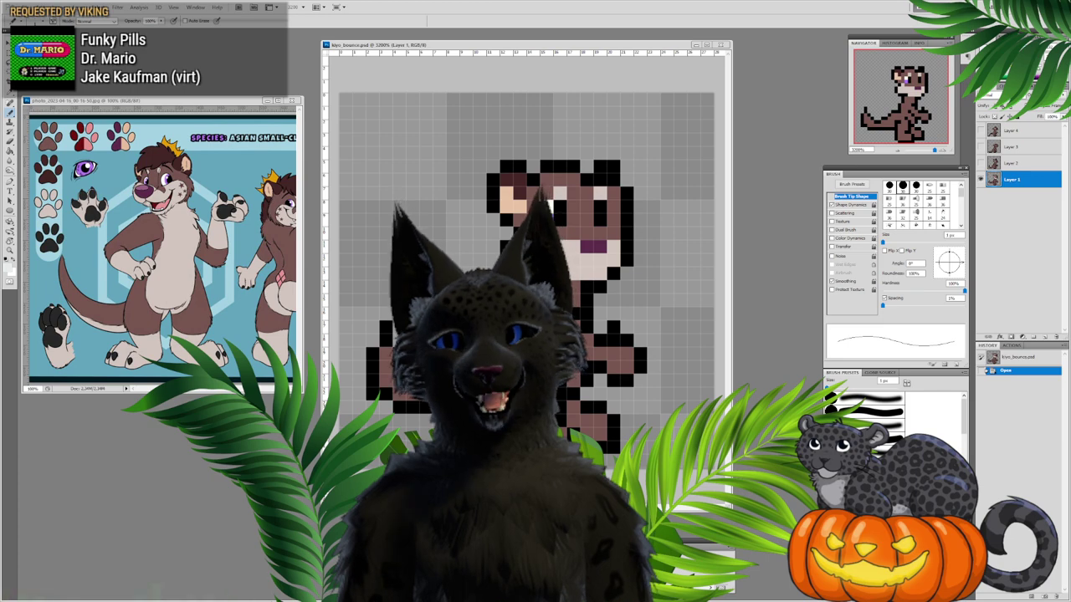
# Step: View the whole otter character reference sheet in an enlarged window before returning to the kiyo_bounce.psd sprite
pyautogui.click(546, 219)
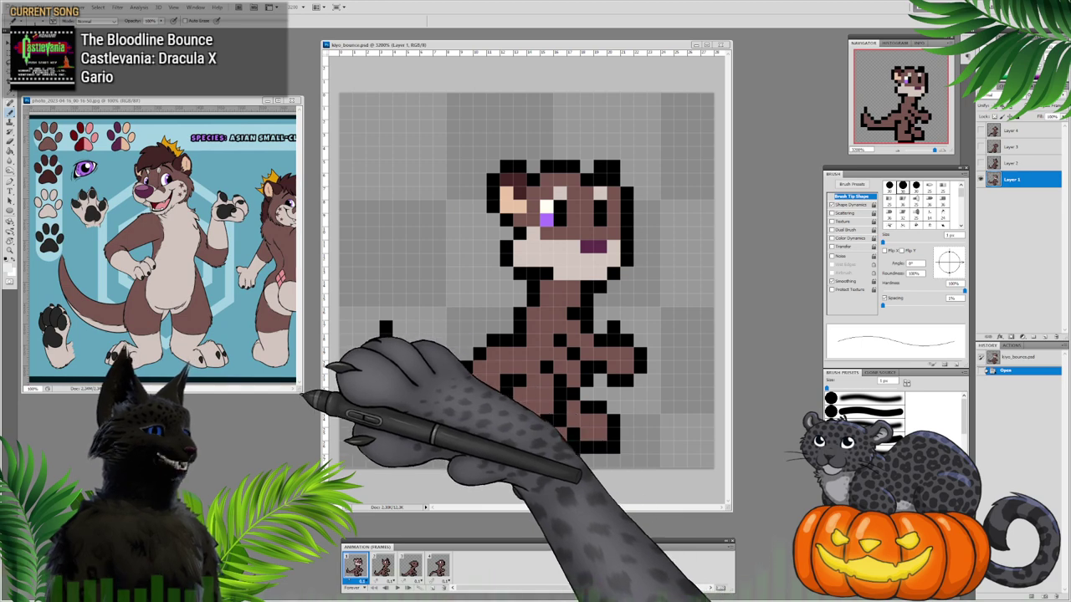
pyautogui.moveTo(300, 390); pyautogui.dragTo(604, 405)
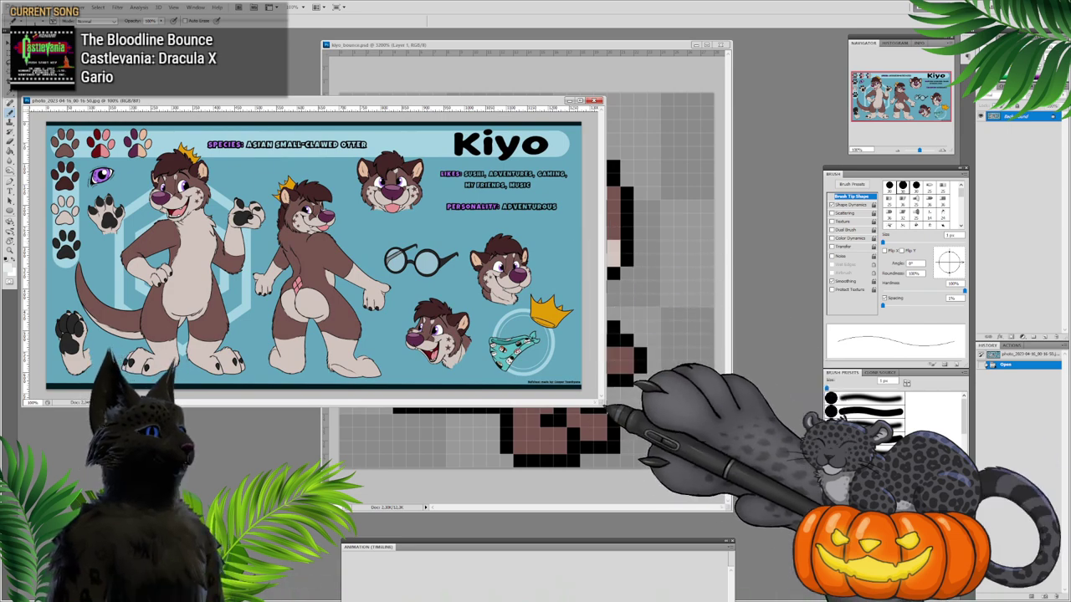
pyautogui.moveTo(603, 403); pyautogui.dragTo(315, 400)
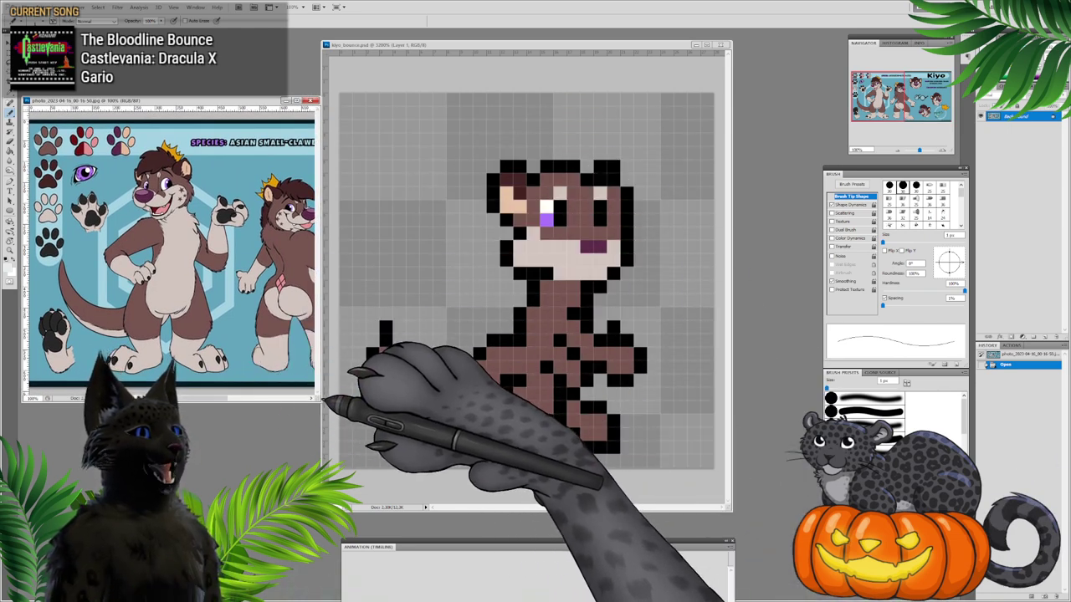
pyautogui.click(570, 43)
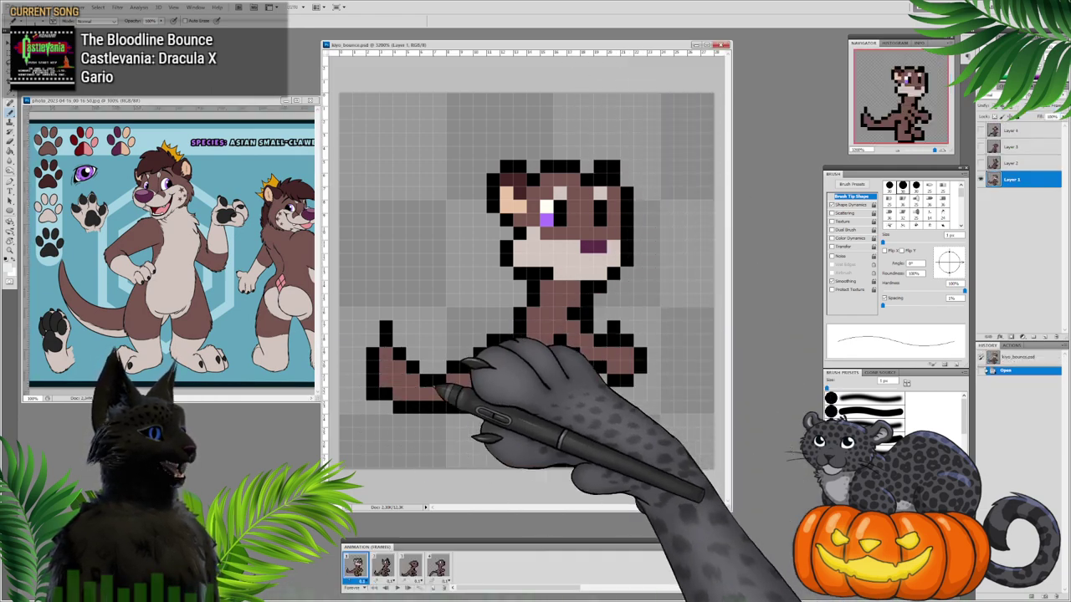
pyautogui.click(392, 566)
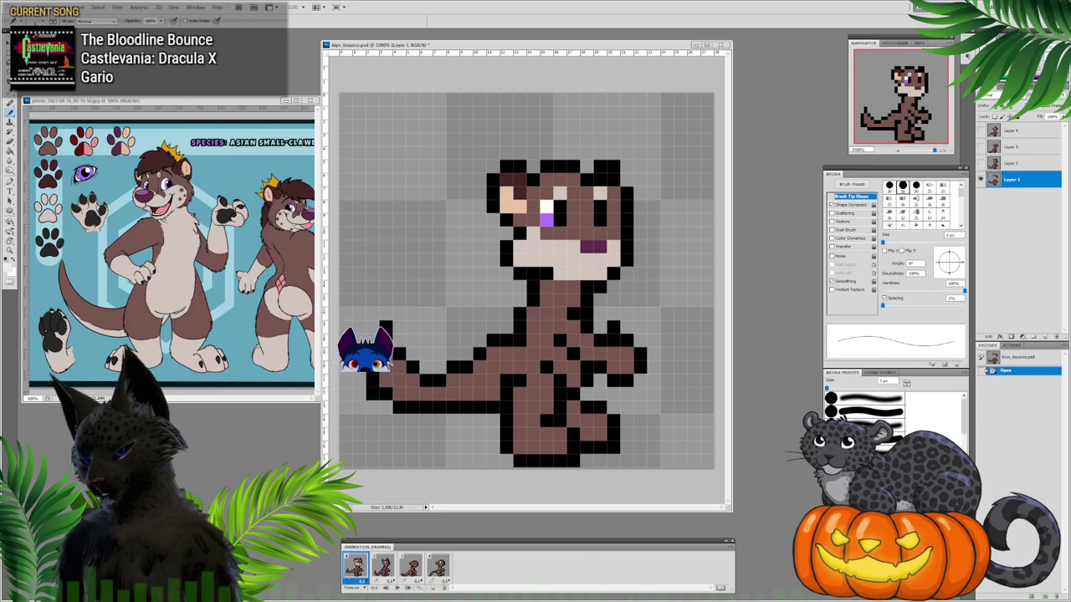
# Step: Bring up the deer sticker document and enlarge its window enough to show the whole drawing
pyautogui.hotkey('ctrl', 'Tab')
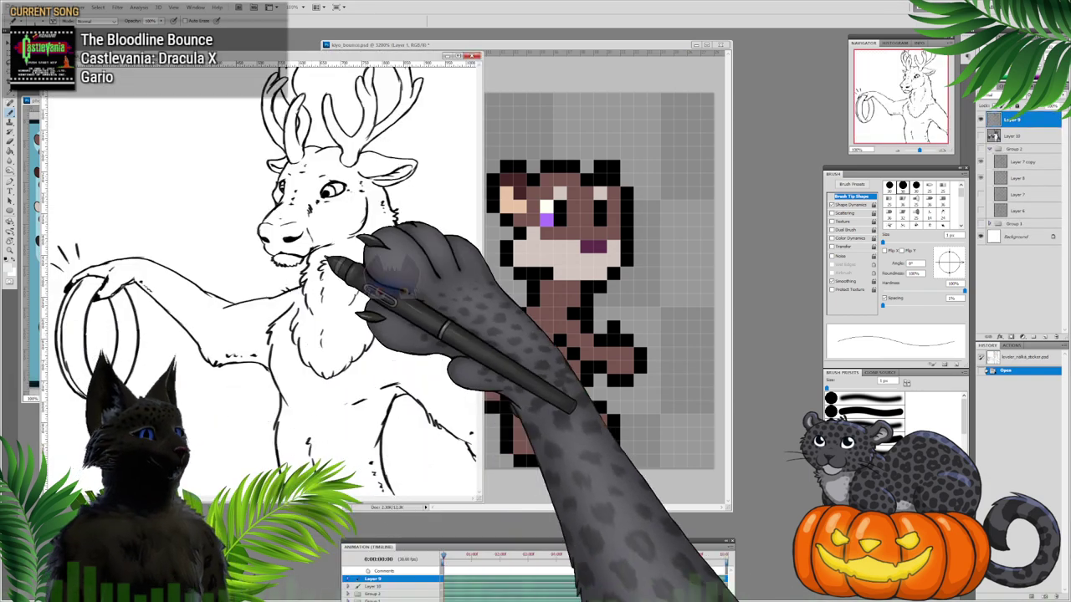
pyautogui.moveTo(385, 57); pyautogui.dragTo(456, 47)
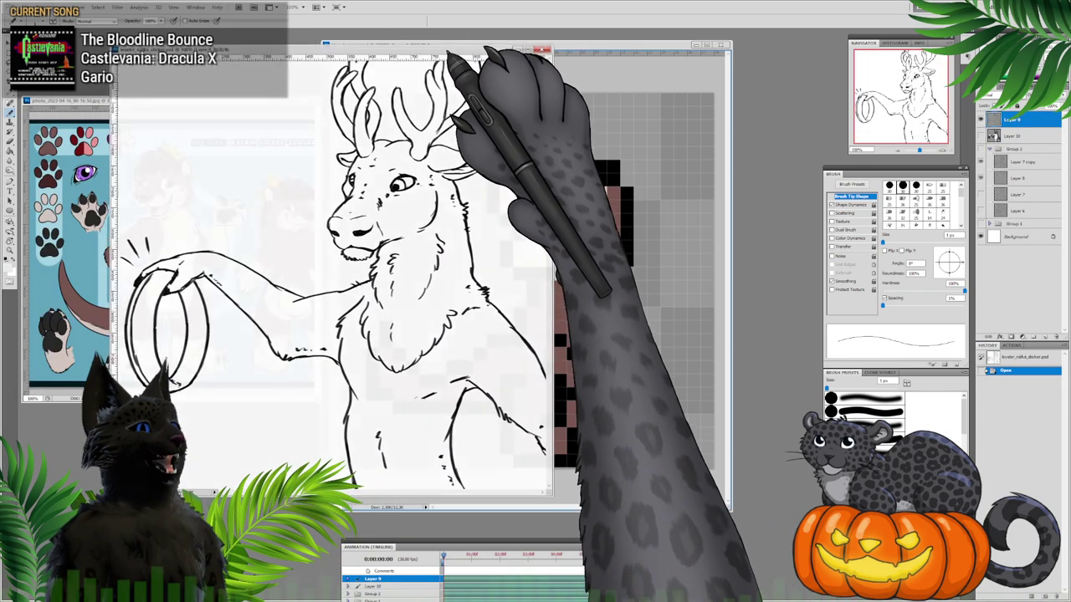
pyautogui.moveTo(552, 492); pyautogui.dragTo(638, 538)
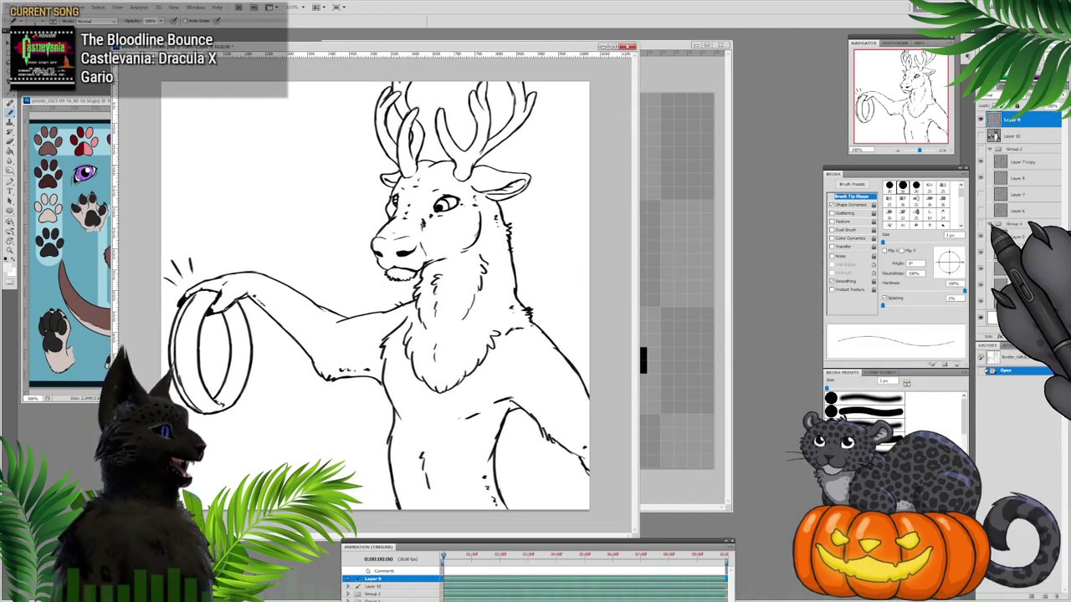
# Step: Compare the deer document's line art, blue sketch and coloured layer by switching their visibility on and off
pyautogui.click(981, 149)
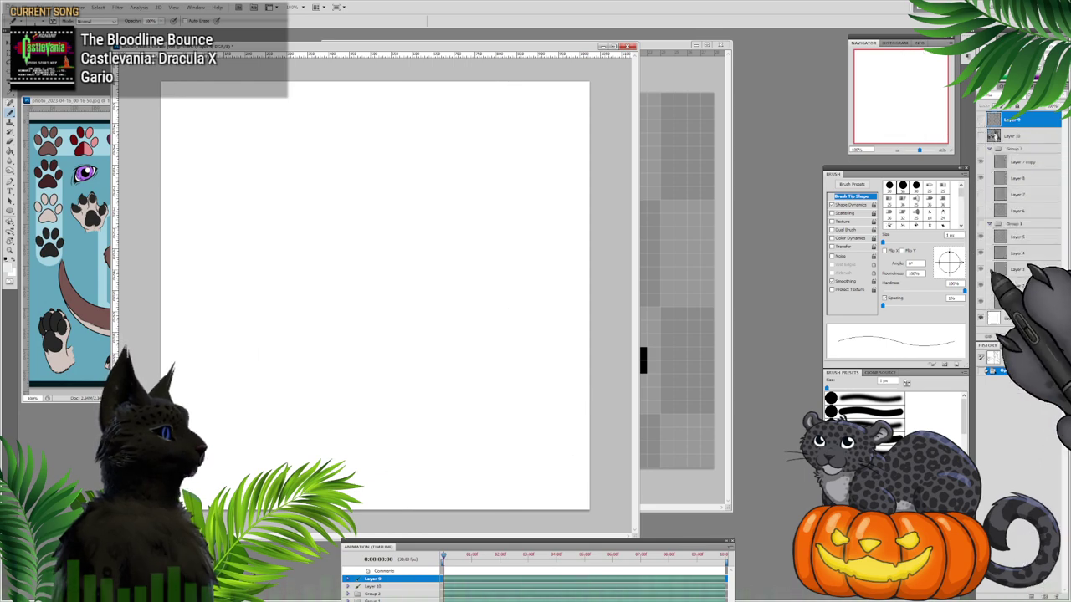
pyautogui.click(981, 225)
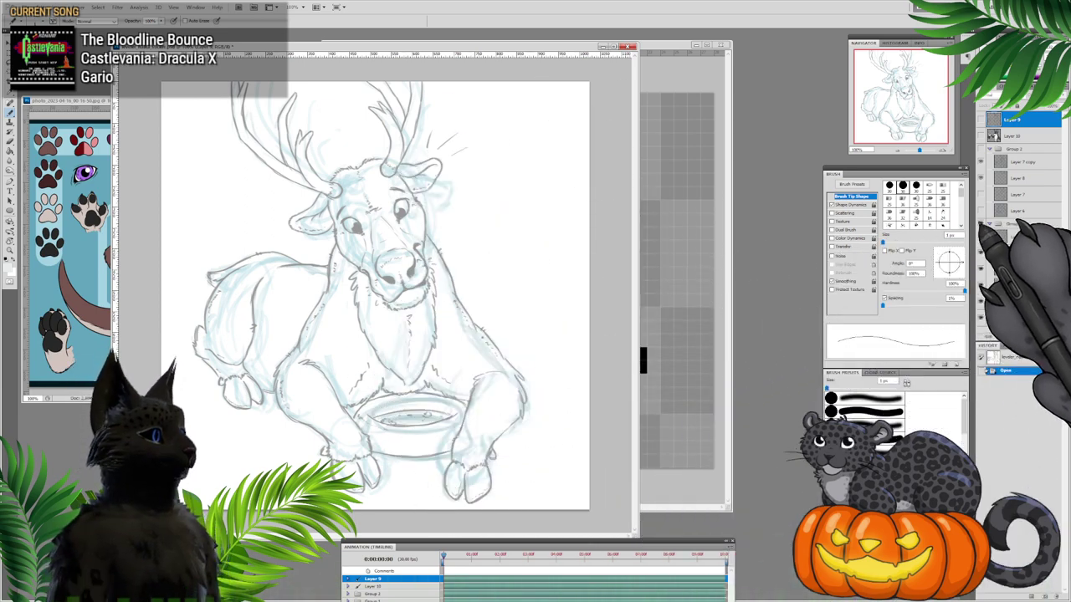
pyautogui.click(981, 224)
pyautogui.click(981, 135)
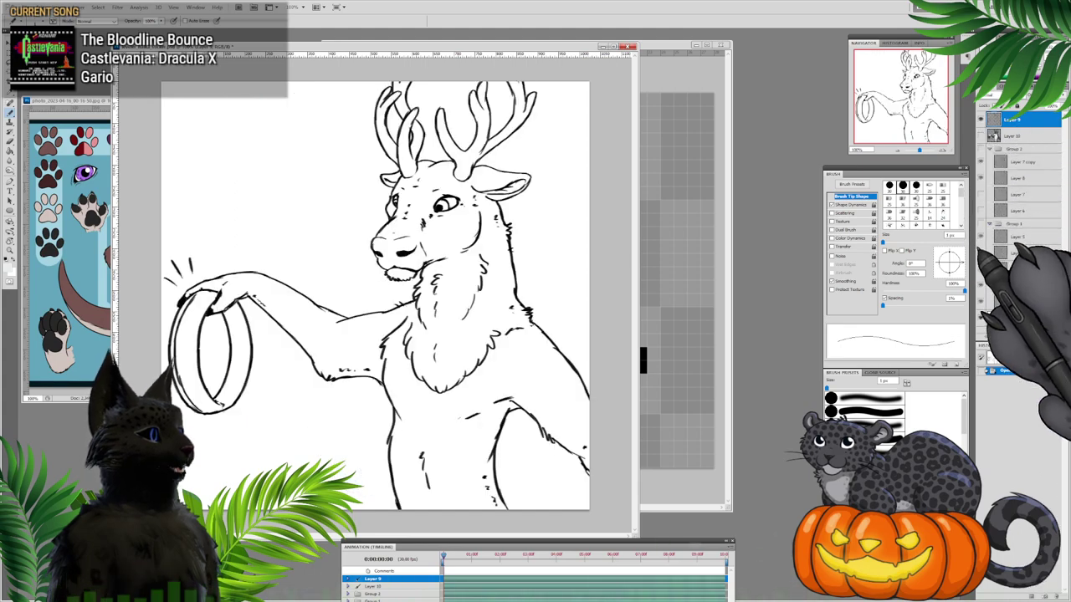
pyautogui.click(981, 136)
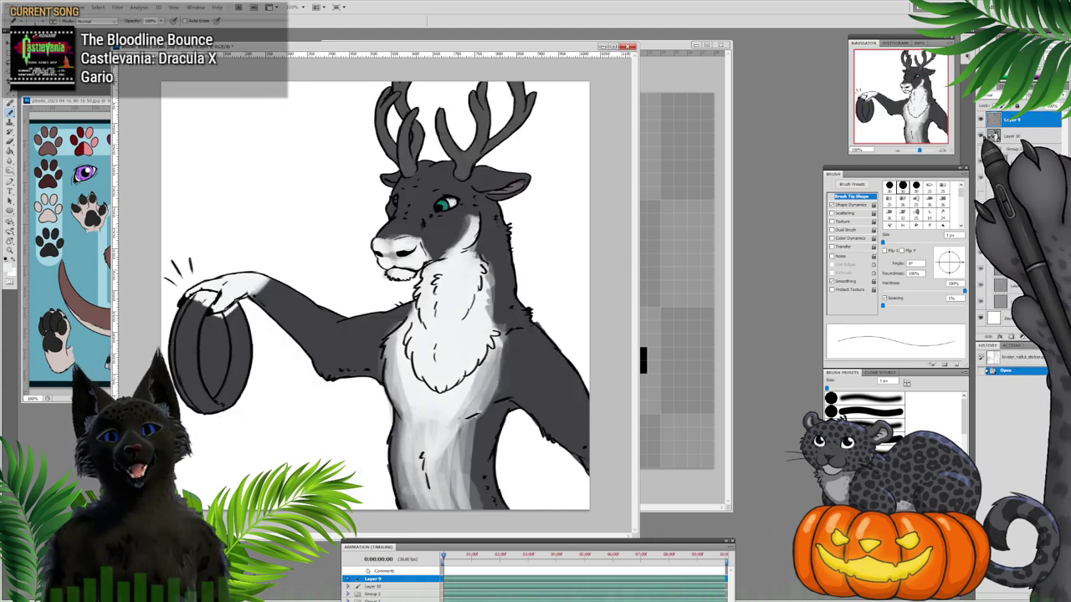
pyautogui.click(982, 145)
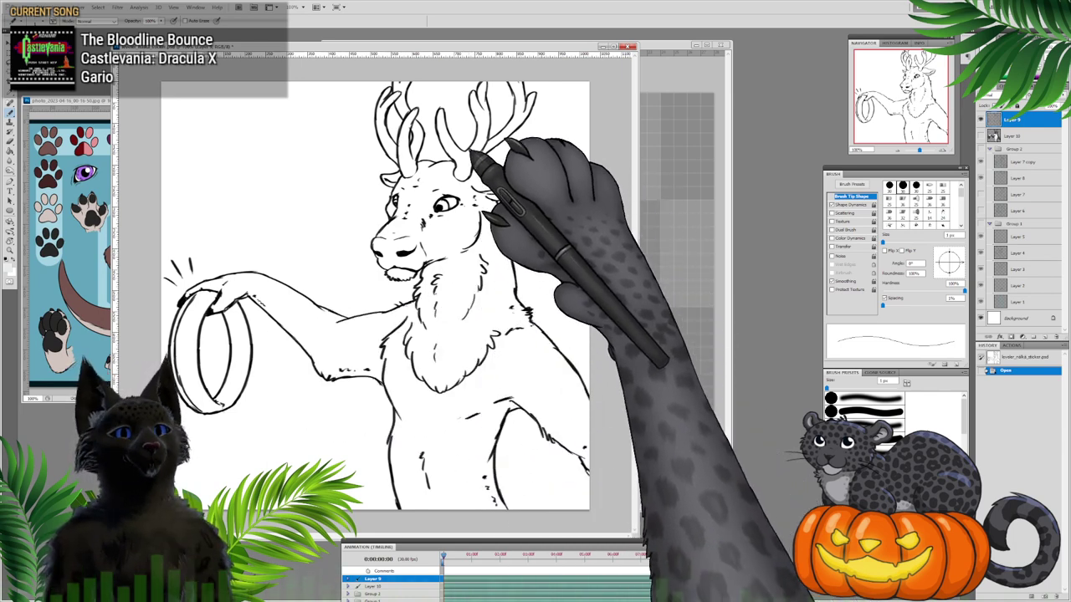
# Step: Close the deer sticker document and enlarge the otter sprite's window around its canvas
pyautogui.click(630, 46)
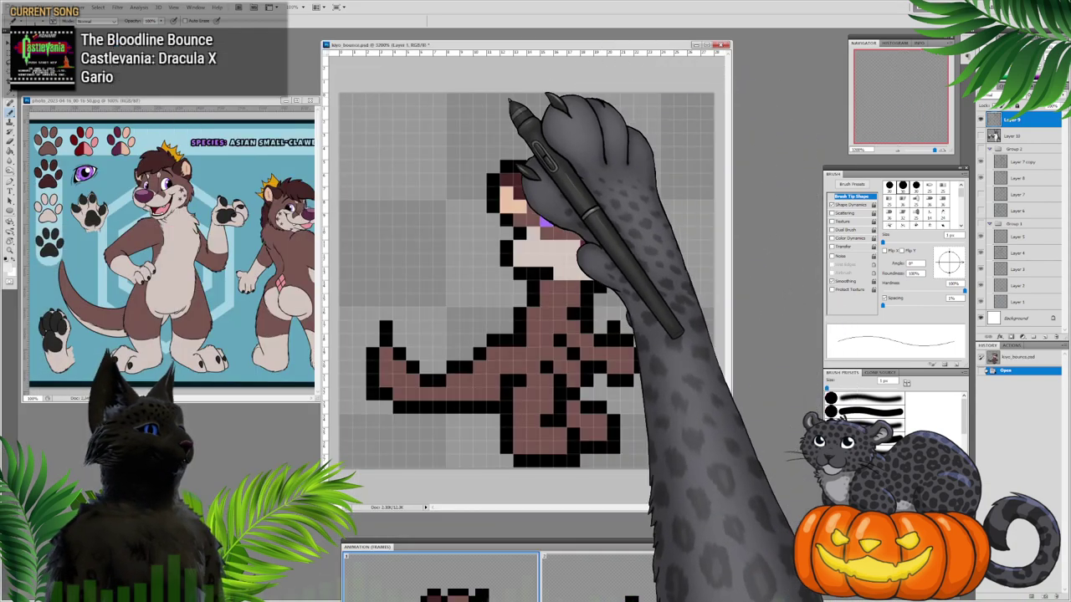
pyautogui.moveTo(420, 47); pyautogui.dragTo(426, 45)
pyautogui.moveTo(735, 505); pyautogui.dragTo(779, 518)
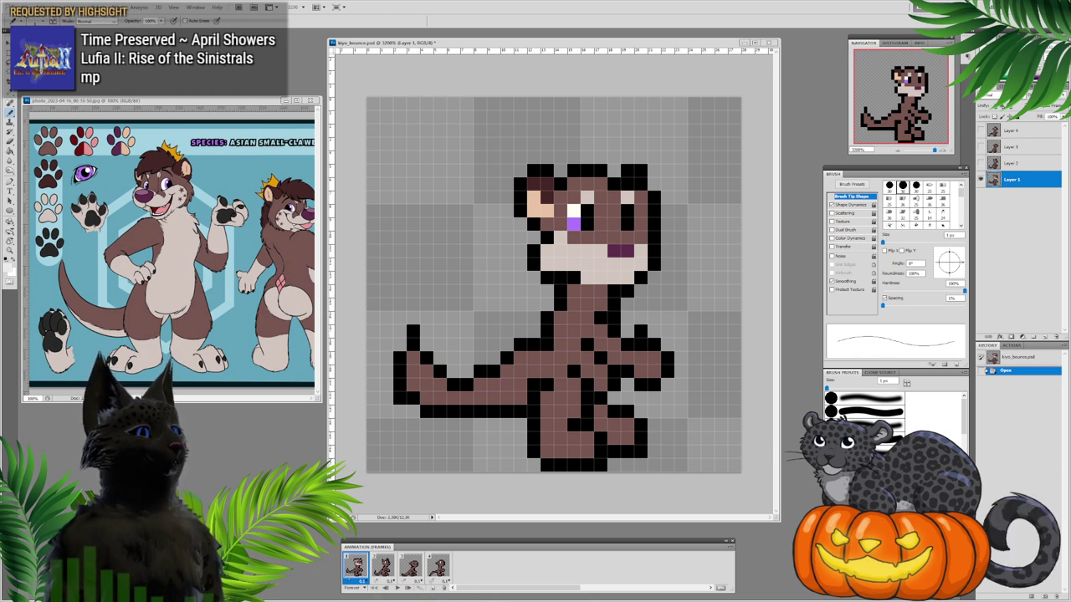
# Step: Check the full otter reference sheet once more, shrinking its window back beside the sprite and returning to kiyo_bounce.psd
pyautogui.click(301, 177)
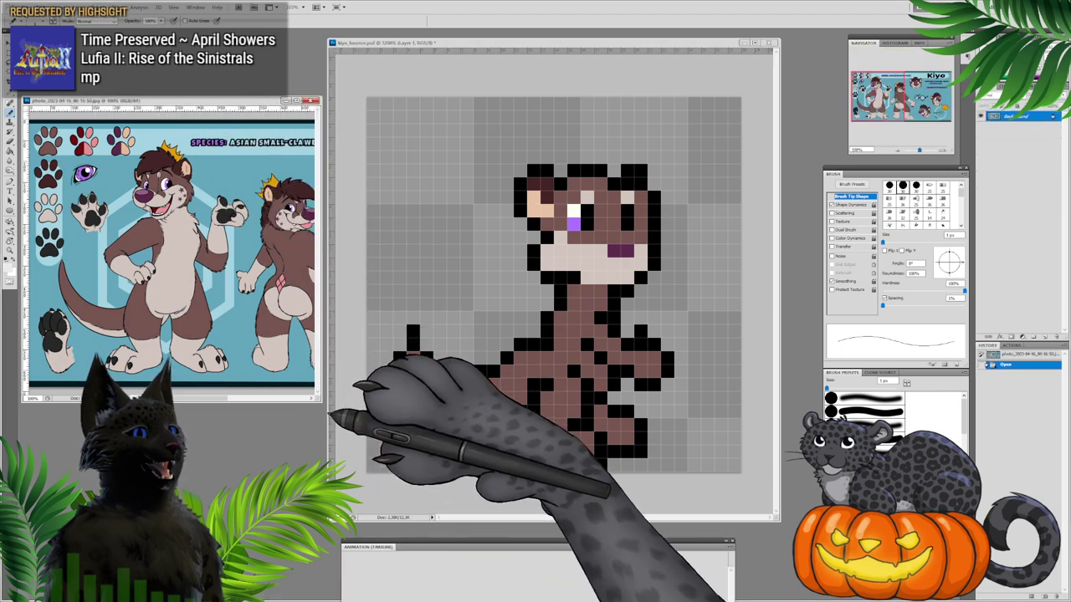
pyautogui.moveTo(319, 401); pyautogui.dragTo(654, 462)
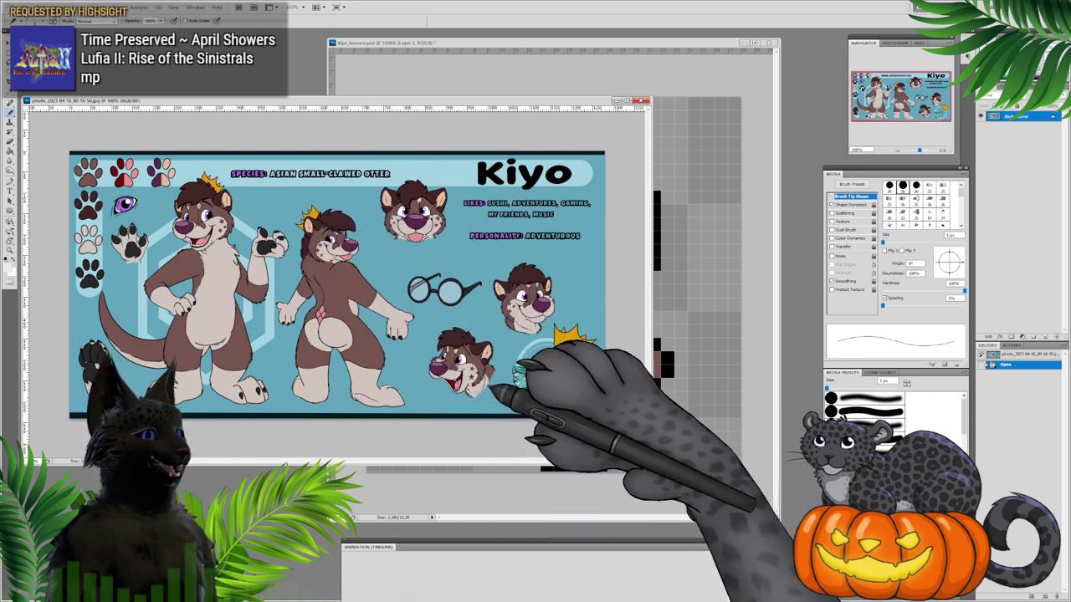
pyautogui.moveTo(650, 464); pyautogui.dragTo(320, 373)
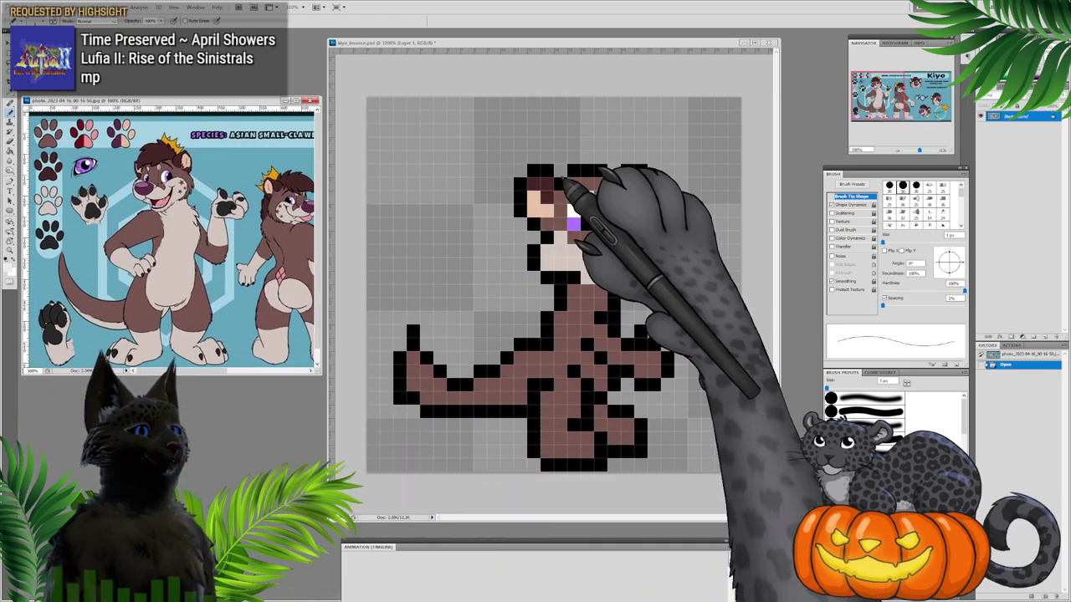
pyautogui.click(628, 44)
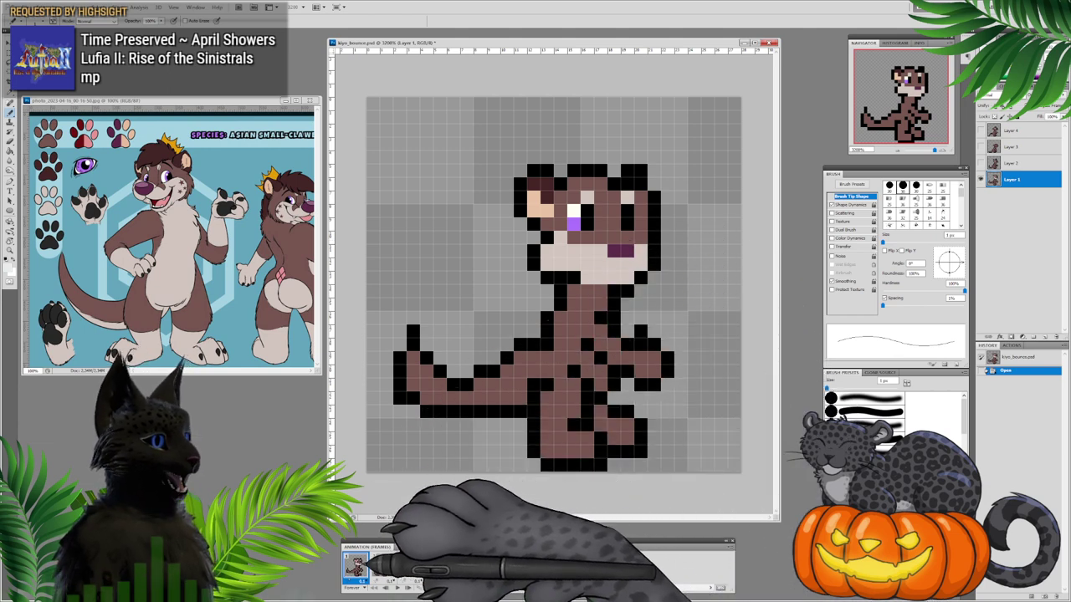
# Step: Compare the poses in the sprite's four animation frames and play the bounce animation from the first frame
pyautogui.click(384, 567)
pyautogui.click(412, 567)
pyautogui.click(439, 568)
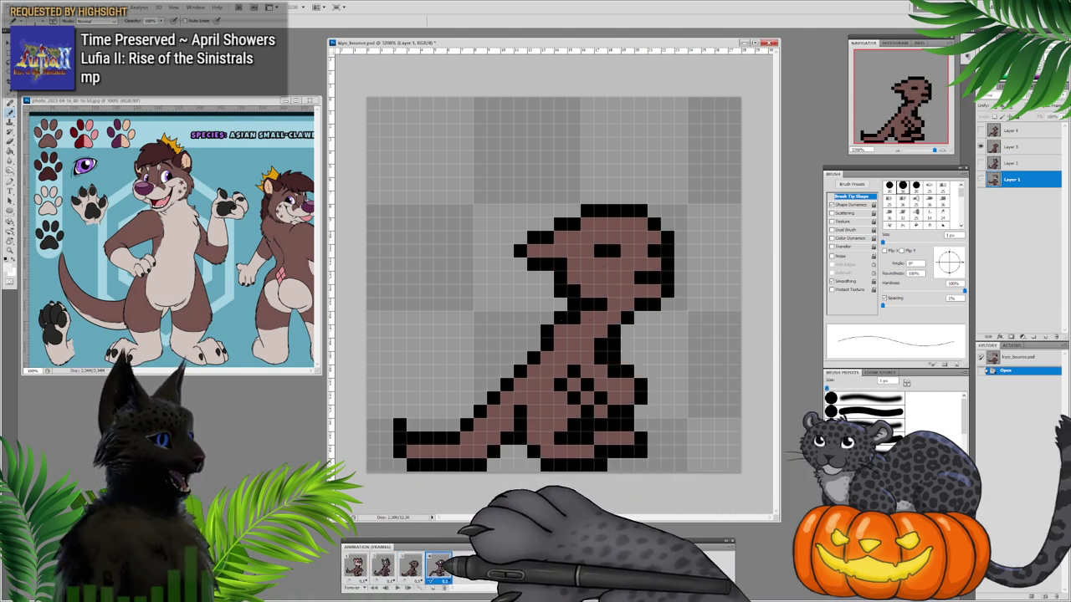
pyautogui.click(410, 567)
pyautogui.click(355, 567)
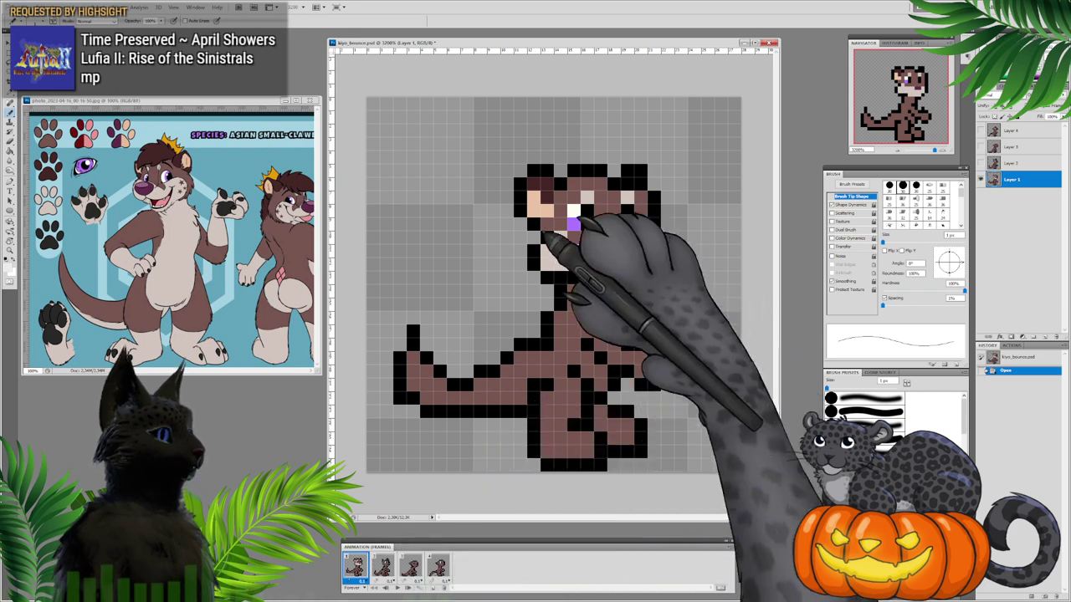
pyautogui.click(410, 568)
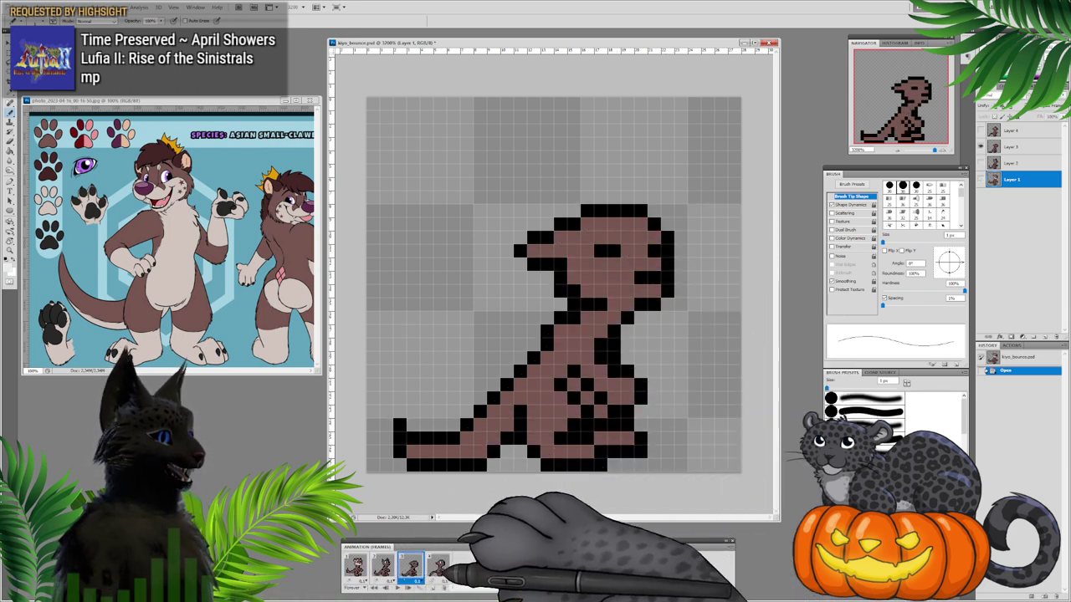
pyautogui.click(439, 567)
pyautogui.click(384, 568)
pyautogui.click(357, 566)
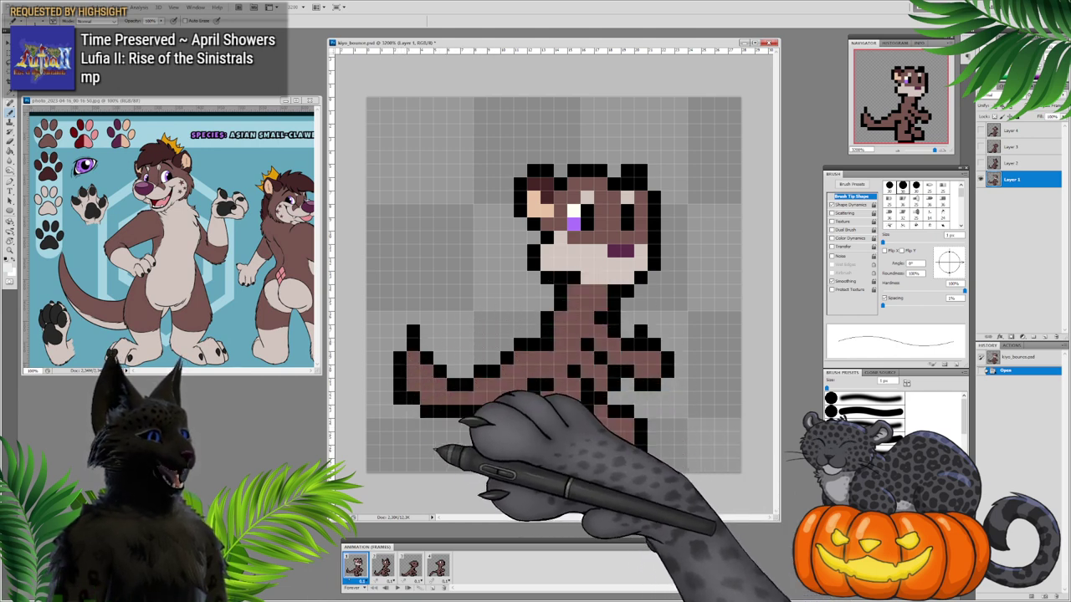
pyautogui.click(397, 588)
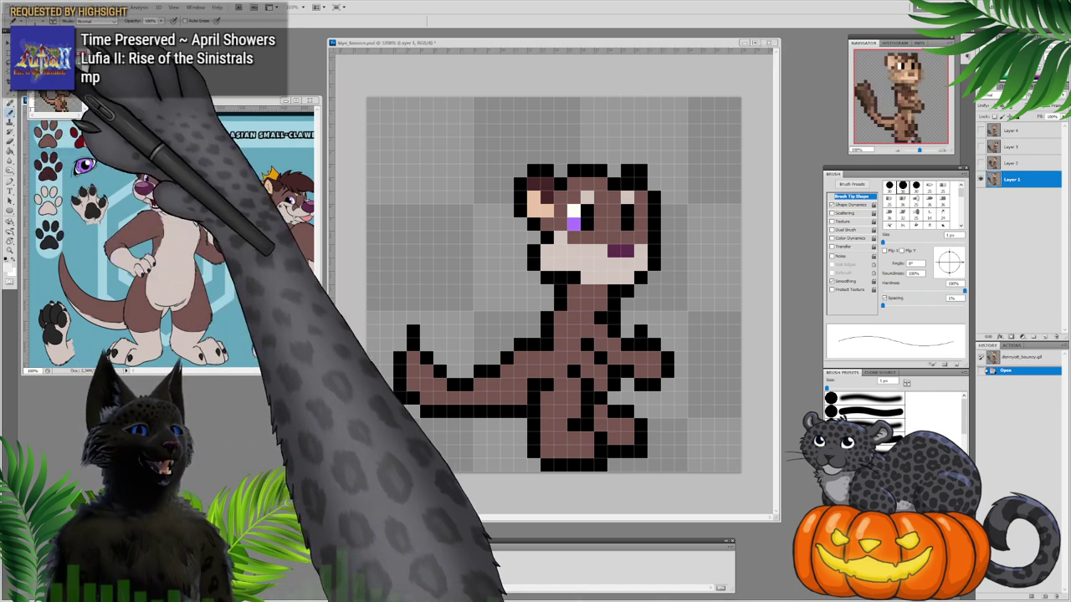
# Step: Place the finished otter bounce GIF in an enlarged window below the reference sheet, zoomed to 300%
pyautogui.moveTo(55, 56); pyautogui.dragTo(45, 387)
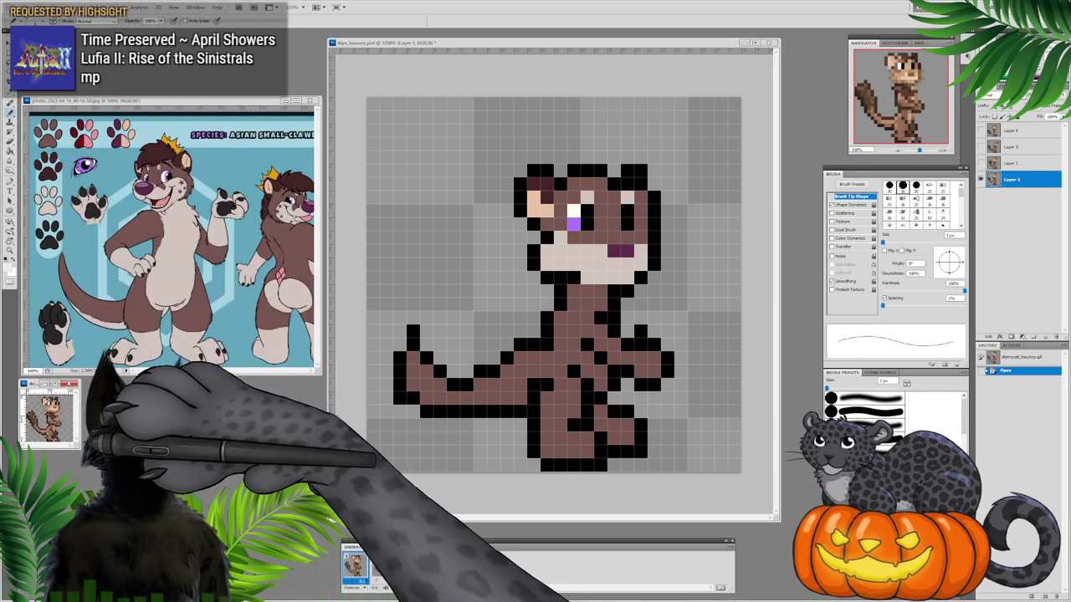
pyautogui.moveTo(79, 449); pyautogui.dragTo(279, 588)
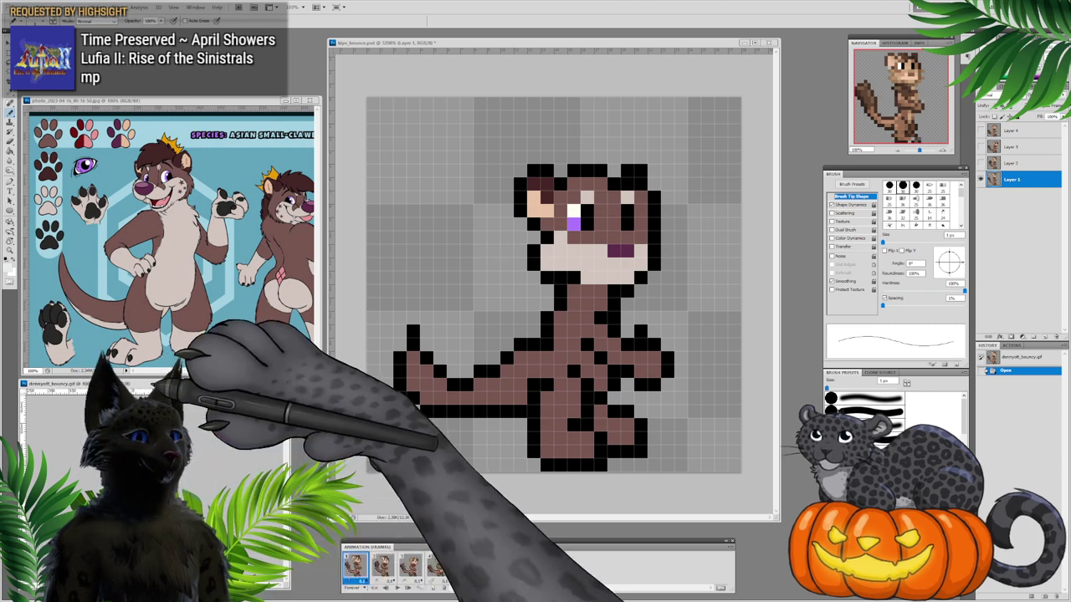
pyautogui.moveTo(157, 383); pyautogui.dragTo(172, 132)
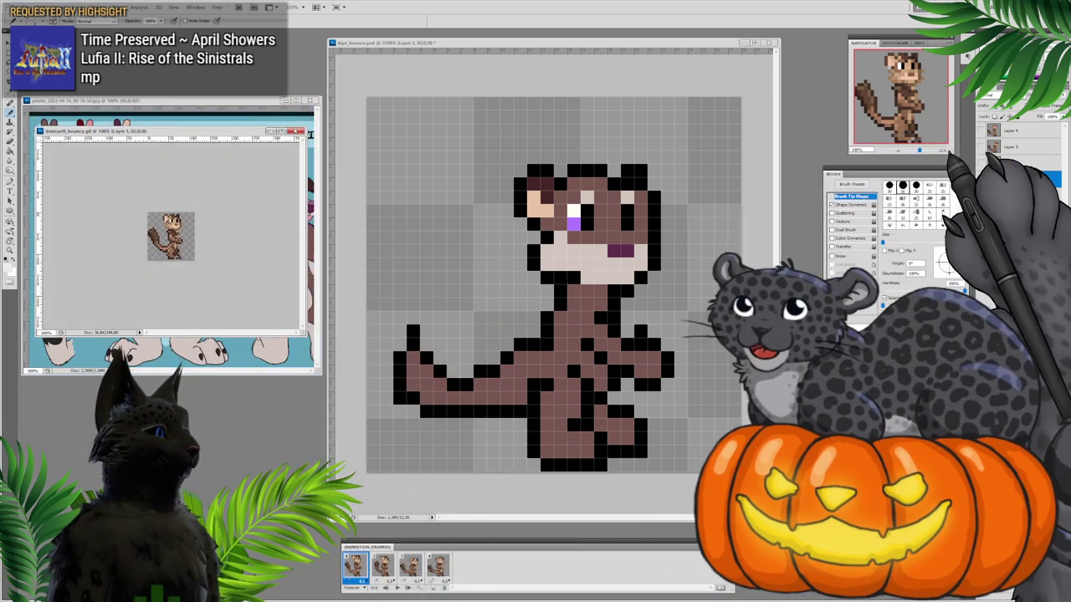
pyautogui.hotkey('ctrl', '+')
pyautogui.hotkey('ctrl', '+')
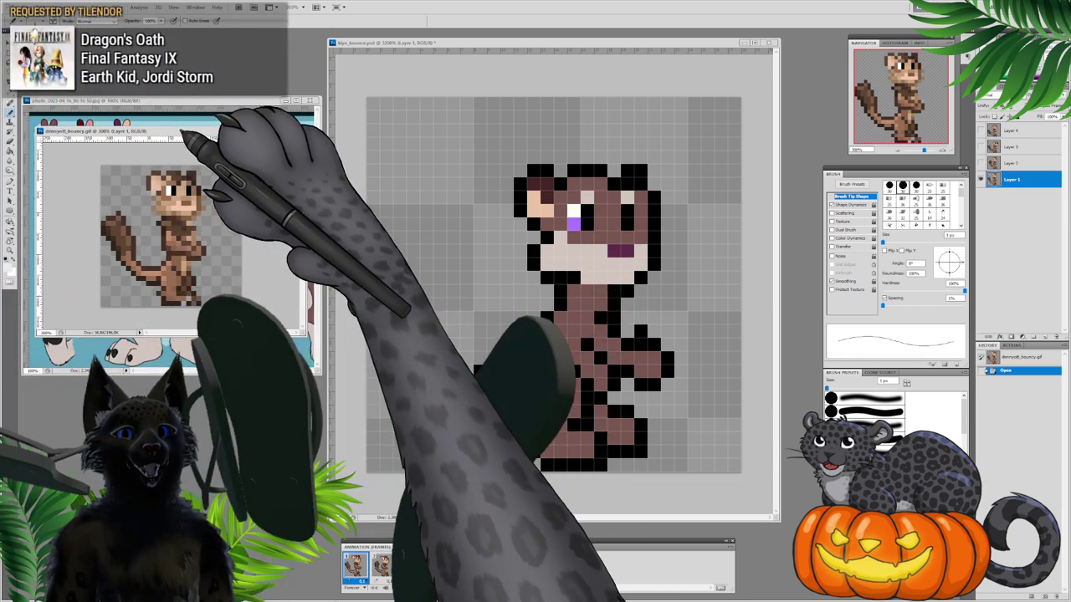
pyautogui.moveTo(181, 131); pyautogui.dragTo(216, 371)
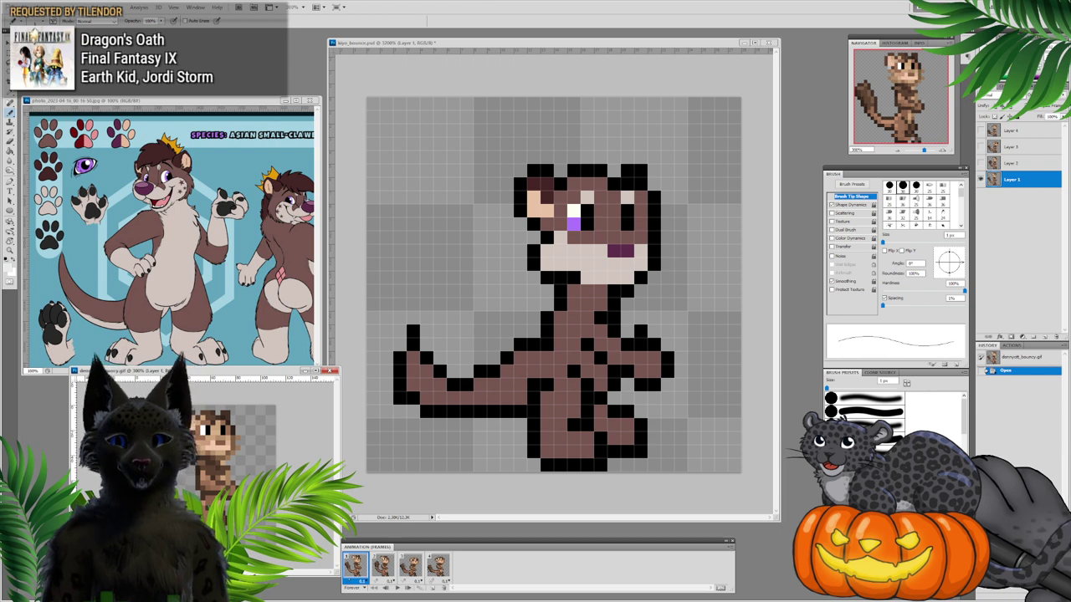
# Step: Remove the sprite's front arm on Layer 1 by filling the torso with sampled brown, straightening the black chest outline and erasing the leftovers
pyautogui.click(943, 187)
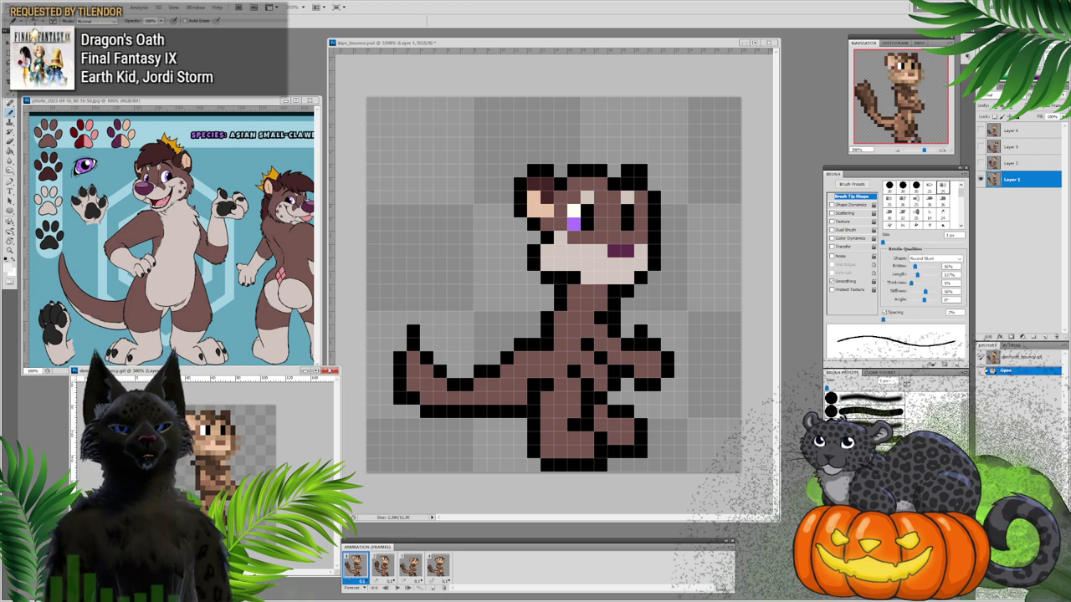
pyautogui.click(903, 186)
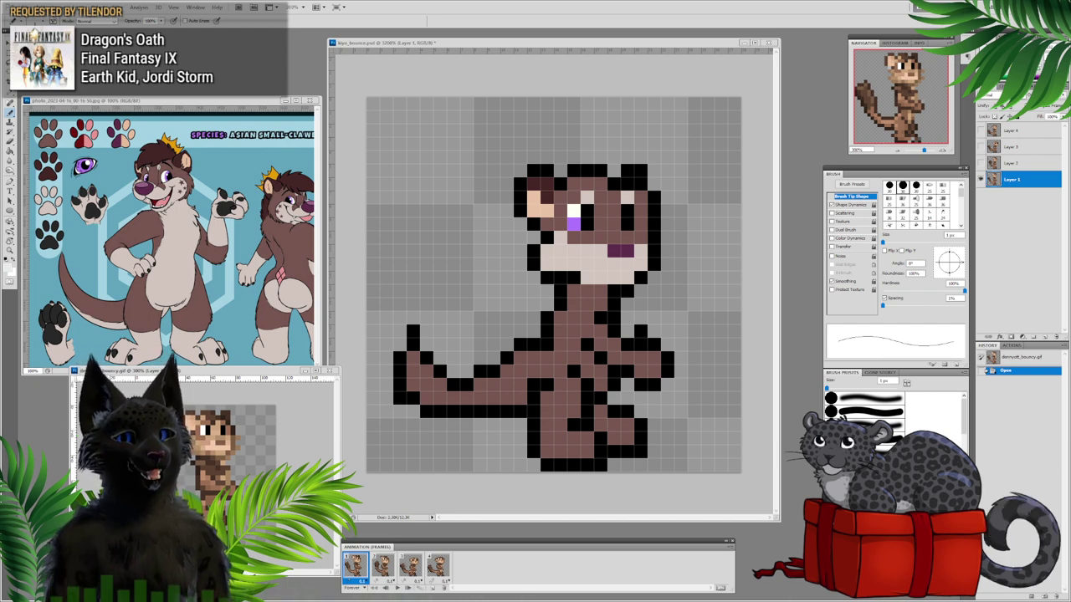
pyautogui.click(529, 43)
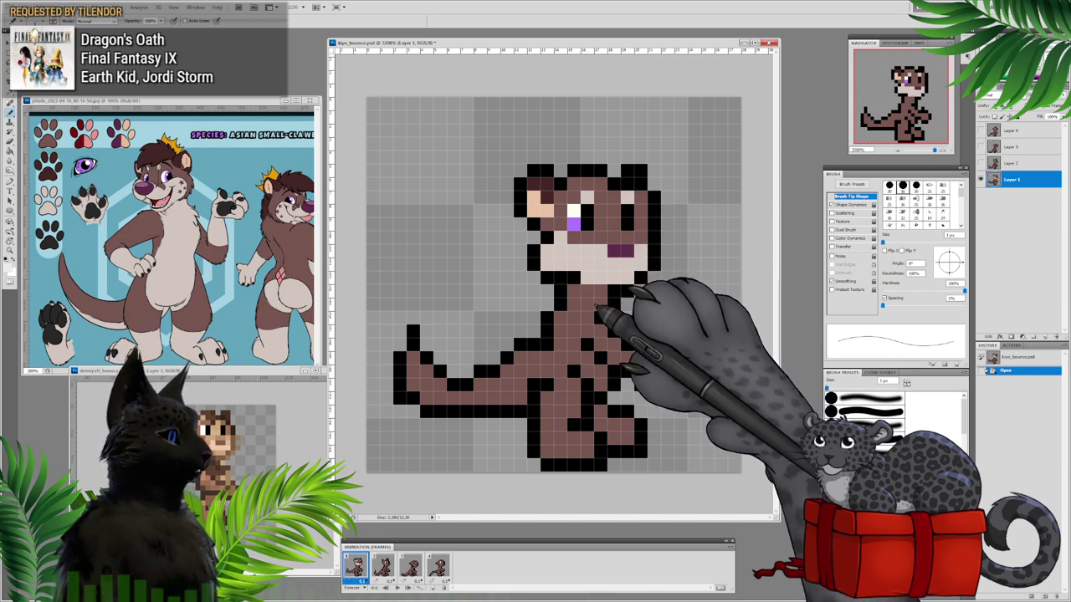
pyautogui.keyDown('alt'); pyautogui.click(579, 323); pyautogui.keyUp('alt')
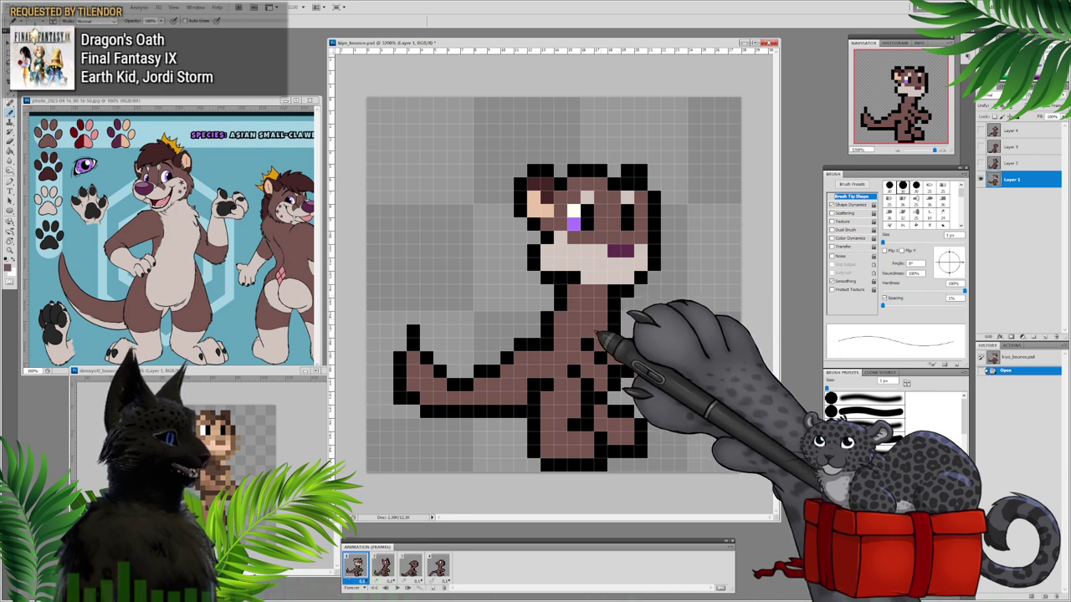
pyautogui.moveTo(612, 360)
pyautogui.mouseDown()
pyautogui.moveTo(615, 344)
pyautogui.moveTo(654, 373)
pyautogui.moveTo(655, 344)
pyautogui.mouseUp()
pyautogui.click(632, 341)
pyautogui.press('e')
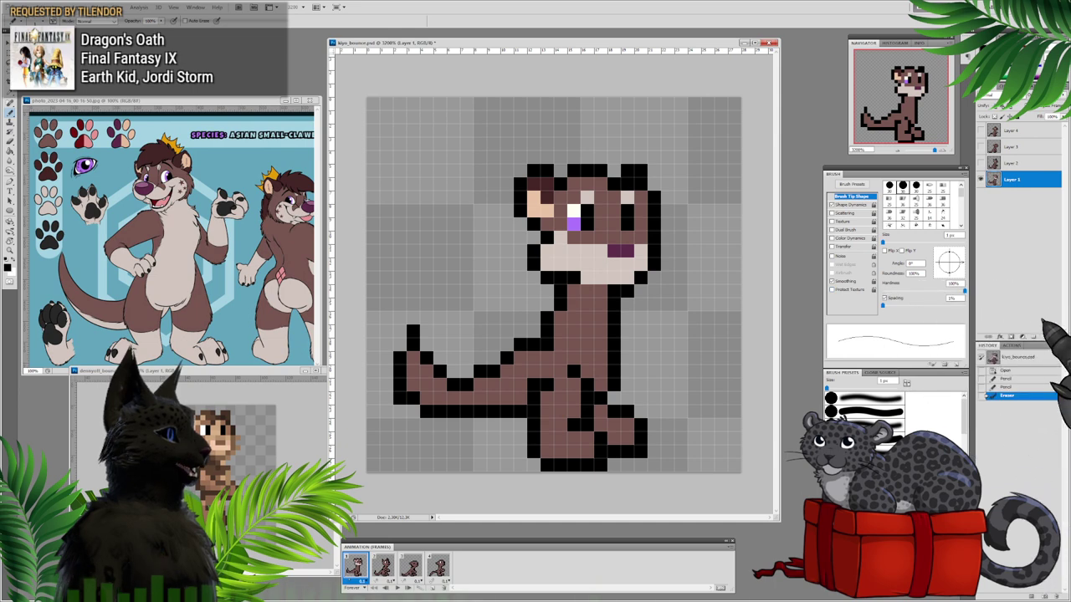
# Step: Add a new empty layer above each of the four pose layers, Layer 1 to Layer 4
pyautogui.click(1024, 164)
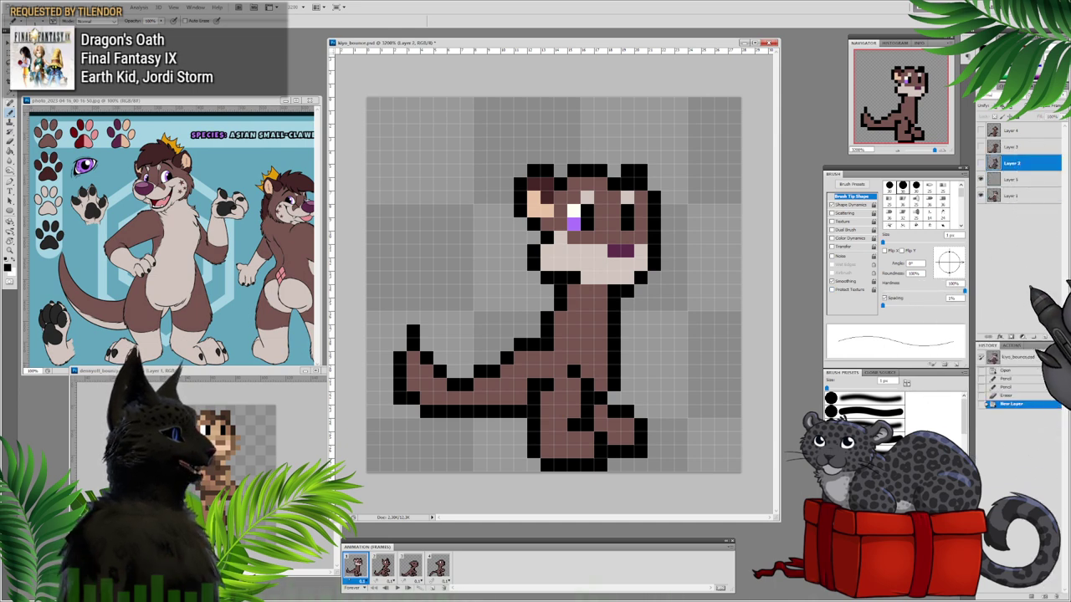
pyautogui.click(1013, 148)
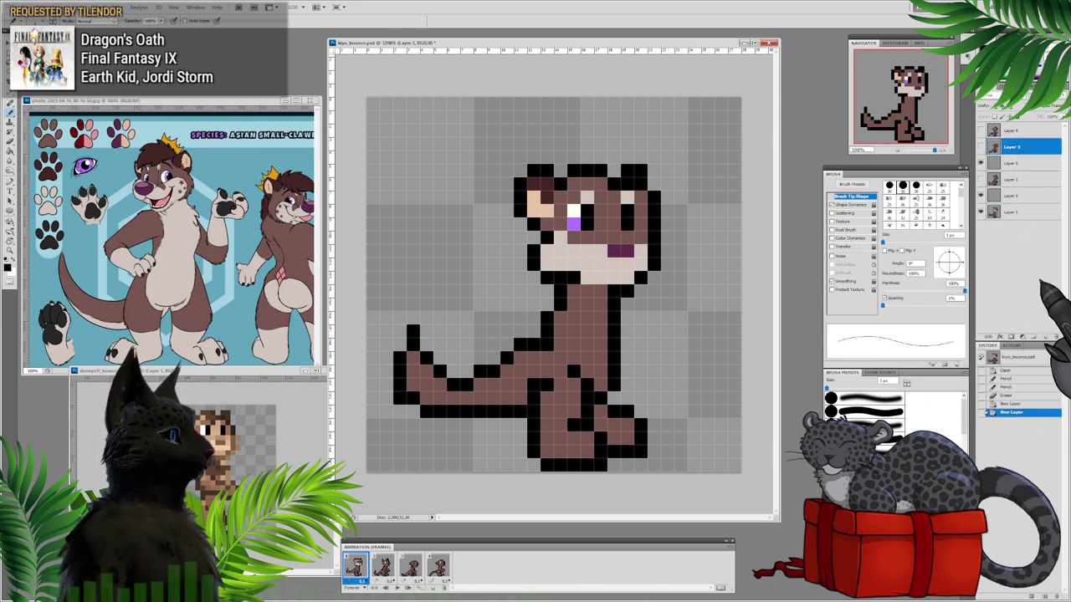
pyautogui.click(1012, 131)
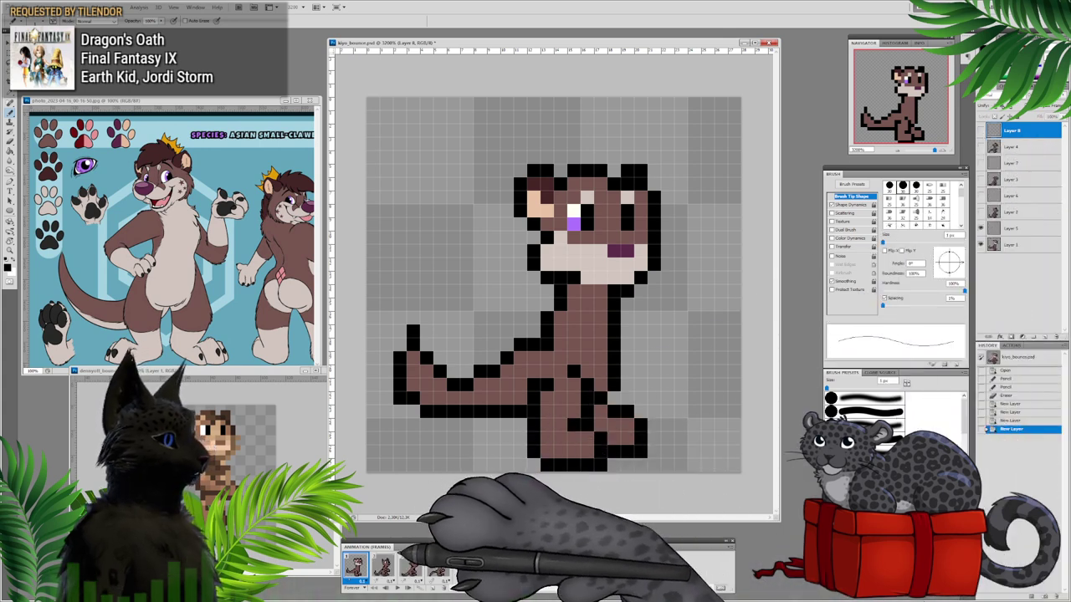
# Step: Make each new empty layer visible only in the animation frame of the pose layer beneath it, and return to the first frame
pyautogui.click(382, 566)
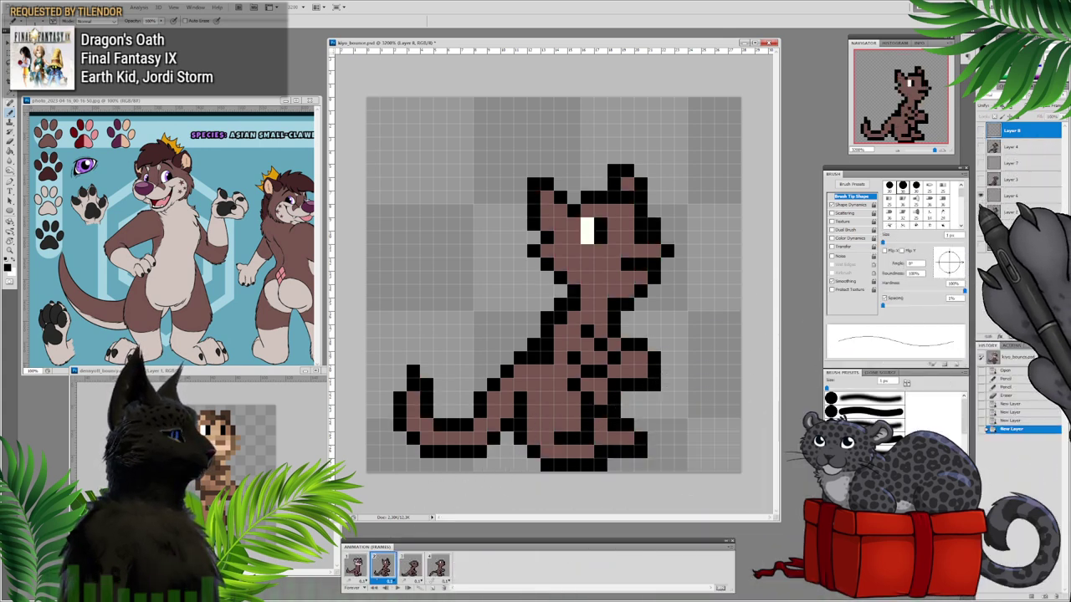
pyautogui.click(410, 567)
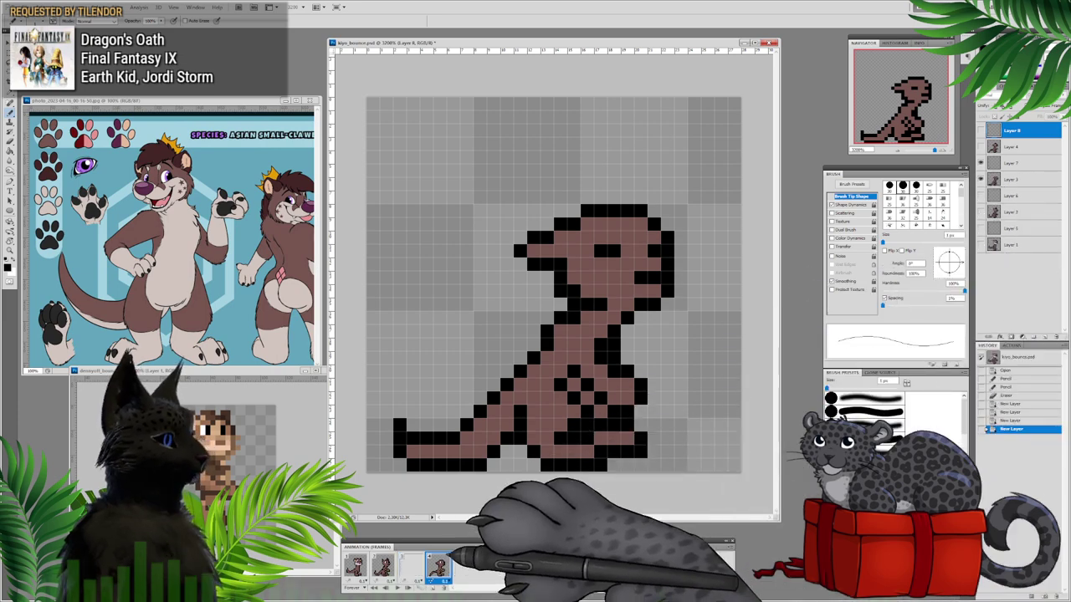
pyautogui.click(437, 566)
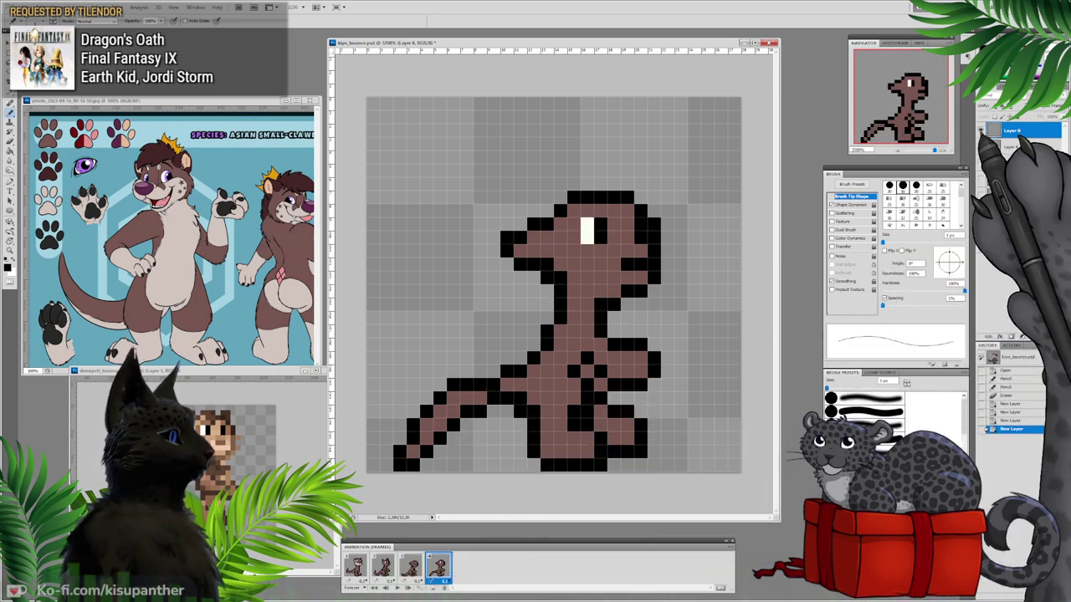
pyautogui.click(354, 566)
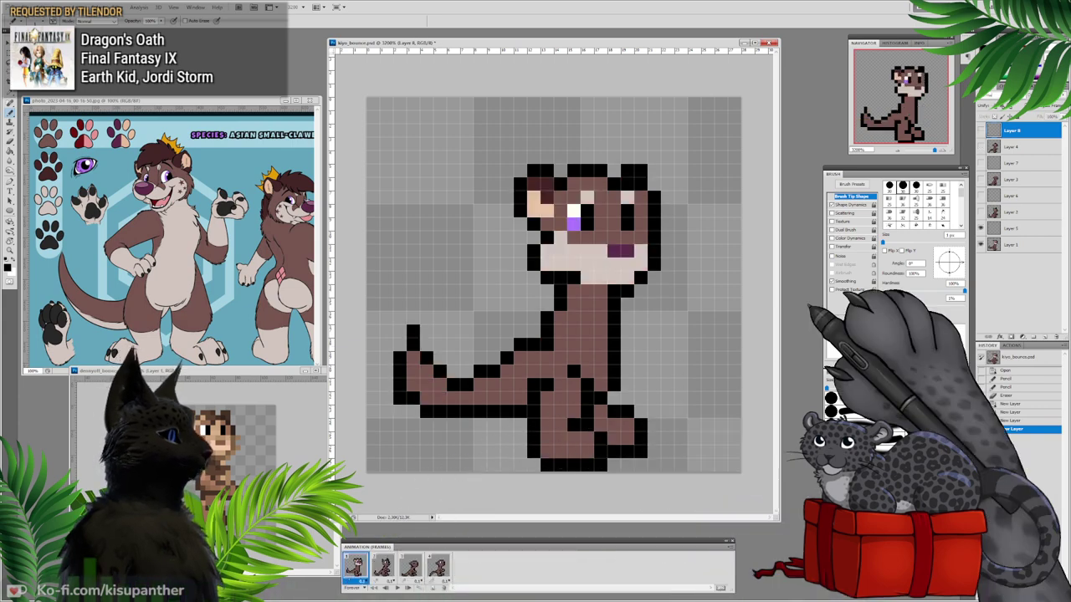
# Step: Select Layer 1 and compare the poses in all four animation frames, ending on the first frame
pyautogui.click(1020, 244)
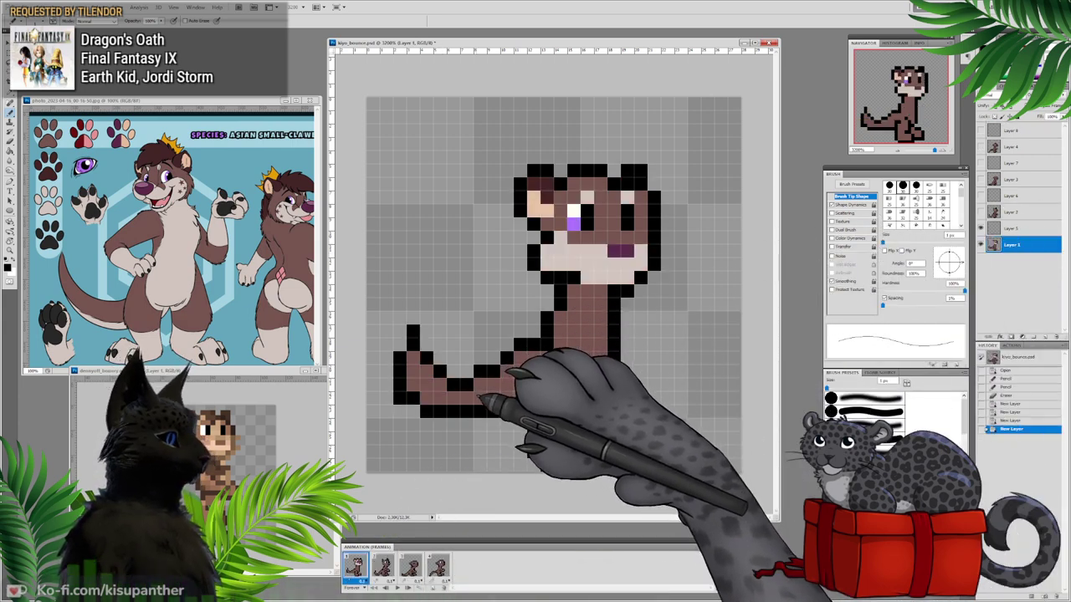
pyautogui.click(386, 569)
pyautogui.click(410, 569)
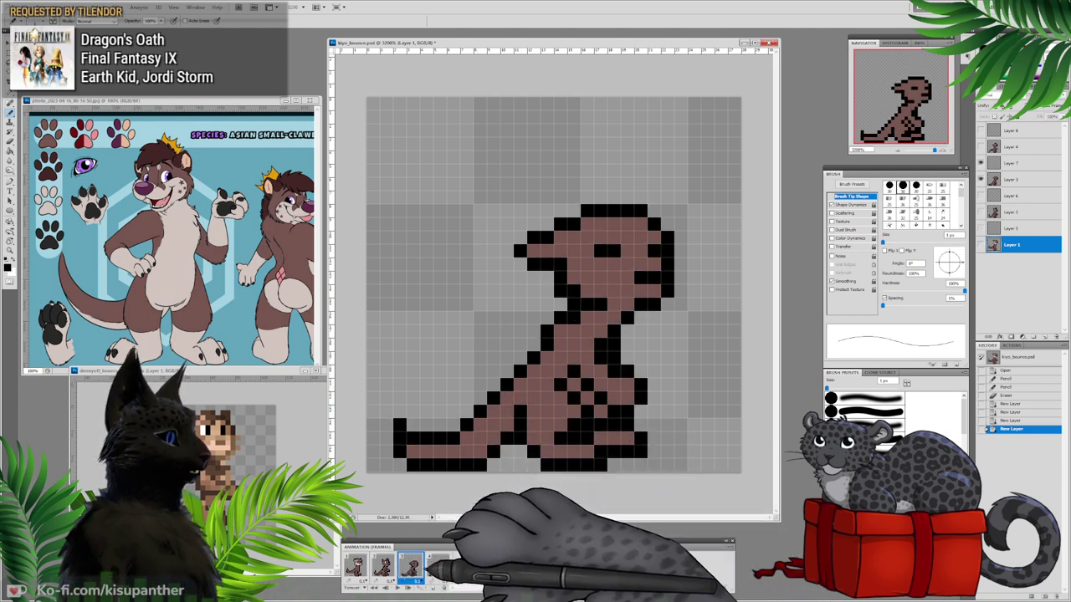
pyautogui.click(434, 568)
pyautogui.click(409, 567)
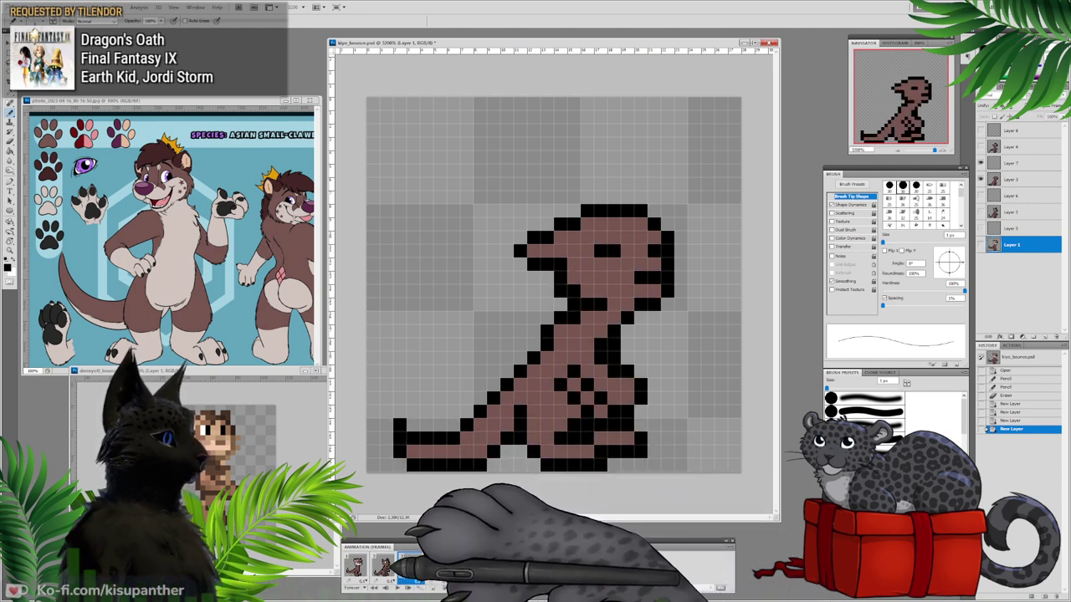
pyautogui.click(382, 567)
pyautogui.click(355, 567)
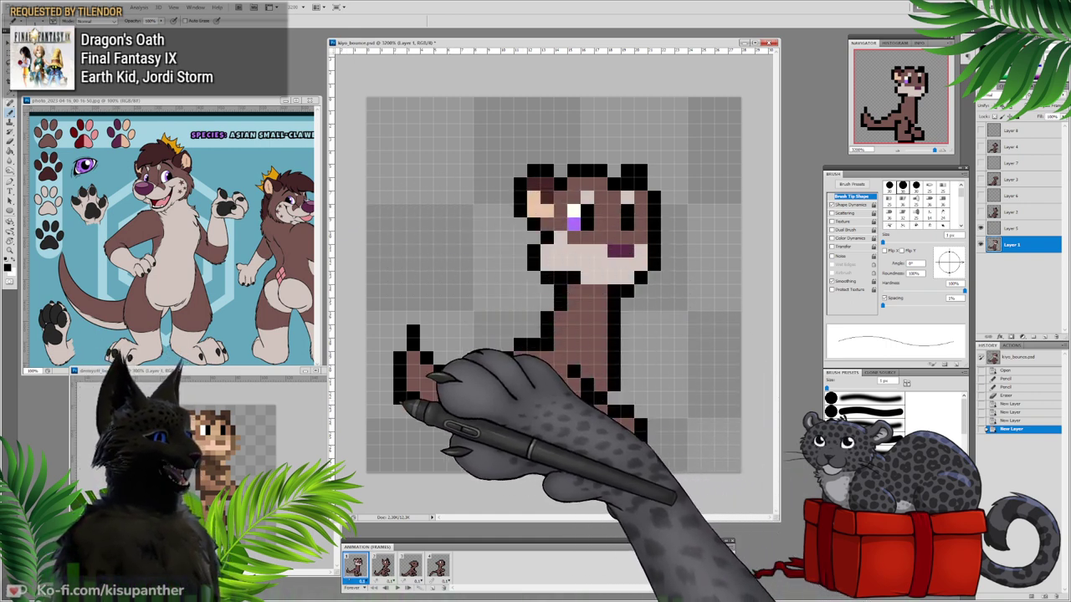
# Step: Thicken the tail on Layer 1 by lowering its black bottom outline one pixel, and paint its underside cream
pyautogui.click(399, 399)
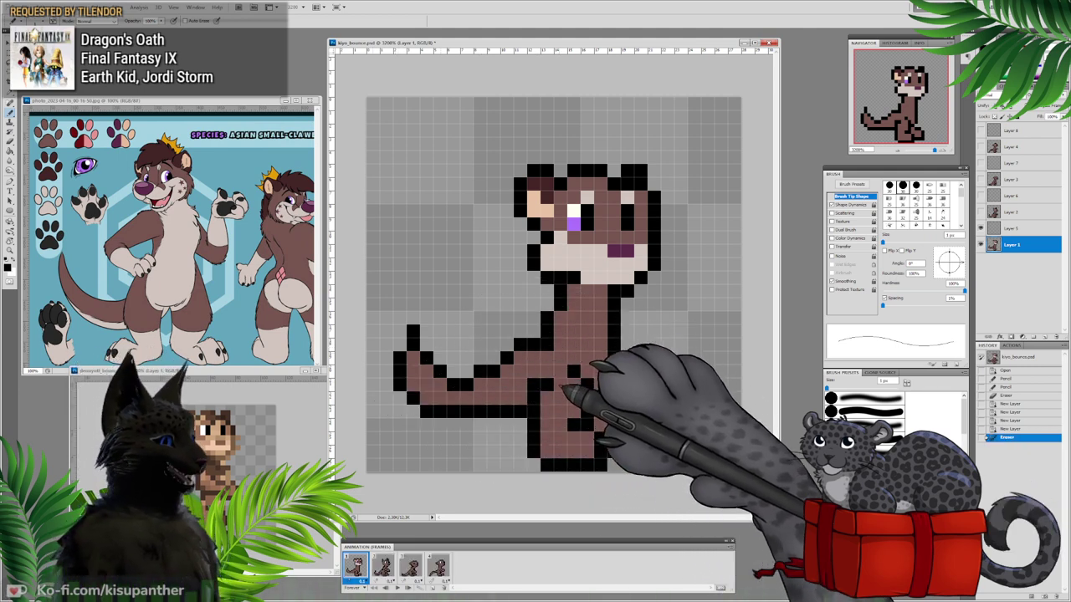
pyautogui.moveTo(518, 424); pyautogui.dragTo(441, 425)
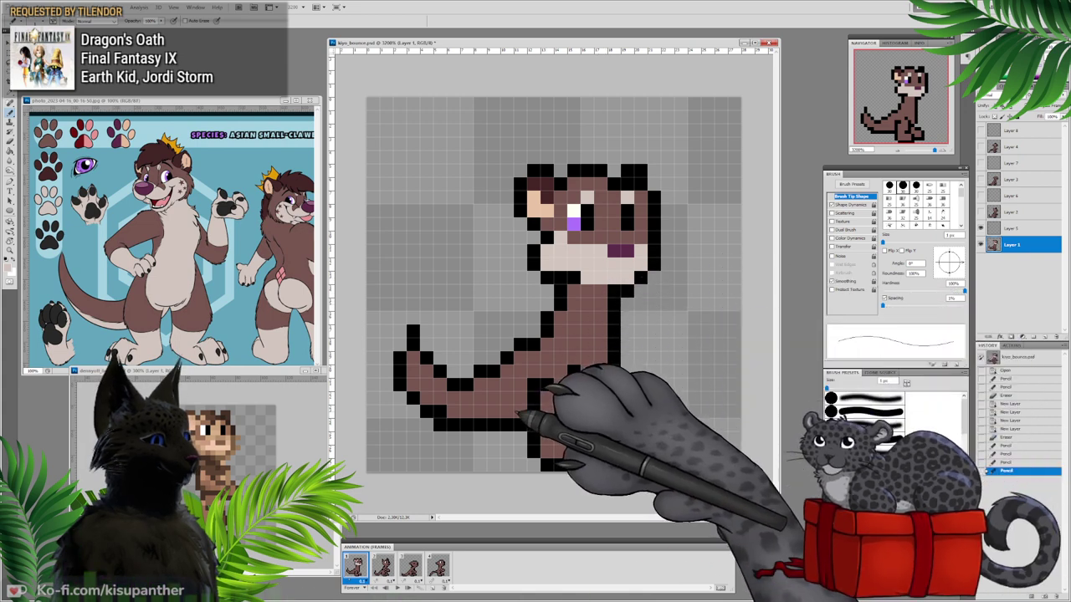
pyautogui.moveTo(519, 410); pyautogui.dragTo(453, 412)
pyautogui.click(427, 398)
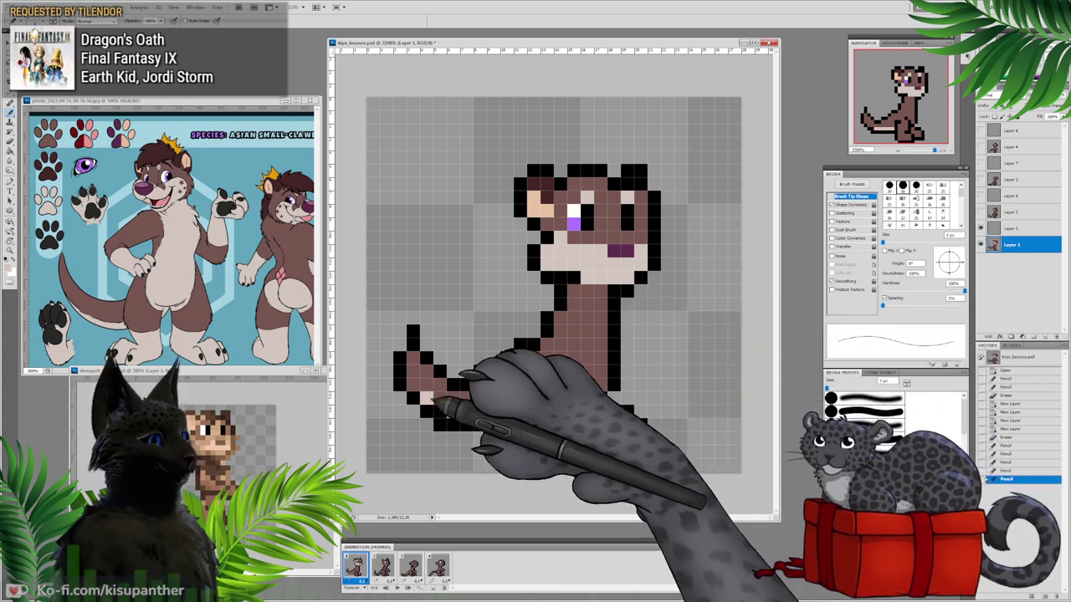
# Step: Paint a cream belly stripe along the chest from the neck to the leg, widening it near the bottom
pyautogui.click(601, 384)
pyautogui.moveTo(601, 381); pyautogui.dragTo(600, 292)
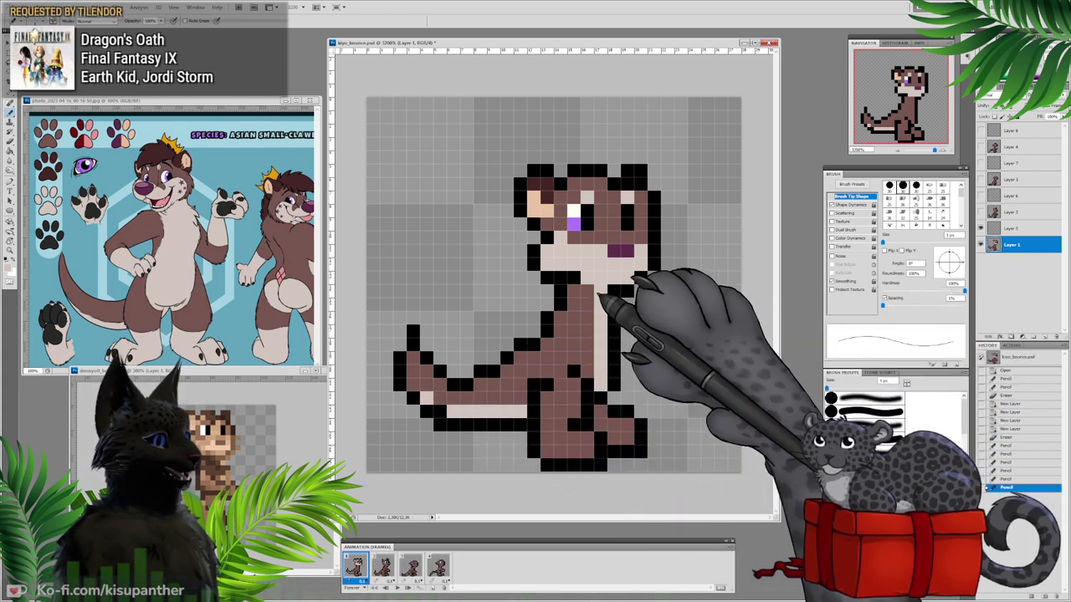
pyautogui.click(588, 372)
pyautogui.click(588, 358)
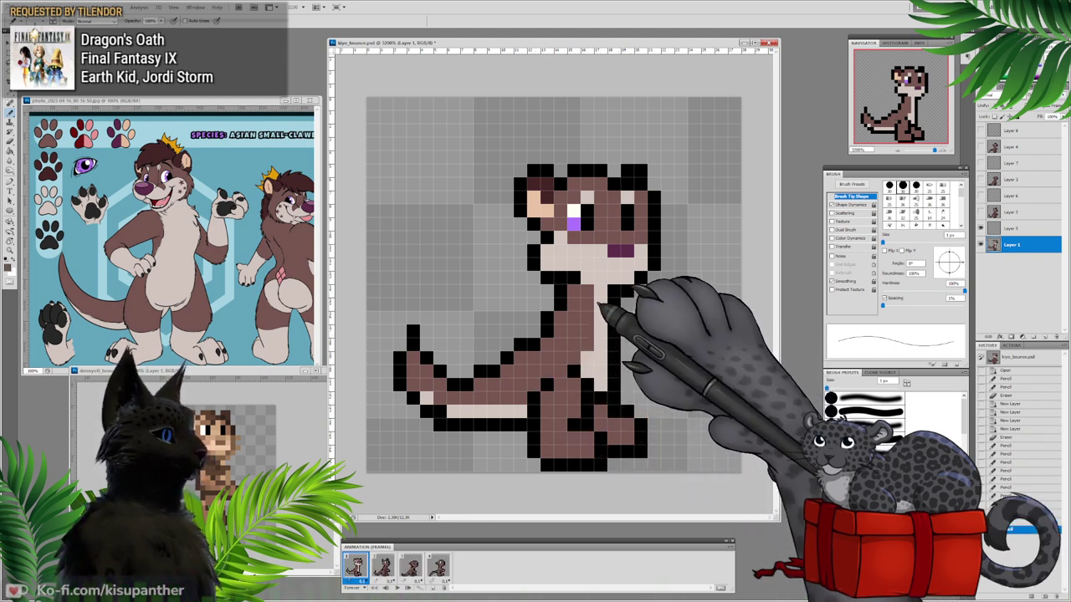
# Step: Lasso the otter's head, move it two pixels up away from the body, and deselect it
pyautogui.click(10, 64)
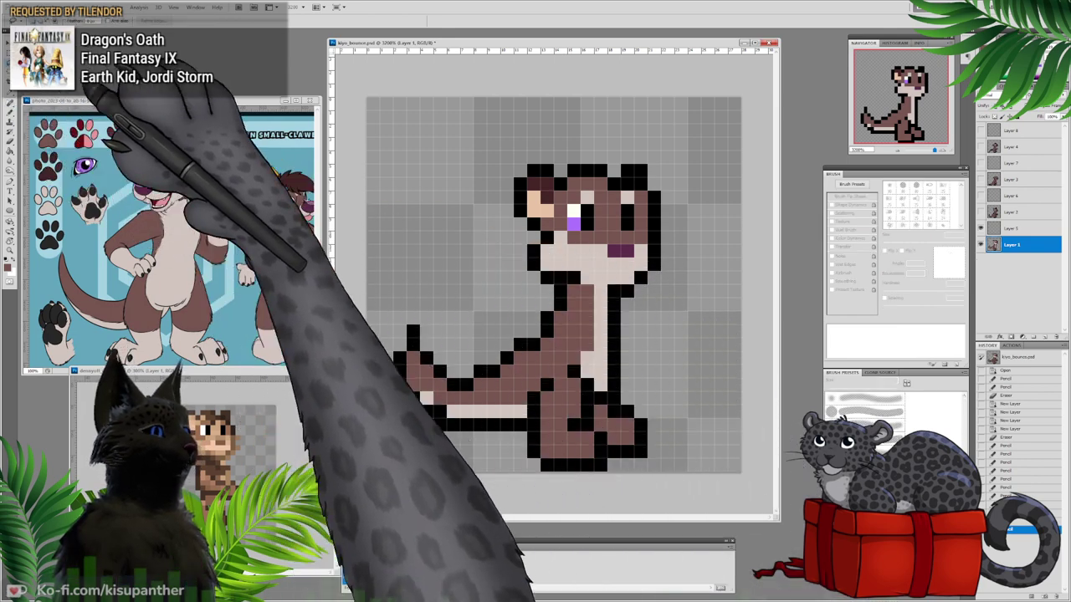
pyautogui.moveTo(657, 139)
pyautogui.mouseDown()
pyautogui.moveTo(606, 130)
pyautogui.moveTo(478, 176)
pyautogui.moveTo(489, 244)
pyautogui.moveTo(516, 275)
pyautogui.mouseUp()
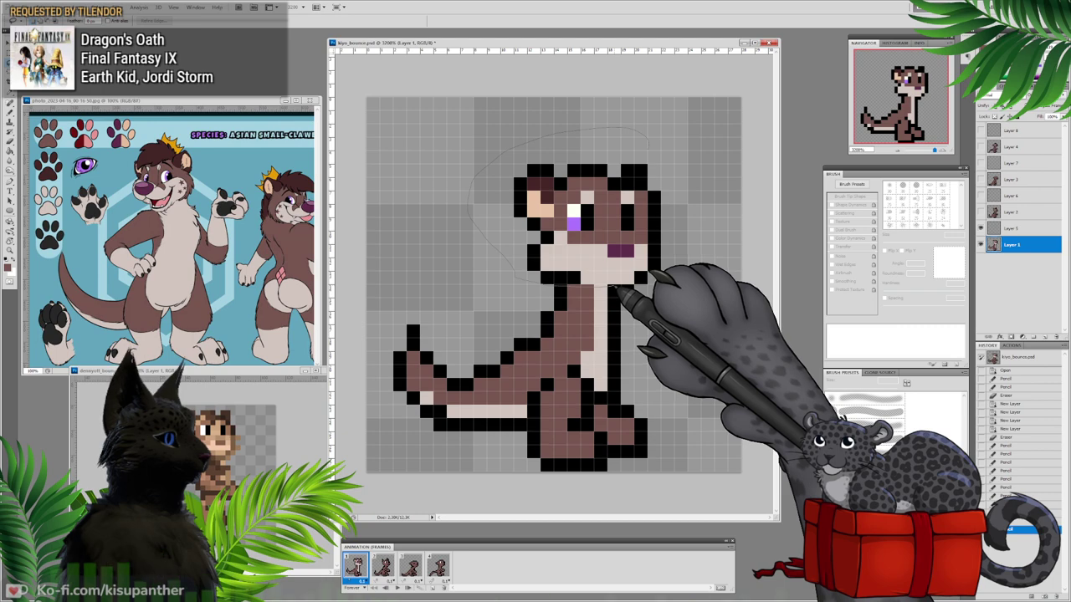
pyautogui.moveTo(633, 298); pyautogui.dragTo(654, 140)
pyautogui.click(10, 43)
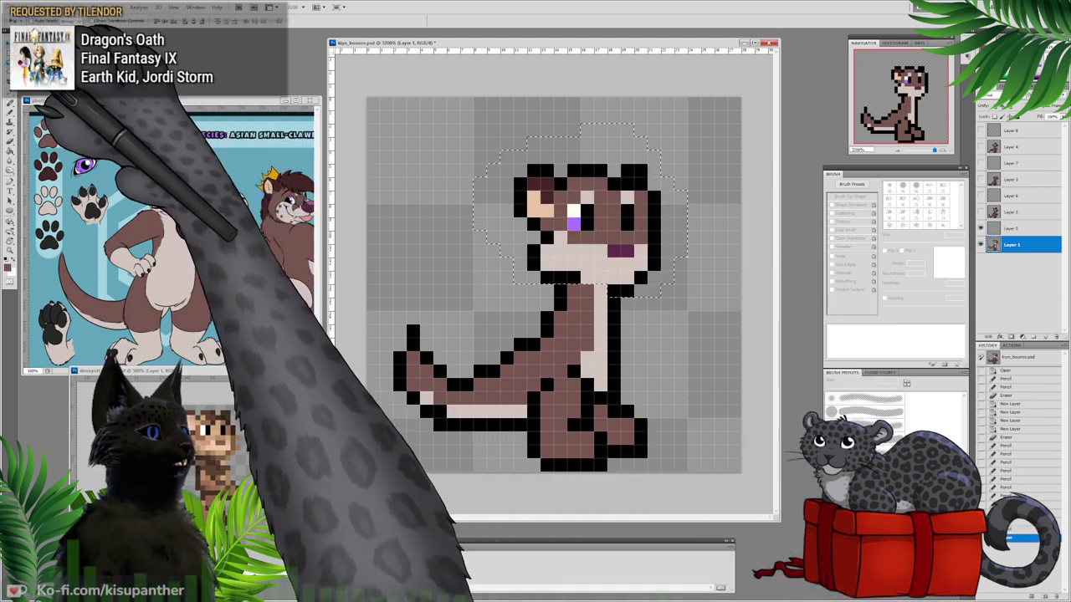
pyautogui.press('Up')
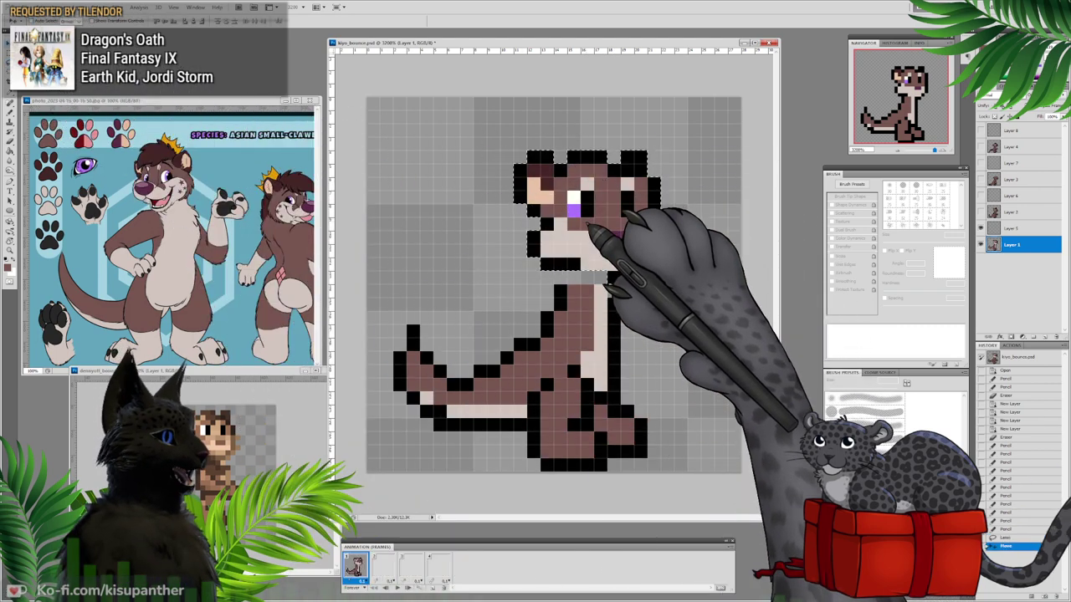
pyautogui.press('Up')
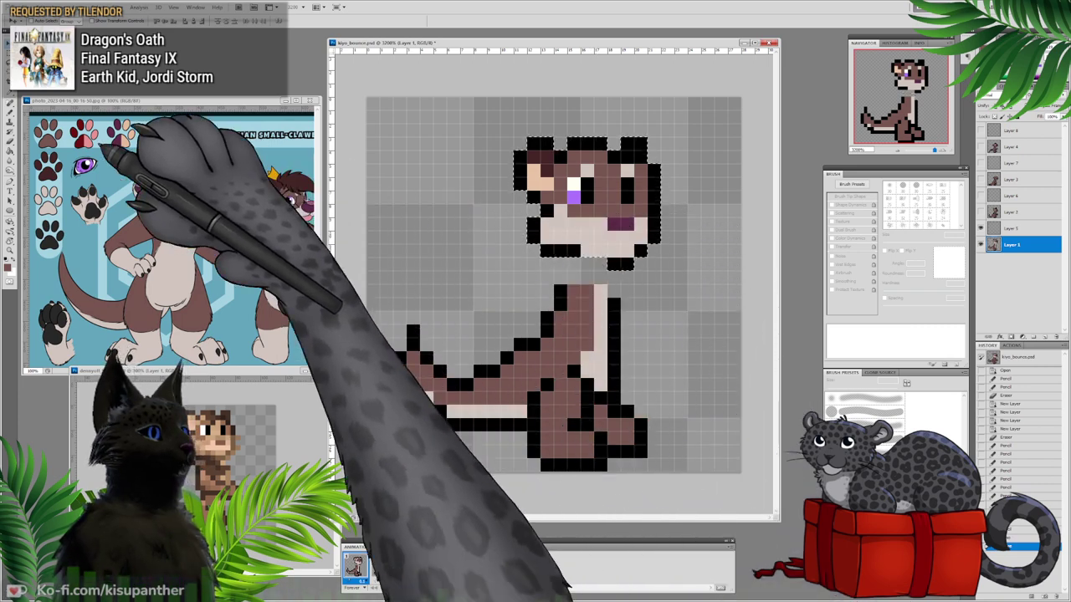
pyautogui.hotkey('ctrl', 'd')
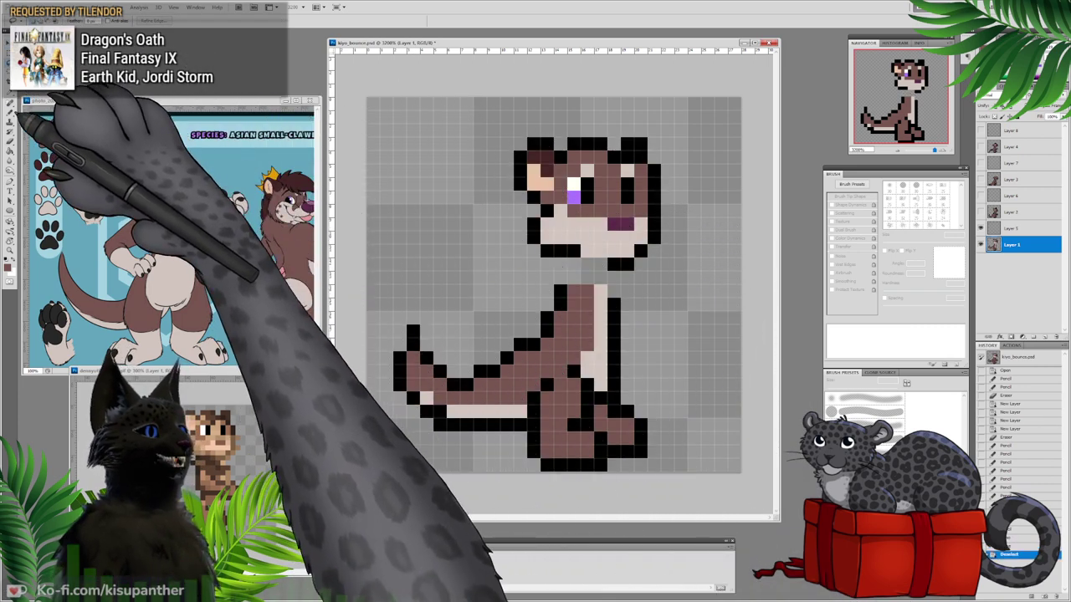
# Step: Extend the black back outline up to the raised head and push the chest outline one pixel outward, filling the body behind it
pyautogui.press('b')
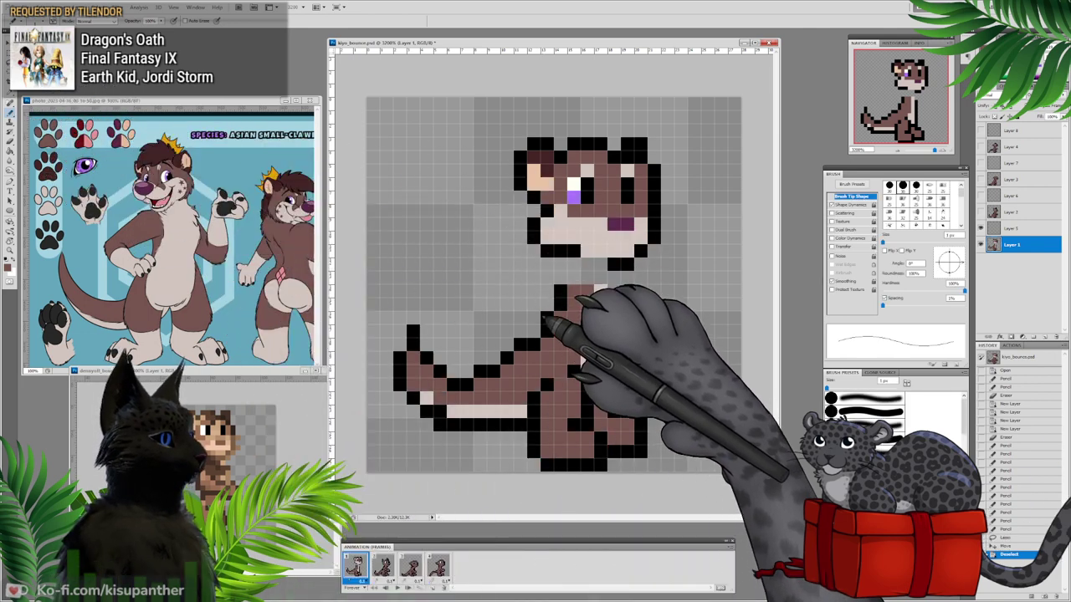
pyautogui.keyDown('alt'); pyautogui.click(545, 328); pyautogui.keyUp('alt')
pyautogui.click(523, 343)
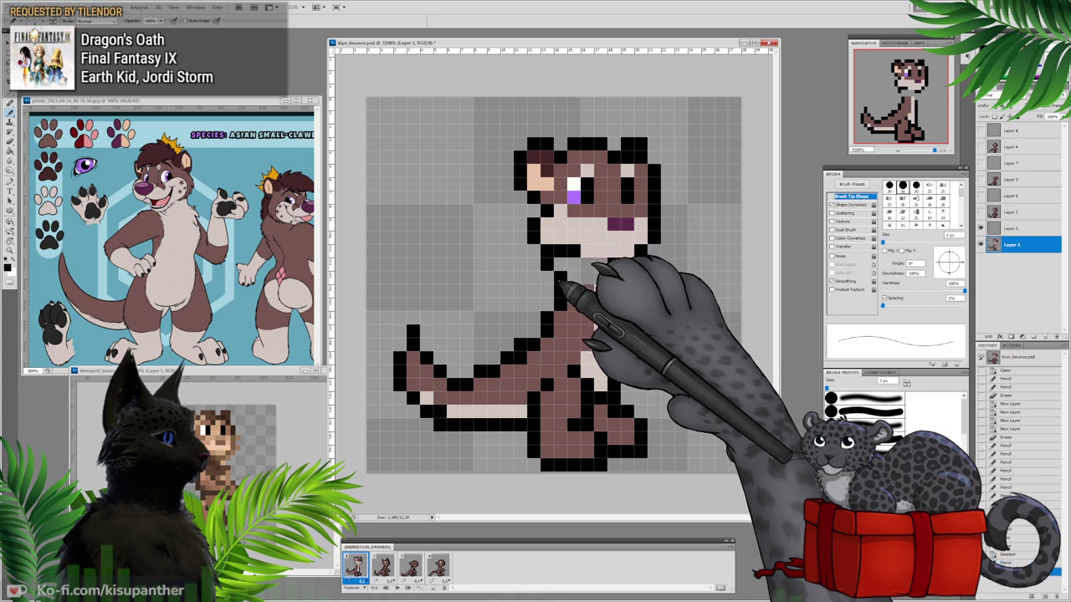
pyautogui.click(561, 307)
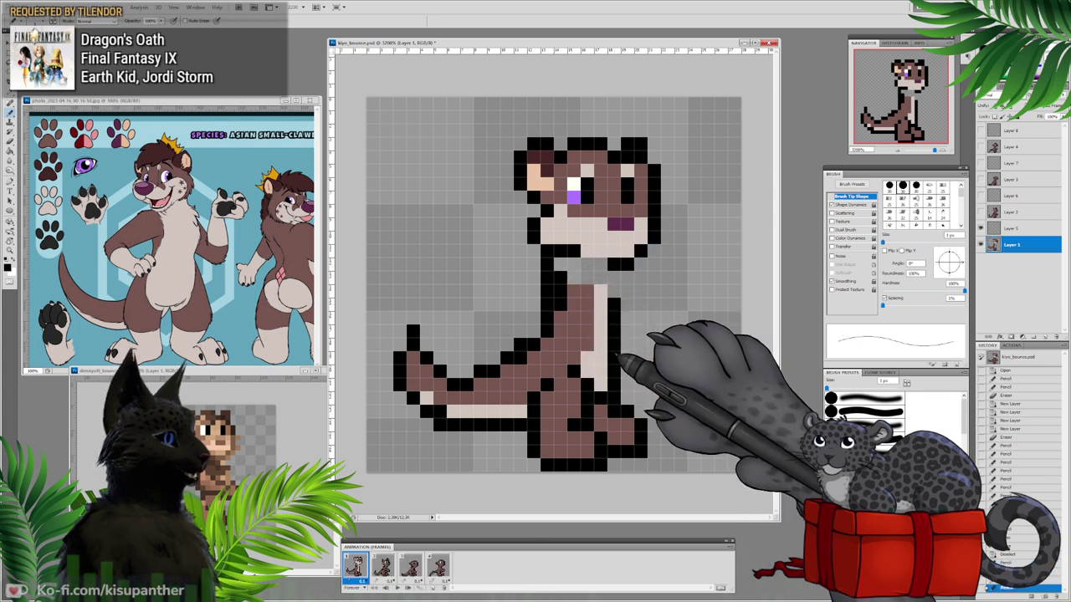
pyautogui.click(628, 324)
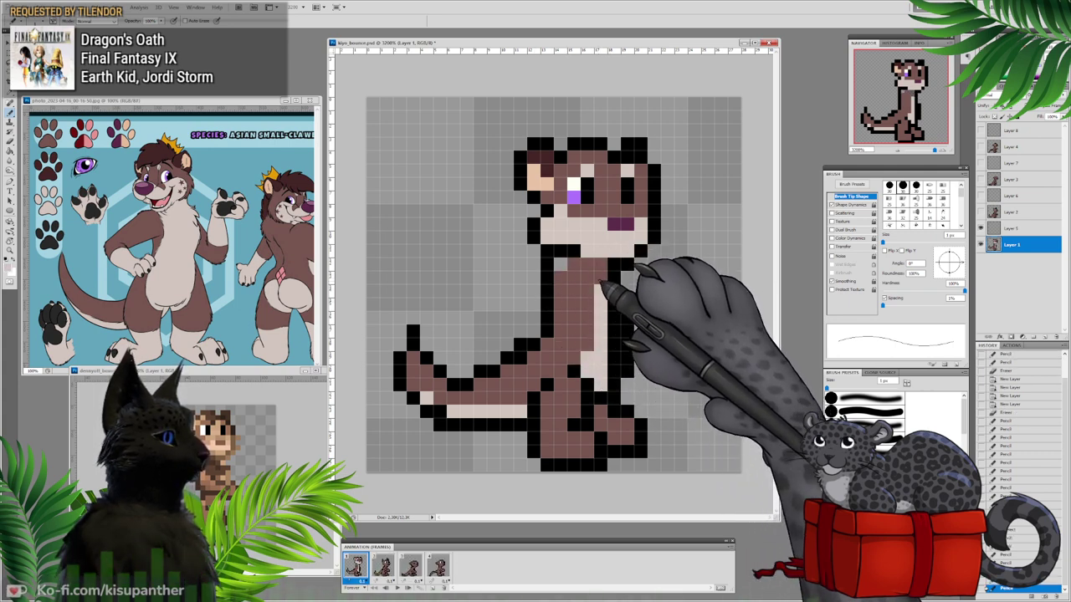
# Step: Continue the cream stripe up the throat to the chin and clean up the outline and brown fill of the neck and back
pyautogui.moveTo(601, 281); pyautogui.dragTo(601, 266)
pyautogui.click(589, 266)
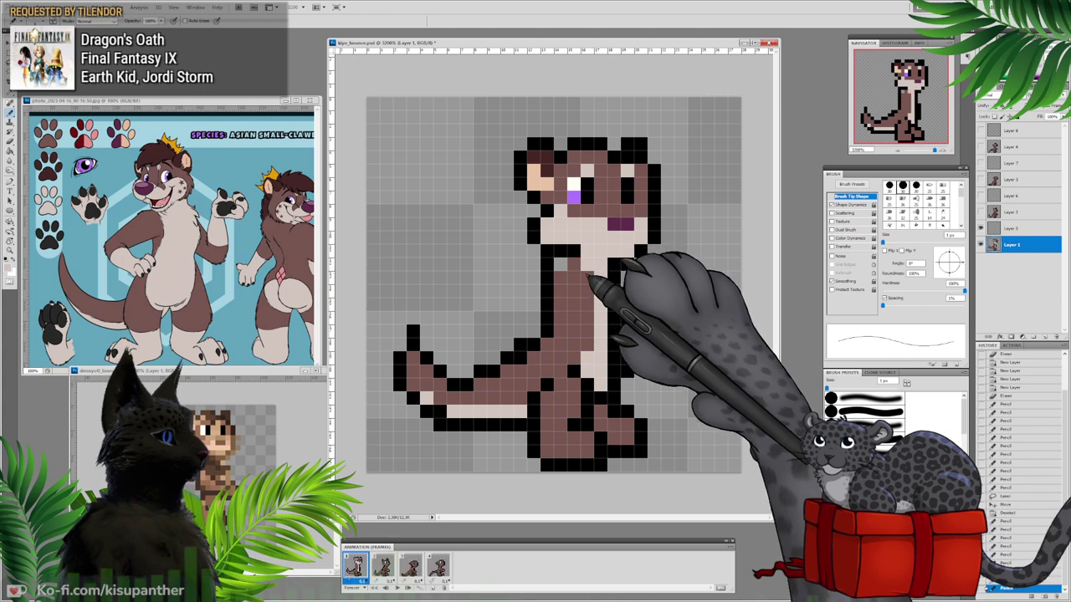
pyautogui.click(545, 272)
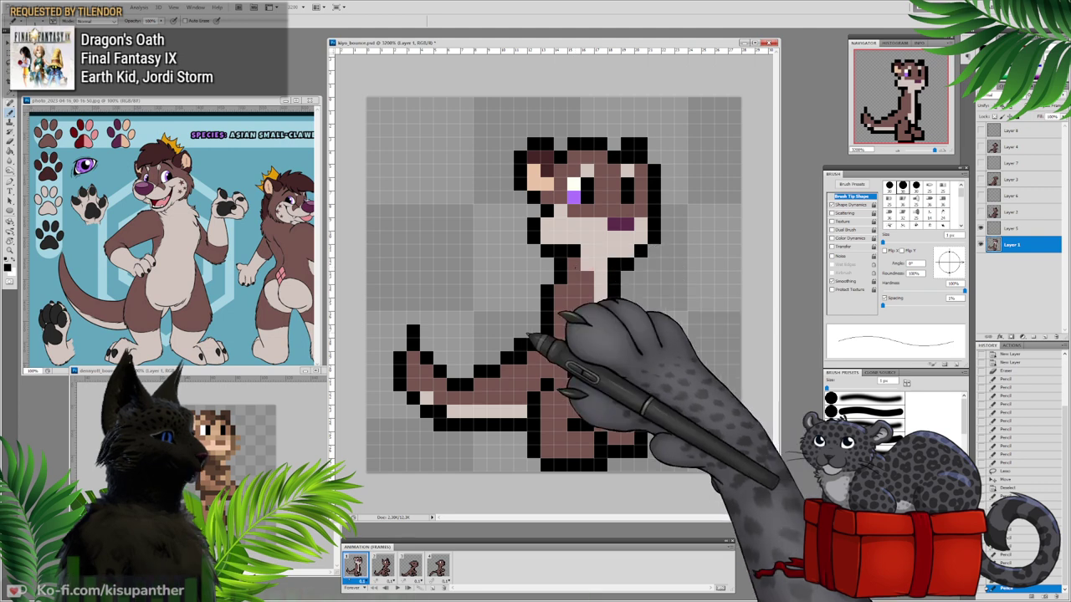
pyautogui.click(522, 343)
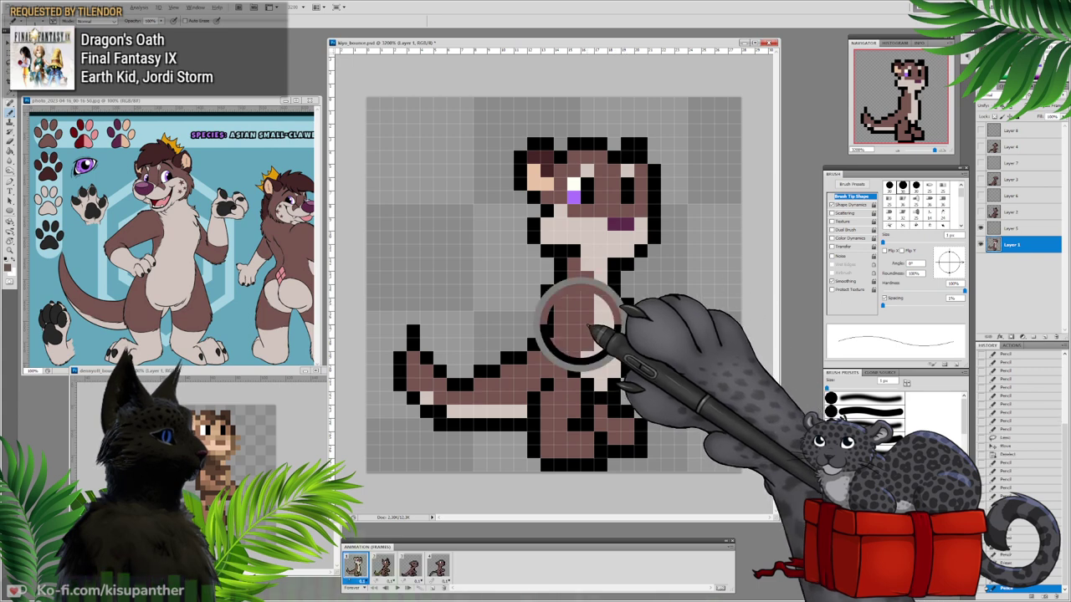
pyautogui.click(588, 357)
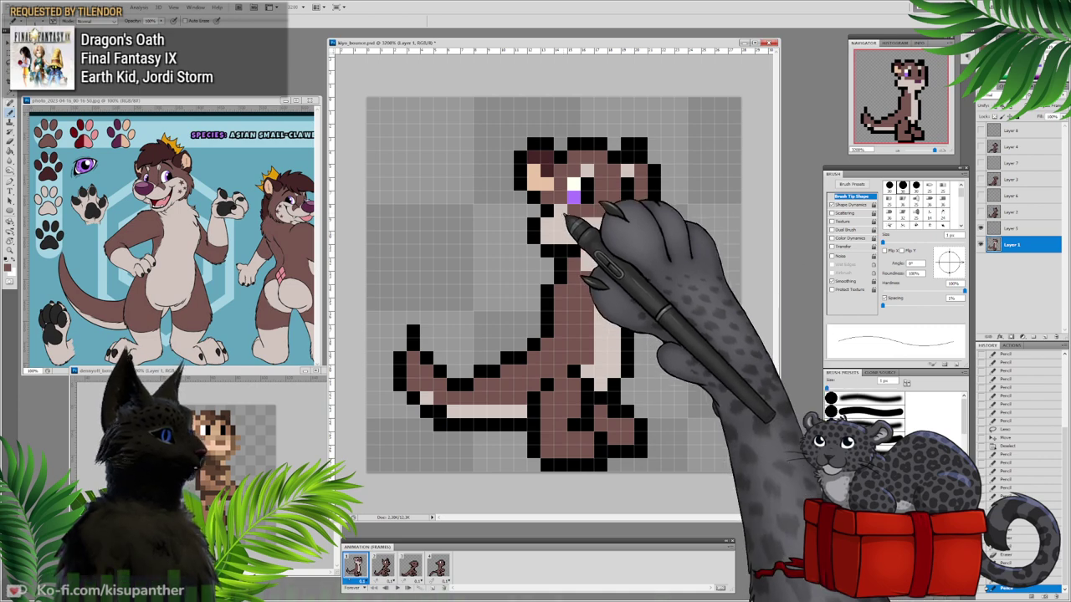
# Step: Lasso the head again and shift it one pixel left and one pixel up, placing a vertical guide through the sprite
pyautogui.click(9, 62)
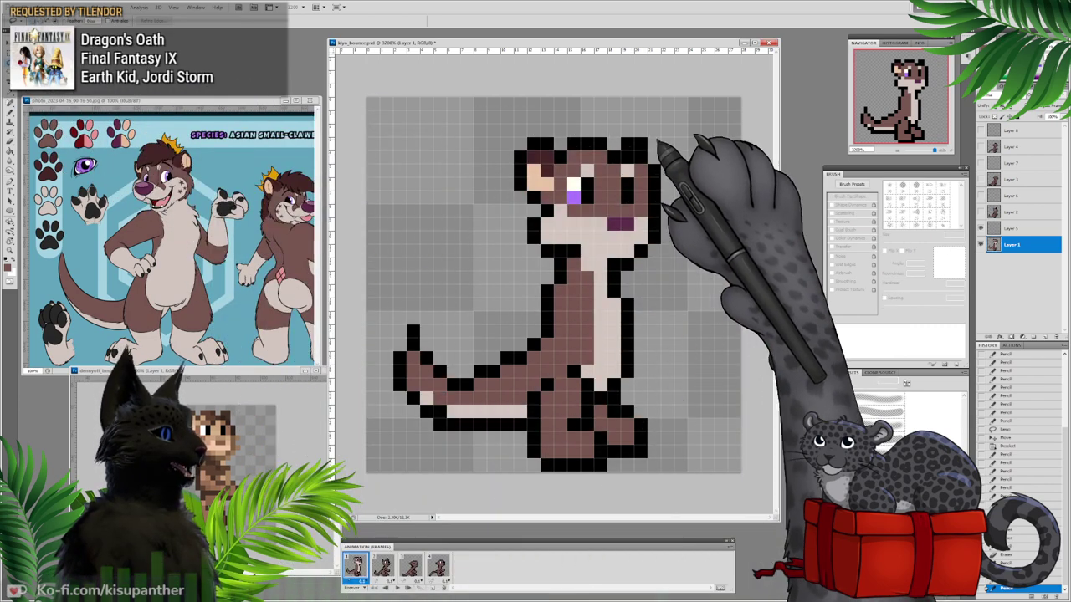
pyautogui.moveTo(659, 146)
pyautogui.mouseDown()
pyautogui.moveTo(616, 107)
pyautogui.moveTo(490, 234)
pyautogui.moveTo(574, 269)
pyautogui.moveTo(657, 272)
pyautogui.moveTo(670, 163)
pyautogui.mouseUp()
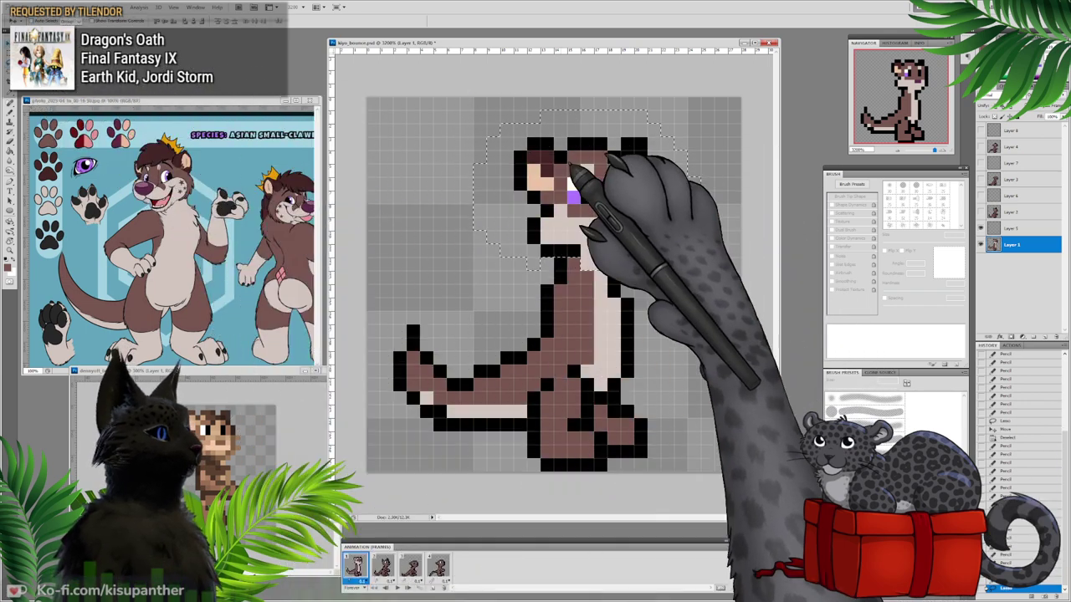
pyautogui.moveTo(628, 191); pyautogui.dragTo(616, 195)
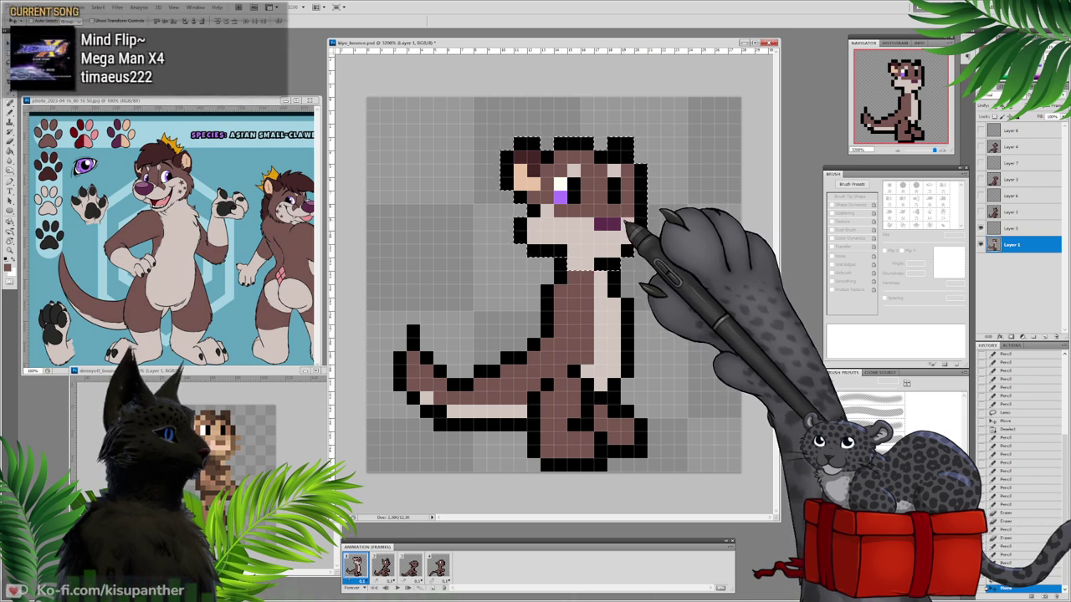
pyautogui.moveTo(626, 220); pyautogui.dragTo(635, 223)
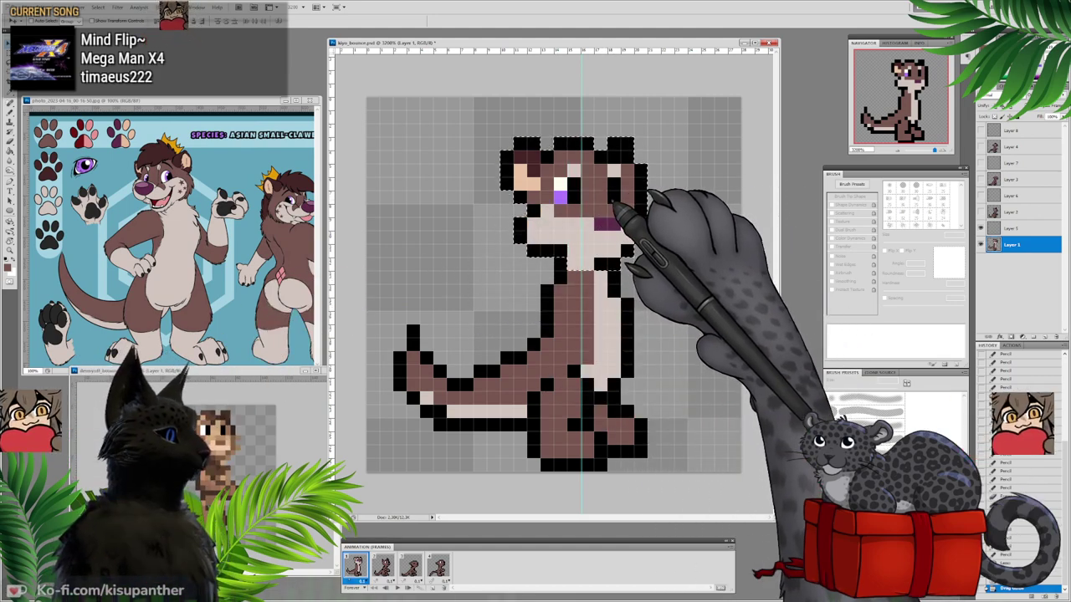
pyautogui.press('Up')
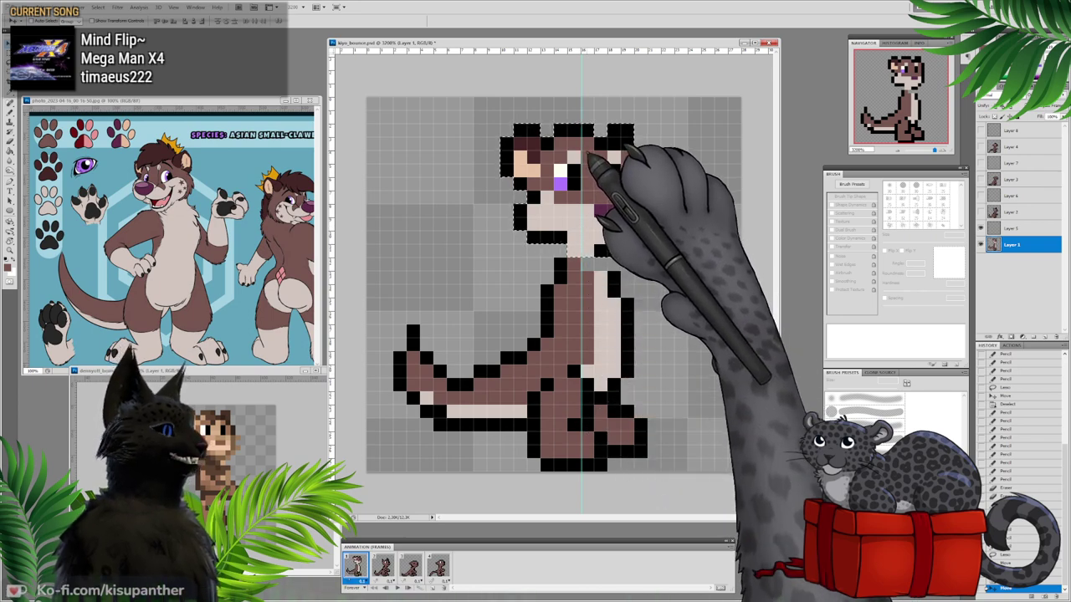
# Step: Deselect the shifted head and patch the black outline and brown fill where the neck meets the jaw
pyautogui.click(10, 63)
pyautogui.hotkey('ctrl', 'd')
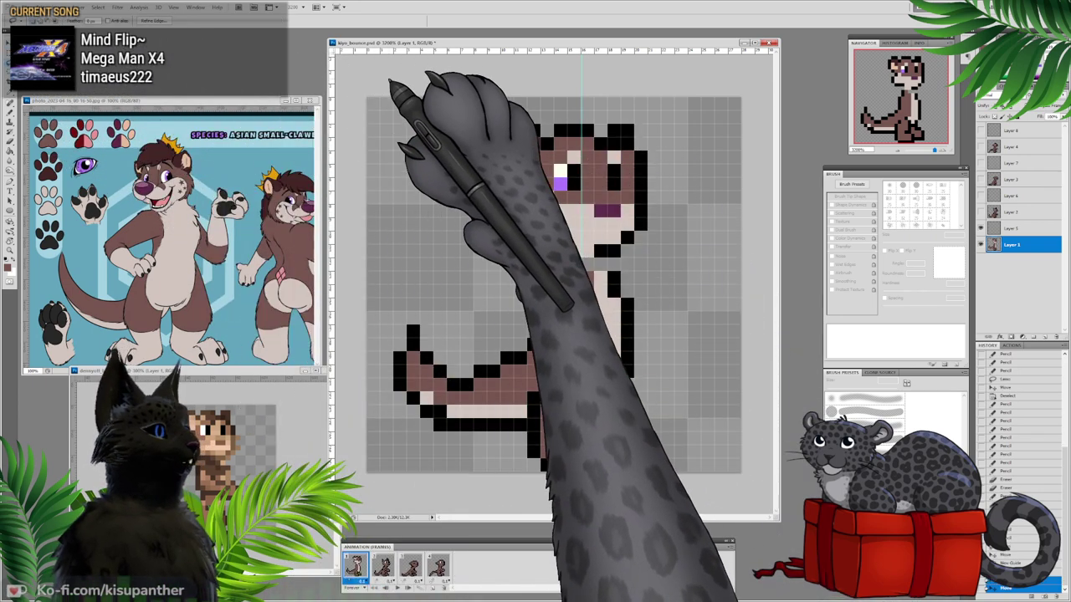
pyautogui.press('b')
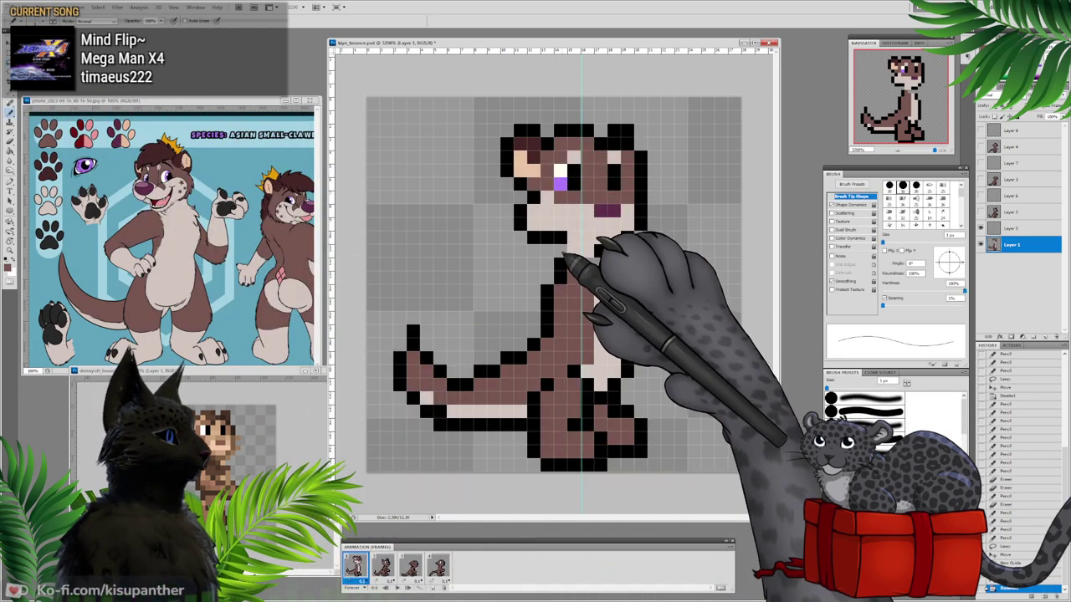
pyautogui.keyDown('alt'); pyautogui.click(561, 261); pyautogui.keyUp('alt')
pyautogui.click(558, 251)
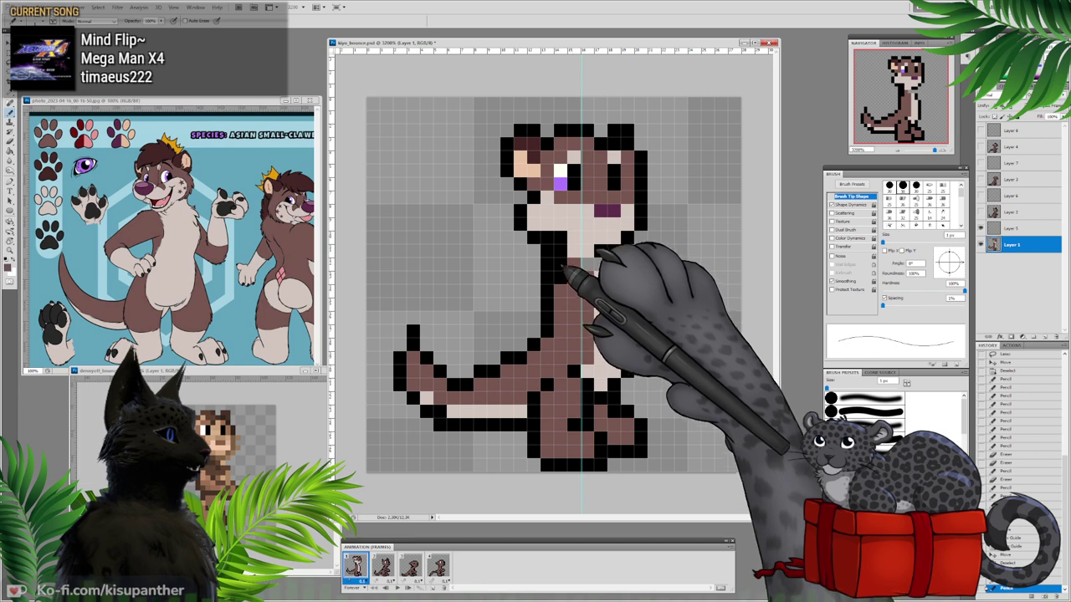
pyautogui.moveTo(562, 266); pyautogui.dragTo(561, 277)
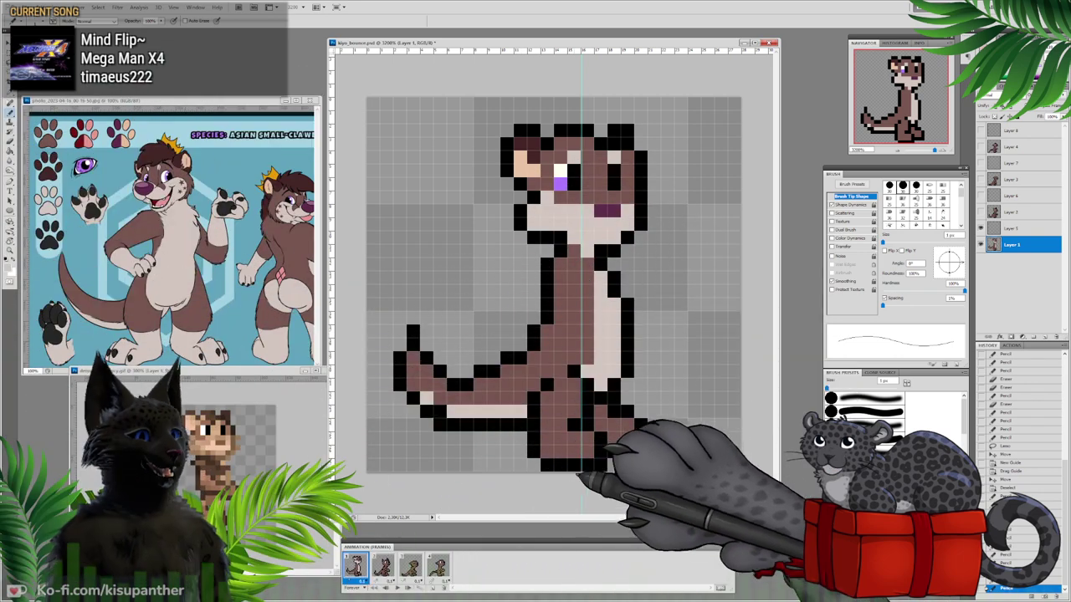
# Step: Recolour both of the otter's feet cream and remove the vertical guide running through the sprite
pyautogui.moveTo(549, 427)
pyautogui.mouseDown()
pyautogui.moveTo(584, 452)
pyautogui.moveTo(573, 452)
pyautogui.moveTo(607, 429)
pyautogui.moveTo(613, 438)
pyautogui.mouseUp()
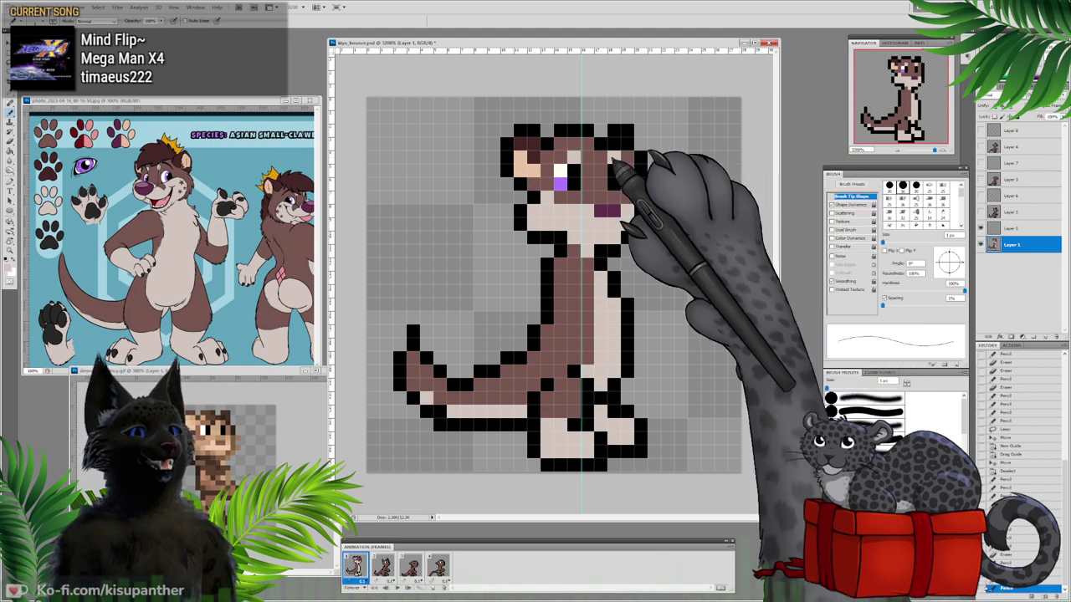
pyautogui.press('v')
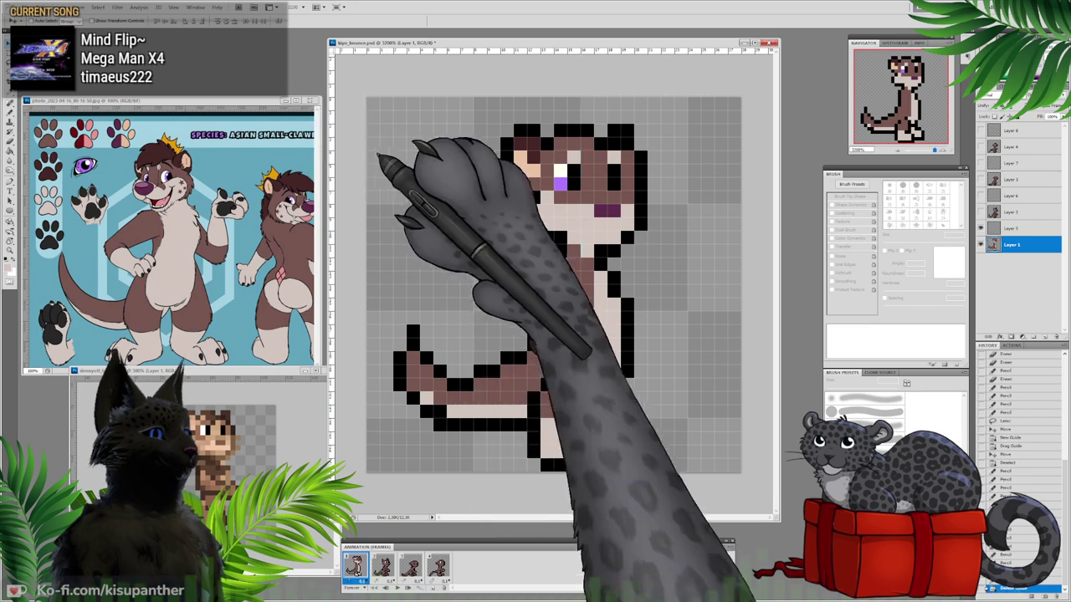
pyautogui.click(10, 114)
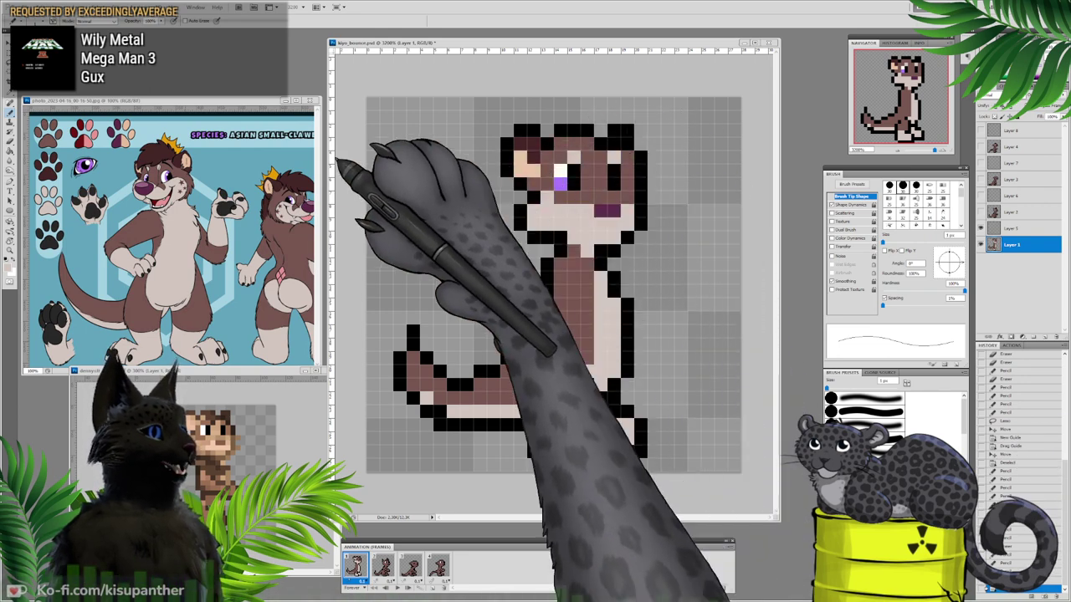
# Step: Lasso the otter's head and upper torso, move them one pixel down, and deselect them
pyautogui.click(10, 64)
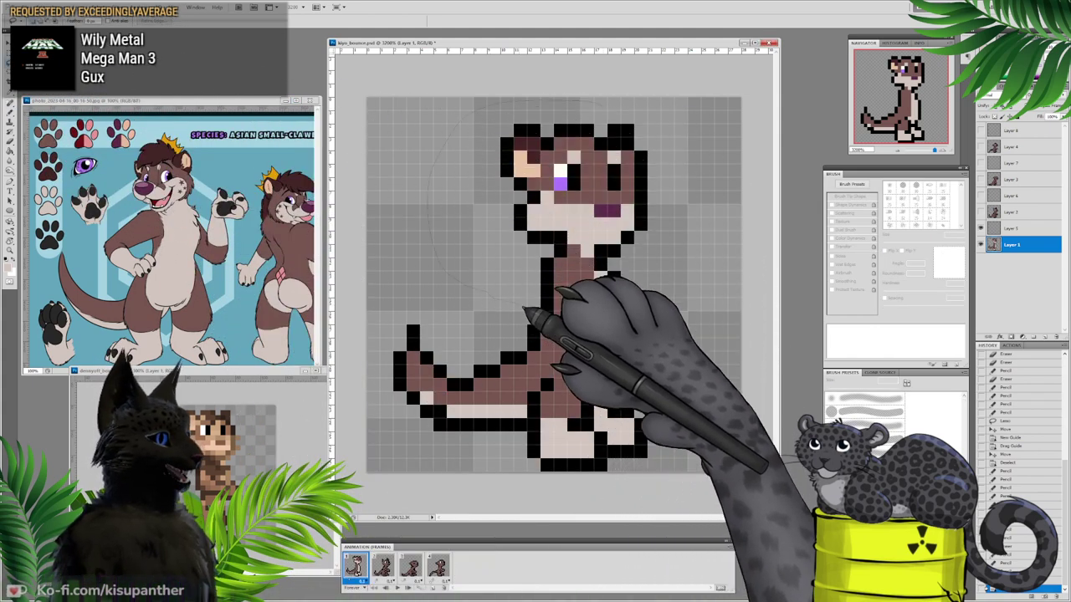
pyautogui.moveTo(701, 220); pyautogui.dragTo(606, 102)
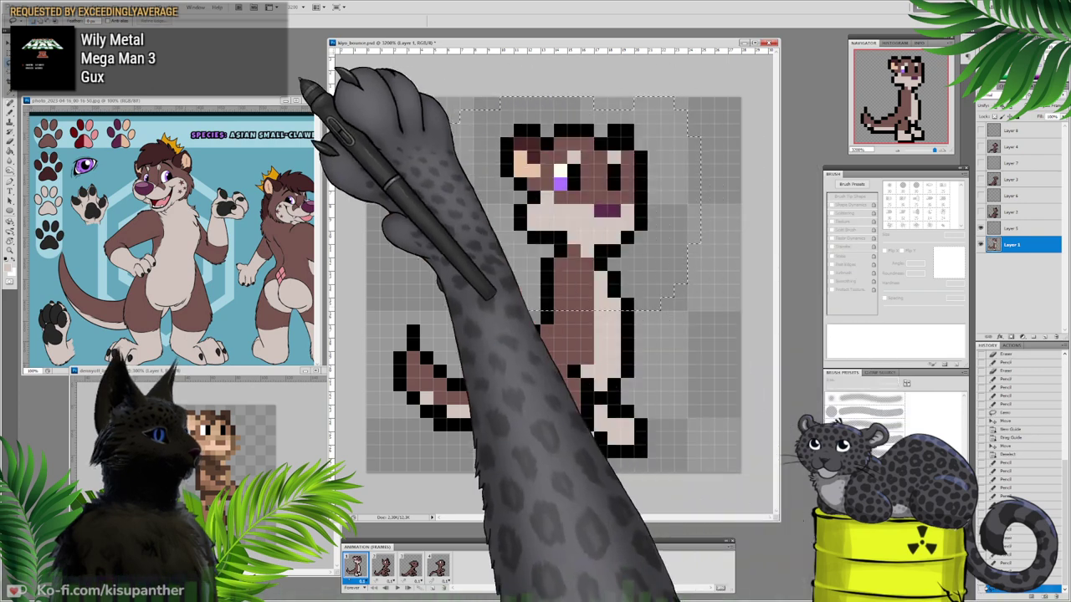
pyautogui.click(9, 43)
pyautogui.moveTo(585, 215); pyautogui.dragTo(589, 228)
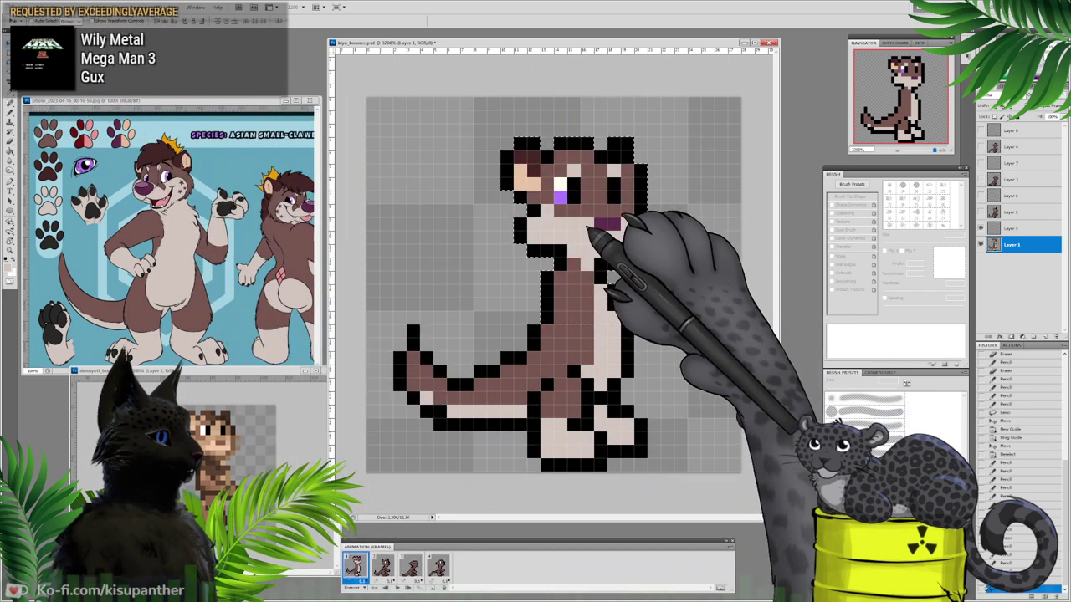
pyautogui.click(9, 63)
pyautogui.click(444, 156)
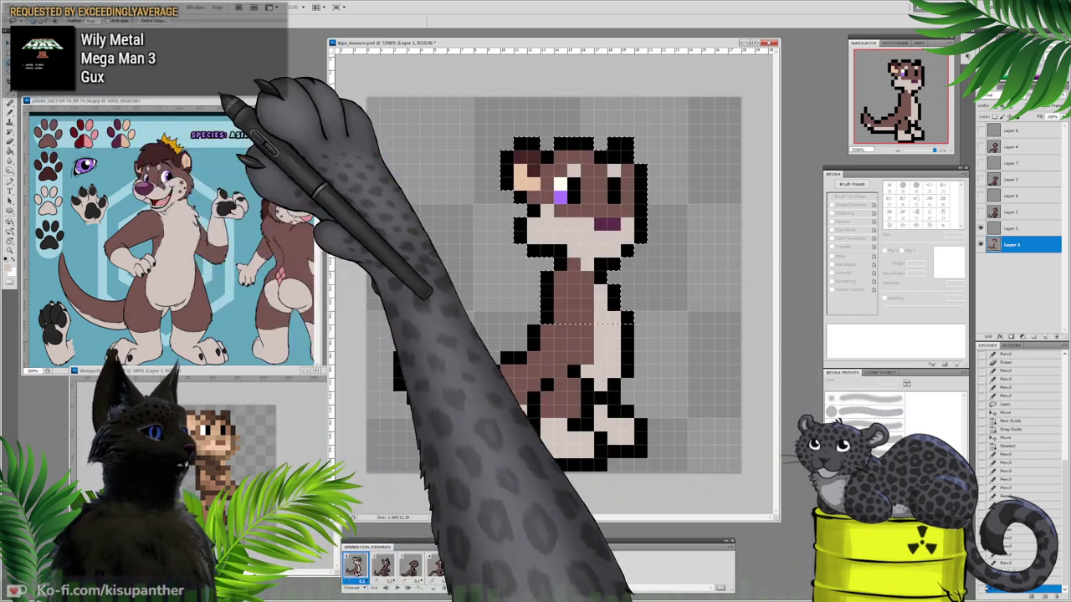
# Step: Try a black pixel outline for a hair tuft above the otter's head
pyautogui.click(9, 113)
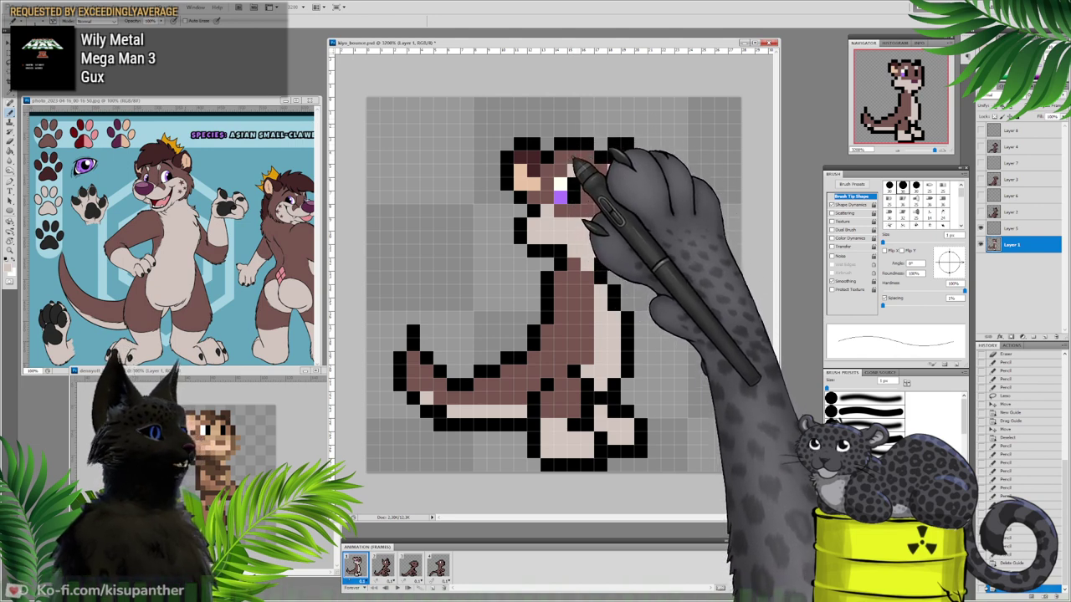
pyautogui.keyDown('alt'); pyautogui.click(585, 143); pyautogui.keyUp('alt')
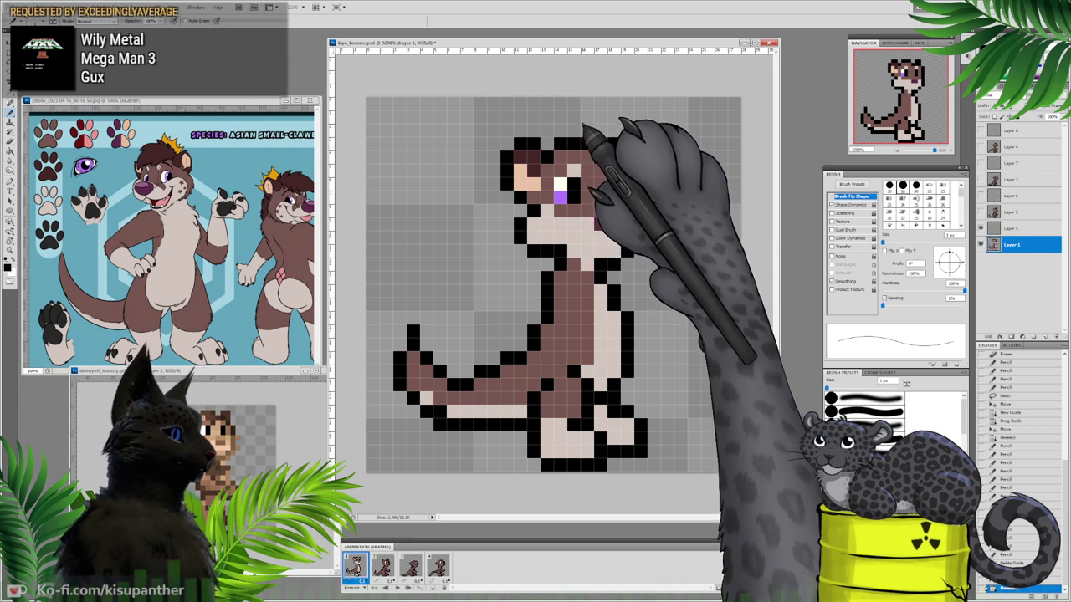
pyautogui.click(584, 122)
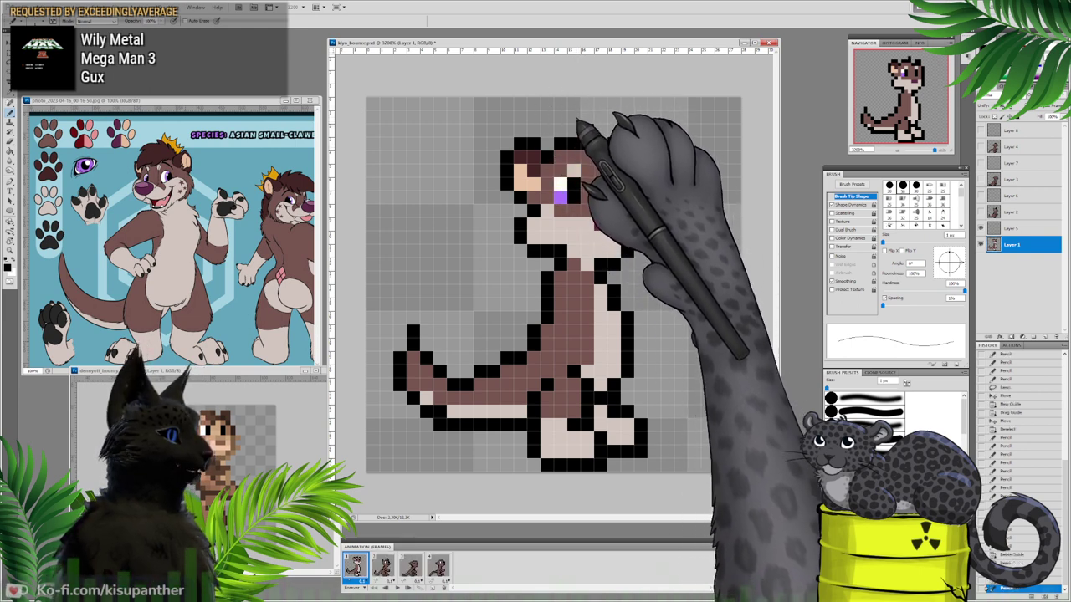
pyautogui.moveTo(575, 116)
pyautogui.mouseDown()
pyautogui.moveTo(559, 103)
pyautogui.moveTo(545, 118)
pyautogui.mouseUp()
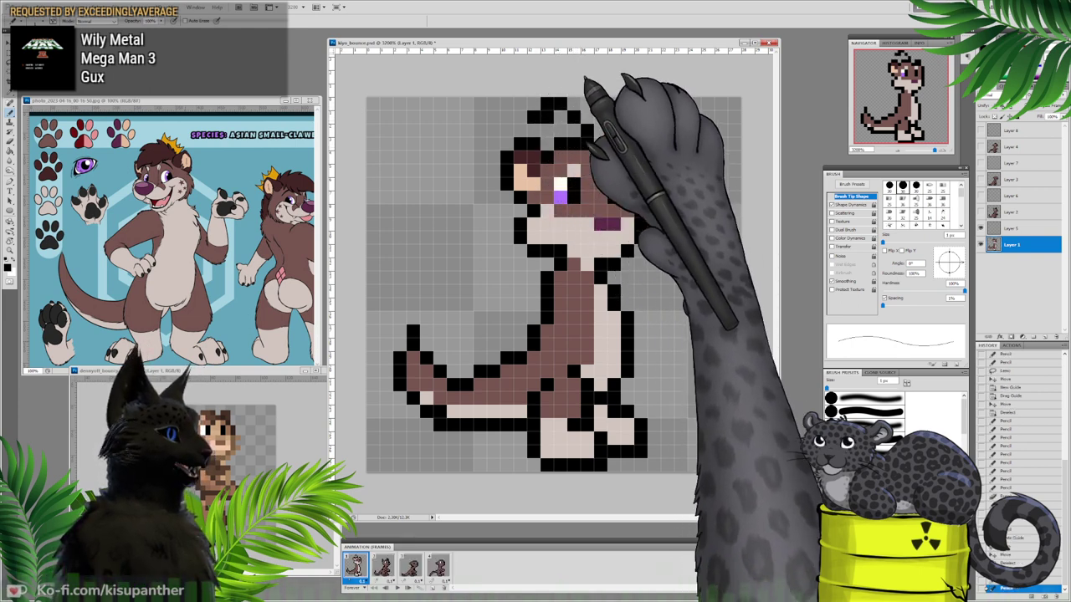
pyautogui.hotkey('ctrl', 'z')
pyautogui.click(547, 117)
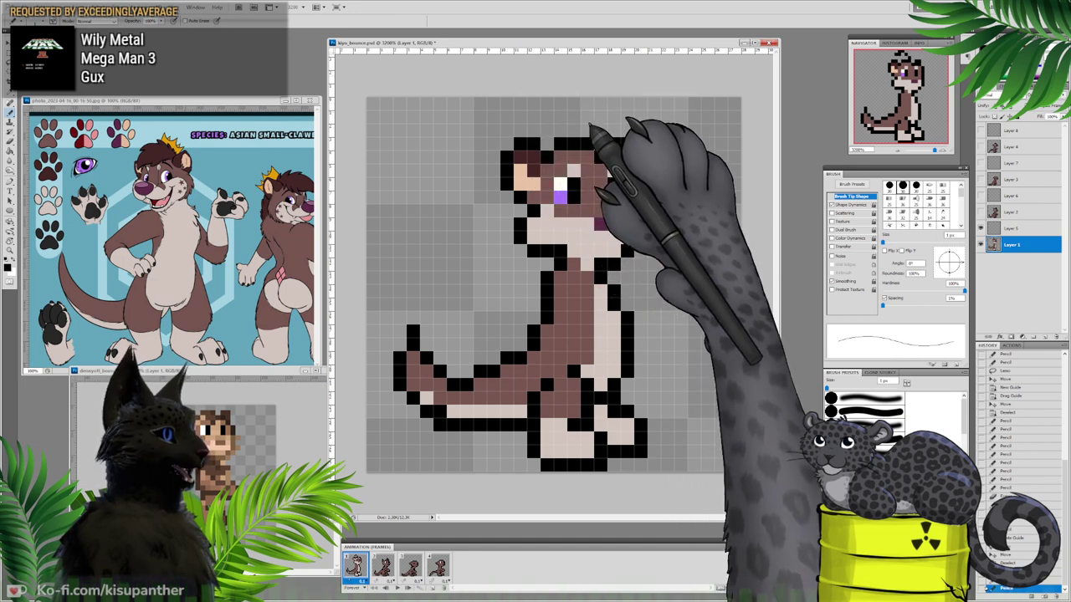
pyautogui.click(546, 117)
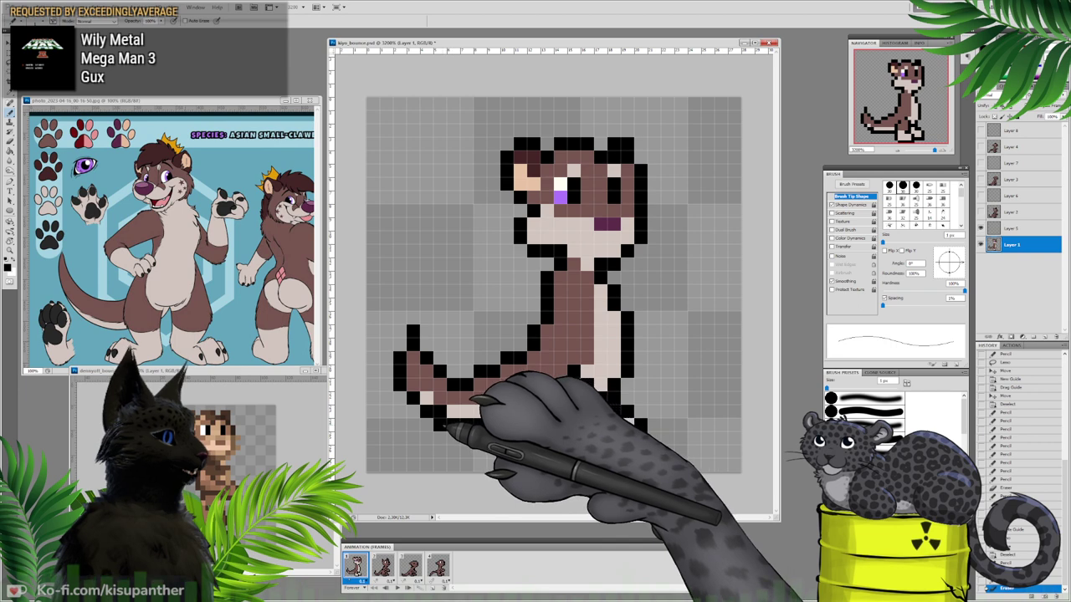
# Step: Erase the lower corner pixel of the tail outline and fill a pixel at the back of the chin with cream
pyautogui.click(440, 425)
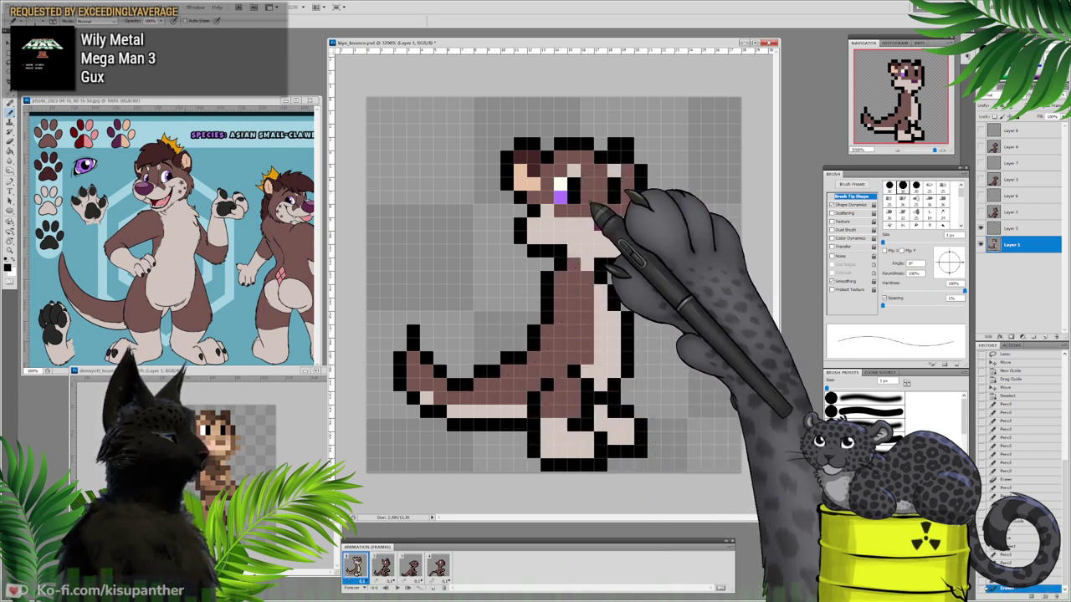
pyautogui.keyDown('alt'); pyautogui.click(573, 240); pyautogui.keyUp('alt')
pyautogui.click(562, 250)
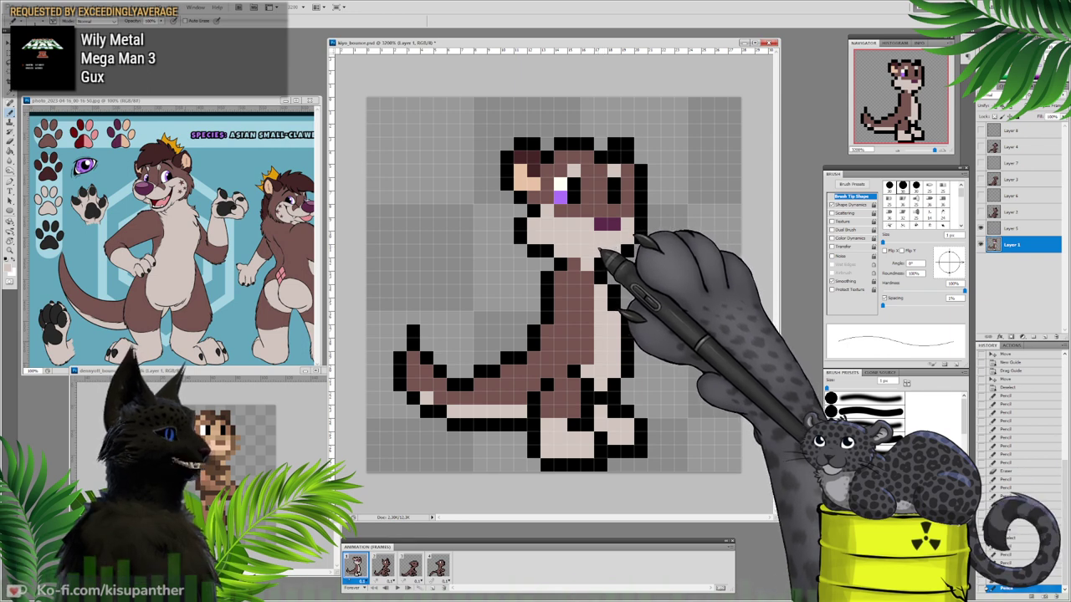
# Step: Try a mouth line across the lower muzzle and cover it again with cream
pyautogui.keyDown('alt'); pyautogui.click(606, 261); pyautogui.keyUp('alt')
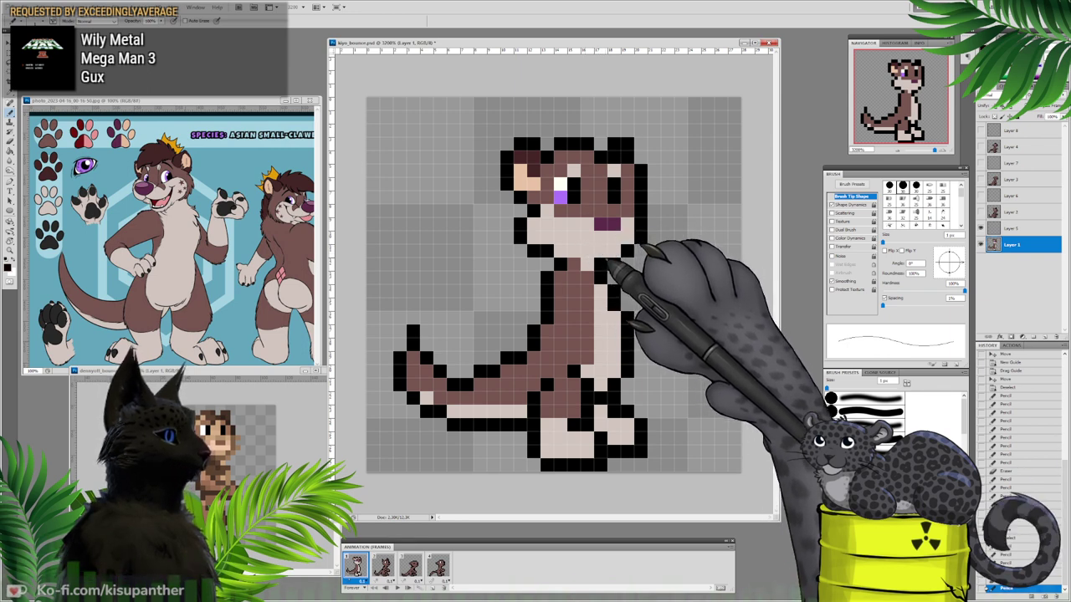
pyautogui.click(574, 238)
pyautogui.moveTo(586, 251); pyautogui.dragTo(600, 251)
pyautogui.click(614, 239)
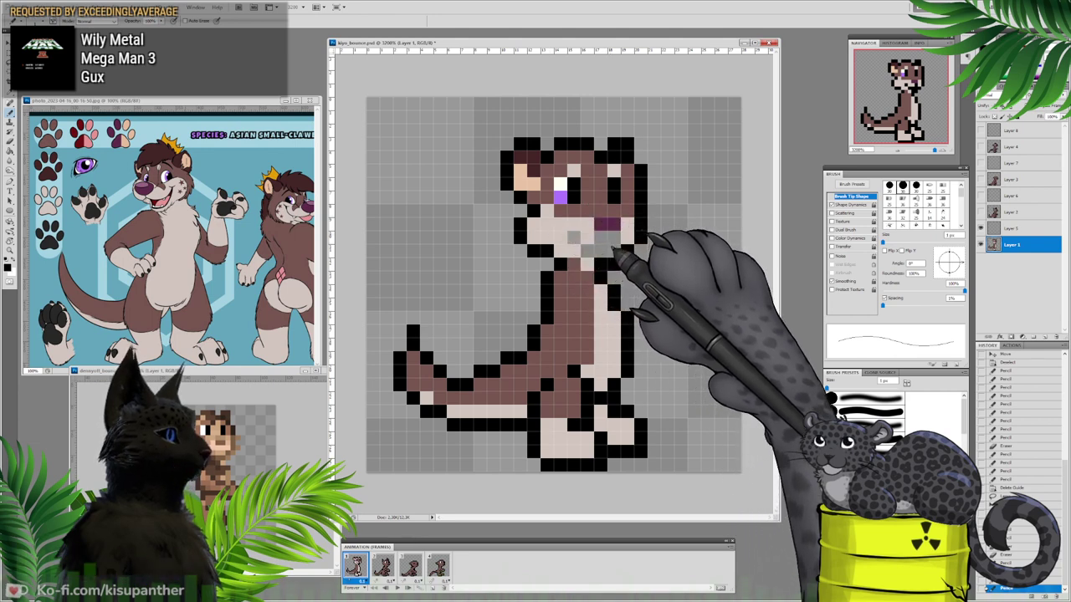
pyautogui.click(613, 240)
pyautogui.keyDown('alt'); pyautogui.click(597, 236); pyautogui.keyUp('alt')
pyautogui.click(604, 253)
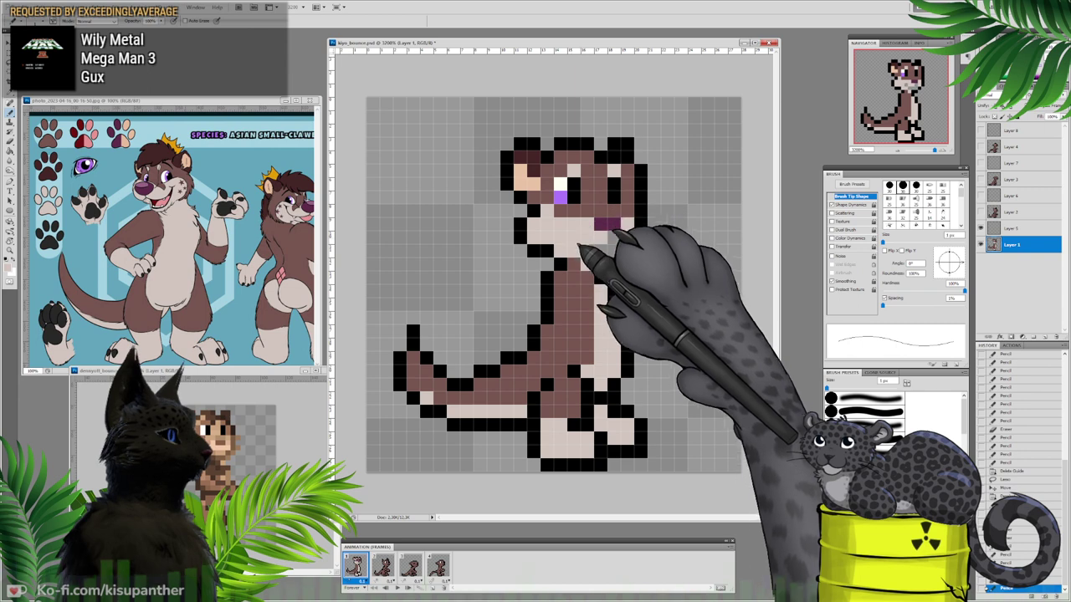
pyautogui.click(615, 238)
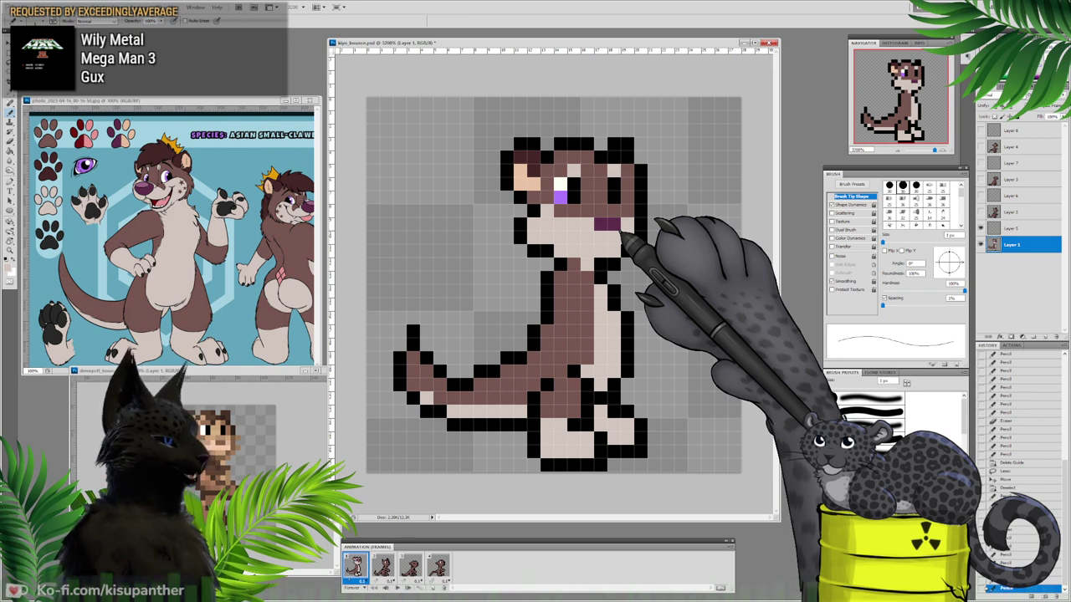
# Step: Extend the purple nose one pixel towards the near eye and add a purple pixel centred below it
pyautogui.keyDown('alt'); pyautogui.click(603, 228); pyautogui.keyUp('alt')
pyautogui.click(590, 224)
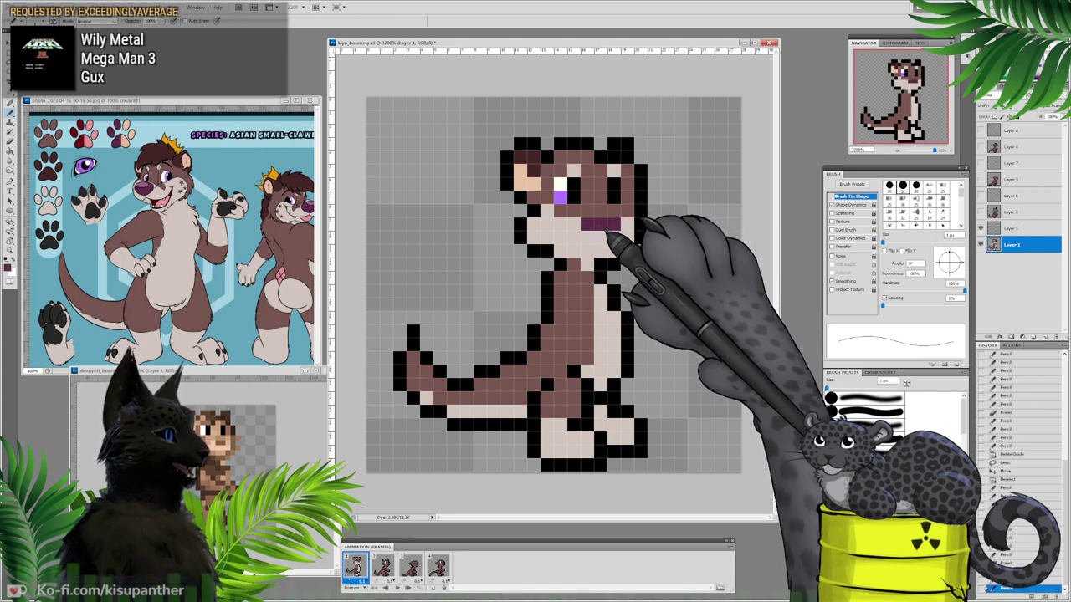
pyautogui.click(601, 236)
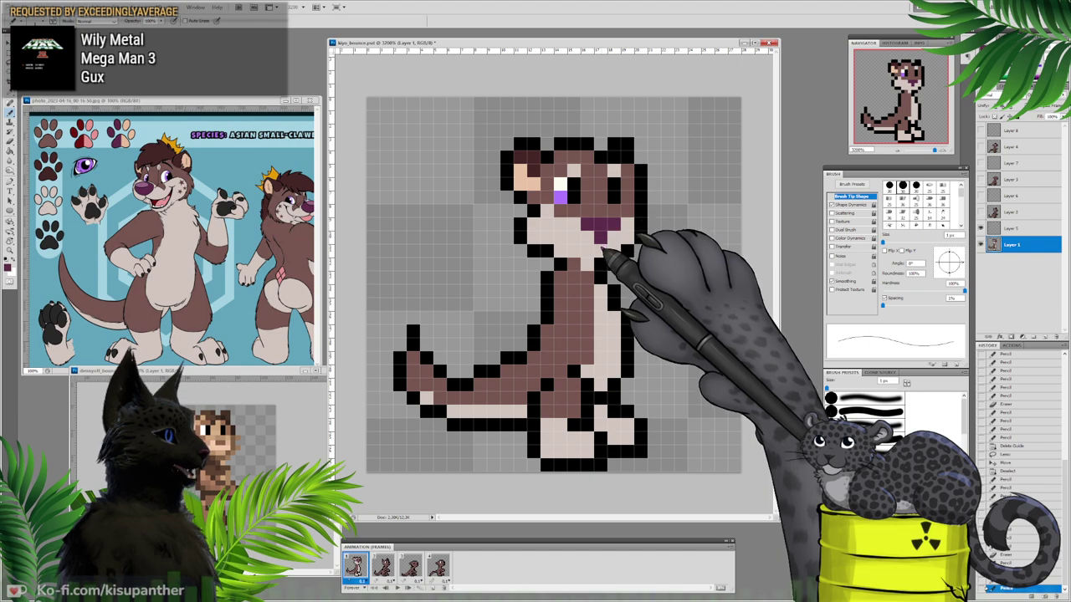
# Step: Shade the underside of the muzzle and its cheek pixels with the darker cream #b0a099, touching up the far cheek's edge
pyautogui.click(9, 266)
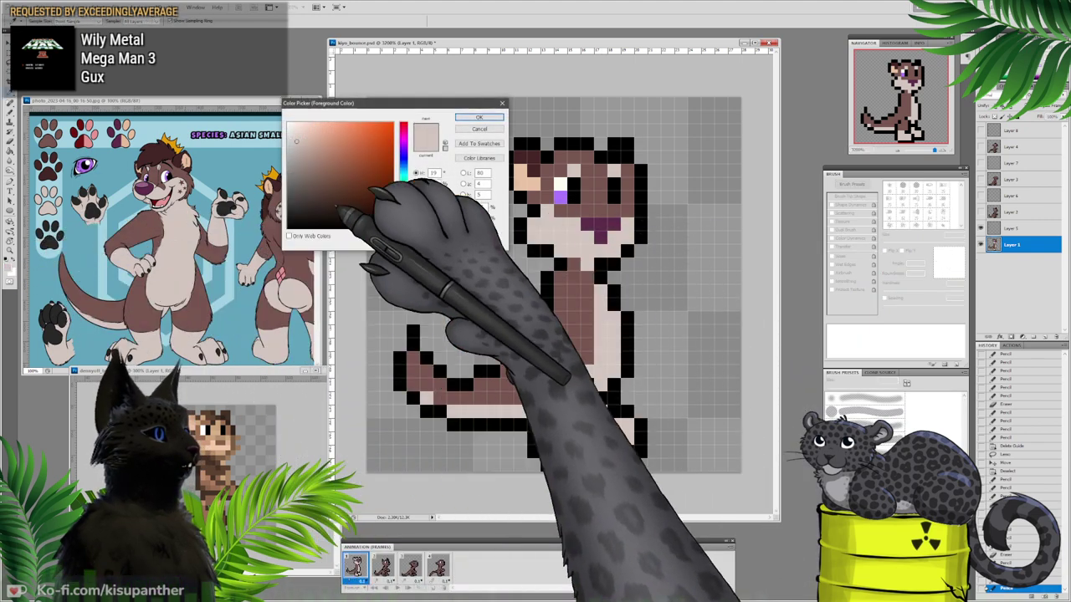
pyautogui.click(301, 155)
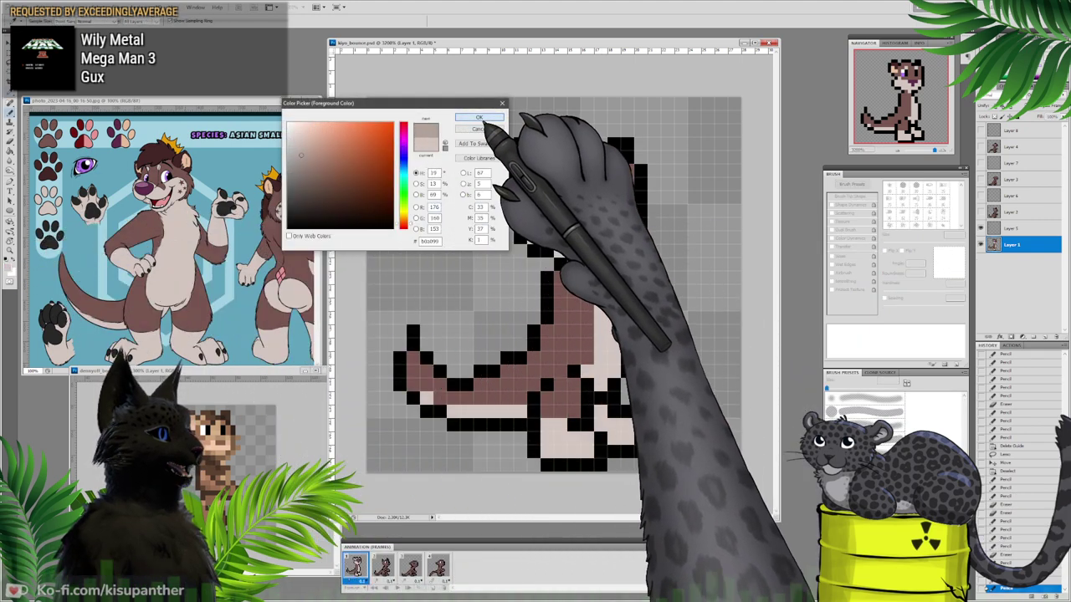
pyautogui.click(478, 117)
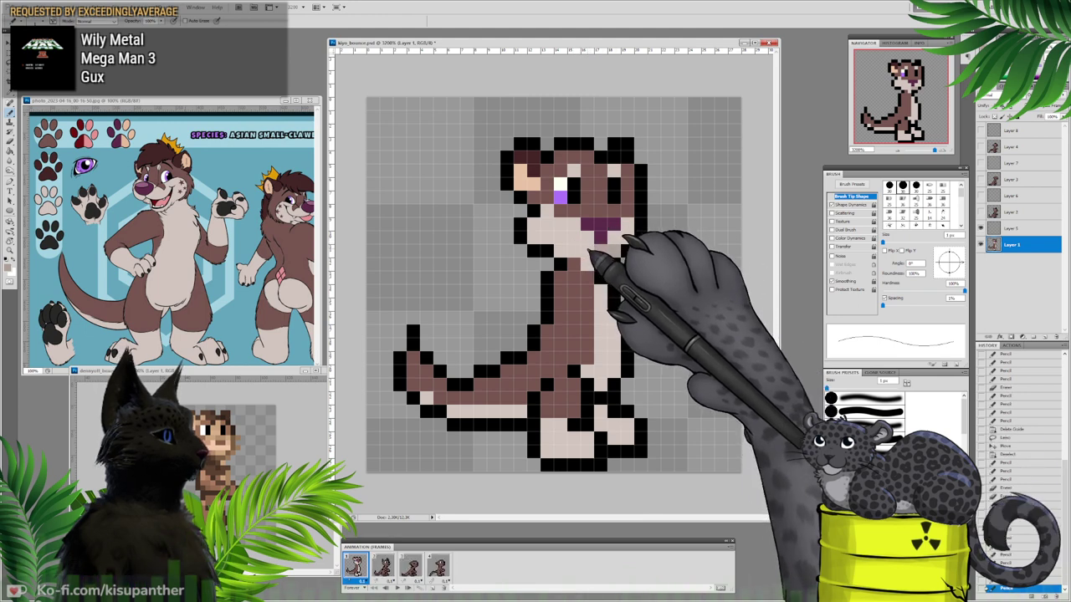
pyautogui.moveTo(595, 251); pyautogui.dragTo(572, 251)
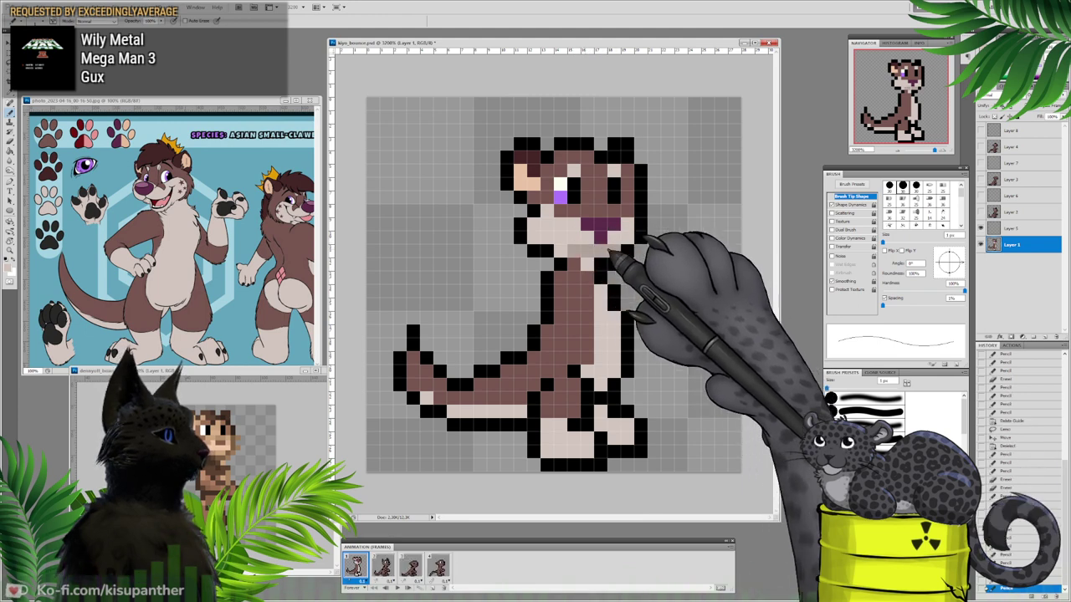
pyautogui.click(609, 251)
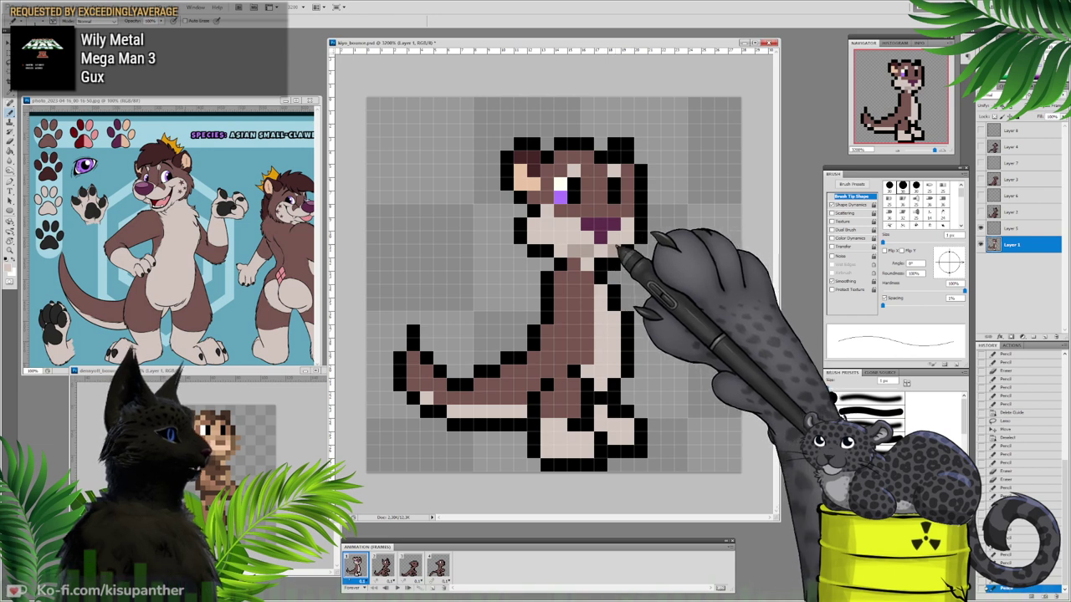
pyautogui.keyDown('alt'); pyautogui.click(584, 251); pyautogui.keyUp('alt')
pyautogui.click(560, 238)
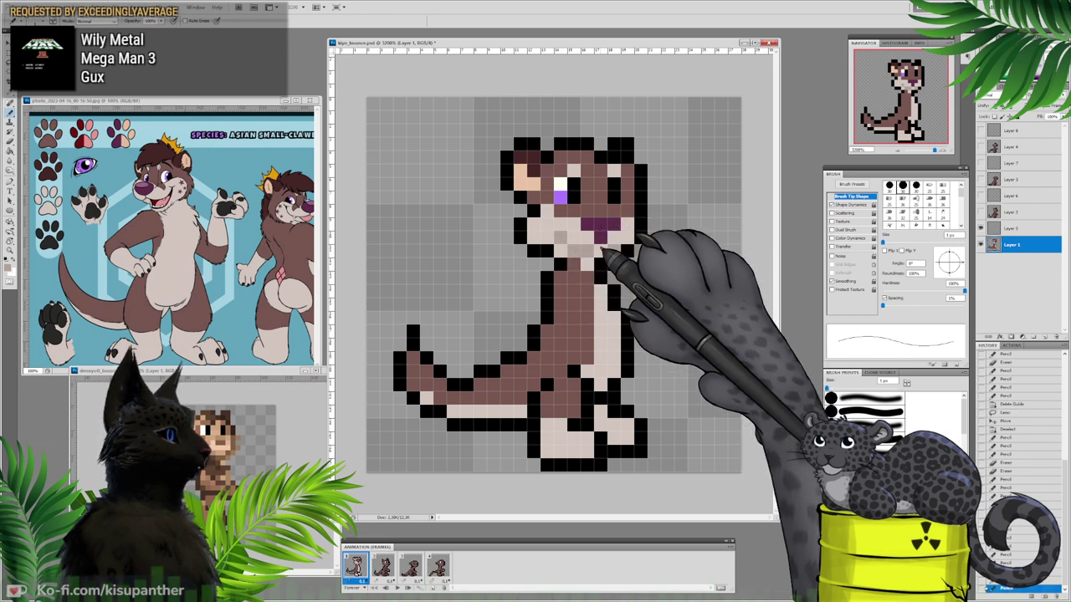
pyautogui.click(627, 239)
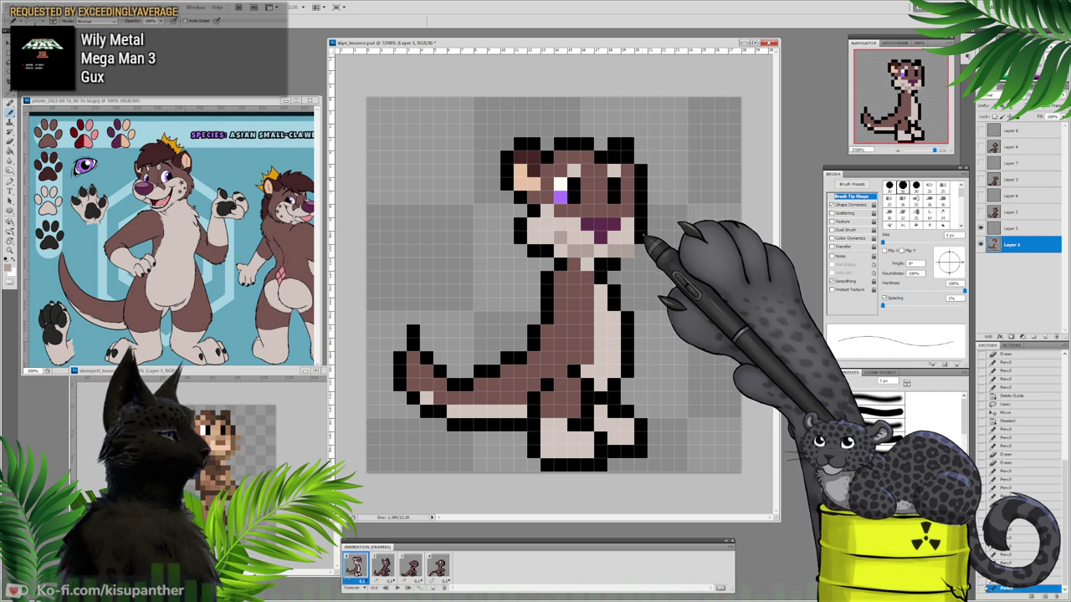
pyautogui.click(640, 239)
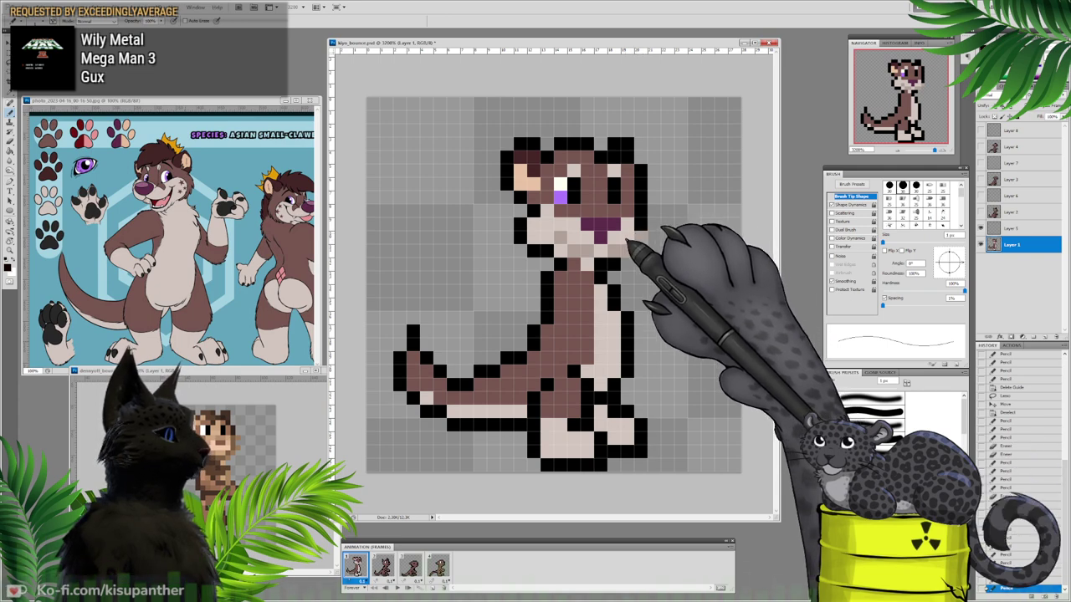
# Step: Recolour the black outline pixels around the cheeks, under the chin and along the far side of the head with dark greyish brown
pyautogui.click(8, 263)
pyautogui.click(300, 186)
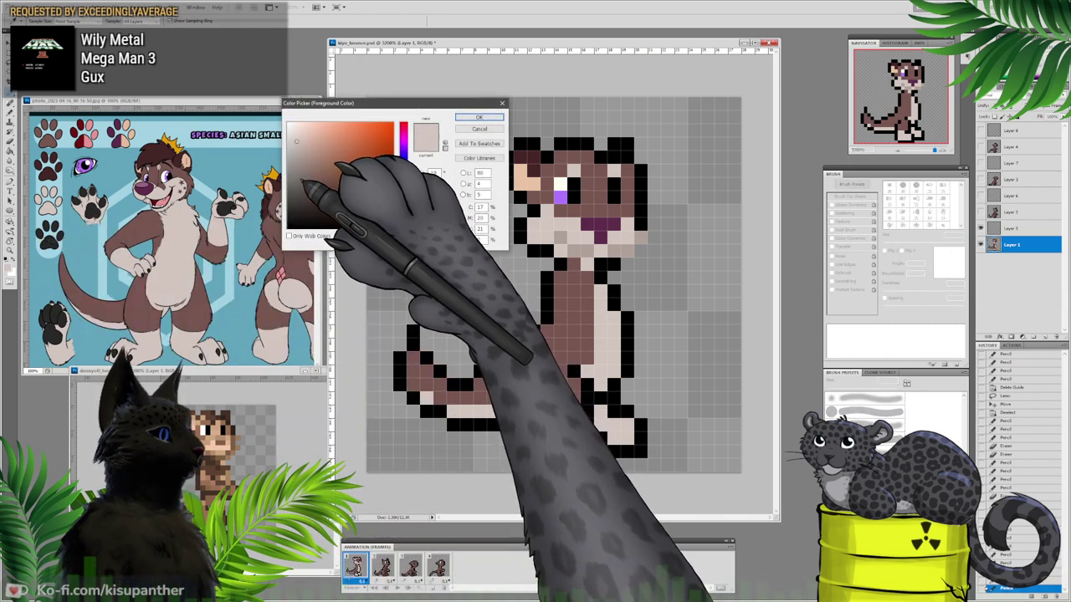
pyautogui.click(479, 117)
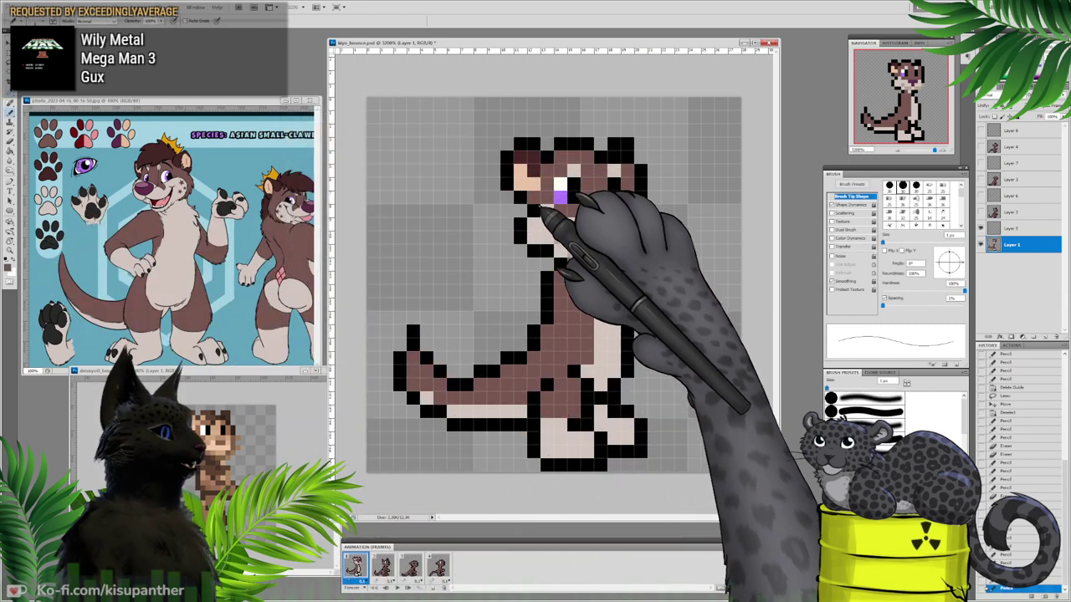
pyautogui.moveTo(522, 227)
pyautogui.mouseDown()
pyautogui.moveTo(521, 238)
pyautogui.moveTo(548, 252)
pyautogui.mouseUp()
pyautogui.click(560, 264)
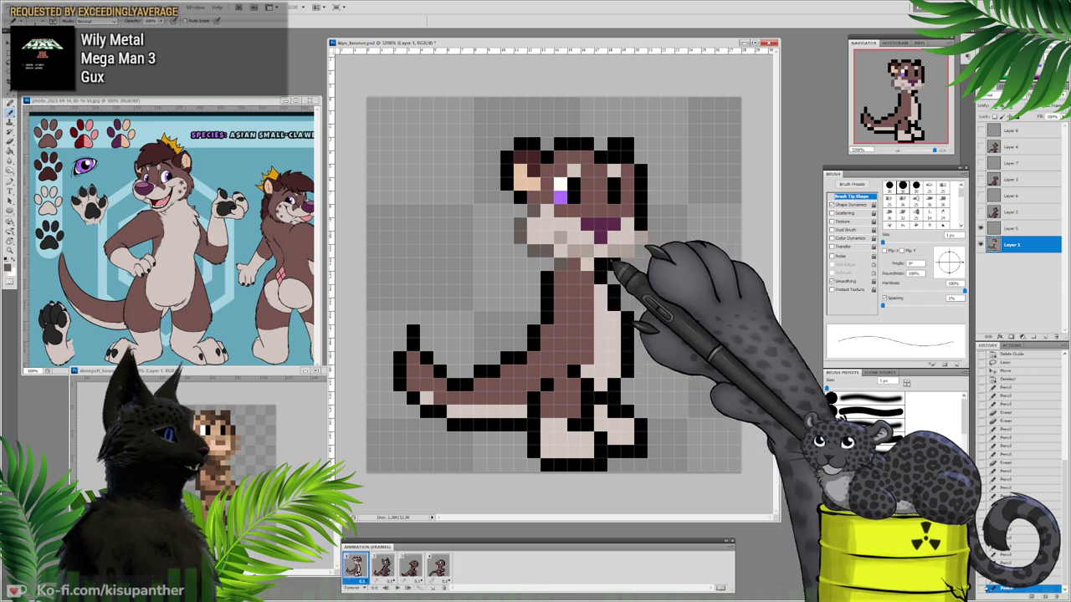
pyautogui.moveTo(611, 264); pyautogui.dragTo(600, 263)
pyautogui.moveTo(642, 226)
pyautogui.mouseDown()
pyautogui.moveTo(643, 171)
pyautogui.moveTo(654, 172)
pyautogui.mouseUp()
pyautogui.click(651, 173)
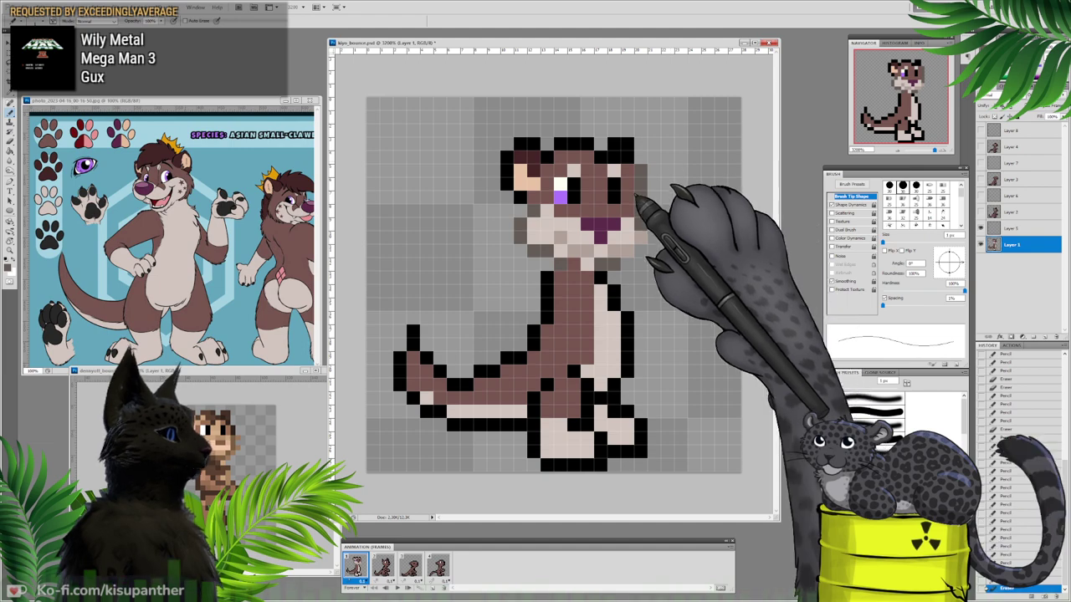
# Step: Pick a dark reddish brown and replace the remaining black outline of the ears, head top and head sides with it
pyautogui.click(9, 266)
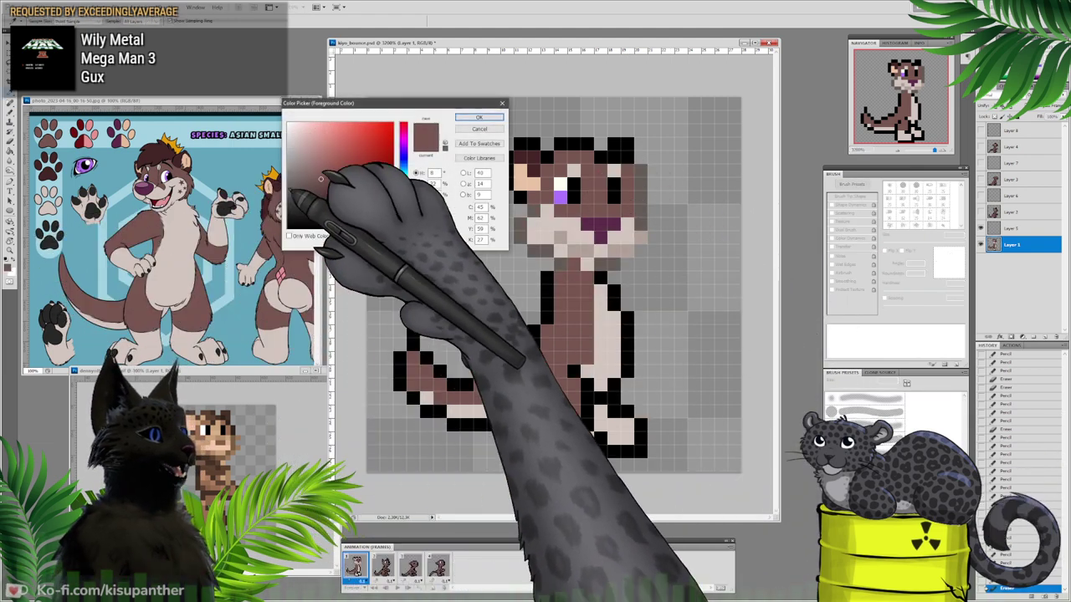
pyautogui.click(324, 207)
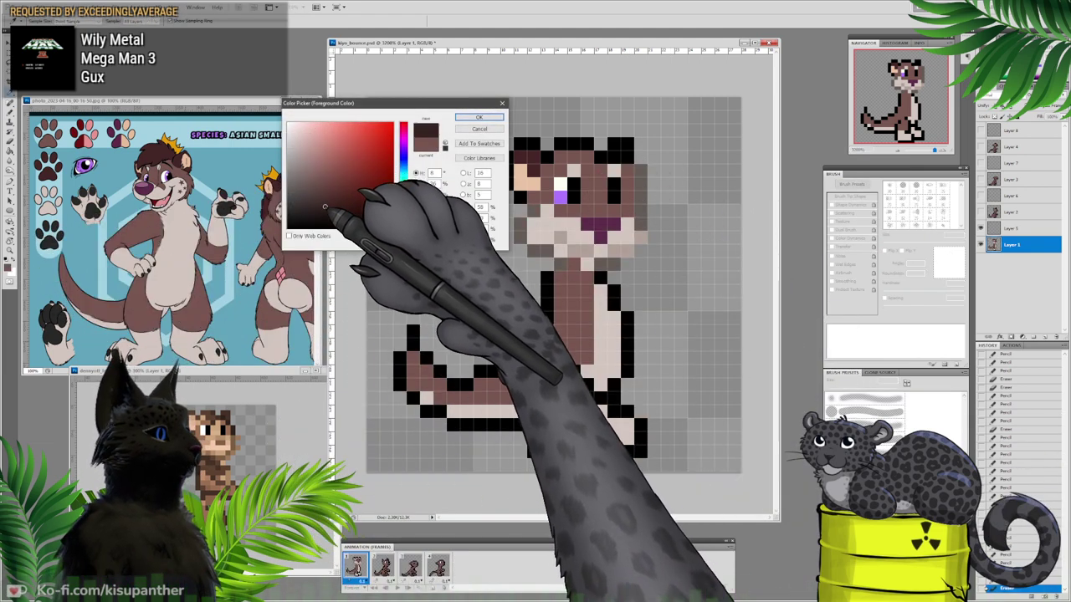
pyautogui.click(483, 119)
pyautogui.click(487, 126)
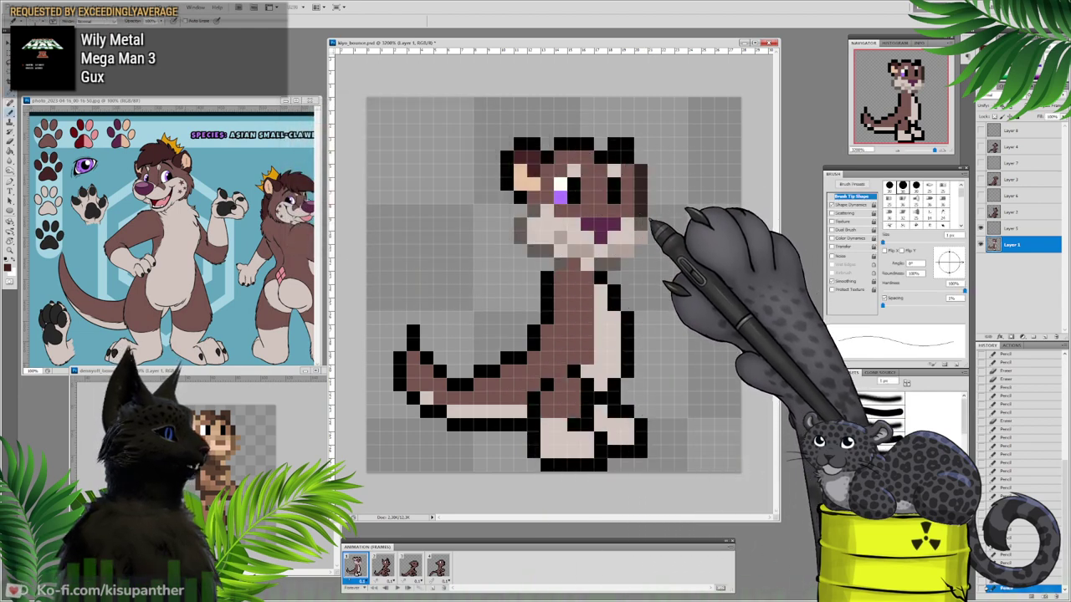
pyautogui.click(622, 158)
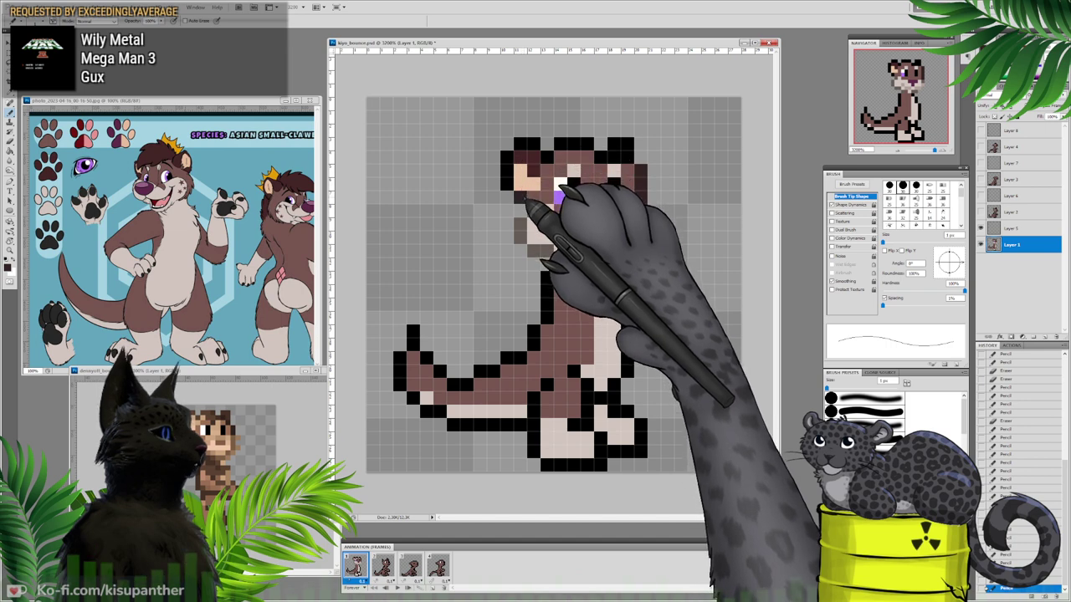
pyautogui.moveTo(522, 198)
pyautogui.mouseDown()
pyautogui.moveTo(508, 159)
pyautogui.moveTo(530, 149)
pyautogui.mouseUp()
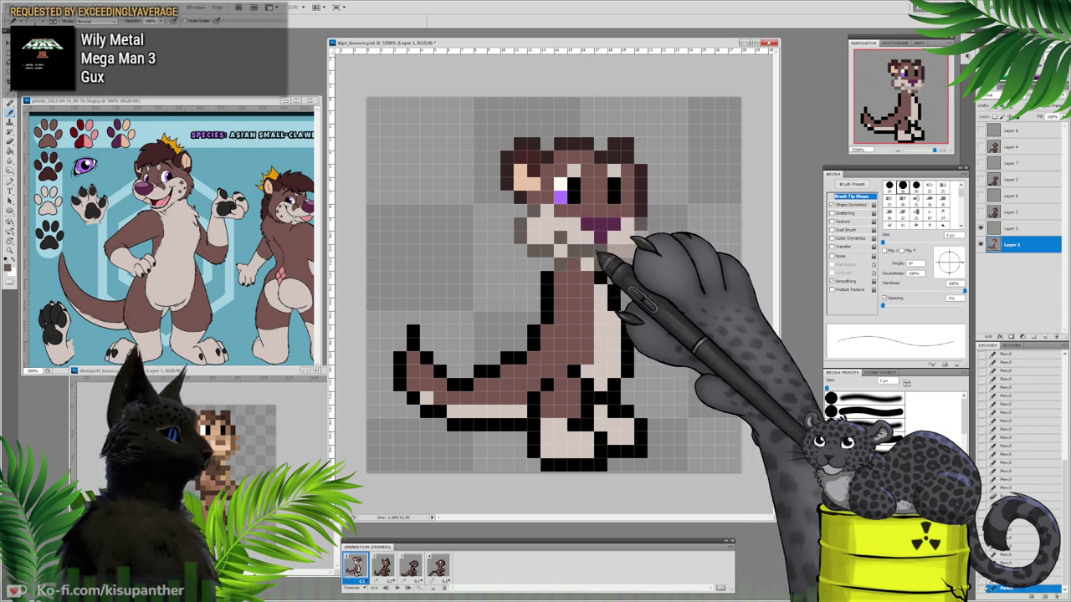
# Step: Draw a greyish-brown mouth line across the lower muzzle, fill the chin below it with cream and soften the muzzle shading
pyautogui.click(599, 253)
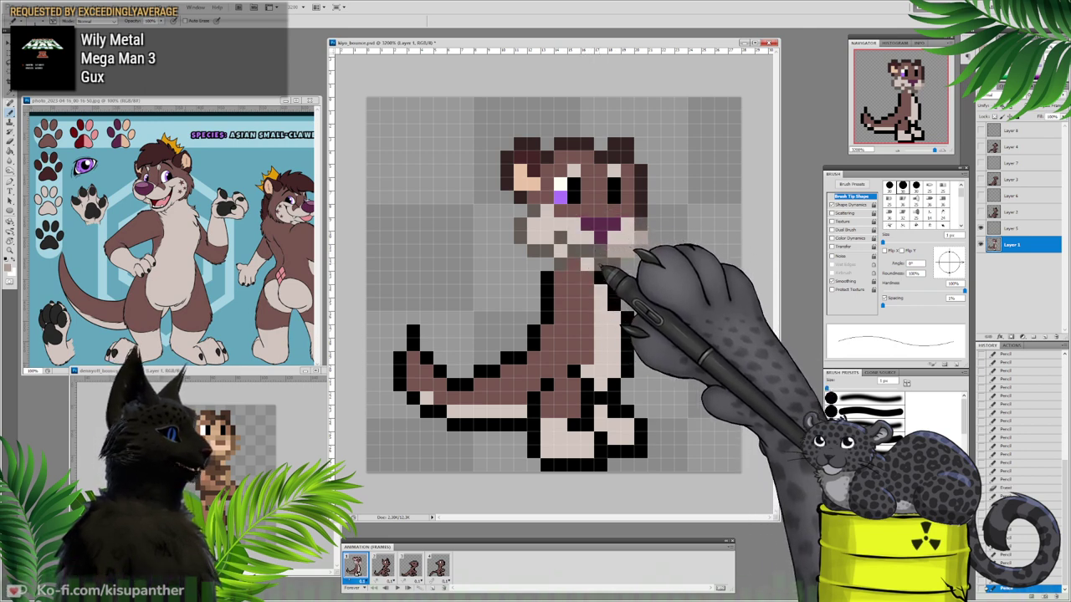
pyautogui.moveTo(599, 266); pyautogui.dragTo(615, 264)
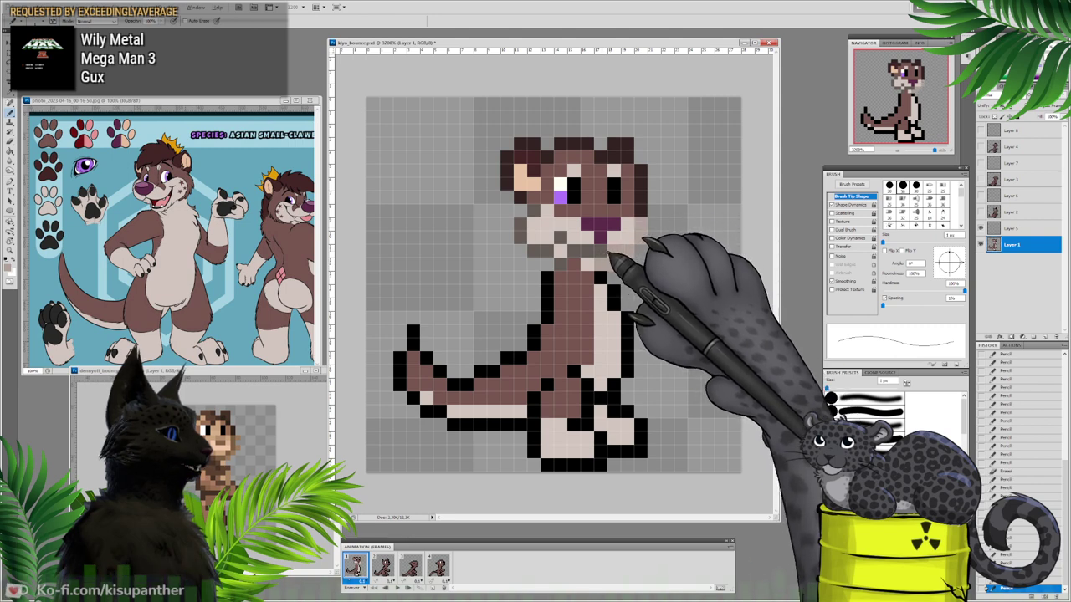
pyautogui.moveTo(619, 253); pyautogui.dragTo(632, 248)
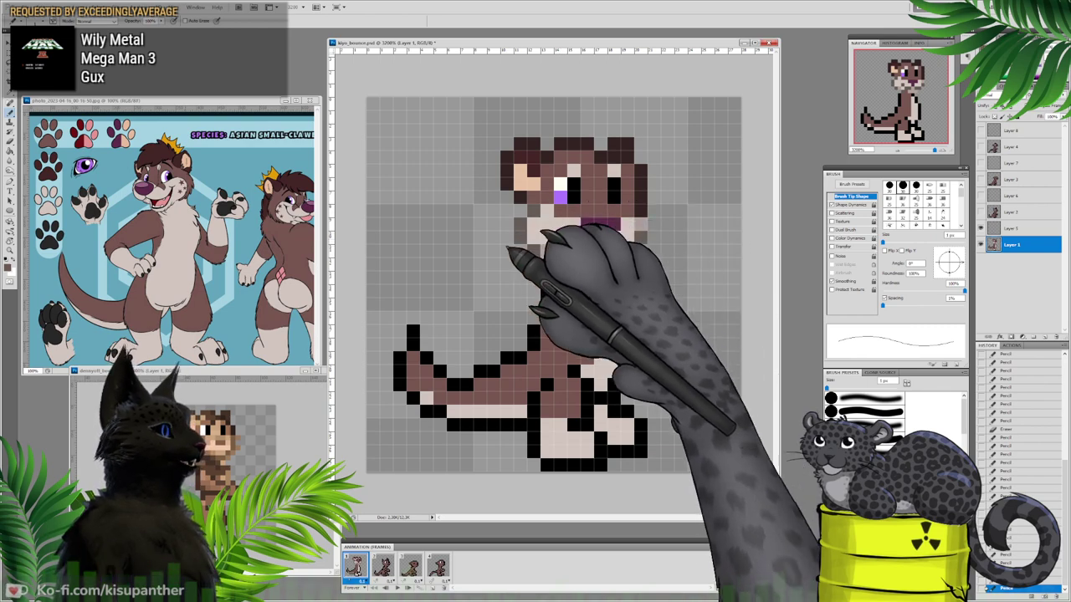
pyautogui.click(12, 266)
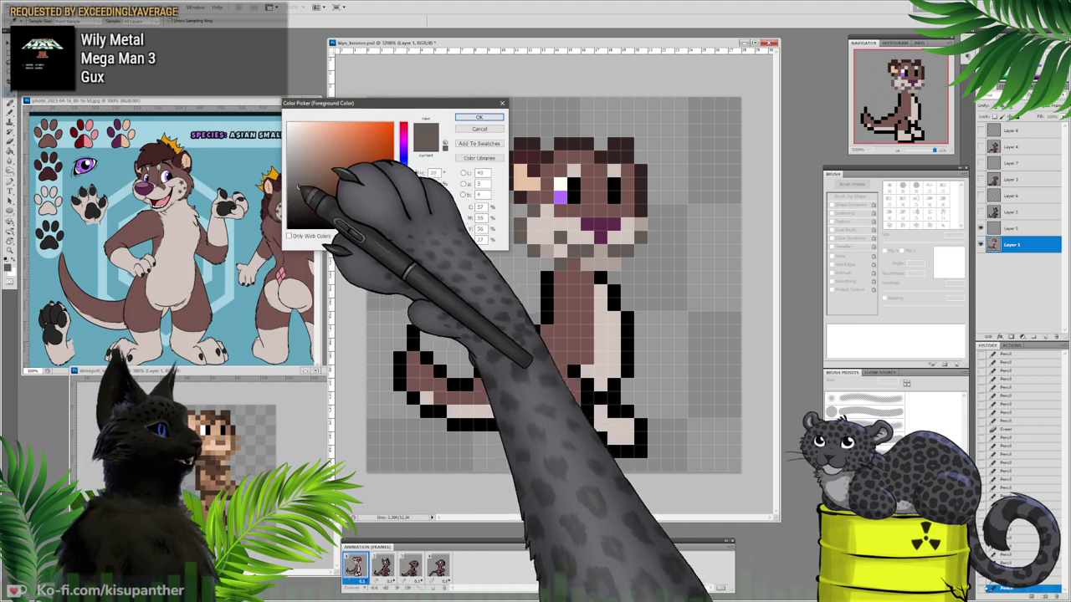
pyautogui.click(477, 118)
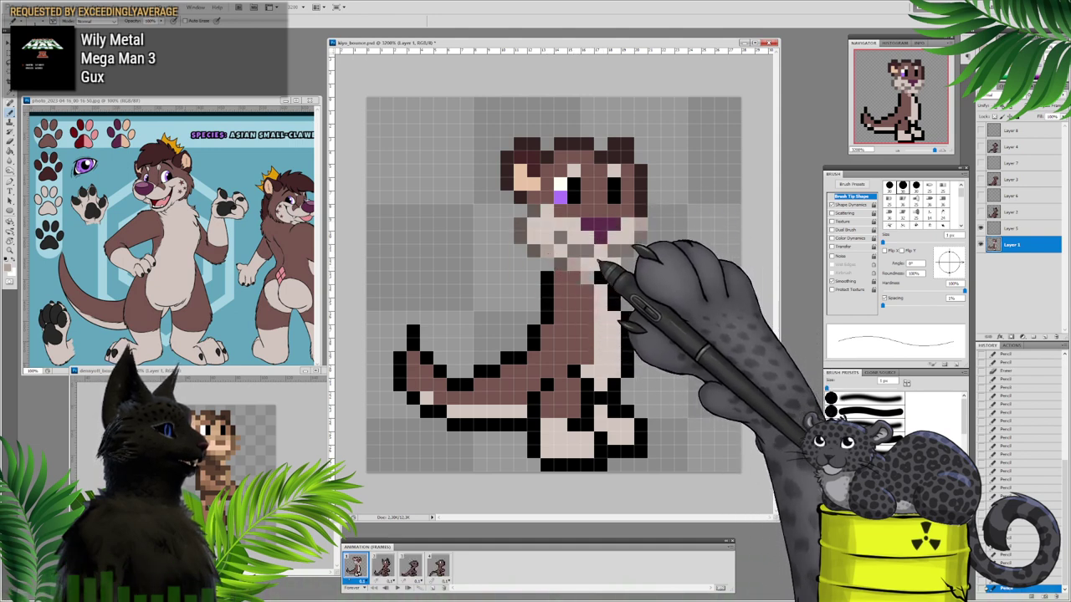
pyautogui.click(586, 358)
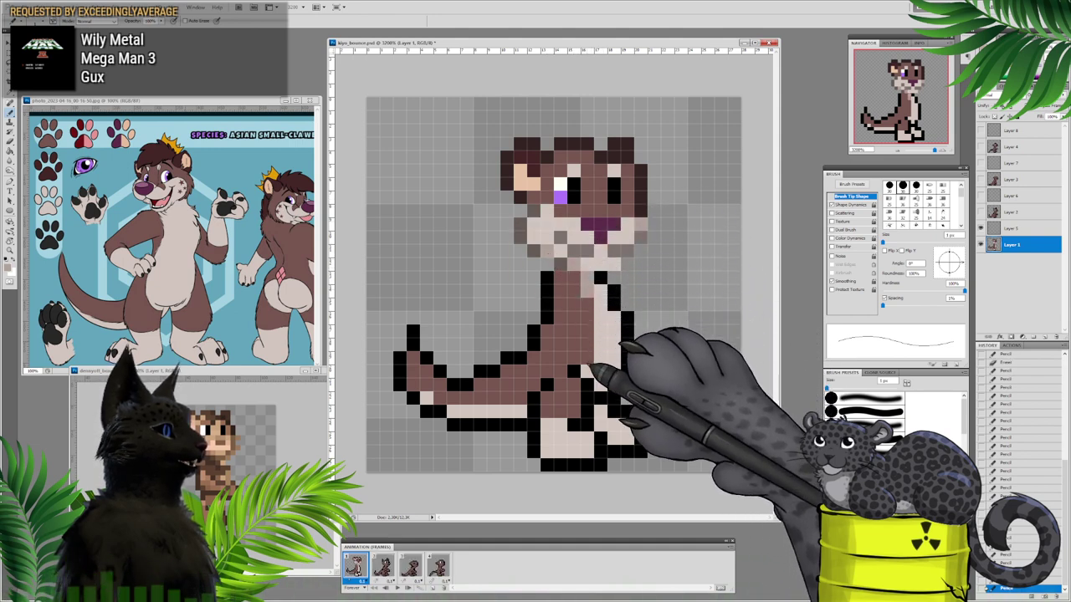
pyautogui.click(604, 218)
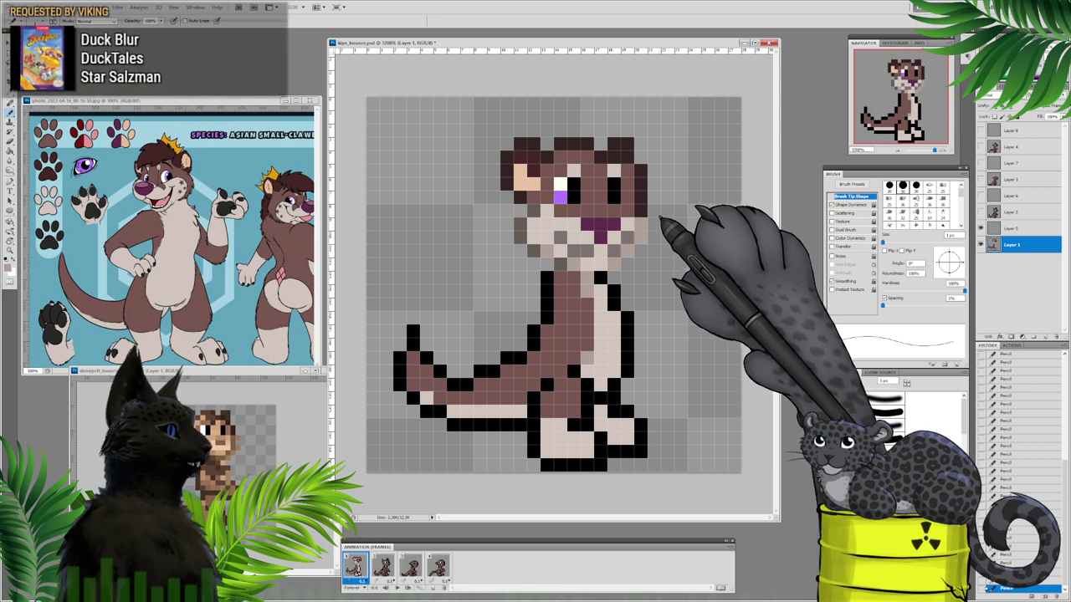
# Step: Repaint the far cheek's edge with a sampled cream shade and set the foreground colour to the muzzle's lighter cream
pyautogui.keyDown('alt'); pyautogui.click(630, 242); pyautogui.keyUp('alt')
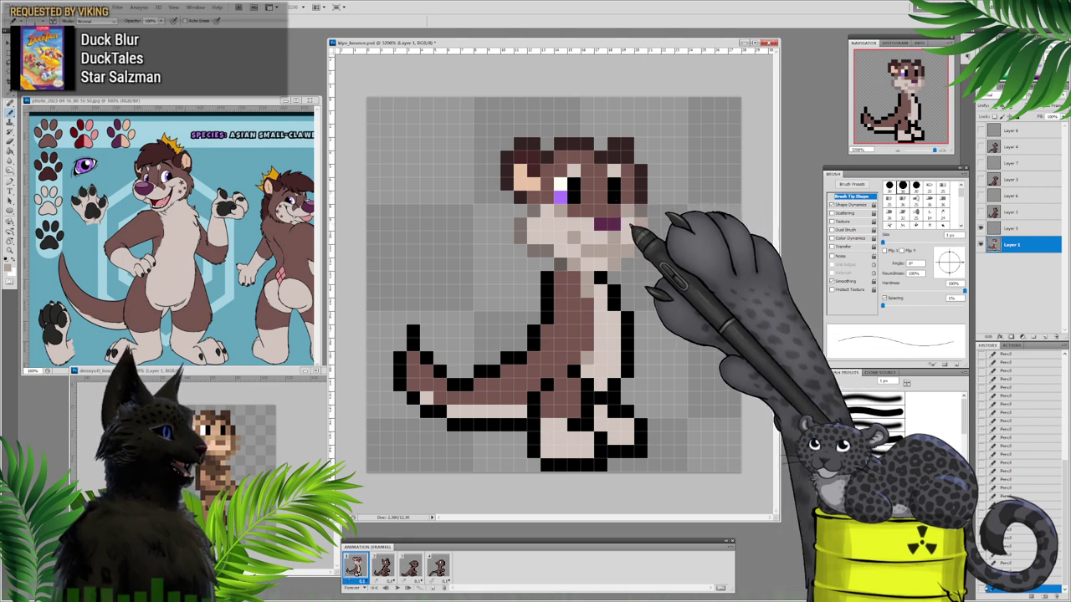
pyautogui.click(641, 228)
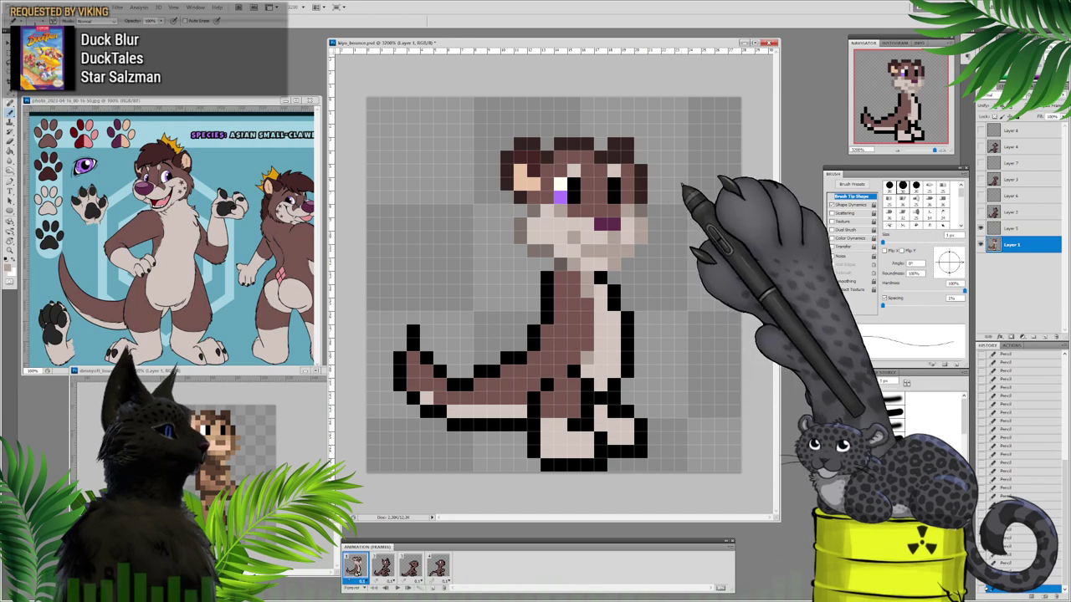
pyautogui.click(9, 269)
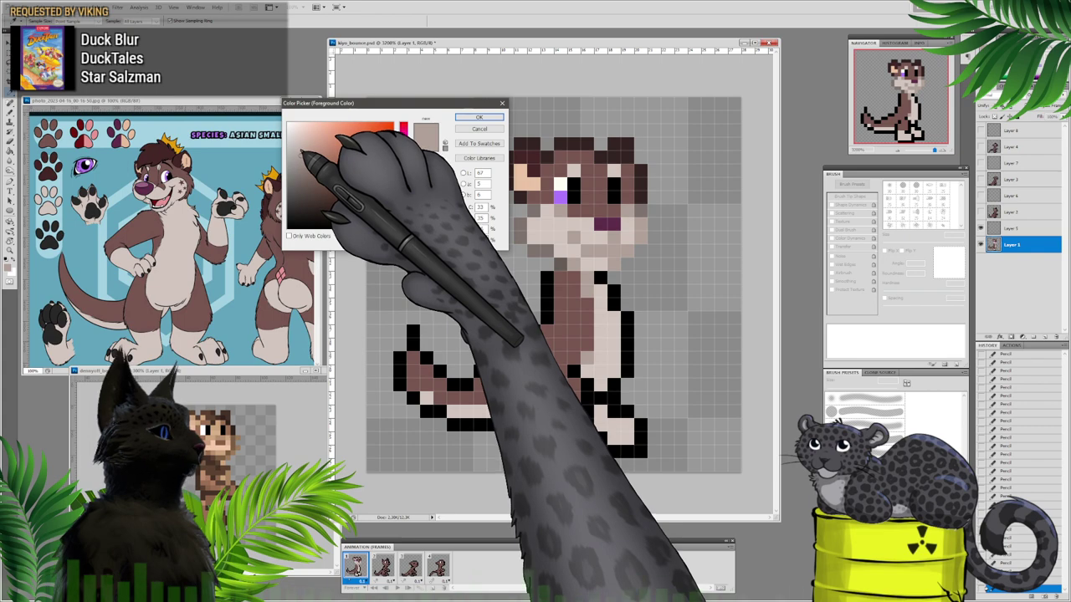
pyautogui.click(548, 225)
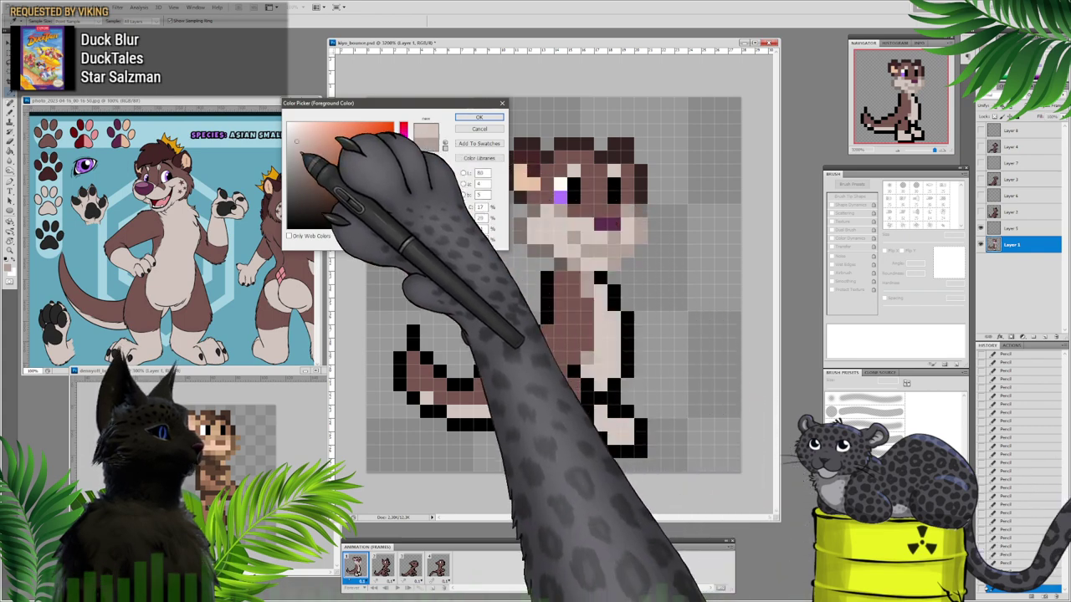
pyautogui.click(480, 117)
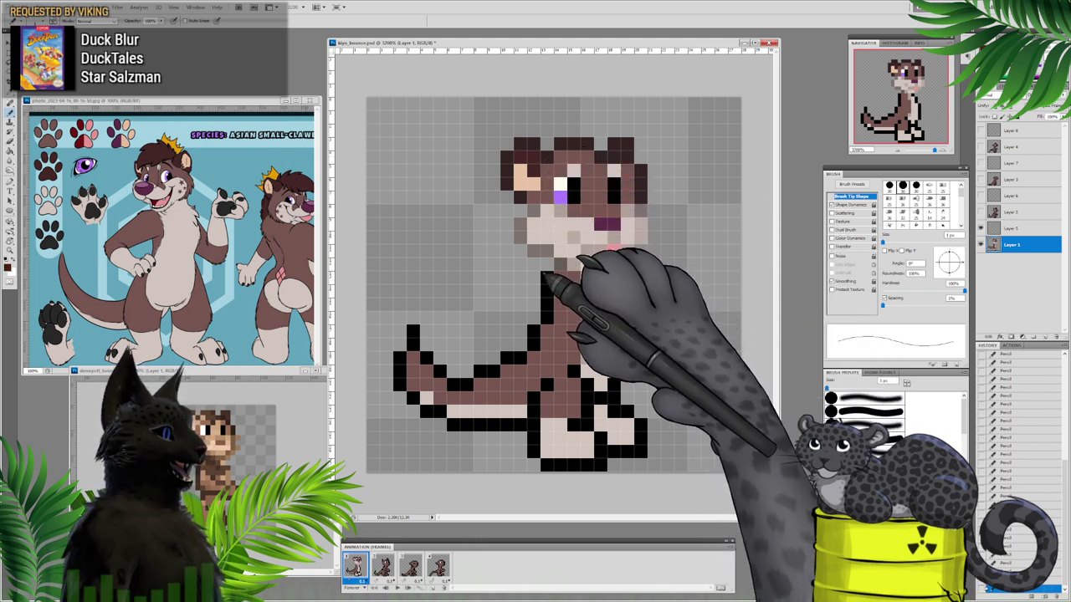
# Step: Recolour the black outline of the back with dark brown and the chest and belly outline with greyish brown
pyautogui.moveTo(548, 275); pyautogui.dragTo(533, 346)
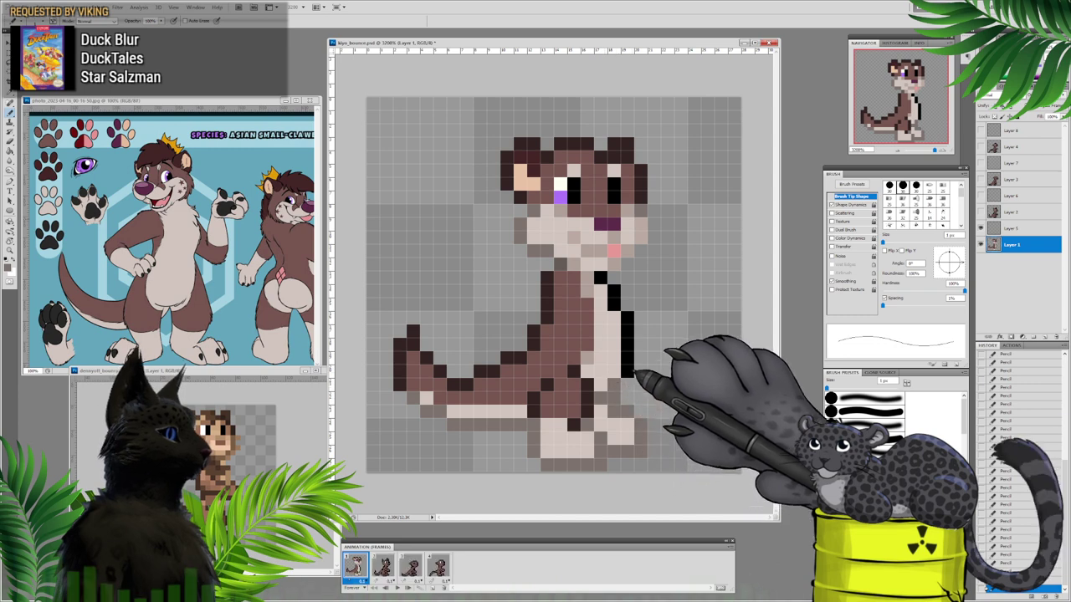
pyautogui.moveTo(632, 372); pyautogui.dragTo(614, 289)
pyautogui.click(601, 277)
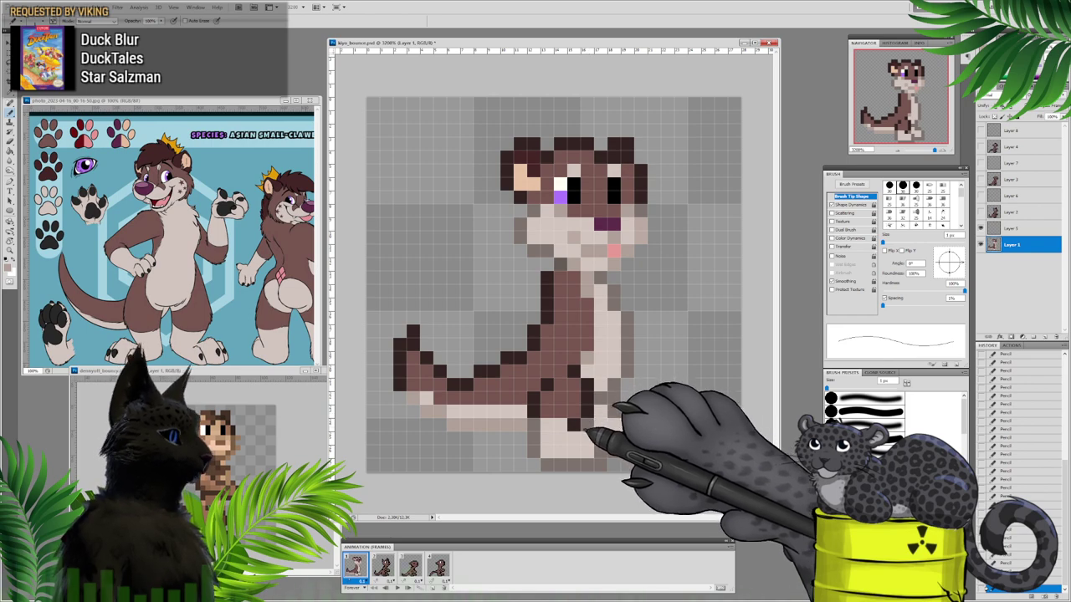
# Step: Set the foreground colour to the mid greyish brown #968b86 for the outlines around the cream areas
pyautogui.click(8, 267)
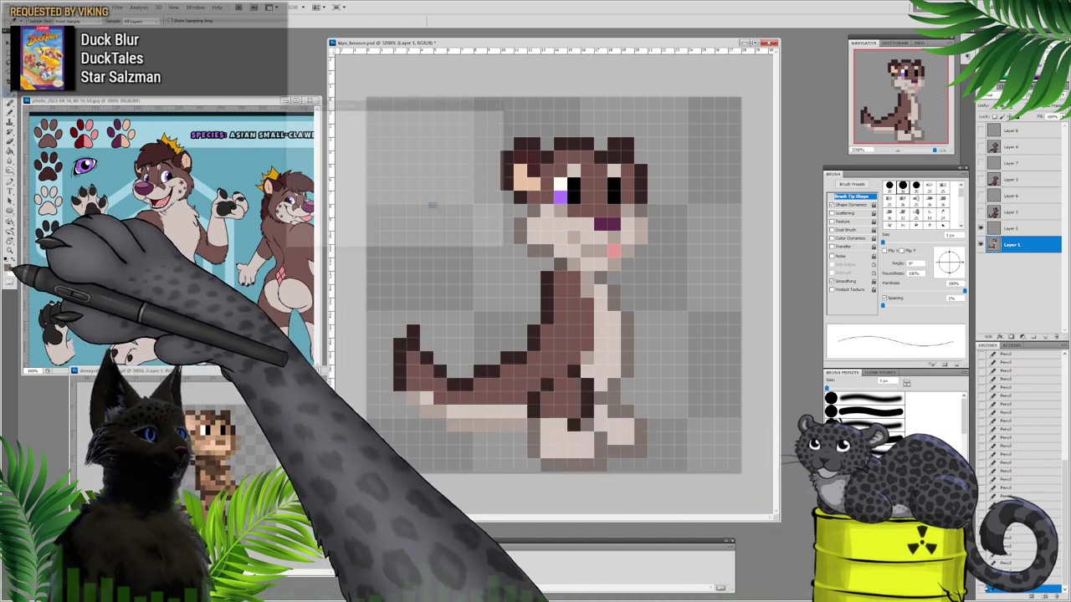
pyautogui.click(300, 175)
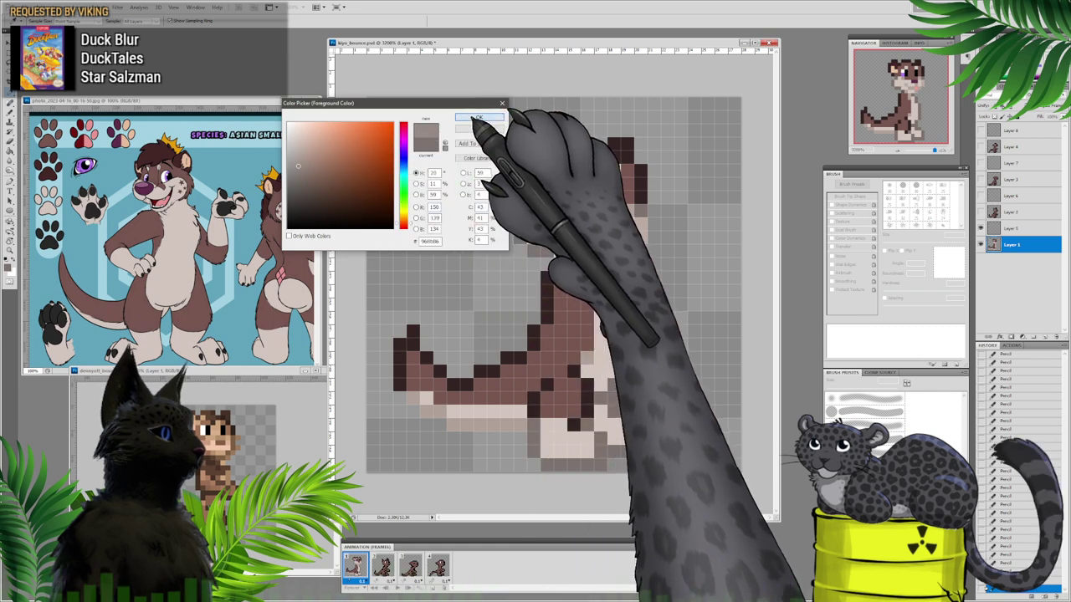
pyautogui.click(480, 117)
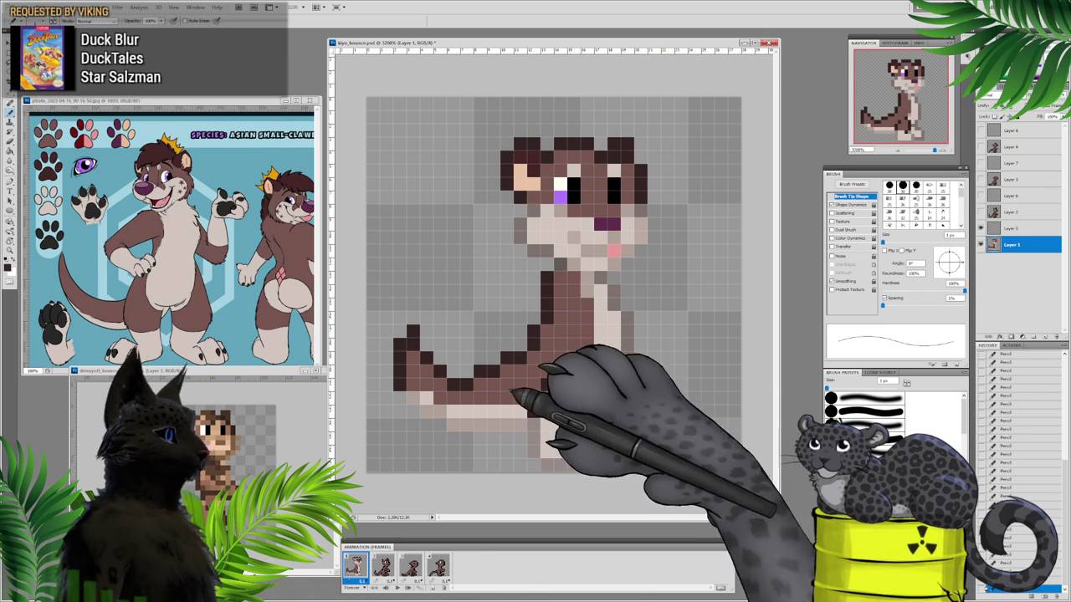
# Step: Recolour the thigh's outline with the softer dark brown #45302c and touch up a pixel on the tail's underside
pyautogui.click(9, 264)
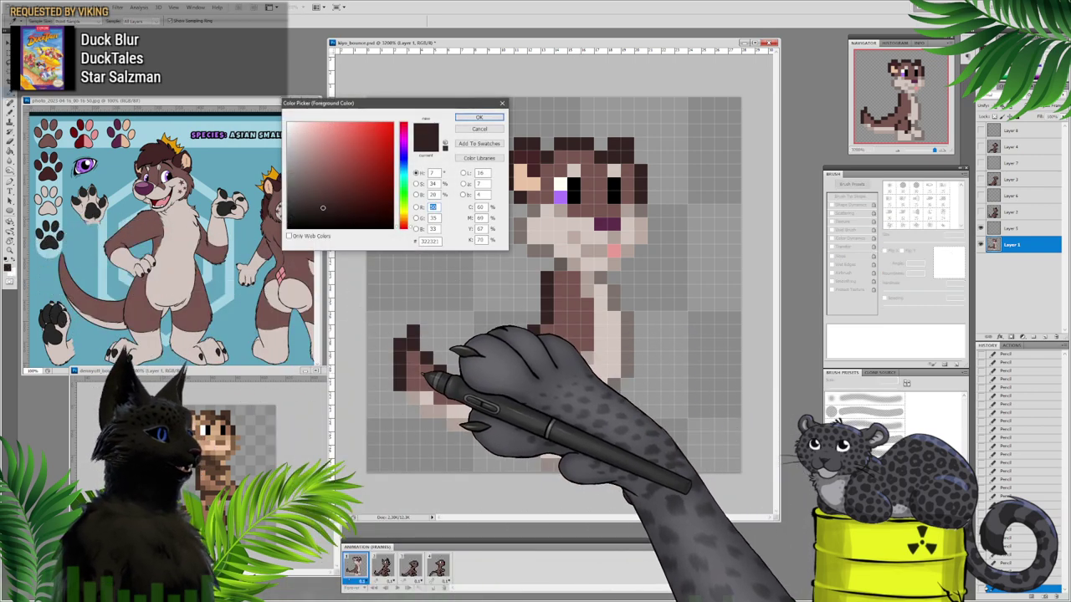
pyautogui.moveTo(323, 208); pyautogui.dragTo(326, 200)
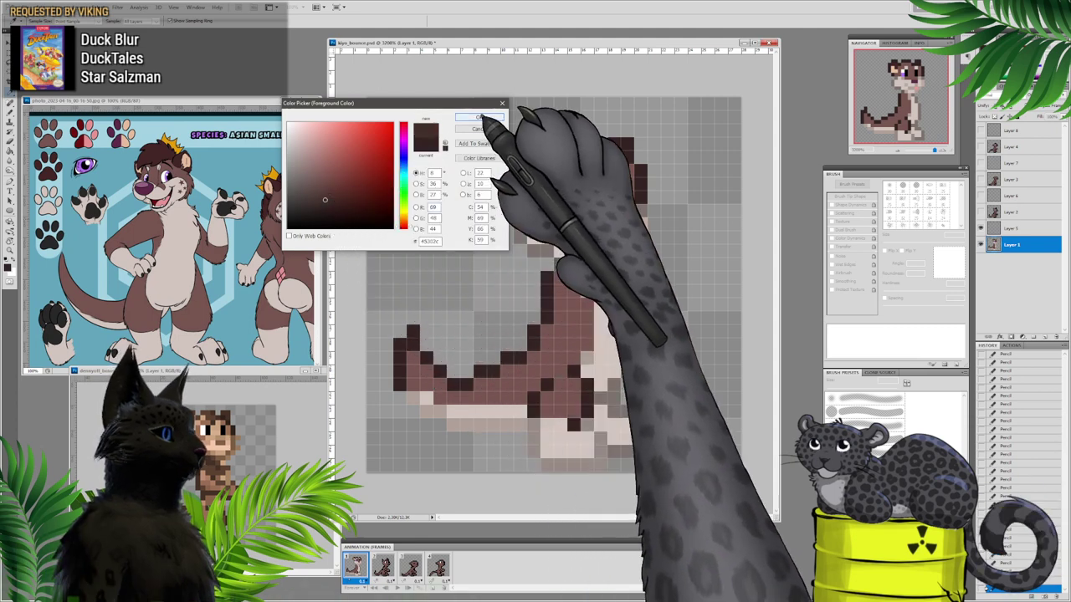
pyautogui.click(479, 117)
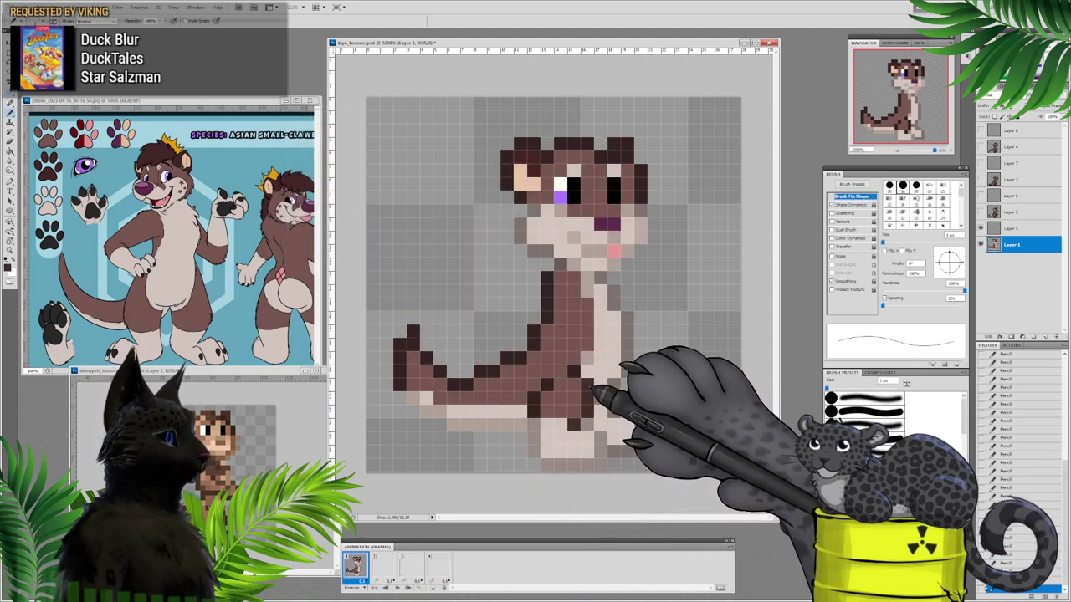
pyautogui.moveTo(578, 375); pyautogui.dragTo(533, 408)
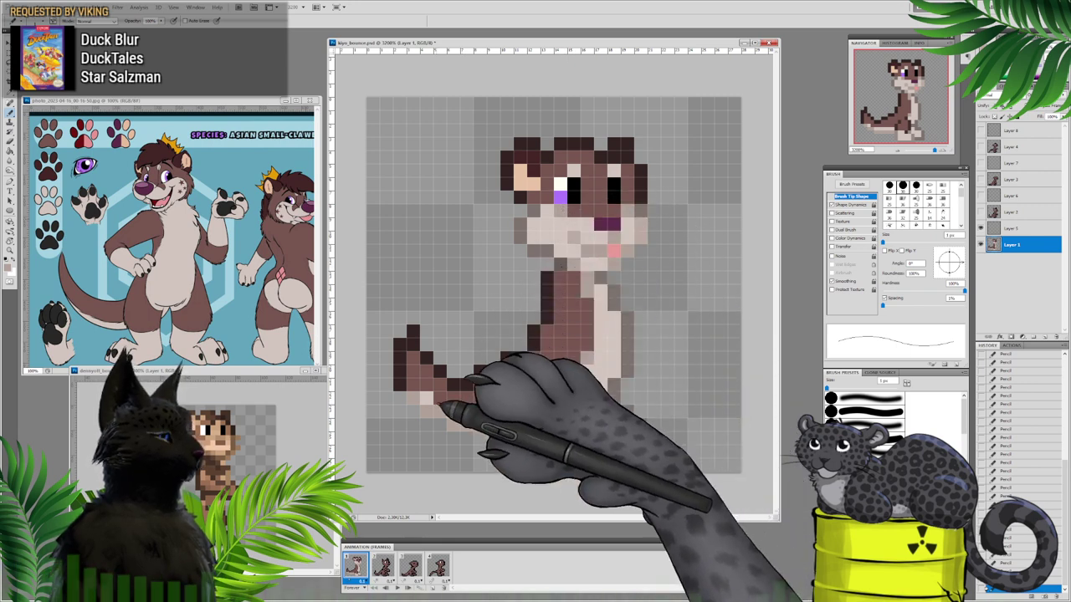
pyautogui.click(440, 399)
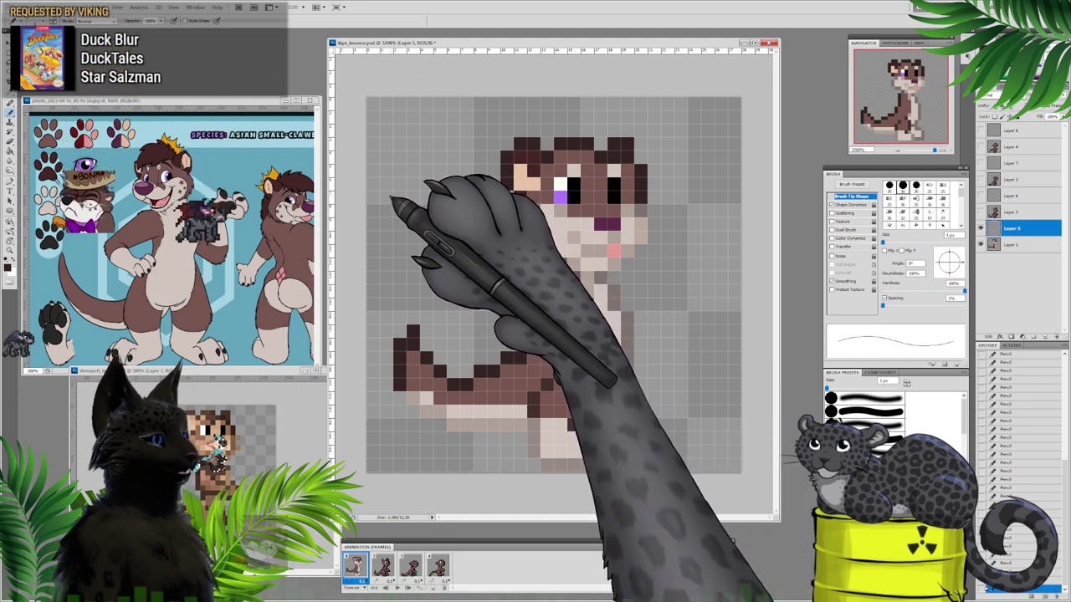
# Step: Draw the arm's dark brown outline on Layer 5 in the empty area beside the otter and test its placement over the torso
pyautogui.moveTo(387, 184); pyautogui.dragTo(386, 242)
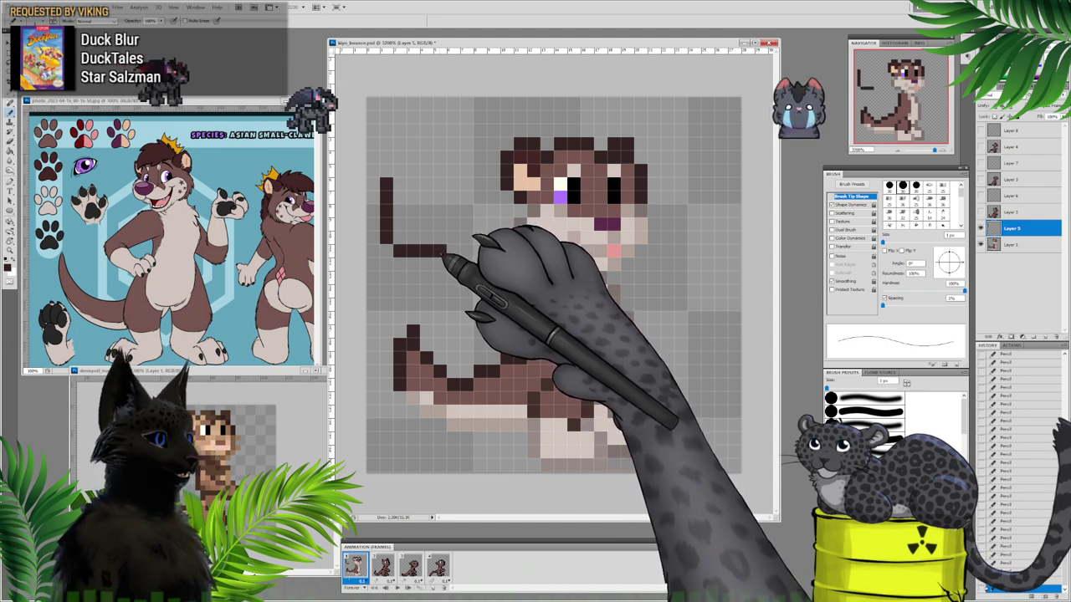
pyautogui.moveTo(456, 264); pyautogui.dragTo(481, 265)
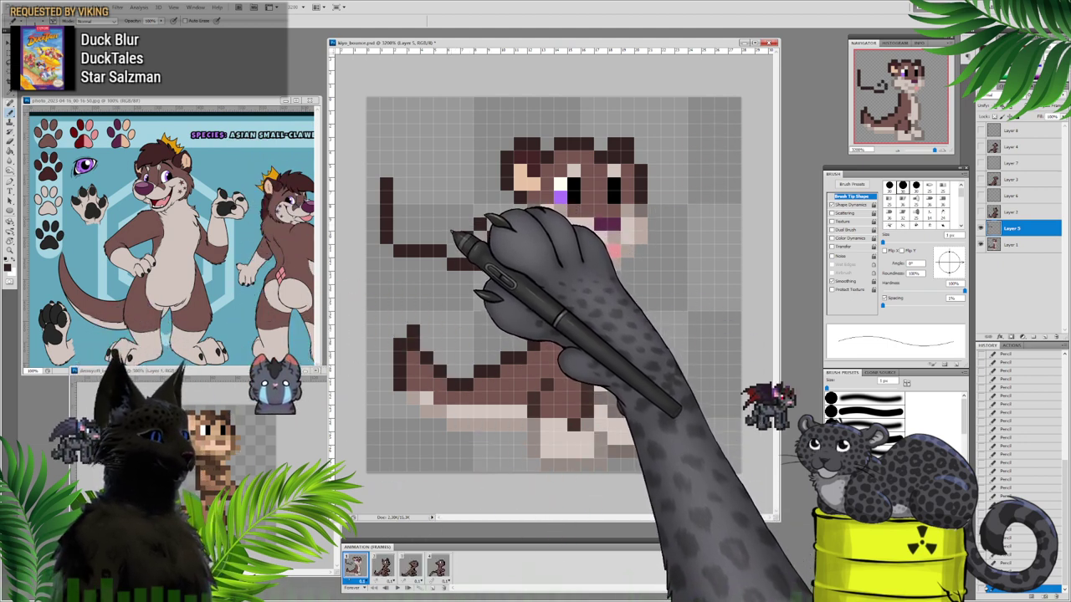
pyautogui.moveTo(454, 224); pyautogui.dragTo(441, 225)
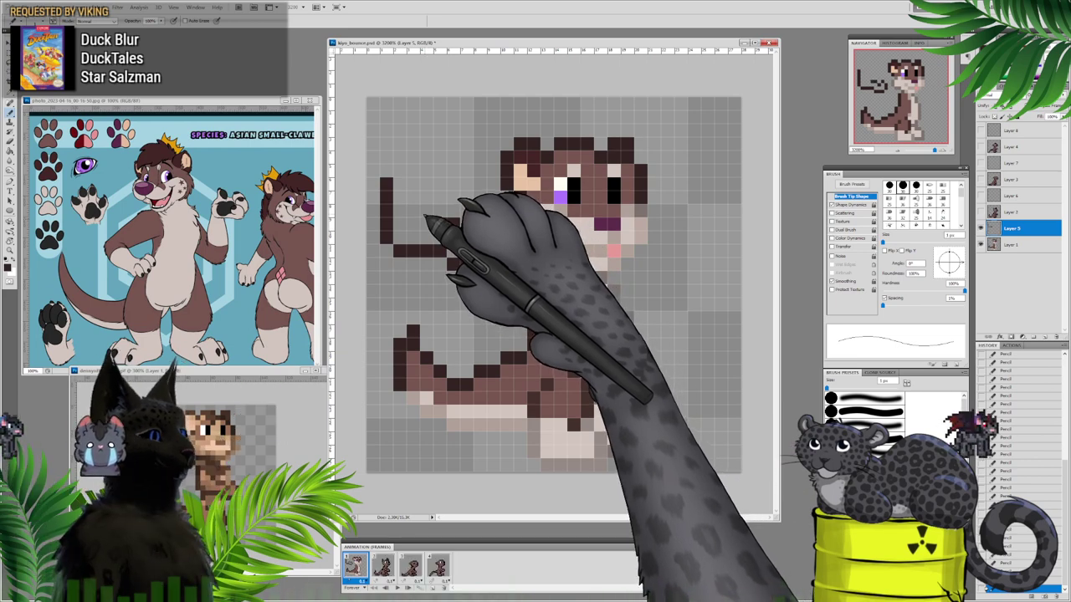
pyautogui.click(10, 43)
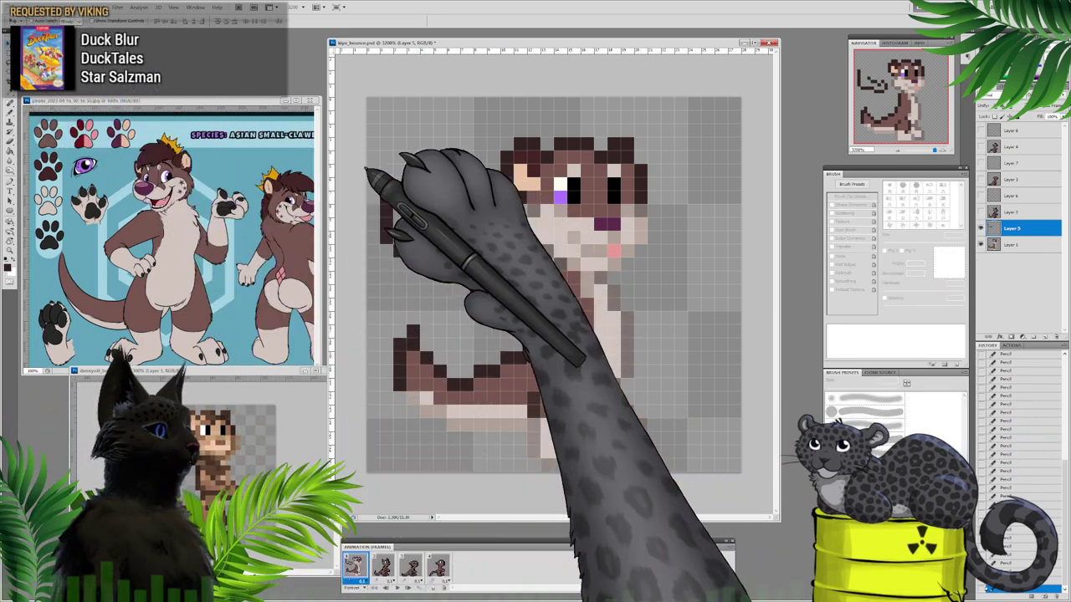
pyautogui.moveTo(433, 216); pyautogui.dragTo(600, 321)
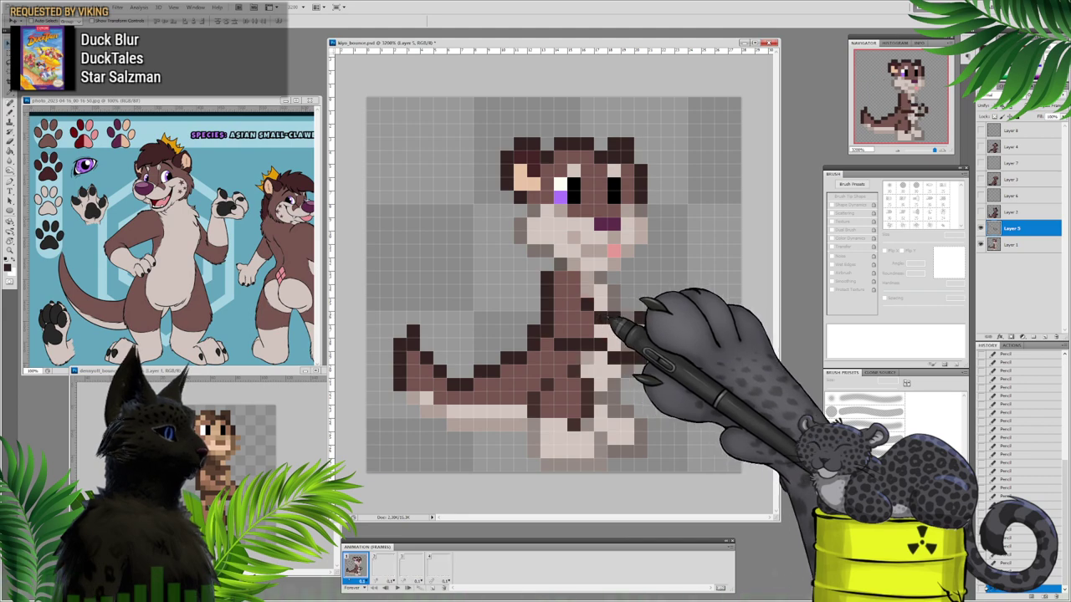
# Step: Fill the arm and paw with the sampled mid fur brown and move the finished arm onto the front of the torso
pyautogui.click(9, 168)
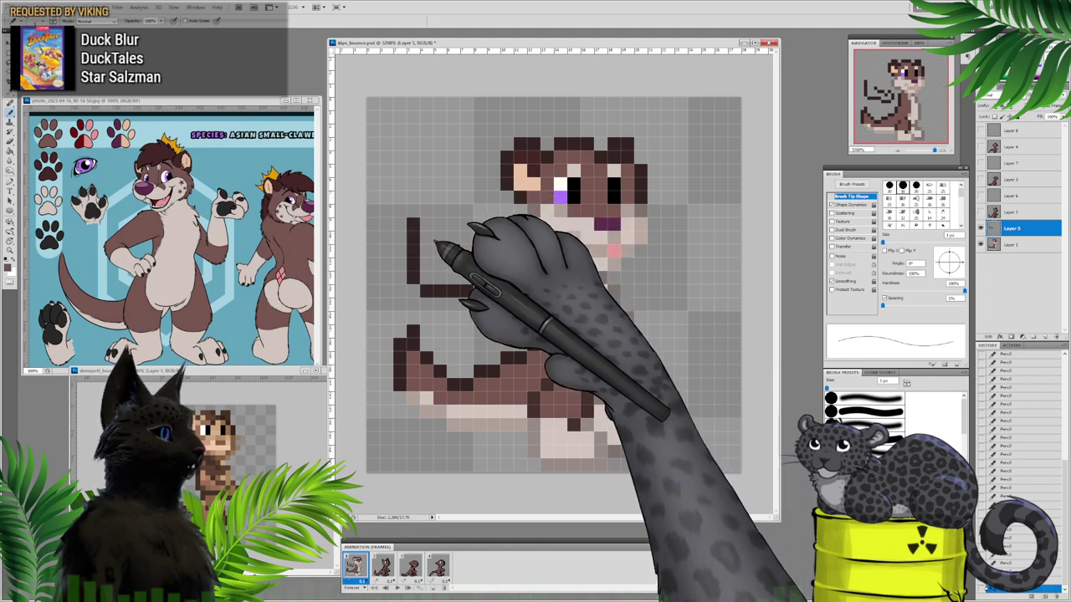
pyautogui.moveTo(430, 244)
pyautogui.mouseDown()
pyautogui.moveTo(436, 279)
pyautogui.moveTo(444, 259)
pyautogui.moveTo(449, 279)
pyautogui.moveTo(458, 268)
pyautogui.moveTo(505, 288)
pyautogui.mouseUp()
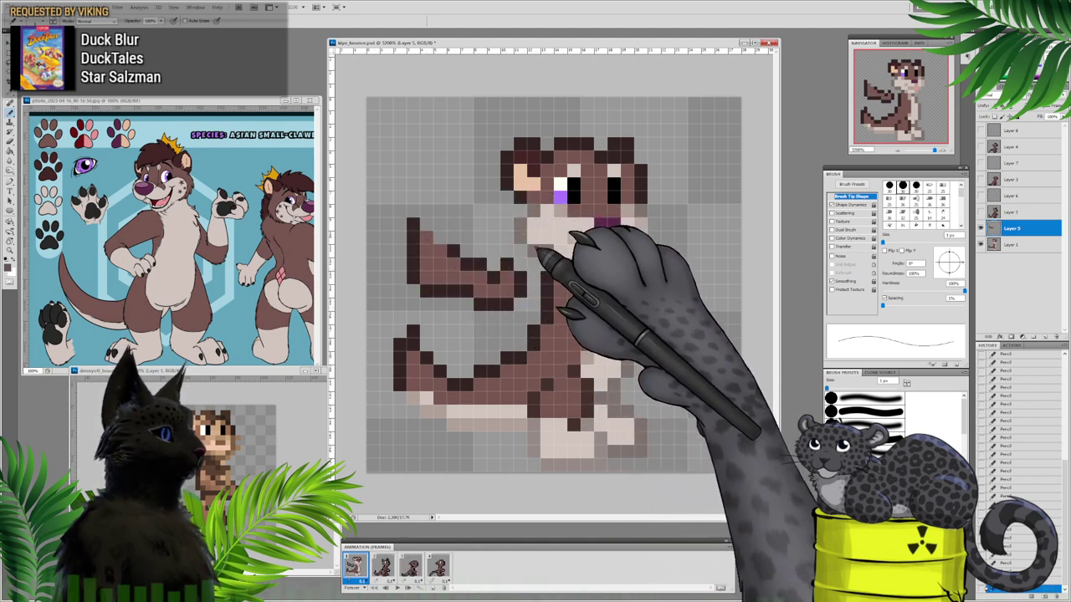
pyautogui.click(9, 43)
pyautogui.moveTo(433, 267); pyautogui.dragTo(565, 321)
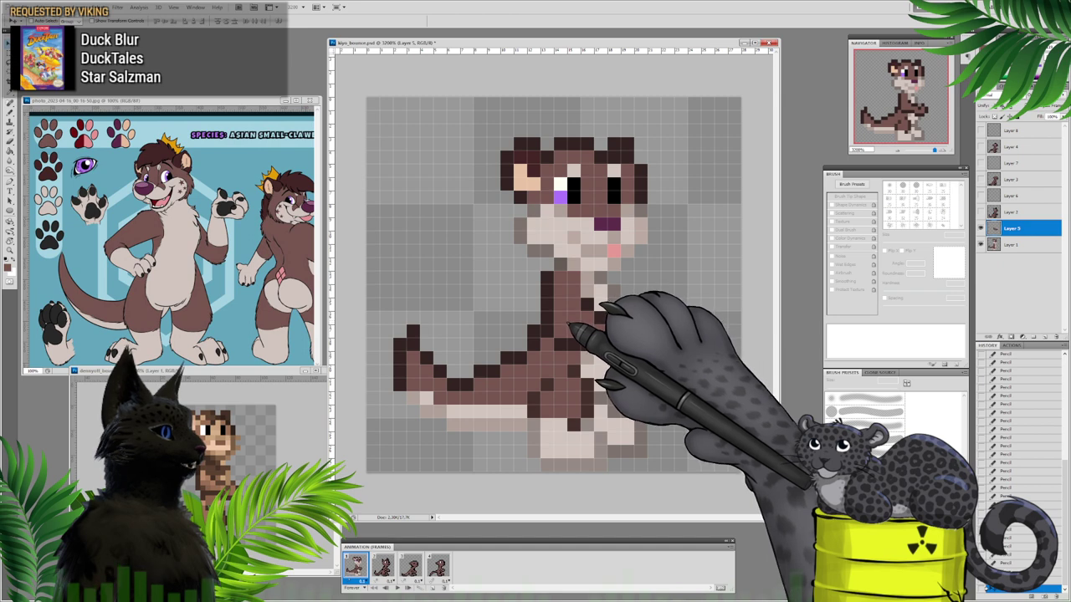
# Step: Fine-tune the arm's position so it reaches forward from the chest, and save the file
pyautogui.moveTo(561, 325); pyautogui.dragTo(570, 326)
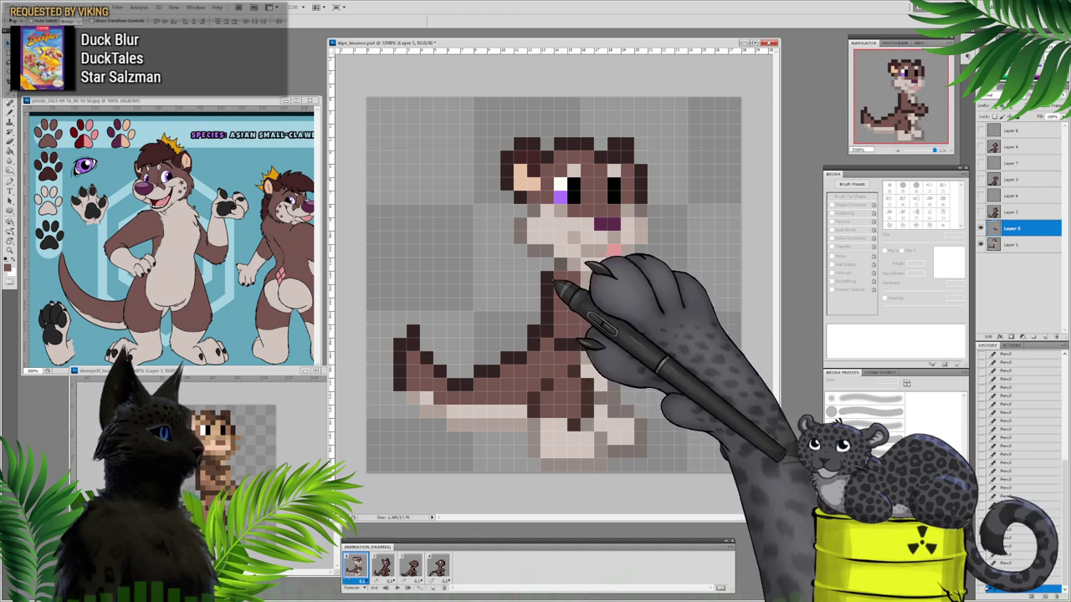
pyautogui.moveTo(576, 300)
pyautogui.mouseDown()
pyautogui.moveTo(615, 292)
pyautogui.moveTo(585, 318)
pyautogui.mouseUp()
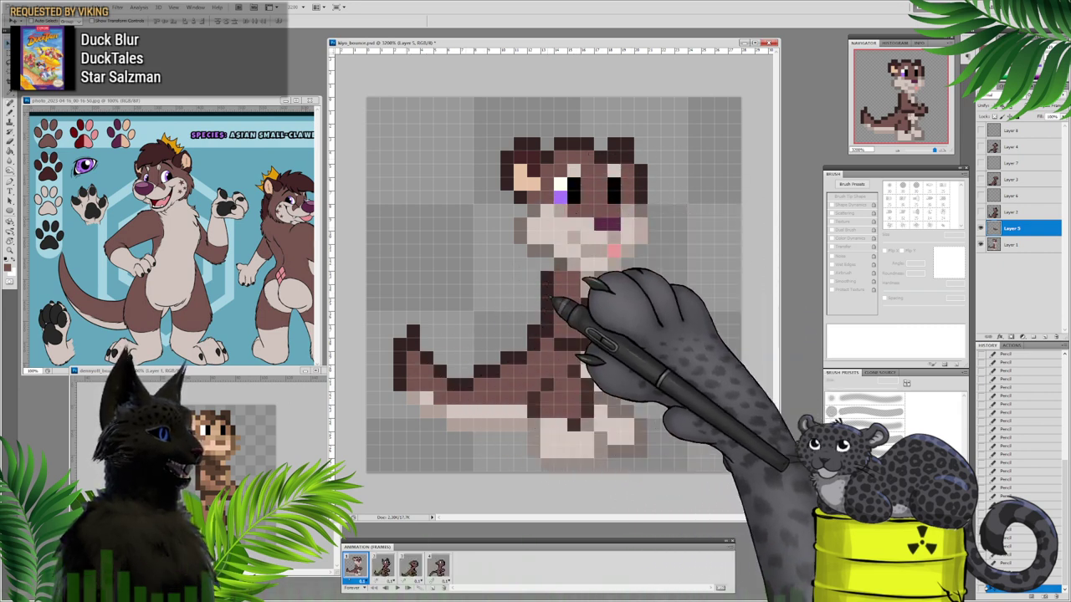
pyautogui.click(15, 6)
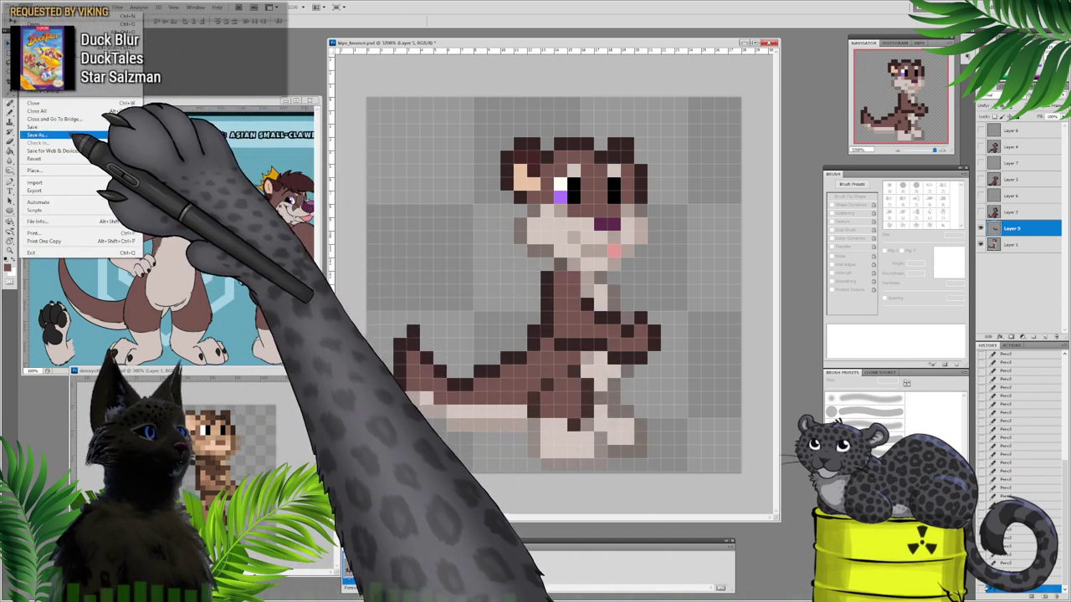
pyautogui.click(86, 127)
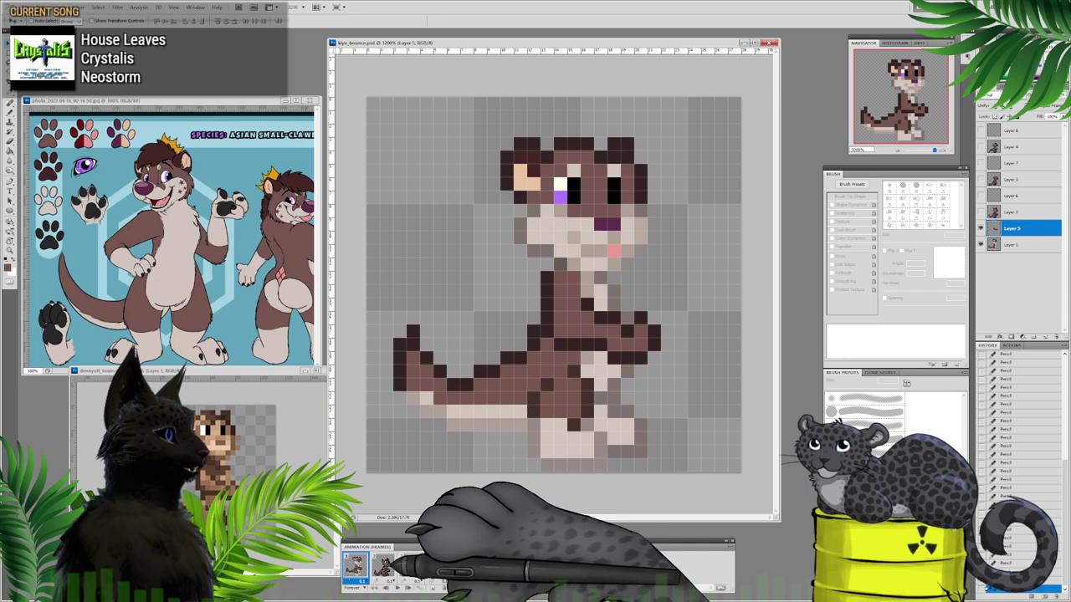
# Step: Examine the four animation frames in turn, comparing the rough poses with the finished otter in frame 1
pyautogui.click(382, 567)
pyautogui.click(410, 567)
pyautogui.click(438, 567)
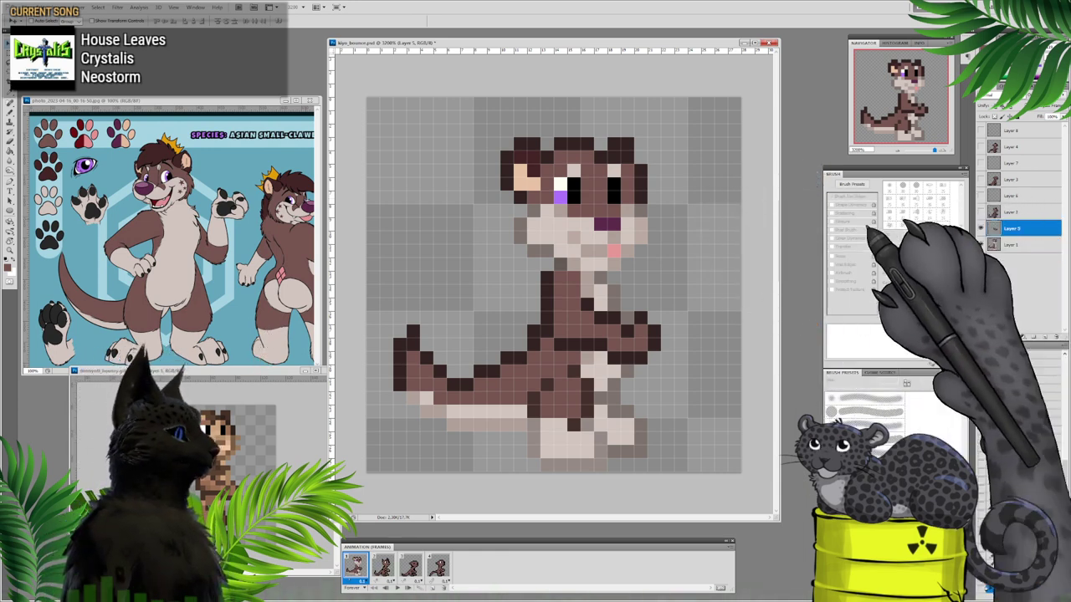
pyautogui.click(382, 566)
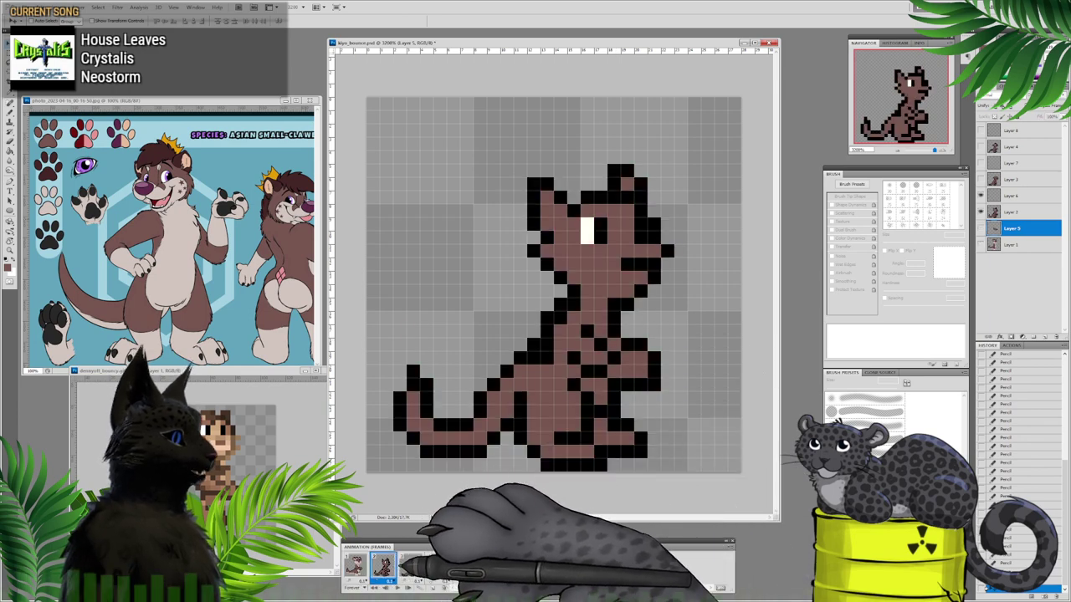
pyautogui.click(355, 567)
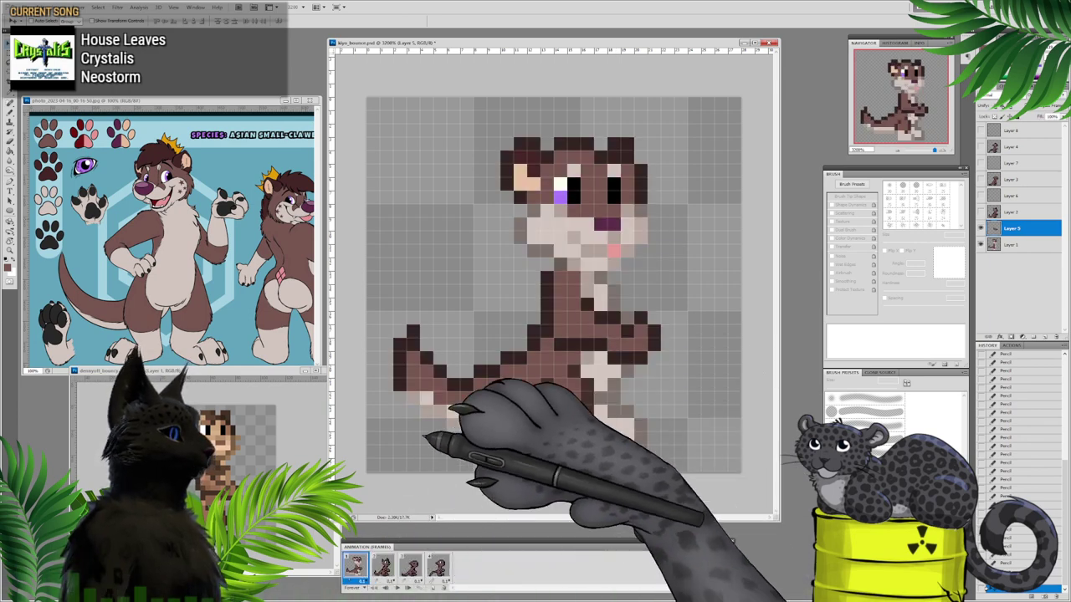
pyautogui.click(10, 64)
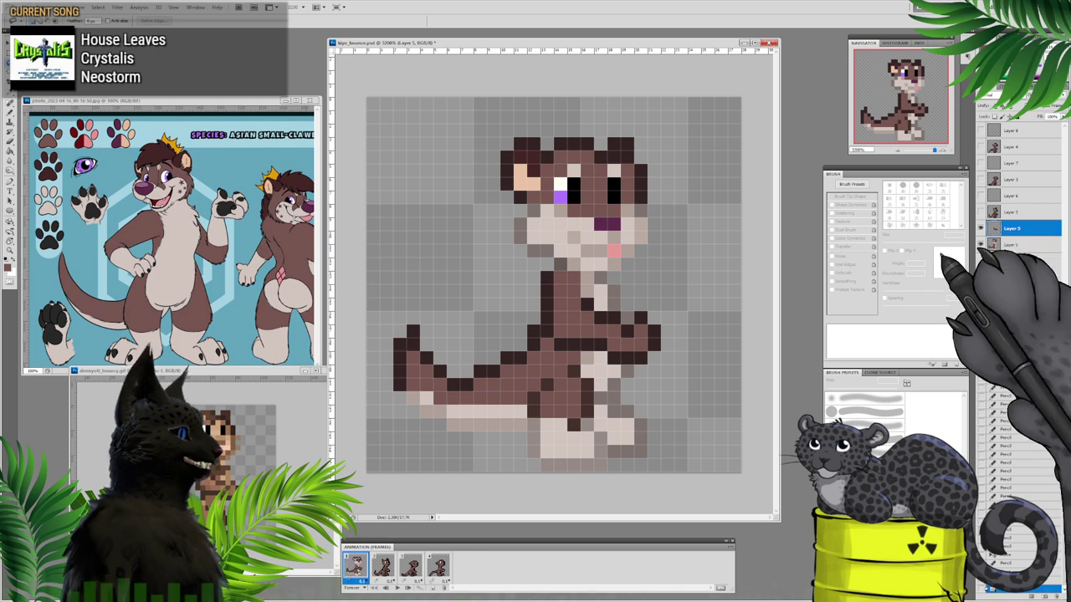
pyautogui.click(409, 566)
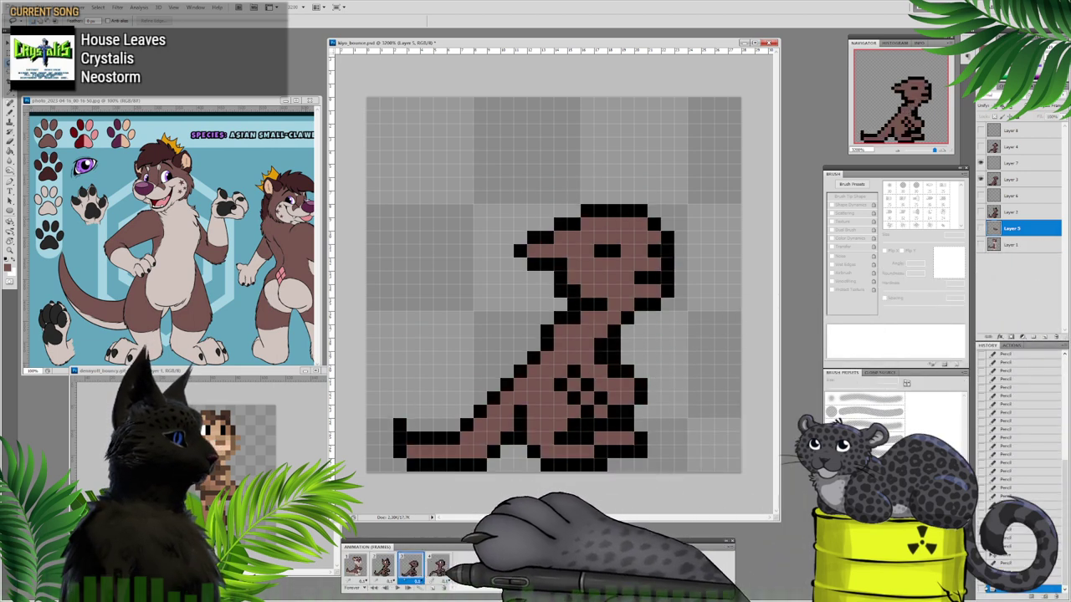
pyautogui.click(437, 567)
pyautogui.click(409, 567)
pyautogui.click(383, 567)
pyautogui.click(356, 567)
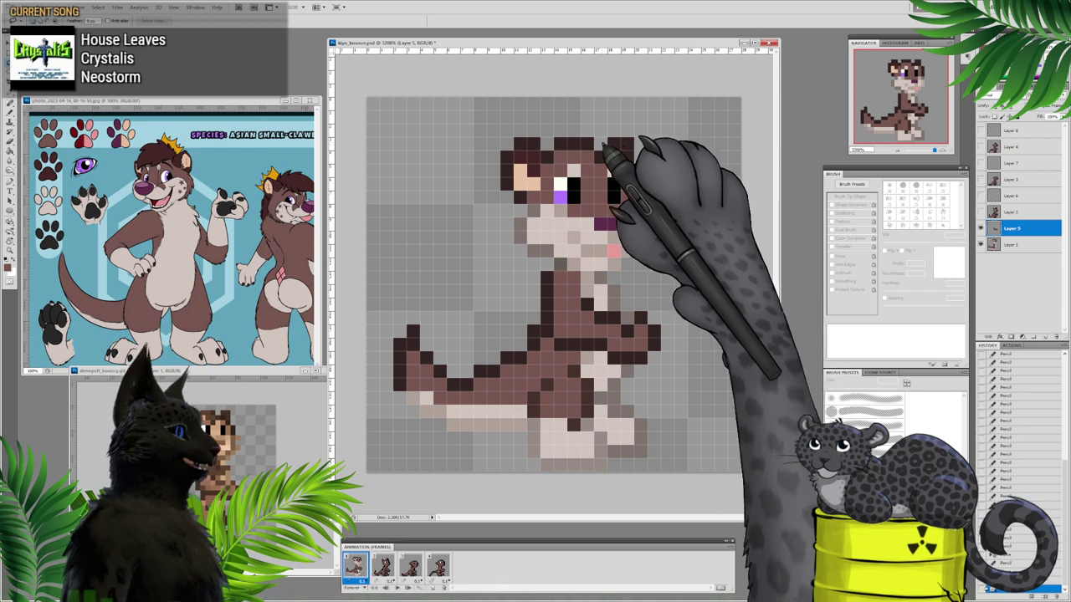
# Step: Lasso the finished otter's head on Layer 1 and try pasting it as a new layer above the rough sketch in frame 2
pyautogui.click(997, 245)
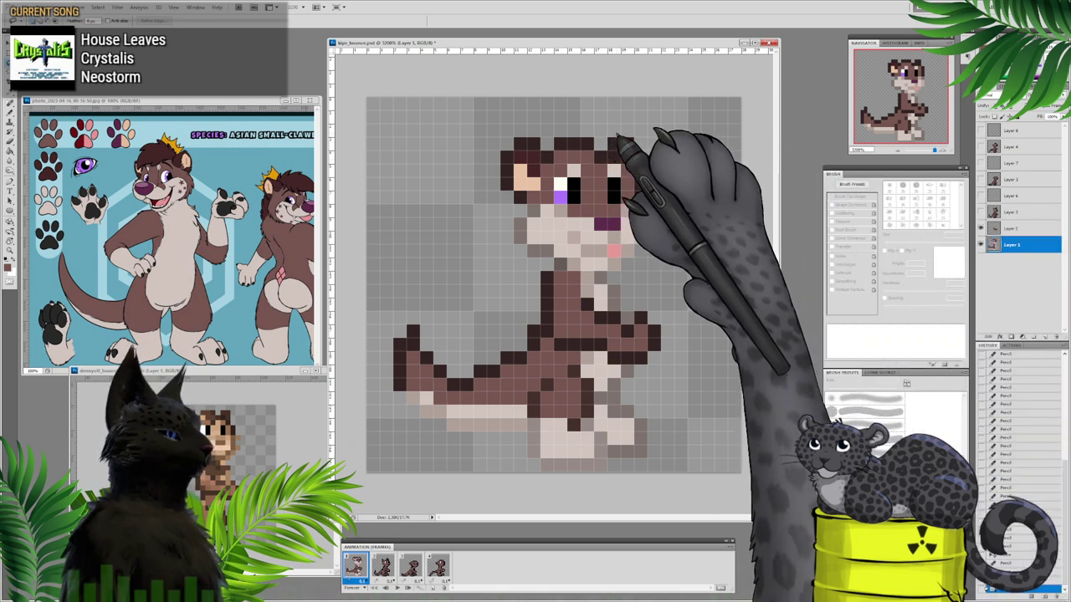
pyautogui.moveTo(542, 274)
pyautogui.mouseDown()
pyautogui.moveTo(626, 271)
pyautogui.moveTo(661, 249)
pyautogui.moveTo(619, 165)
pyautogui.moveTo(643, 144)
pyautogui.mouseUp()
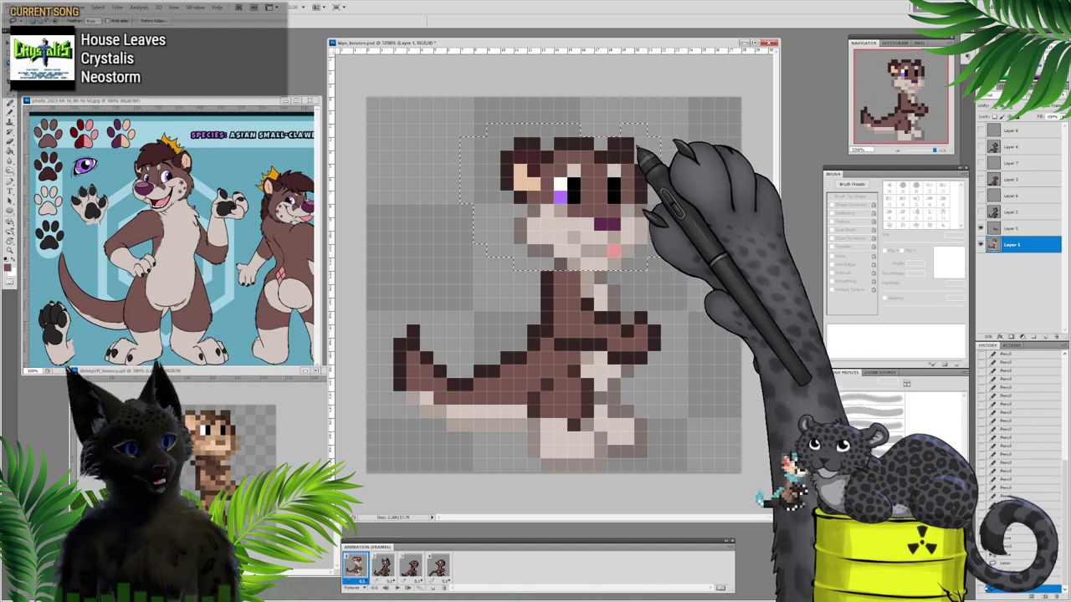
pyautogui.click(382, 568)
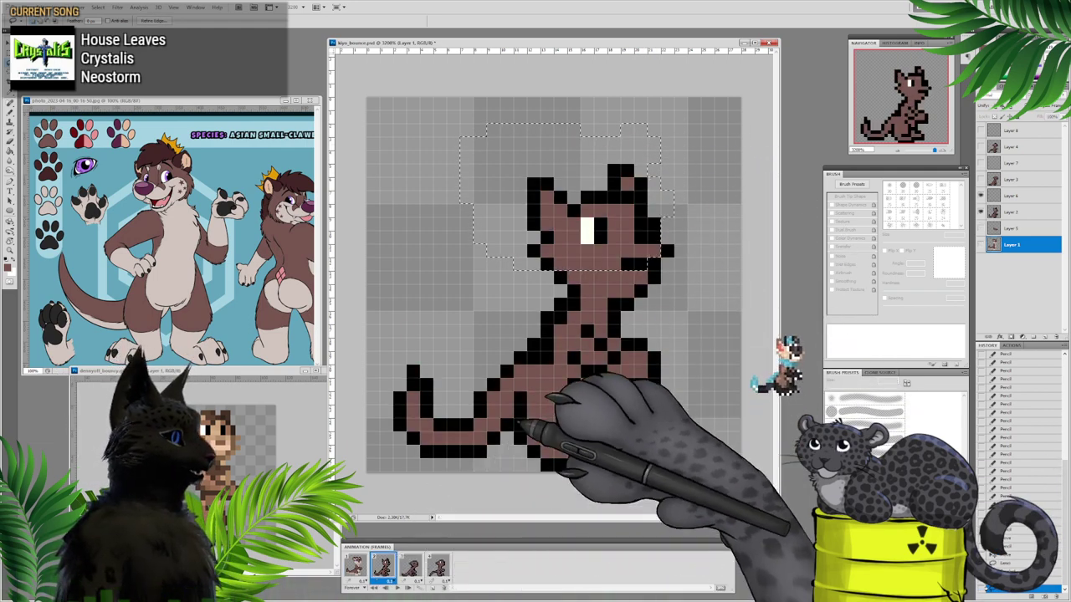
pyautogui.click(412, 89)
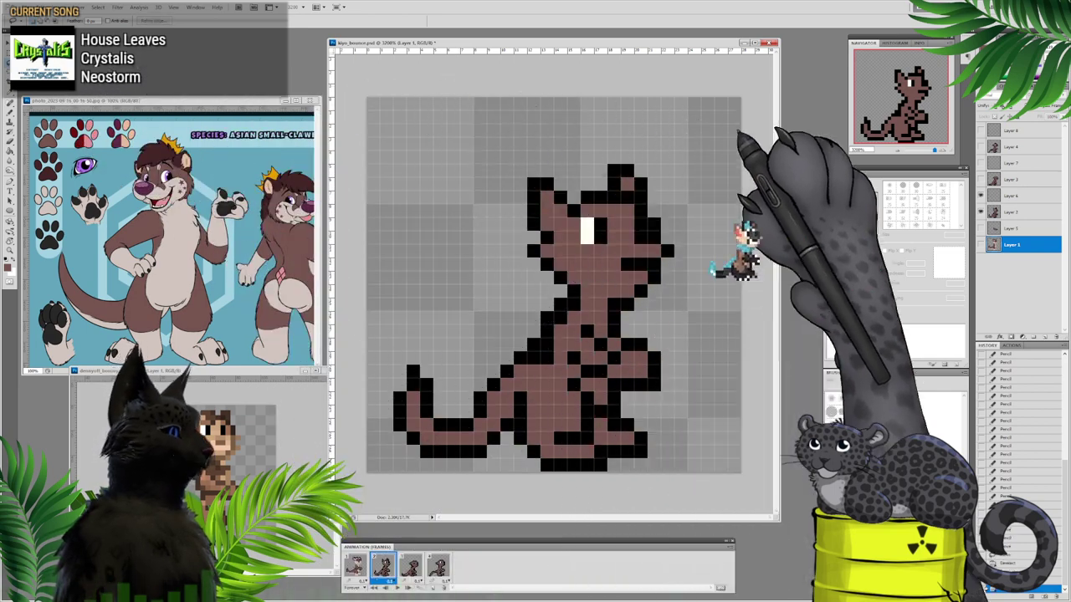
pyautogui.click(1013, 212)
pyautogui.hotkey('ctrl', 'v')
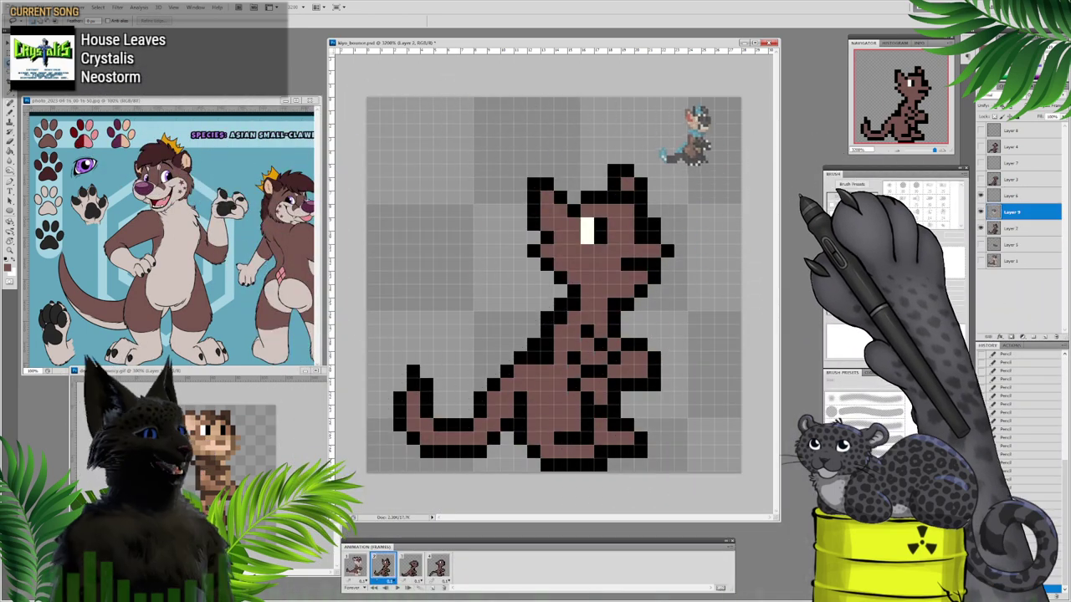
# Step: Try lining up the pasted head with the rough sketch's head in frame 2
pyautogui.click(9, 43)
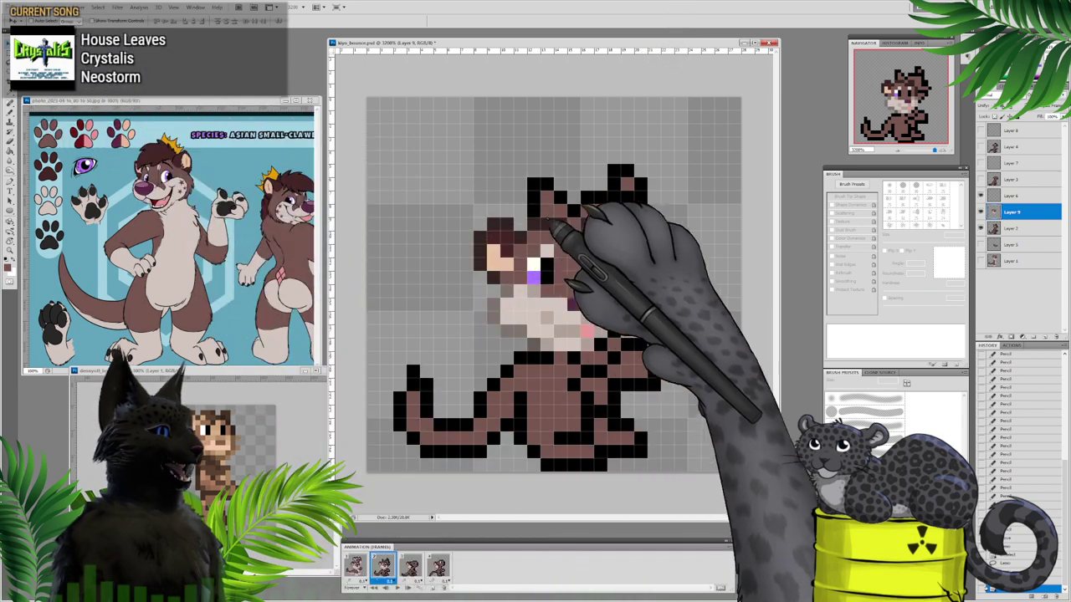
pyautogui.moveTo(552, 224); pyautogui.dragTo(573, 190)
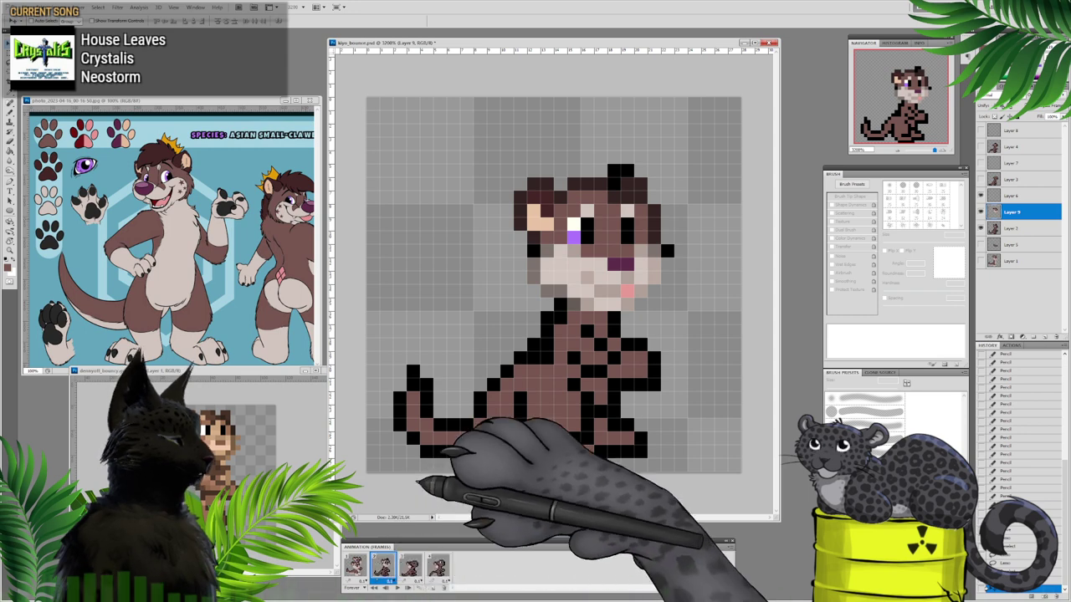
pyautogui.moveTo(574, 253); pyautogui.dragTo(585, 231)
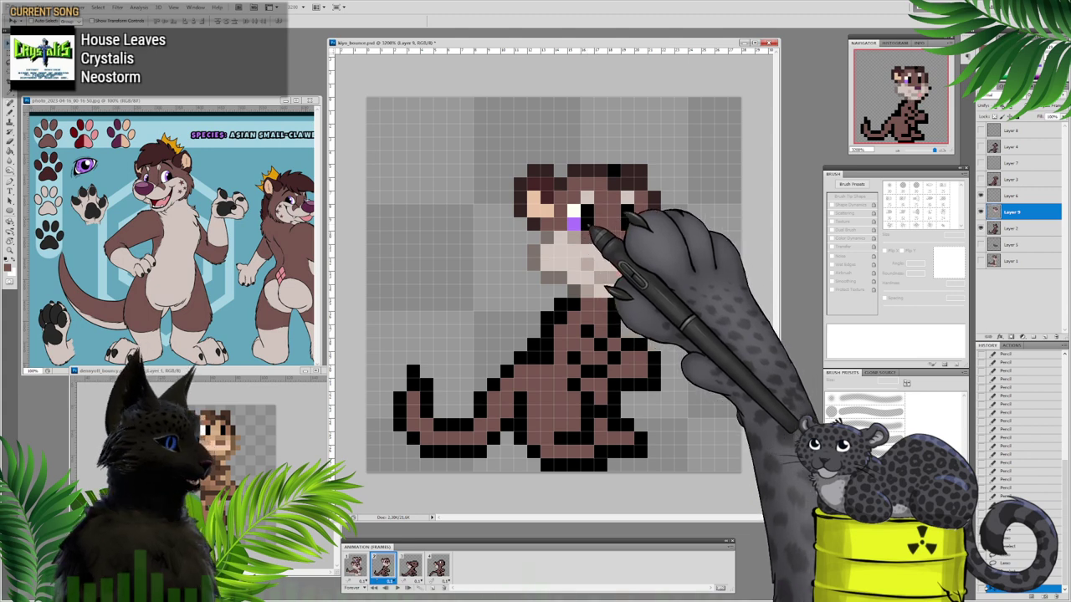
# Step: Compare the pasted head in frames 1 and 2, and undo pasting it
pyautogui.click(360, 569)
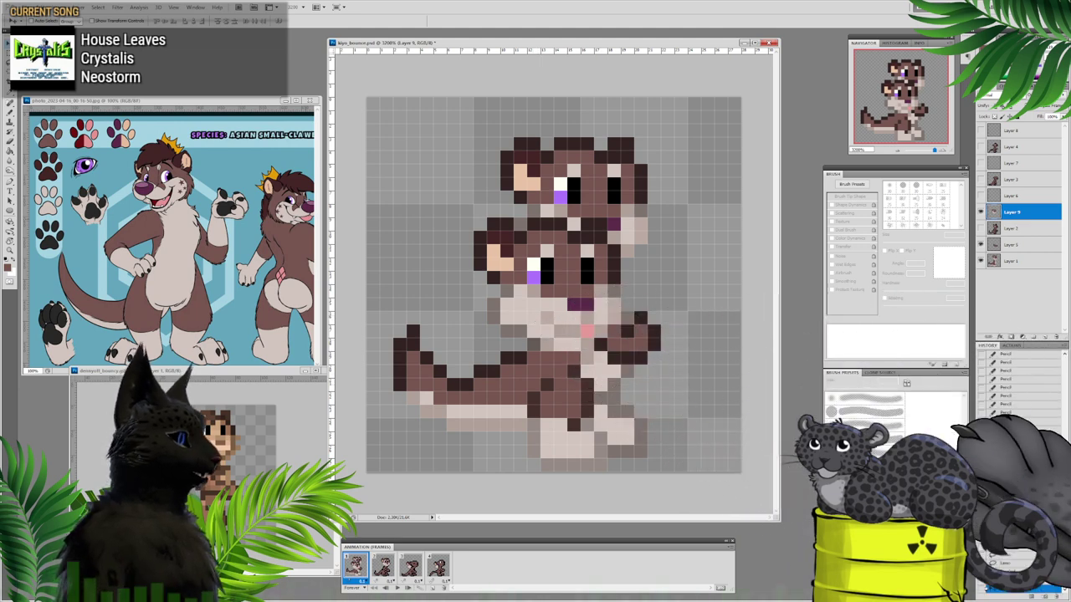
pyautogui.click(383, 567)
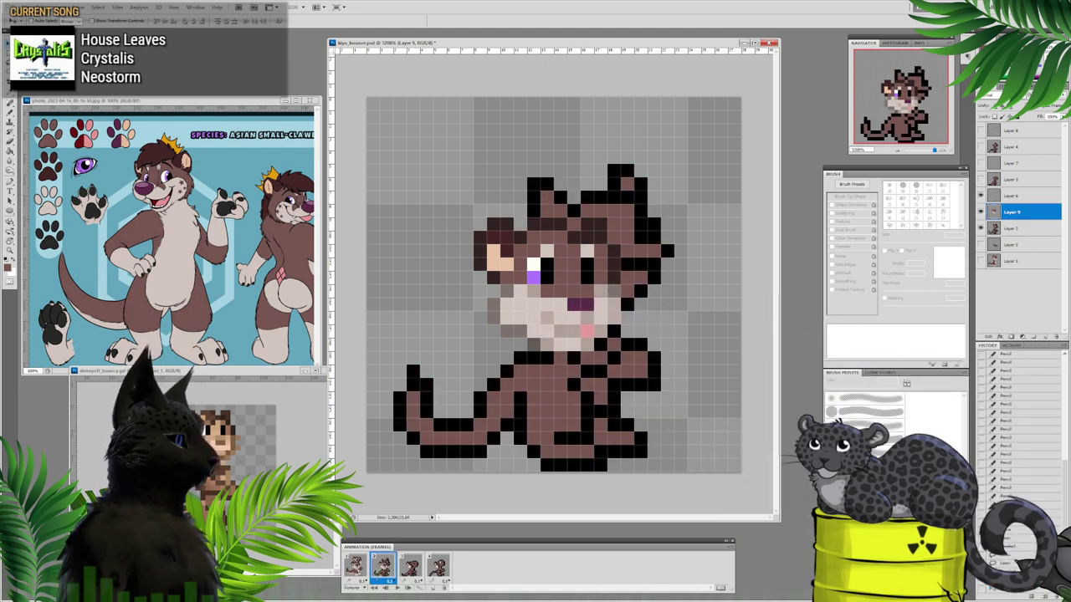
pyautogui.hotkey('ctrl', 'alt', 'z')
pyautogui.hotkey('ctrl', 'alt', 'z')
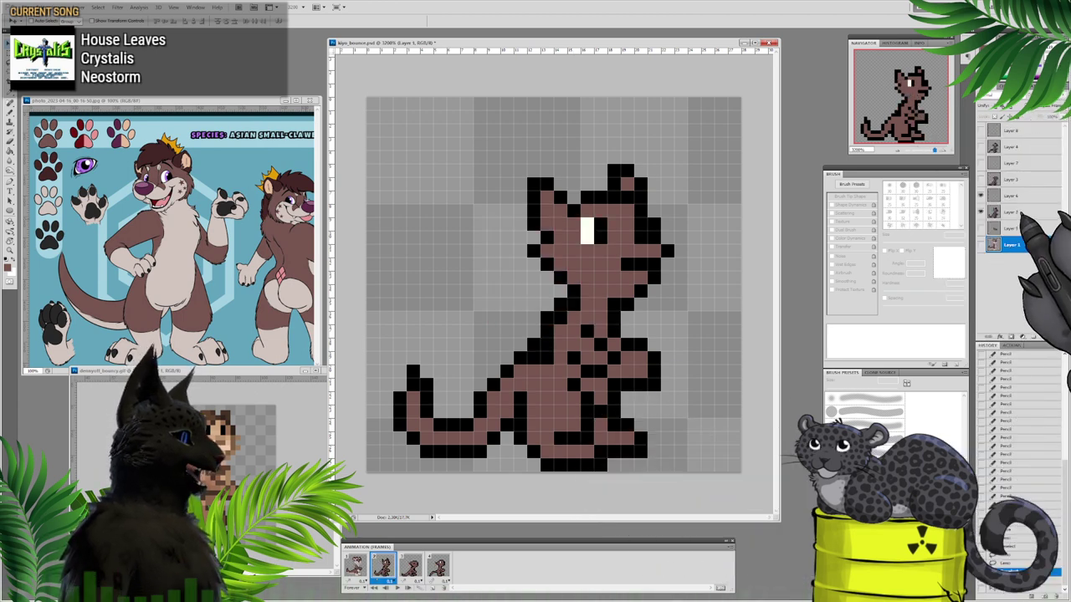
# Step: Delete the old rough sketch layers, Layers 2, 3, 4, 6, 7 and 8, keeping only Layer 5 and Layer 1
pyautogui.click(1056, 337)
pyautogui.moveTo(1027, 180); pyautogui.dragTo(1029, 199)
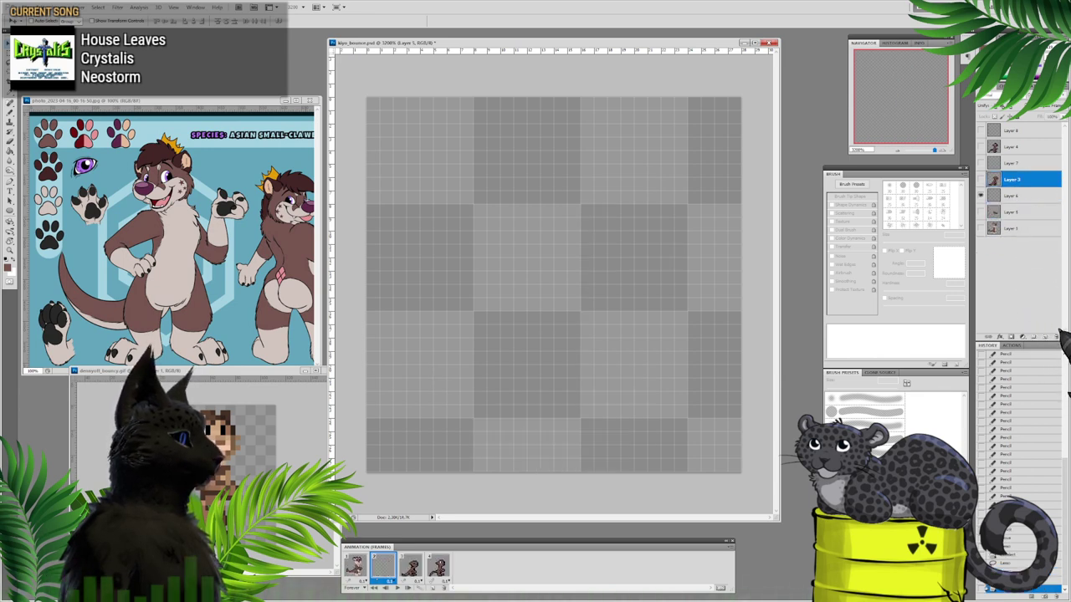
pyautogui.click(1056, 337)
pyautogui.click(1014, 163)
pyautogui.click(1012, 147)
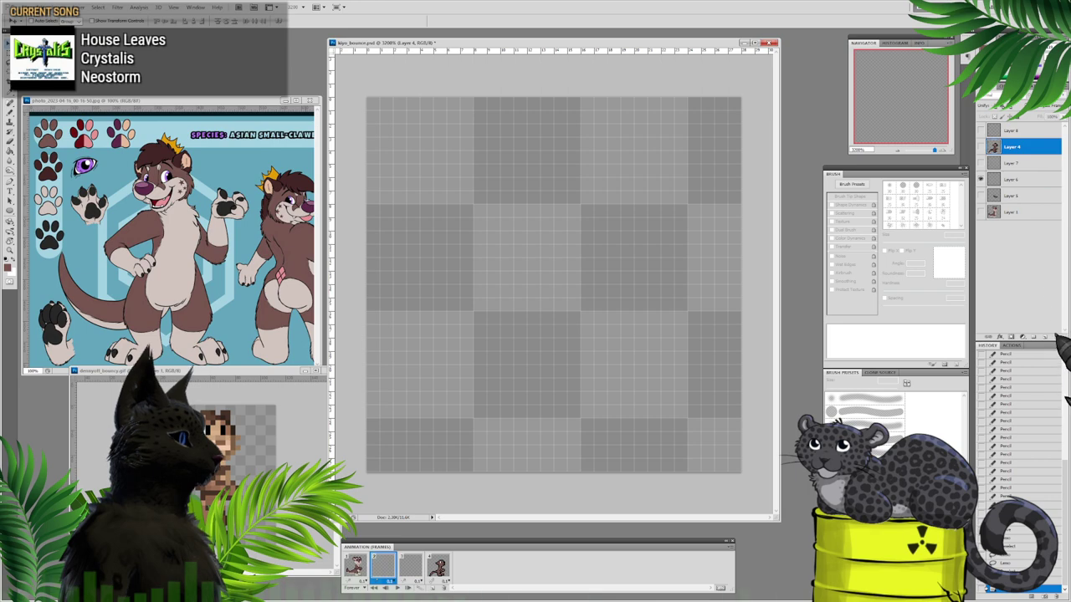
pyautogui.click(1013, 130)
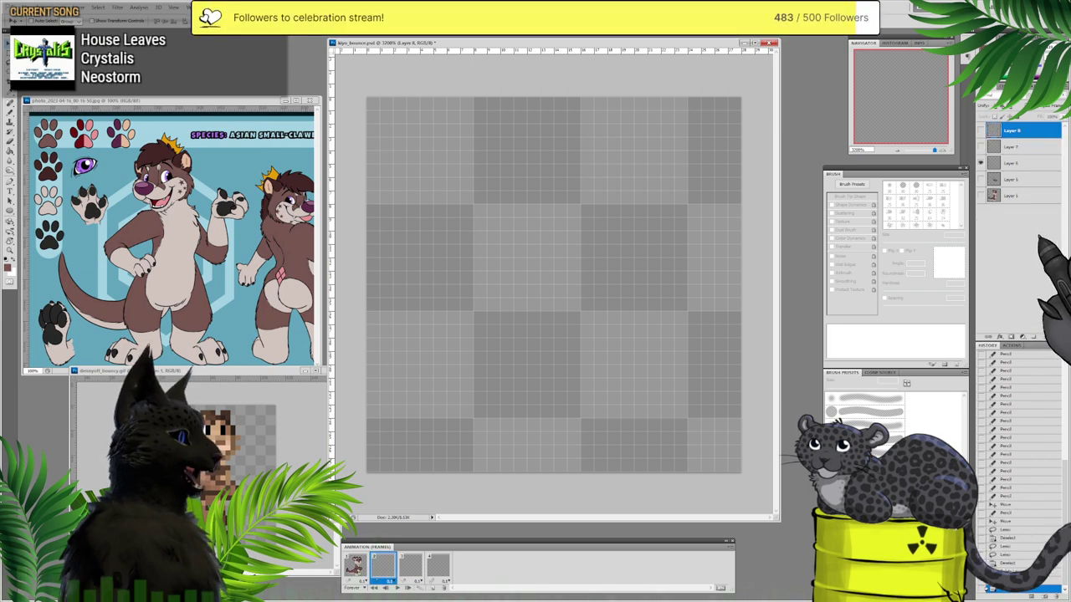
pyautogui.click(1056, 337)
pyautogui.click(1055, 338)
pyautogui.click(1055, 337)
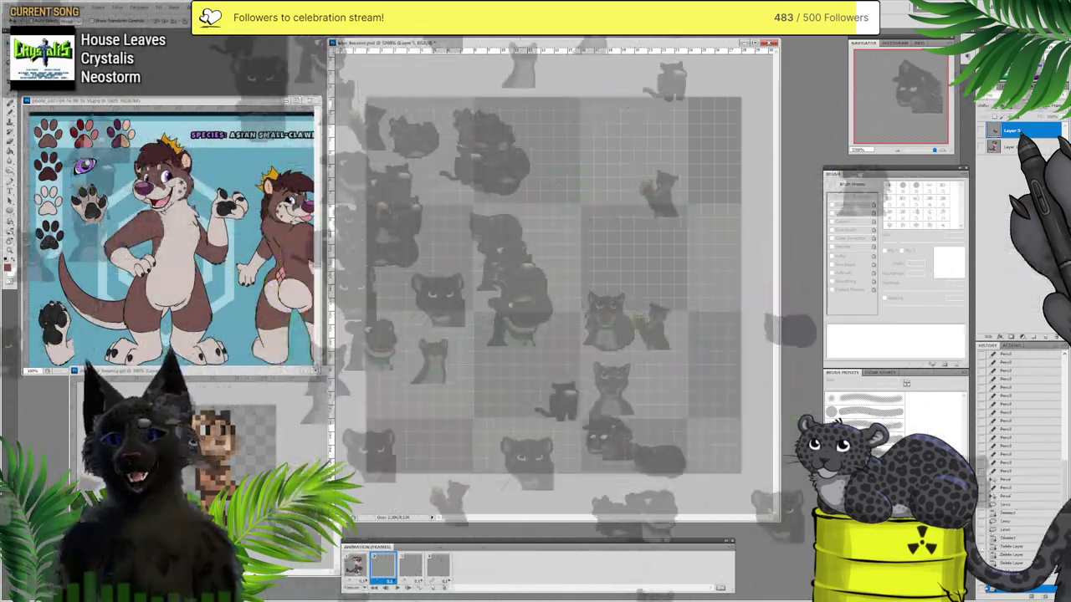
# Step: Rename Layer 1, which holds the finished otter body, as 1
pyautogui.doubleClick(1014, 147)
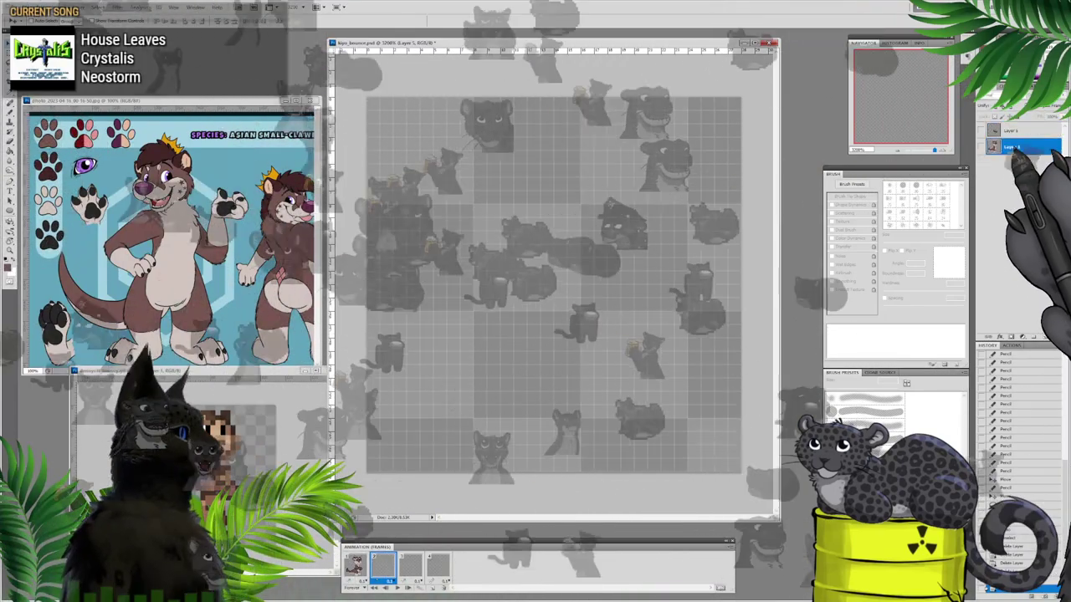
pyautogui.write('1')
pyautogui.press('Return')
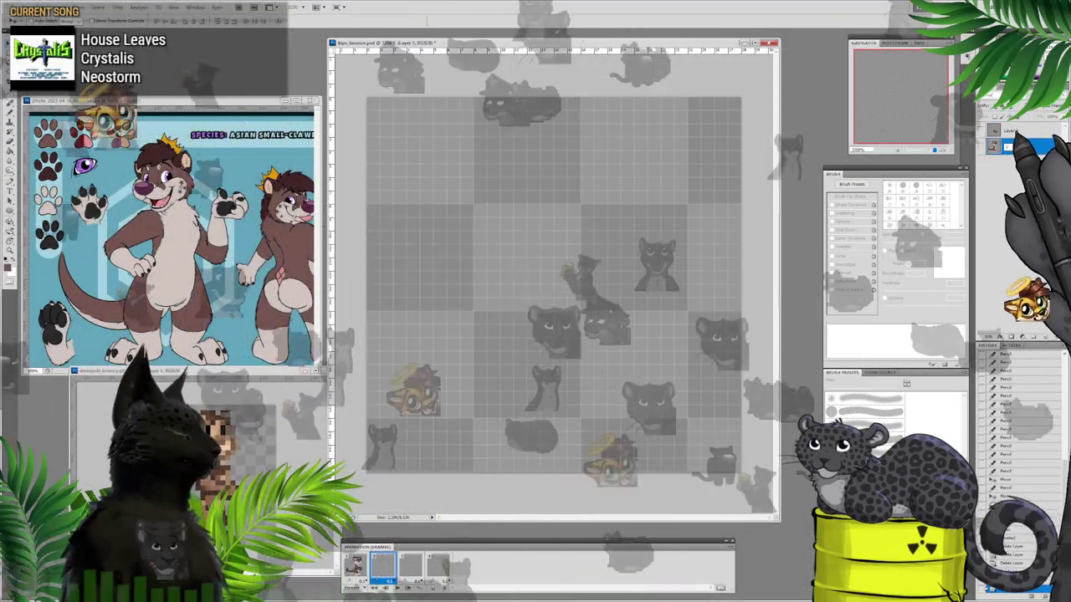
# Step: Rename Layer 5, which holds the otter's arm, as 1 arm
pyautogui.doubleClick(1012, 131)
pyautogui.write('2')
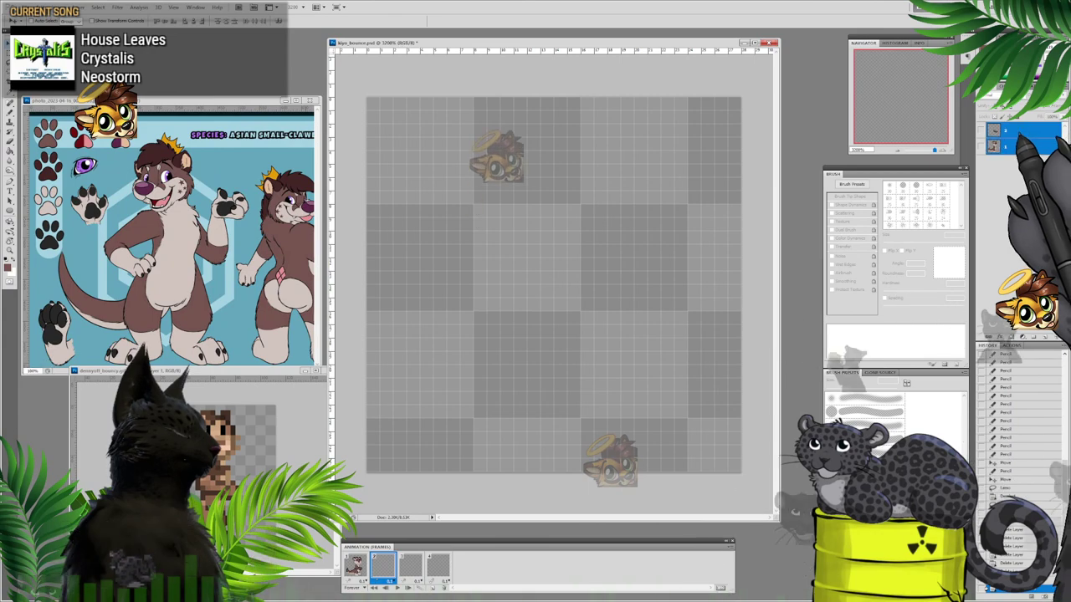
pyautogui.click(1007, 132)
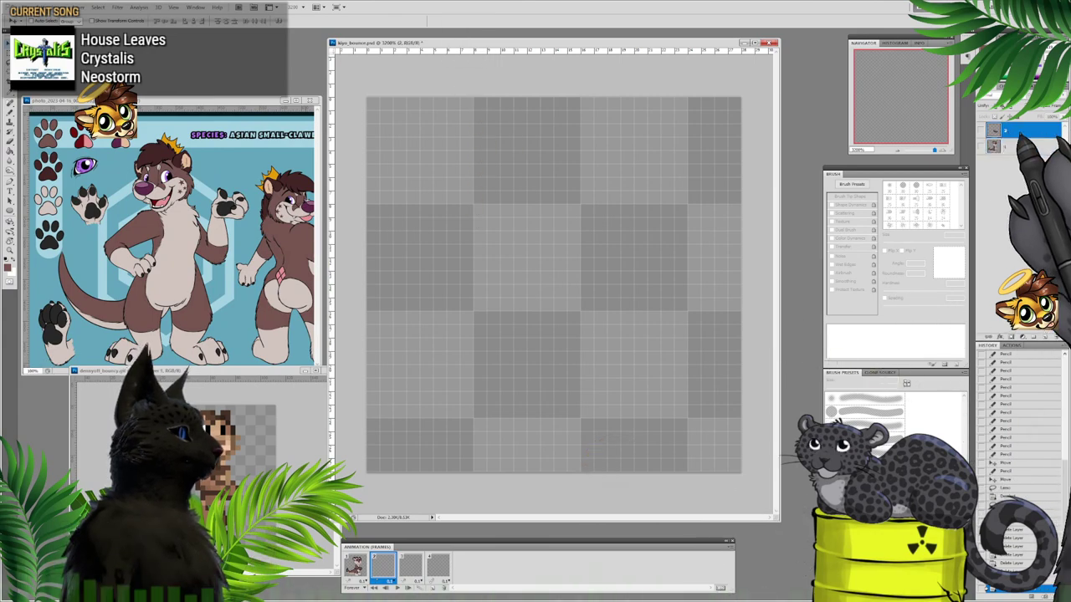
pyautogui.doubleClick(1021, 134)
pyautogui.click(780, 72)
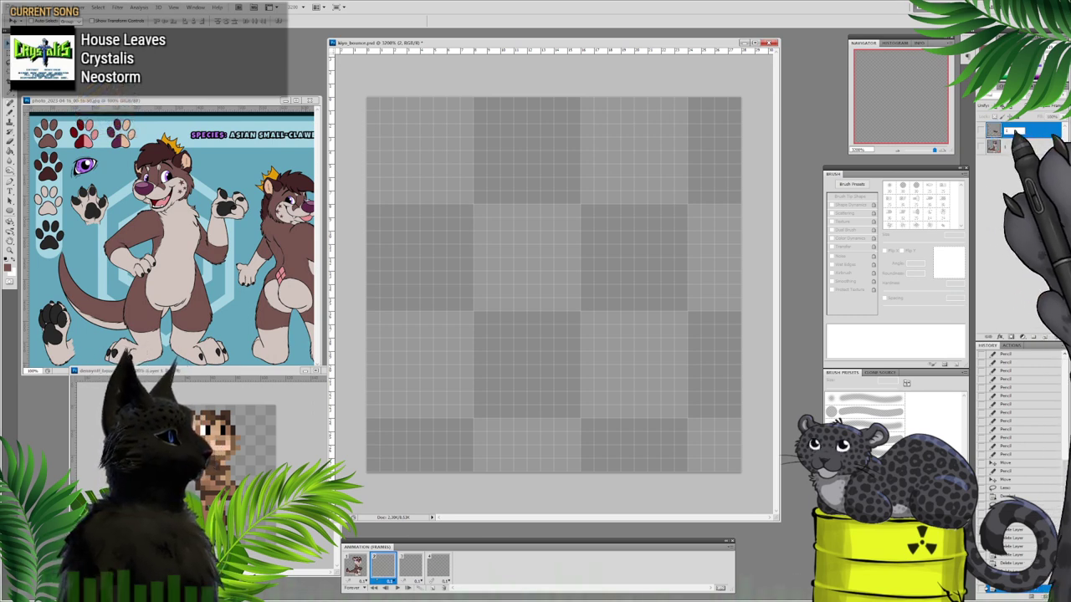
# Step: Duplicate the layers 1 and 1 arm together three times within kiyo_bounce.psd
pyautogui.keyDown('shift'); pyautogui.click(1012, 148); pyautogui.keyUp('shift')
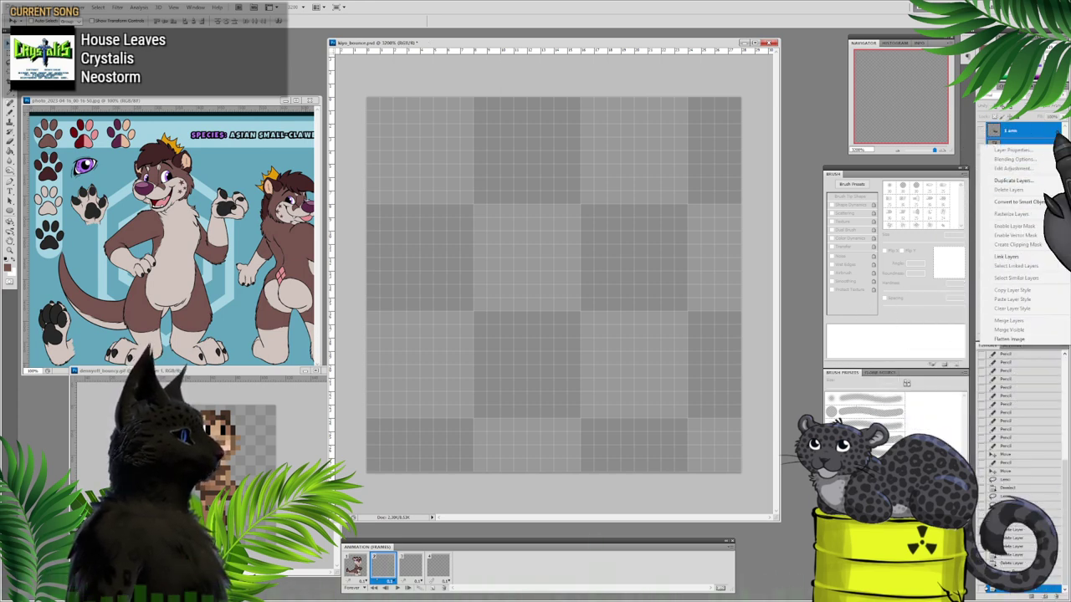
pyautogui.moveTo(981, 147); pyautogui.dragTo(980, 131)
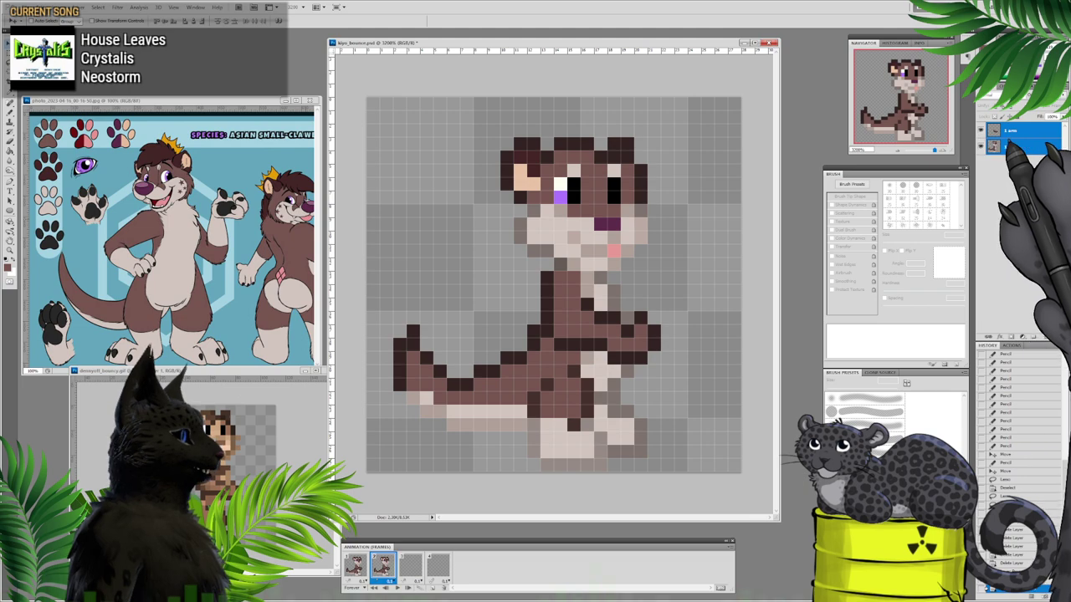
pyautogui.click(355, 565)
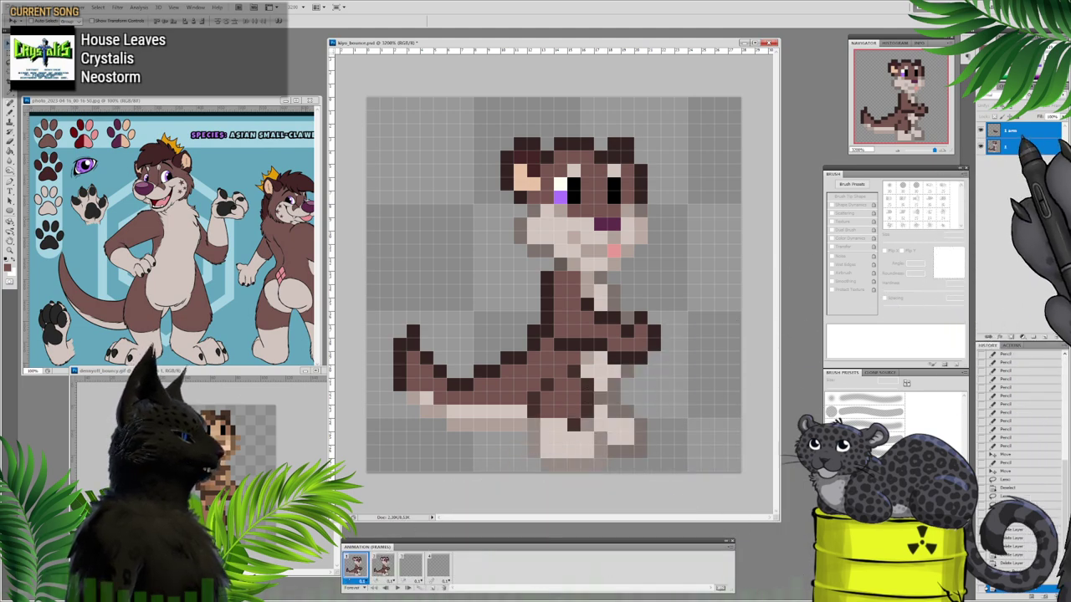
pyautogui.click(1014, 186)
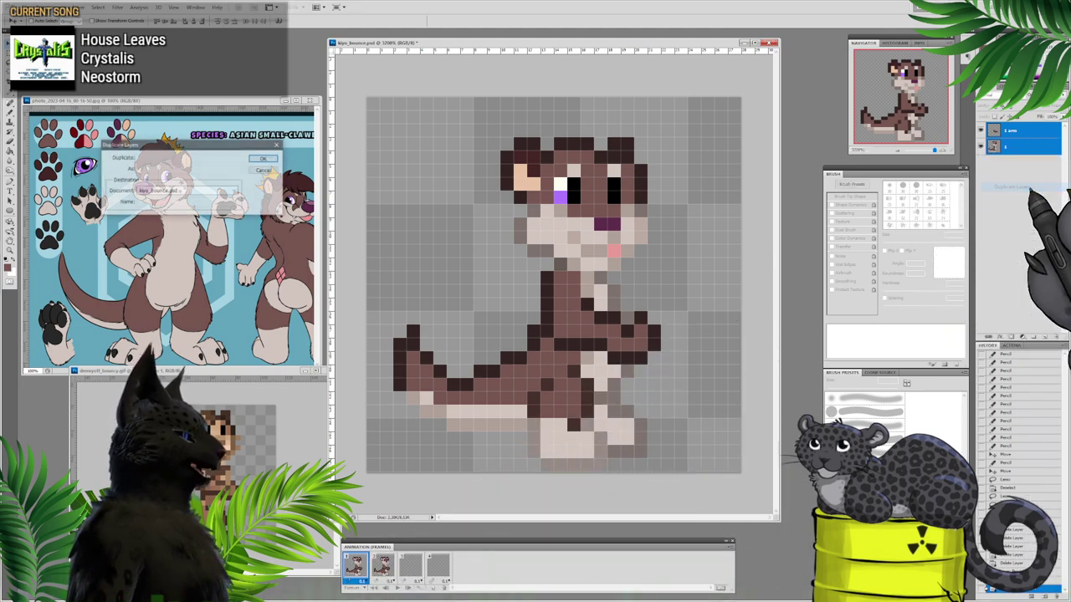
pyautogui.click(265, 160)
pyautogui.rightClick(996, 147)
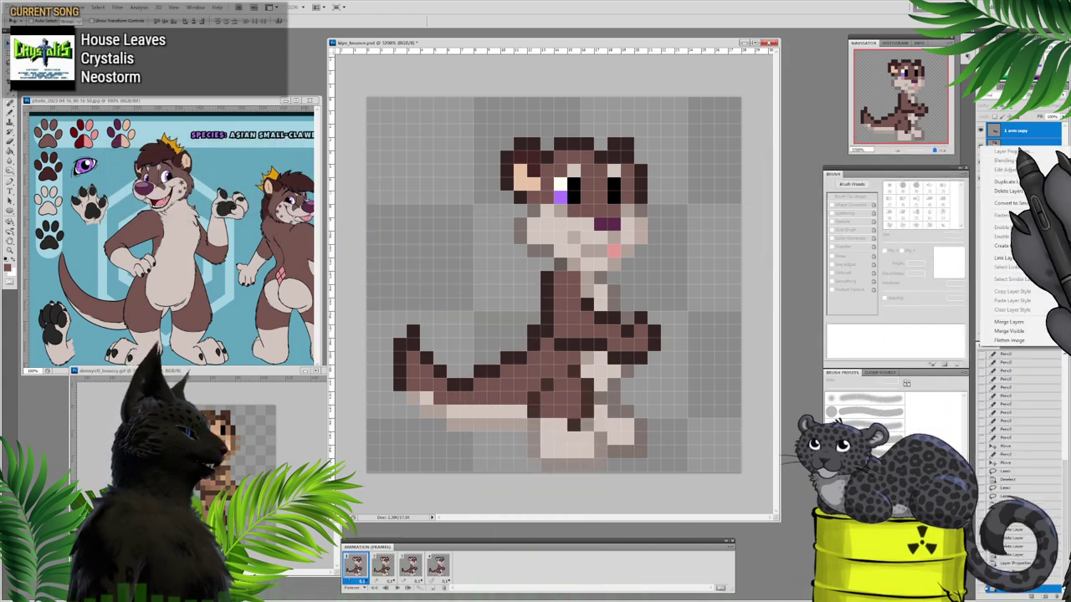
pyautogui.click(1014, 182)
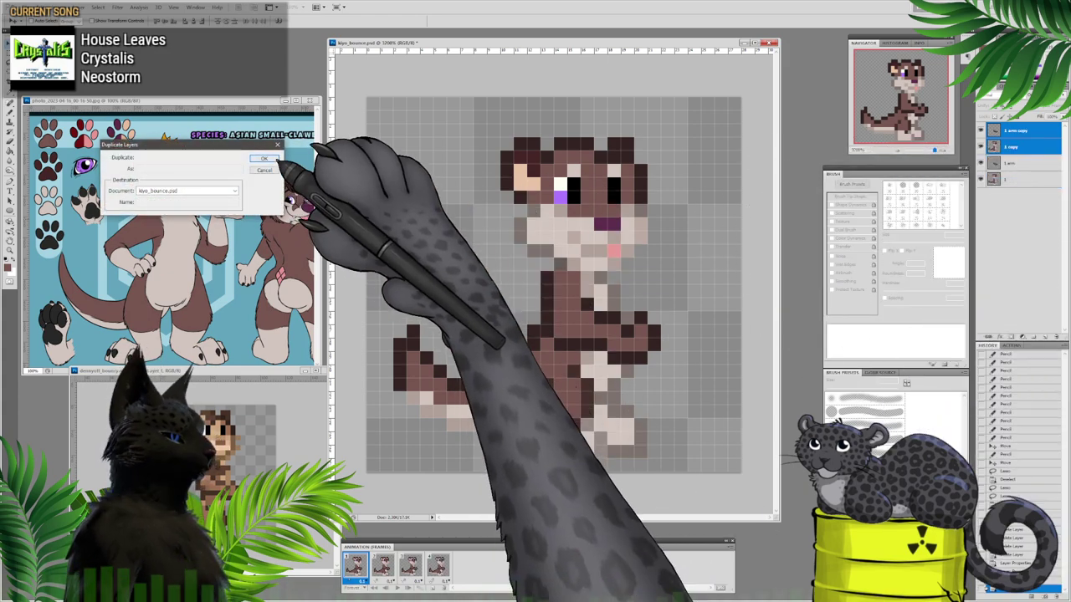
pyautogui.click(264, 160)
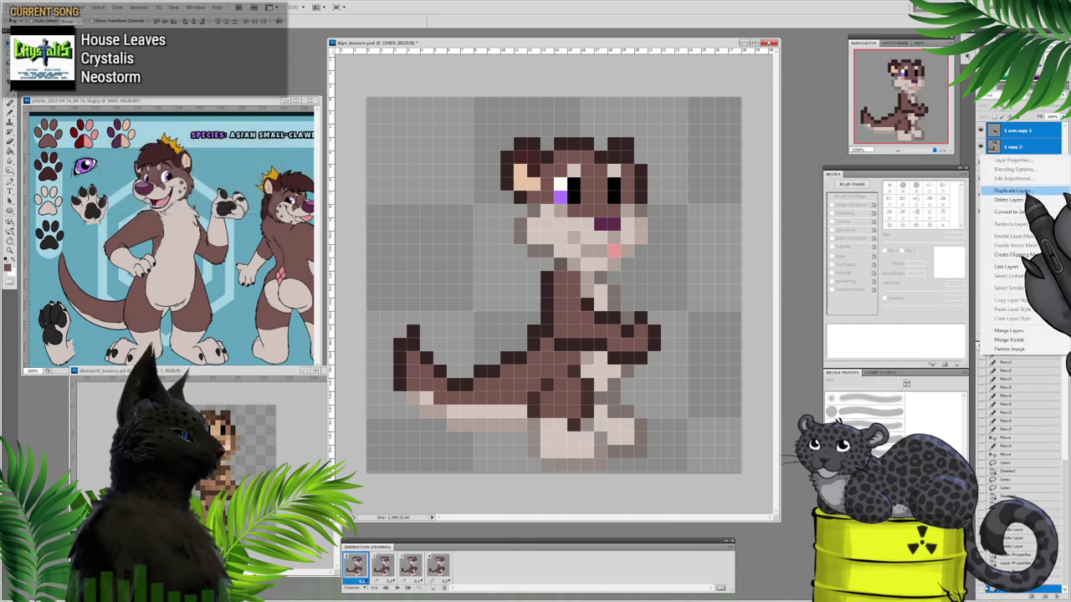
pyautogui.click(1014, 191)
pyautogui.click(264, 160)
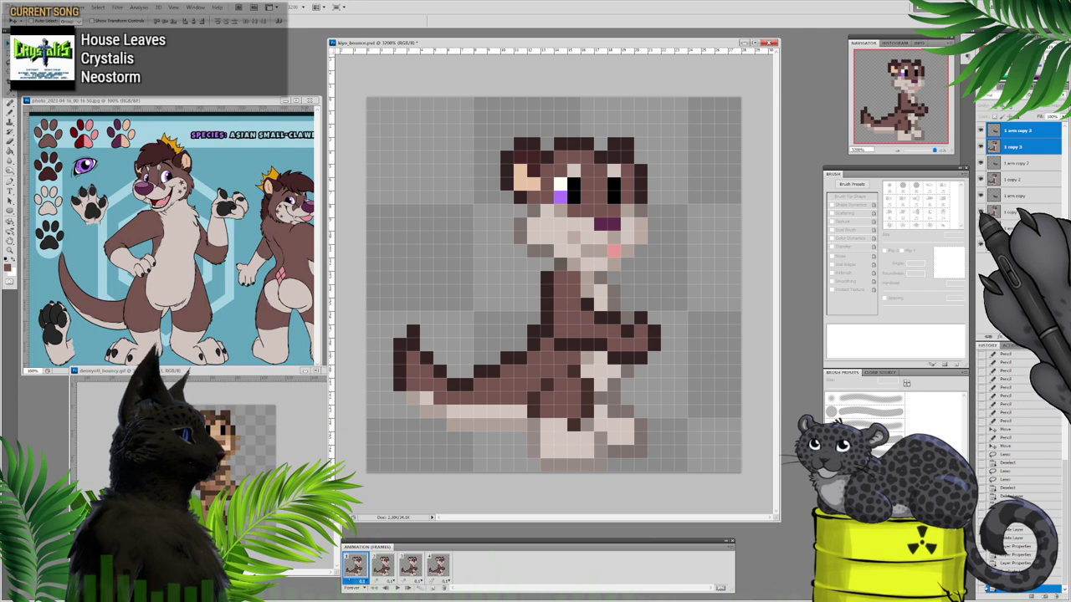
# Step: Show only layers 1 and 1 arm in frame 1, and only 1 copy and 1 arm copy in frame 2
pyautogui.moveTo(981, 212); pyautogui.dragTo(979, 131)
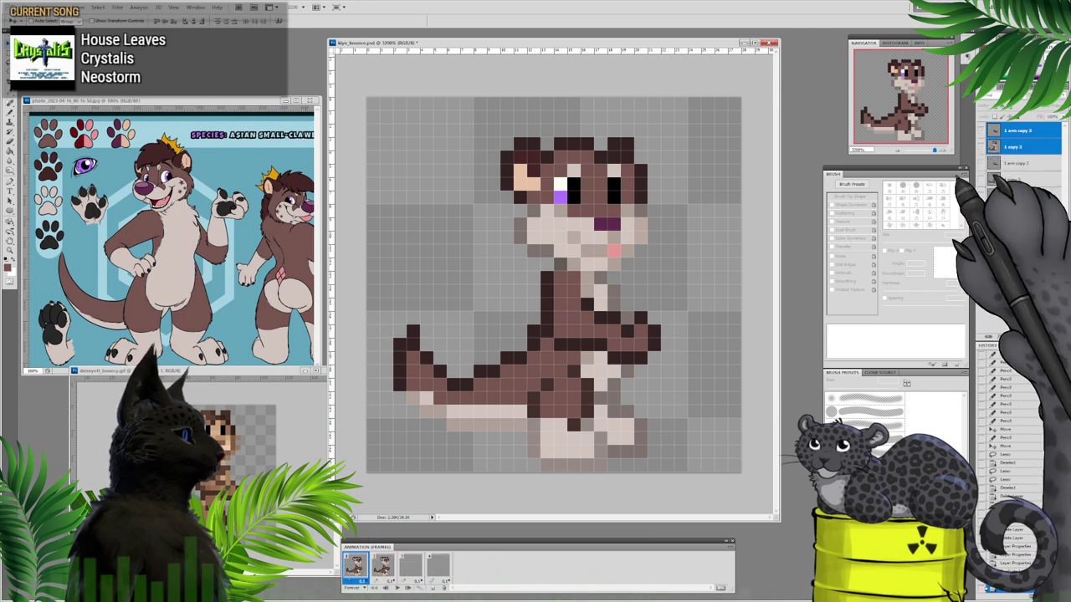
pyautogui.click(382, 567)
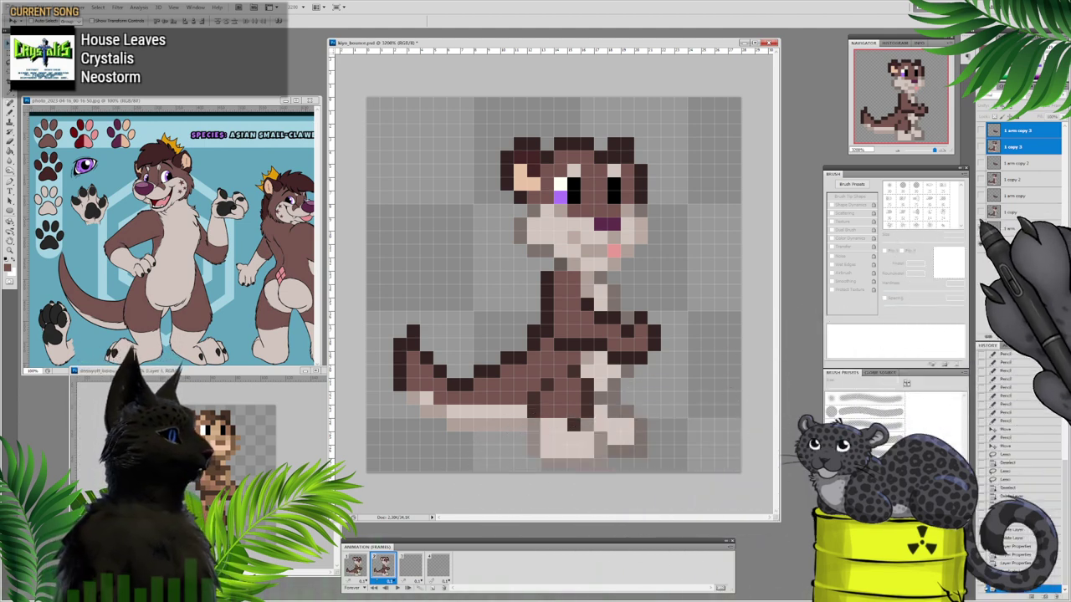
pyautogui.moveTo(981, 228); pyautogui.dragTo(981, 197)
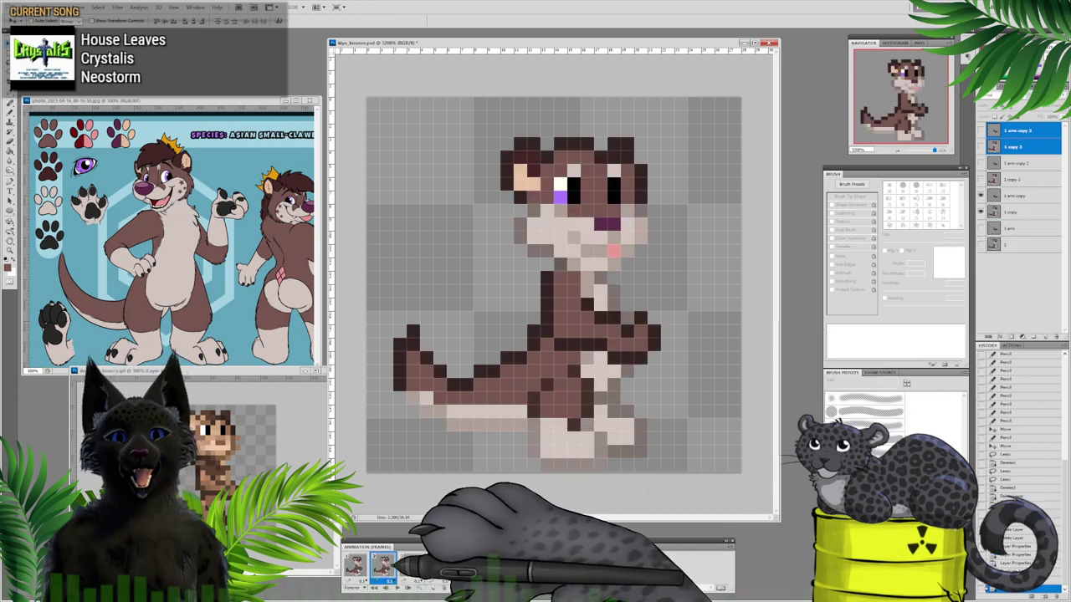
# Step: Show 1 copy 2 and 1 arm copy 2 in frame 3, and 1 copy 3 and 1 arm copy 3 in frame 4
pyautogui.click(410, 566)
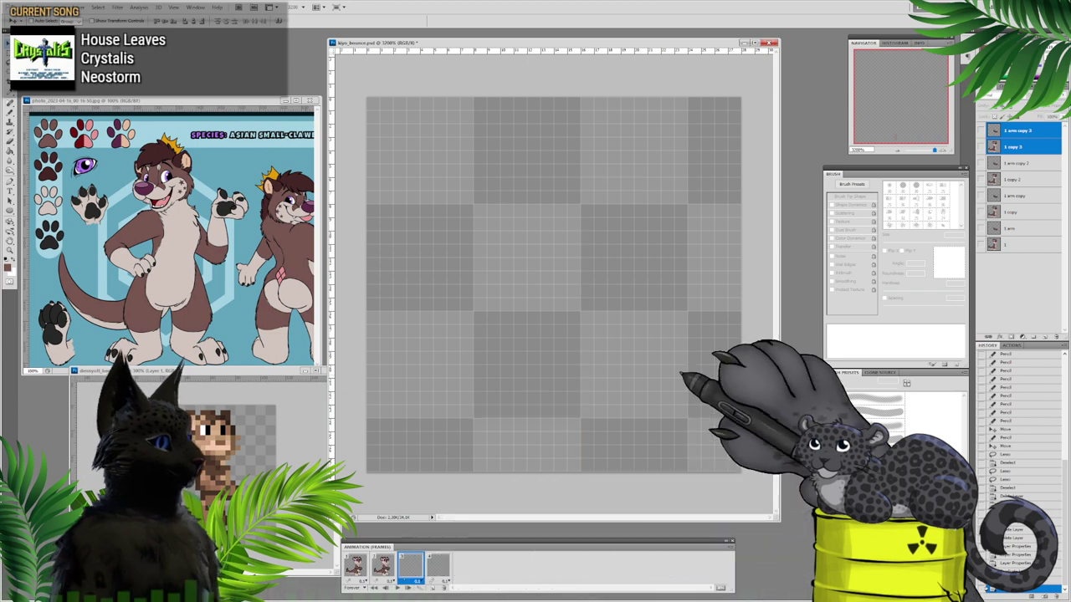
pyautogui.click(982, 179)
pyautogui.click(982, 163)
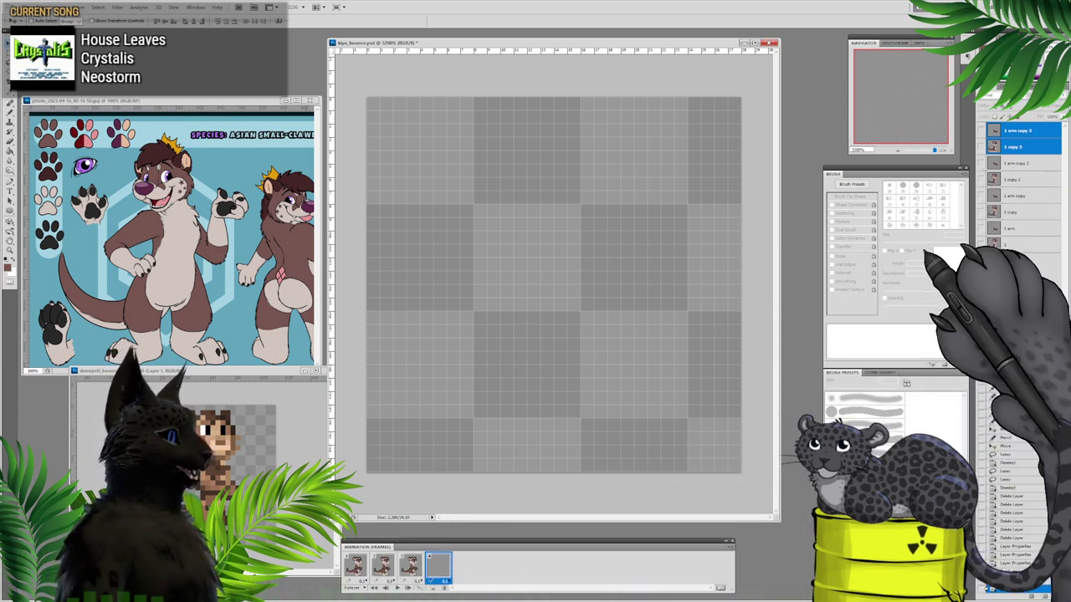
pyautogui.click(981, 147)
pyautogui.click(981, 130)
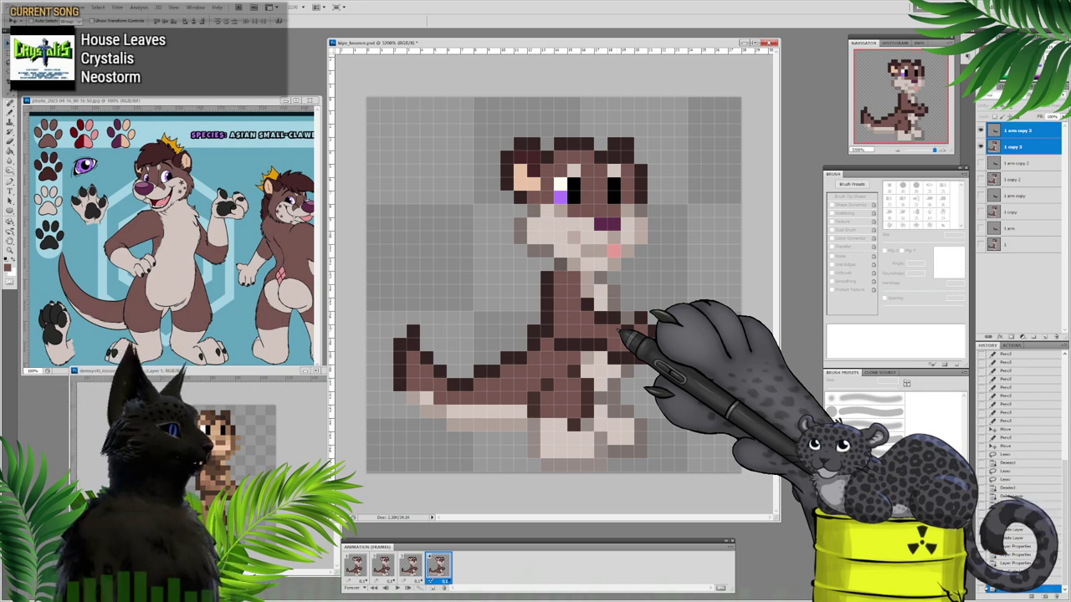
# Step: Hide the duplicated arm layers in frames 2, 3 and 4 so only the body copies show there
pyautogui.click(354, 565)
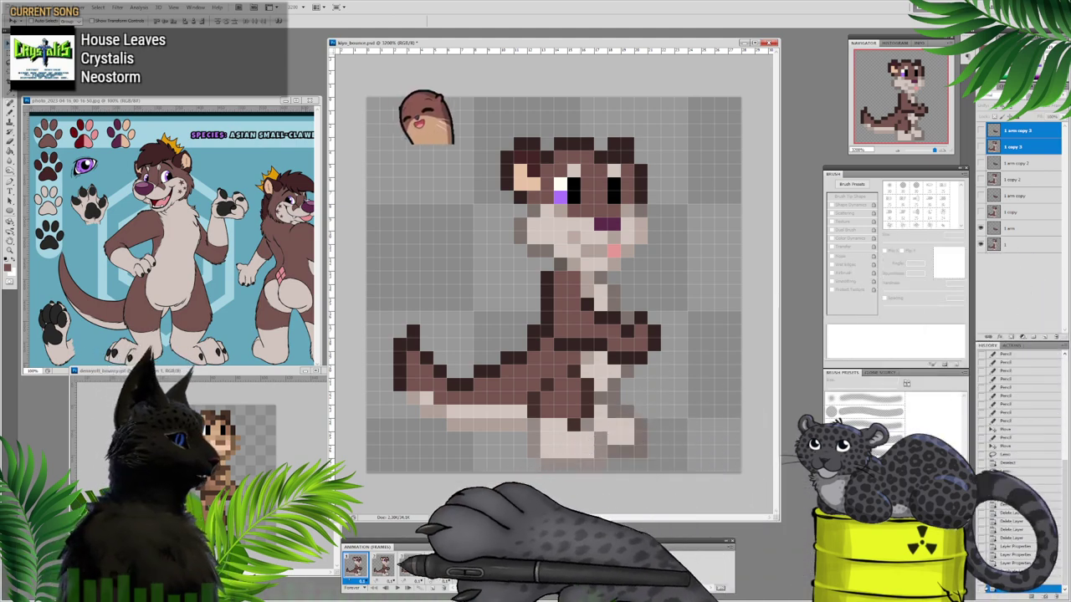
pyautogui.click(382, 566)
pyautogui.click(1016, 212)
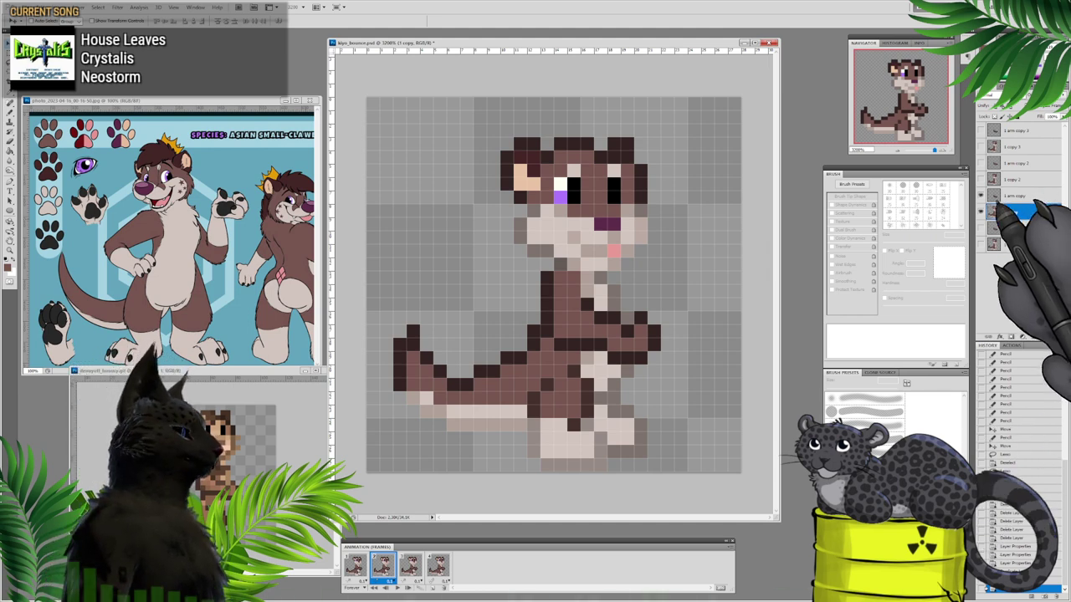
pyautogui.click(981, 196)
pyautogui.click(411, 564)
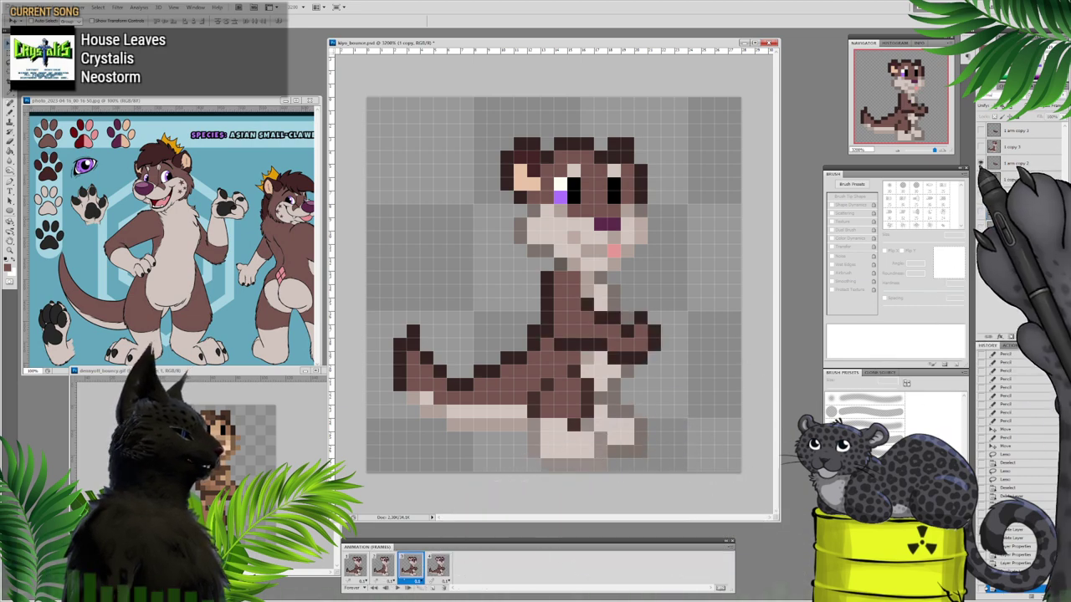
pyautogui.click(435, 566)
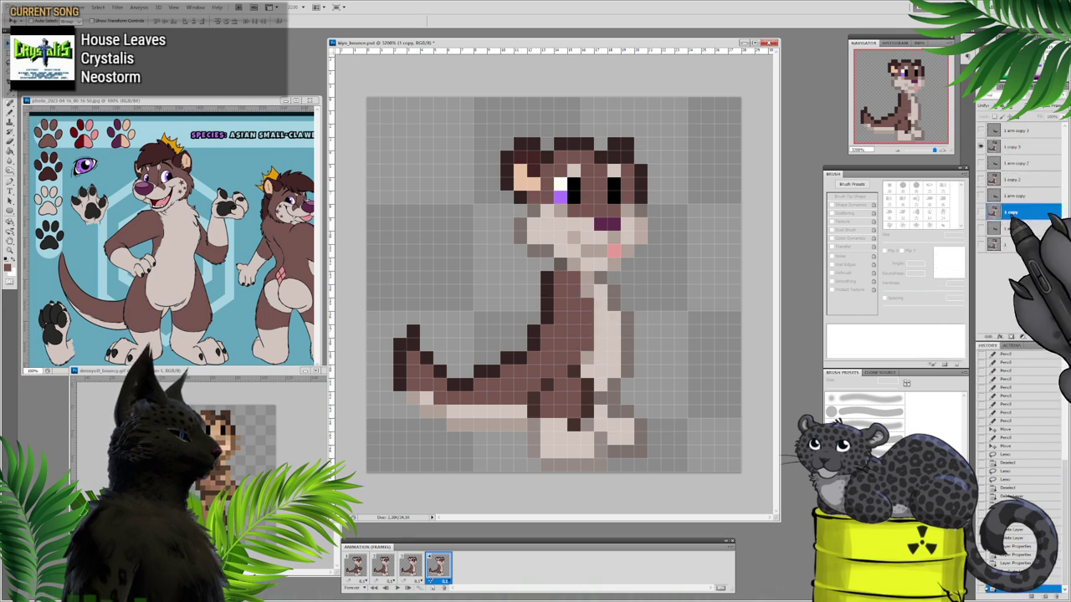
# Step: Lasso the otter's head on layer 1 copy in frame 2 and move it one pixel right and one pixel down
pyautogui.click(382, 566)
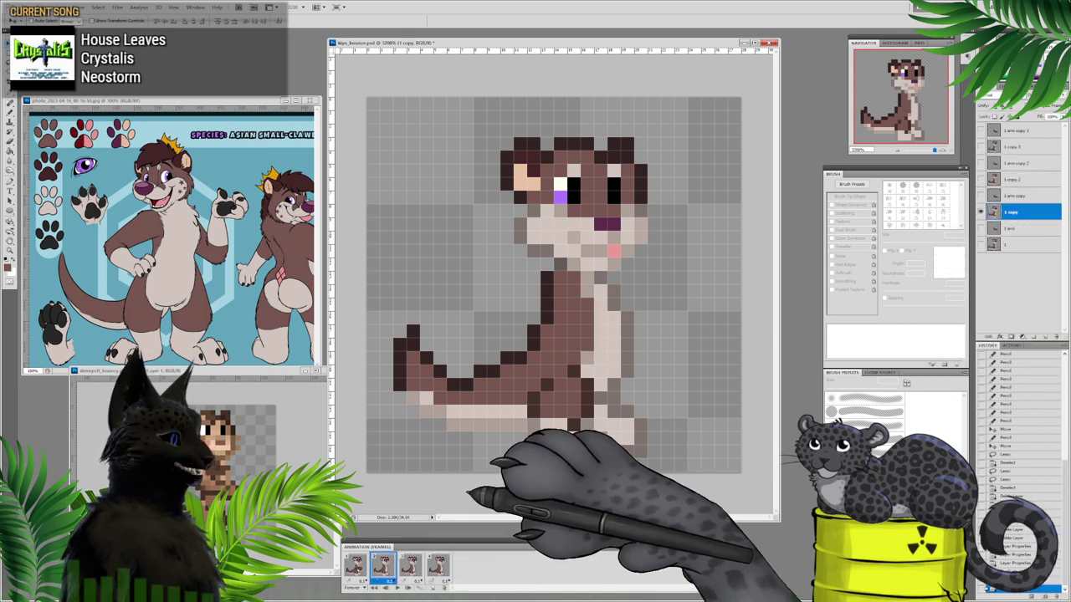
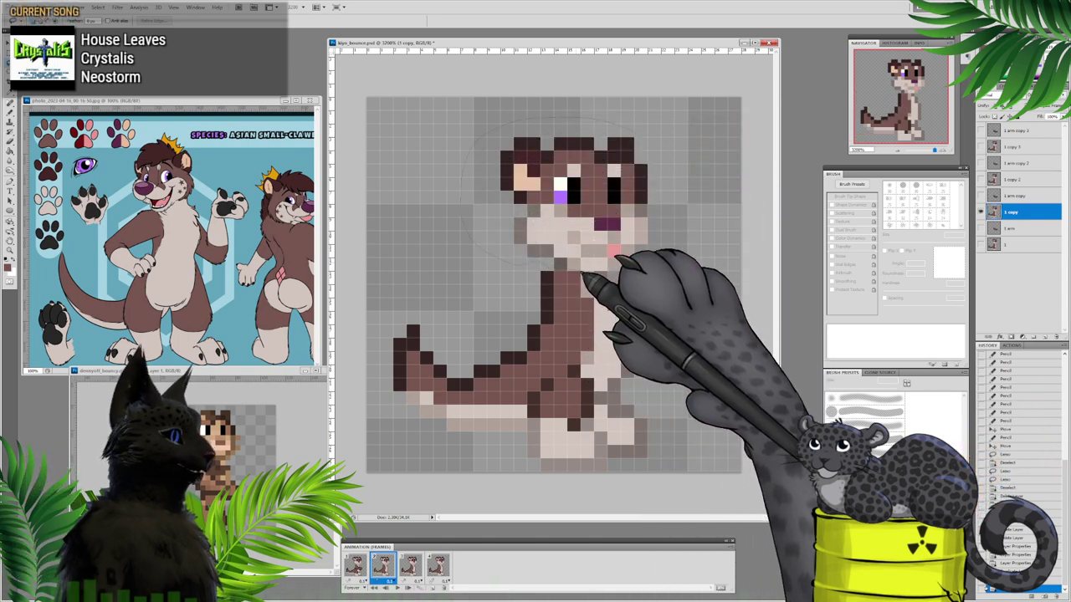
pyautogui.moveTo(634, 274)
pyautogui.mouseDown()
pyautogui.moveTo(691, 196)
pyautogui.moveTo(641, 134)
pyautogui.mouseUp()
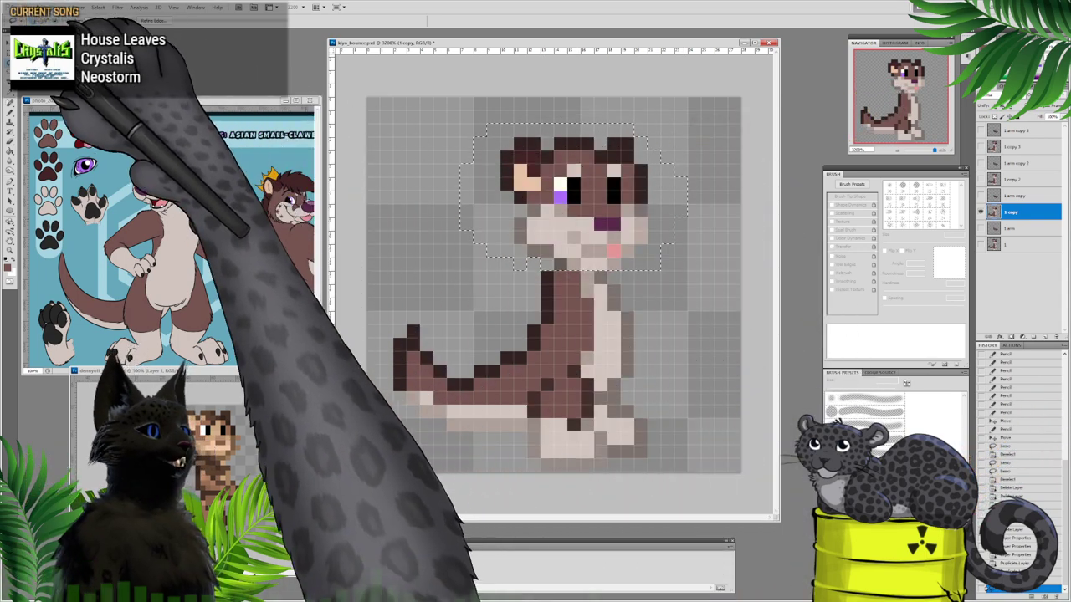
pyautogui.click(10, 41)
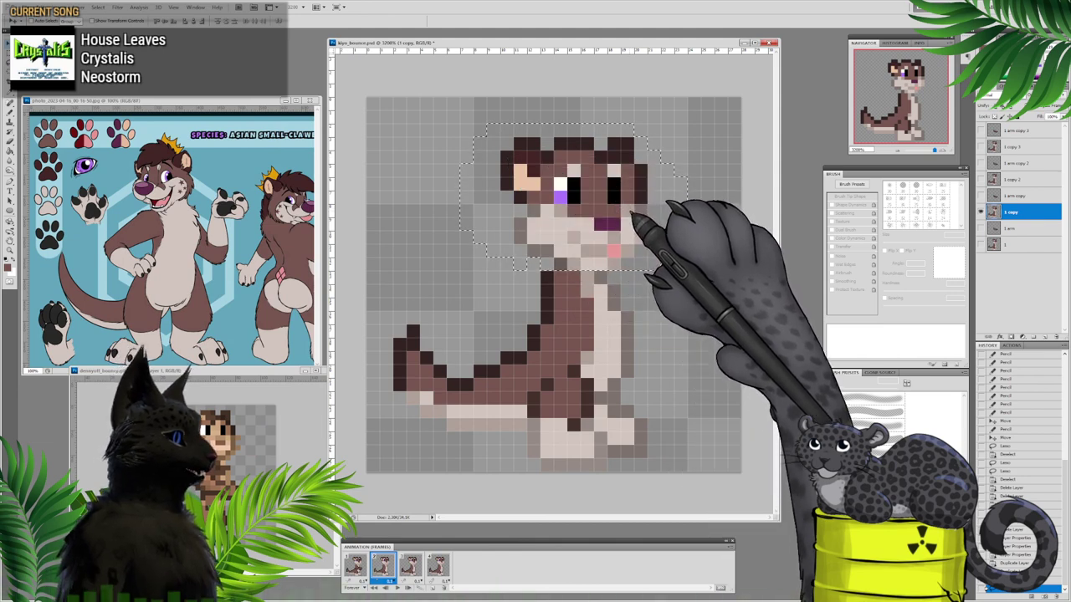
pyautogui.press('Right')
pyautogui.press('Down')
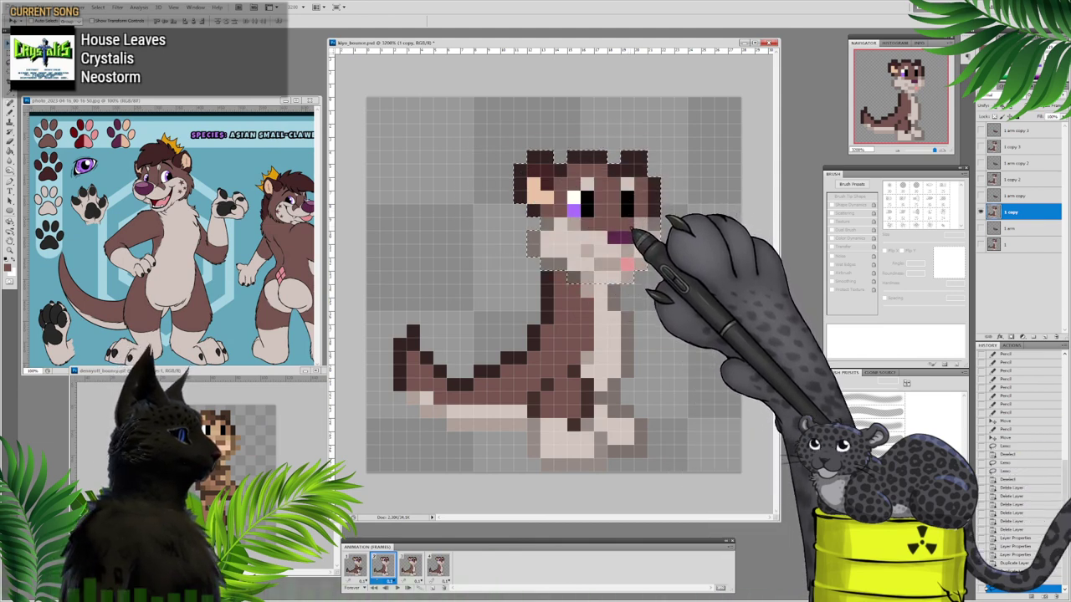
# Step: Move the otter's head on layer 1 copy 2 in frame 3 three pixels right and two pixels down, comparing it with the other frames
pyautogui.click(411, 565)
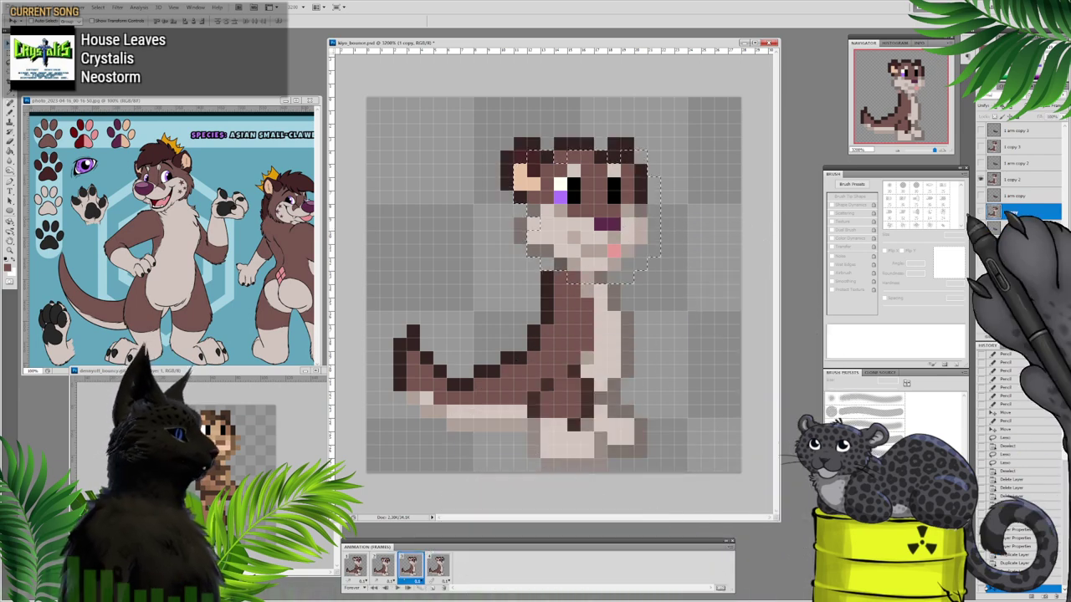
pyautogui.click(1014, 179)
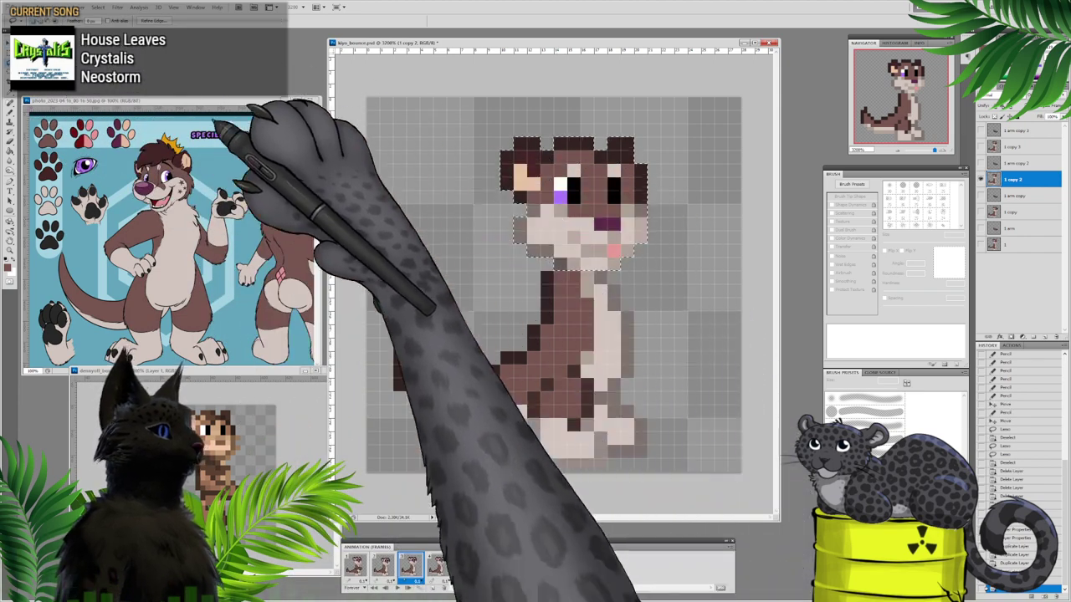
pyautogui.click(10, 42)
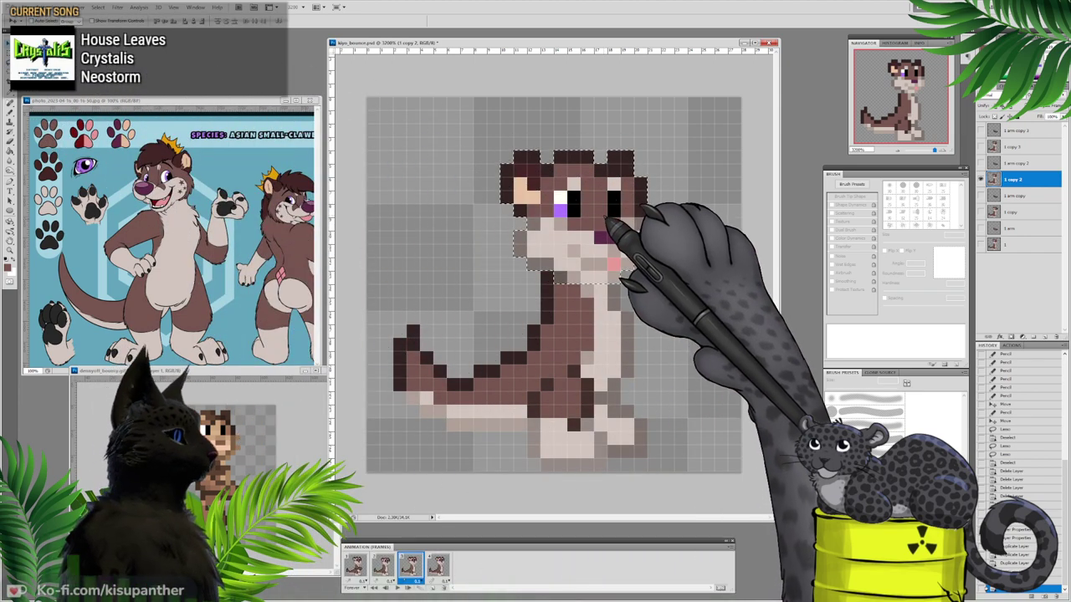
pyautogui.moveTo(619, 223); pyautogui.dragTo(634, 237)
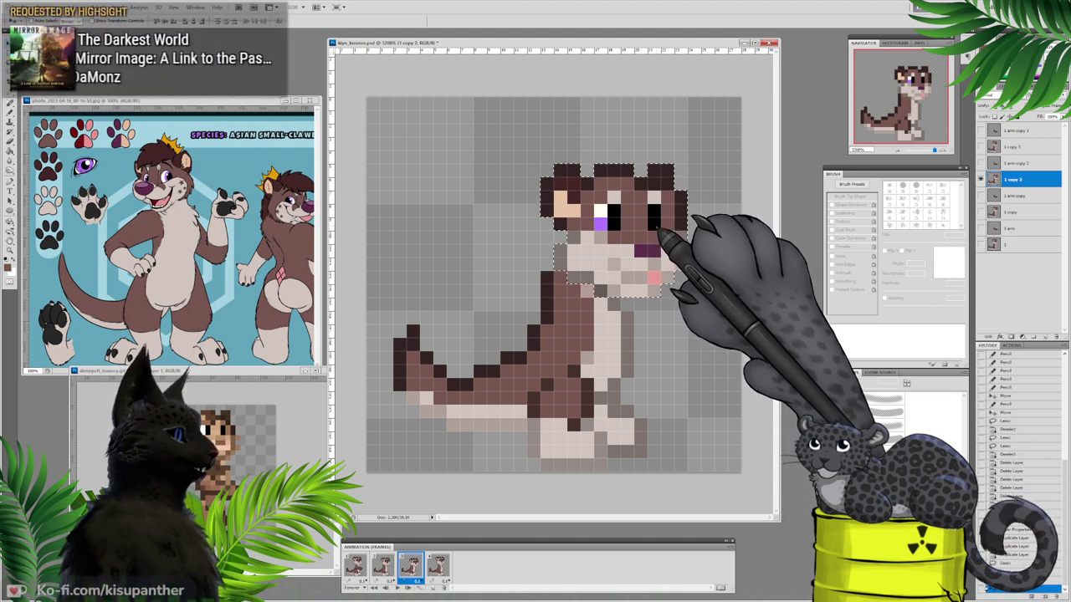
pyautogui.moveTo(661, 227); pyautogui.dragTo(655, 228)
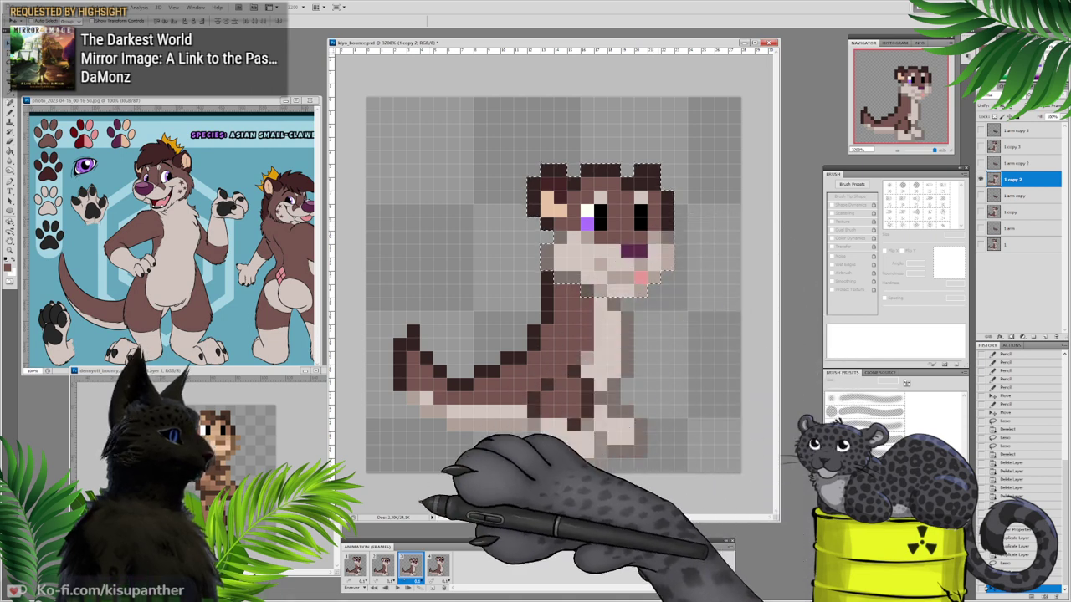
pyautogui.click(357, 567)
pyautogui.click(410, 565)
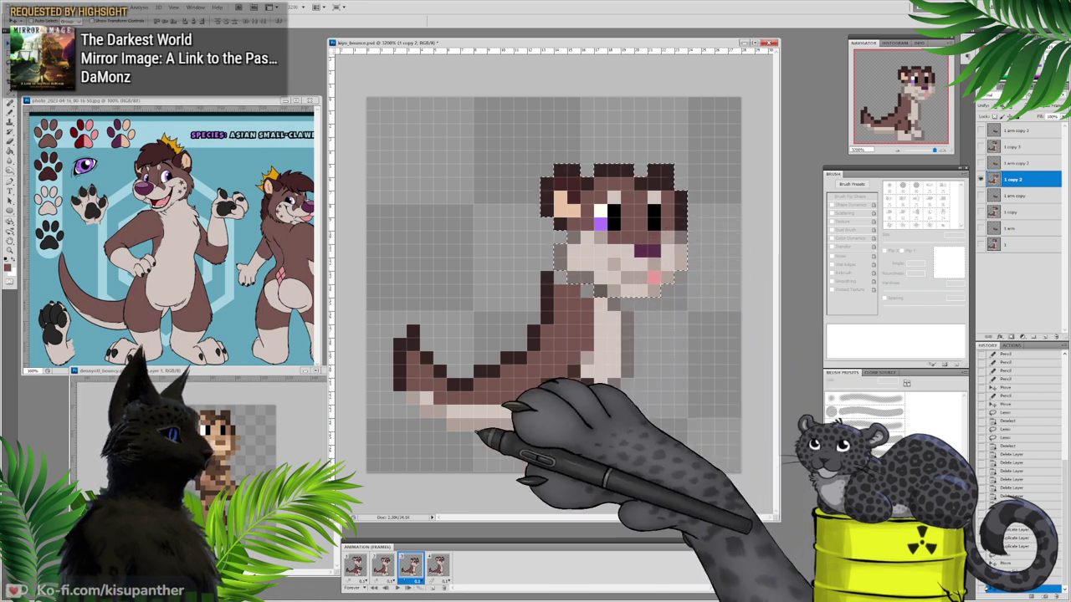
pyautogui.click(382, 565)
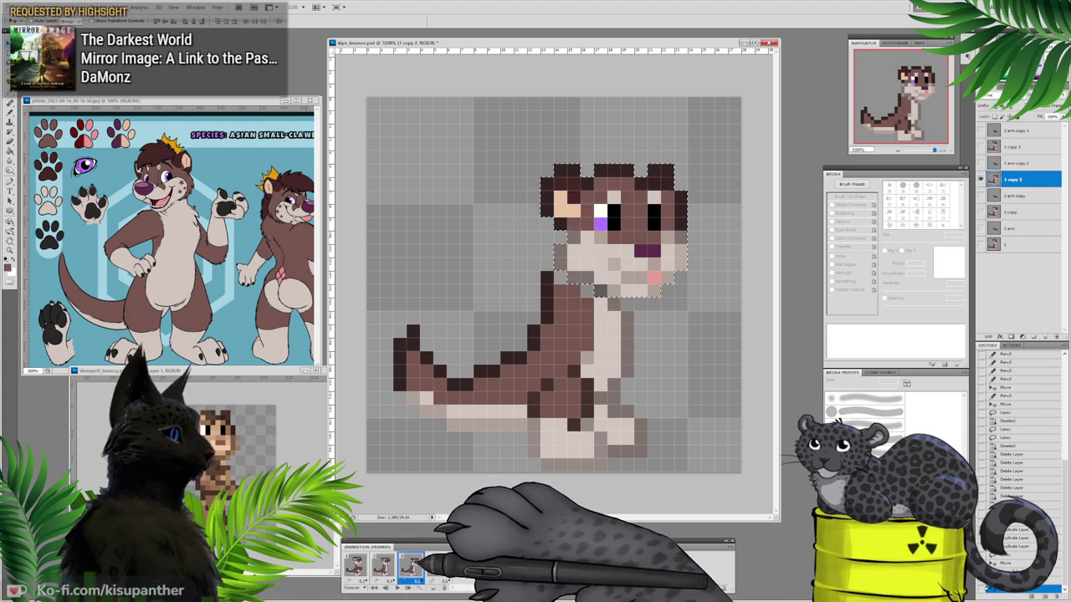
pyautogui.click(410, 565)
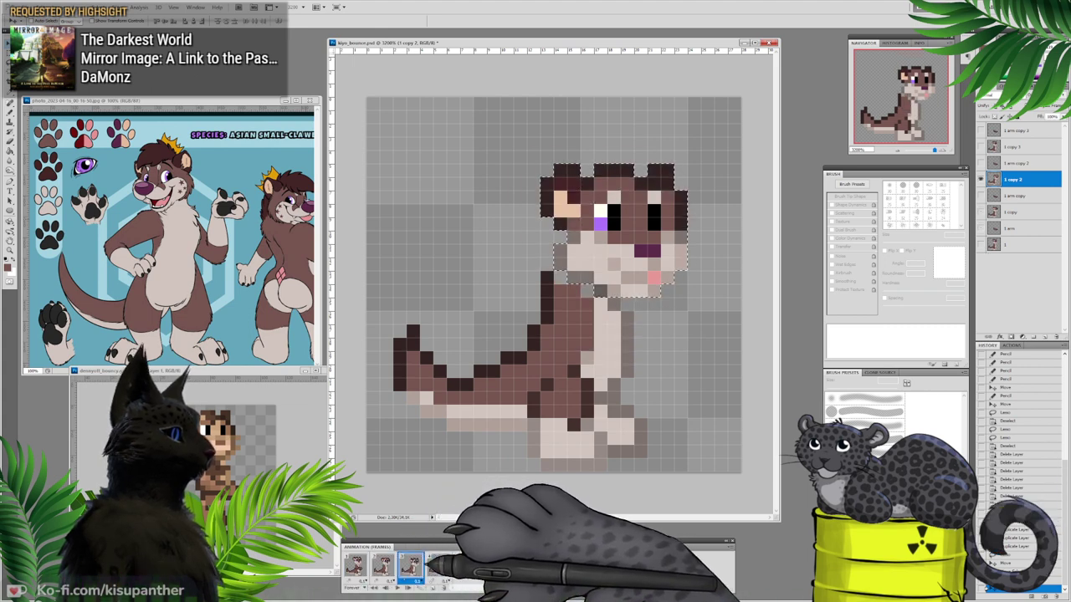
# Step: Select the otter's head on layer 1 copy 3 in frame 4 and move it one pixel right and one pixel down
pyautogui.click(438, 566)
pyautogui.click(1020, 147)
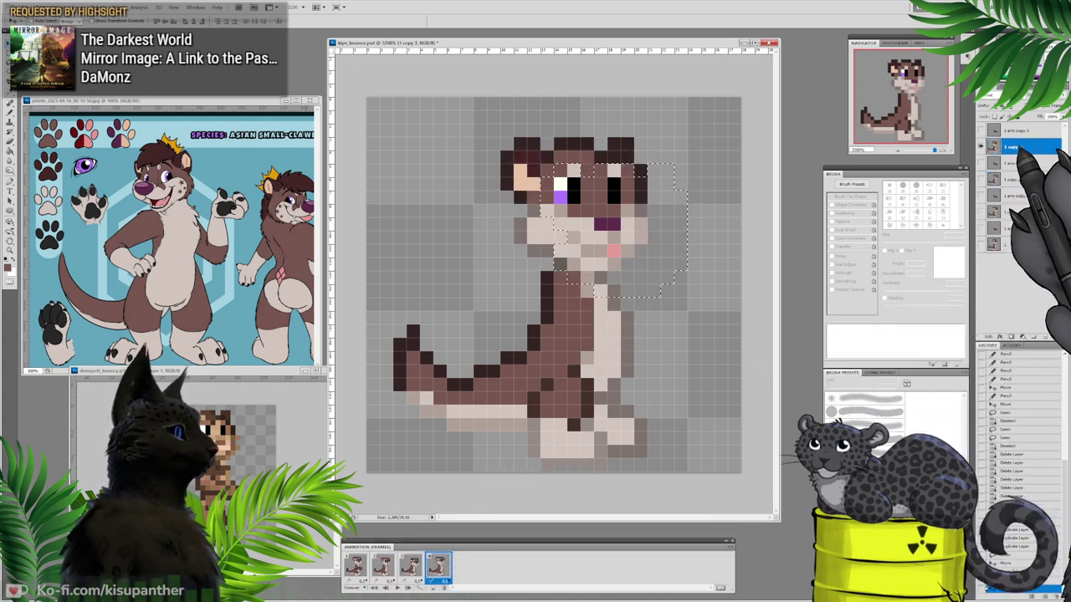
pyautogui.click(11, 63)
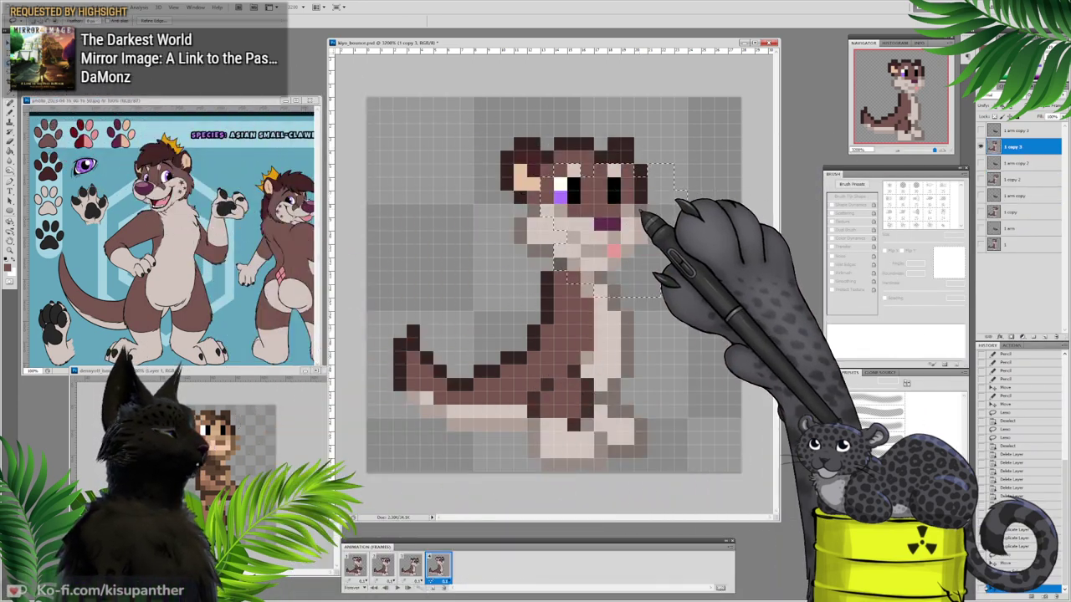
pyautogui.moveTo(656, 209); pyautogui.dragTo(607, 184)
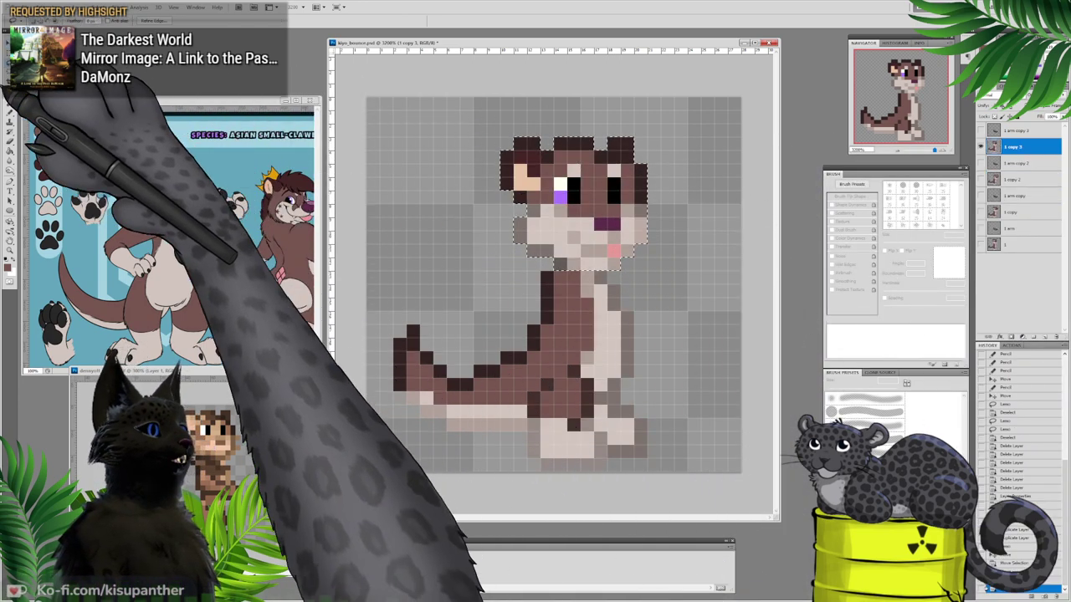
pyautogui.click(10, 42)
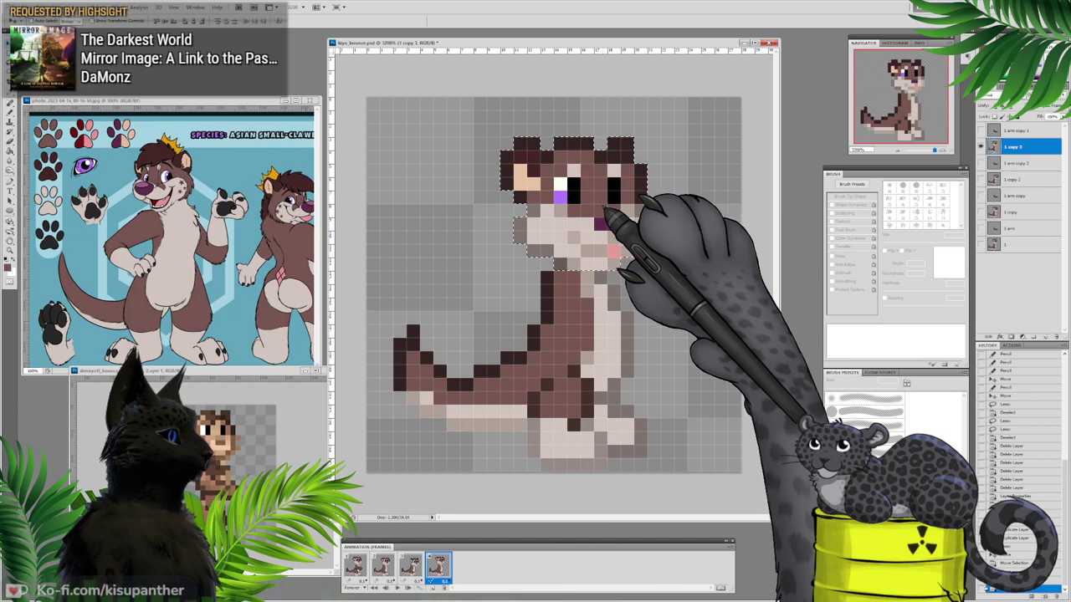
pyautogui.moveTo(602, 206); pyautogui.dragTo(620, 218)
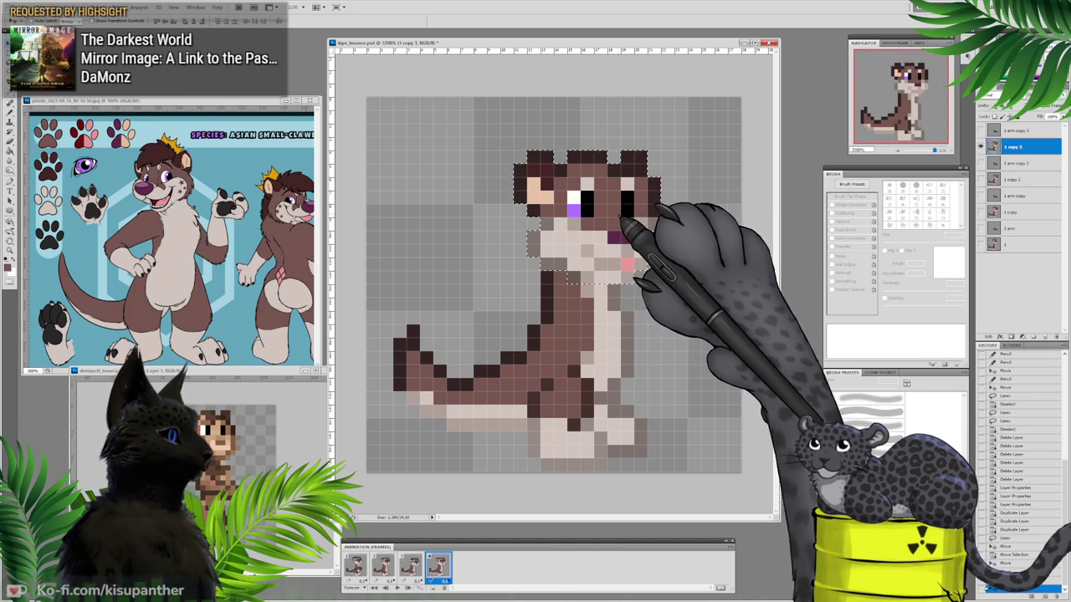
pyautogui.click(10, 62)
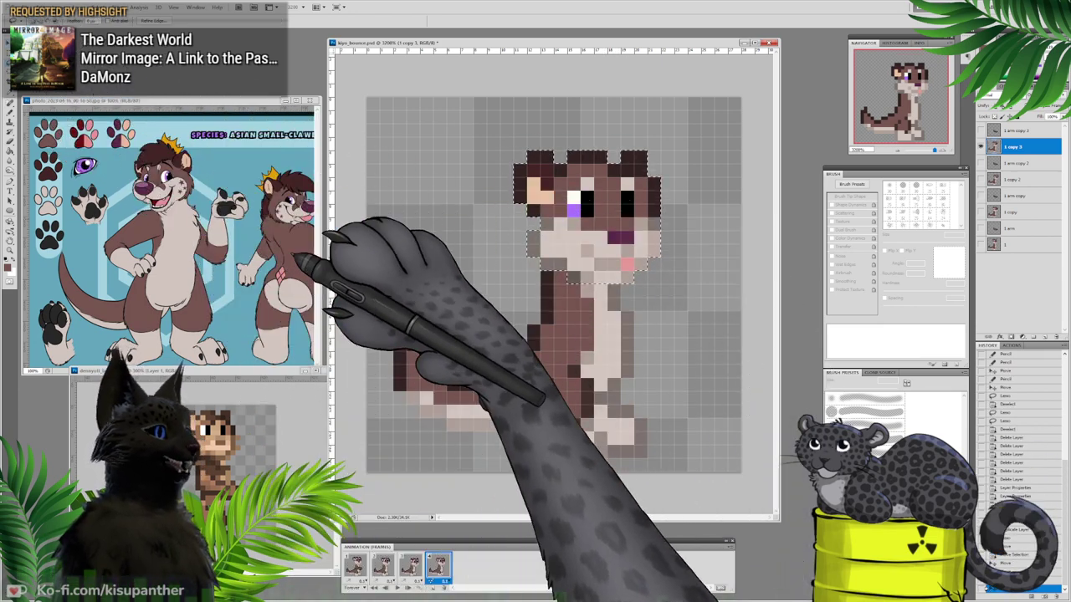
# Step: Clear the head selection, hide the 1 arm layer in frame 1, and preview the head movement
pyautogui.click(355, 567)
pyautogui.hotkey('ctrl', 'd')
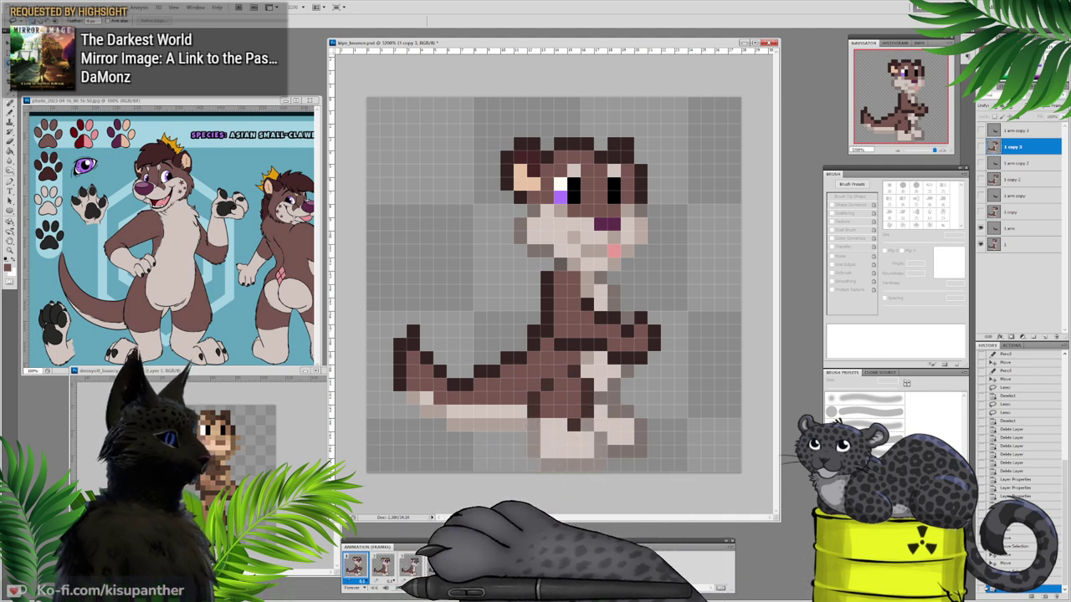
pyautogui.click(399, 588)
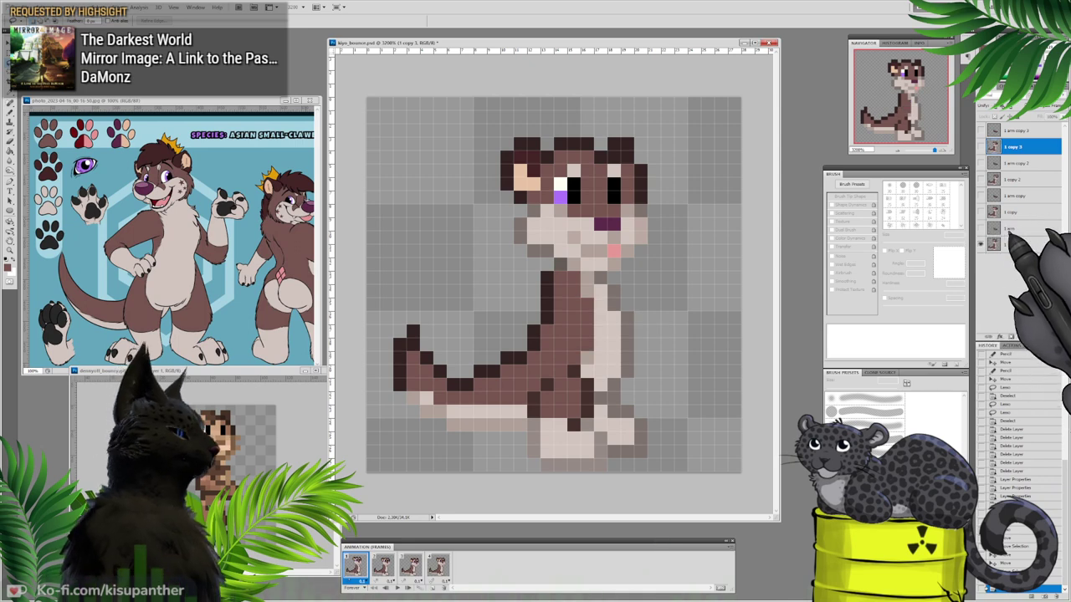
# Step: Try lowering the otter's lassoed tail on layer 1 copy in frame 2 by two pixels
pyautogui.click(1010, 245)
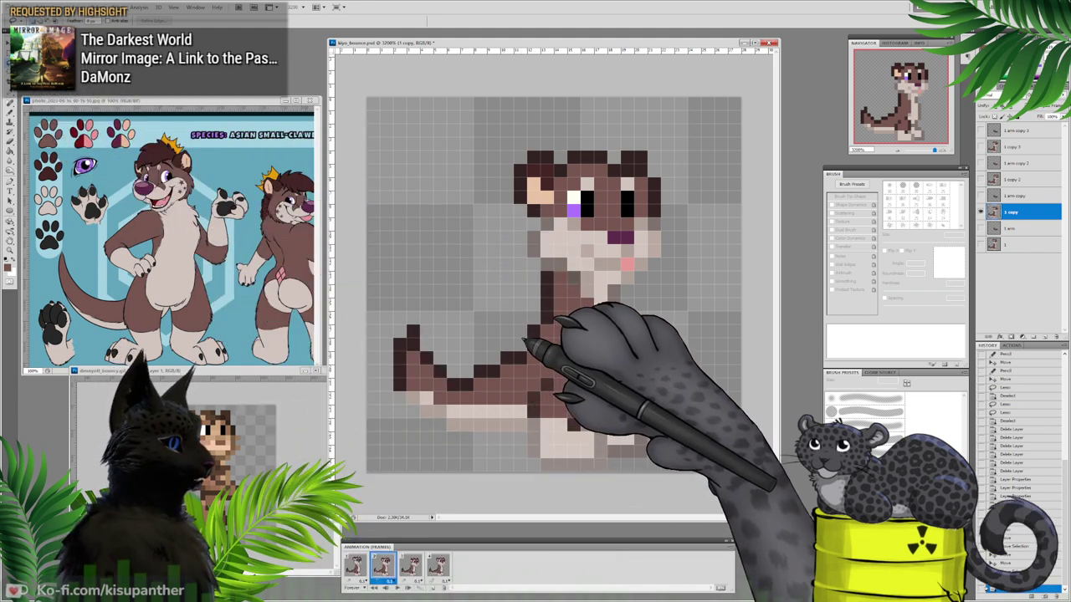
pyautogui.moveTo(528, 419)
pyautogui.mouseDown()
pyautogui.moveTo(450, 444)
pyautogui.moveTo(395, 415)
pyautogui.moveTo(378, 325)
pyautogui.moveTo(435, 275)
pyautogui.moveTo(462, 283)
pyautogui.mouseUp()
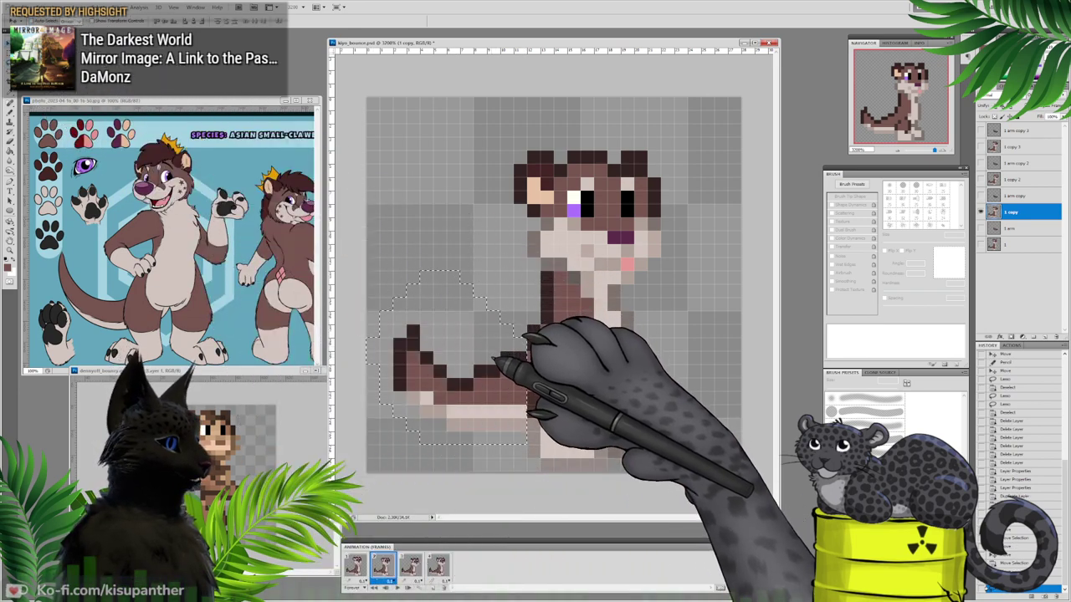
pyautogui.moveTo(493, 360)
pyautogui.mouseDown()
pyautogui.moveTo(503, 379)
pyautogui.moveTo(494, 389)
pyautogui.mouseUp()
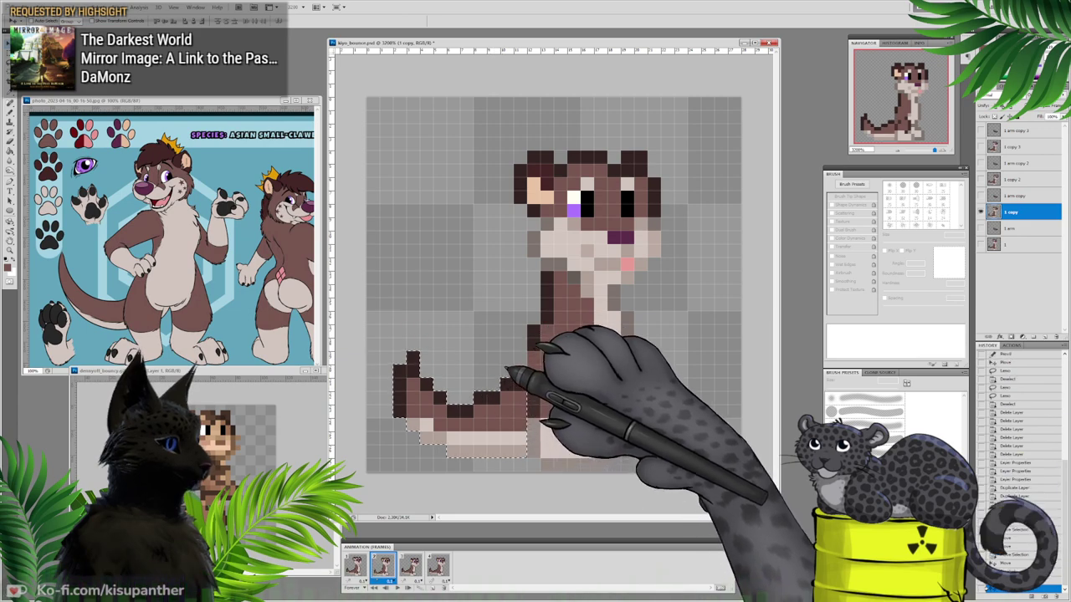
pyautogui.click(10, 63)
pyautogui.click(403, 186)
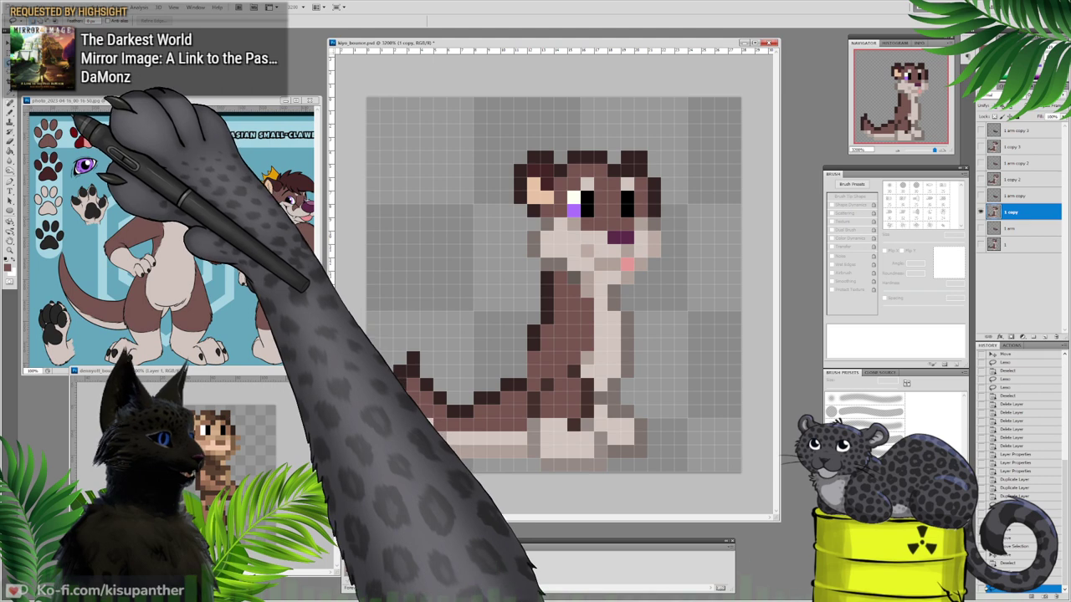
pyautogui.press('v')
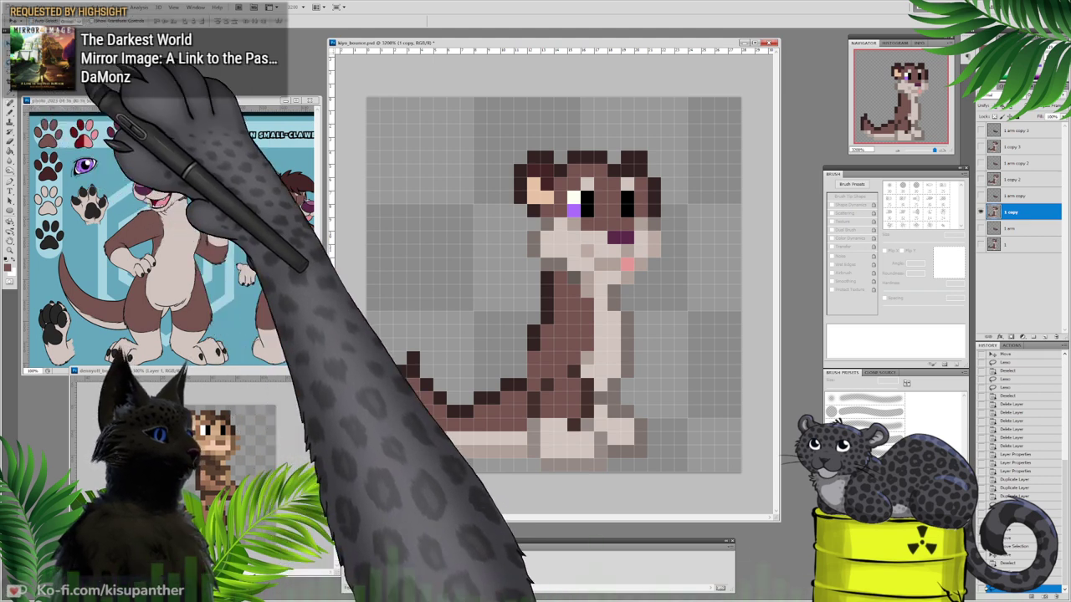
pyautogui.moveTo(459, 361); pyautogui.dragTo(456, 351)
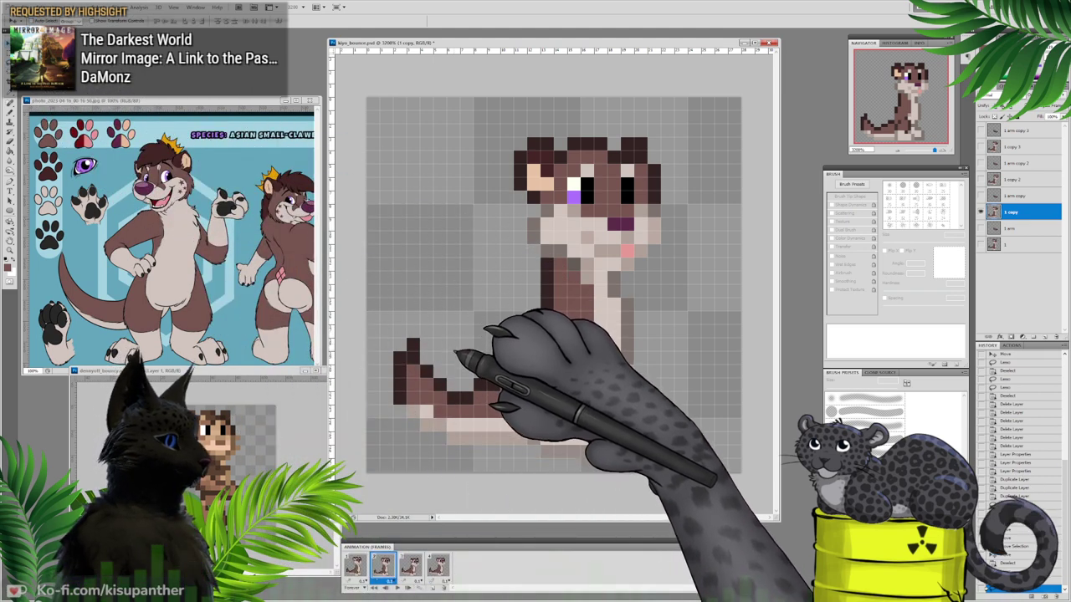
pyautogui.hotkey('ctrl', 'z')
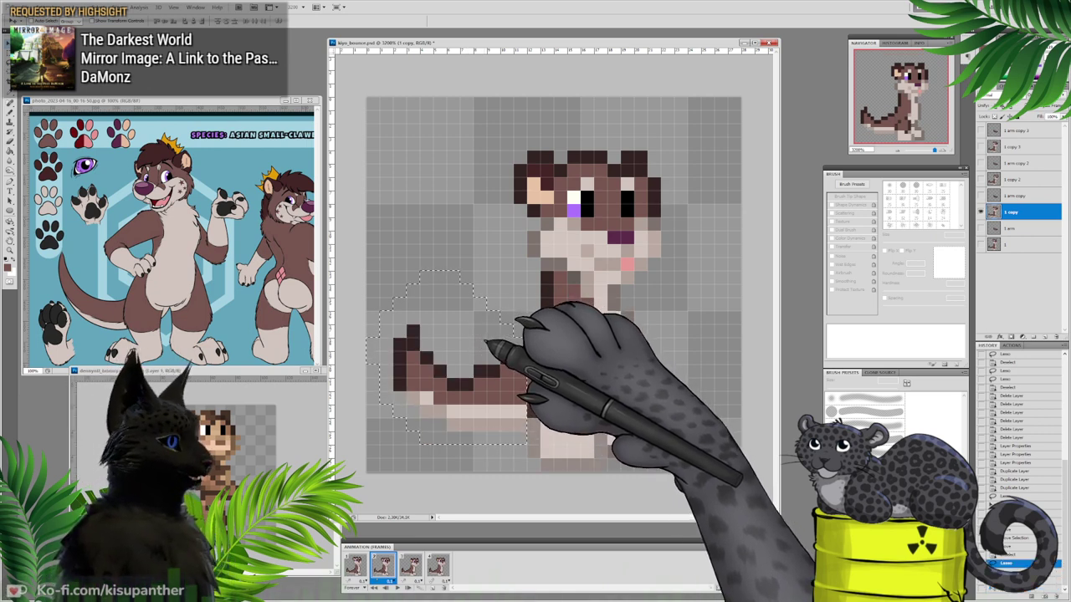
# Step: Lower the otter's tail on layer 1 copy 2 in frame 3 section by section, dropping the tip four pixels
pyautogui.click(410, 566)
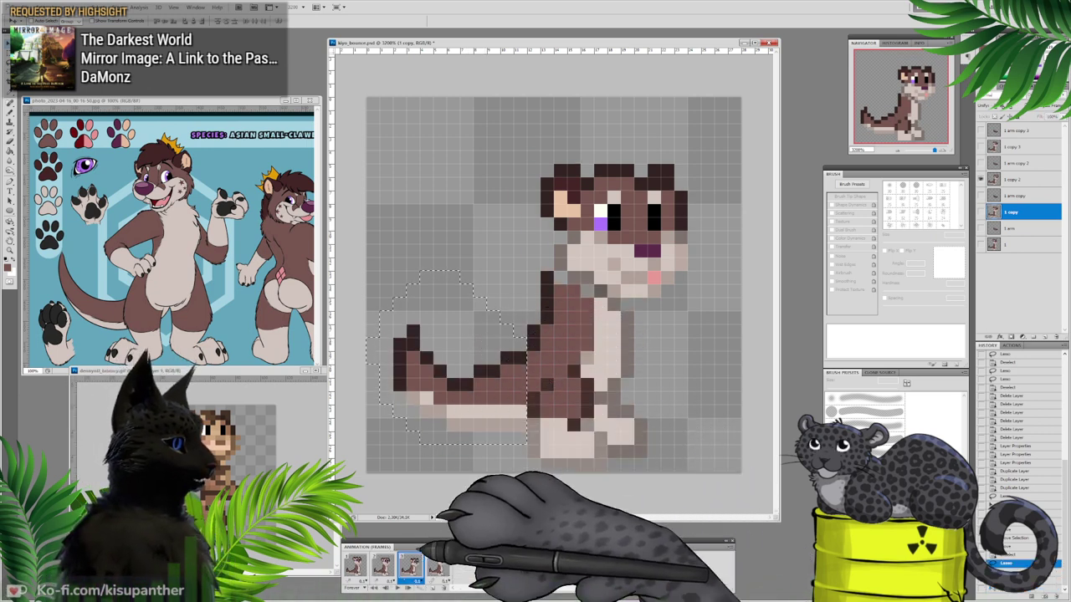
pyautogui.click(1011, 180)
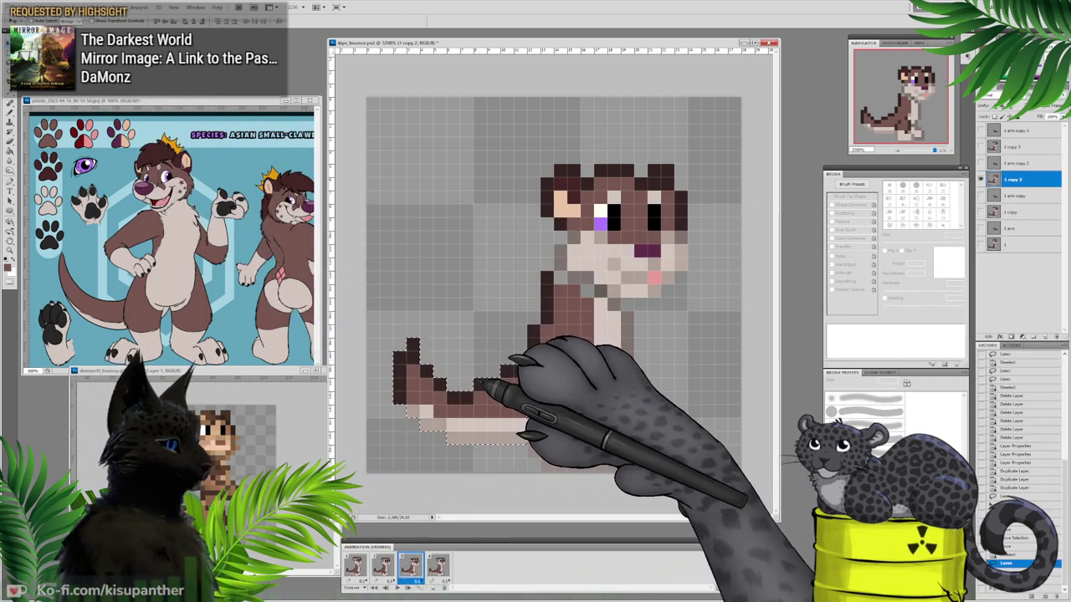
pyautogui.click(9, 63)
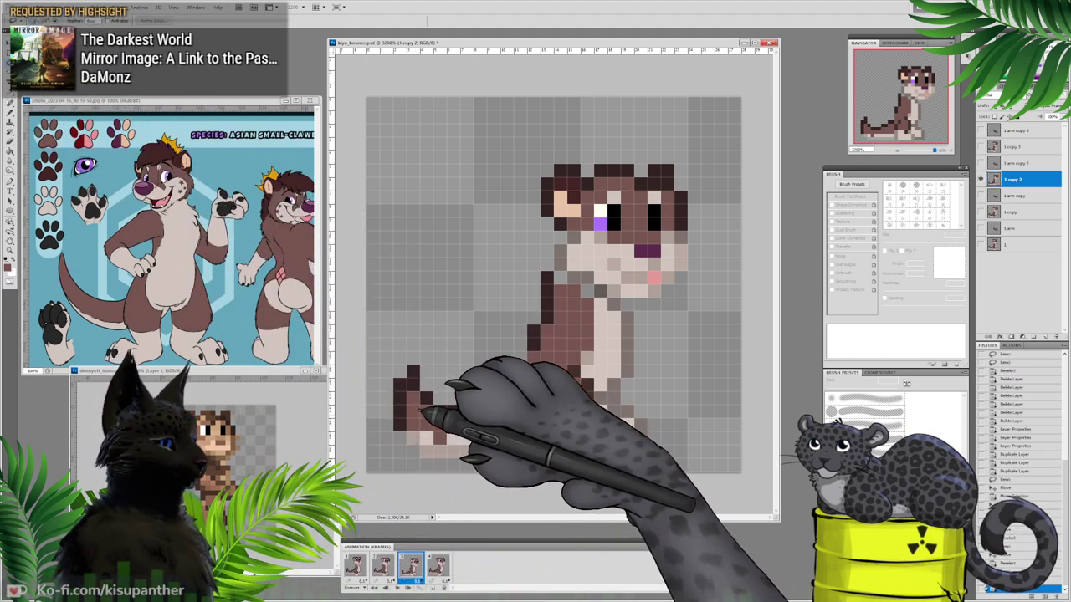
pyautogui.hotkey('ctrl', 'z')
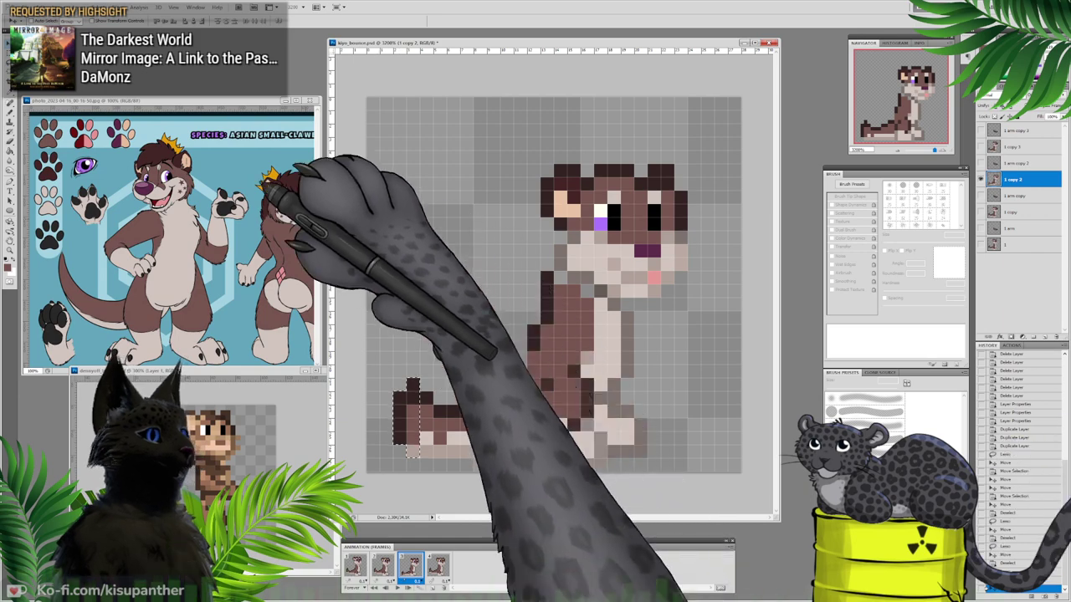
pyautogui.click(9, 64)
pyautogui.click(443, 355)
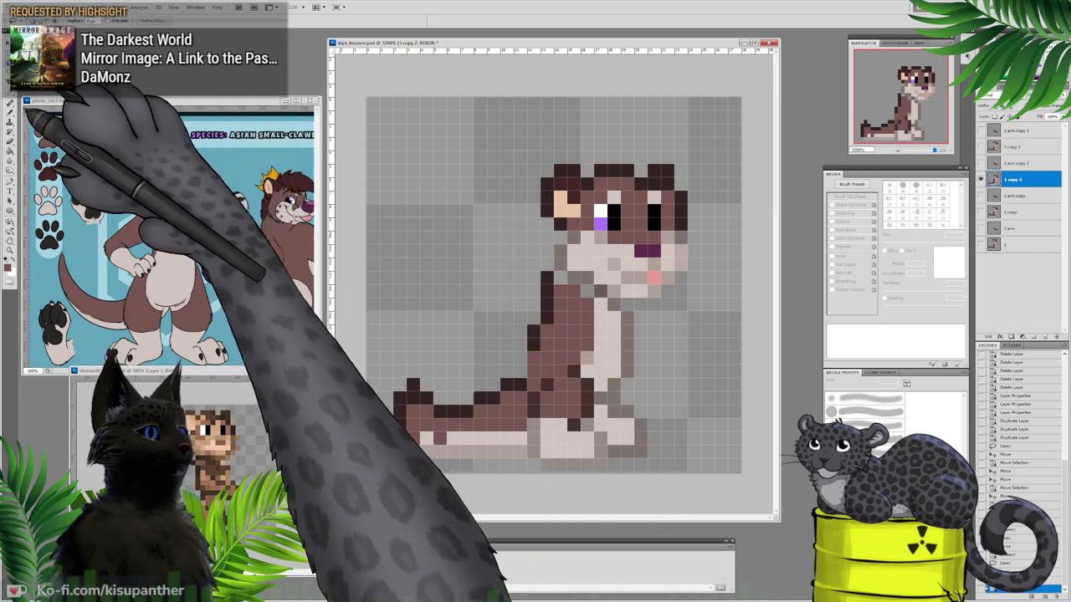
# Step: Redraw frame 3's tail with the Pencil as a straight slope, with a dark brown upper outline and brown fill up to the back
pyautogui.click(10, 112)
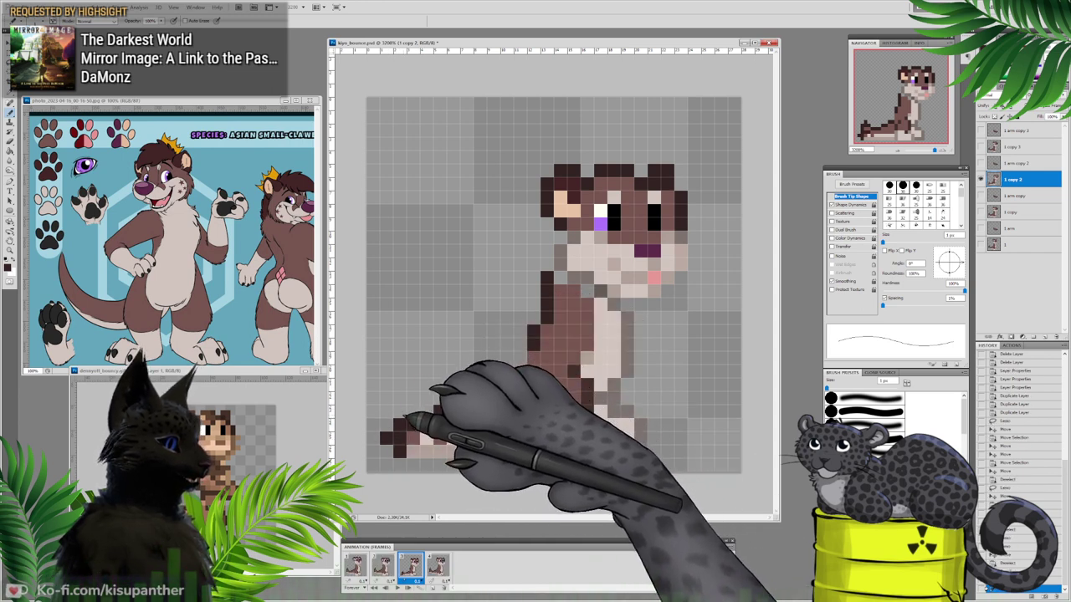
pyautogui.click(453, 414)
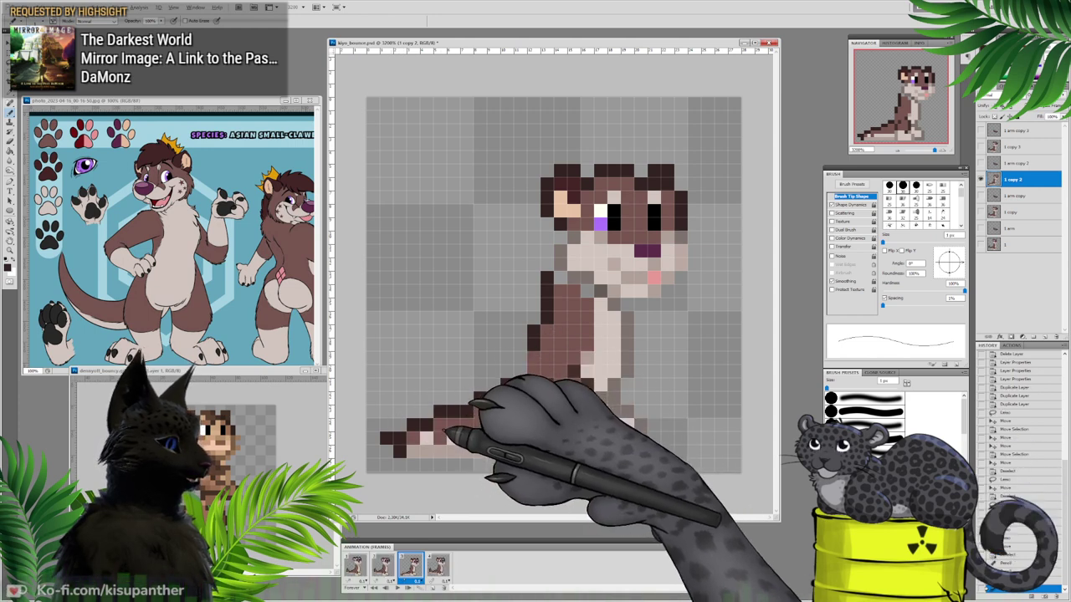
pyautogui.click(437, 435)
pyautogui.keyDown('alt'); pyautogui.click(524, 383); pyautogui.keyUp('alt')
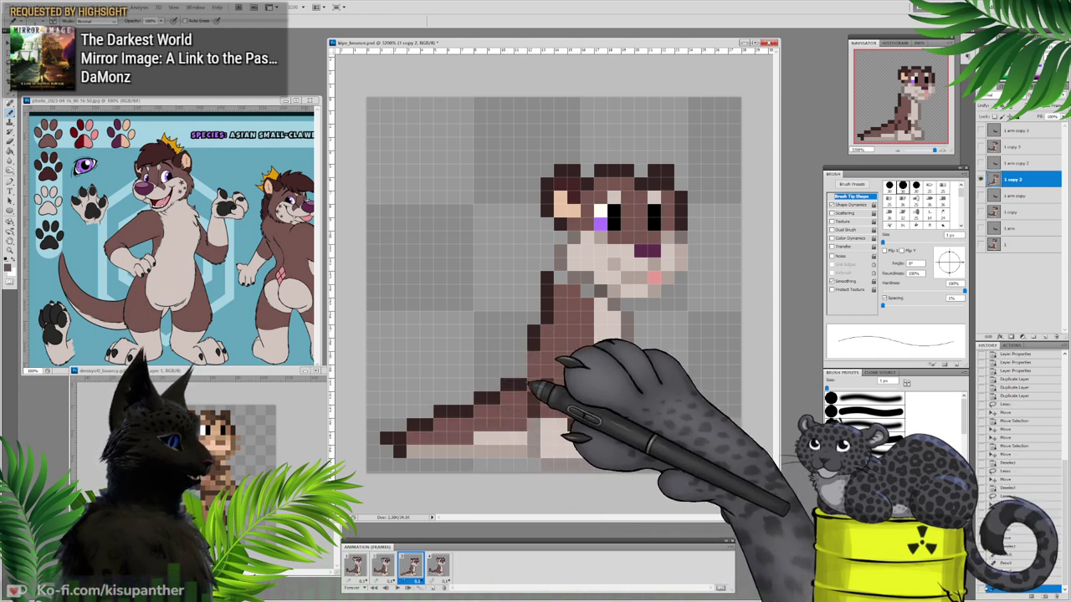
pyautogui.click(524, 374)
pyautogui.click(536, 360)
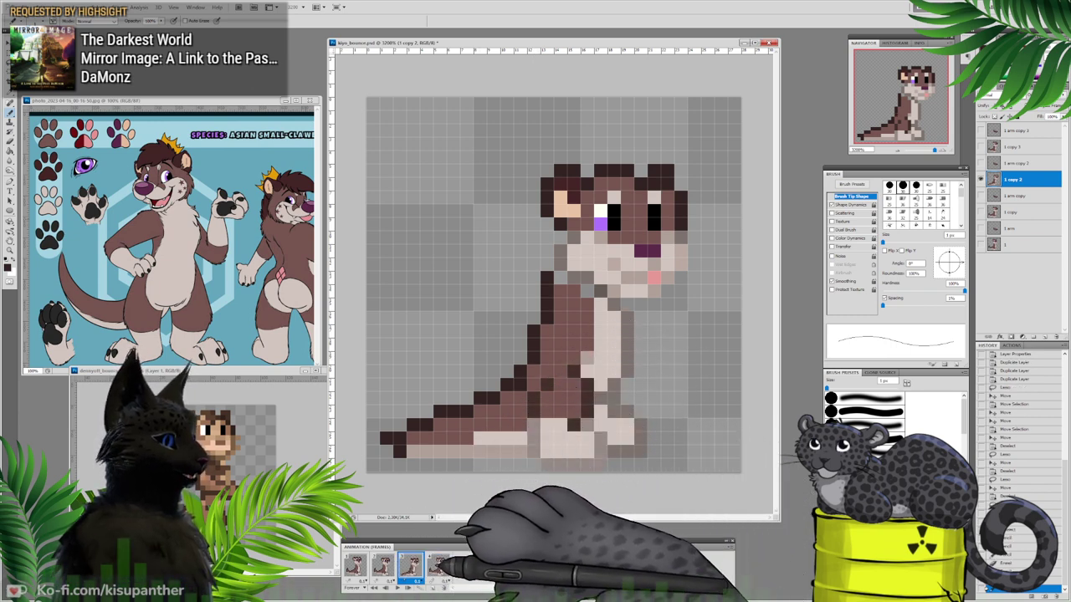
# Step: Reshape the tail on layer 1 copy 3 in frame 4 into a straight downward slope with a dark stepped outline and pale underside
pyautogui.click(438, 566)
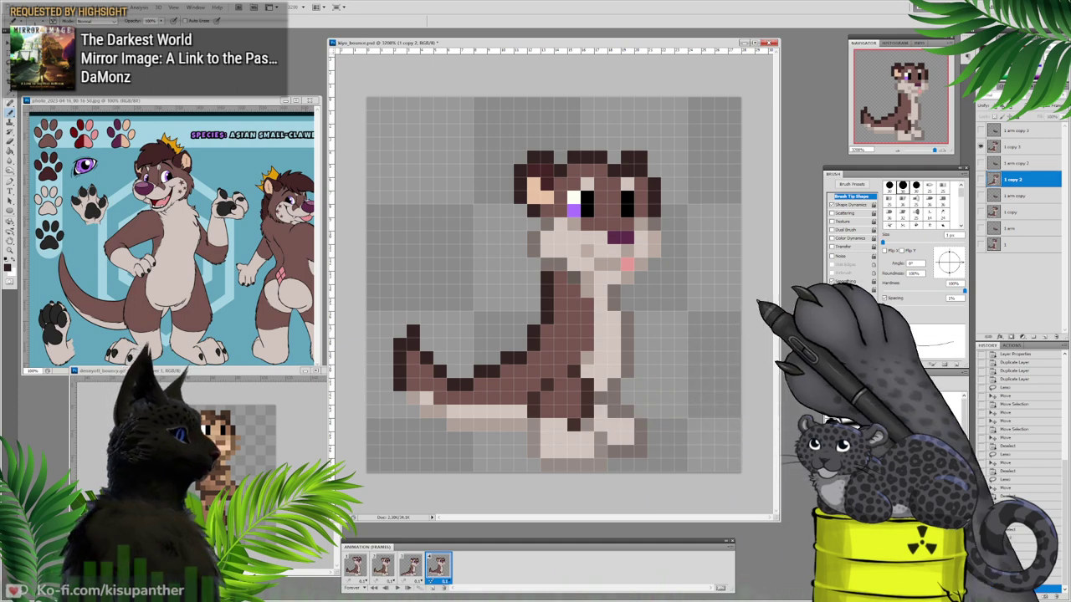
pyautogui.click(1013, 147)
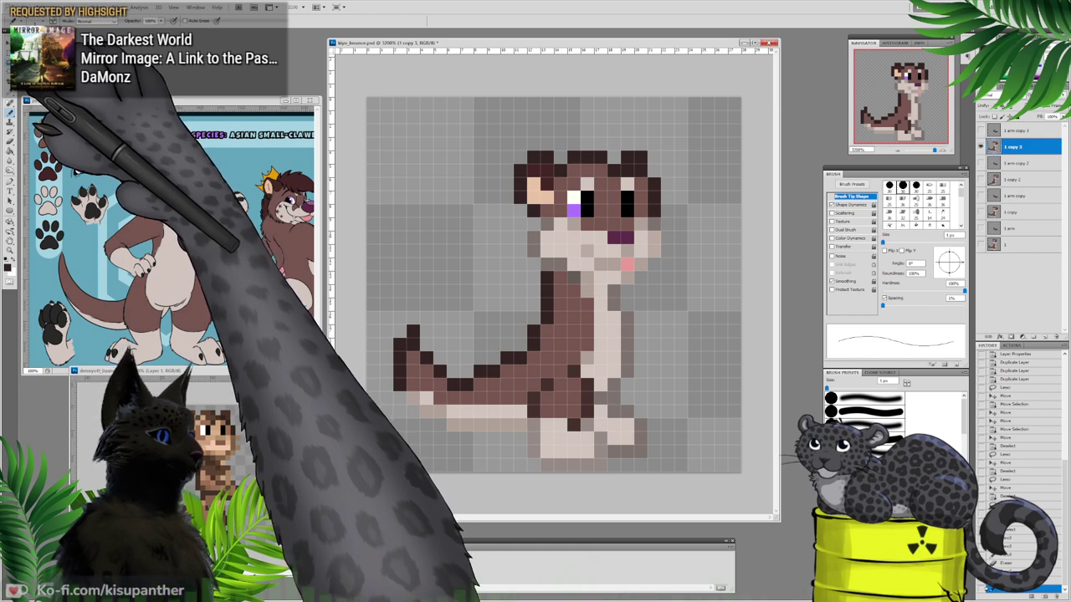
pyautogui.click(10, 63)
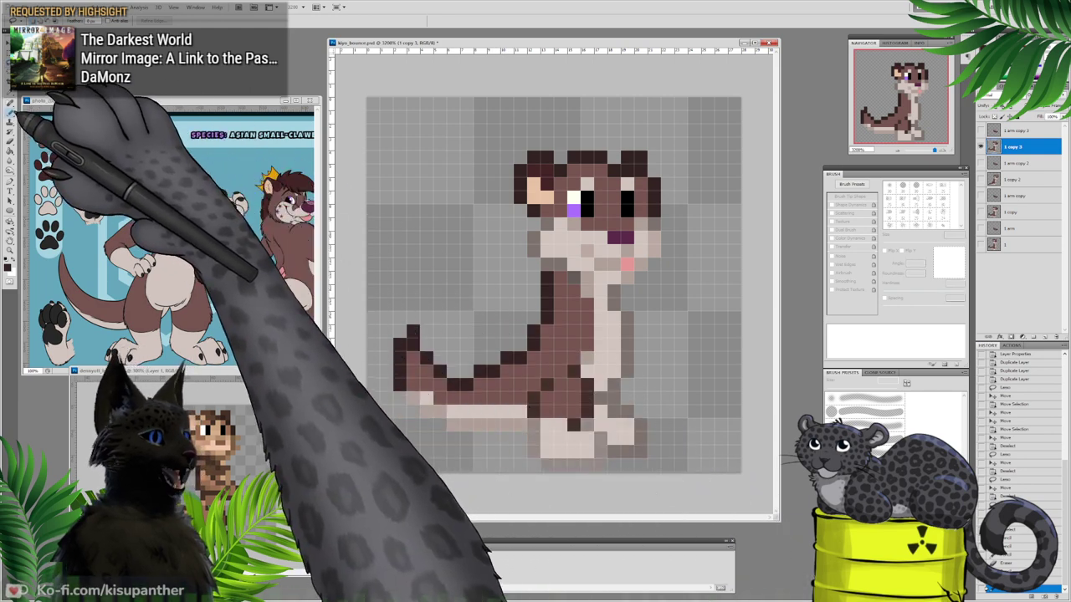
pyautogui.click(10, 113)
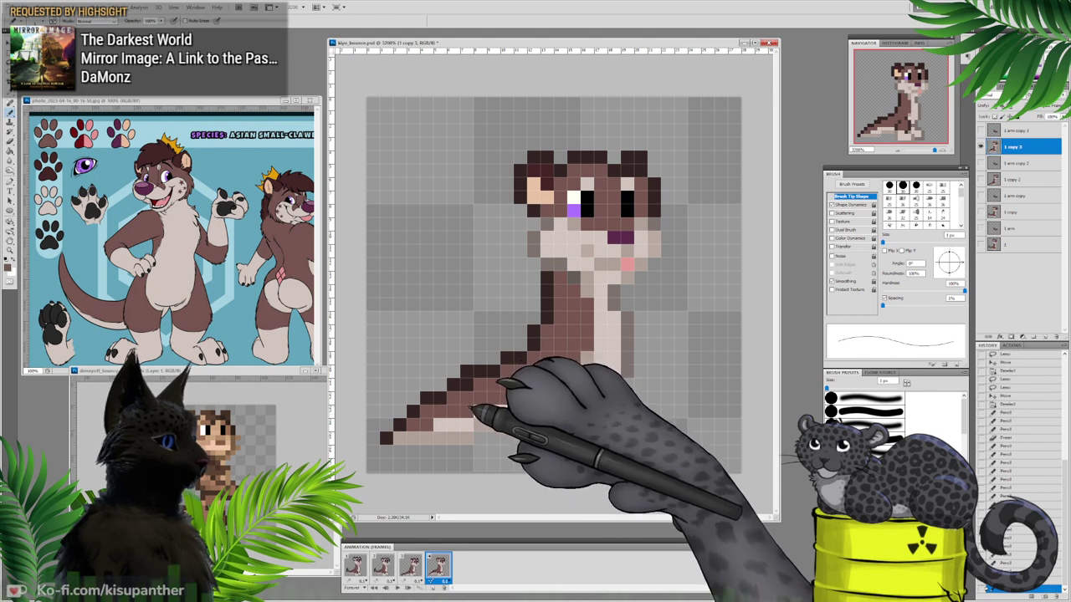
# Step: Compare the tails in frames 3 and 4, then recolor the dark pixel under frame 3's tail tip with the underside shade on 1 copy 2
pyautogui.click(410, 568)
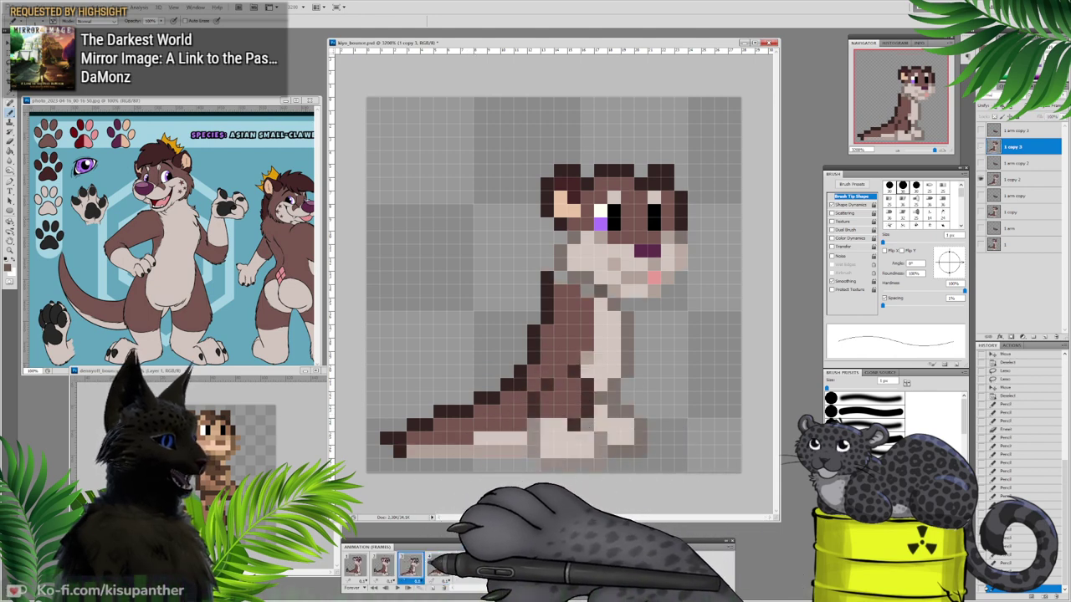
pyautogui.click(438, 568)
pyautogui.click(411, 566)
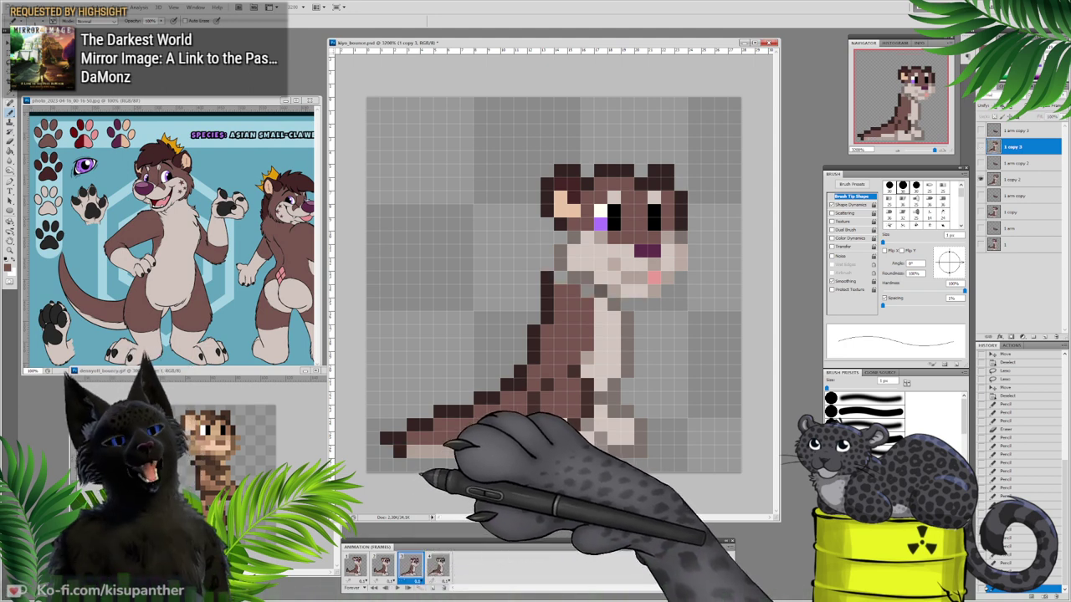
pyautogui.keyDown('alt'); pyautogui.click(413, 448); pyautogui.keyUp('alt')
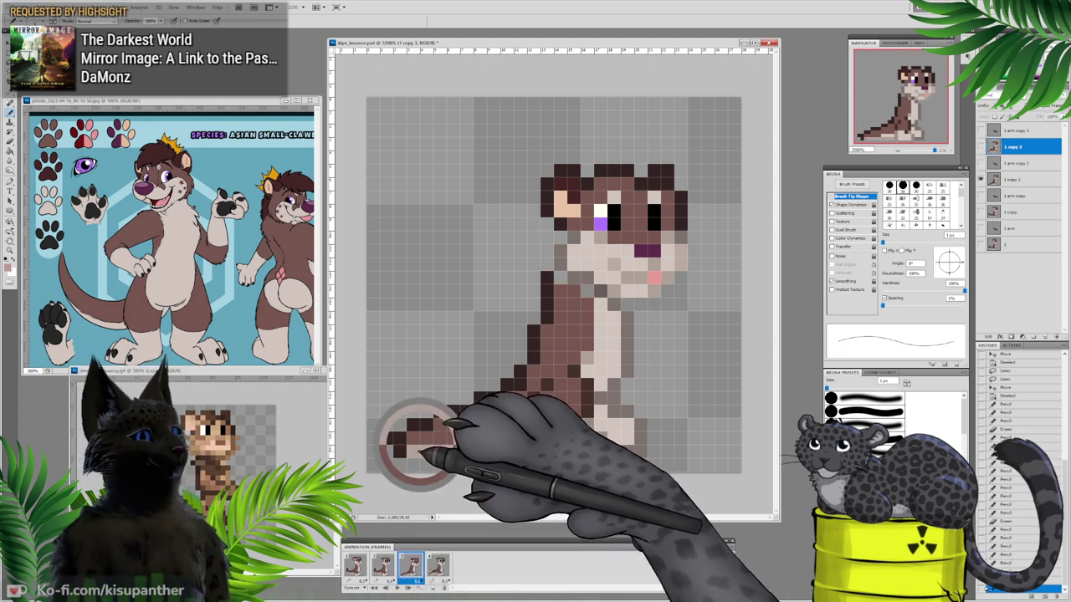
pyautogui.click(1013, 180)
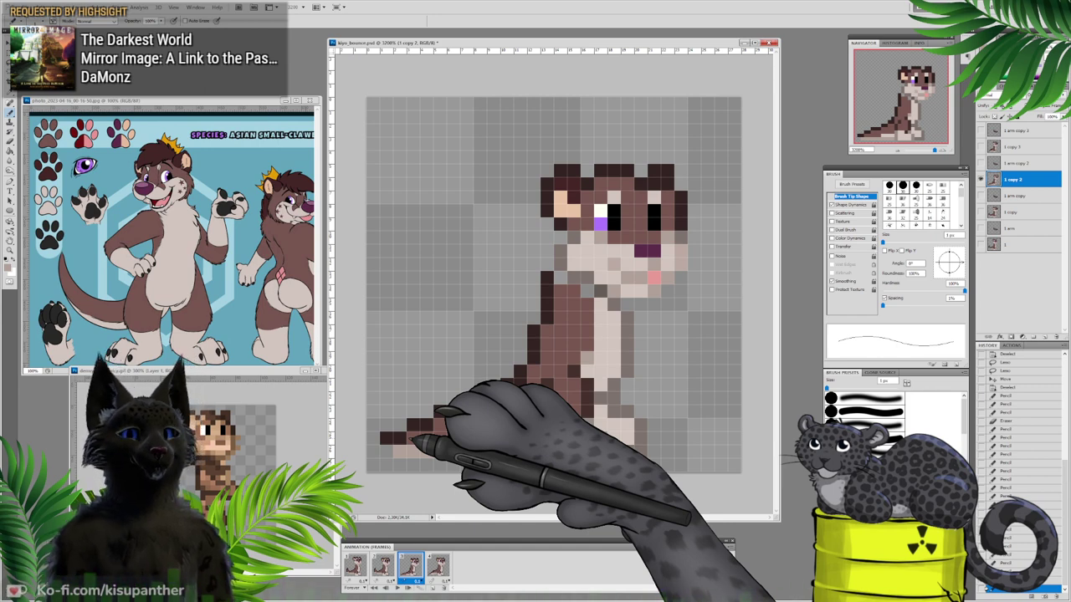
# Step: Compare the tail positions by switching between frames 3 and 4, then view frame 1
pyautogui.click(439, 565)
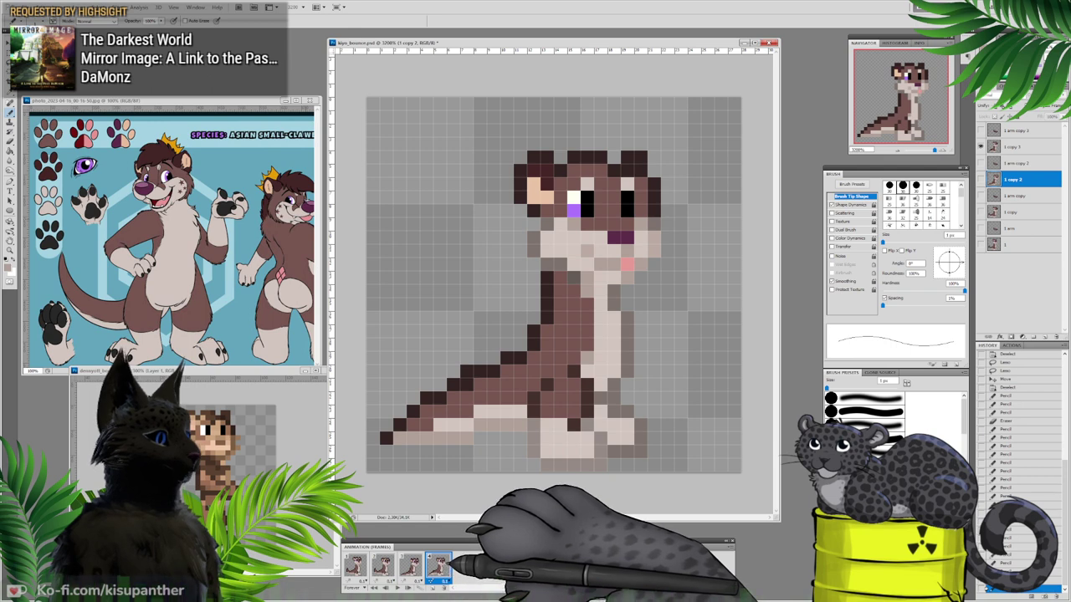
pyautogui.click(411, 565)
pyautogui.click(439, 566)
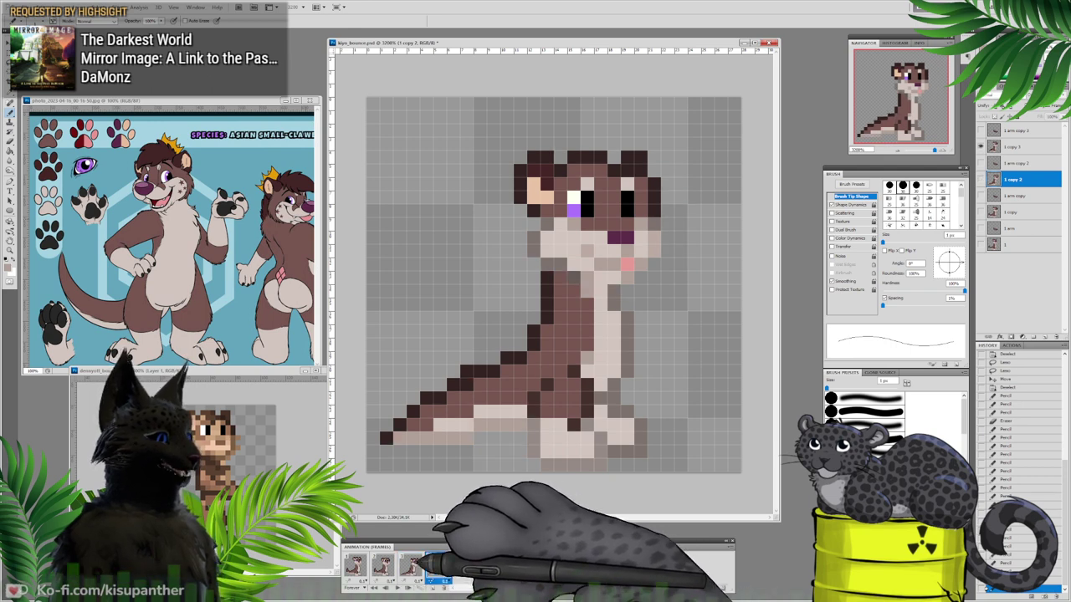
pyautogui.click(356, 566)
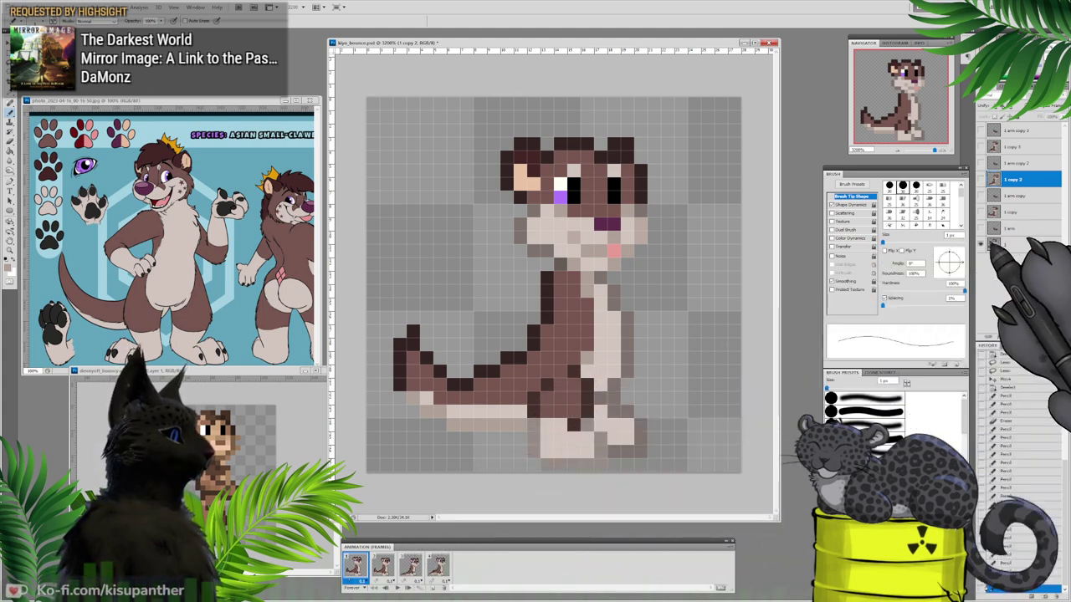
# Step: On layer 1 in frame 1, redraw the tail's upper outline in dark brown as a low stepped slope reaching one pixel further out
pyautogui.click(1004, 243)
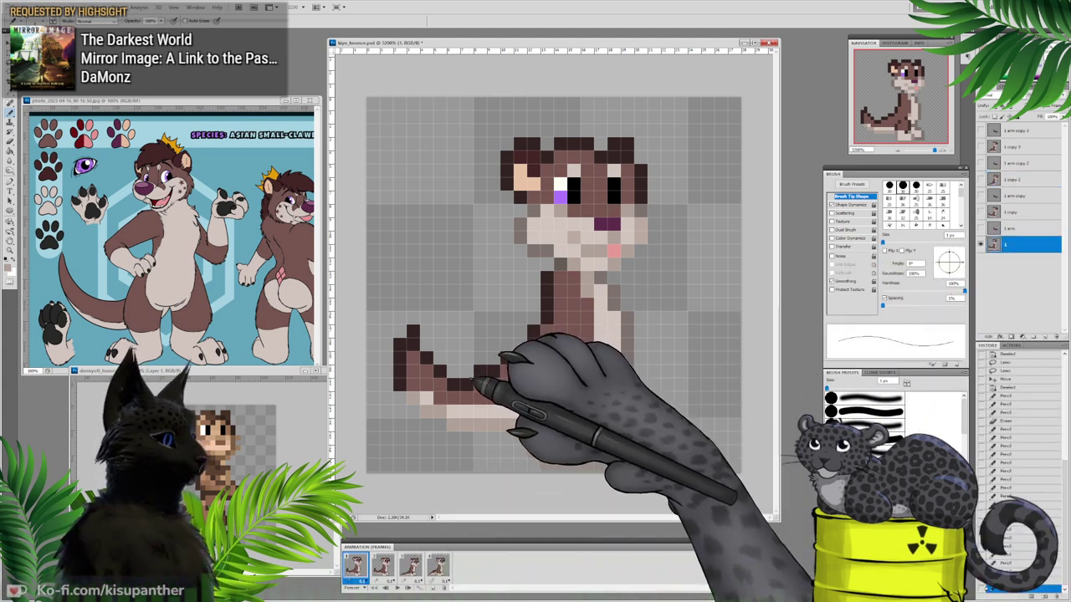
pyautogui.keyDown('alt'); pyautogui.click(424, 360); pyautogui.keyUp('alt')
pyautogui.moveTo(453, 372); pyautogui.dragTo(493, 360)
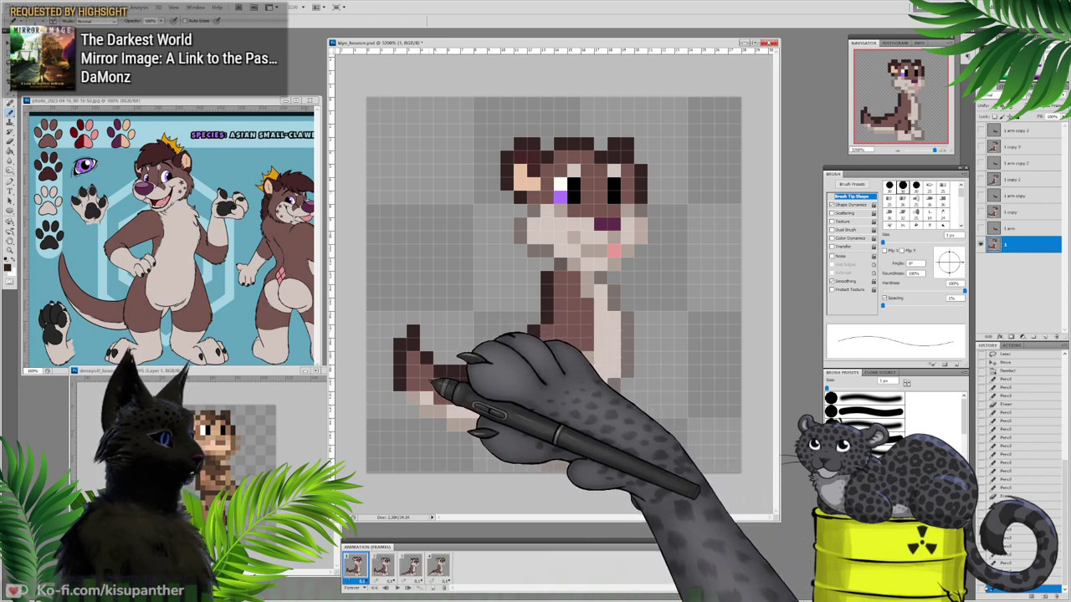
pyautogui.moveTo(429, 384); pyautogui.dragTo(413, 385)
pyautogui.click(387, 398)
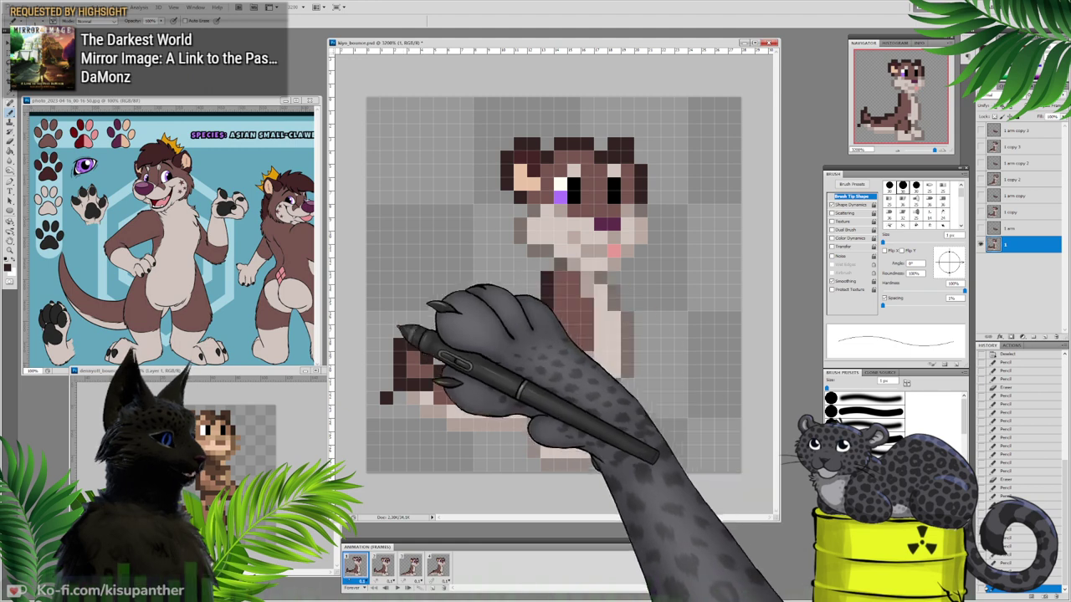
pyautogui.moveTo(400, 344)
pyautogui.mouseDown()
pyautogui.moveTo(409, 370)
pyautogui.moveTo(420, 367)
pyautogui.moveTo(398, 348)
pyautogui.mouseUp()
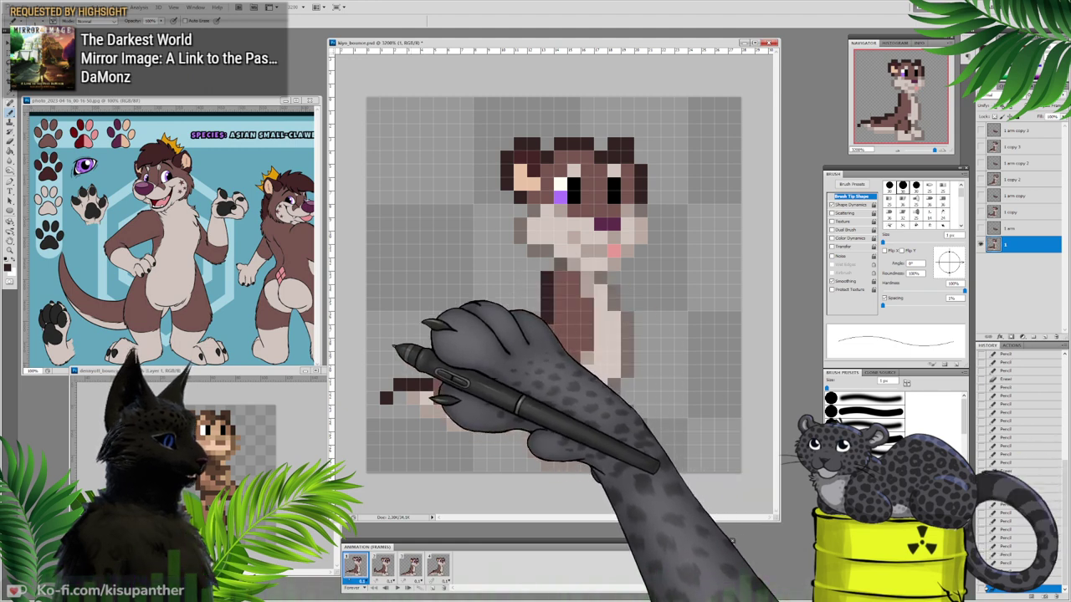
# Step: Fill frame 1's lowered tail with brown out to the tip and paint a pale underside beneath it
pyautogui.click(411, 410)
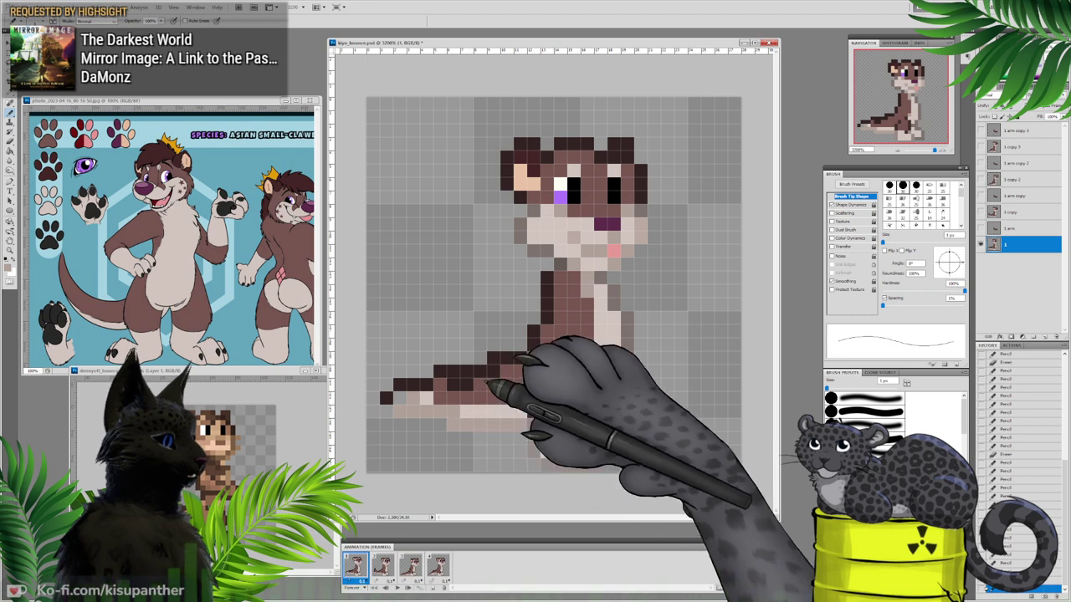
pyautogui.rightClick(418, 427)
pyautogui.click(439, 412)
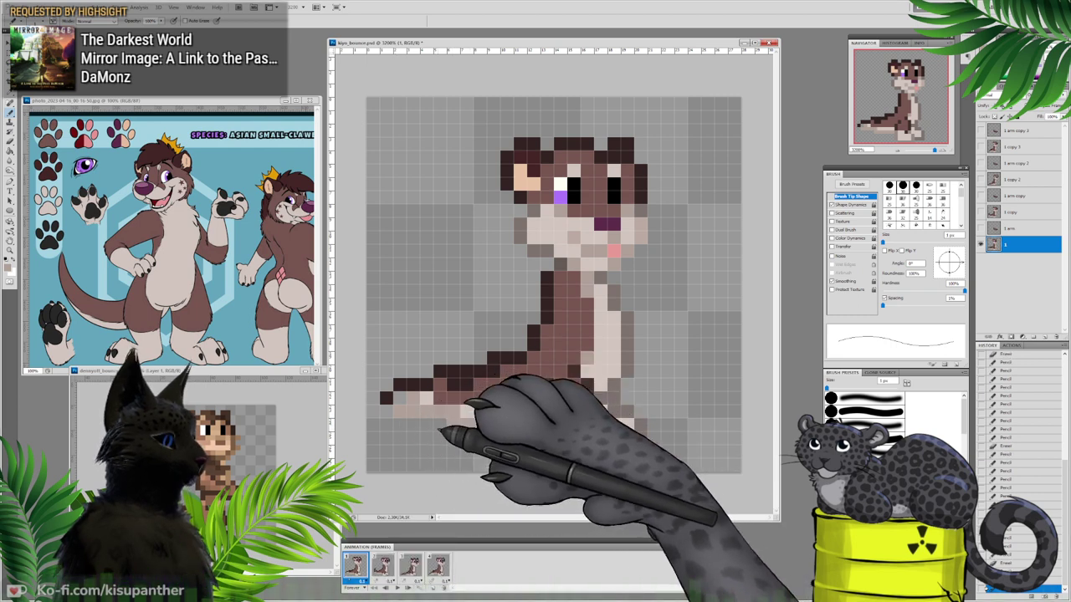
pyautogui.click(402, 410)
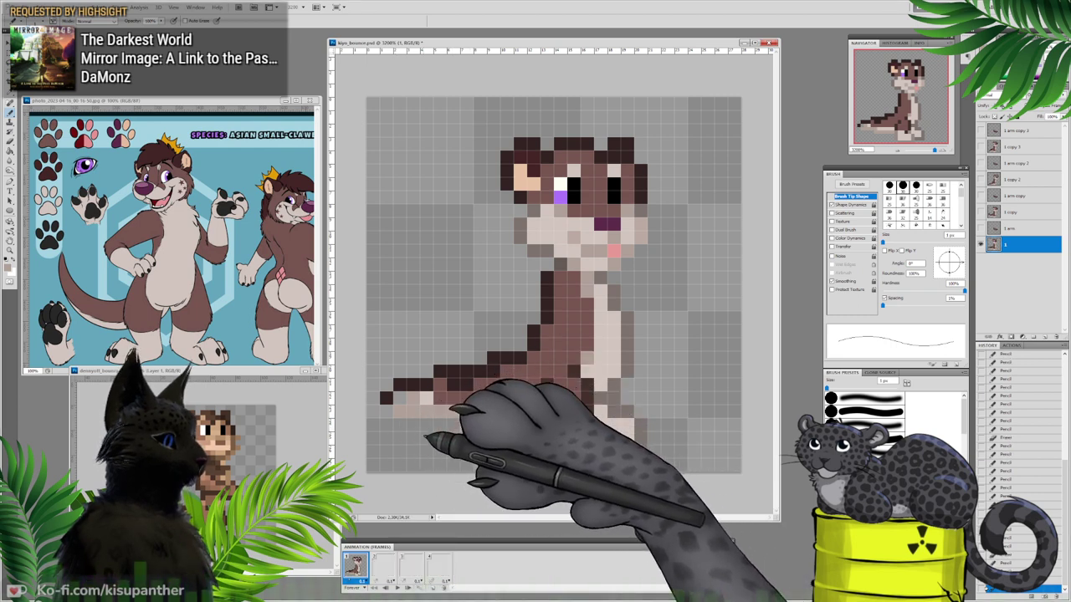
pyautogui.keyDown('alt'); pyautogui.click(448, 386); pyautogui.keyUp('alt')
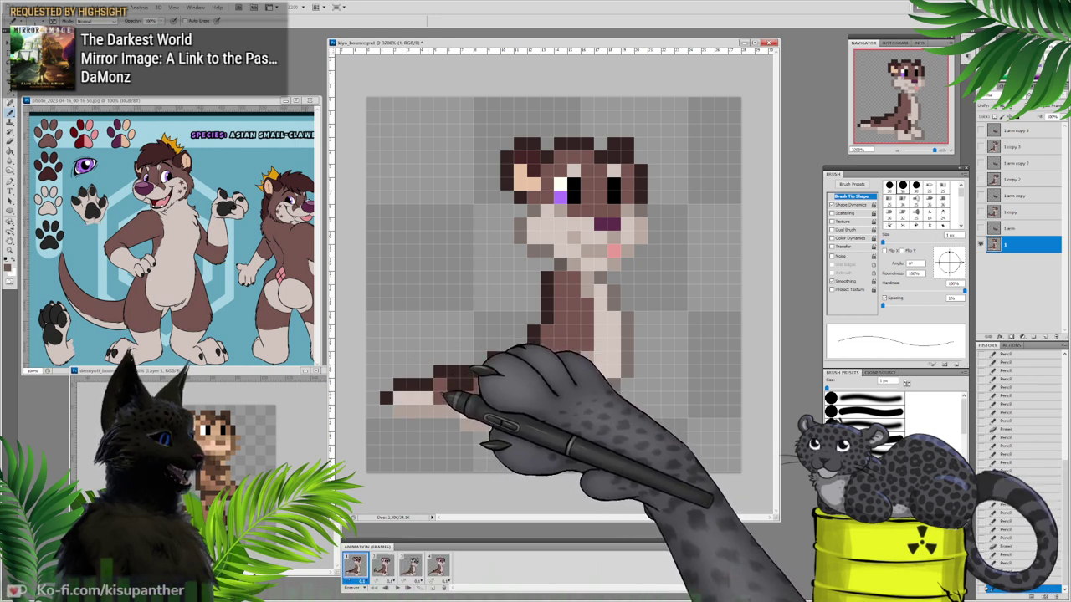
pyautogui.moveTo(413, 398)
pyautogui.mouseDown()
pyautogui.moveTo(400, 398)
pyautogui.moveTo(450, 397)
pyautogui.mouseUp()
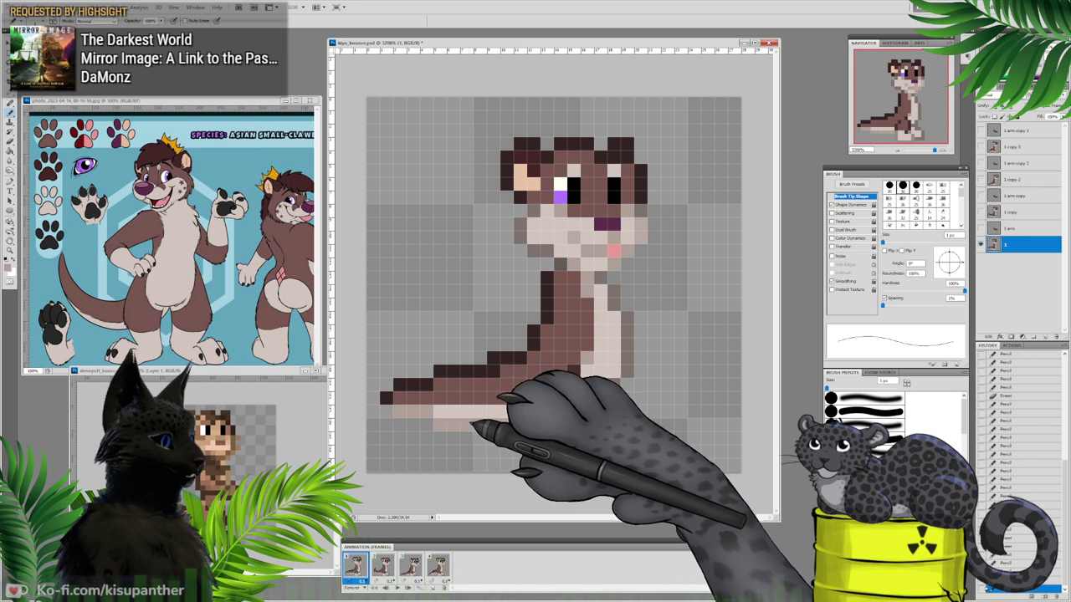
# Step: Step back and forth through all four frames to compare the otter's tail and body positions
pyautogui.click(382, 567)
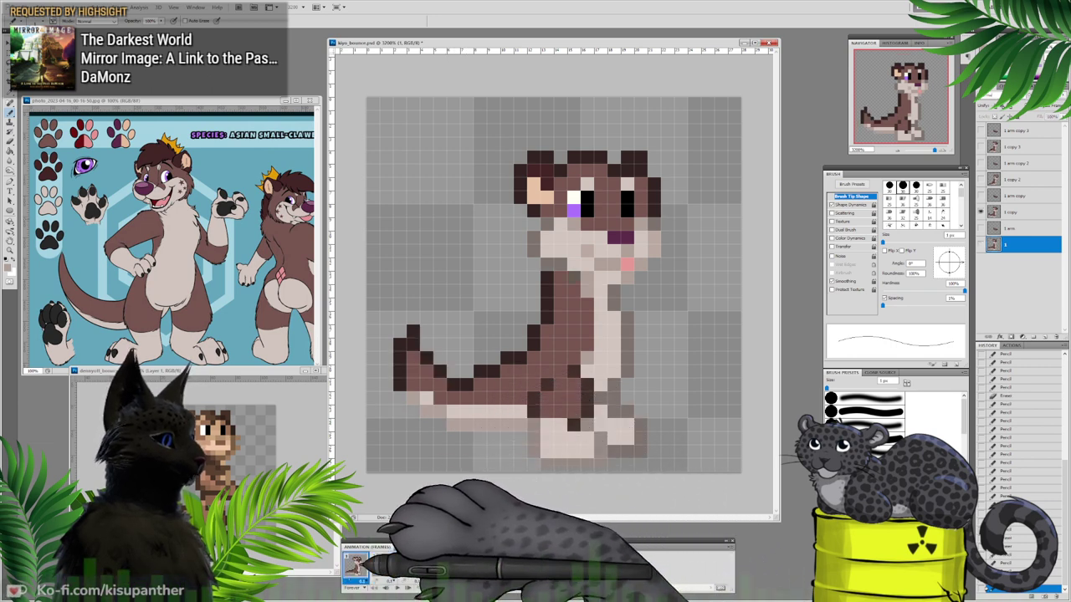
pyautogui.click(384, 566)
pyautogui.click(411, 566)
pyautogui.click(440, 567)
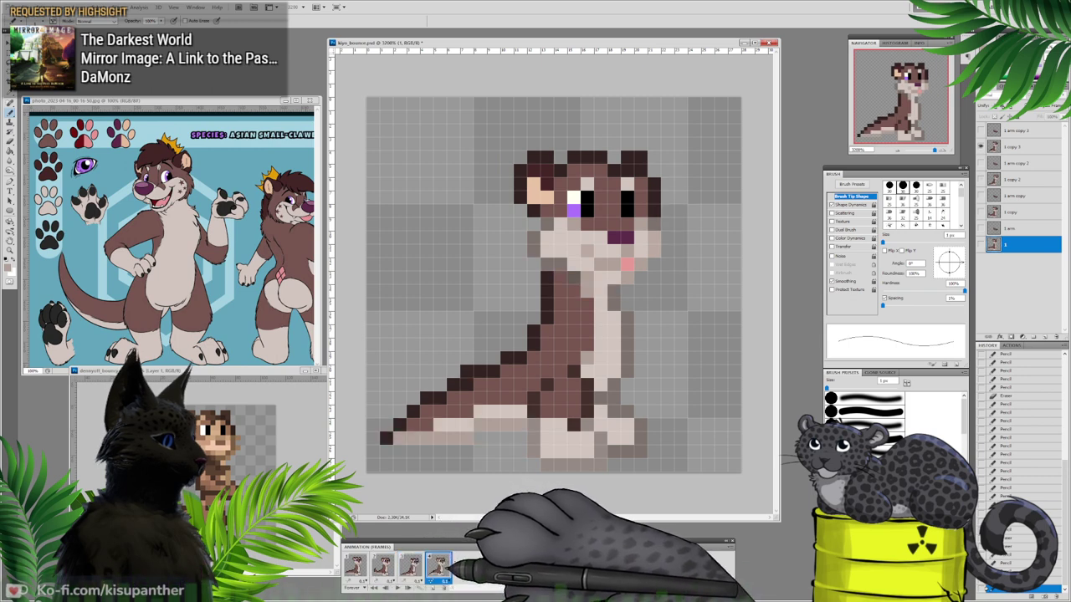
pyautogui.click(410, 566)
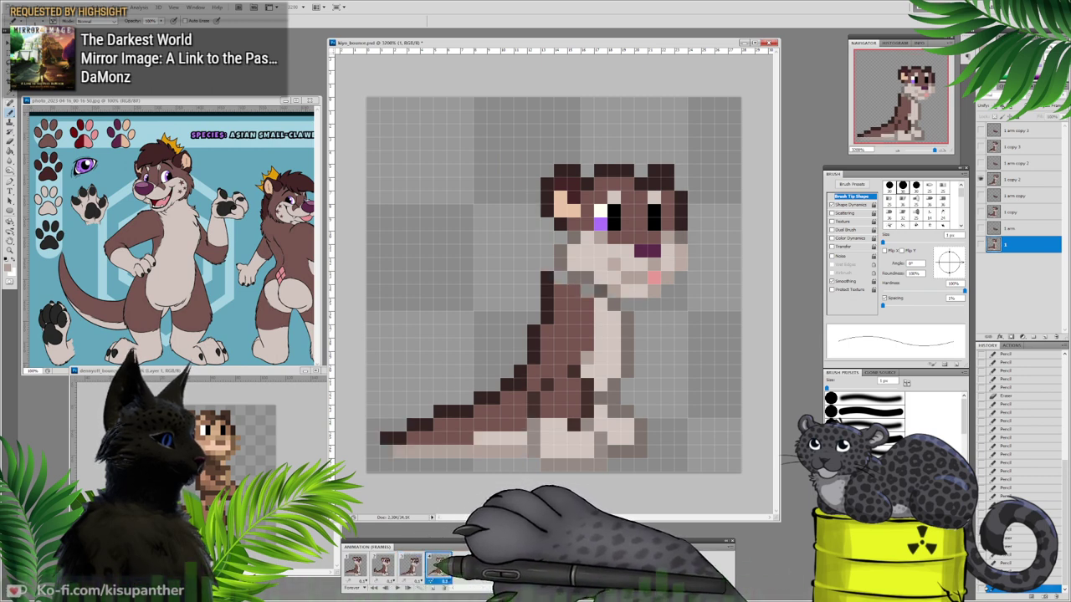
pyautogui.click(383, 566)
pyautogui.click(355, 567)
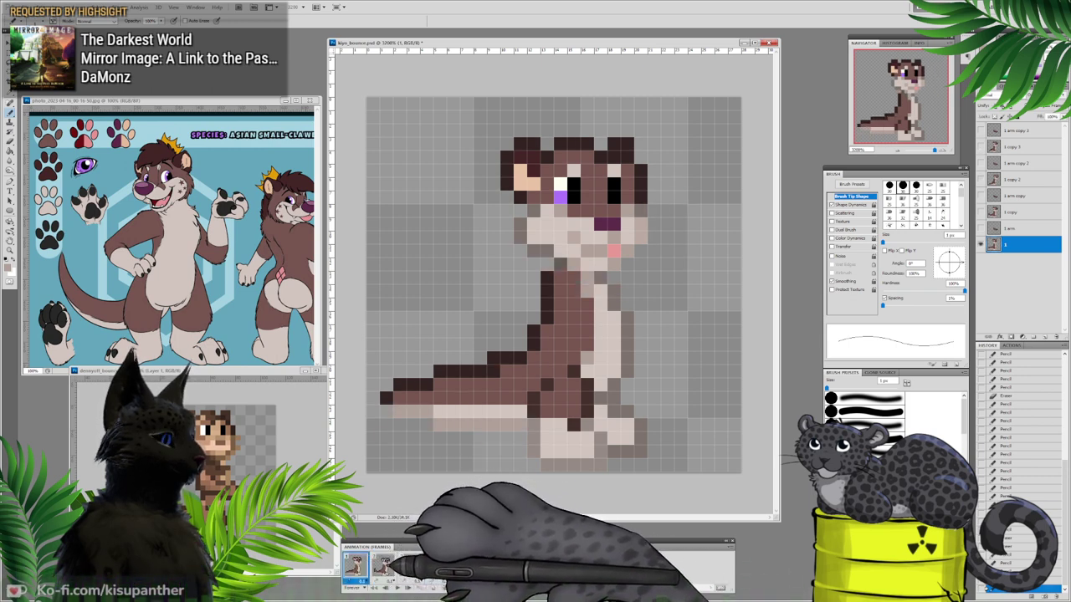
pyautogui.click(382, 567)
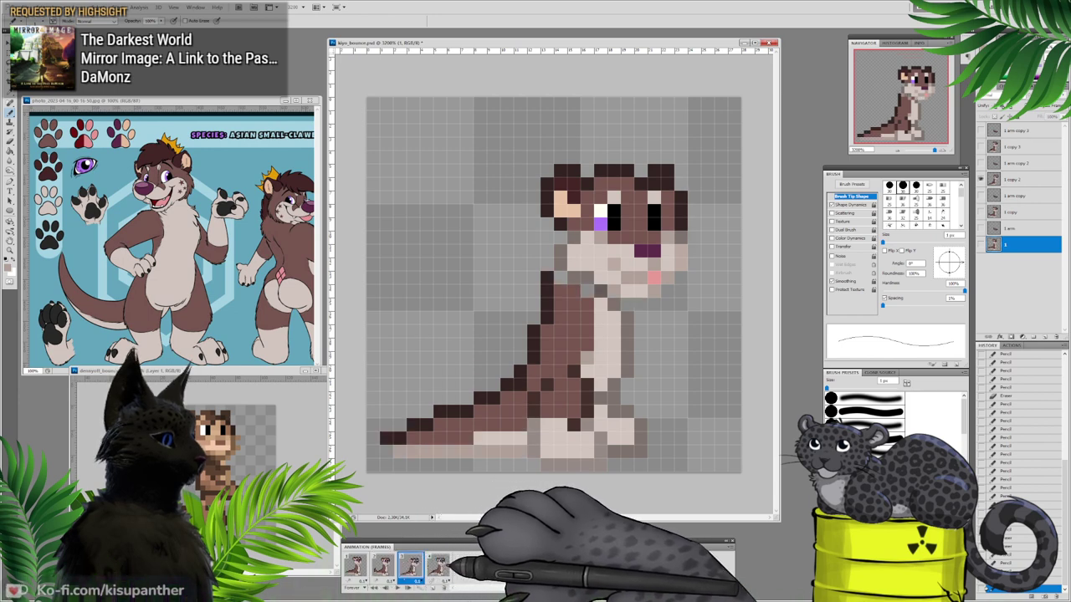
pyautogui.click(440, 567)
pyautogui.click(410, 566)
pyautogui.click(382, 567)
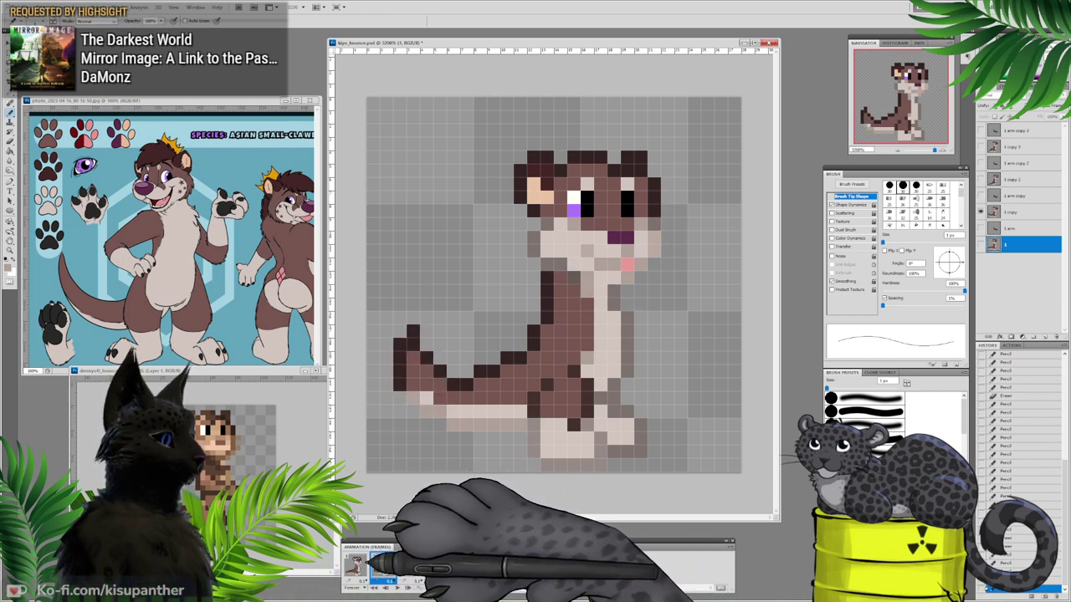
pyautogui.click(354, 566)
pyautogui.click(382, 566)
pyautogui.click(411, 566)
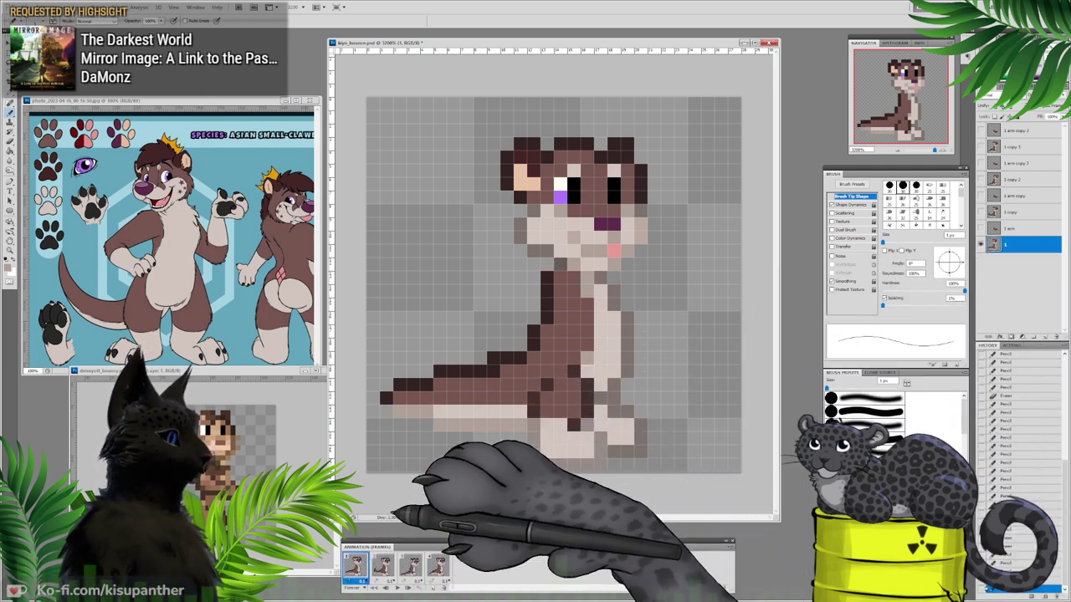
pyautogui.click(387, 567)
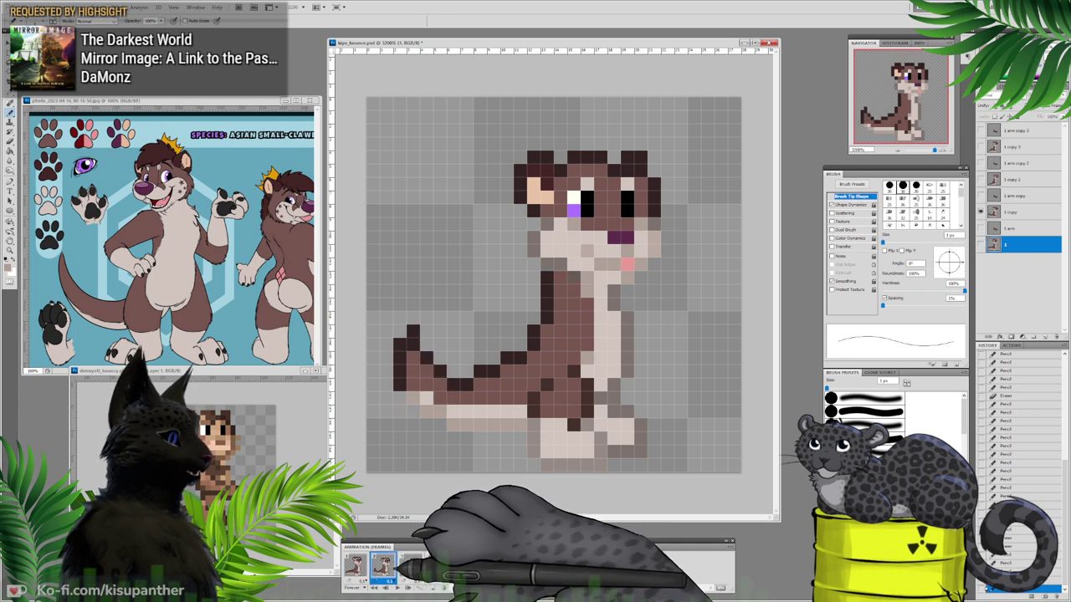
pyautogui.click(356, 567)
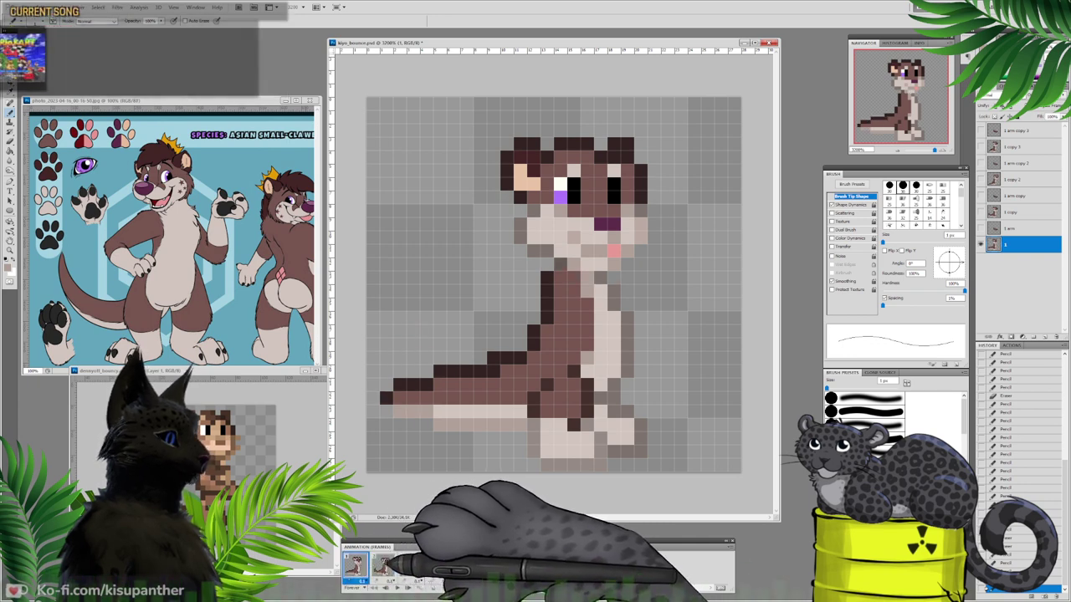
# Step: On layer 1 copy in frame 2, widen the haunch and foot one pixel toward the tail using the outline, brown and pale foot colors
pyautogui.click(384, 567)
pyautogui.click(1014, 212)
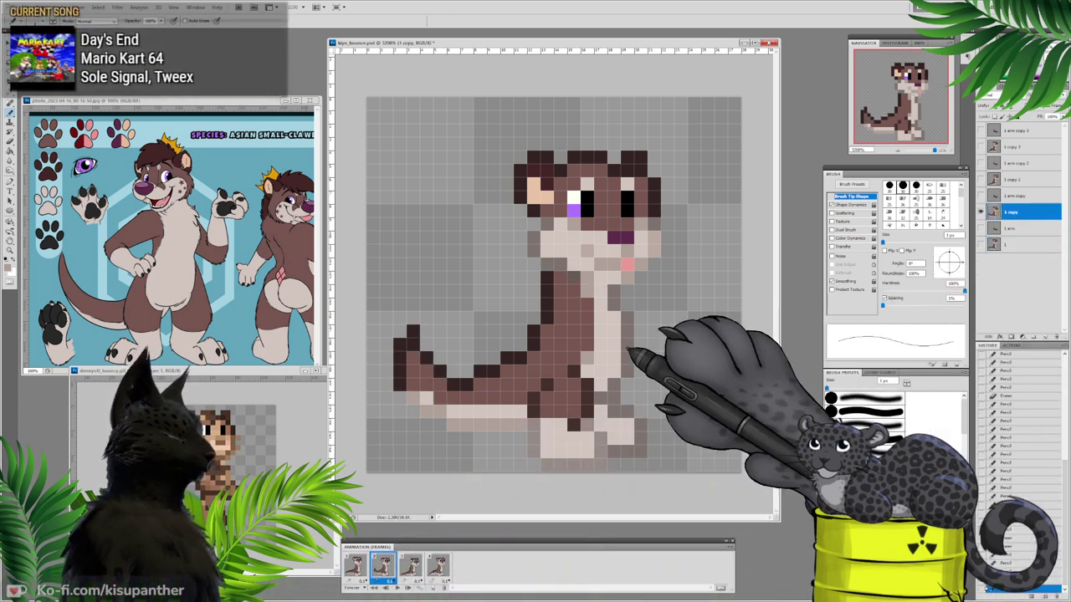
pyautogui.click(521, 436)
pyautogui.click(532, 413)
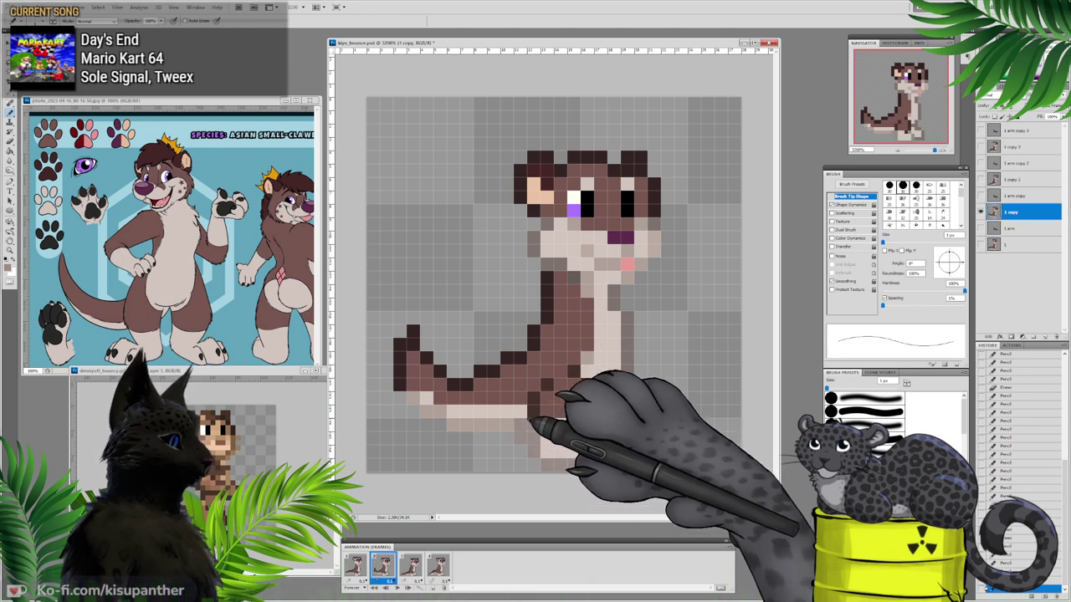
pyautogui.keyDown('alt'); pyautogui.click(534, 400); pyautogui.keyUp('alt')
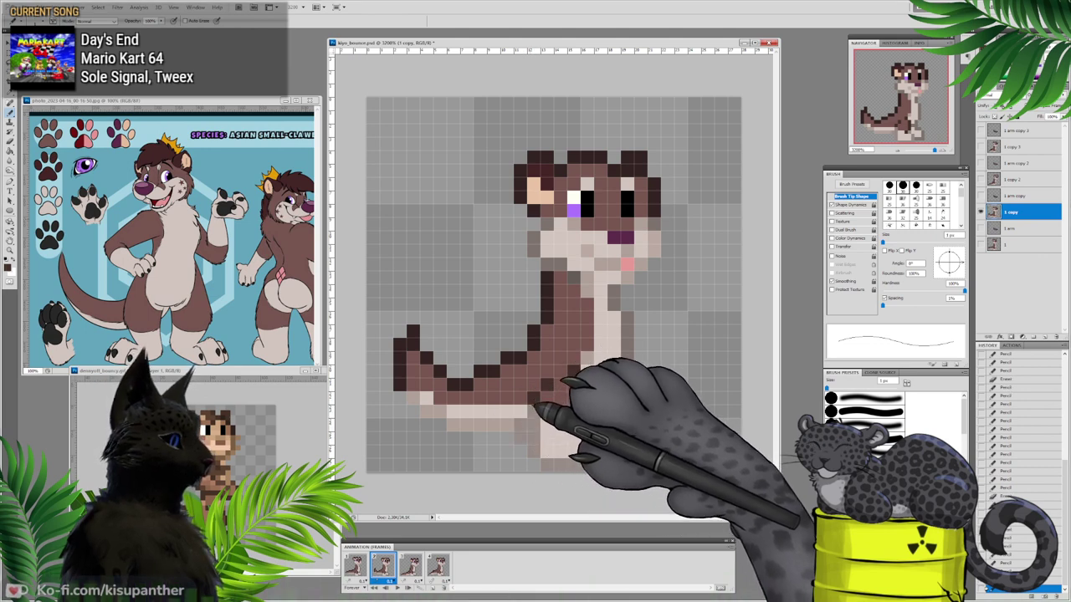
pyautogui.click(521, 412)
pyautogui.keyDown('alt'); pyautogui.click(549, 413); pyautogui.keyUp('alt')
pyautogui.click(533, 412)
pyautogui.keyDown('alt'); pyautogui.click(547, 434); pyautogui.keyUp('alt')
pyautogui.moveTo(533, 425); pyautogui.dragTo(534, 438)
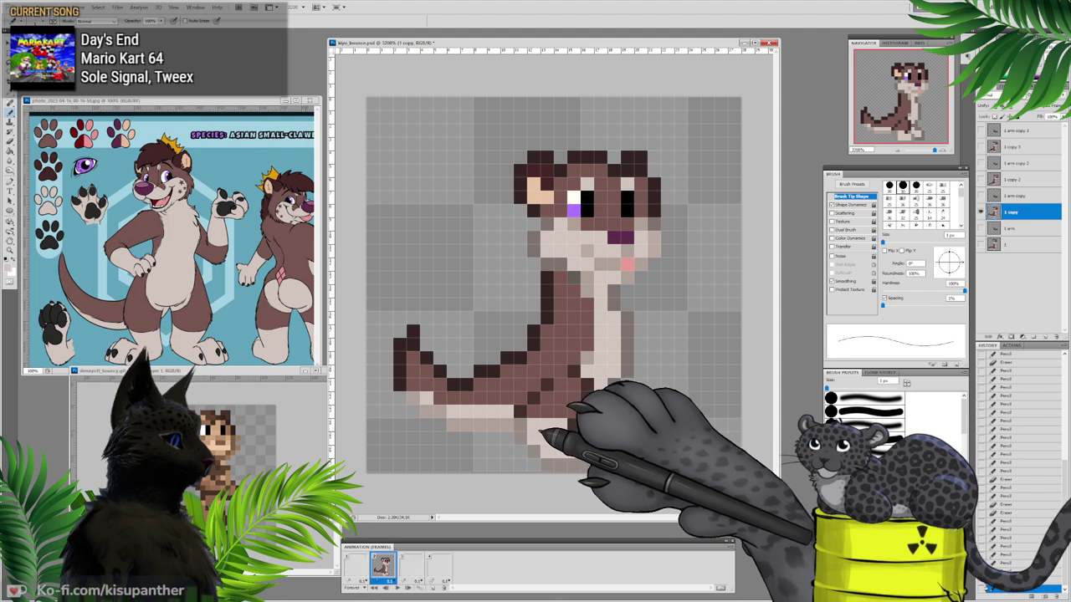
# Step: Extend the dark outline under frame 2's thigh and touch up the thigh's front and upper edge, checking against frame 1
pyautogui.keyDown('alt'); pyautogui.click(574, 426); pyautogui.keyUp('alt')
pyautogui.click(561, 425)
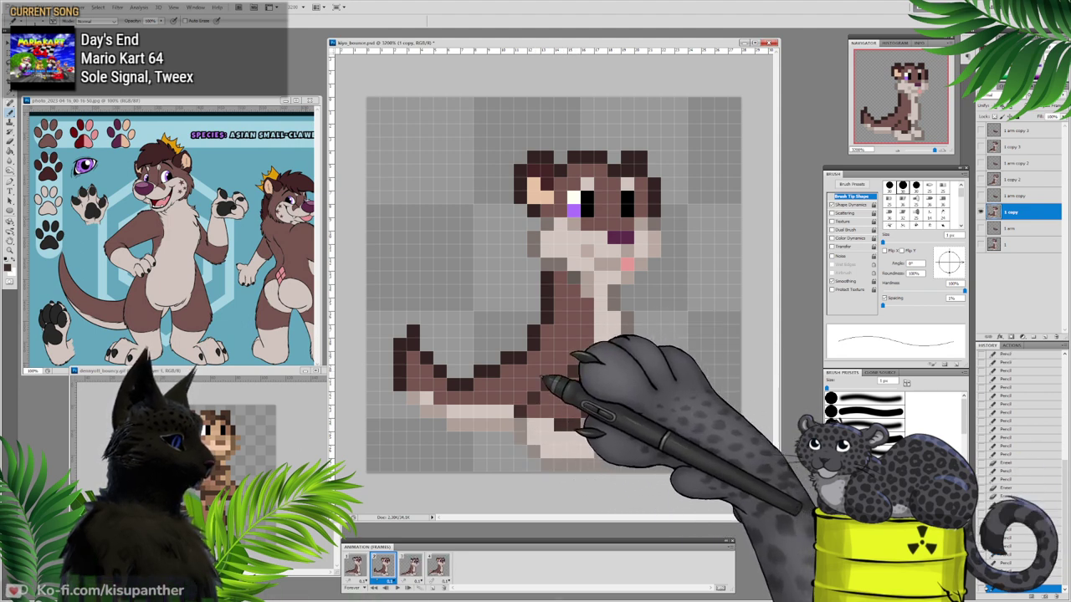
pyautogui.keyDown('alt'); pyautogui.click(566, 364); pyautogui.keyUp('alt')
pyautogui.click(588, 385)
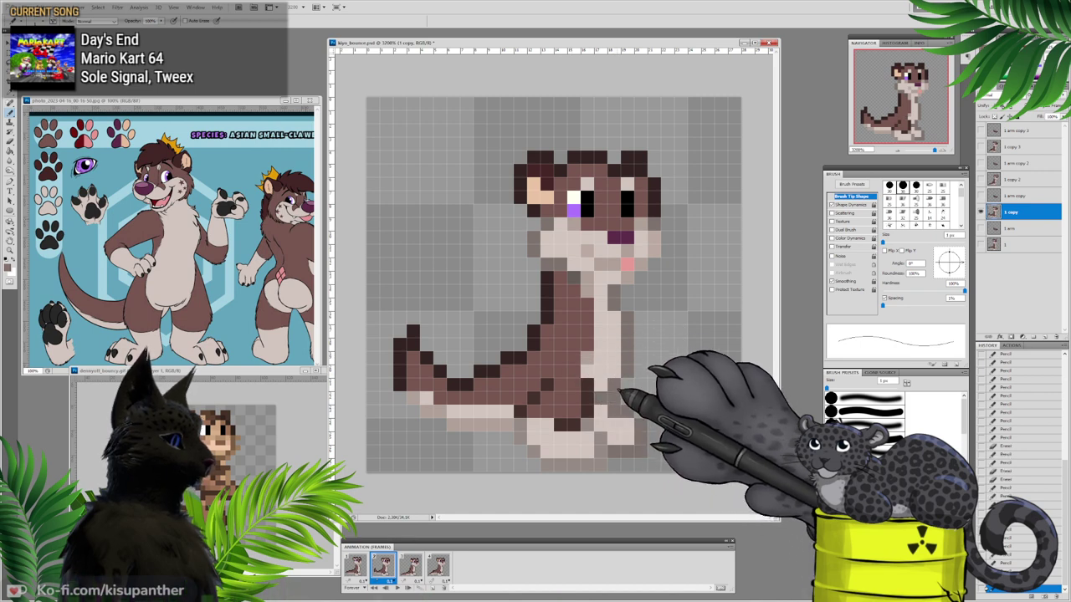
pyautogui.click(616, 384)
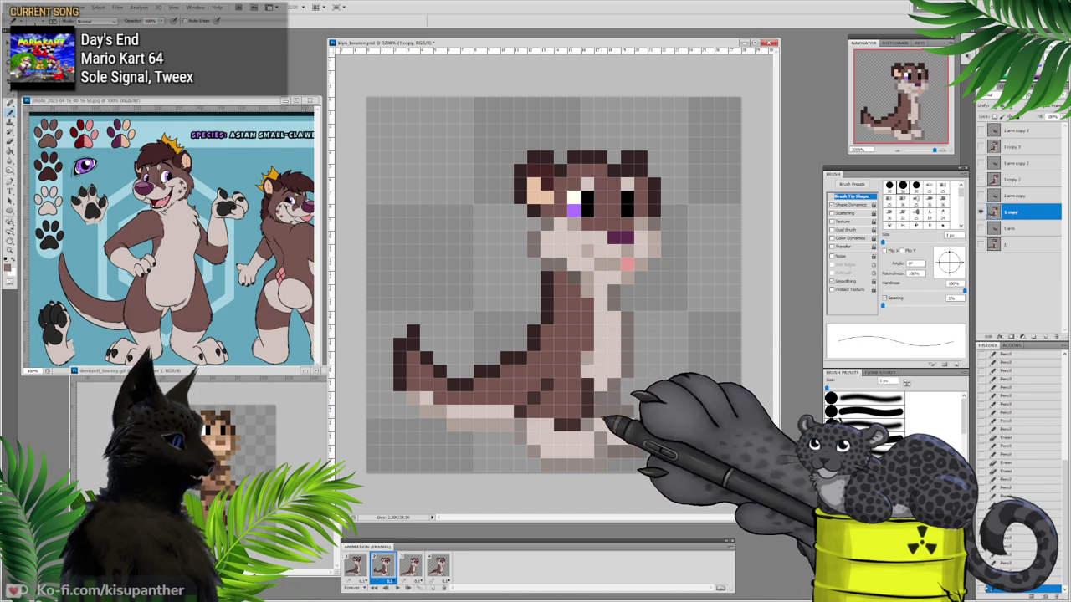
pyautogui.click(358, 566)
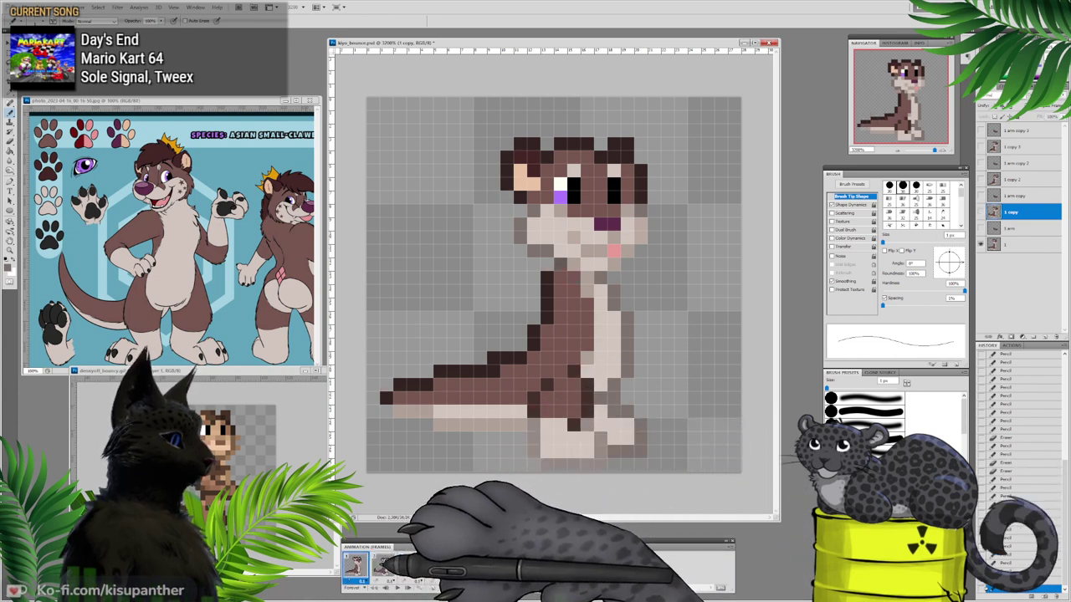
pyautogui.click(382, 565)
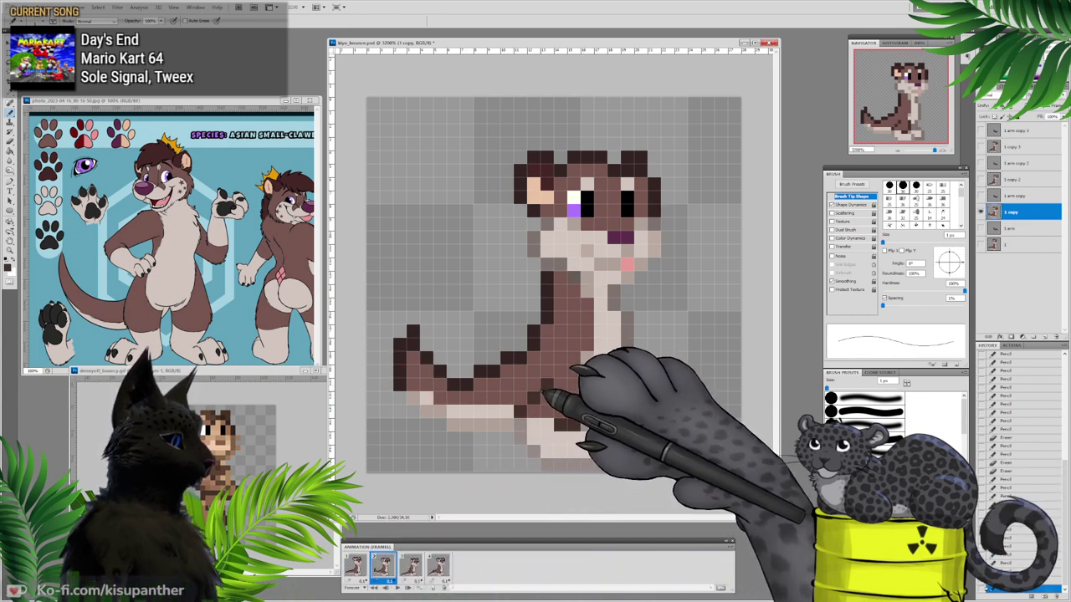
pyautogui.click(540, 392)
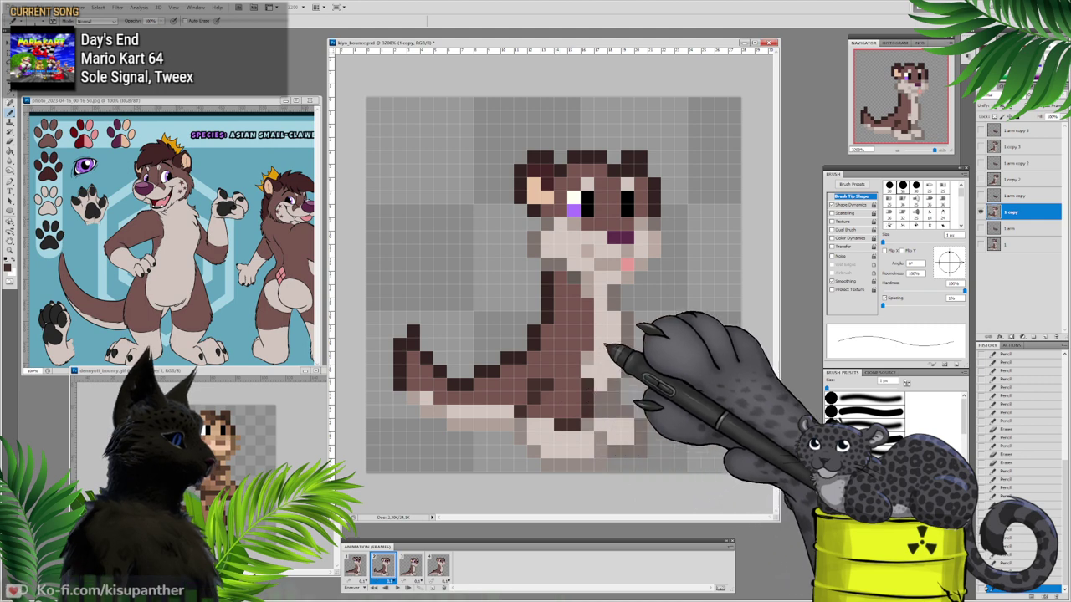
# Step: Shift frame 2's upper back outline one pixel inward and move the brown and pale chest edges forward to match
pyautogui.moveTo(561, 279); pyautogui.dragTo(559, 303)
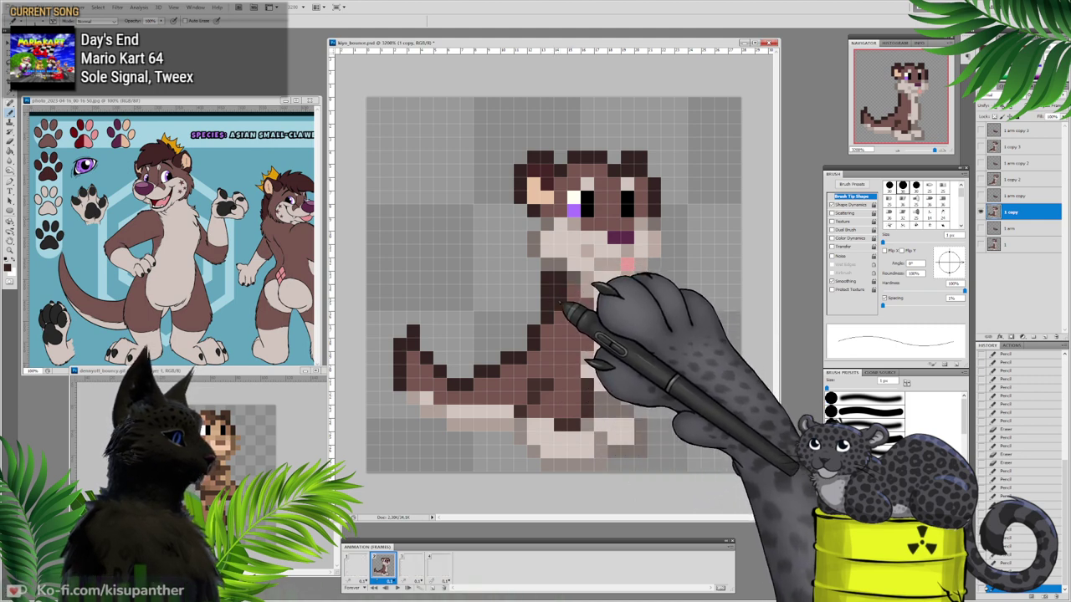
pyautogui.click(548, 288)
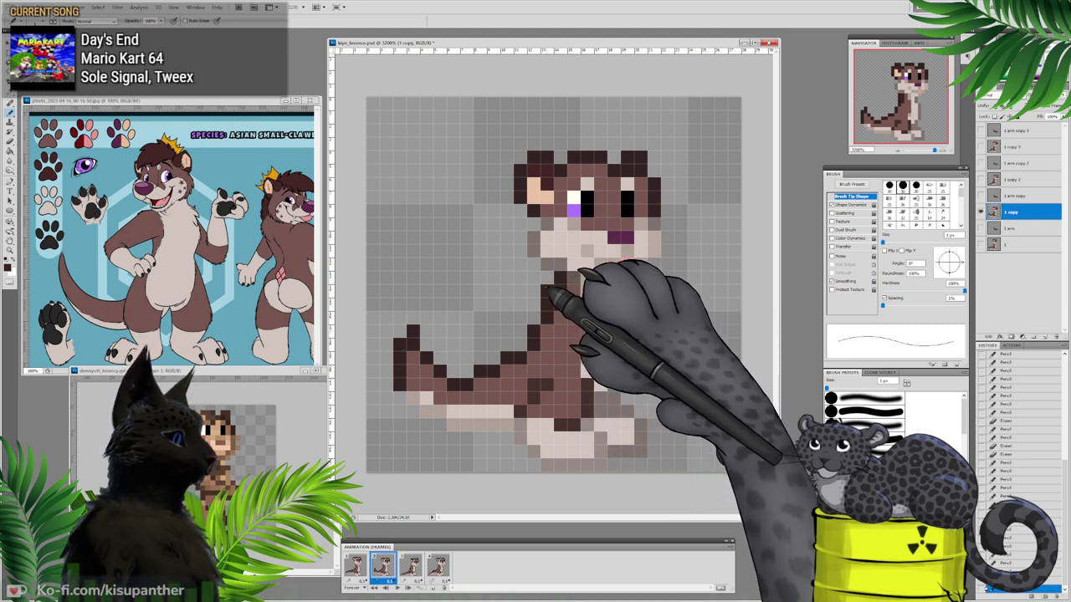
pyautogui.hotkey('ctrl', 'z')
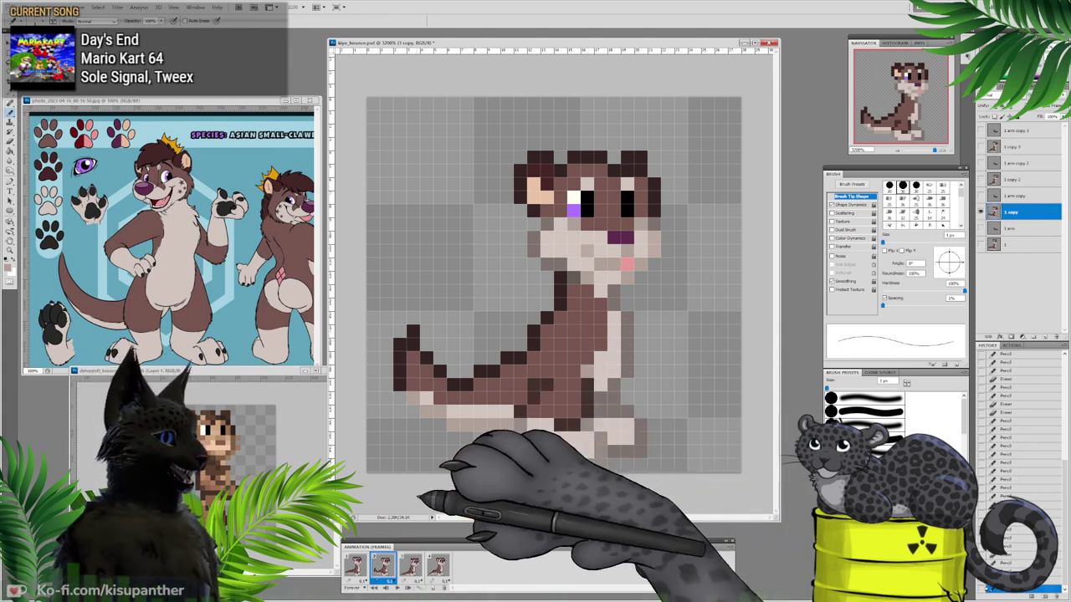
pyautogui.click(357, 566)
pyautogui.click(388, 567)
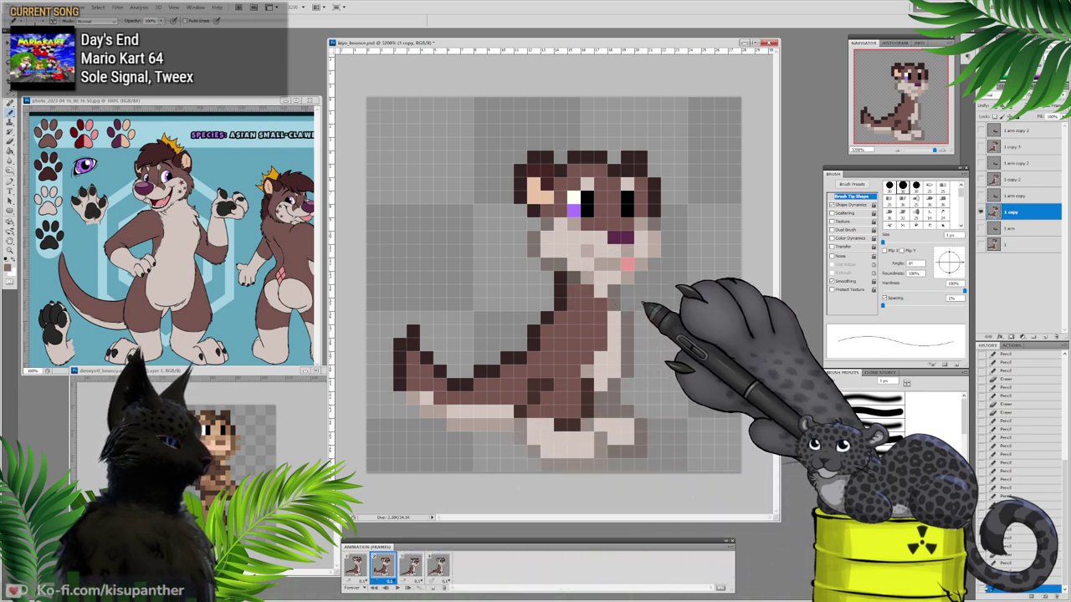
pyautogui.click(615, 292)
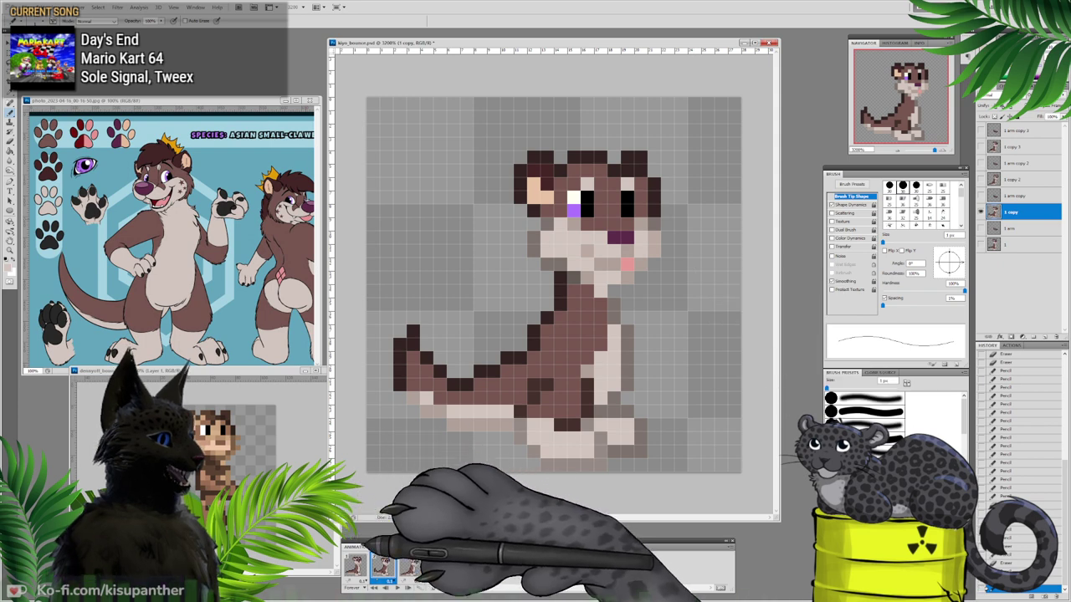
# Step: Switch between frames 1 and 2 to compare the body and haunch shapes
pyautogui.click(357, 571)
pyautogui.click(384, 571)
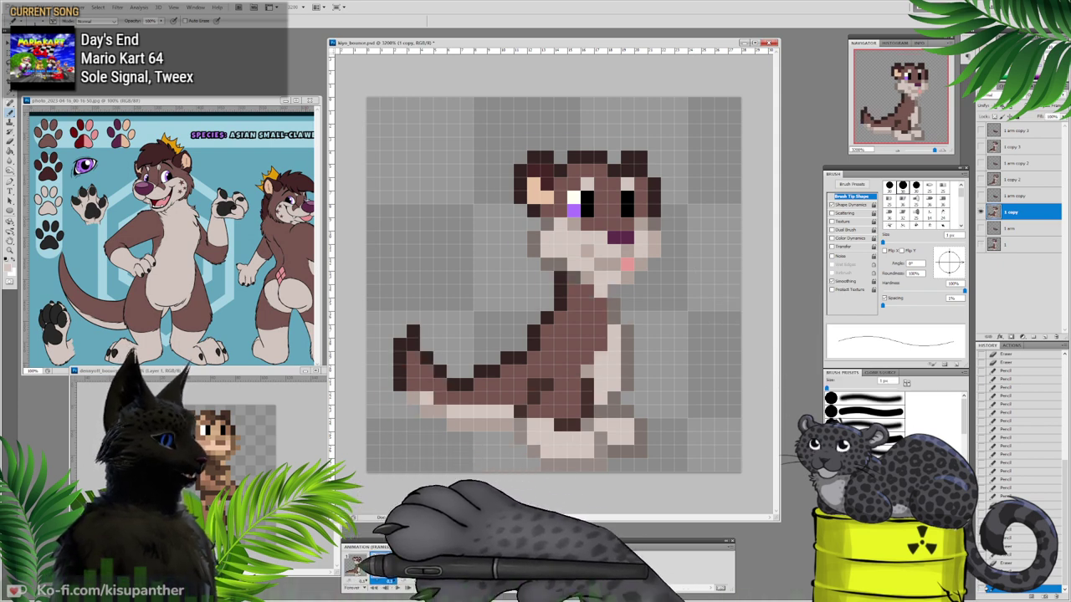
pyautogui.click(357, 570)
pyautogui.click(384, 570)
pyautogui.click(357, 570)
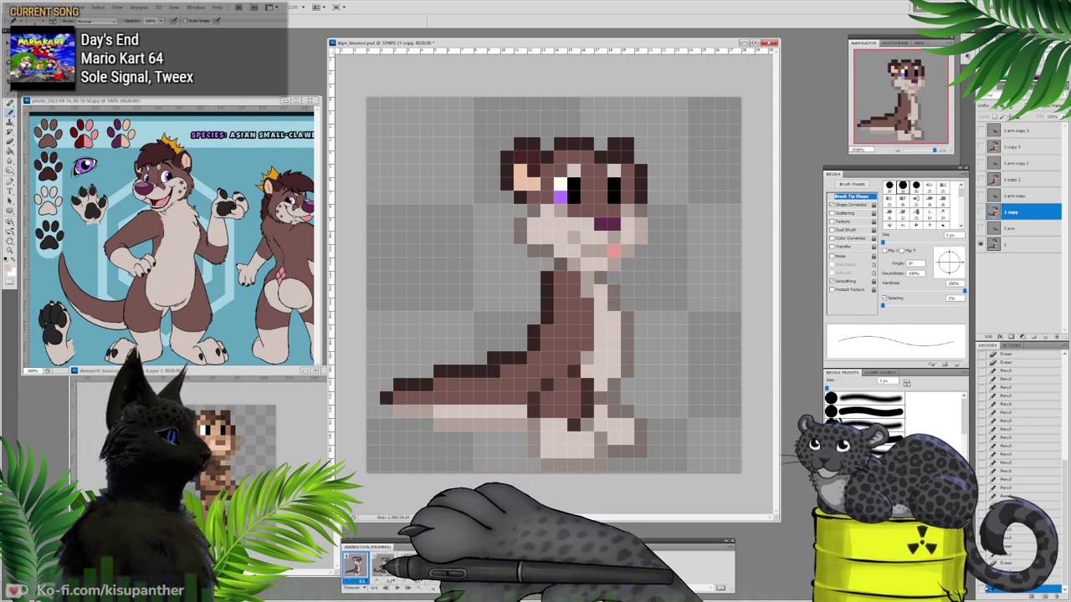
# Step: On layer 1 copy in frame 2, move the stepped outline of the lower back one pixel inward, comparing against frame 1
pyautogui.click(384, 570)
pyautogui.click(358, 569)
pyautogui.click(382, 565)
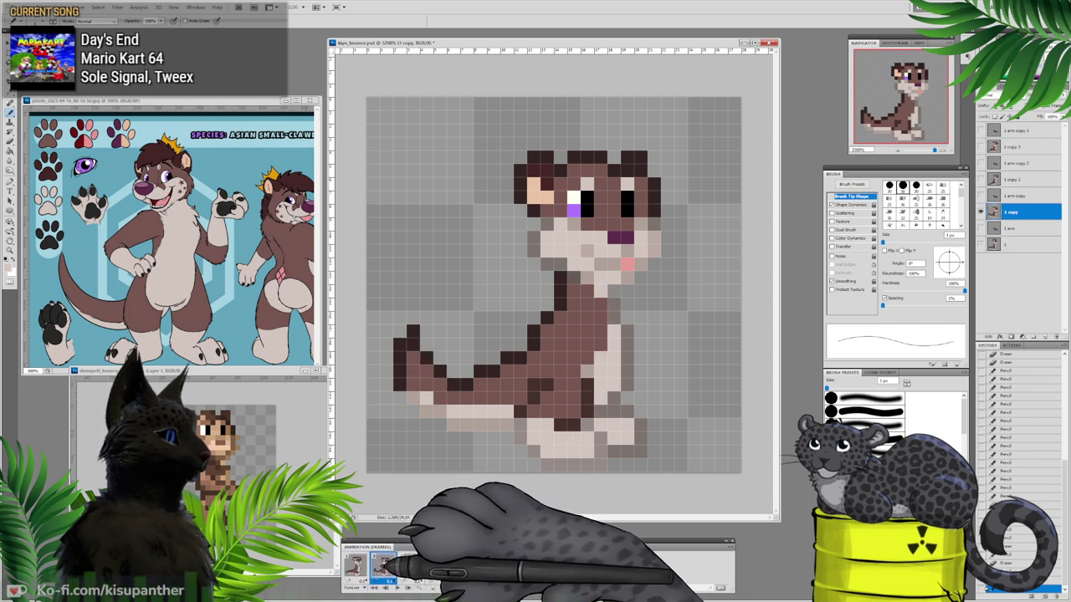
pyautogui.click(355, 565)
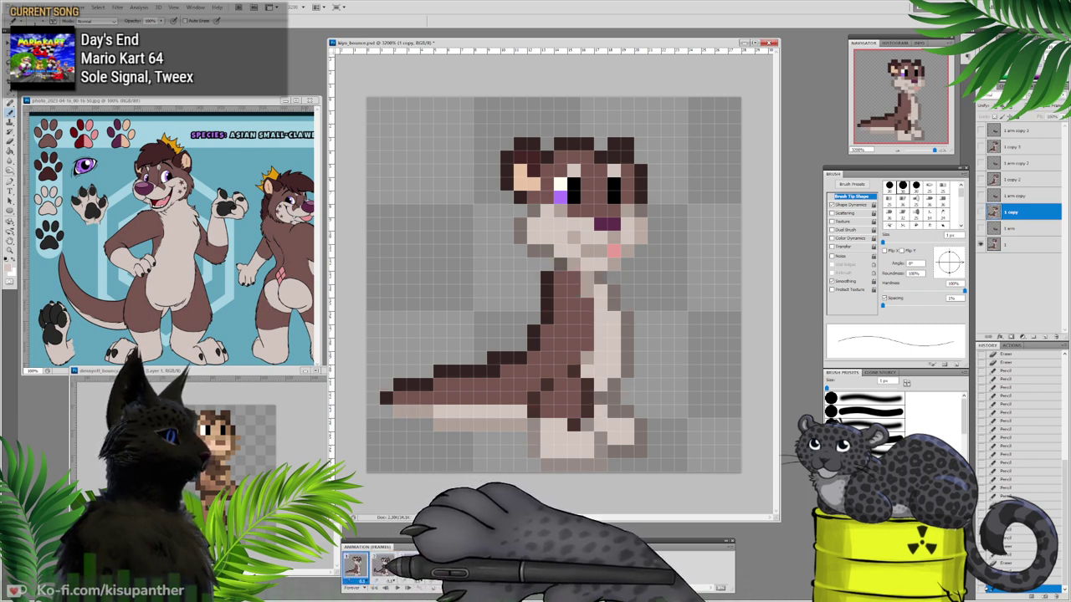
pyautogui.click(383, 565)
pyautogui.click(547, 331)
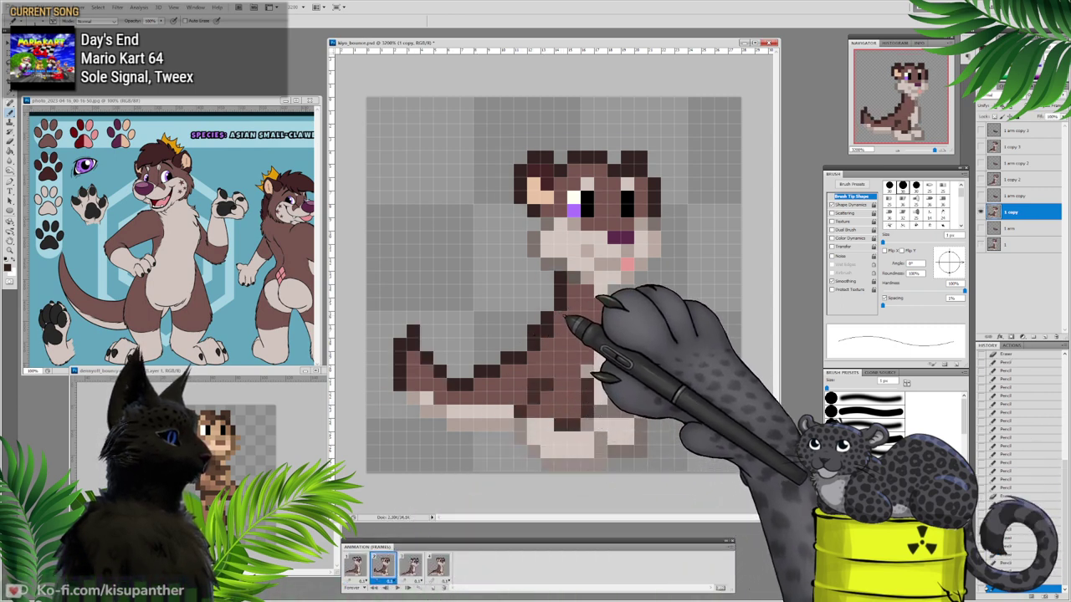
pyautogui.click(534, 327)
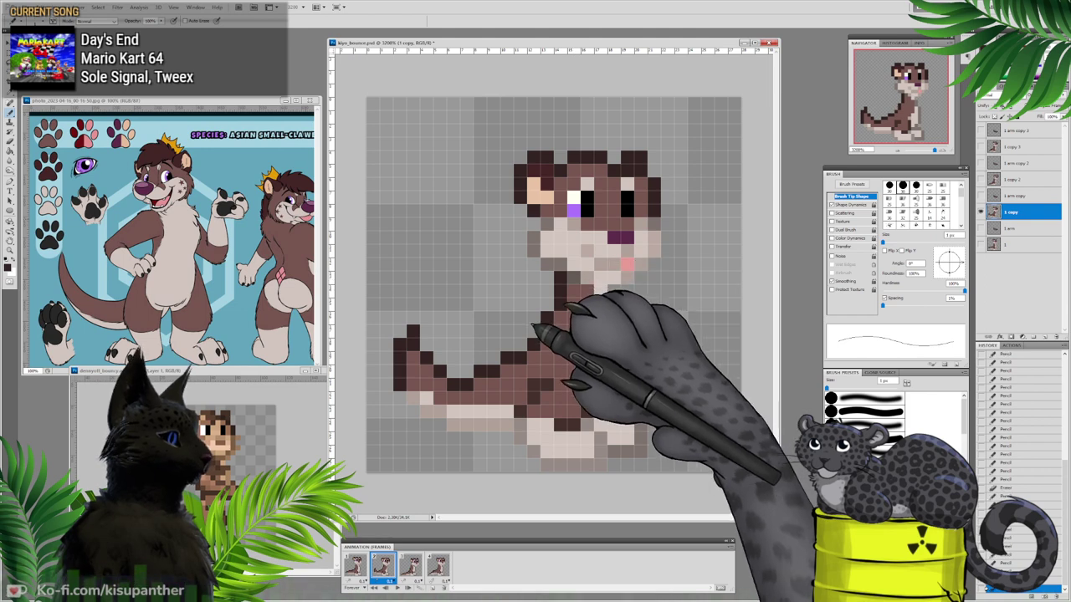
pyautogui.click(354, 564)
pyautogui.click(382, 565)
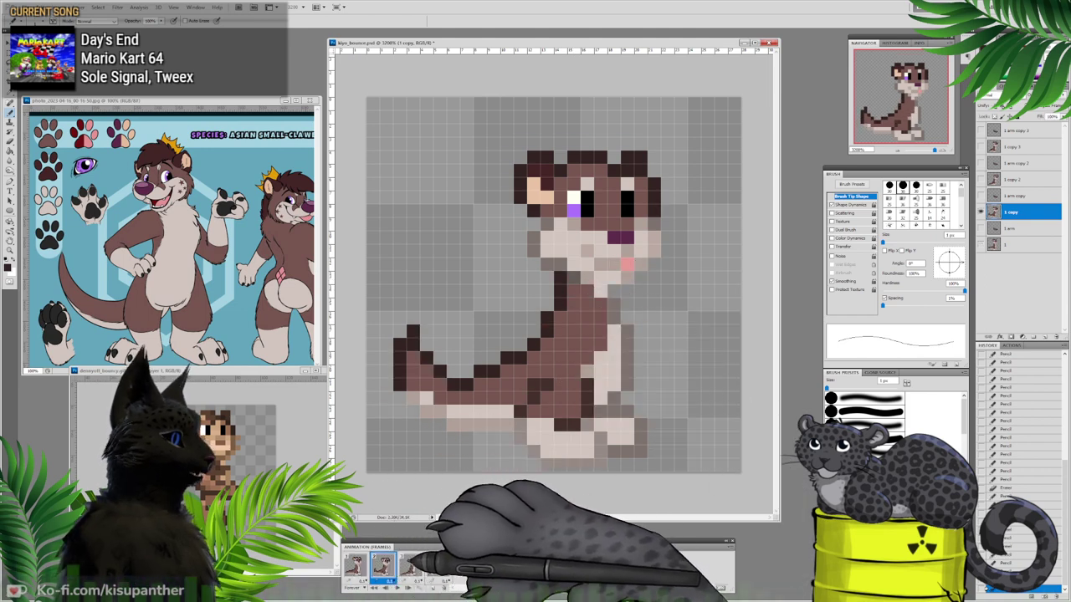
# Step: On layer 1 copy 2 in frame 3, widen the foot and haunch one pixel toward the tail using the outline, pale and brown colors
pyautogui.click(410, 564)
pyautogui.click(1015, 179)
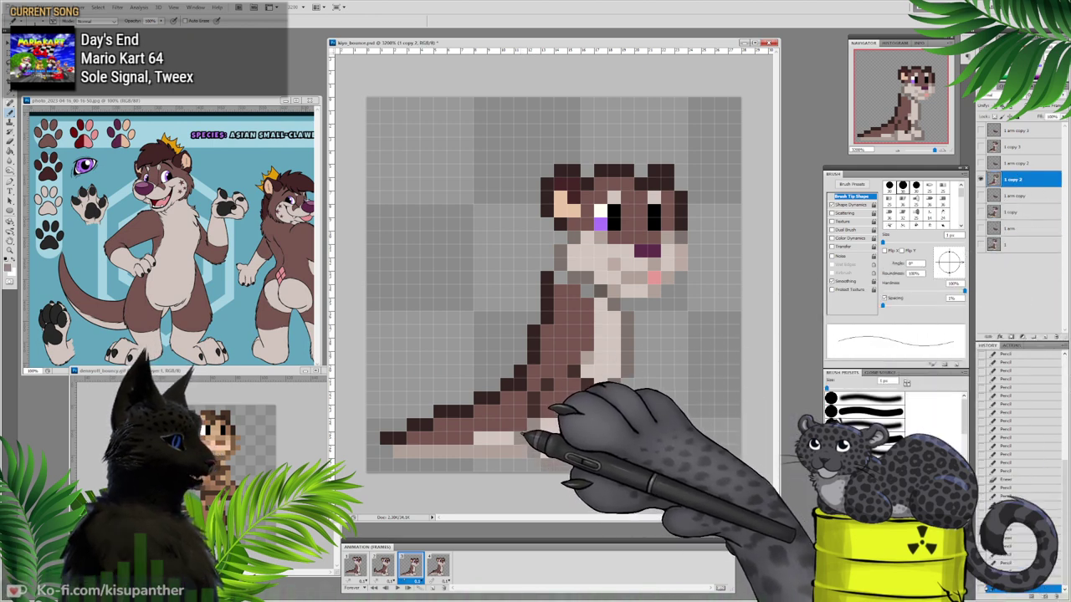
pyautogui.click(522, 447)
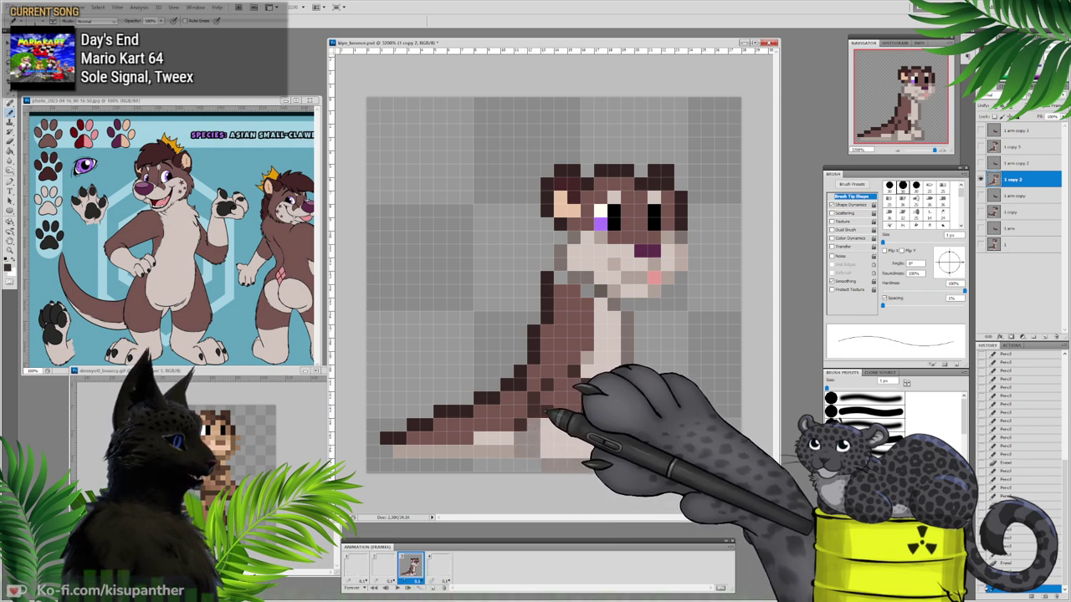
pyautogui.click(536, 438)
pyautogui.click(536, 427)
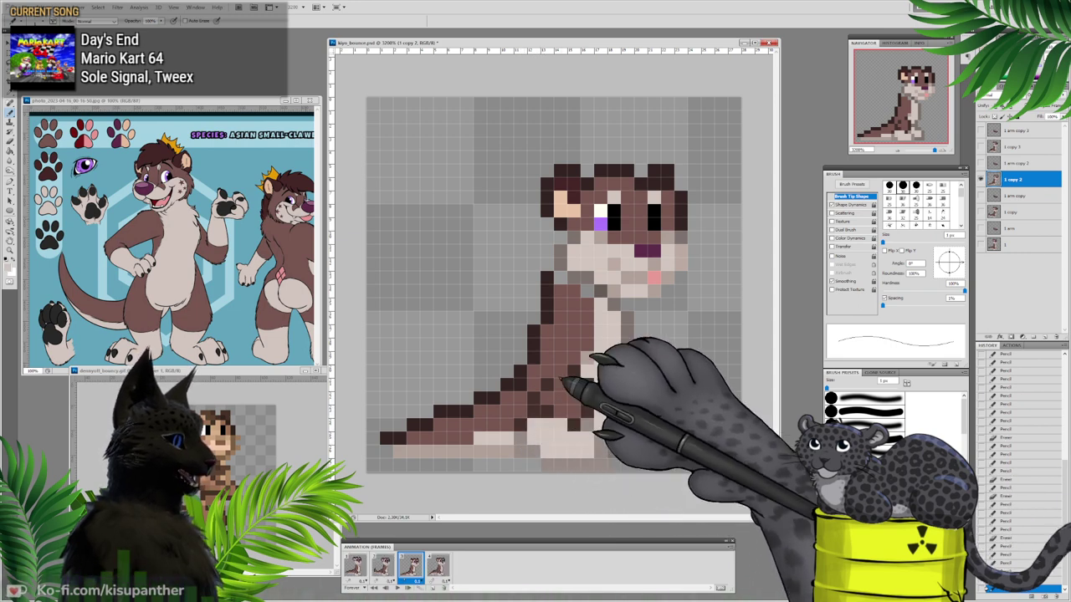
pyautogui.keyDown('alt'); pyautogui.click(559, 404); pyautogui.keyUp('alt')
pyautogui.moveTo(548, 386); pyautogui.dragTo(540, 401)
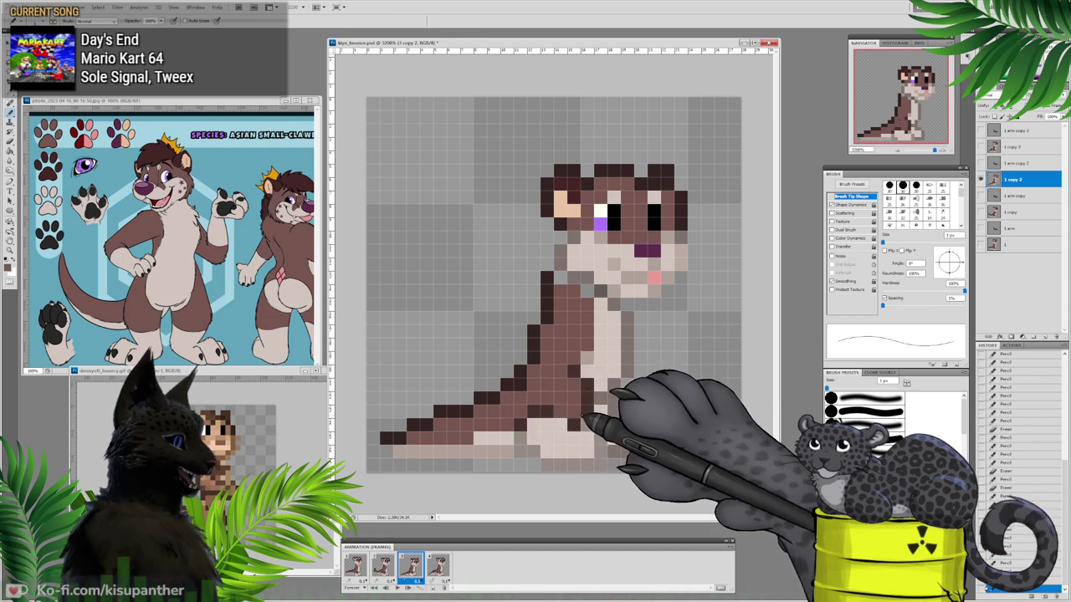
pyautogui.click(561, 412)
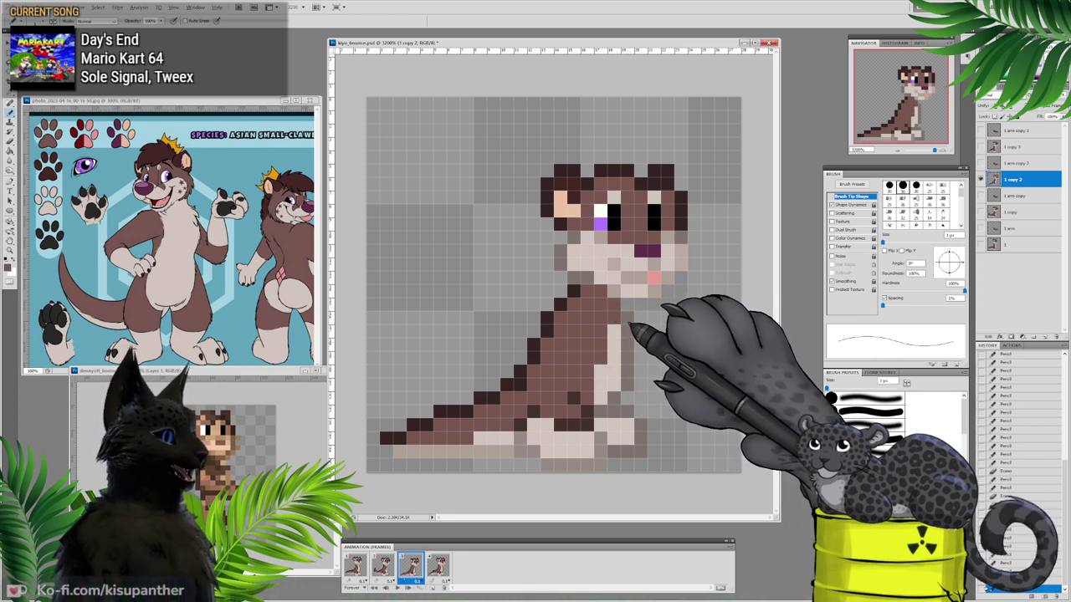
# Step: Shift frame 3's back outline one pixel inward up to the neck, checking its slope against frames 1 and 2
pyautogui.click(545, 315)
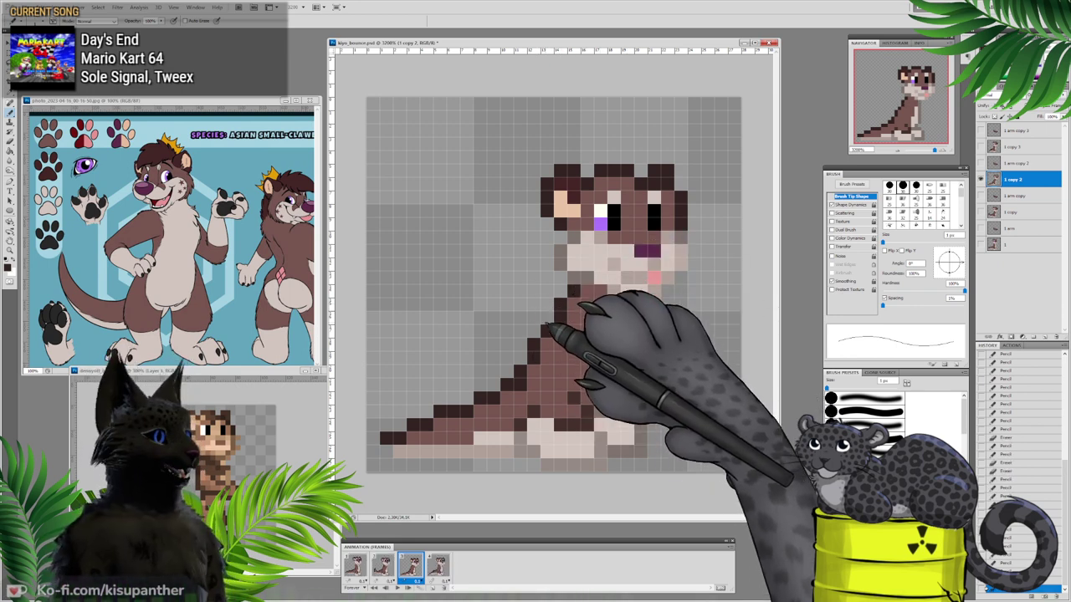
pyautogui.click(356, 568)
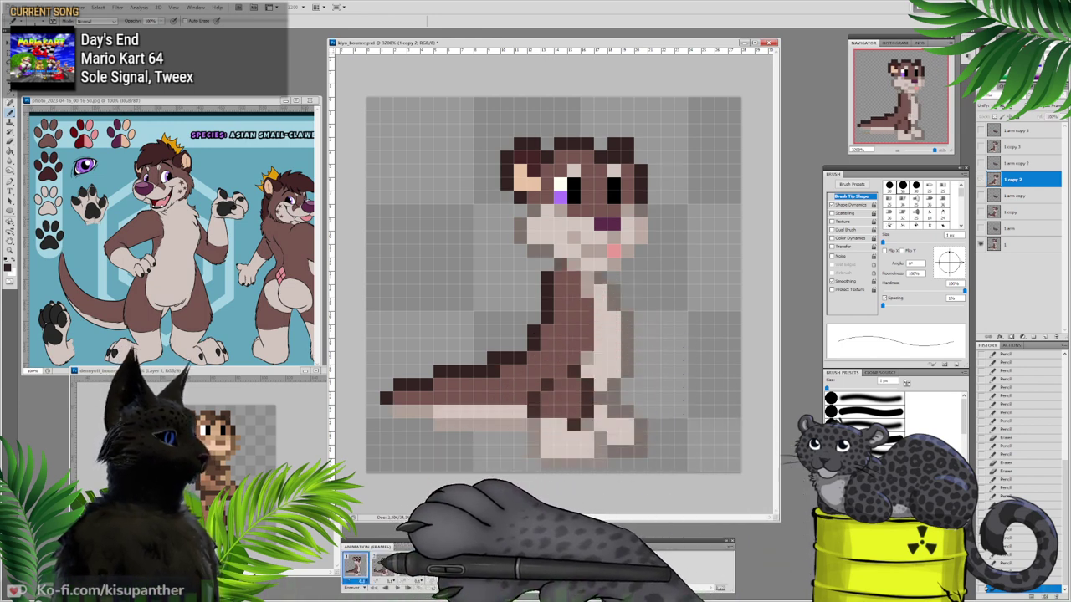
pyautogui.click(383, 568)
pyautogui.click(411, 568)
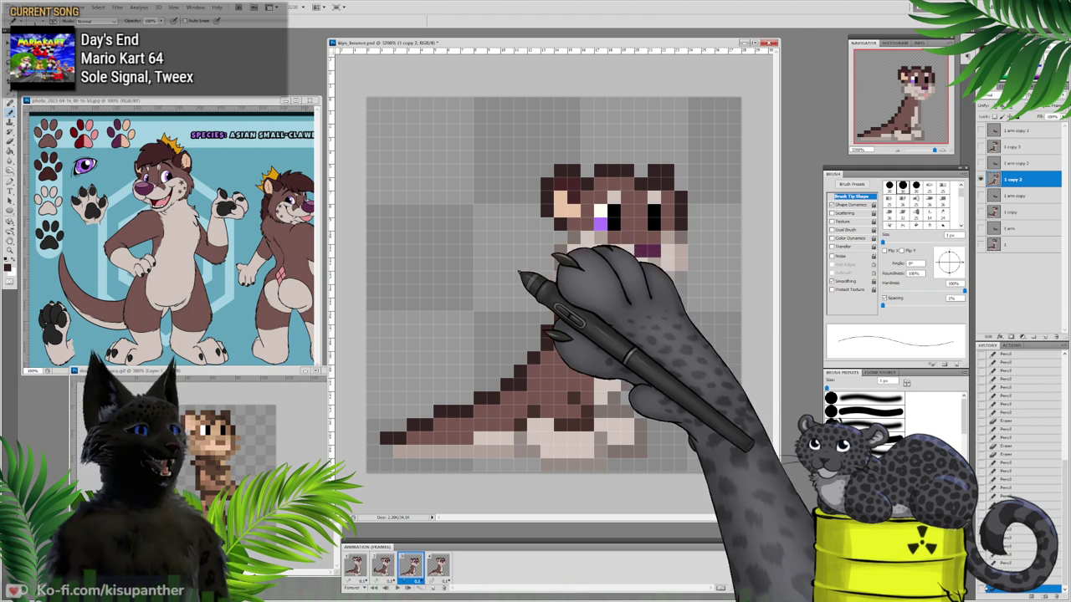
pyautogui.click(584, 252)
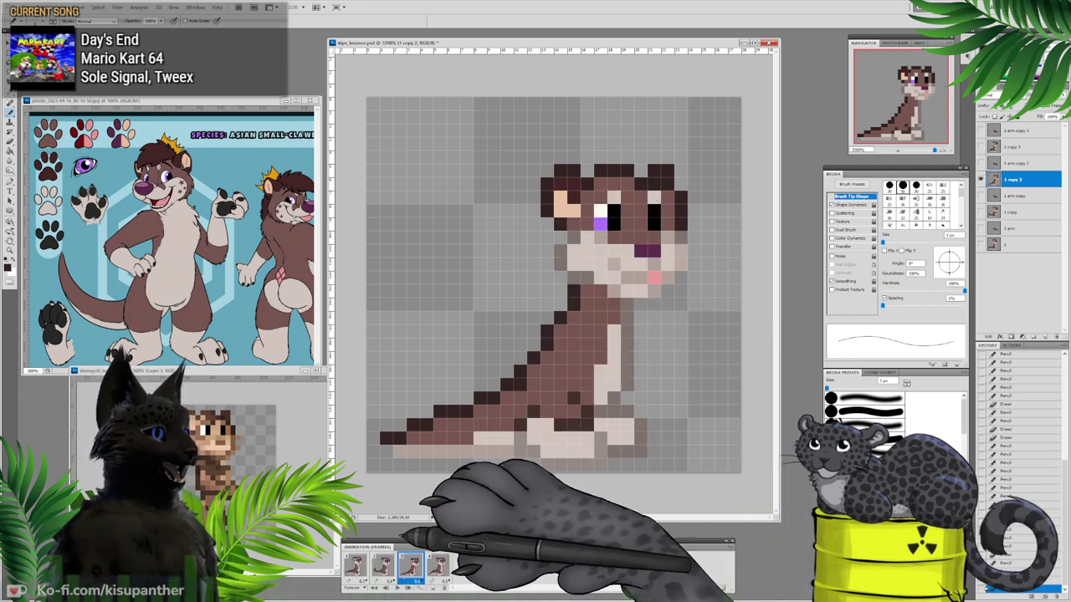
# Step: On layer 1 copy in frame 2, trim the topmost dark outline pixel at the back of the neck and check against frame 1
pyautogui.click(356, 566)
pyautogui.click(382, 567)
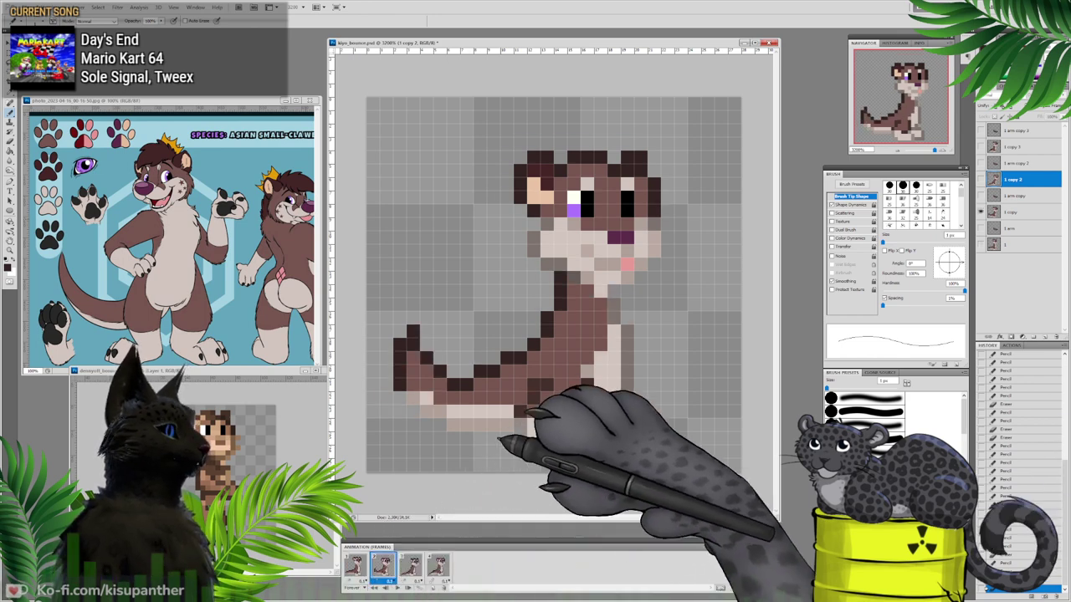
pyautogui.click(1010, 213)
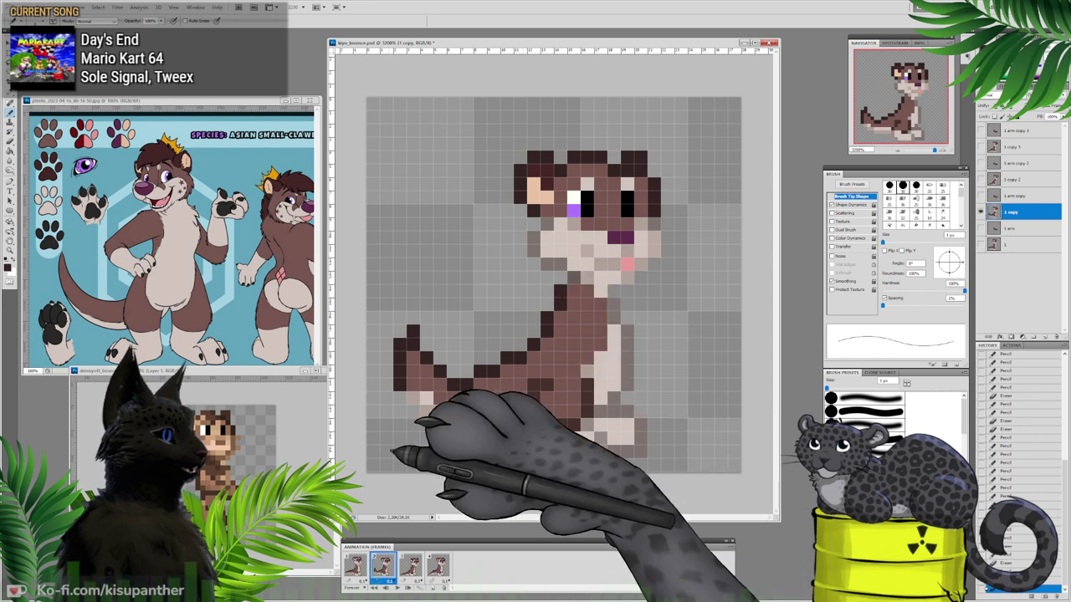
pyautogui.click(358, 568)
pyautogui.click(384, 568)
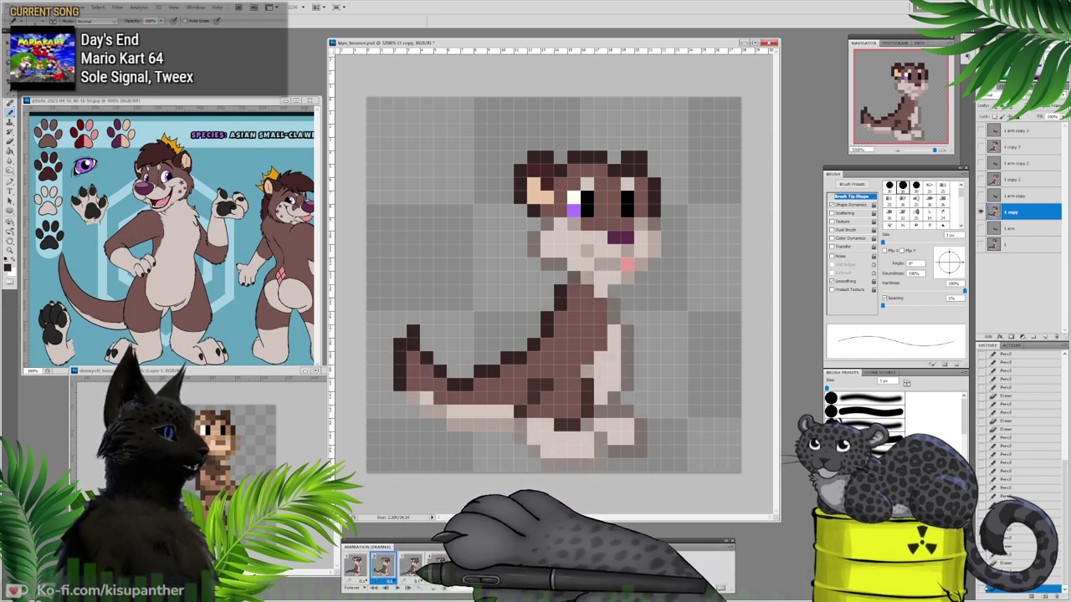
# Step: Compare the first three frames and lower the dark thigh outline in frame 3 one pixel onto the foot on layer 1 copy 2
pyautogui.click(411, 568)
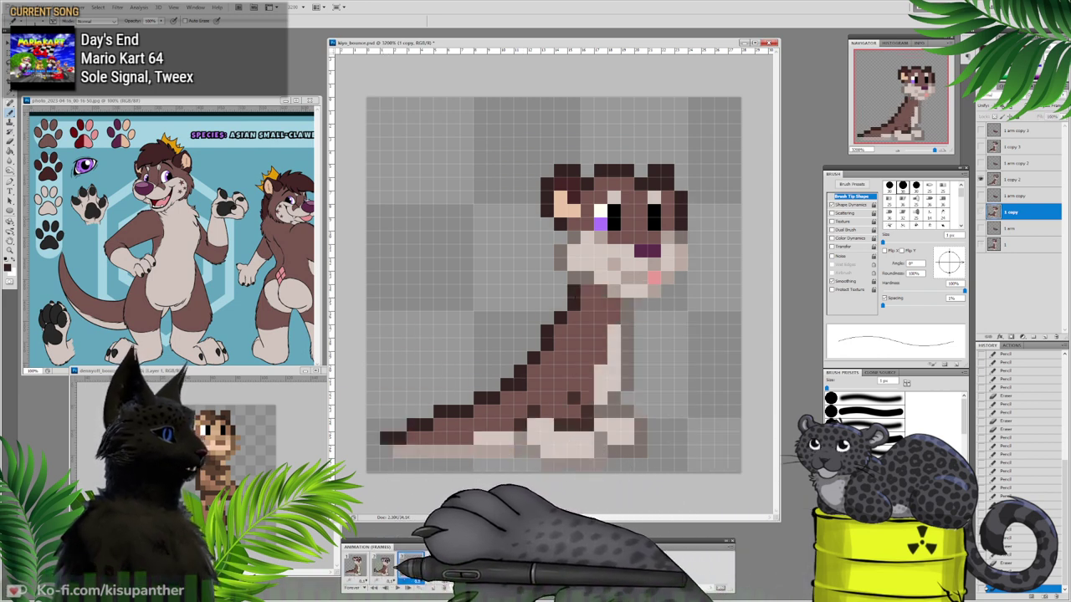
pyautogui.click(382, 565)
pyautogui.click(411, 565)
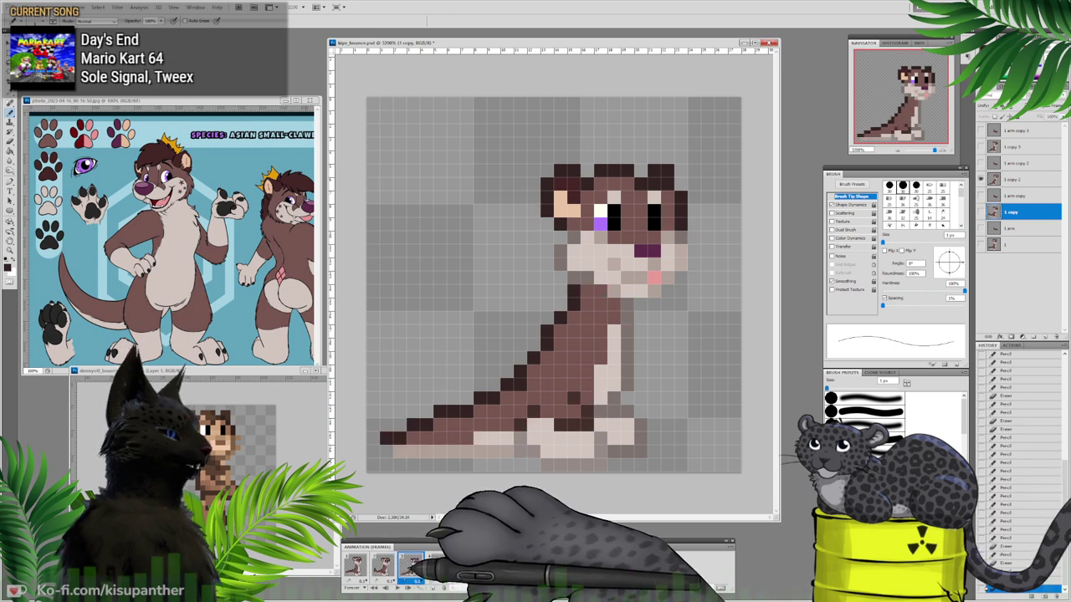
pyautogui.click(387, 567)
pyautogui.click(414, 568)
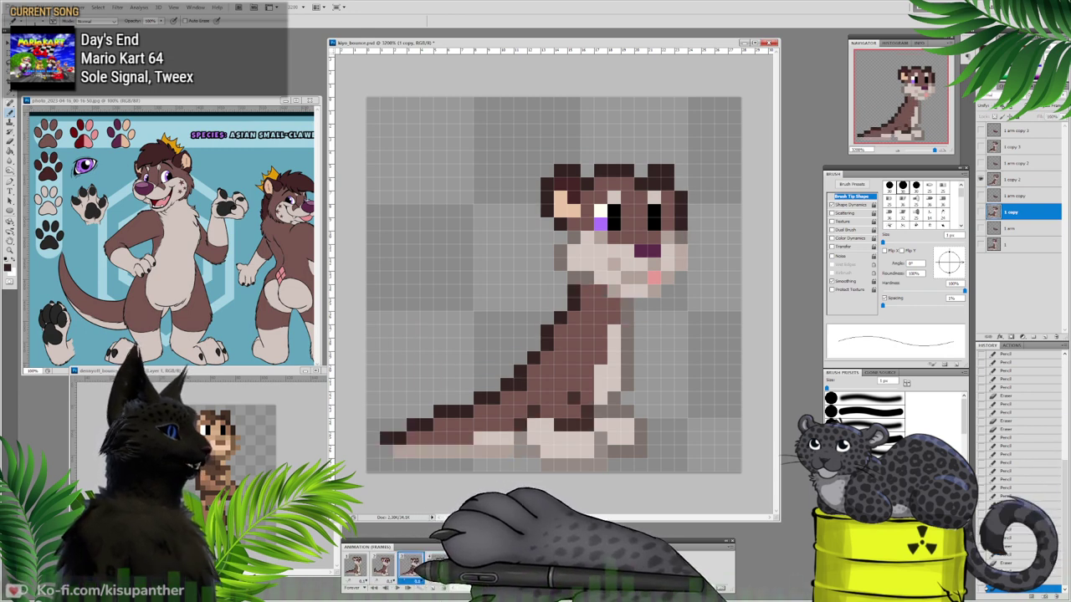
pyautogui.click(358, 566)
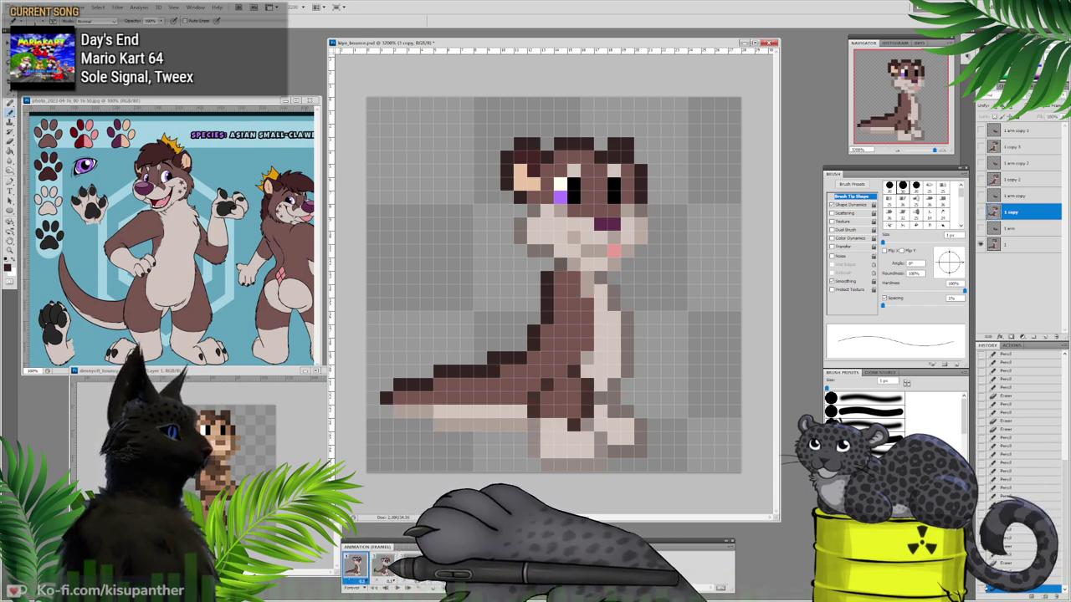
pyautogui.click(385, 567)
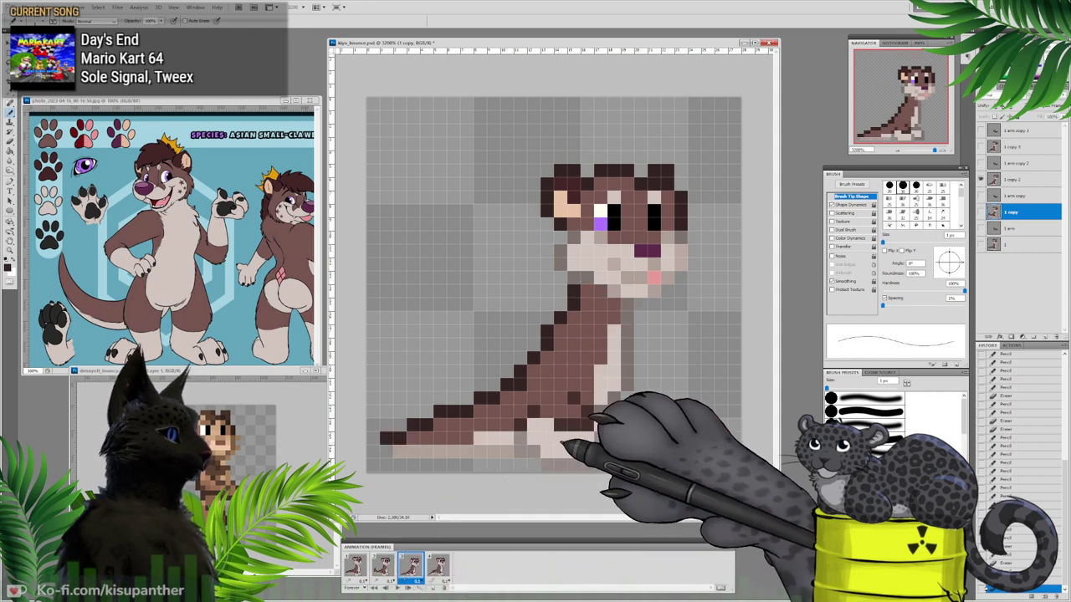
pyautogui.click(1014, 180)
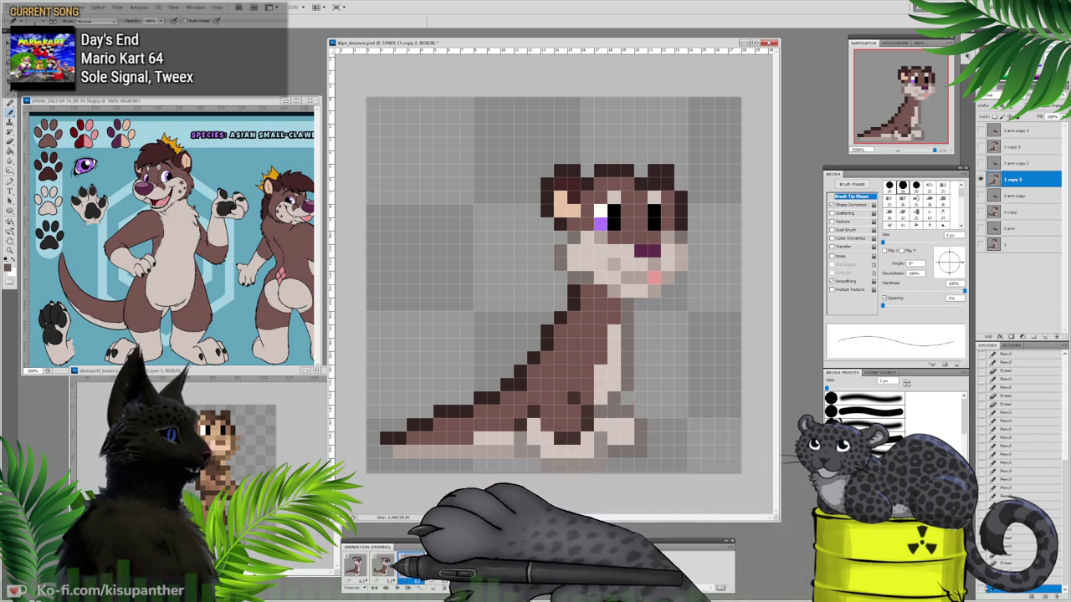
pyautogui.click(408, 568)
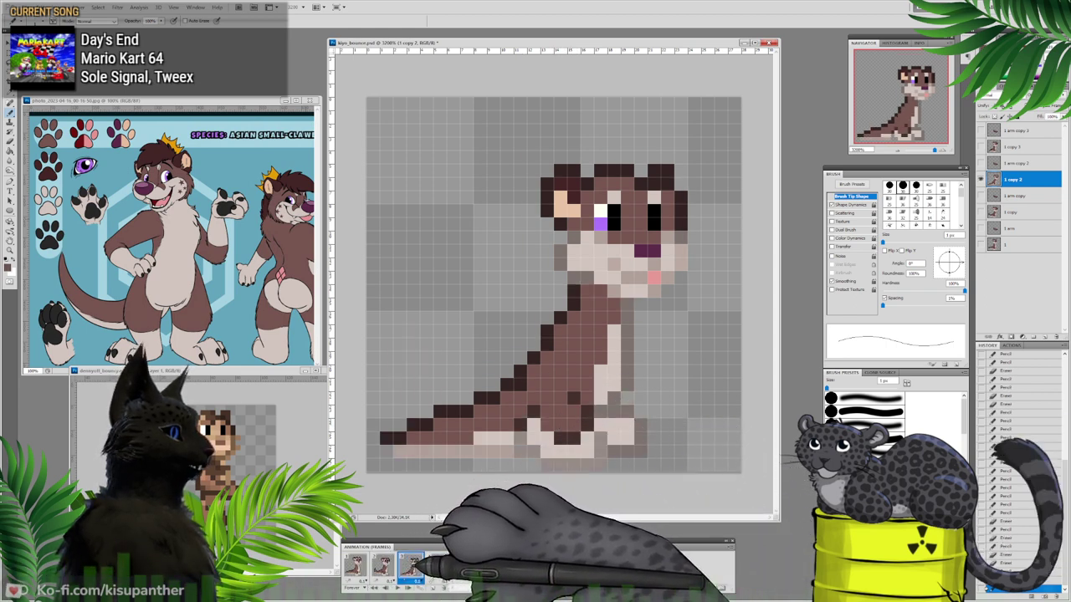
# Step: Switch repeatedly between frames 1, 2 and 3 to compare the haunch, back and tail positions
pyautogui.click(385, 566)
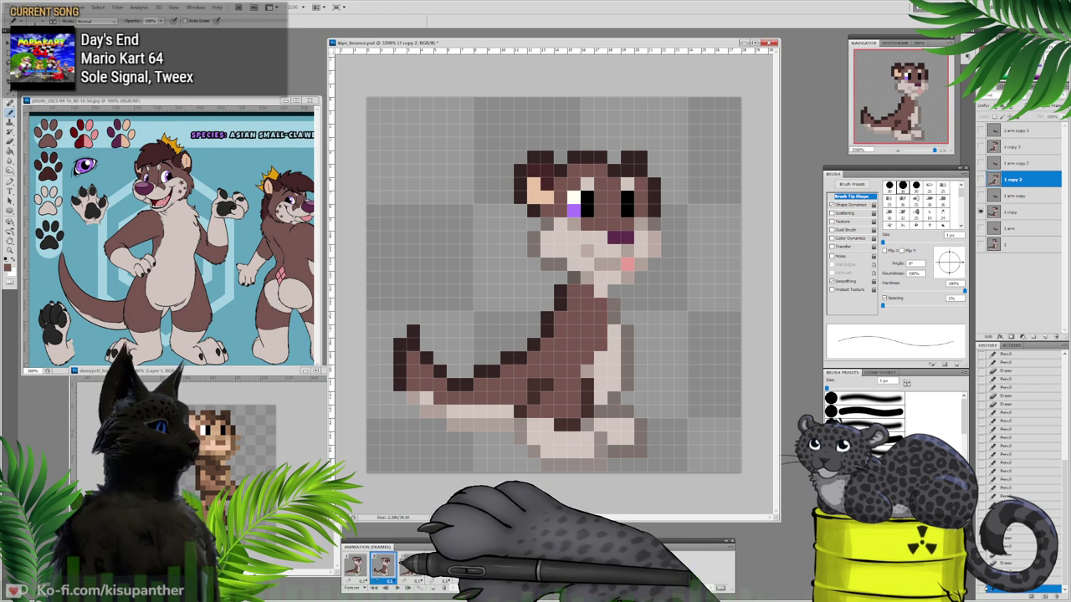
pyautogui.click(355, 568)
pyautogui.click(383, 568)
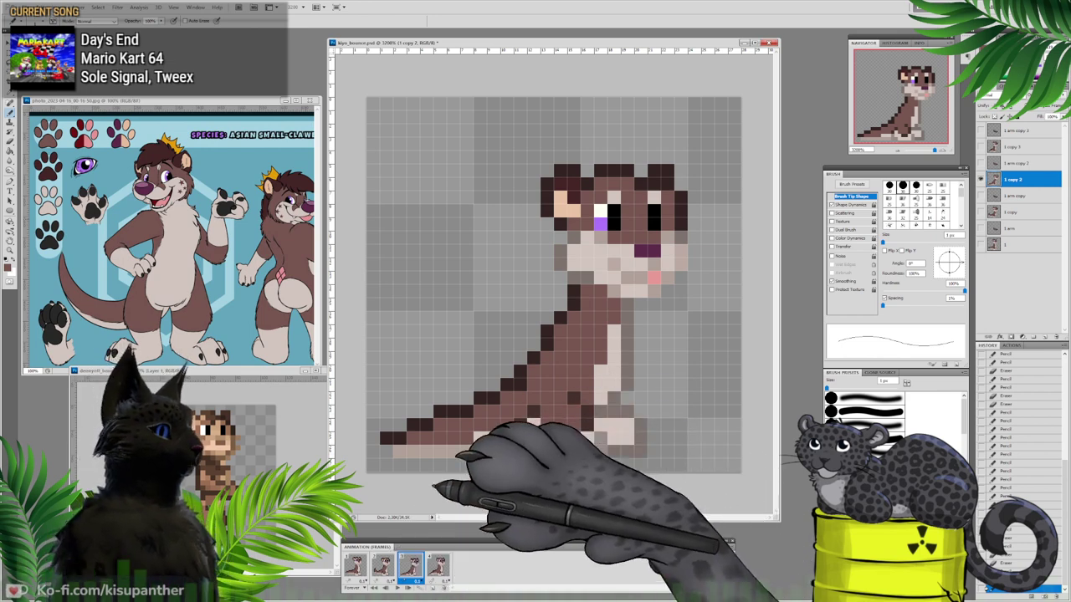
pyautogui.click(381, 566)
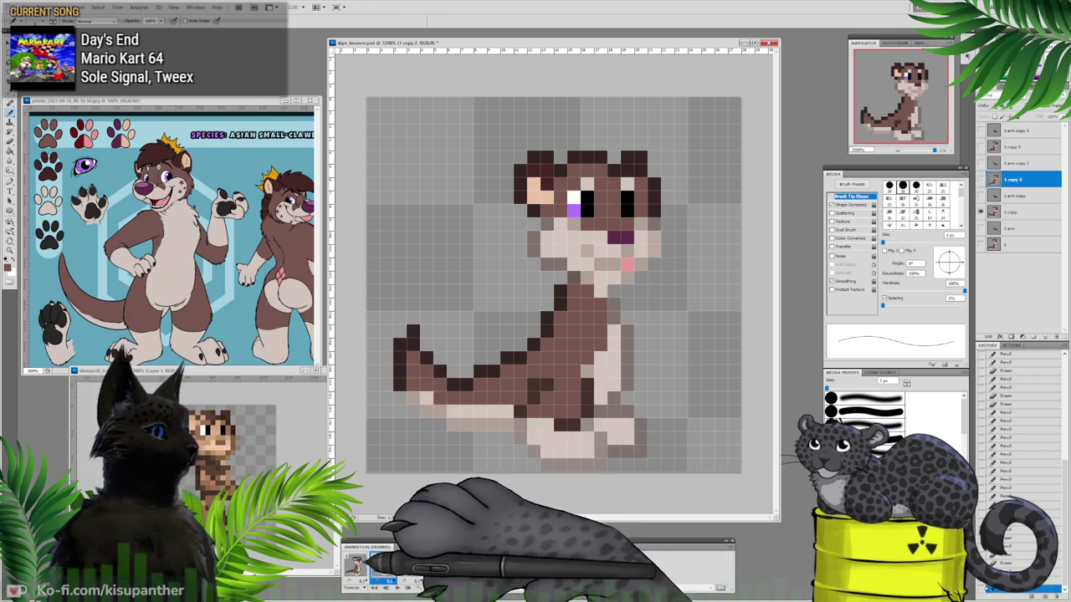
pyautogui.click(410, 566)
pyautogui.click(381, 567)
pyautogui.click(410, 566)
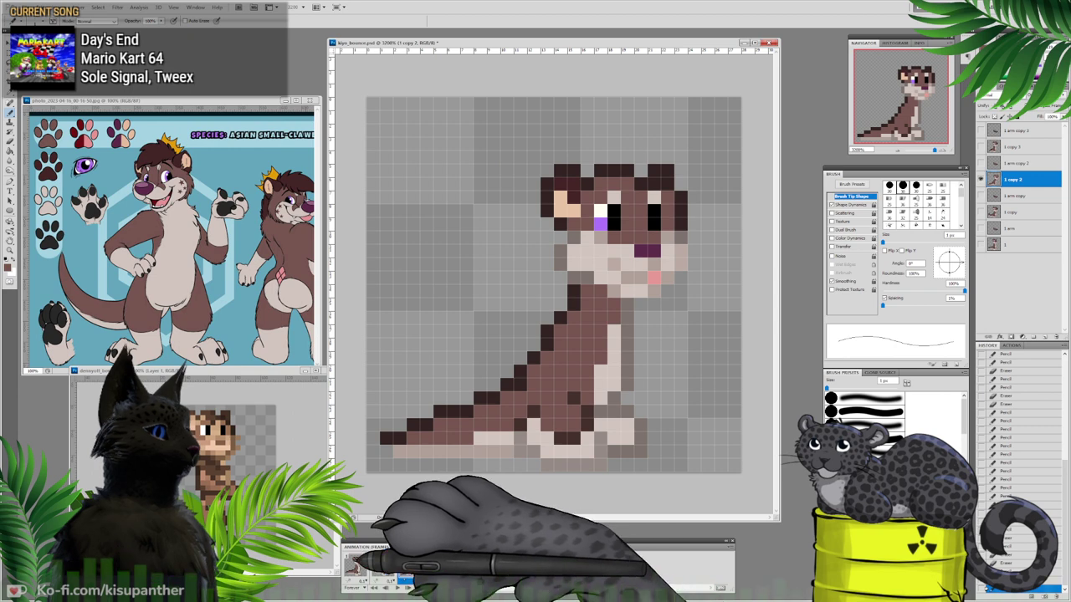
pyautogui.click(355, 566)
pyautogui.click(381, 566)
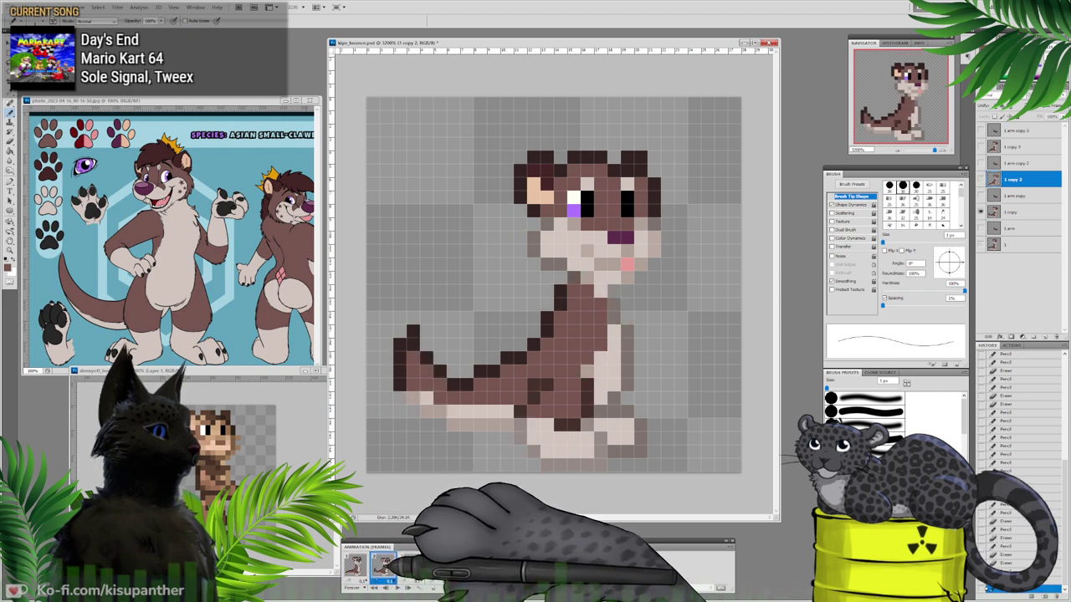
# Step: On layer 1 copy in frame 2, extend the tail's pale underside and its shading toward the tip, and lower the dark-outlined tip
pyautogui.click(1014, 213)
pyautogui.click(440, 424)
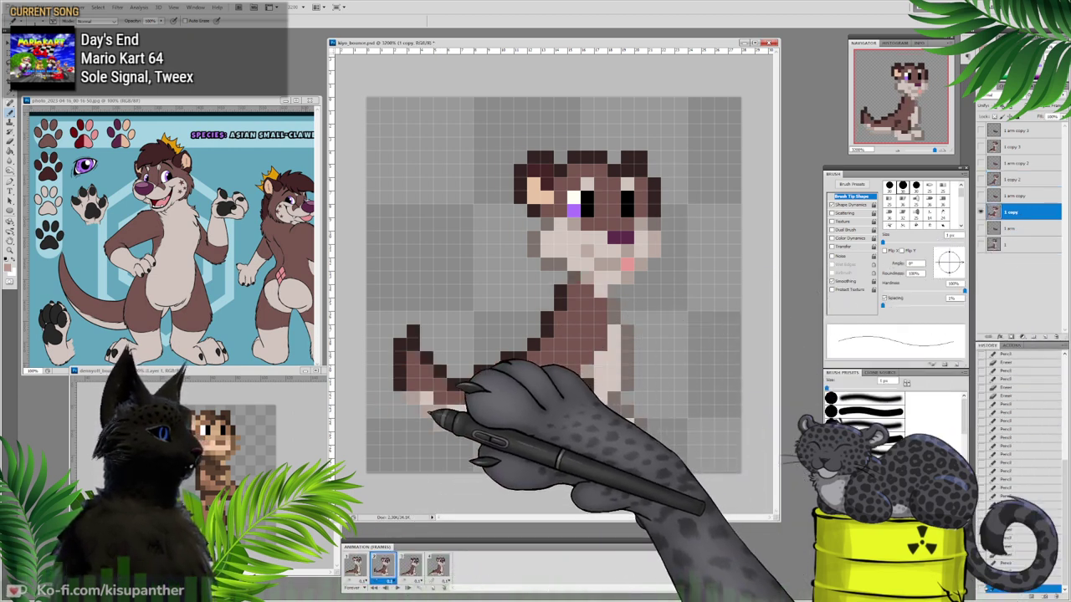
pyautogui.click(415, 412)
pyautogui.click(401, 399)
pyautogui.click(458, 405)
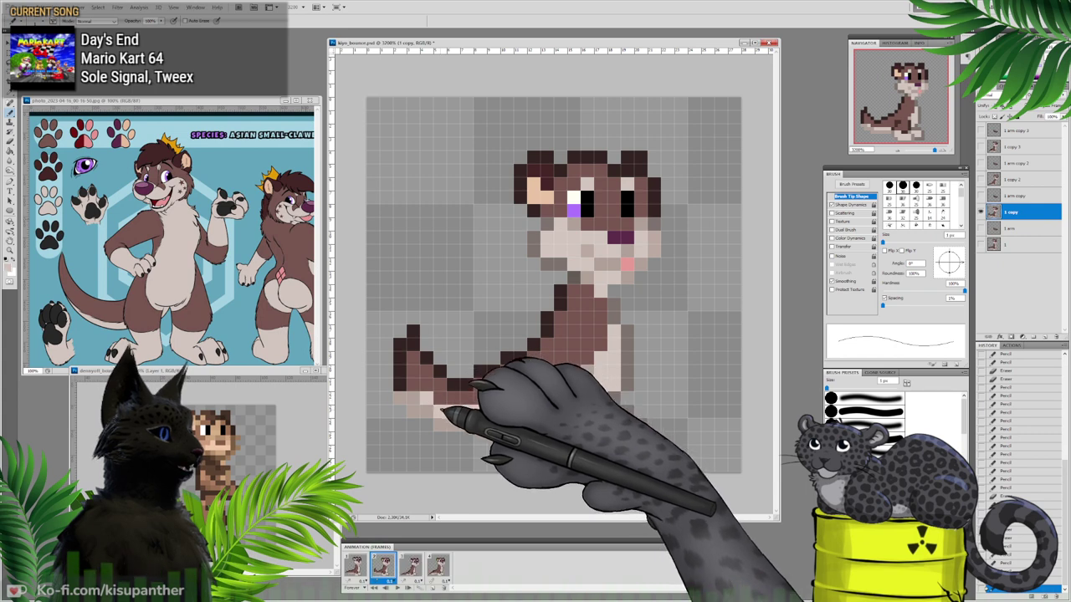
pyautogui.click(443, 402)
pyautogui.keyDown('alt'); pyautogui.click(442, 374); pyautogui.keyUp('alt')
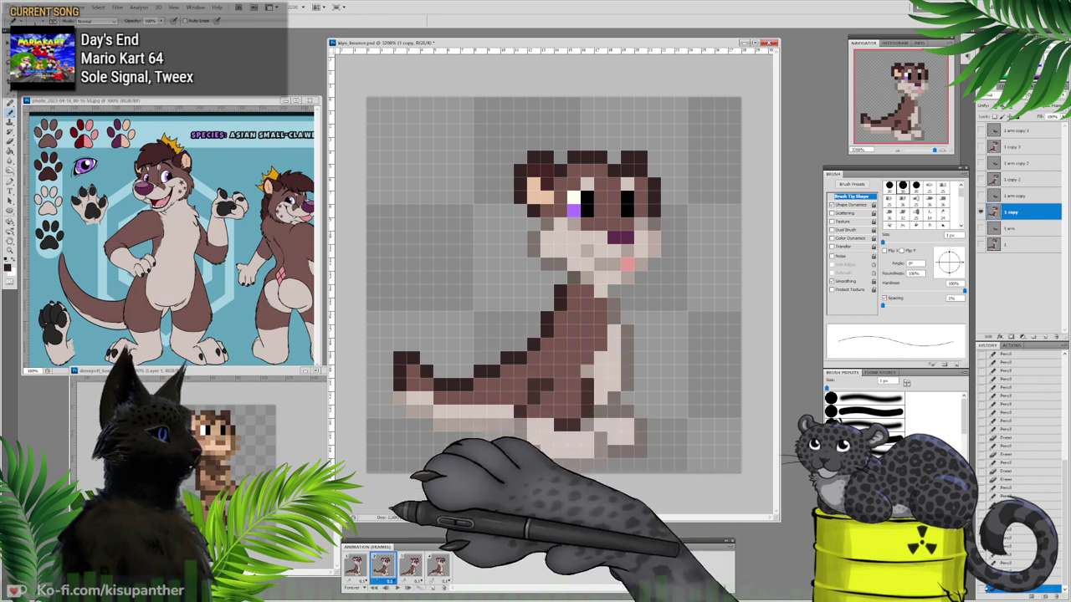
# Step: Step through frames 3, 4 and 1, and play the animation to check the tail motion
pyautogui.click(414, 566)
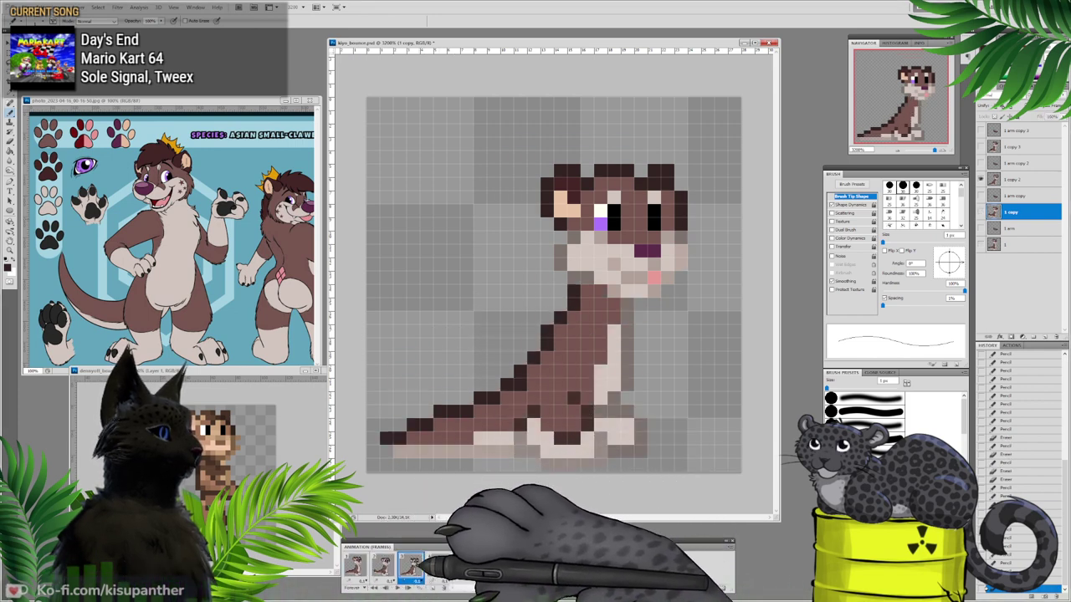
pyautogui.click(442, 566)
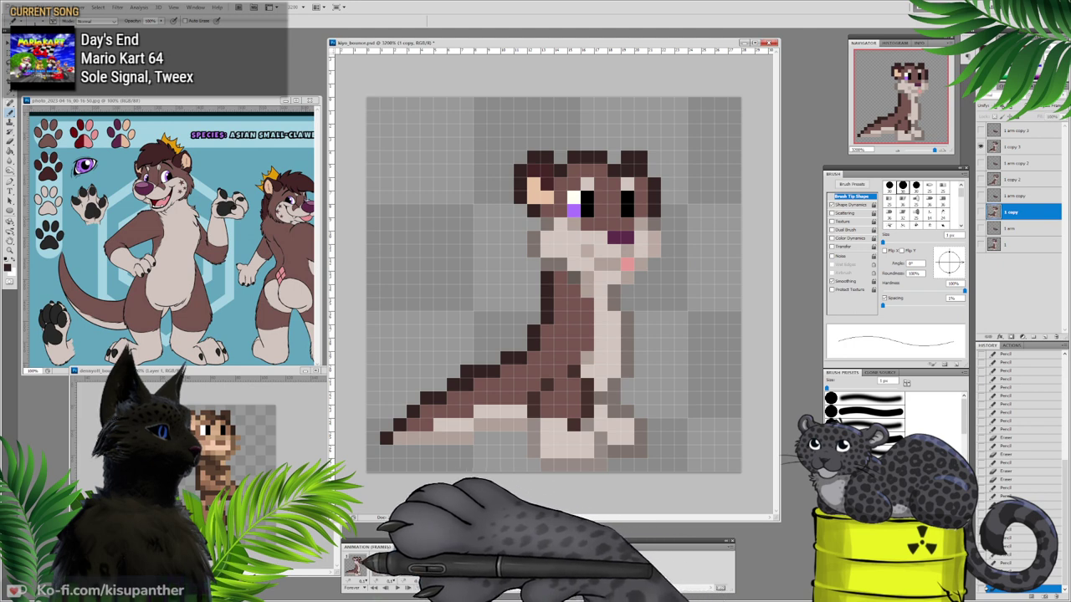
pyautogui.click(360, 565)
pyautogui.click(397, 588)
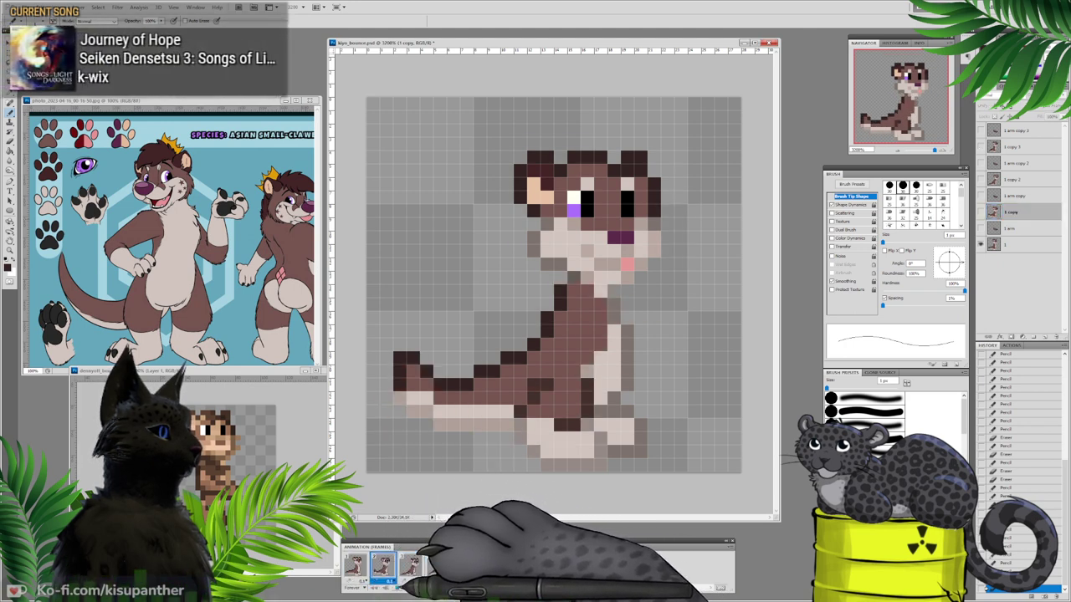
# Step: On layer 1 copy 2 in frame 3, repaint the foreleg and front paw with pale fur and matching shading
pyautogui.click(411, 566)
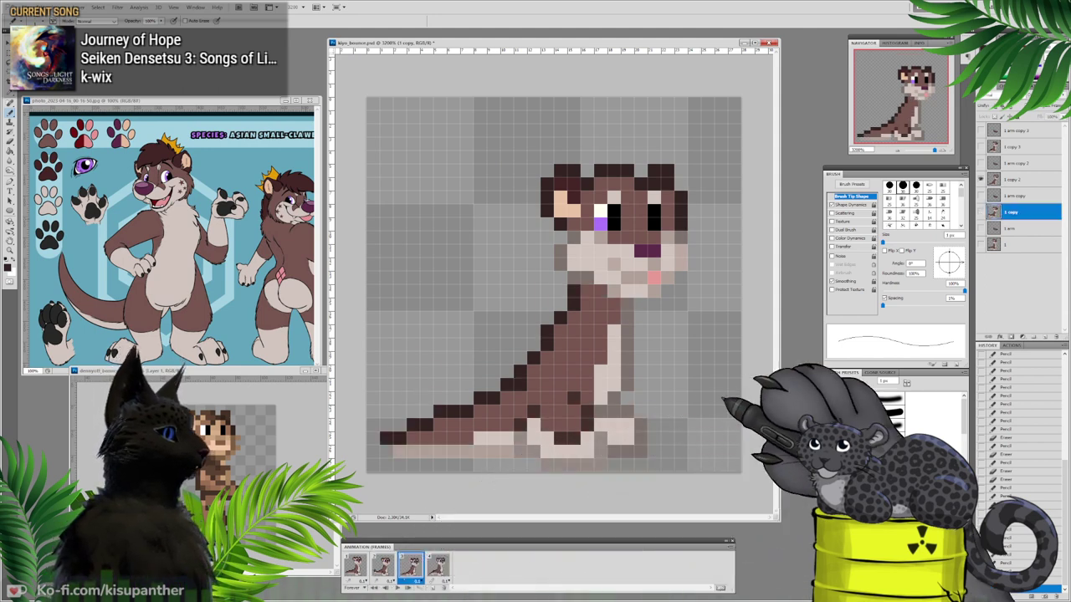
pyautogui.click(1016, 179)
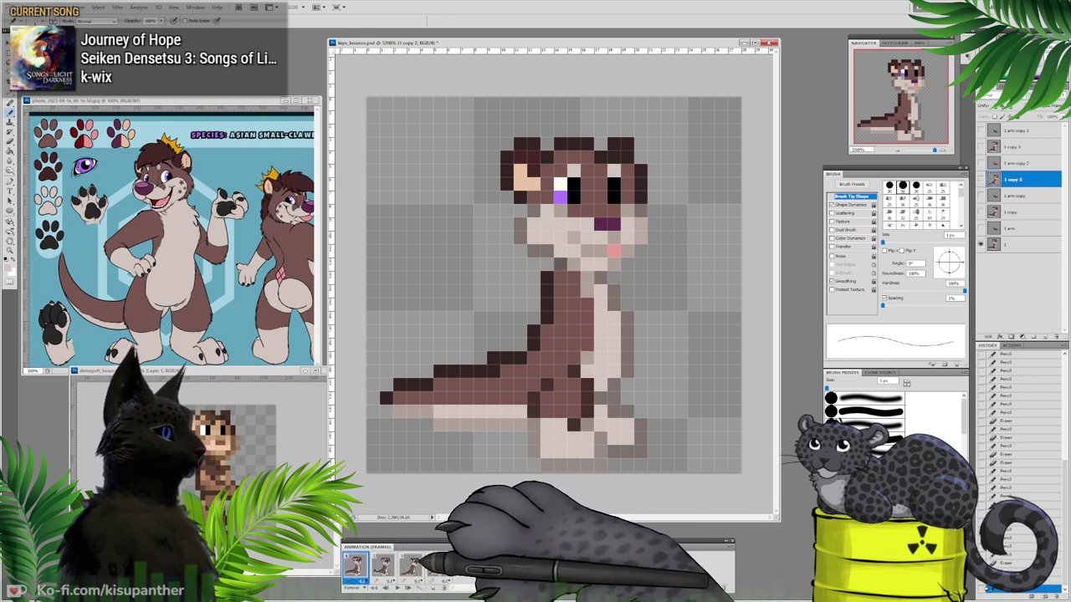
pyautogui.keyDown('alt'); pyautogui.click(626, 392); pyautogui.keyUp('alt')
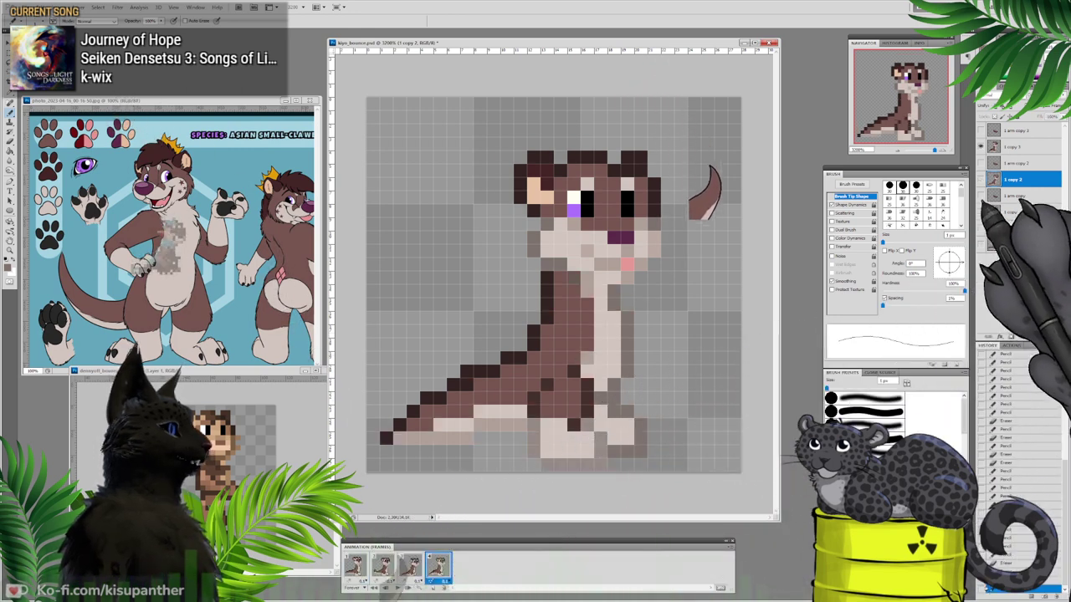
# Step: On layer 1 copy 3 in frame 4, extend the pale fur down the foreleg with shading beside it, and play the animation
pyautogui.click(1013, 148)
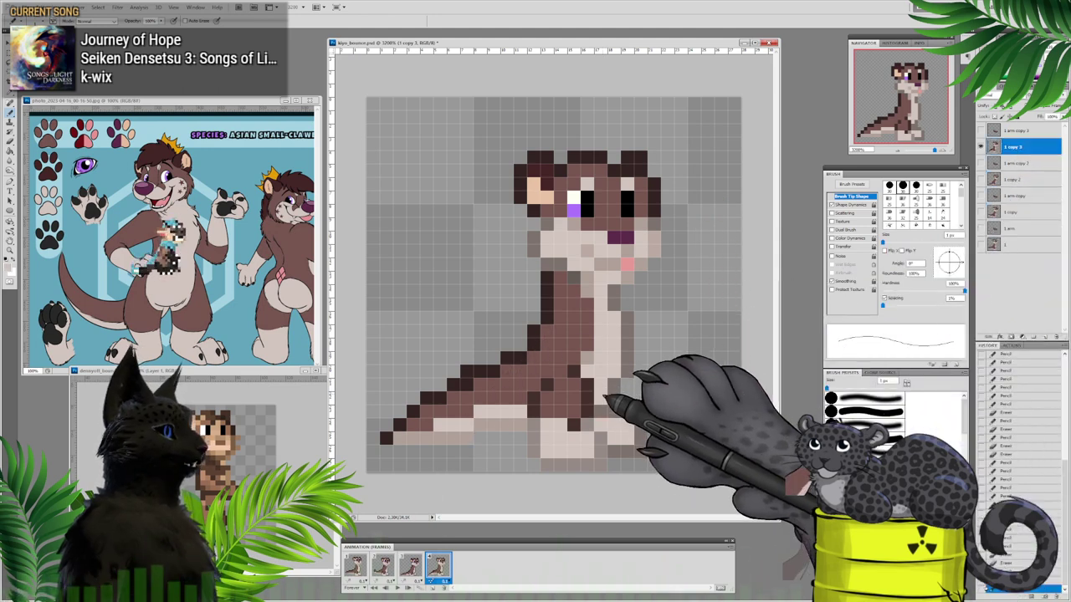
pyautogui.click(397, 588)
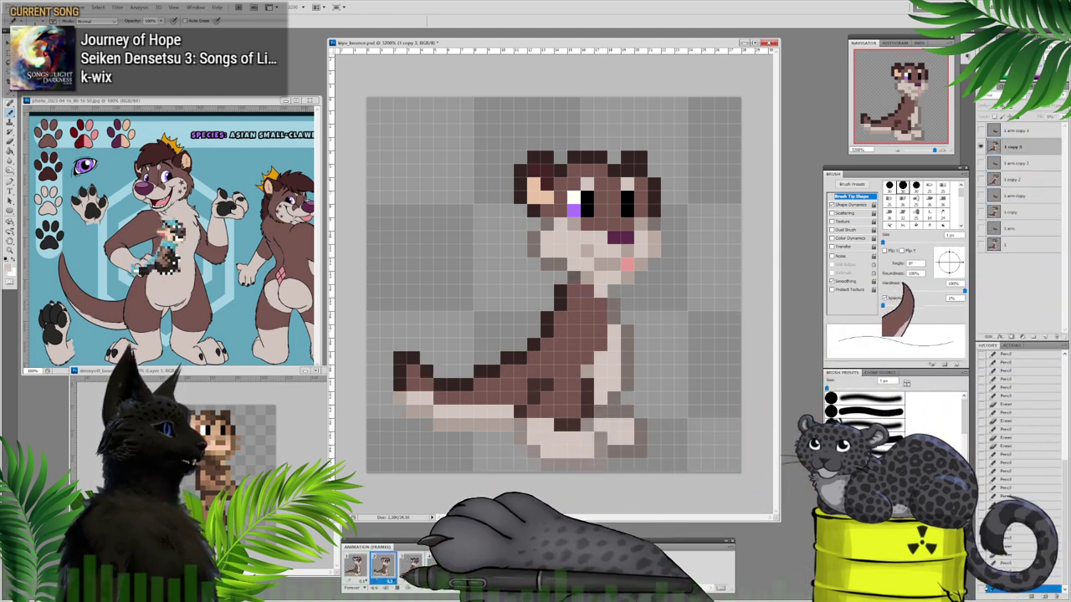
pyautogui.press('space')
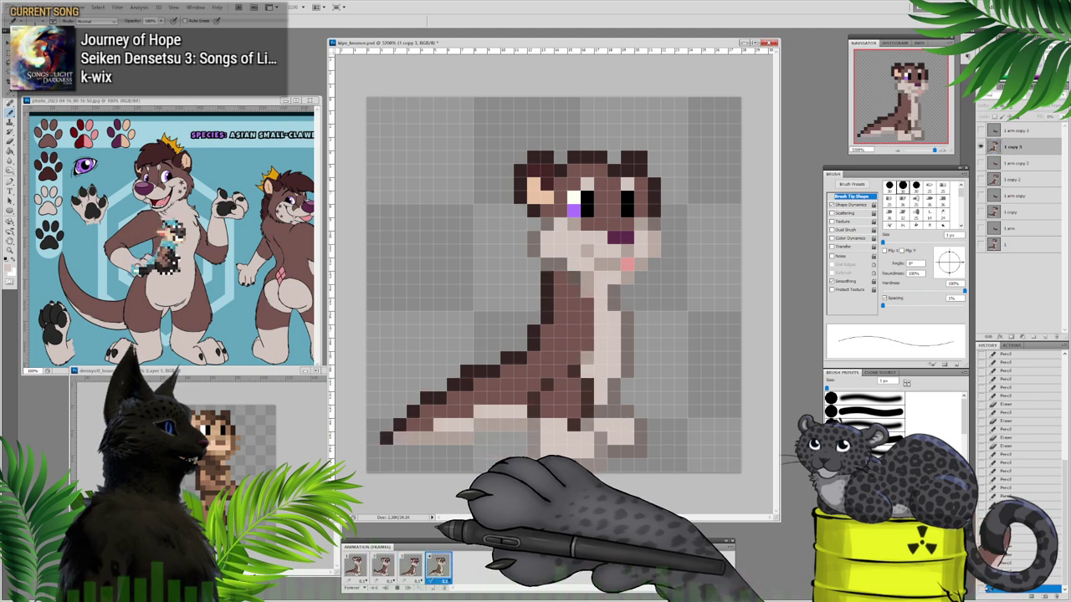
pyautogui.press('space')
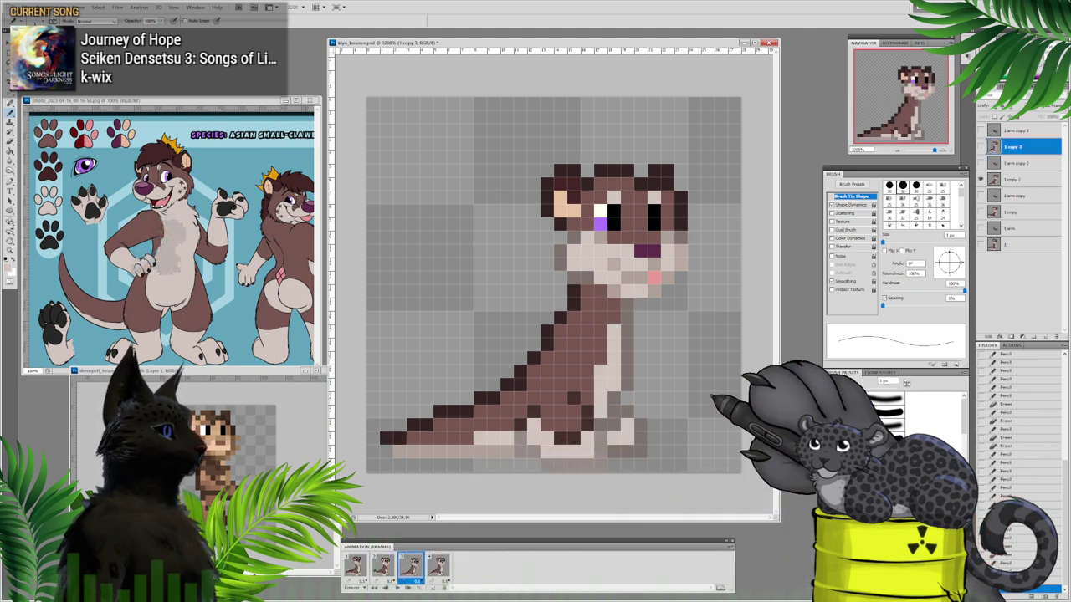
# Step: Touch up the foreleg shading on layer 1 copy 2 in frame 3, comparing it with the neighbouring frames and in playback
pyautogui.click(1012, 180)
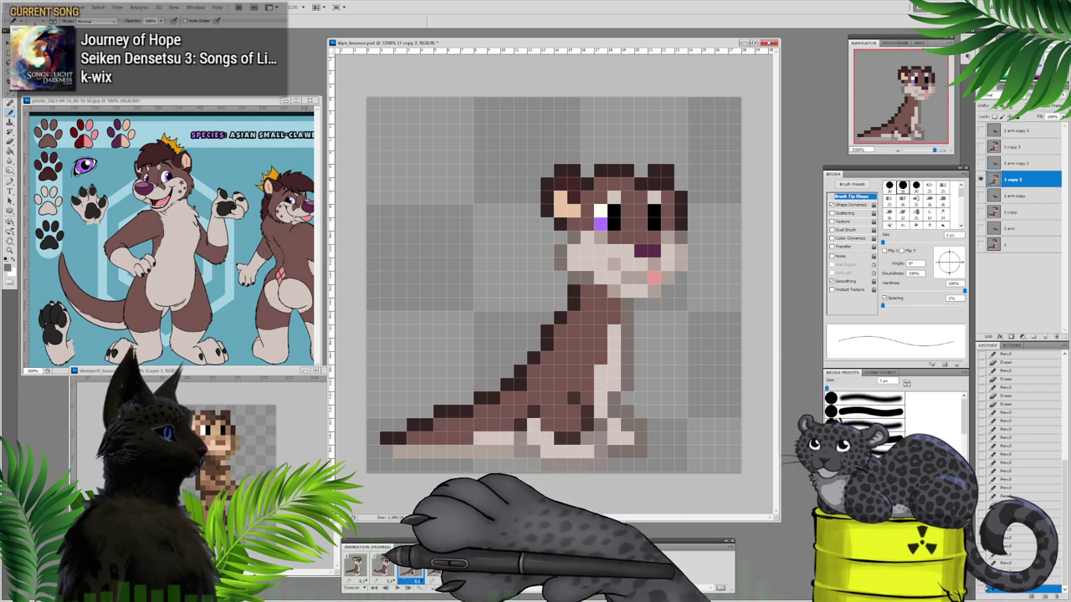
pyautogui.click(384, 567)
pyautogui.click(412, 566)
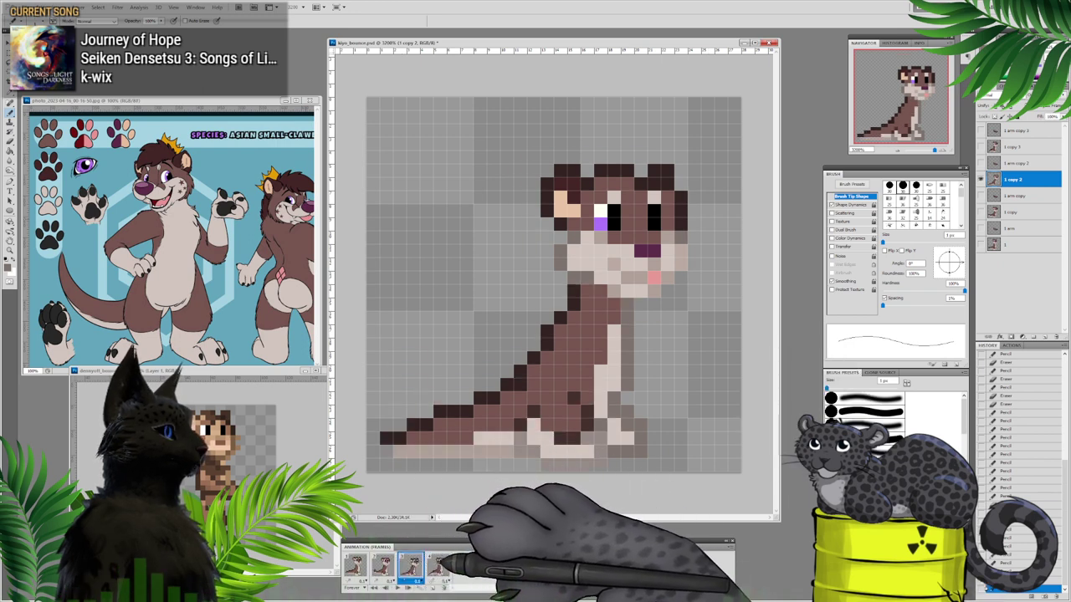
pyautogui.click(385, 566)
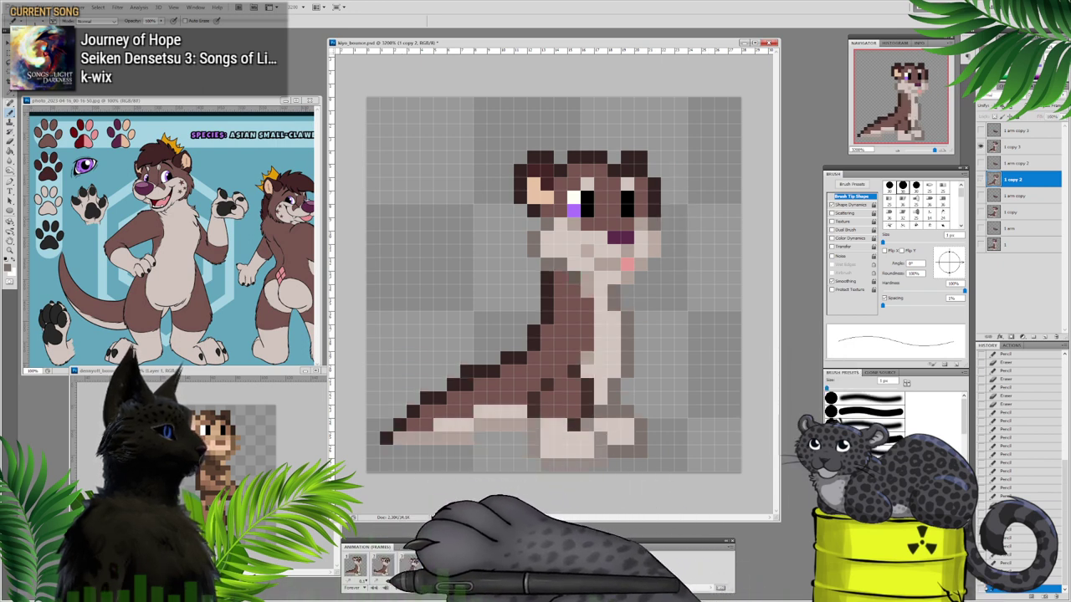
pyautogui.click(397, 588)
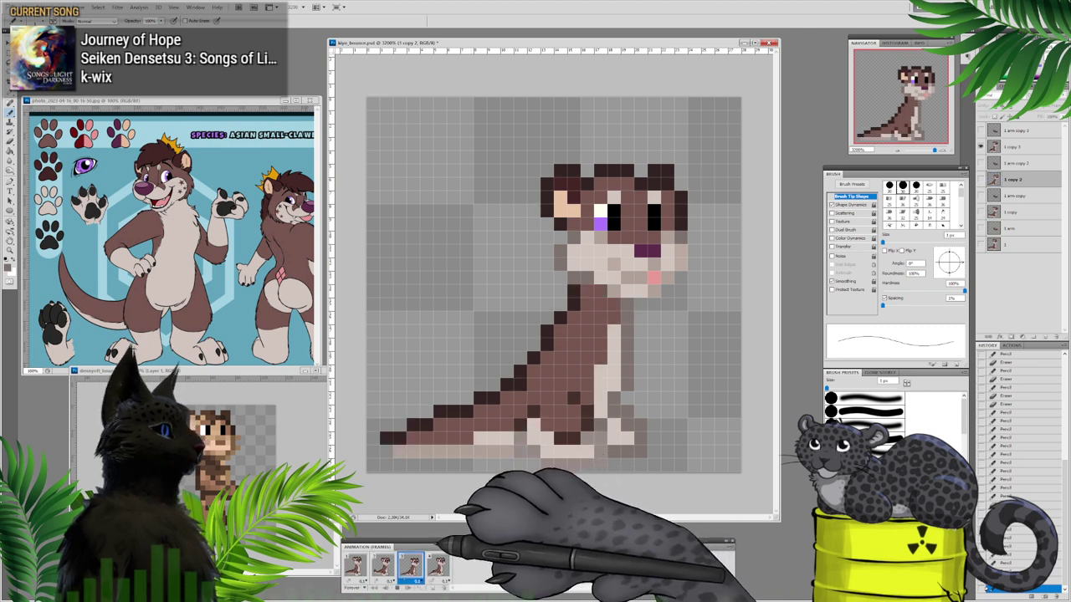
pyautogui.click(397, 588)
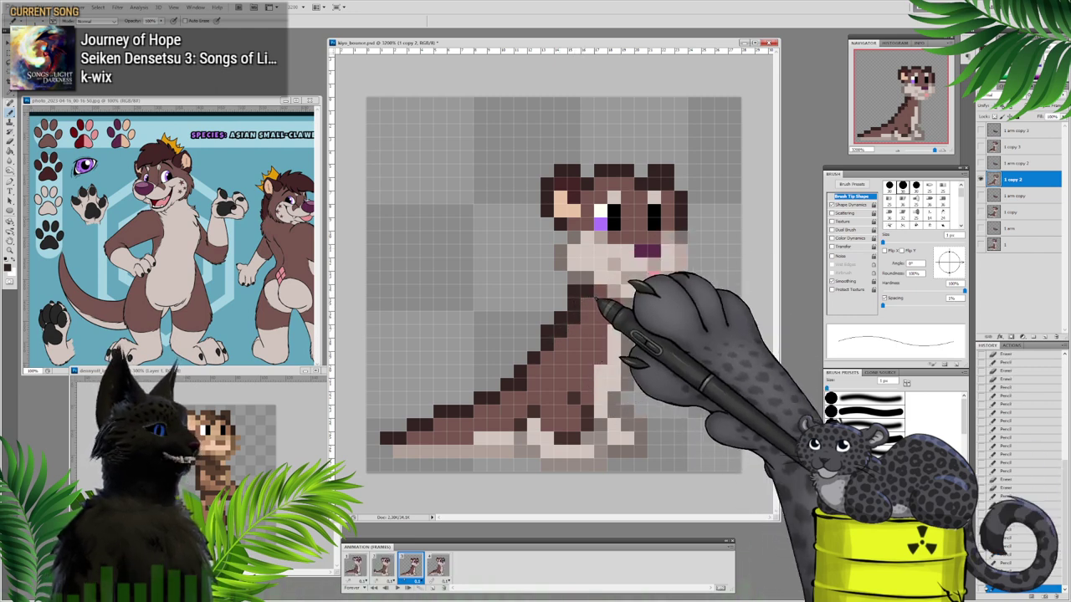
# Step: Move frame 3's dark neck and upper-back outline one pixel toward the chest, filling with brown, and compare it with neighbouring frames
pyautogui.keyDown('alt'); pyautogui.click(565, 357); pyautogui.keyUp('alt')
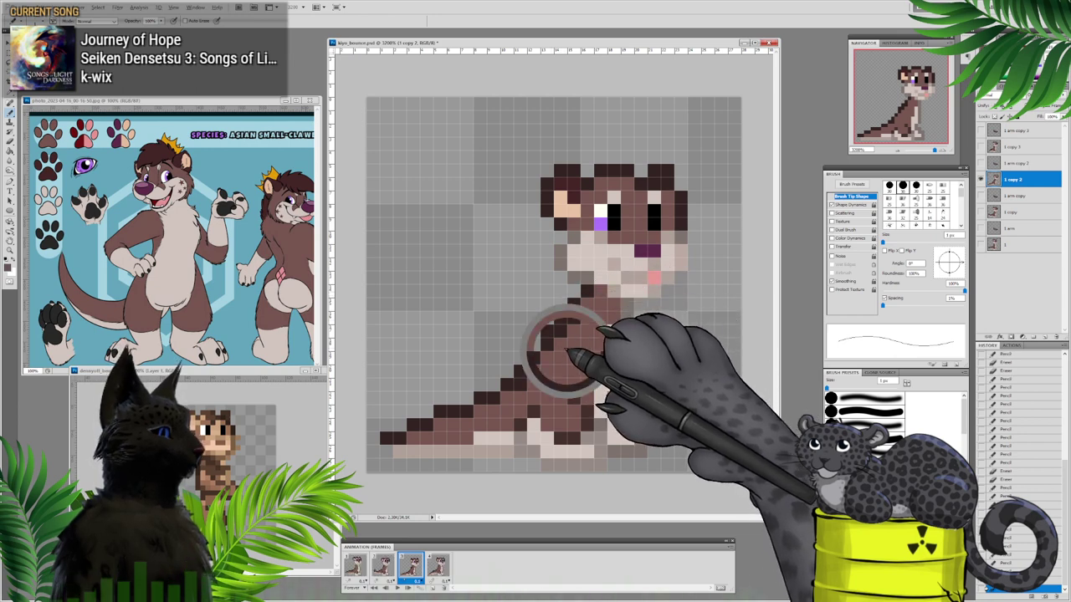
pyautogui.click(578, 327)
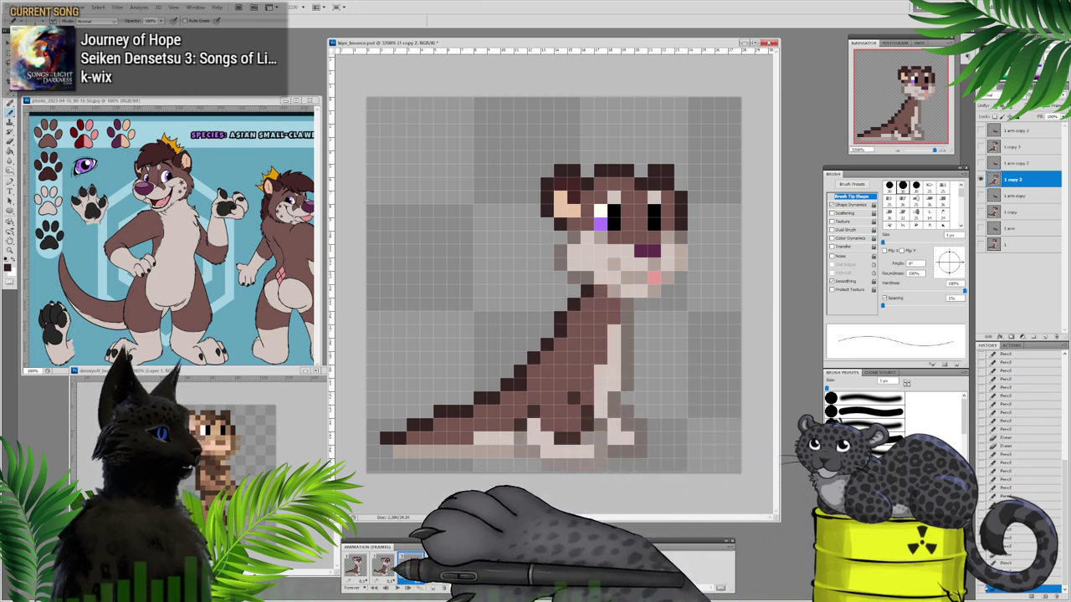
pyautogui.click(382, 567)
pyautogui.click(411, 566)
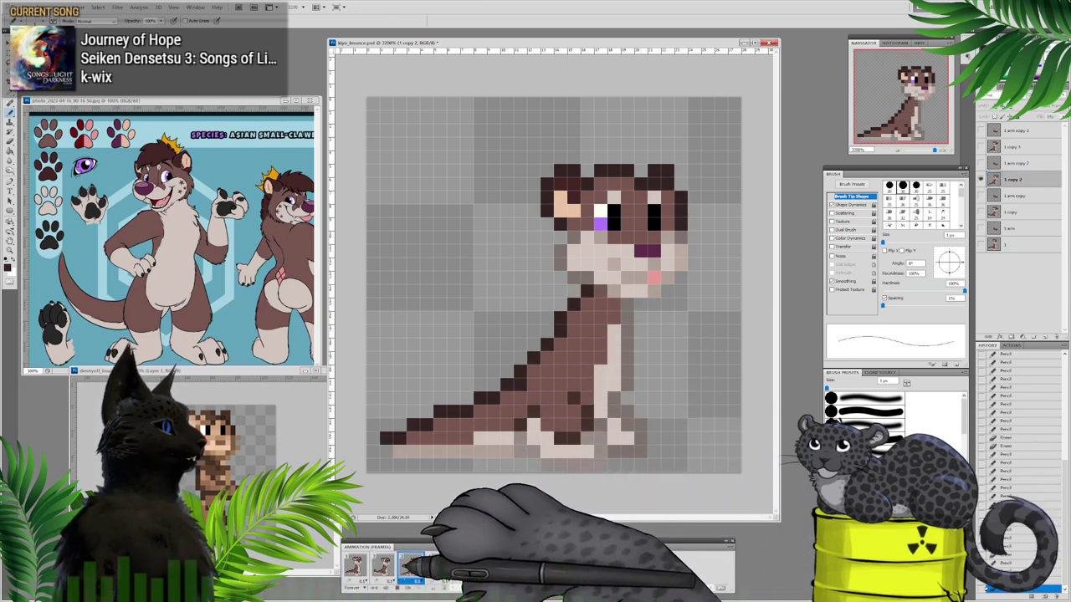
pyautogui.click(439, 566)
pyautogui.click(398, 588)
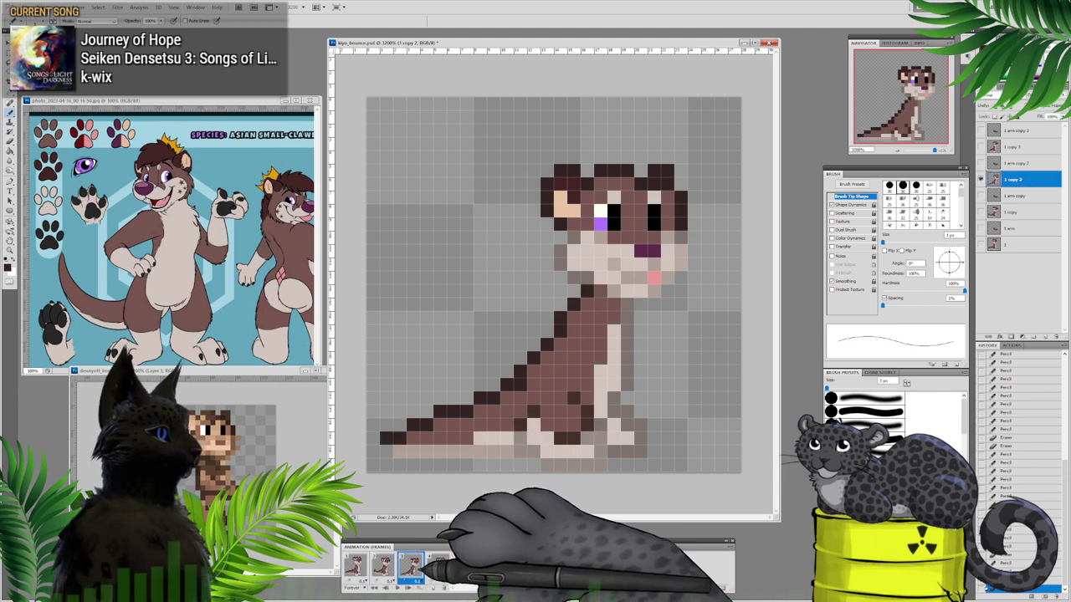
# Step: On layer 1 copy 3 in frame 4, narrow the neck by trimming its dark back outline one pixel, and play the animation
pyautogui.click(439, 568)
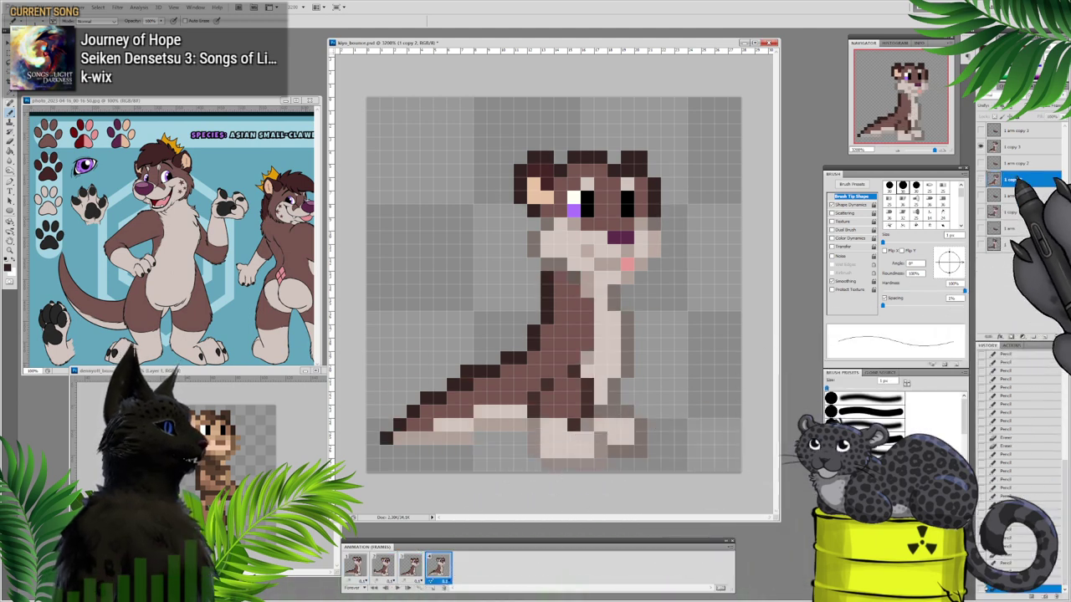
pyautogui.click(1011, 146)
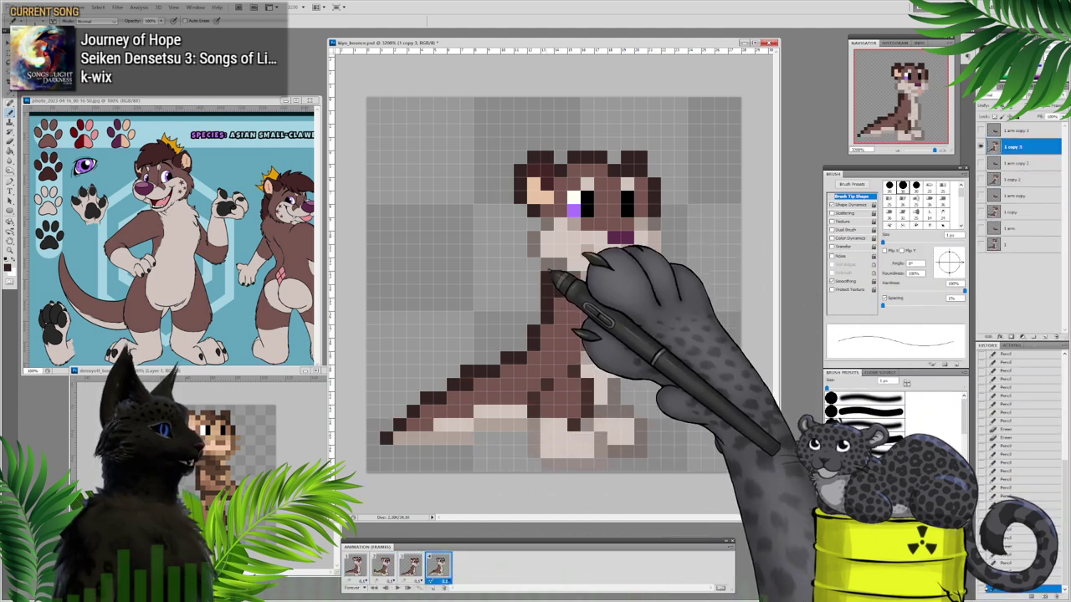
pyautogui.moveTo(545, 276); pyautogui.dragTo(545, 290)
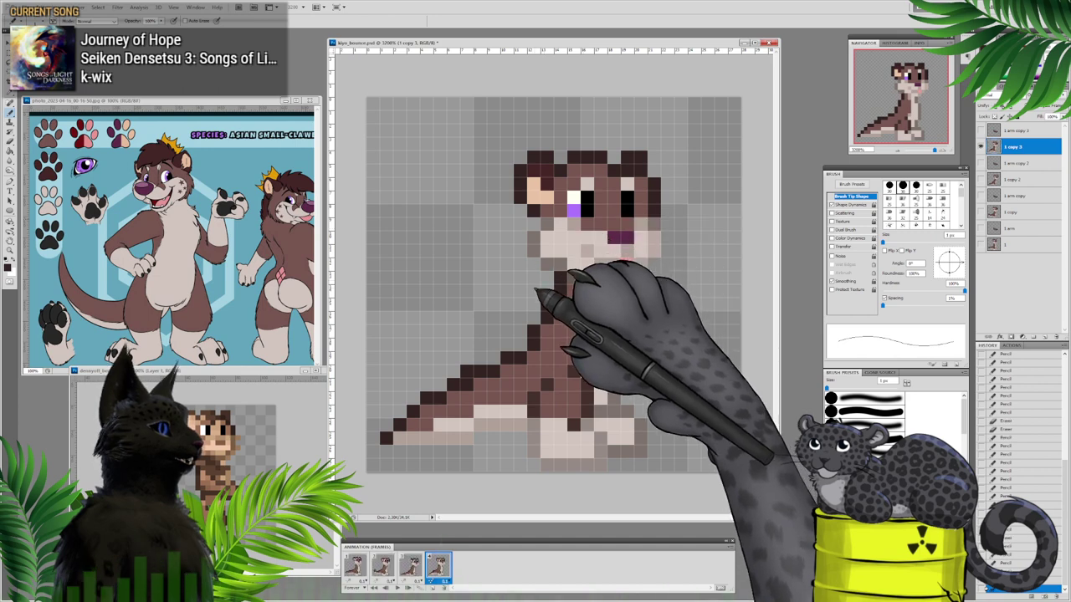
pyautogui.click(397, 588)
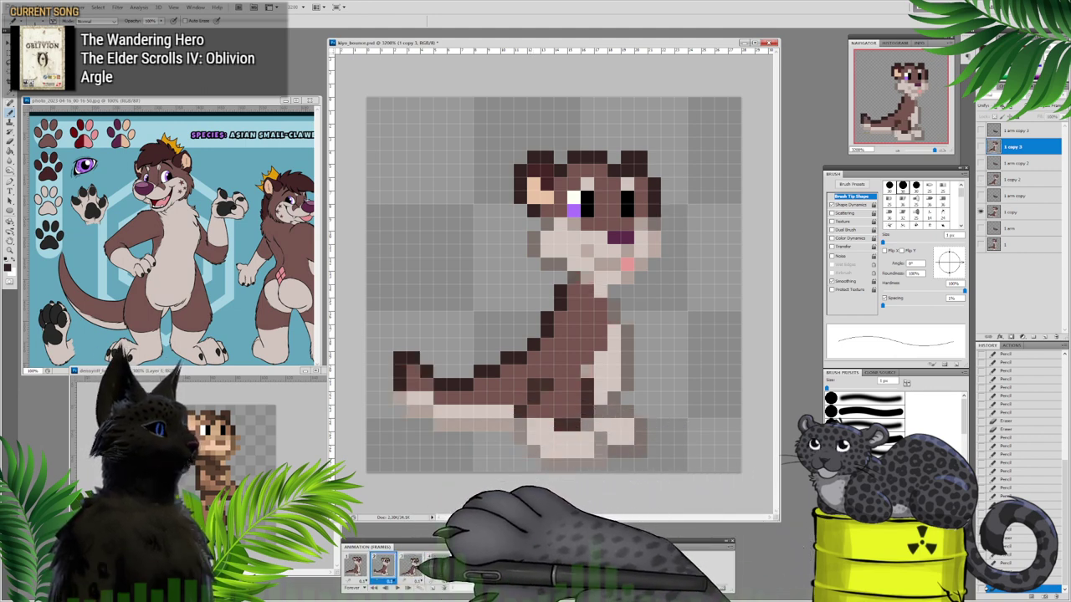
pyautogui.click(416, 568)
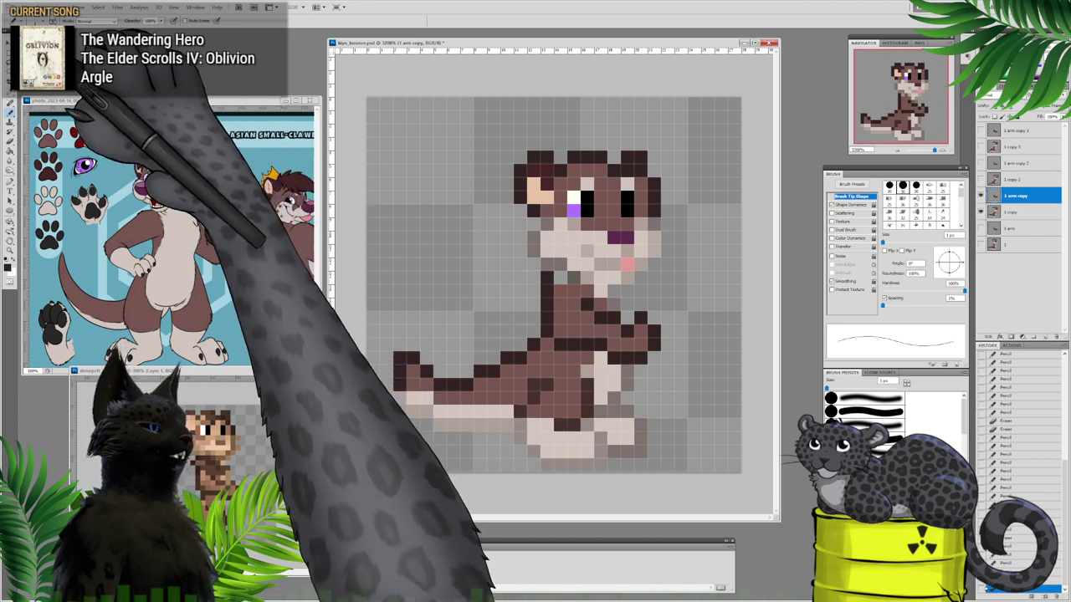
# Step: Move the arm on layer 1 arm copy down two pixels in frame 2
pyautogui.press('v')
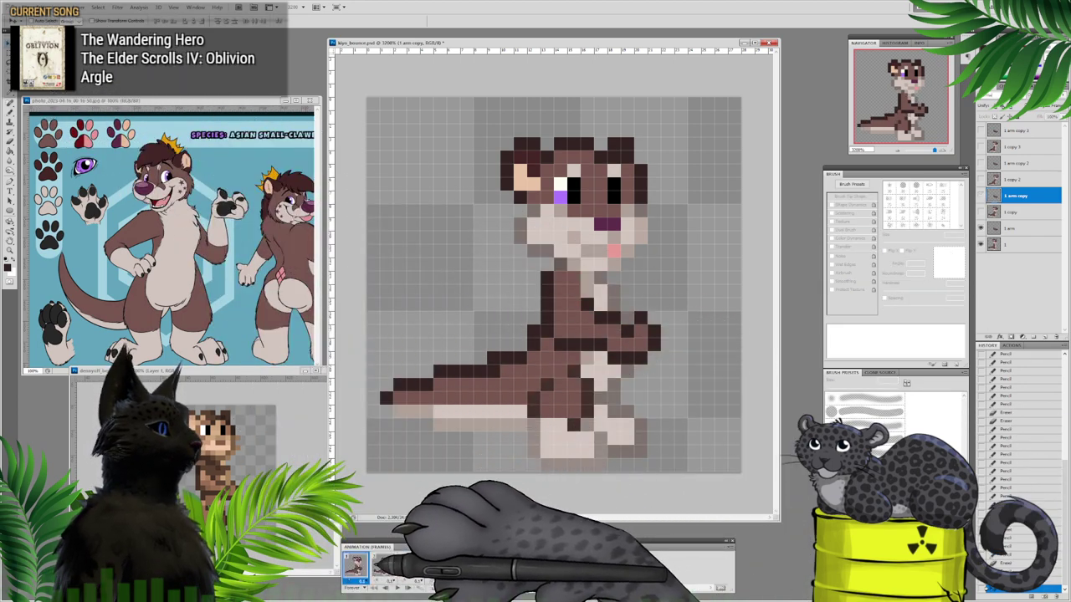
pyautogui.click(384, 567)
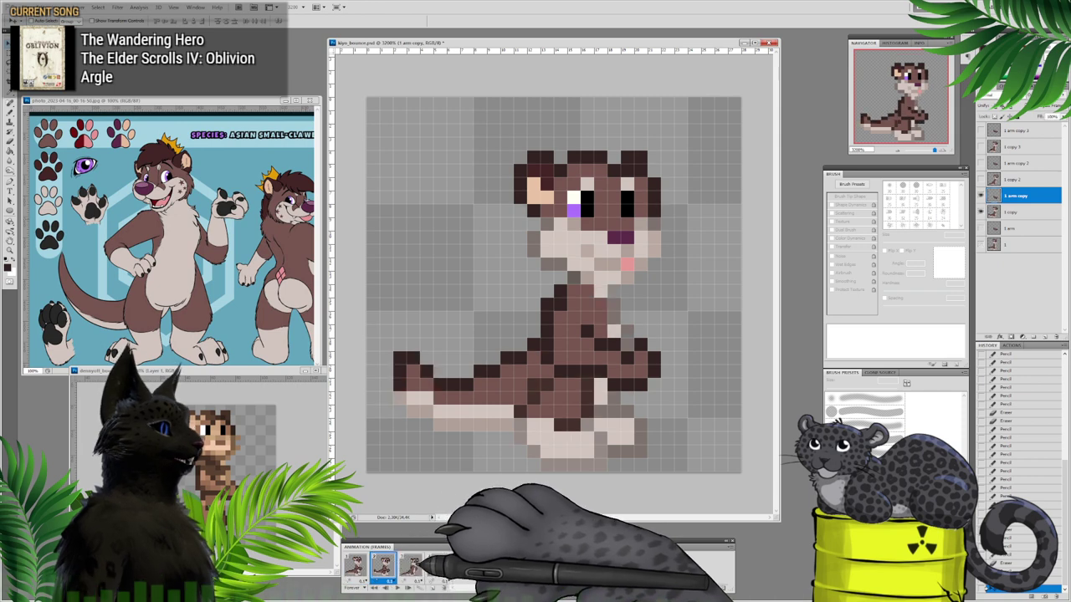
# Step: In frame 3, hide layer 1 arm, show layer 1 arm copy 2 and move its arm down three pixels onto the crouched body
pyautogui.click(411, 567)
pyautogui.click(981, 228)
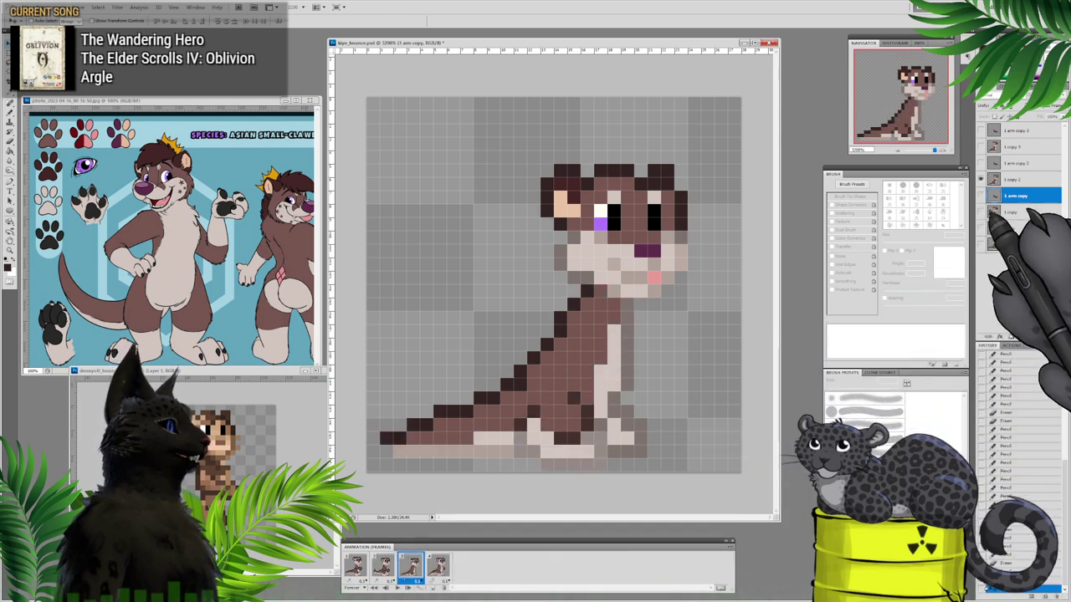
pyautogui.click(981, 163)
pyautogui.click(1003, 164)
pyautogui.moveTo(623, 332); pyautogui.dragTo(612, 367)
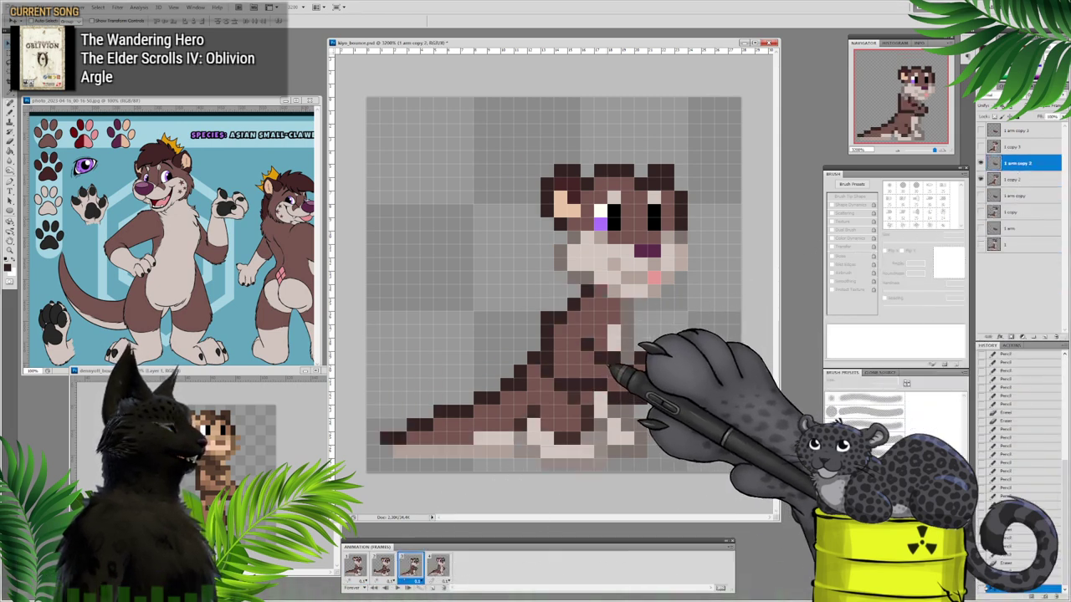
# Step: In frame 4, swap layer 1 arm for layer 1 arm copy 3 and move its arm two pixels down and one pixel toward the back
pyautogui.click(439, 566)
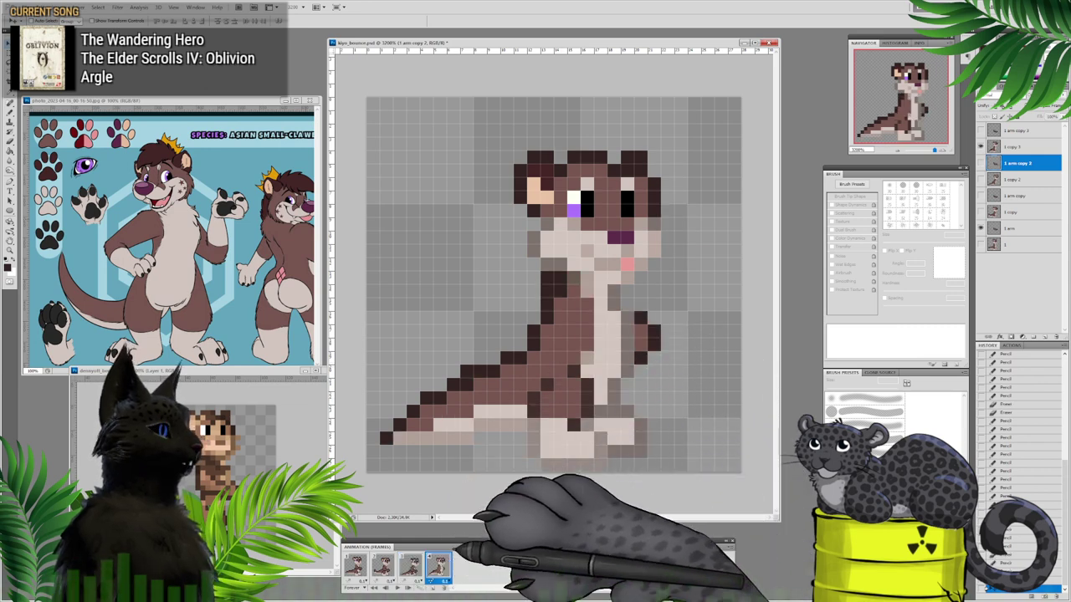
pyautogui.click(981, 228)
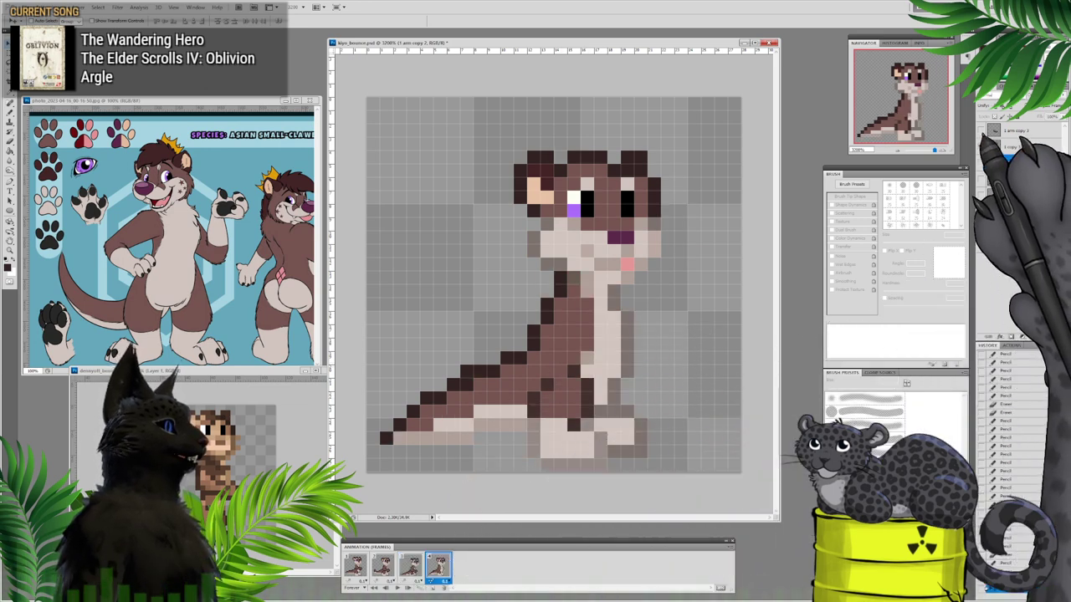
pyautogui.click(981, 131)
pyautogui.click(1018, 132)
pyautogui.moveTo(612, 331); pyautogui.dragTo(614, 358)
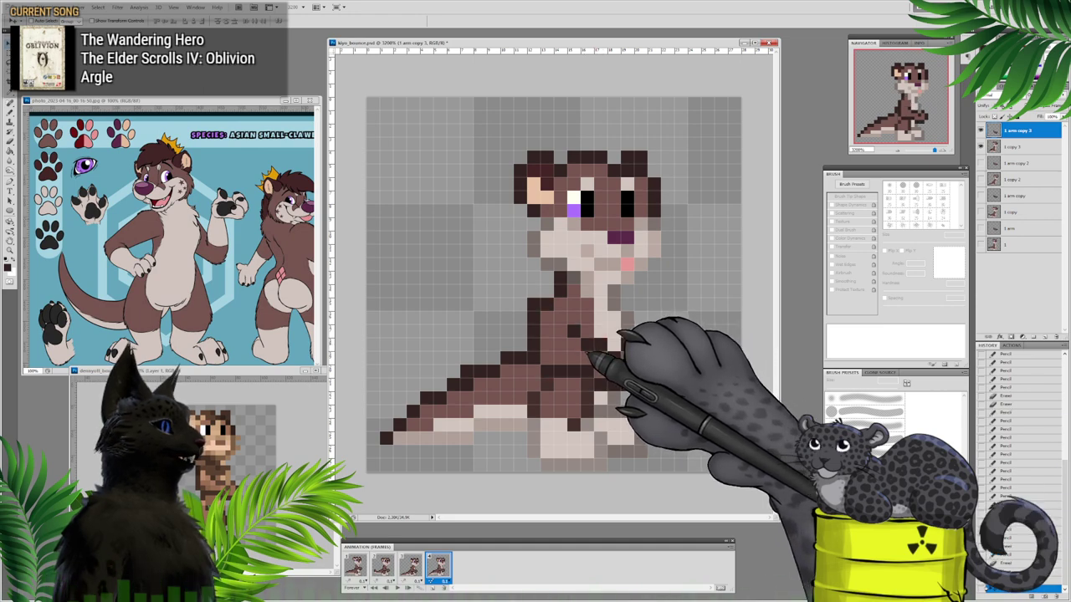
# Step: Erase the protruding shoulder pixel from the arm layers of frames 4 and 3, and play the animation to check the arm motion
pyautogui.click(10, 139)
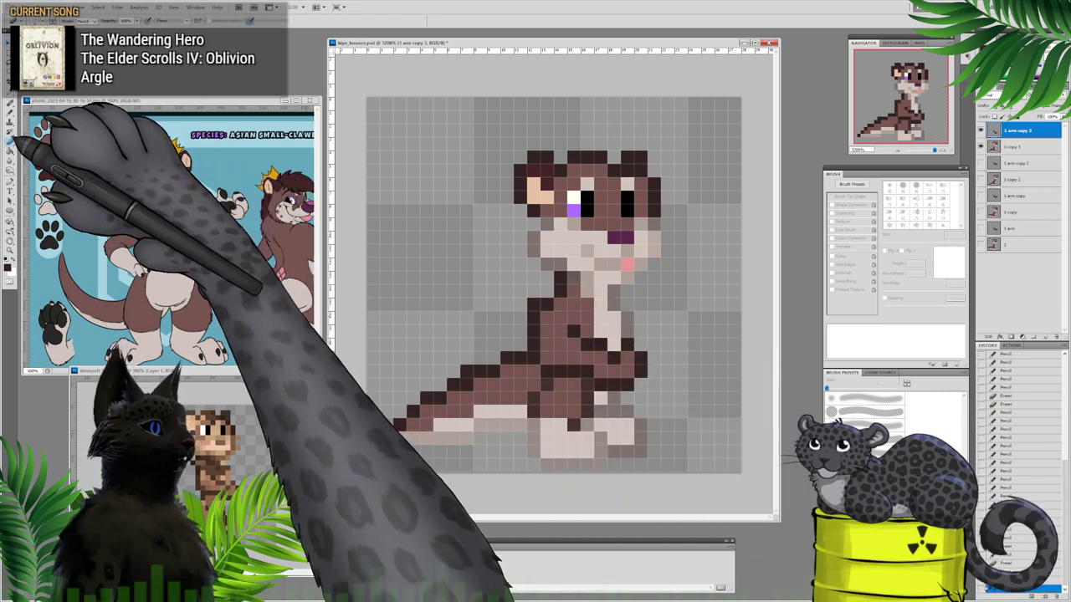
pyautogui.click(536, 306)
pyautogui.click(414, 566)
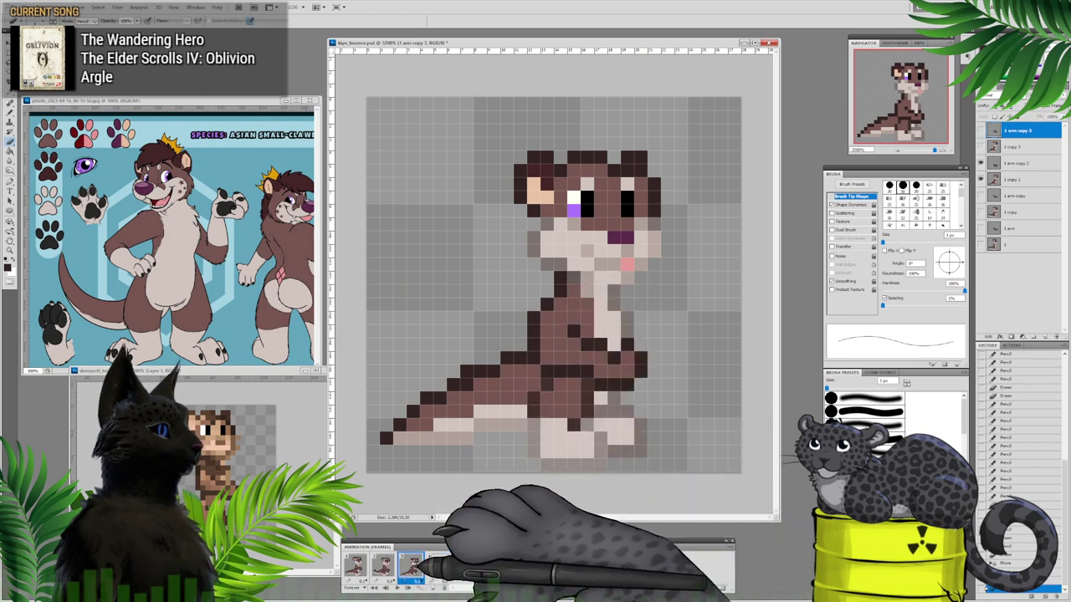
pyautogui.click(1011, 164)
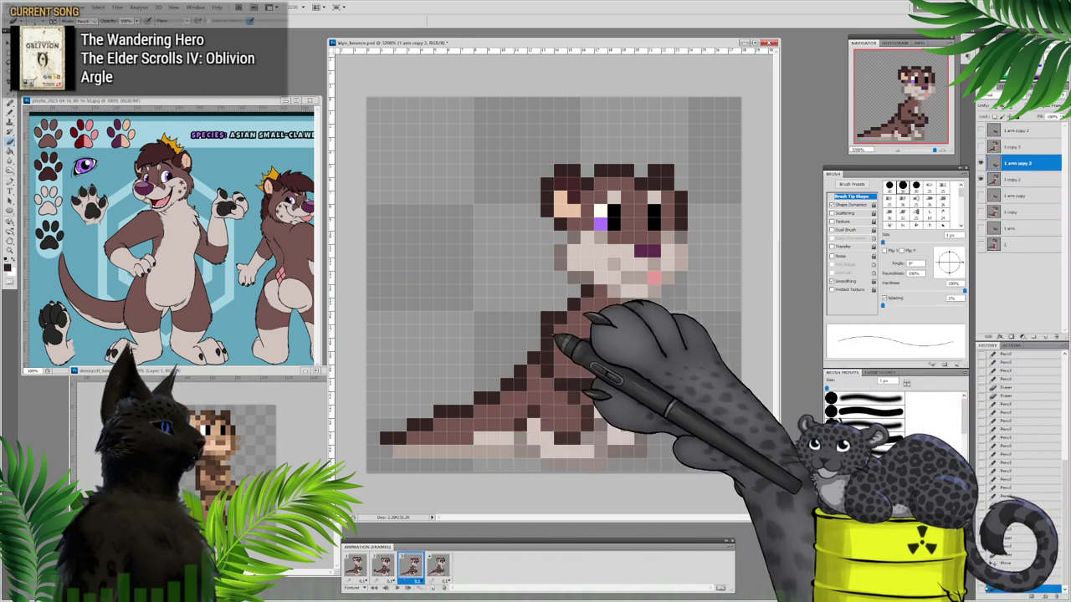
pyautogui.click(383, 566)
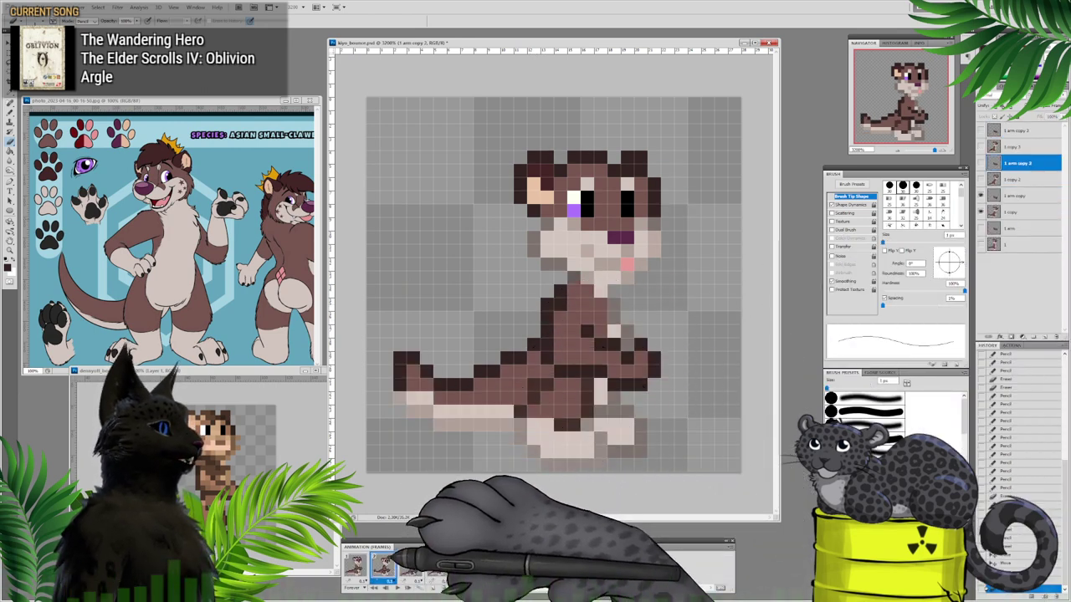
pyautogui.click(354, 566)
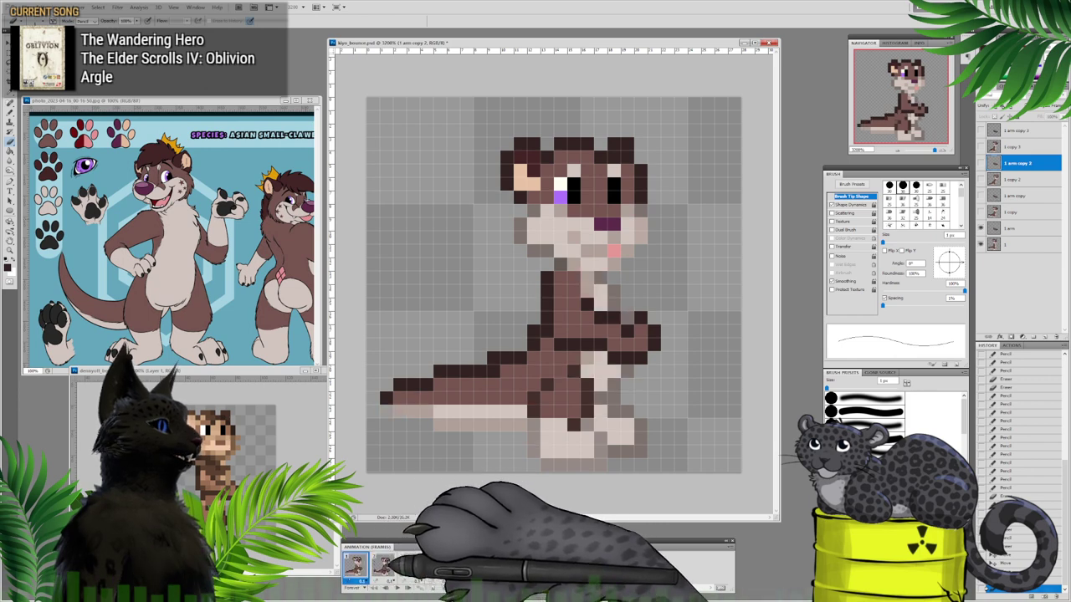
pyautogui.click(398, 588)
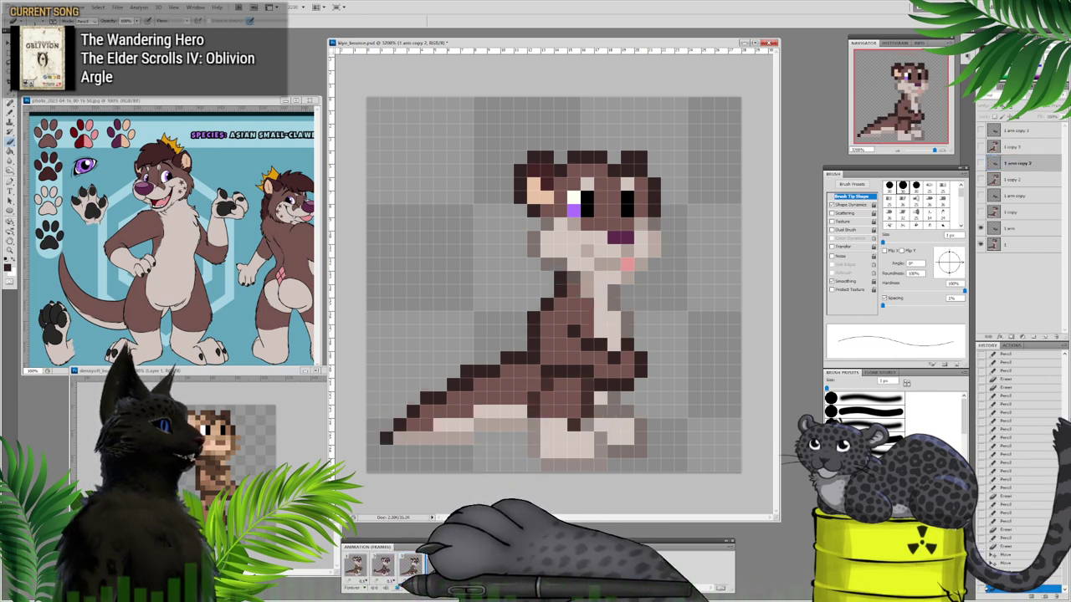
pyautogui.click(397, 588)
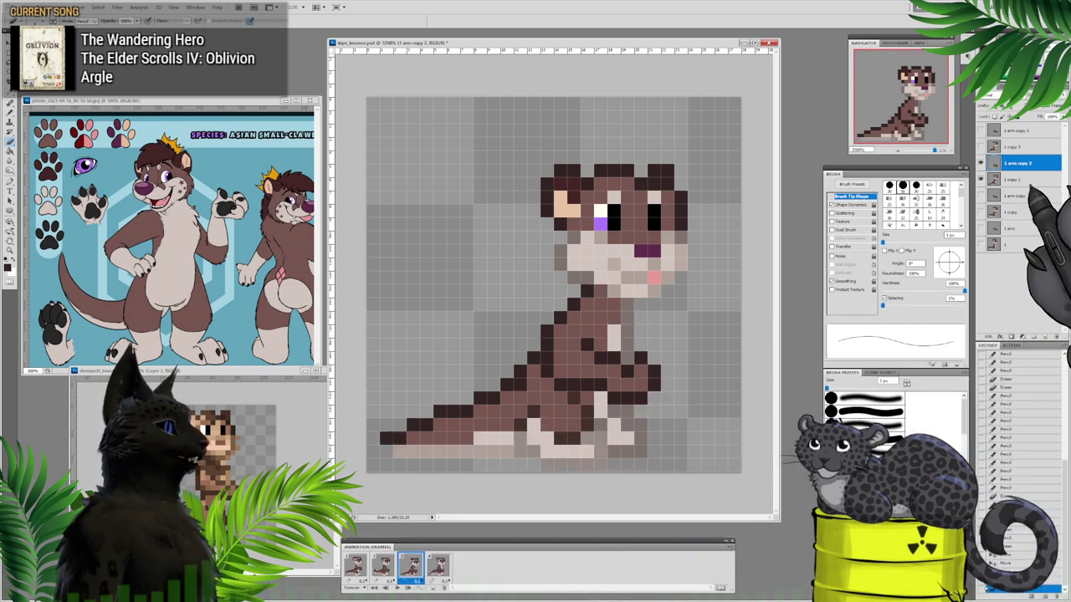
# Step: Move the arm on layer 1 arm copy 2 up one pixel in frame 3
pyautogui.click(10, 42)
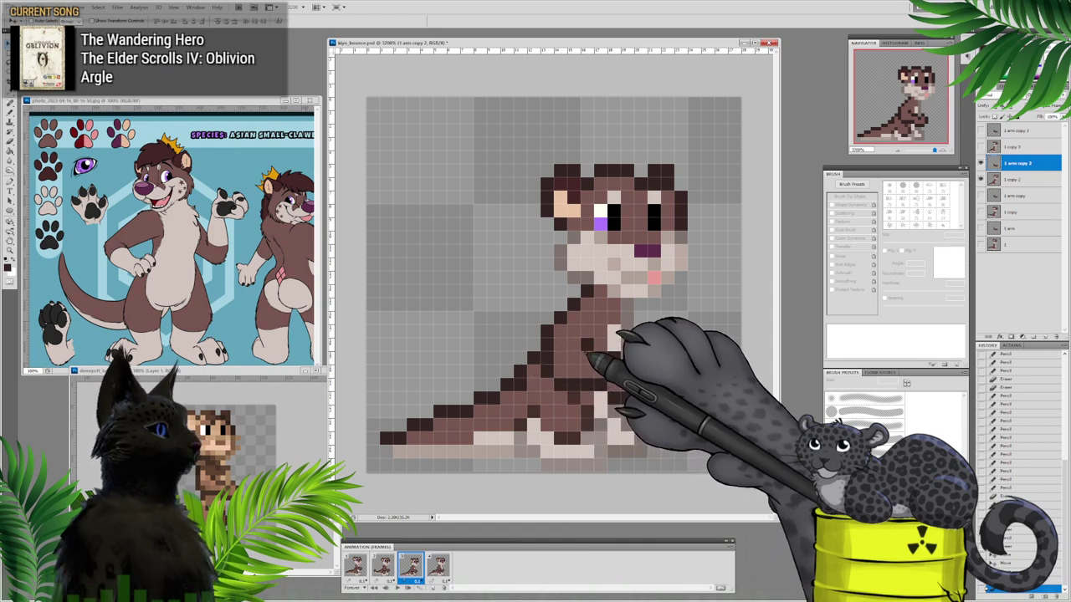
pyautogui.press('Up')
pyautogui.moveTo(594, 344); pyautogui.dragTo(587, 346)
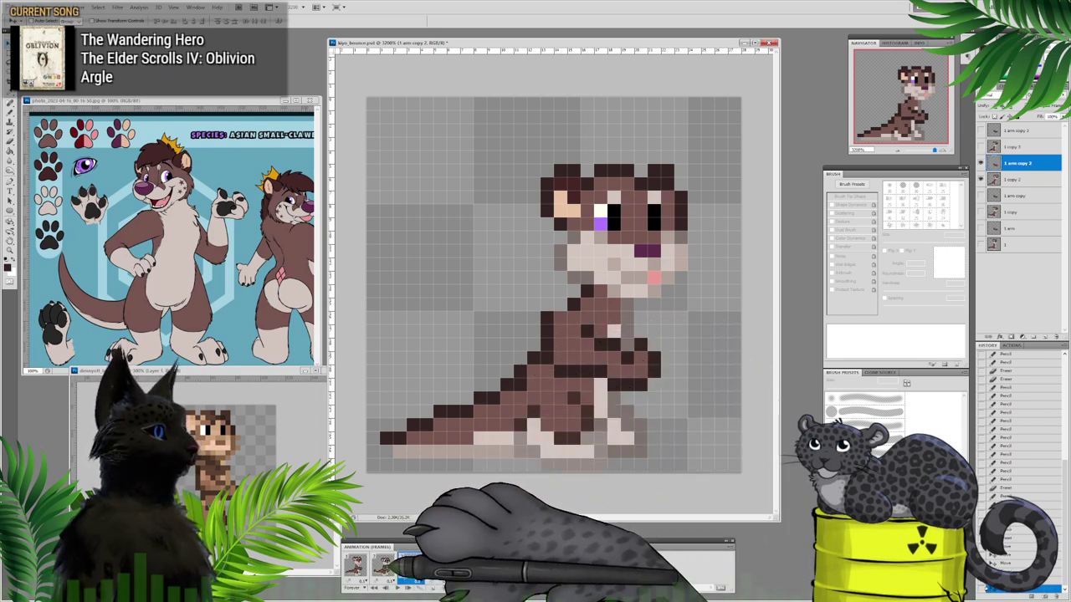
# Step: In frame 2, move the arm on layer 1 arm copy one pixel toward the back, and compare its position against frame 1
pyautogui.click(385, 568)
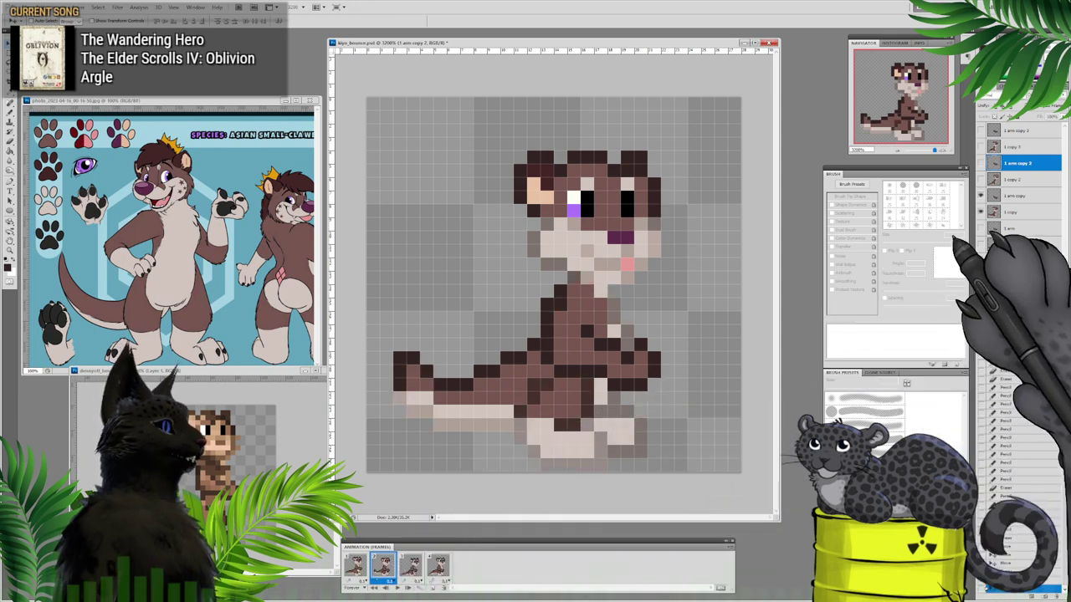
pyautogui.click(1011, 196)
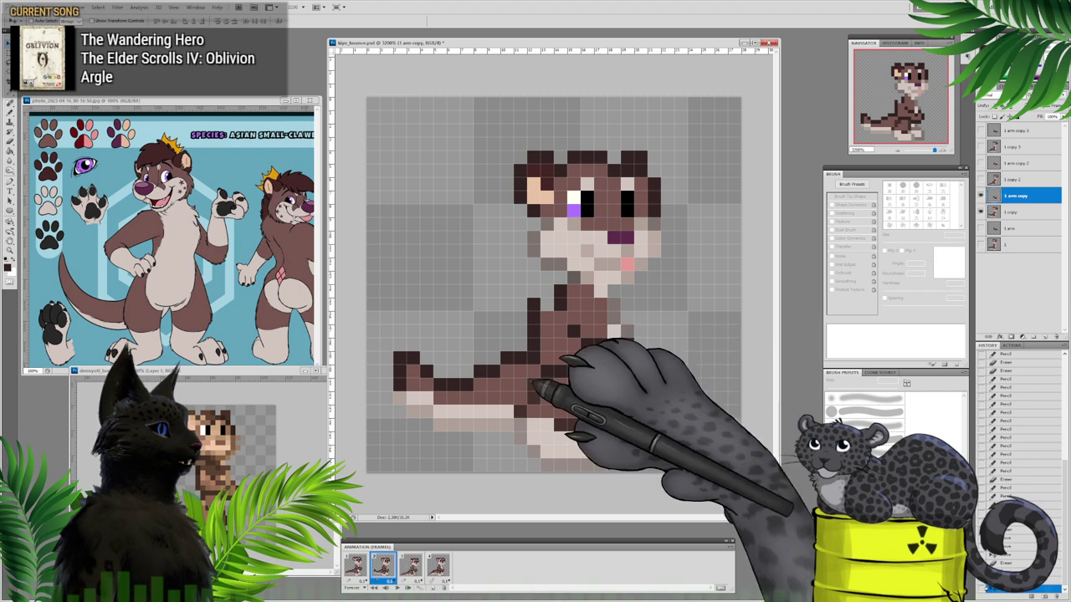
pyautogui.click(355, 567)
pyautogui.click(384, 566)
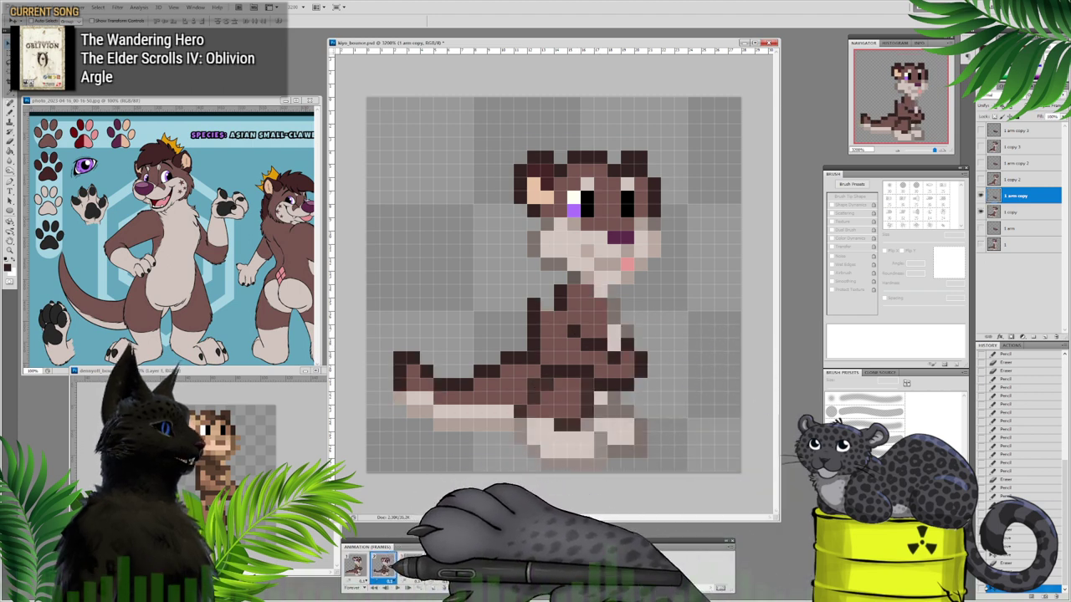
pyautogui.click(357, 566)
pyautogui.click(383, 566)
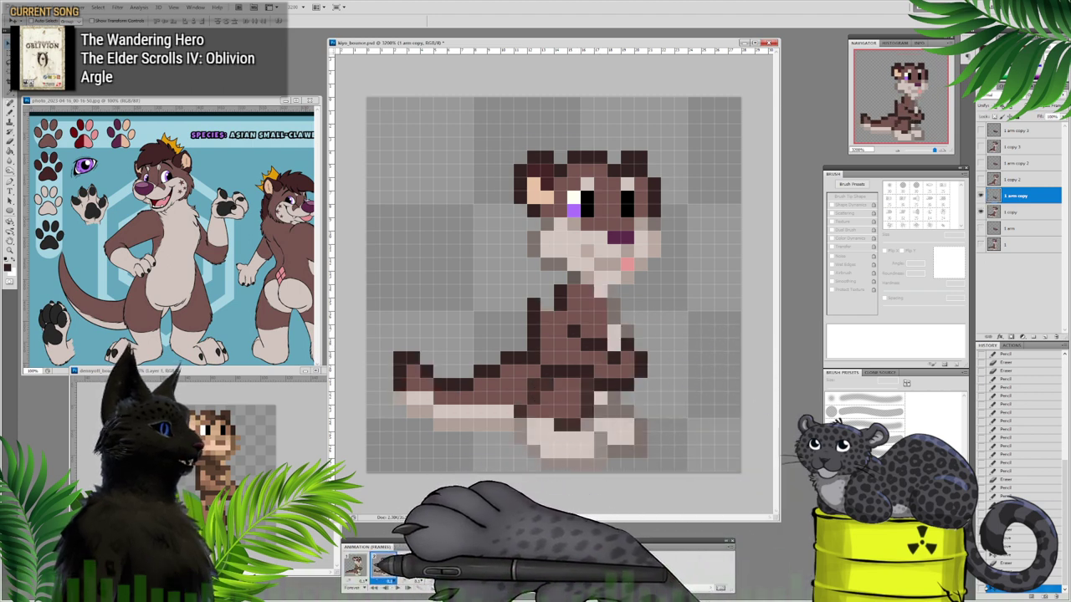
pyautogui.click(357, 567)
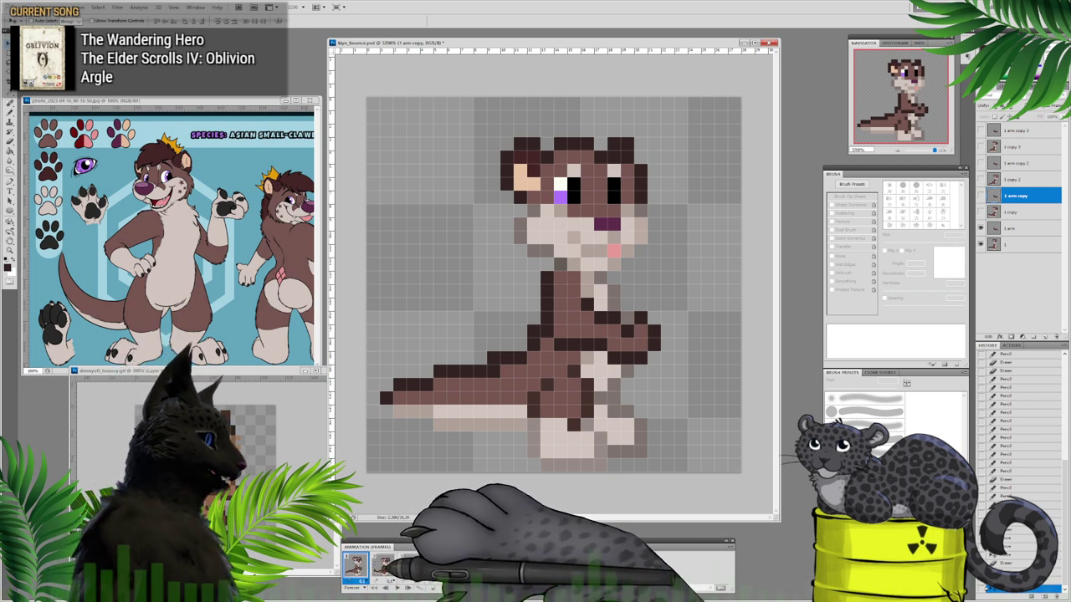
# Step: Compare the first three animation frames and move the arm on the 1 arm copy 2 layer up one pixel in frame 3
pyautogui.click(384, 567)
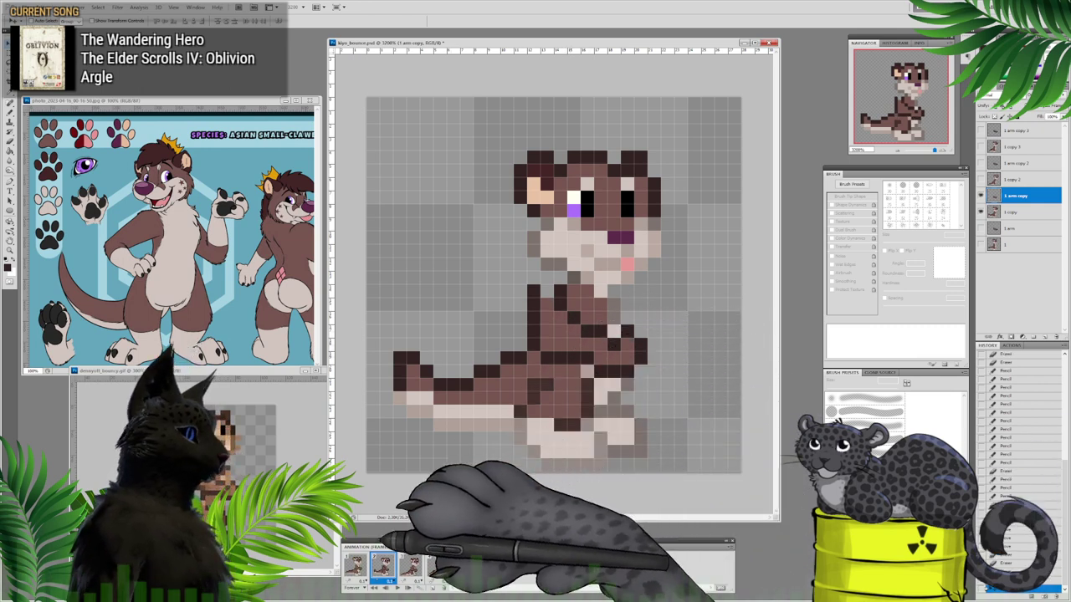
pyautogui.click(358, 566)
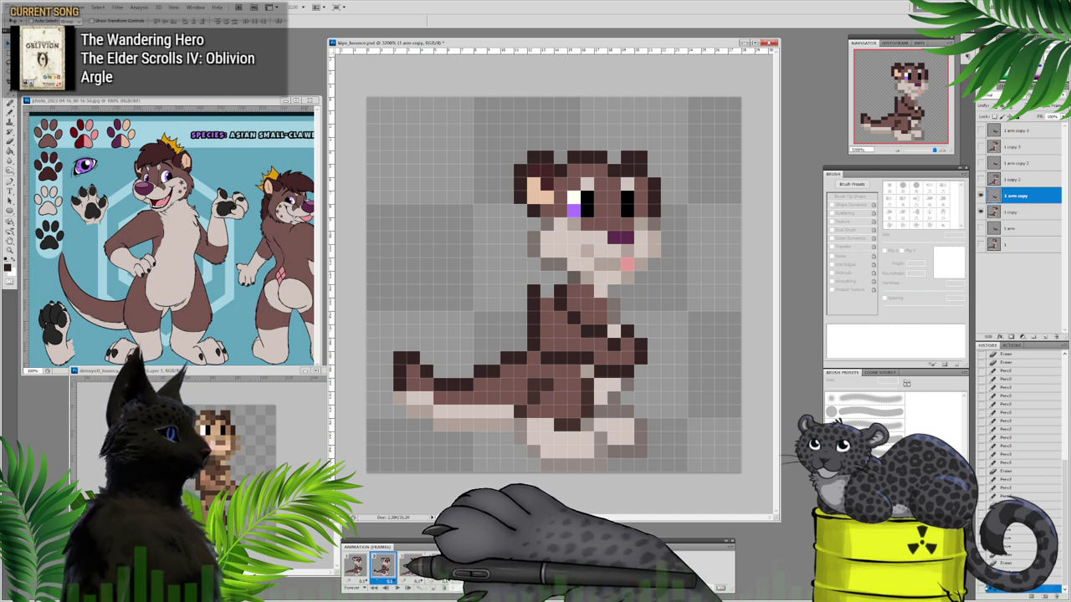
pyautogui.click(413, 568)
pyautogui.click(383, 566)
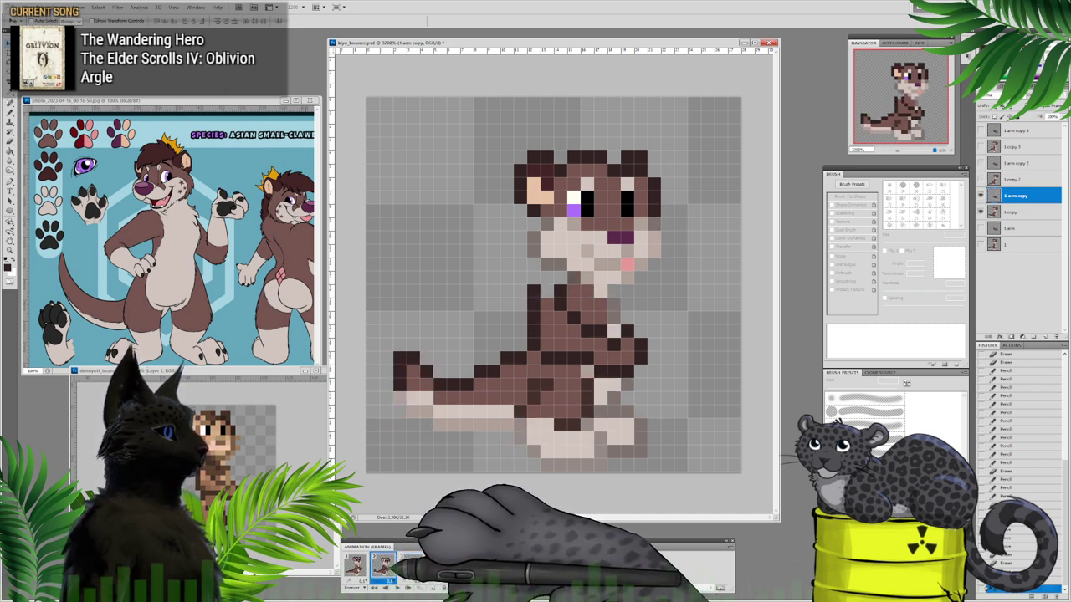
pyautogui.click(410, 567)
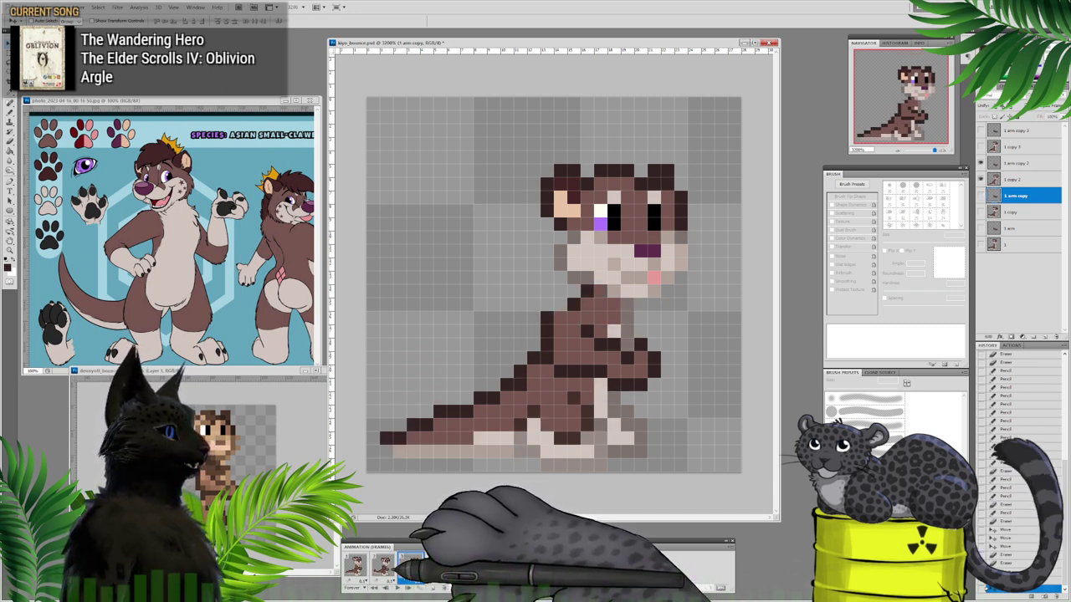
pyautogui.click(388, 568)
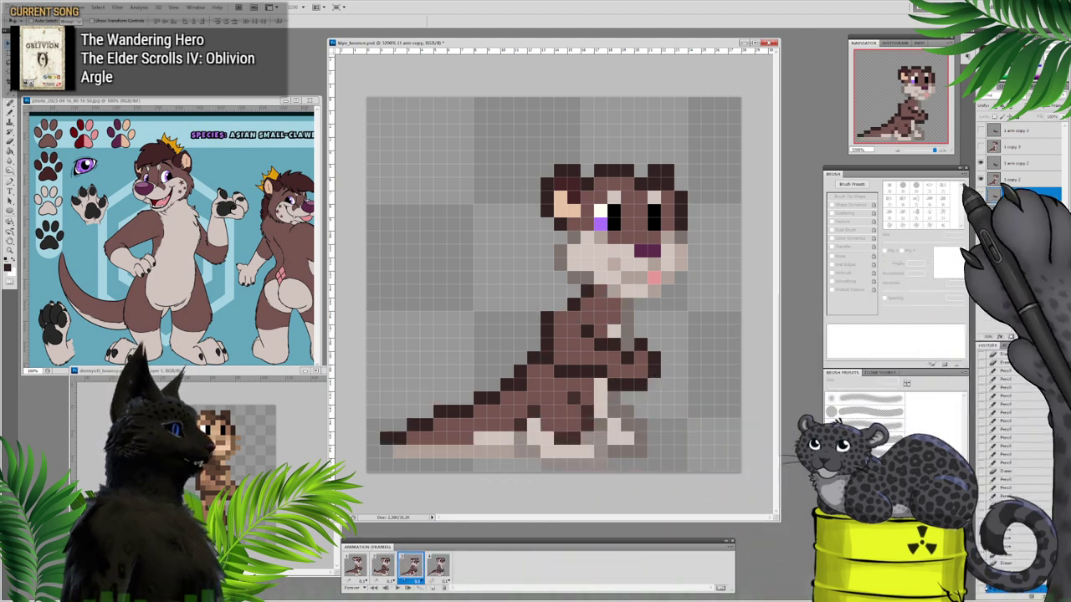
pyautogui.click(1015, 163)
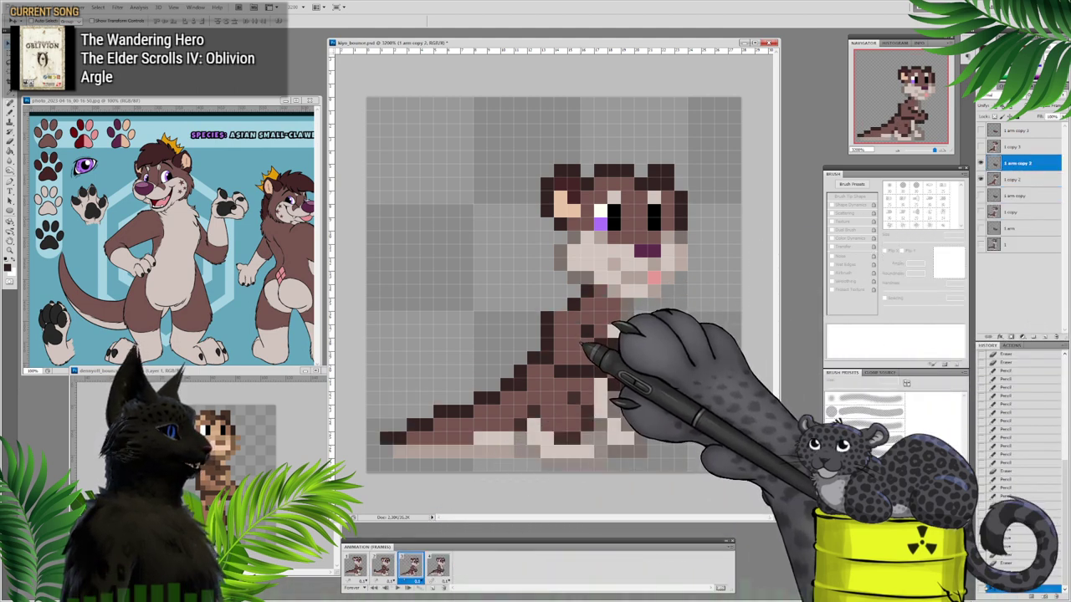
pyautogui.moveTo(579, 331); pyautogui.dragTo(580, 333)
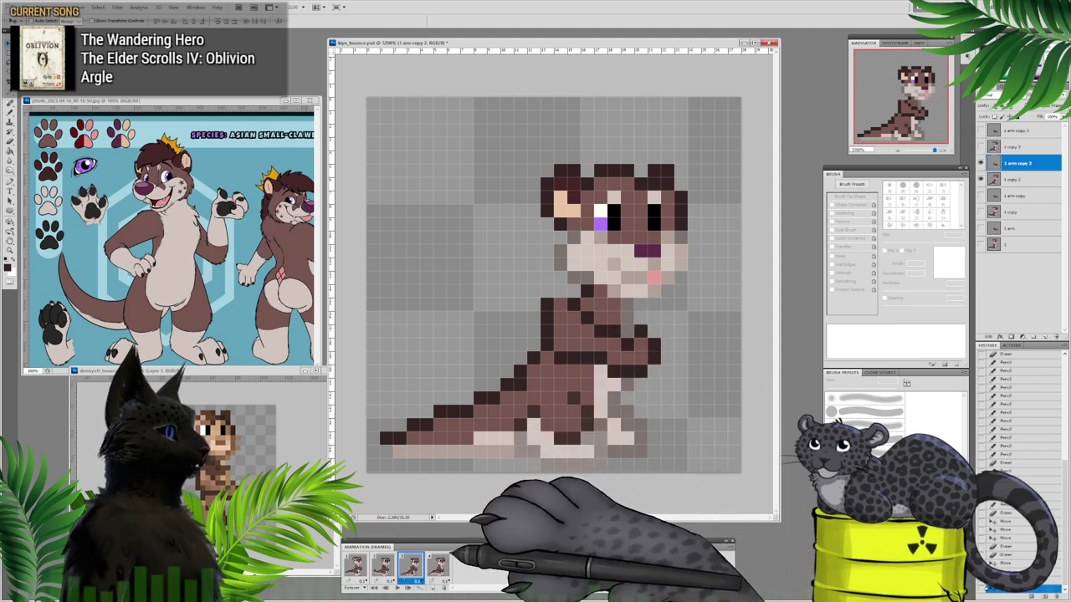
# Step: In frame 4, move the arm on the 1 arm copy 3 layer up and slightly right, comparing it with frame 1
pyautogui.click(439, 567)
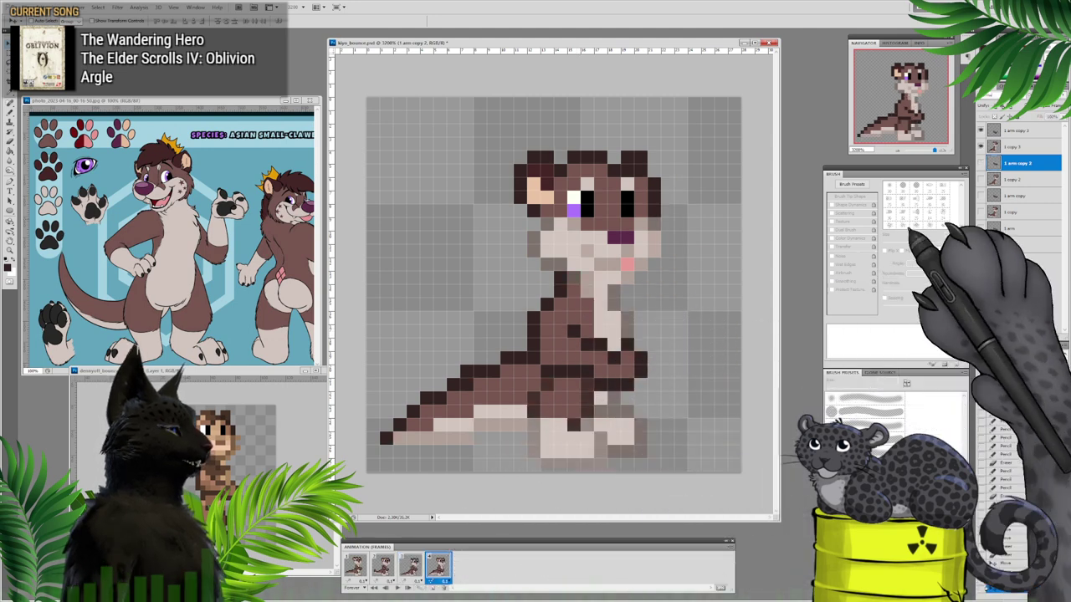
pyautogui.click(1015, 131)
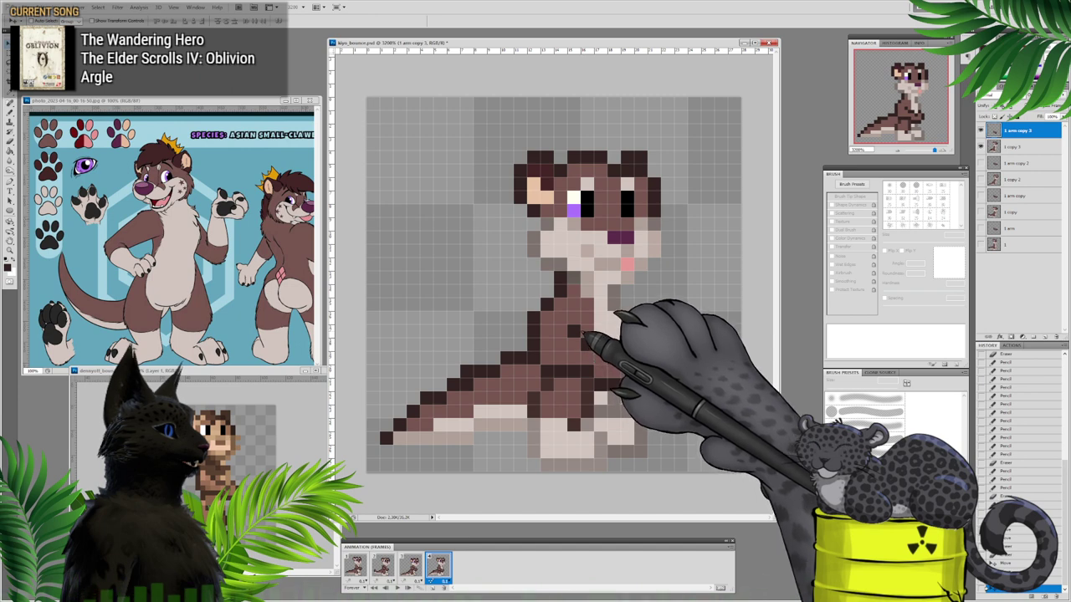
pyautogui.moveTo(583, 331); pyautogui.dragTo(584, 337)
pyautogui.click(358, 567)
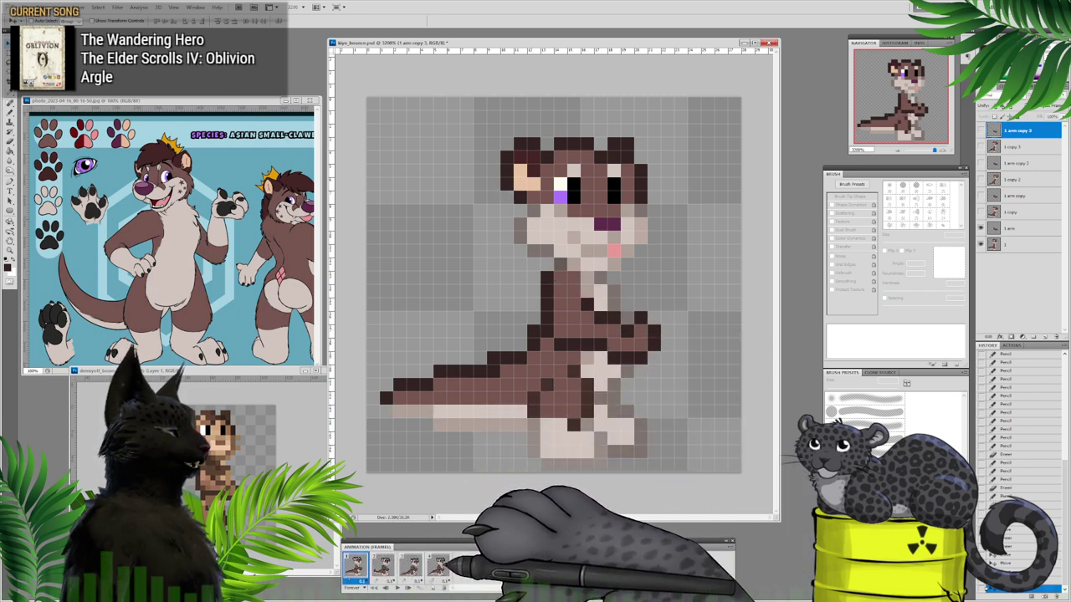
pyautogui.click(438, 567)
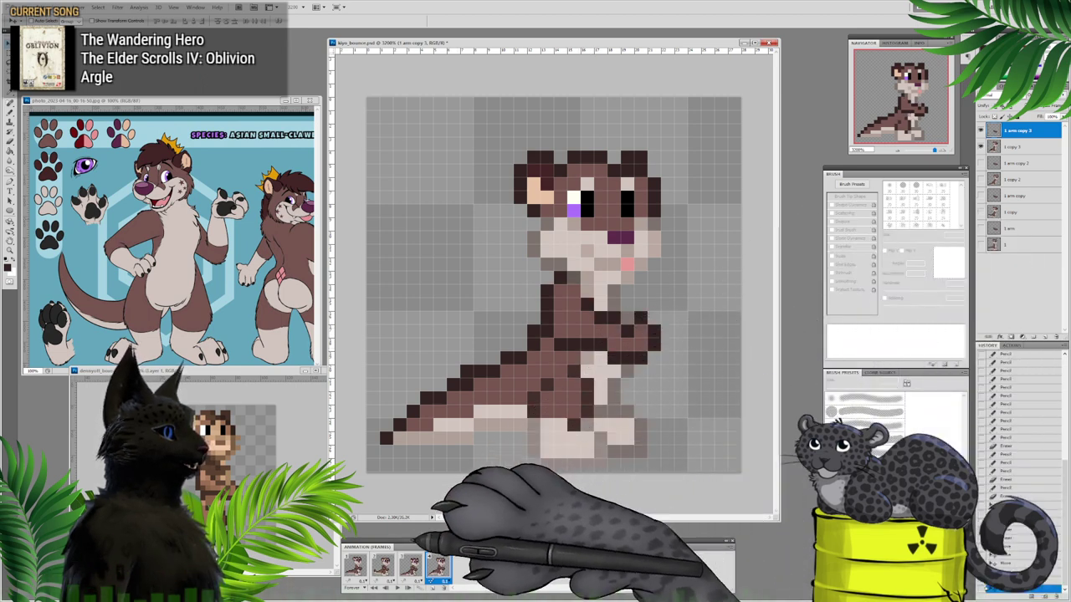
# Step: Preview the animation and move the arm on the 1 arm copy 2 layer back down one pixel in frame 3
pyautogui.click(397, 588)
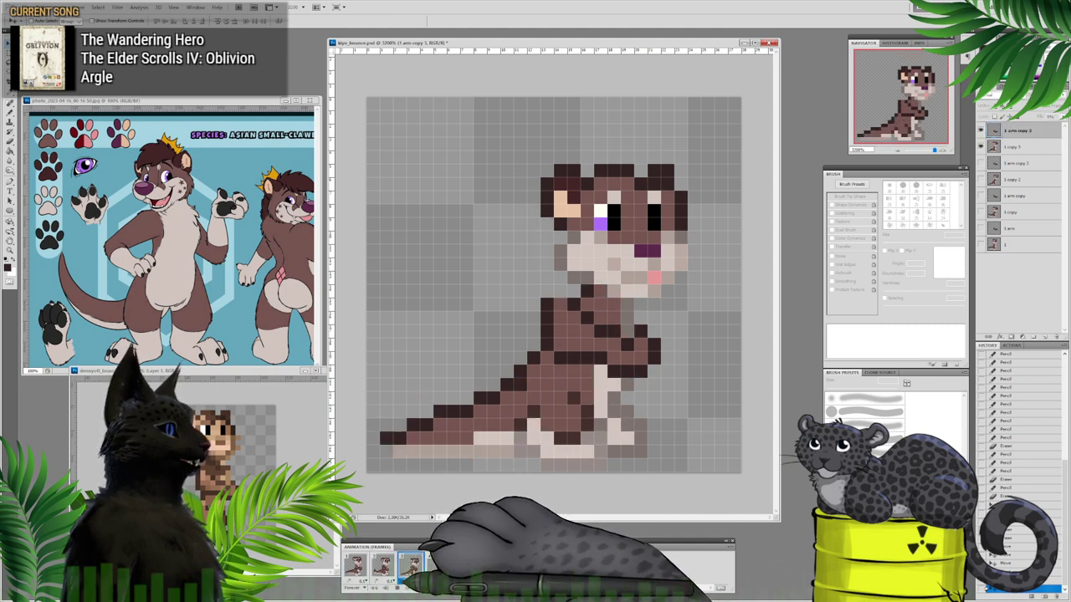
pyautogui.click(386, 566)
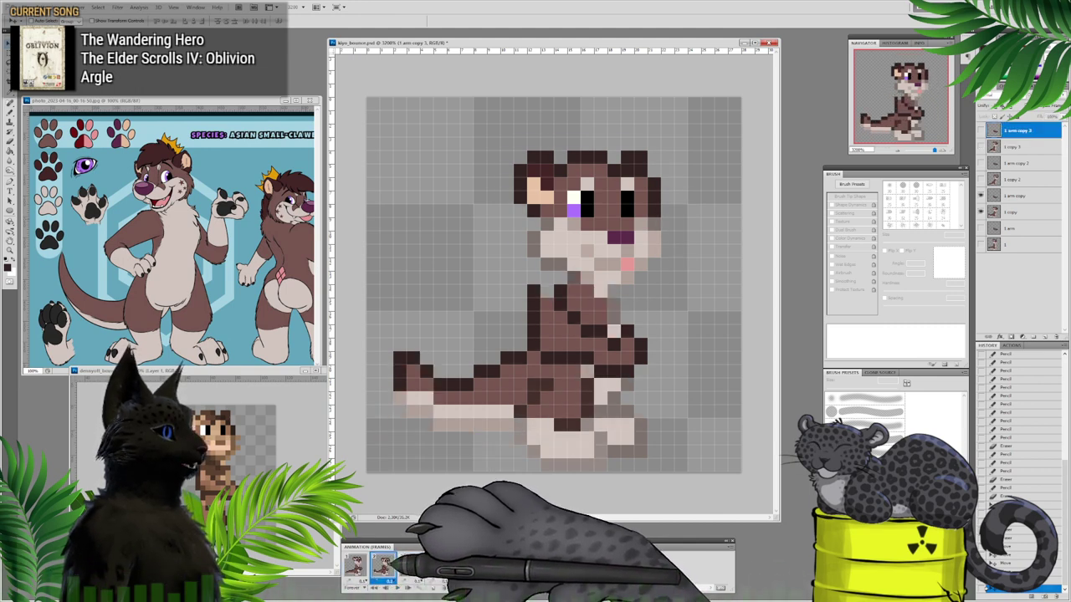
pyautogui.click(359, 565)
pyautogui.click(386, 566)
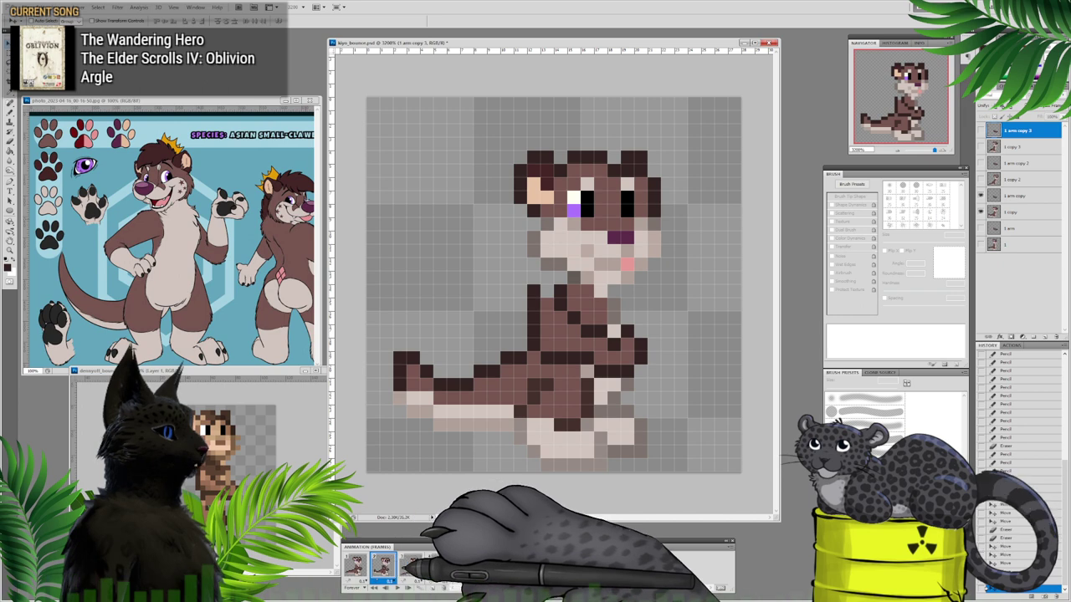
pyautogui.click(410, 566)
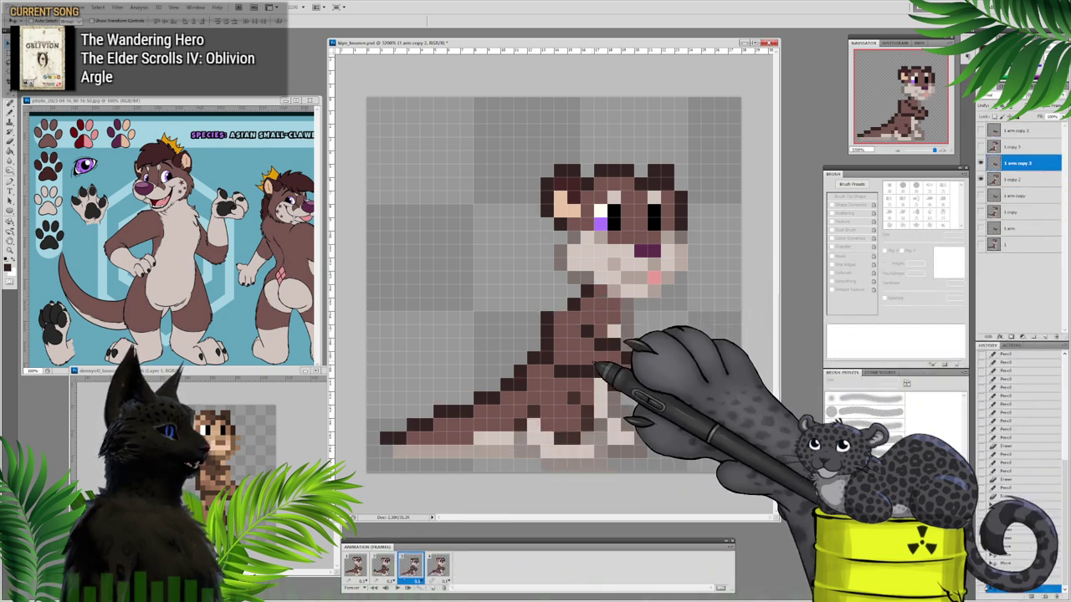
pyautogui.moveTo(595, 364); pyautogui.dragTo(594, 367)
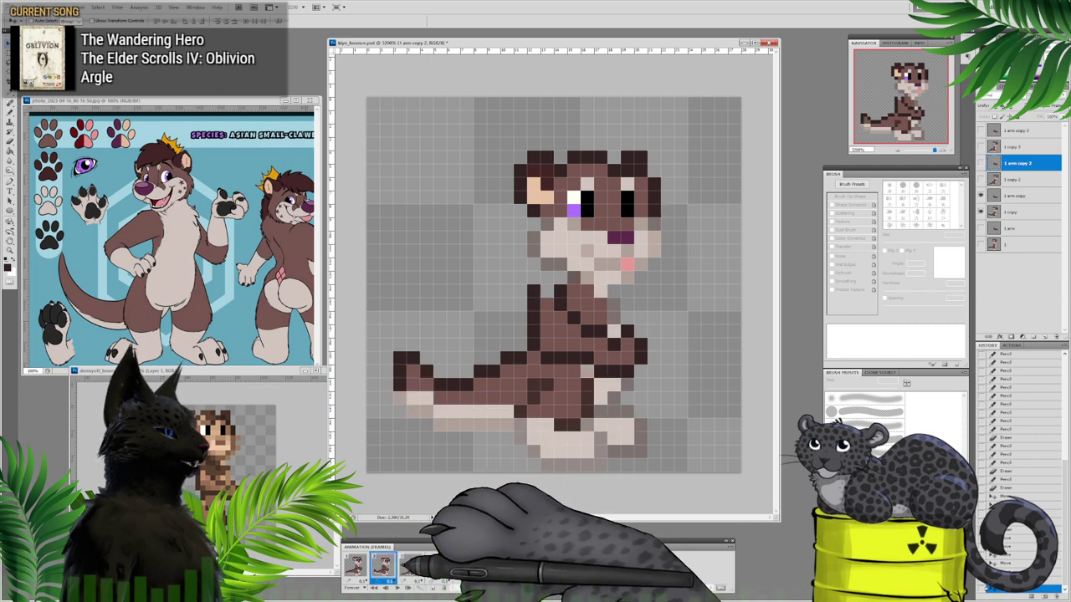
# Step: In frame 4, move the arm on the 1 arm copy 3 layer down one pixel and compare it with frame 1
pyautogui.click(410, 566)
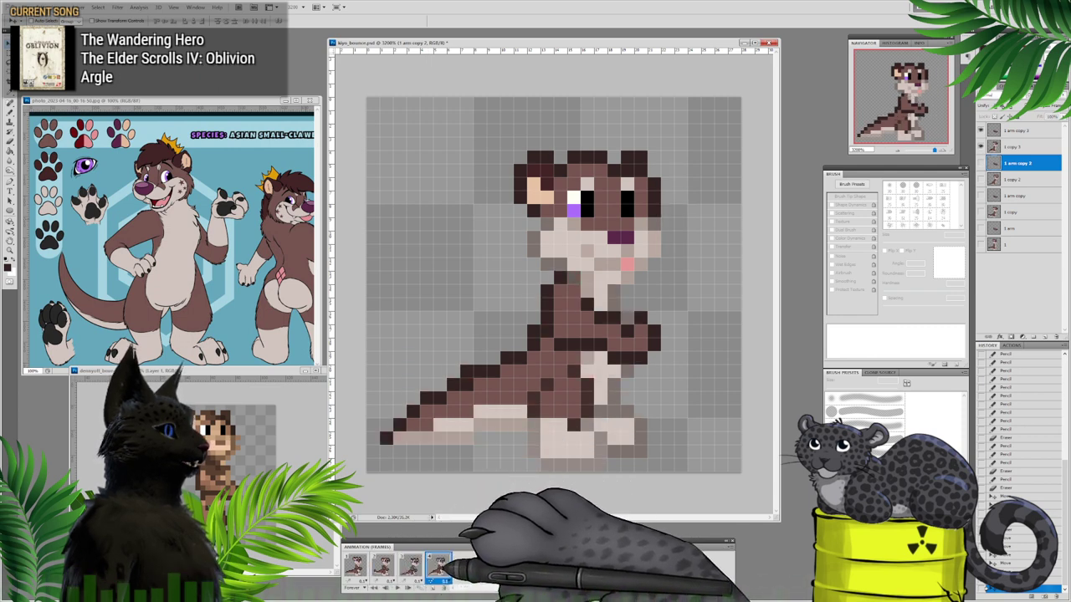
pyautogui.click(1016, 130)
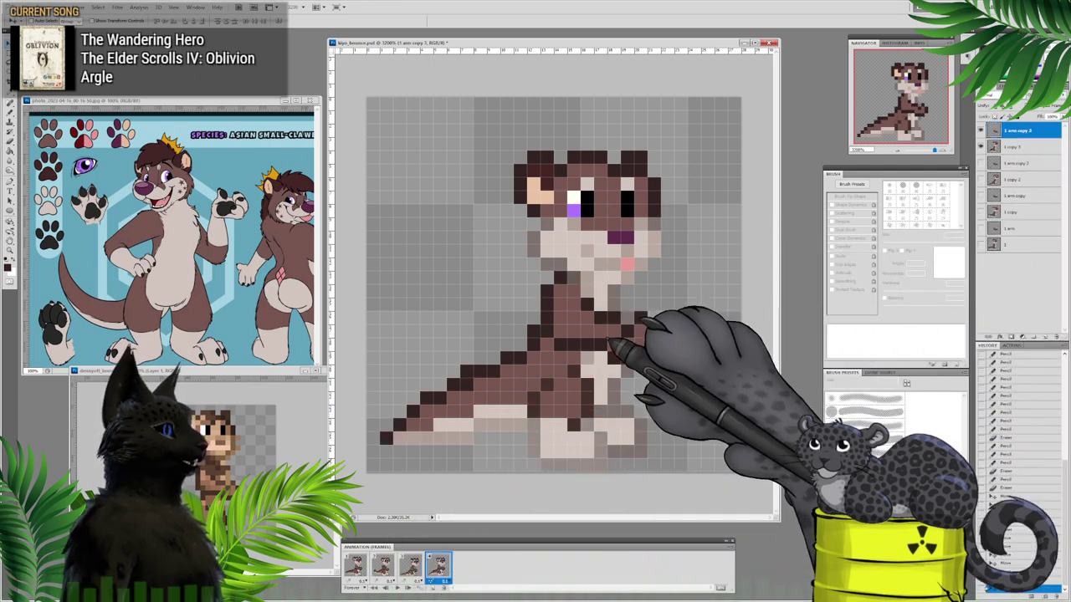
pyautogui.click(355, 565)
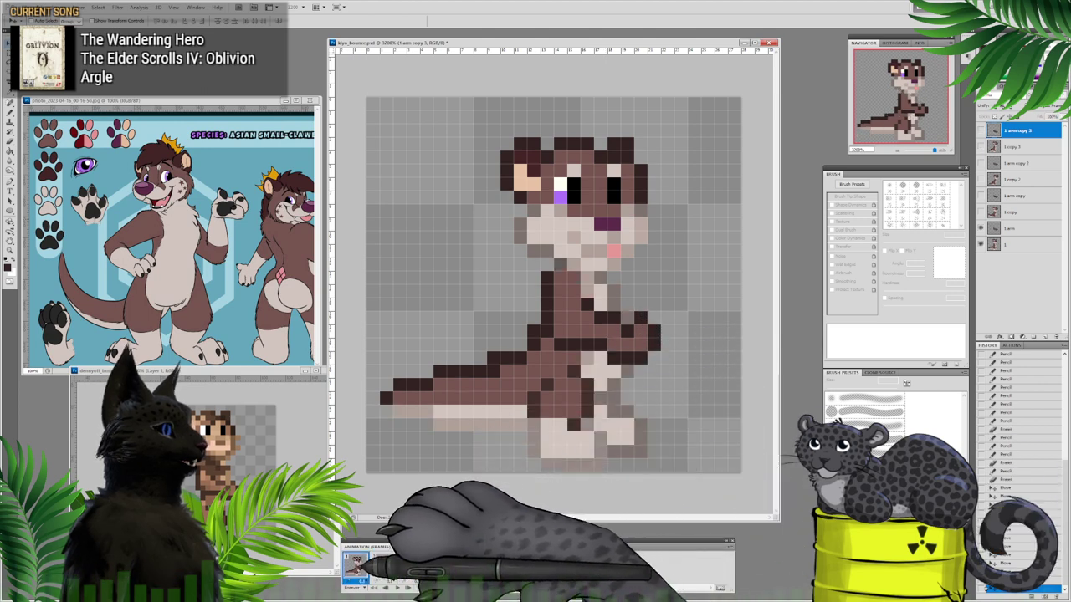
# Step: Preview the animation and redraw frame 2's shoulder outline as a diagonal slope on the 1 arm copy layer with the Pencil tool
pyautogui.click(398, 588)
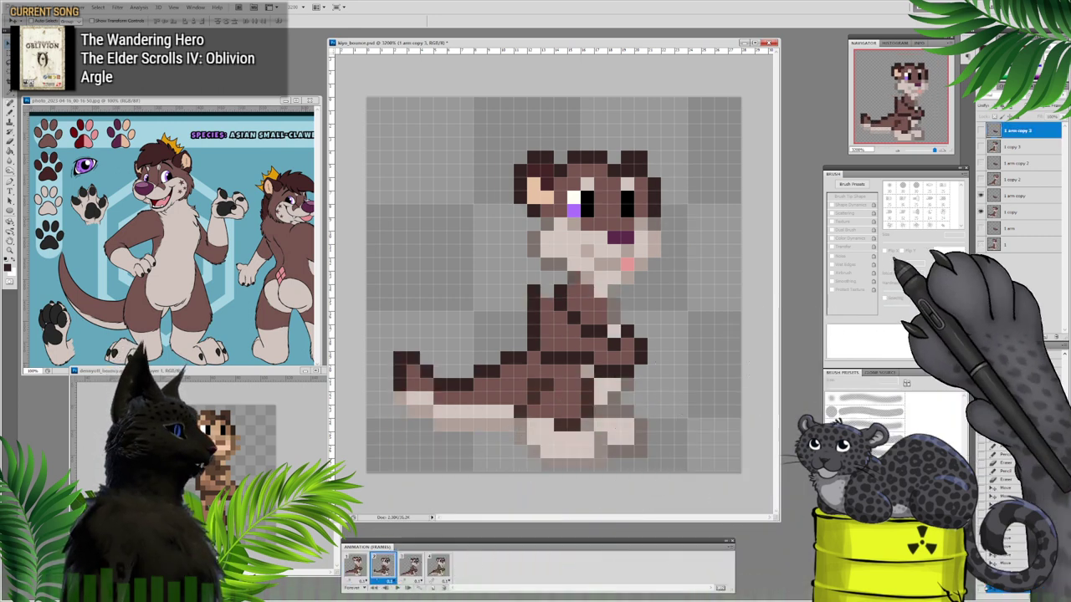
pyautogui.press('b')
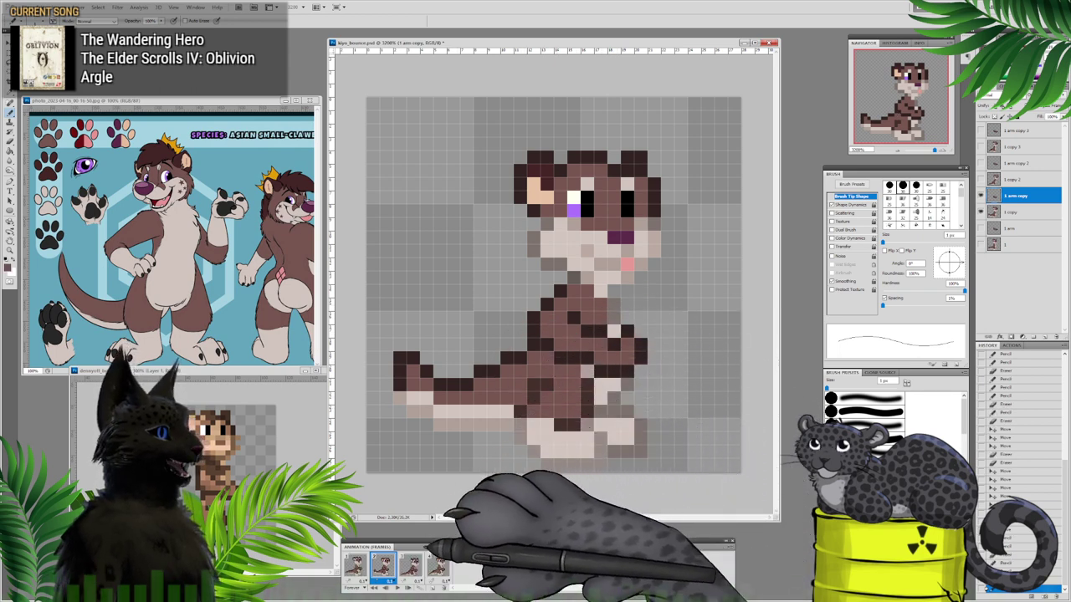
# Step: Retouch the arm's pixel outline on the 1 arm layer in frame 1 and compare it with frame 2
pyautogui.click(355, 565)
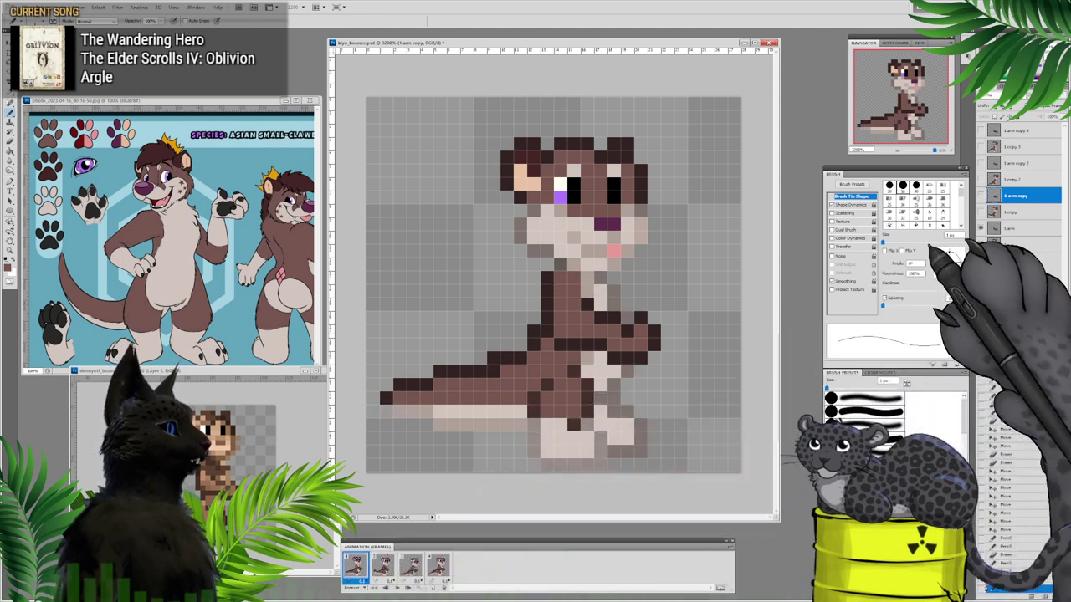
pyautogui.click(1012, 229)
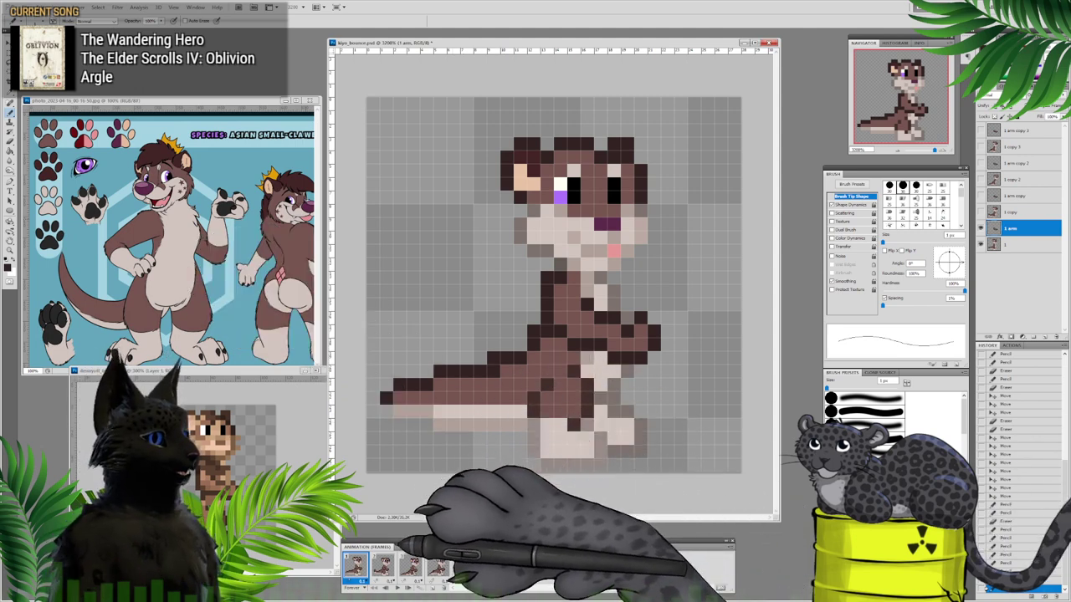
pyautogui.click(382, 566)
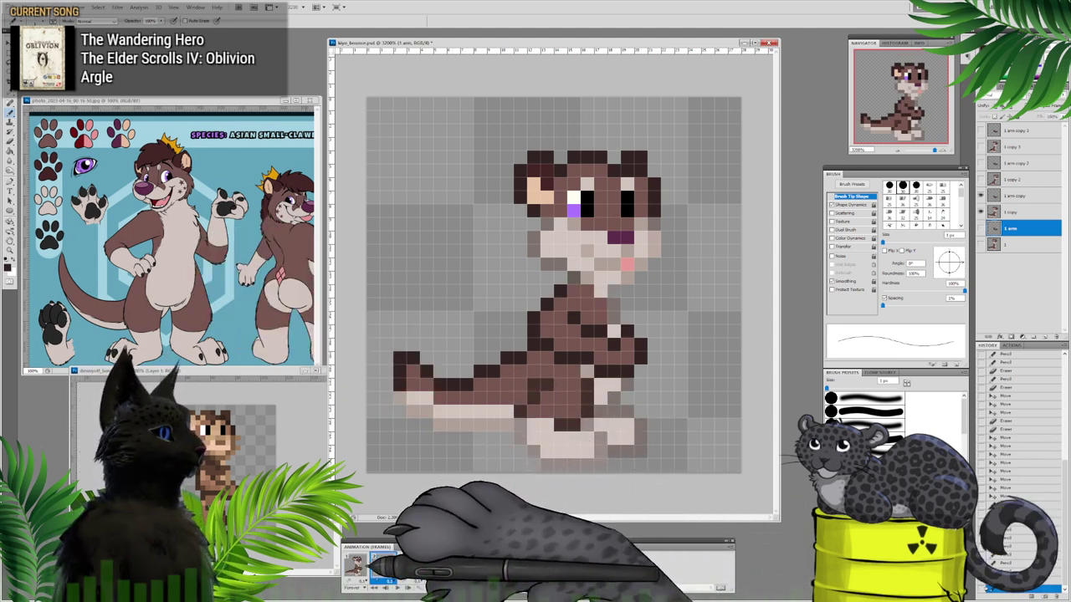
pyautogui.click(356, 566)
pyautogui.click(383, 566)
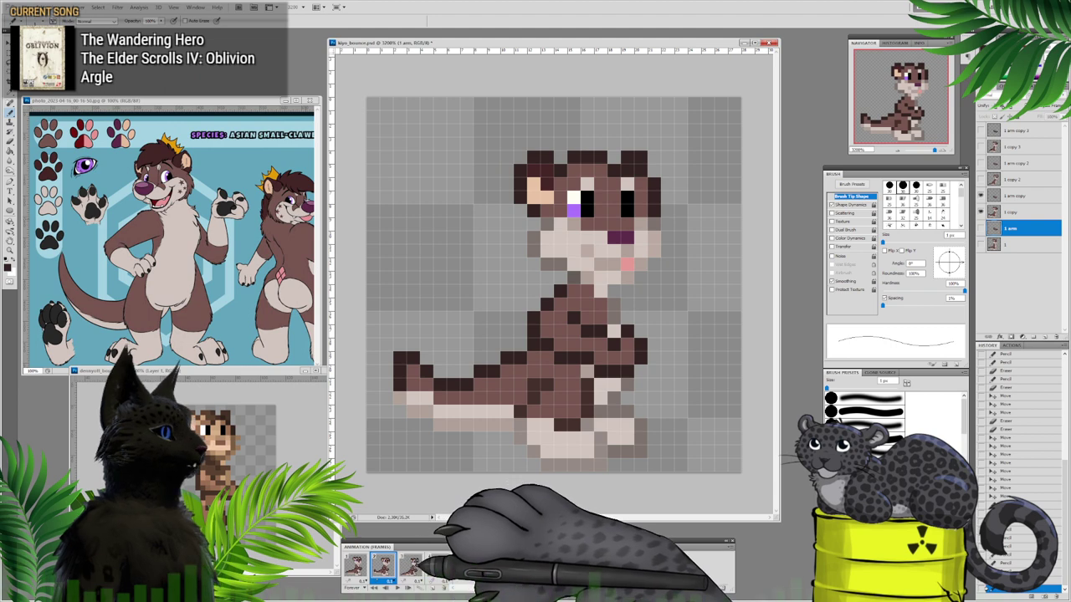
# Step: In frame 3, redraw the shoulder outline as a diagonal slope and reshape the hand to droop on the 1 arm copy 2 layer
pyautogui.click(410, 567)
pyautogui.click(1024, 163)
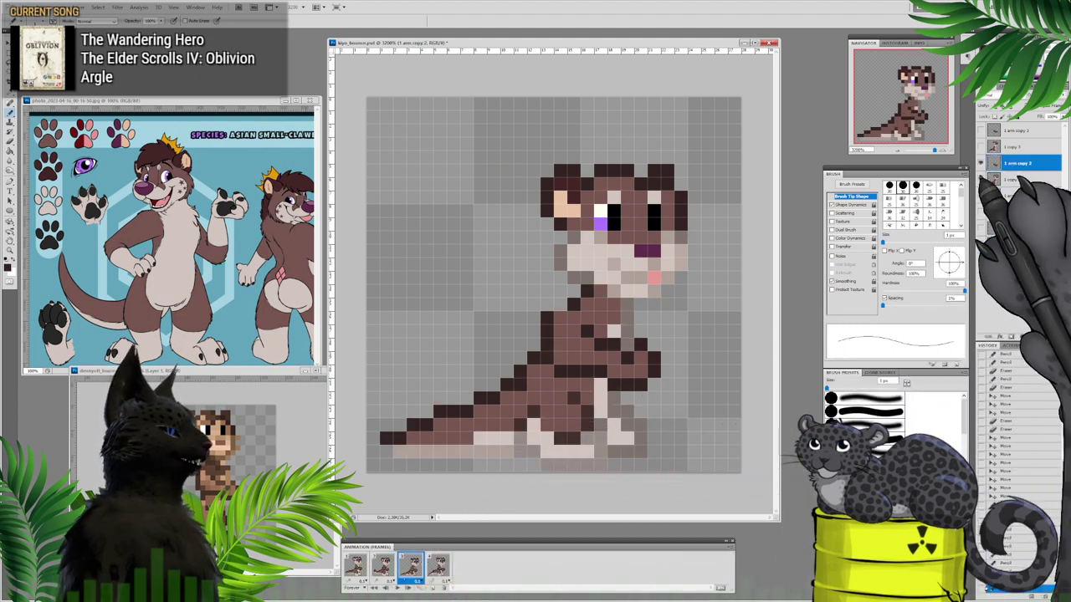
pyautogui.click(560, 319)
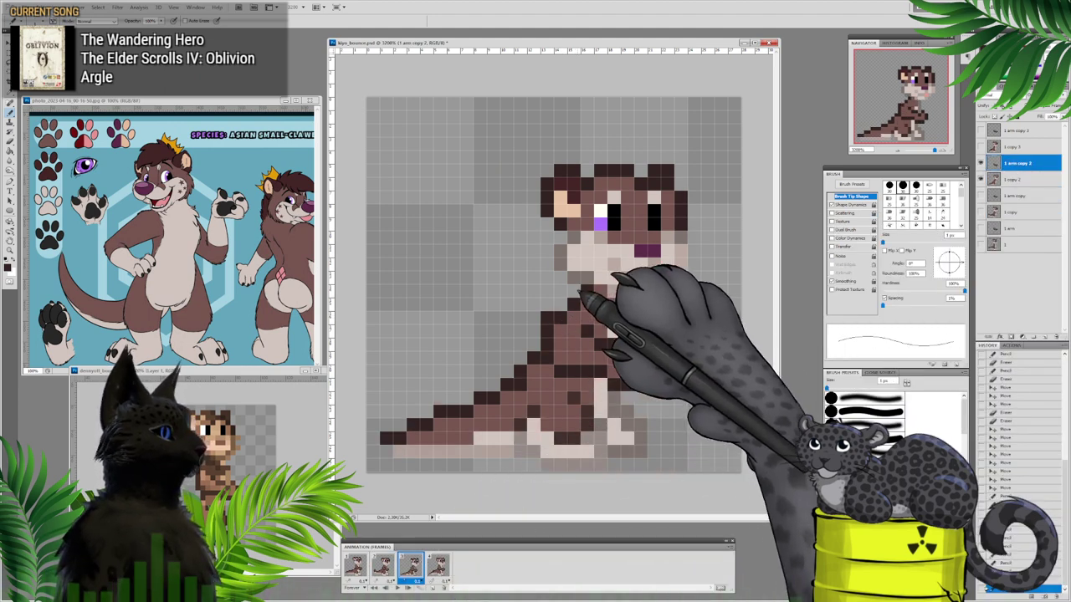
pyautogui.click(559, 309)
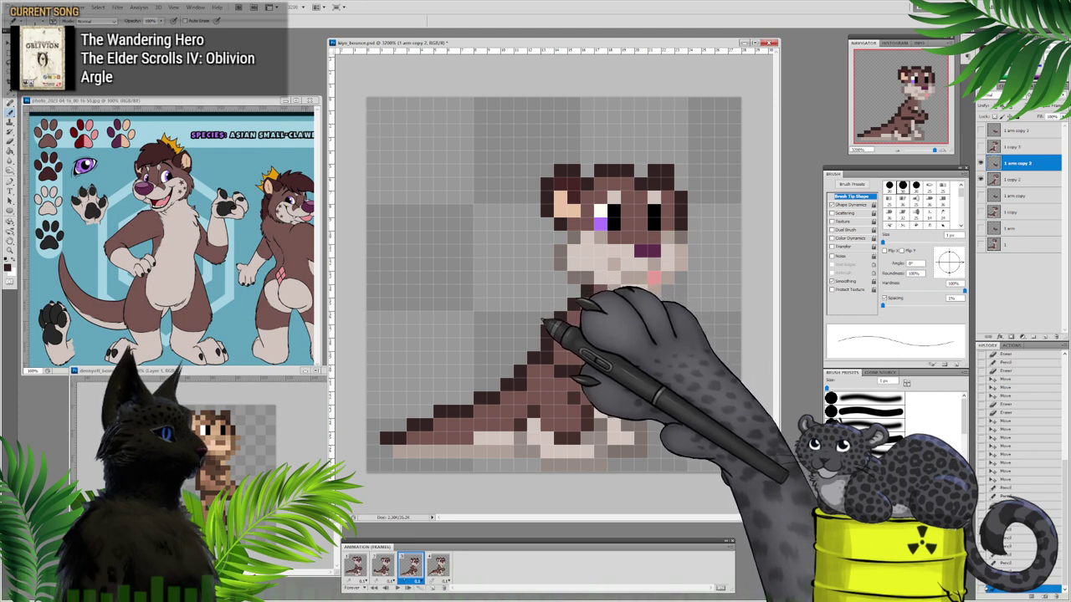
pyautogui.click(652, 371)
pyautogui.click(654, 381)
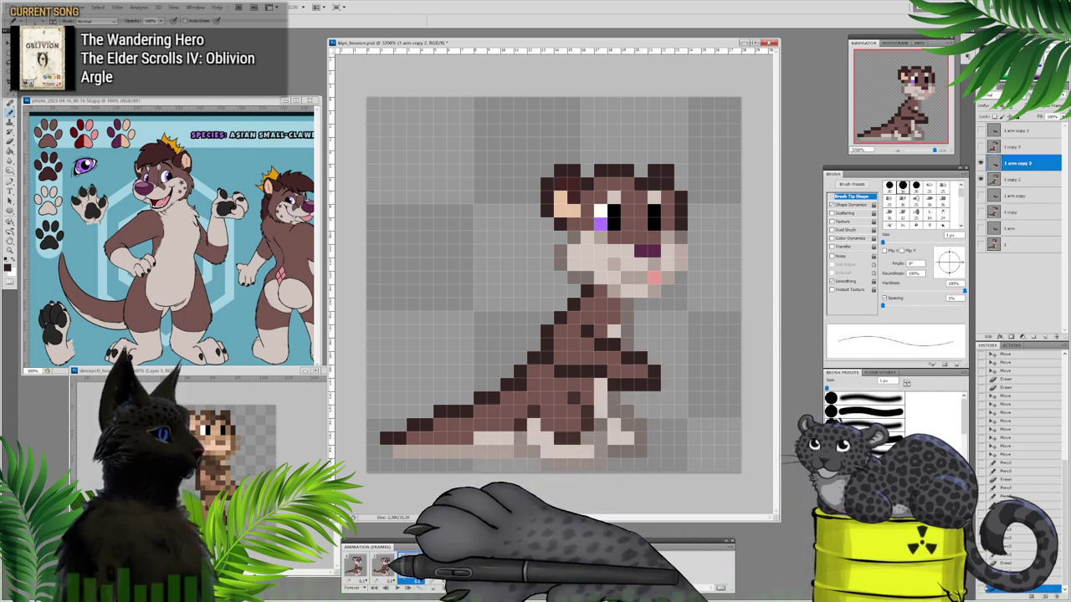
pyautogui.click(382, 565)
pyautogui.click(411, 565)
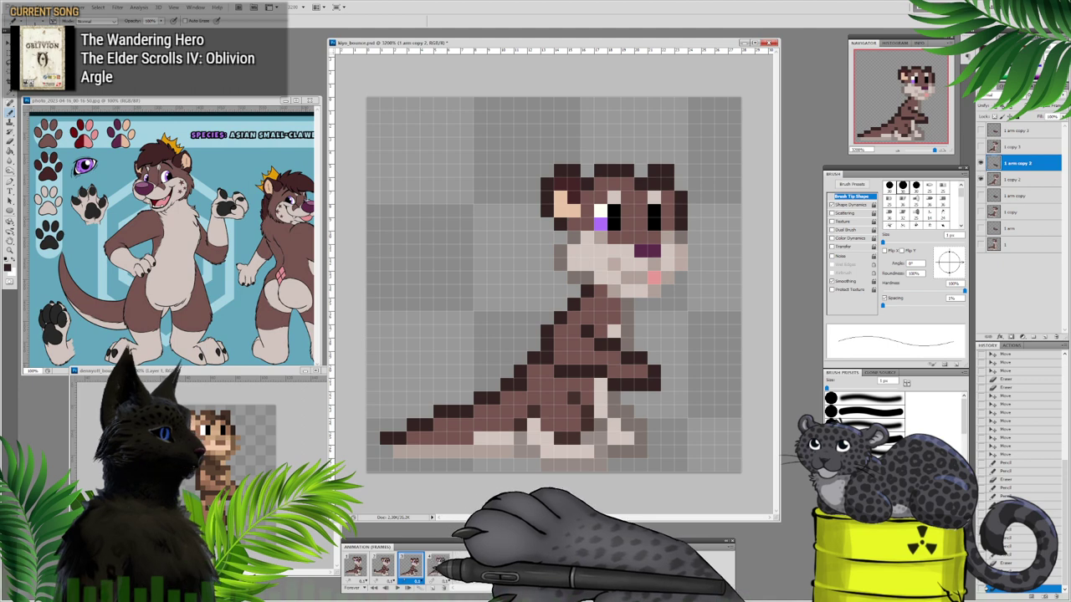
# Step: In frame 4, reshape the hand to point downward on the 1 arm copy 3 layer and play the animation
pyautogui.click(438, 565)
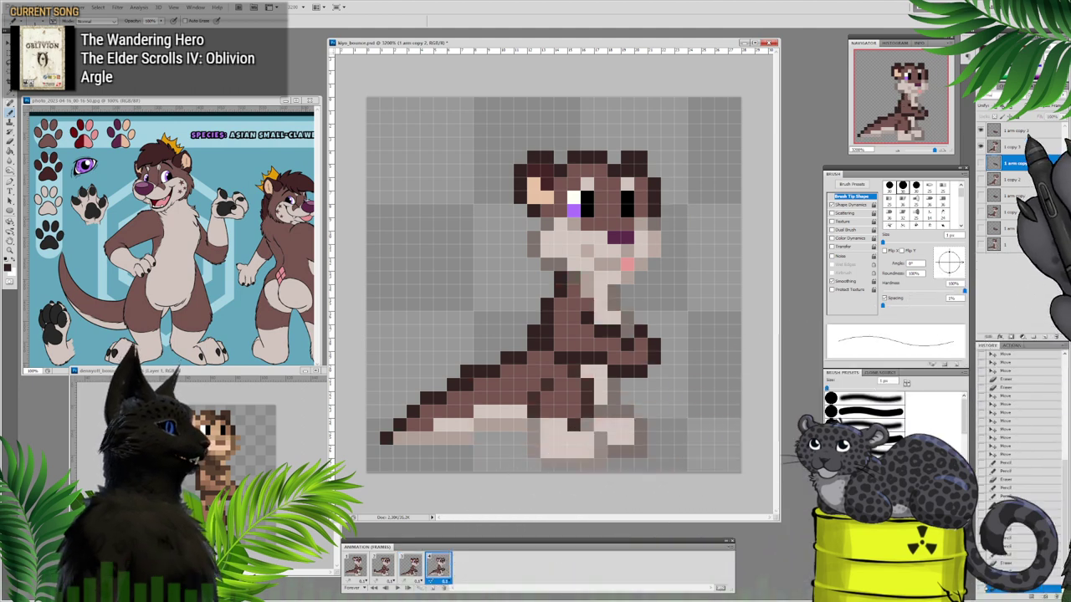
pyautogui.click(1016, 130)
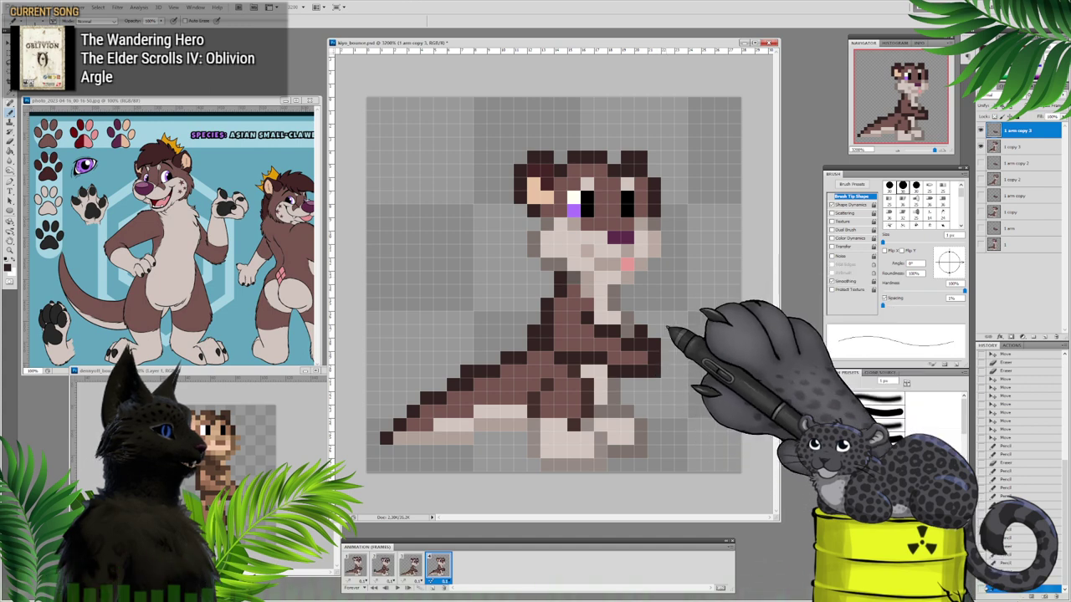
pyautogui.click(640, 383)
pyautogui.click(363, 563)
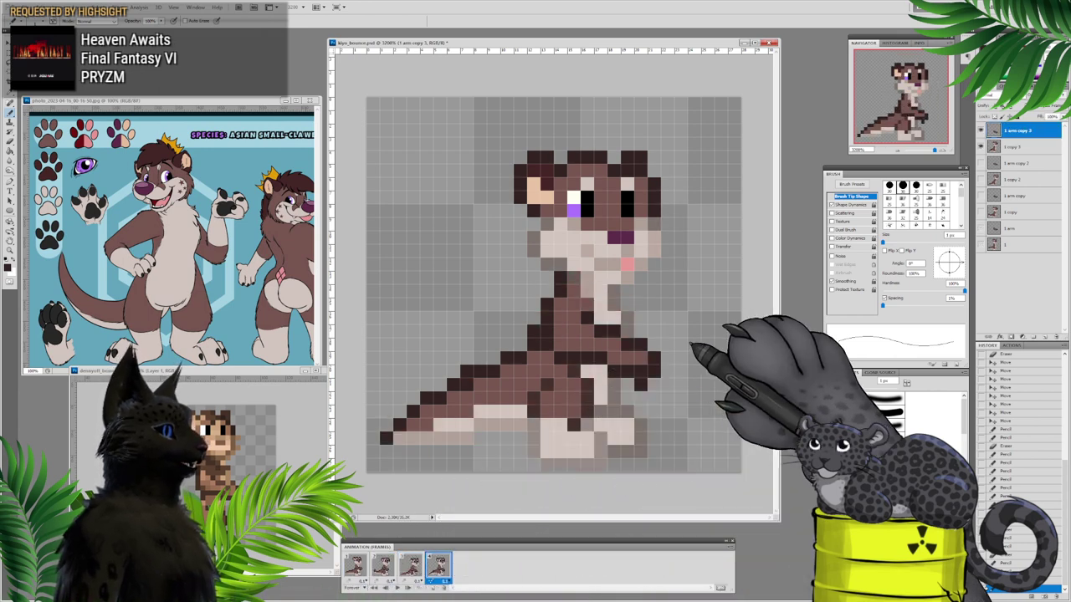
pyautogui.click(641, 385)
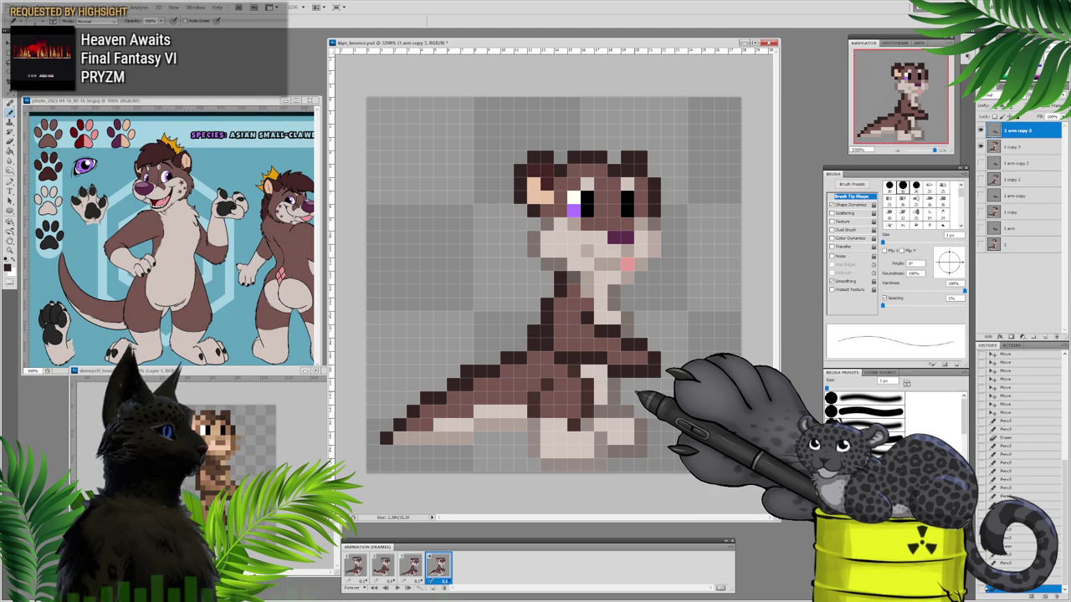
pyautogui.click(397, 588)
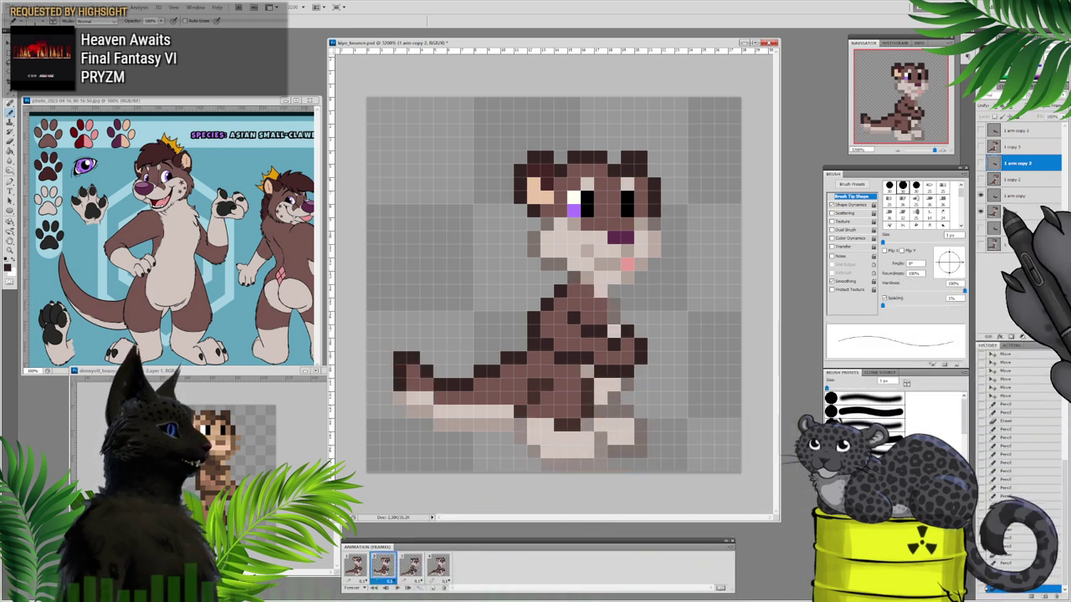
# Step: In frame 2, retouch the hand's outline on the 1 arm copy layer, step through all four frames and play the animation
pyautogui.click(1015, 197)
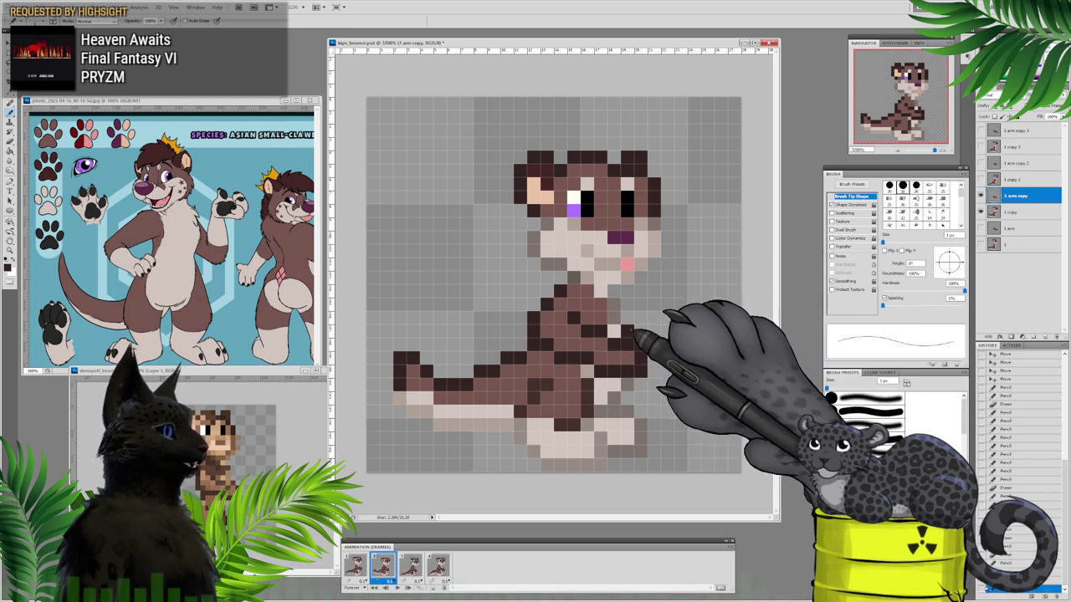
pyautogui.click(636, 340)
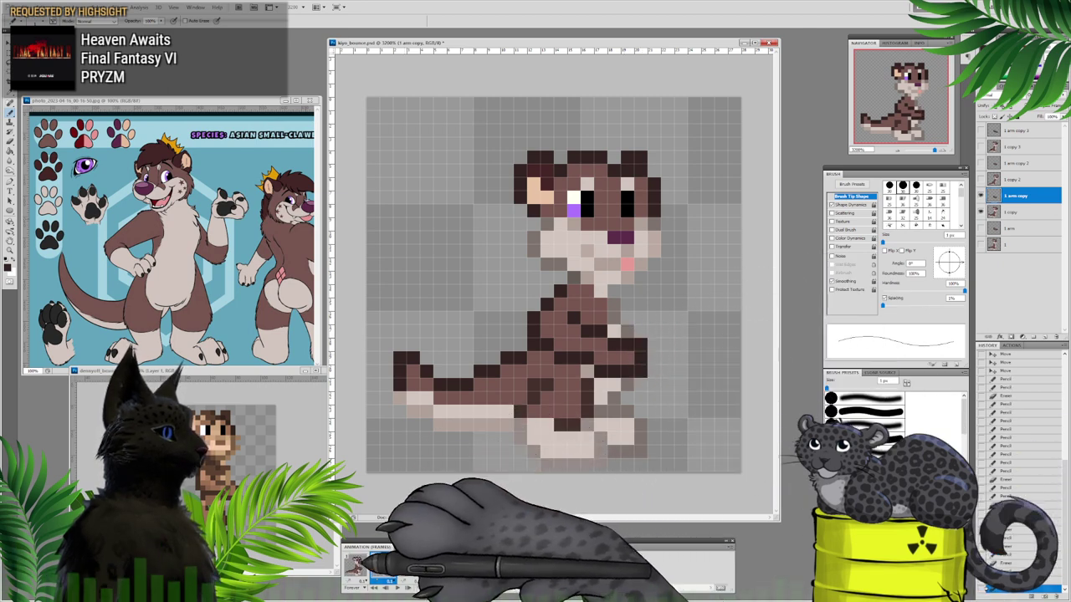
pyautogui.click(360, 567)
pyautogui.click(383, 566)
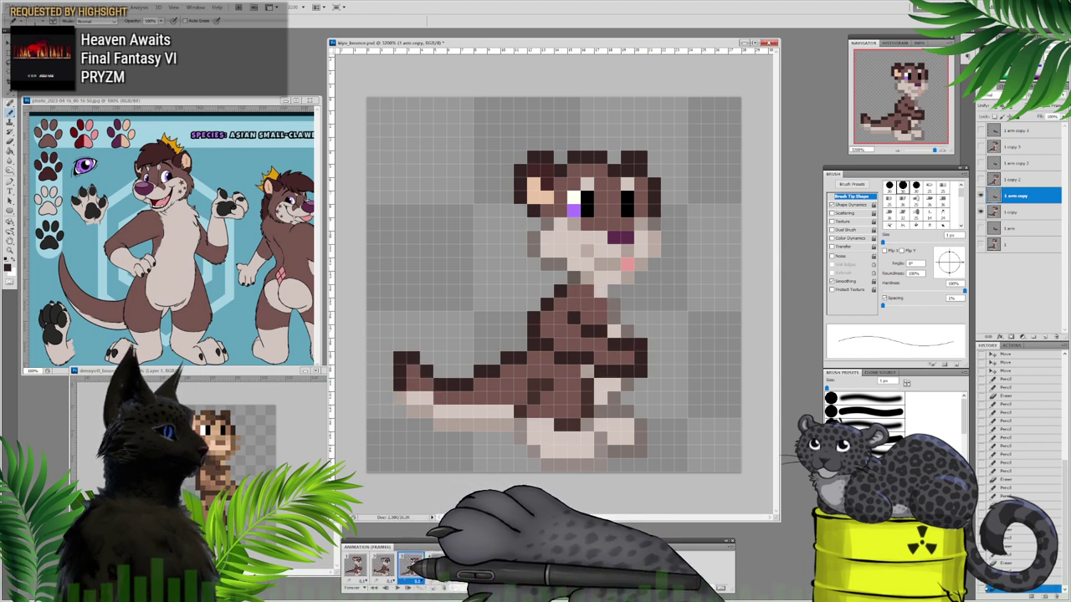
pyautogui.click(411, 567)
pyautogui.click(444, 566)
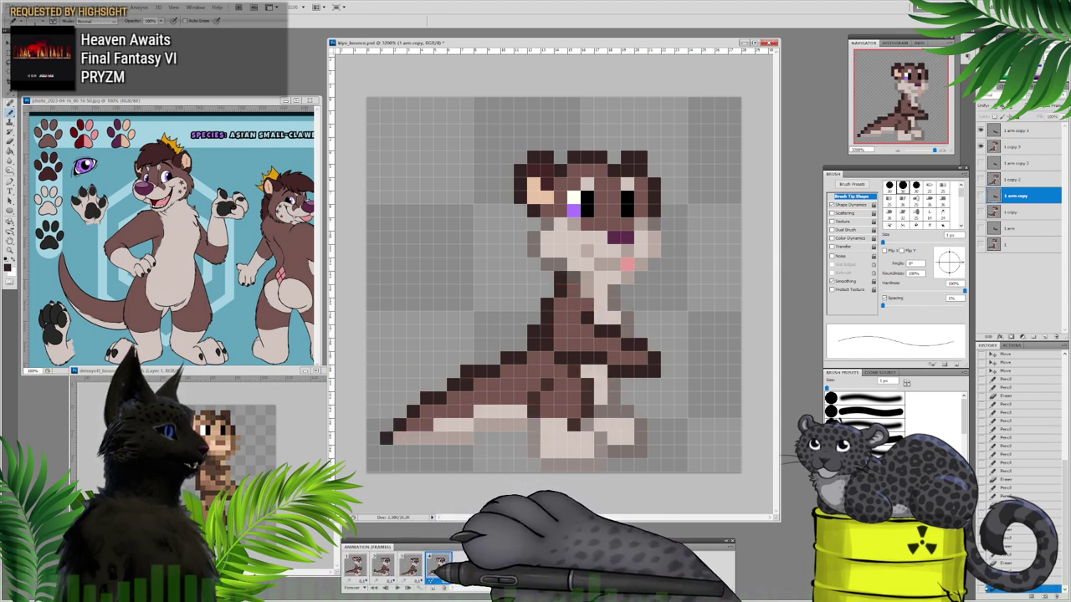
pyautogui.click(398, 589)
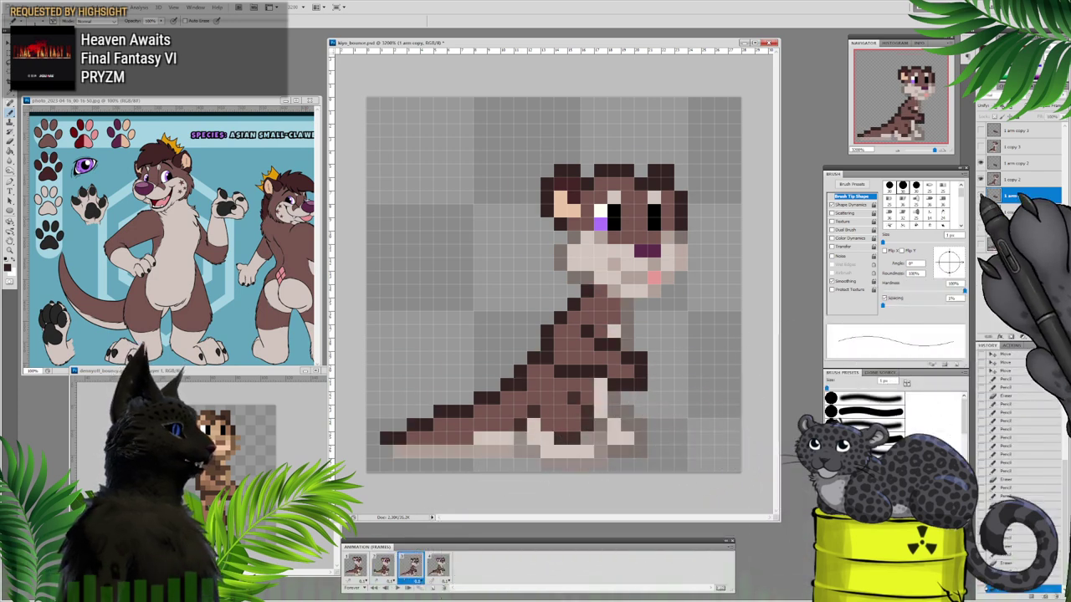
# Step: In frame 3, extend the drooping hand one pixel lower on the 1 arm copy 2 layer and check it in the animation
pyautogui.click(1025, 164)
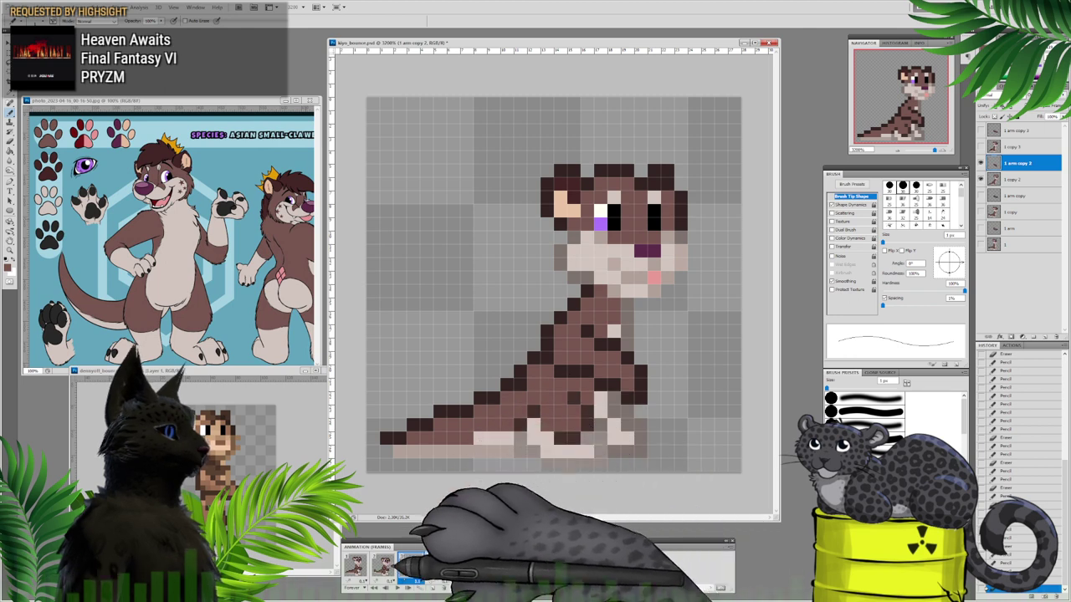
pyautogui.click(412, 568)
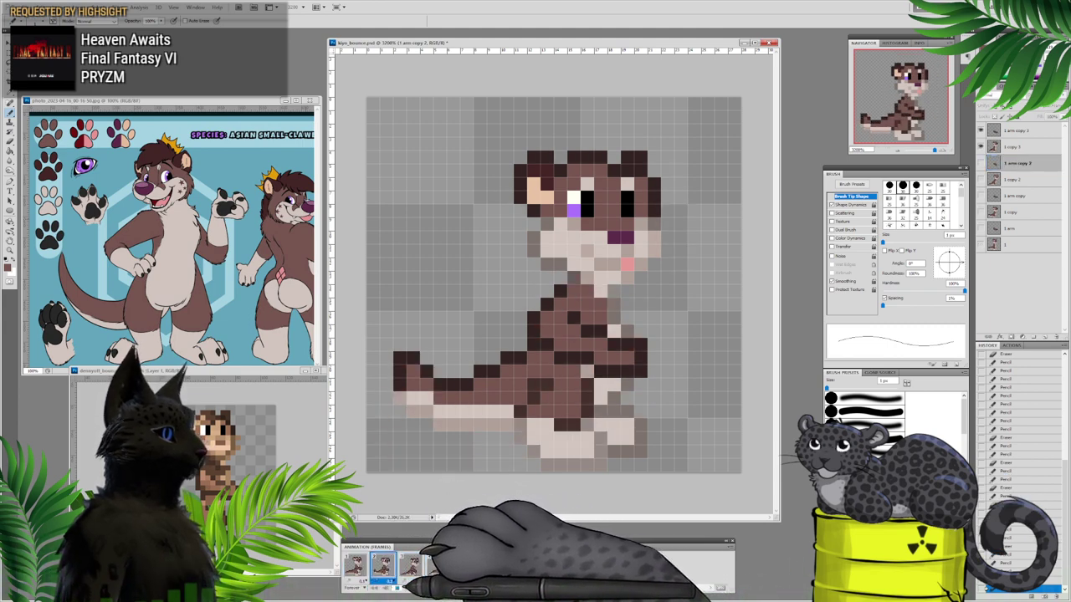
# Step: Retouch the arm's outline on the 1 arm layer in frame 1, compare it across all frames and play the animation
pyautogui.click(360, 566)
pyautogui.click(1008, 228)
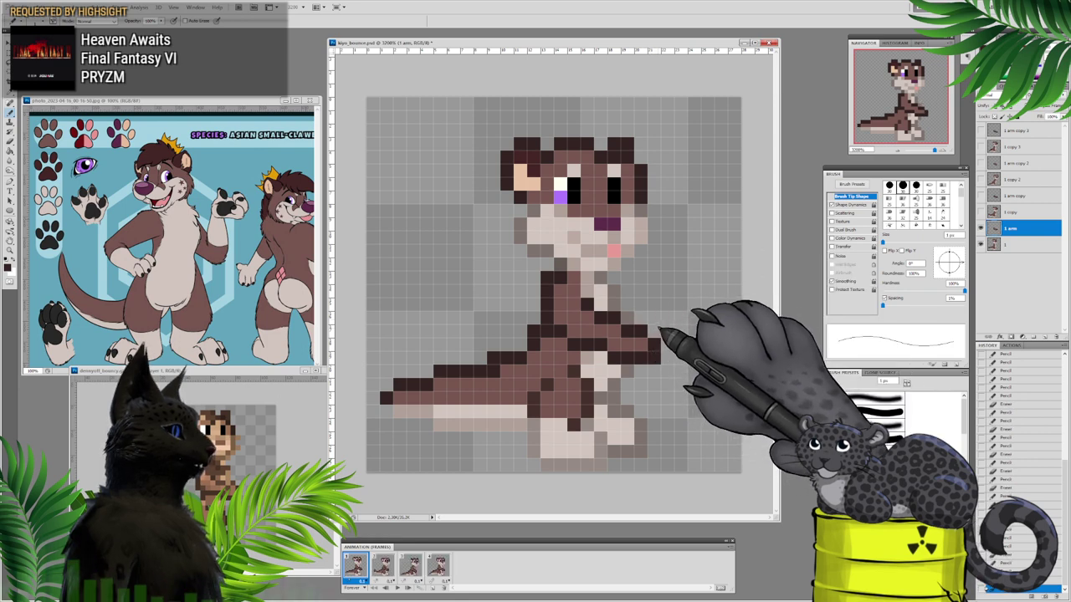
pyautogui.click(412, 566)
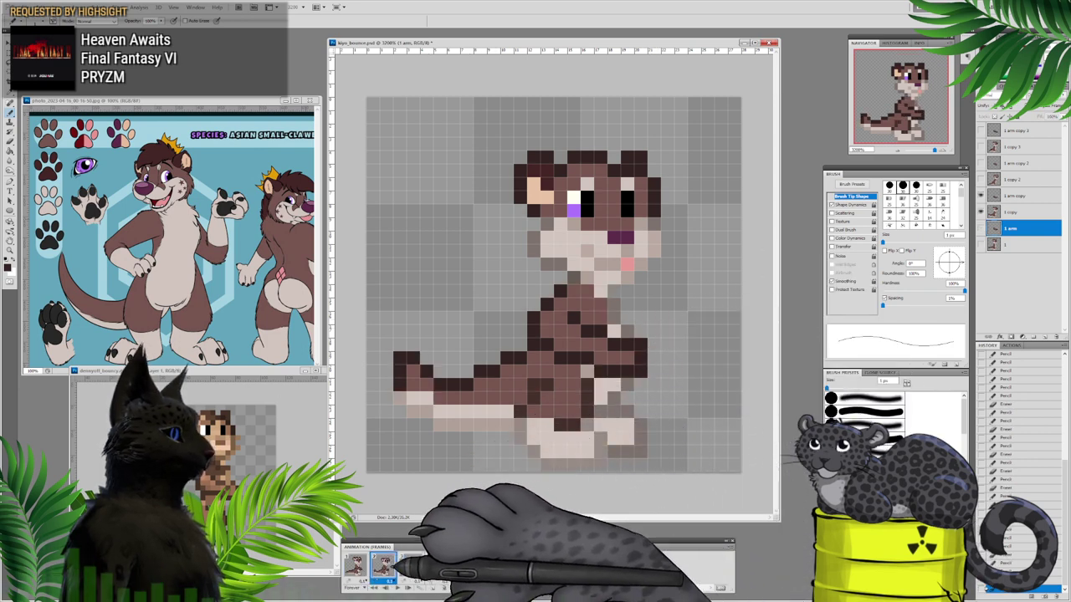
pyautogui.click(359, 568)
pyautogui.click(384, 566)
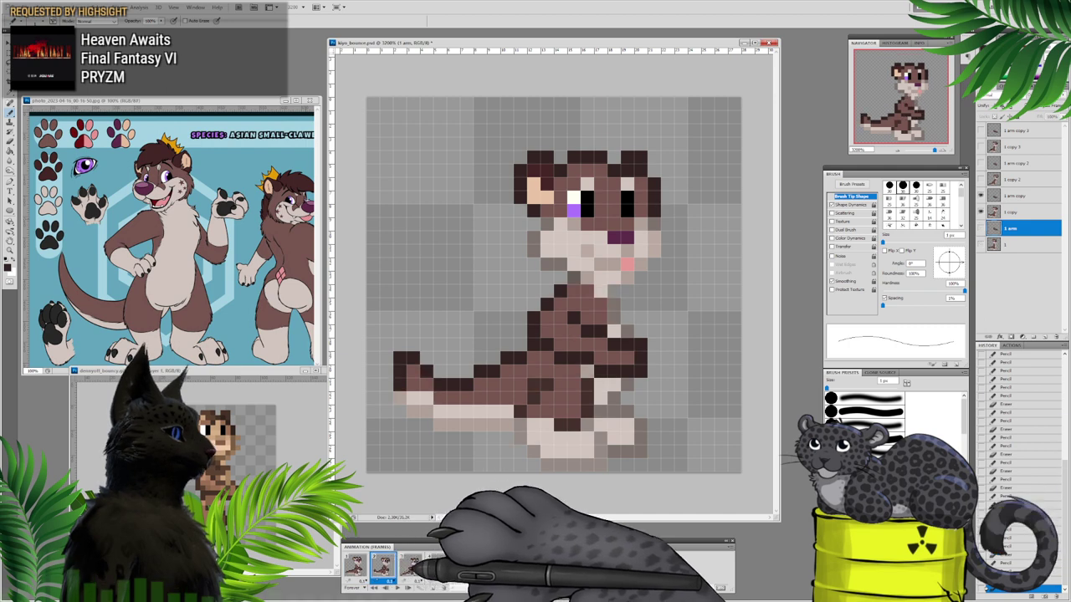
pyautogui.click(411, 566)
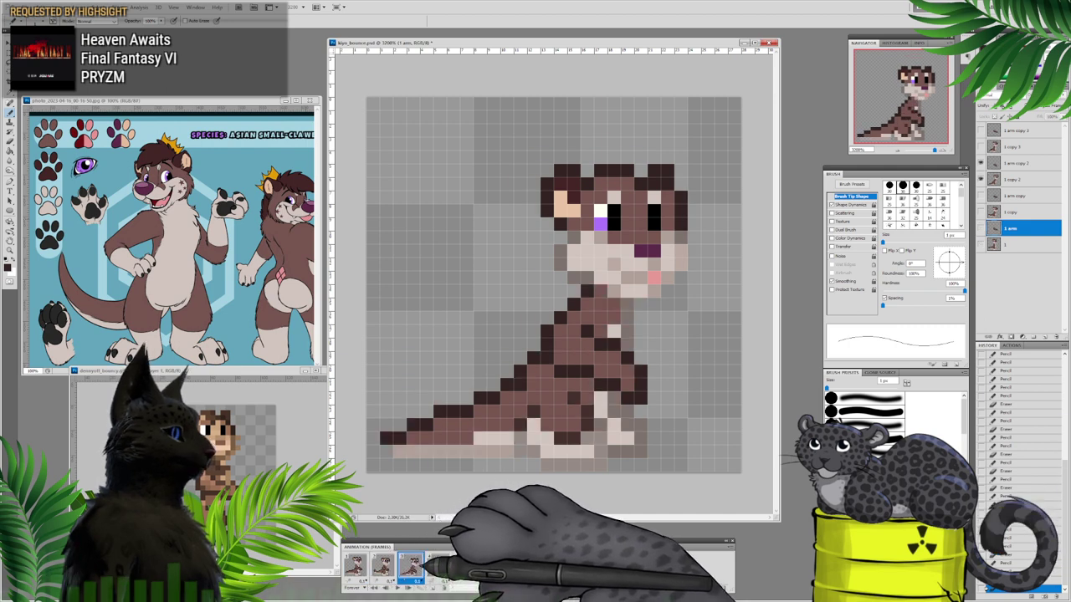
pyautogui.click(439, 566)
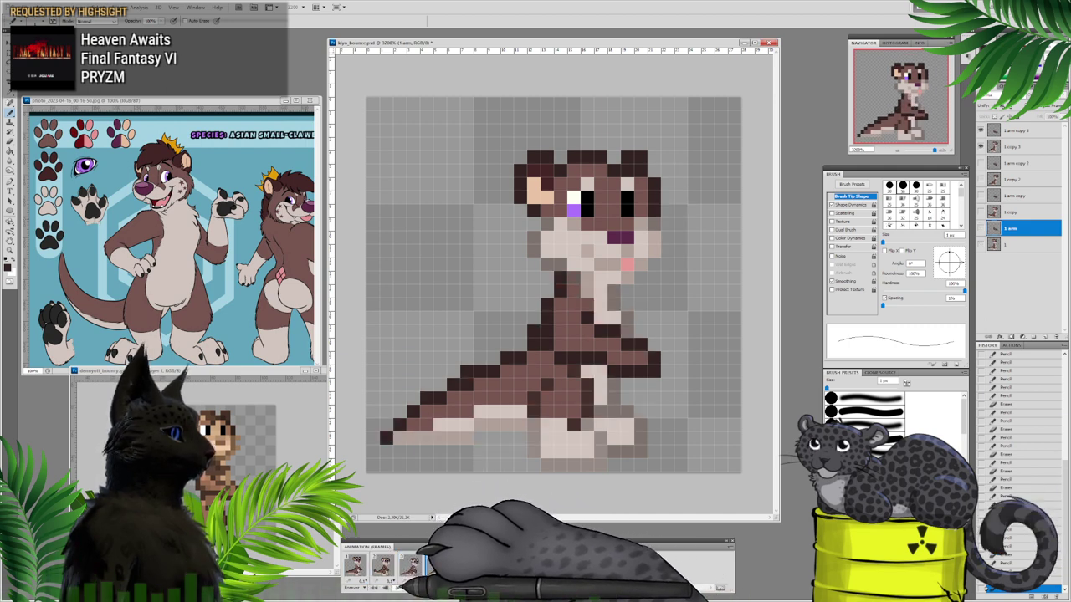
pyautogui.click(396, 588)
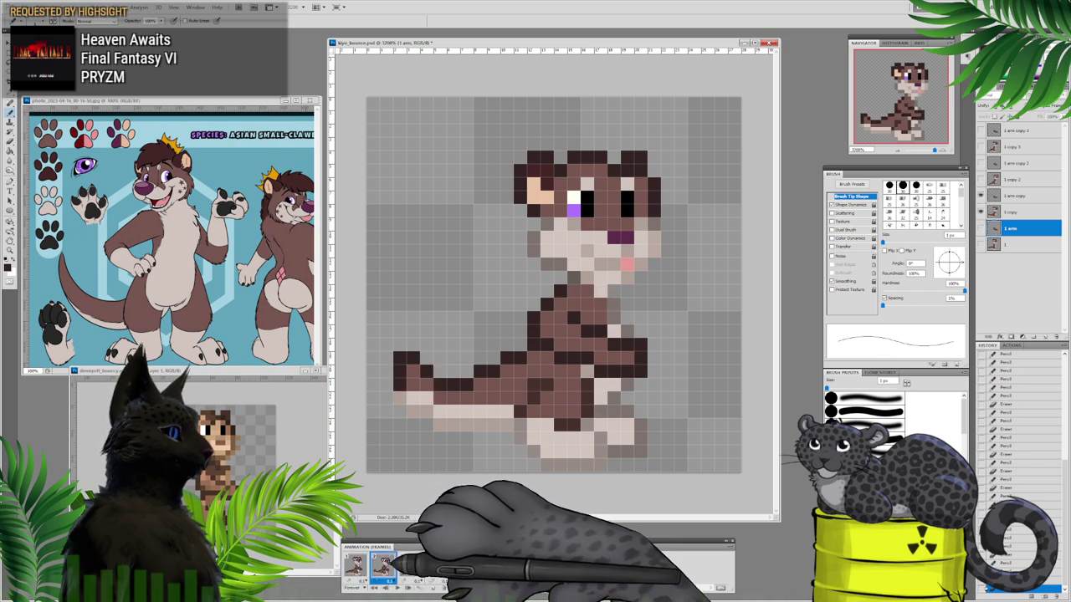
# Step: Trim the hand's upper corner in frame 2 on 1 arm copy and shorten frame 3's drooping hand on 1 arm copy 2
pyautogui.click(1011, 196)
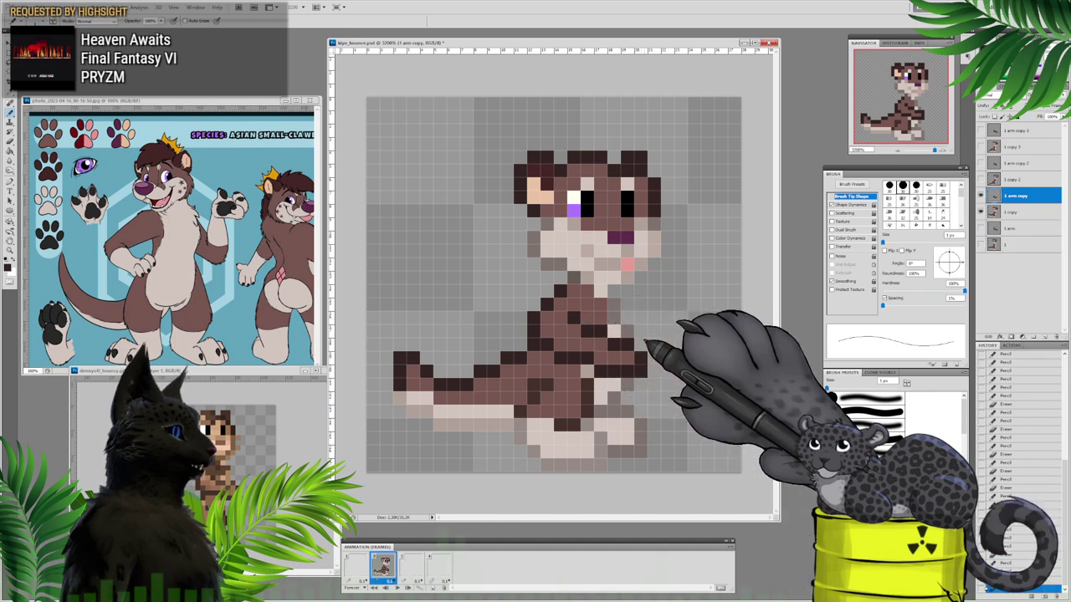
pyautogui.click(410, 567)
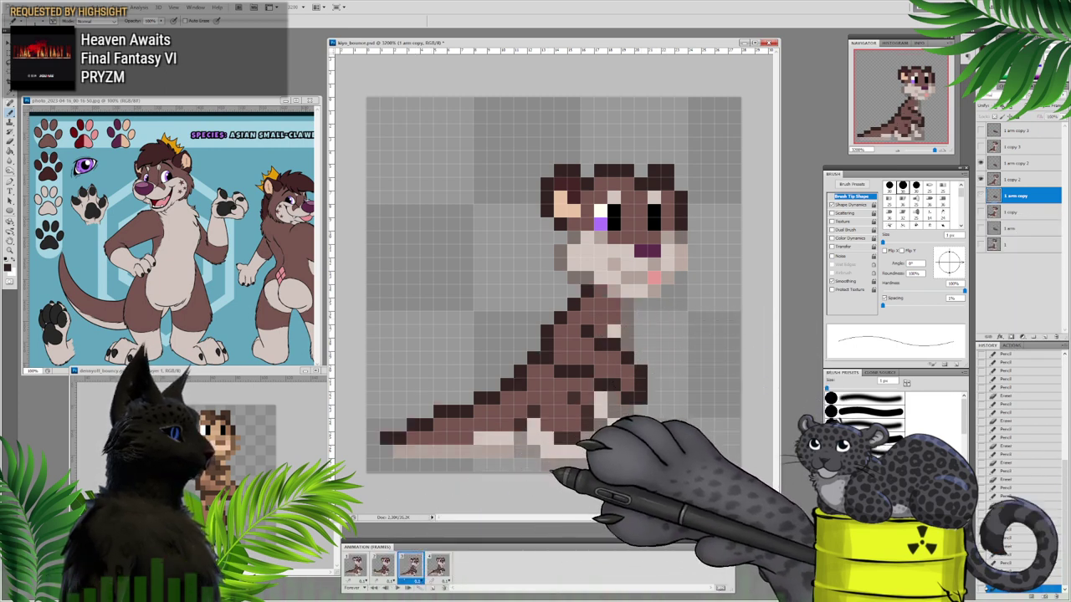
pyautogui.click(1010, 163)
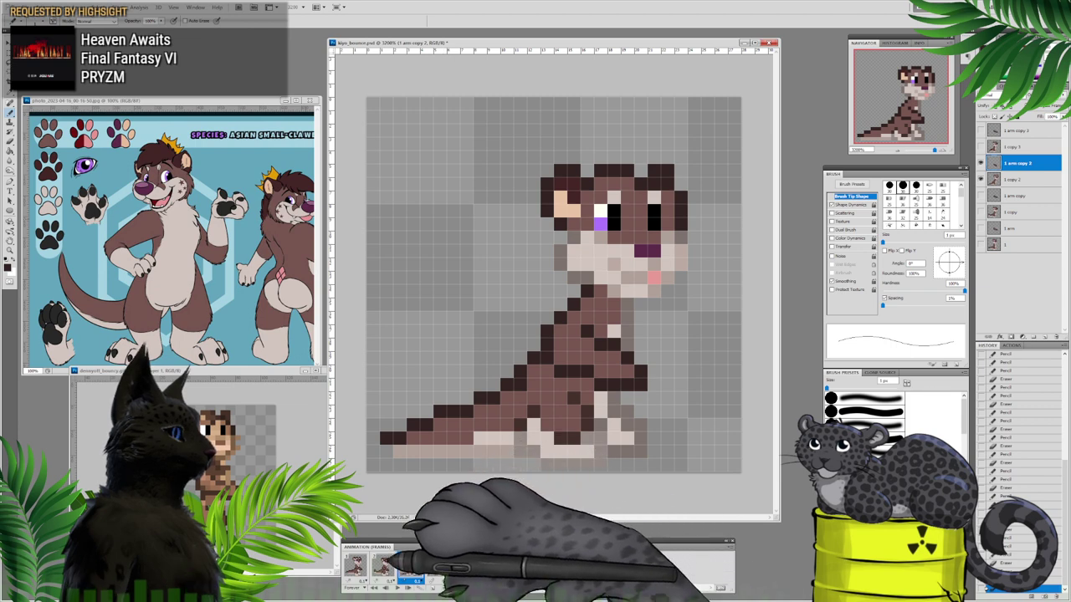
pyautogui.click(384, 568)
pyautogui.click(413, 569)
pyautogui.click(383, 566)
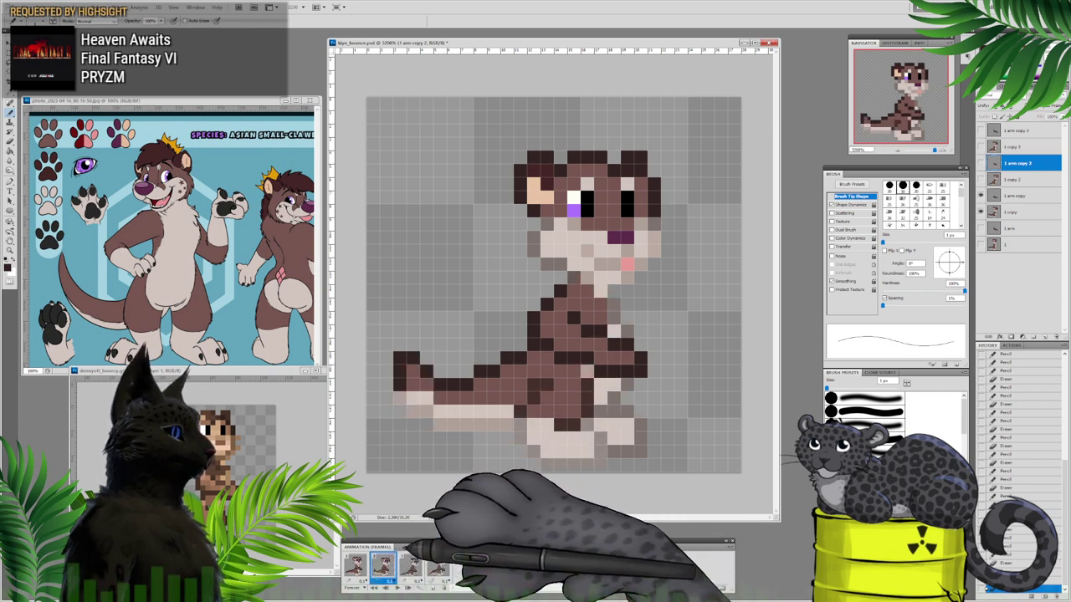
# Step: Compare frame 2's arm with the 1 arm layer, shorten its hand by one pixel on 1 arm copy and check the neighbouring frames
pyautogui.click(980, 229)
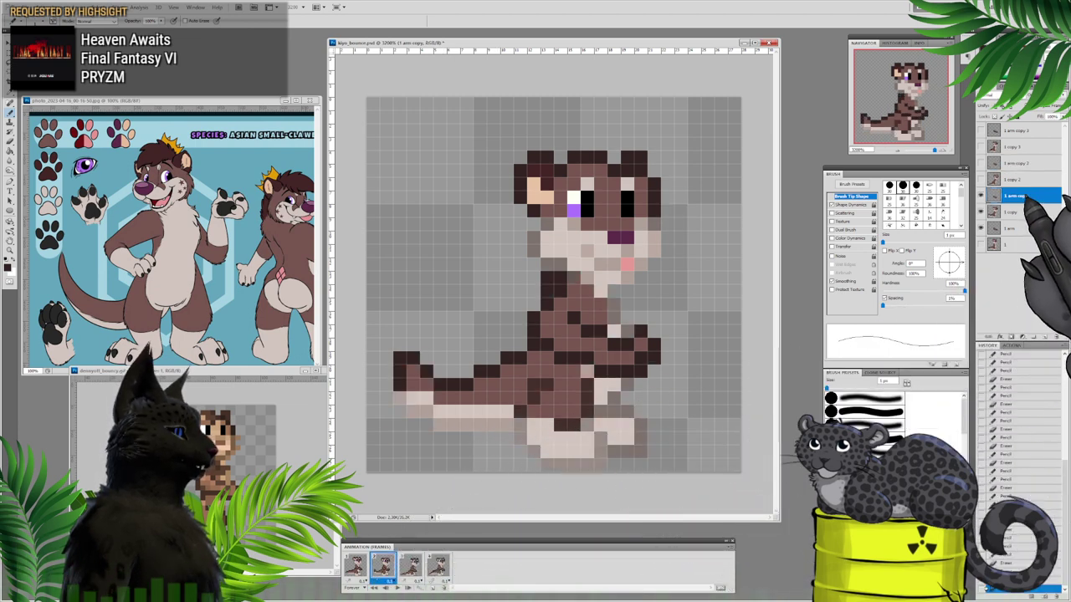
pyautogui.click(981, 228)
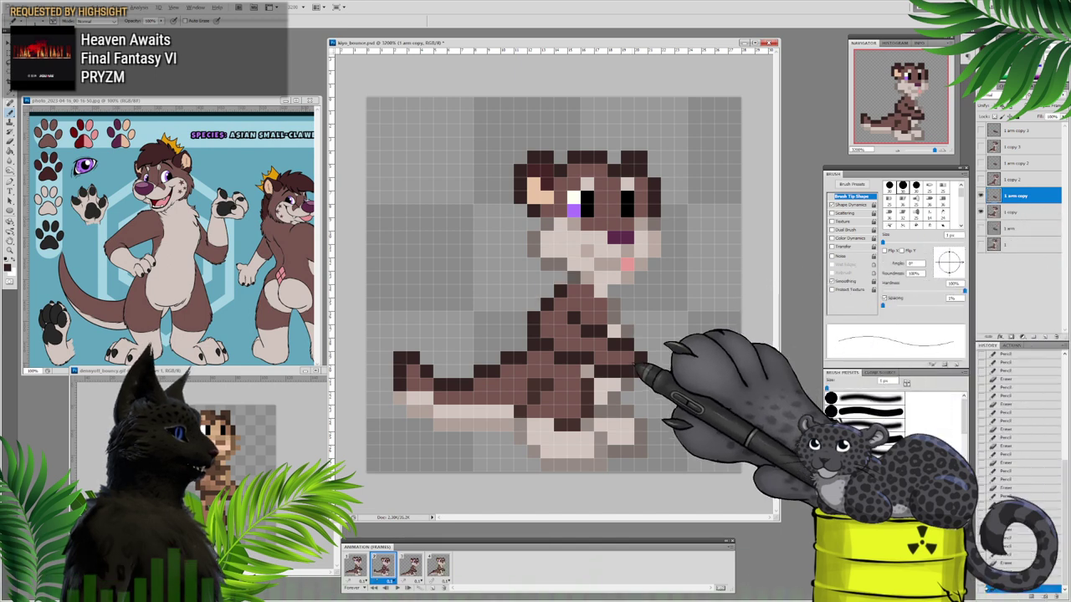
pyautogui.keyDown('alt'); pyautogui.click(636, 367); pyautogui.keyUp('alt')
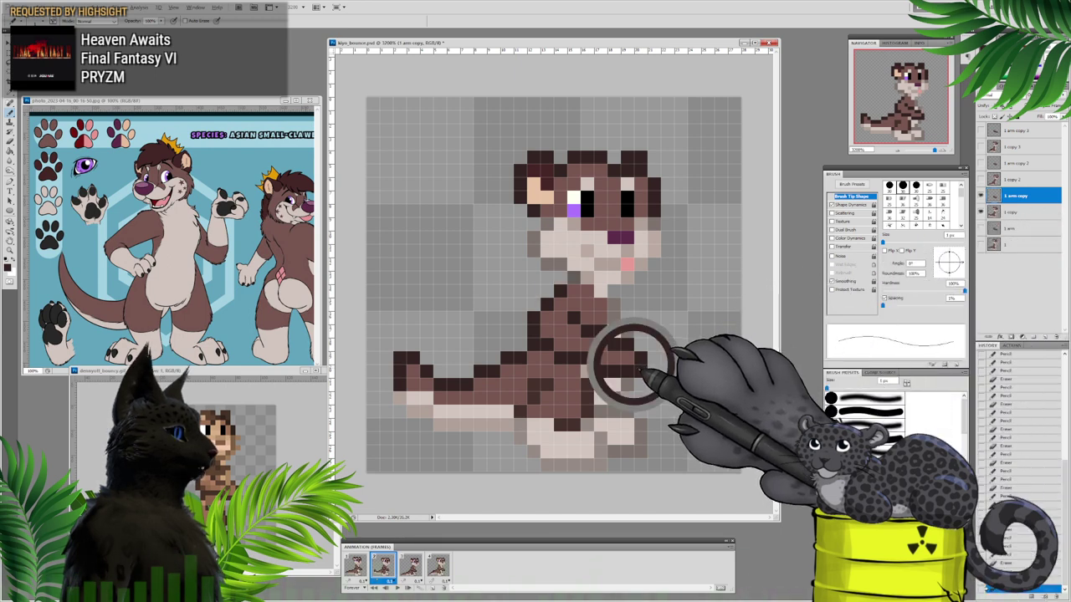
pyautogui.click(356, 566)
pyautogui.click(386, 566)
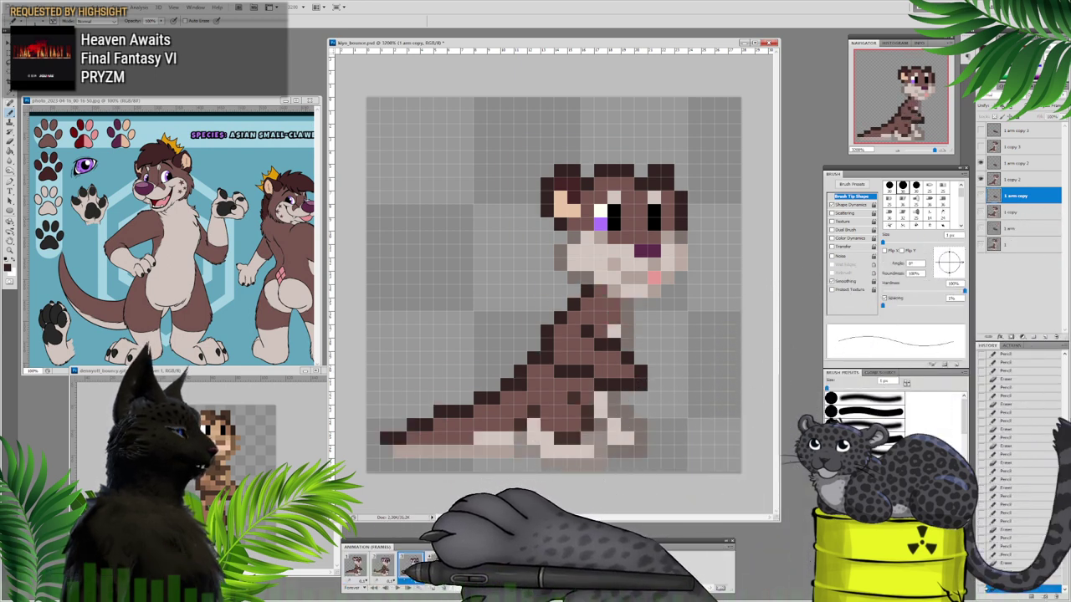
pyautogui.click(382, 567)
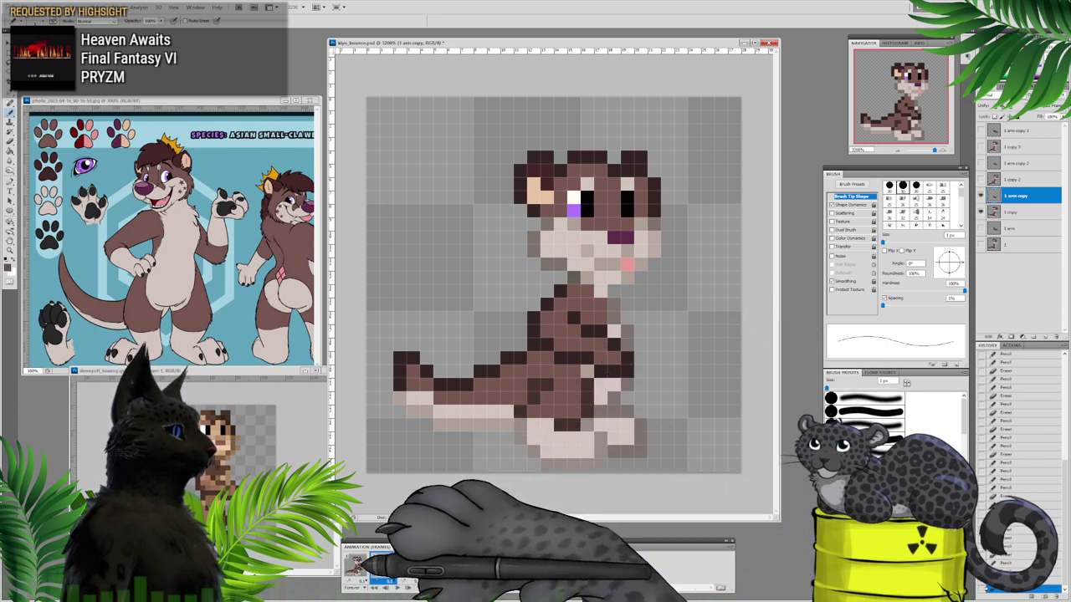
pyautogui.click(357, 567)
pyautogui.click(387, 566)
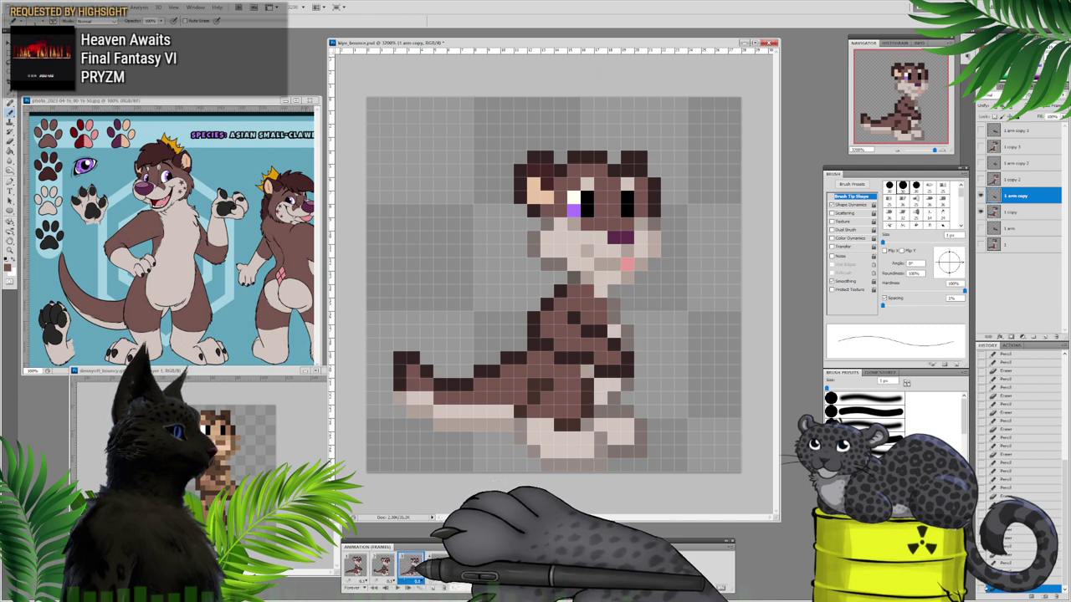
# Step: In frame 4, shorten the hand and raise the forearm on the 1 arm copy 3 layer, playing the animation to check the motion
pyautogui.click(438, 566)
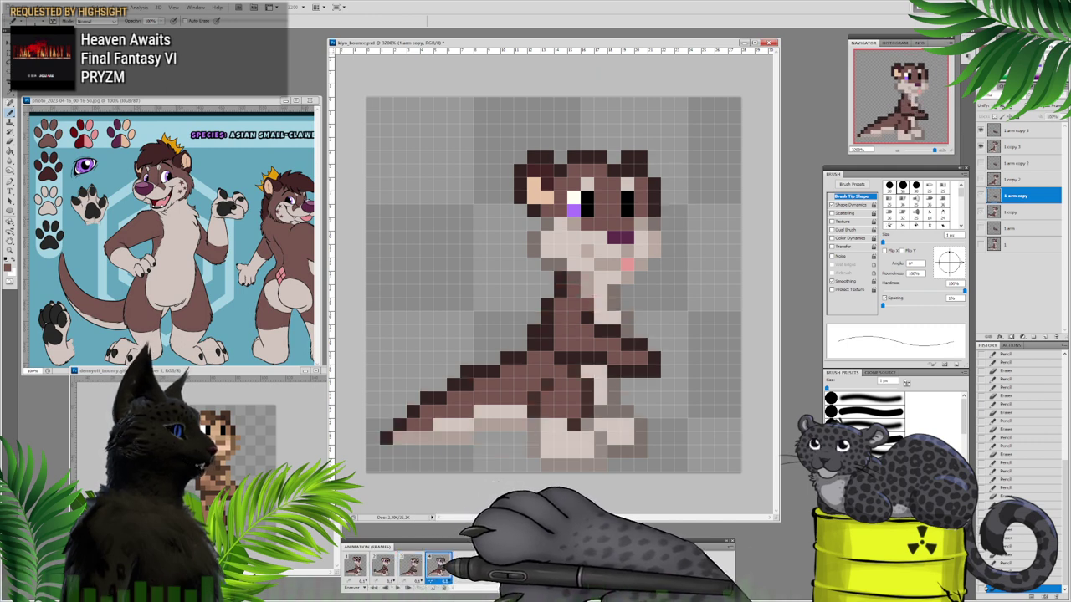
pyautogui.click(1014, 146)
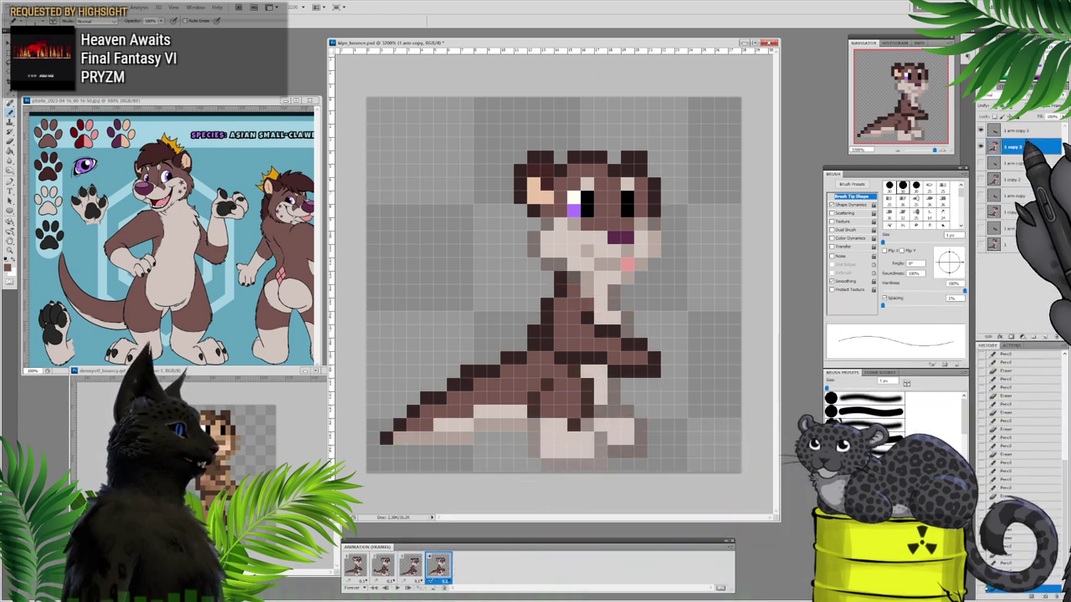
pyautogui.click(1014, 131)
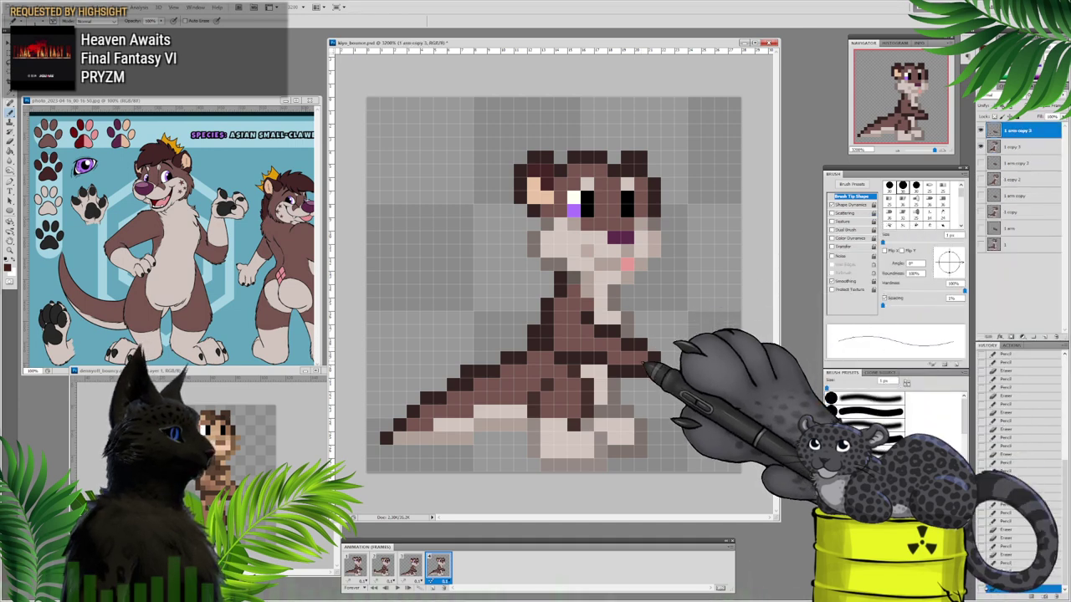
pyautogui.moveTo(641, 345); pyautogui.dragTo(654, 372)
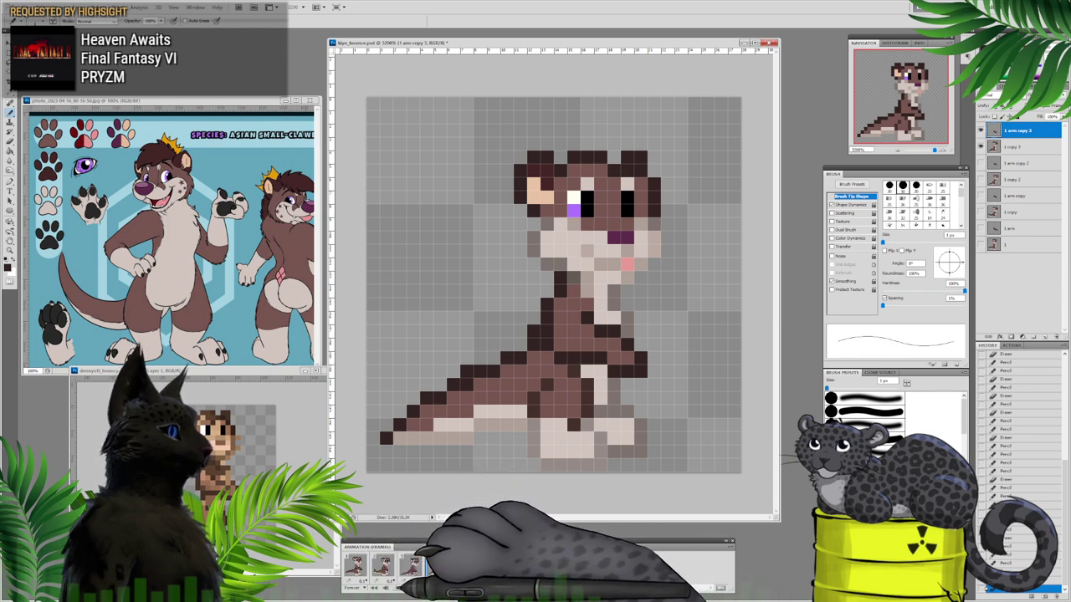
pyautogui.click(397, 588)
pyautogui.press('space')
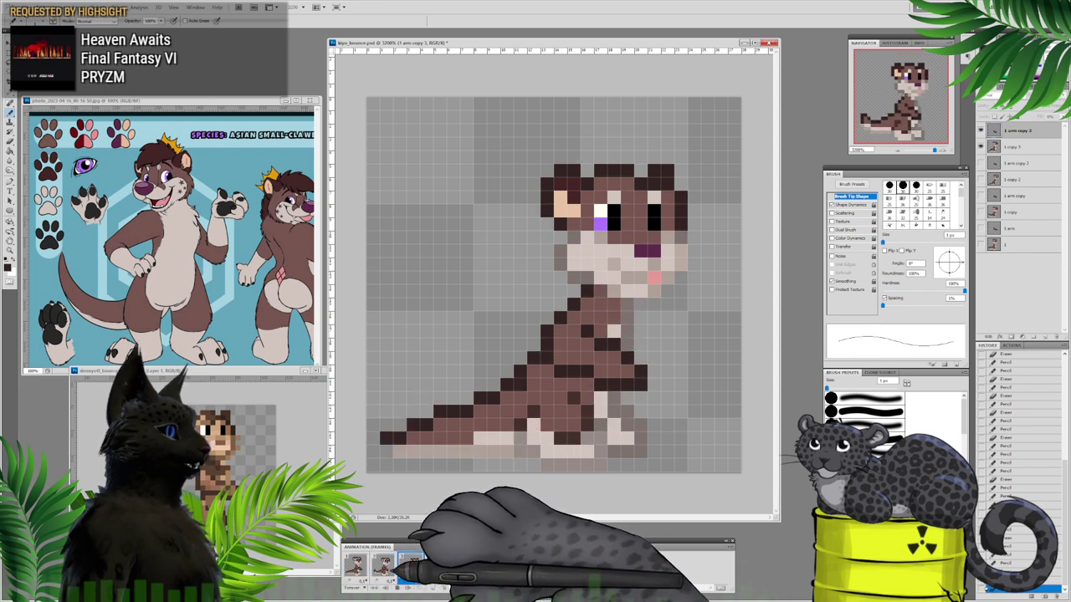
pyautogui.click(638, 357)
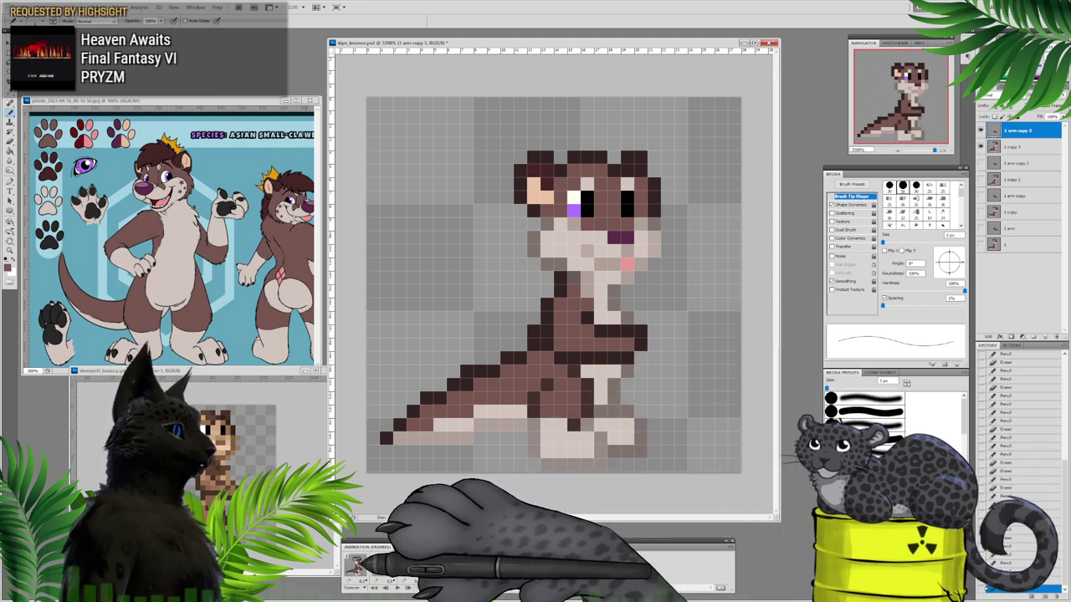
# Step: In frame 1, recolour the hand cream with a darker beige outline on the 1 arm layer, and sample the reference foot's dark claw colour
pyautogui.click(357, 566)
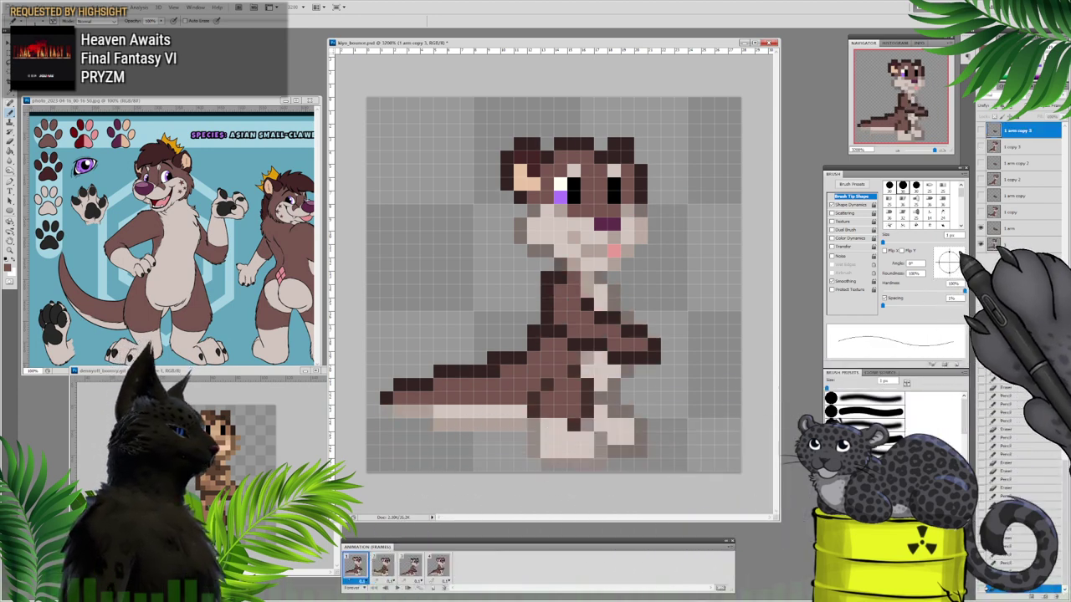
pyautogui.click(1025, 228)
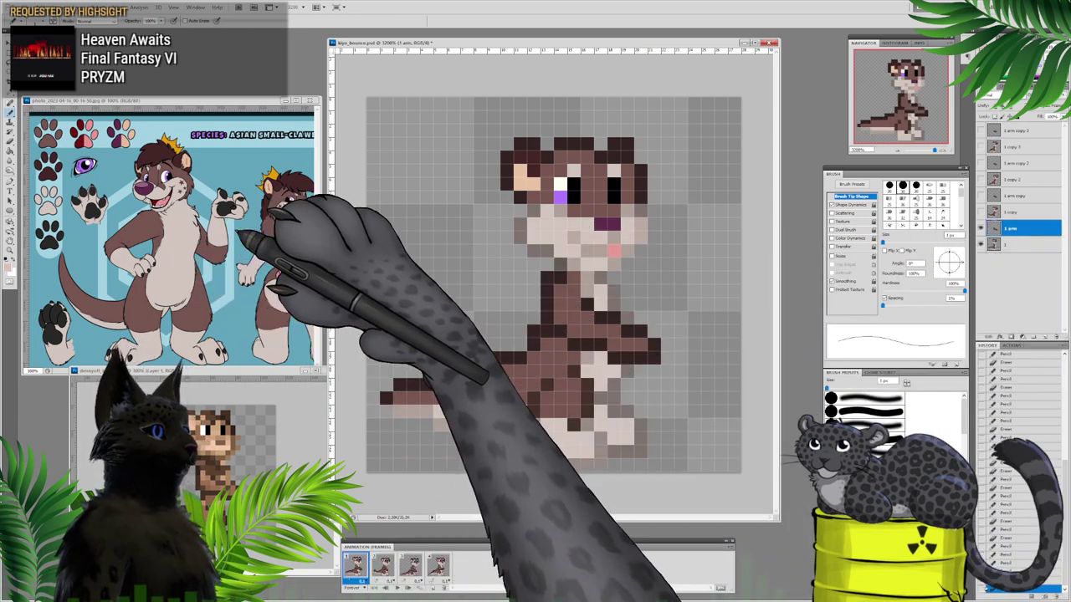
pyautogui.keyDown('alt'); pyautogui.click(618, 427); pyautogui.keyUp('alt')
pyautogui.moveTo(614, 332); pyautogui.dragTo(638, 346)
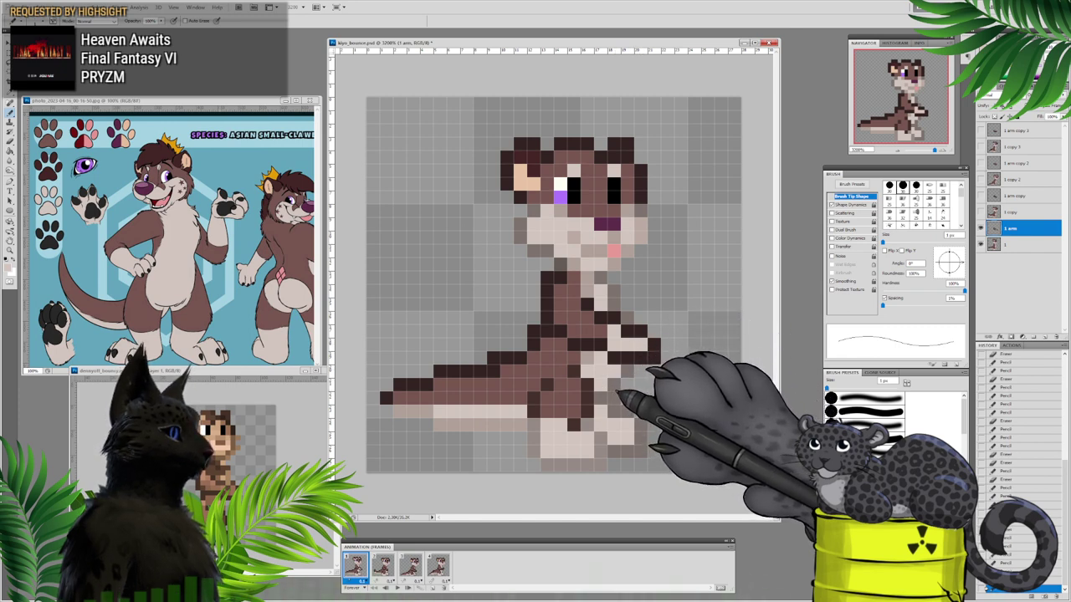
pyautogui.keyDown('alt'); pyautogui.click(522, 425); pyautogui.keyUp('alt')
pyautogui.click(614, 319)
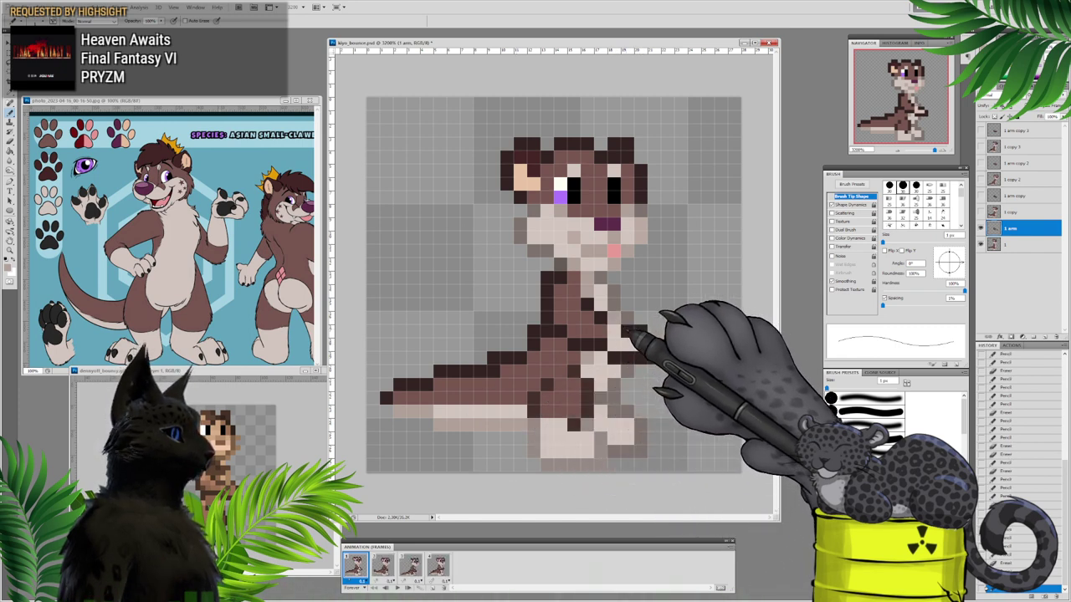
pyautogui.moveTo(627, 331); pyautogui.dragTo(641, 332)
pyautogui.click(653, 345)
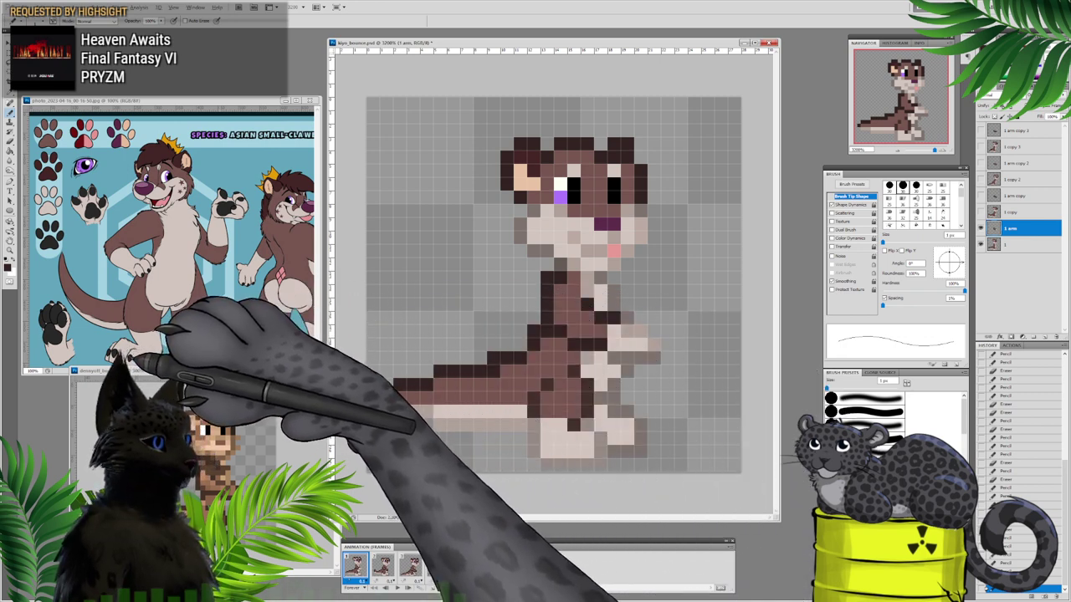
pyautogui.keyDown('alt'); pyautogui.click(129, 360); pyautogui.keyUp('alt')
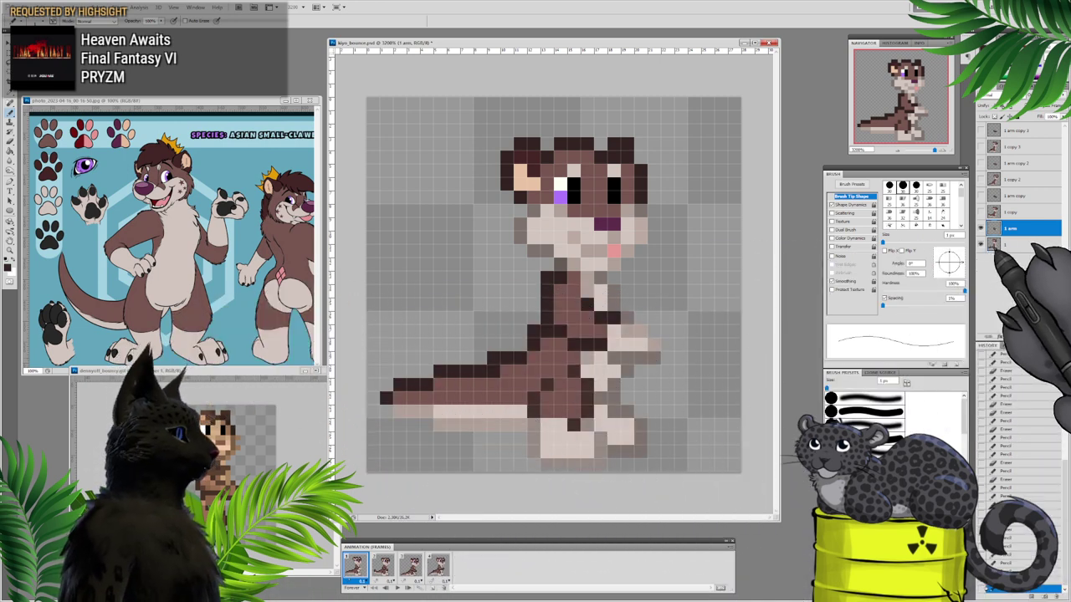
# Step: Paint dark claw pixels on both feet in frame 1 on layer 1 and in frame 2 on layer 1 copy
pyautogui.click(1017, 244)
pyautogui.click(559, 465)
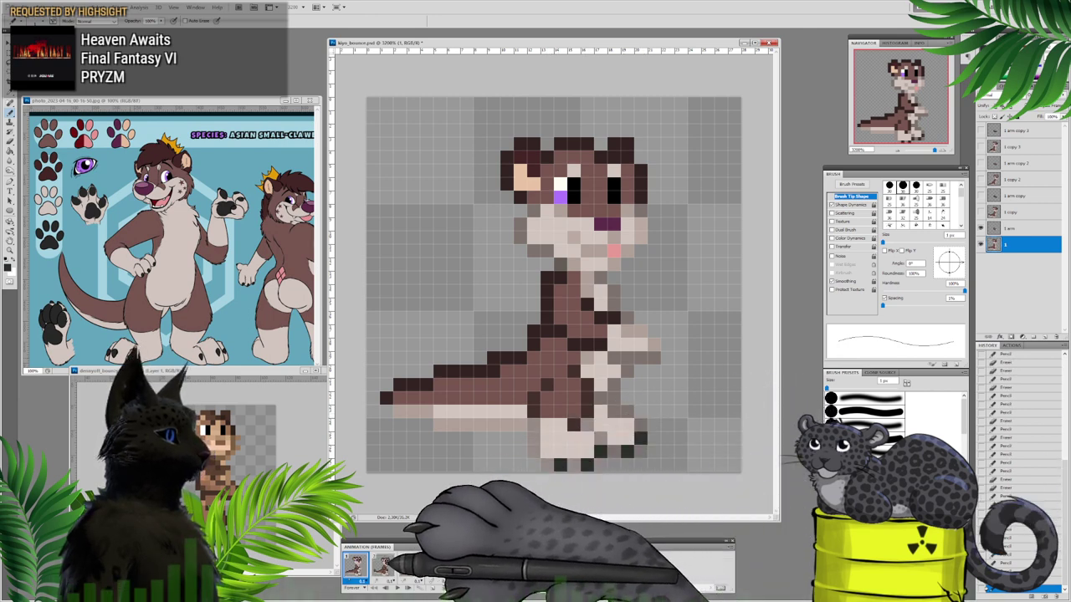
pyautogui.click(383, 566)
pyautogui.click(1015, 213)
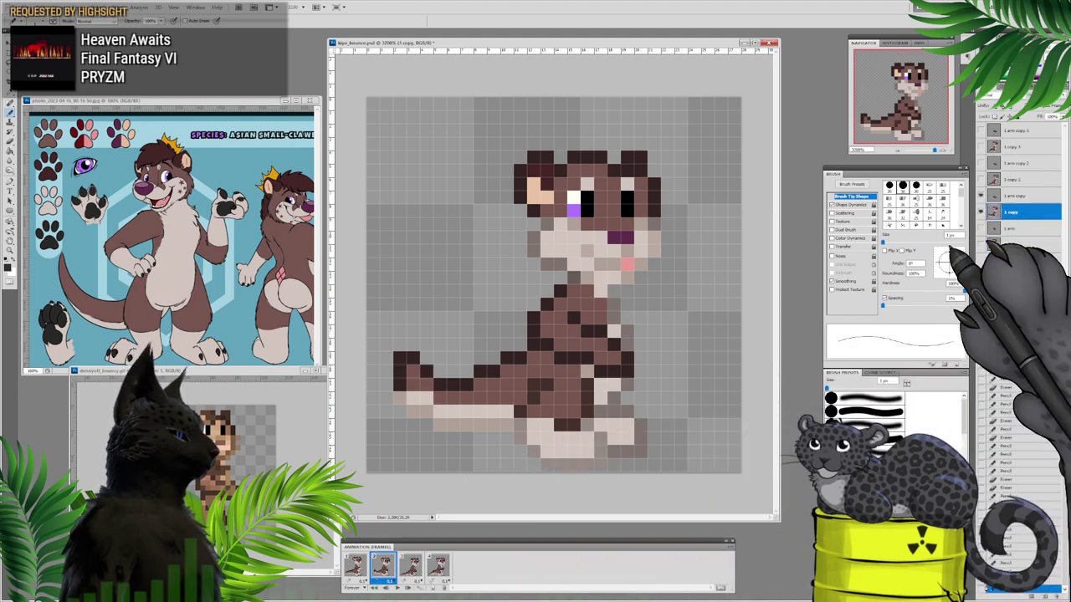
pyautogui.click(574, 465)
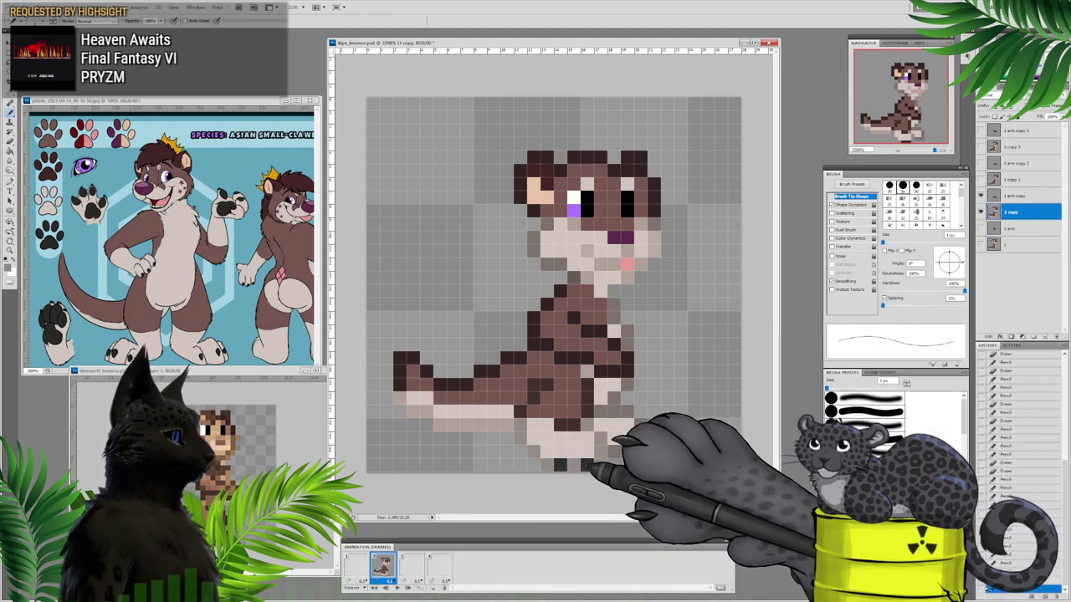
pyautogui.keyDown('alt'); pyautogui.click(589, 466); pyautogui.keyUp('alt')
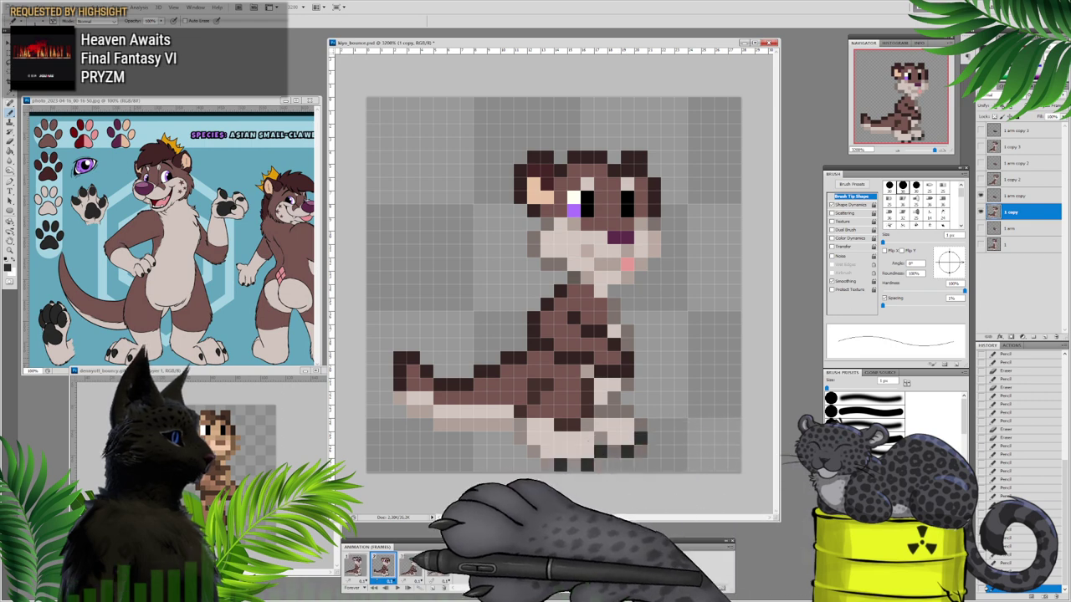
# Step: Add the same dark foot claws in frame 3 on layer 1 copy 2 and in frame 4 on layer 1 copy 3
pyautogui.click(410, 565)
pyautogui.click(1025, 179)
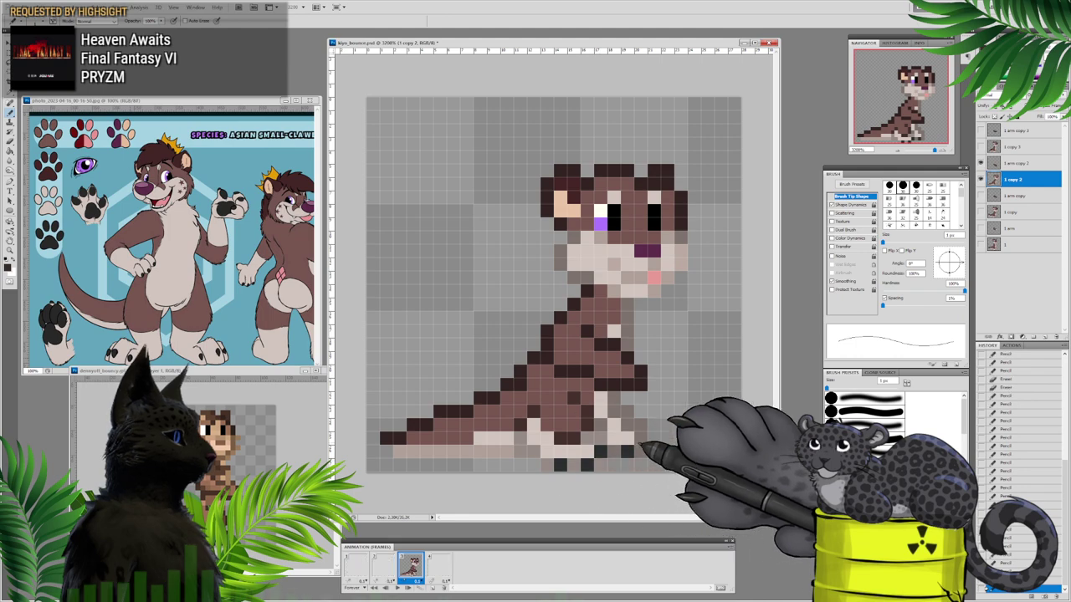
pyautogui.click(438, 567)
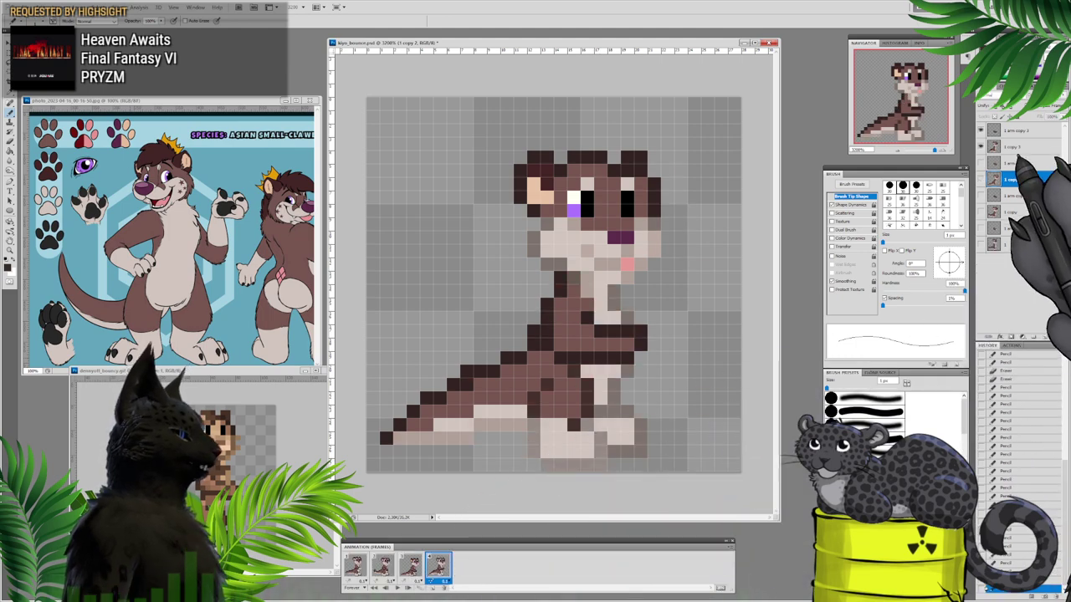
pyautogui.click(1016, 147)
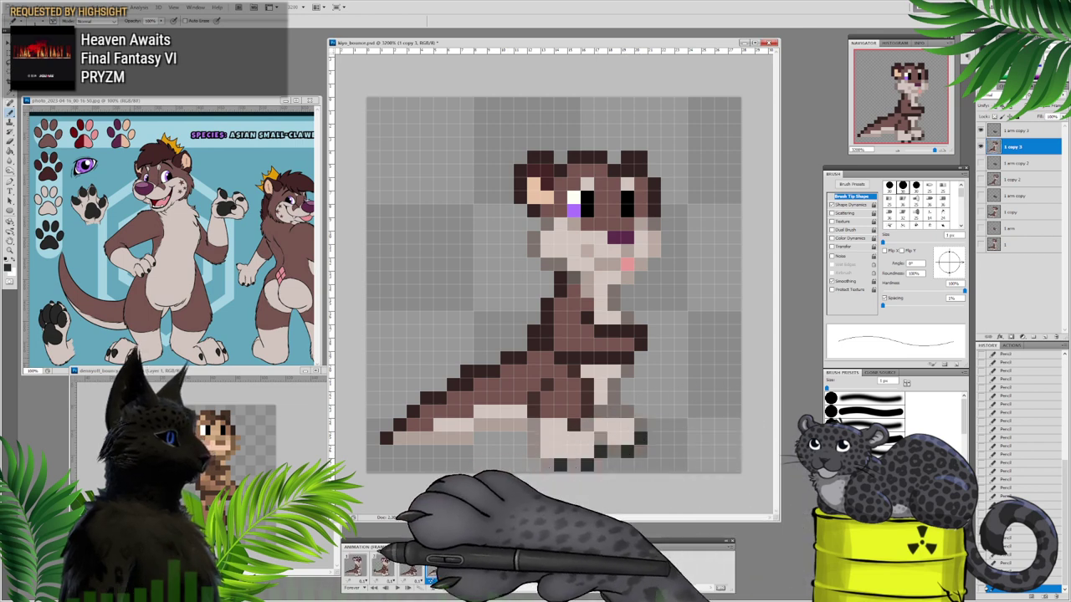
# Step: Recolour frame 2's hand cream with darker beige edges on the 1 arm copy layer, using frame 1's hand as the colour guide
pyautogui.click(354, 566)
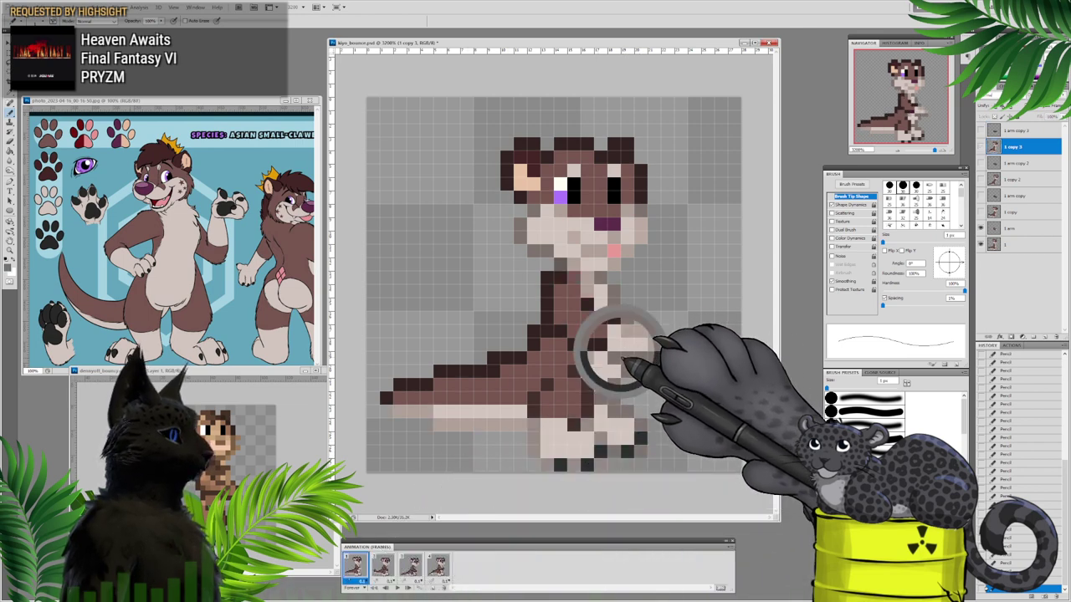
pyautogui.click(382, 567)
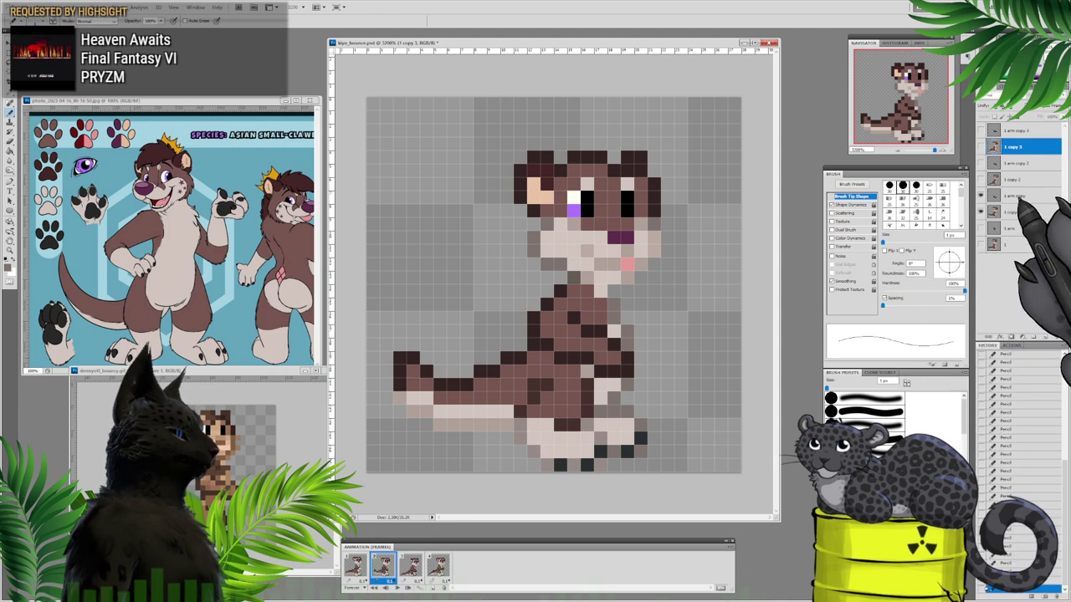
pyautogui.click(1017, 196)
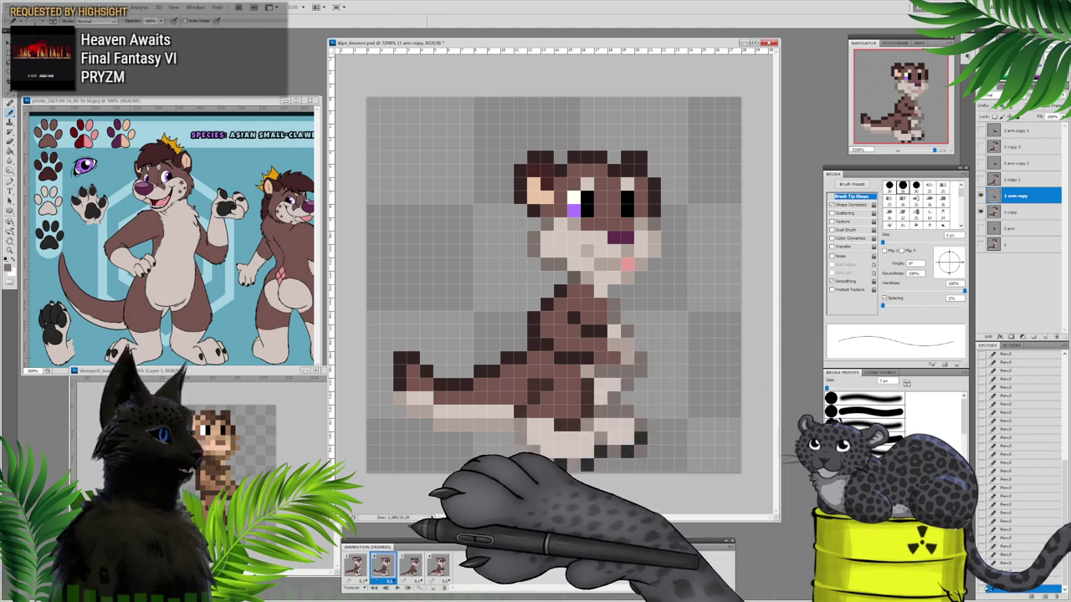
pyautogui.click(382, 565)
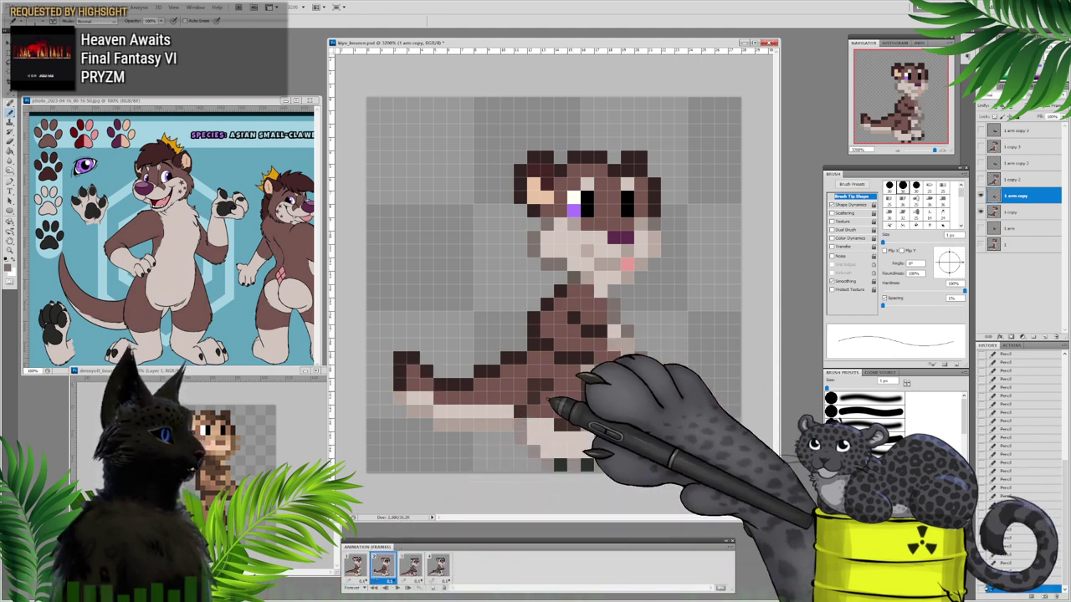
pyautogui.keyDown('alt'); pyautogui.click(614, 336); pyautogui.keyUp('alt')
pyautogui.click(606, 339)
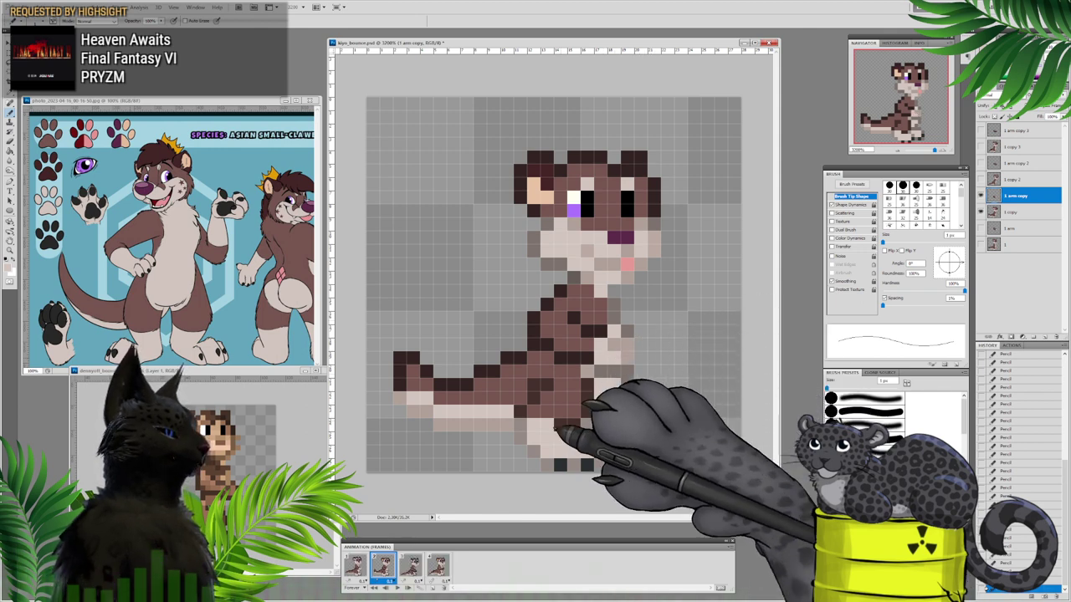
pyautogui.click(355, 566)
pyautogui.click(383, 566)
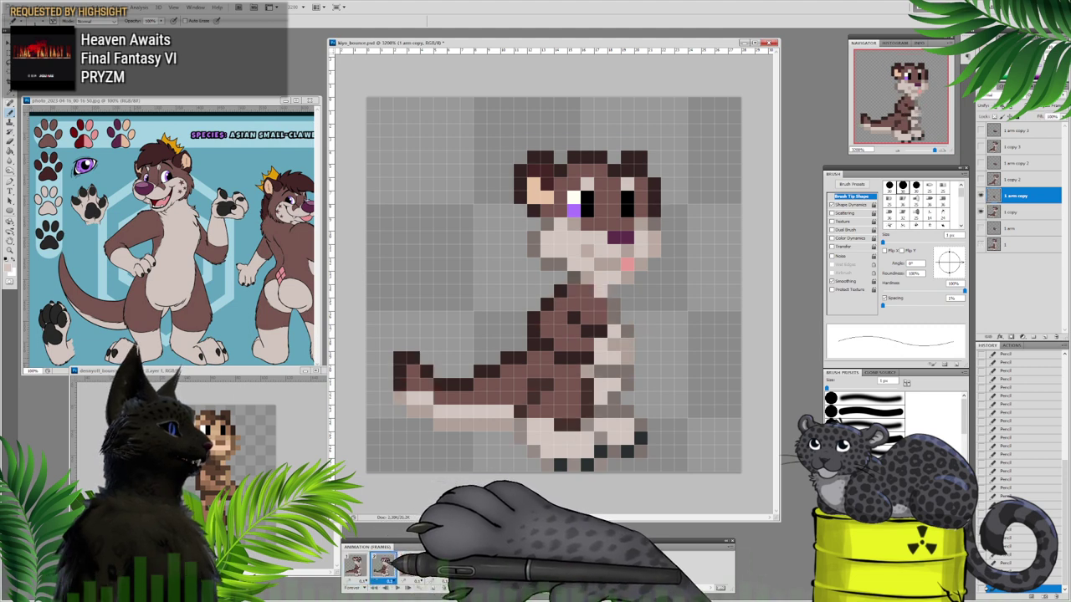
# Step: Recolour the hands cream and beige in frame 3 on 1 arm copy 2 and frame 4 on 1 arm copy 3, and play the animation
pyautogui.click(410, 566)
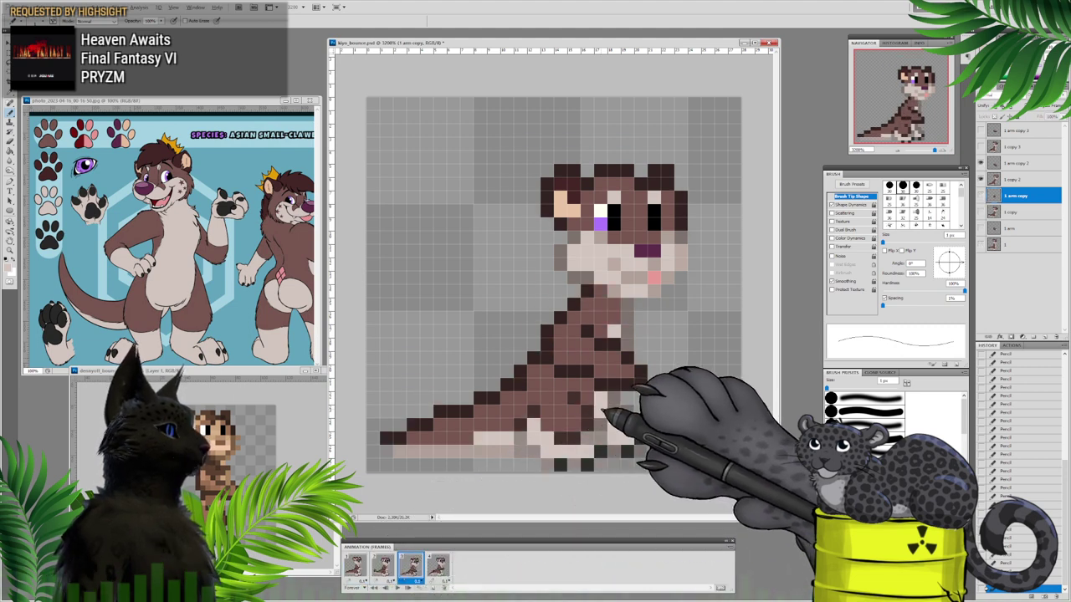
pyautogui.click(1017, 163)
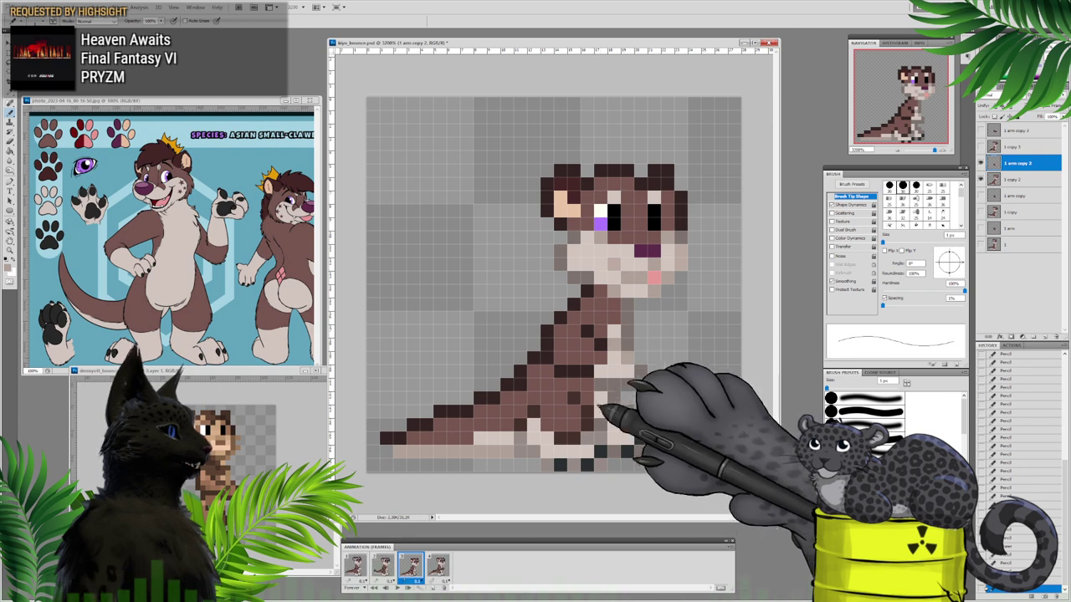
pyautogui.click(437, 565)
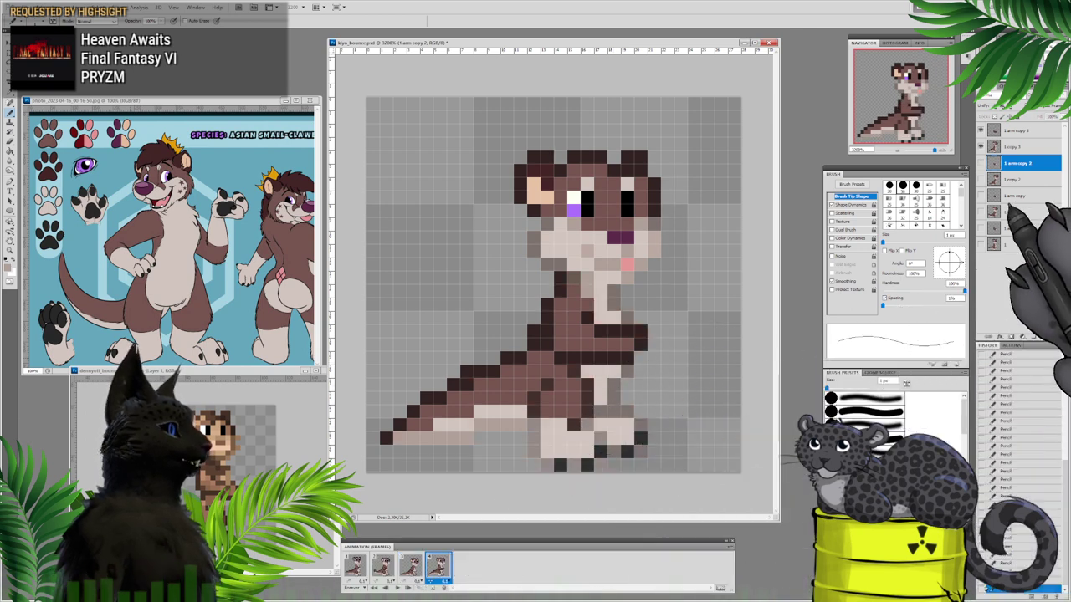
pyautogui.click(1021, 131)
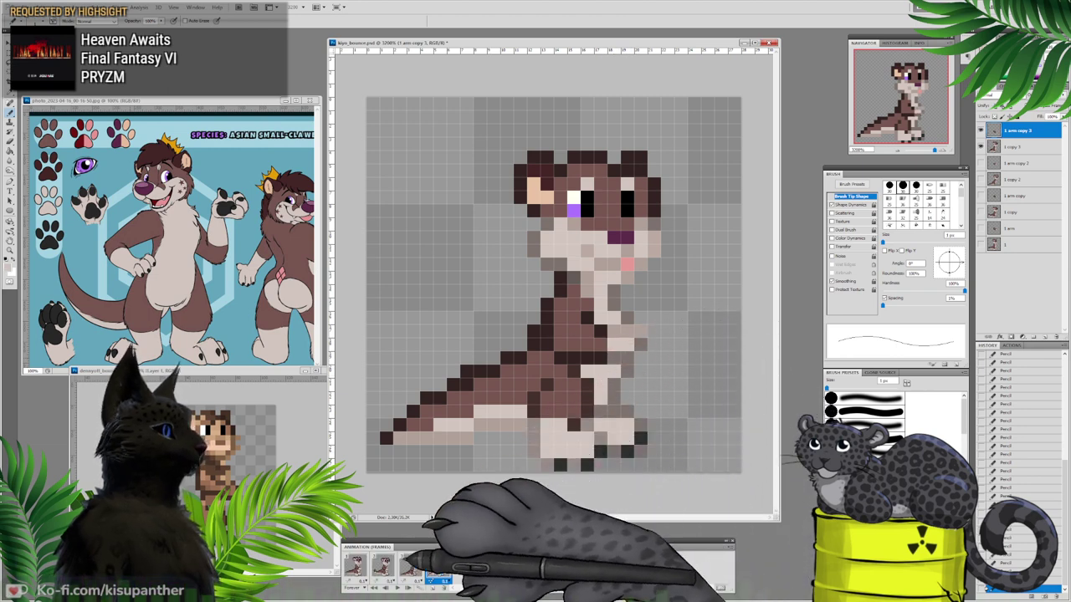
pyautogui.click(397, 588)
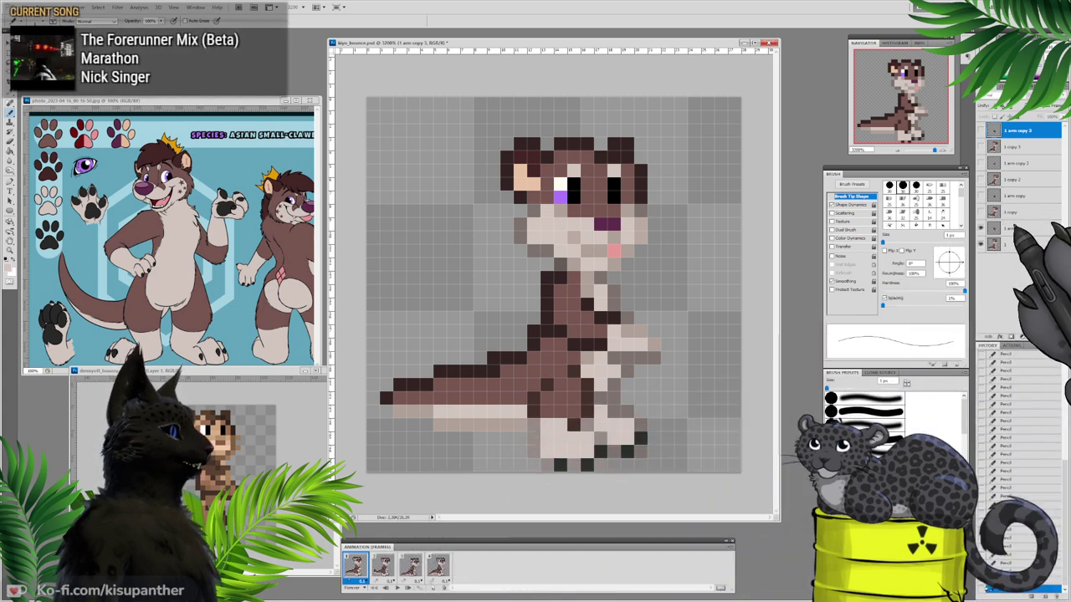
# Step: Trim the protruding fingertip from frame 1's hand on the 1 arm layer and compare the hand across all four frames
pyautogui.click(1010, 229)
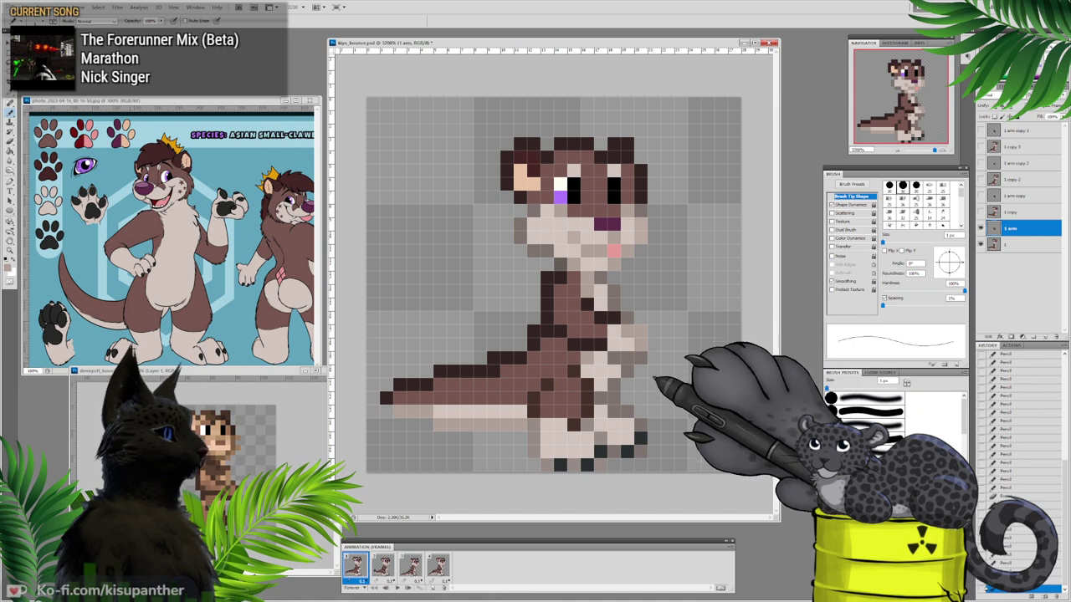
pyautogui.click(439, 566)
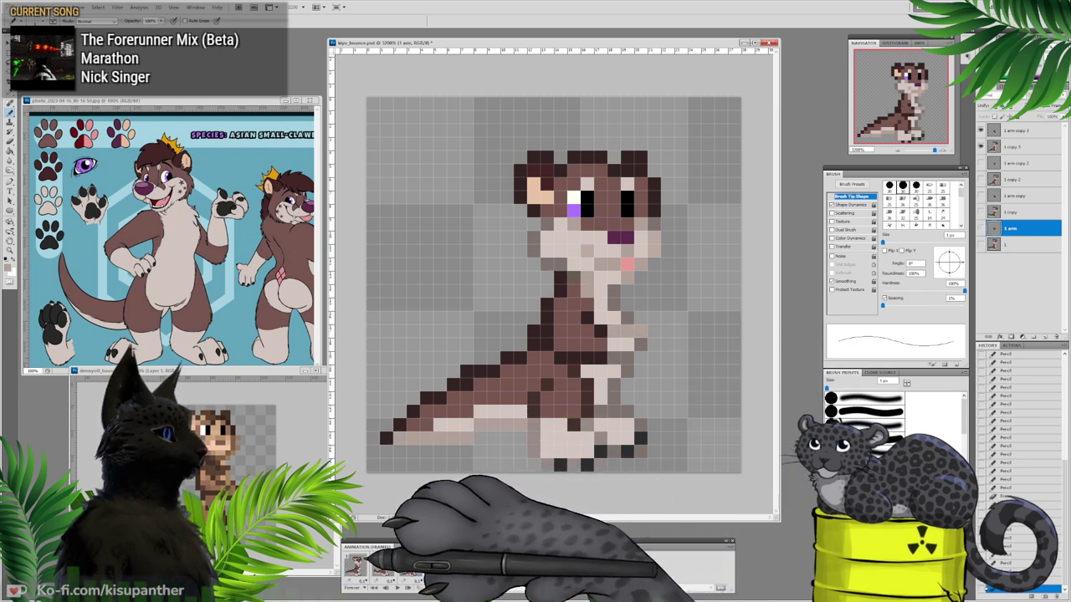
pyautogui.click(360, 566)
pyautogui.click(384, 566)
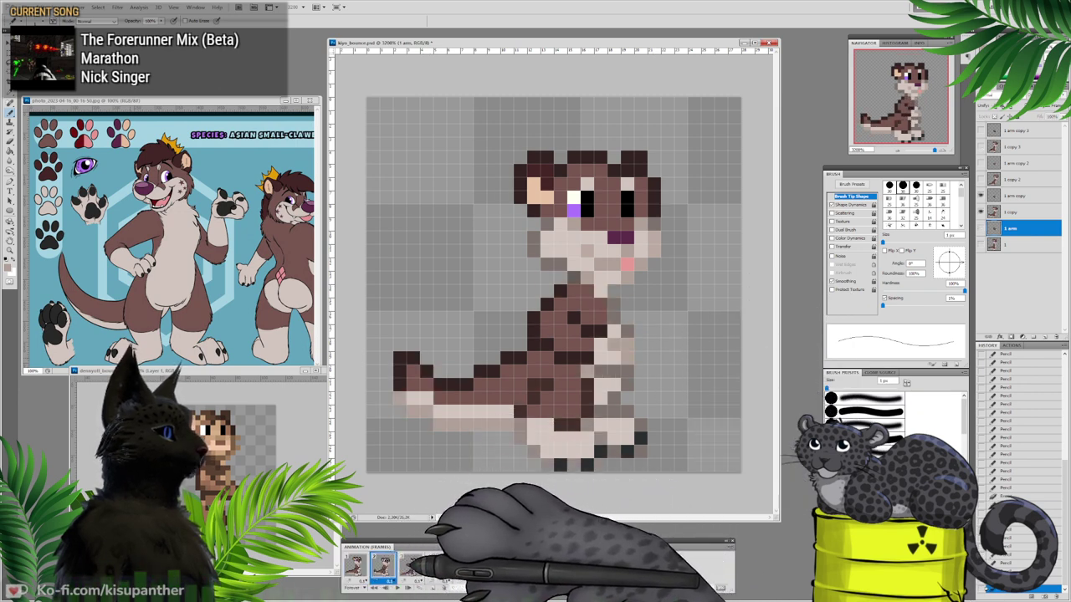
pyautogui.click(412, 567)
pyautogui.click(439, 565)
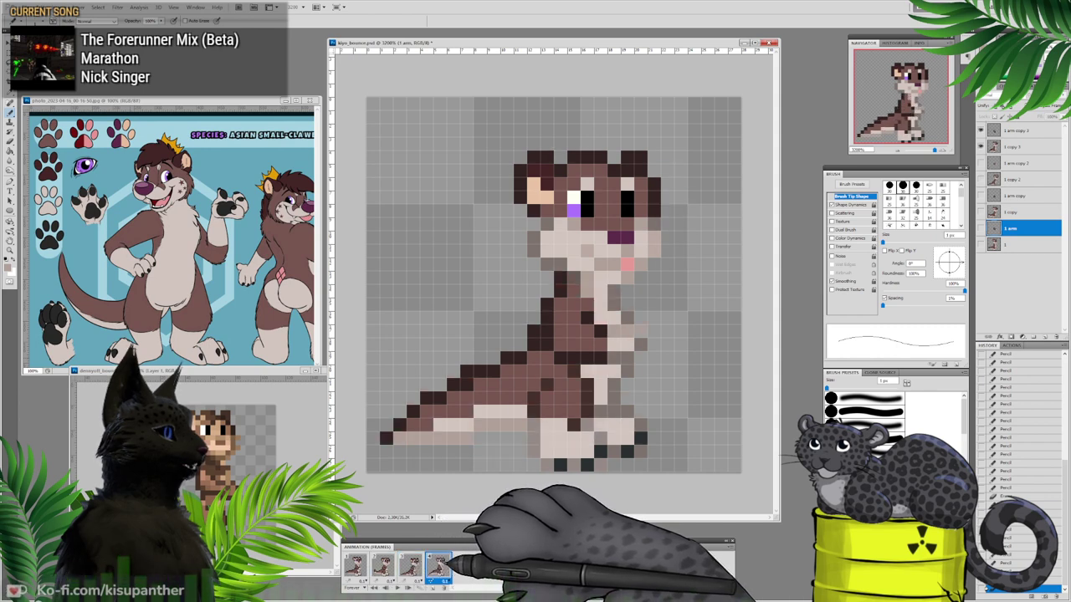
pyautogui.click(410, 565)
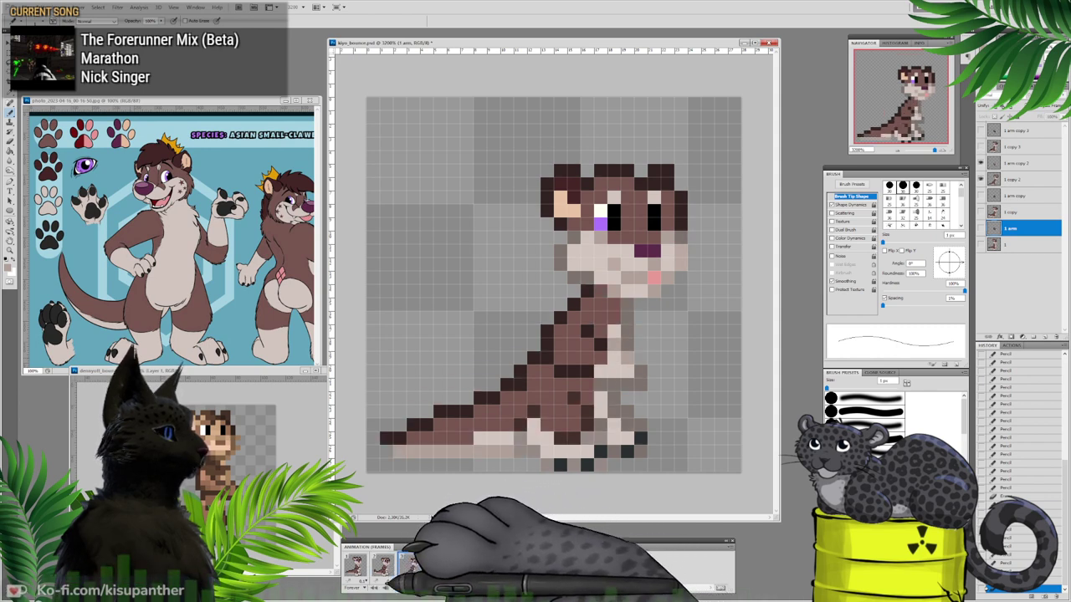
# Step: Play the bounce animation and compare the hand in frames 1 and 2
pyautogui.click(397, 588)
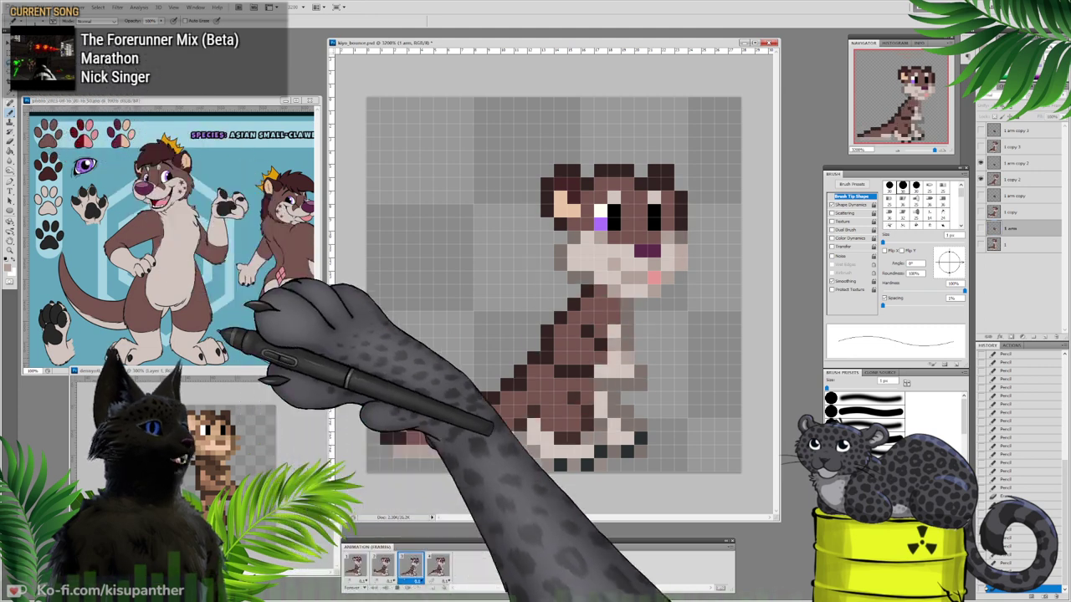
pyautogui.click(398, 588)
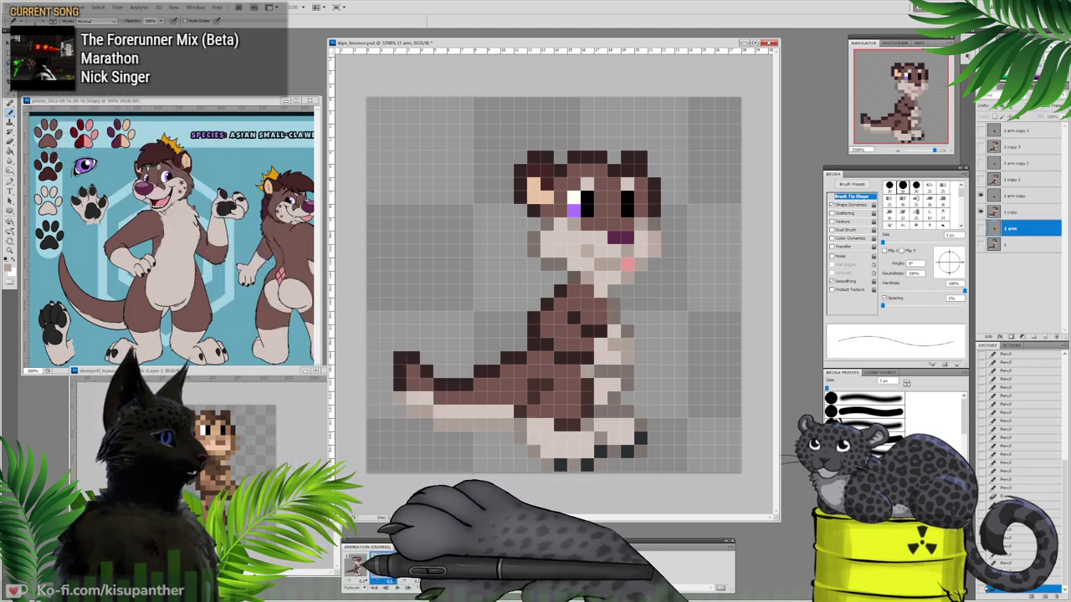
pyautogui.click(356, 568)
pyautogui.click(383, 568)
pyautogui.click(357, 568)
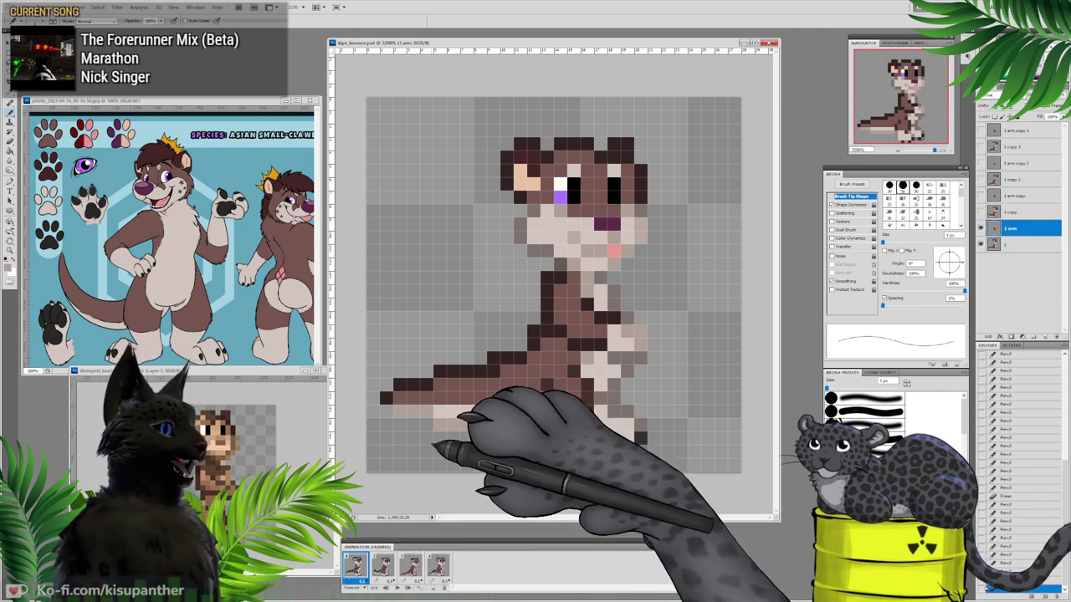
# Step: Step through the frames of the reference bounce GIF and return to the otter document
pyautogui.click(288, 372)
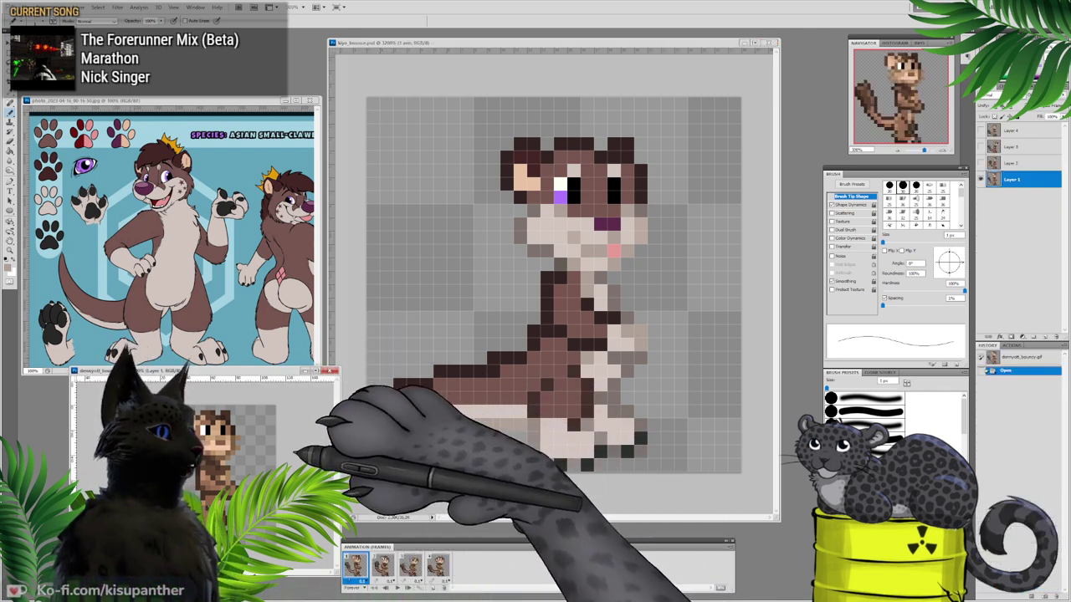
pyautogui.click(383, 566)
pyautogui.click(410, 567)
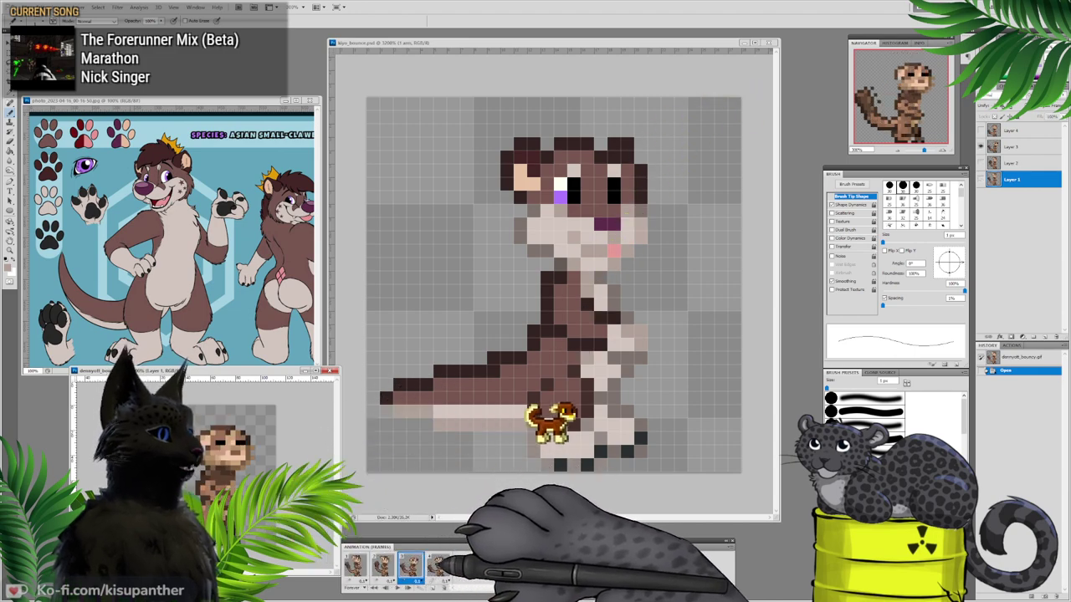
pyautogui.click(439, 566)
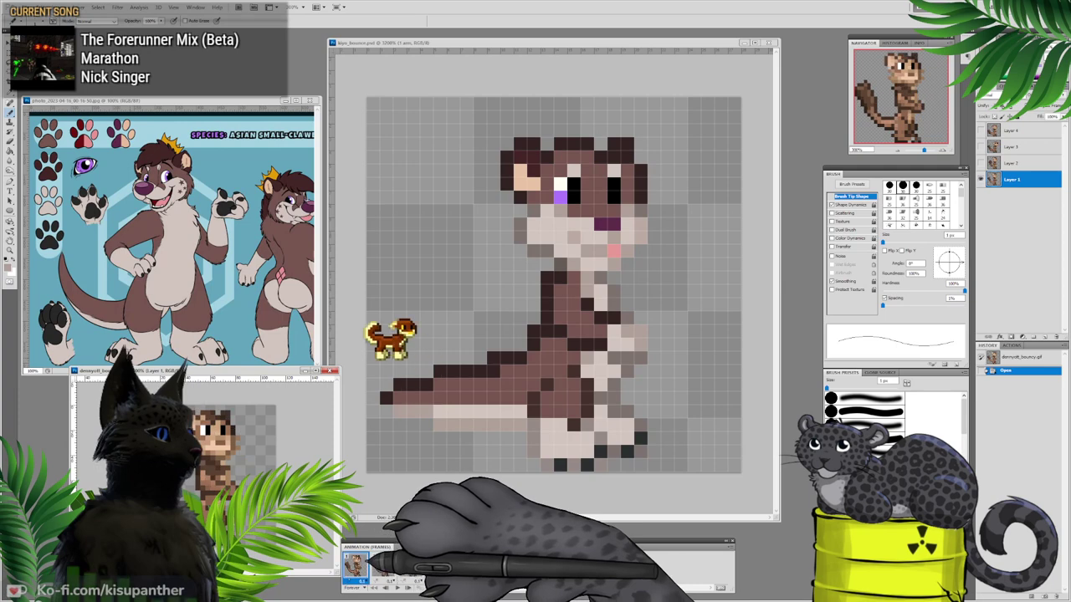
pyautogui.hotkey('ctrl', 'Tab')
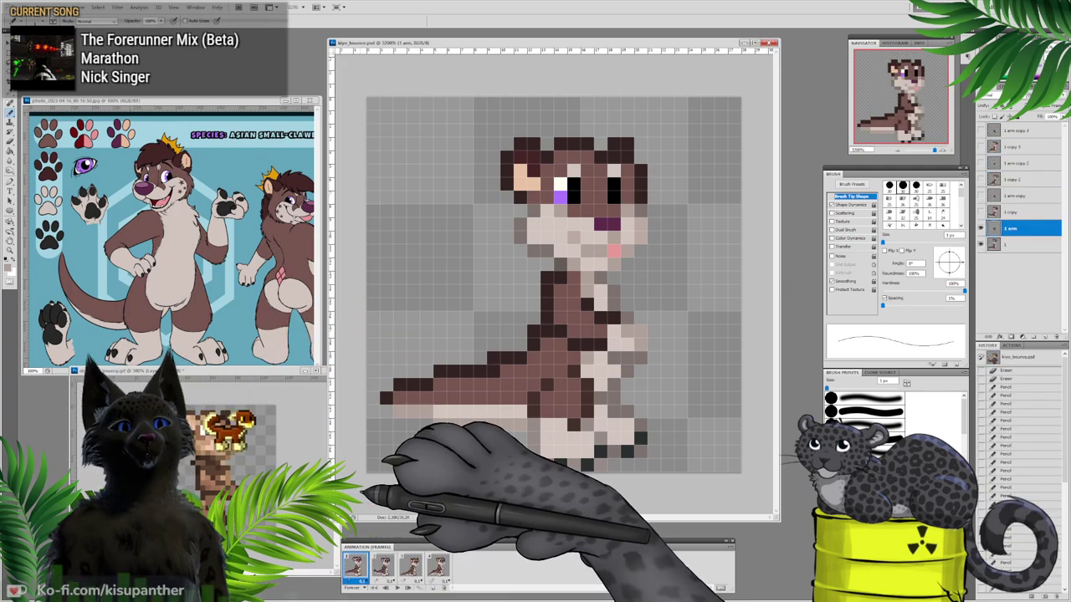
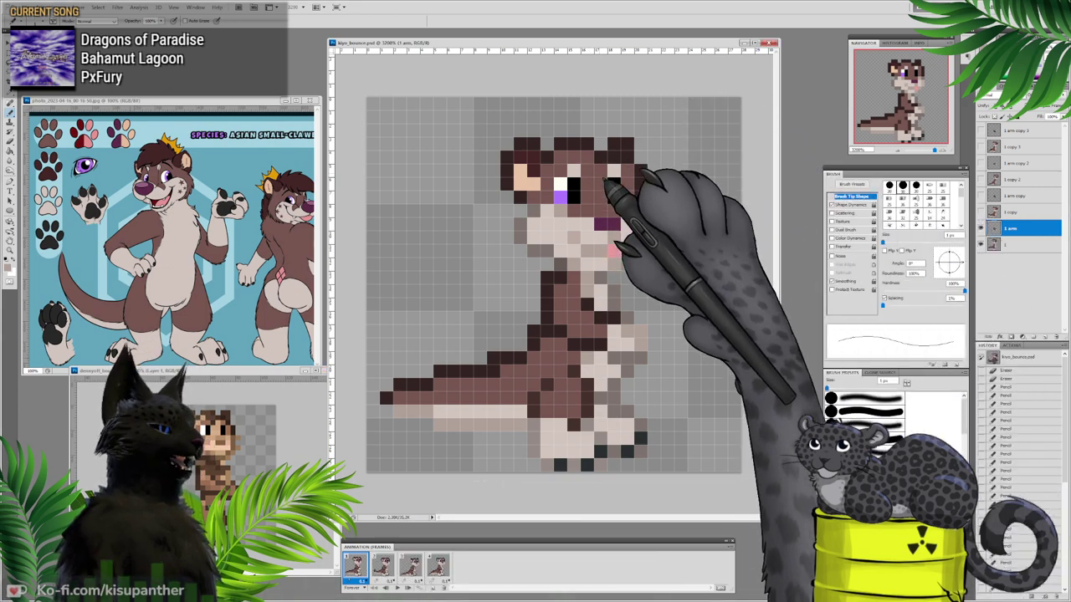
# Step: Paint over the pink tongue pixel in frame 1 on layer 1 with a colour sampled from the muzzle
pyautogui.click(1011, 244)
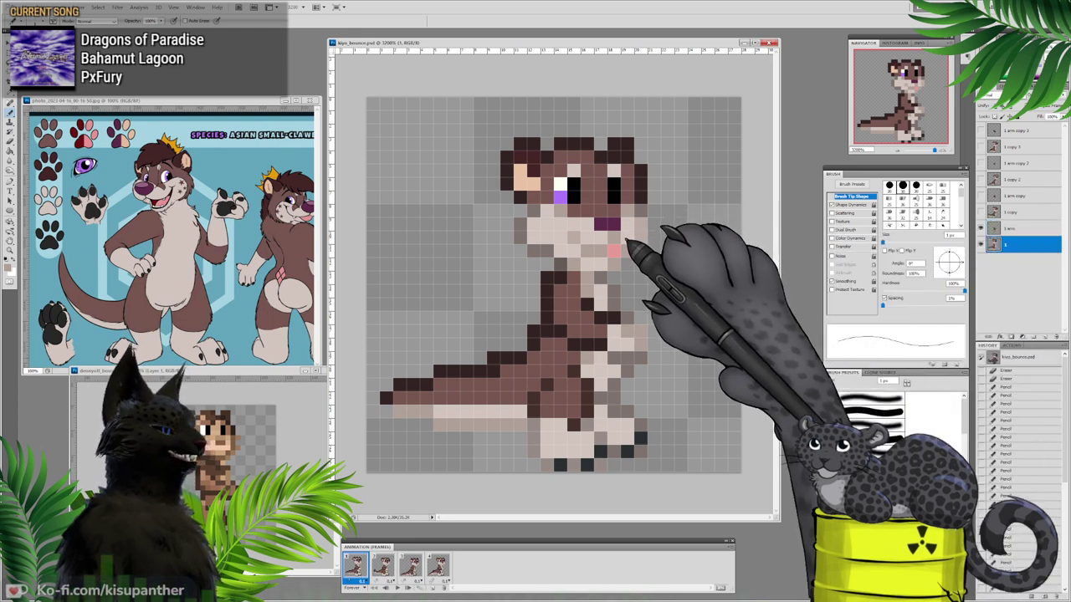
pyautogui.keyDown('alt'); pyautogui.click(626, 237); pyautogui.keyUp('alt')
pyautogui.click(615, 250)
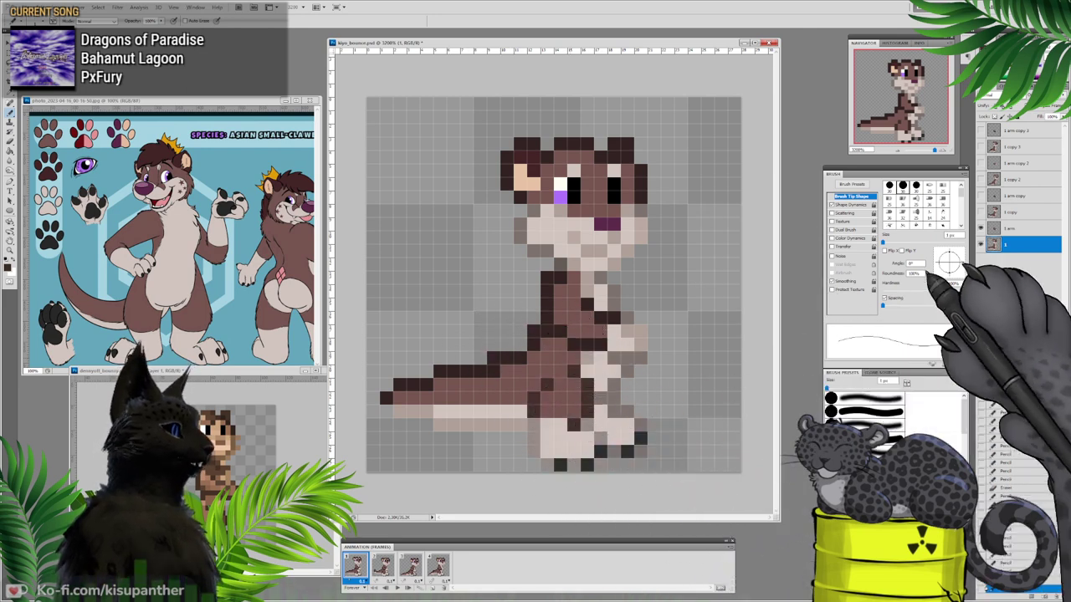
# Step: Add a dark claw pixel to the hand's tip in frame 1 on the 1 arm layer and bring up frame 2
pyautogui.click(1006, 228)
pyautogui.click(640, 345)
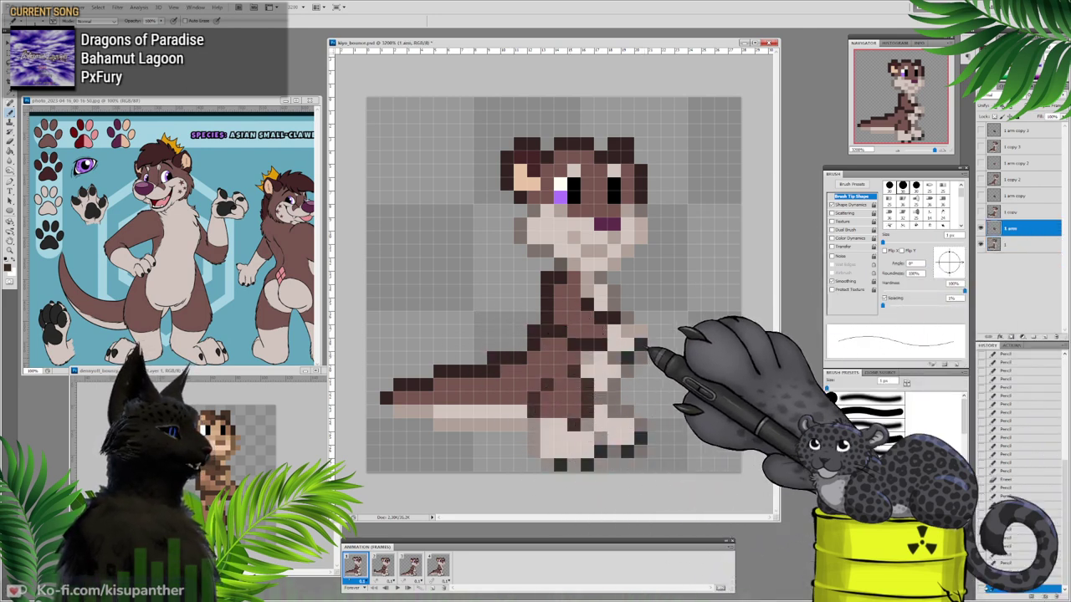
pyautogui.click(383, 567)
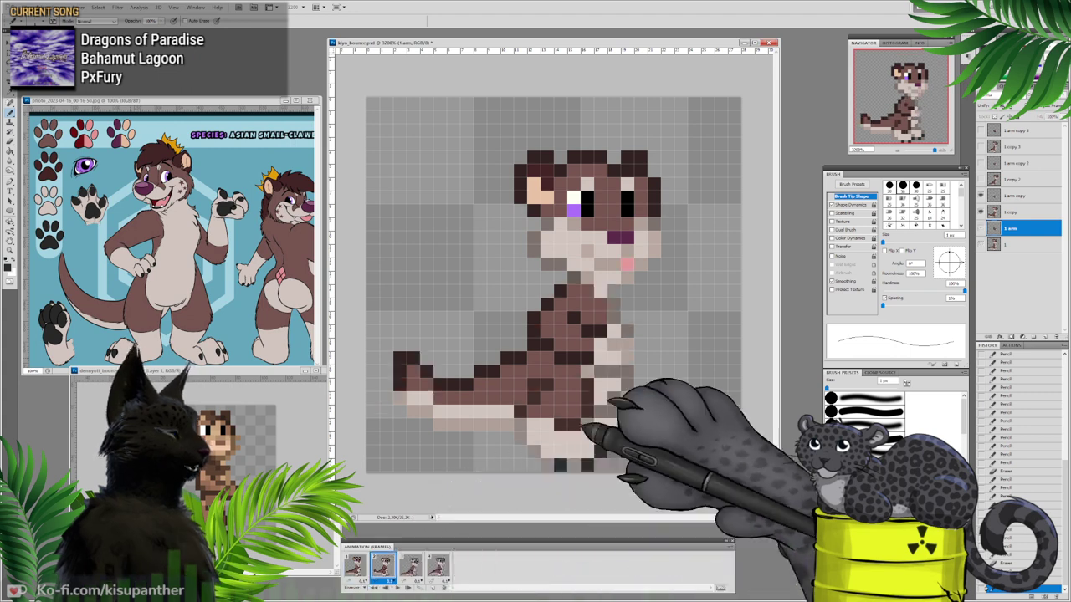
# Step: Add dark claw pixels to the hand's tip in frame 2 on the 1 arm copy layer and in frame 3 on 1 arm copy 2
pyautogui.click(1018, 195)
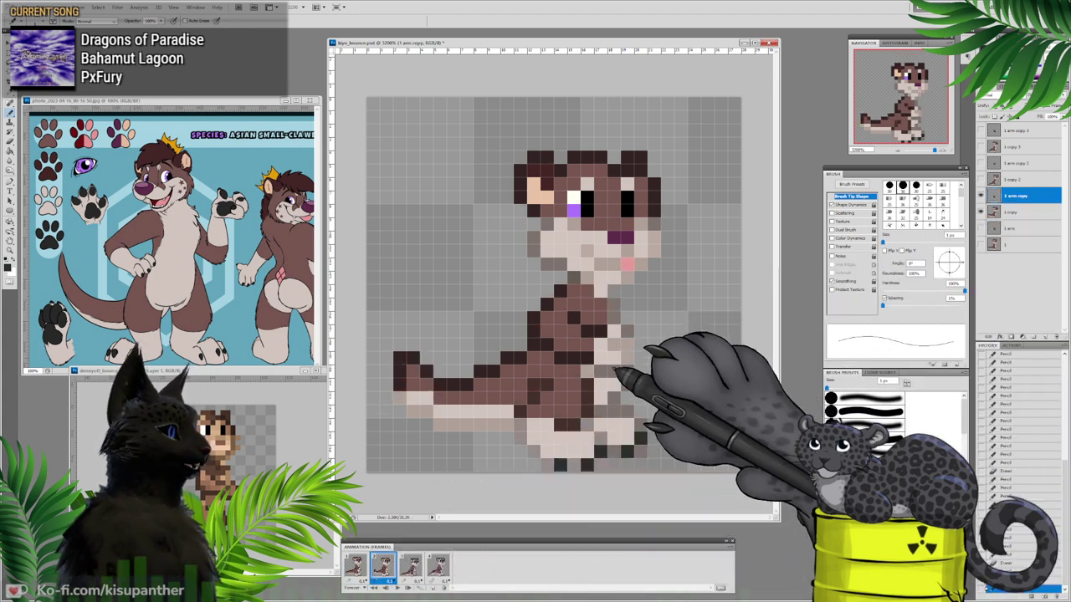
pyautogui.click(410, 566)
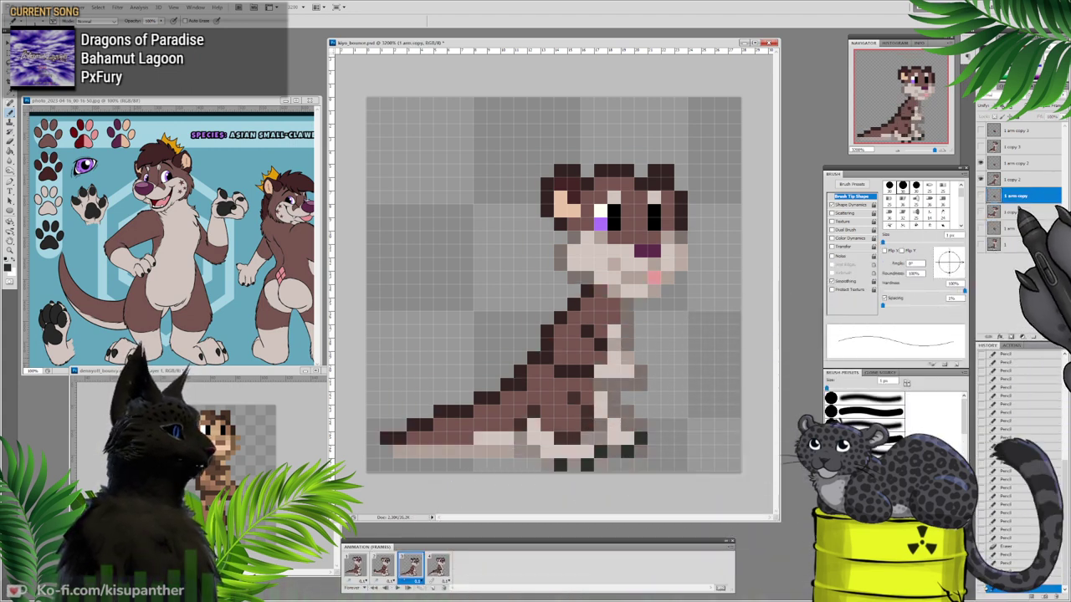
pyautogui.click(1017, 163)
pyautogui.click(629, 385)
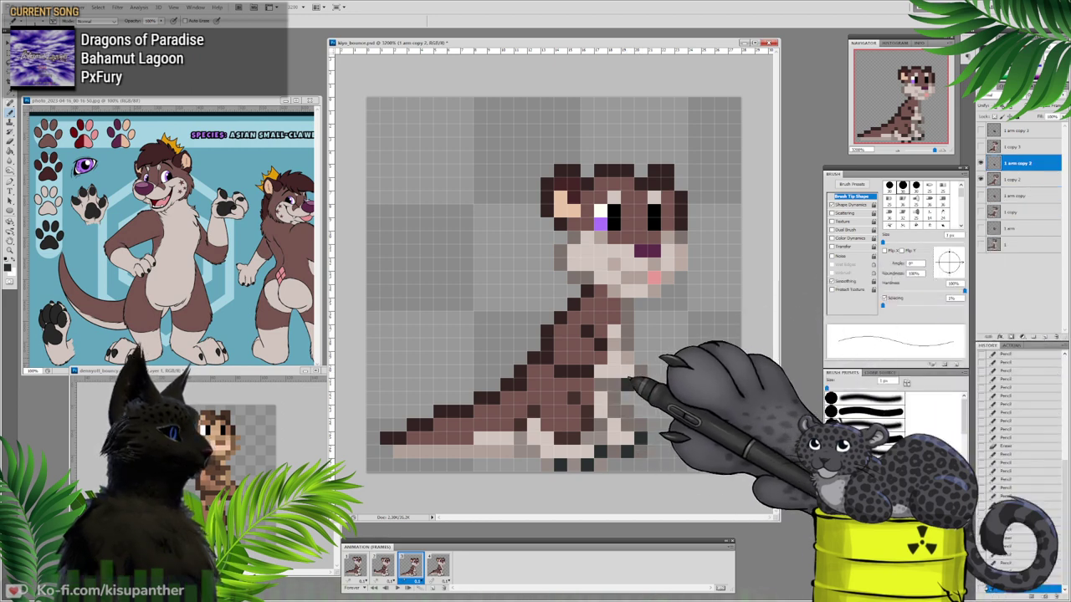
pyautogui.click(614, 384)
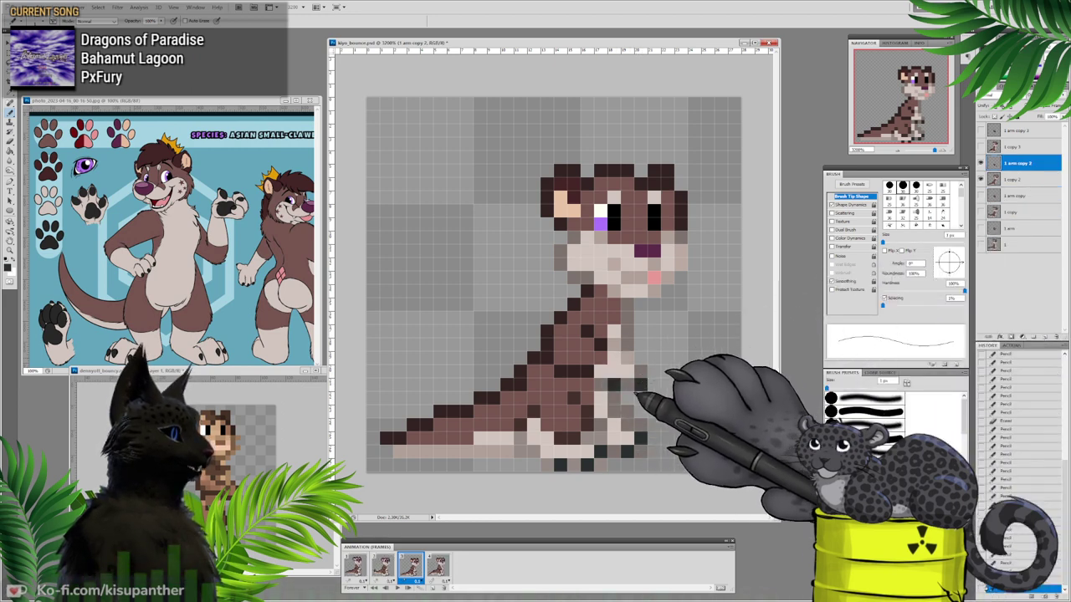
# Step: Add two dark claw pixels to the hand's tip in frame 4 on the 1 arm copy 3 layer
pyautogui.click(439, 566)
pyautogui.click(1018, 130)
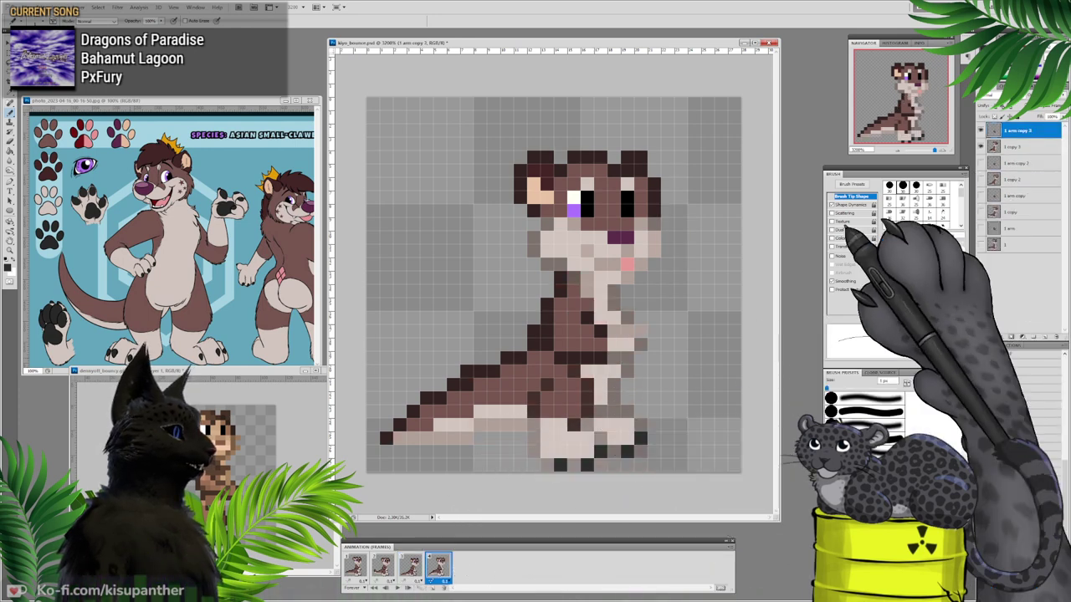
pyautogui.click(640, 345)
pyautogui.click(627, 358)
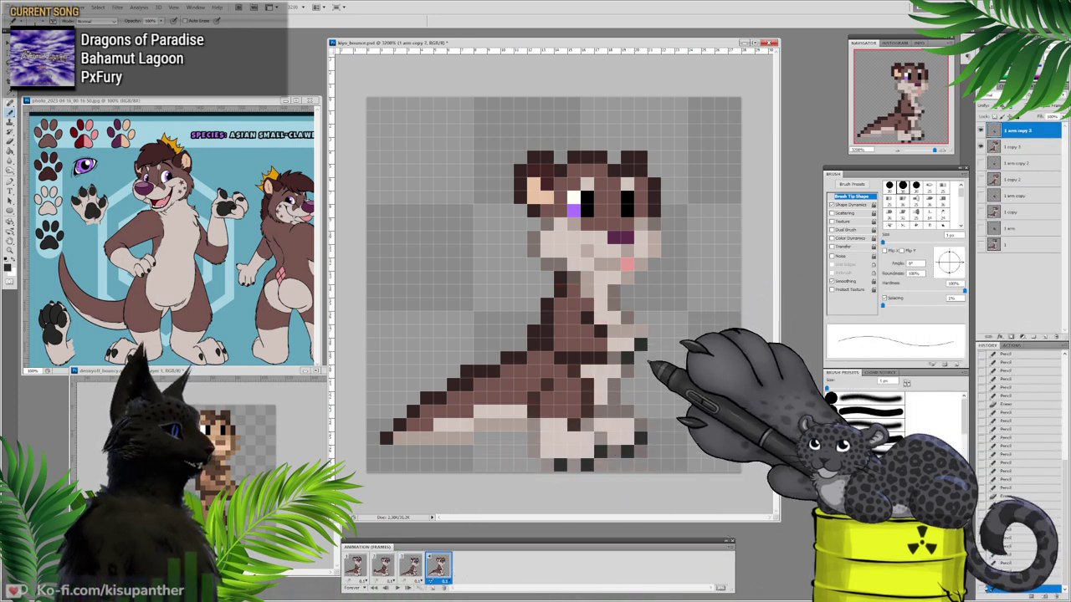
# Step: Paint over the pink tongue pixel in frame 2 on layer 1 copy with a colour sampled from the muzzle, and play the animation
pyautogui.click(354, 566)
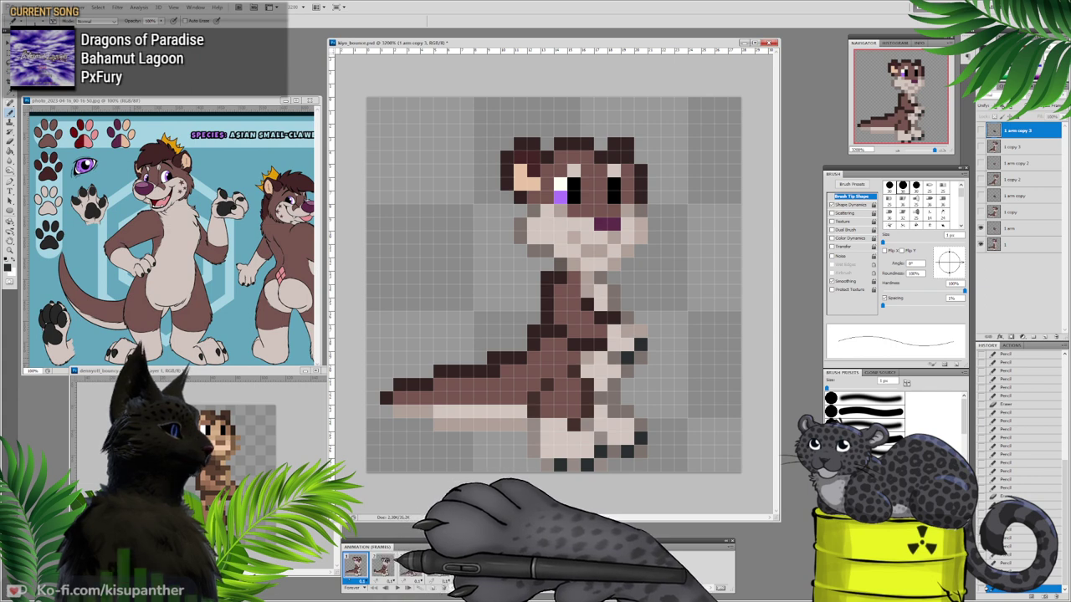
pyautogui.click(382, 566)
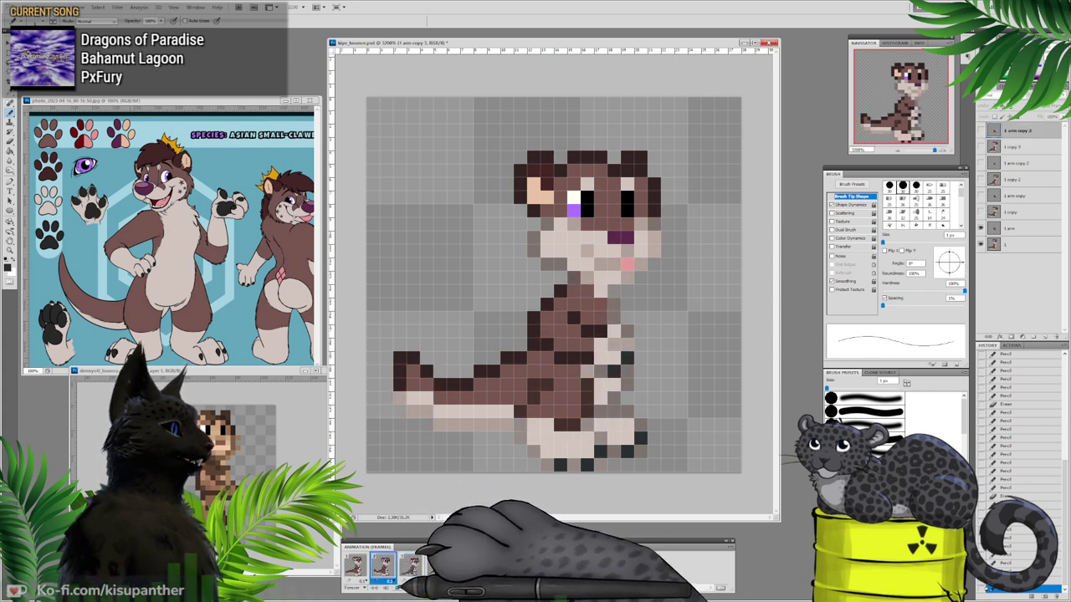
pyautogui.click(354, 566)
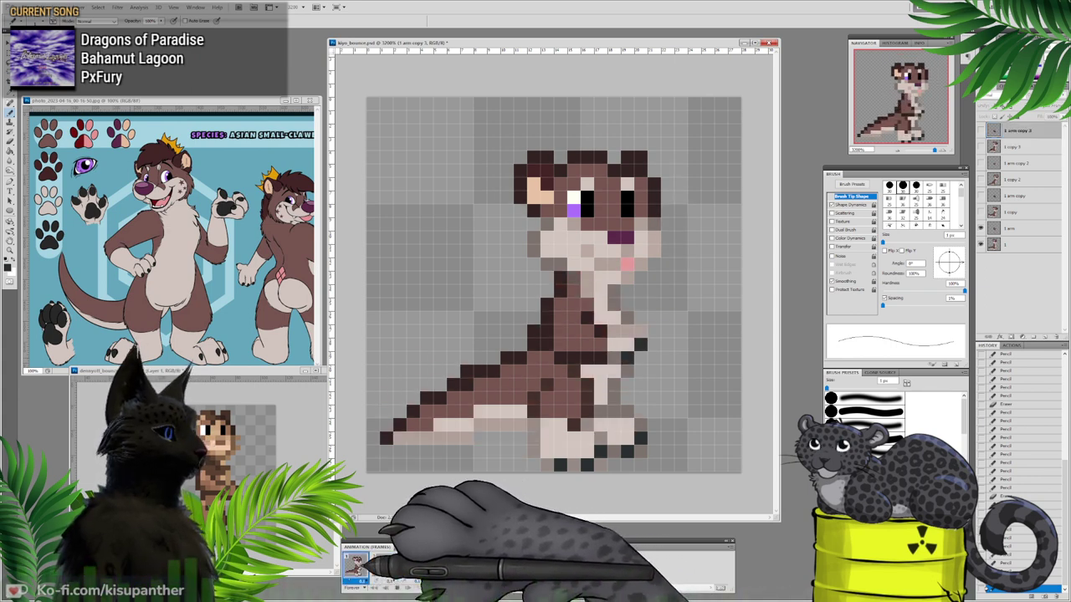
pyautogui.click(382, 566)
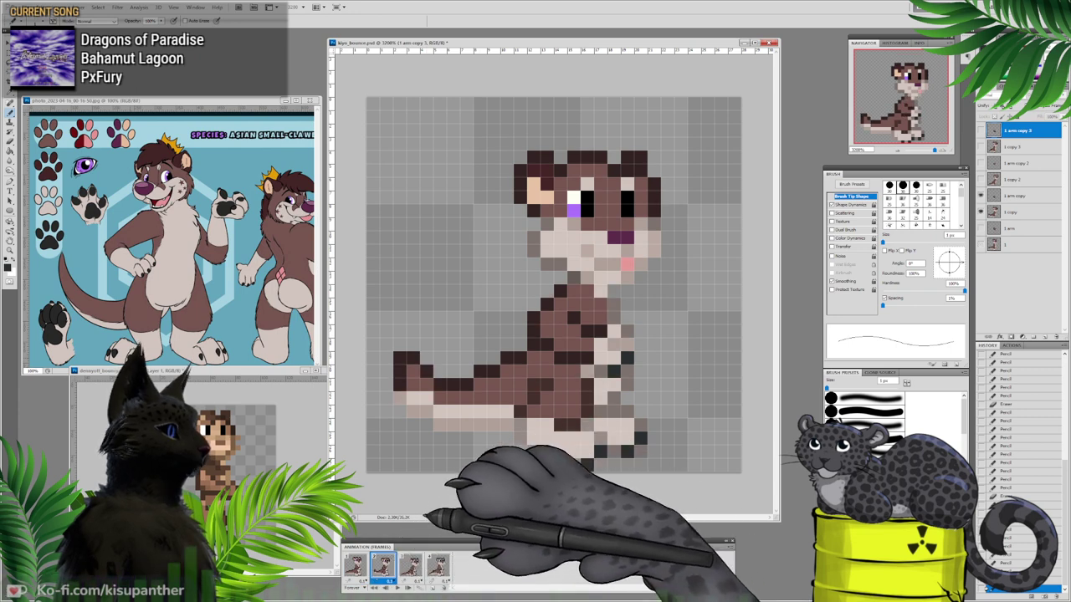
pyautogui.click(1010, 212)
pyautogui.keyDown('alt'); pyautogui.click(610, 254); pyautogui.keyUp('alt')
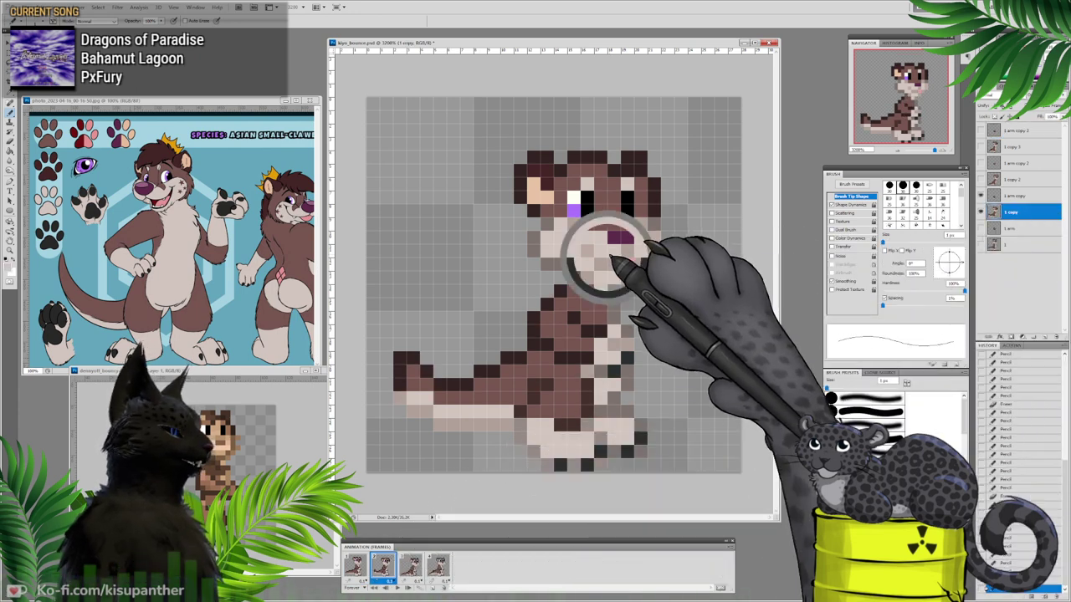
pyautogui.click(628, 263)
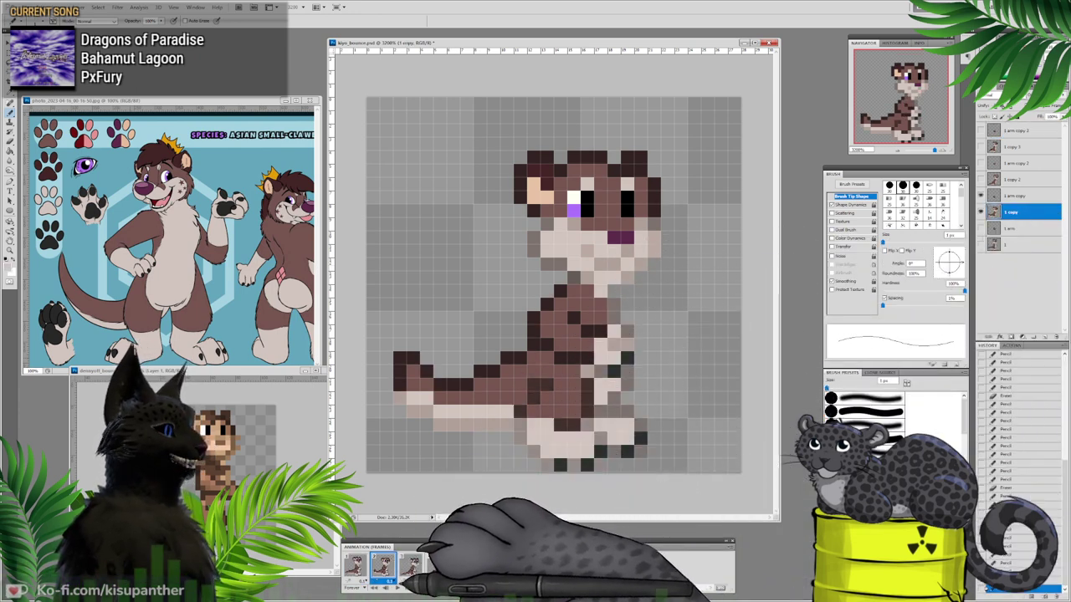
pyautogui.click(397, 588)
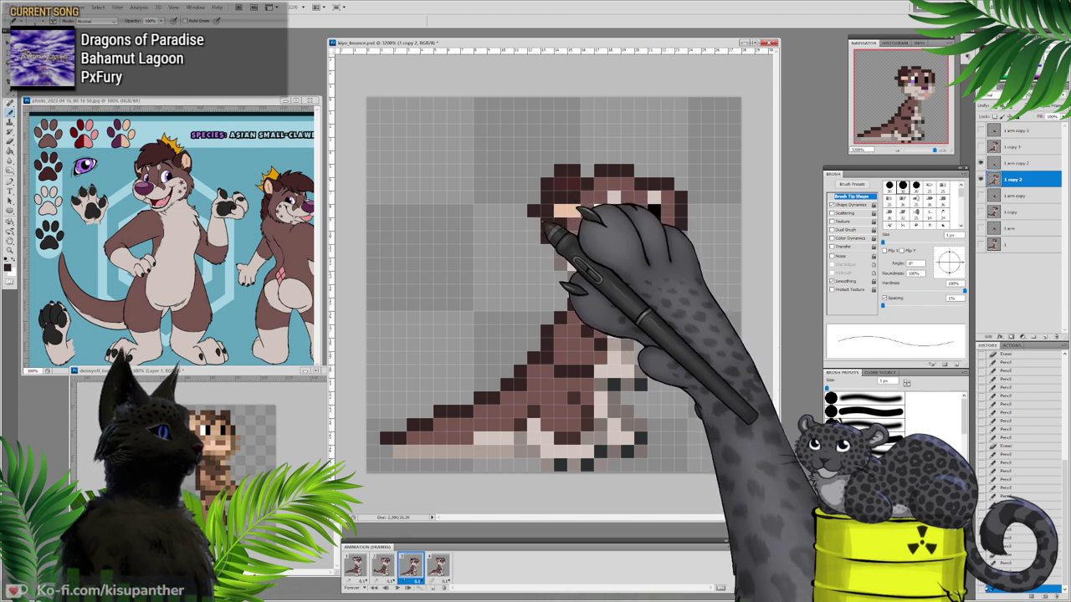
# Step: Reshape the near ear in frame 3 on layer 1 copy 2 so it sits lower and points outward, using colours sampled from the ear
pyautogui.keyDown('alt'); pyautogui.click(566, 215); pyautogui.keyUp('alt')
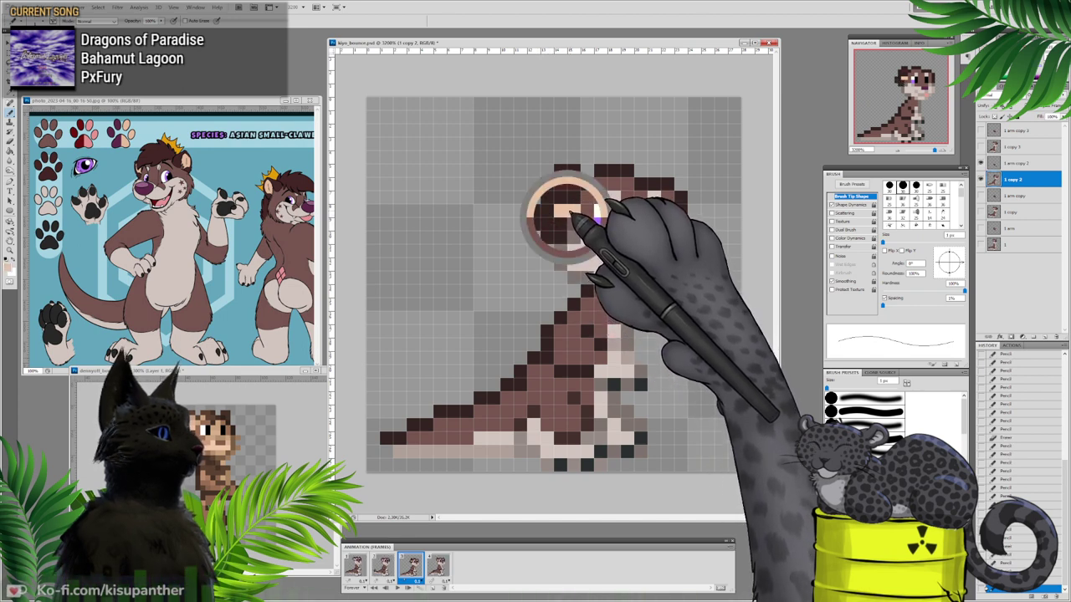
pyautogui.click(561, 222)
pyautogui.keyDown('alt'); pyautogui.click(566, 178); pyautogui.keyUp('alt')
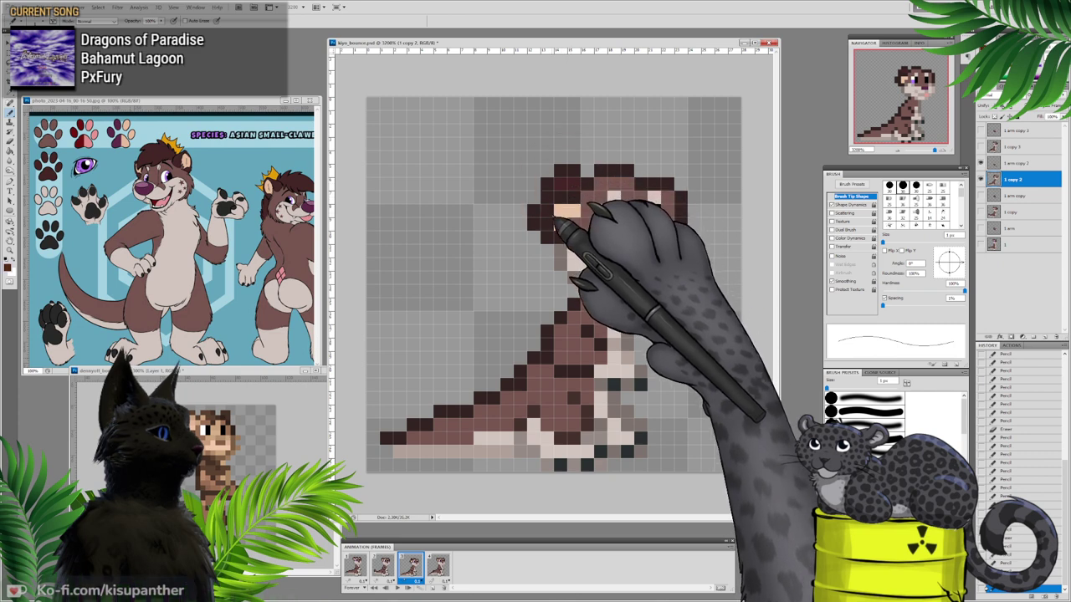
pyautogui.click(551, 221)
pyautogui.click(553, 216)
pyautogui.click(558, 213)
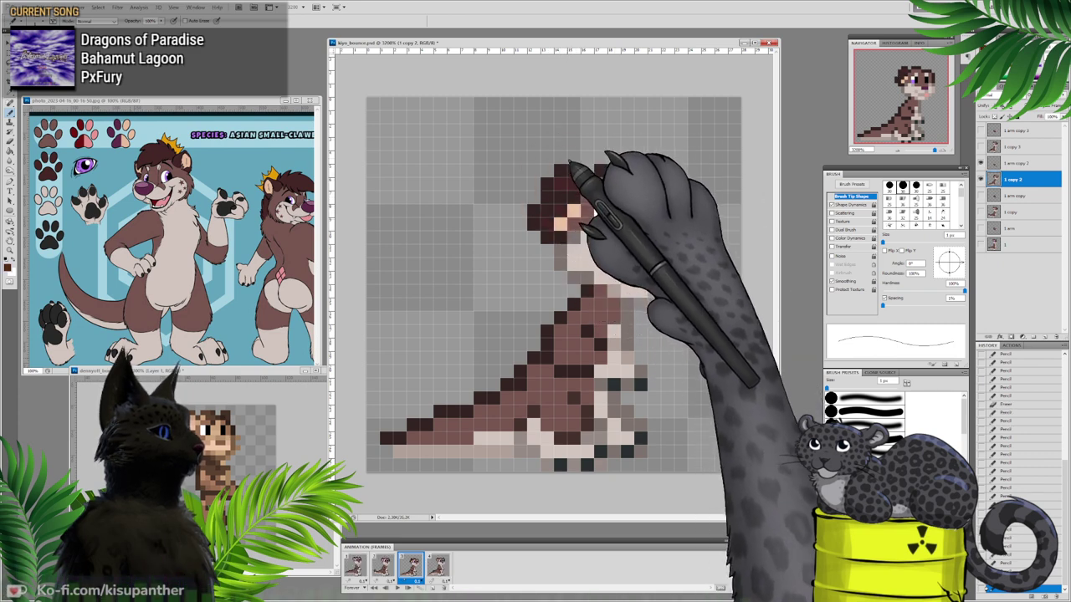
pyautogui.click(549, 194)
pyautogui.click(552, 183)
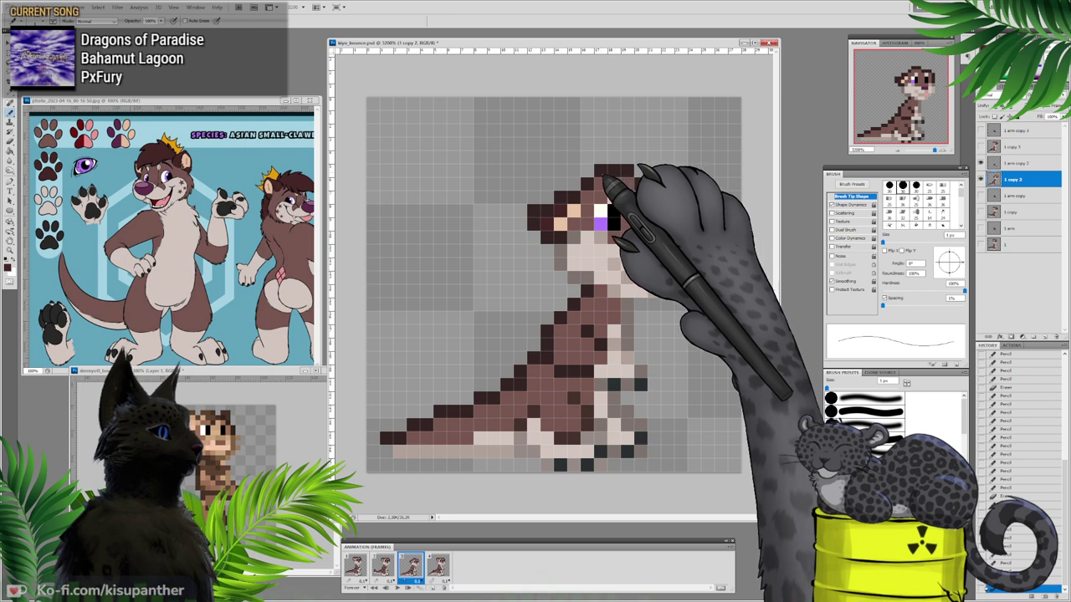
pyautogui.click(582, 206)
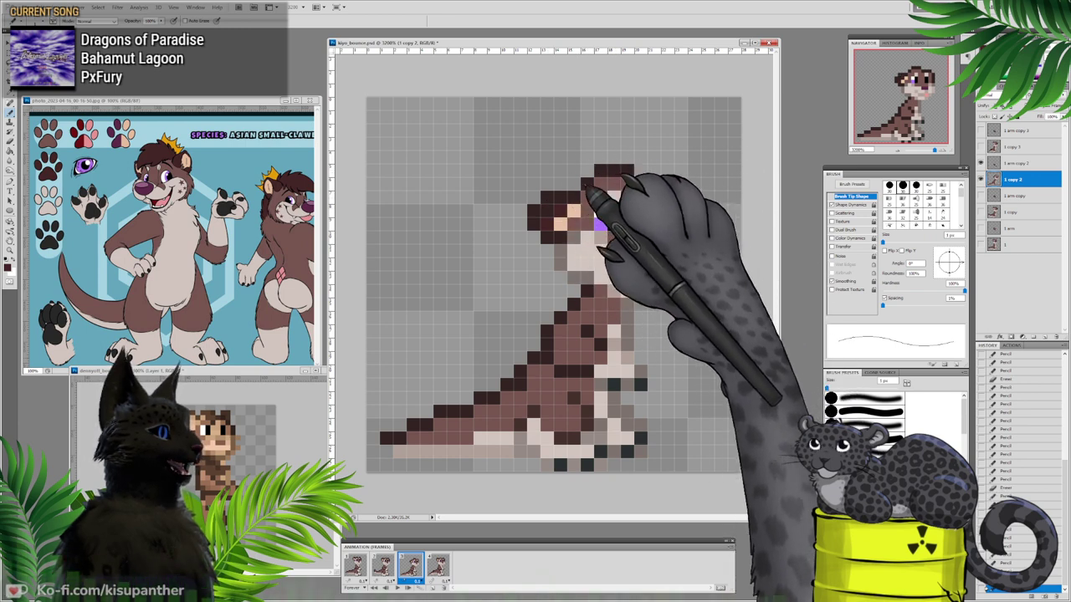
# Step: Shift the near ear in frame 2 on layer 1 copy one pixel toward the face, repainting its outline and inside with sampled ear colours
pyautogui.click(385, 567)
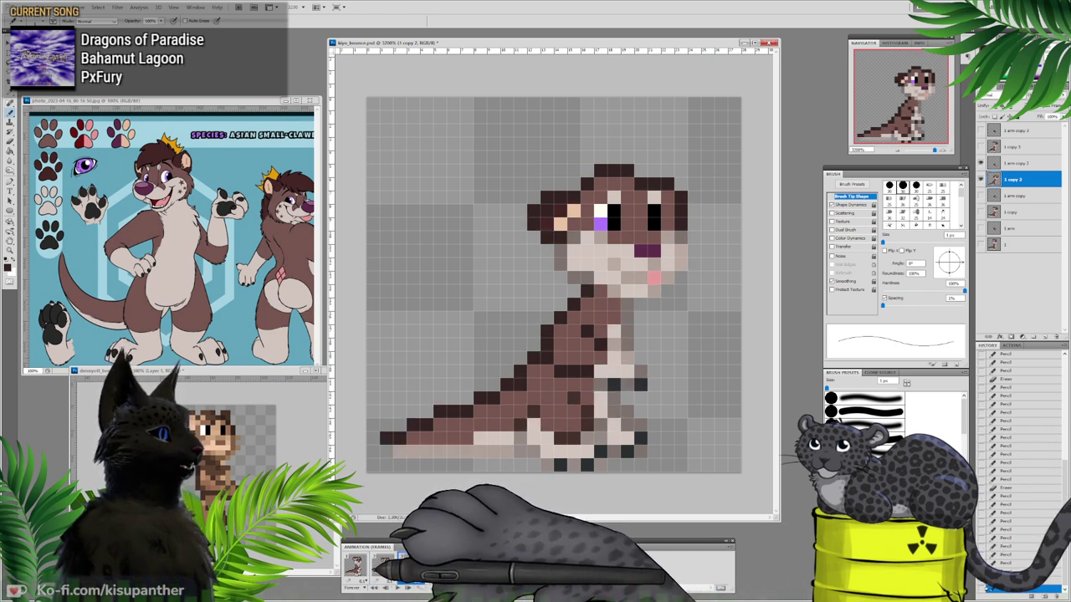
pyautogui.click(383, 567)
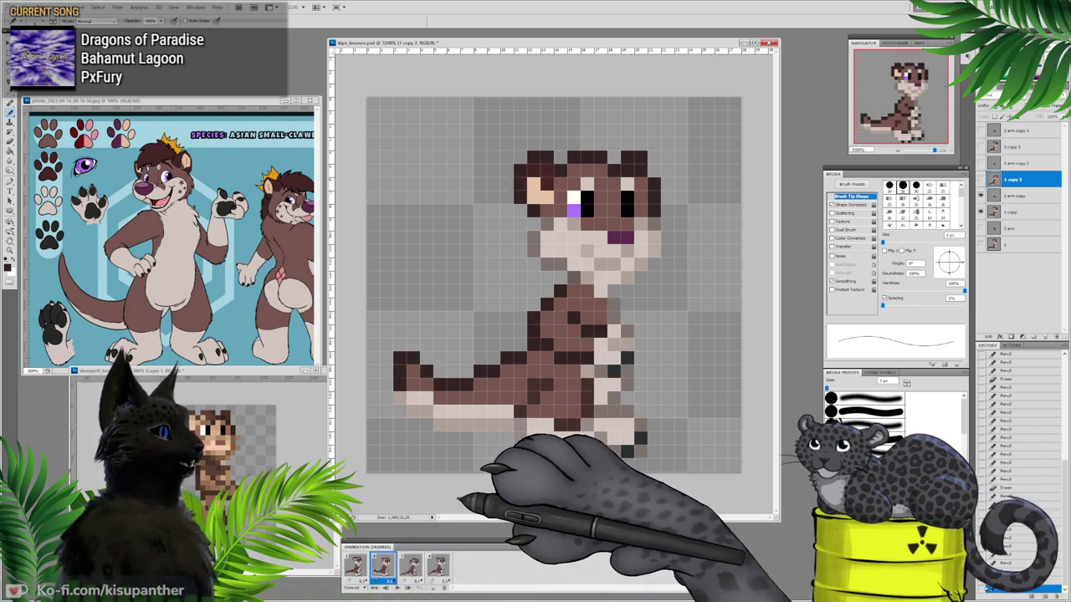
pyautogui.click(1011, 213)
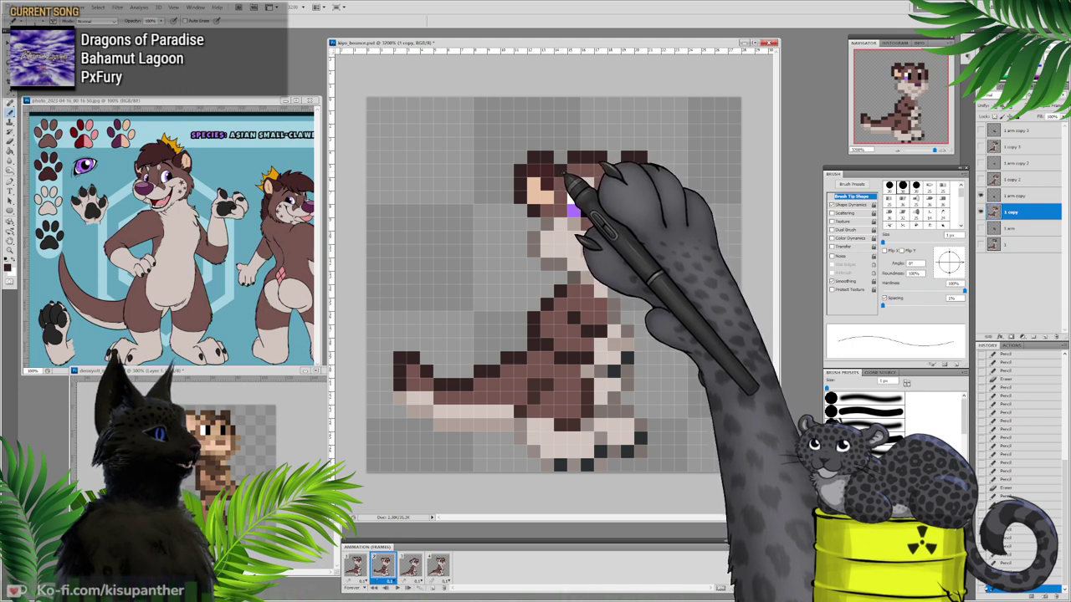
pyautogui.click(561, 158)
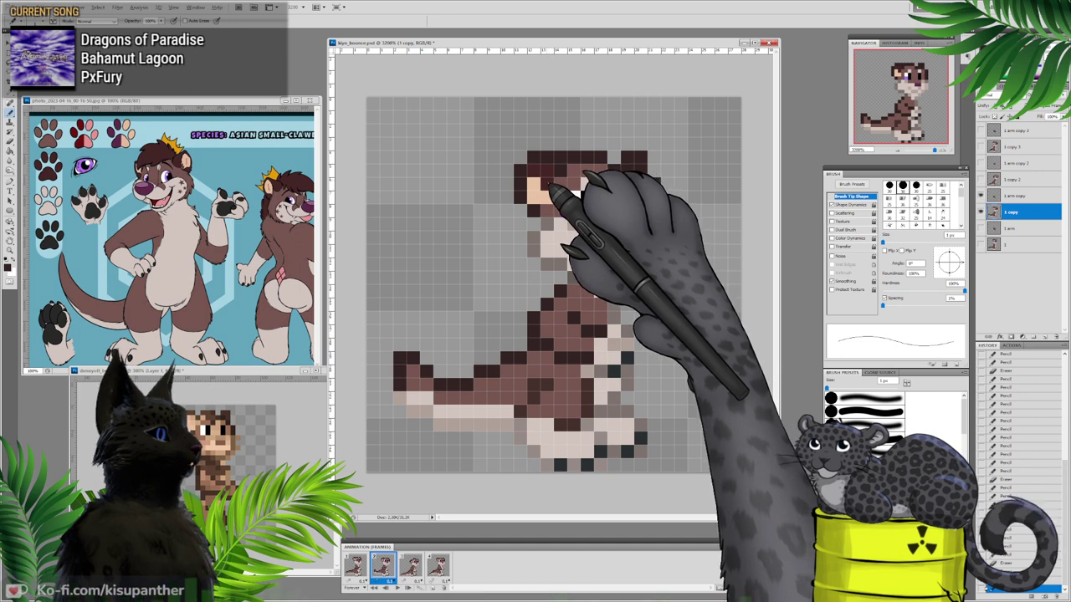
pyautogui.click(559, 181)
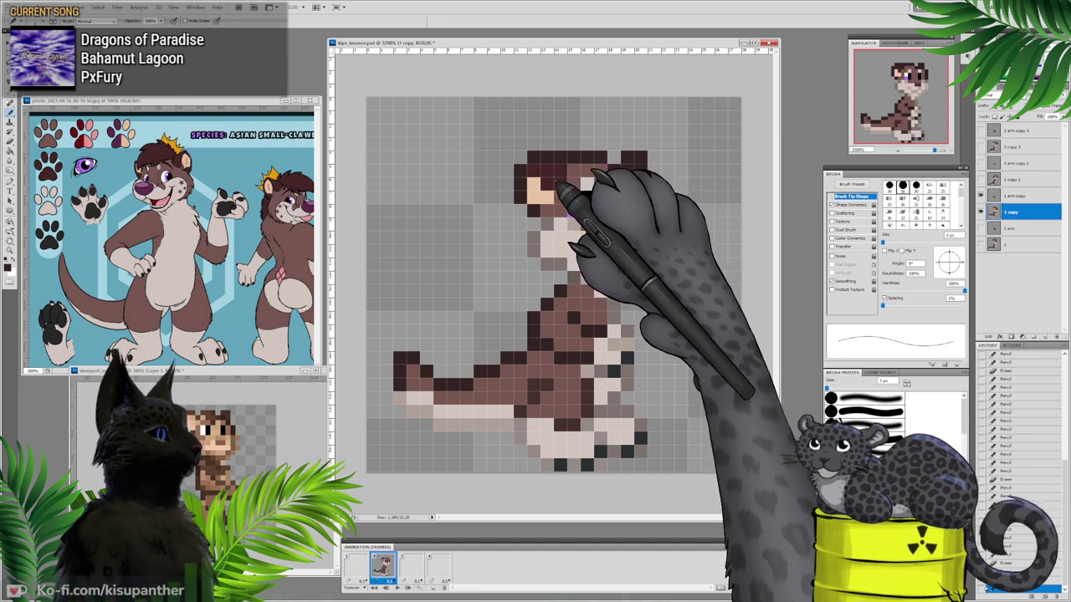
pyautogui.keyDown('alt'); pyautogui.click(547, 193); pyautogui.keyUp('alt')
pyautogui.click(548, 188)
pyautogui.keyDown('alt'); pyautogui.click(542, 166); pyautogui.keyUp('alt')
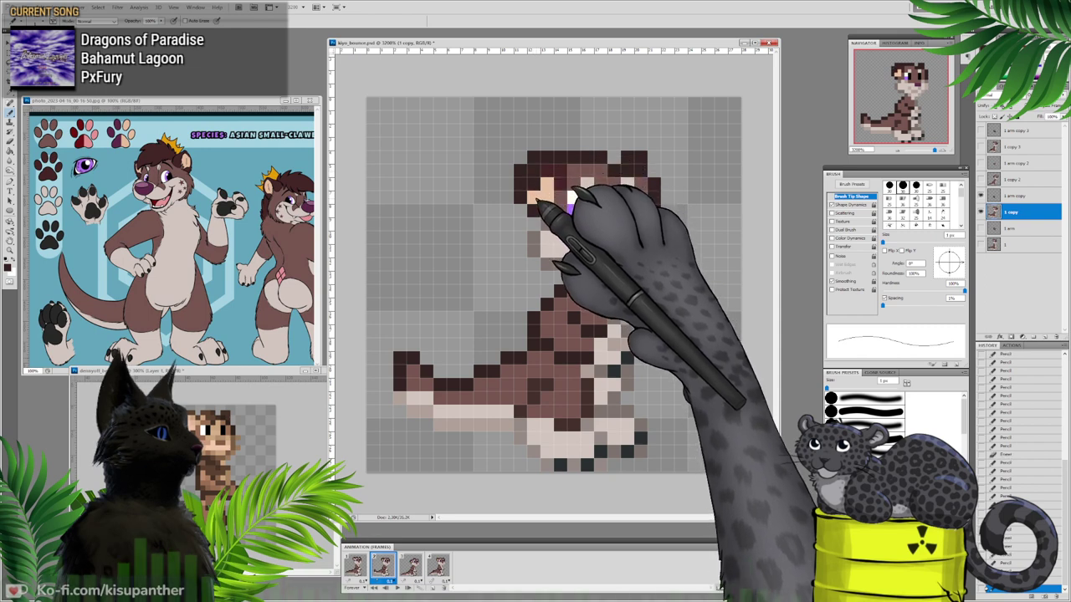
pyautogui.moveTo(520, 198)
pyautogui.mouseDown()
pyautogui.moveTo(520, 183)
pyautogui.moveTo(532, 210)
pyautogui.mouseUp()
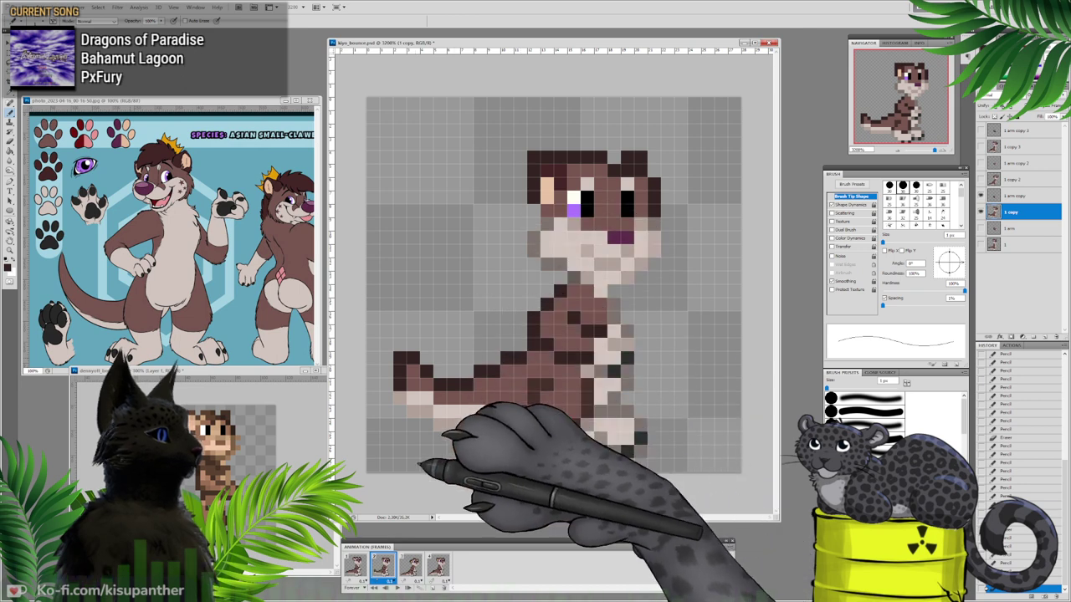
# Step: Compare the ears' shape and position between frames 1 and 2 and between frames 3 and 4
pyautogui.click(357, 567)
pyautogui.click(382, 566)
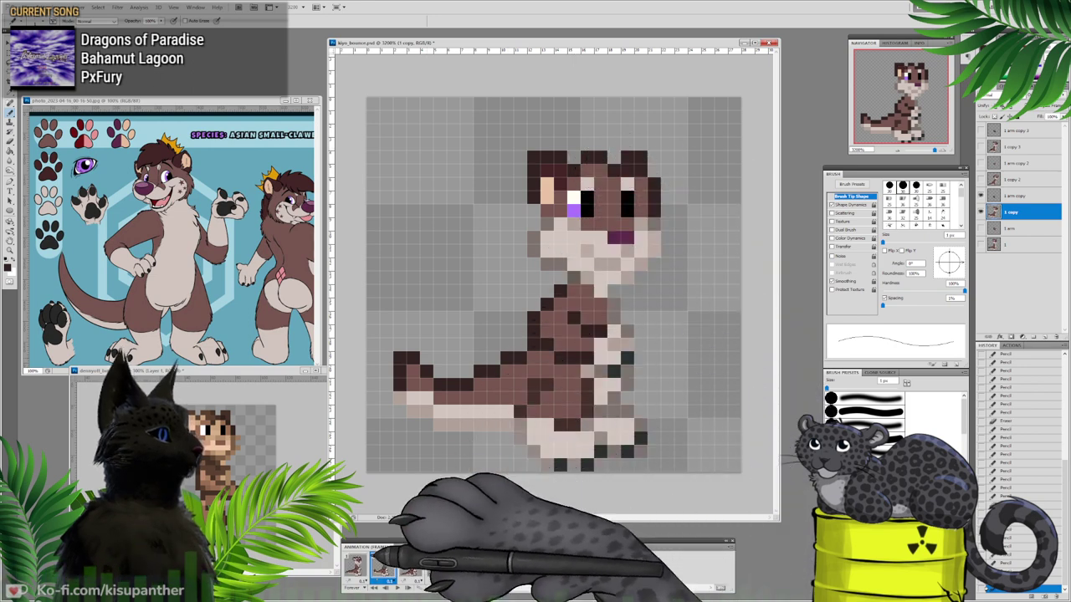
pyautogui.click(366, 564)
pyautogui.click(388, 566)
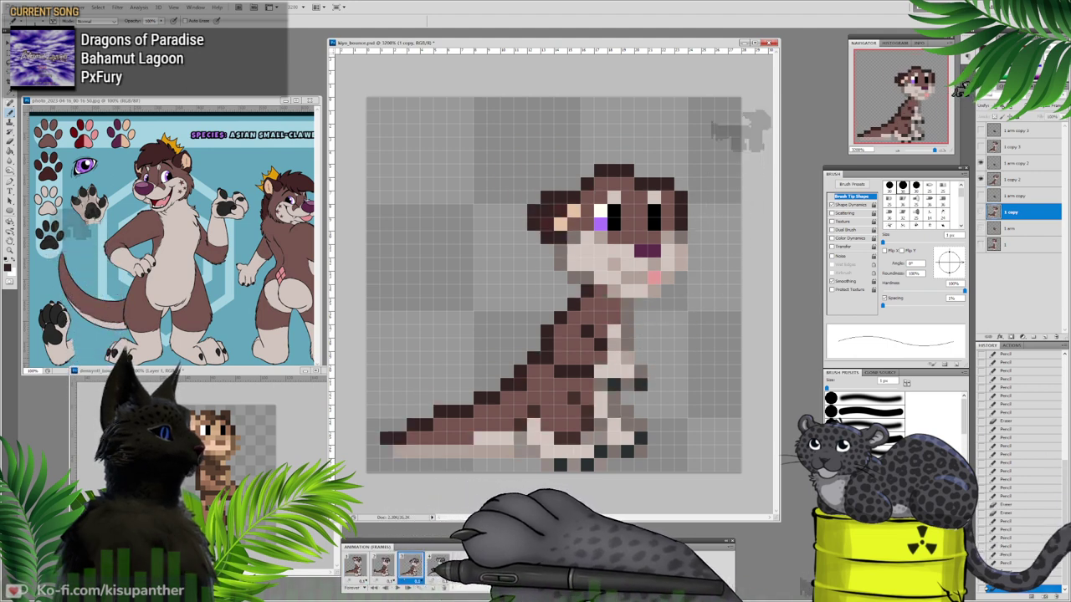
pyautogui.click(995, 150)
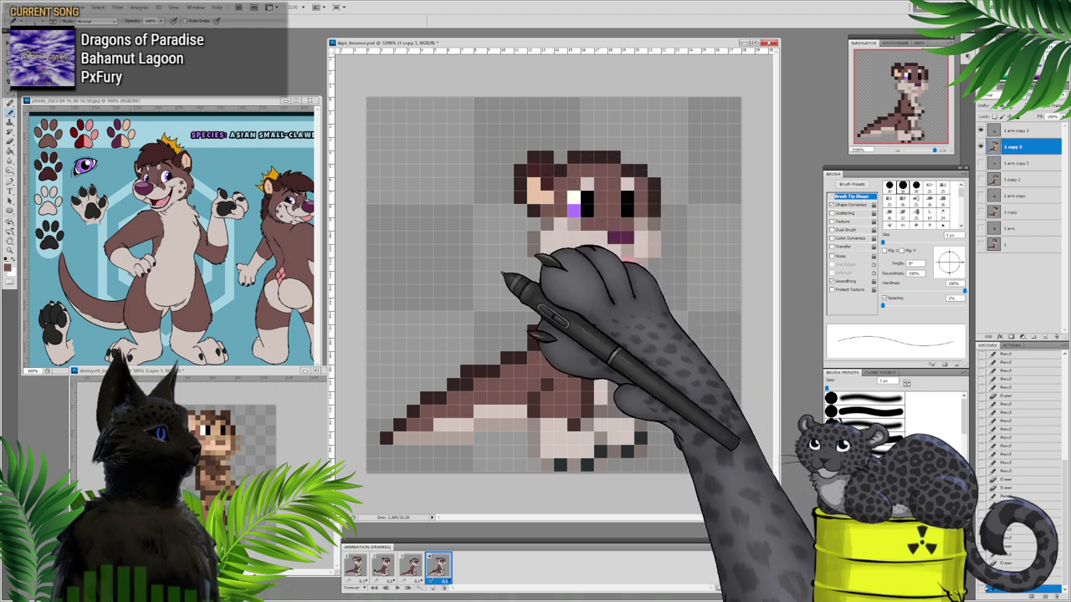
pyautogui.click(411, 568)
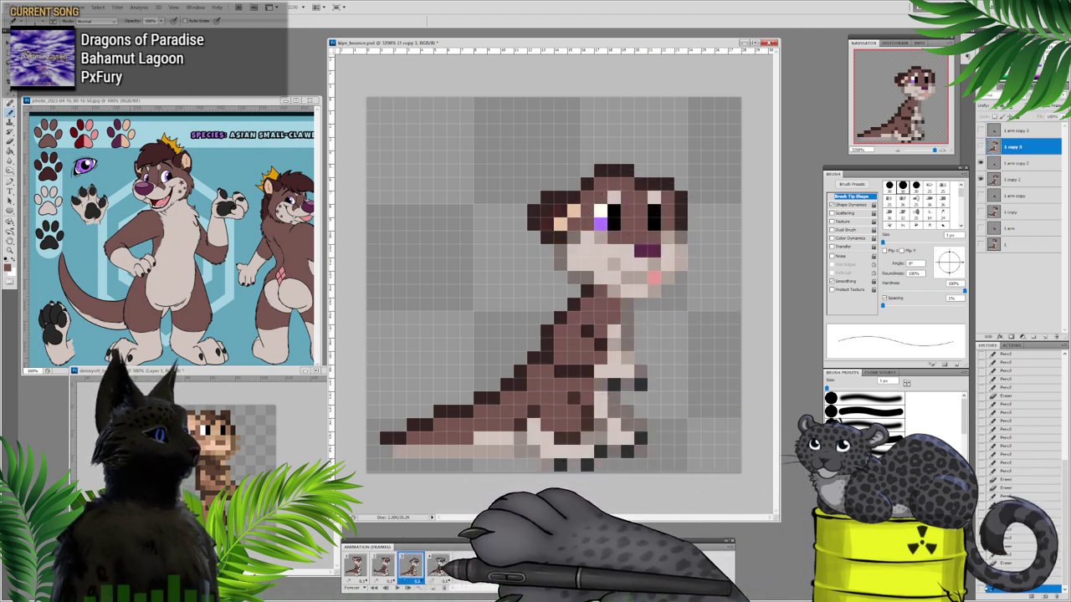
pyautogui.click(438, 568)
pyautogui.click(413, 568)
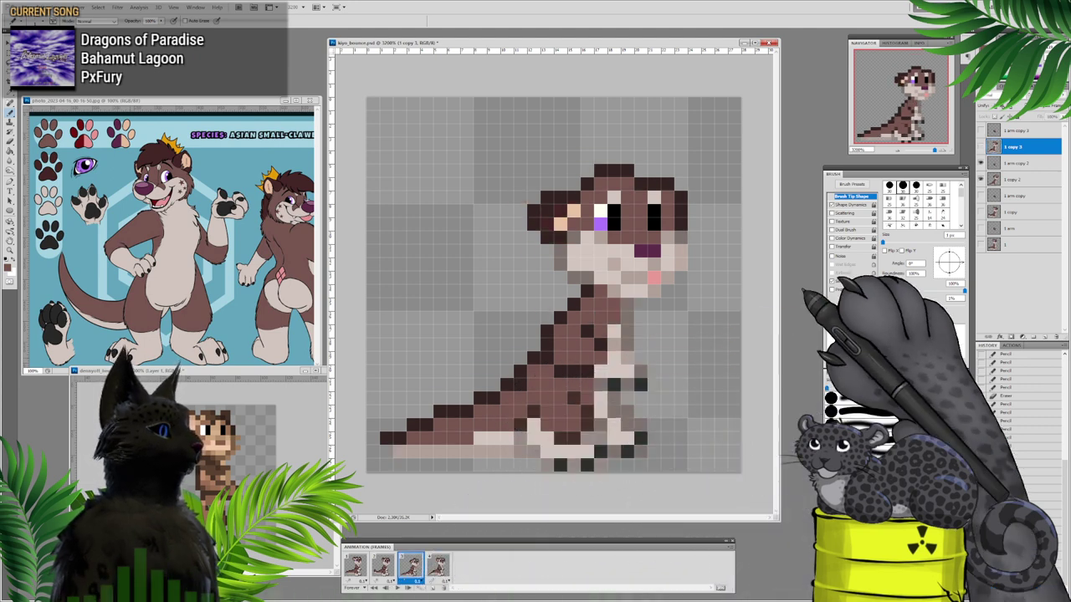
# Step: Select the near ear in frame 3 on layer 1 copy 2 with the Lasso, move it up one pixel and deselect it
pyautogui.click(1004, 179)
pyautogui.click(10, 64)
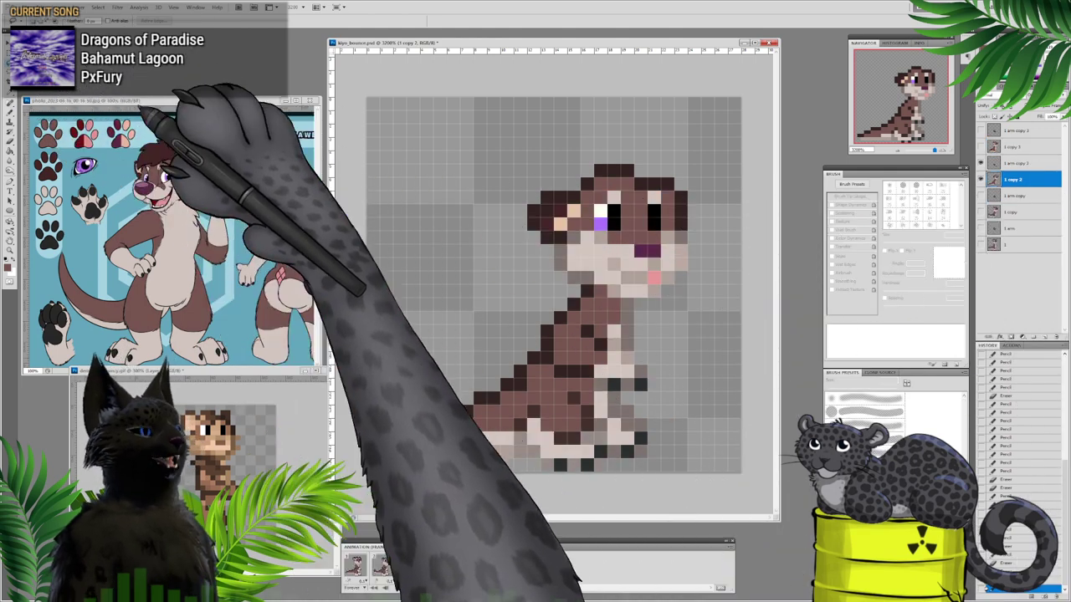
pyautogui.moveTo(580, 195)
pyautogui.mouseDown()
pyautogui.moveTo(587, 206)
pyautogui.moveTo(568, 241)
pyautogui.moveTo(543, 193)
pyautogui.moveTo(584, 197)
pyautogui.mouseUp()
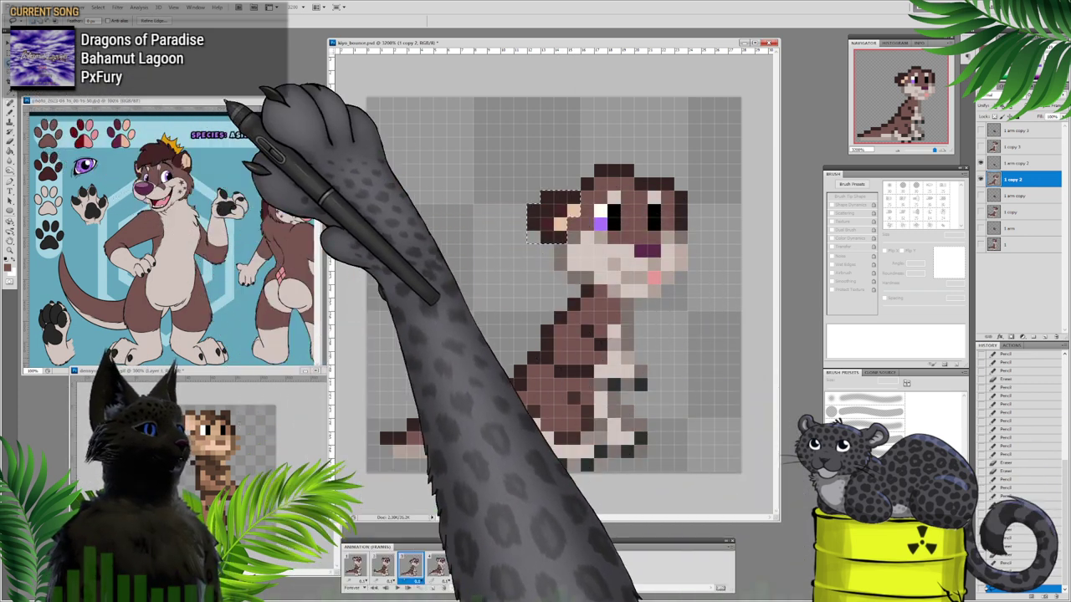
pyautogui.click(10, 42)
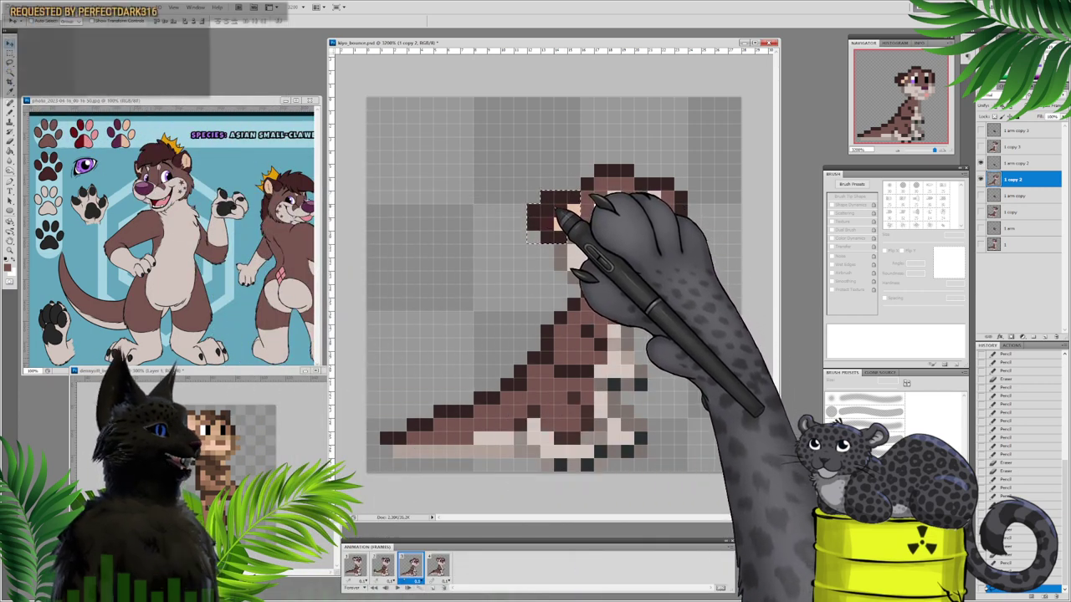
pyautogui.moveTo(559, 211); pyautogui.dragTo(561, 198)
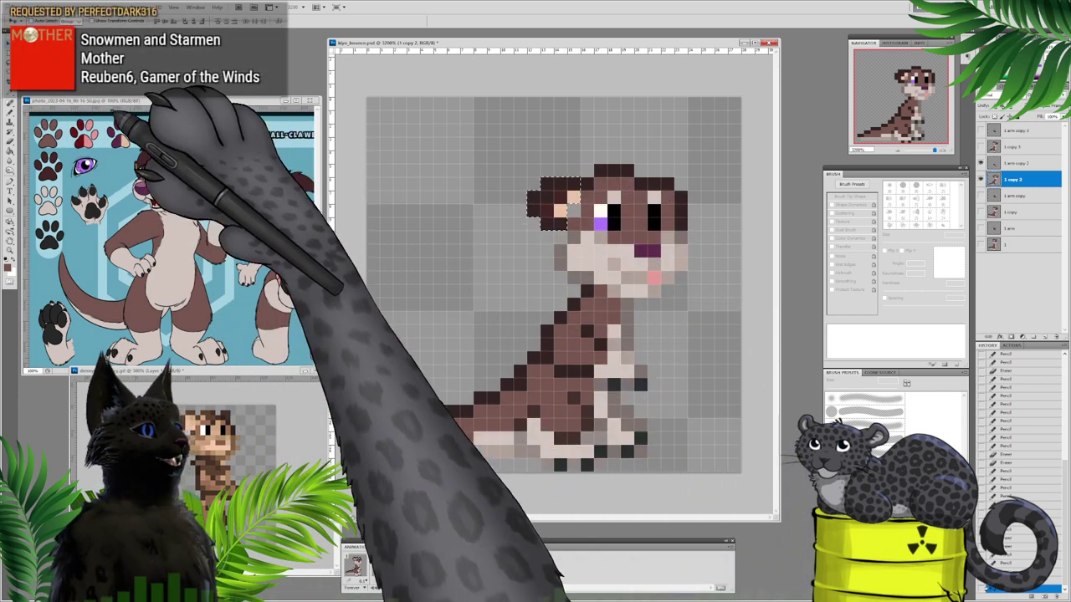
pyautogui.click(10, 64)
pyautogui.hotkey('ctrl', 'd')
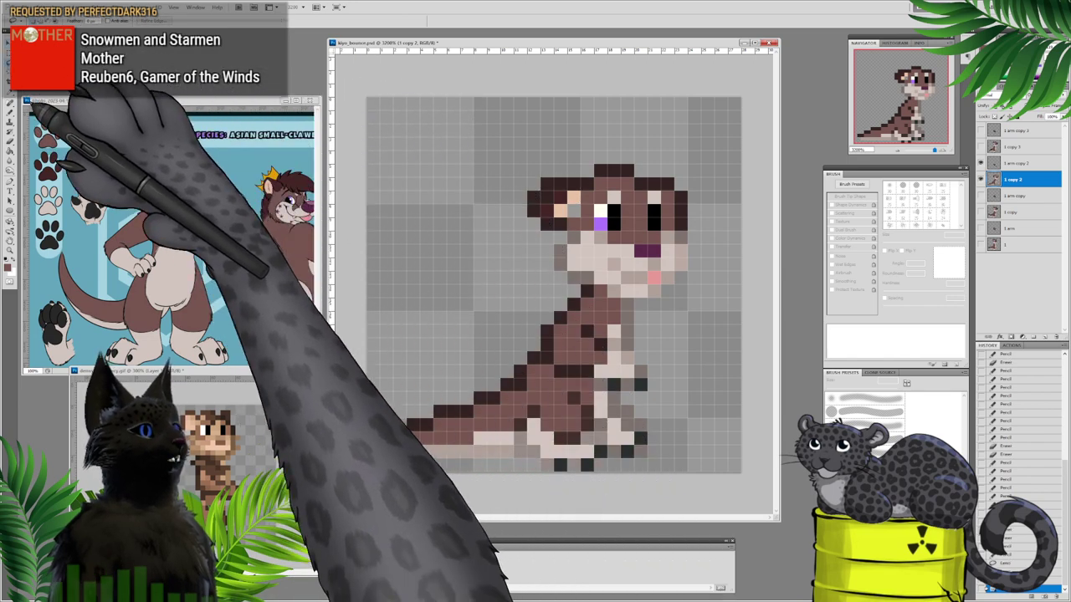
# Step: Redraw the near ear in frame 3 on layer 1 copy 2 narrower and closer to the face with the Pencil, comparing it with frame 2
pyautogui.press('b')
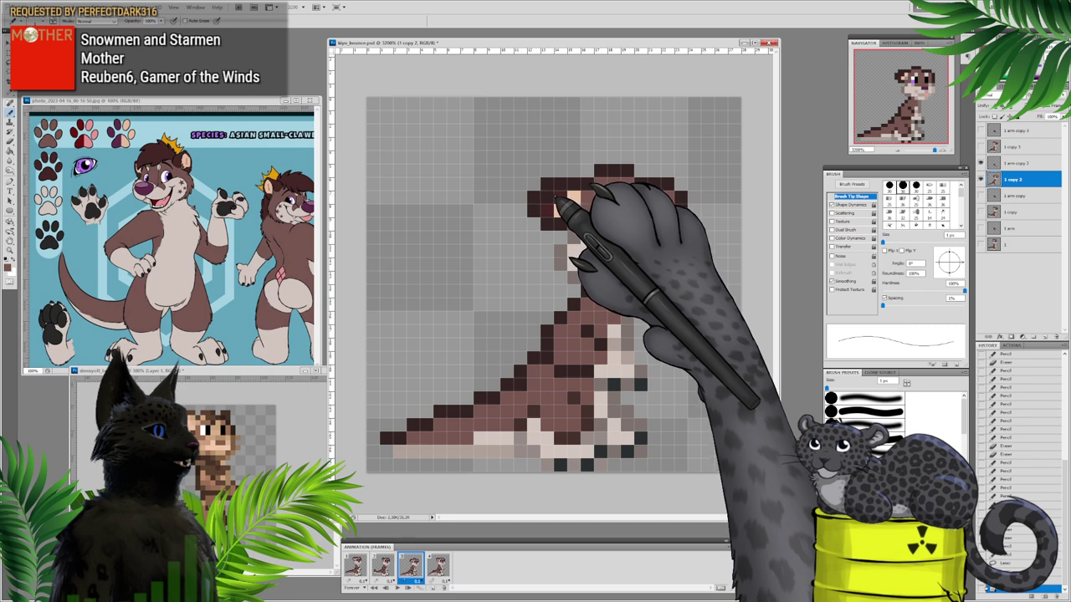
pyautogui.click(383, 567)
pyautogui.click(411, 566)
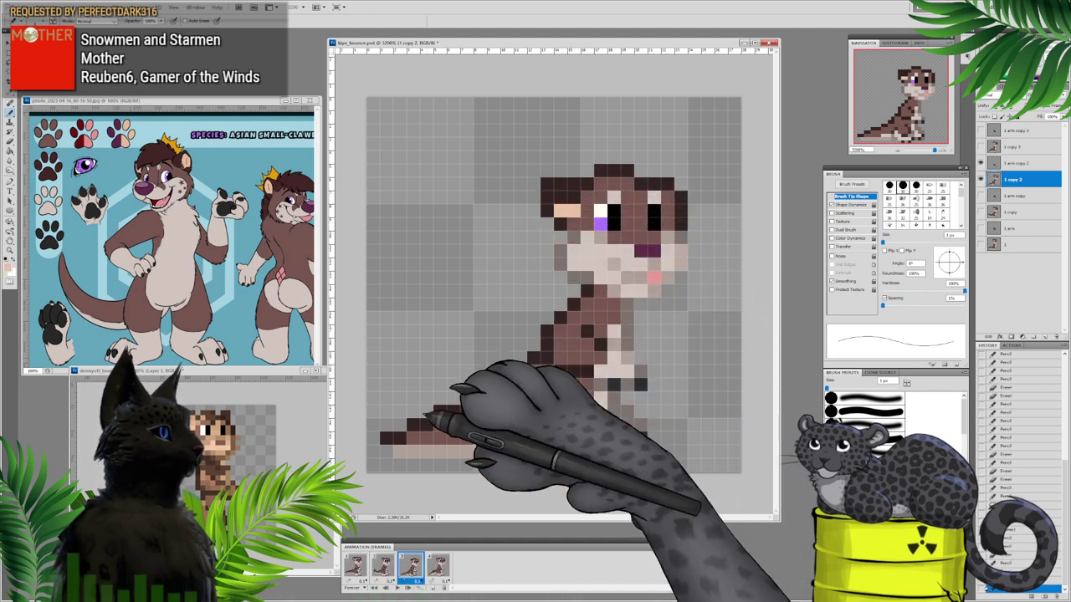
pyautogui.click(387, 564)
pyautogui.click(412, 561)
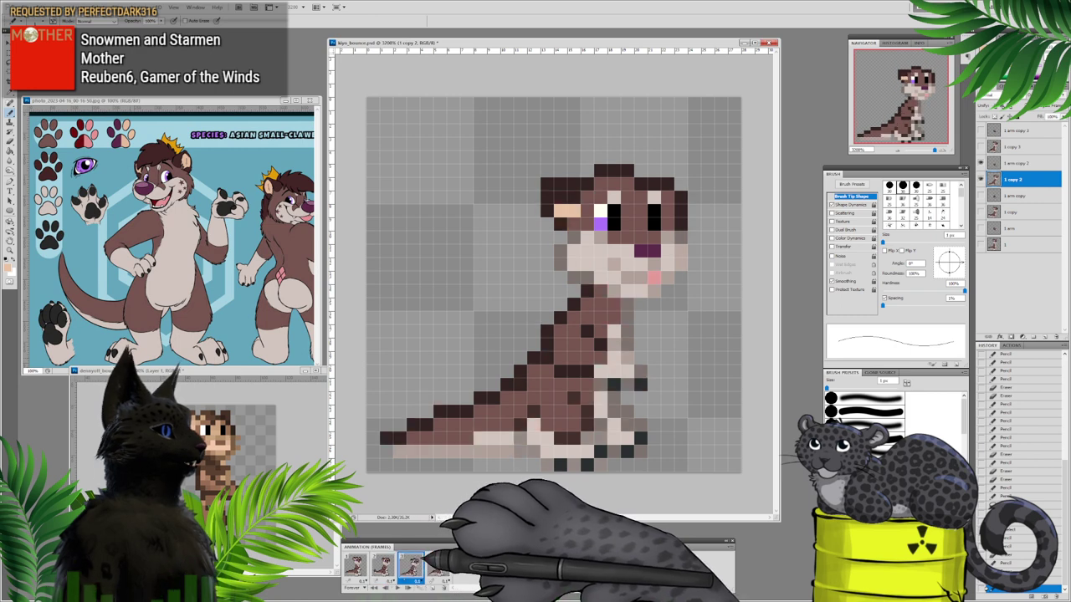
# Step: Place a copy of the near ear on a new layer above 1 copy 3 in frame 4 and move it over the old ear
pyautogui.click(438, 565)
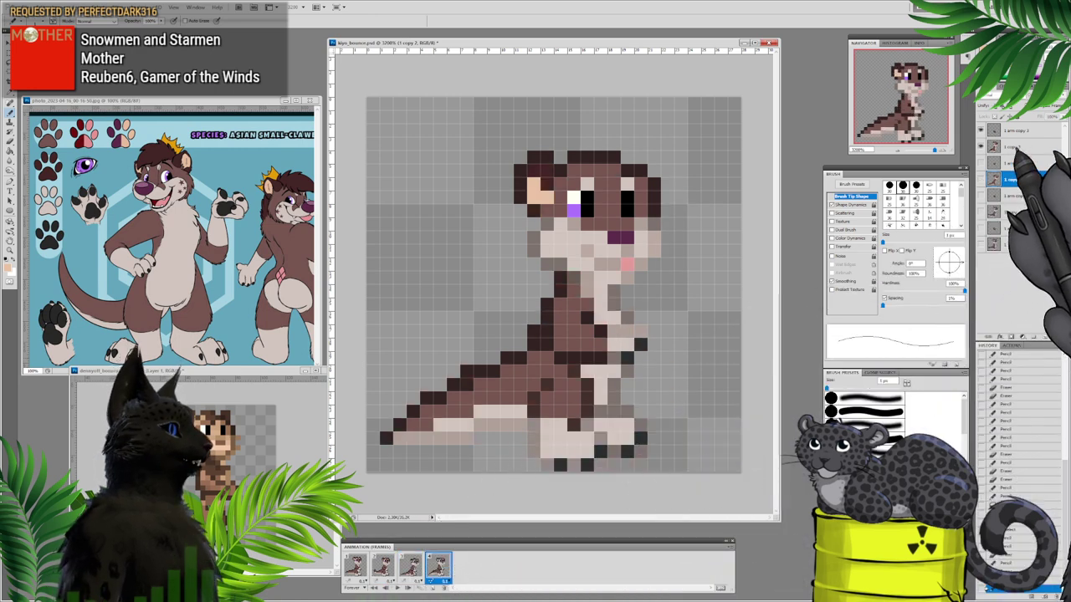
pyautogui.click(1004, 147)
pyautogui.hotkey('ctrl', 'alt', 'shift', 'n')
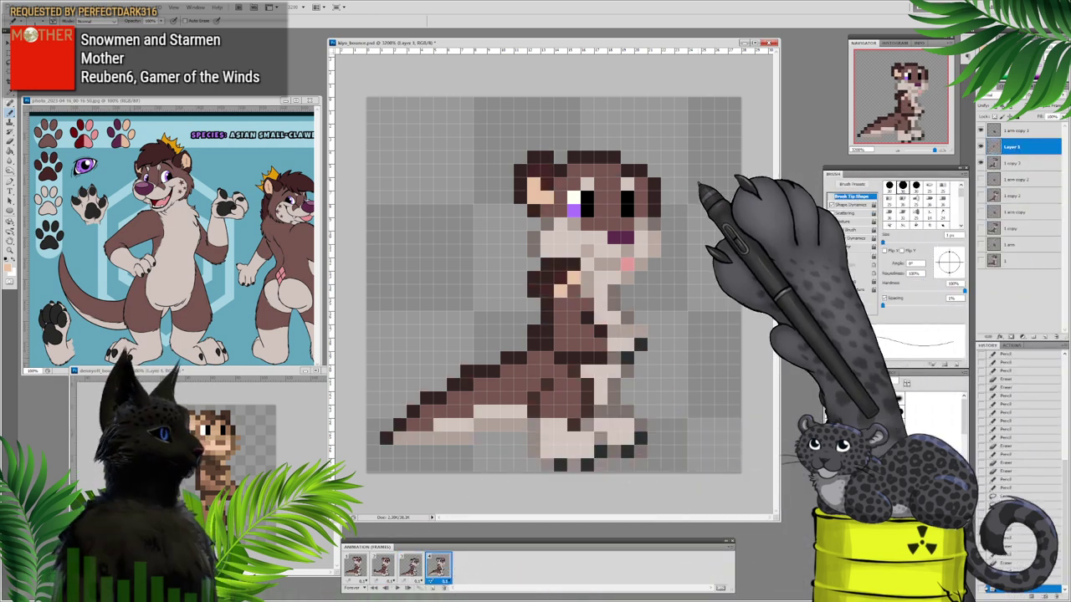
pyautogui.click(9, 42)
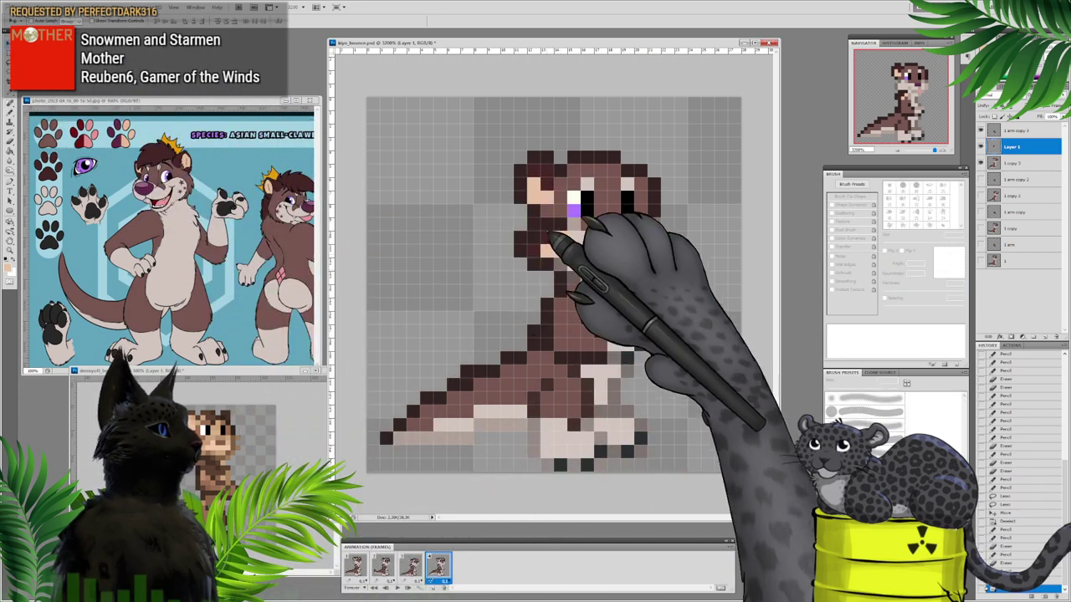
# Step: Erase the old ear's leftover pixels on layer 1 copy 3 and merge the new ear layer down into it
pyautogui.click(1012, 162)
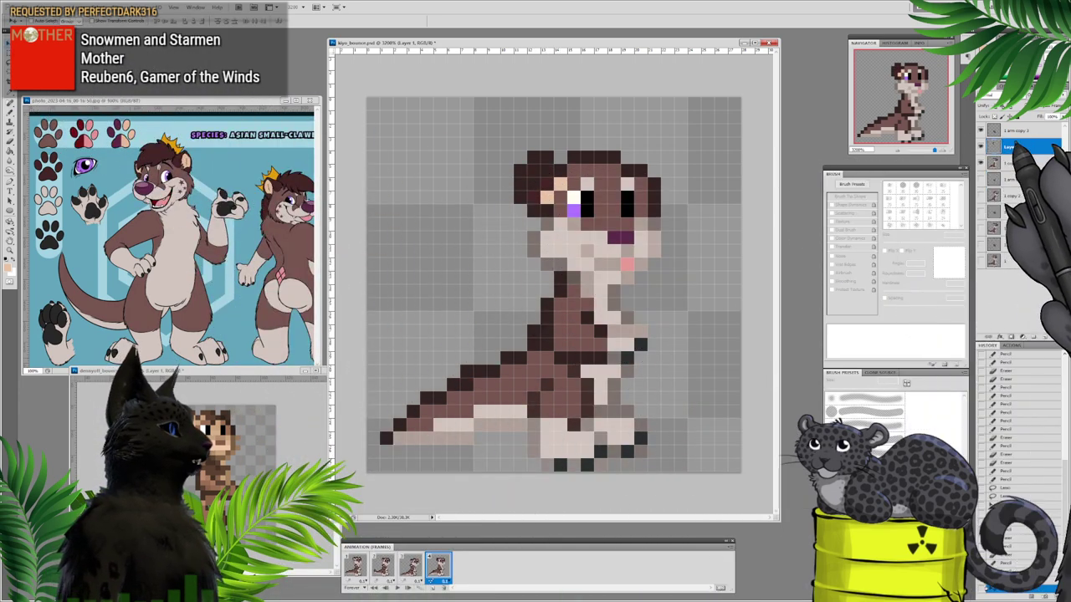
pyautogui.click(10, 142)
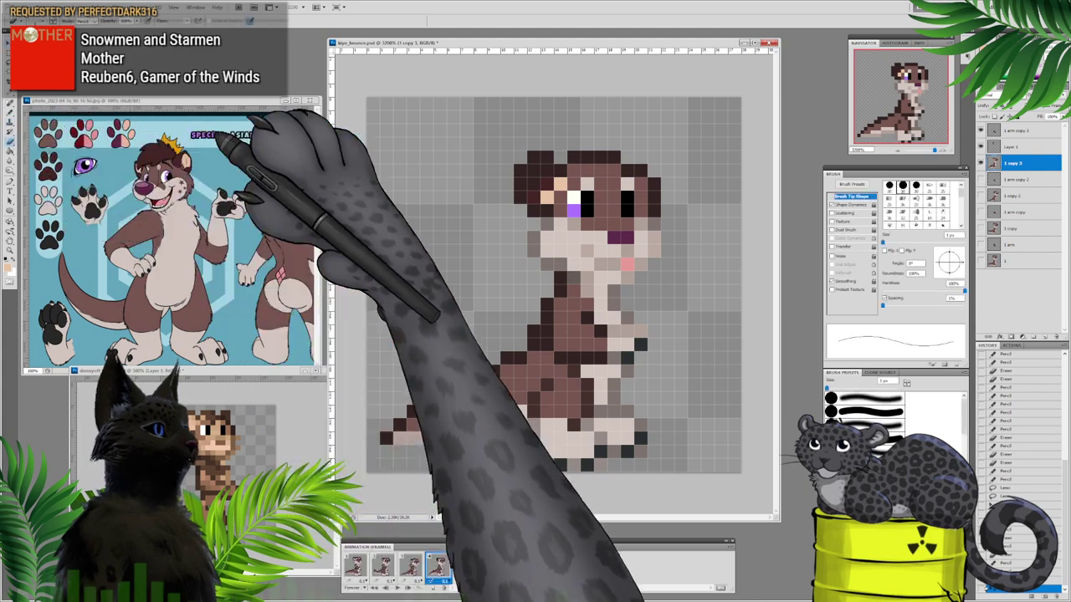
pyautogui.moveTo(534, 157); pyautogui.dragTo(548, 158)
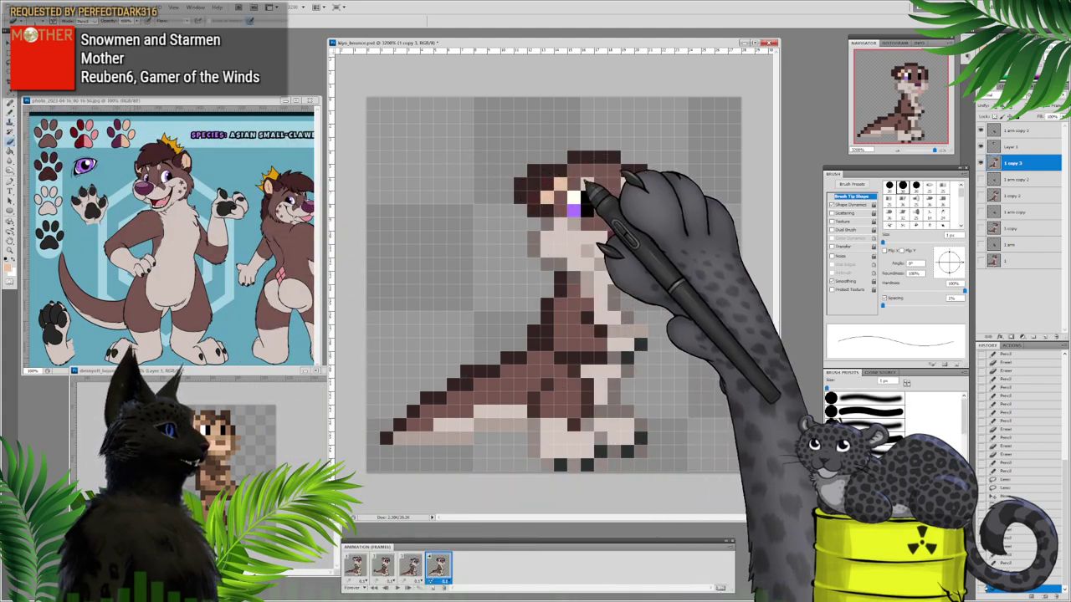
pyautogui.click(1012, 146)
pyautogui.hotkey('ctrl', 'e')
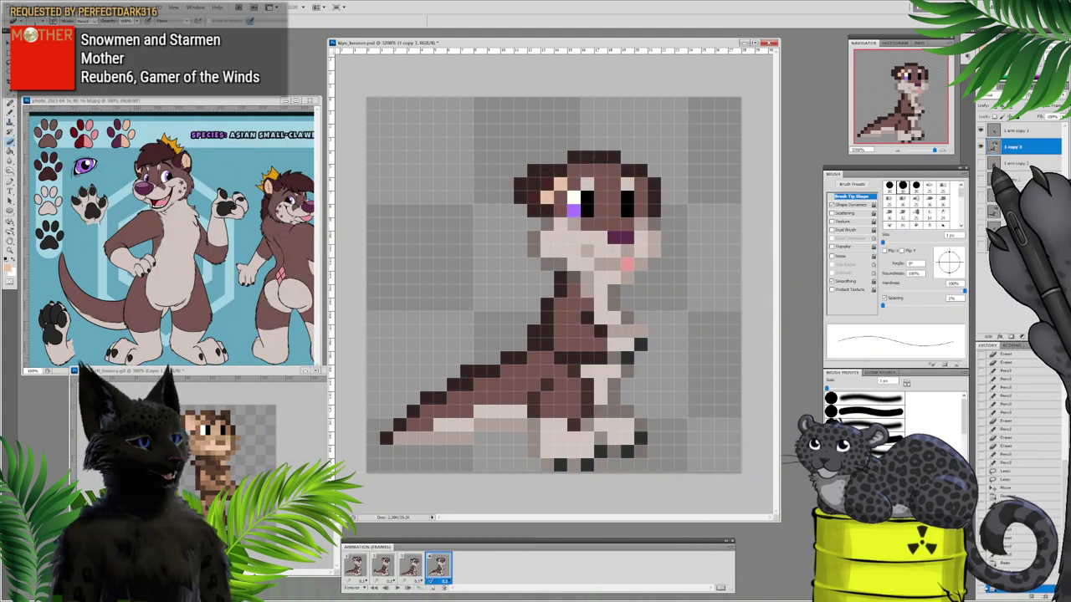
# Step: Compare the near ear's movement across all four frames and play the animation
pyautogui.click(383, 566)
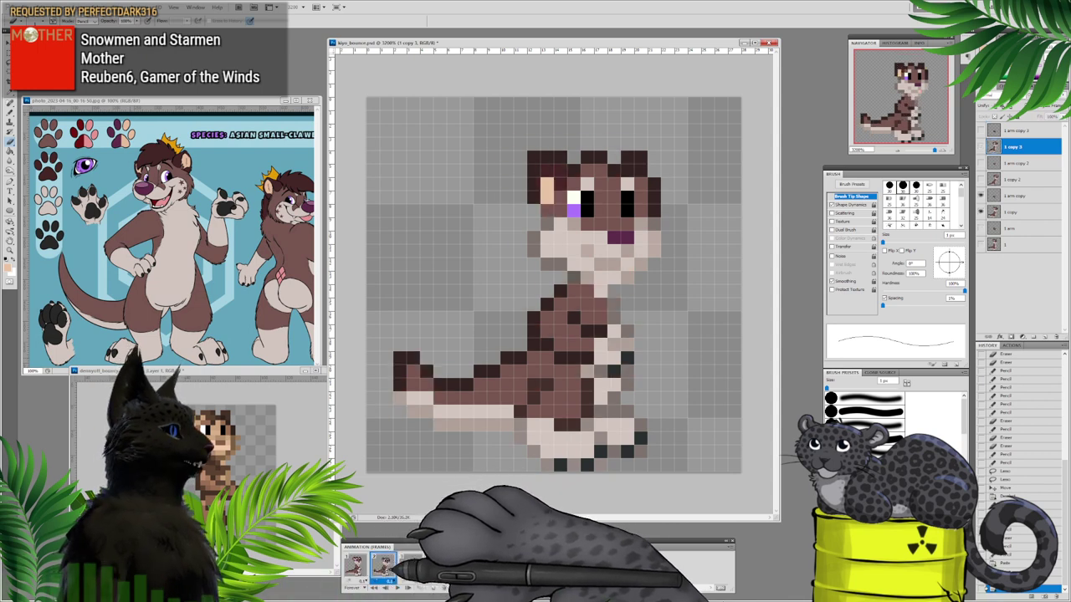
pyautogui.click(411, 566)
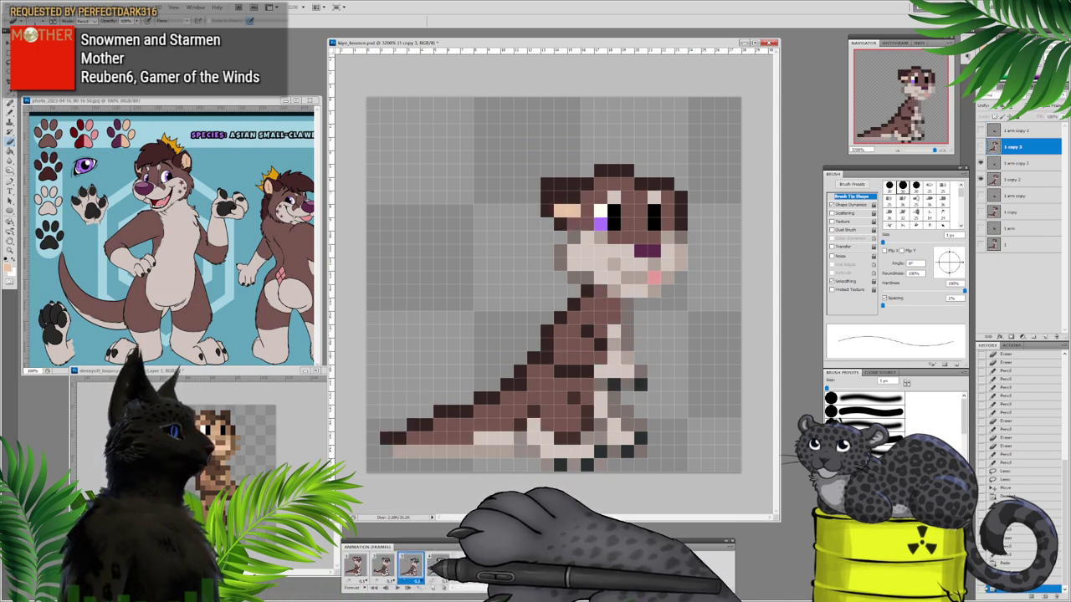
pyautogui.click(439, 566)
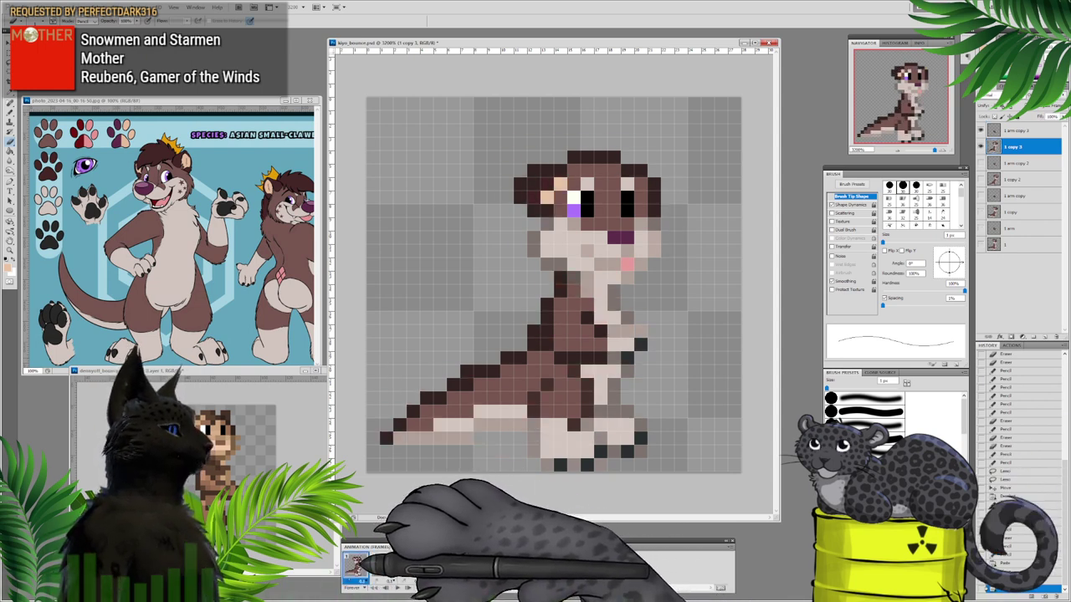
pyautogui.click(356, 565)
pyautogui.click(383, 566)
pyautogui.click(411, 566)
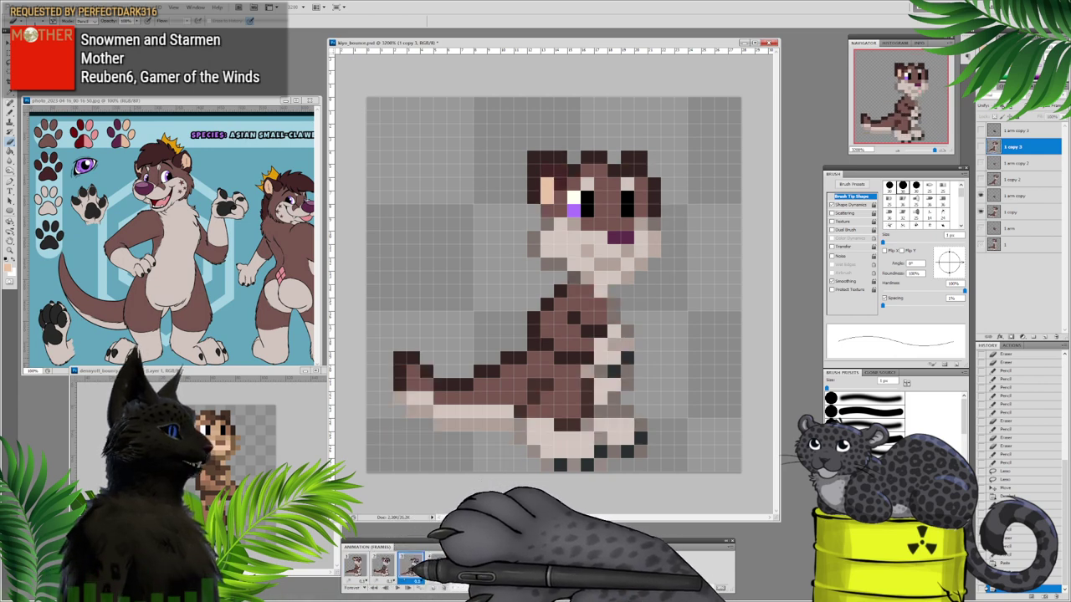
pyautogui.click(411, 566)
pyautogui.click(438, 565)
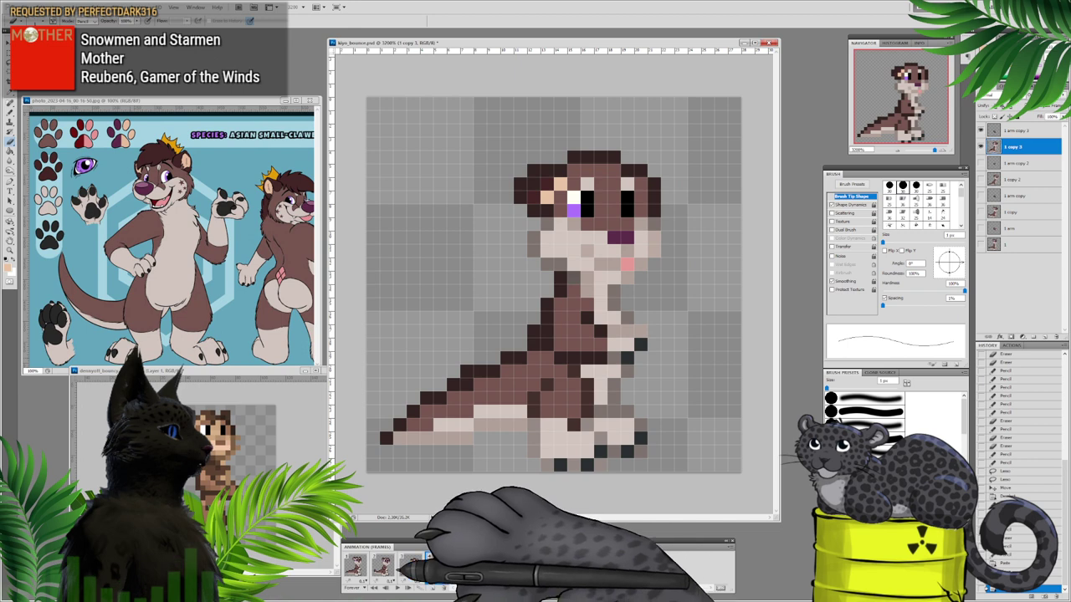
pyautogui.click(397, 588)
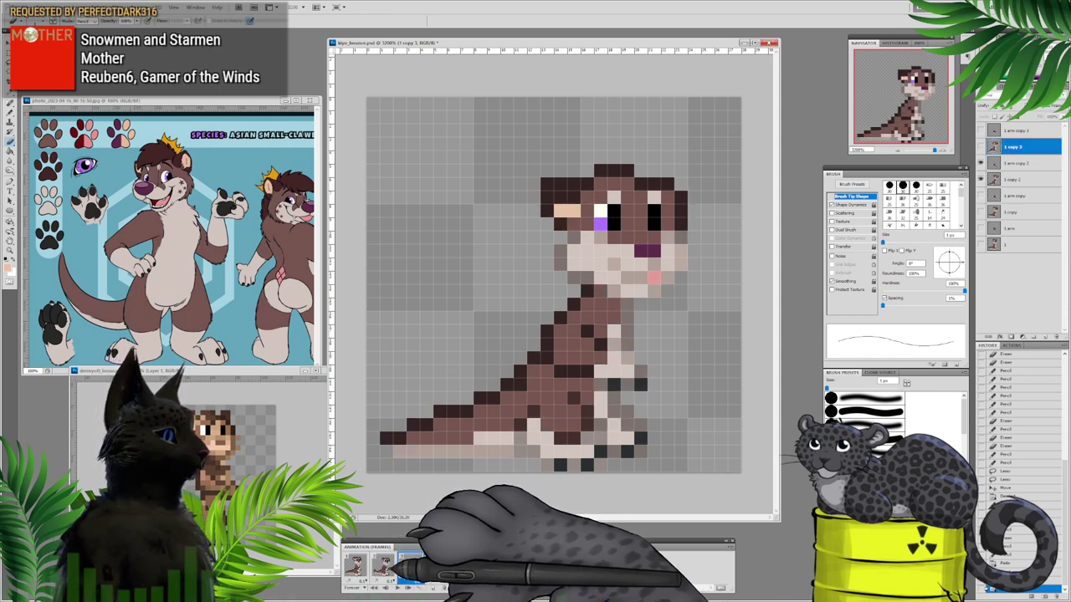
# Step: Touch up the near ear with its sampled dark brown in frame 2 on layer 1 copy and frame 3 on layer 1 copy 2
pyautogui.click(1011, 212)
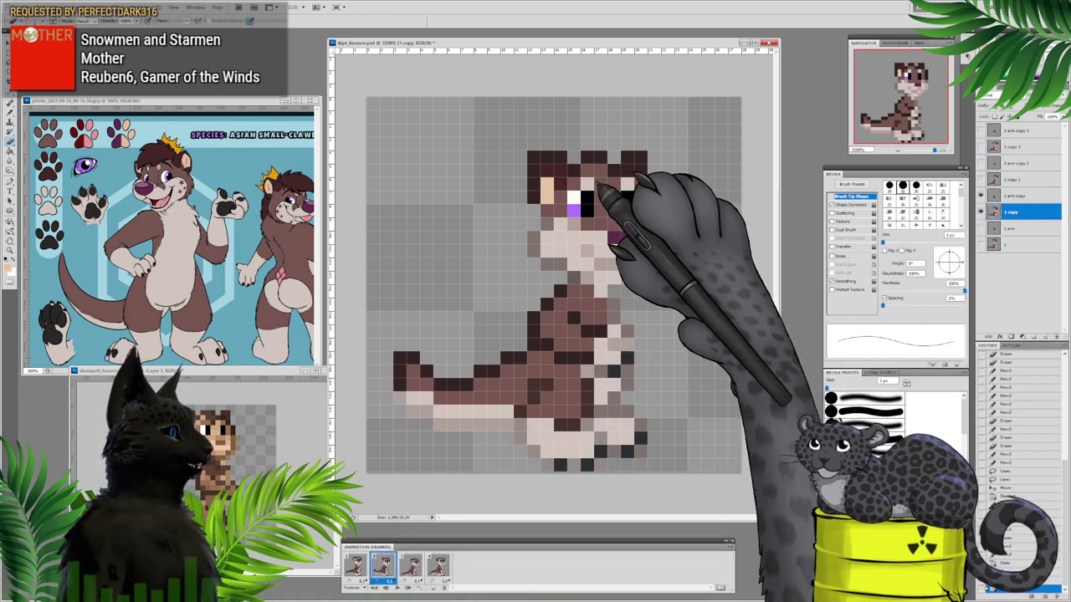
pyautogui.keyDown('alt'); pyautogui.click(562, 178); pyautogui.keyUp('alt')
pyautogui.click(532, 227)
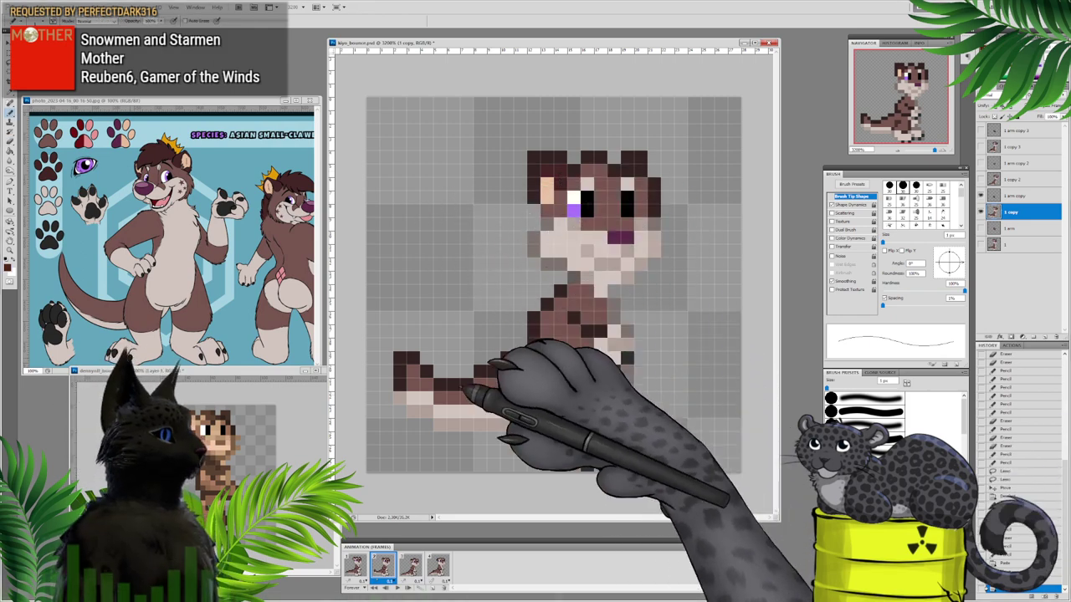
pyautogui.click(411, 567)
pyautogui.click(1010, 179)
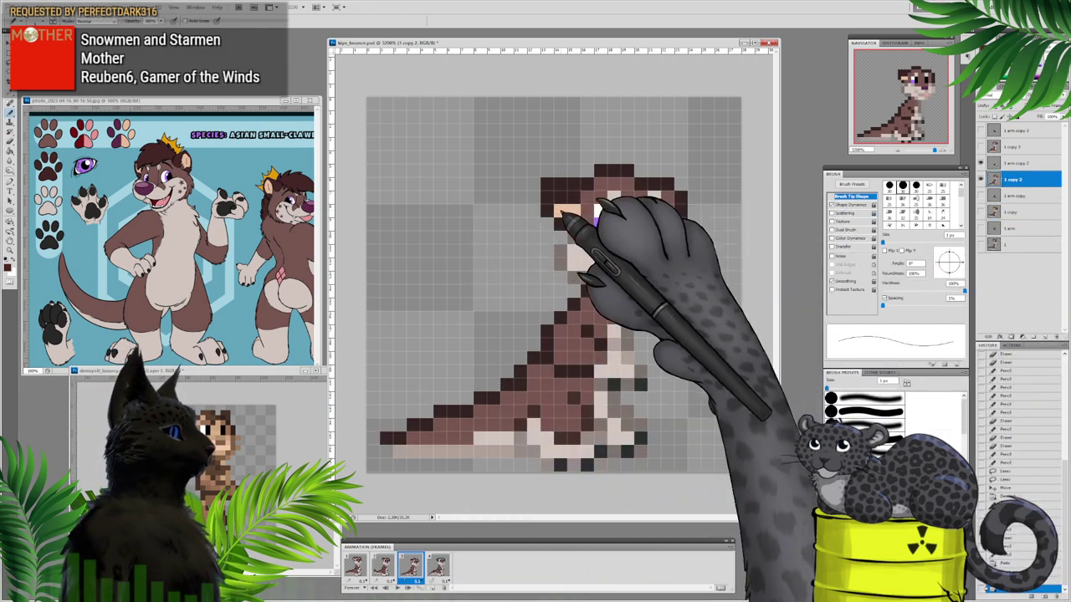
pyautogui.click(585, 222)
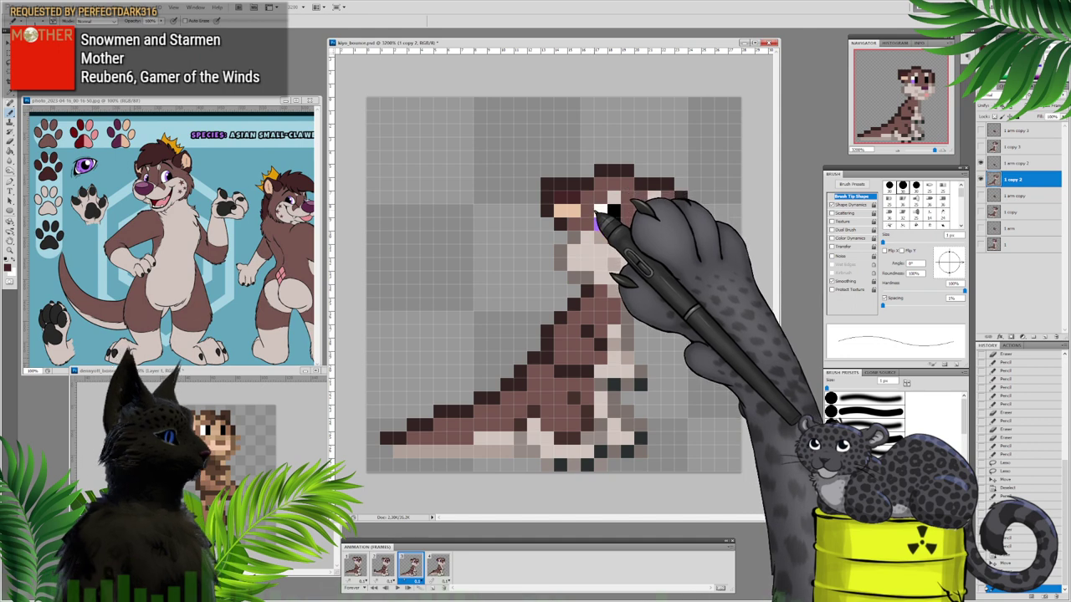
# Step: Check the 1 arm layer in frame 1 and start painting dark hair pixels on it at the top of the head
pyautogui.click(362, 567)
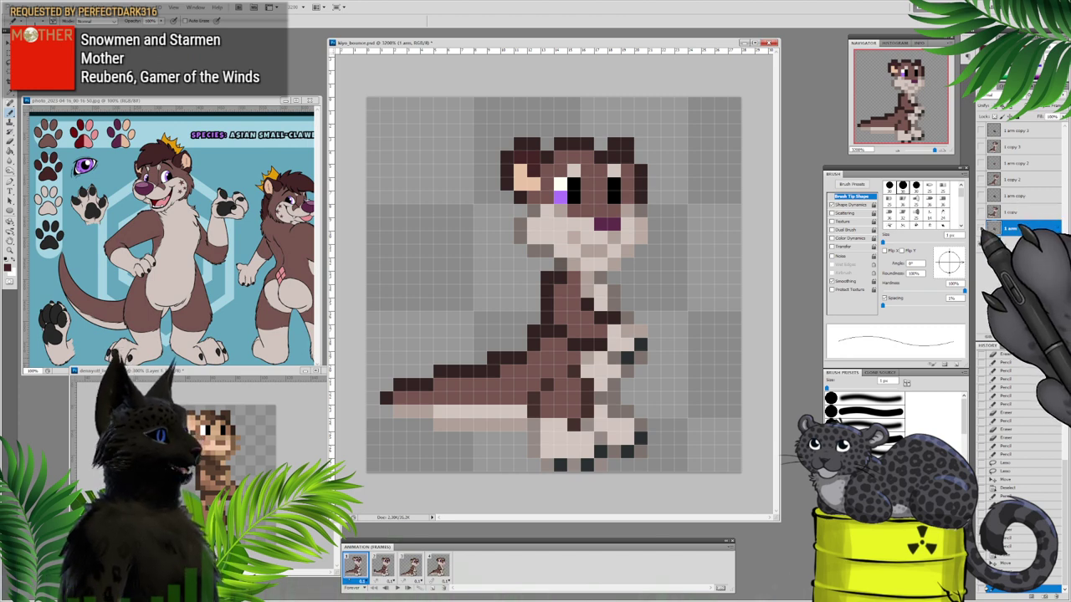
pyautogui.click(981, 229)
pyautogui.click(981, 229)
pyautogui.click(985, 230)
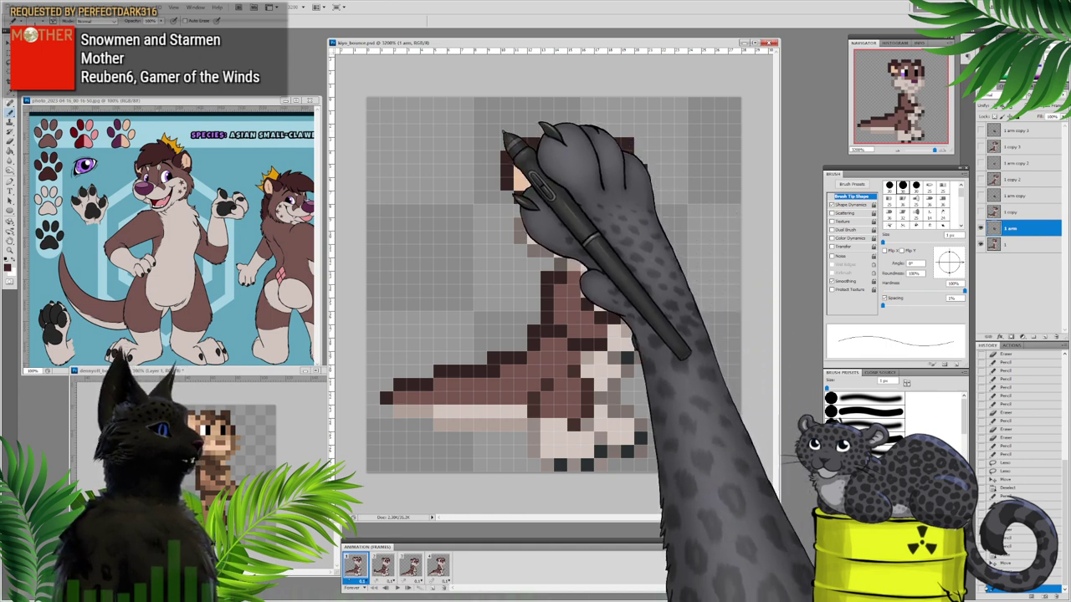
pyautogui.moveTo(507, 130)
pyautogui.mouseDown()
pyautogui.moveTo(559, 136)
pyautogui.moveTo(507, 130)
pyautogui.mouseUp()
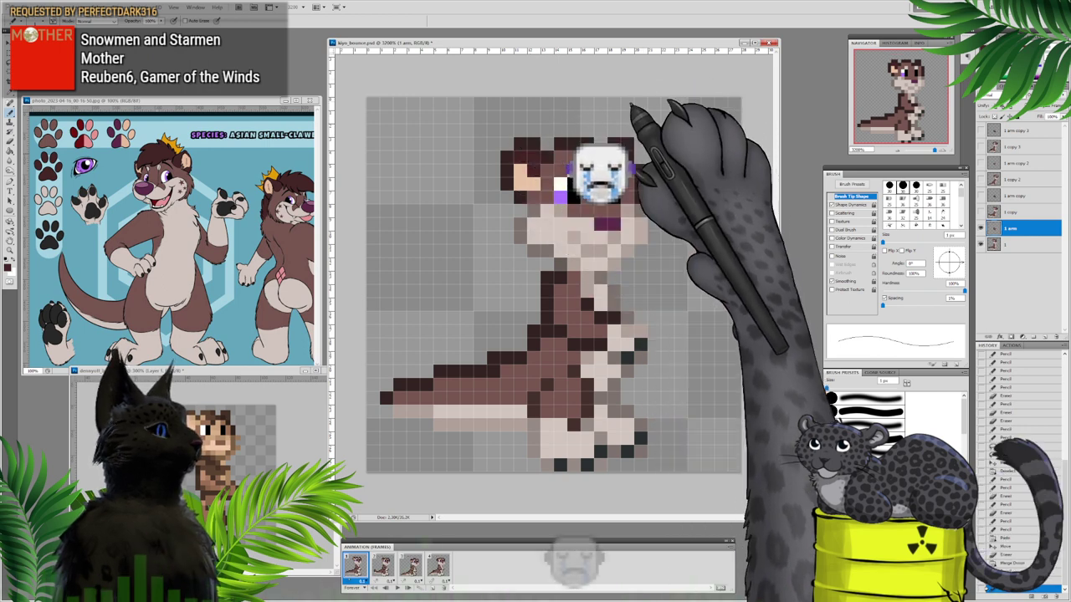
pyautogui.click(559, 146)
pyautogui.click(560, 147)
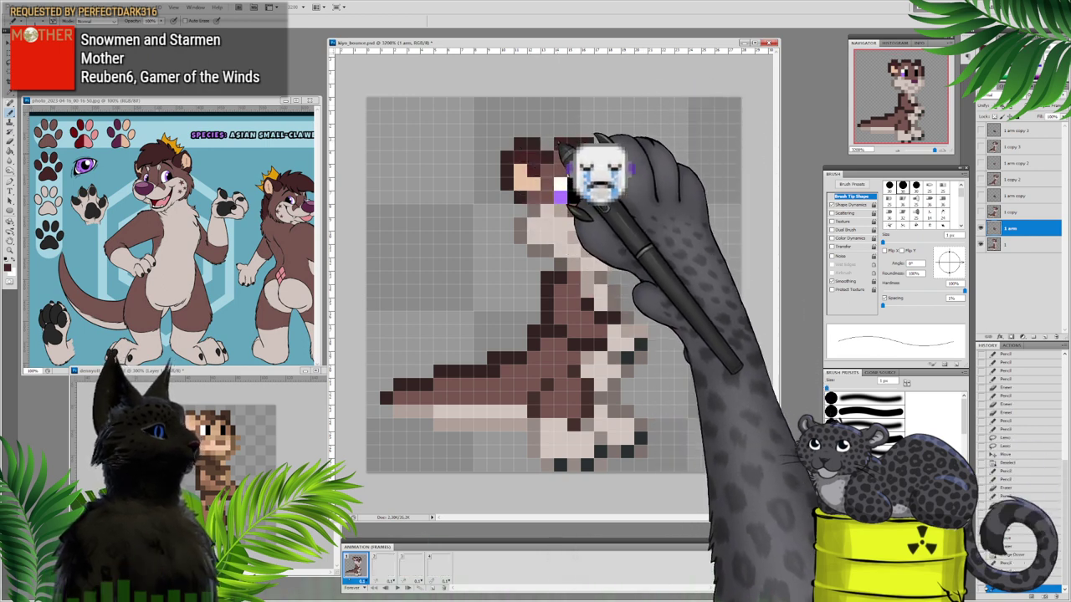
pyautogui.click(549, 144)
# Step: Set the foreground colour to dark brown #361d1d and paint the hair across the top of frame 1's head
pyautogui.click(8, 268)
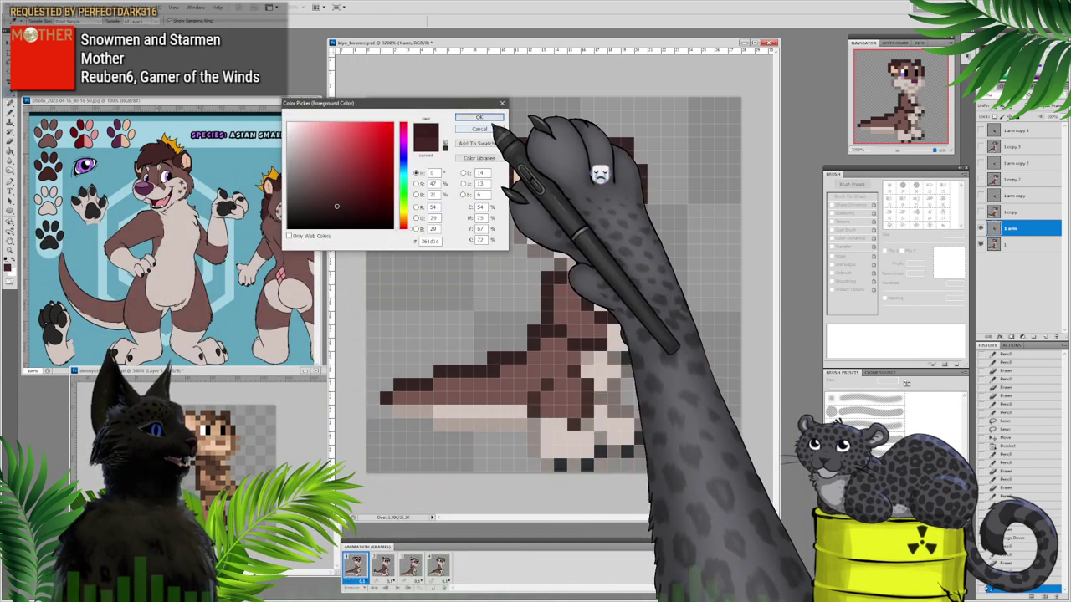
pyautogui.click(479, 117)
pyautogui.moveTo(560, 147); pyautogui.dragTo(580, 143)
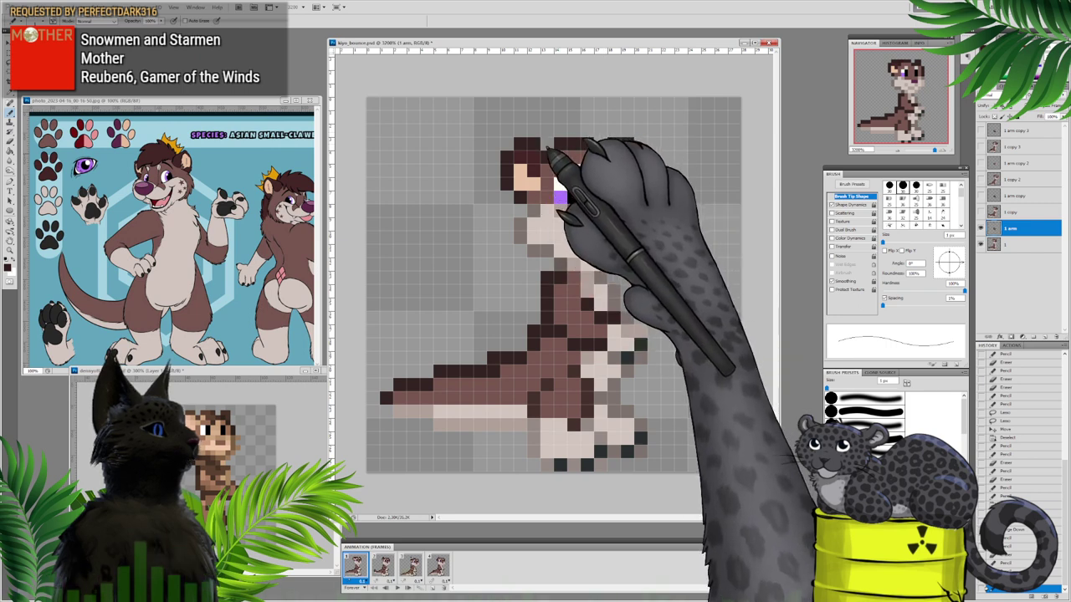
pyautogui.click(558, 155)
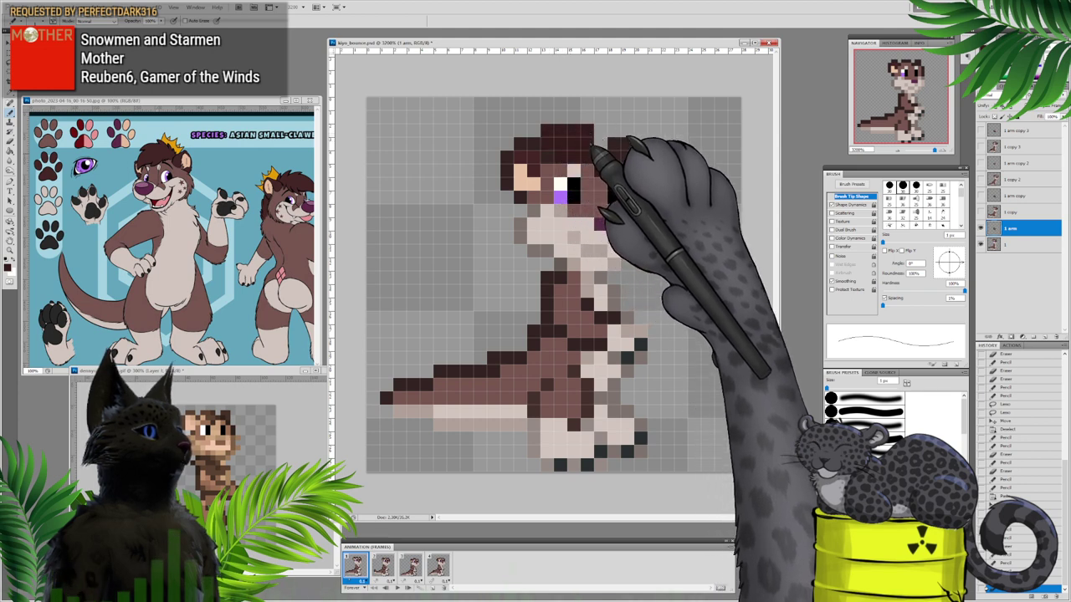
# Step: Shape the hair in frame 1, extending its top row toward the far ear and trying out then removing raised tuft pixels
pyautogui.click(573, 117)
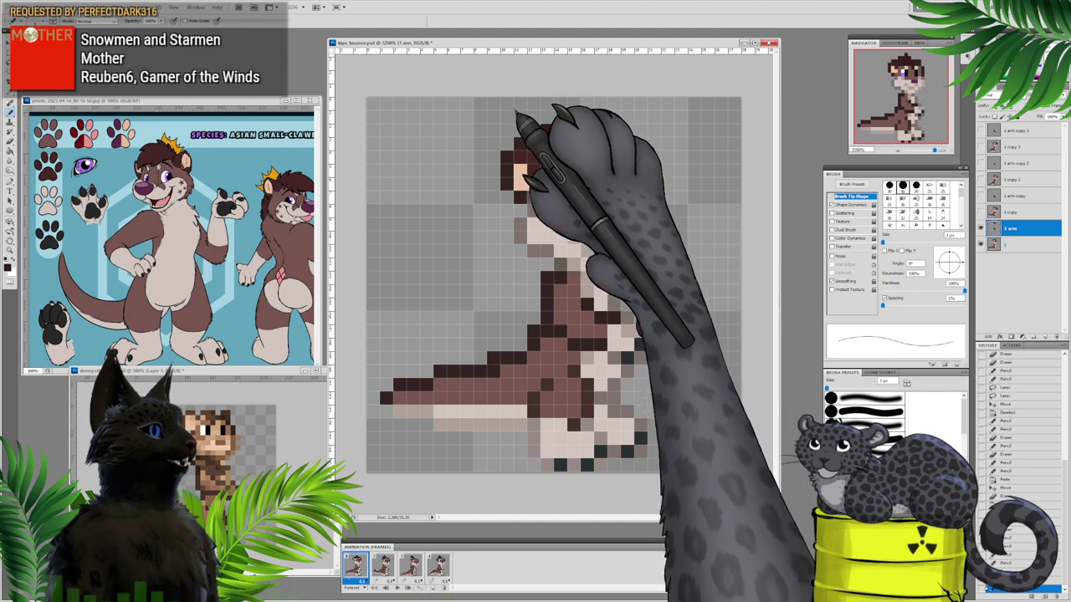
pyautogui.click(547, 131)
pyautogui.click(574, 118)
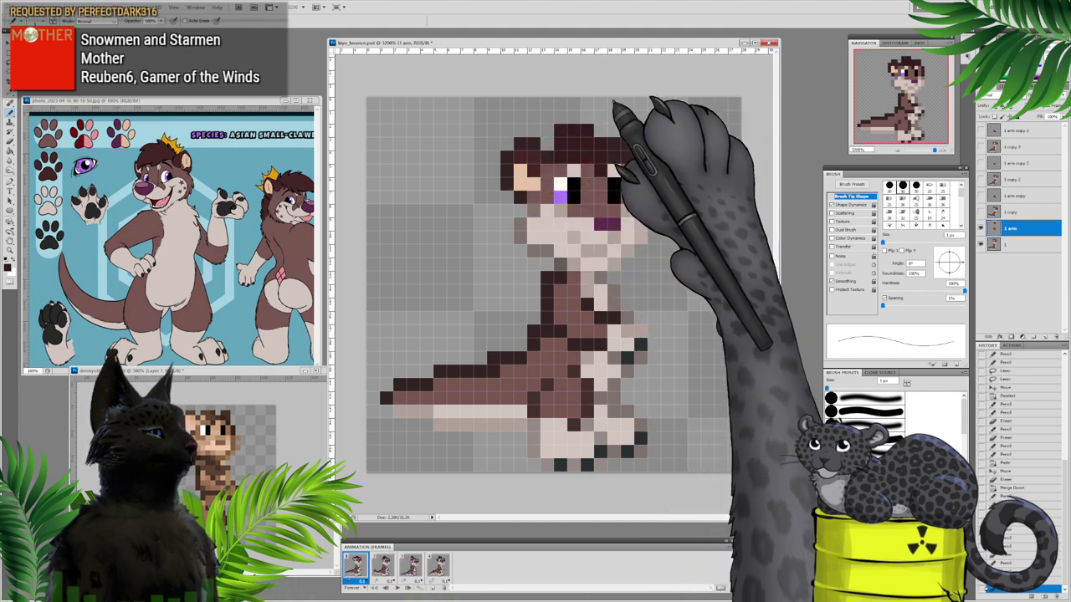
pyautogui.moveTo(603, 131); pyautogui.dragTo(615, 131)
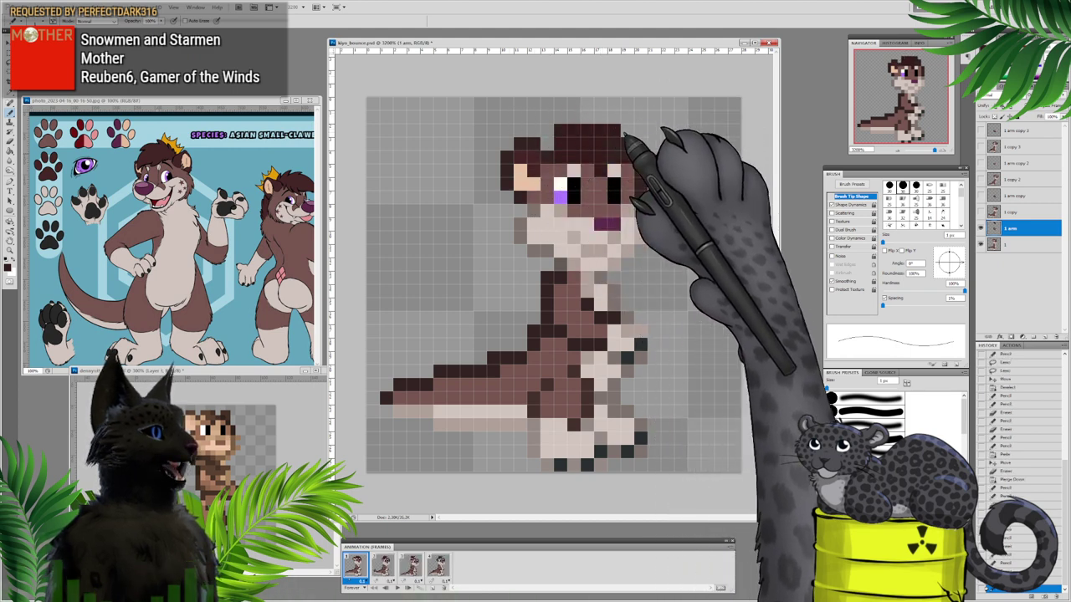
pyautogui.click(548, 144)
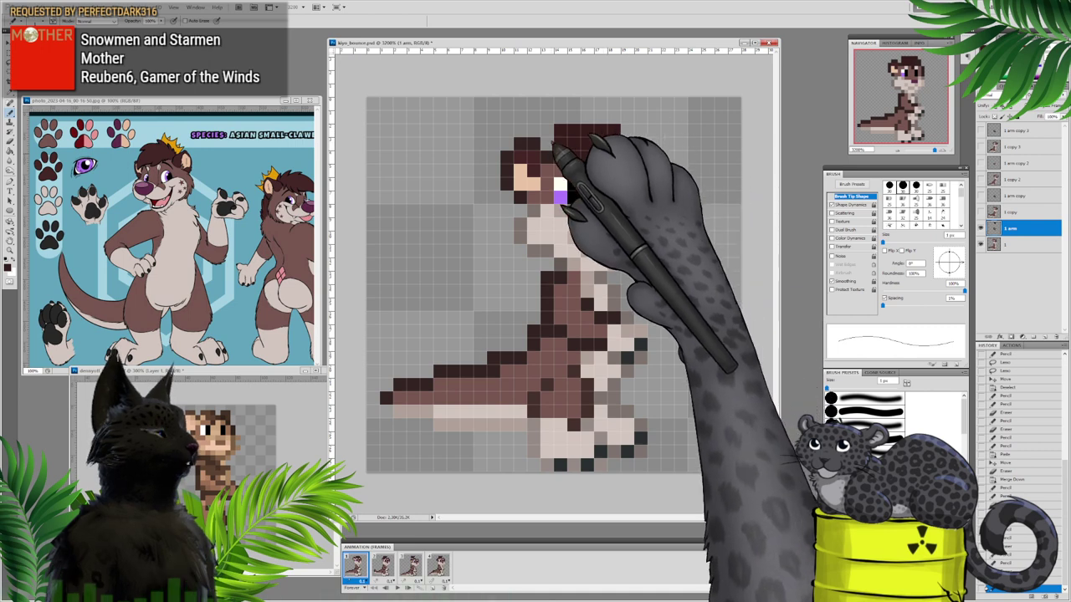
pyautogui.click(601, 118)
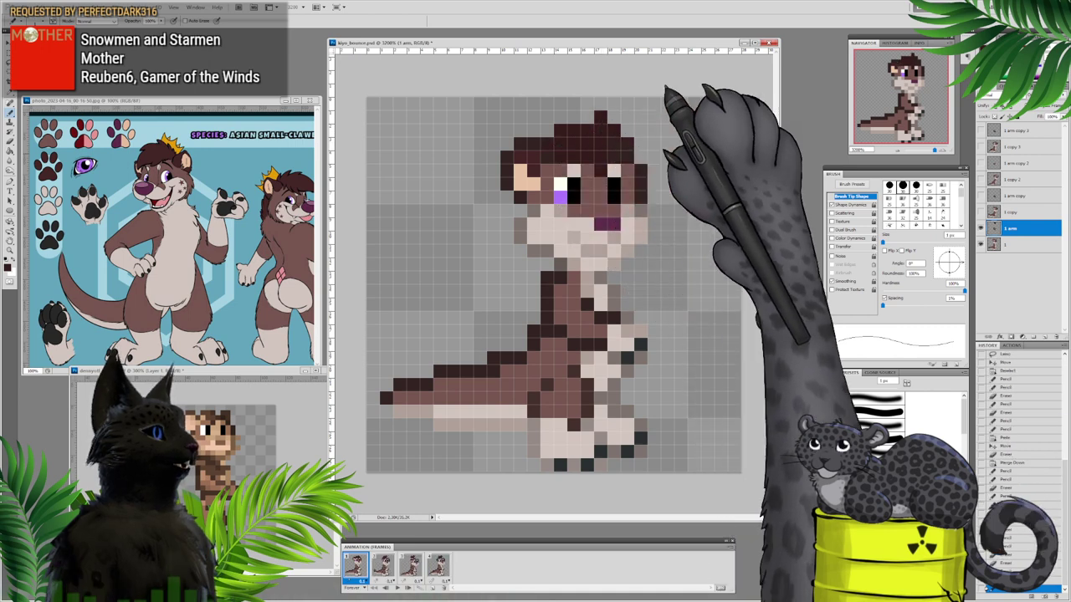
pyautogui.click(600, 118)
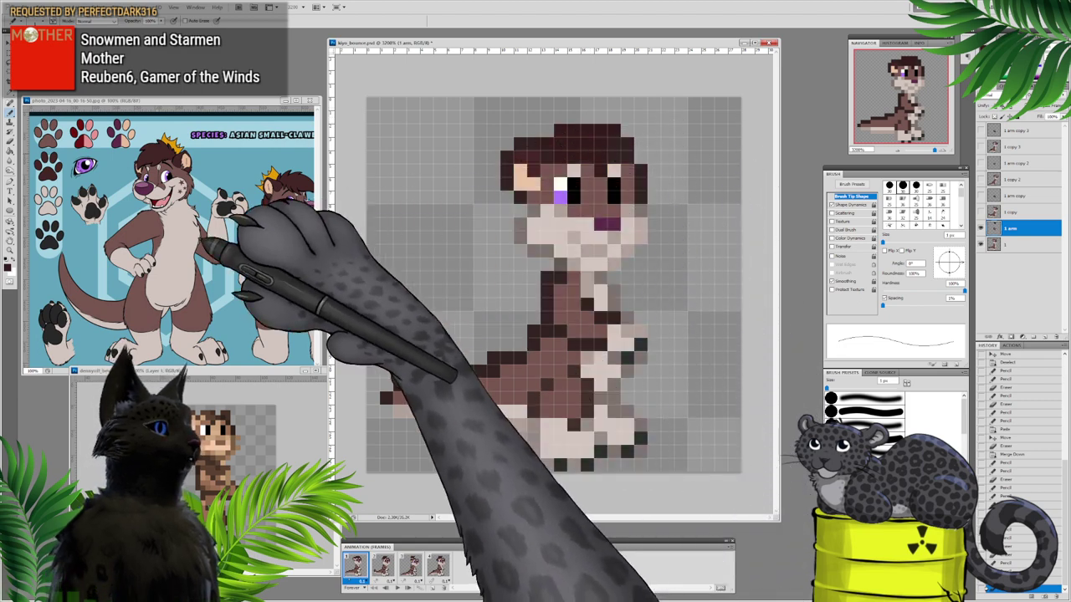
# Step: Set the foreground colour to medium brown #583232 and paint lighter pixels along the top of frame 1's hair
pyautogui.click(9, 267)
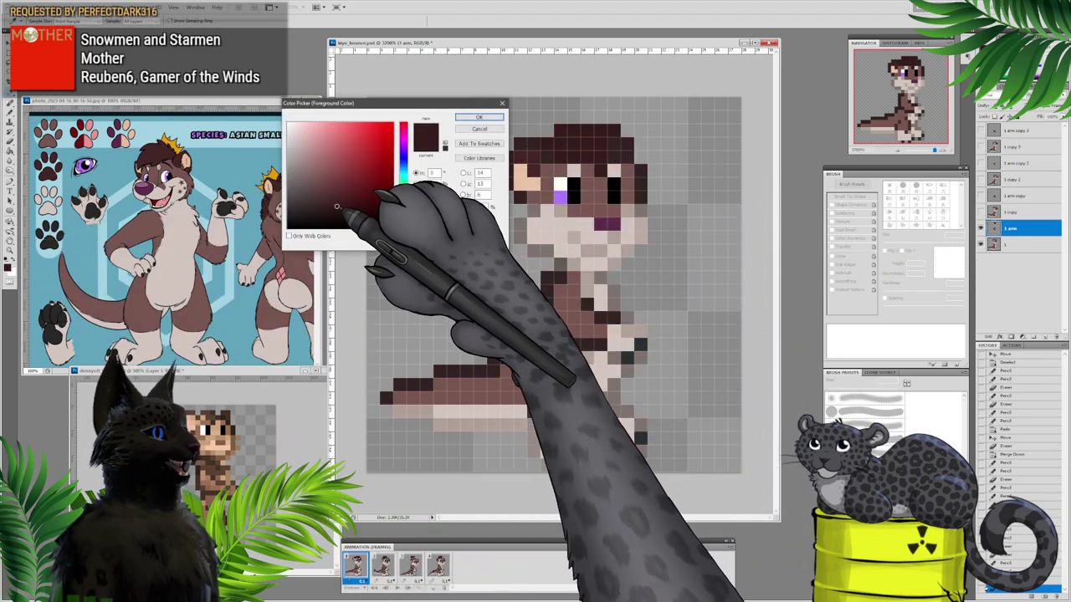
pyautogui.click(333, 194)
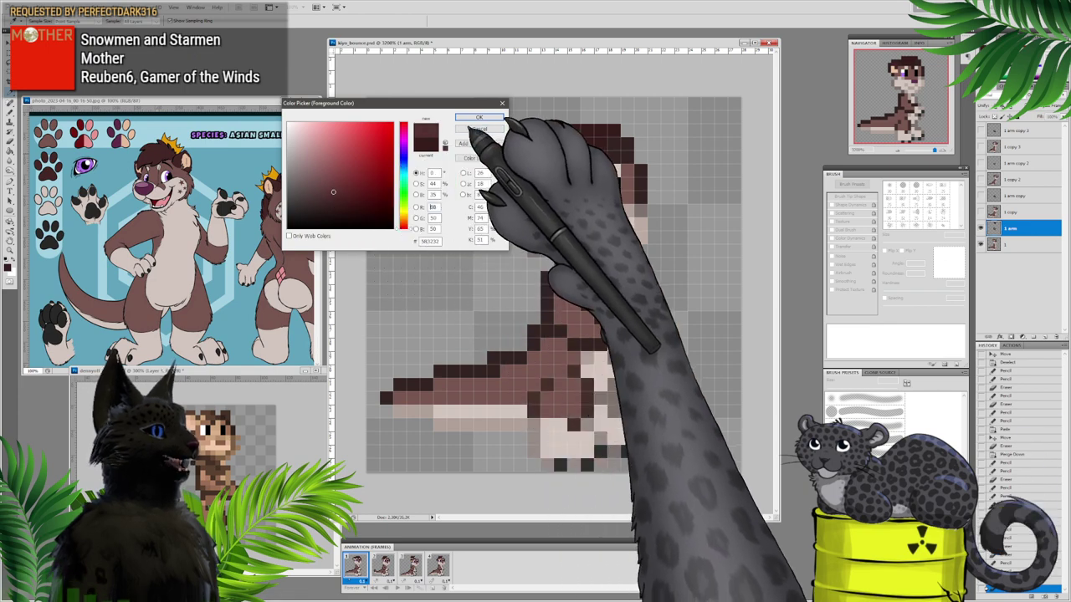
pyautogui.click(479, 117)
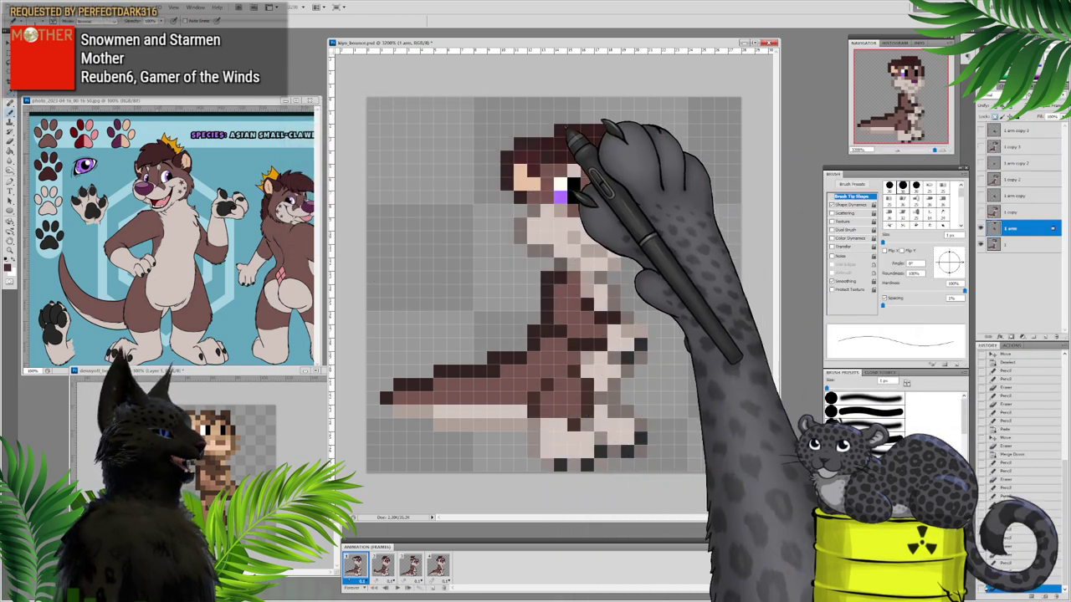
pyautogui.click(547, 143)
pyautogui.moveTo(560, 131); pyautogui.dragTo(601, 131)
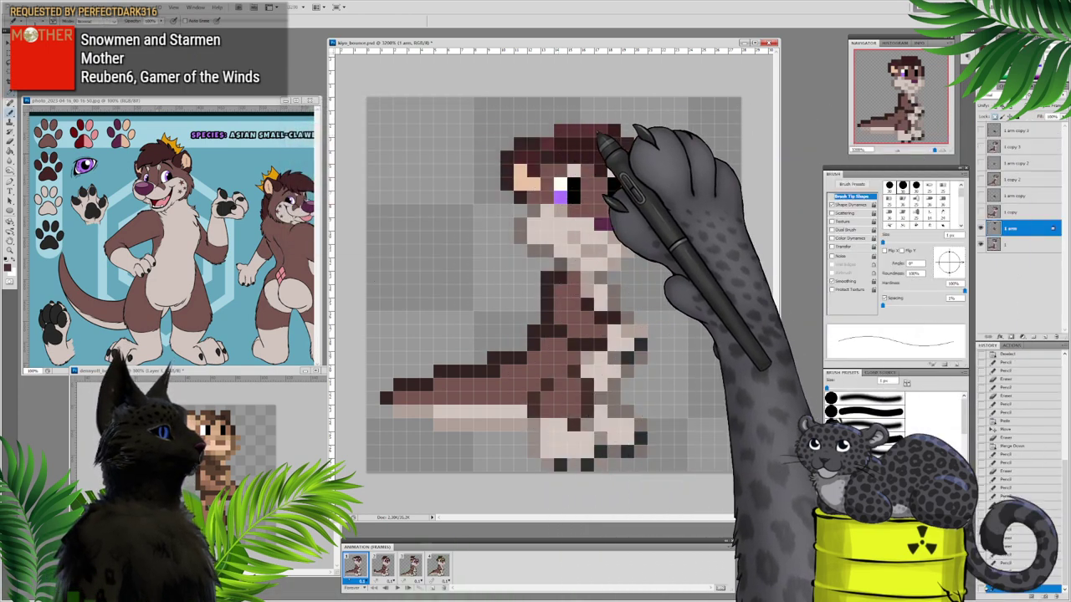
pyautogui.click(567, 154)
pyautogui.click(588, 147)
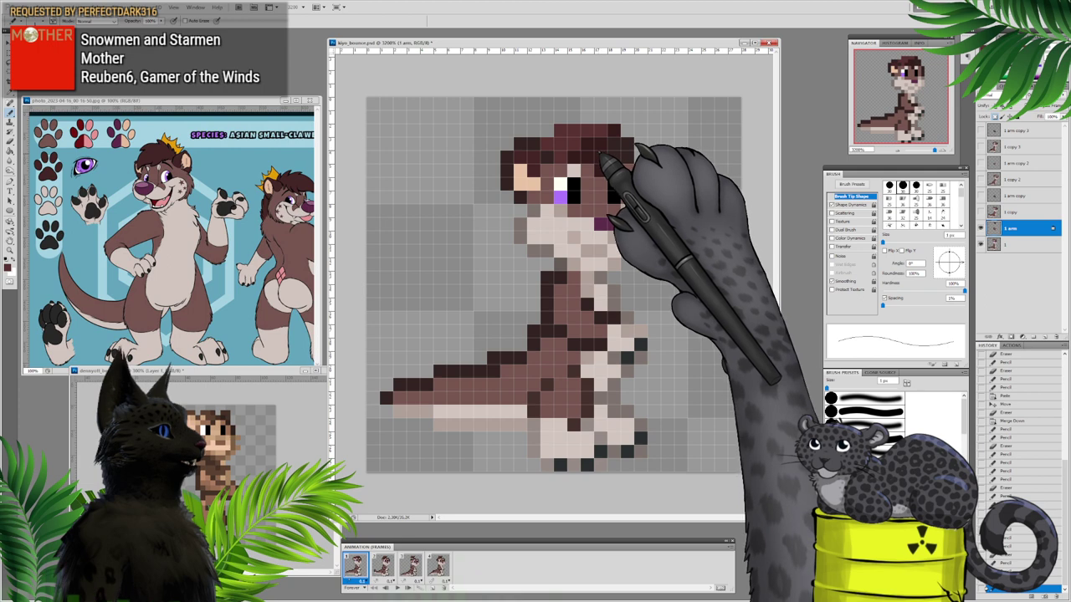
# Step: Sample the dark hair brown, try fringe pixels between frame 1's eyes, and compare the head with the 1 arm layer hidden
pyautogui.keyDown('alt'); pyautogui.click(589, 146); pyautogui.keyUp('alt')
pyautogui.click(602, 157)
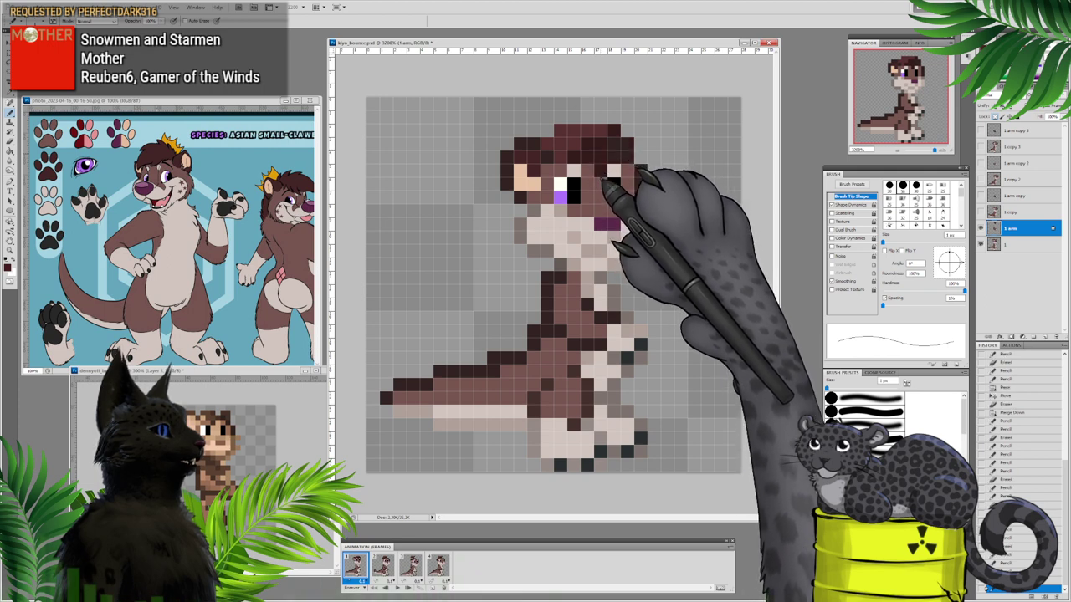
pyautogui.click(596, 160)
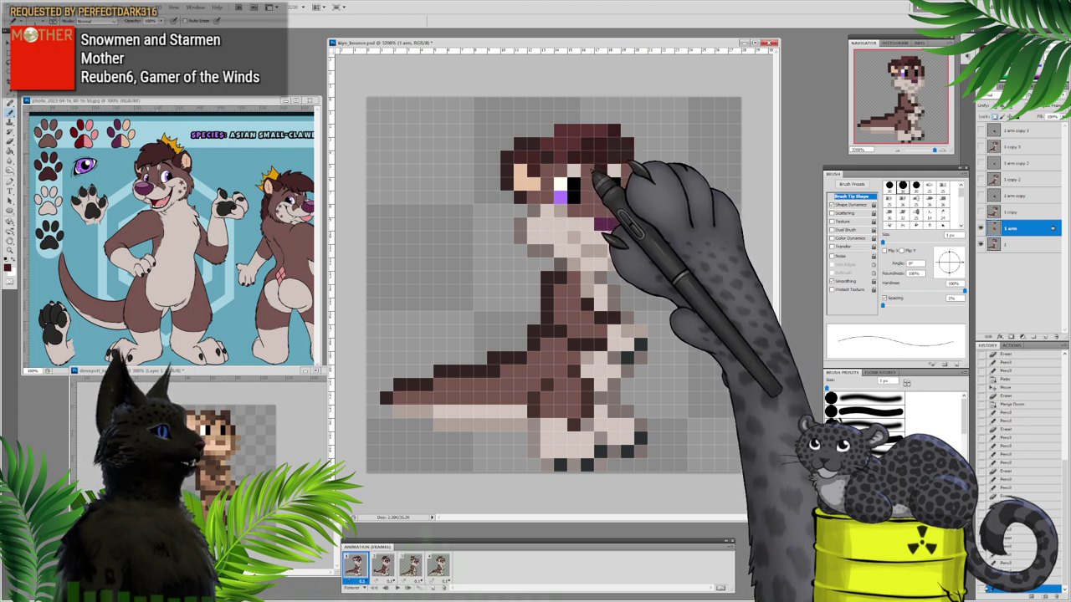
pyautogui.click(598, 171)
pyautogui.click(605, 181)
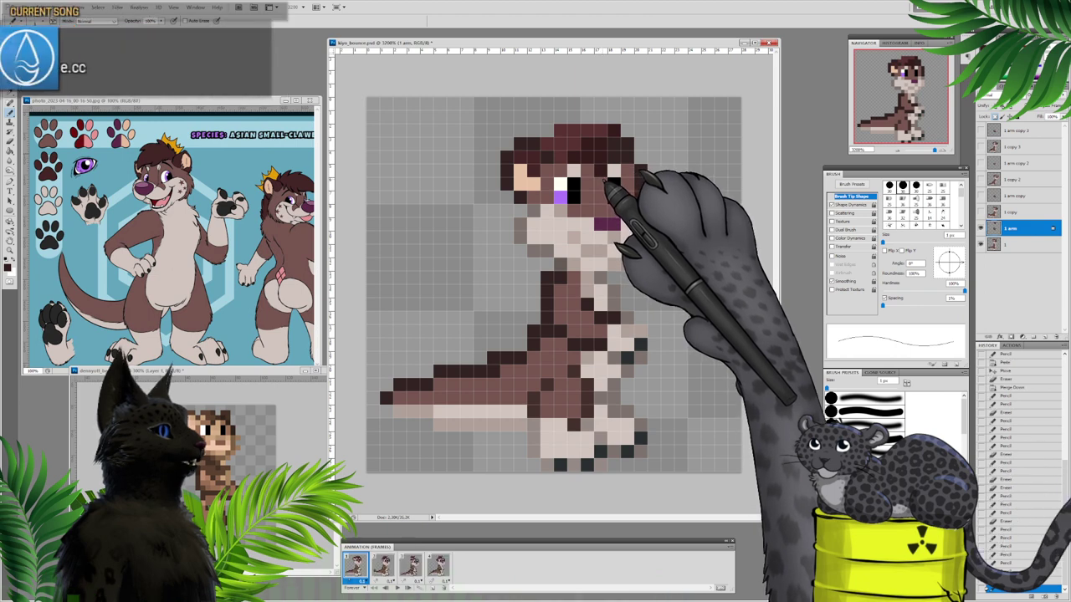
pyautogui.click(981, 229)
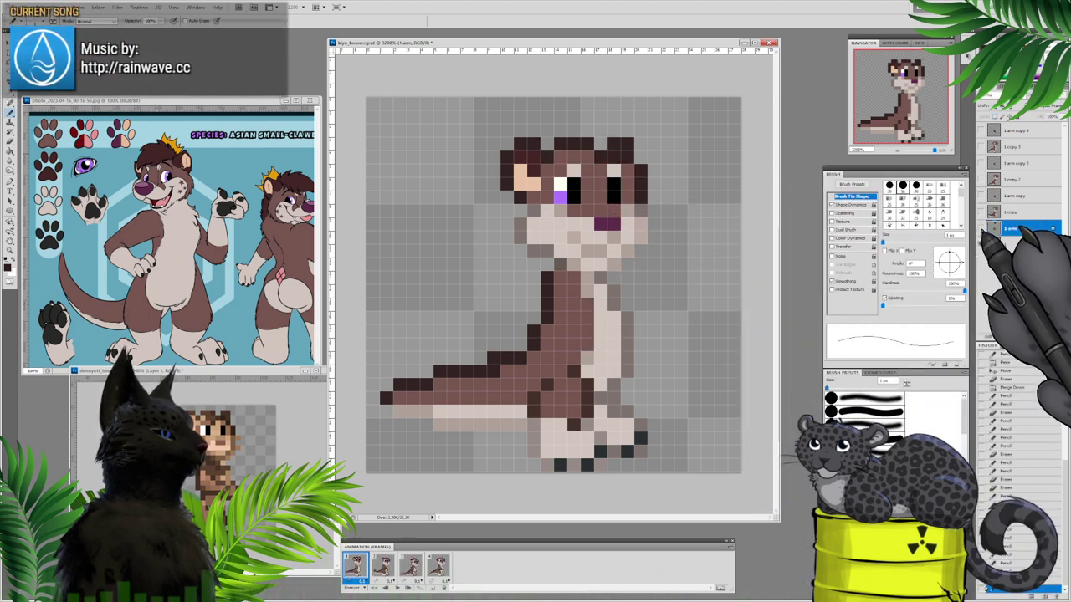
pyautogui.click(983, 229)
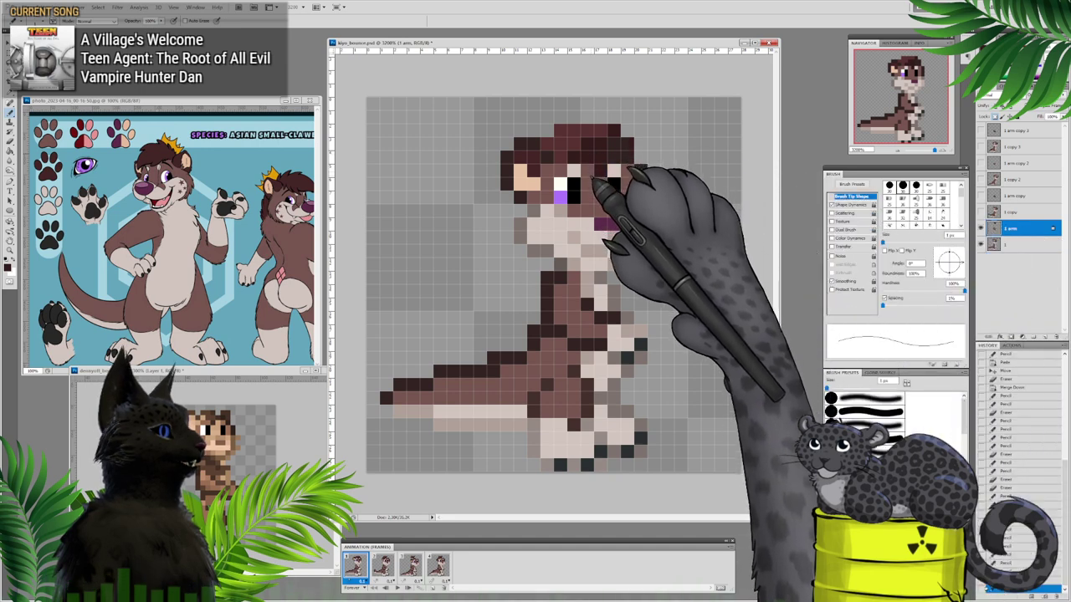
# Step: Extend the dark fringe in frame 1 down the forehead toward the far eye
pyautogui.click(602, 183)
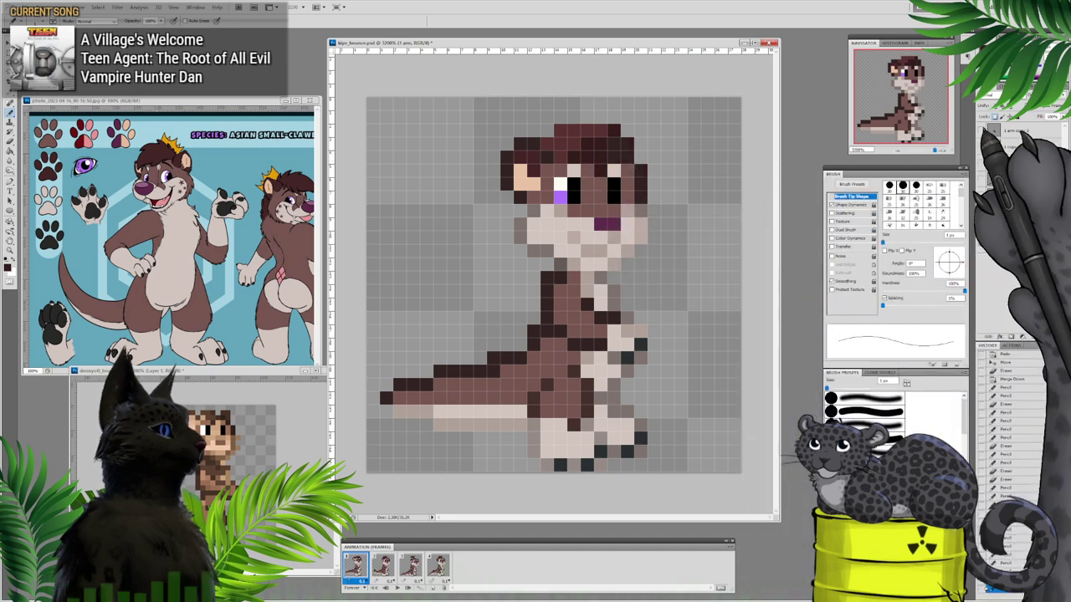
pyautogui.click(596, 172)
pyautogui.click(613, 157)
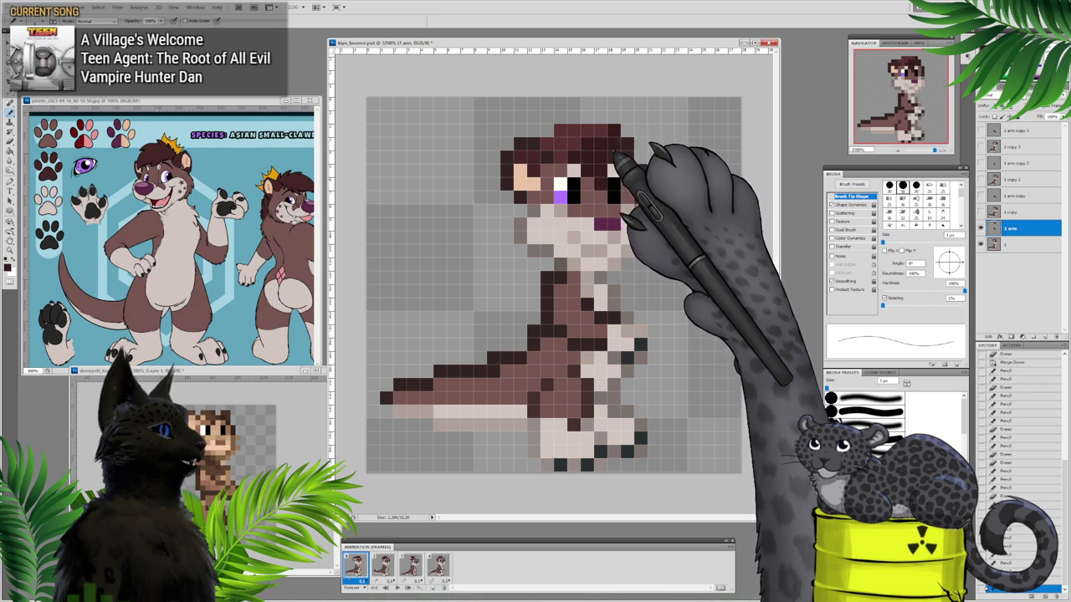
pyautogui.click(615, 169)
# Step: Sample the lighter hair brown and rework the crown and fringe shading on the far side of frame 1's hair
pyautogui.keyDown('alt'); pyautogui.click(588, 130); pyautogui.keyUp('alt')
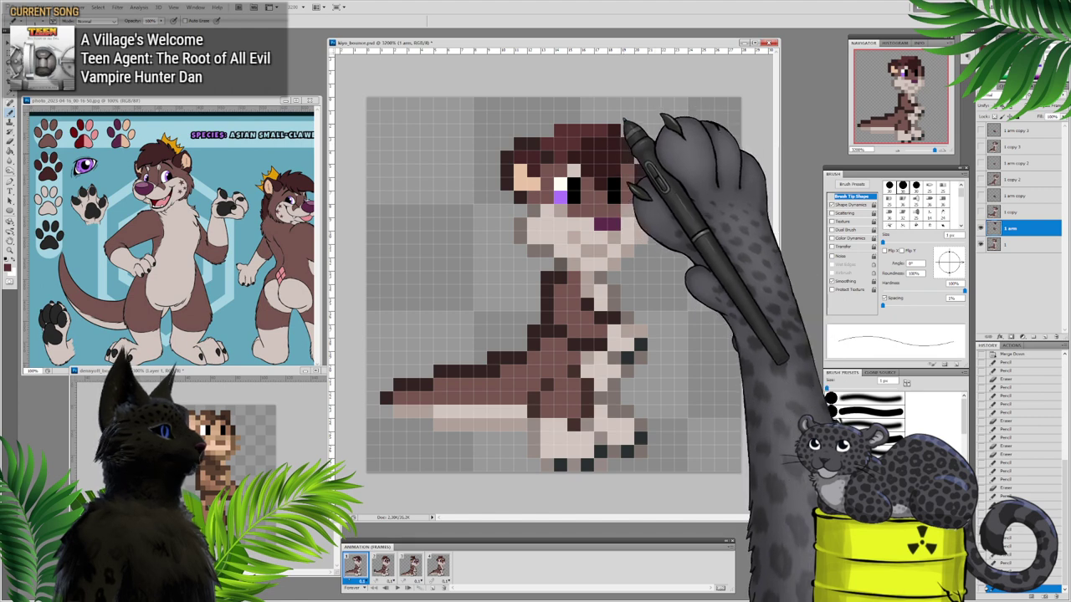
pyautogui.click(618, 143)
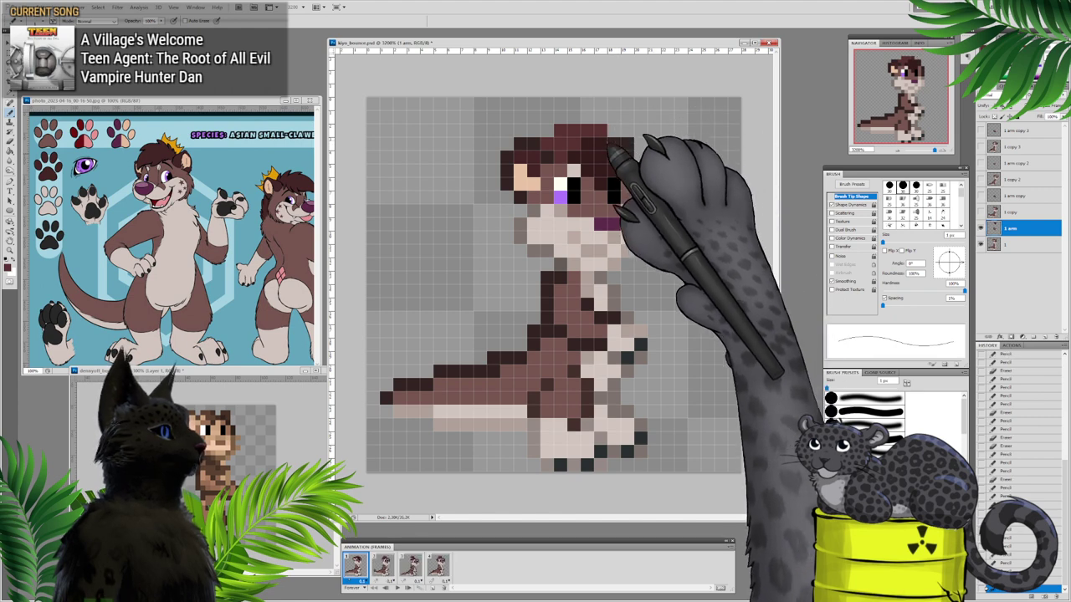
pyautogui.click(614, 148)
pyautogui.click(601, 131)
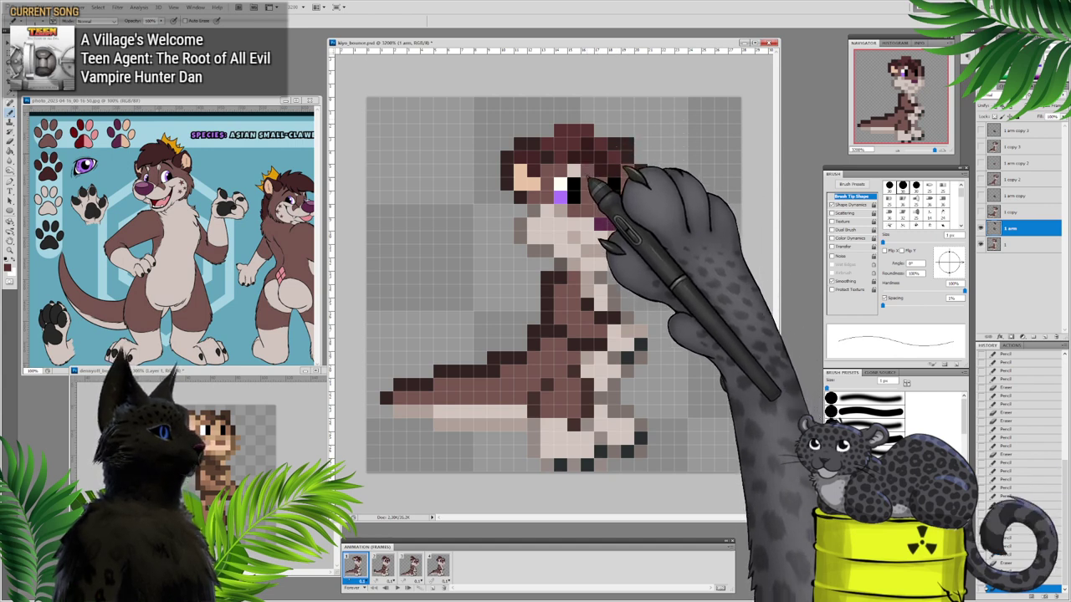
pyautogui.click(588, 179)
pyautogui.click(561, 157)
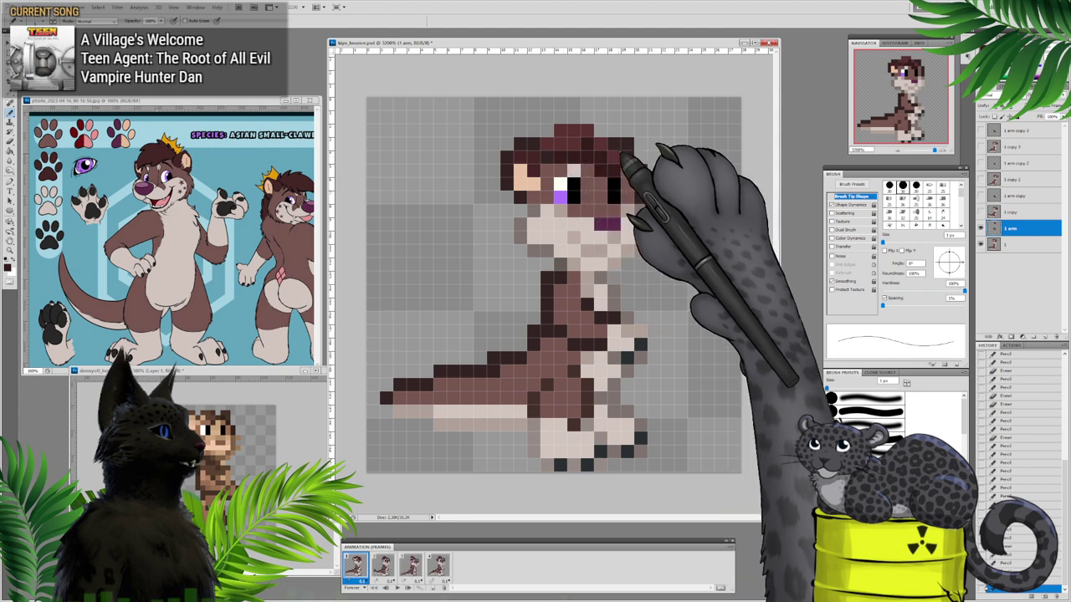
pyautogui.click(580, 150)
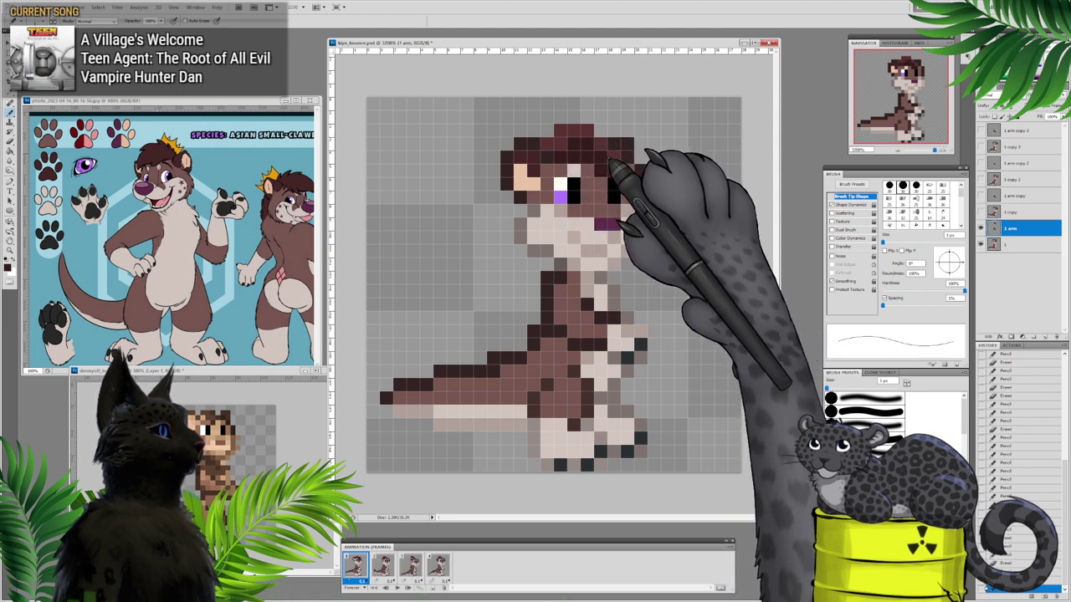
# Step: Set the foreground to a very dark brown at 48% saturation and 13% brightness, and try shading pixels along frame 1's fringe
pyautogui.click(8, 266)
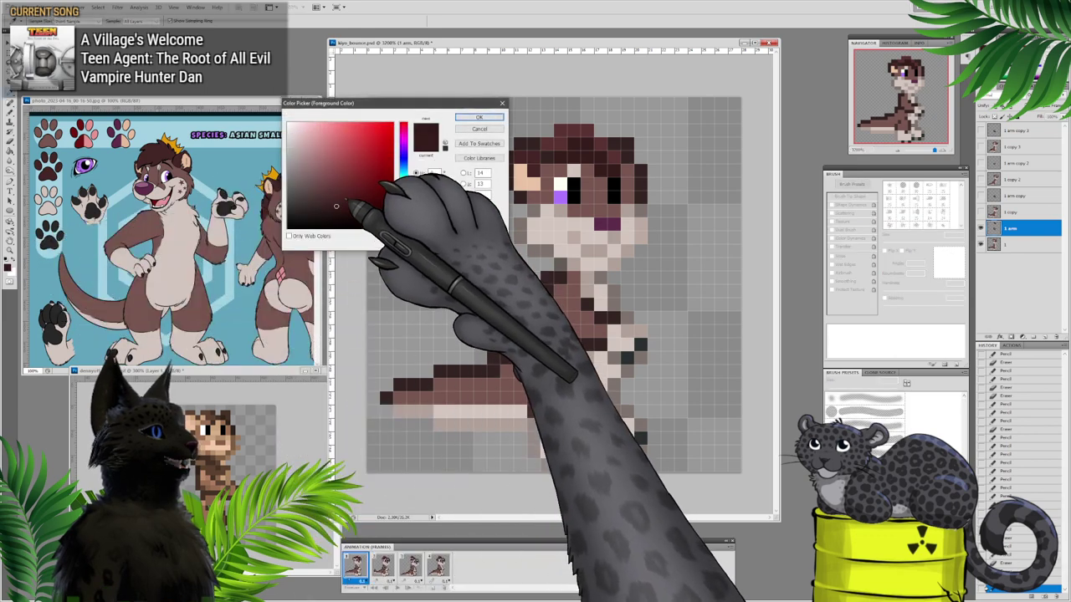
pyautogui.click(338, 215)
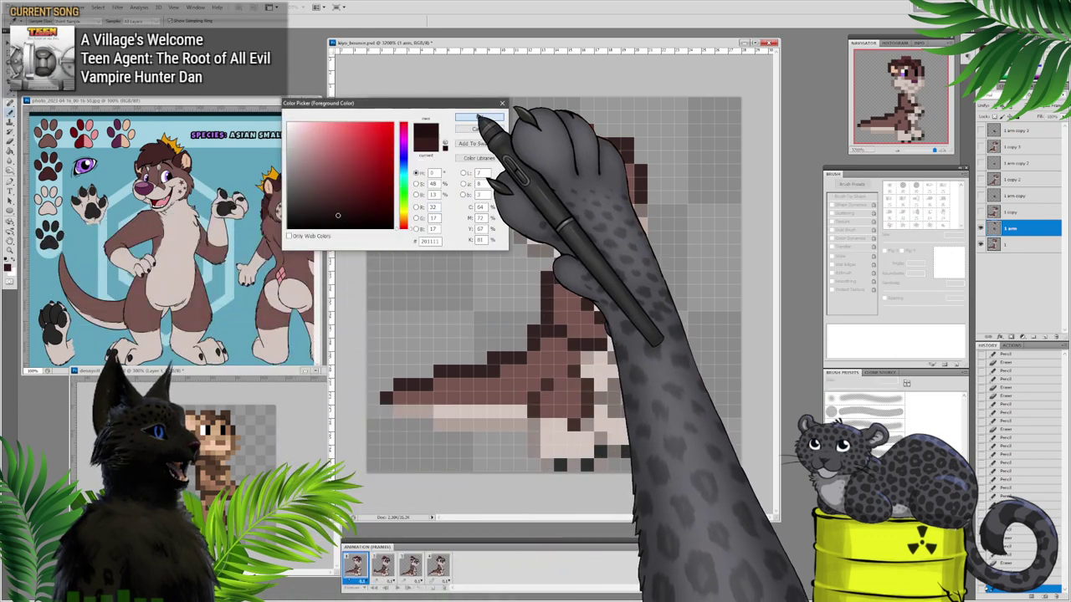
pyautogui.click(478, 117)
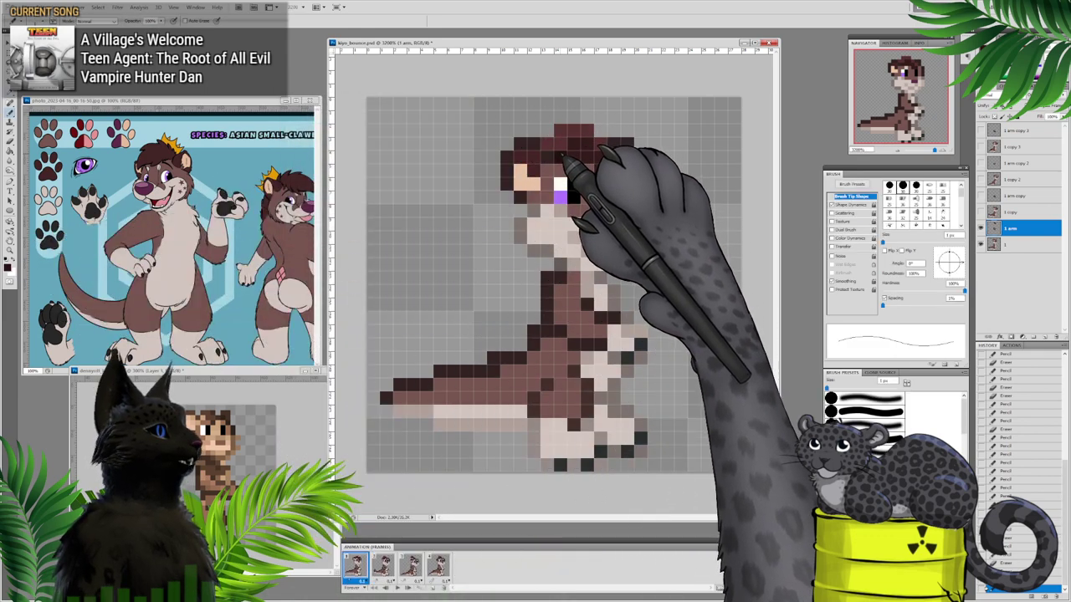
pyautogui.click(563, 156)
pyautogui.moveTo(573, 158); pyautogui.dragTo(587, 158)
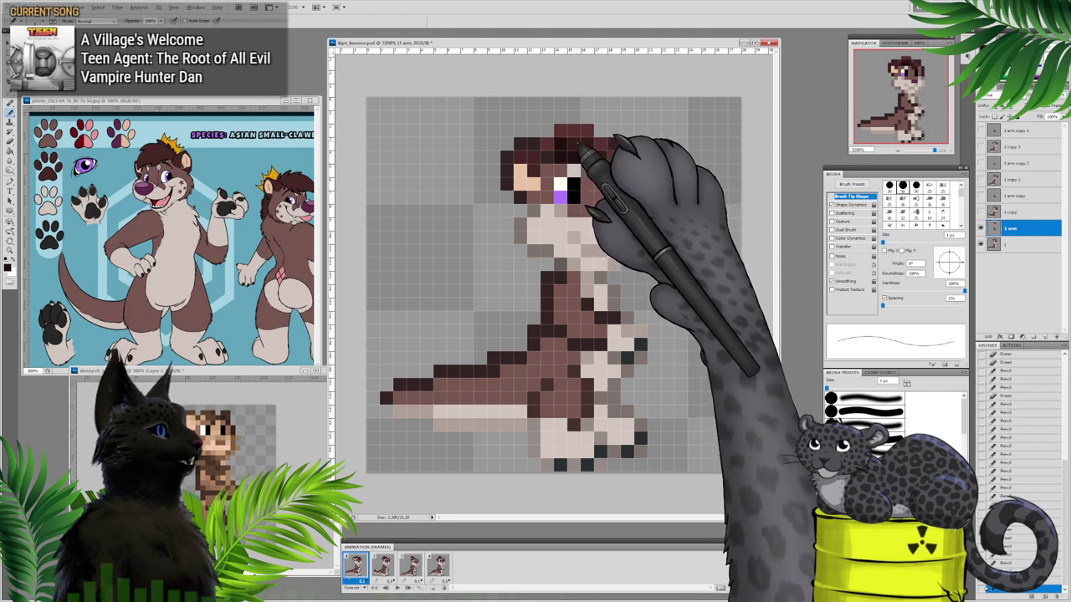
pyautogui.click(588, 157)
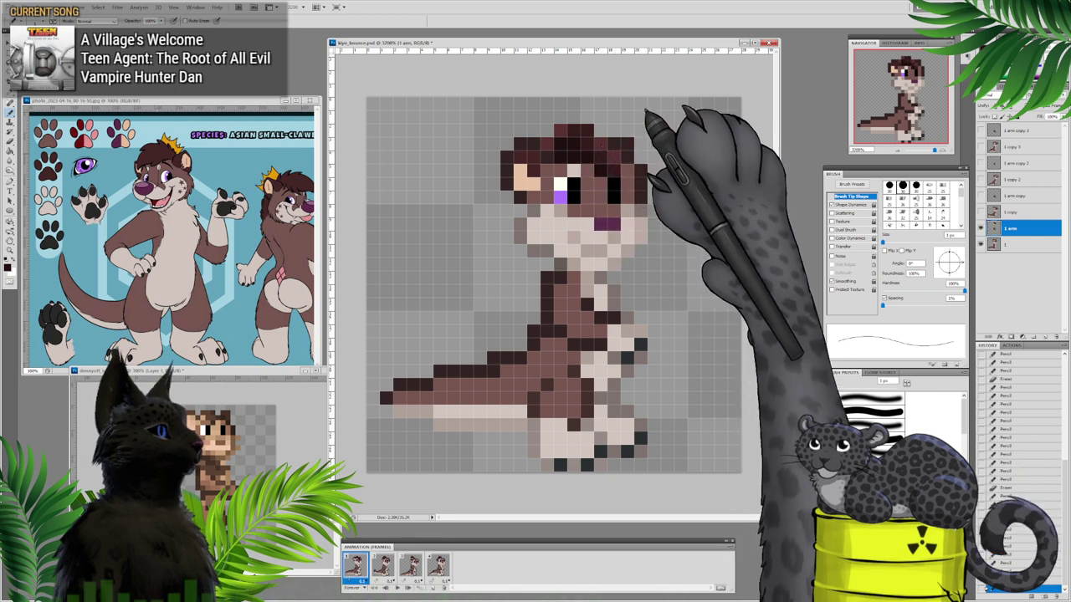
pyautogui.click(603, 168)
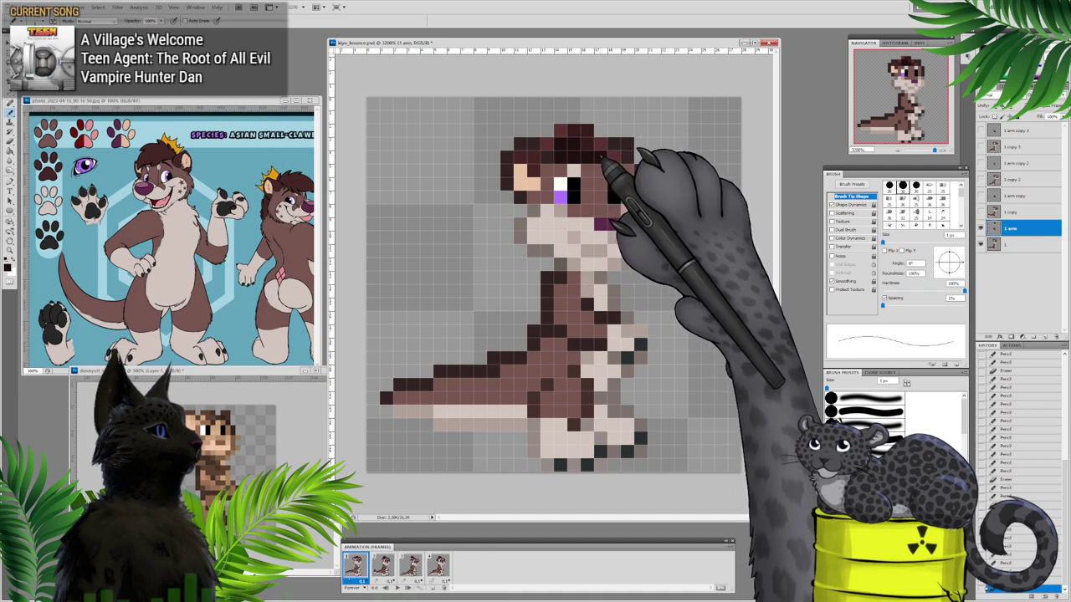
pyautogui.click(589, 147)
pyautogui.keyDown('alt'); pyautogui.click(589, 132); pyautogui.keyUp('alt')
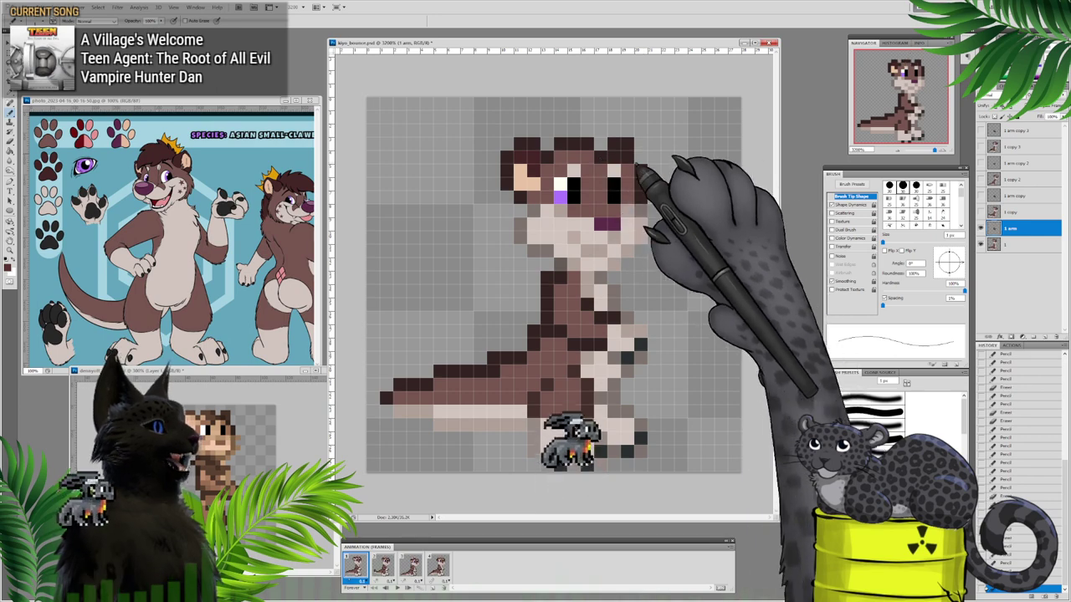
# Step: Set the foreground colour to bright green #2ac11e and block out the hair fringe across frame 1's forehead with the Pencil
pyautogui.click(8, 268)
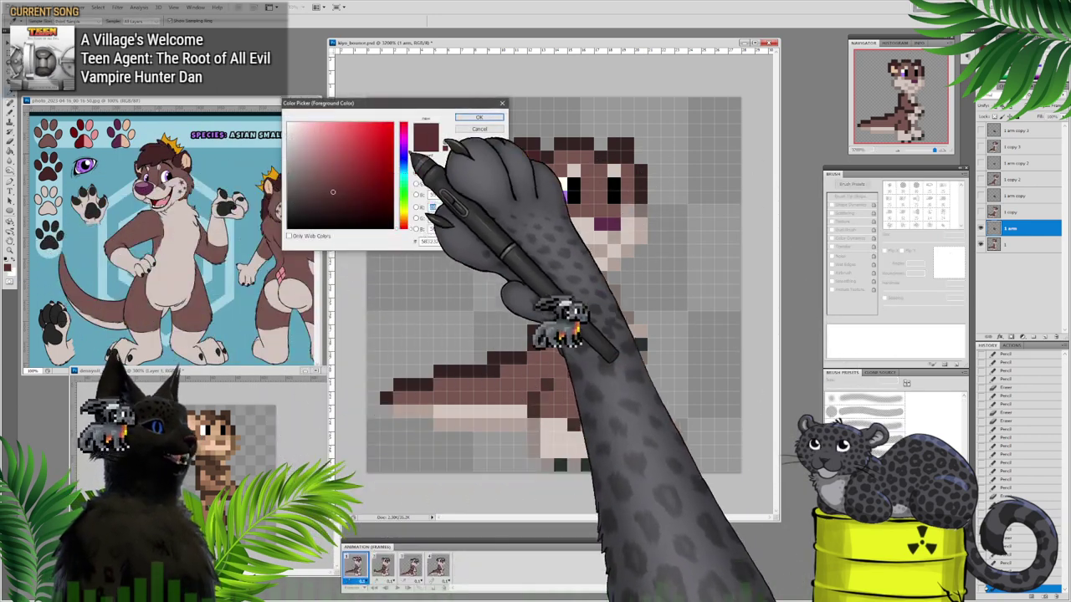
pyautogui.click(404, 195)
pyautogui.click(376, 148)
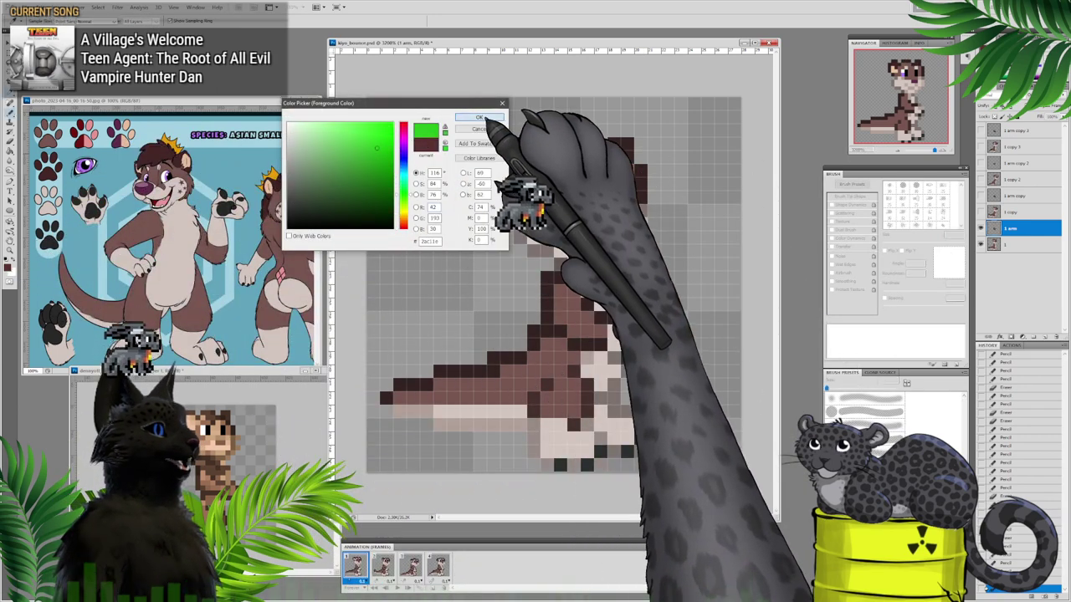
pyautogui.press('Return')
pyautogui.press('b')
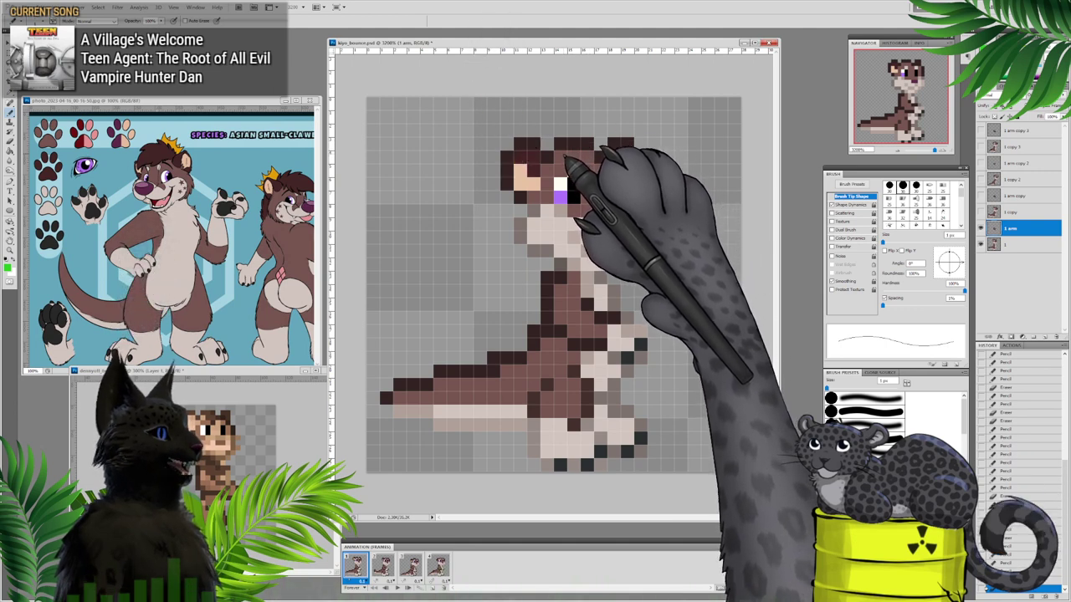
pyautogui.moveTo(599, 170); pyautogui.dragTo(601, 171)
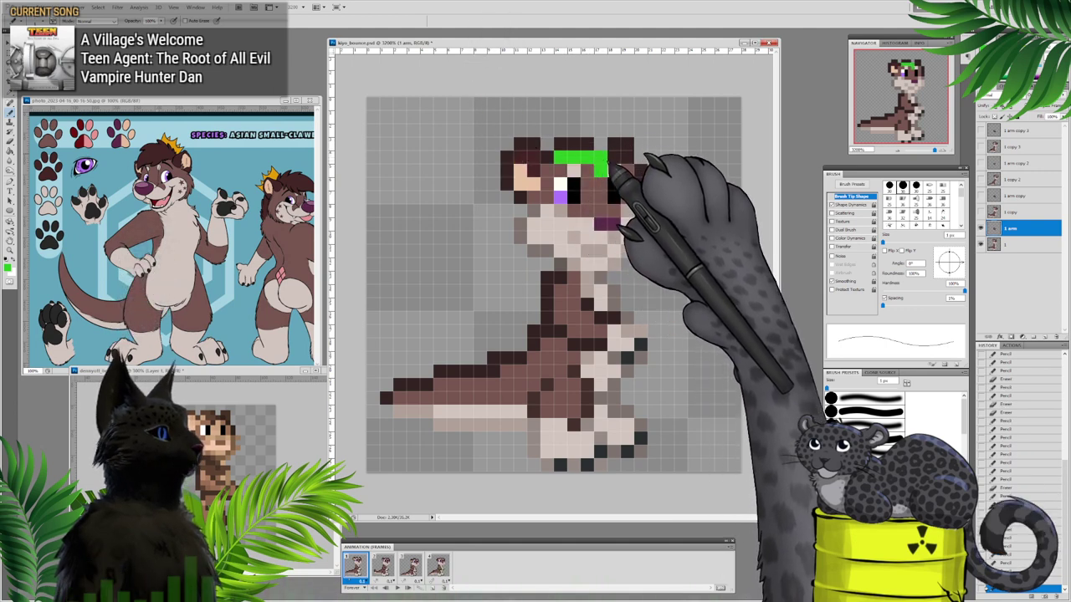
pyautogui.click(614, 161)
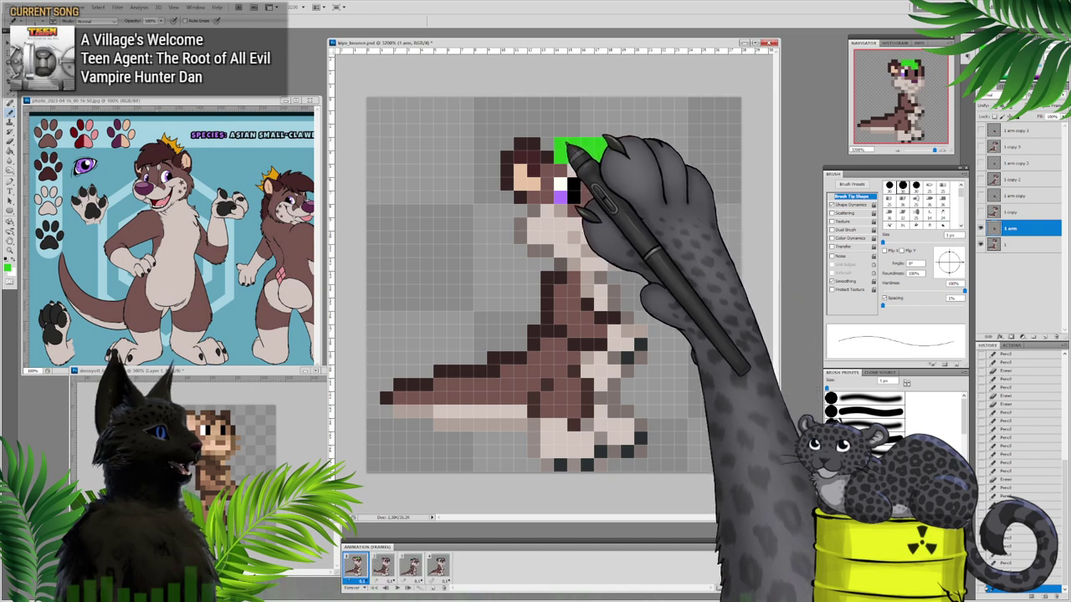
# Step: Extend the green hair over the crown and between the ears in frame 1, and trim the fringe's far lower pixel
pyautogui.click(547, 147)
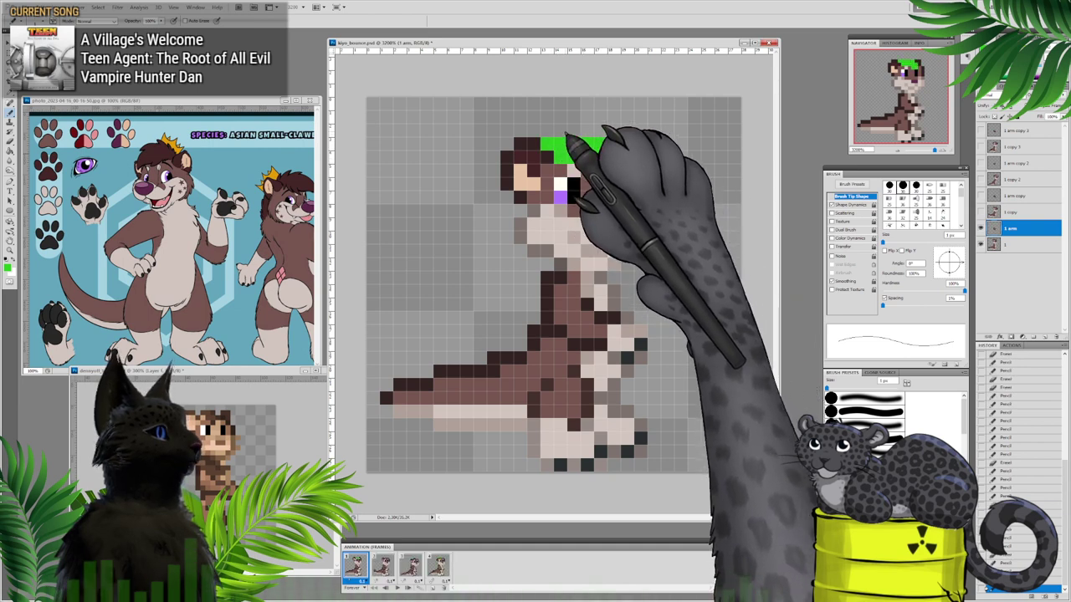
pyautogui.click(601, 130)
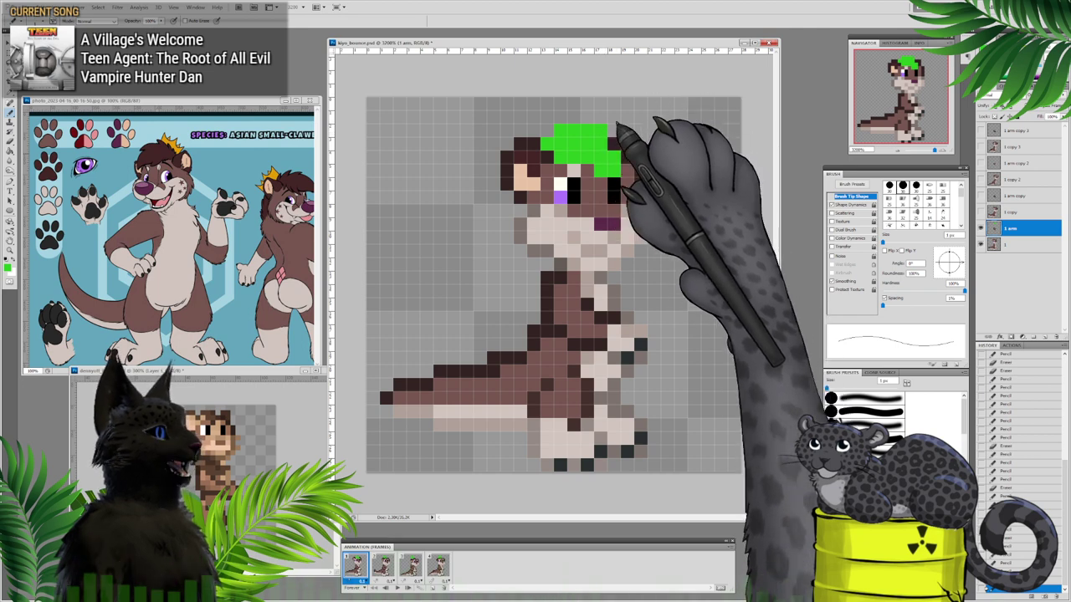
pyautogui.click(614, 144)
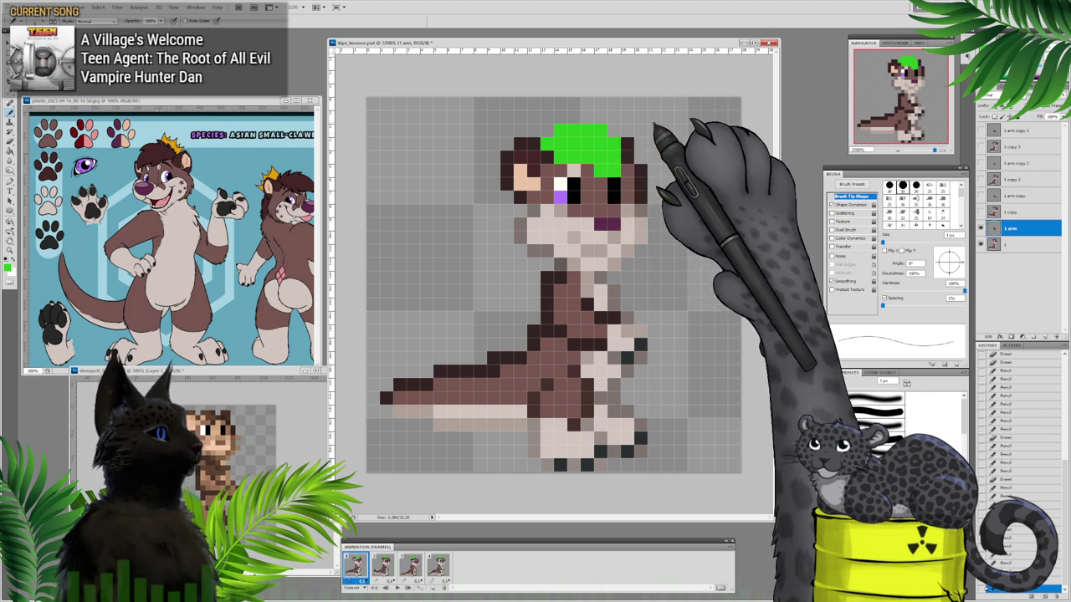
pyautogui.click(615, 171)
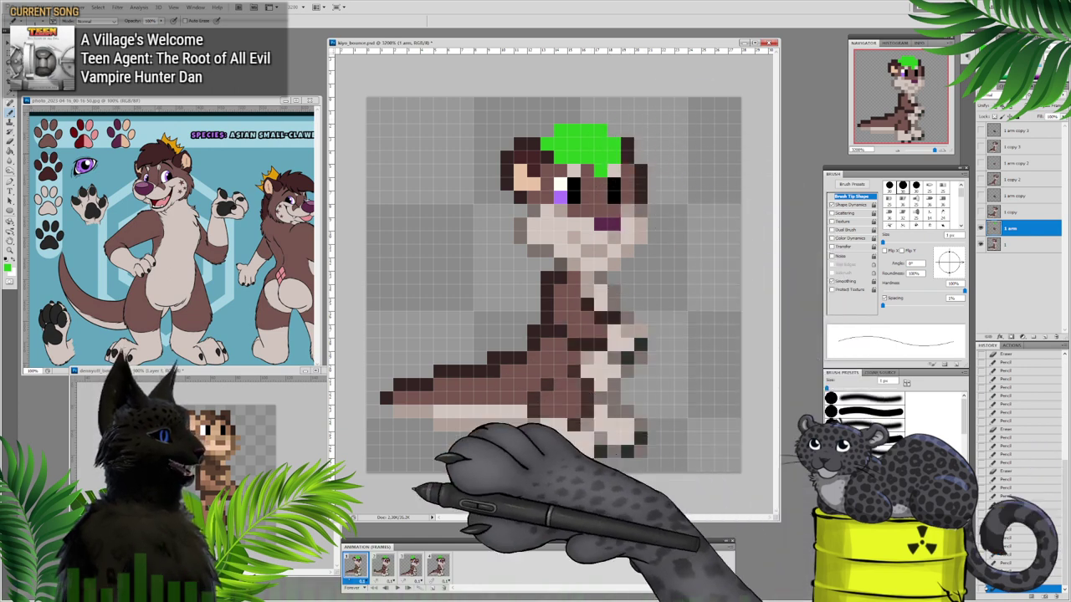
# Step: In frame 2, hide the 1 arm layer and block out the green hair between the ears on 1 arm copy, comparing with frame 1
pyautogui.click(381, 566)
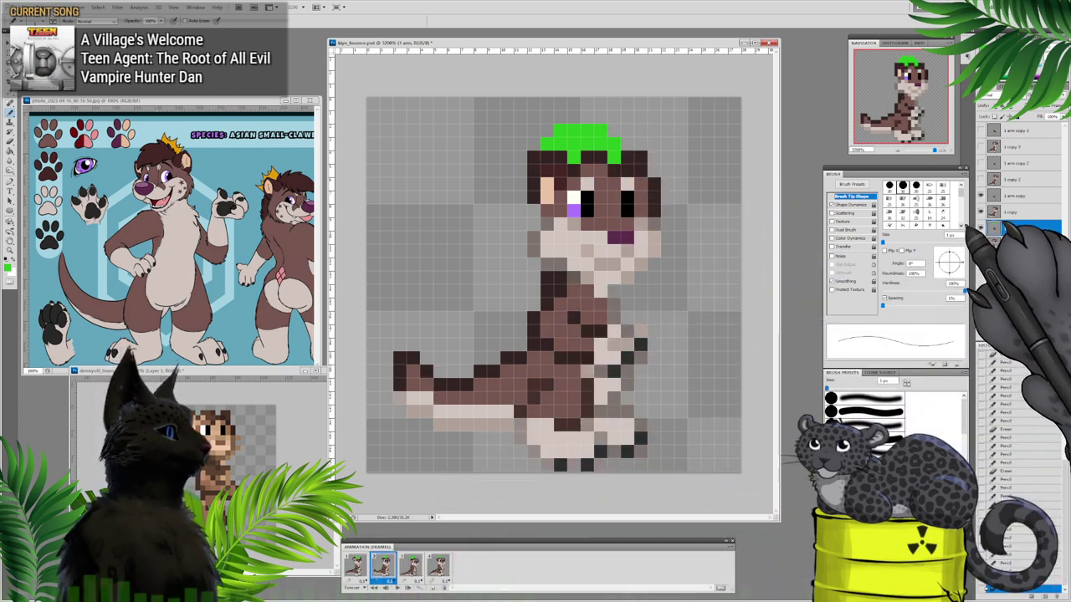
pyautogui.click(980, 228)
pyautogui.click(1010, 196)
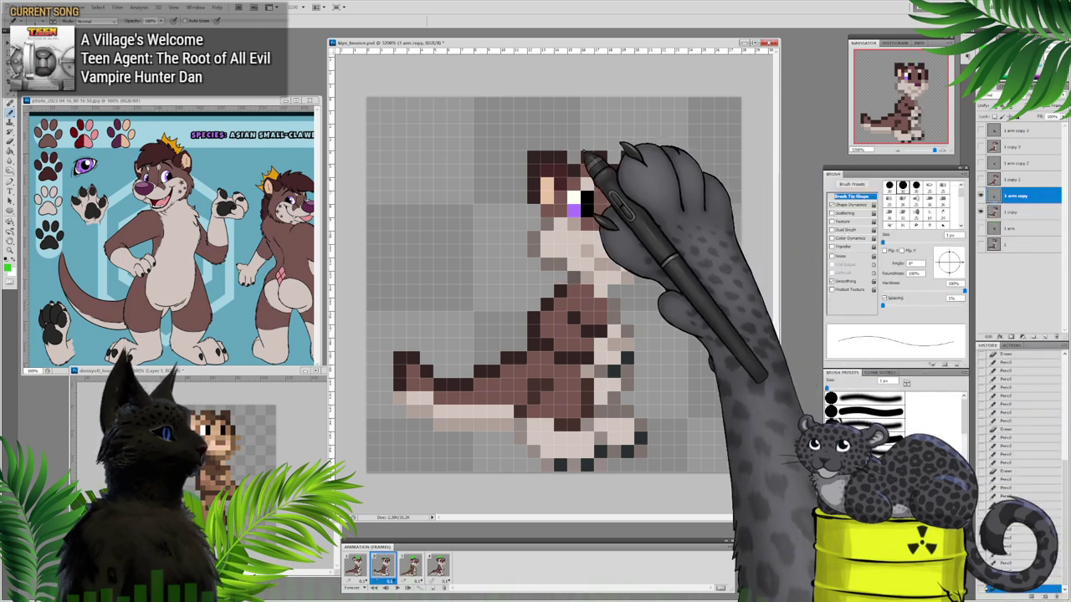
pyautogui.moveTo(574, 157)
pyautogui.mouseDown()
pyautogui.moveTo(600, 159)
pyautogui.moveTo(601, 171)
pyautogui.moveTo(602, 145)
pyautogui.moveTo(629, 159)
pyautogui.moveTo(614, 184)
pyautogui.mouseUp()
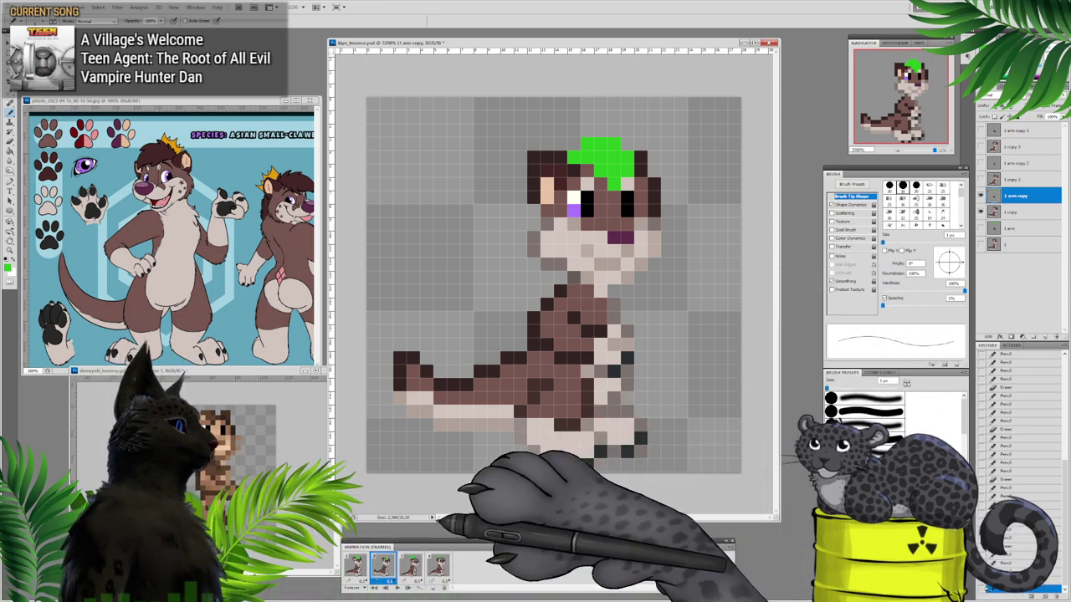
pyautogui.click(356, 567)
pyautogui.click(384, 567)
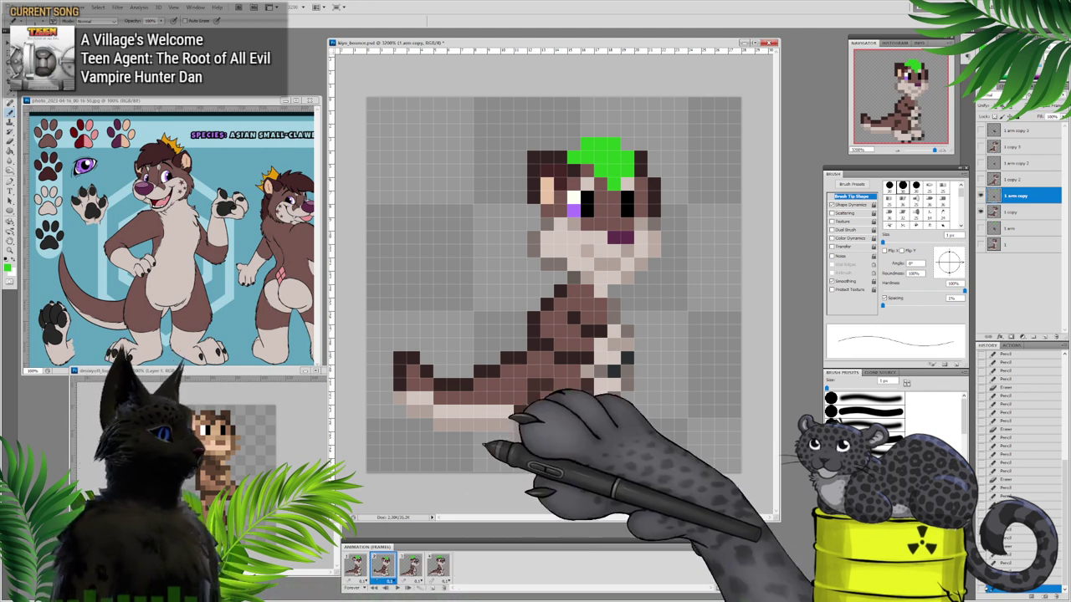
# Step: In frame 3, hide the 1 arm layer and block out green hair over the lowered head on 1 arm copy 2
pyautogui.click(410, 568)
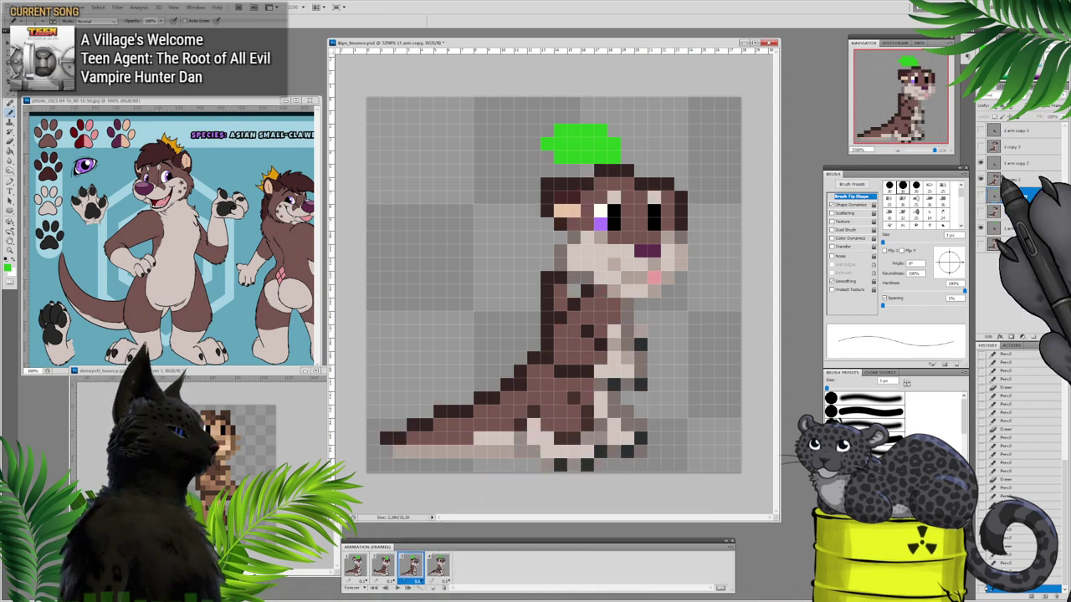
pyautogui.click(980, 229)
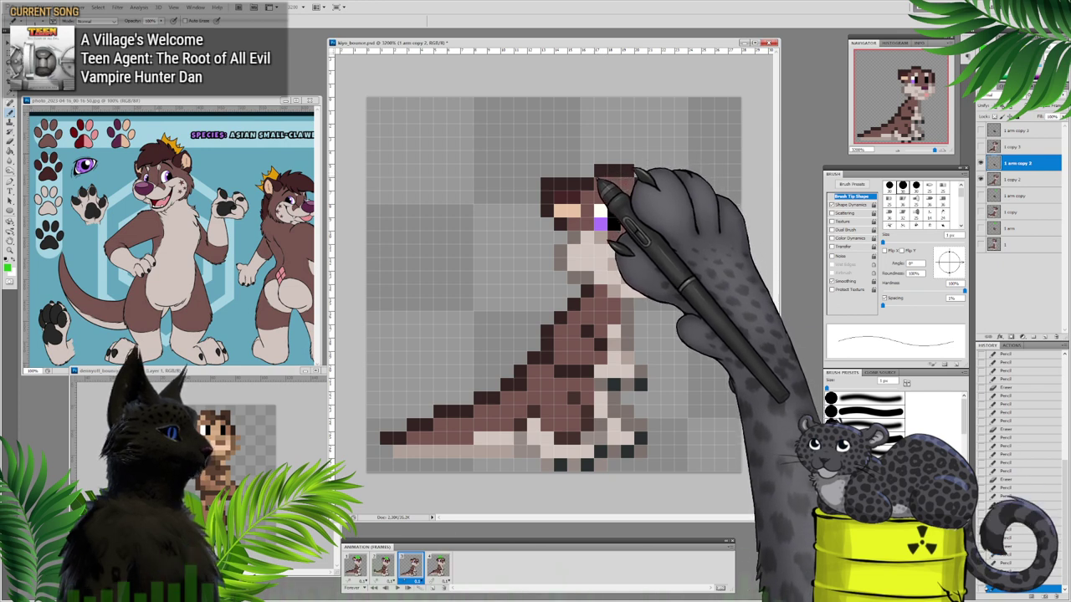
pyautogui.moveTo(587, 183); pyautogui.dragTo(640, 171)
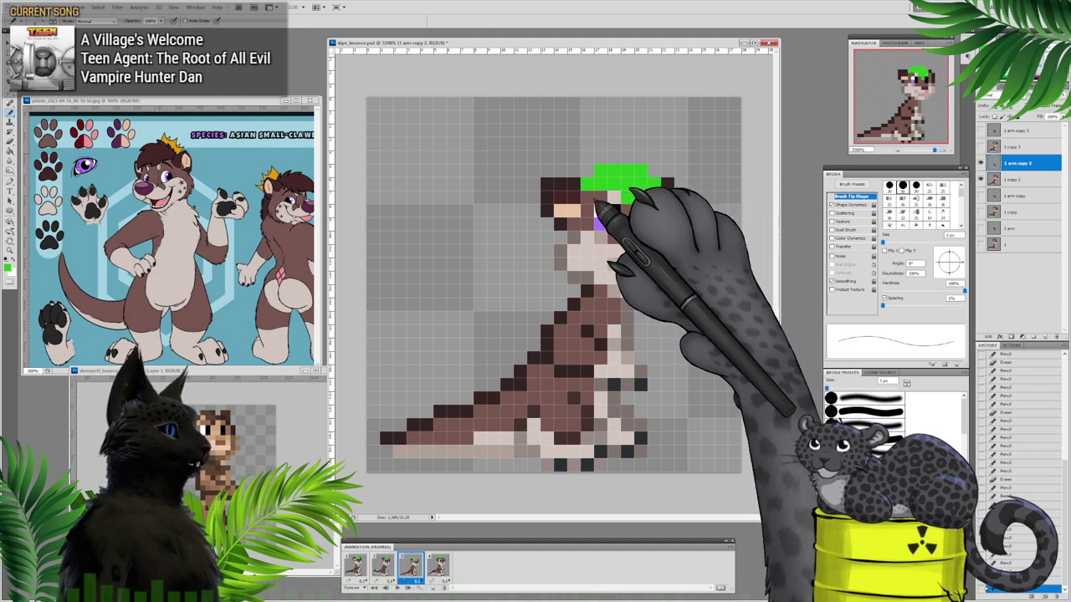
# Step: In frame 4, hide the 1 arm layer and block out the green hair and fringe on 1 arm copy 3
pyautogui.click(438, 568)
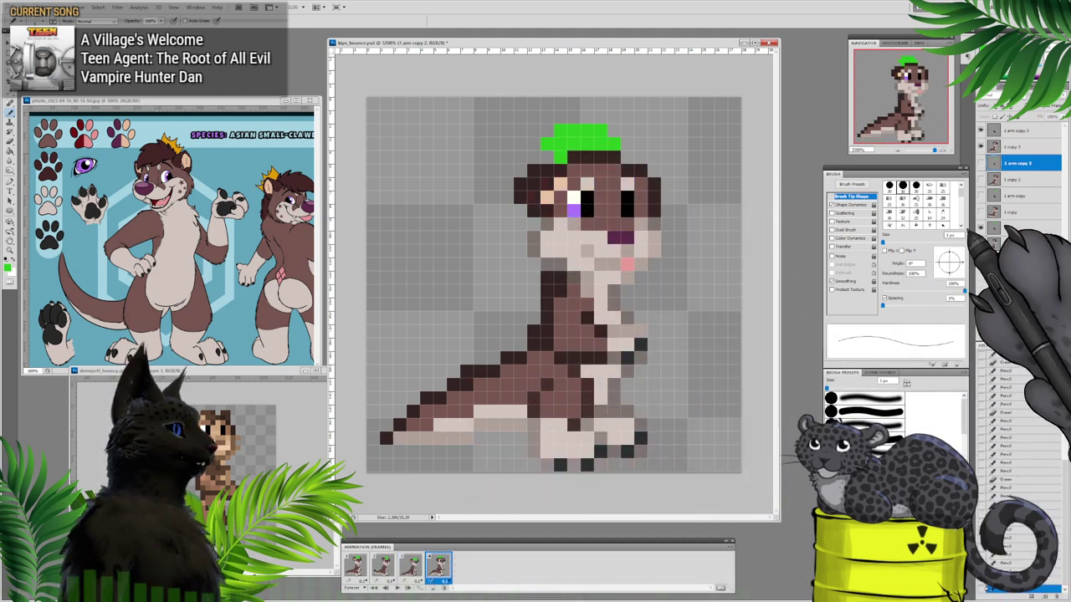
pyautogui.click(980, 228)
pyautogui.click(1018, 131)
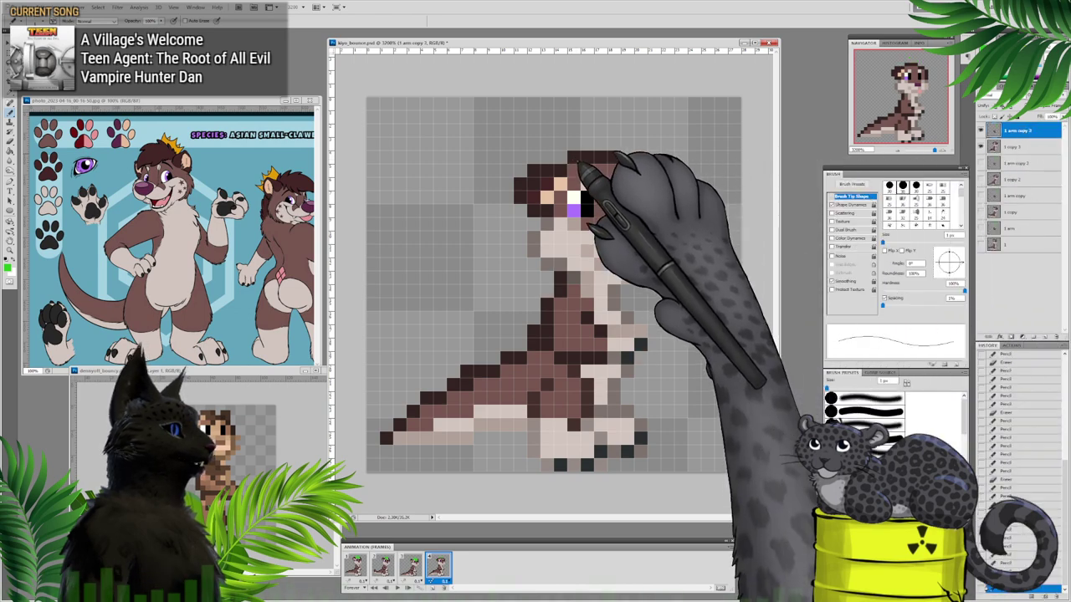
pyautogui.moveTo(561, 157)
pyautogui.mouseDown()
pyautogui.moveTo(601, 158)
pyautogui.moveTo(587, 171)
pyautogui.moveTo(604, 172)
pyautogui.mouseUp()
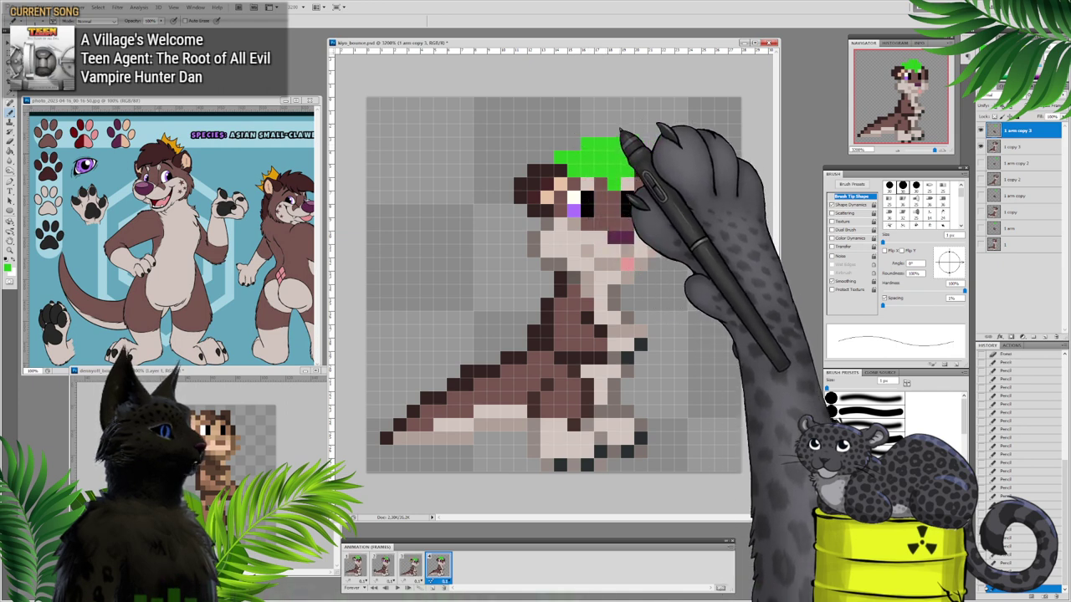
# Step: Compare the frames and reshape frame 1's green hair on the 1 arm layer, adding a single tuft pixel above a straight-edged fringe
pyautogui.click(385, 565)
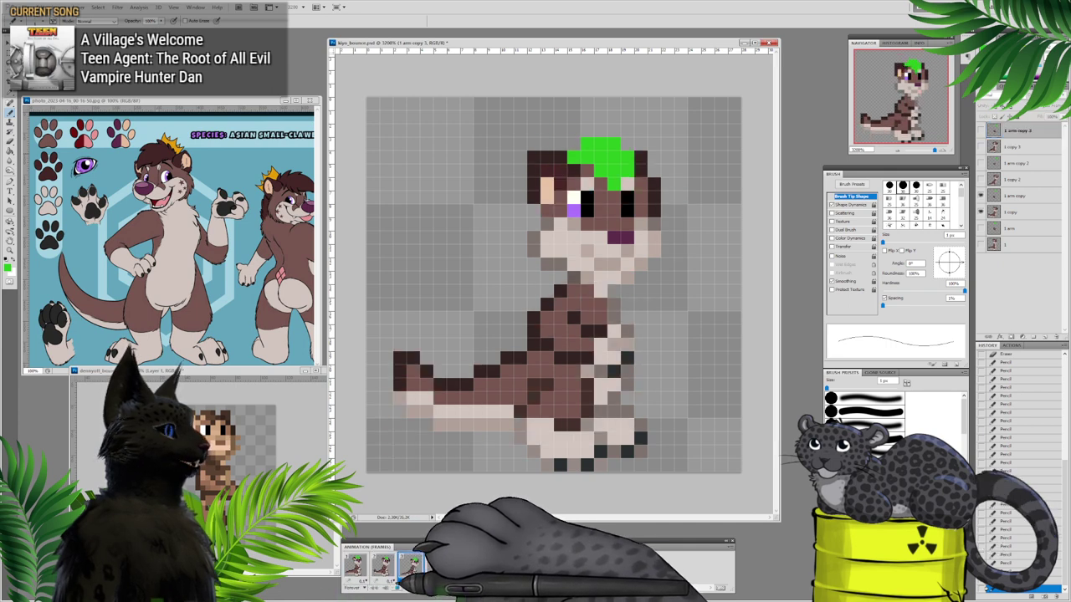
pyautogui.click(412, 565)
pyautogui.click(385, 565)
pyautogui.click(355, 566)
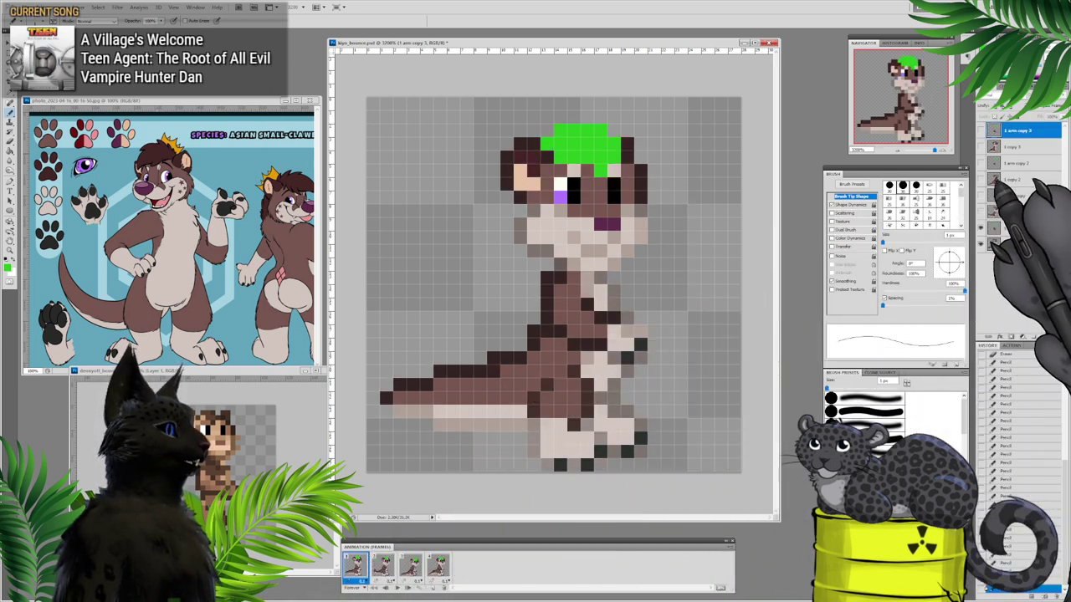
pyautogui.click(1015, 227)
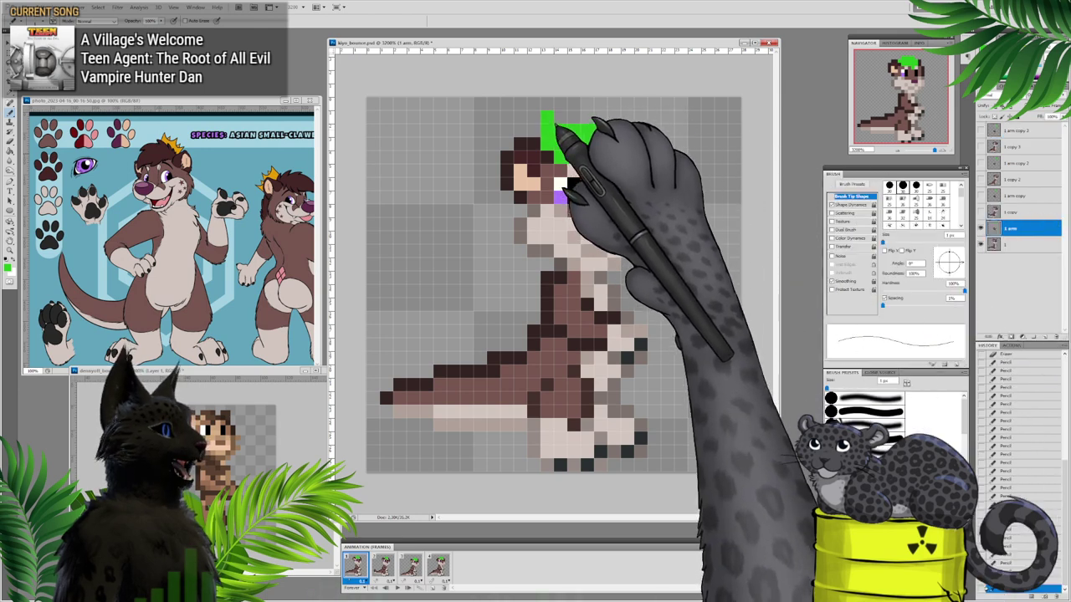
pyautogui.click(550, 120)
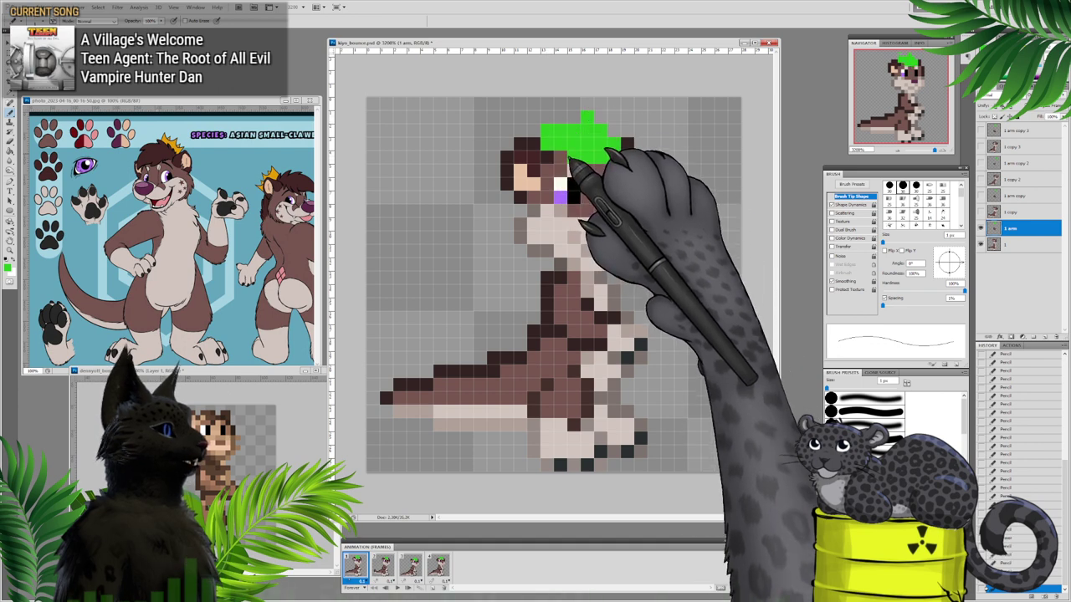
# Step: Extend frame 2's green hair across the far ear on 1 arm copy and shift its fringe tip outward, checking against frame 1
pyautogui.click(385, 568)
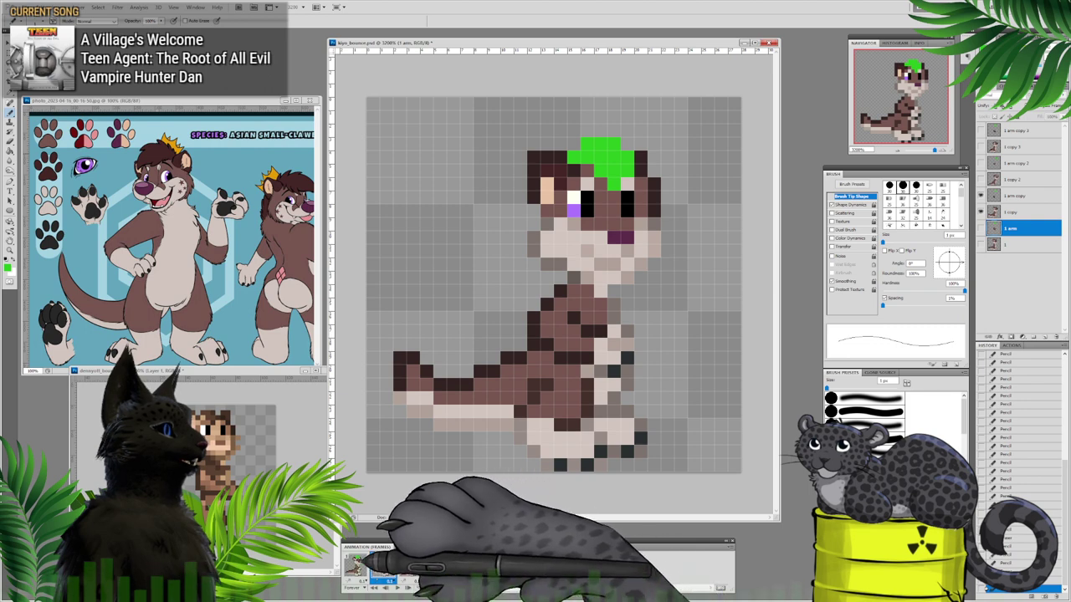
pyautogui.click(355, 566)
pyautogui.click(381, 565)
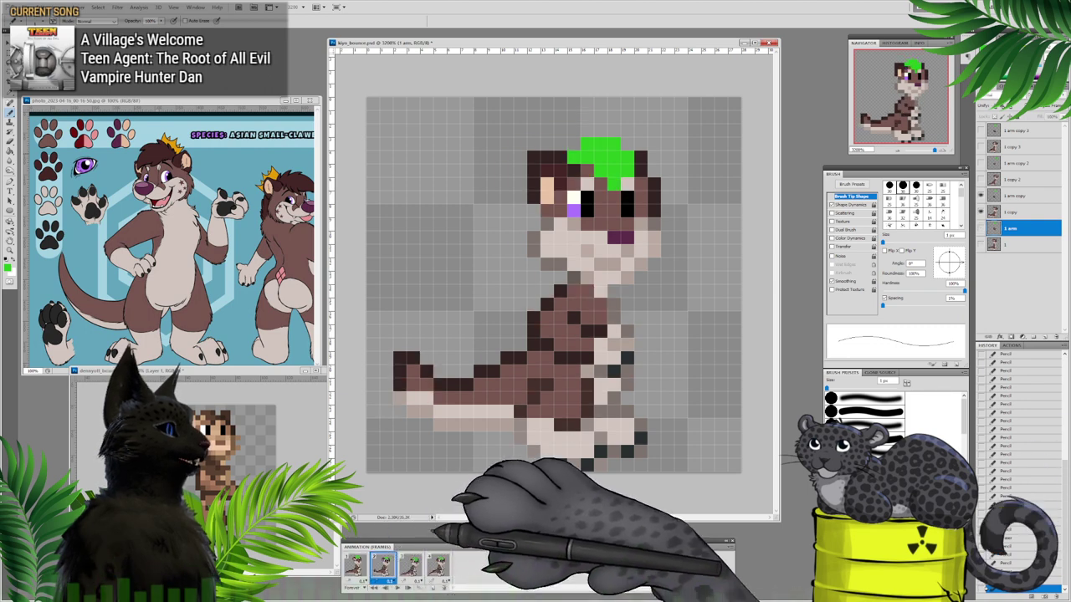
pyautogui.click(1016, 196)
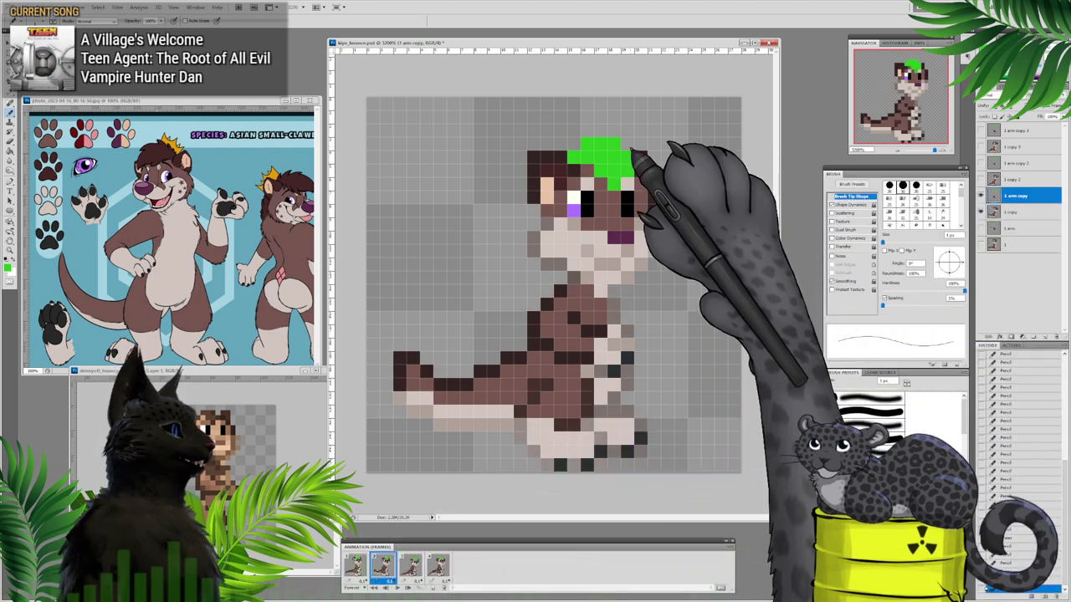
pyautogui.click(642, 170)
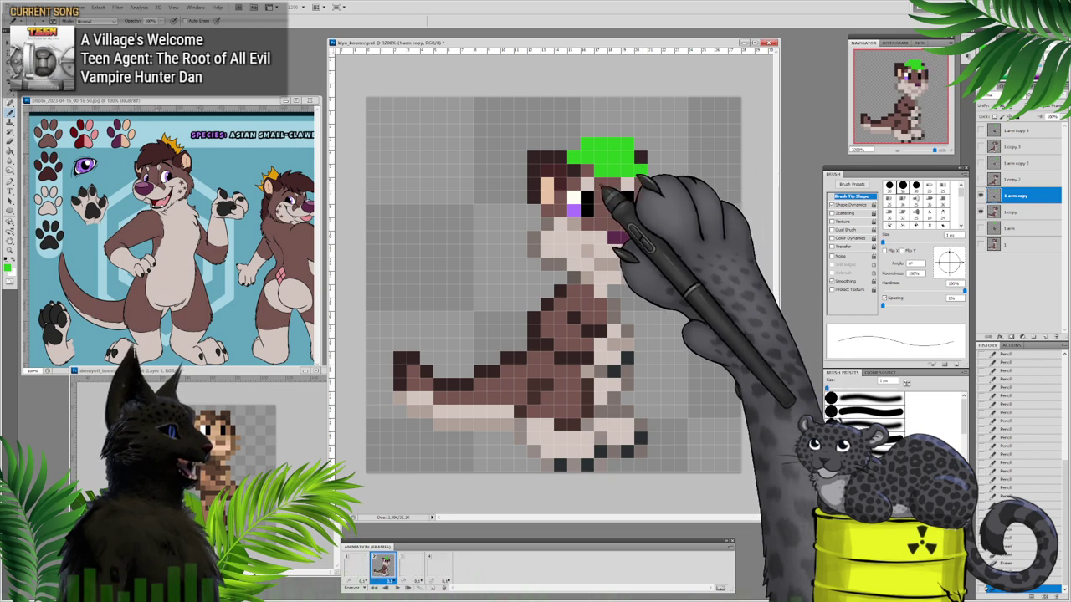
pyautogui.click(642, 159)
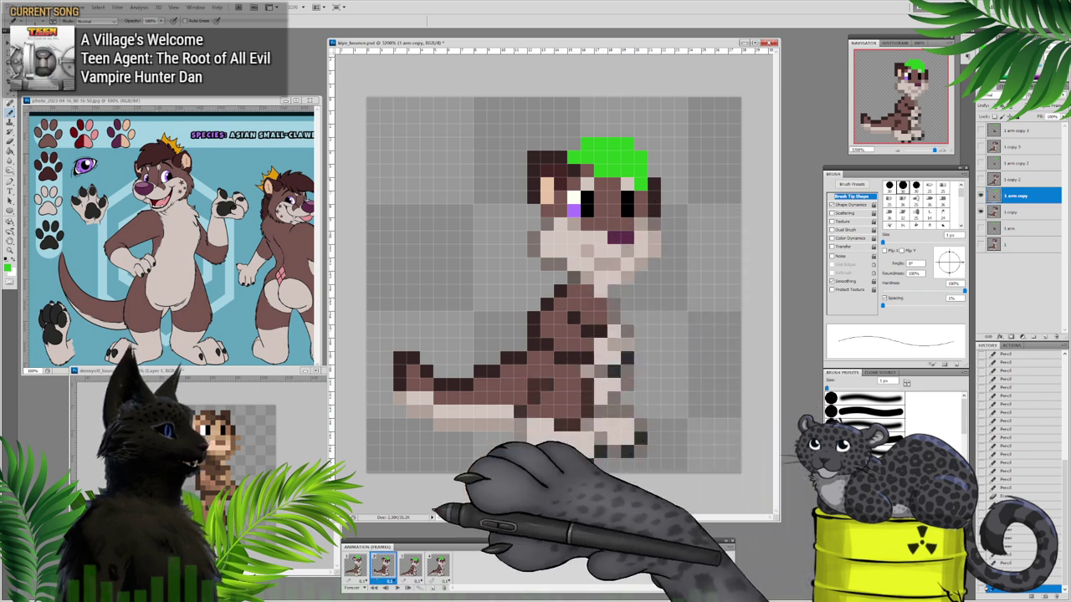
pyautogui.click(355, 566)
pyautogui.click(383, 566)
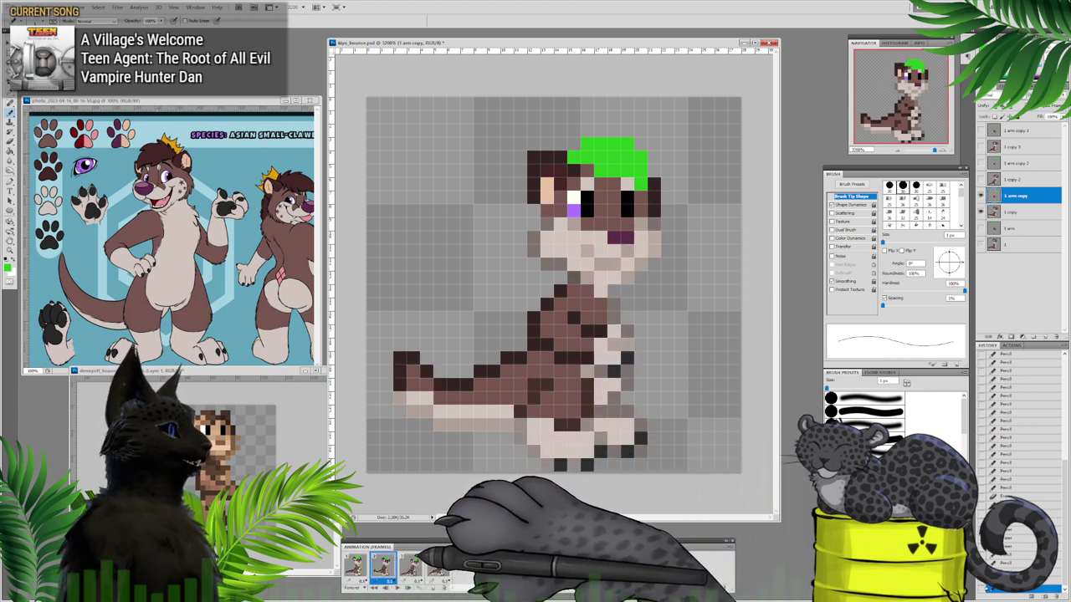
# Step: Rework frame 3's green hair on 1 arm copy 2, and in frame 4 erase the hair's top row and widen its fringe
pyautogui.click(410, 565)
pyautogui.click(1016, 163)
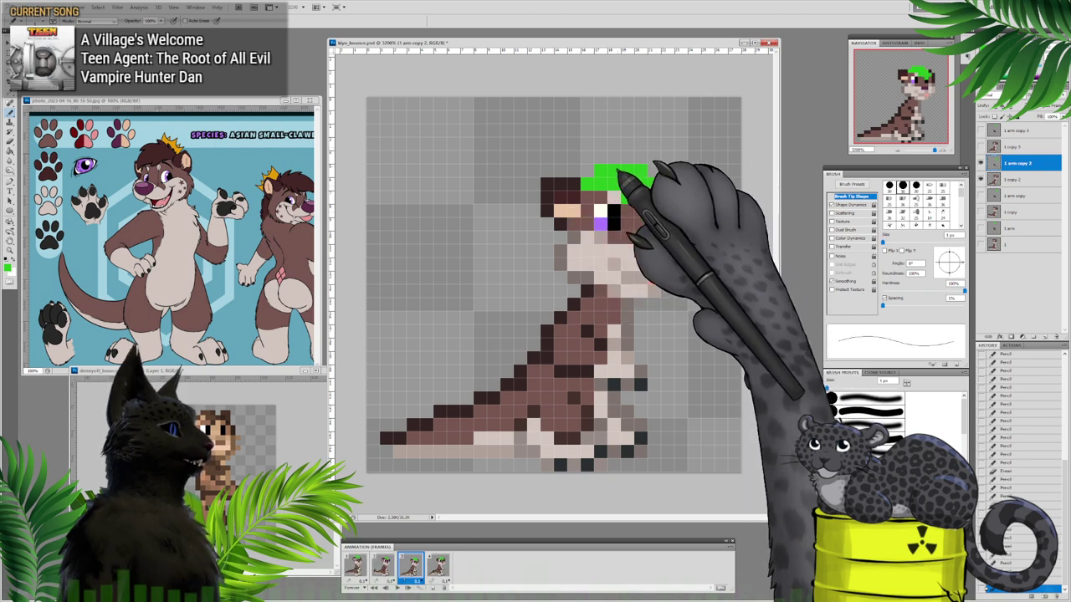
pyautogui.click(438, 566)
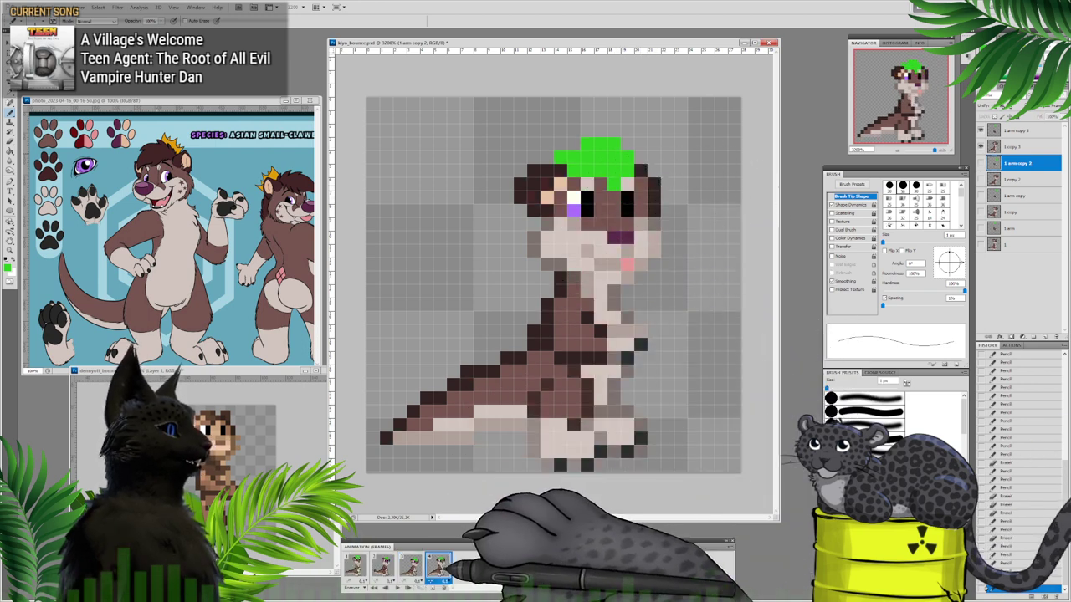
pyautogui.click(1017, 130)
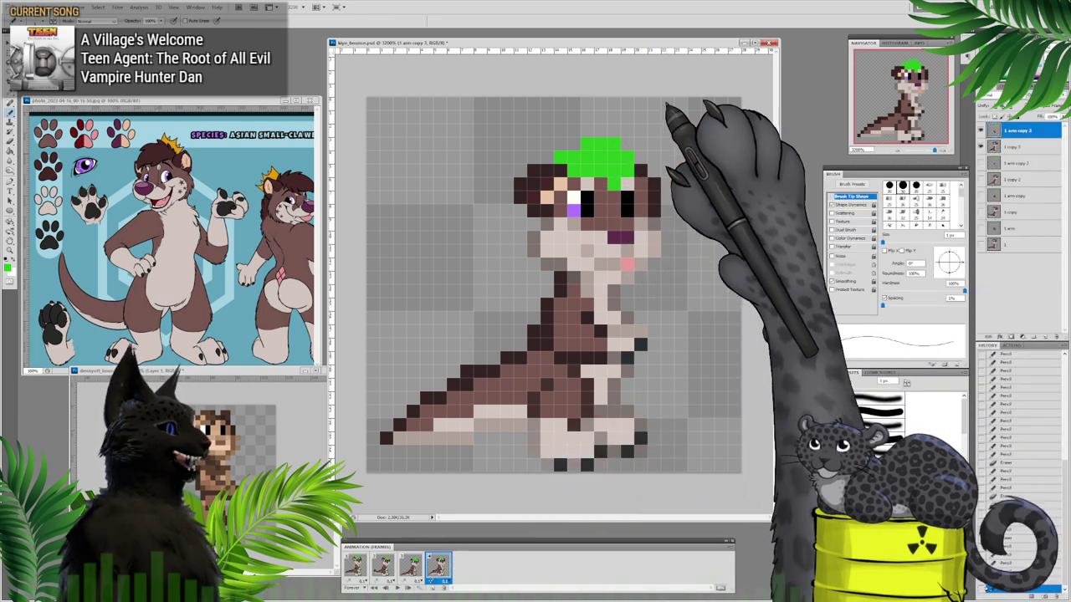
pyautogui.moveTo(589, 144); pyautogui.dragTo(602, 144)
pyautogui.click(614, 144)
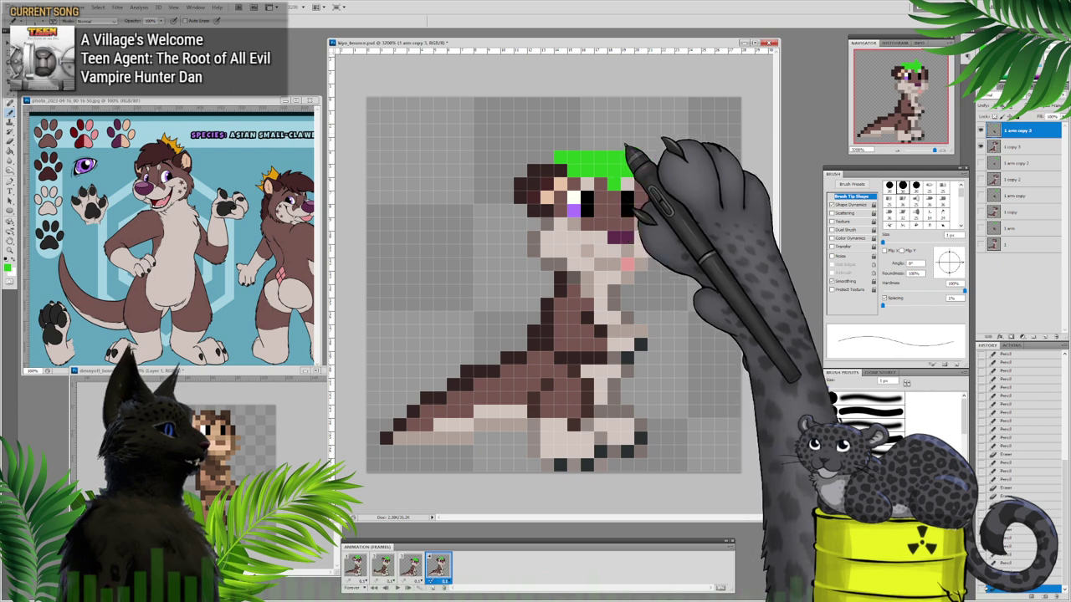
pyautogui.click(627, 184)
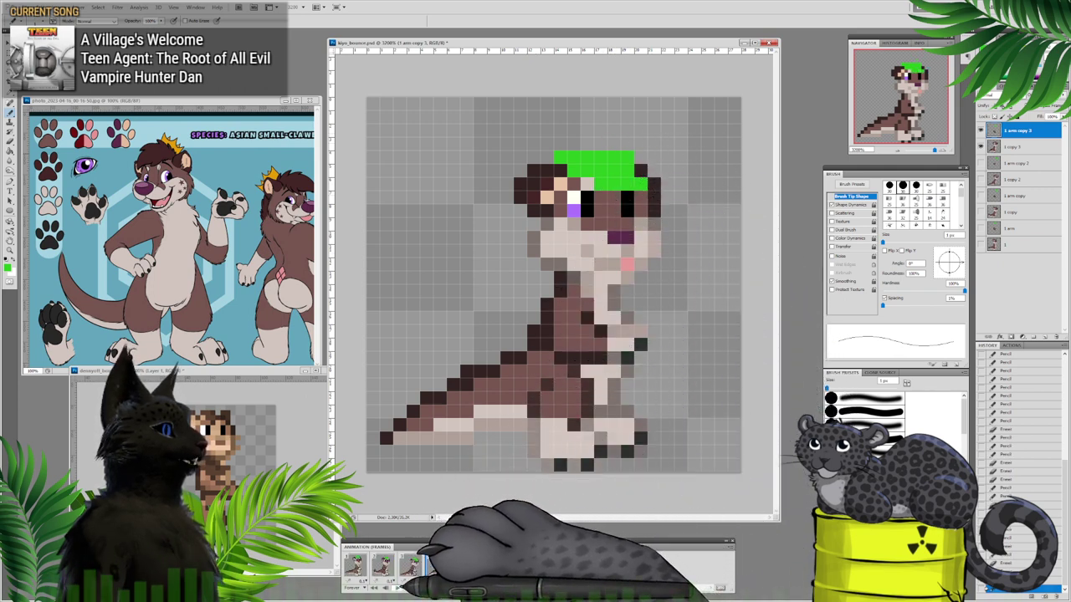
# Step: Play back the animation to check the hair's motion, and trim the far upper corner pixel of frame 4's hair
pyautogui.click(397, 588)
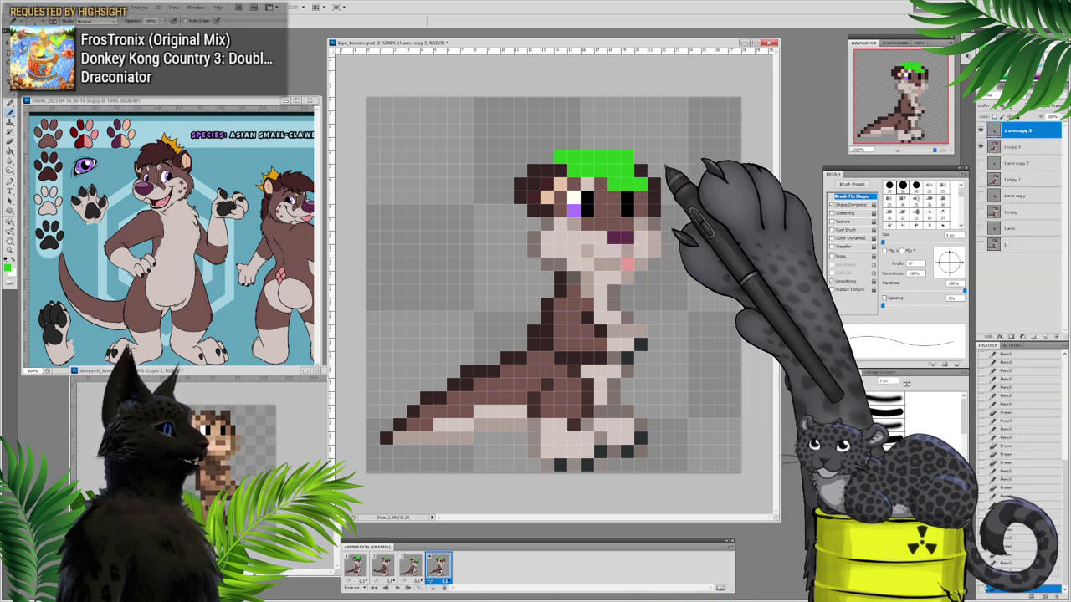
pyautogui.click(628, 157)
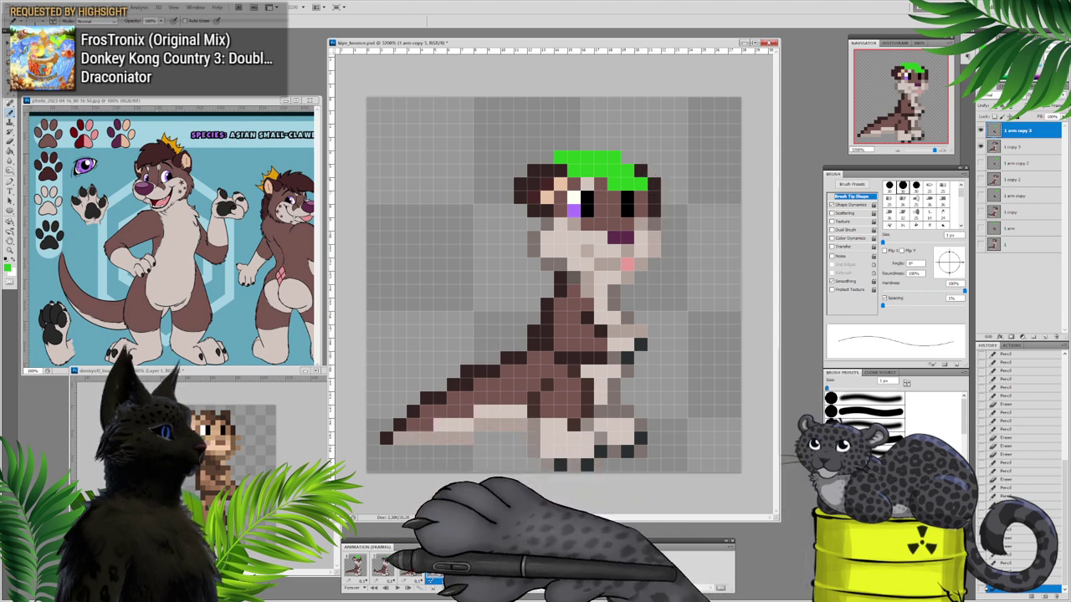
pyautogui.click(397, 588)
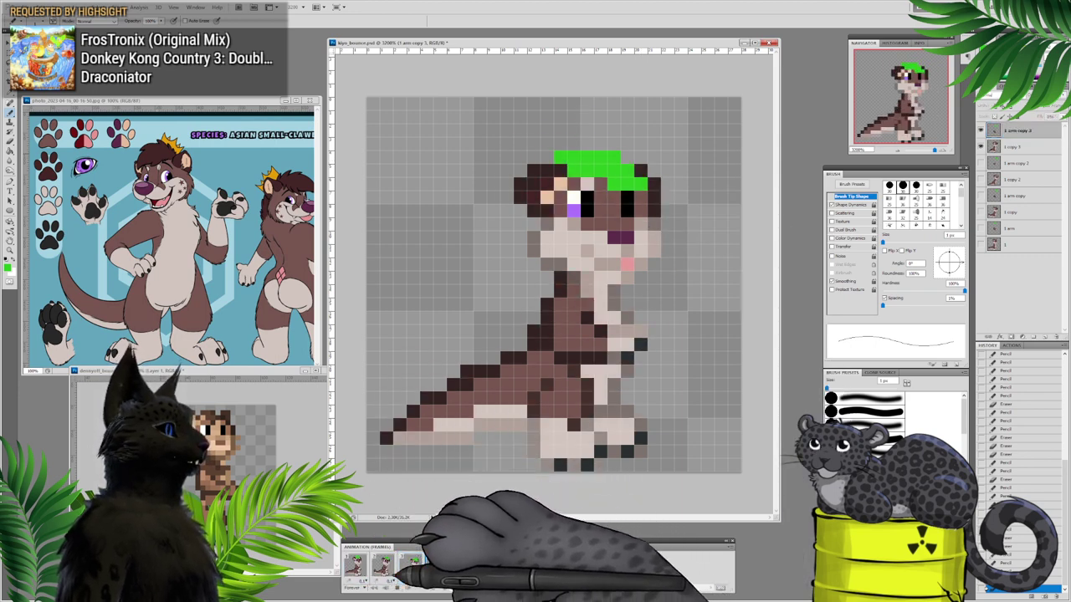
pyautogui.click(397, 588)
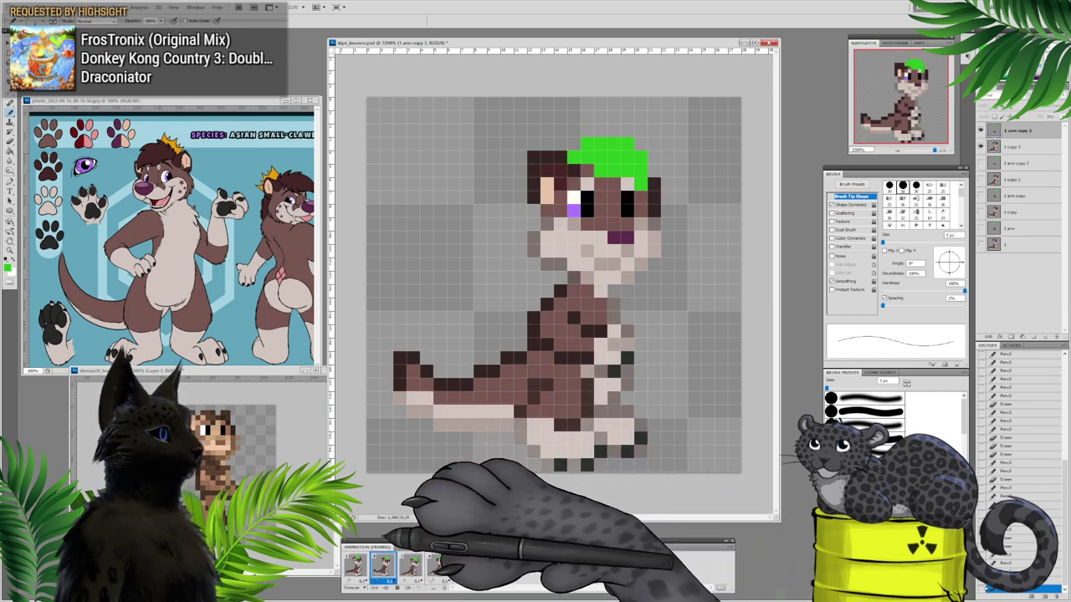
# Step: Sample the reference crown's golden orange as the foreground colour and paint a pointed crown behind frame 1's hair on the 1 arm layer
pyautogui.click(356, 569)
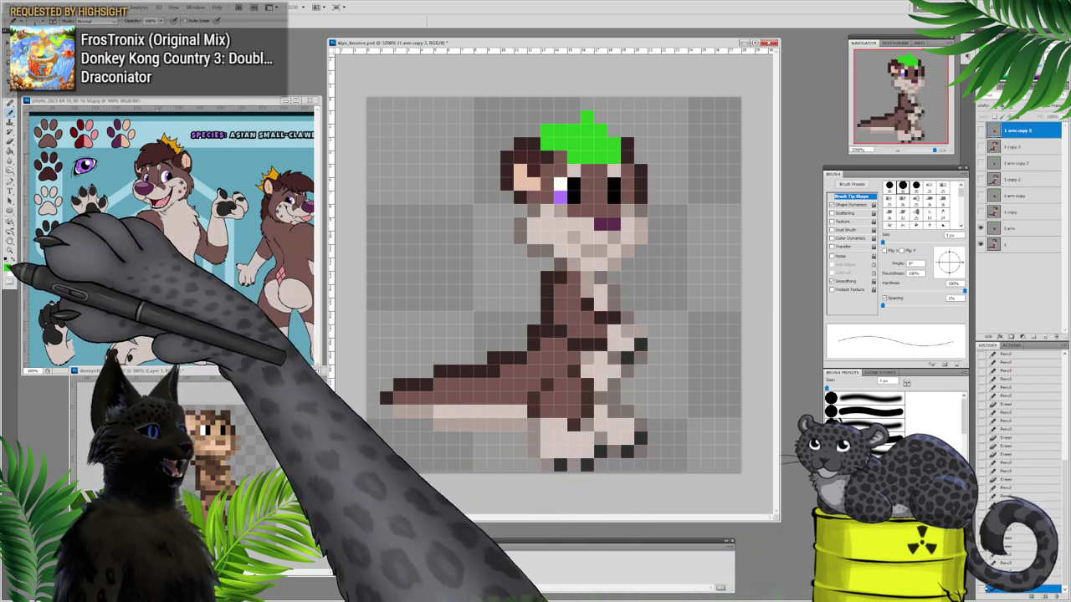
pyautogui.click(8, 268)
pyautogui.click(405, 217)
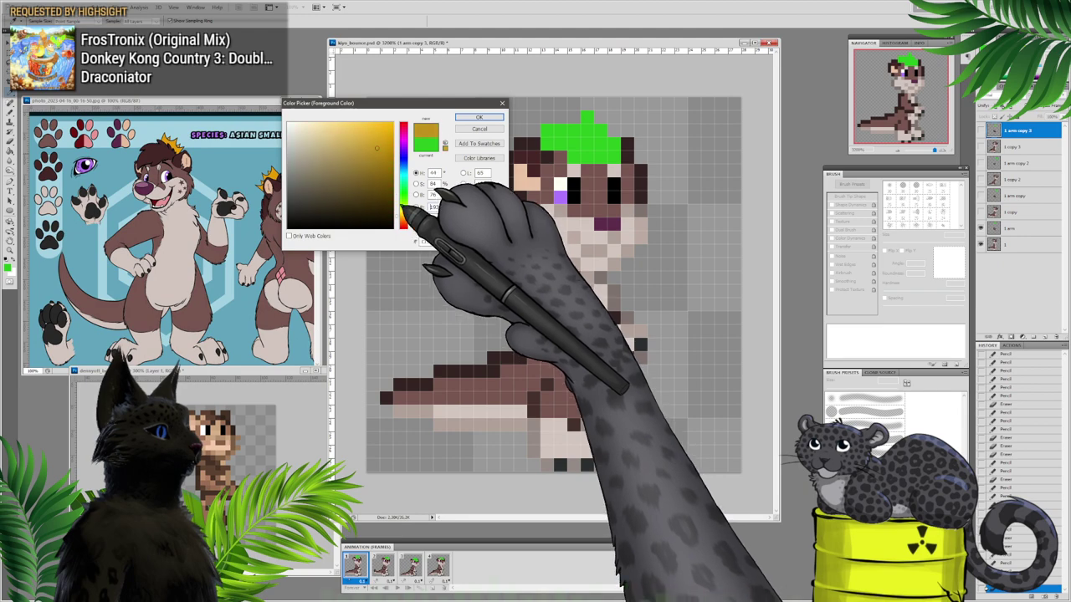
pyautogui.click(270, 173)
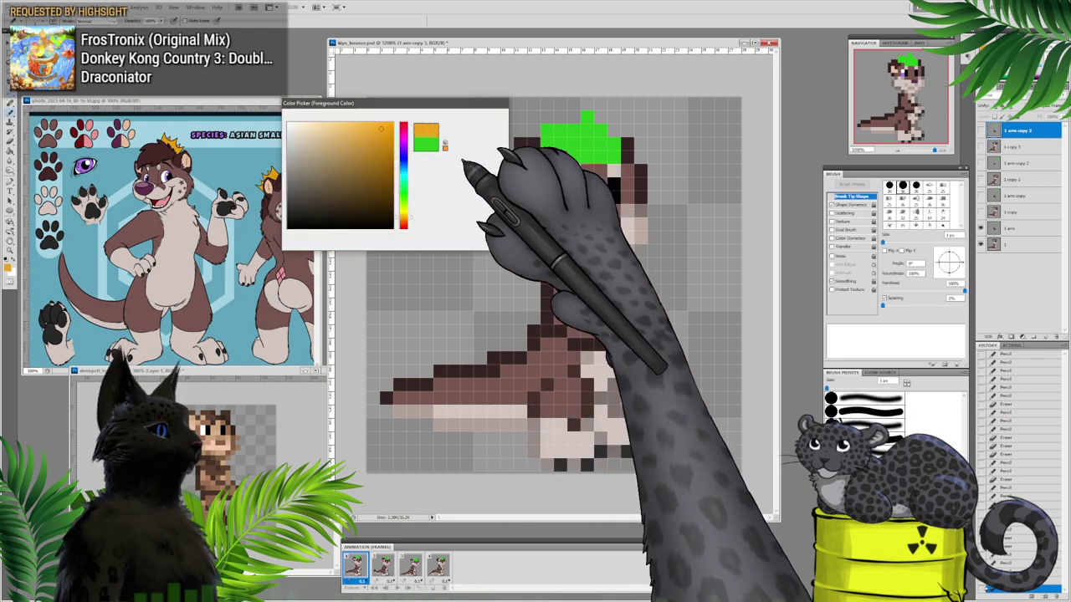
pyautogui.click(480, 118)
pyautogui.click(1013, 228)
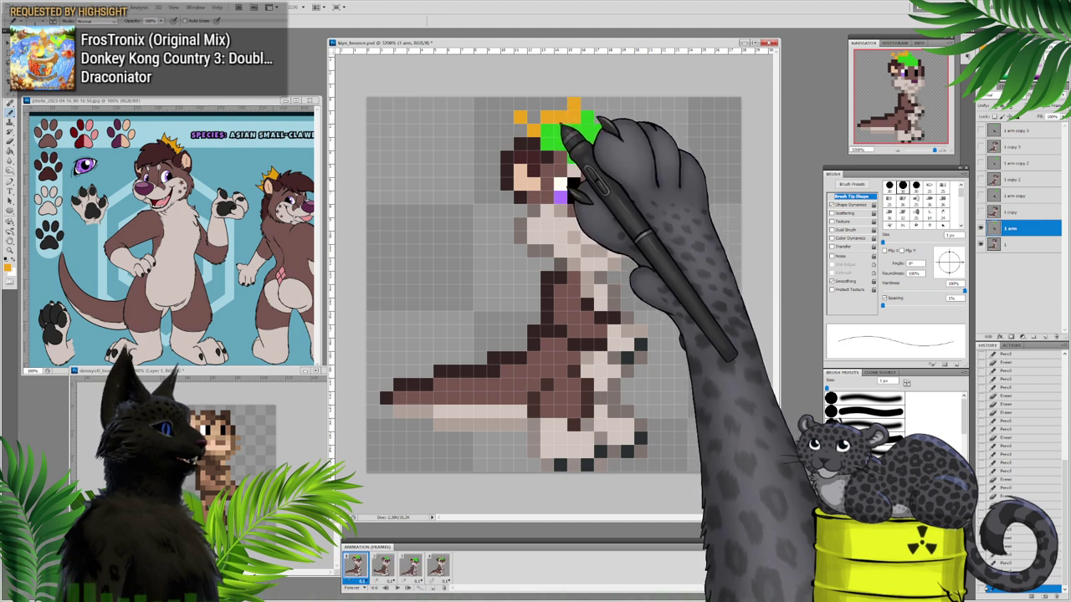
# Step: Paint the golden crown with three points behind frame 2's green hair on the 1 arm copy layer
pyautogui.click(382, 565)
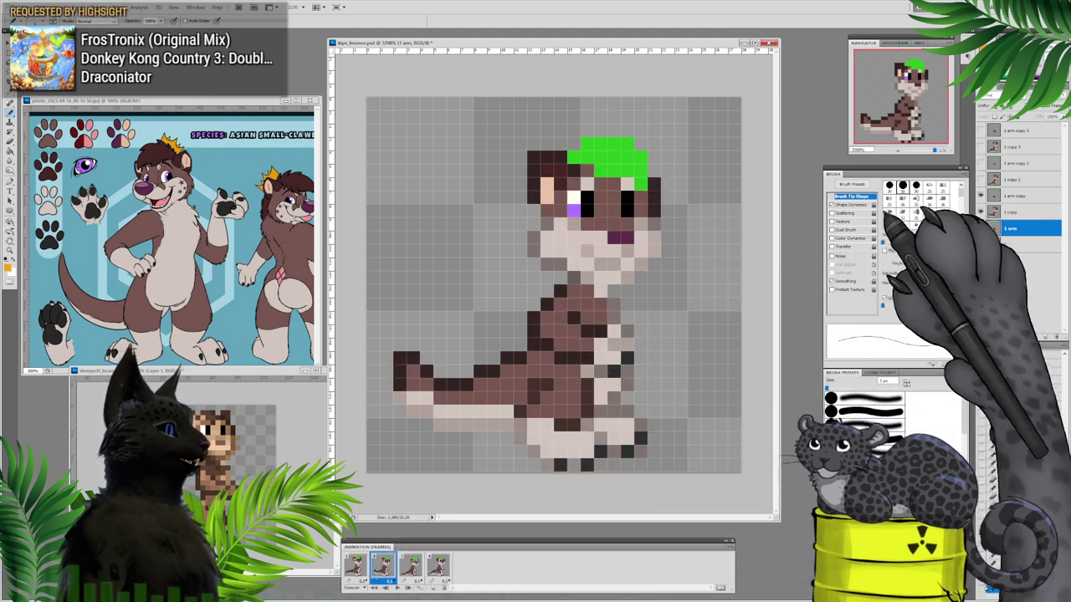
pyautogui.click(1016, 196)
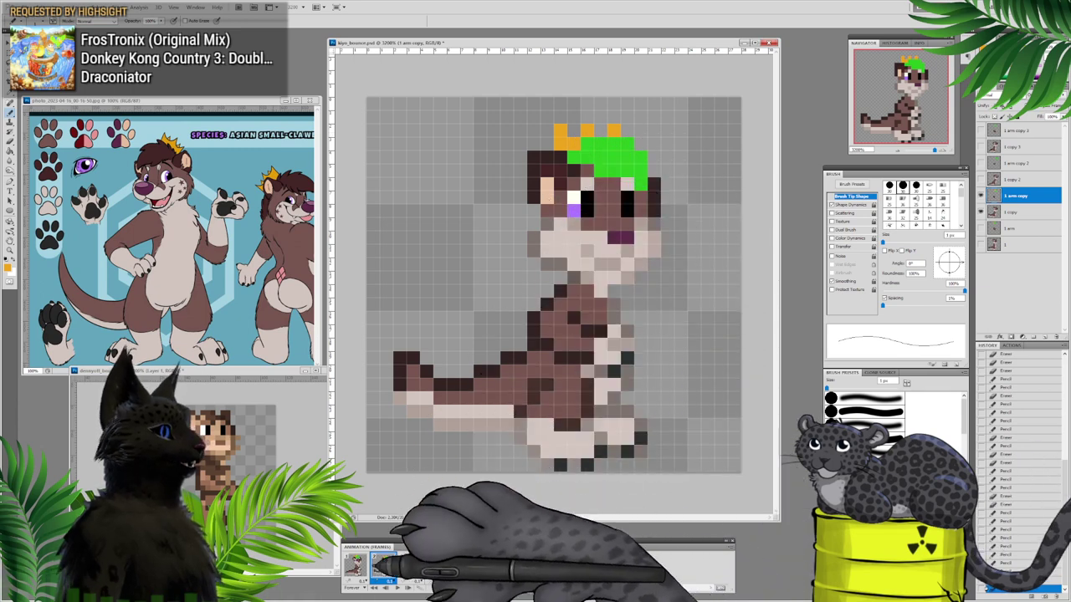
# Step: Paint a three-pointed golden crown in frame 3 on the 1 arm copy 2 layer and extend the green hair over its front base
pyautogui.click(410, 566)
pyautogui.click(1016, 163)
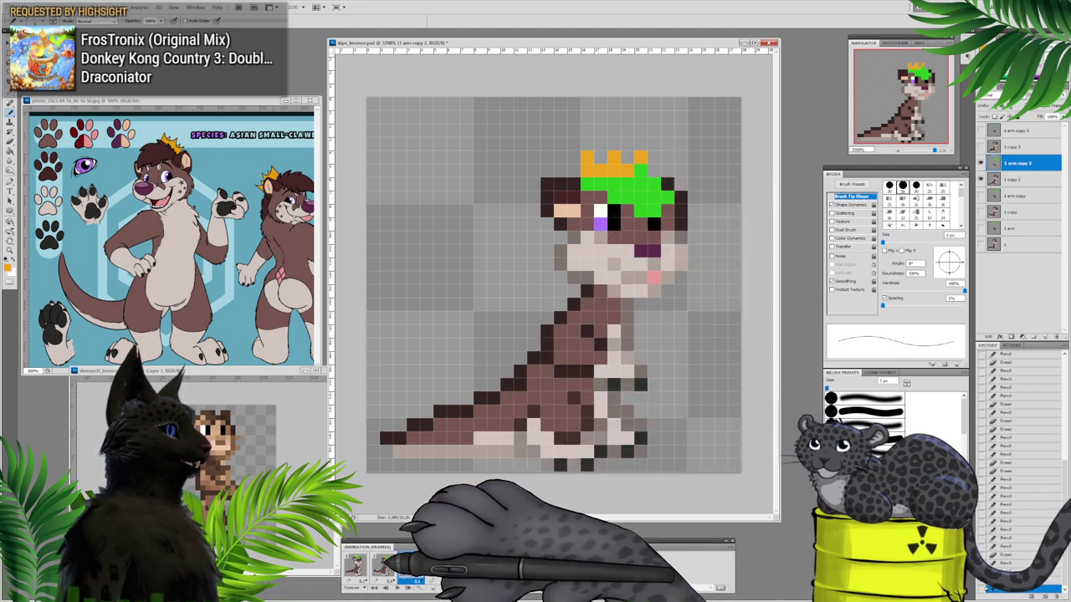
pyautogui.click(384, 566)
pyautogui.click(411, 564)
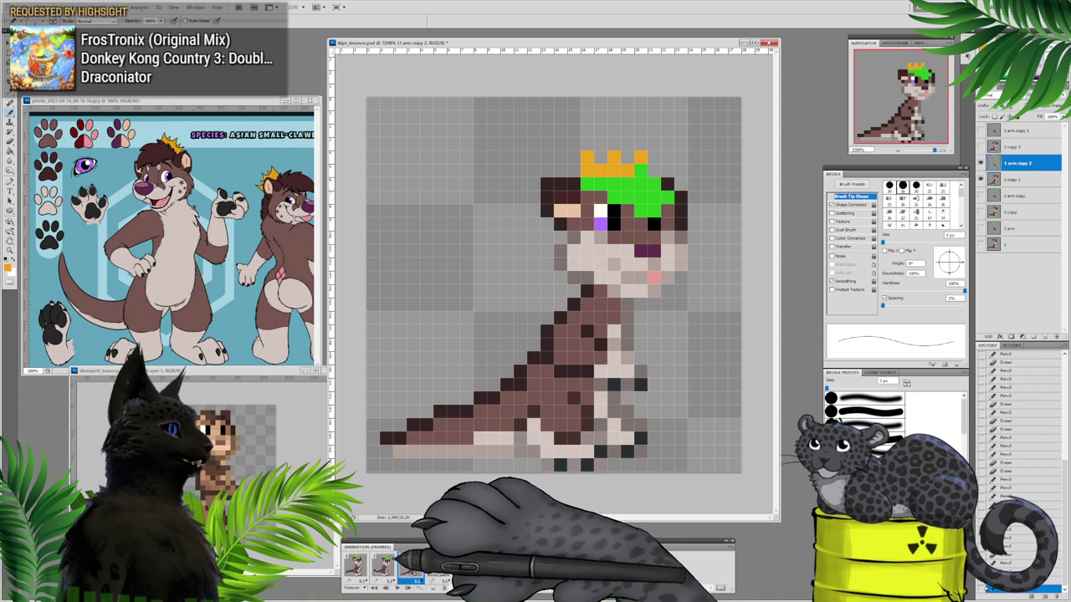
pyautogui.click(383, 566)
pyautogui.click(410, 565)
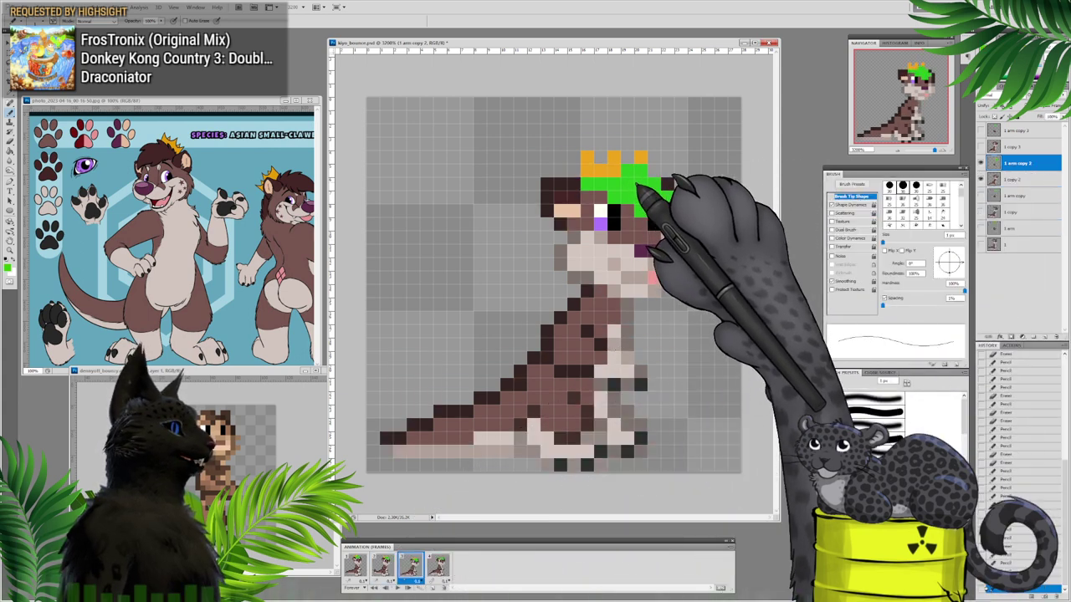
# Step: Replace the rear hair pixels with a tilted golden crown behind frame 4's green hair on the 1 arm copy 3 layer
pyautogui.click(442, 566)
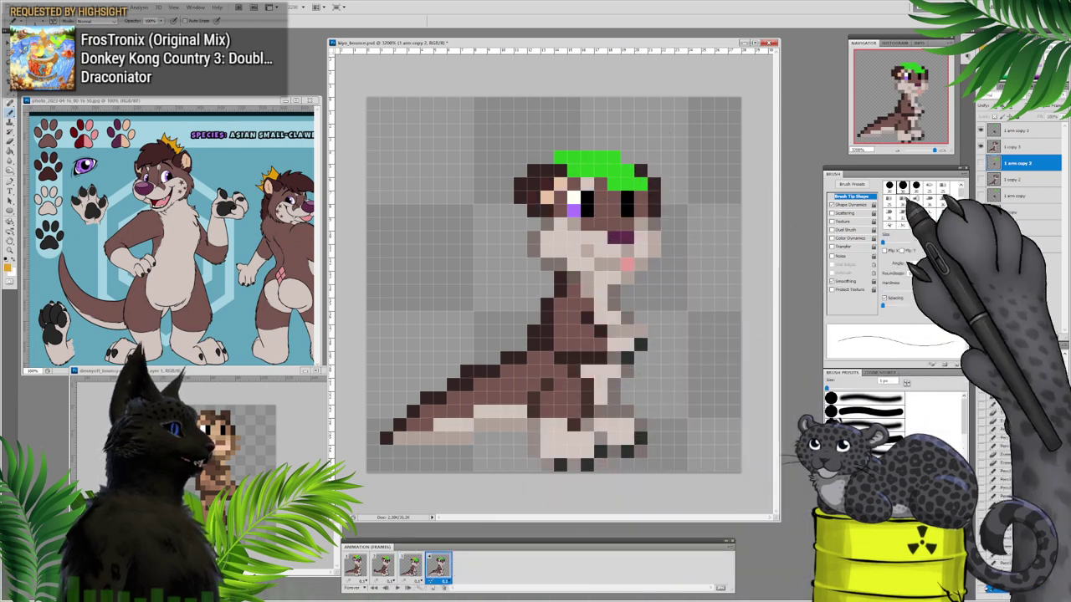
pyautogui.click(1007, 132)
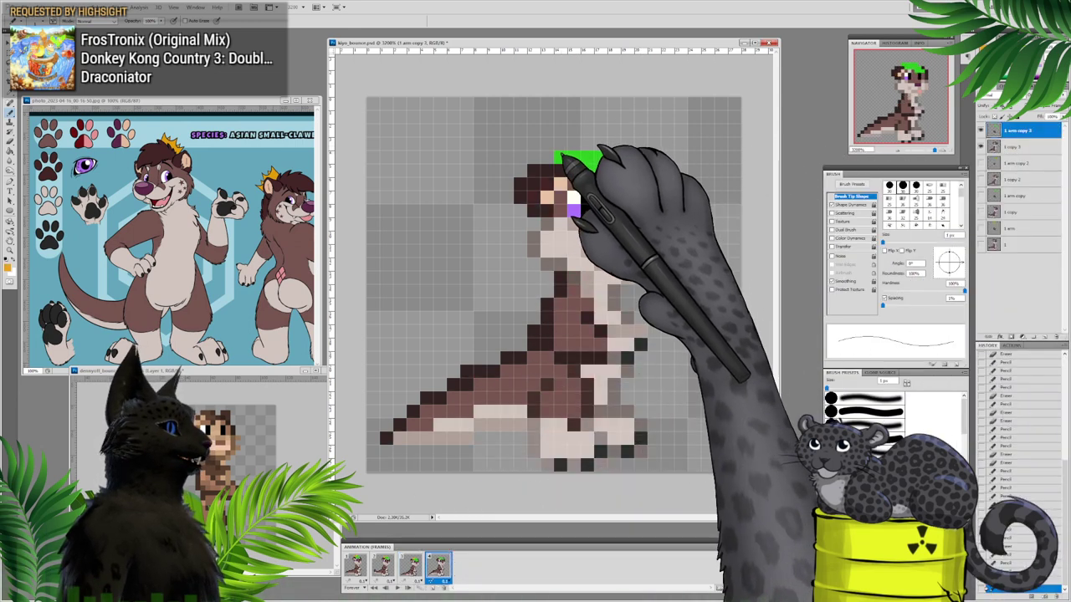
pyautogui.click(559, 146)
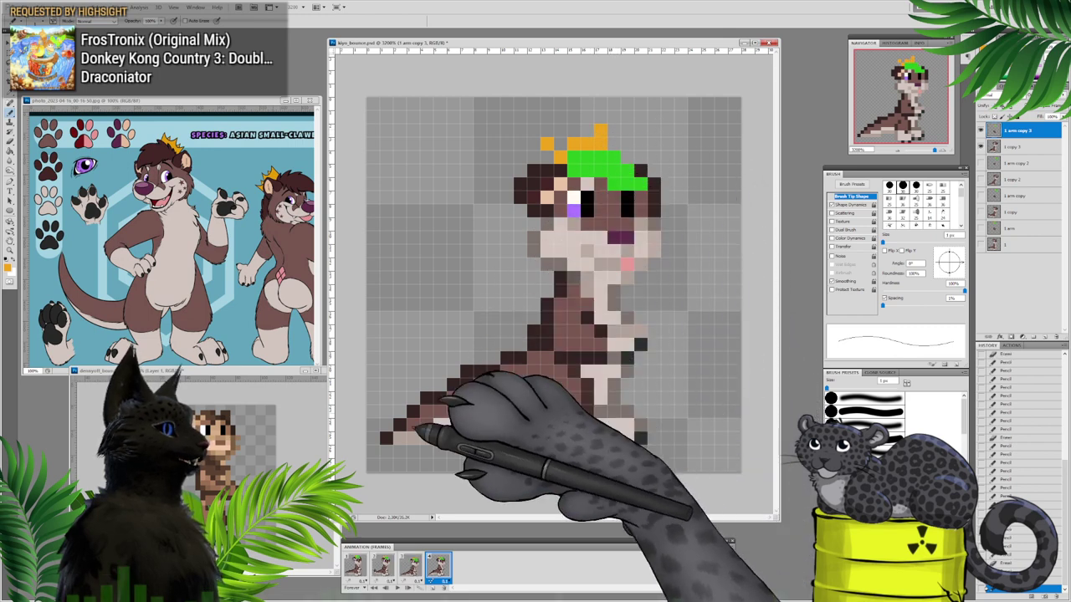
# Step: Shift the three golden crown points in frame 2 one pixel backward on the 1 arm copy layer
pyautogui.click(355, 564)
pyautogui.click(382, 566)
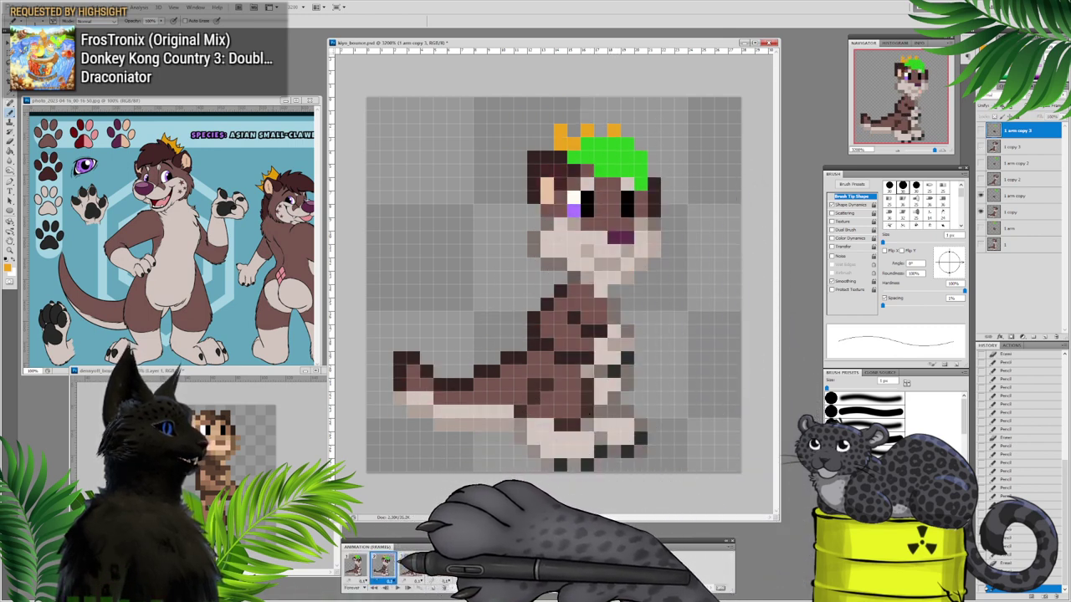
pyautogui.click(410, 566)
pyautogui.click(383, 567)
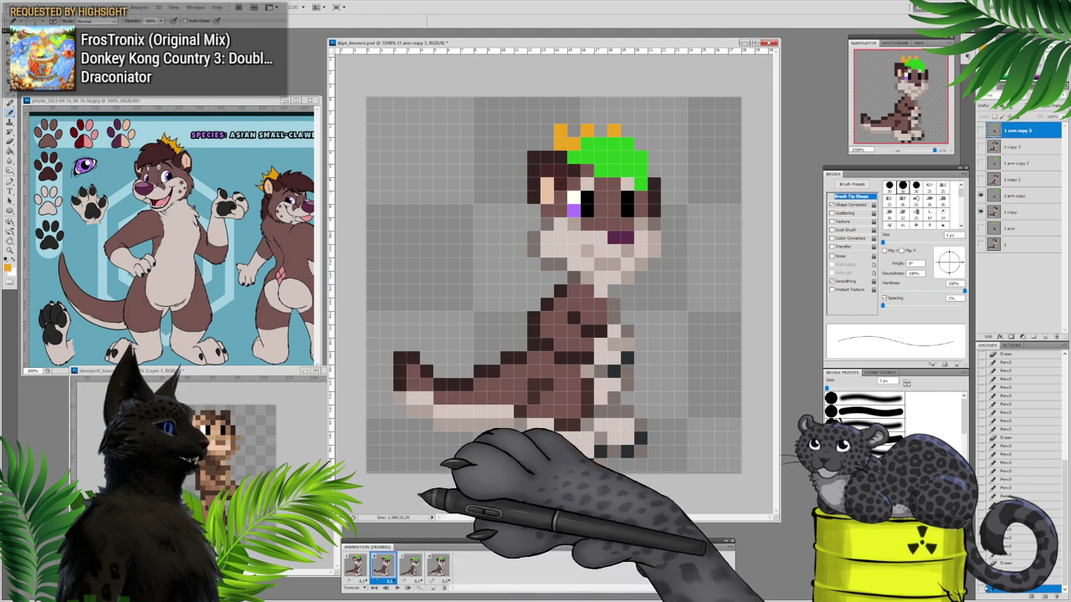
pyautogui.click(1008, 196)
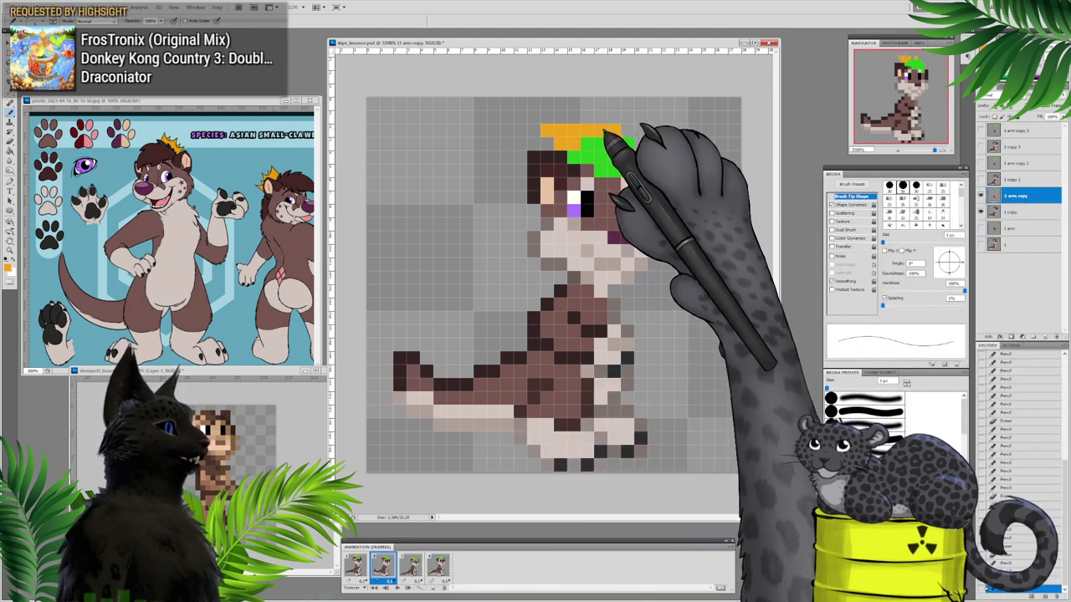
pyautogui.click(560, 131)
pyautogui.click(587, 130)
pyautogui.click(614, 131)
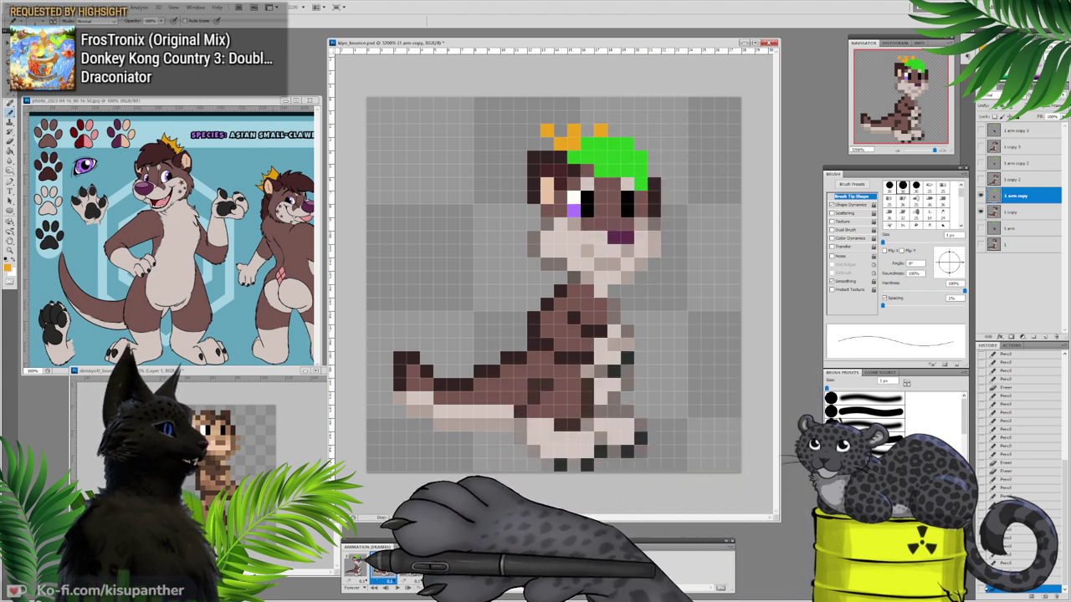
# Step: Step through the four frames and play the animation to check the crown's motion
pyautogui.click(358, 567)
pyautogui.click(387, 563)
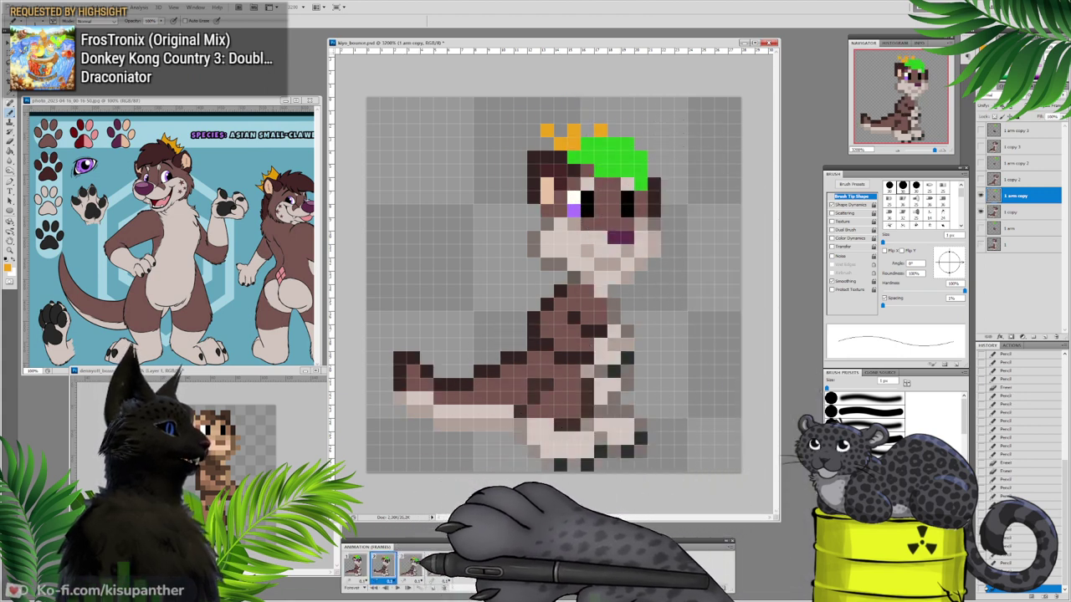
pyautogui.click(409, 566)
pyautogui.click(438, 566)
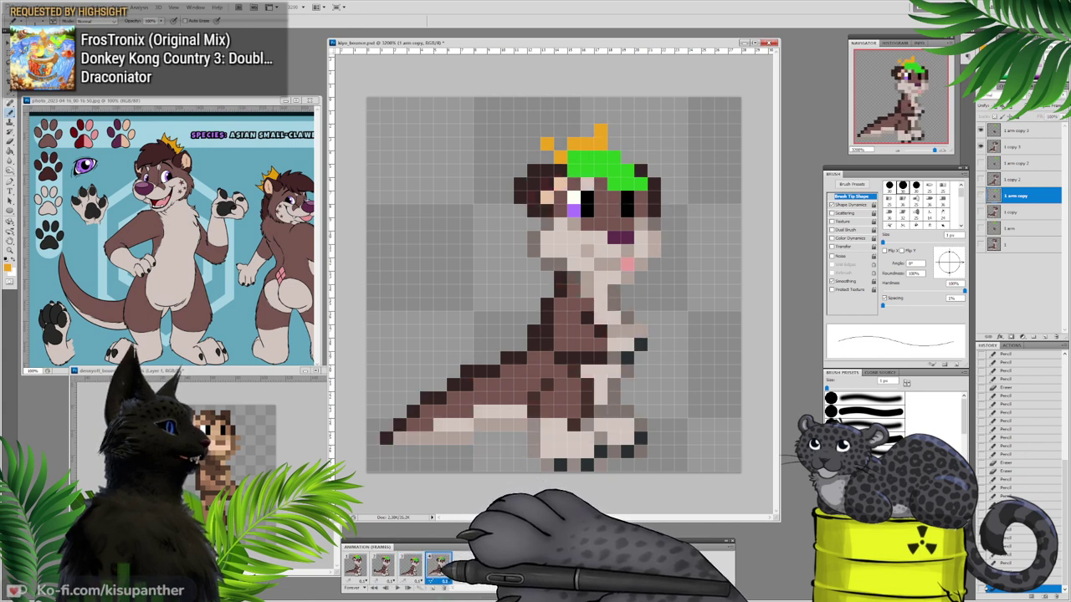
pyautogui.click(397, 588)
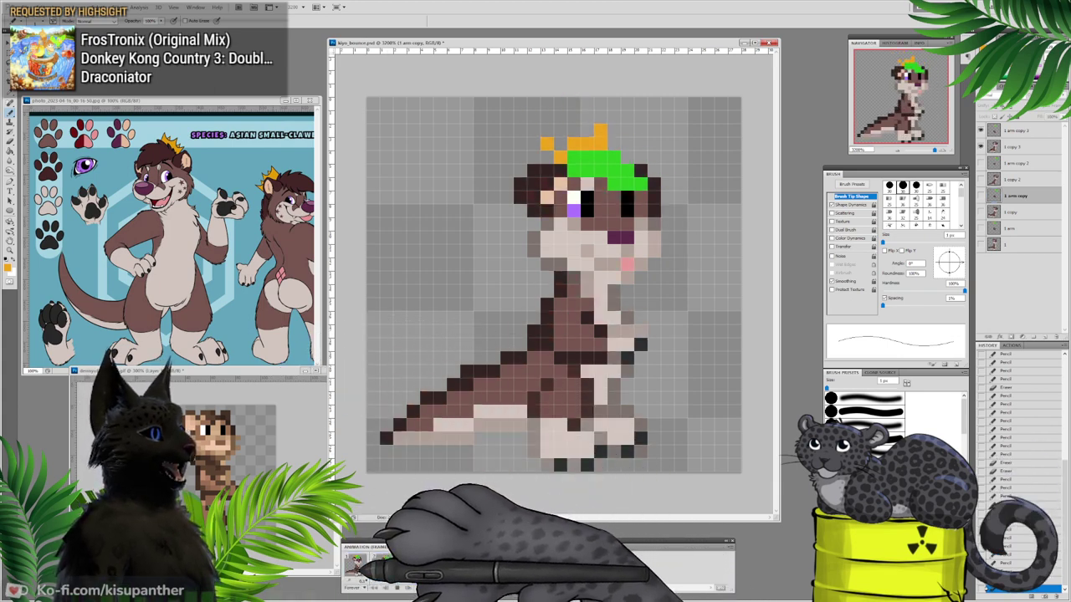
pyautogui.click(397, 588)
# Step: Pick a brighter golden yellow as the foreground colour and repaint parts of frame 1's crown with it on the 1 arm layer
pyautogui.click(356, 567)
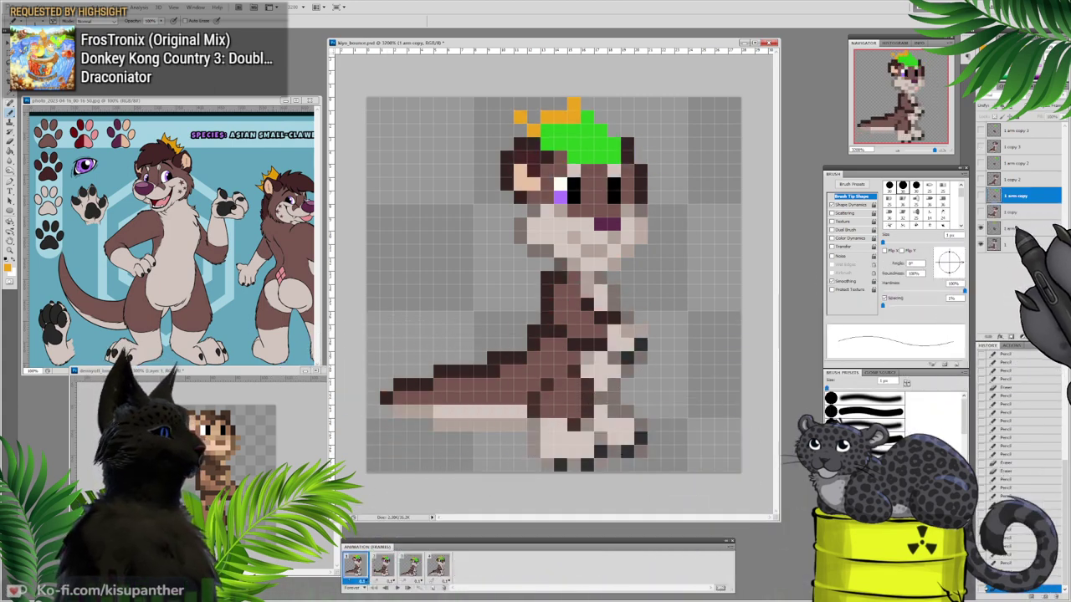
pyautogui.click(1015, 228)
pyautogui.click(8, 266)
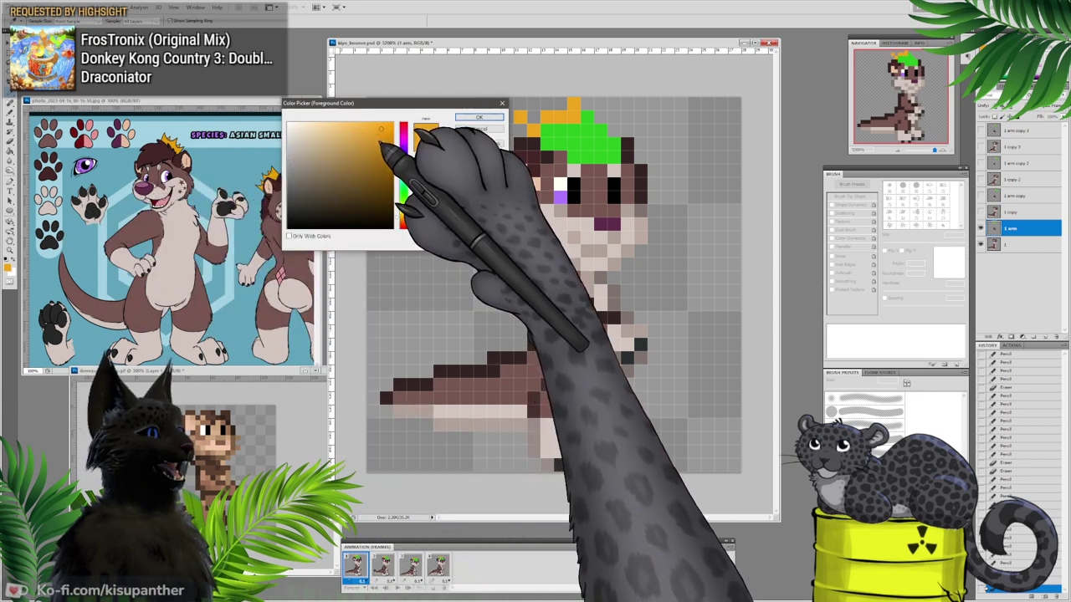
pyautogui.click(489, 117)
pyautogui.click(534, 130)
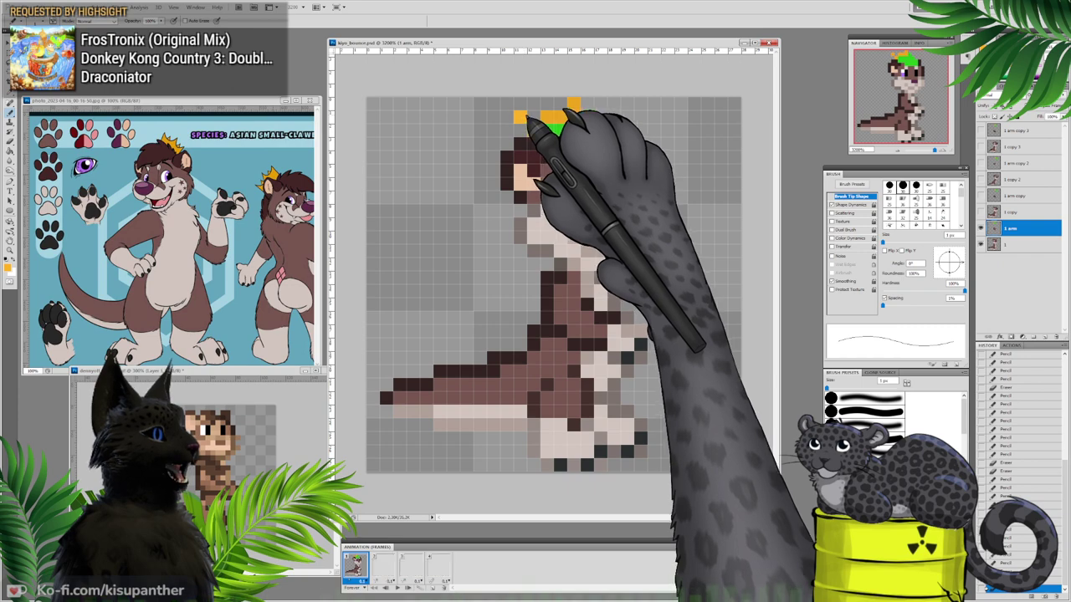
pyautogui.click(573, 116)
pyautogui.click(556, 116)
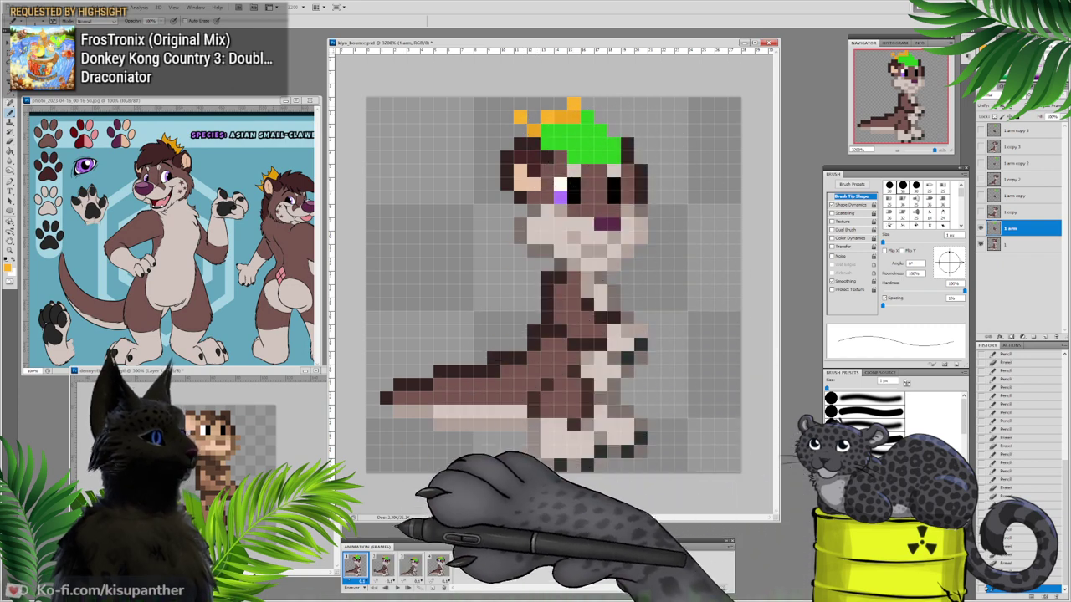
# Step: Highlight frame 2's crown with the brighter golden yellow on the 1 arm copy layer
pyautogui.click(382, 566)
pyautogui.click(1016, 196)
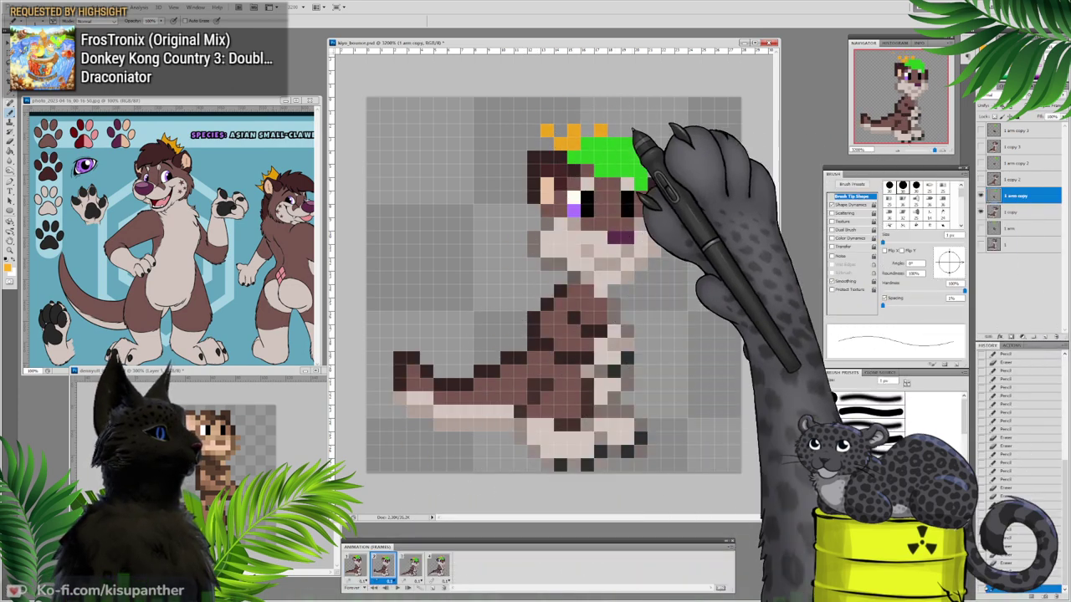
pyautogui.click(578, 130)
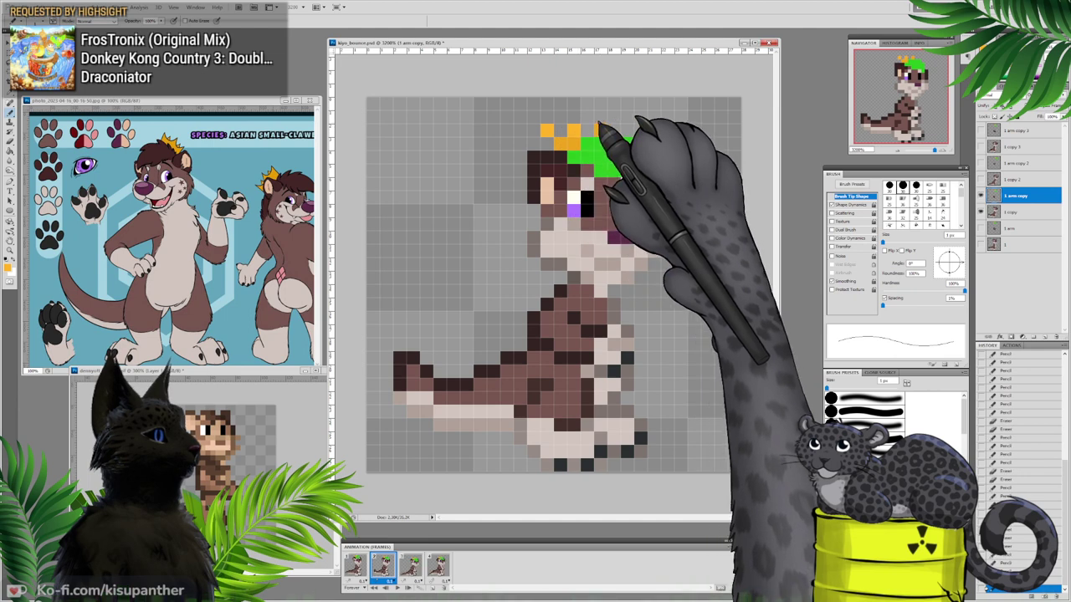
pyautogui.click(601, 120)
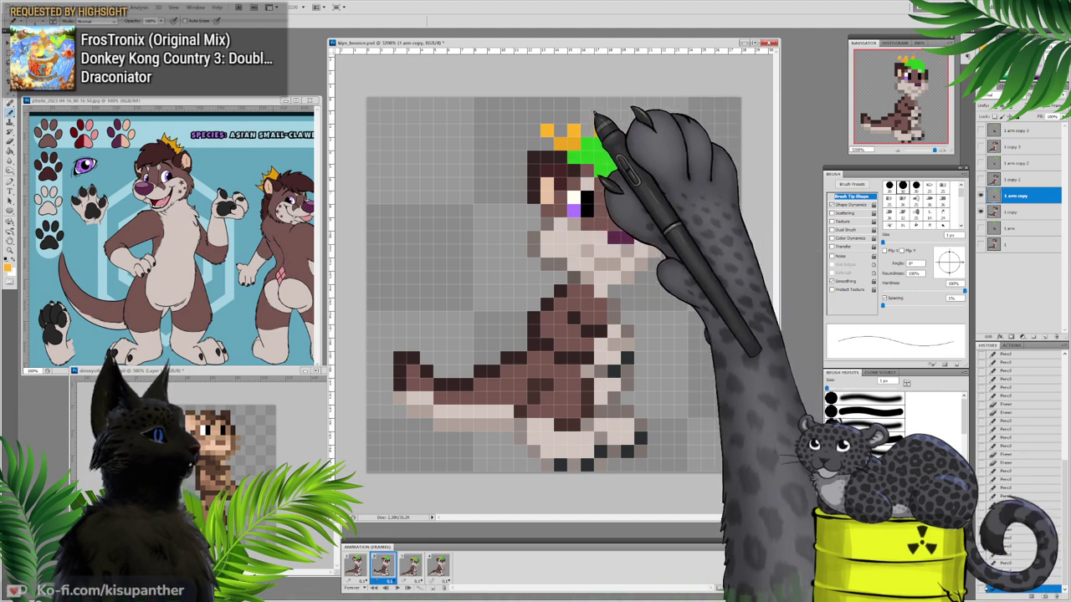
# Step: Add the brighter golden yellow to the crowns in frames 3 and 4 on the 1 arm copy 2 and 1 arm copy 3 layers
pyautogui.click(410, 566)
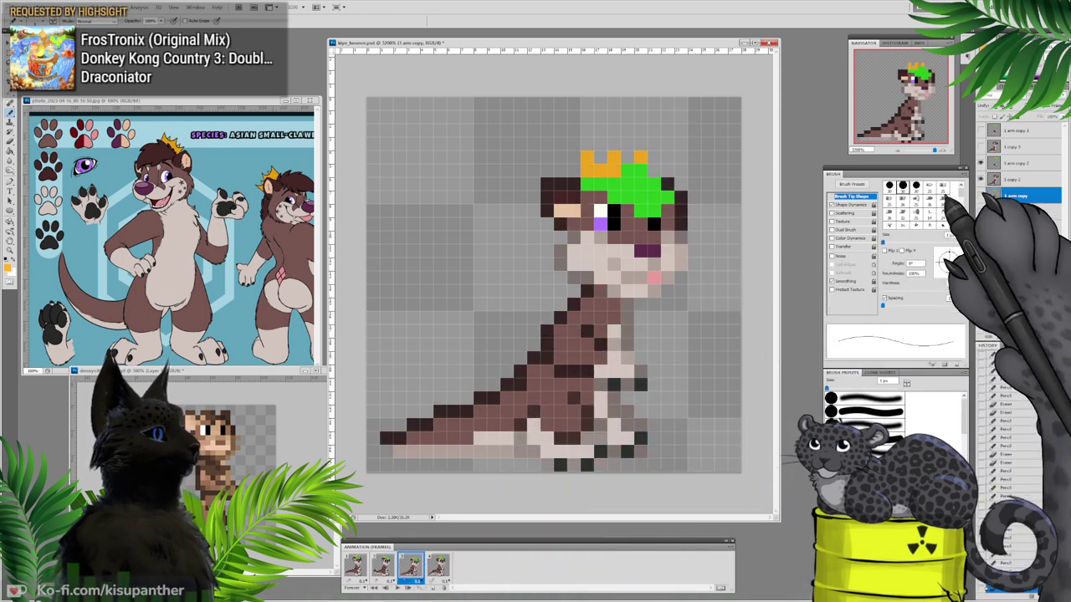
pyautogui.click(1016, 163)
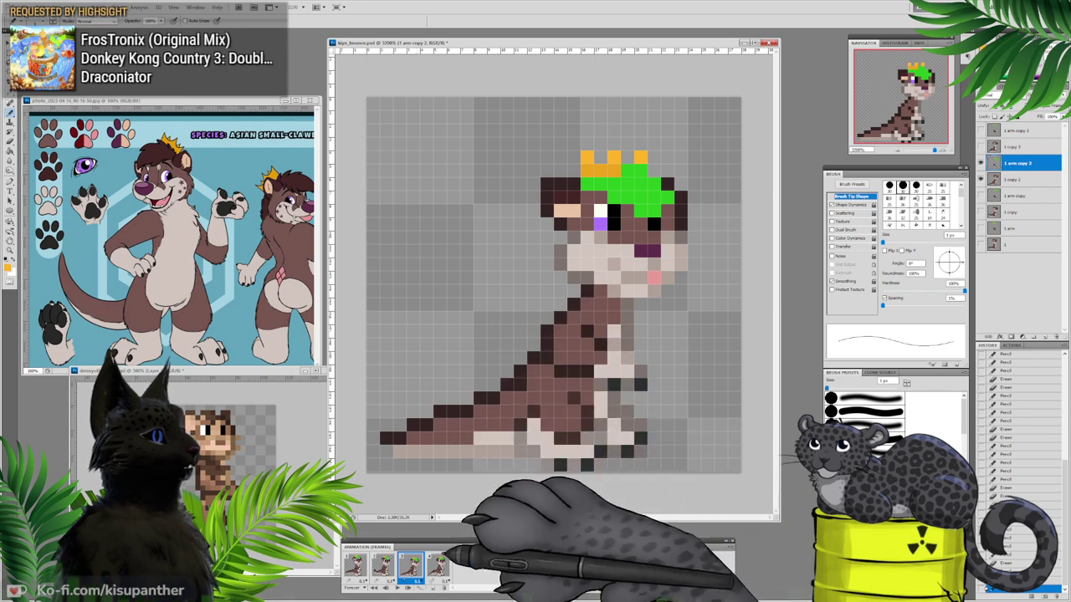
pyautogui.click(437, 566)
pyautogui.click(1016, 130)
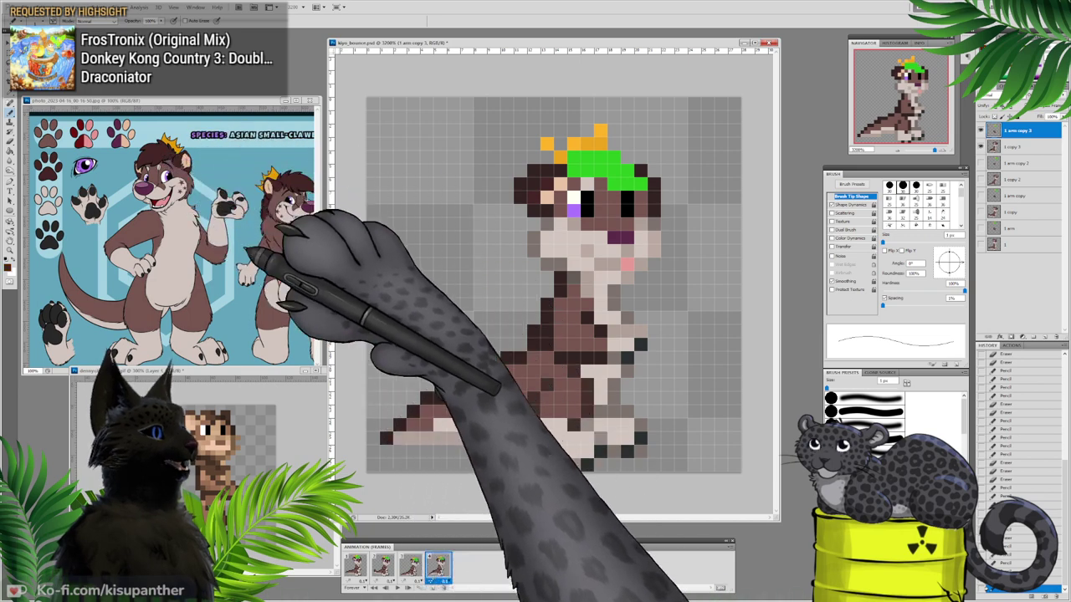
# Step: Recolour frame 1's green hair dark brown on the 1 arm layer and shade it with a slightly redder brown foreground colour
pyautogui.click(355, 567)
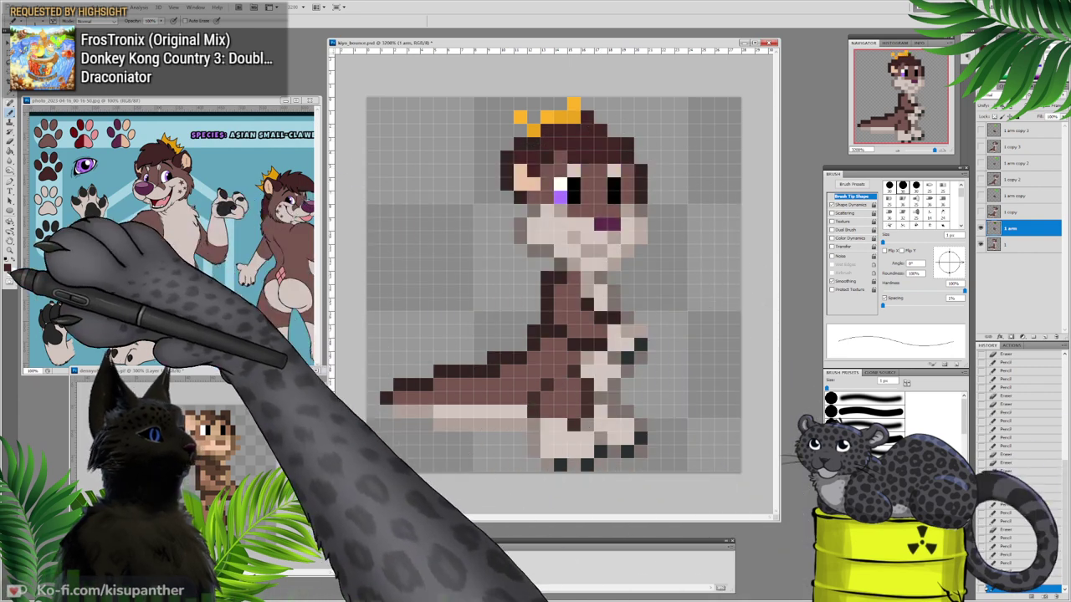
pyautogui.click(8, 265)
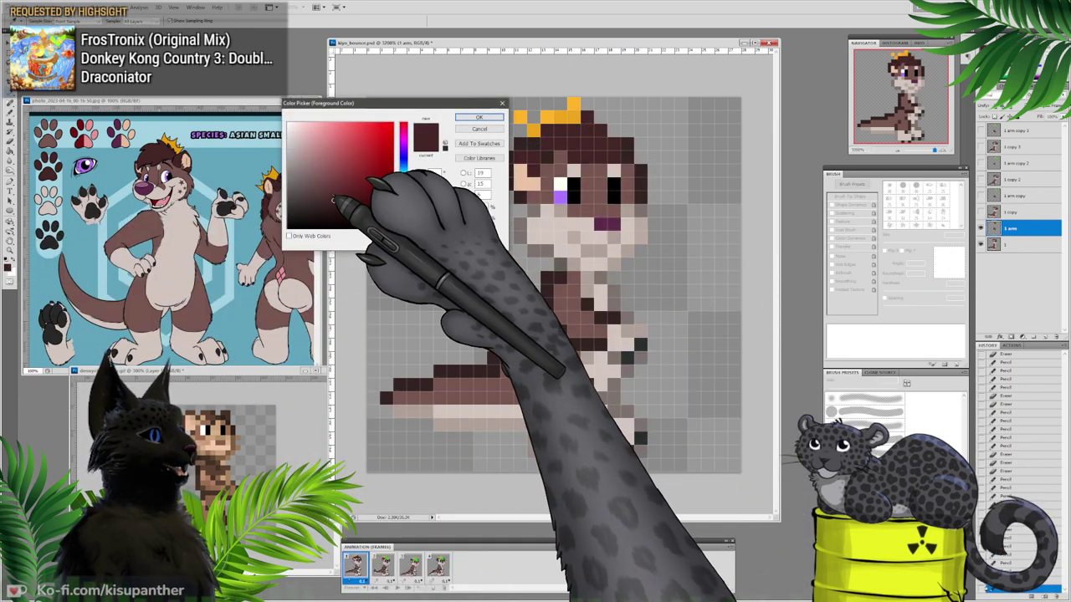
pyautogui.click(479, 117)
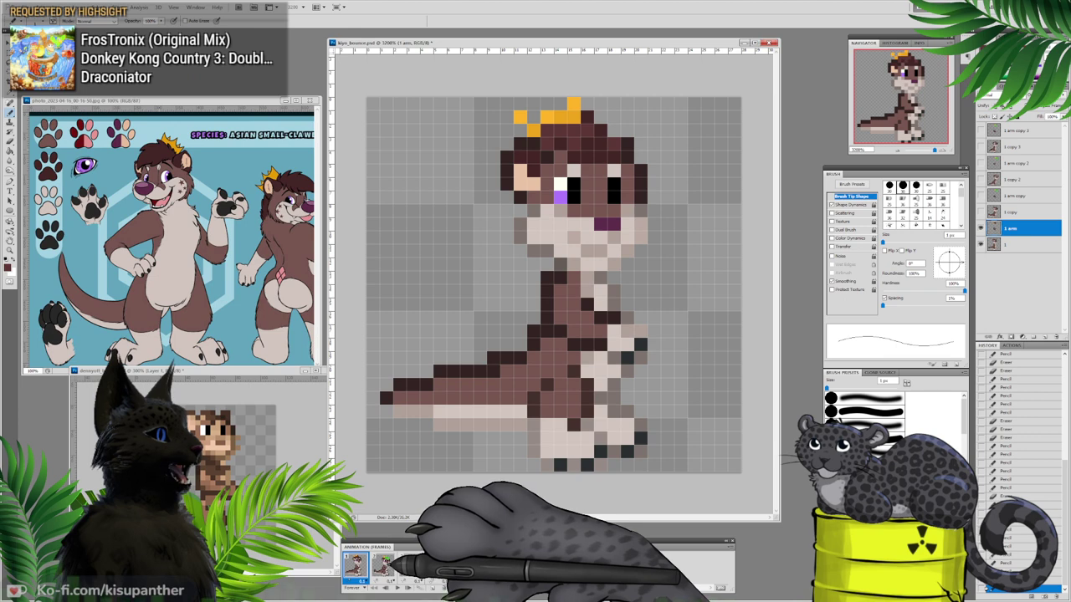
# Step: Repaint frame 2's green hair in the two dark reddish browns on the 1 arm copy layer, matching frame 1, and erase the spare swatch pixels
pyautogui.click(384, 566)
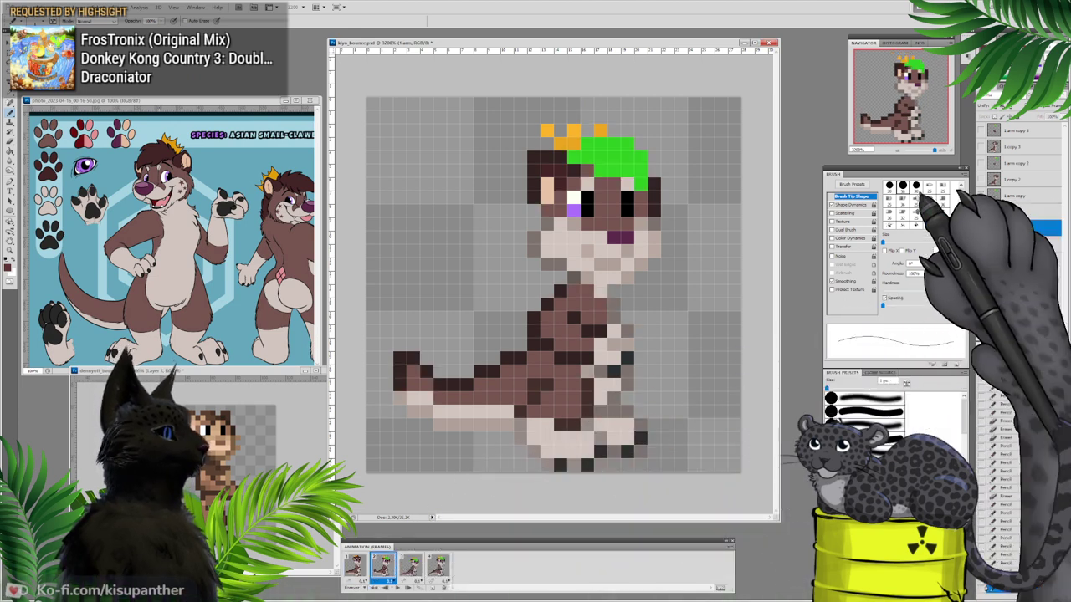
pyautogui.click(1016, 195)
pyautogui.click(721, 136)
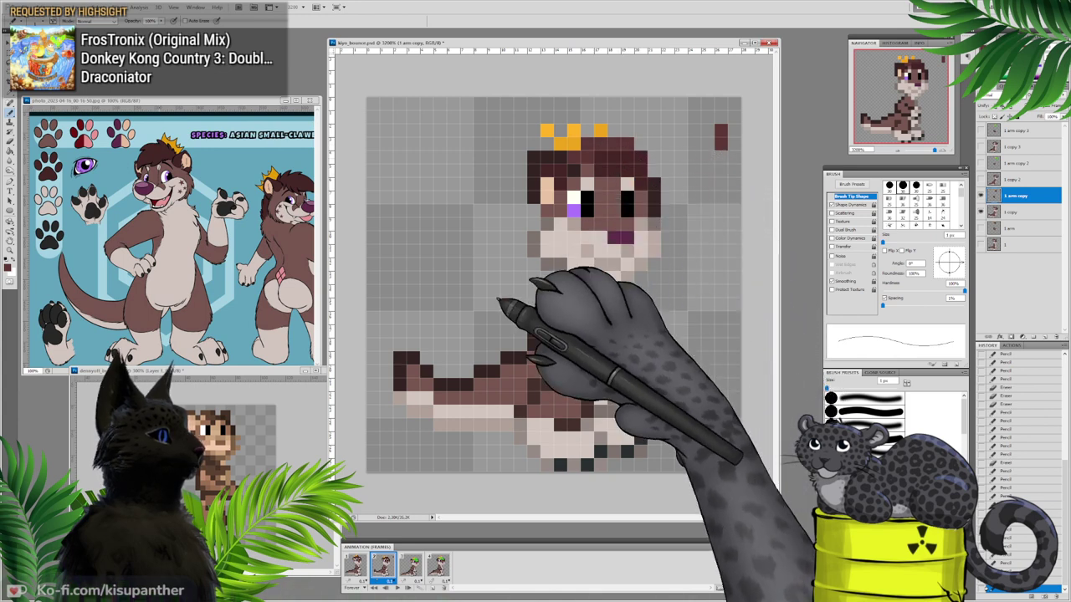
pyautogui.click(356, 566)
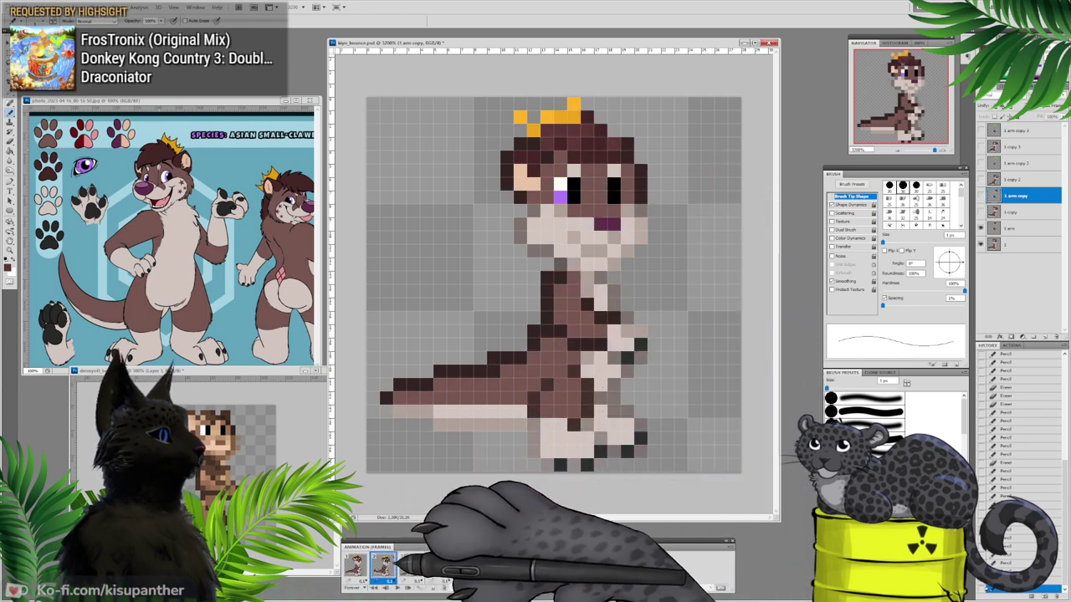
pyautogui.click(382, 565)
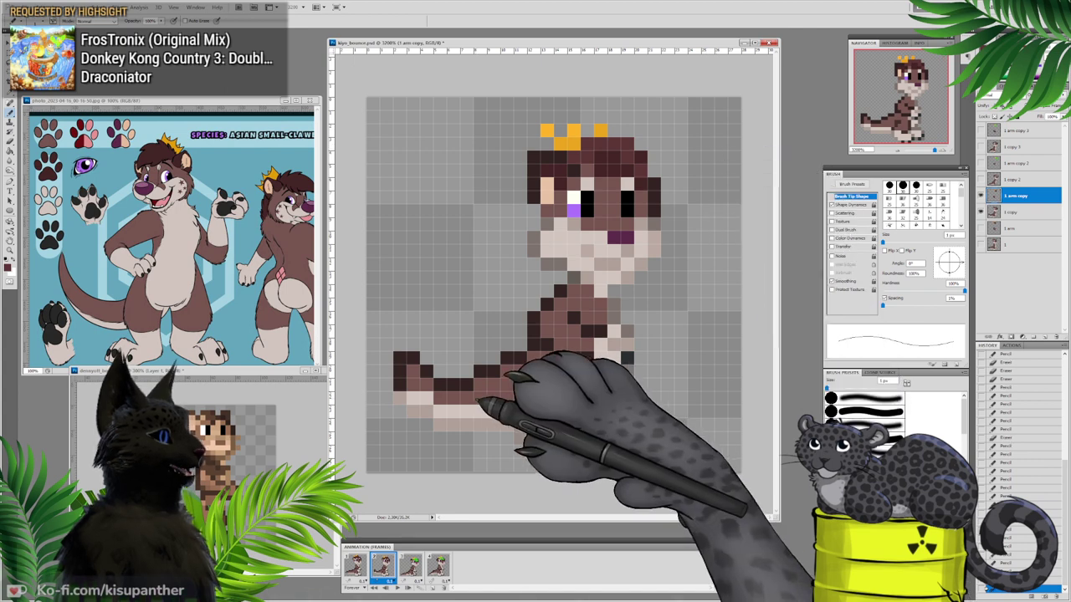
# Step: Repaint the green hair in frames 3 and 4 in dark reddish browns on 1 arm copy 2 and 3, and erase frame 4's swatch pixels
pyautogui.click(410, 564)
pyautogui.click(1017, 163)
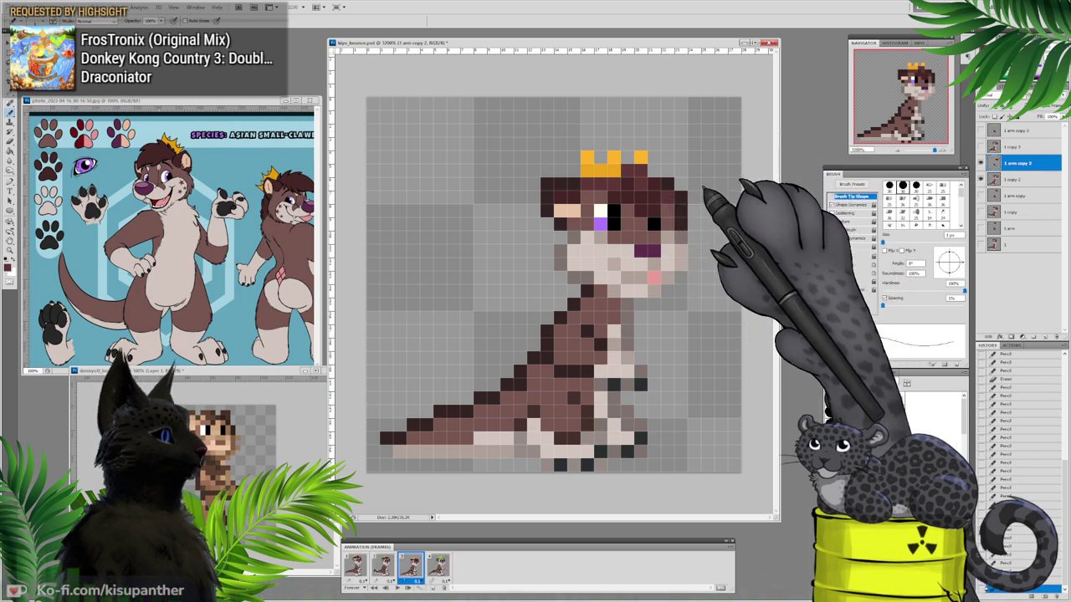
pyautogui.click(438, 567)
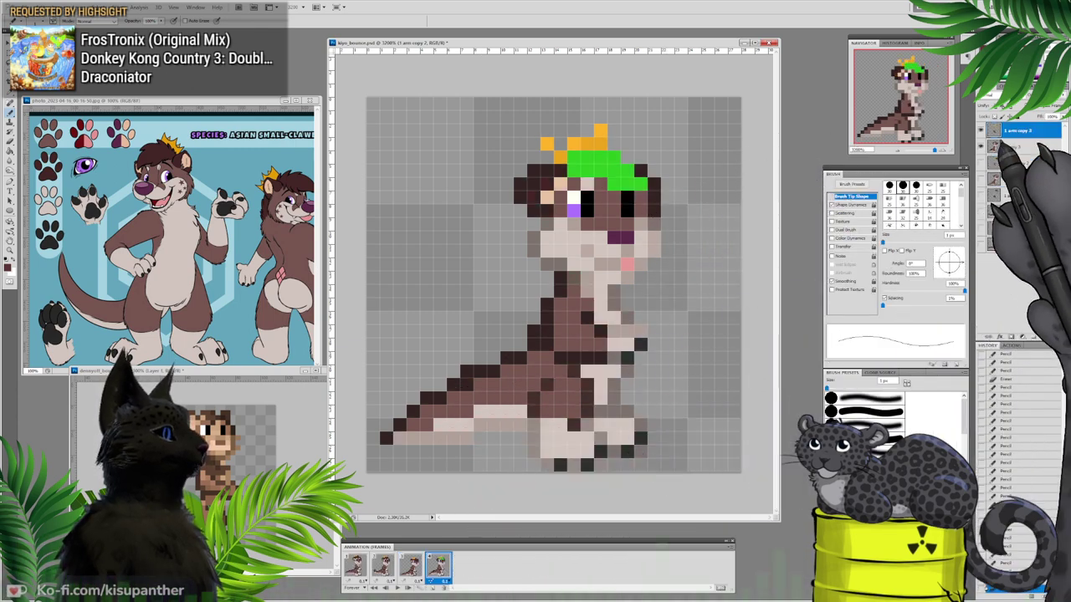
pyautogui.moveTo(721, 143); pyautogui.dragTo(707, 171)
pyautogui.click(575, 172)
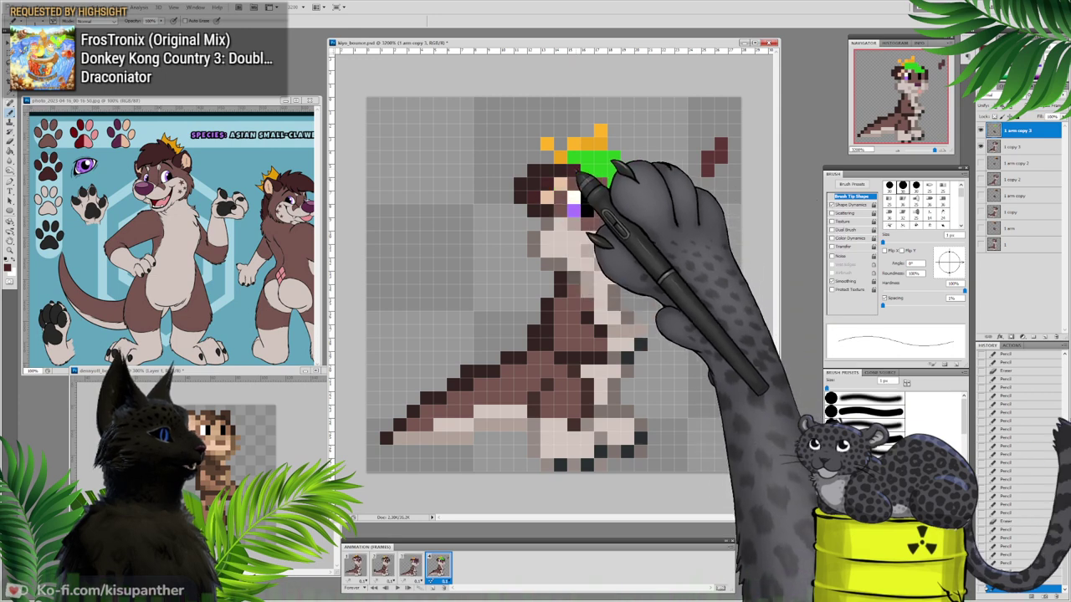
pyautogui.moveTo(579, 180)
pyautogui.mouseDown()
pyautogui.moveTo(608, 170)
pyautogui.moveTo(583, 172)
pyautogui.mouseUp()
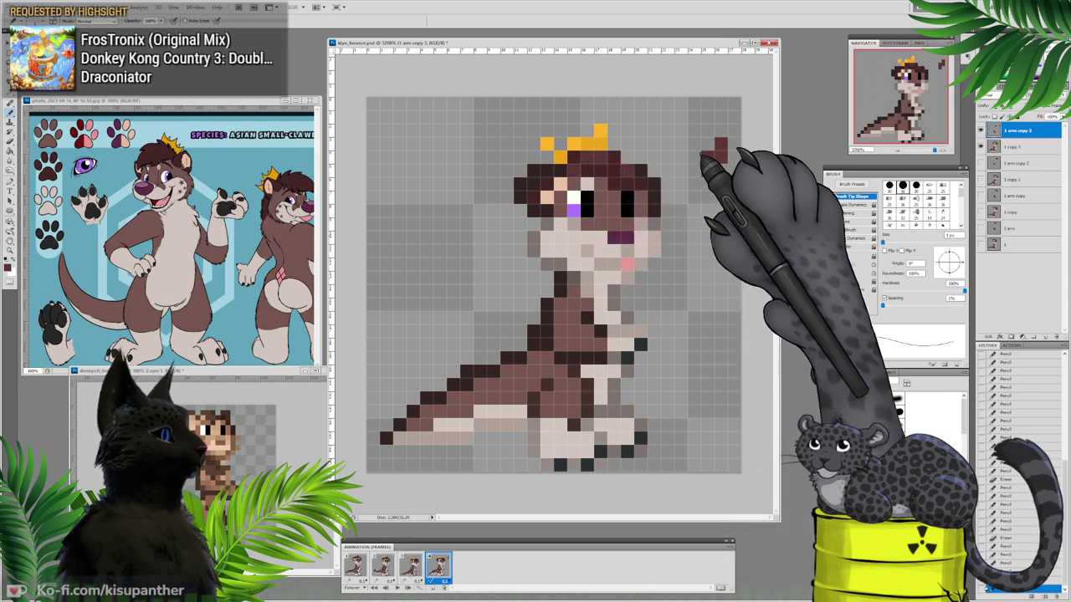
pyautogui.moveTo(721, 144)
pyautogui.mouseDown()
pyautogui.moveTo(709, 161)
pyautogui.moveTo(720, 158)
pyautogui.mouseUp()
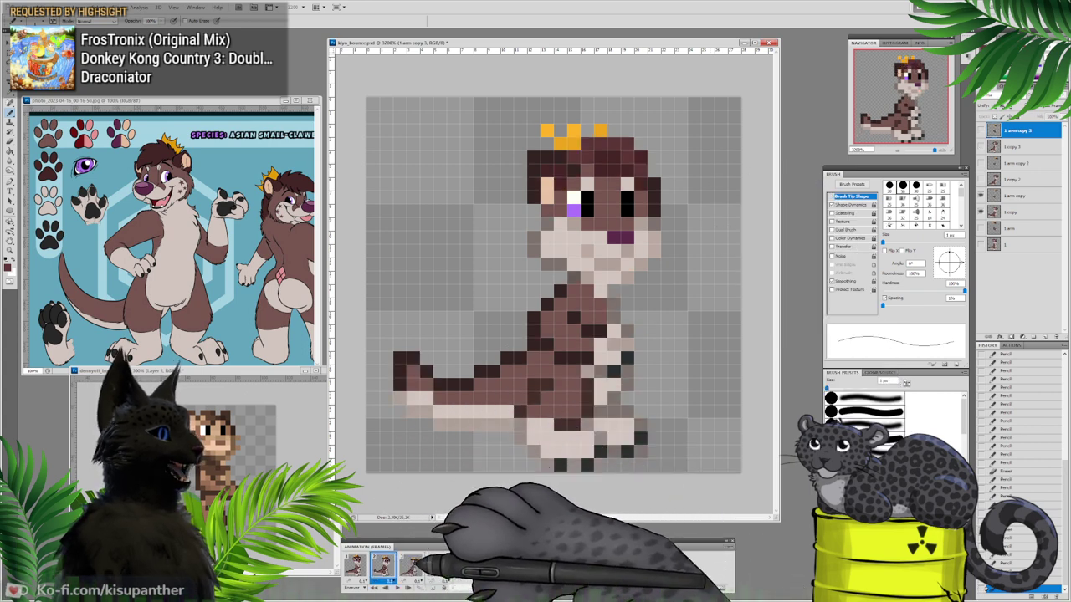
# Step: Repaint both open eyes in frame 3 as closed black lines on the 1 copy 2 layer
pyautogui.click(410, 566)
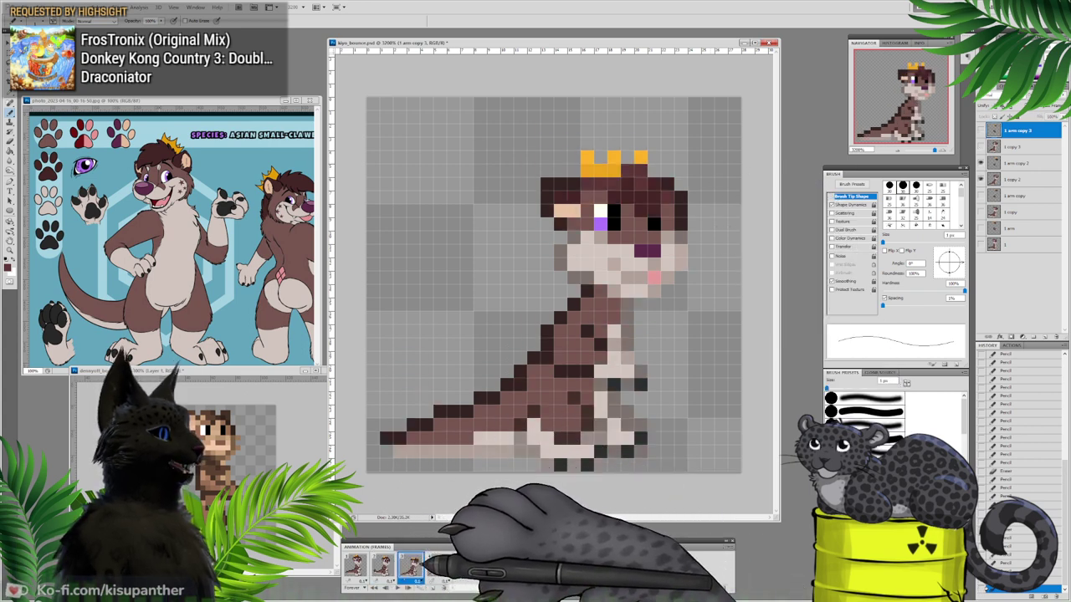
pyautogui.click(1019, 179)
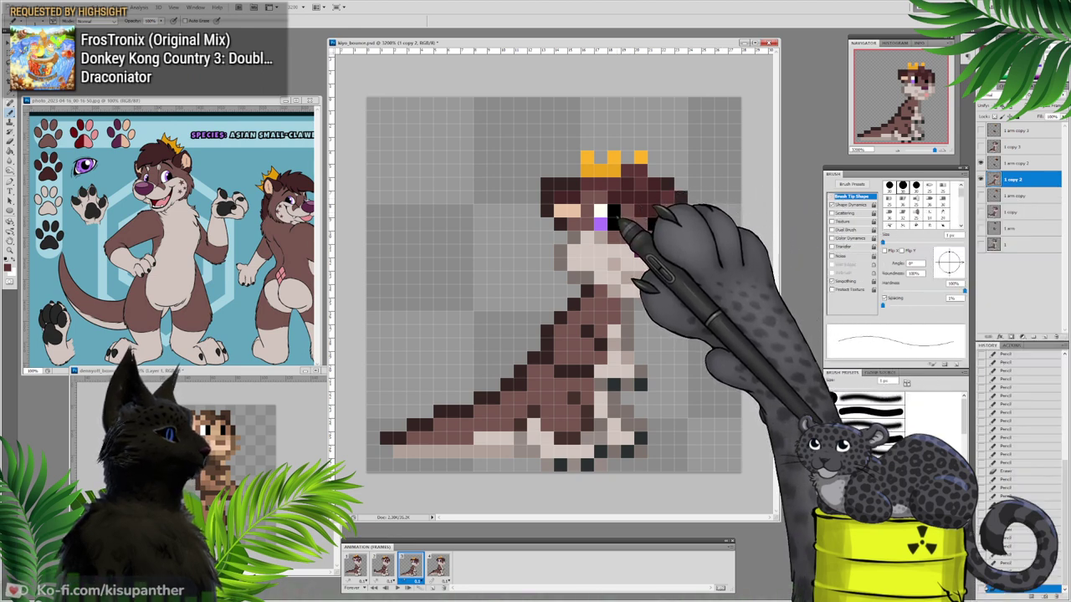
pyautogui.click(602, 224)
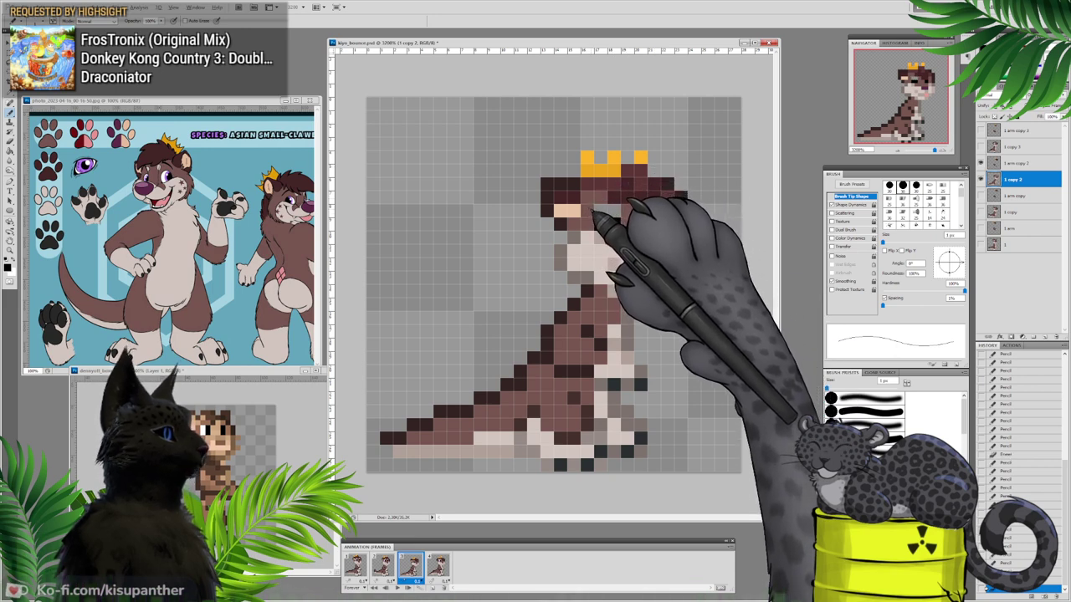
pyautogui.click(615, 223)
pyautogui.keyDown('alt'); pyautogui.click(640, 223); pyautogui.keyUp('alt')
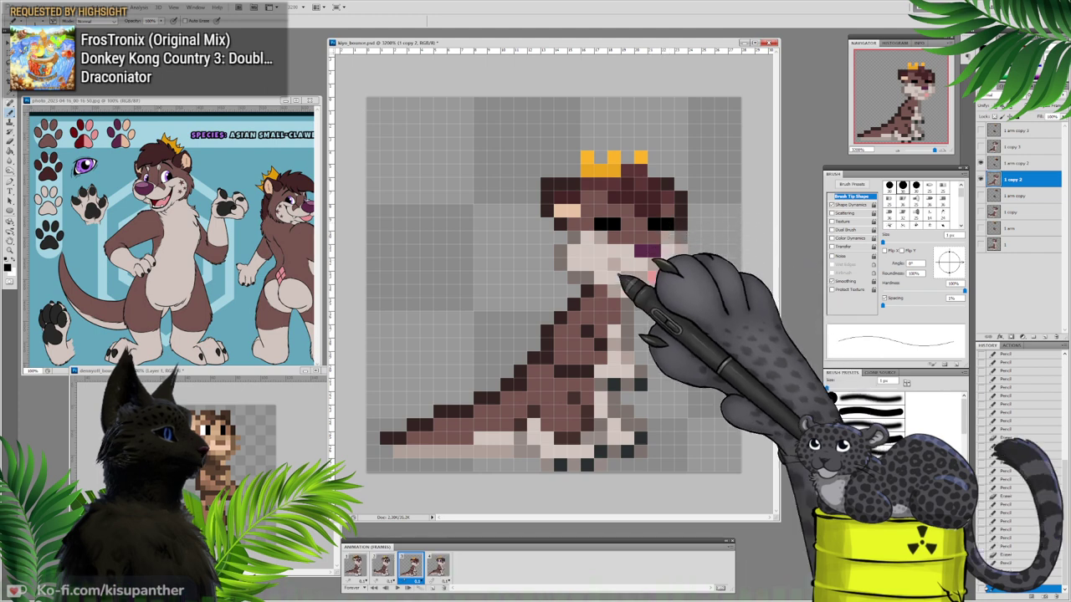
# Step: Pick up frame 2's pale brow colour and add a brow pixel above frame 3's closed eye, comparing both frames
pyautogui.click(388, 569)
pyautogui.click(411, 567)
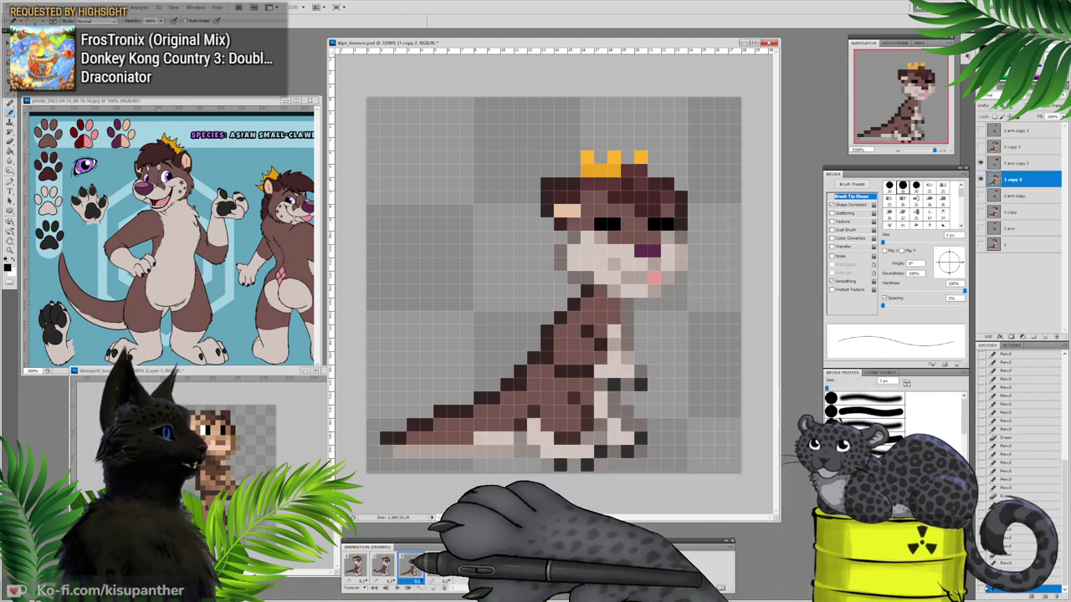
pyautogui.click(386, 568)
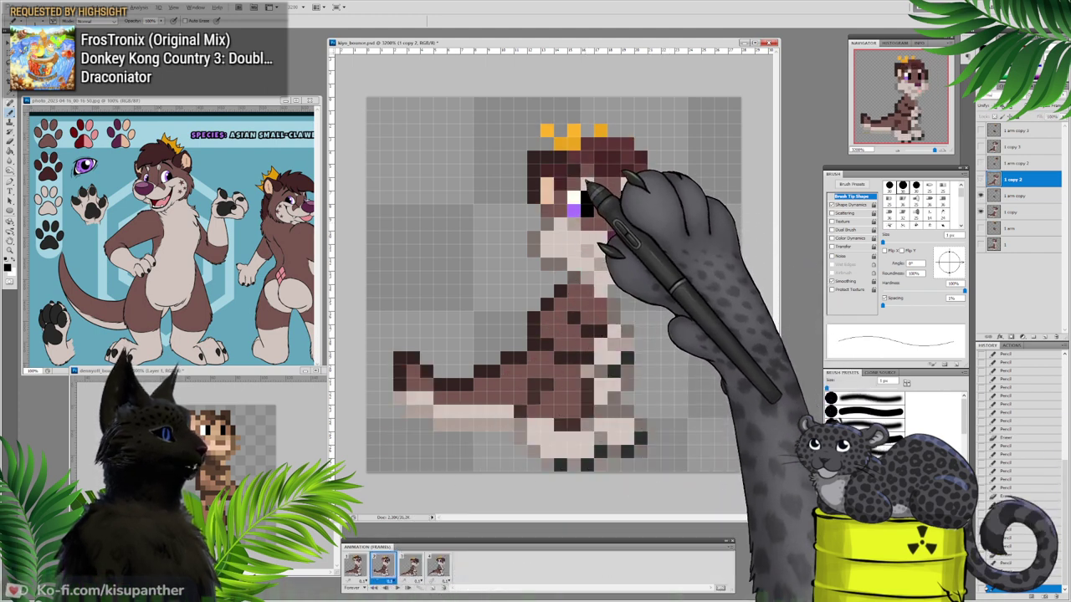
pyautogui.keyDown('alt'); pyautogui.click(588, 187); pyautogui.keyUp('alt')
pyautogui.click(412, 568)
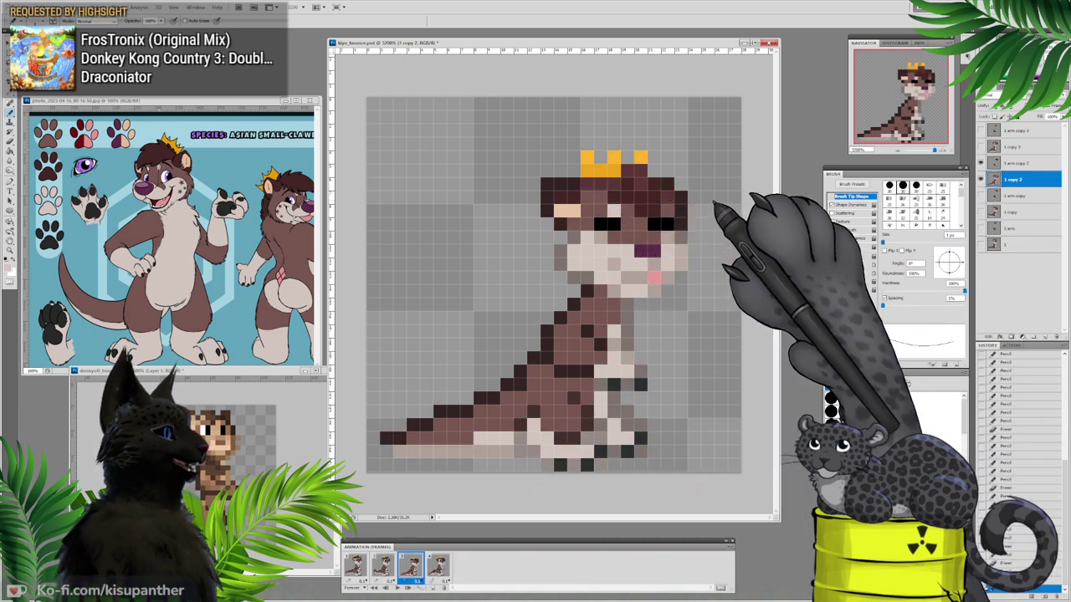
pyautogui.click(387, 566)
pyautogui.click(414, 565)
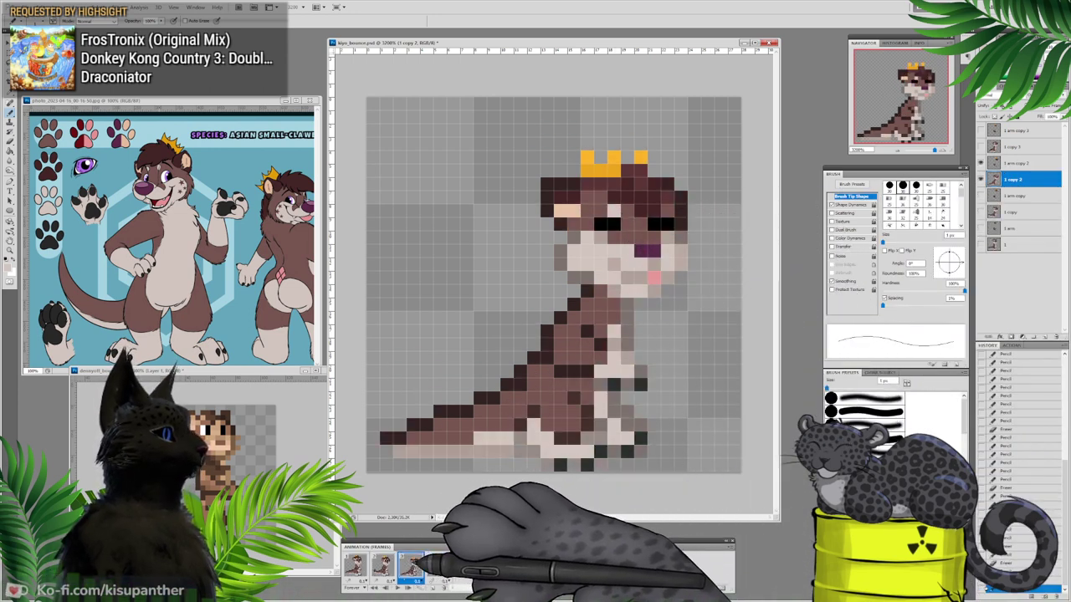
# Step: Step through the frames and play the bounce animation to check the blink
pyautogui.click(381, 567)
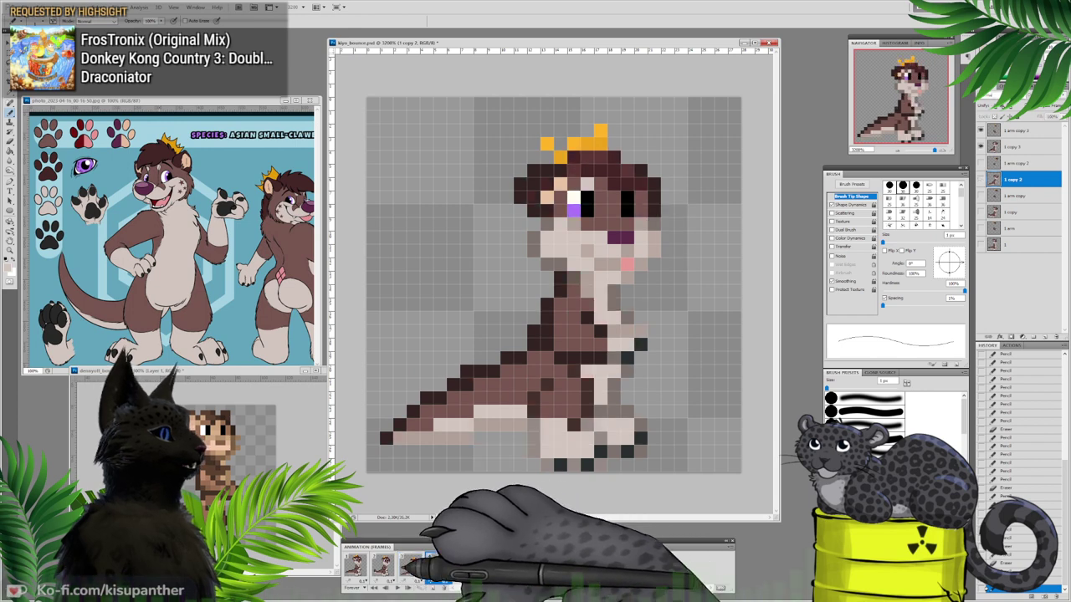
pyautogui.click(354, 566)
pyautogui.click(381, 566)
pyautogui.press('space')
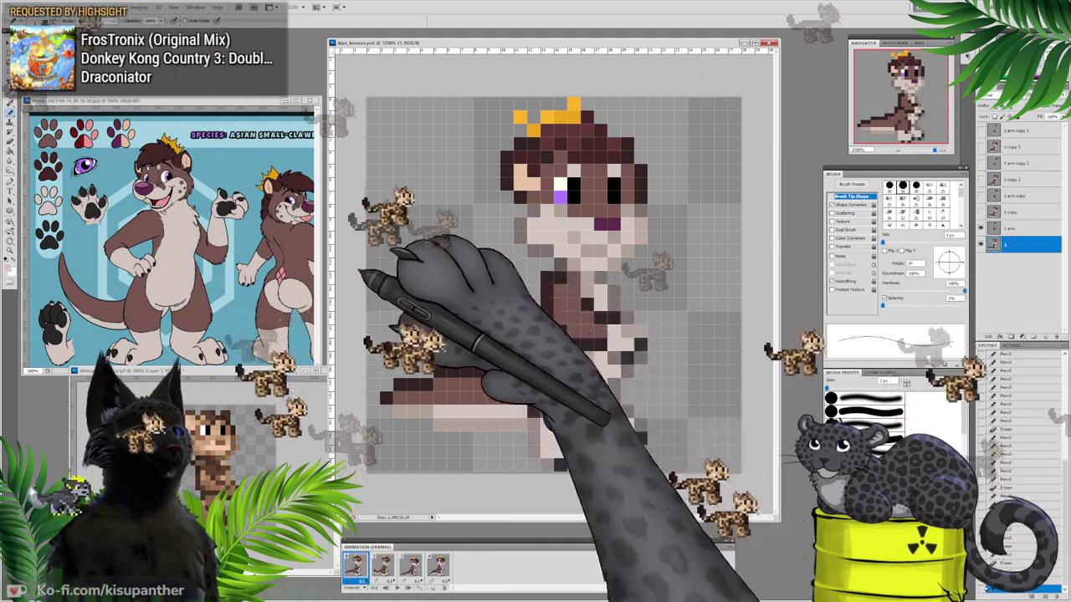
# Step: Choose a slightly lighter reddish brown based on the tail colour and shade frame 1's tail and body fur on layers 1 and 1 arm
pyautogui.keyDown('alt'); pyautogui.click(460, 383); pyautogui.keyUp('alt')
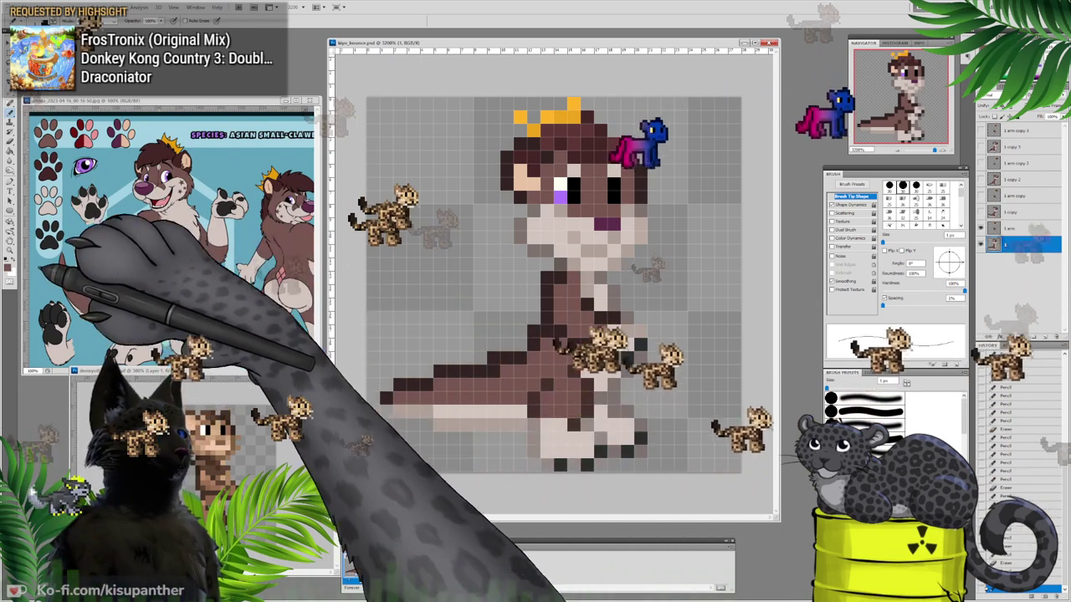
pyautogui.click(9, 269)
pyautogui.click(318, 172)
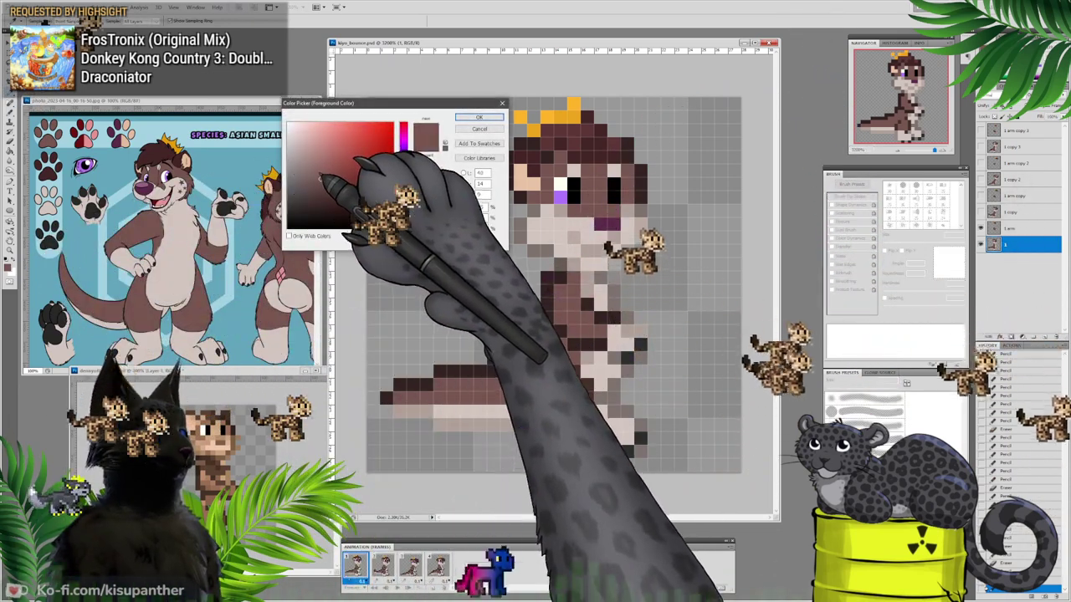
pyautogui.click(478, 117)
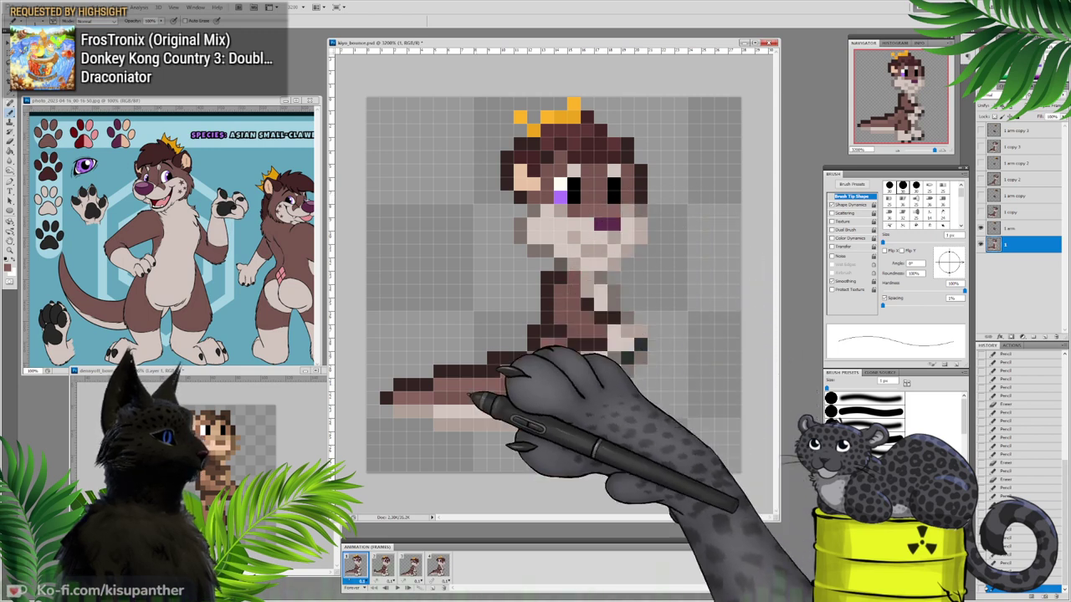
pyautogui.click(1017, 227)
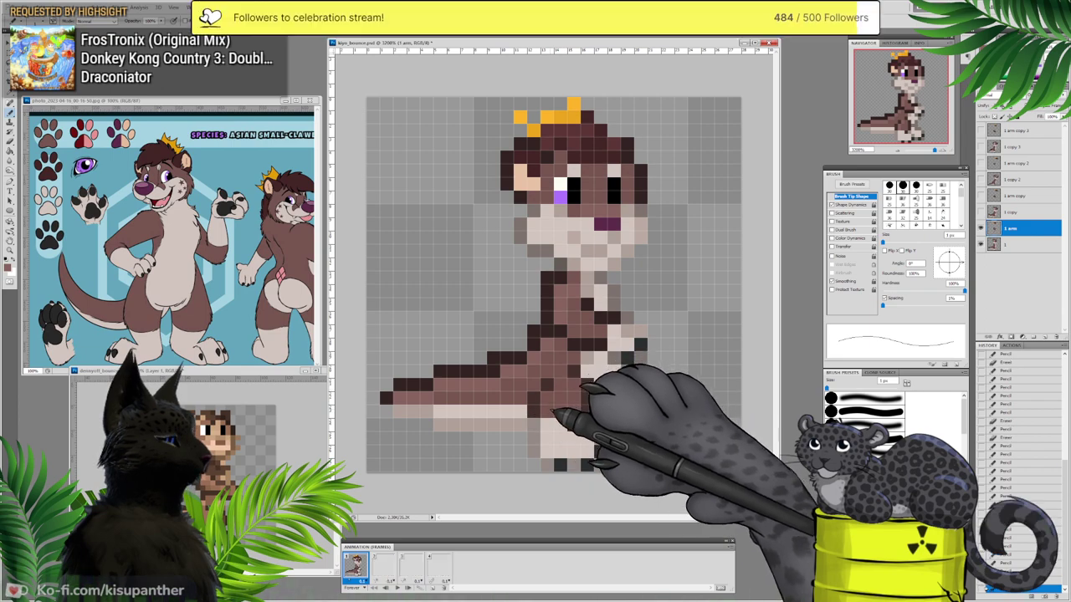
pyautogui.click(1016, 244)
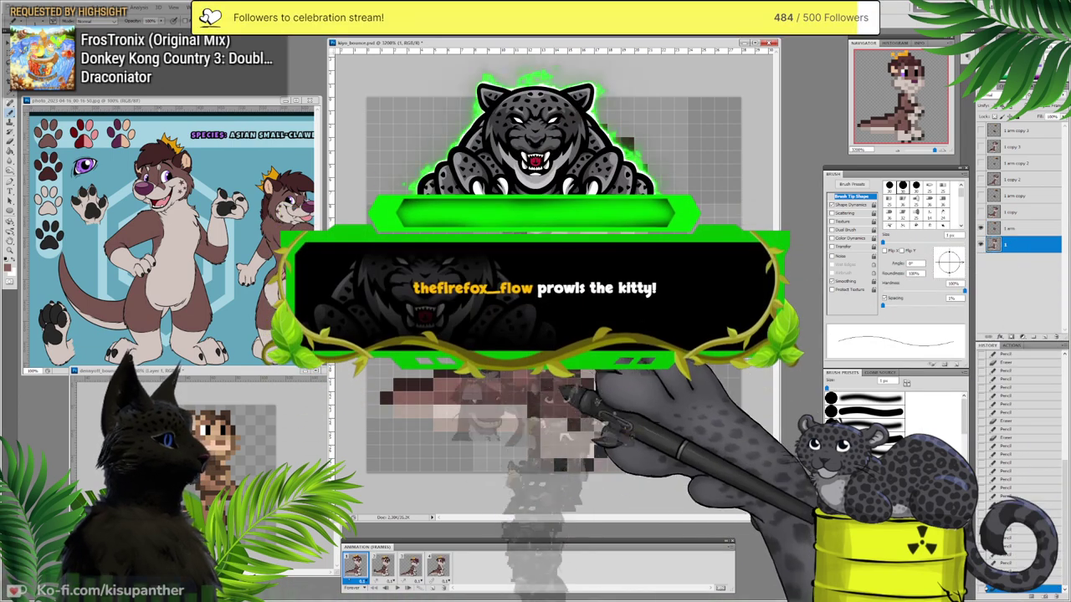
pyautogui.click(554, 407)
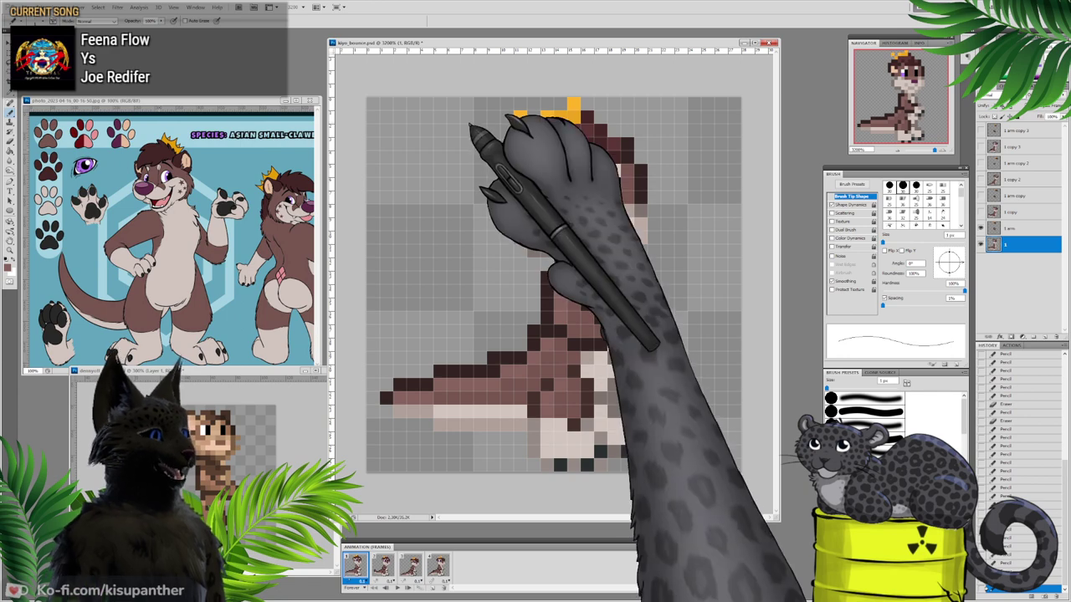
# Step: Add the lighter reddish brown to frame 2's tail and body on the 1 copy and 1 arm copy layers, matching frame 1
pyautogui.click(382, 567)
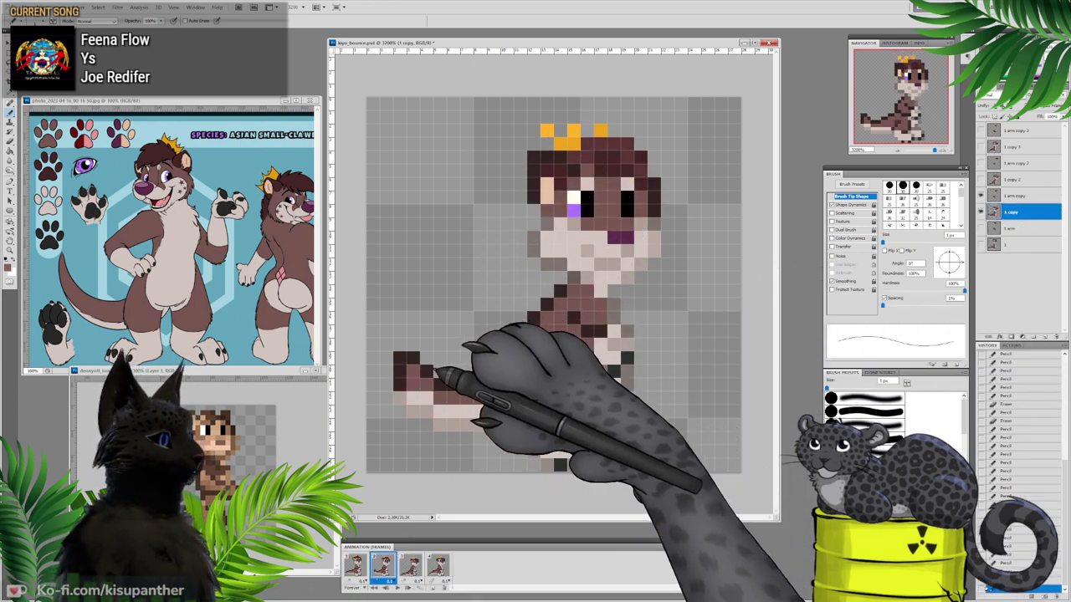
pyautogui.moveTo(461, 400); pyautogui.dragTo(437, 397)
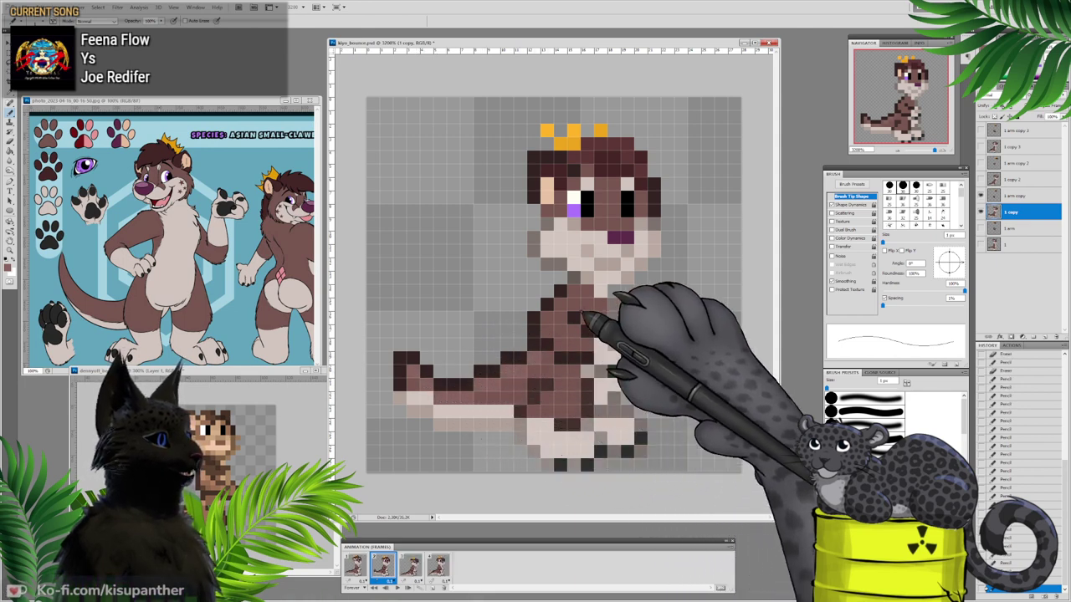
pyautogui.click(614, 221)
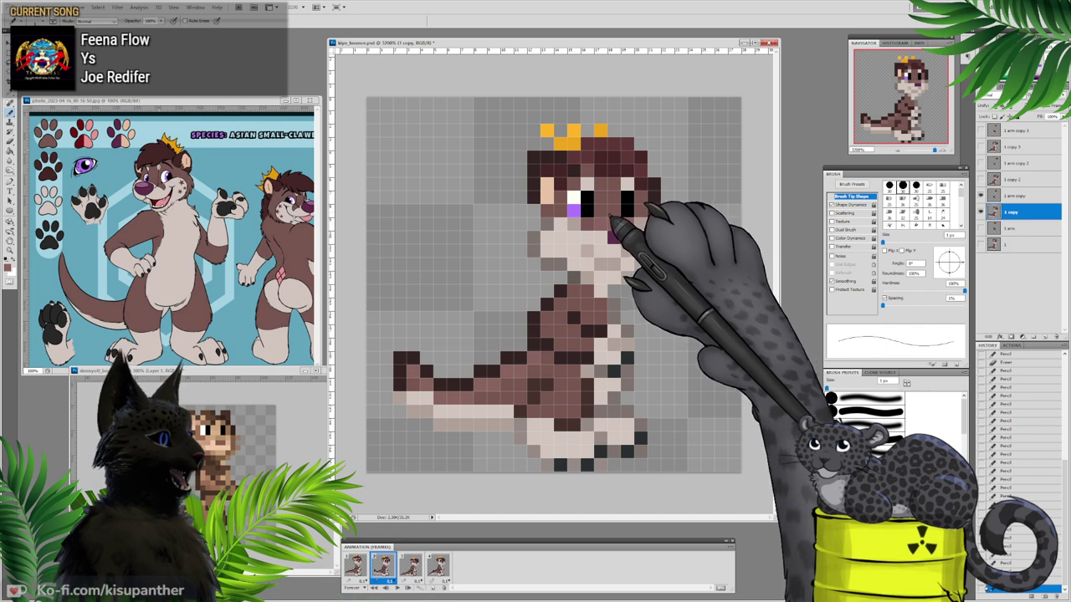
pyautogui.click(357, 566)
pyautogui.click(383, 562)
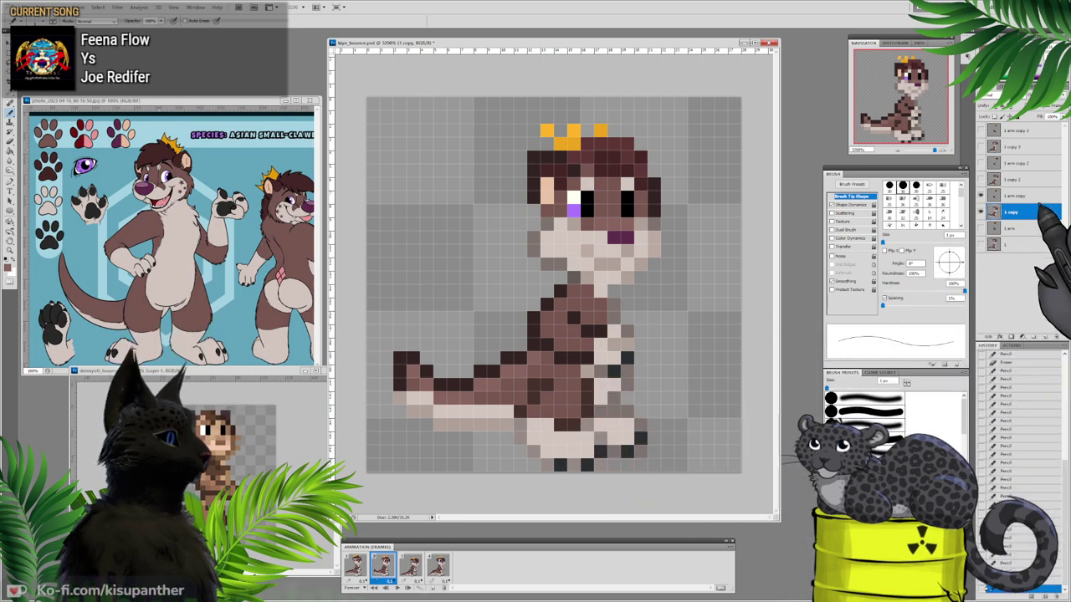
pyautogui.click(1016, 196)
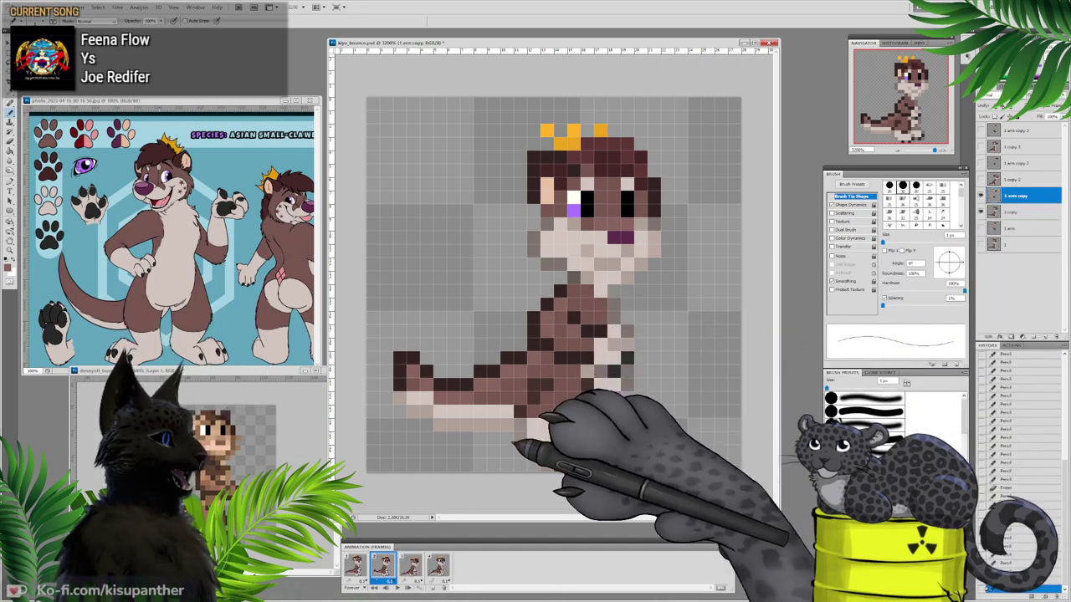
# Step: Touch up frame 1's arm with the lighter reddish brown on the 1 arm layer
pyautogui.click(354, 565)
pyautogui.click(357, 565)
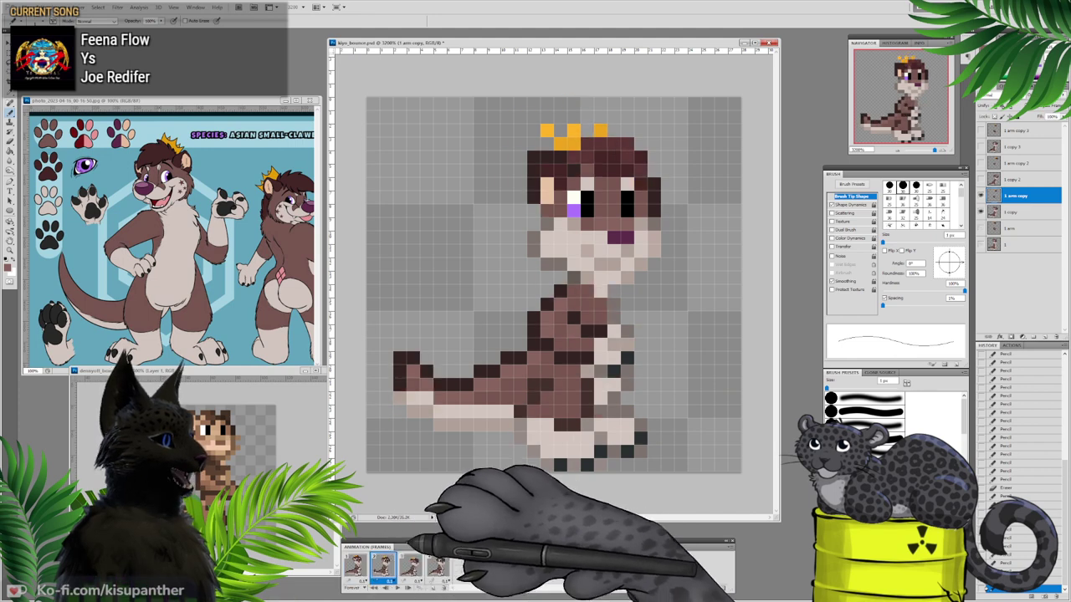
pyautogui.click(1014, 229)
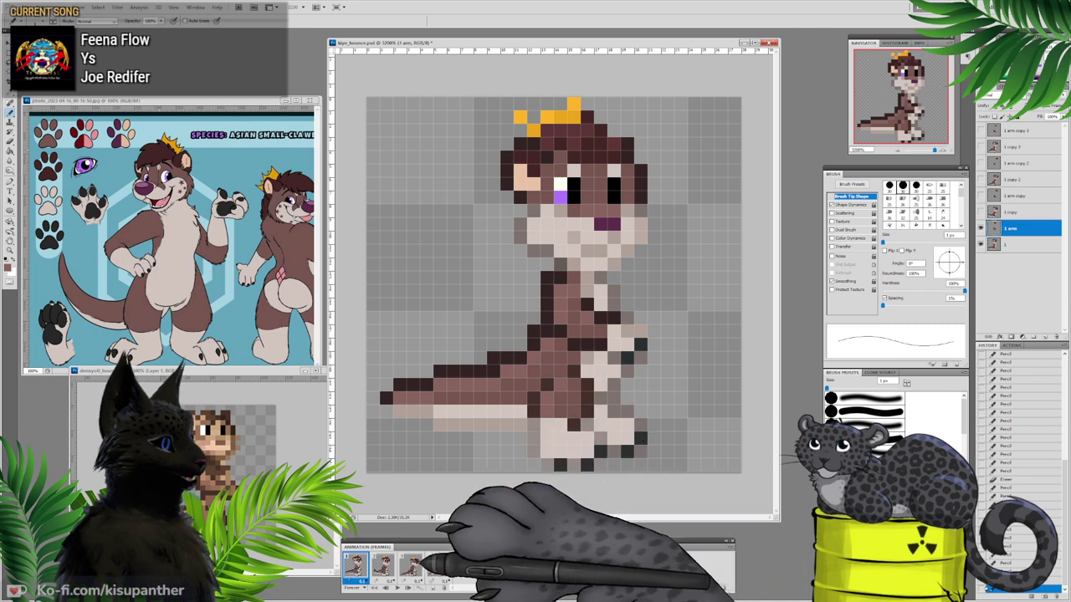
# Step: Add the lighter reddish brown to frame 3's tail, back and arm on the 1 copy 2 and 1 arm copy 2 layers
pyautogui.click(410, 565)
pyautogui.click(1017, 179)
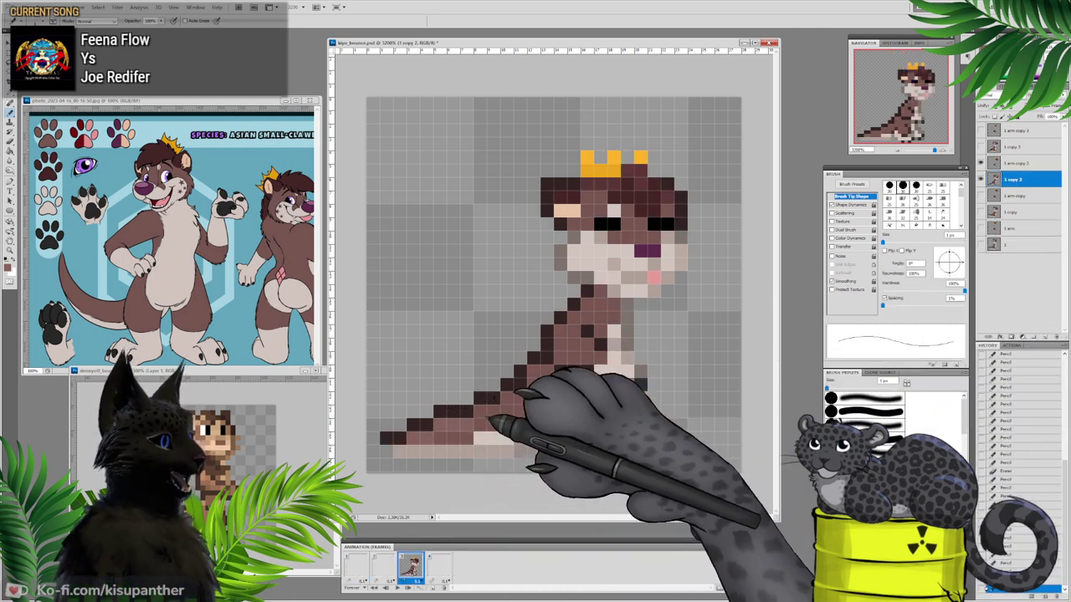
pyautogui.click(537, 381)
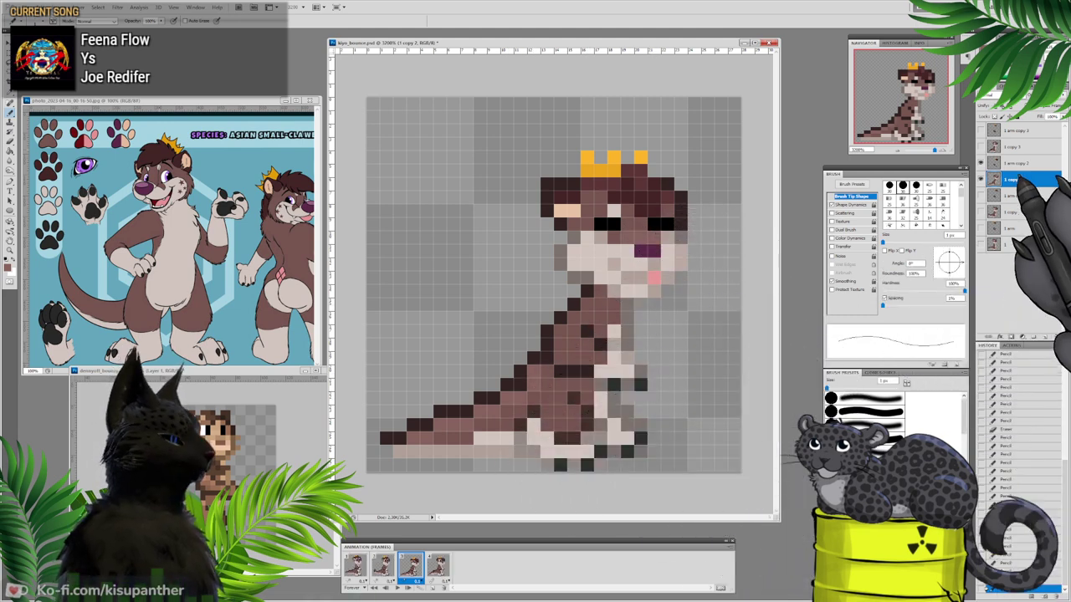
pyautogui.click(1016, 164)
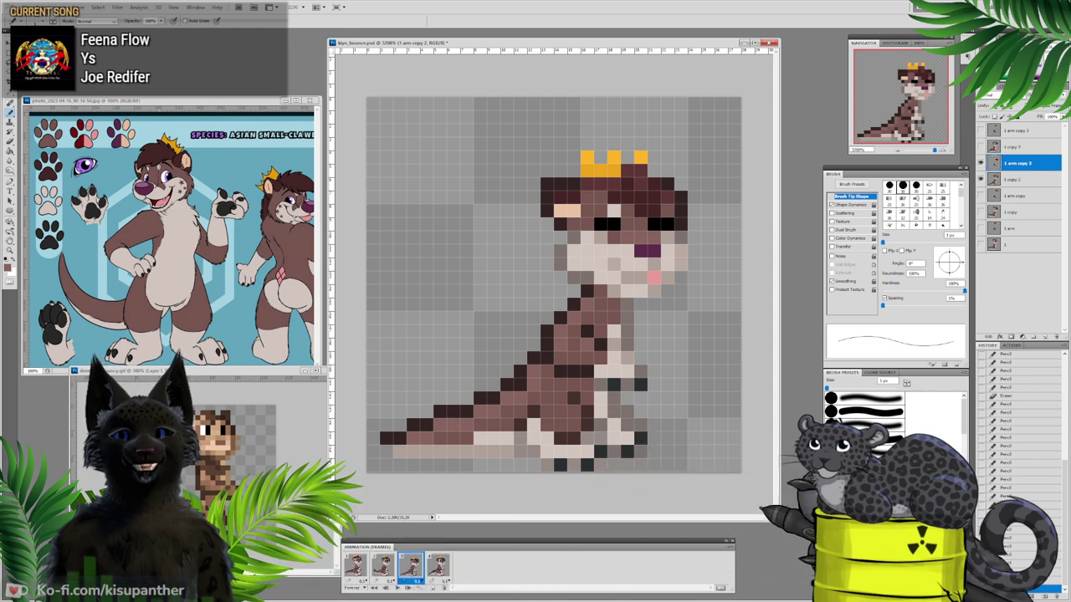
# Step: Add the lighter reddish brown to frame 4's tail, body and arm on the 1 copy 3 and 1 arm copy 3 layers
pyautogui.click(437, 566)
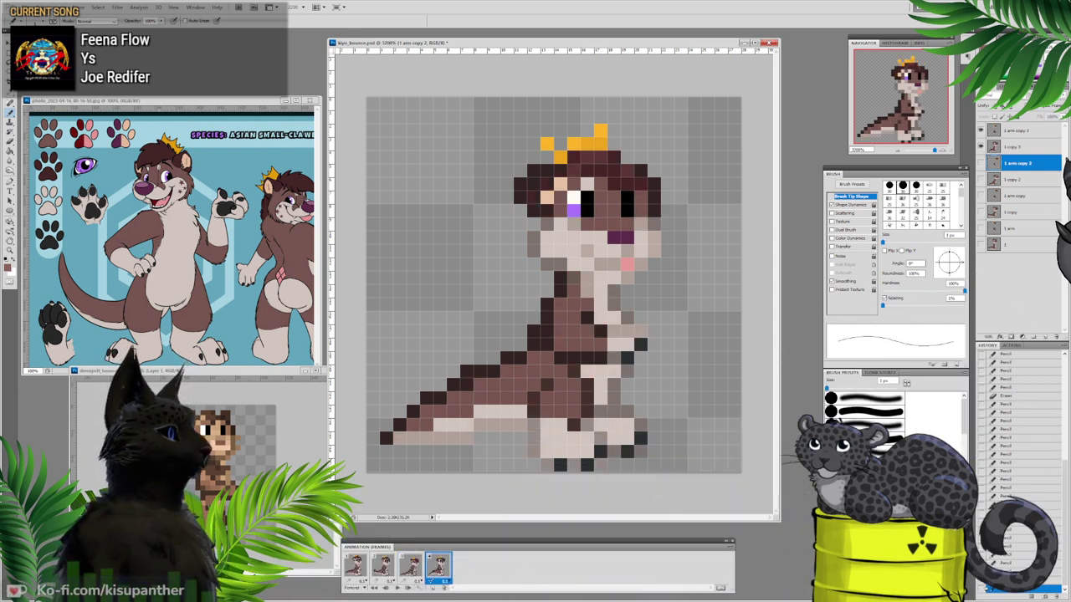
pyautogui.click(1016, 147)
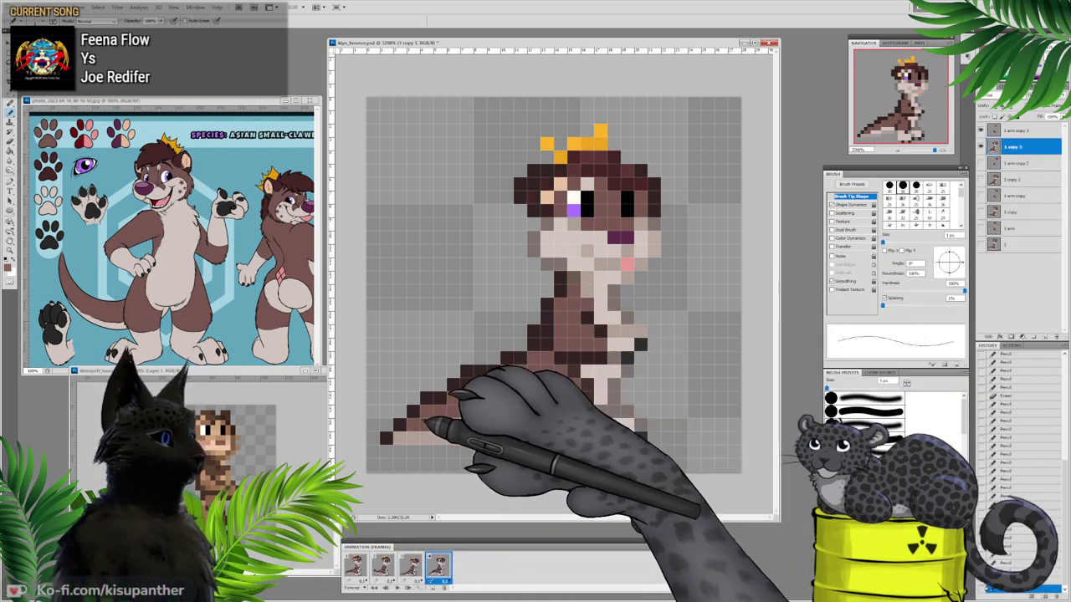
pyautogui.click(414, 425)
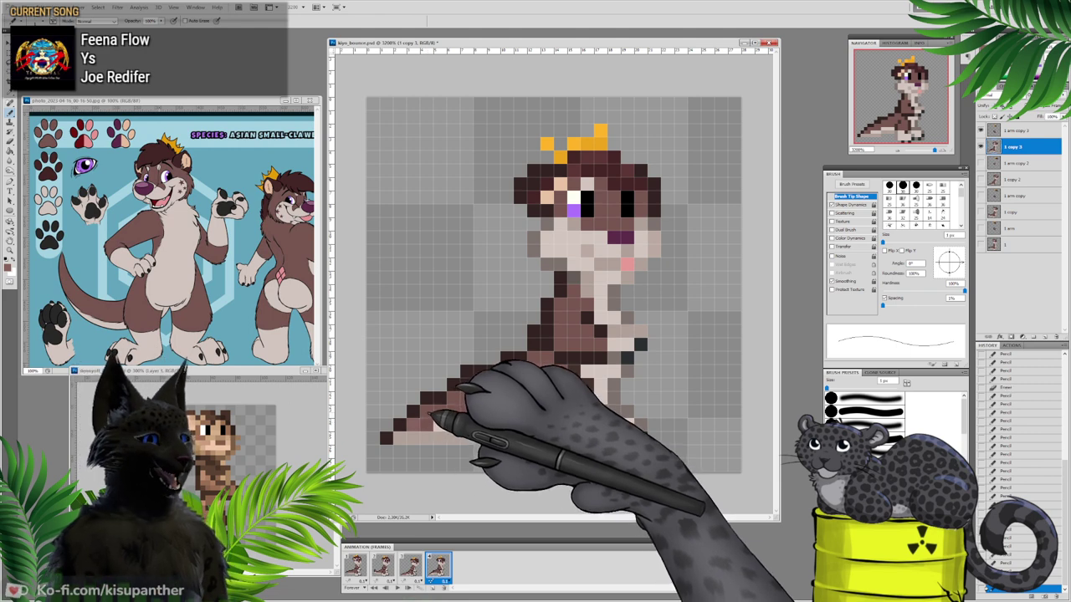
pyautogui.click(428, 412)
pyautogui.click(454, 398)
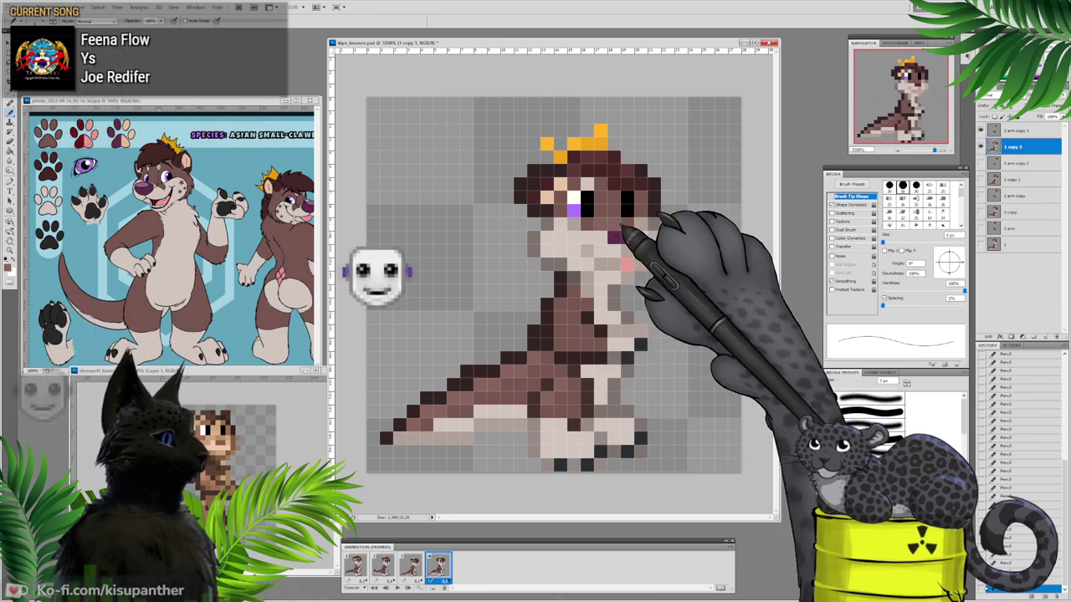
pyautogui.click(1017, 130)
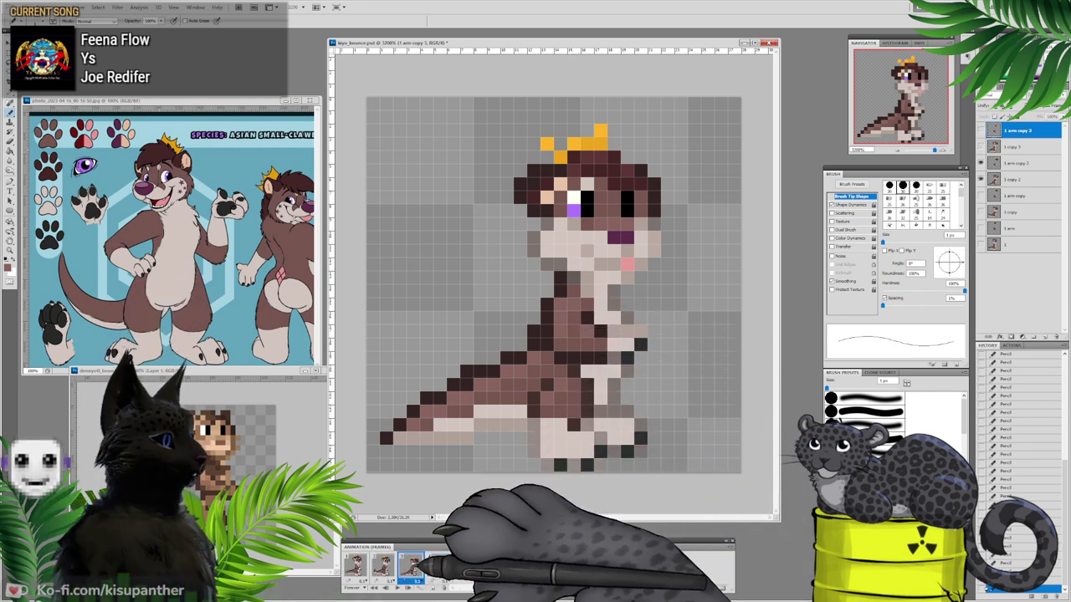
# Step: Check the fur shading of frames 3 and 2 on their body layers, 1 copy 2 and 1 copy
pyautogui.click(410, 565)
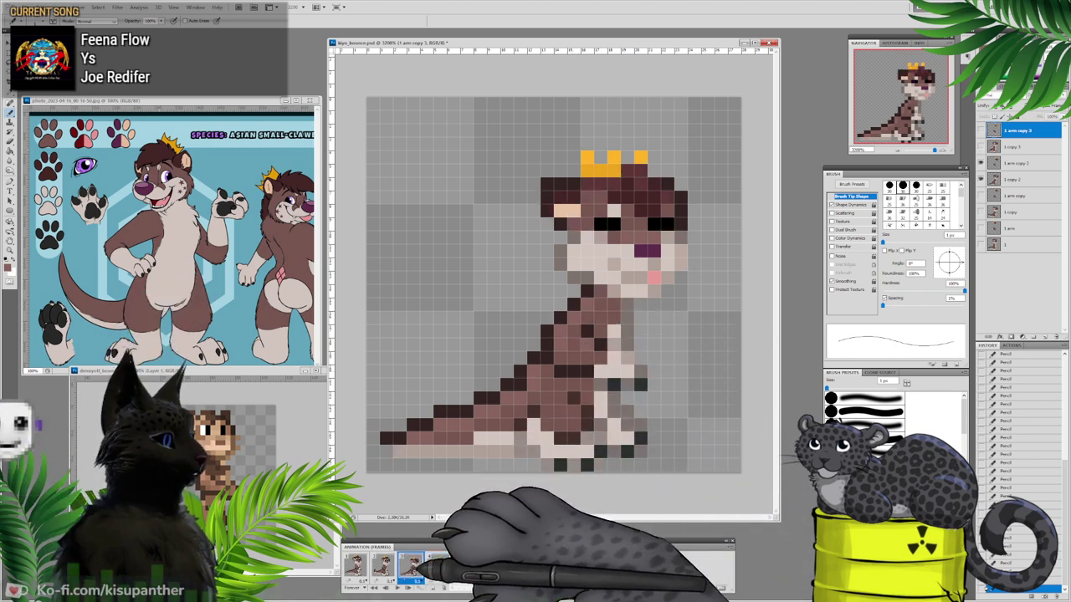
pyautogui.click(1017, 179)
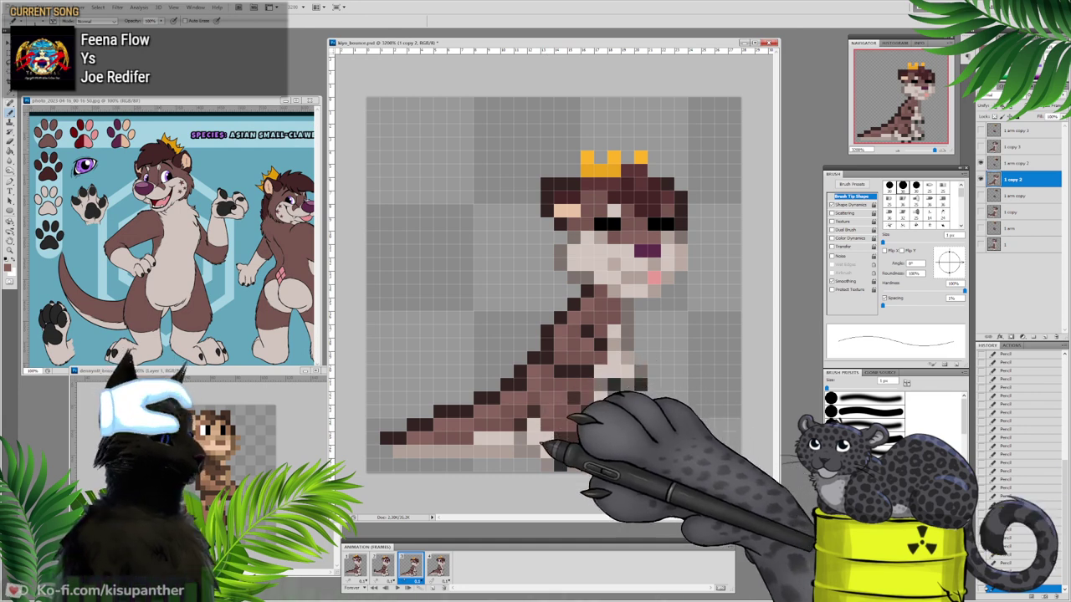
pyautogui.click(382, 566)
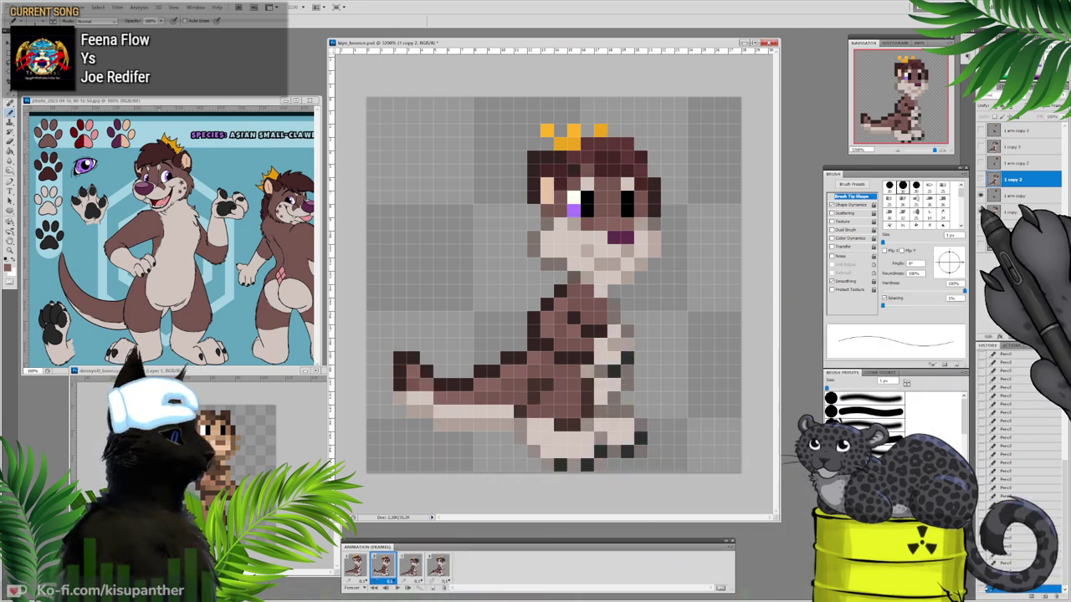
pyautogui.click(1017, 213)
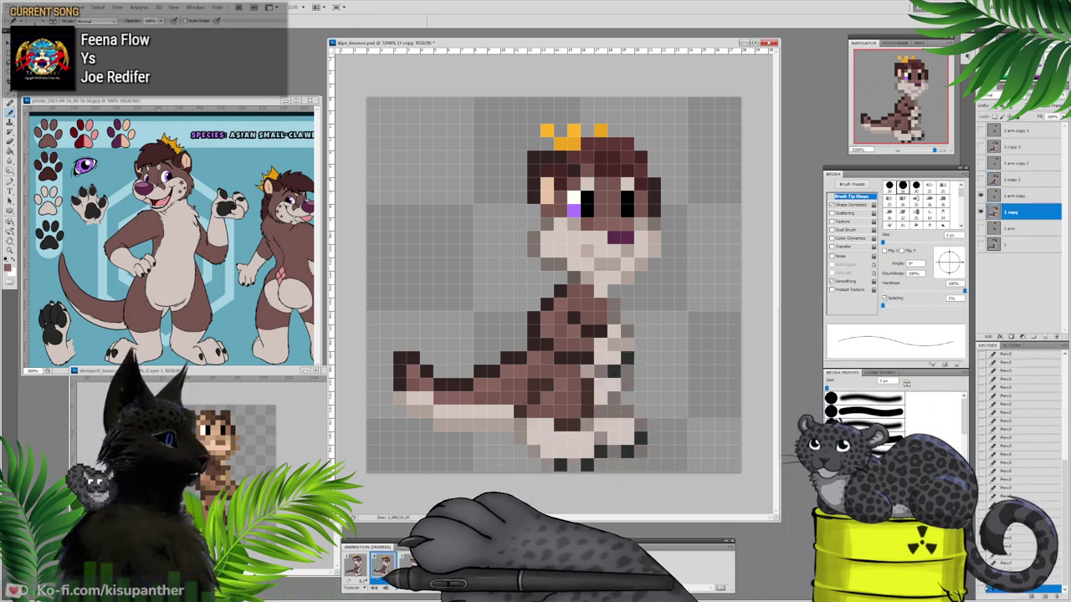
# Step: Preview the bounce animation and inspect frame 1 with the 1 arm layer hidden and shown
pyautogui.click(398, 588)
pyautogui.click(438, 565)
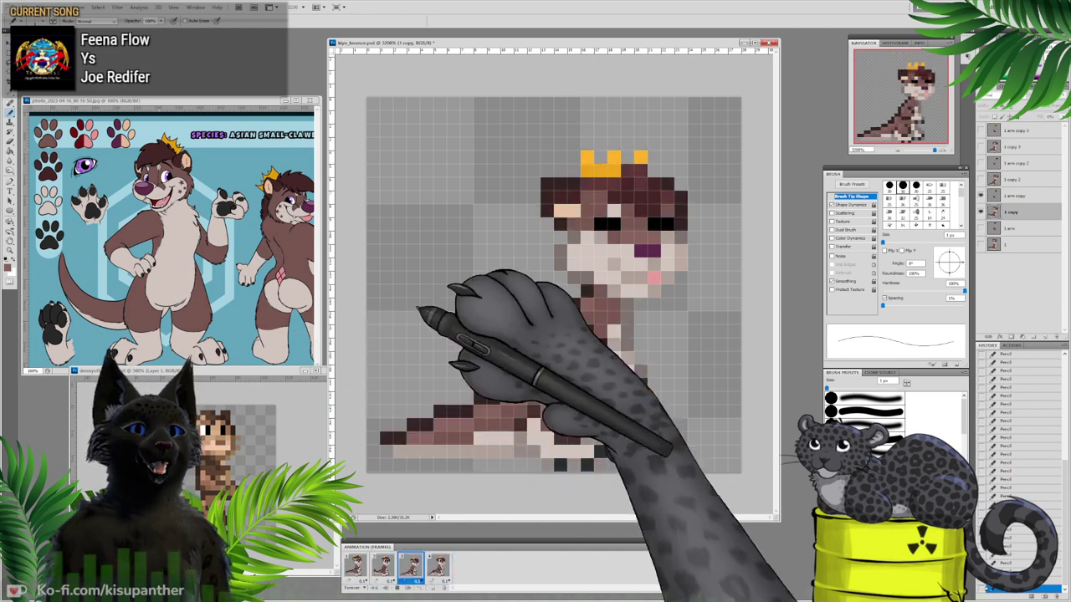
pyautogui.click(365, 568)
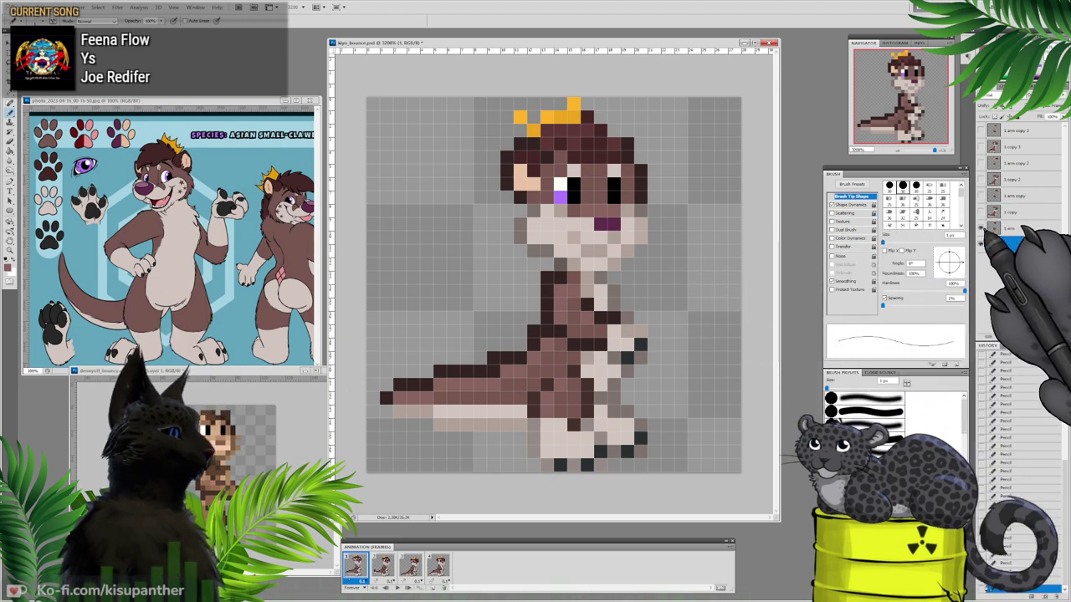
pyautogui.click(982, 228)
pyautogui.click(981, 228)
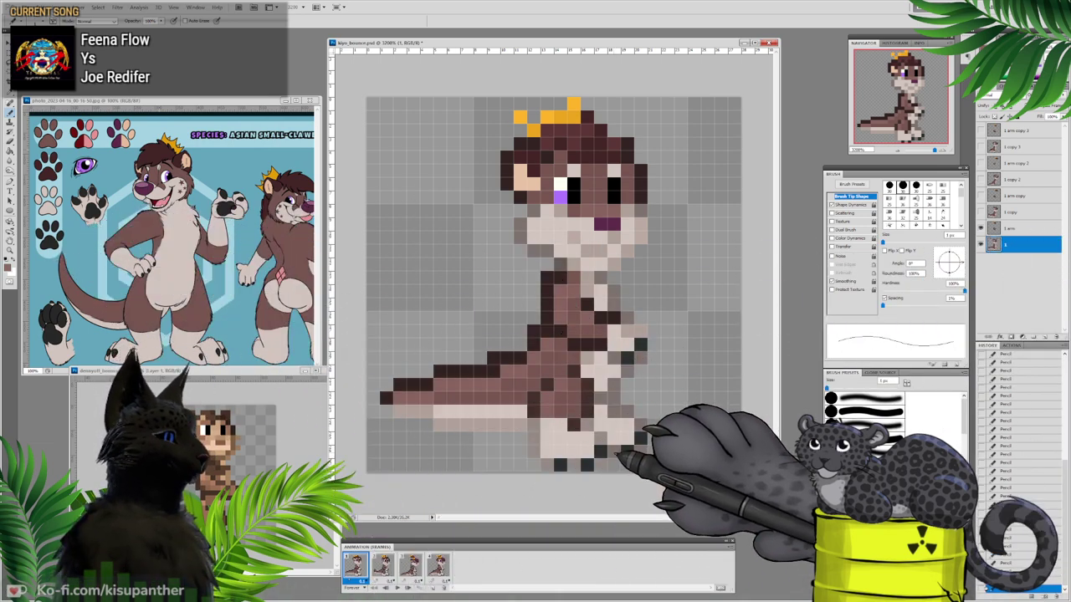
# Step: Set the foreground to dark greyish brown #635953 and darken the shadow along frame 1's belly edge and far limbs
pyautogui.click(8, 261)
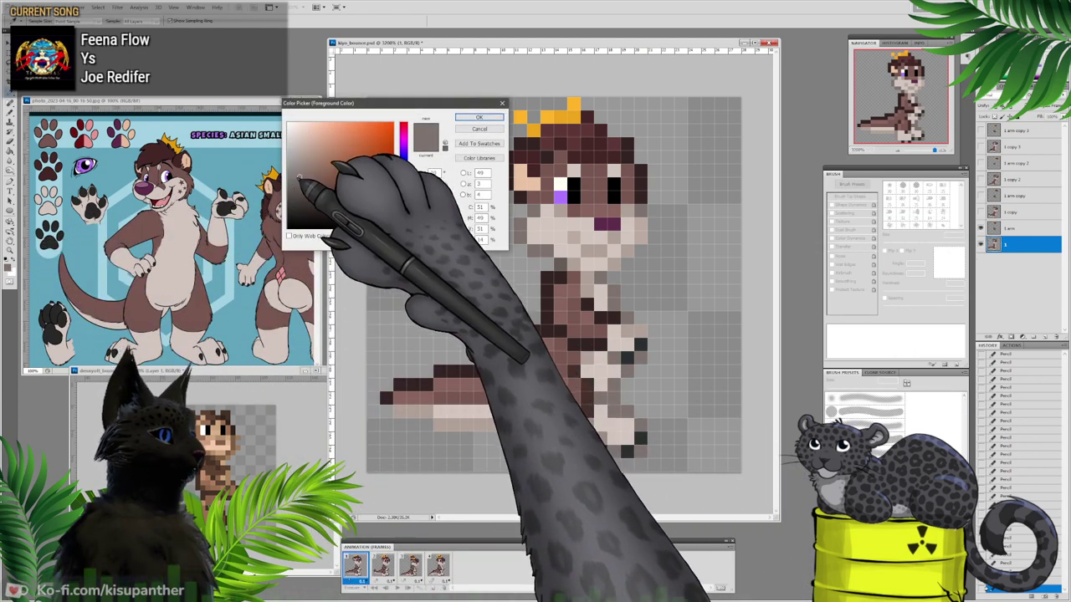
pyautogui.click(479, 118)
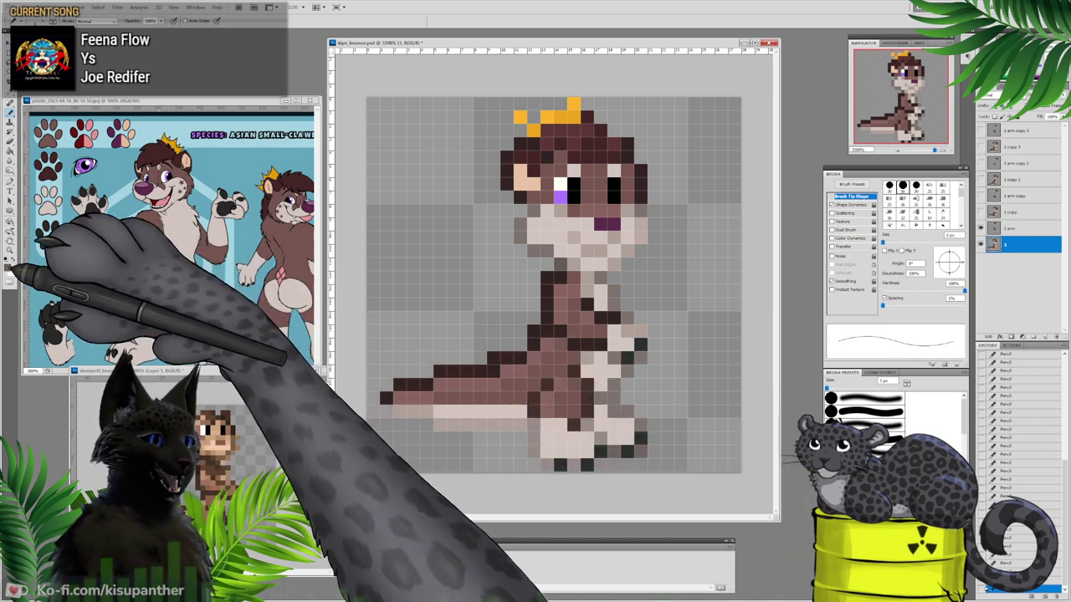
pyautogui.click(10, 260)
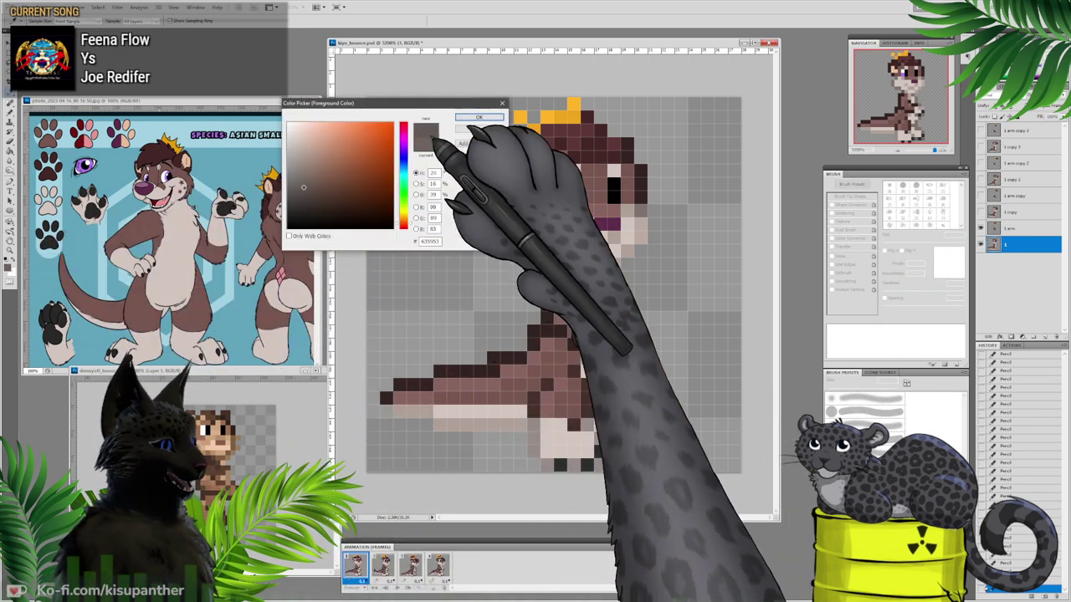
pyautogui.click(479, 117)
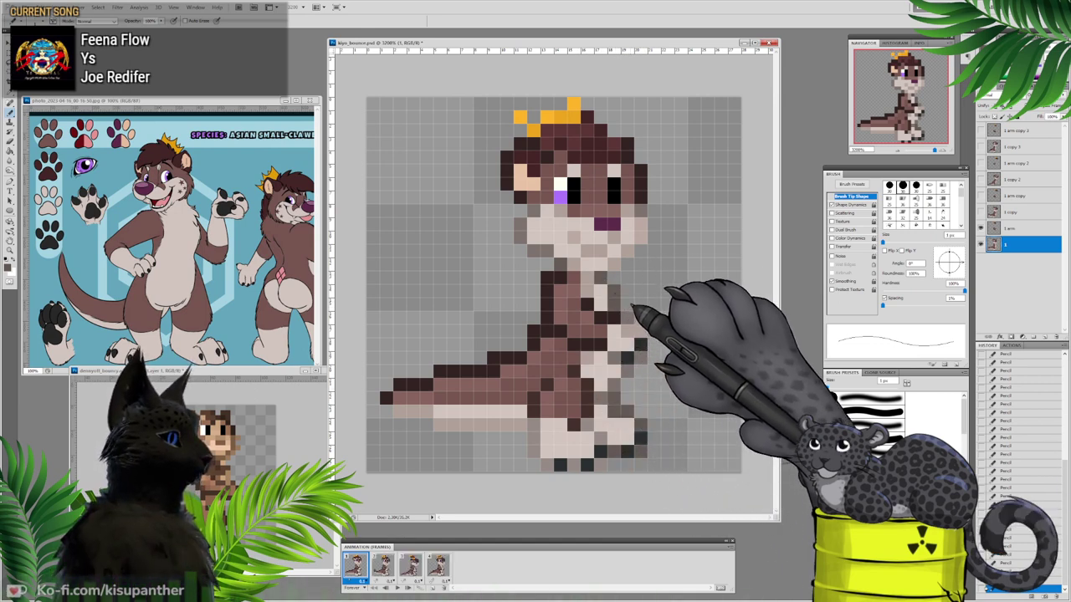
pyautogui.click(982, 243)
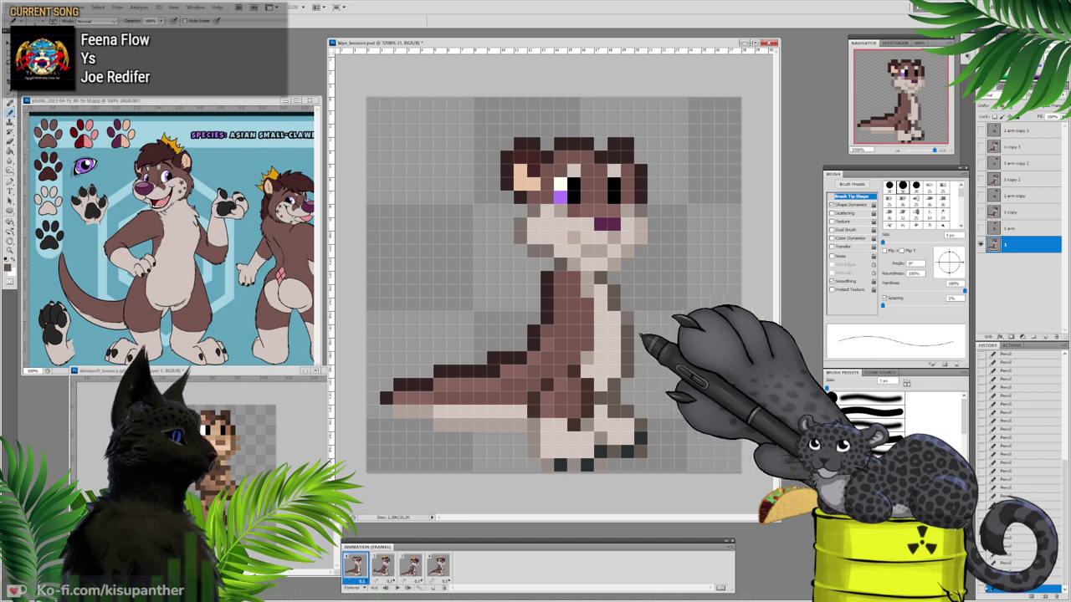
pyautogui.click(980, 229)
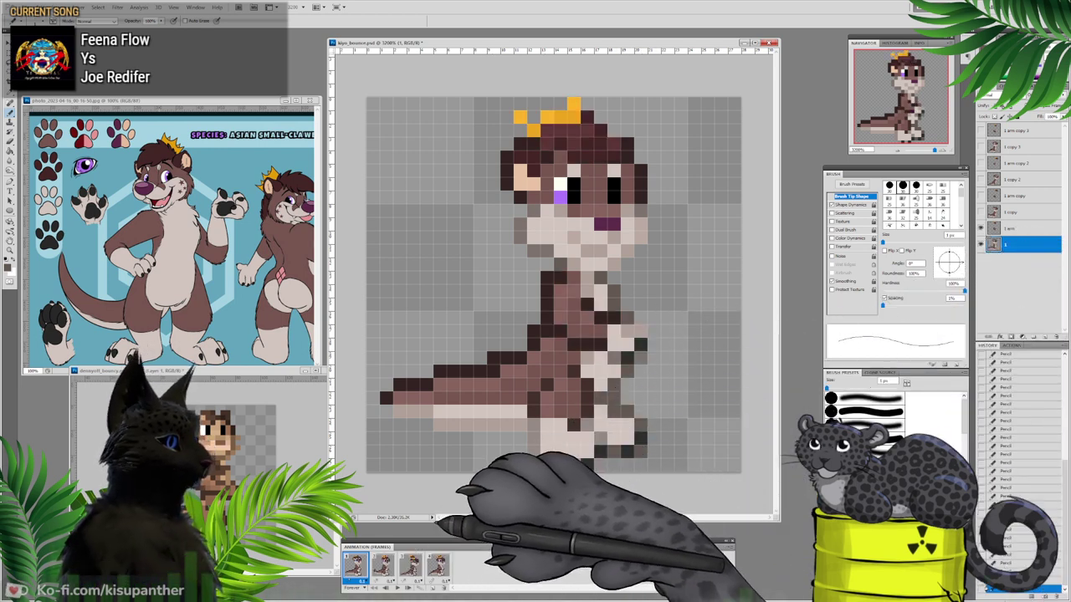
# Step: Darken frame 2's belly-edge and far-leg shadow with the greyish brown on the 1 copy layer, checking it without the arm
pyautogui.click(382, 563)
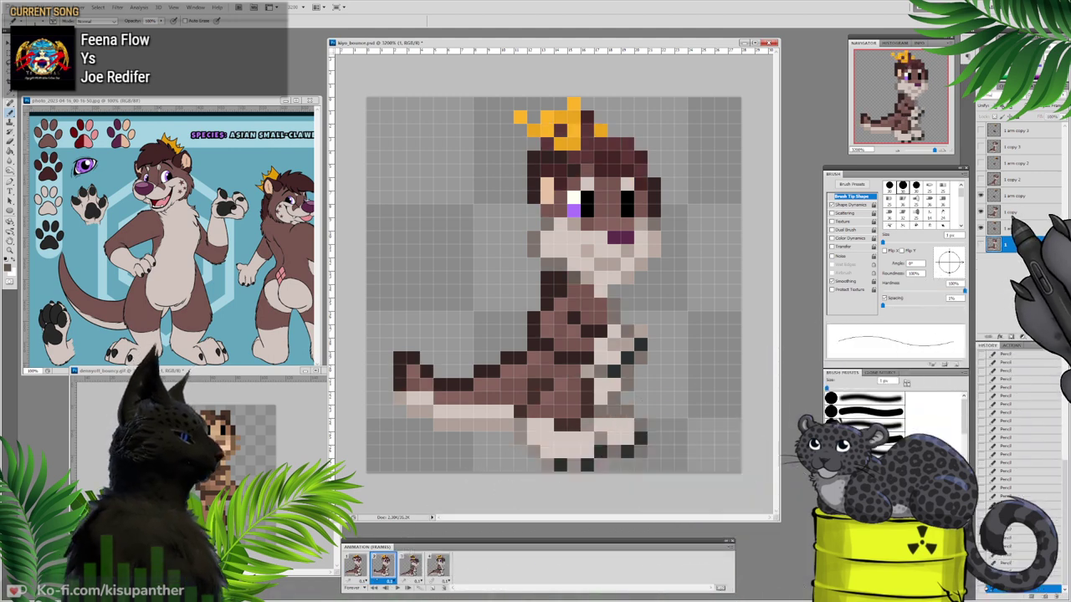
pyautogui.click(981, 229)
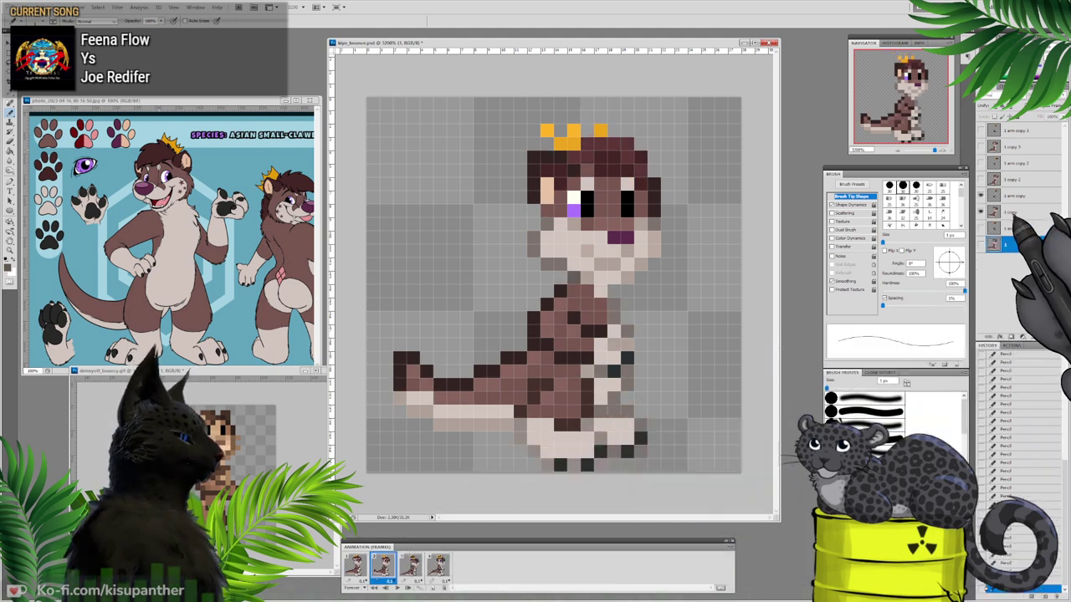
pyautogui.click(981, 195)
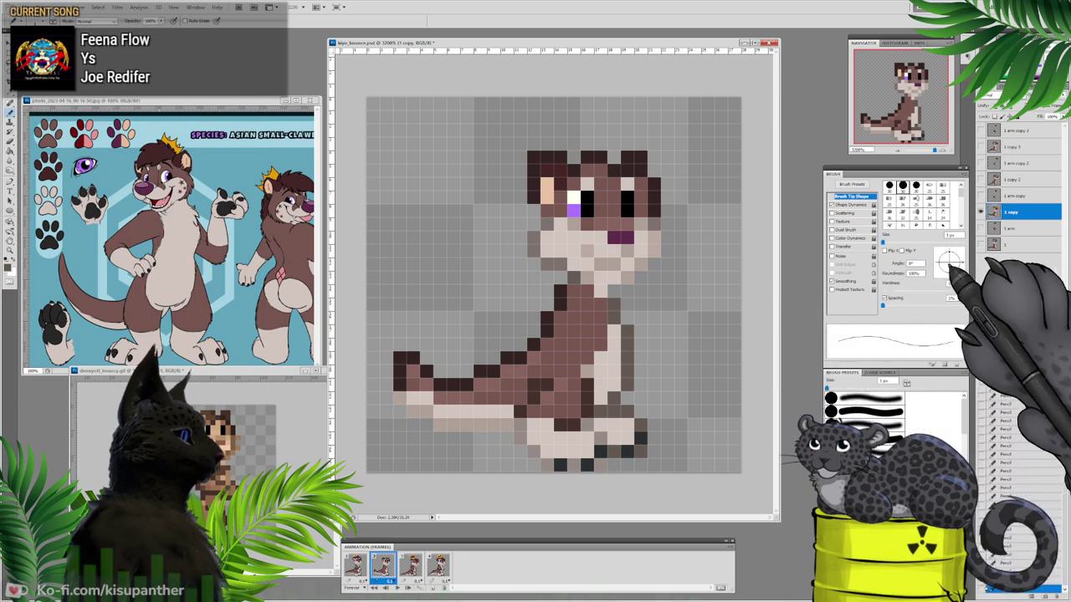
pyautogui.click(981, 197)
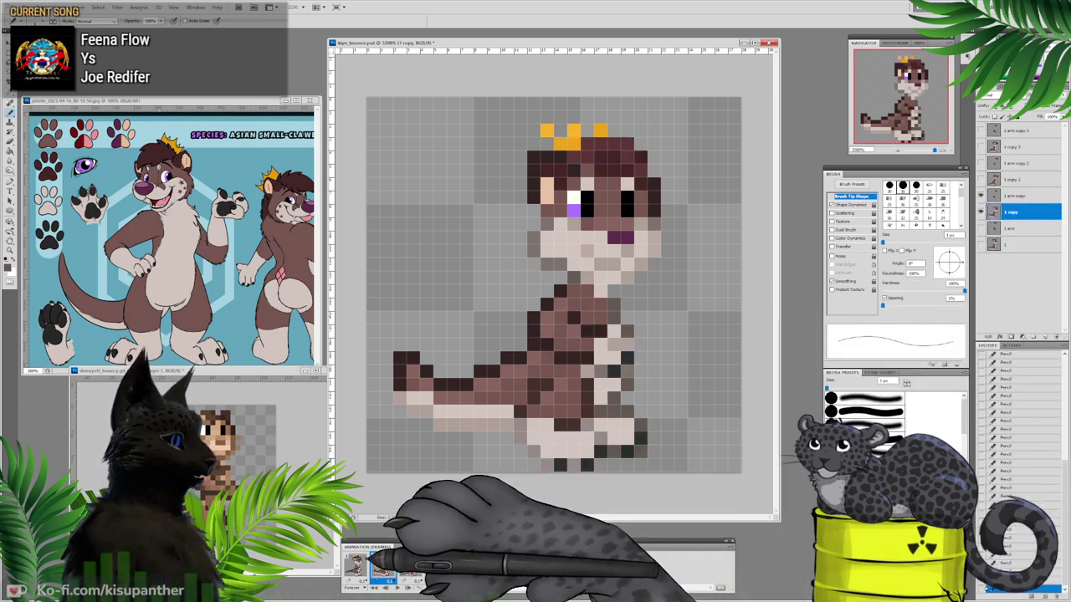
pyautogui.click(360, 567)
pyautogui.click(381, 565)
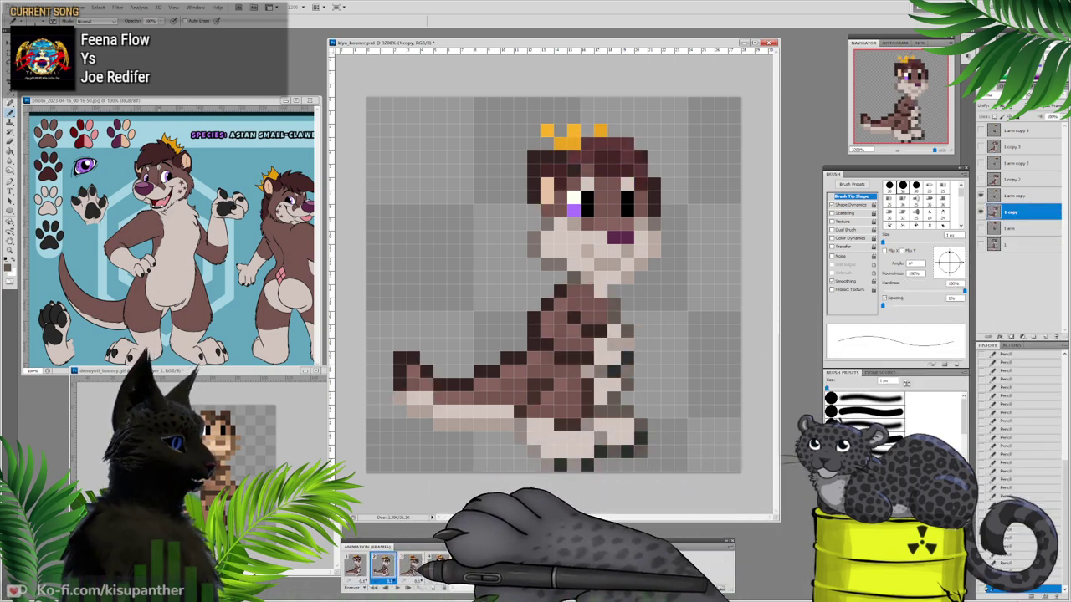
# Step: Darken frame 3's belly-edge and far-leg shadow with the greyish brown on the 1 copy 2 layer
pyautogui.click(411, 566)
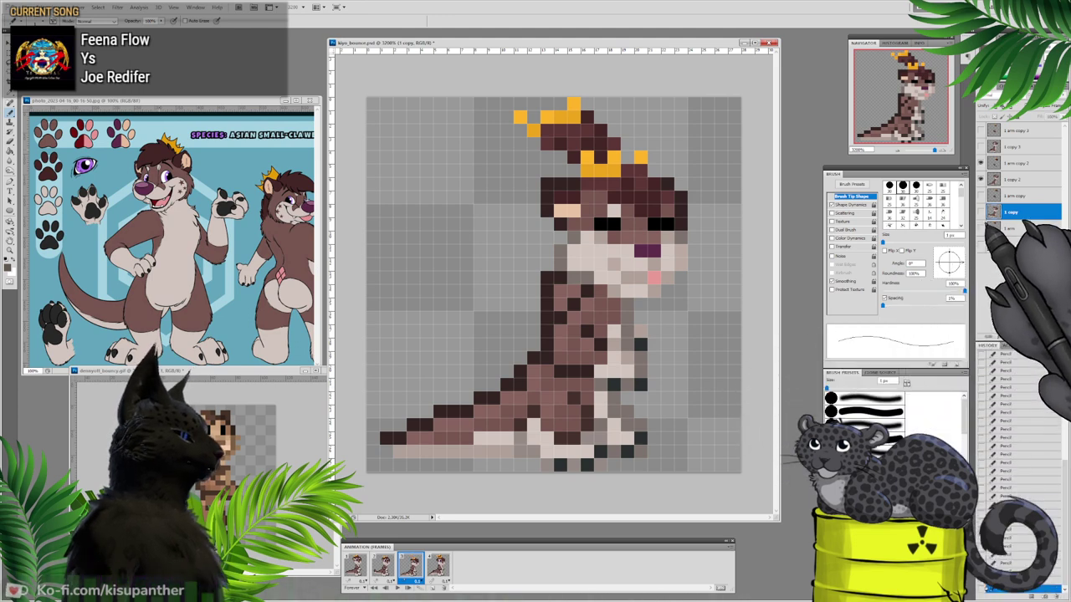
pyautogui.click(981, 214)
pyautogui.click(997, 179)
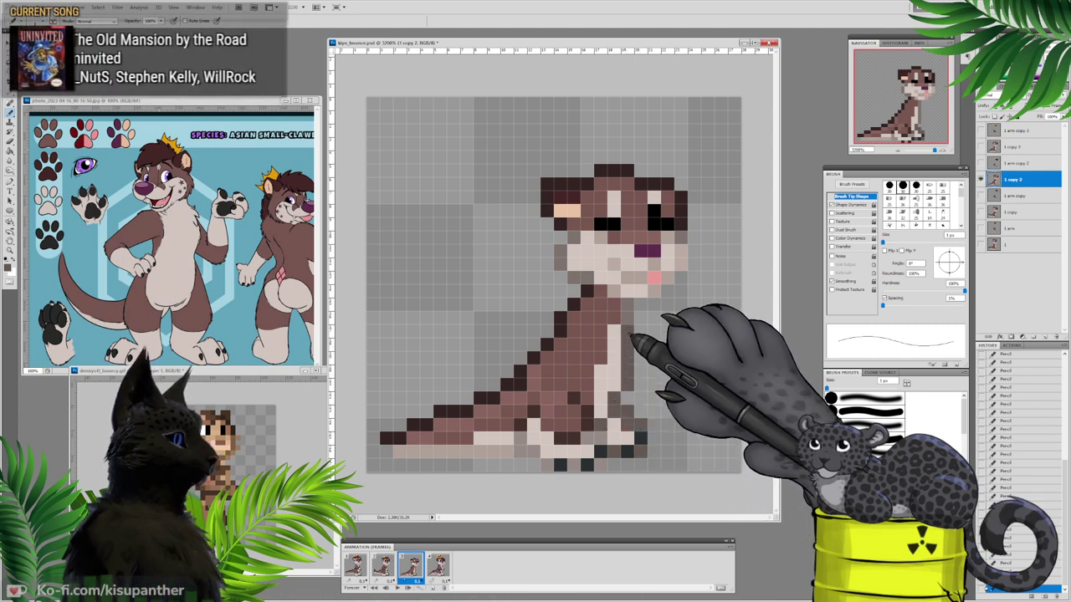
pyautogui.click(980, 163)
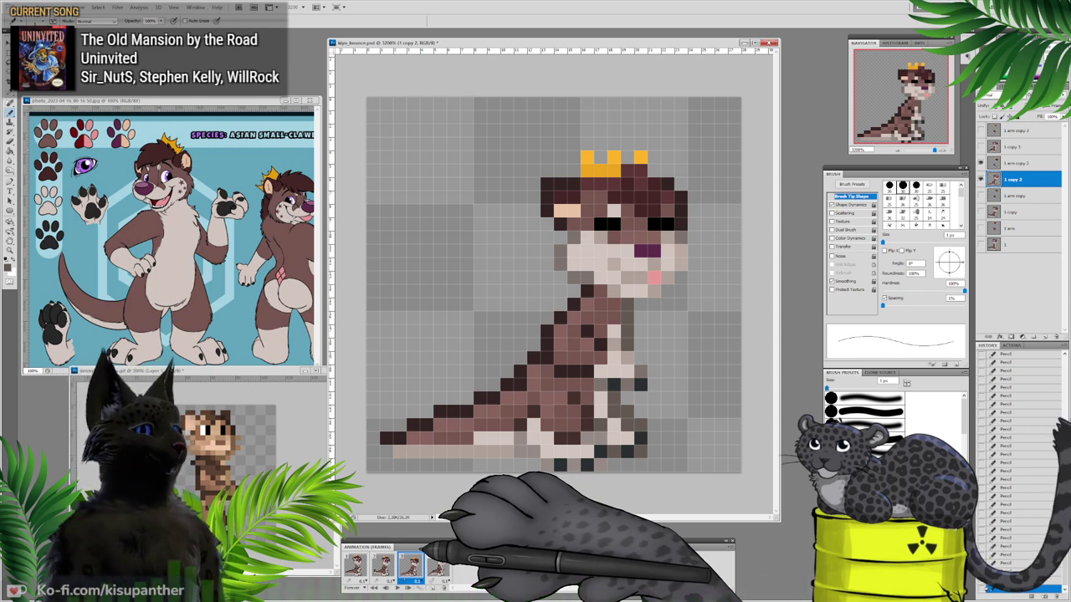
pyautogui.click(614, 398)
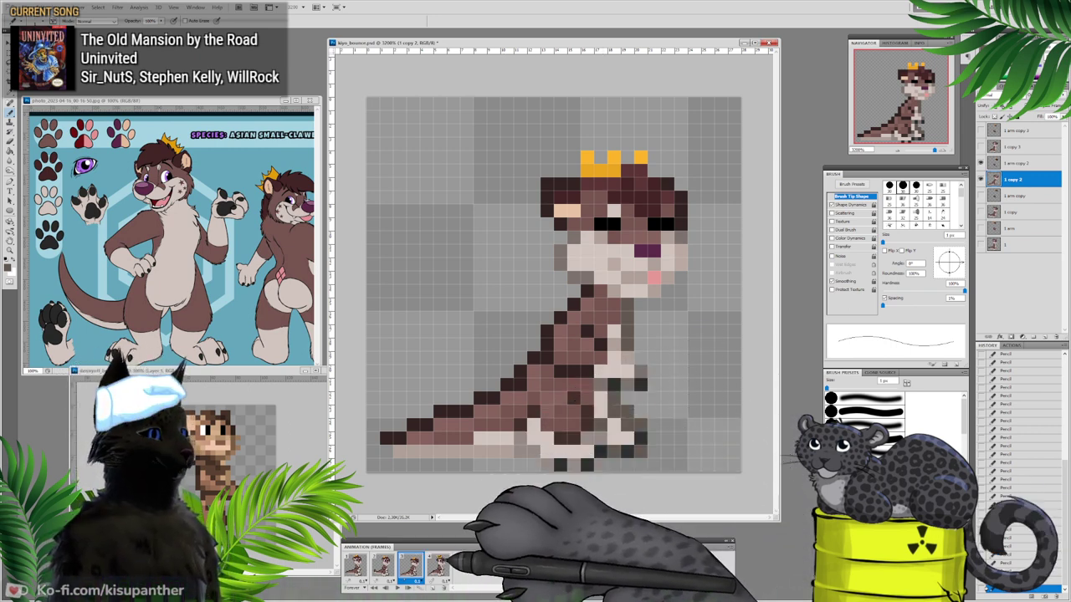
# Step: Darken frame 4's belly-edge and far-leg shadow with the greyish brown on the 1 copy 3 layer
pyautogui.click(438, 566)
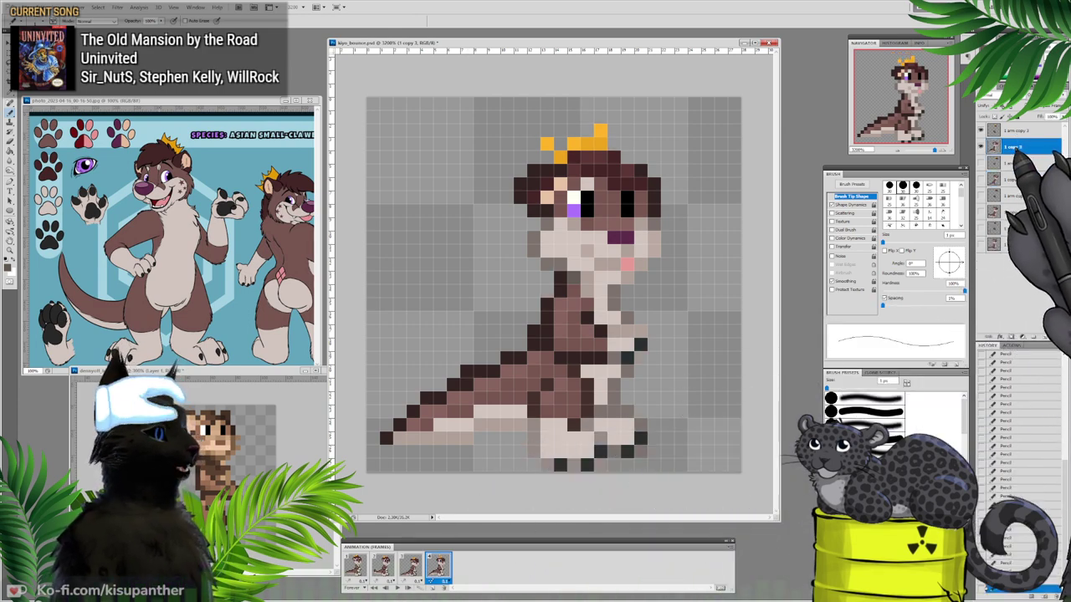
pyautogui.click(980, 131)
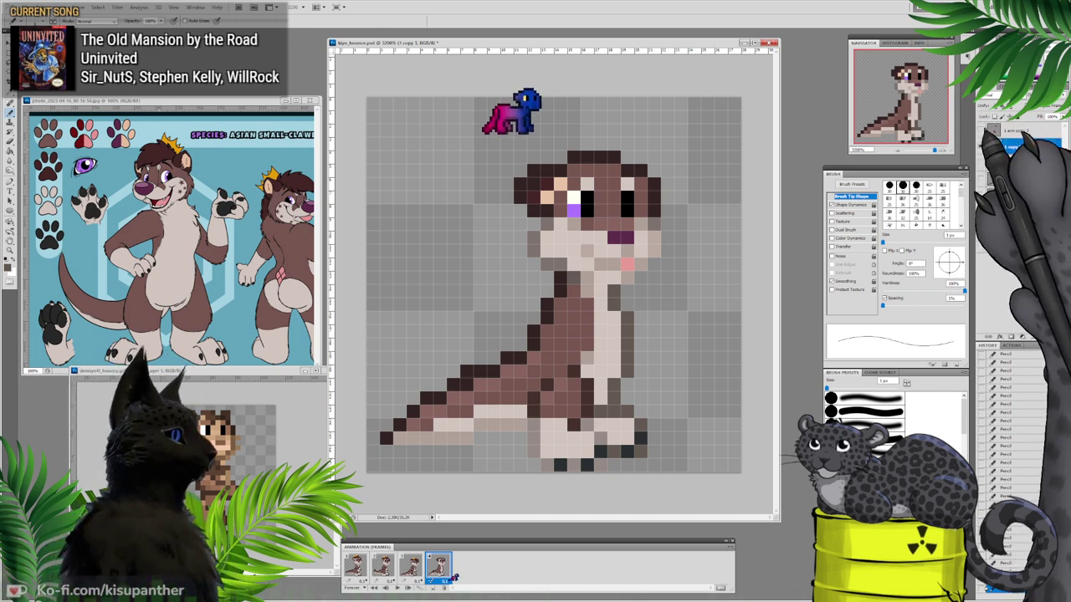
pyautogui.click(982, 131)
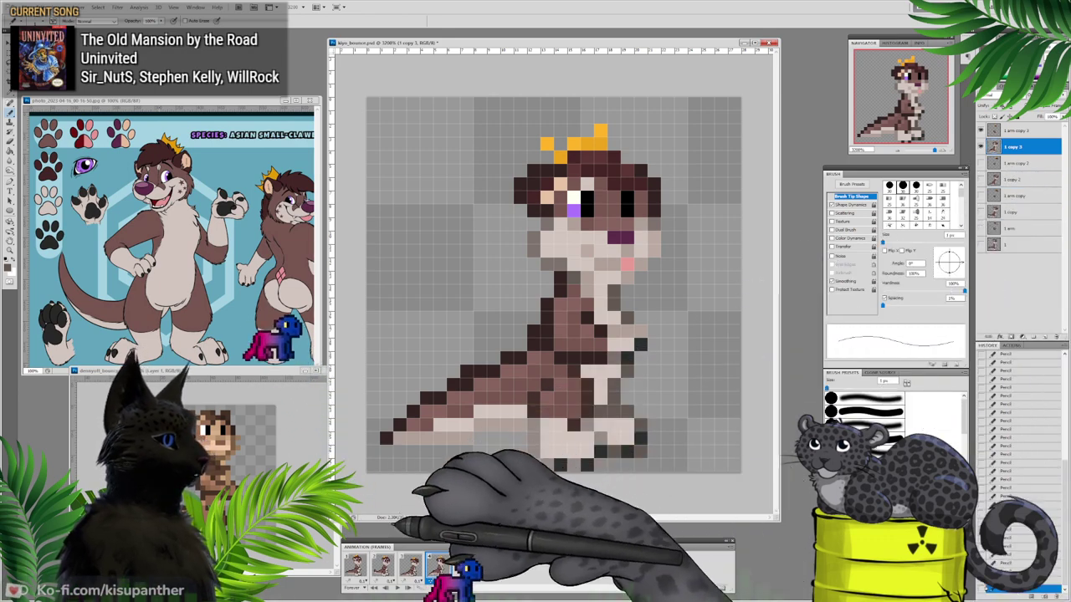
# Step: Set the foreground to light greyish beige #bfb3ae and shade frame 1's far foot on layer 1
pyautogui.click(355, 565)
pyautogui.click(1016, 243)
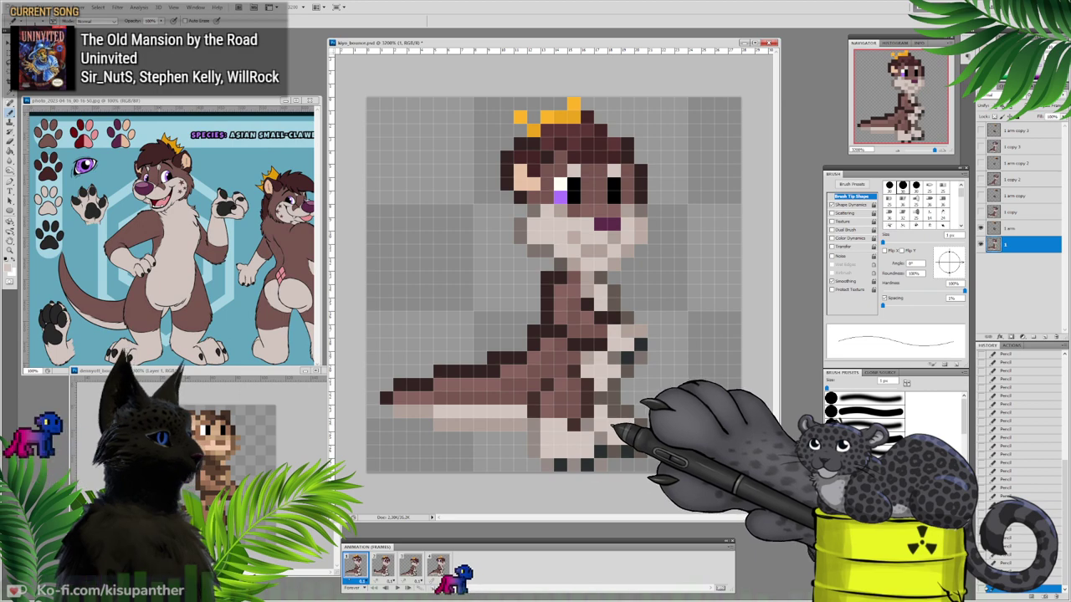
pyautogui.click(9, 267)
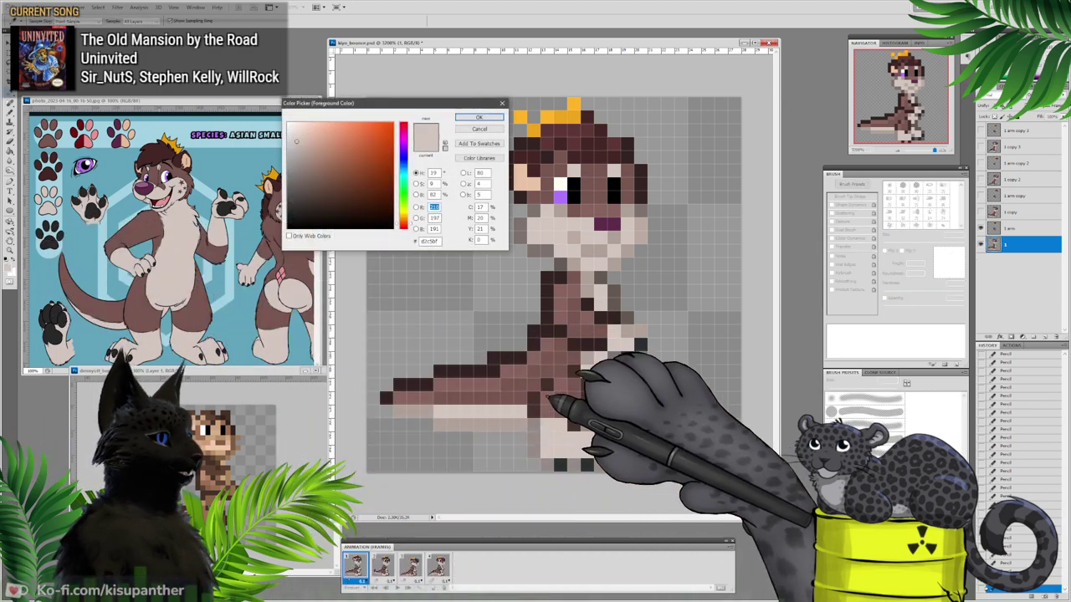
pyautogui.press('Tab')
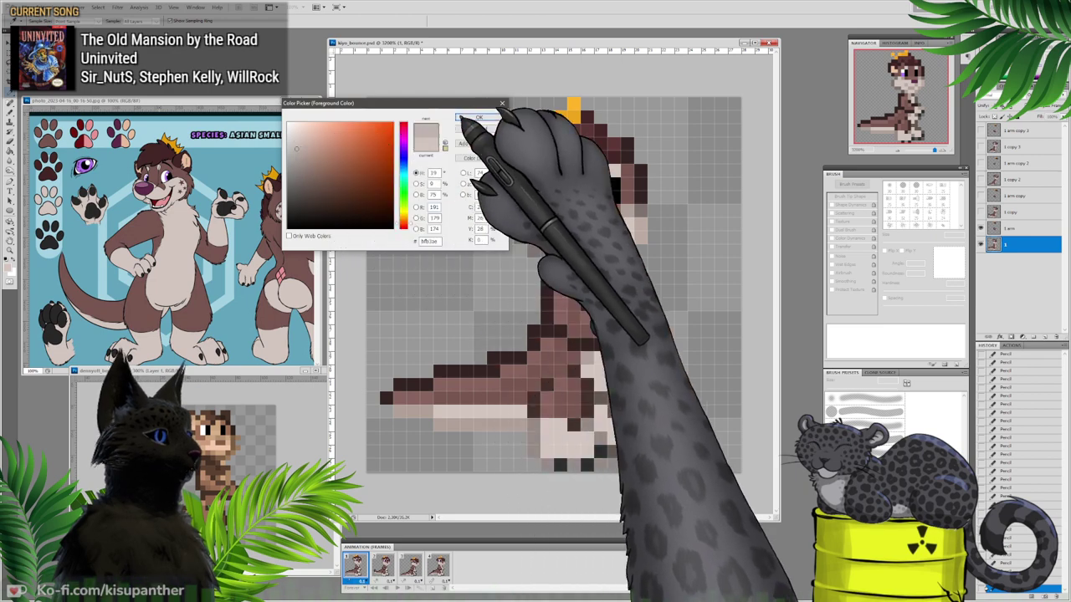
pyautogui.click(479, 117)
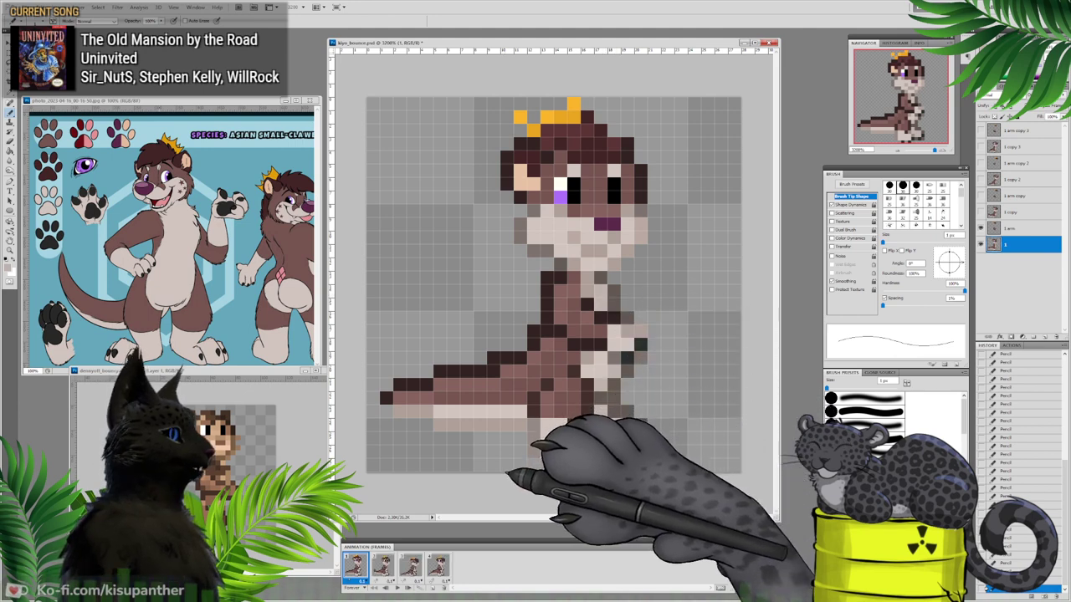
# Step: Shade the far foot in frames 2, 3 and 4 with the greyish beige on the 1 copy, 1 copy 2 and 1 copy 3 layers
pyautogui.click(382, 567)
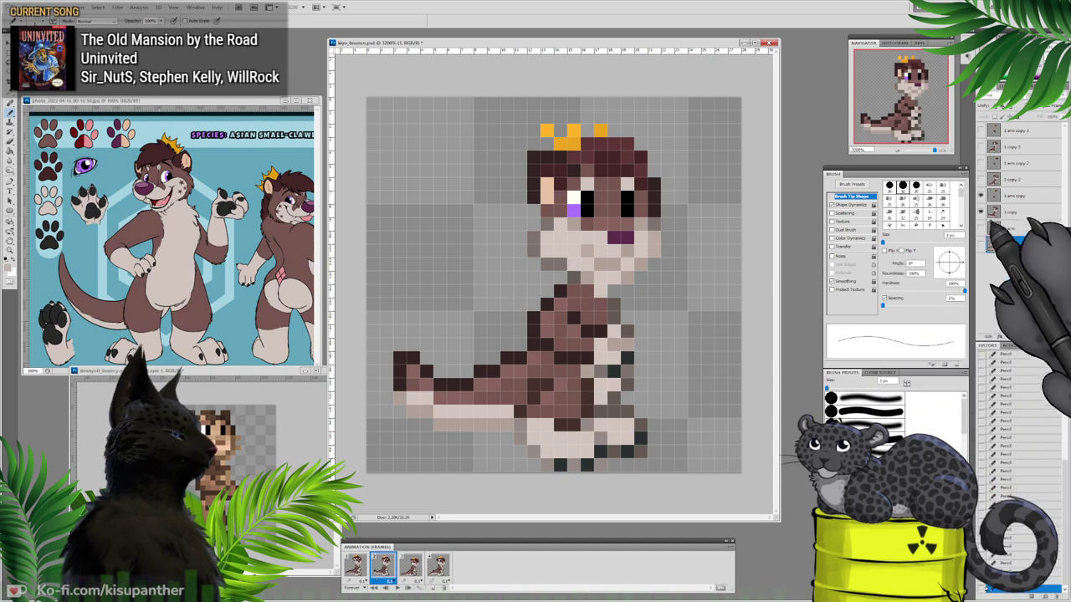
pyautogui.click(1012, 212)
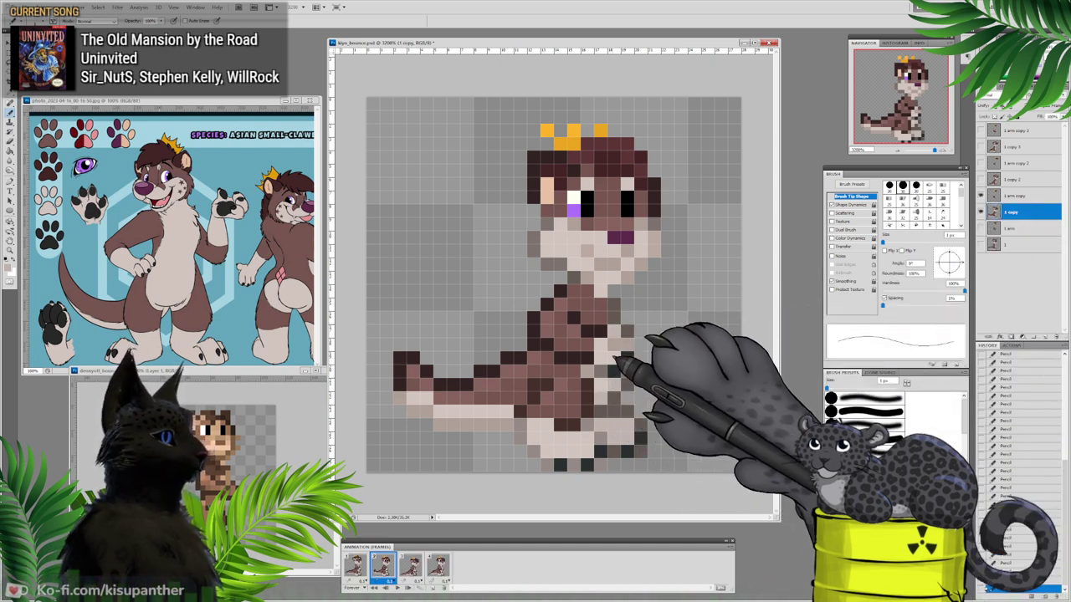
pyautogui.click(411, 566)
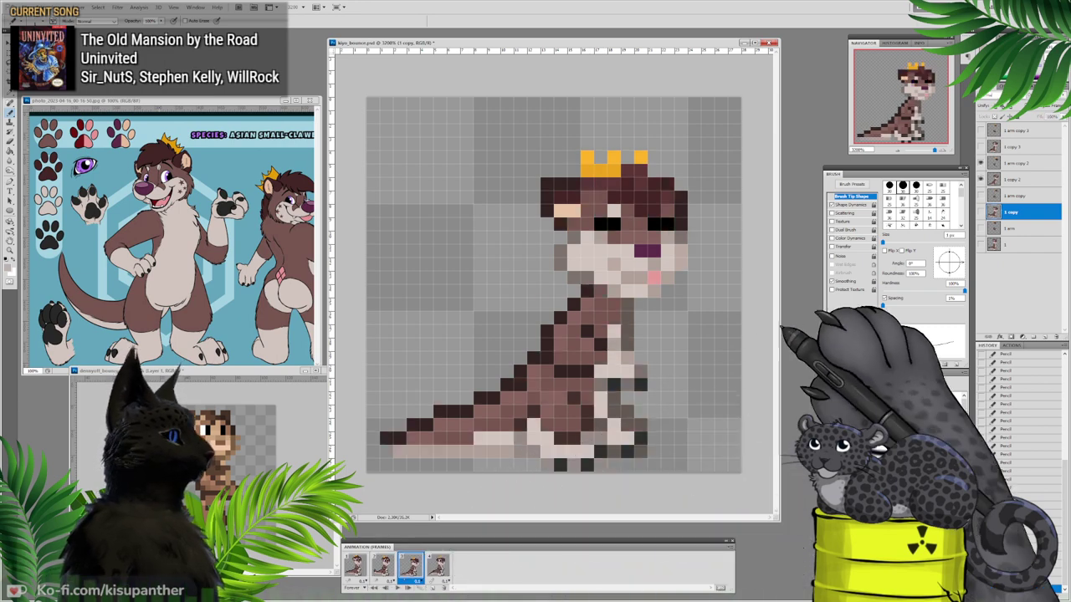
pyautogui.click(1012, 179)
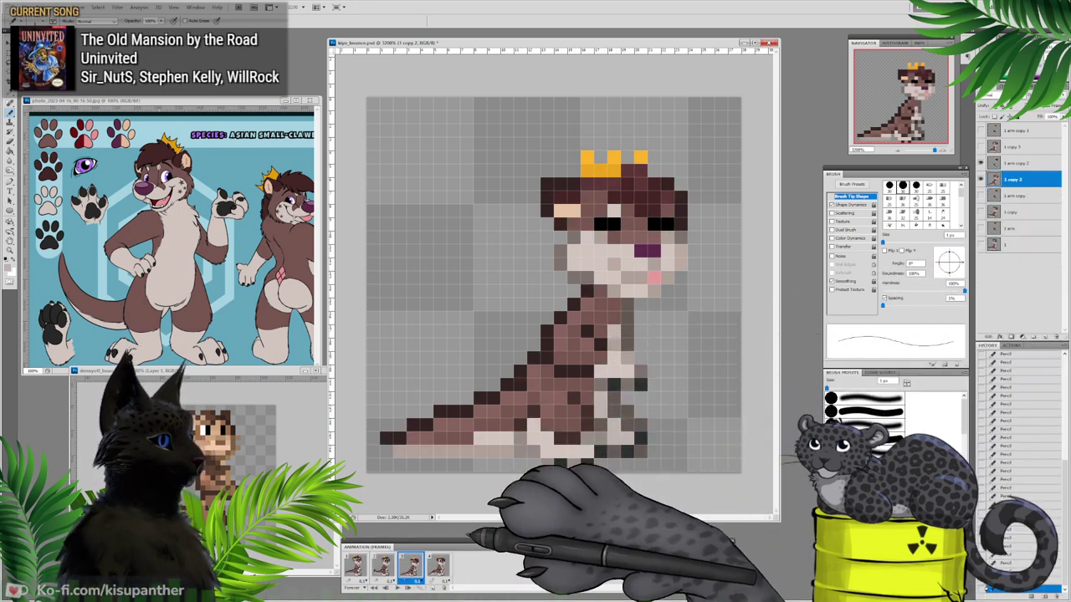
pyautogui.click(437, 566)
pyautogui.click(1013, 146)
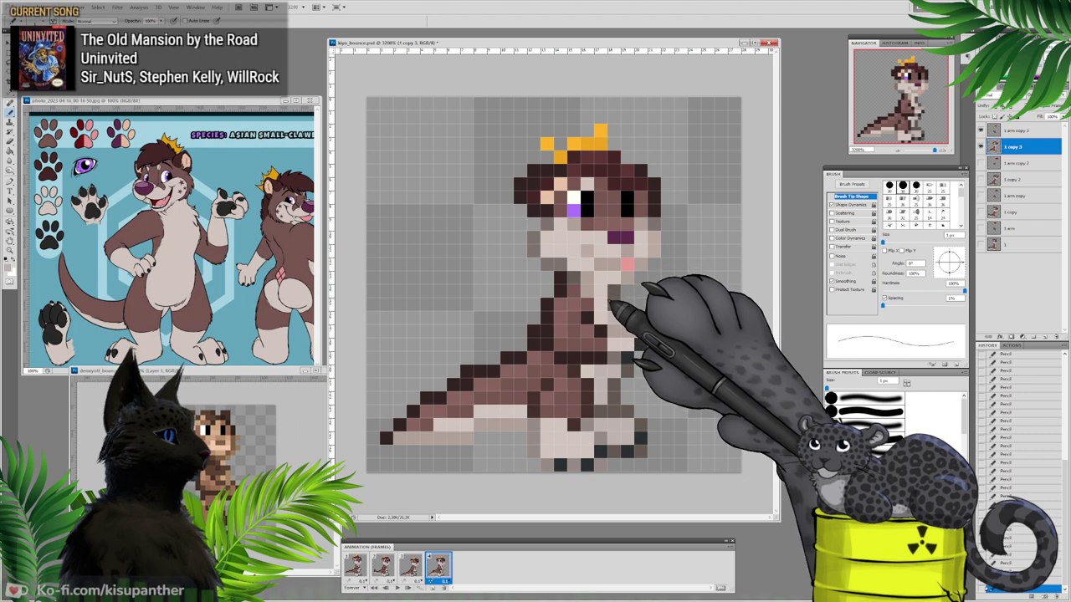
# Step: Compare frames 3 and 4 and play the animation to review the new shading
pyautogui.click(410, 567)
pyautogui.click(437, 567)
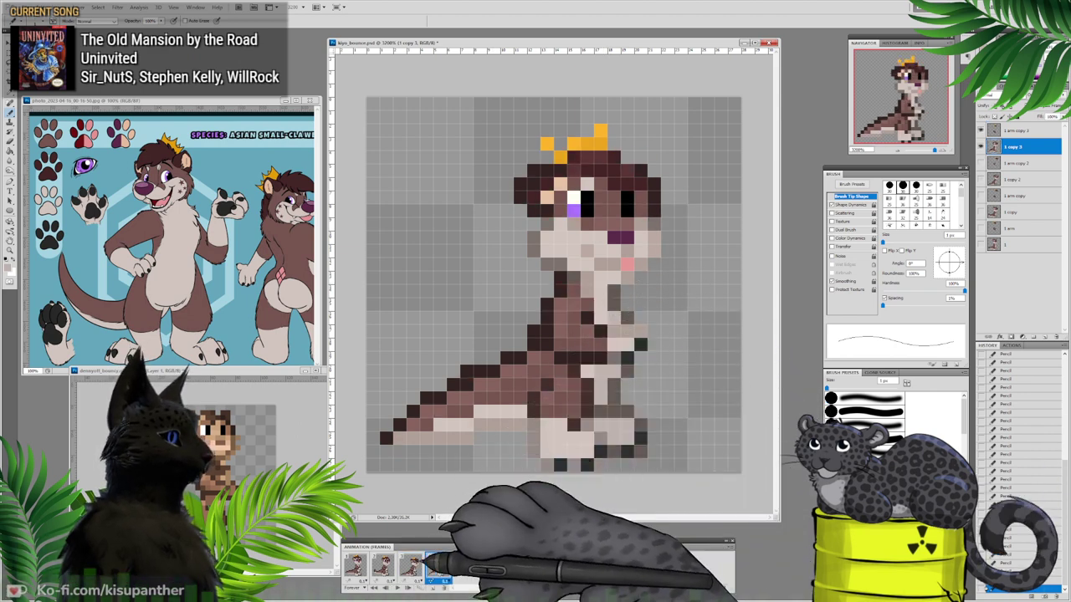
pyautogui.click(411, 566)
pyautogui.click(446, 563)
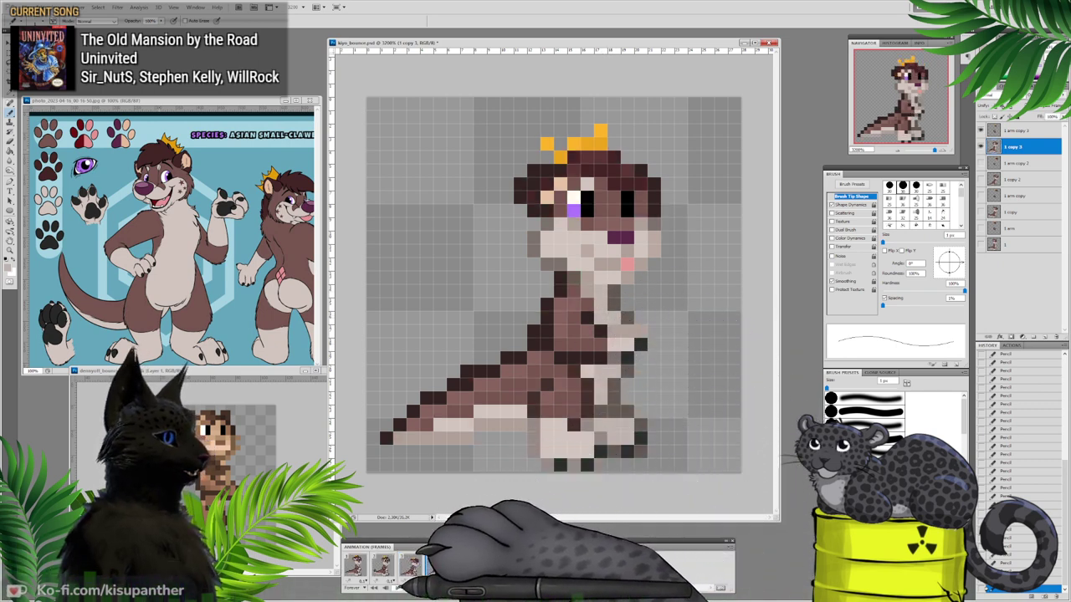
pyautogui.click(397, 589)
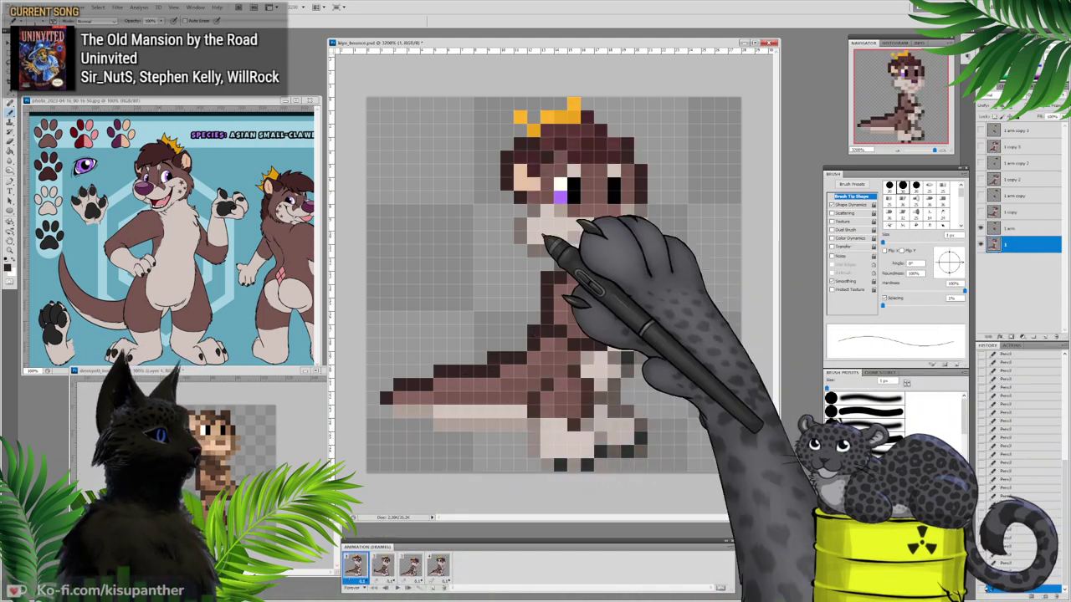
# Step: Choose a dark reddish brown and soften the dark outline on frame 1's back, tail and arm on layers 1 and 1 arm
pyautogui.click(9, 261)
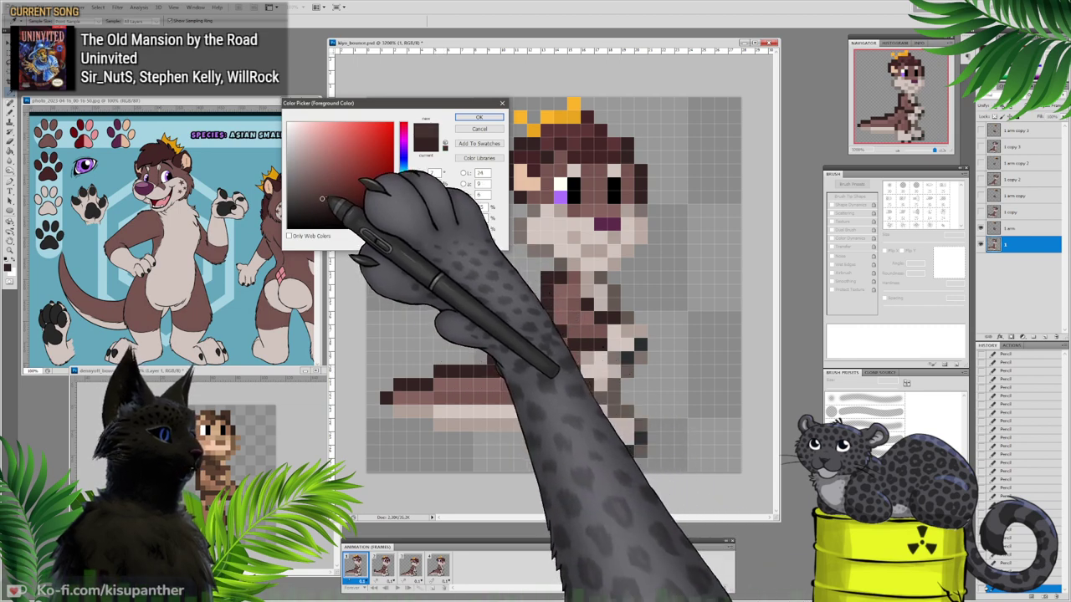
pyautogui.click(479, 117)
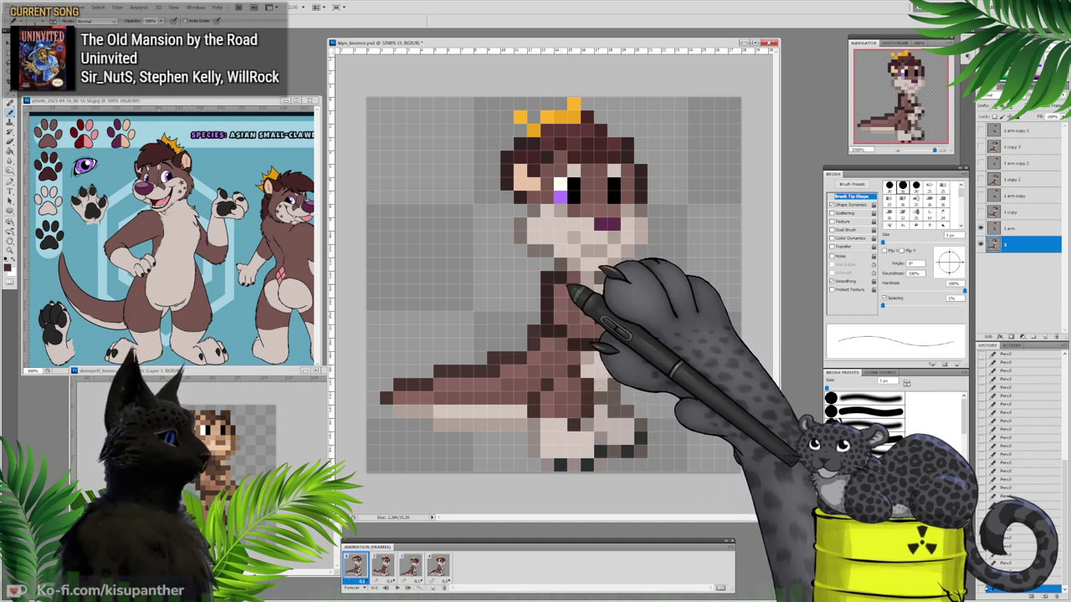
pyautogui.click(1014, 229)
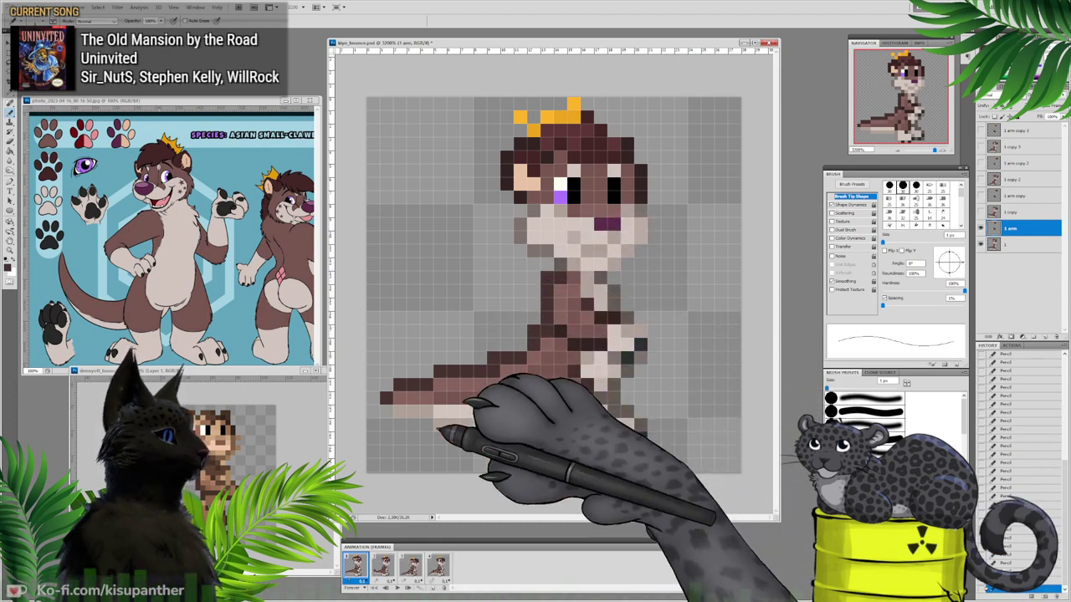
# Step: Soften the dark outline along frame 2's tail and back with the dark reddish brown on the 1 copy layer
pyautogui.click(382, 565)
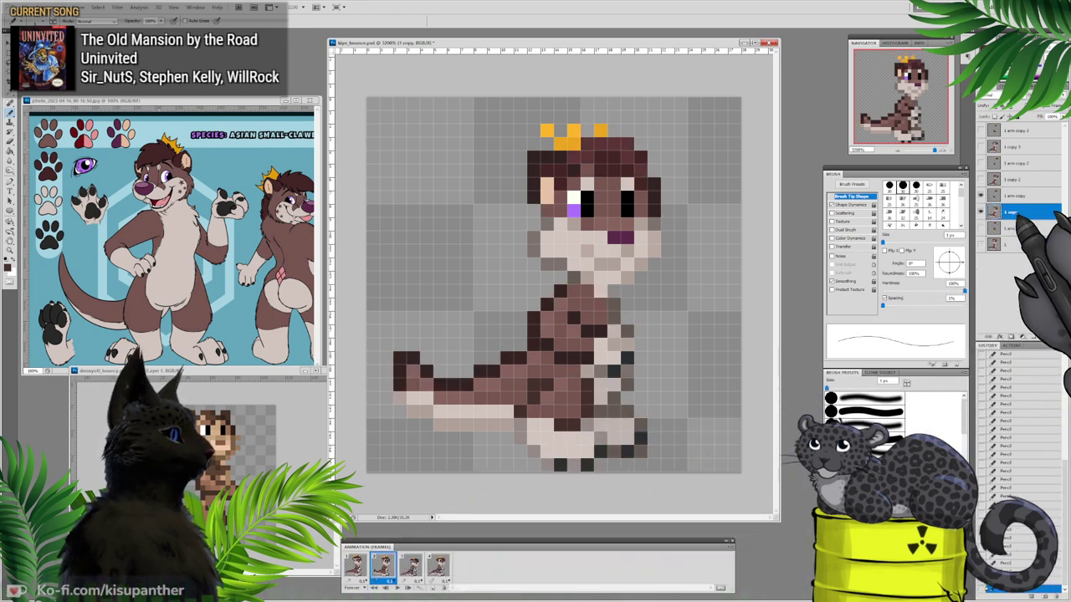
pyautogui.click(400, 358)
pyautogui.click(413, 358)
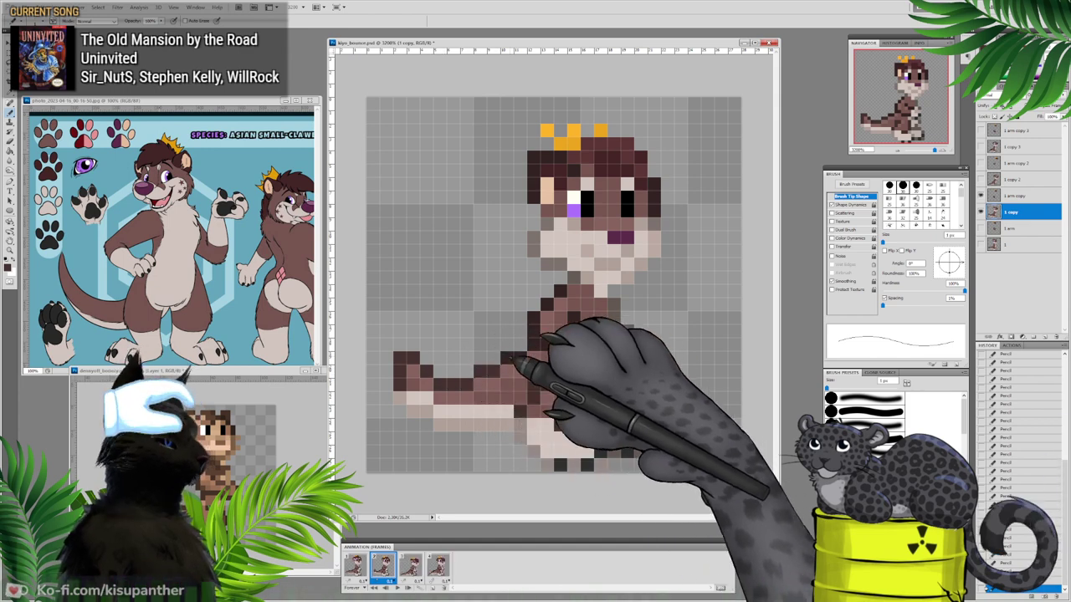
# Step: Repaint the dark outline pixels along the otter's arm and upper back in the second frame on the 1 arm copy layer
pyautogui.click(1008, 197)
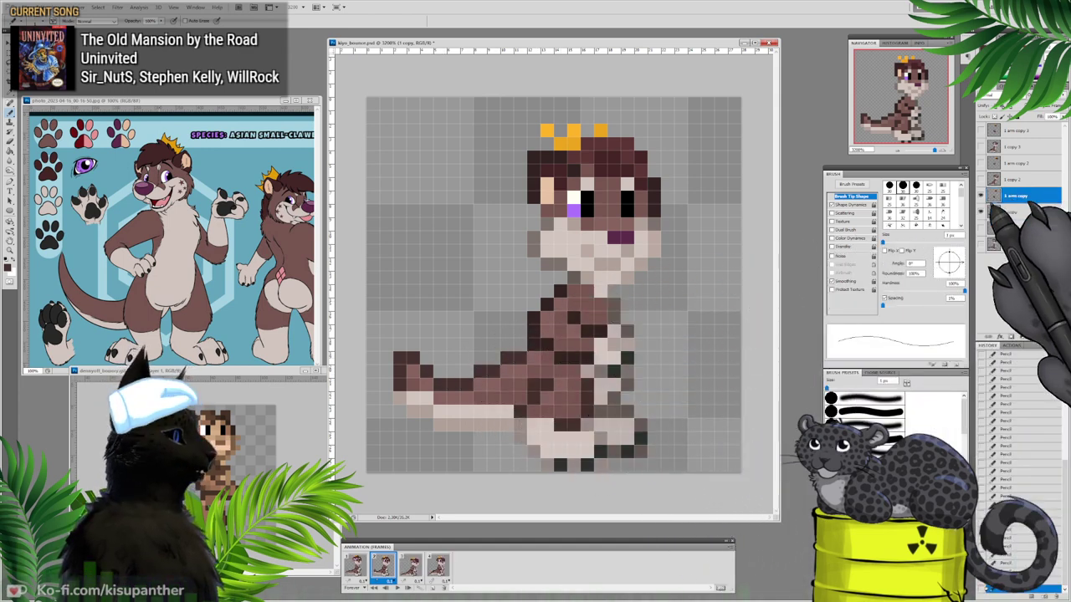
pyautogui.click(561, 291)
pyautogui.click(548, 304)
pyautogui.click(535, 318)
pyautogui.click(535, 331)
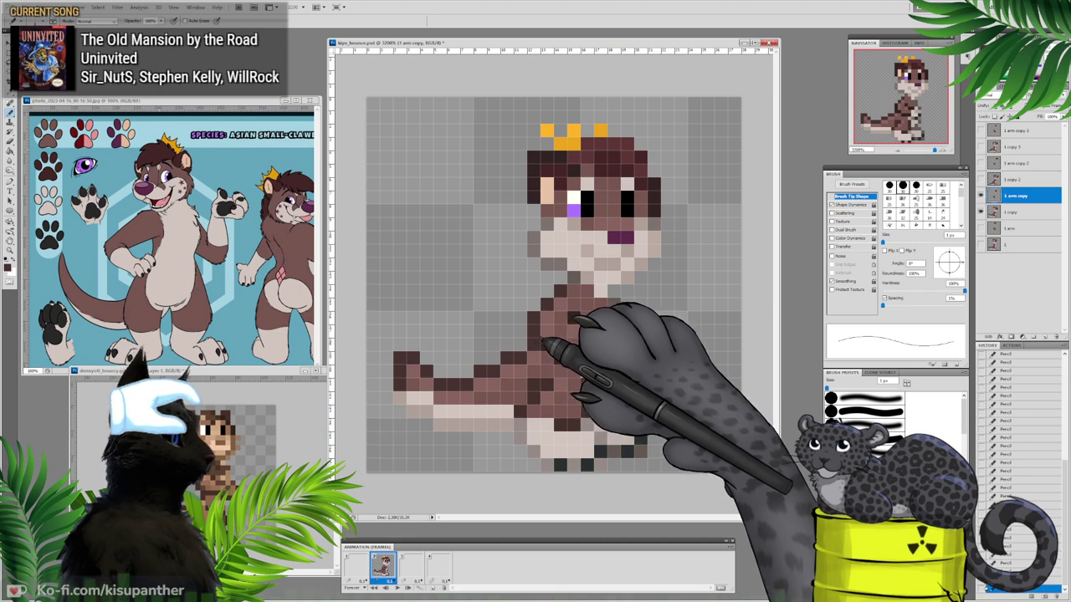
# Step: Retouch the otter's arm outline in the third frame on the 1 arm copy 2 layer
pyautogui.click(356, 566)
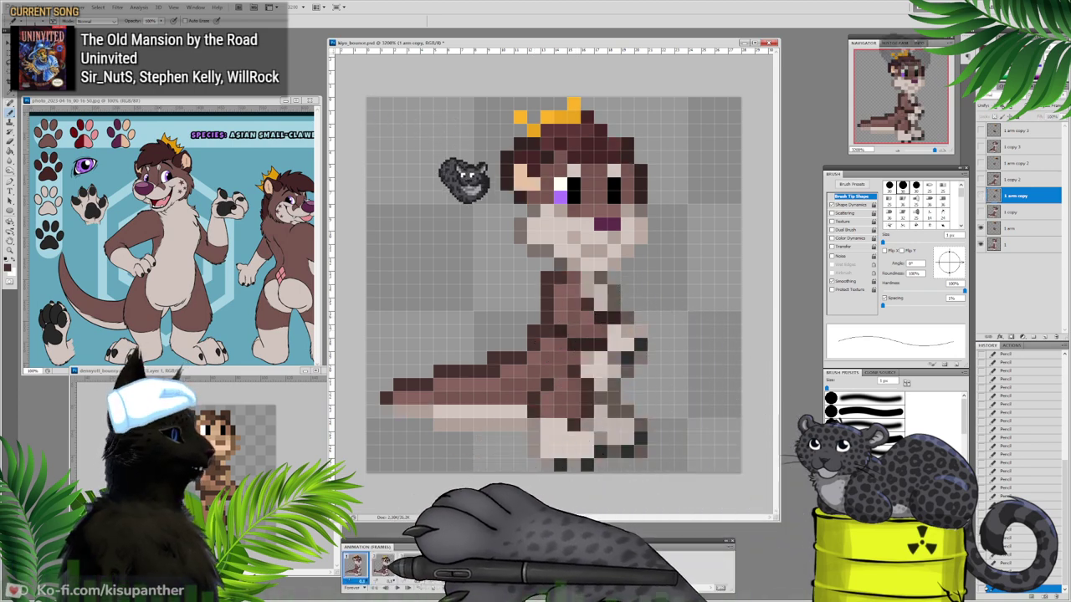
pyautogui.click(410, 565)
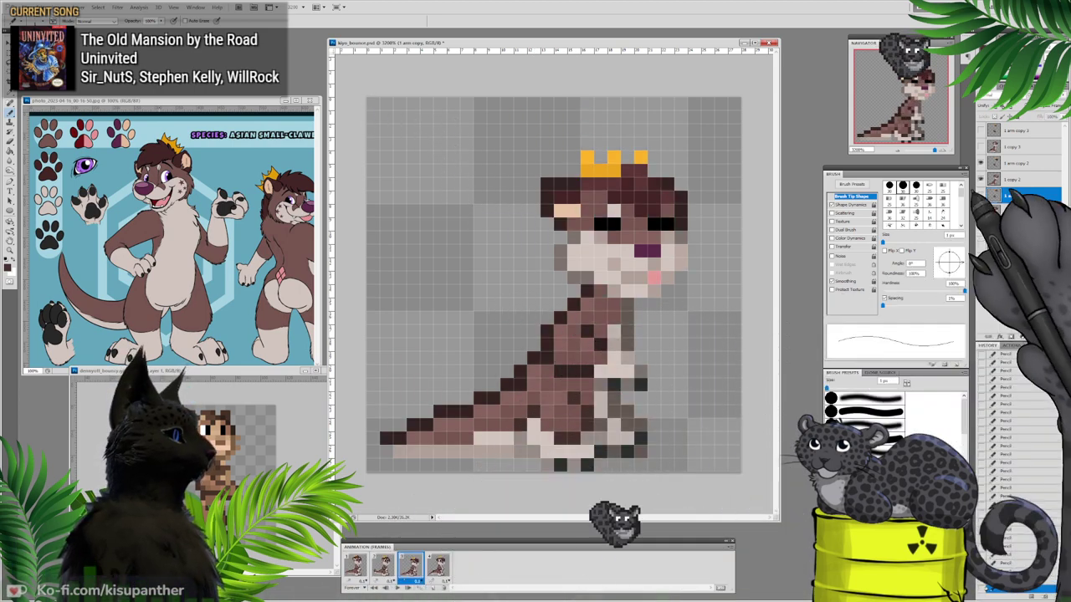
pyautogui.click(1004, 163)
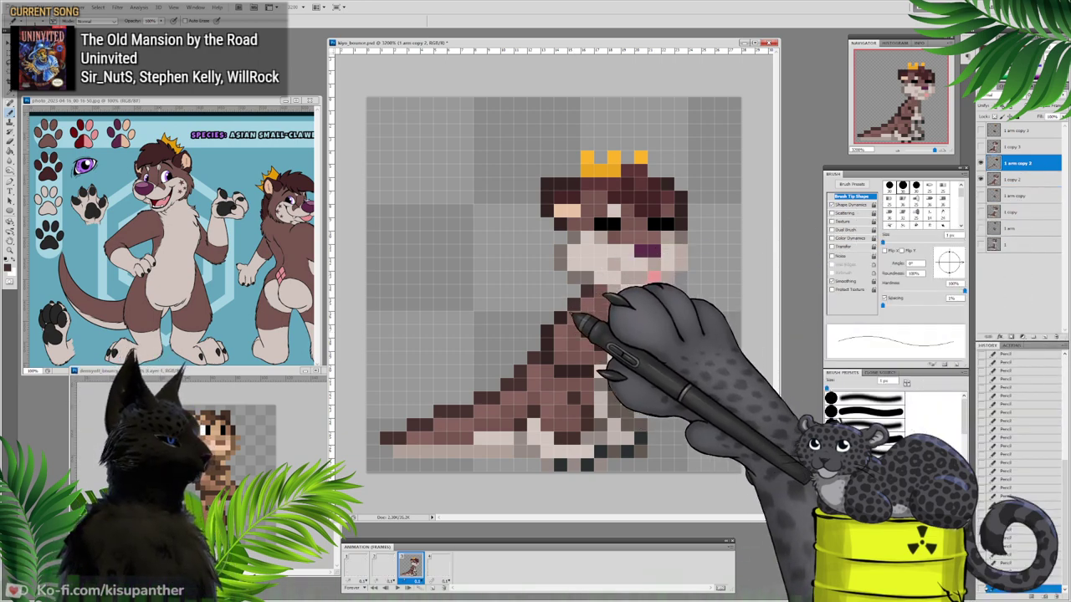
pyautogui.click(652, 276)
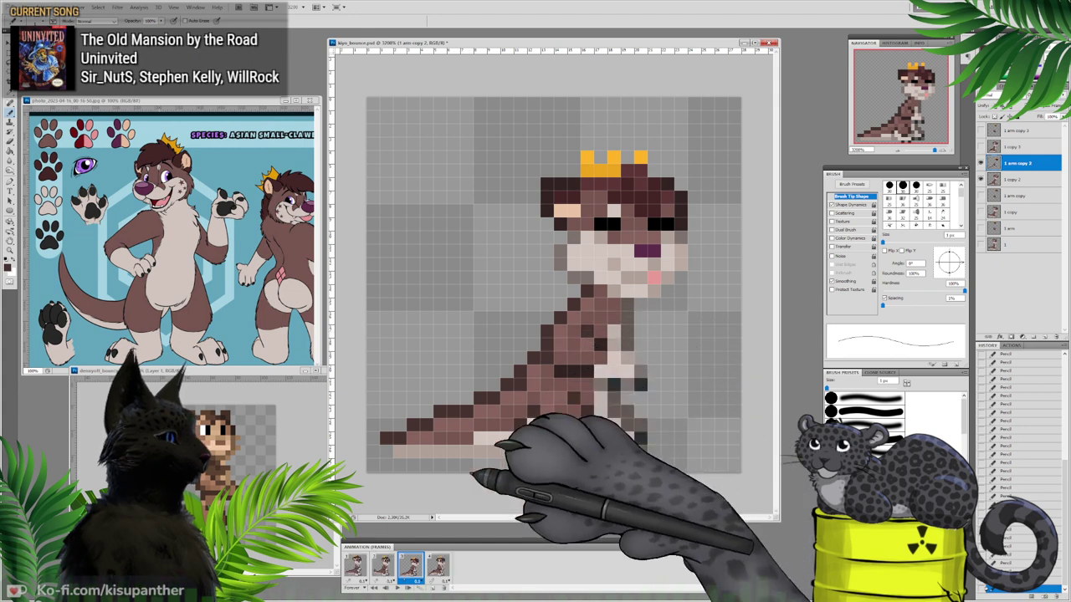
# Step: Repaint the upper outline of the otter's tail and lower back in the fourth frame on the 1 copy 3 layer
pyautogui.click(439, 565)
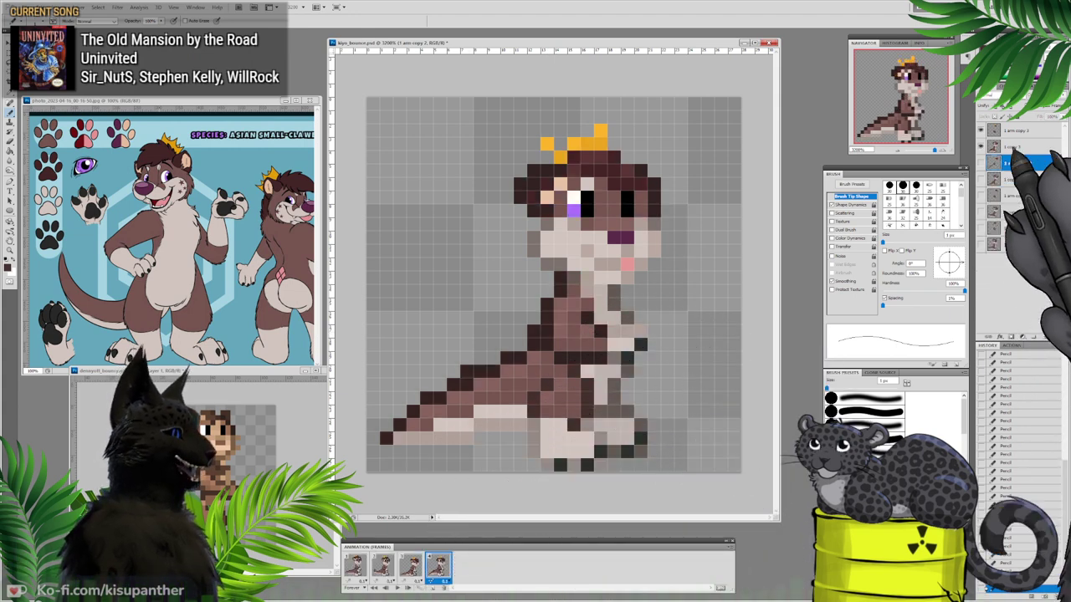
pyautogui.hotkey('alt', ']')
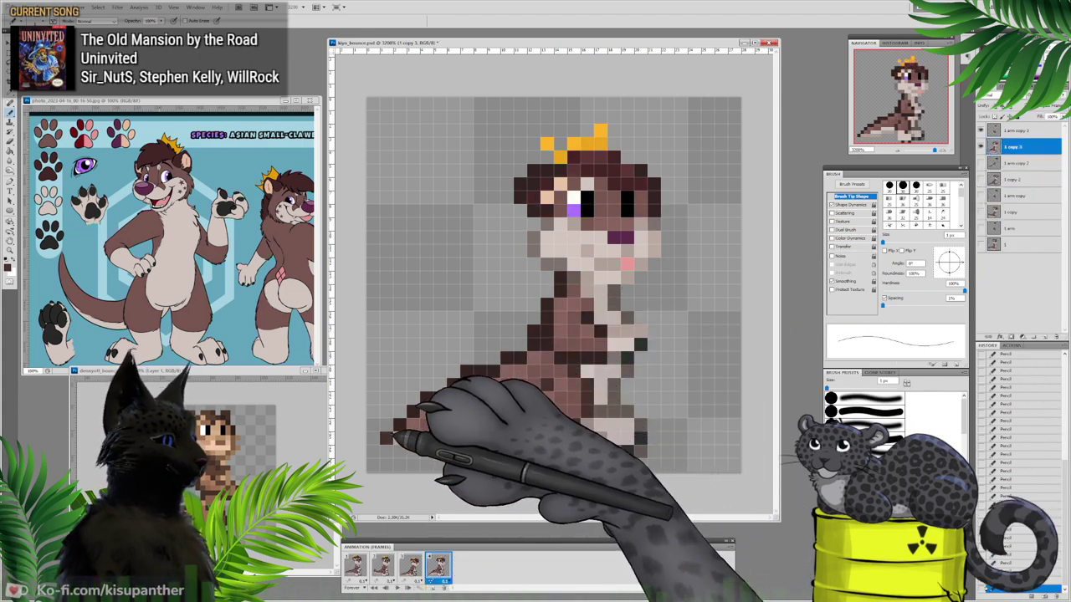
pyautogui.click(387, 436)
pyautogui.click(399, 424)
pyautogui.click(414, 412)
pyautogui.click(439, 399)
pyautogui.click(465, 379)
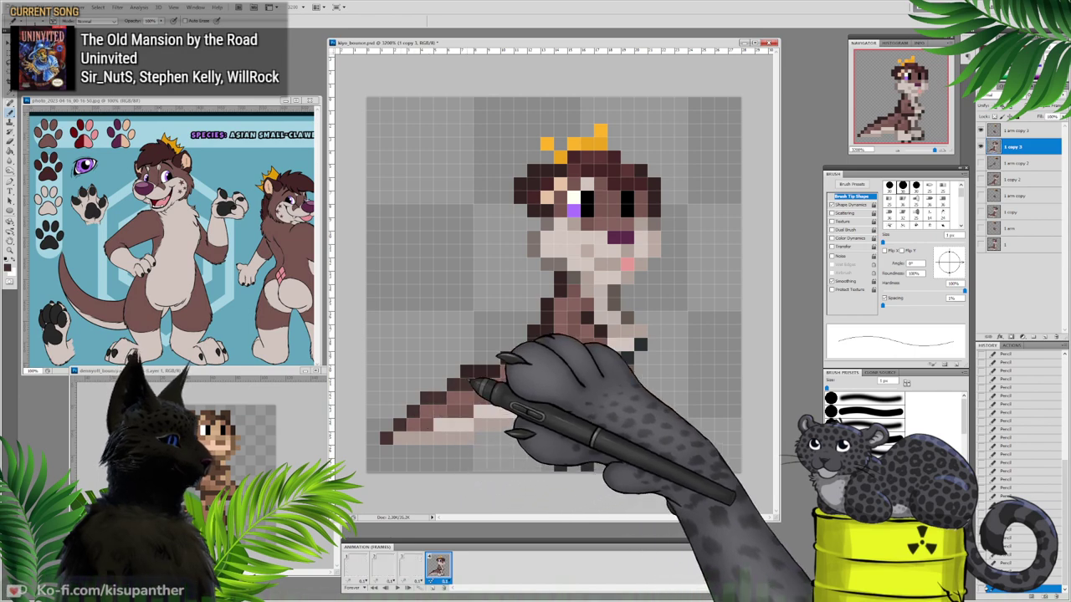
pyautogui.click(479, 372)
pyautogui.click(504, 362)
pyautogui.click(520, 357)
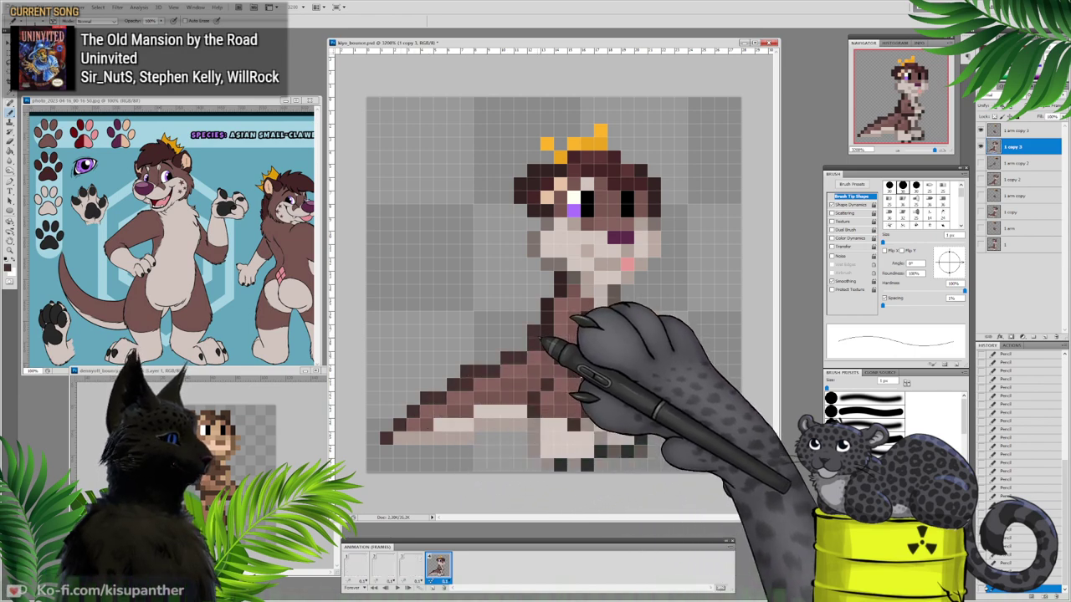
# Step: Repaint the fourth frame's arm and back outline pixels on the 1 arm copy 3 layer and play the animation
pyautogui.hotkey('alt', ']')
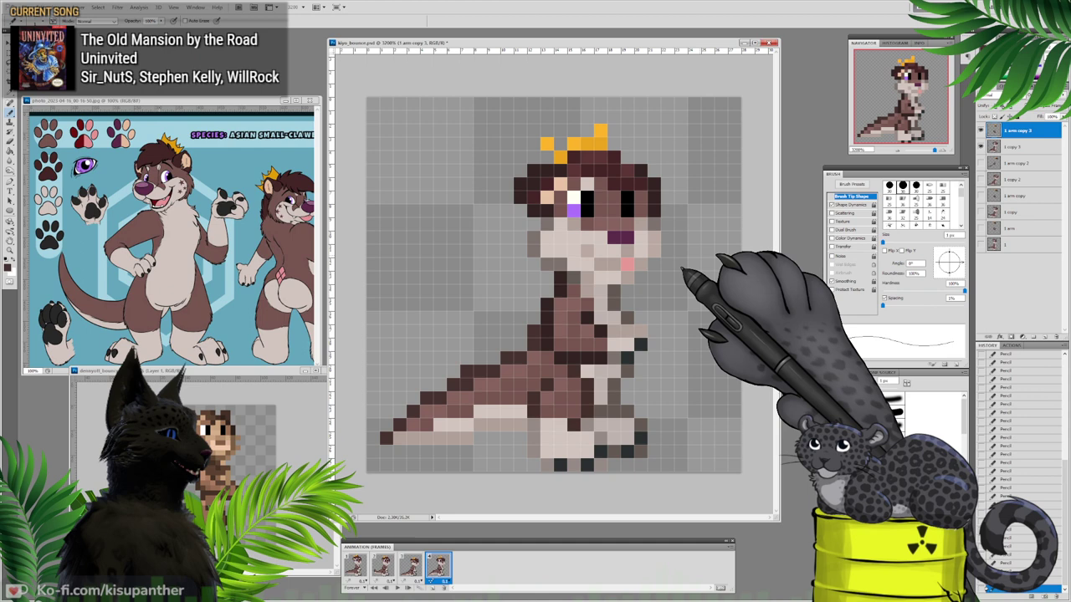
pyautogui.click(564, 278)
pyautogui.click(561, 290)
pyautogui.click(549, 308)
pyautogui.click(549, 321)
pyautogui.click(588, 319)
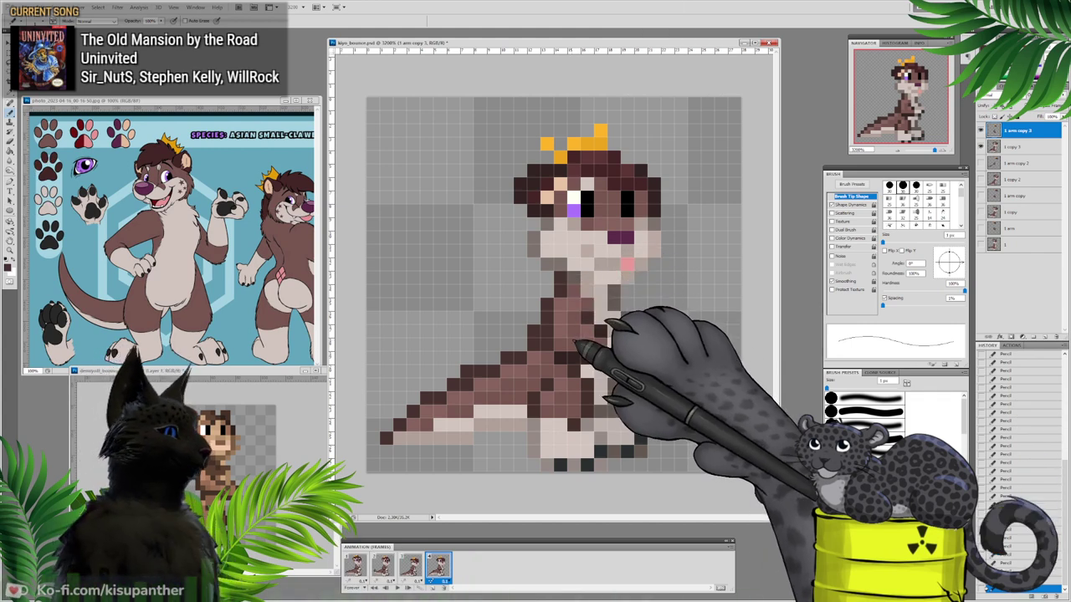
pyautogui.click(397, 589)
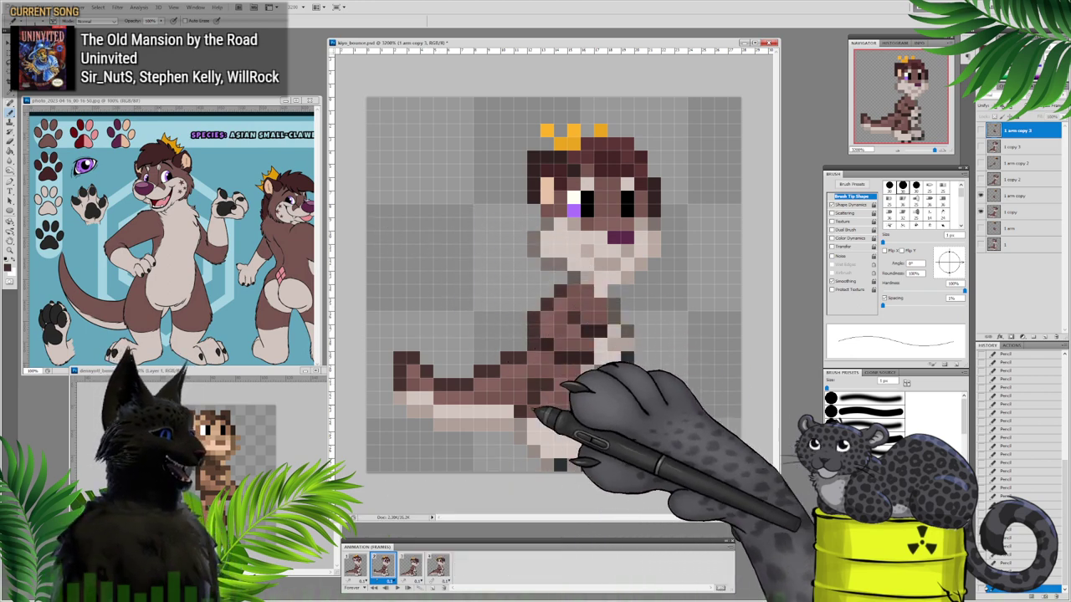
# Step: Set the foreground colour to brown RGB 104, 75, 71 for the first frame's body on layer 1
pyautogui.click(355, 564)
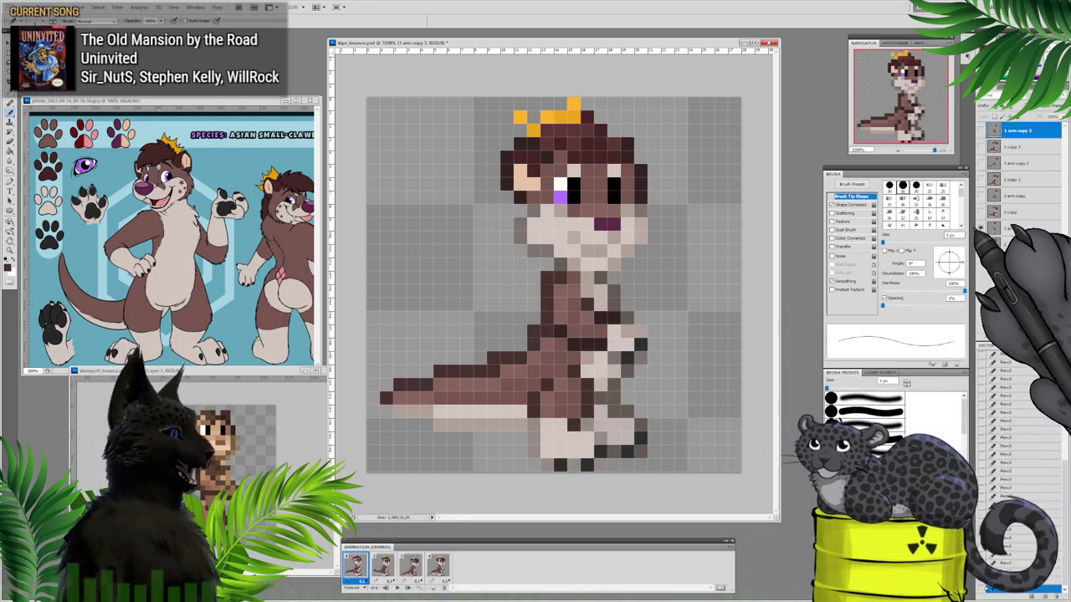
pyautogui.click(1008, 243)
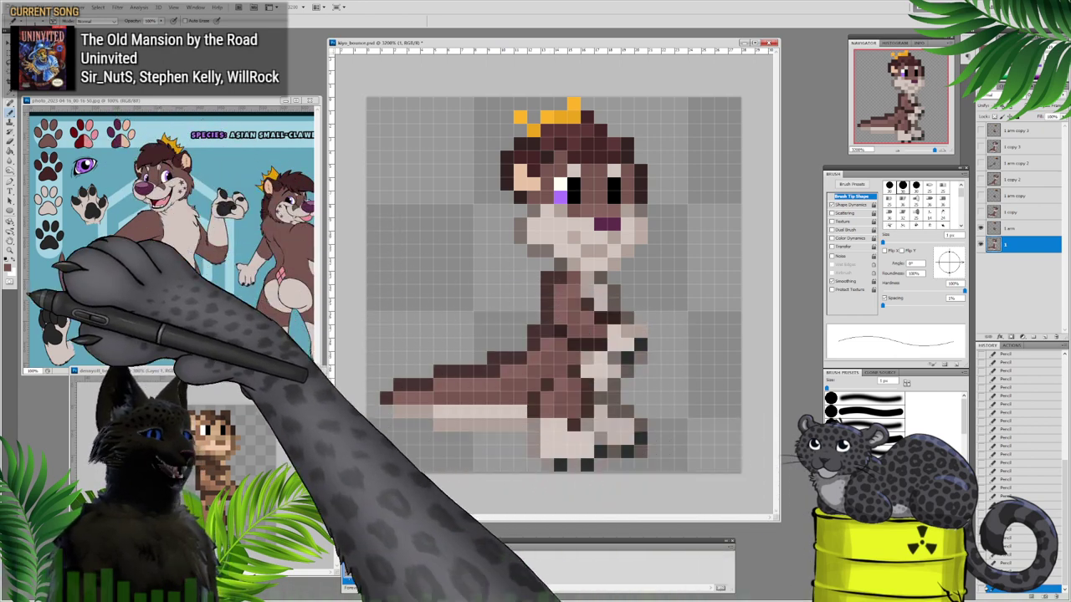
pyautogui.click(9, 265)
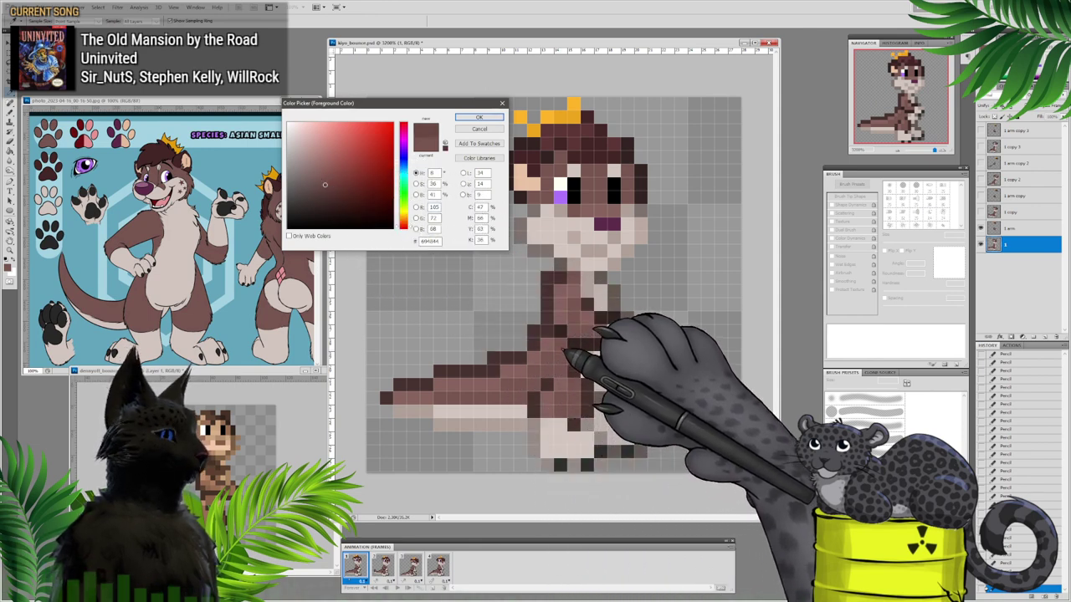
pyautogui.click(549, 340)
pyautogui.click(320, 185)
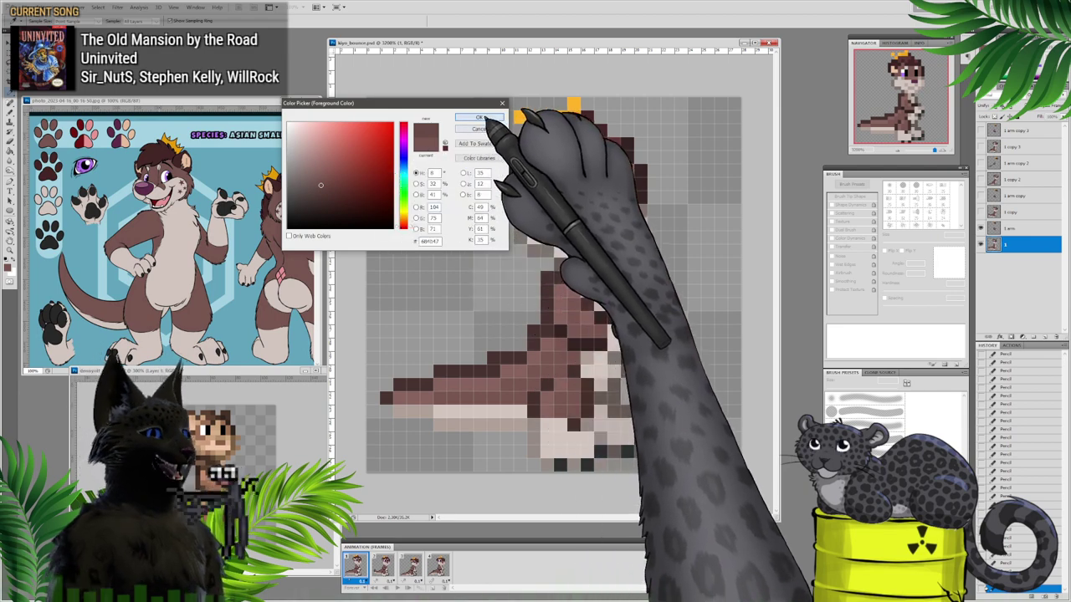
pyautogui.click(479, 117)
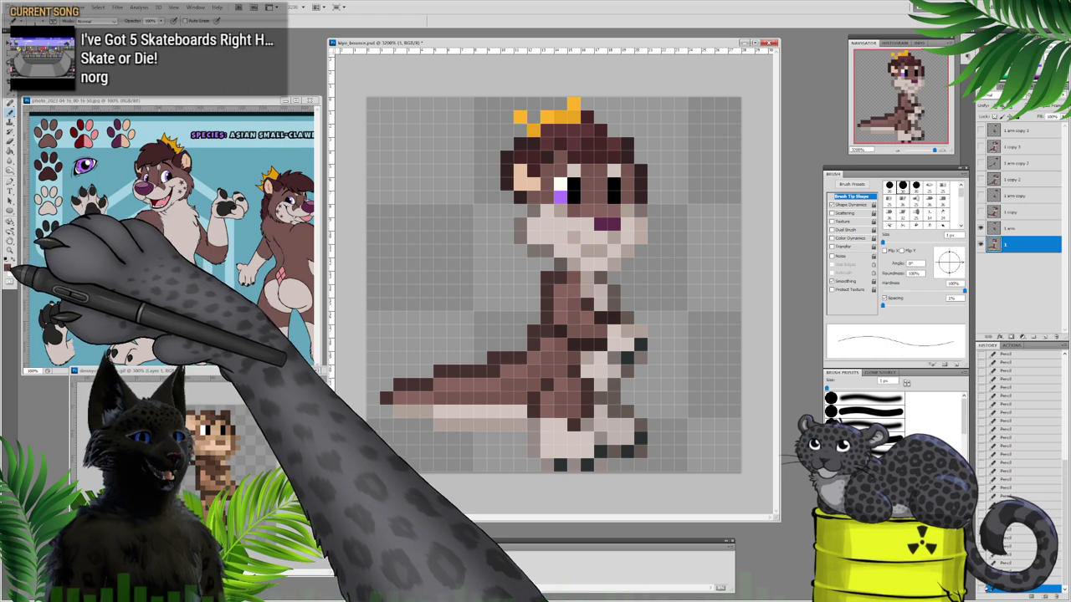
# Step: Set the foreground colour to dark brown RGB 86, 61, 57 and retouch the first frame's body and arm shading
pyautogui.click(8, 268)
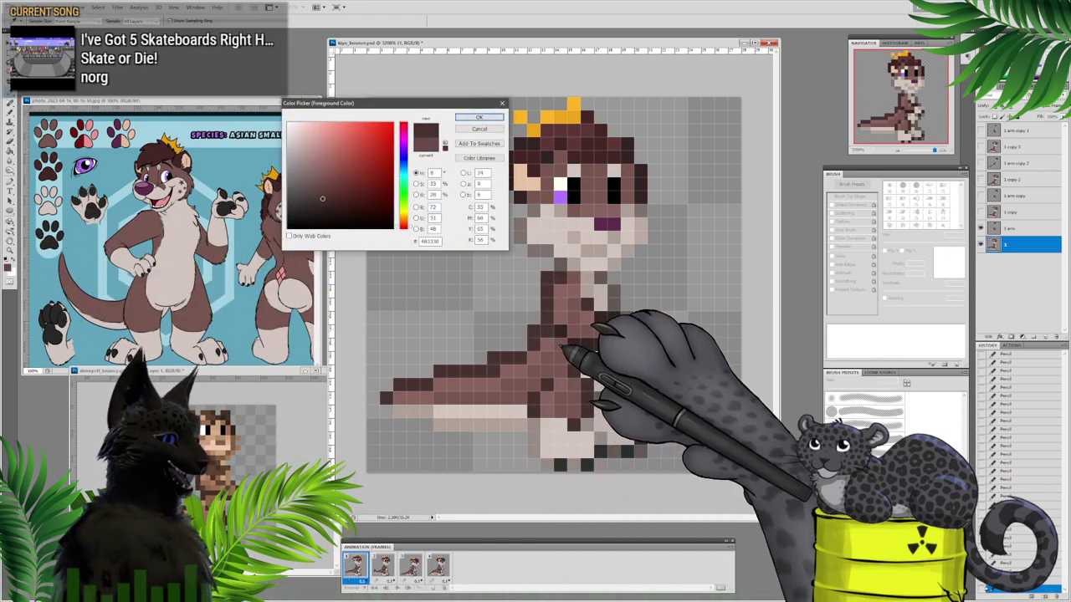
pyautogui.click(323, 193)
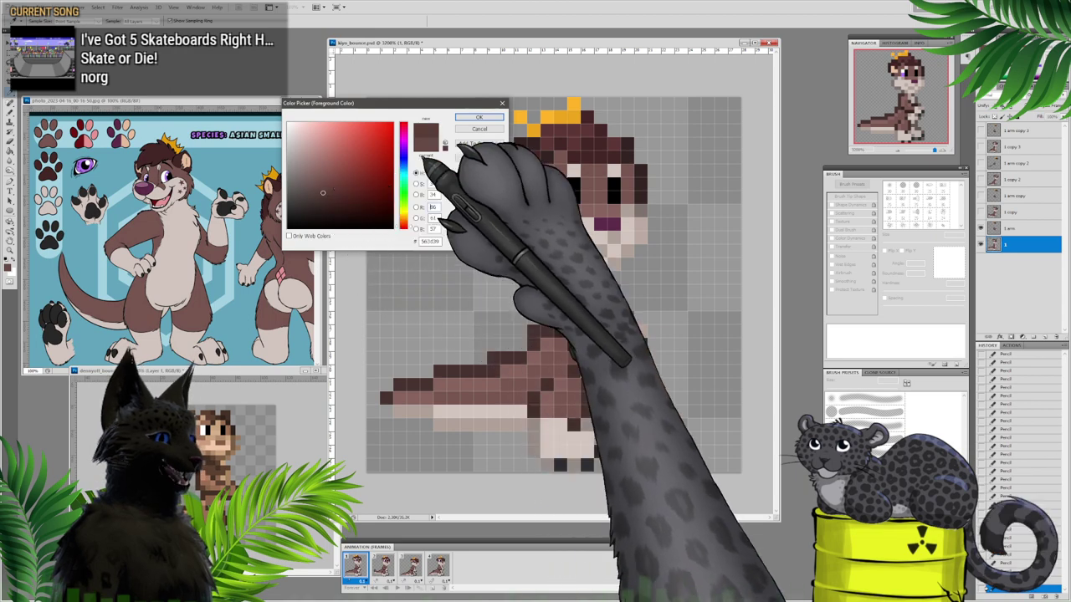
pyautogui.click(479, 117)
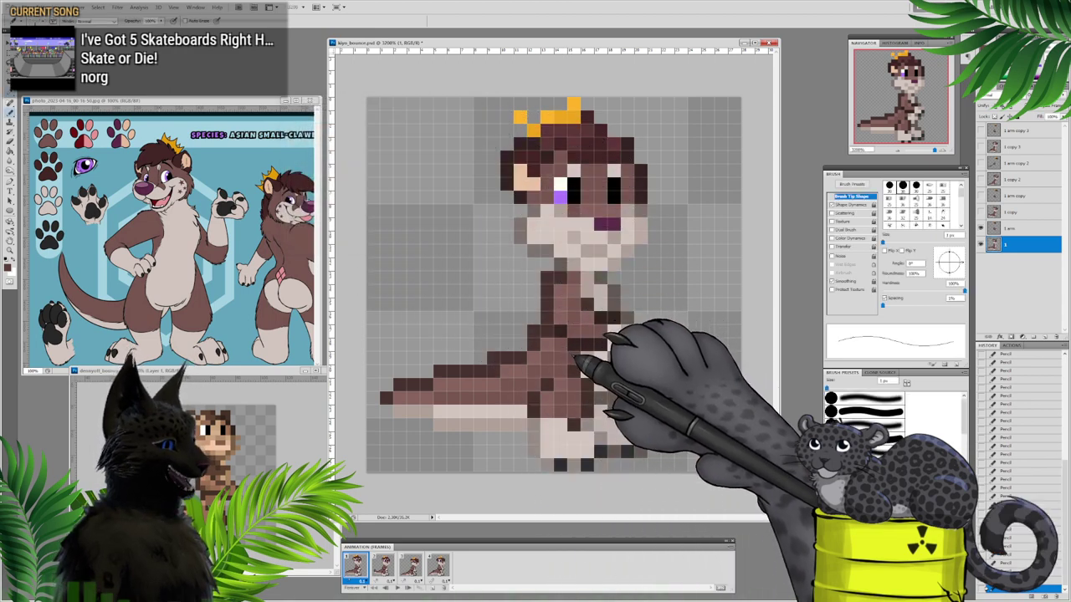
pyautogui.click(993, 228)
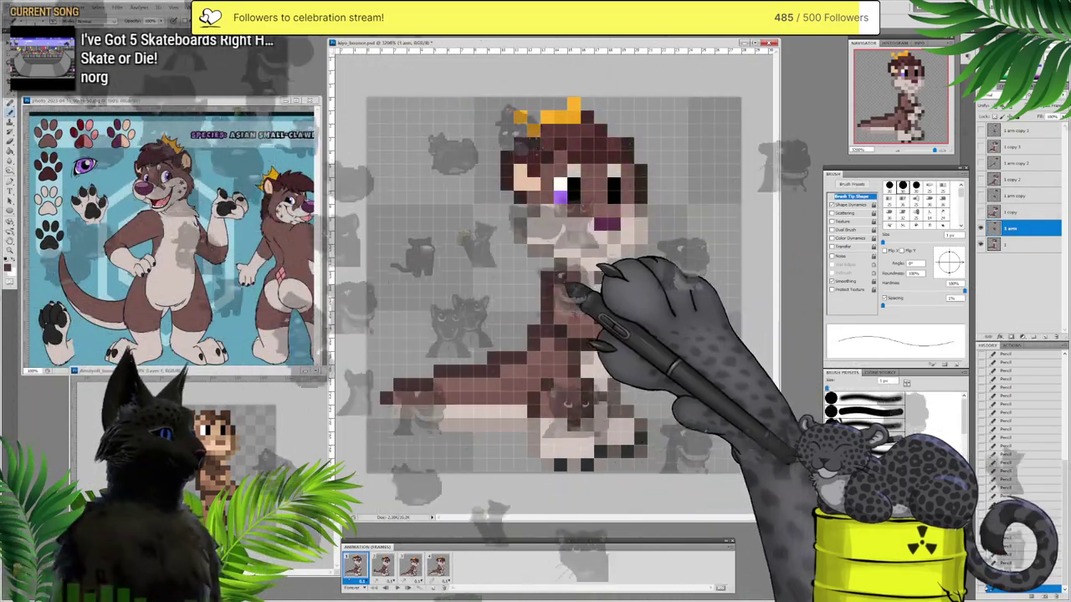
# Step: Carry the dark brown body and arm shading through the second, third and fourth frames on their own layers
pyautogui.click(383, 565)
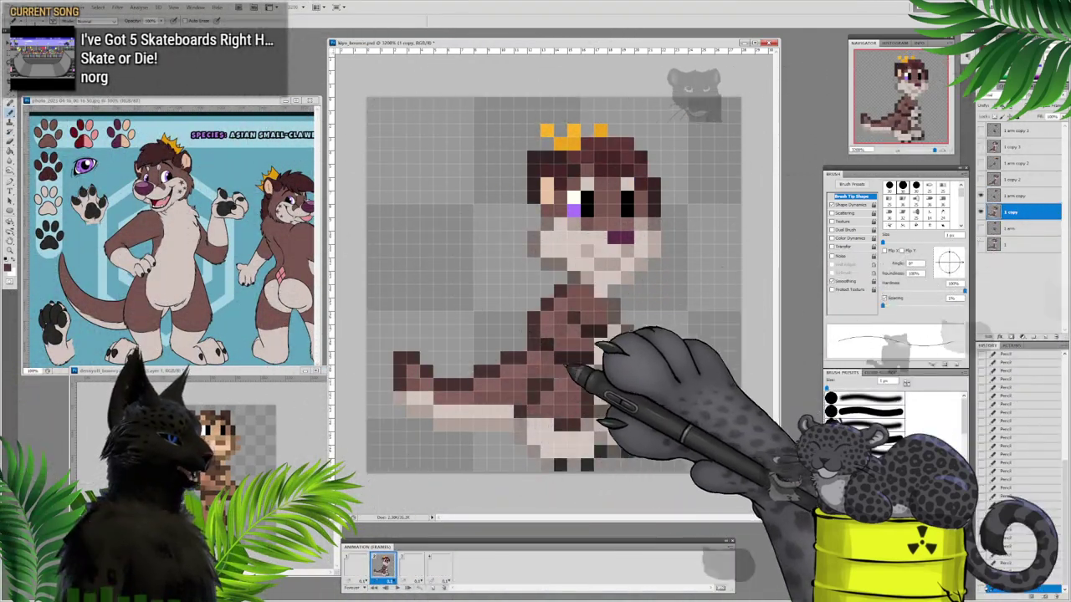
pyautogui.click(1031, 196)
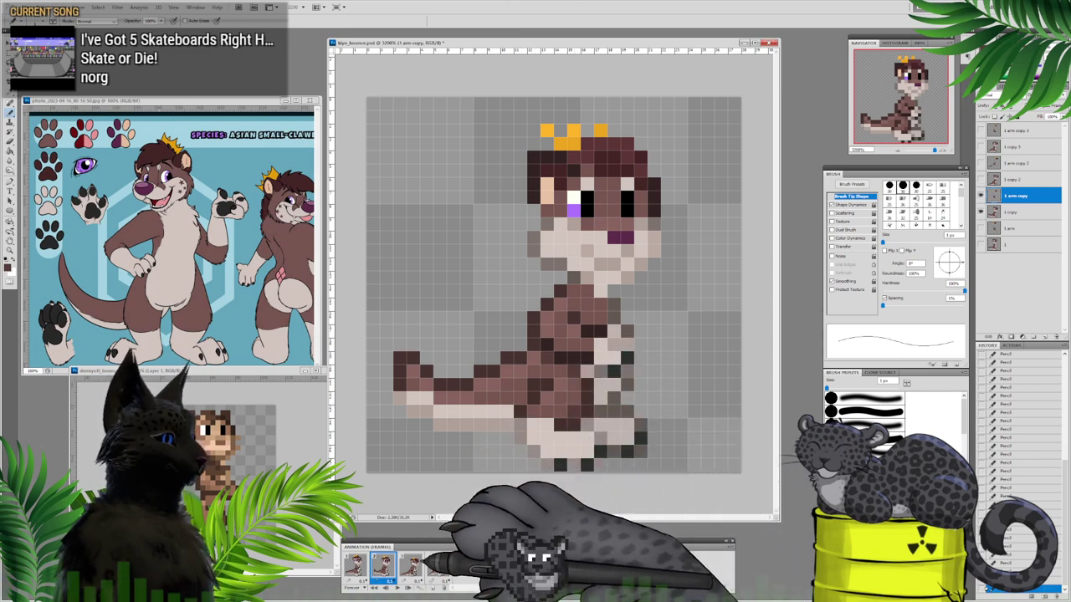
pyautogui.click(412, 566)
pyautogui.click(1008, 180)
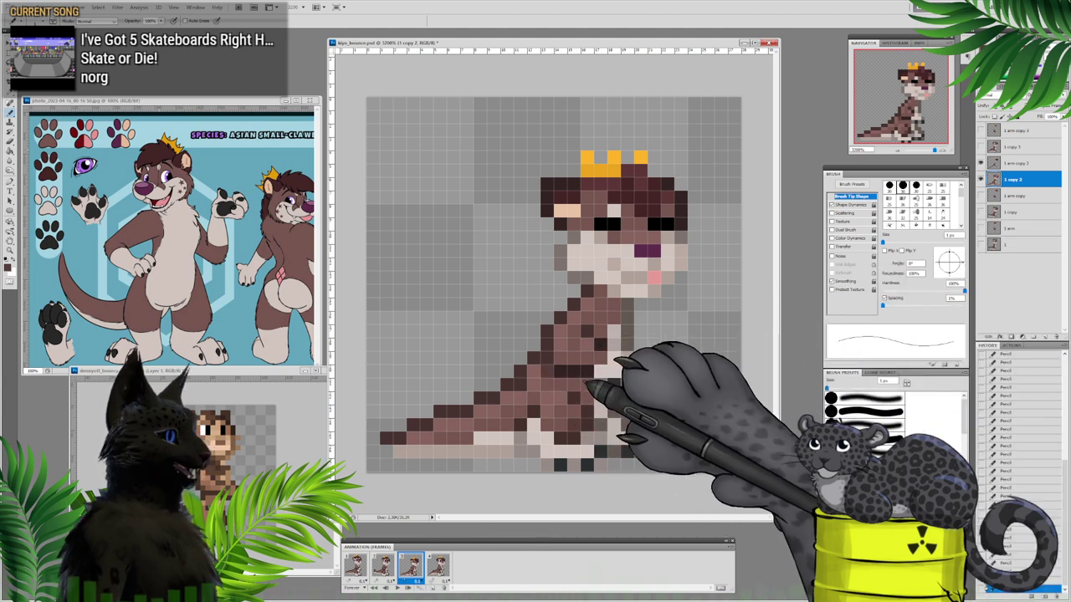
pyautogui.click(438, 567)
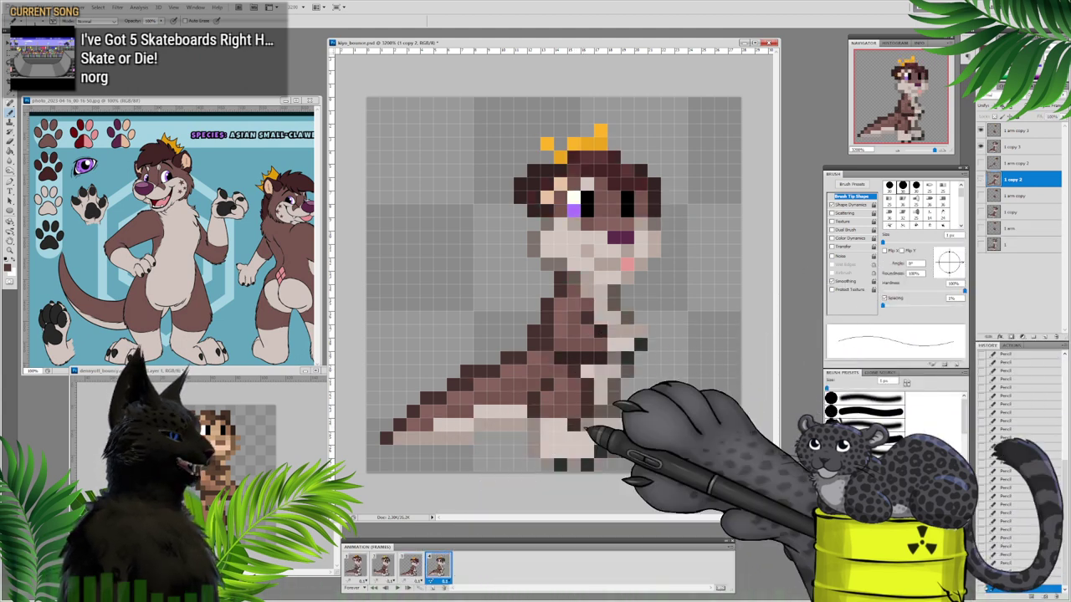
pyautogui.click(1018, 148)
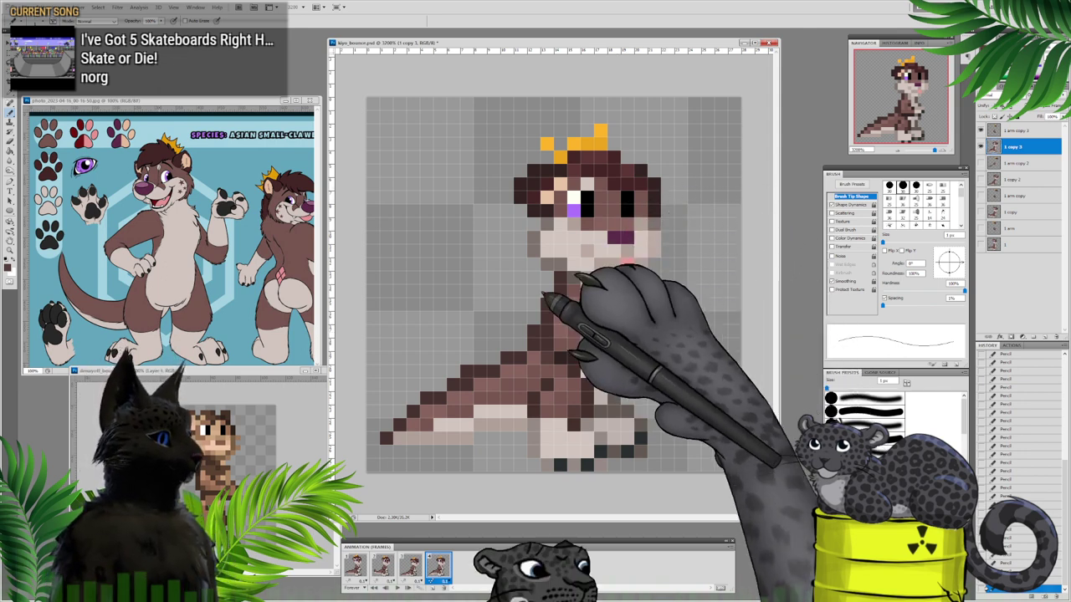
# Step: Set the foreground colour to a grey-beige with 10% saturation and 70% brightness for the first frame's cheek fur on layer 1
pyautogui.click(356, 568)
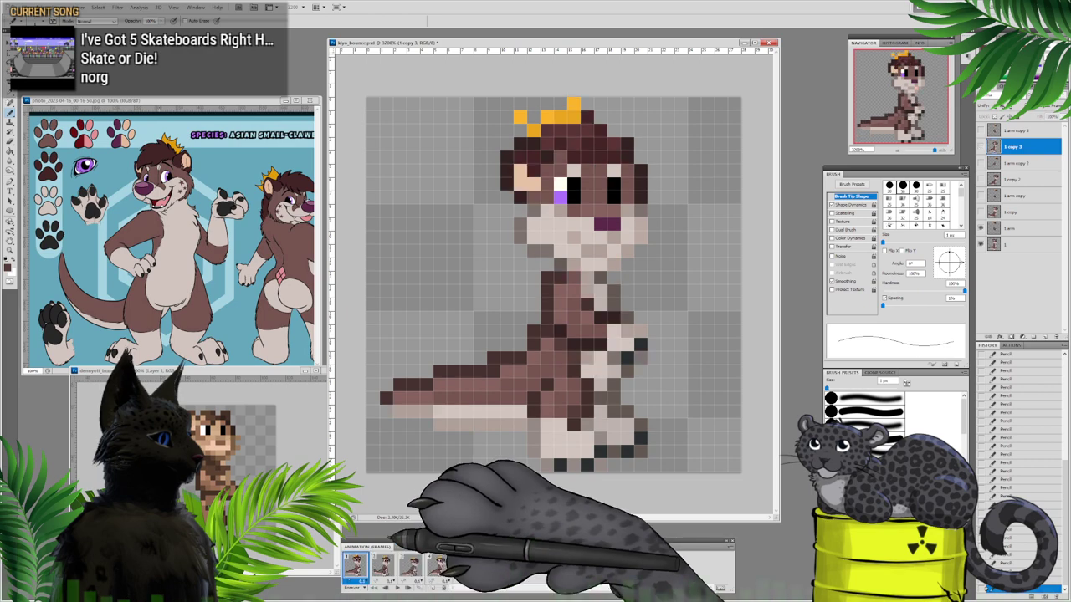
pyautogui.click(1009, 244)
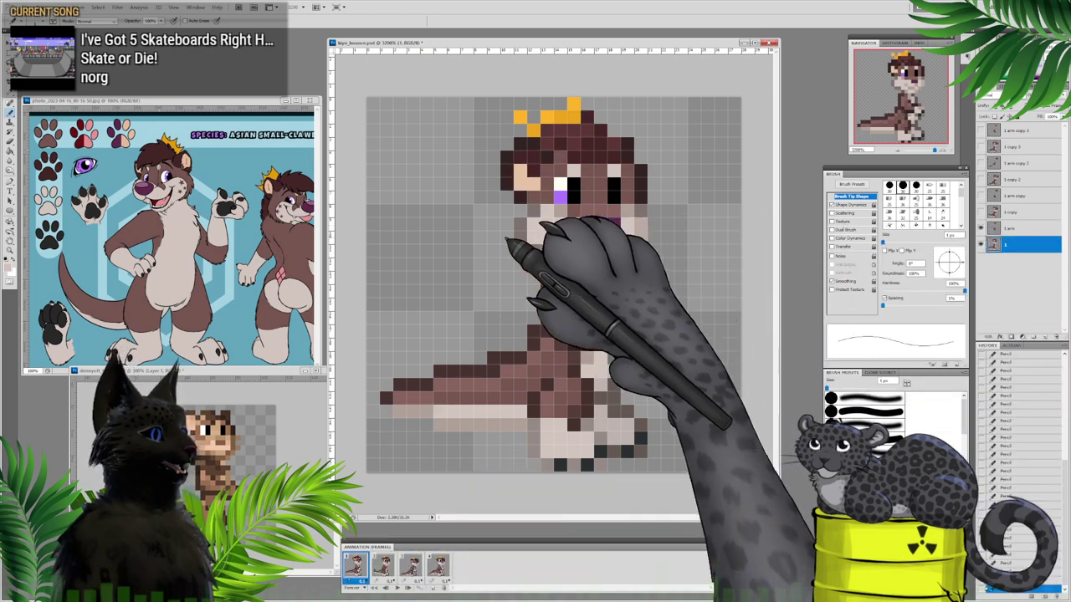
pyautogui.click(10, 263)
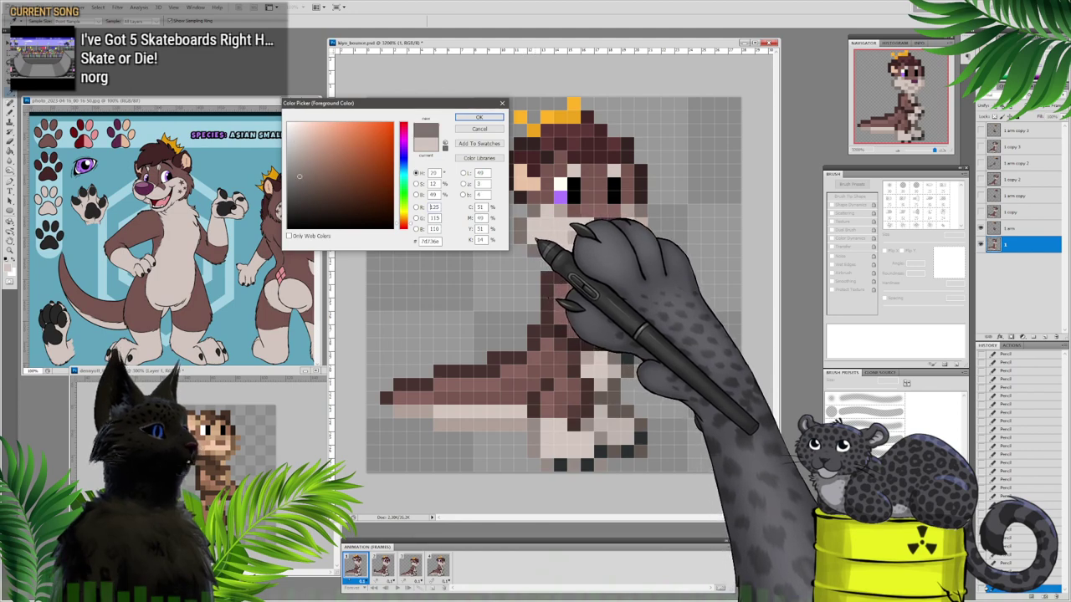
pyautogui.click(529, 240)
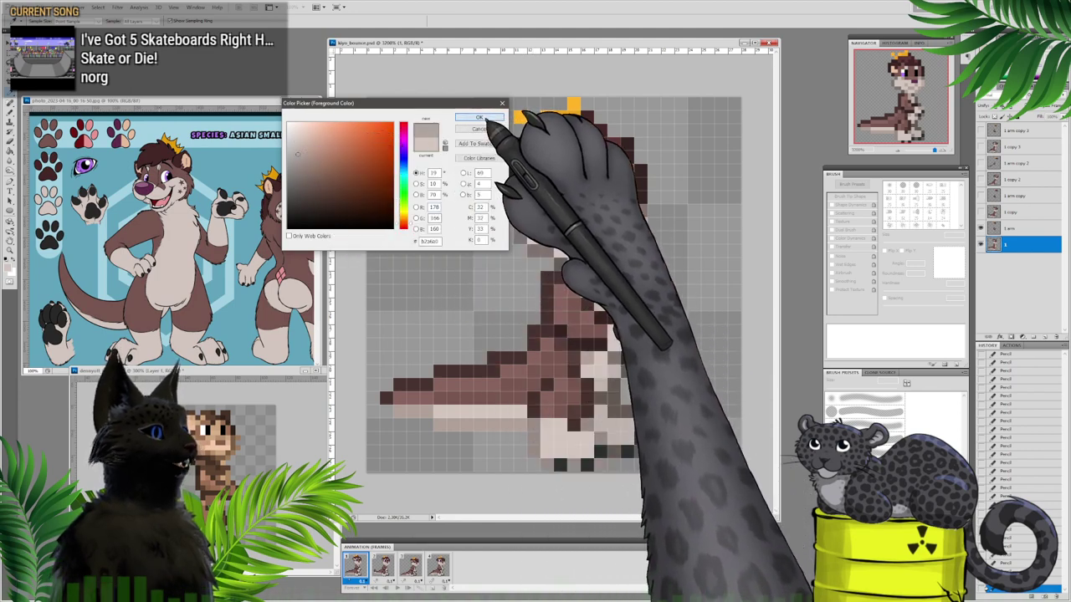
pyautogui.click(479, 117)
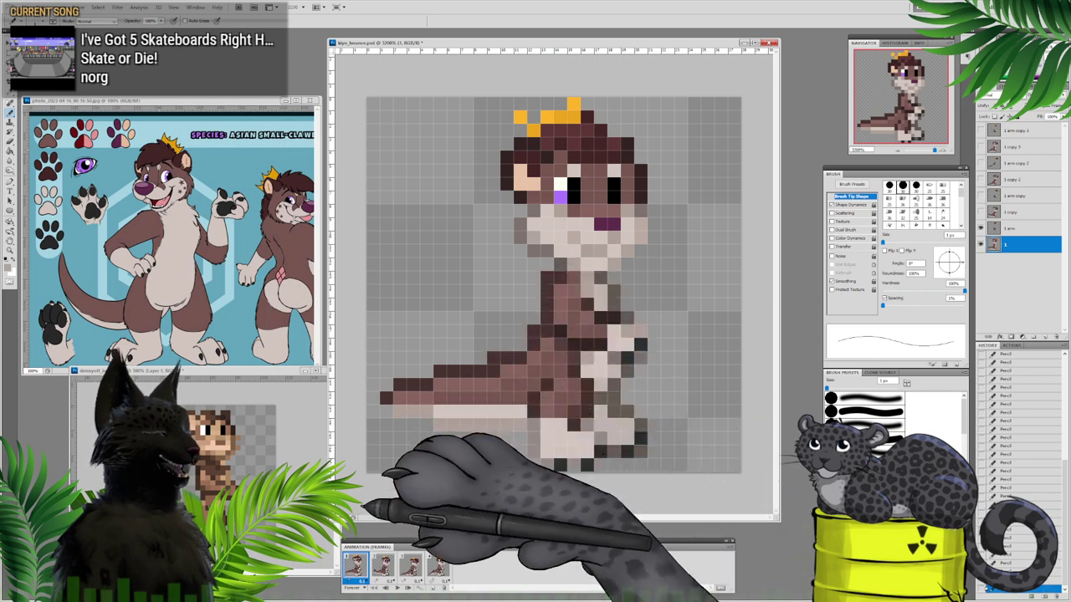
# Step: Carry the grey-beige cheek fur shading through the second, third and fourth frames on their own layers, and play the animation to check it
pyautogui.click(382, 566)
pyautogui.click(1012, 212)
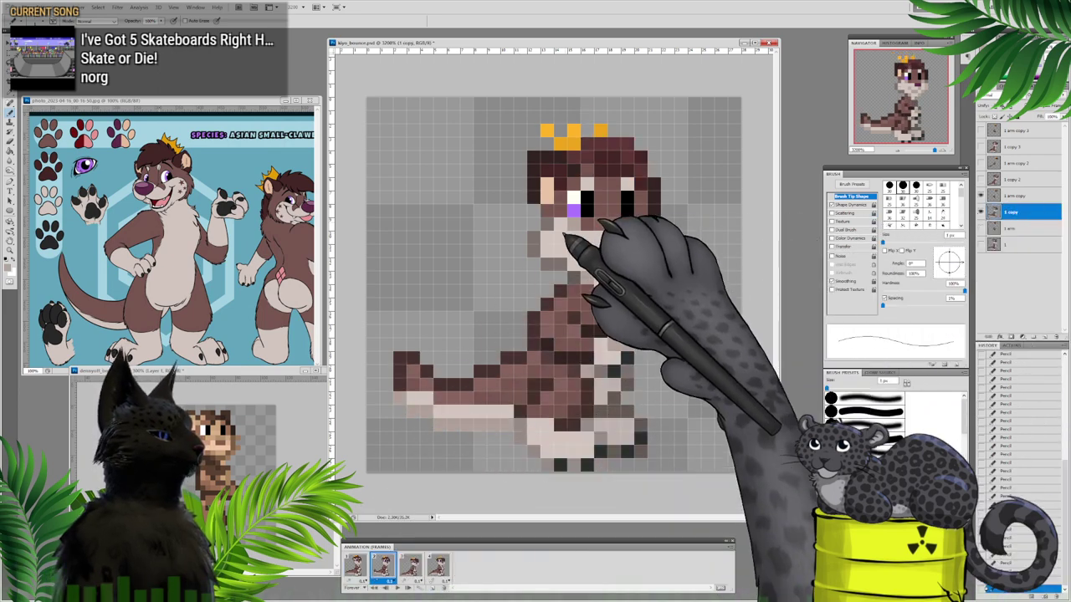
pyautogui.click(410, 566)
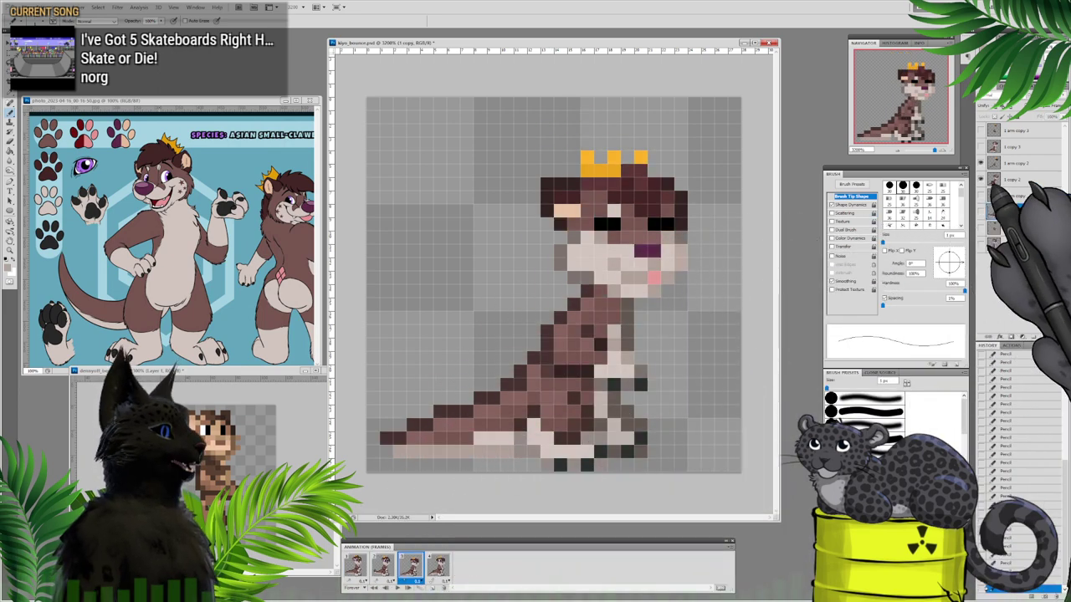
pyautogui.click(1012, 179)
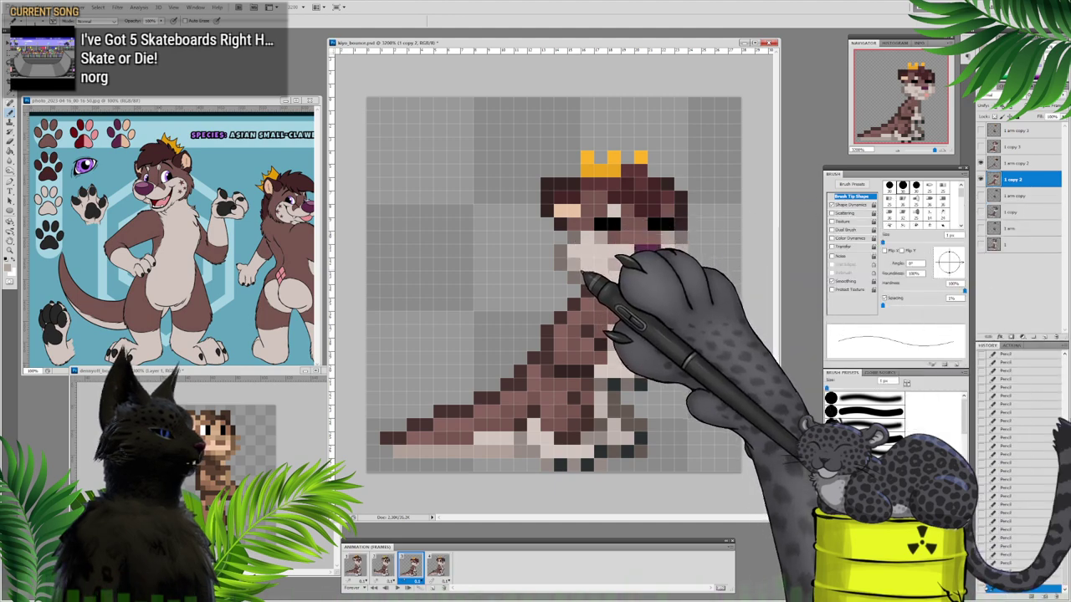
pyautogui.click(438, 566)
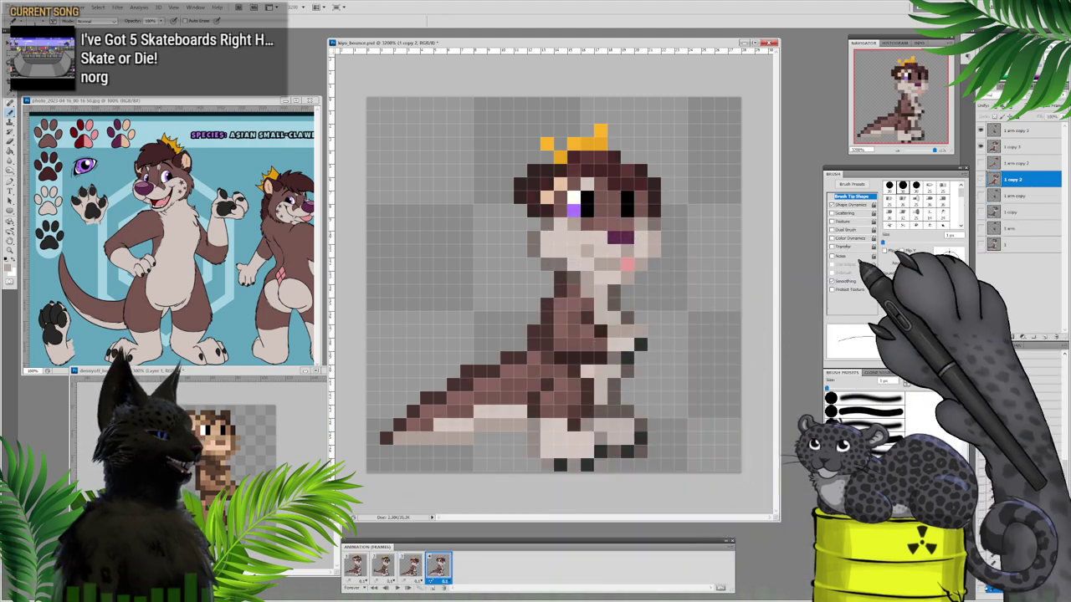
pyautogui.click(1012, 147)
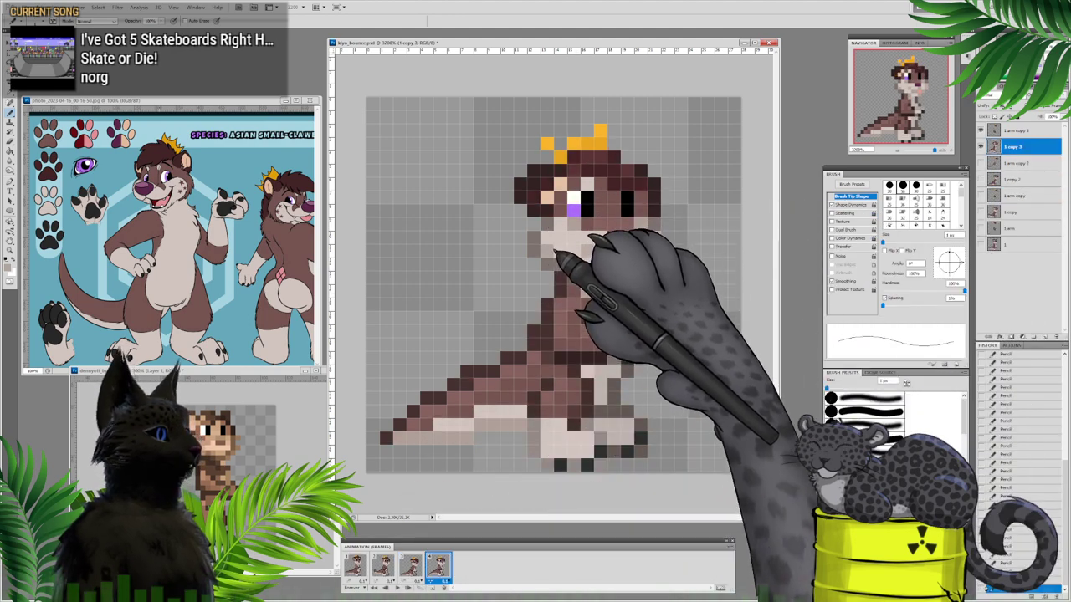
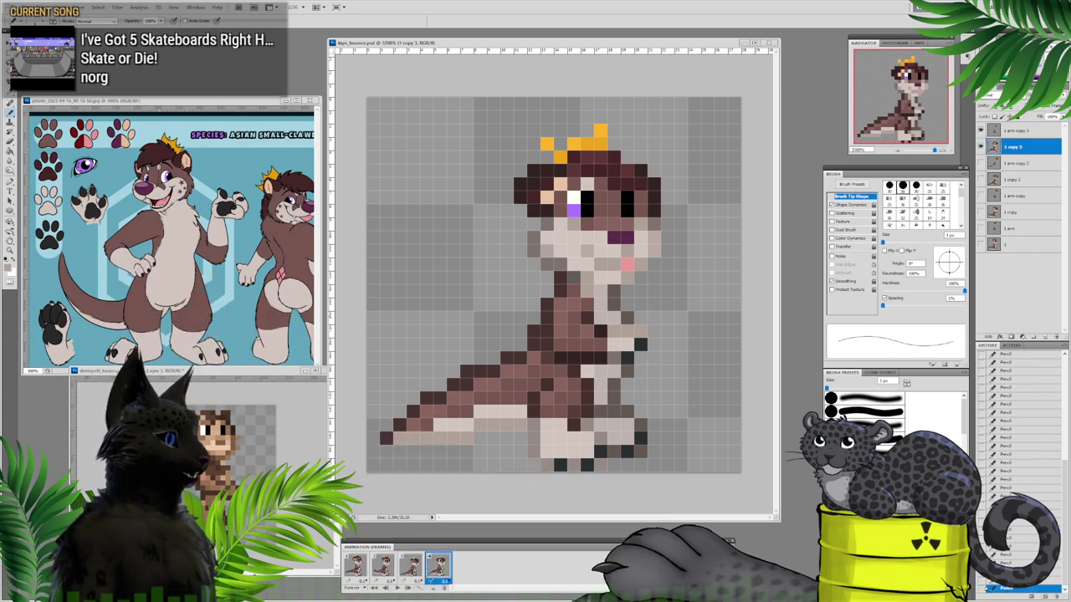
pyautogui.click(397, 588)
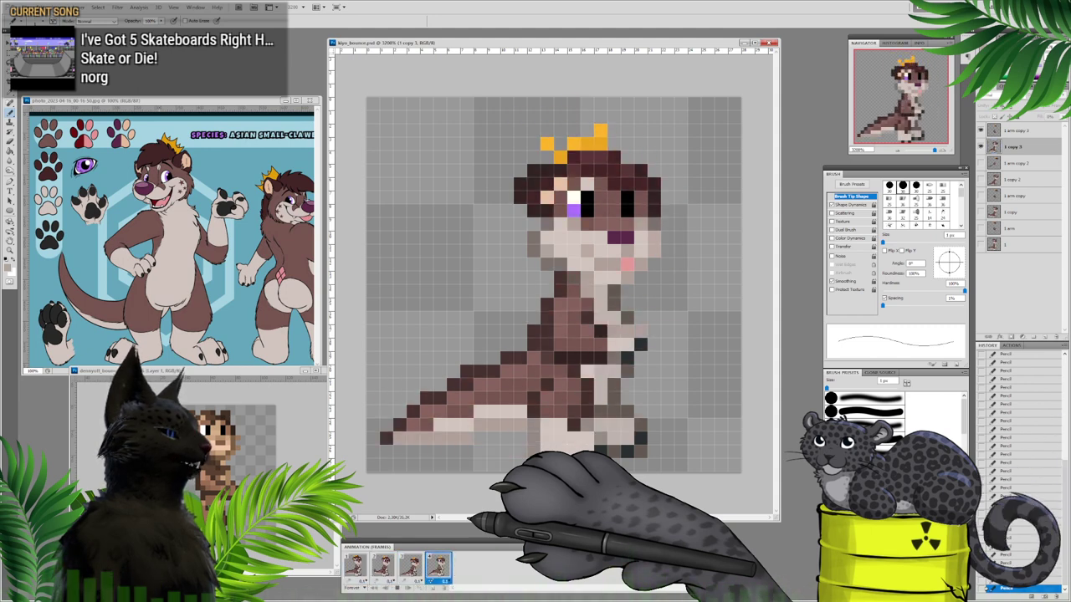
pyautogui.click(397, 588)
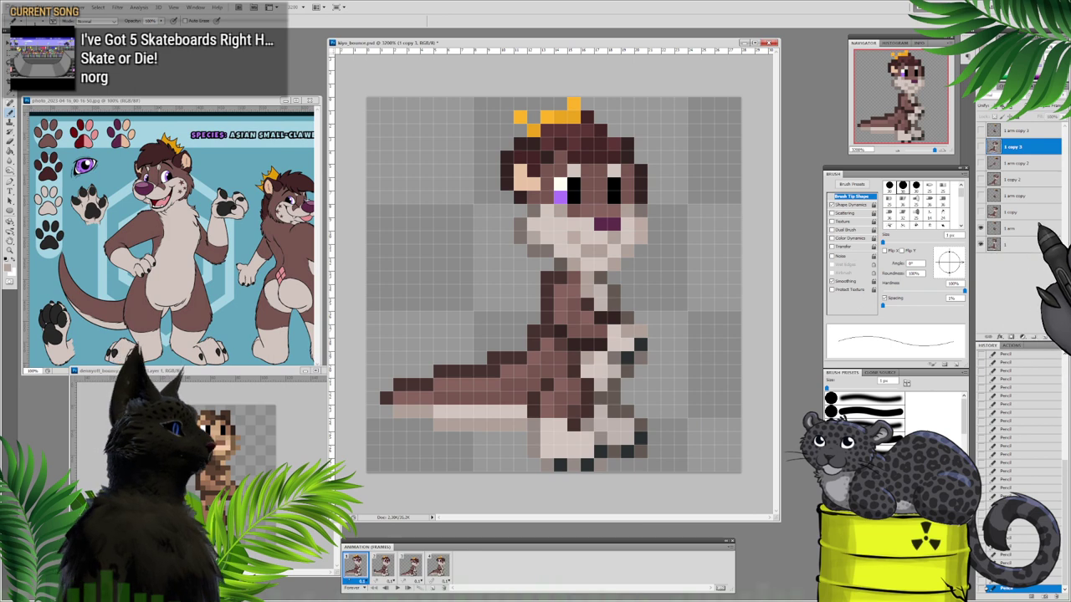
# Step: Select the 1 arm layer, sample the crown's gold and shift the foreground colour to yellow with hue 47, 73% saturation and 98% brightness
pyautogui.click(997, 228)
pyautogui.keyDown('alt'); pyautogui.click(523, 114); pyautogui.keyUp('alt')
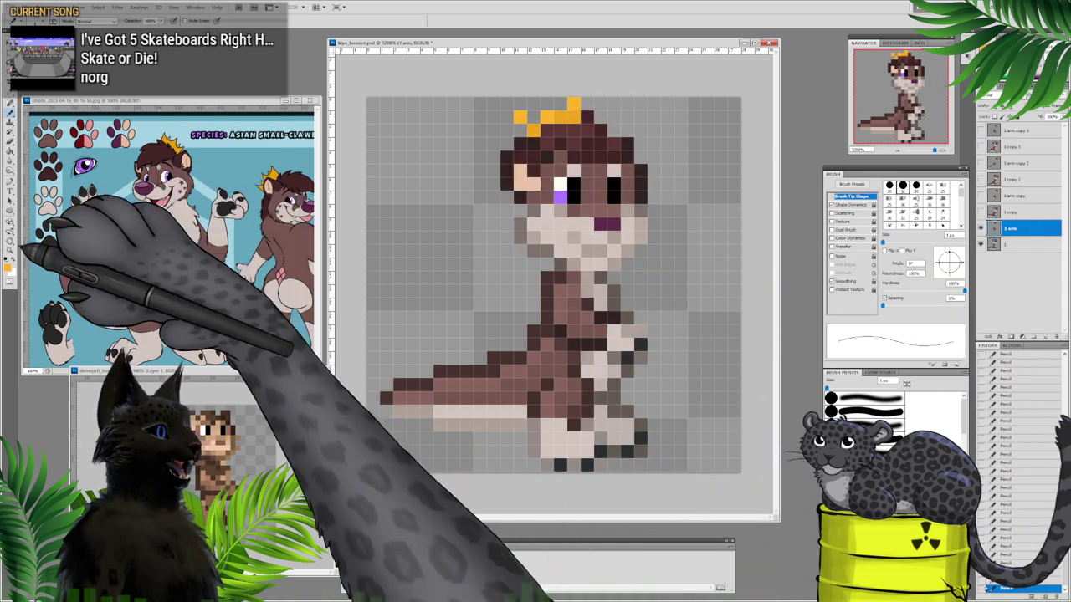
pyautogui.click(9, 268)
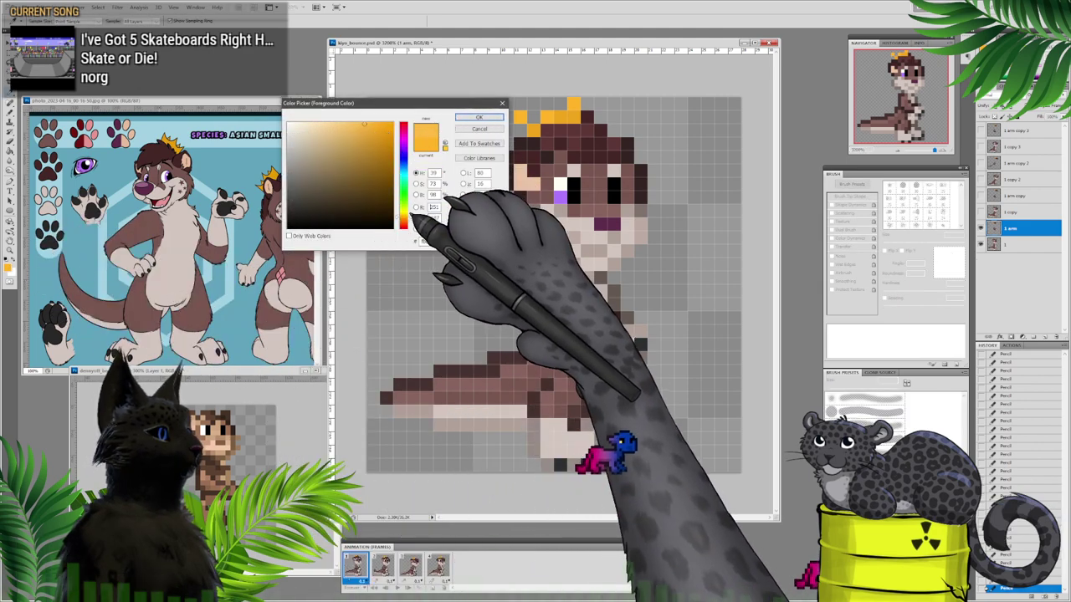
pyautogui.click(407, 216)
pyautogui.moveTo(407, 216); pyautogui.dragTo(406, 217)
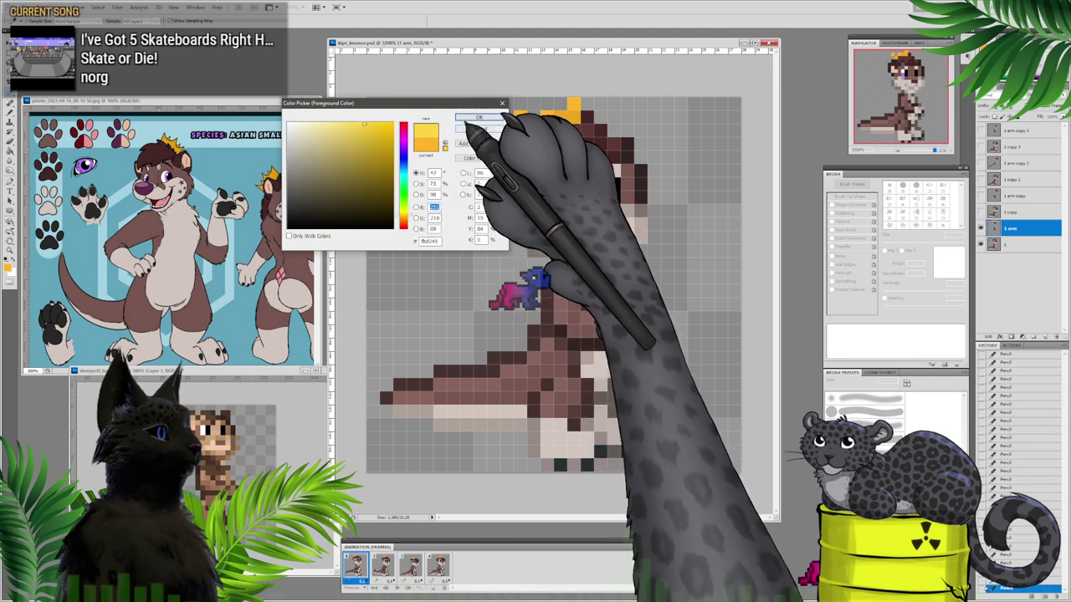
pyautogui.click(479, 116)
# Step: Paint yellow highlights on the left pixels of the first frame's crown, blending them towards the gold at its tall point
pyautogui.click(519, 117)
pyautogui.click(533, 127)
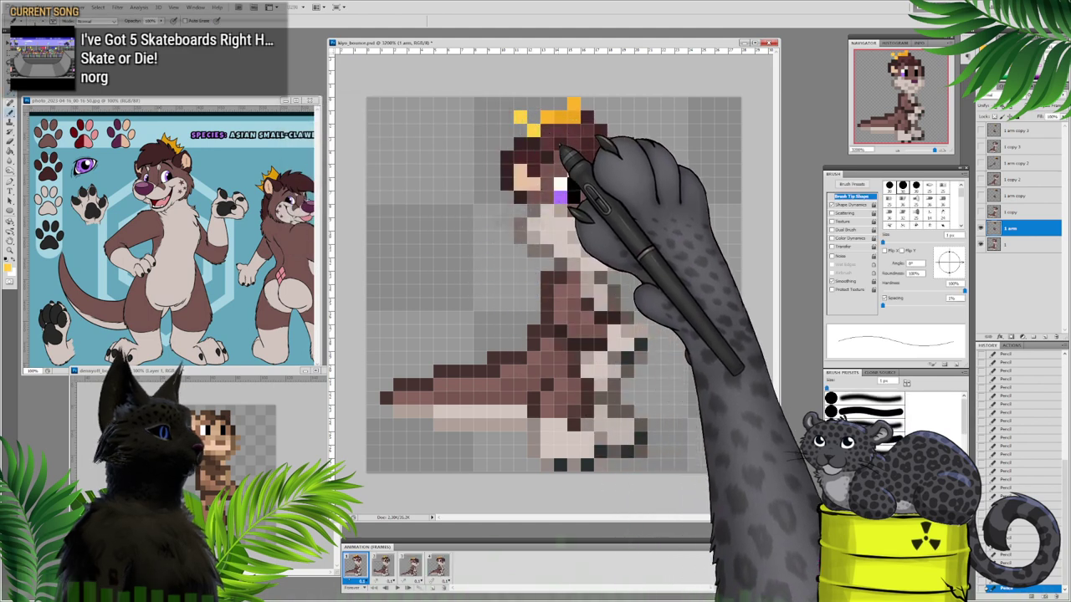
pyautogui.click(548, 118)
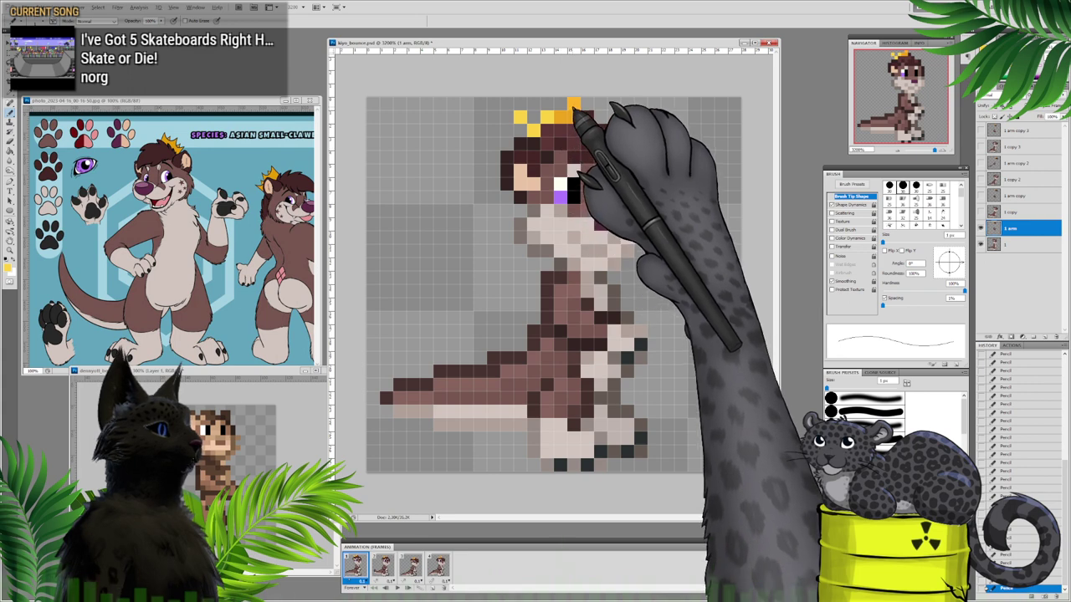
pyautogui.keyDown('alt'); pyautogui.click(574, 104); pyautogui.keyUp('alt')
pyautogui.click(562, 118)
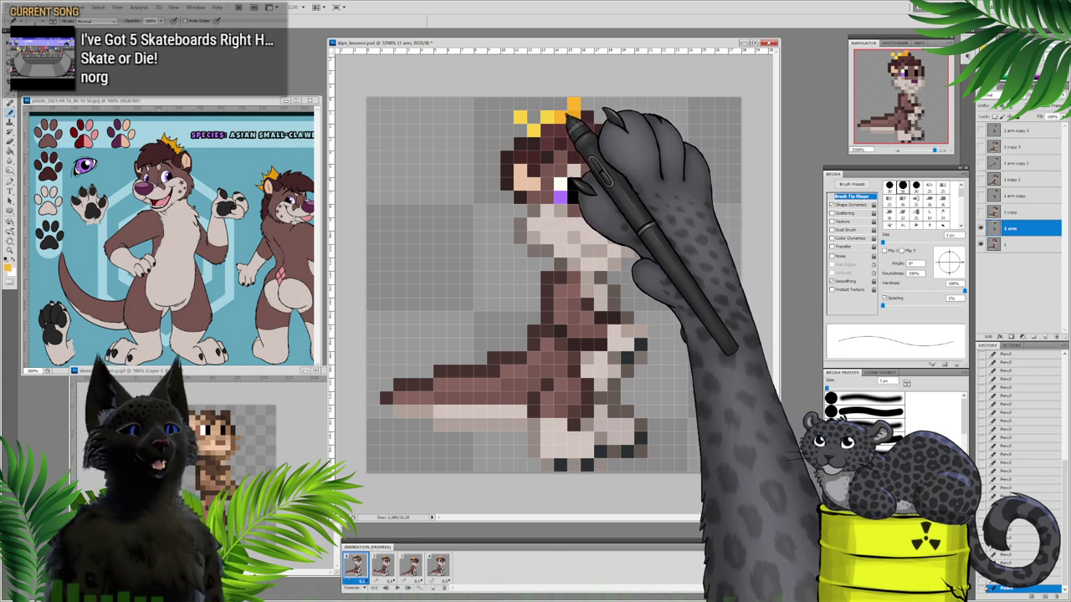
pyautogui.keyDown('alt'); pyautogui.click(550, 114); pyautogui.keyUp('alt')
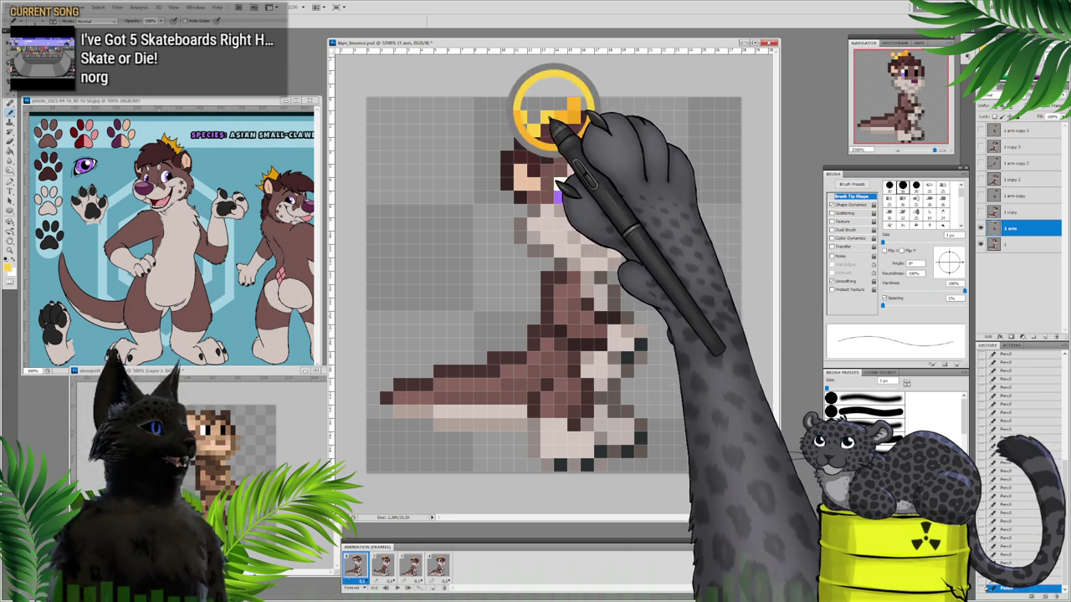
# Step: Resample the yellow and highlight the left side of the second frame's crown on layer 1 arm copy
pyautogui.keyDown('alt'); pyautogui.click(520, 115); pyautogui.keyUp('alt')
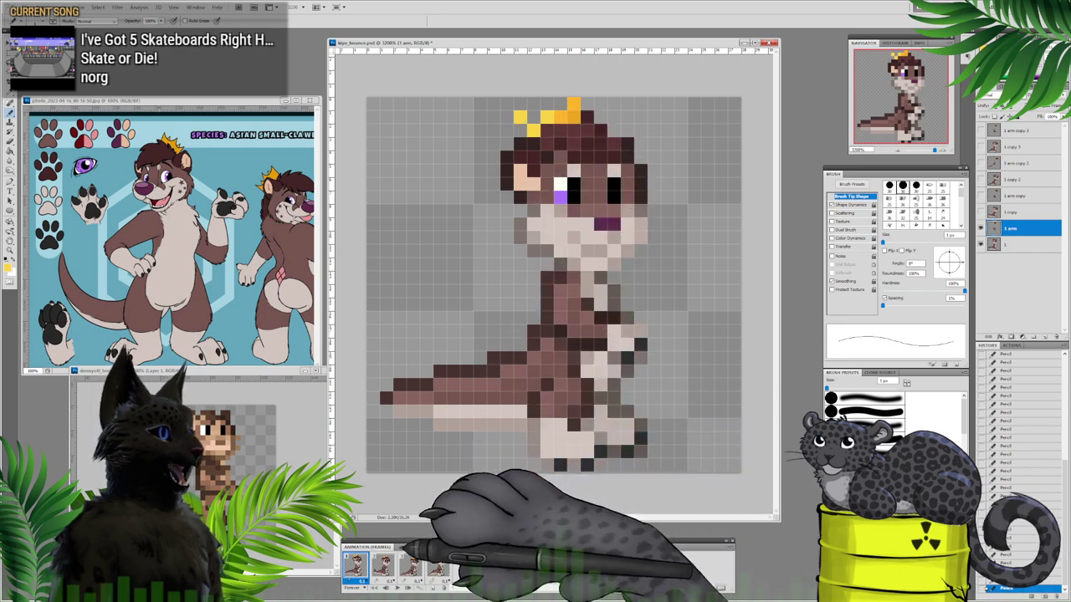
pyautogui.click(392, 565)
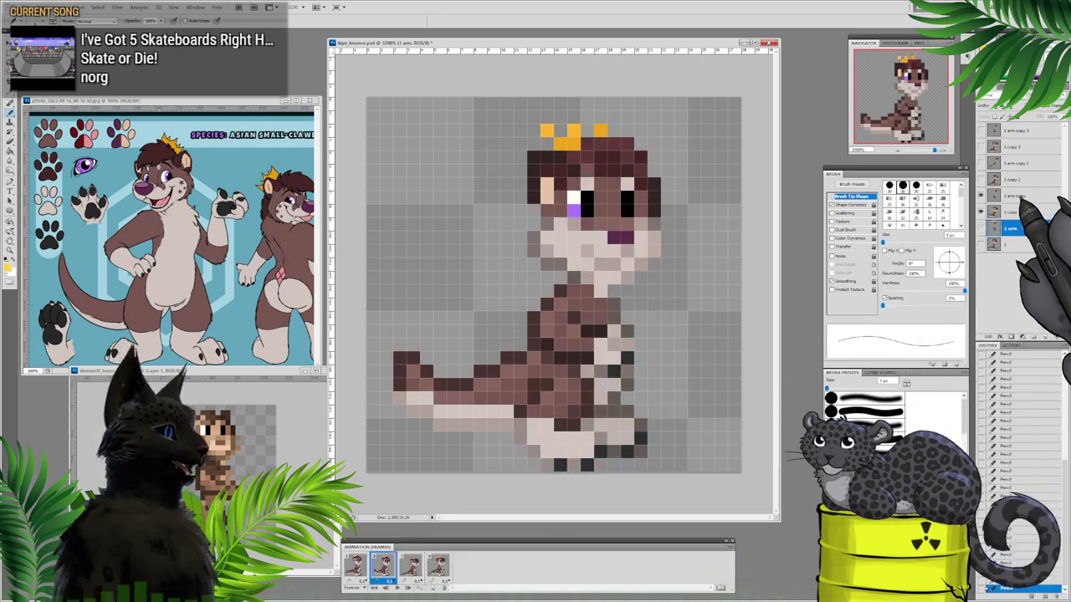
pyautogui.click(1013, 196)
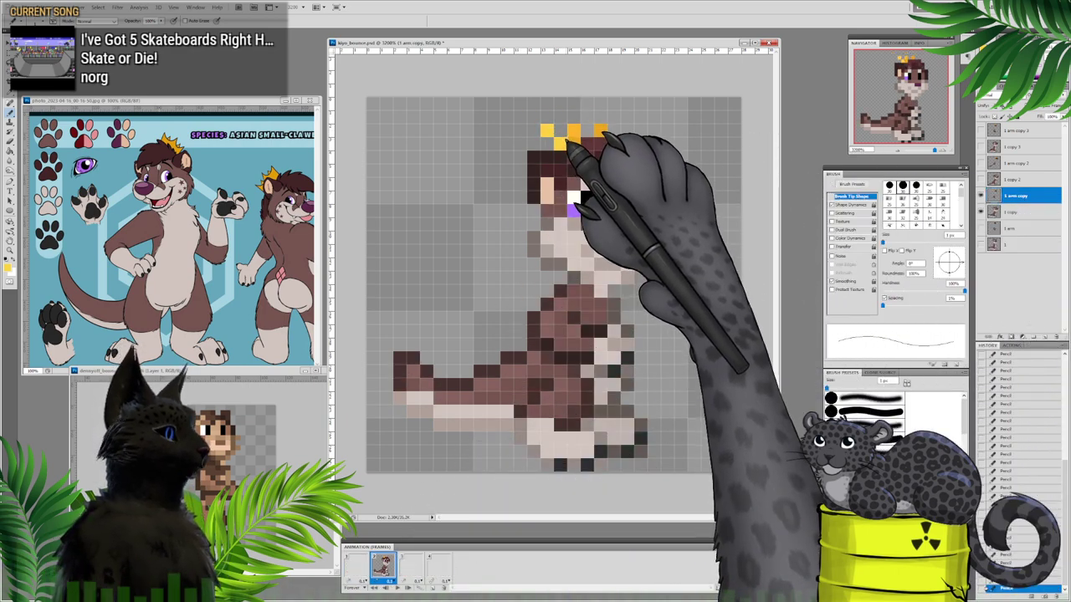
pyautogui.keyDown('alt'); pyautogui.click(546, 132); pyautogui.keyUp('alt')
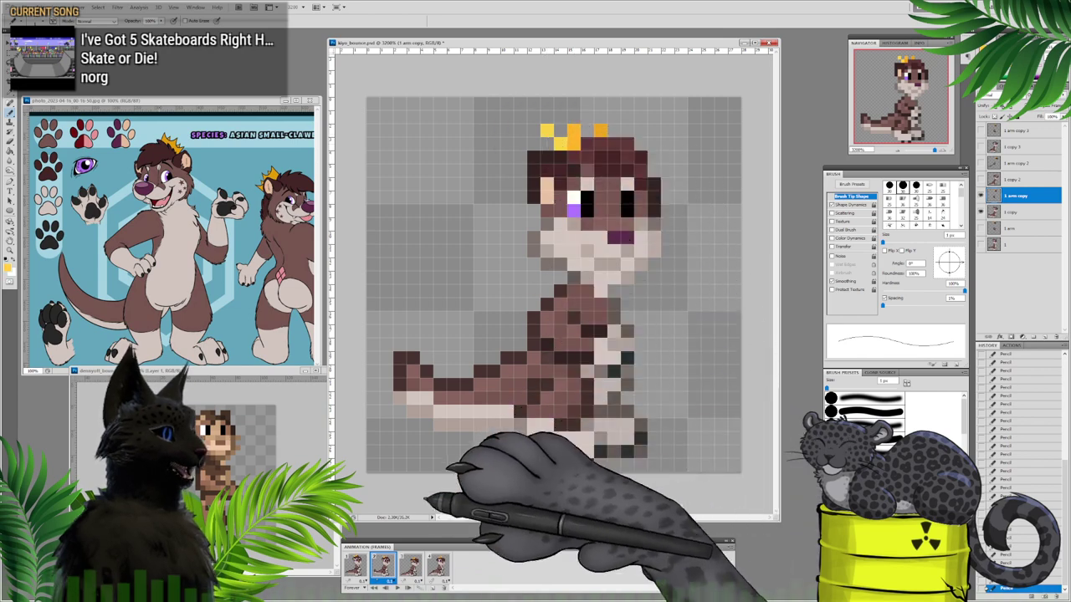
# Step: Highlight the left point and base of the third frame's crown in yellow on layer 1 arm copy 2
pyautogui.click(413, 564)
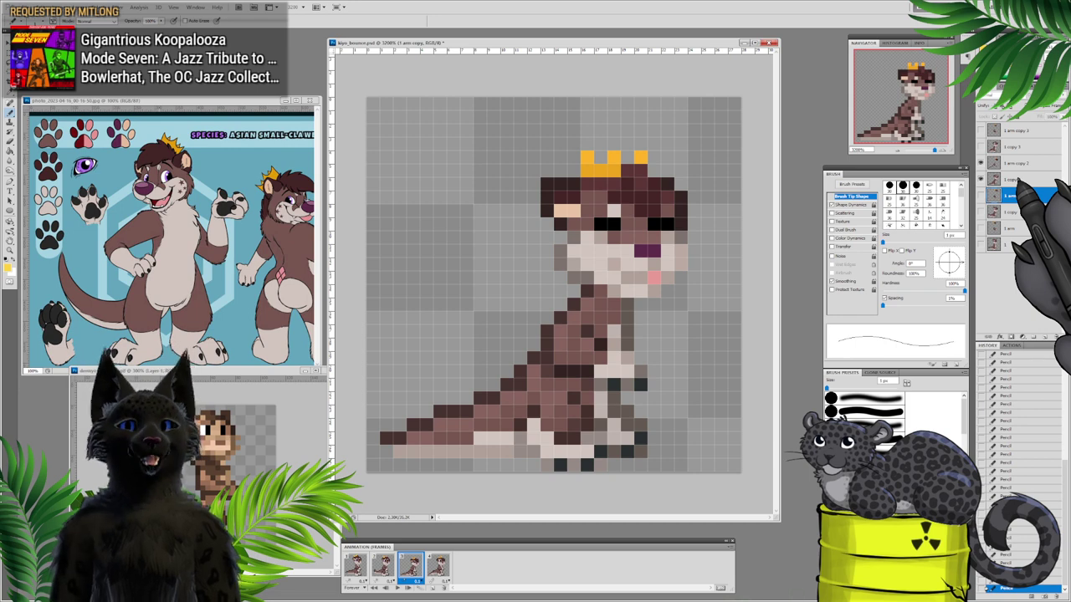
pyautogui.click(1018, 163)
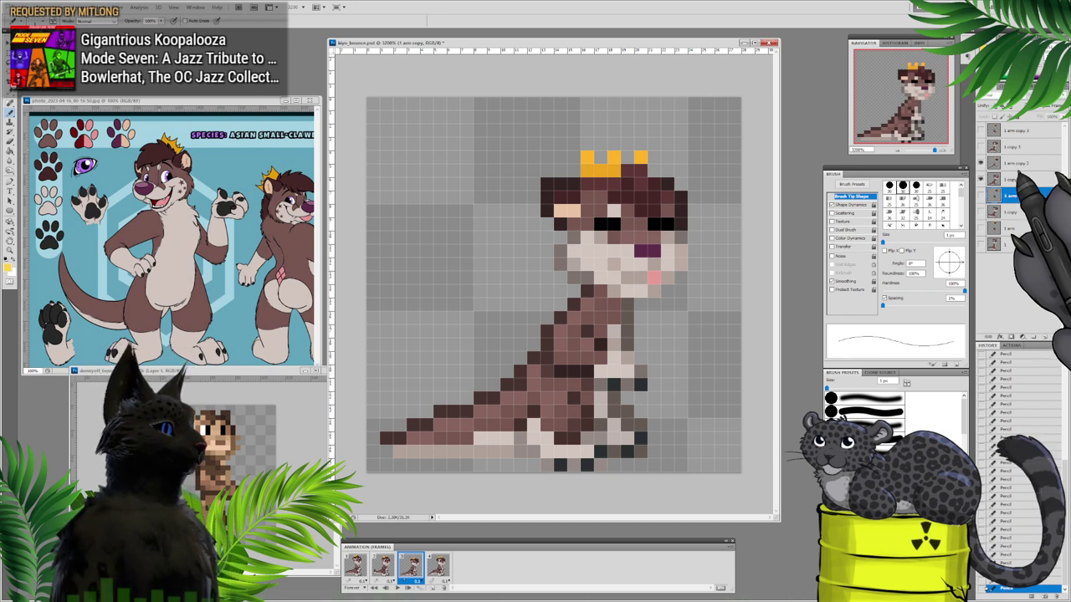
pyautogui.click(588, 171)
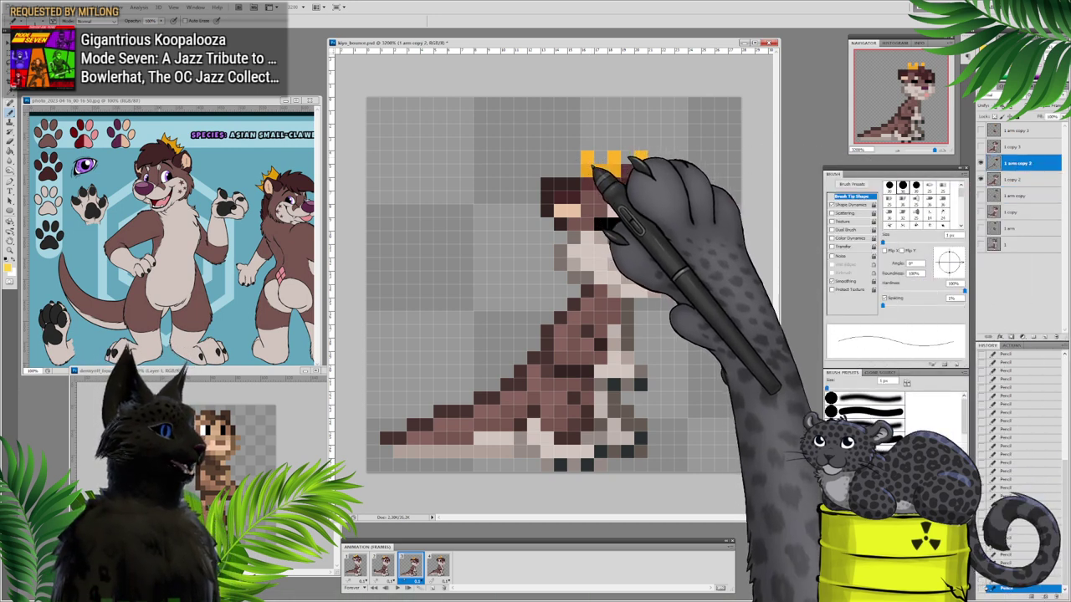
pyautogui.keyDown('alt'); pyautogui.click(610, 170); pyautogui.keyUp('alt')
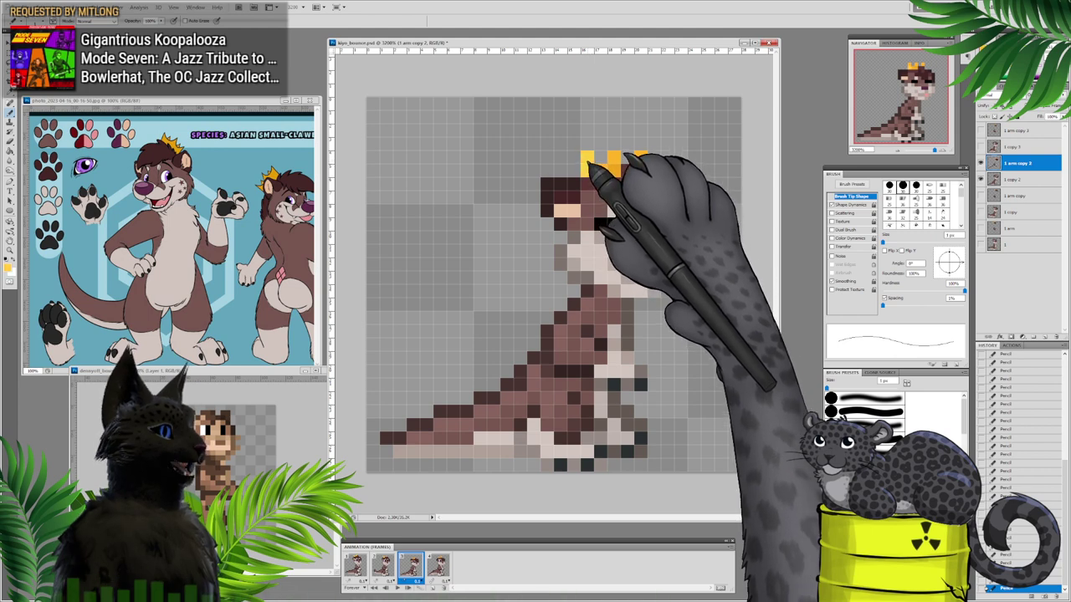
# Step: Highlight the left point of the fourth frame's crown in yellow on layer 1 arm copy 3, returning the pixel at its lower edge to gold
pyautogui.click(437, 564)
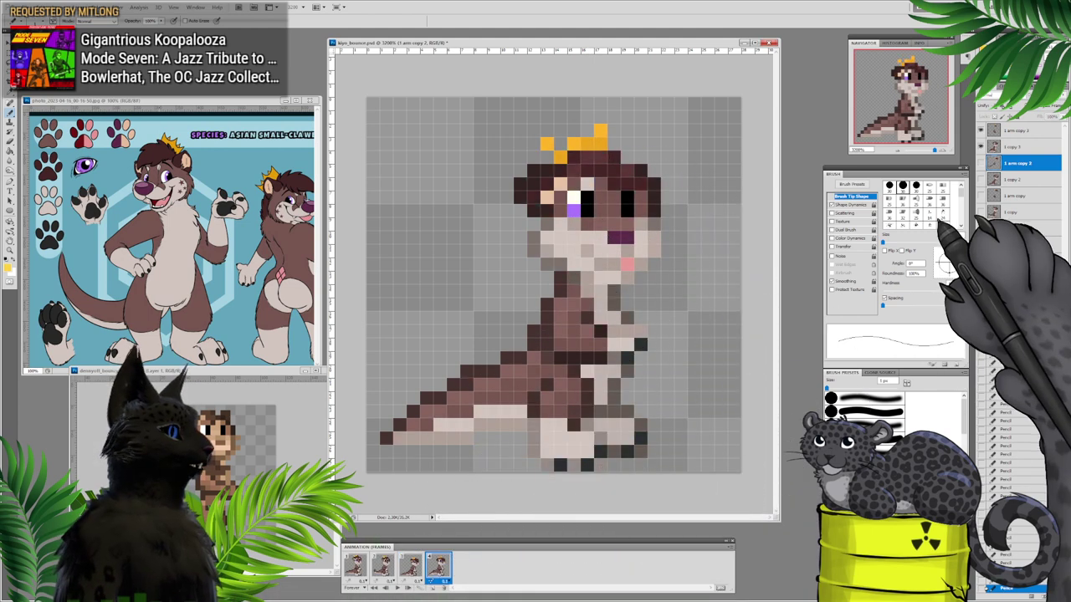
pyautogui.click(1017, 130)
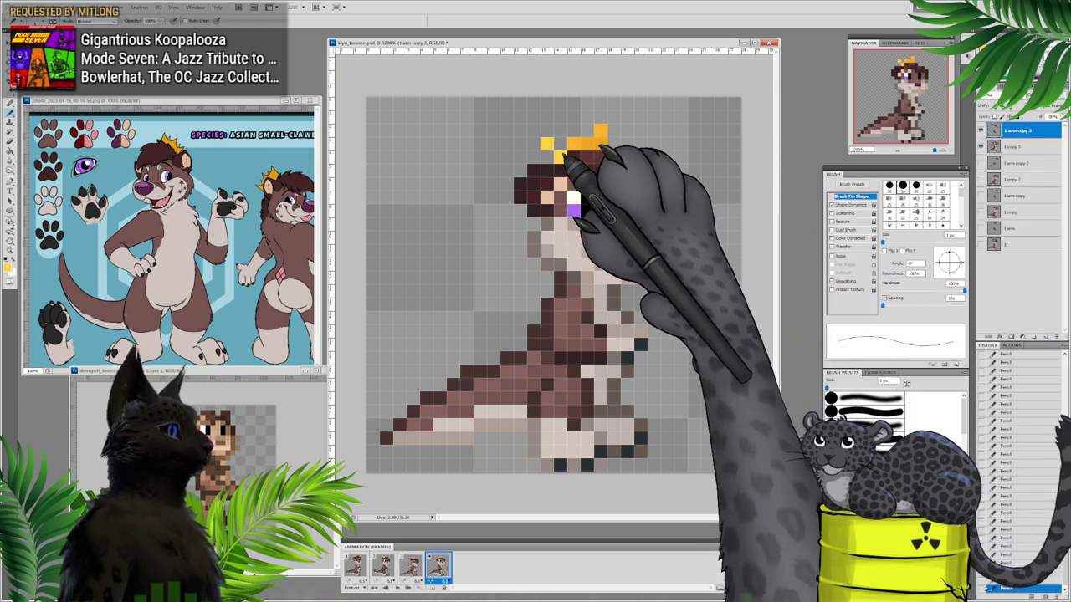
pyautogui.keyDown('alt'); pyautogui.click(587, 143); pyautogui.keyUp('alt')
pyautogui.click(561, 157)
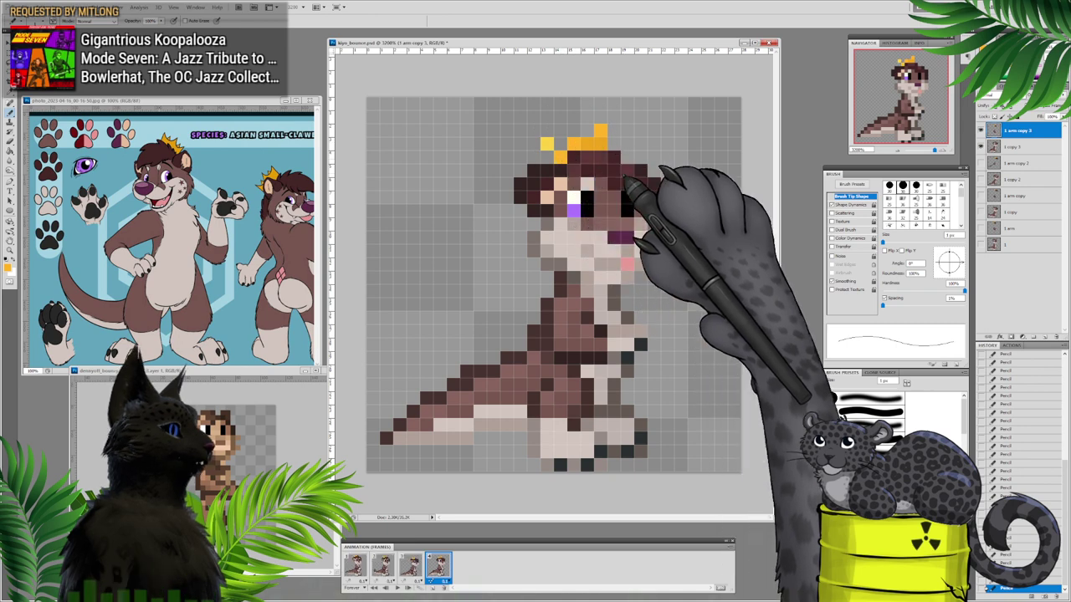
# Step: Step back through the frames and play the animation at a much reduced size to check the crown highlights in motion
pyautogui.click(411, 567)
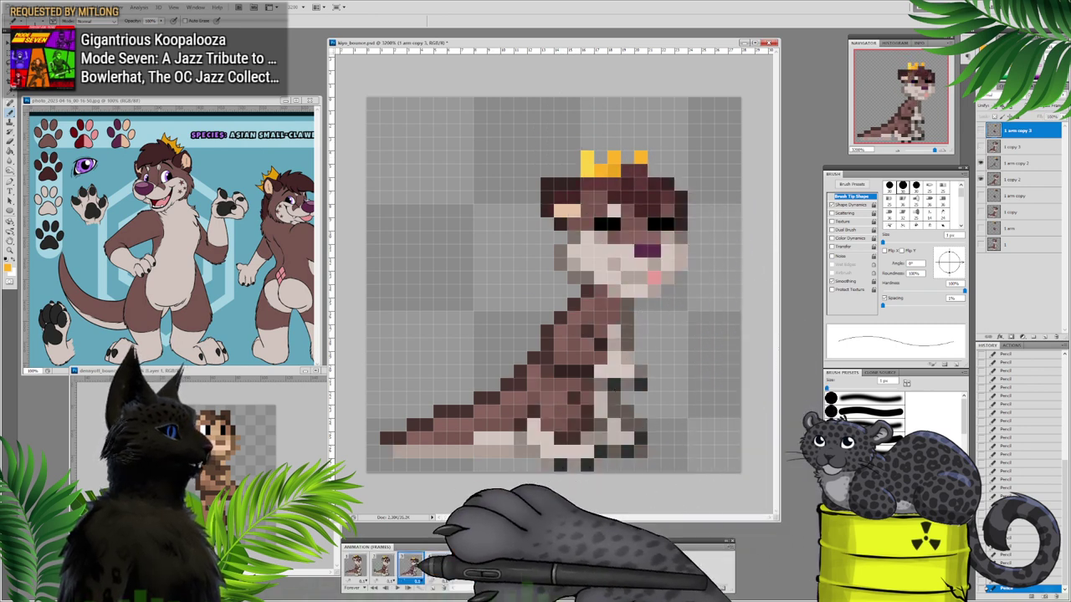
pyautogui.click(382, 567)
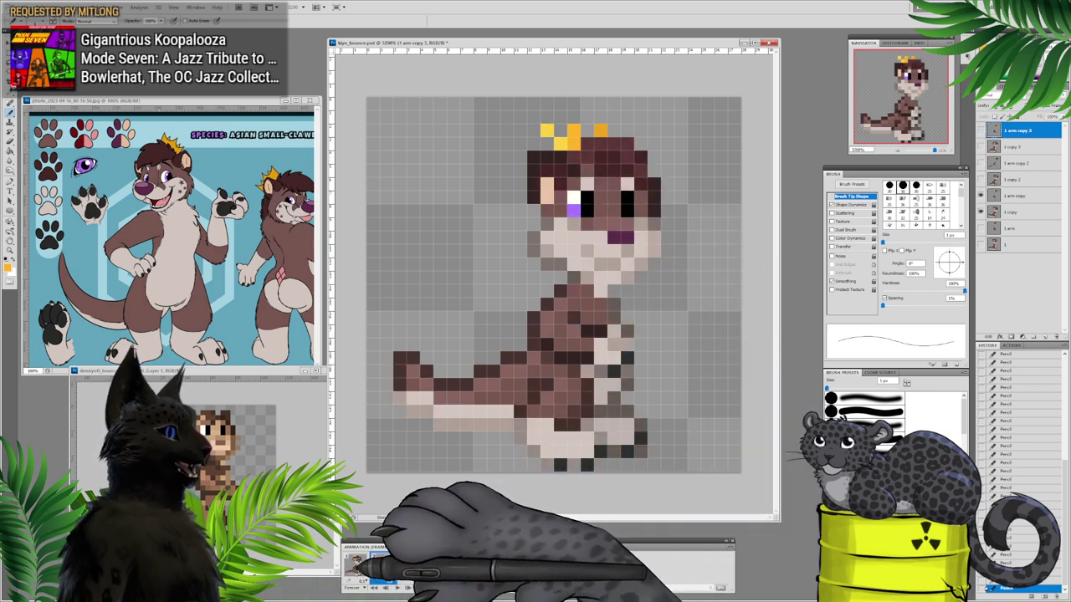
pyautogui.click(356, 567)
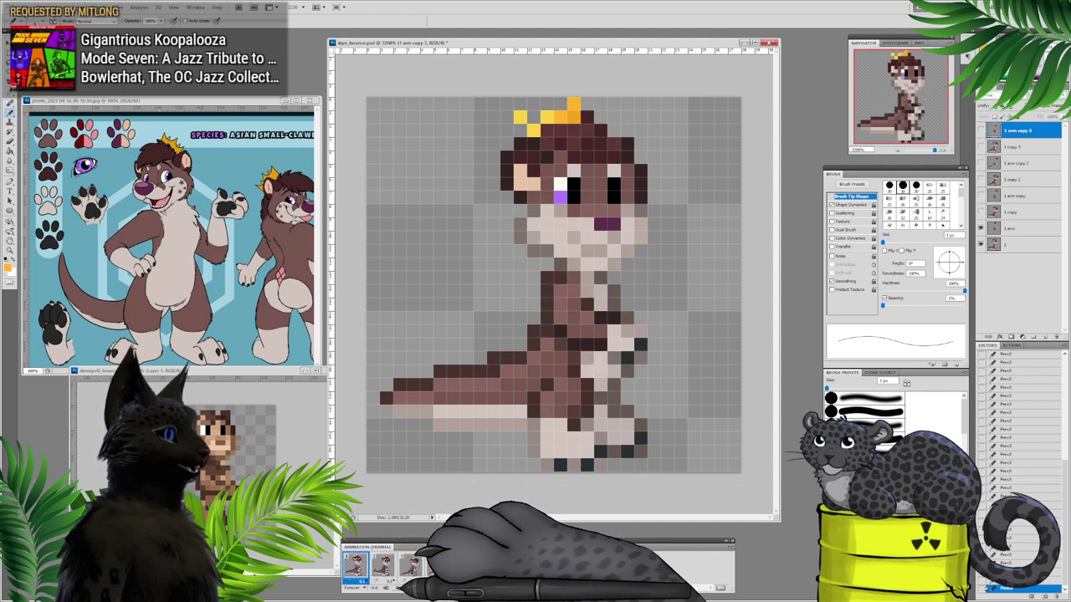
pyautogui.click(397, 589)
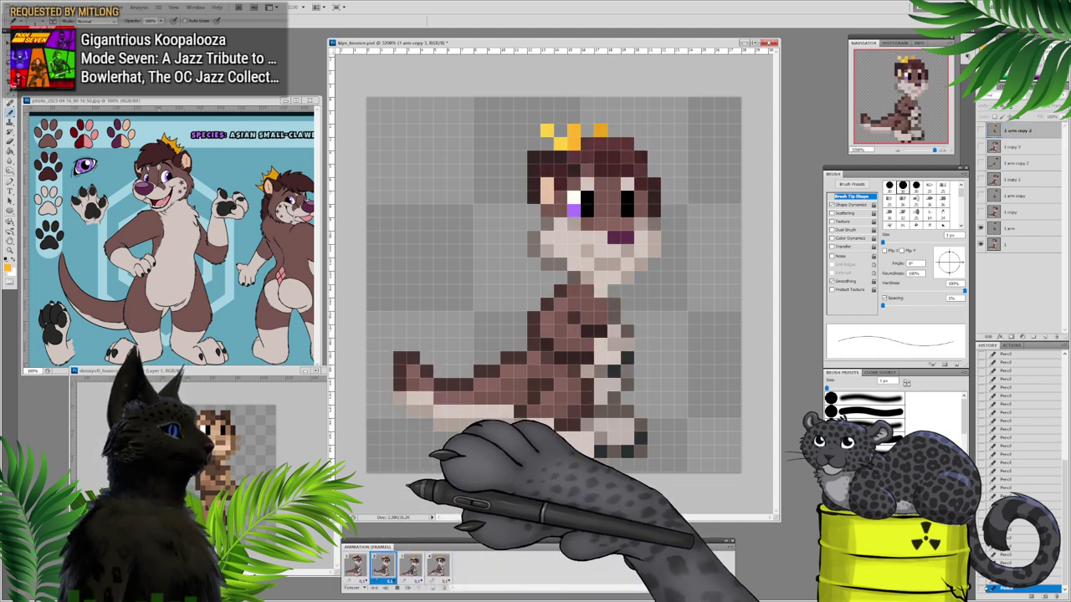
pyautogui.click(898, 150)
pyautogui.click(898, 151)
pyautogui.click(898, 151)
pyautogui.hotkey('ctrl', '-')
pyautogui.hotkey('ctrl', '-')
pyautogui.hotkey('ctrl', '-')
pyautogui.hotkey('ctrl', '-')
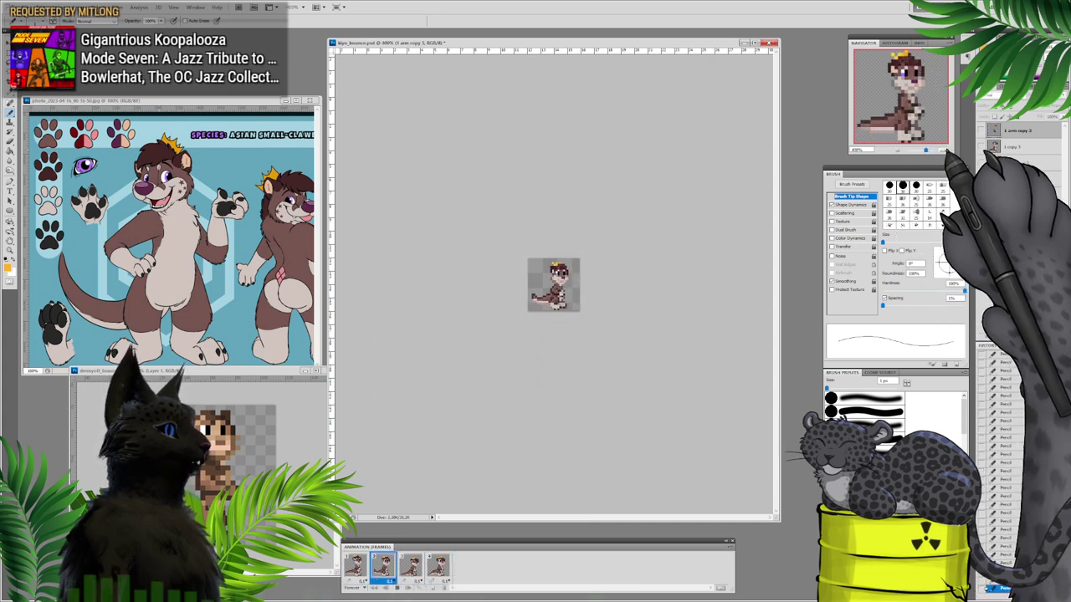
pyautogui.hotkey('ctrl', '+')
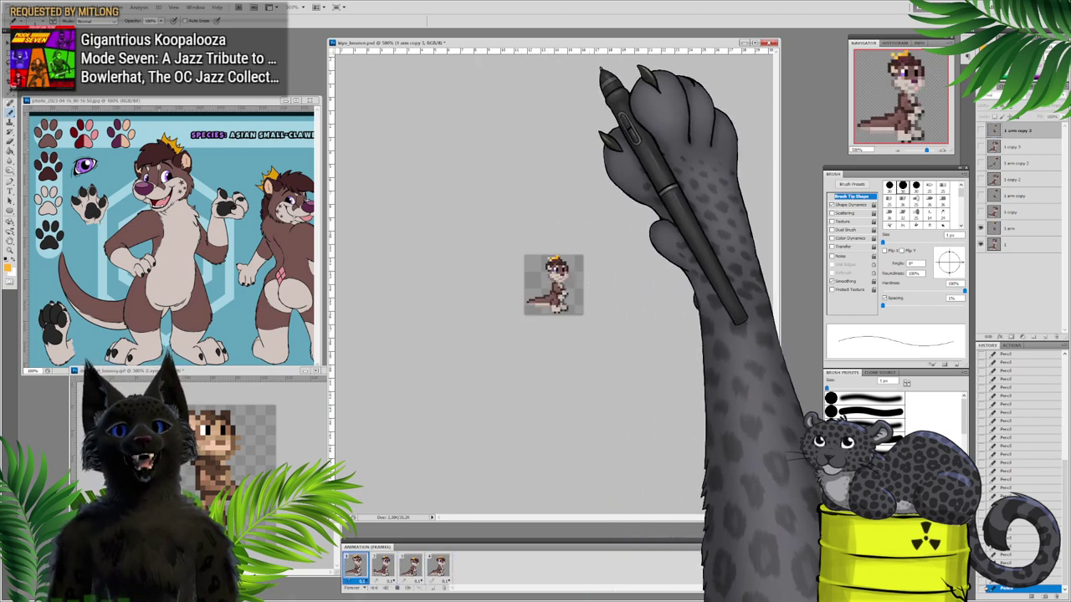
# Step: Return the playing sprite to its large working size and save the document
pyautogui.click(942, 152)
pyautogui.click(942, 151)
pyautogui.click(942, 152)
pyautogui.click(942, 152)
pyautogui.click(942, 151)
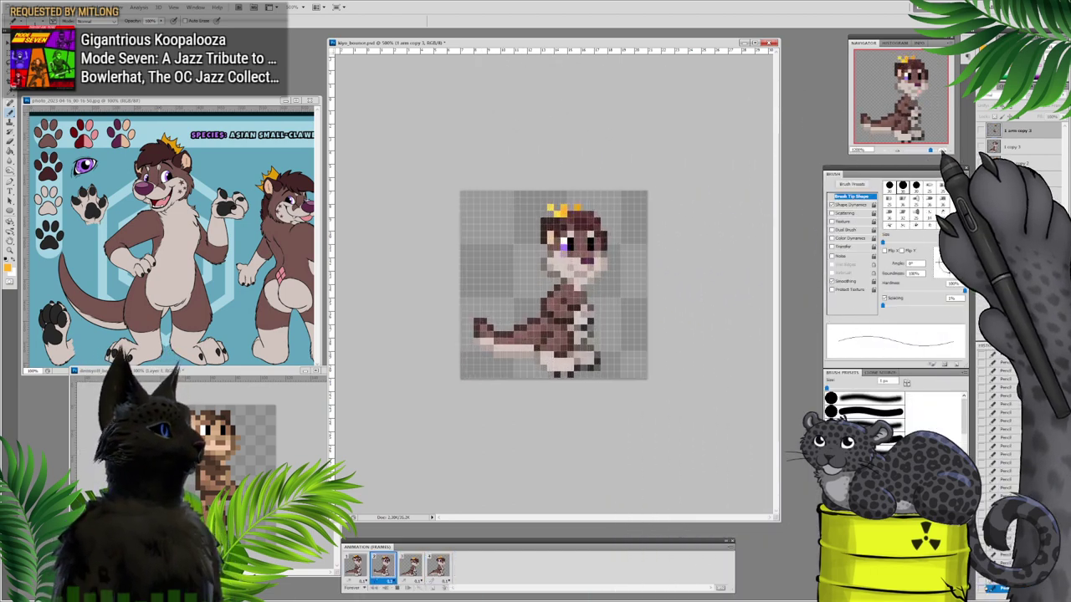
pyautogui.click(942, 151)
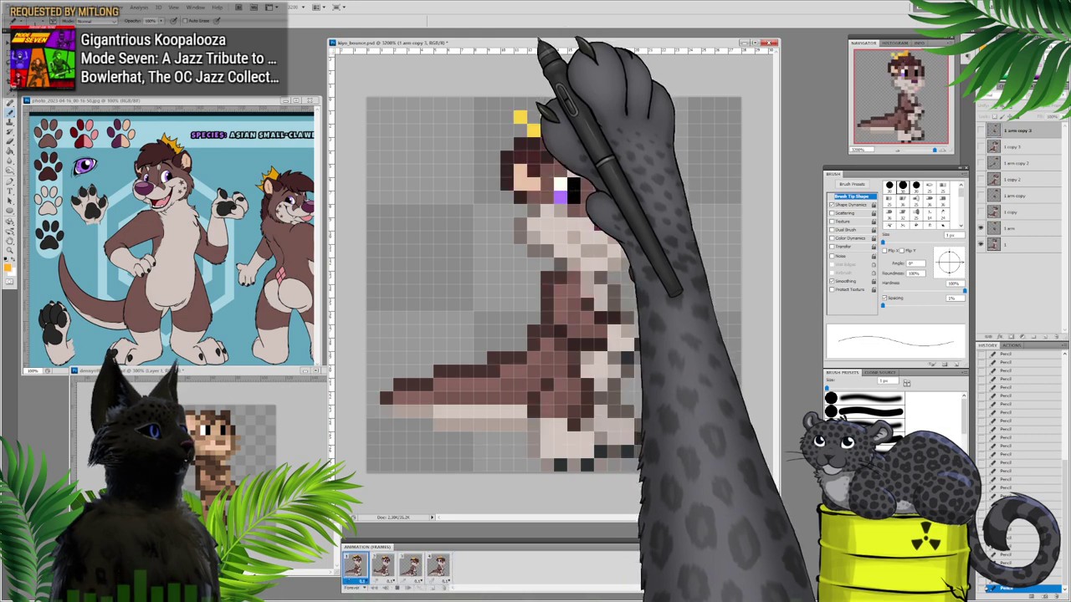
pyautogui.hotkey('ctrl', 's')
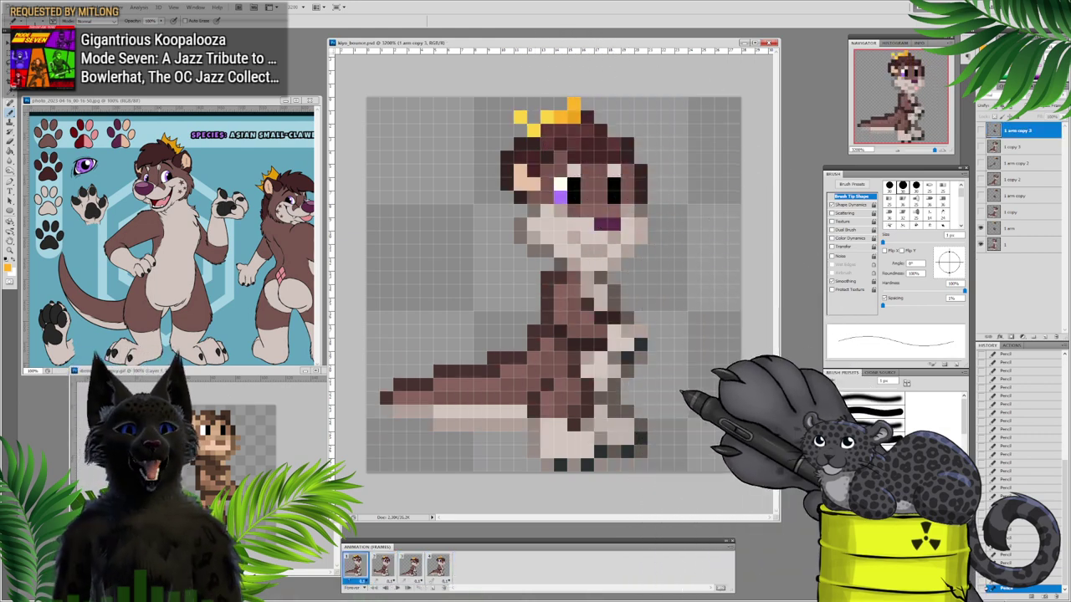
# Step: Play the otter's bounce animation and close the small comparison sprite document behind it
pyautogui.click(397, 587)
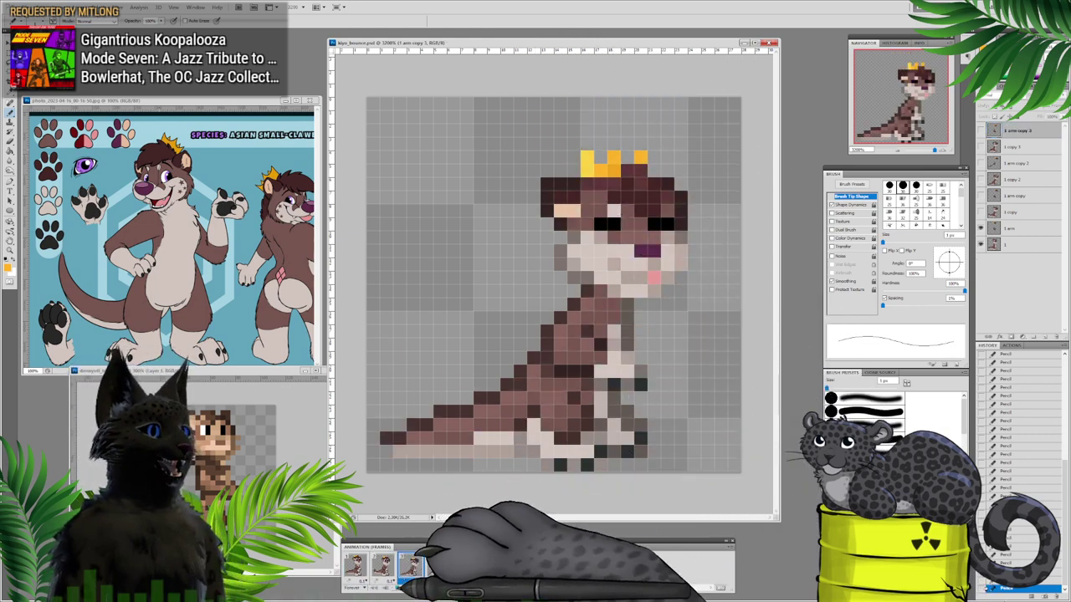
pyautogui.click(264, 373)
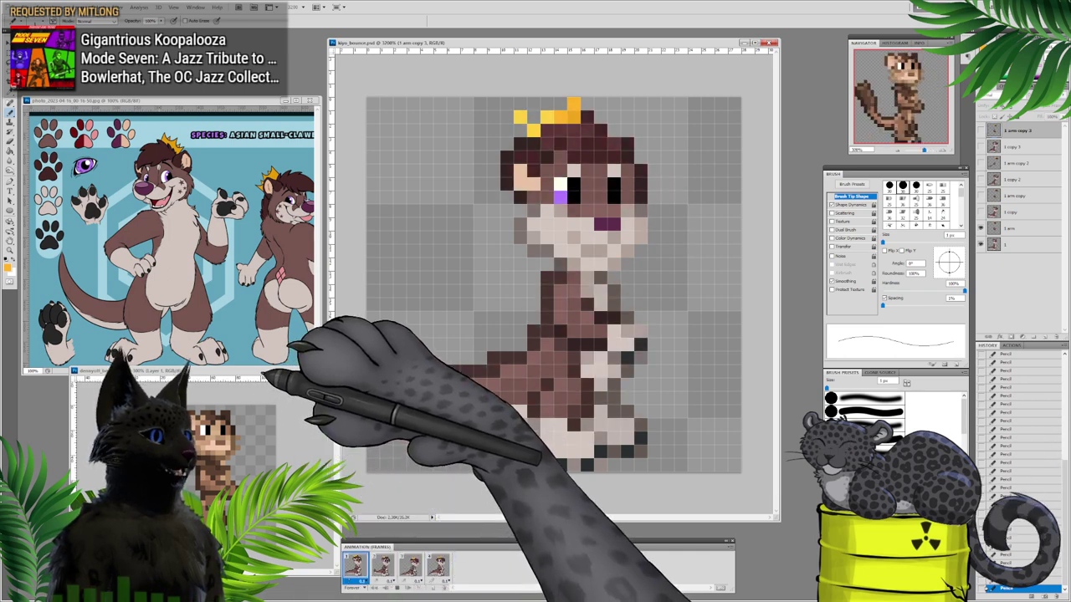
pyautogui.click(328, 371)
pyautogui.click(535, 222)
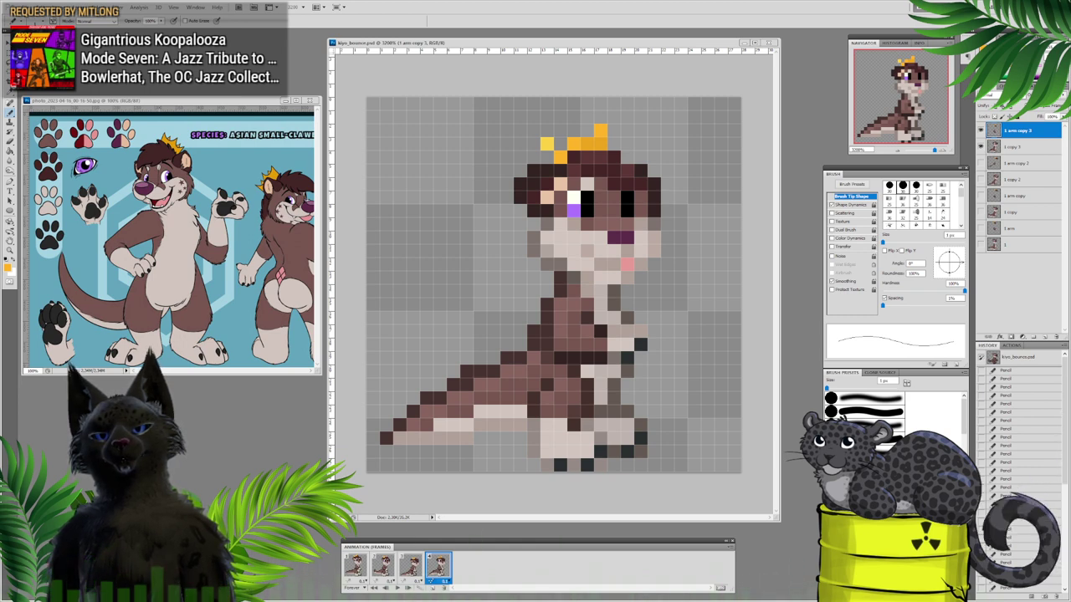
# Step: Bring up the web browser, look through the Helsinki City Running Day page, and close the browser window
pyautogui.moveTo(0, 125); pyautogui.dragTo(454, 72)
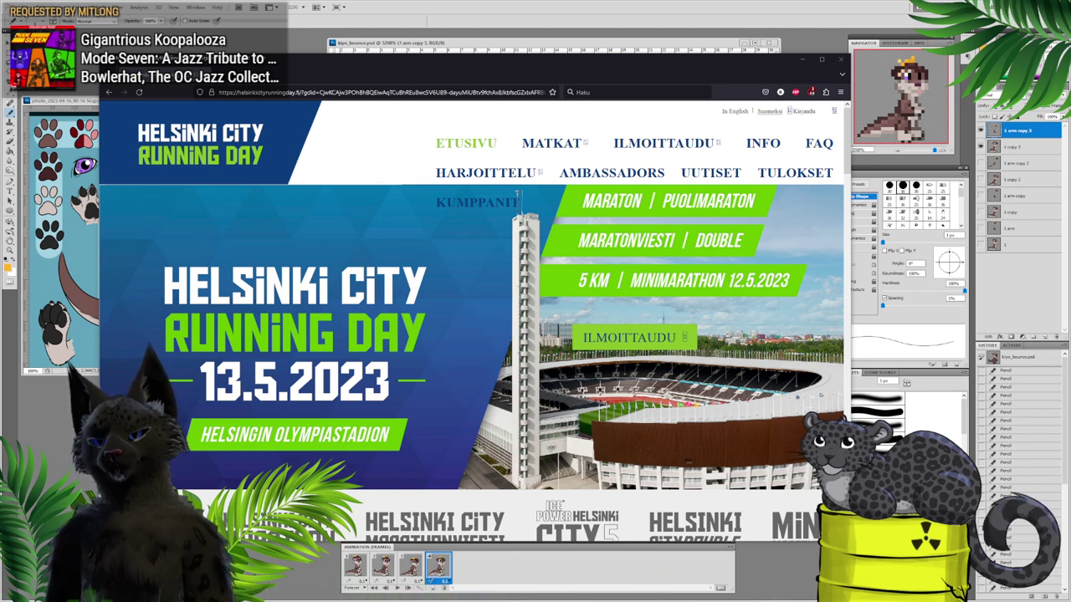
pyautogui.moveTo(321, 66); pyautogui.dragTo(379, 53)
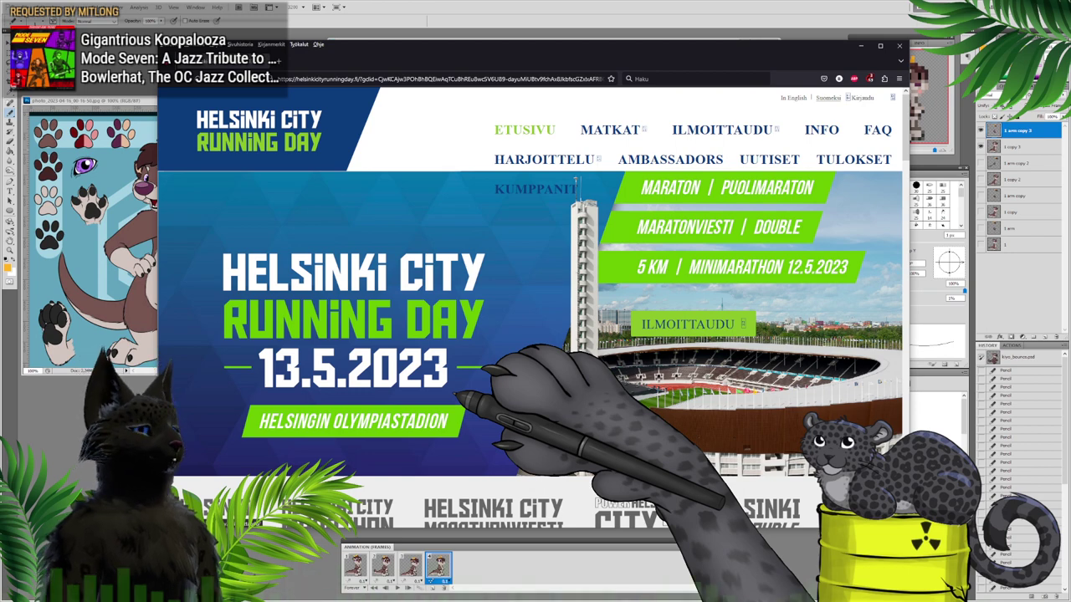
pyautogui.scroll(-2, 533, 308)
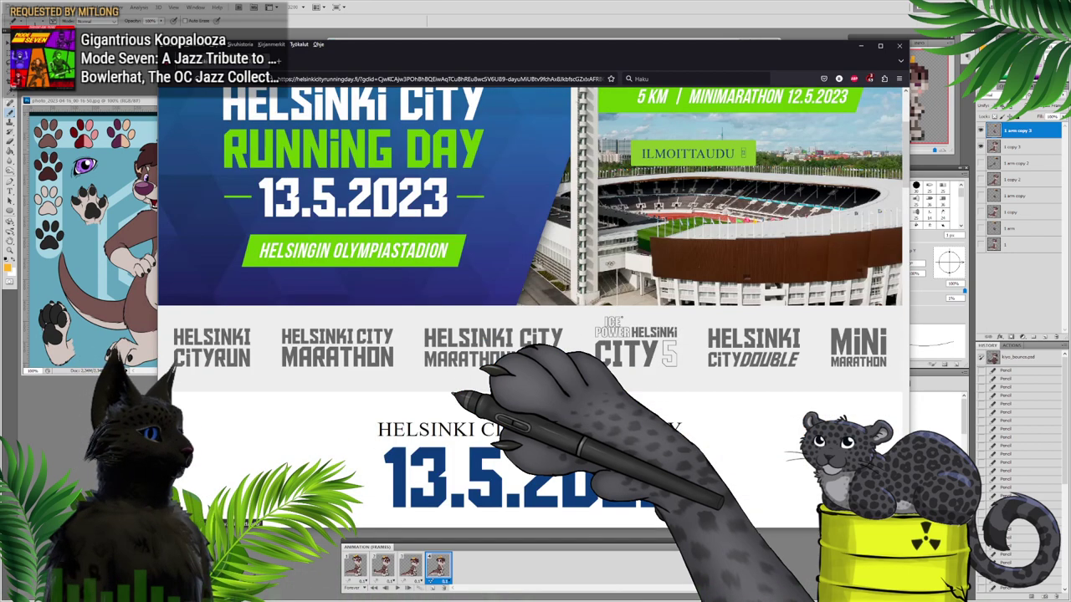
pyautogui.scroll(-3, 533, 308)
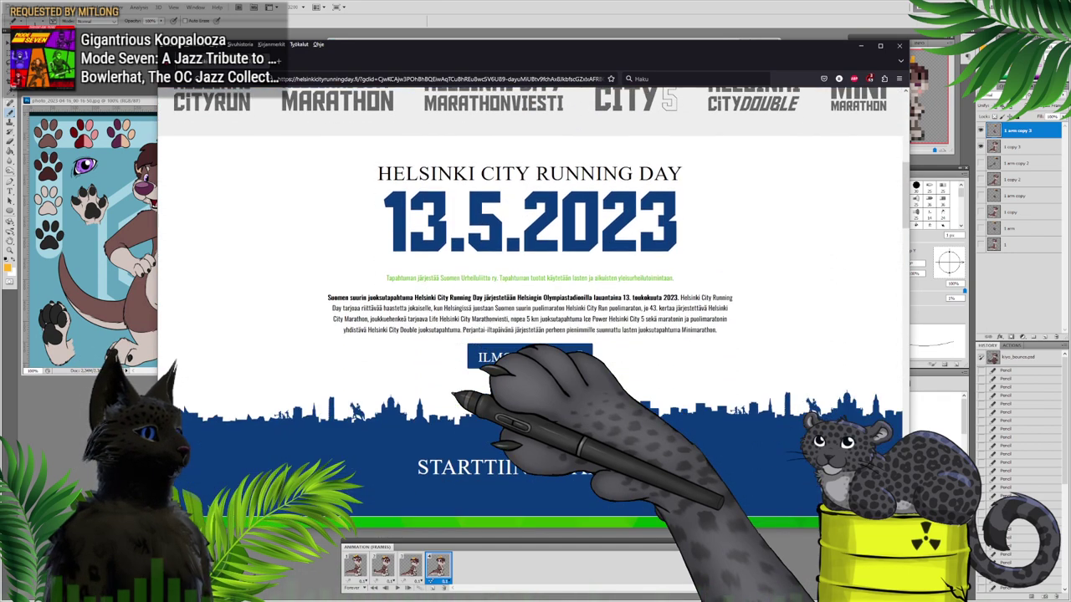
pyautogui.scroll(5, 531, 308)
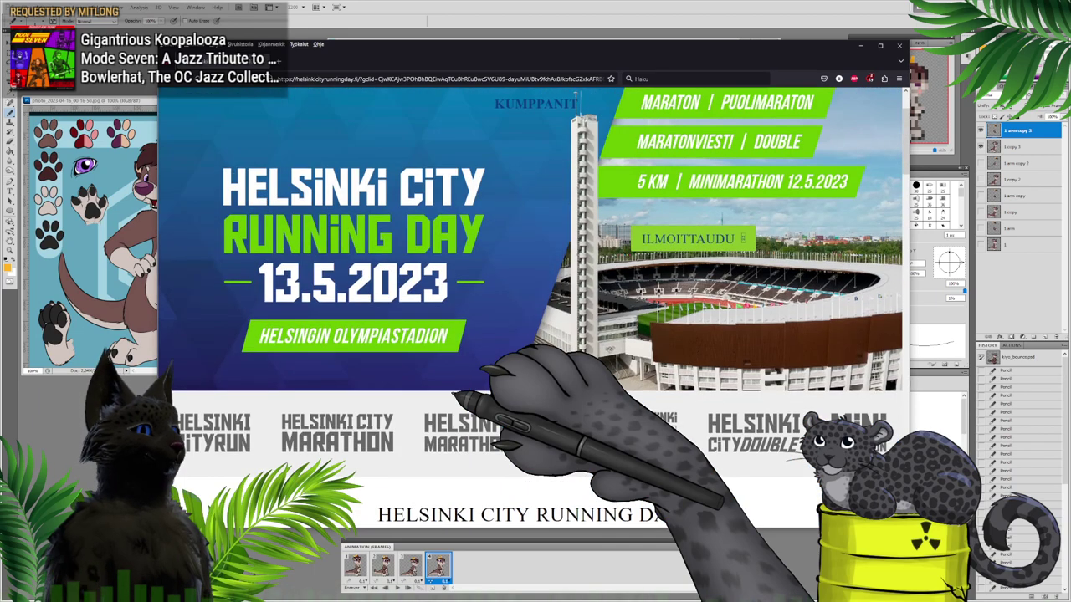
pyautogui.scroll(1, 531, 308)
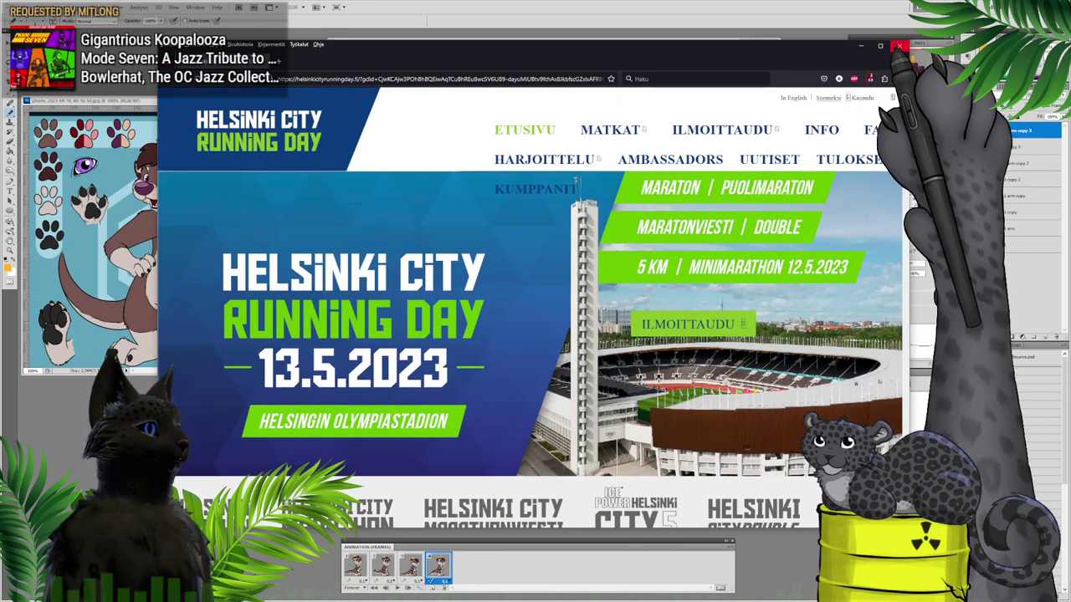
pyautogui.click(897, 46)
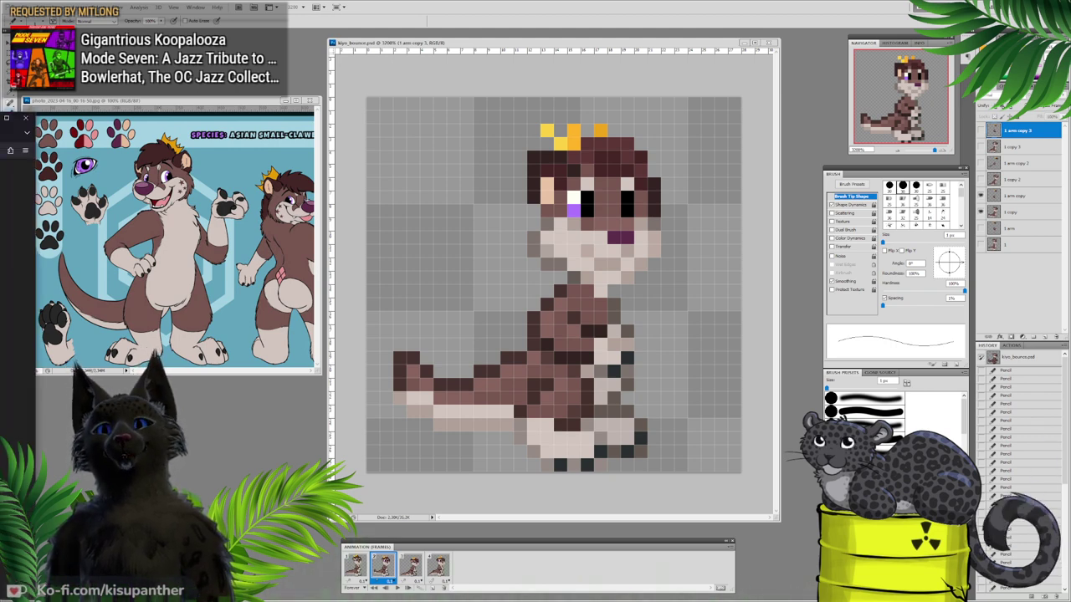
# Step: Bring the browser's lioness character reference sheet into view, and move it back out of the workspace
pyautogui.moveTo(0, 81); pyautogui.dragTo(502, 81)
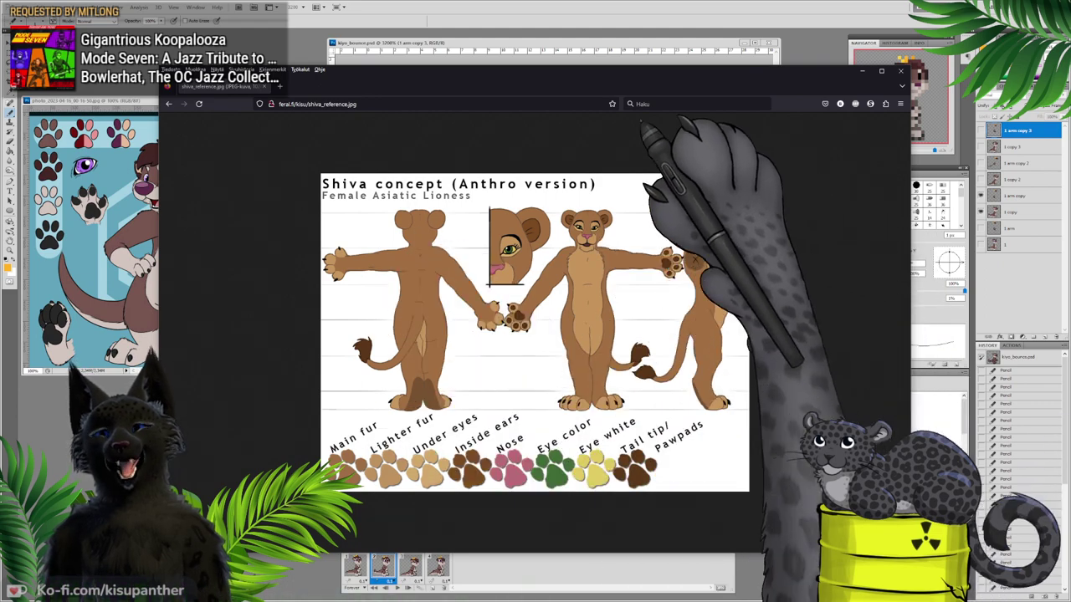
pyautogui.moveTo(738, 78); pyautogui.dragTo(0, 83)
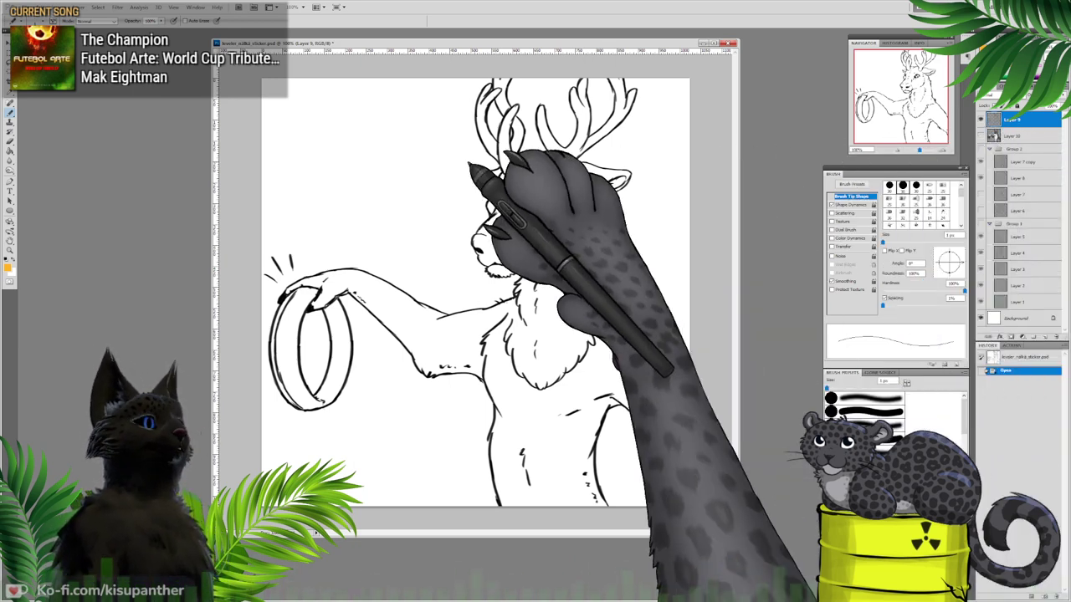
# Step: Set the foreground colour to black for the reindeer sticker line art
pyautogui.click(10, 64)
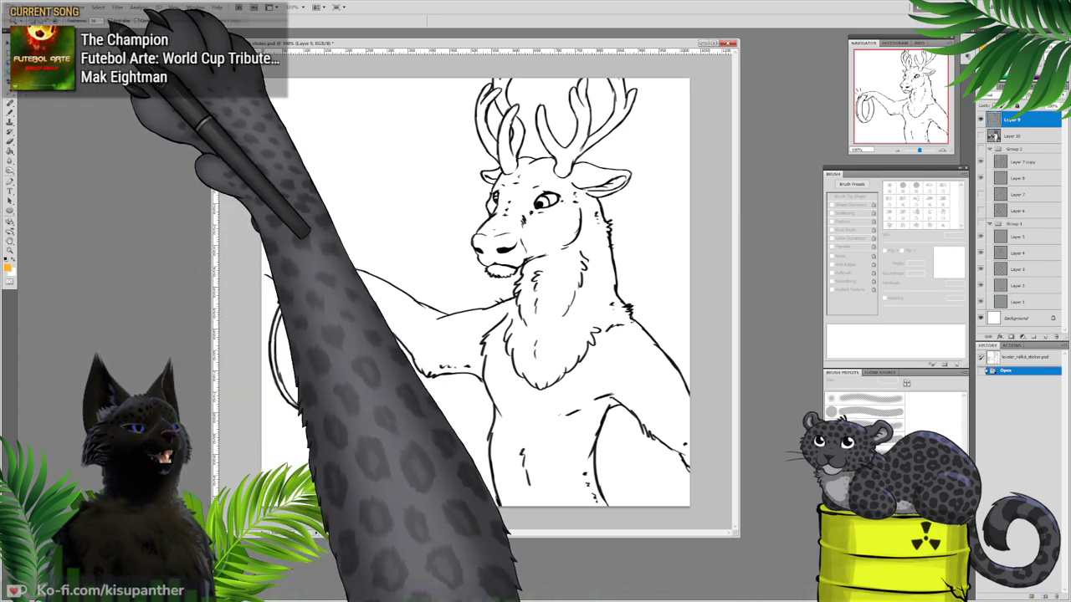
pyautogui.press('b')
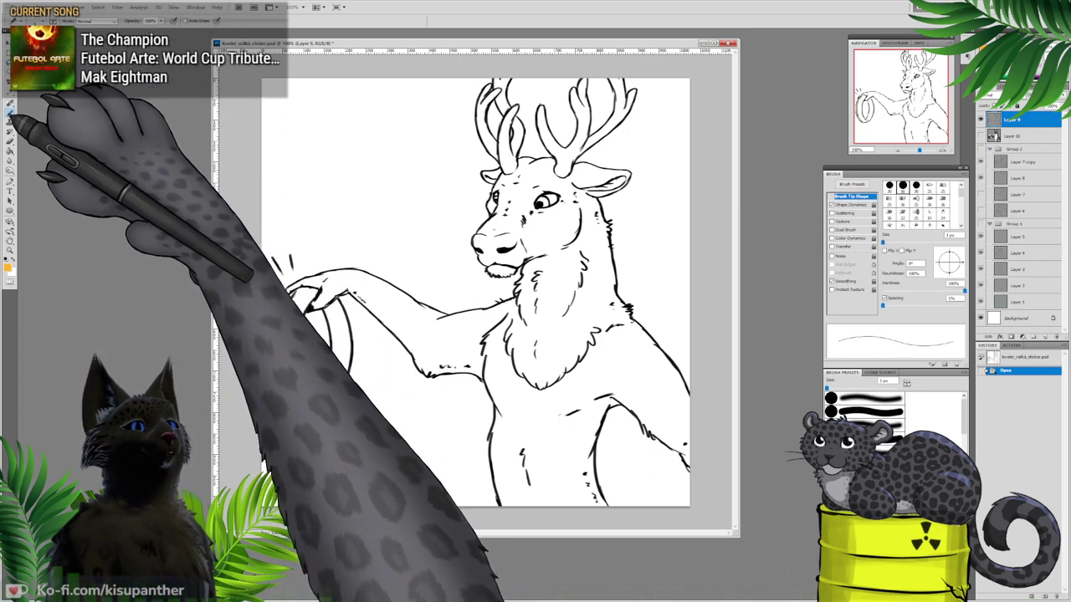
pyautogui.press('e')
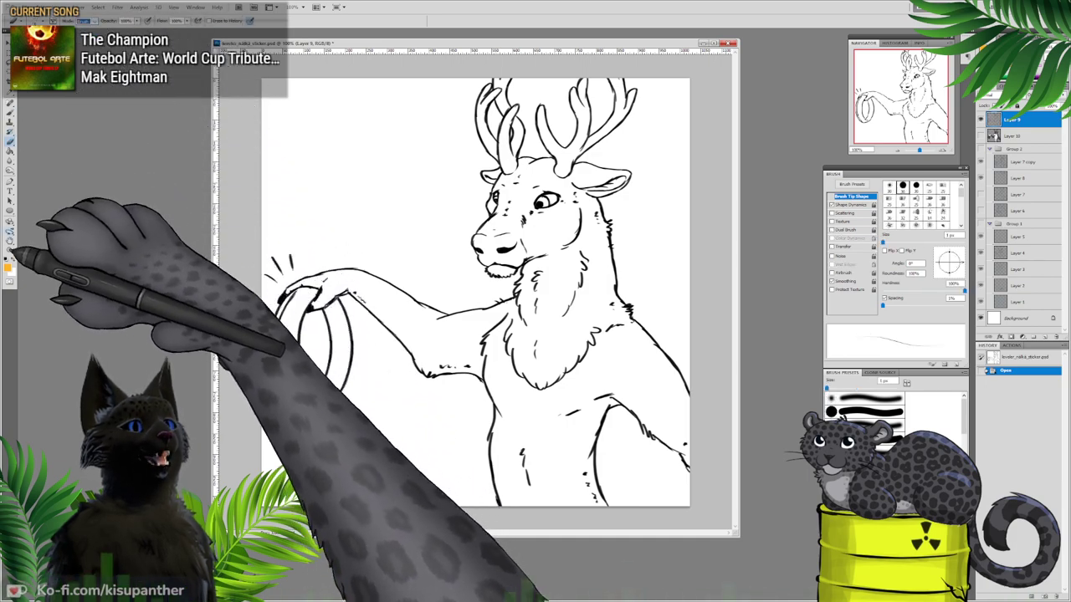
pyautogui.click(10, 261)
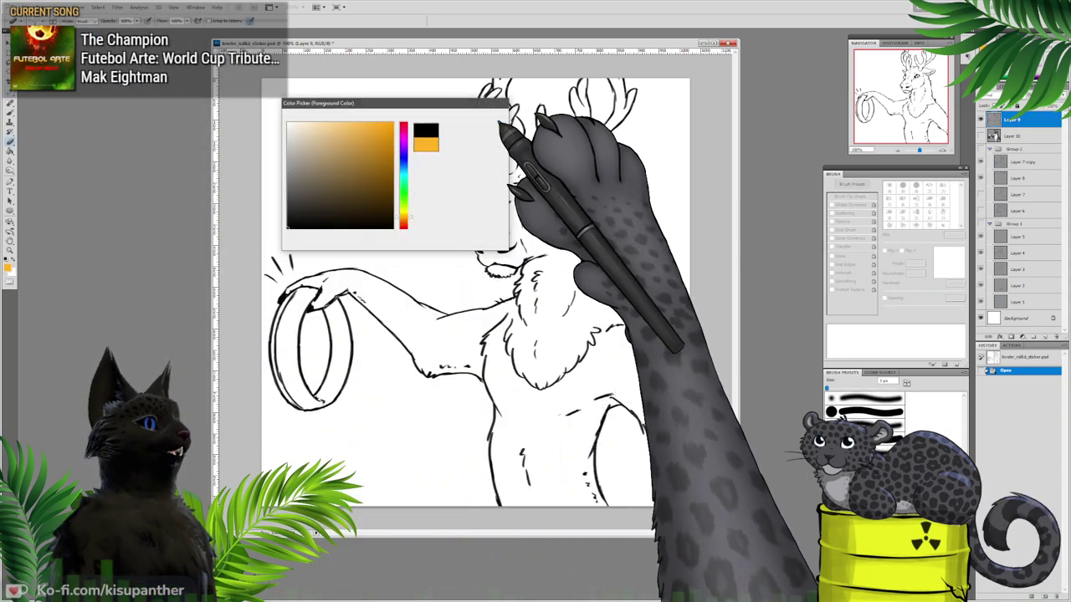
pyautogui.press('Return')
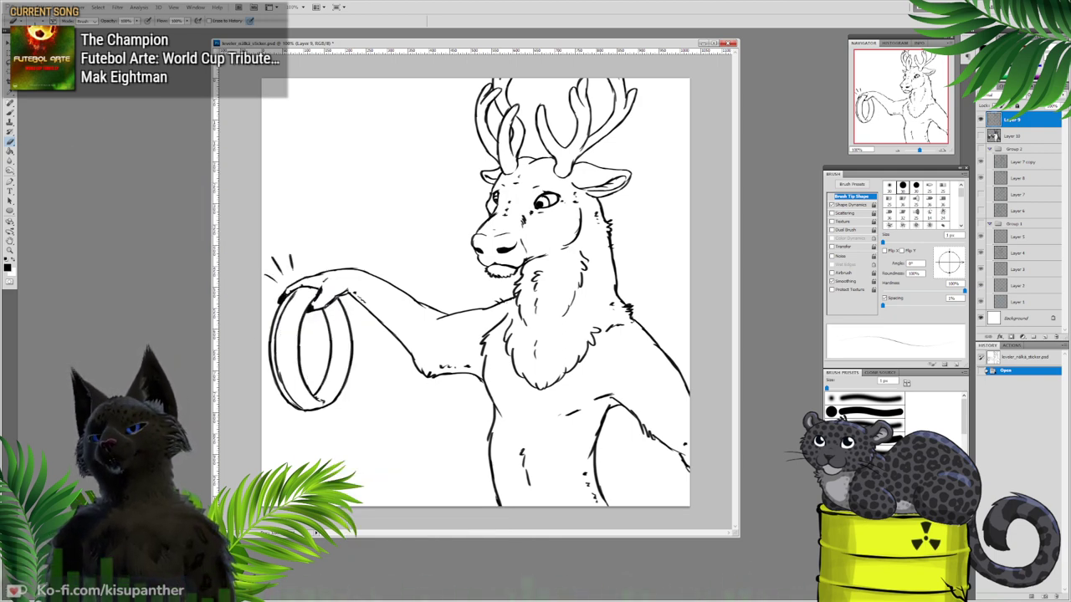
# Step: Reposition and enlarge the painted reindeer reference window and the reindeer sticker's drawing window
pyautogui.hotkey('ctrl', 'Tab')
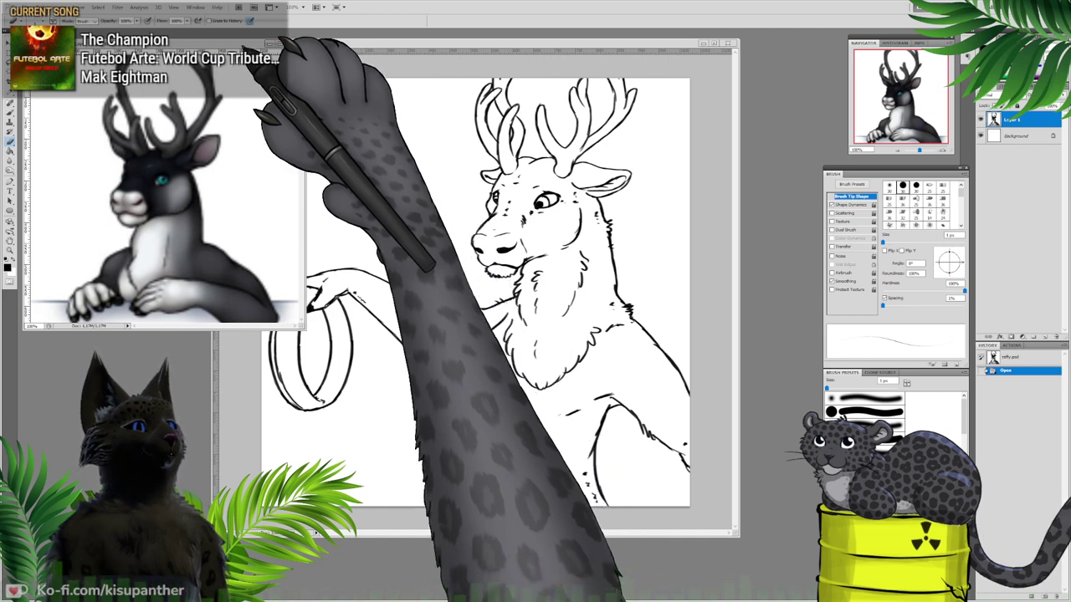
pyautogui.moveTo(249, 45); pyautogui.dragTo(251, 111)
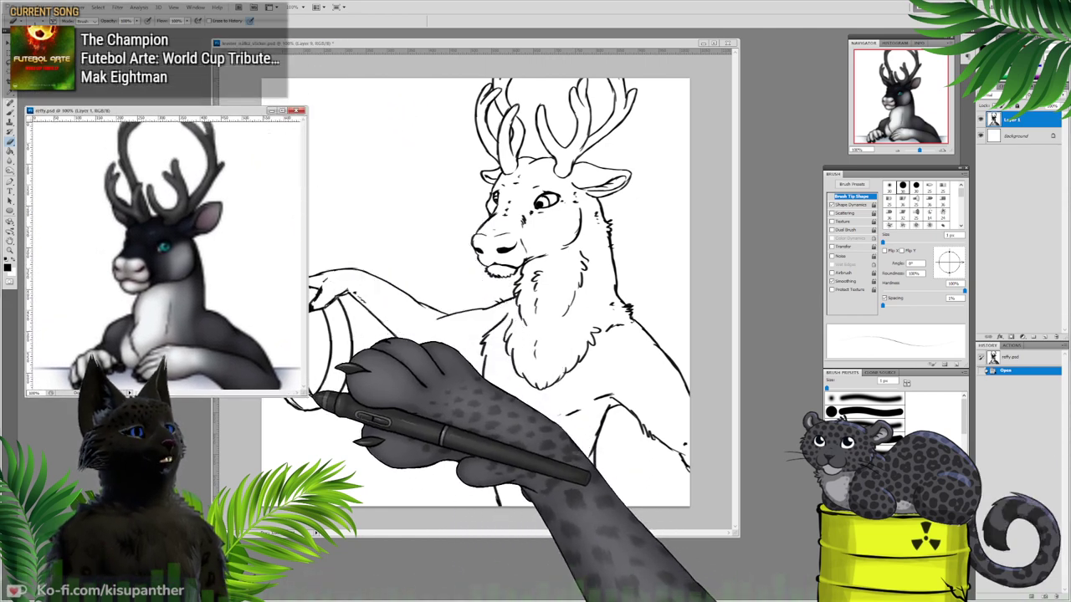
pyautogui.moveTo(308, 395); pyautogui.dragTo(322, 458)
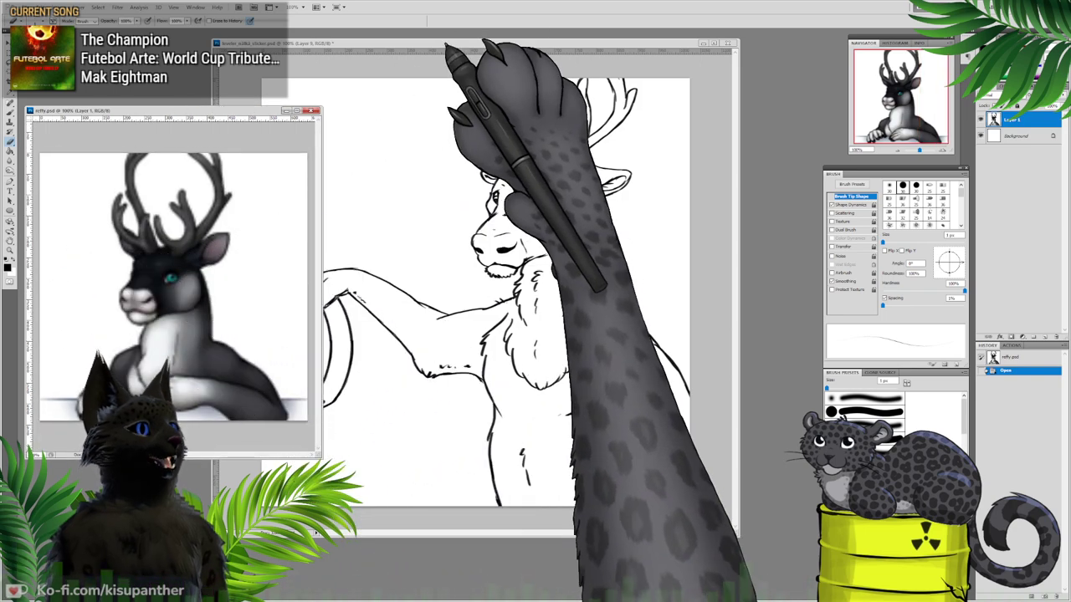
pyautogui.click(438, 45)
pyautogui.moveTo(438, 45); pyautogui.dragTo(416, 45)
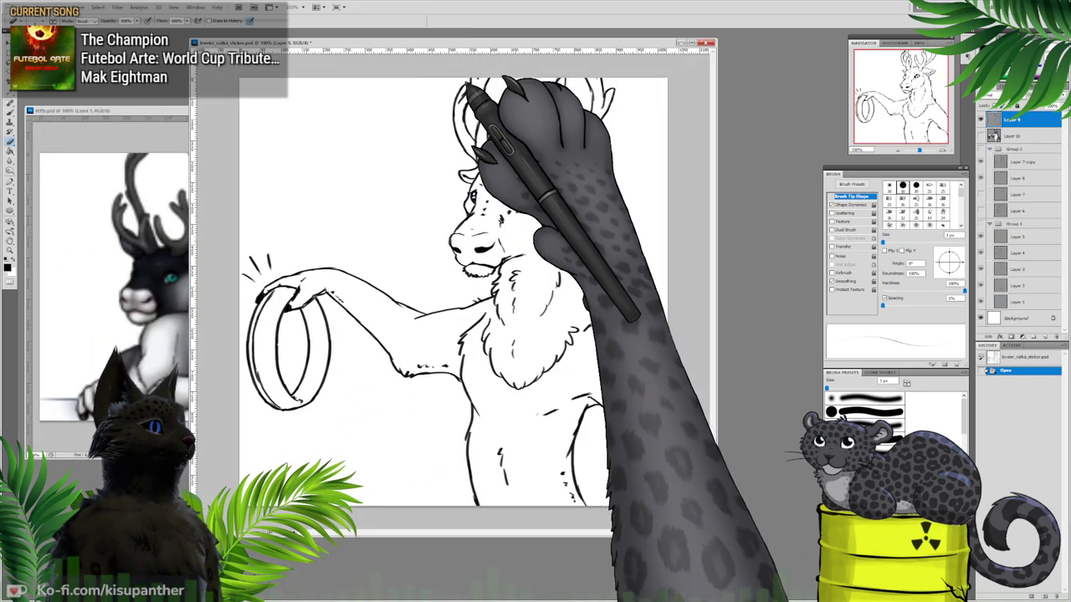
pyautogui.moveTo(716, 535)
pyautogui.mouseDown()
pyautogui.moveTo(779, 582)
pyautogui.moveTo(769, 579)
pyautogui.mouseUp()
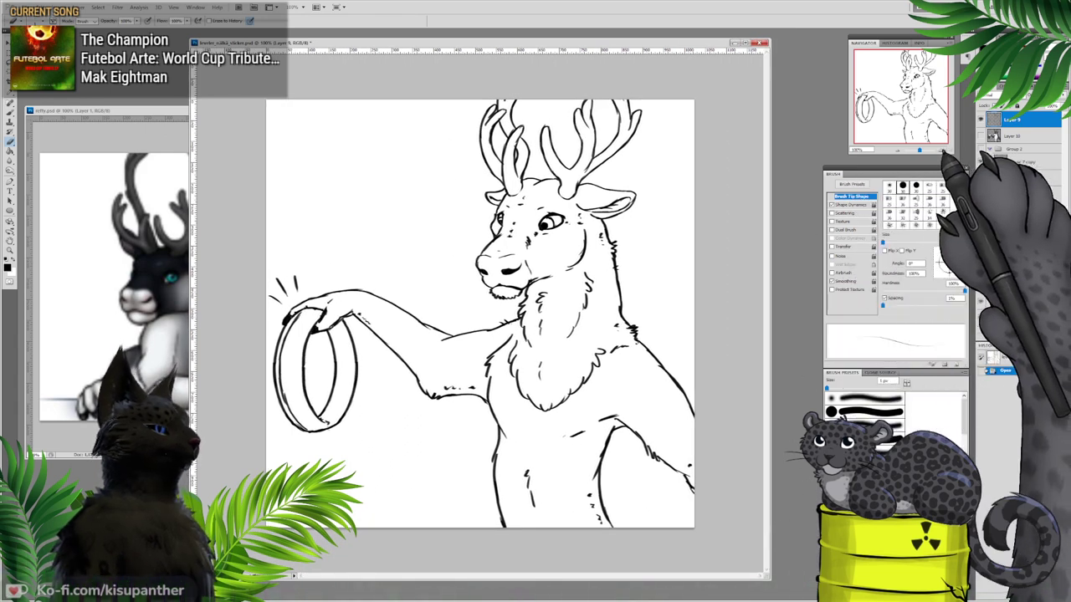
# Step: Collapse the sticker's layer groups and clear away the reindeer reference, keeping the hand holding the ring in close view
pyautogui.click(990, 158)
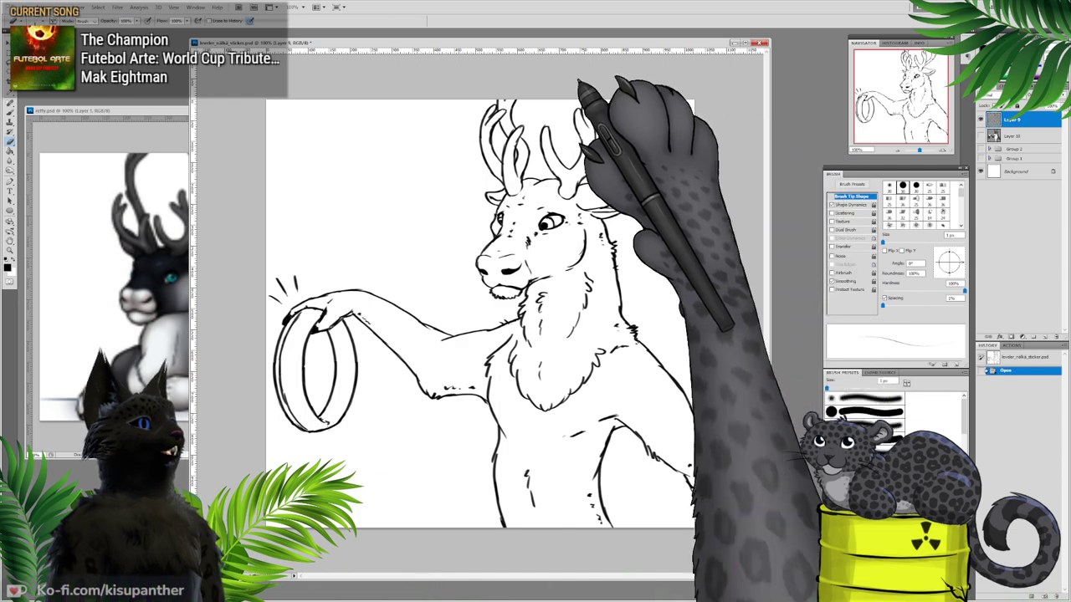
pyautogui.click(942, 150)
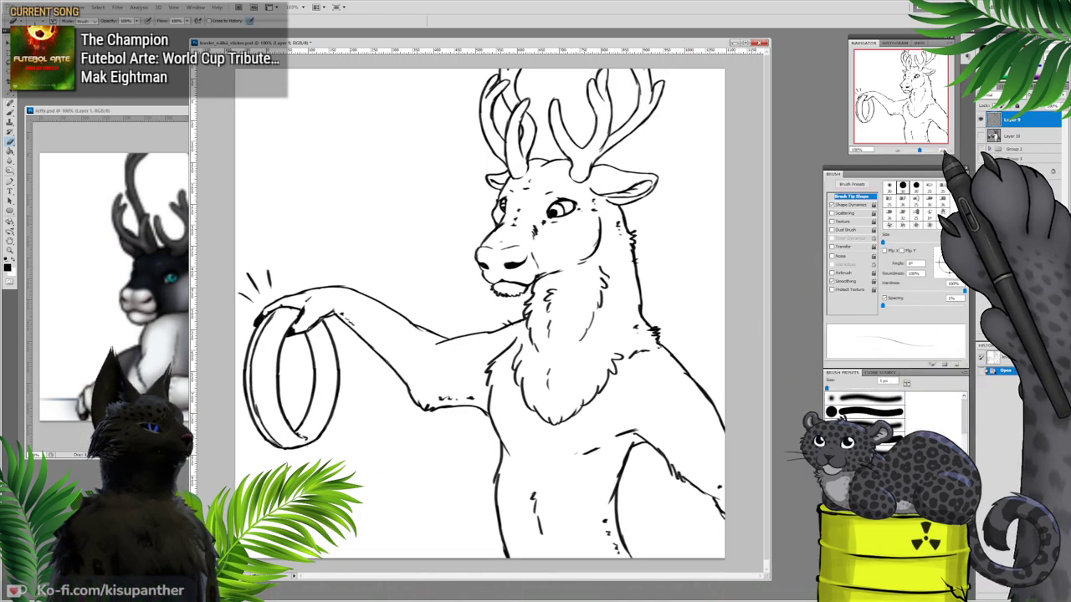
pyautogui.click(941, 150)
pyautogui.click(896, 124)
pyautogui.moveTo(896, 124); pyautogui.dragTo(874, 109)
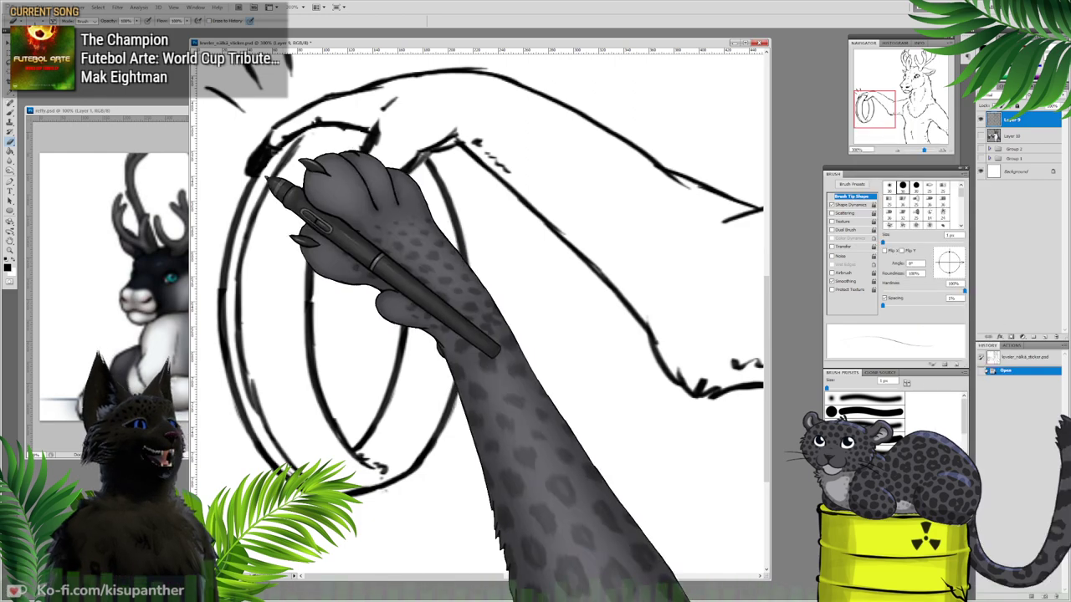
pyautogui.click(41, 112)
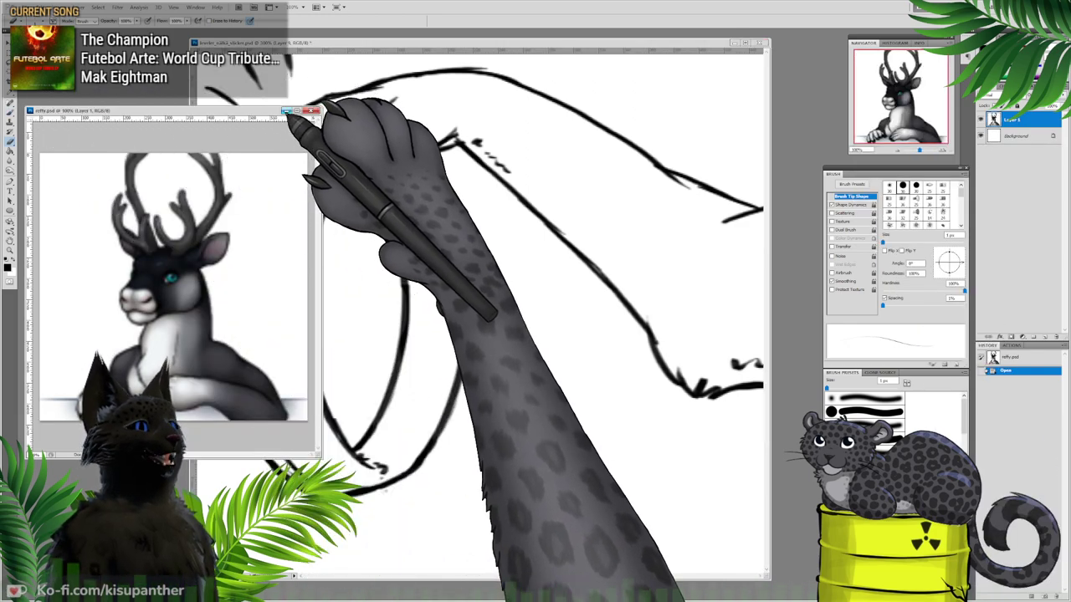
pyautogui.click(311, 110)
# Step: Retouch the ring's left edge in black on Layer 9 with a 14 px hard round brush at 1% spacing
pyautogui.click(10, 112)
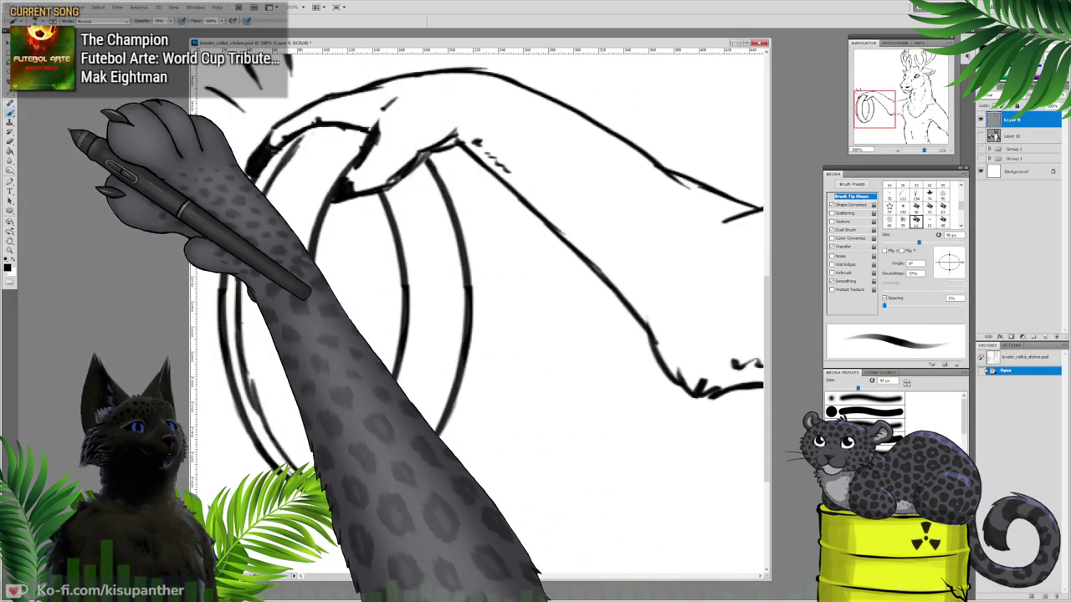
pyautogui.rightClick(303, 228)
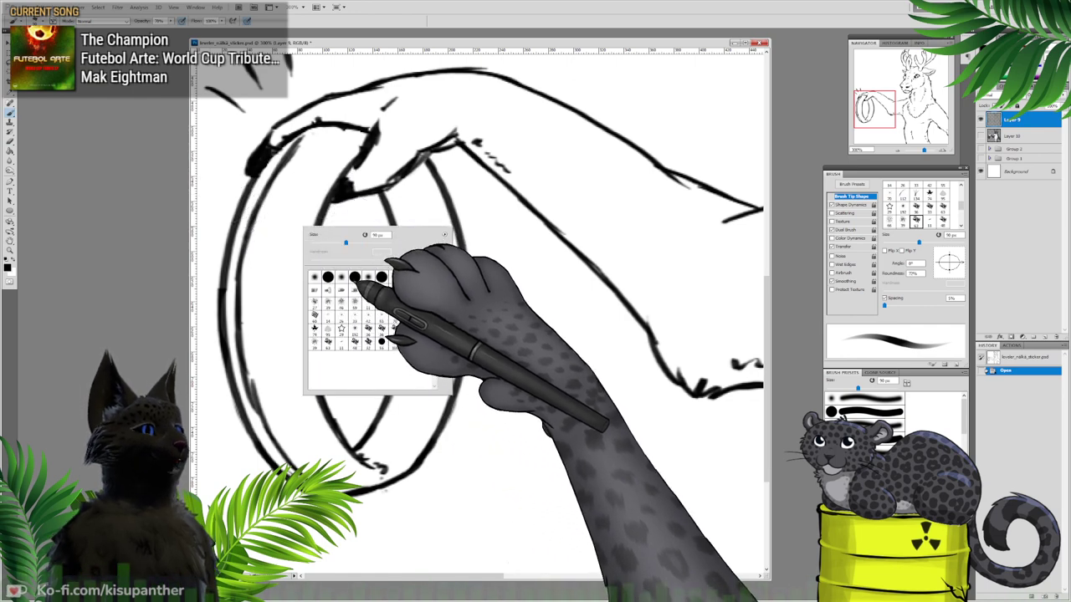
pyautogui.click(354, 276)
pyautogui.moveTo(339, 243); pyautogui.dragTo(317, 243)
pyautogui.moveTo(893, 305); pyautogui.dragTo(870, 306)
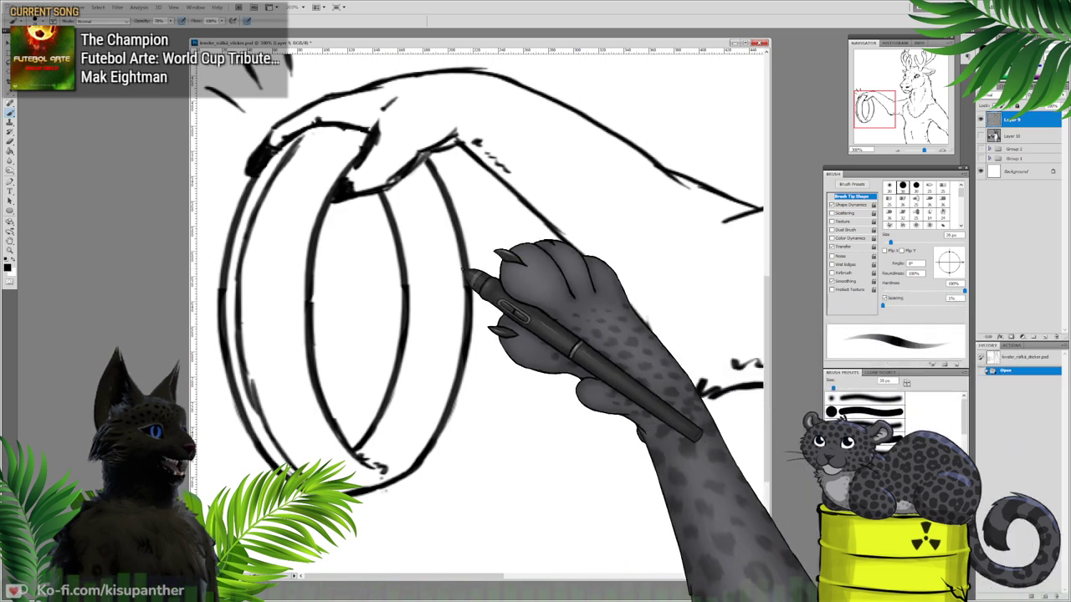
pyautogui.rightClick(316, 263)
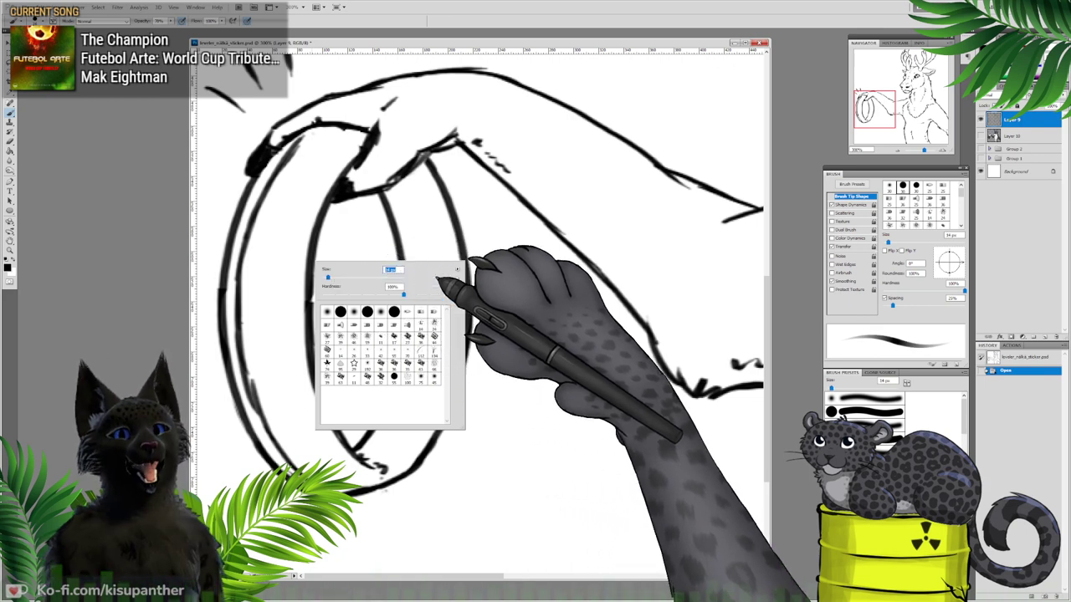
pyautogui.moveTo(893, 306); pyautogui.dragTo(872, 305)
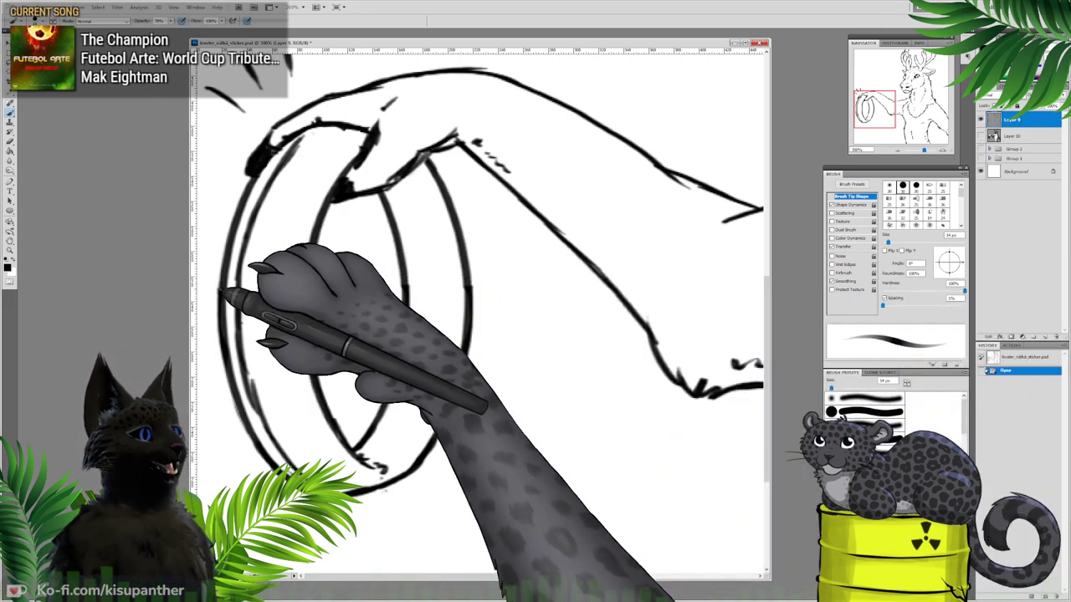
pyautogui.moveTo(240, 286); pyautogui.dragTo(239, 336)
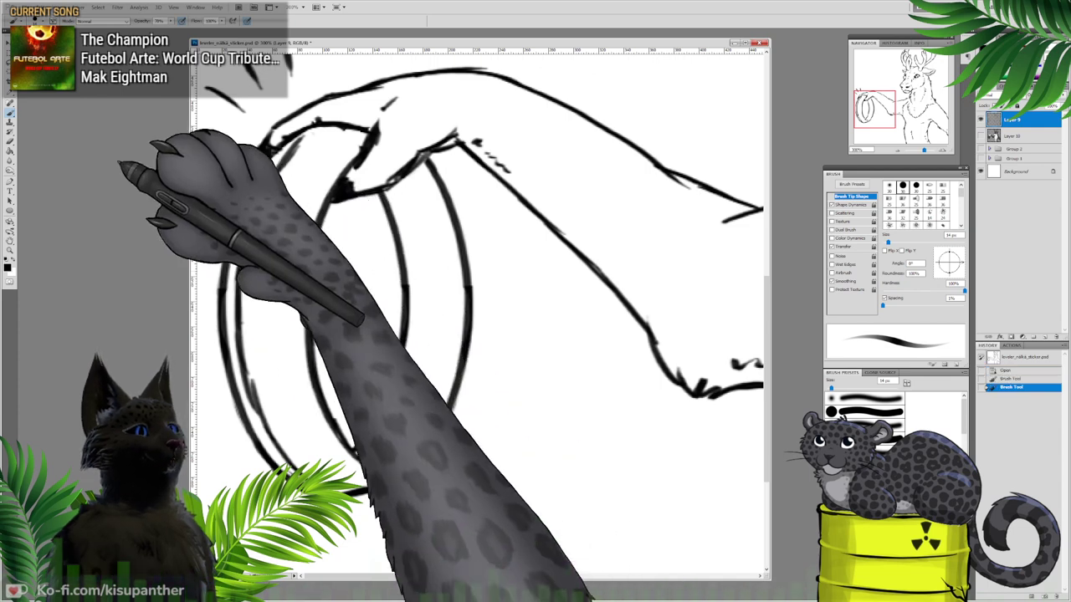
# Step: Erase the rough edges along the ring's inner and outer outlines with a 21 px hard round eraser
pyautogui.click(11, 143)
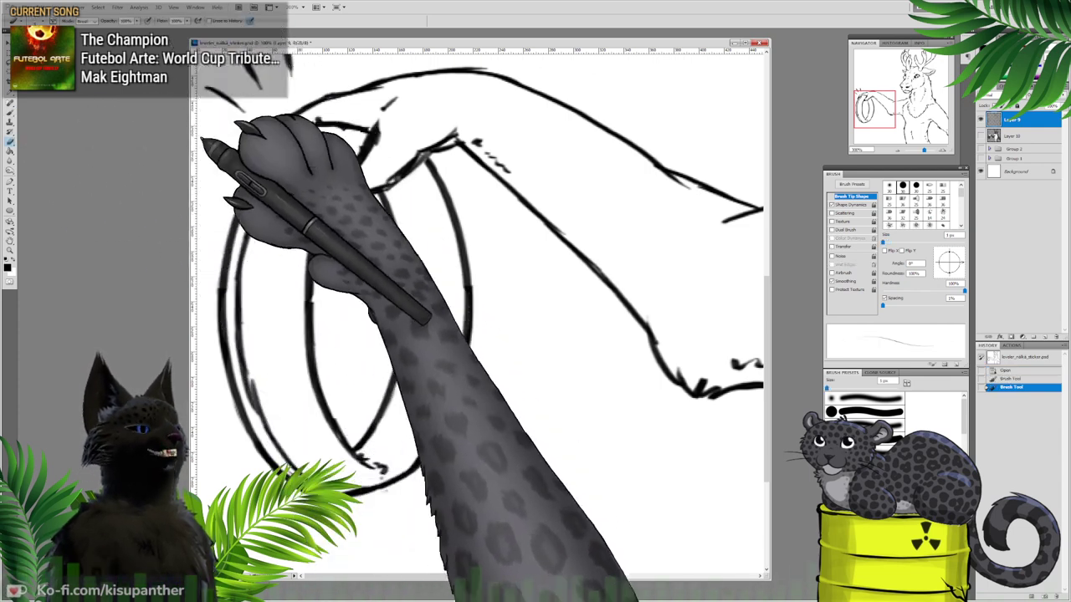
pyautogui.rightClick(315, 312)
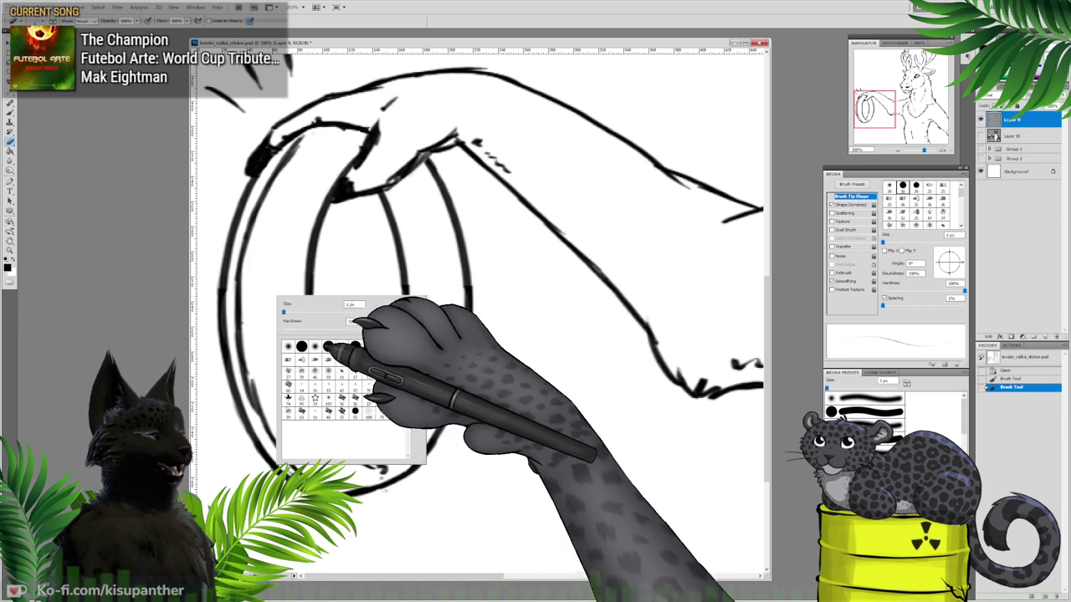
pyautogui.moveTo(284, 312); pyautogui.dragTo(294, 312)
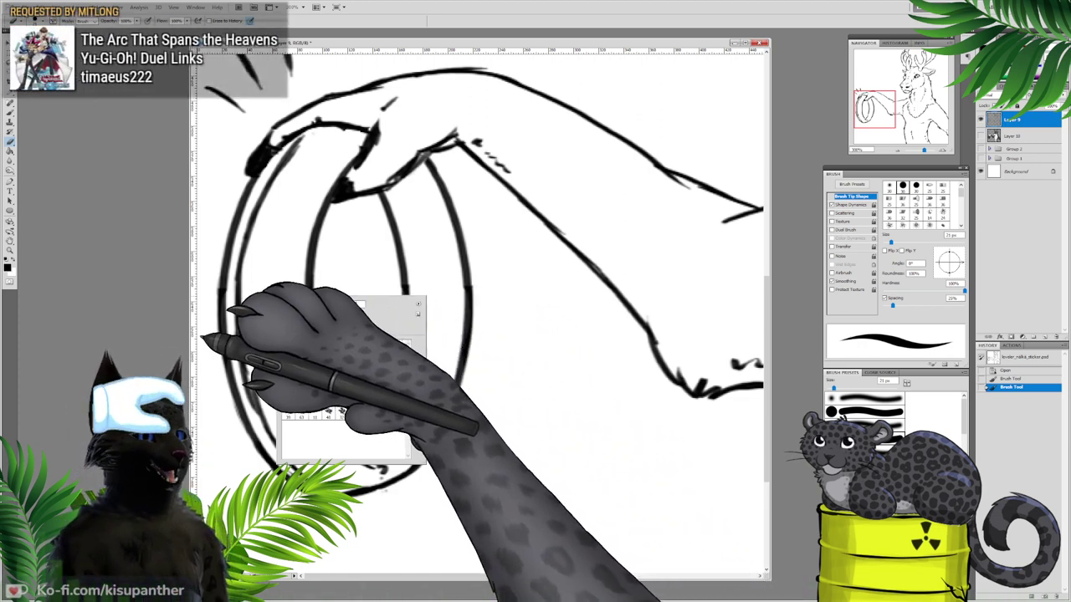
pyautogui.moveTo(258, 336); pyautogui.dragTo(258, 357)
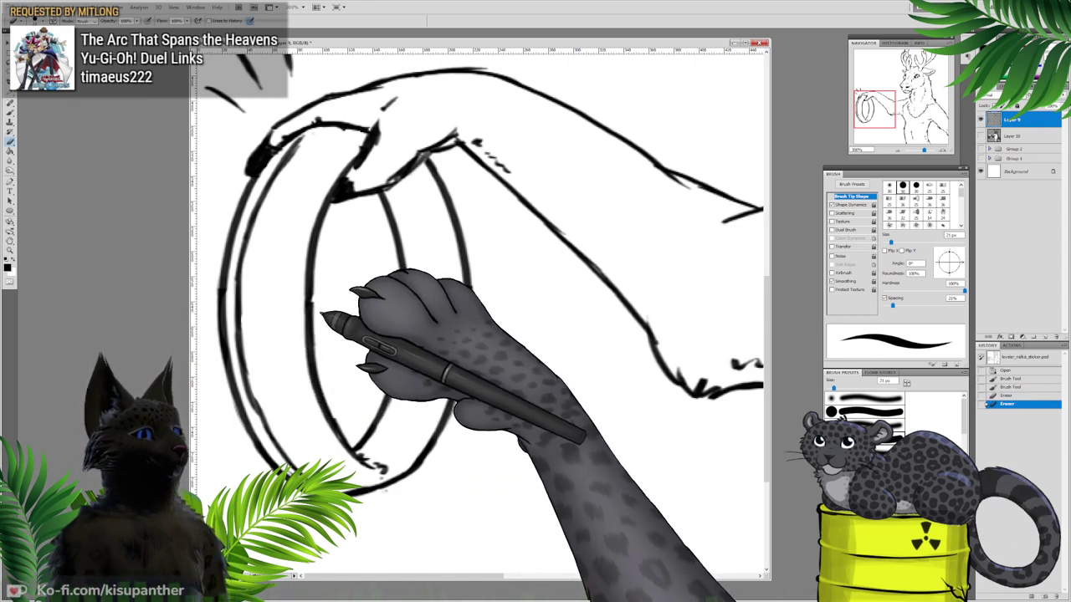
pyautogui.moveTo(321, 315); pyautogui.dragTo(321, 327)
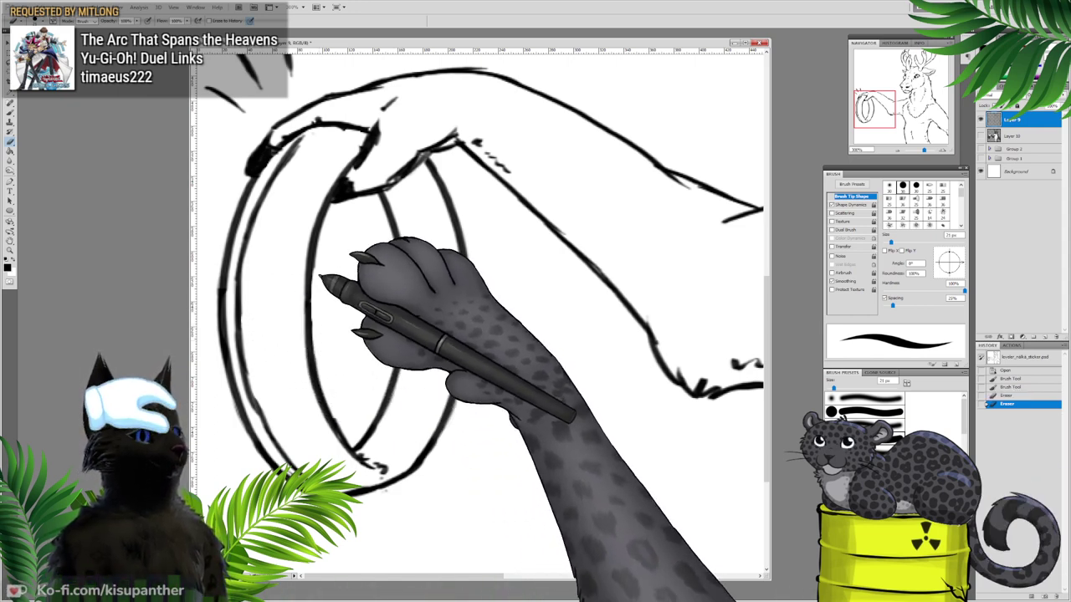
pyautogui.moveTo(321, 276); pyautogui.dragTo(336, 227)
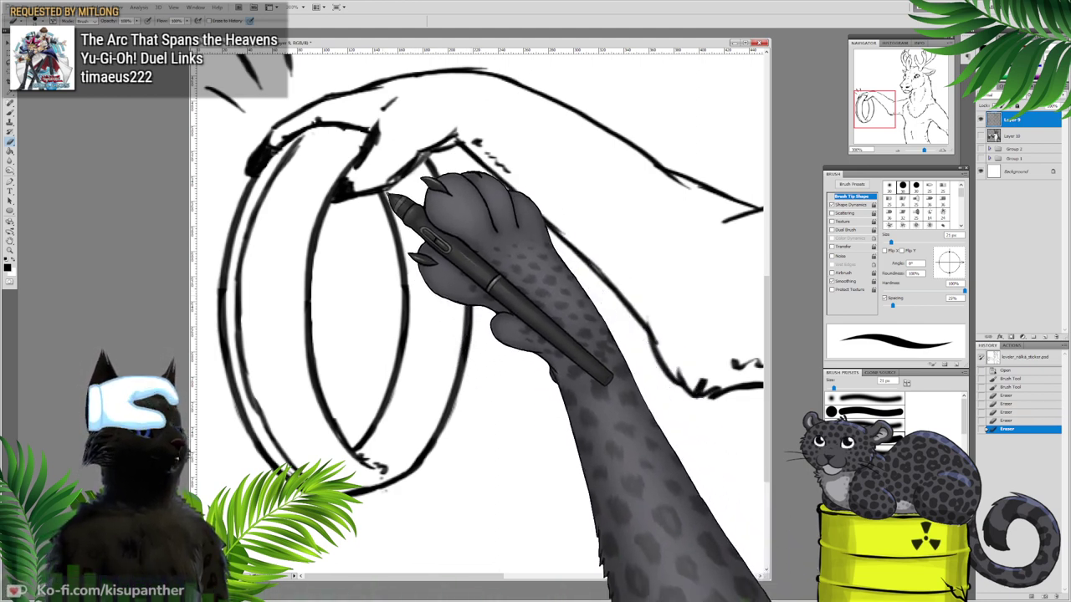
pyautogui.moveTo(292, 187); pyautogui.dragTo(318, 136)
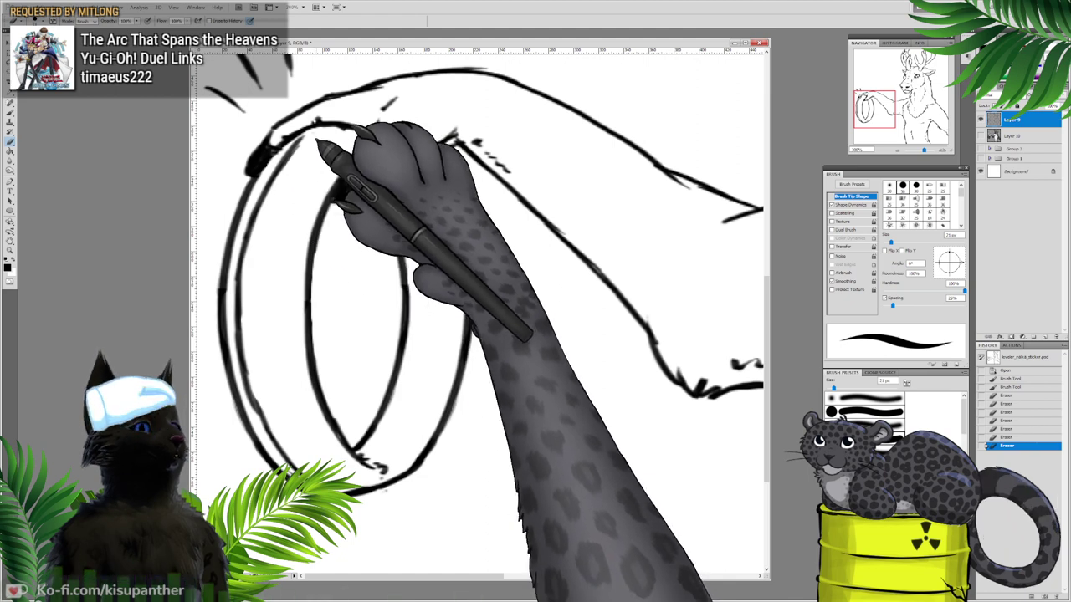
pyautogui.moveTo(292, 174); pyautogui.dragTo(316, 139)
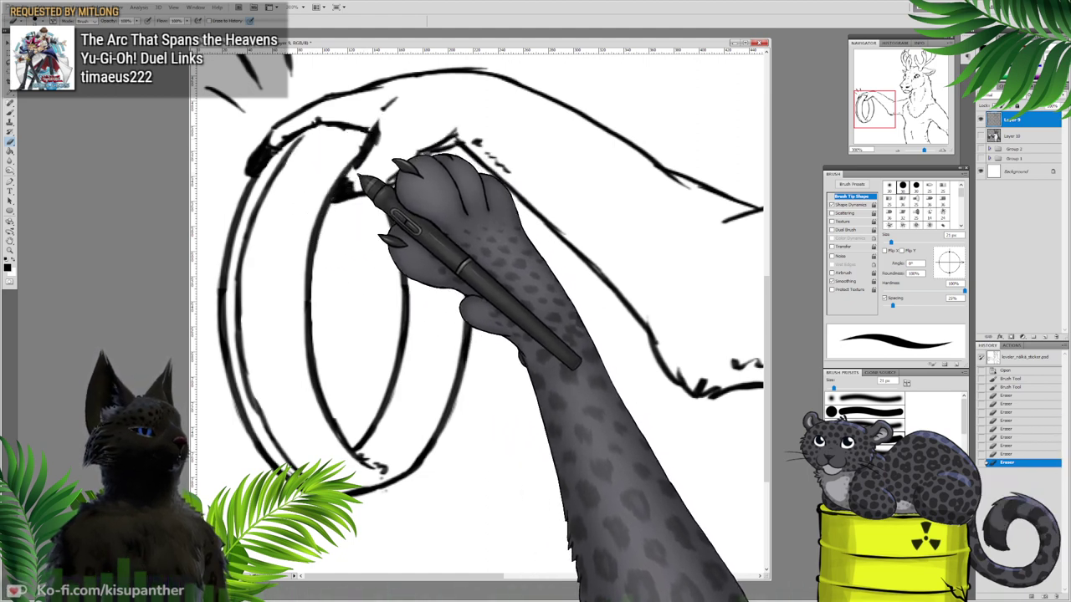
# Step: Erase the overlapping sketch strokes and rough edges along the hand's outline and both sides of the forearm
pyautogui.moveTo(364, 173)
pyautogui.mouseDown()
pyautogui.moveTo(387, 137)
pyautogui.moveTo(402, 194)
pyautogui.moveTo(449, 129)
pyautogui.mouseUp()
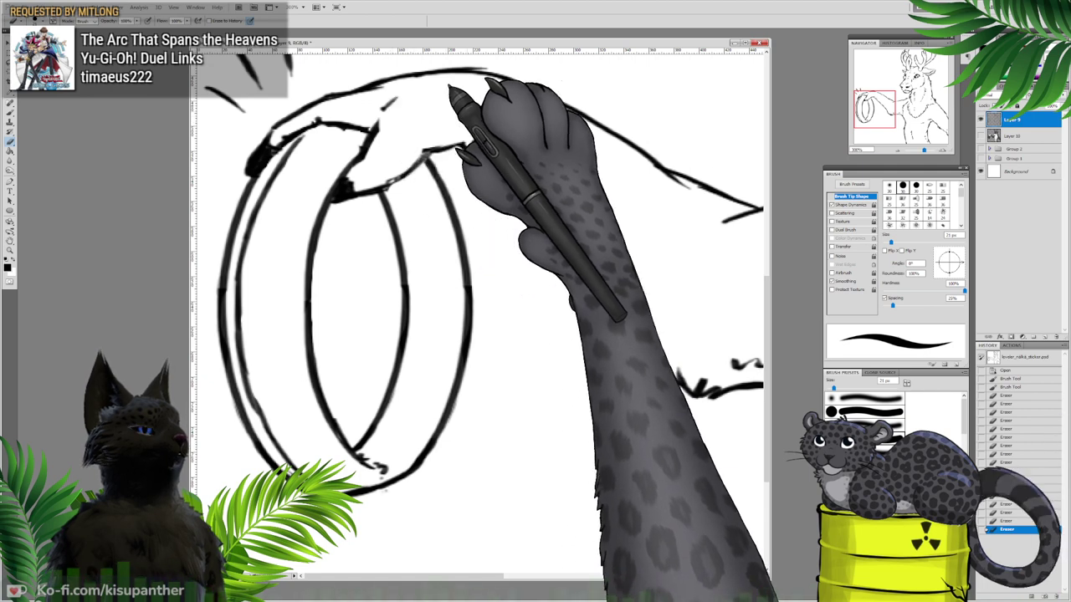
pyautogui.moveTo(427, 68); pyautogui.dragTo(354, 91)
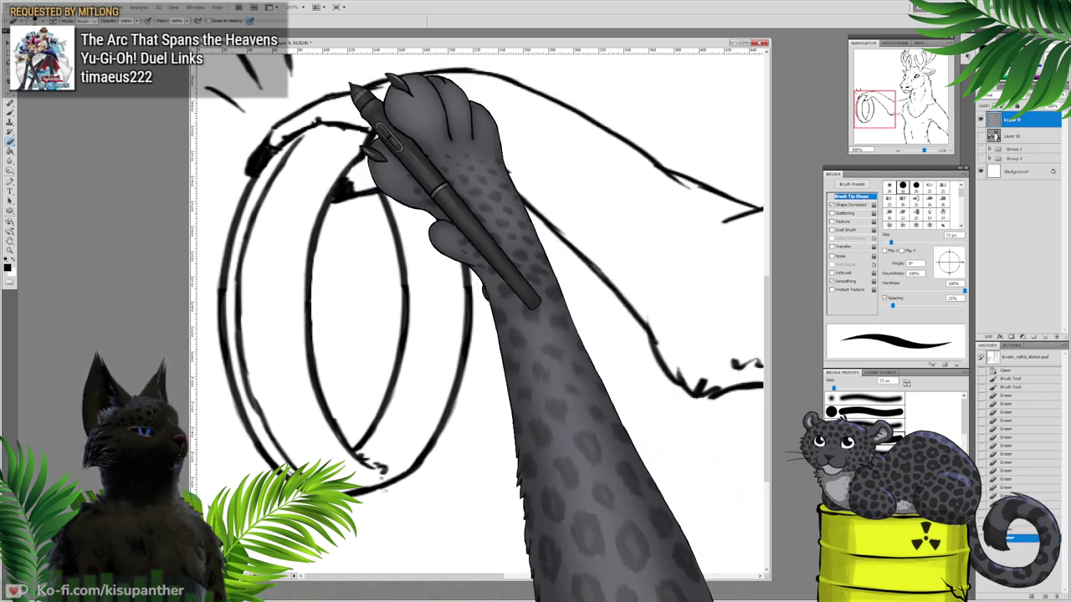
pyautogui.moveTo(422, 67); pyautogui.dragTo(535, 79)
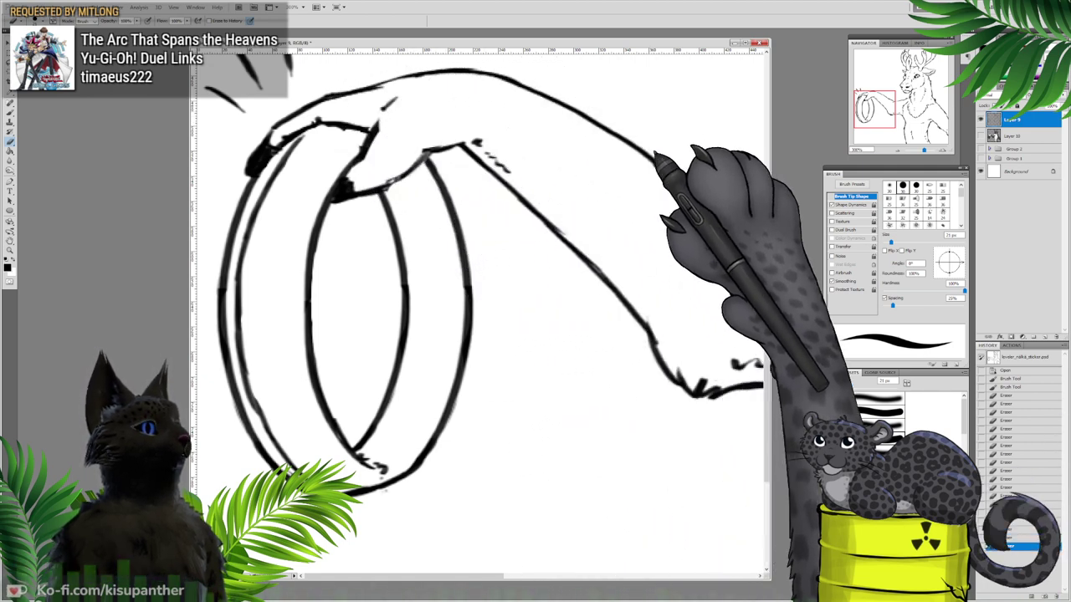
pyautogui.moveTo(641, 164)
pyautogui.mouseDown()
pyautogui.moveTo(686, 190)
pyautogui.moveTo(621, 159)
pyautogui.mouseUp()
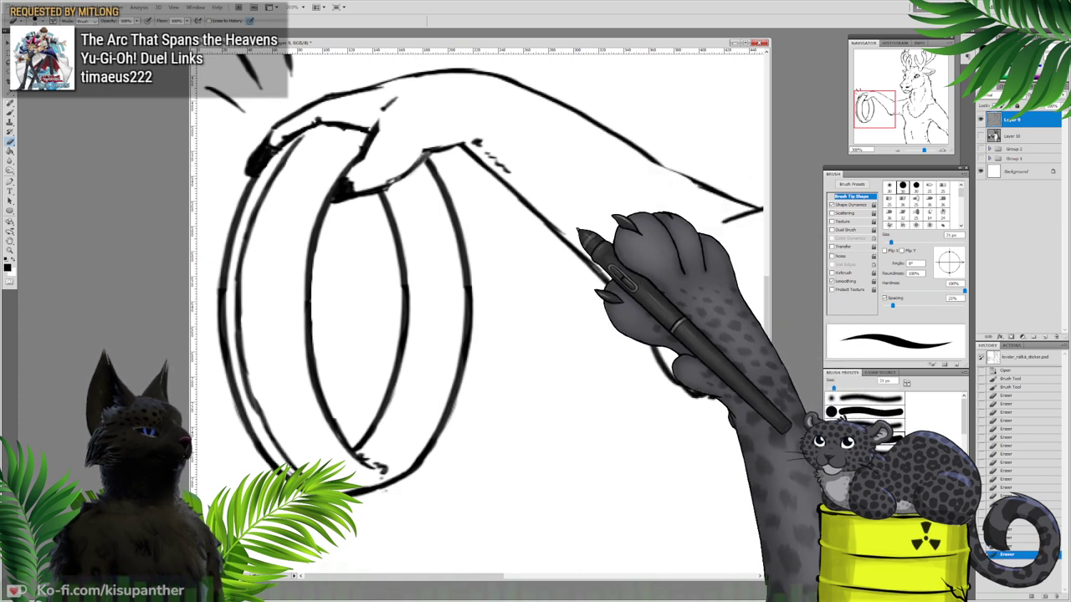
pyautogui.moveTo(560, 218); pyautogui.dragTo(564, 223)
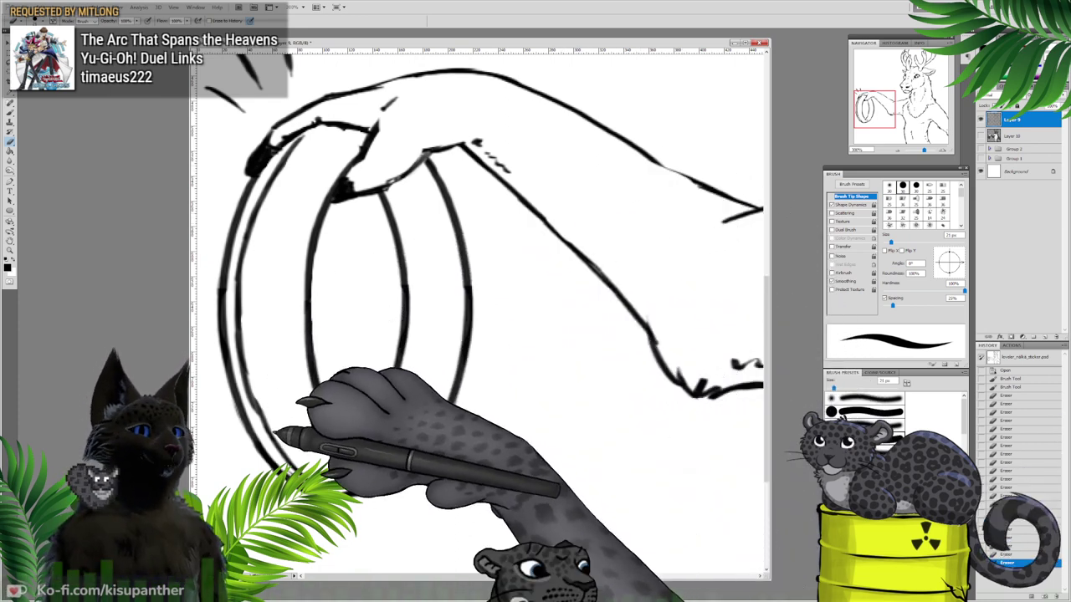
# Step: Erase the uneven edges of the double line along the ring's lower-left rim
pyautogui.moveTo(291, 472); pyautogui.dragTo(309, 485)
pyautogui.moveTo(310, 486); pyautogui.dragTo(316, 490)
pyautogui.moveTo(289, 445); pyautogui.dragTo(250, 343)
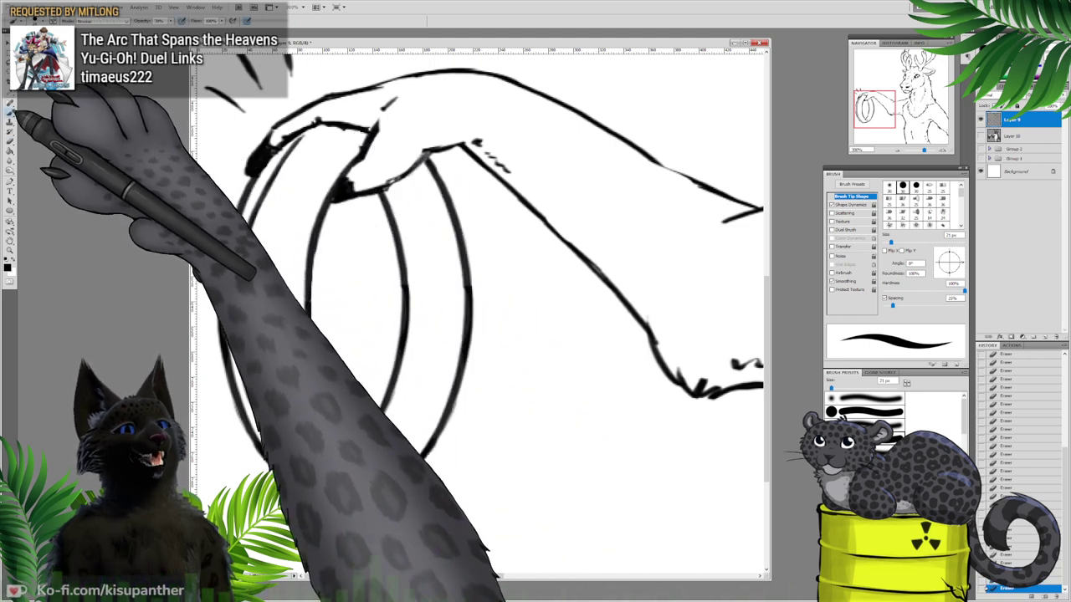
# Step: Redraw the ring's upper-left line and smooth the finger and hand outlines in black with a 5 px hard round brush
pyautogui.click(10, 112)
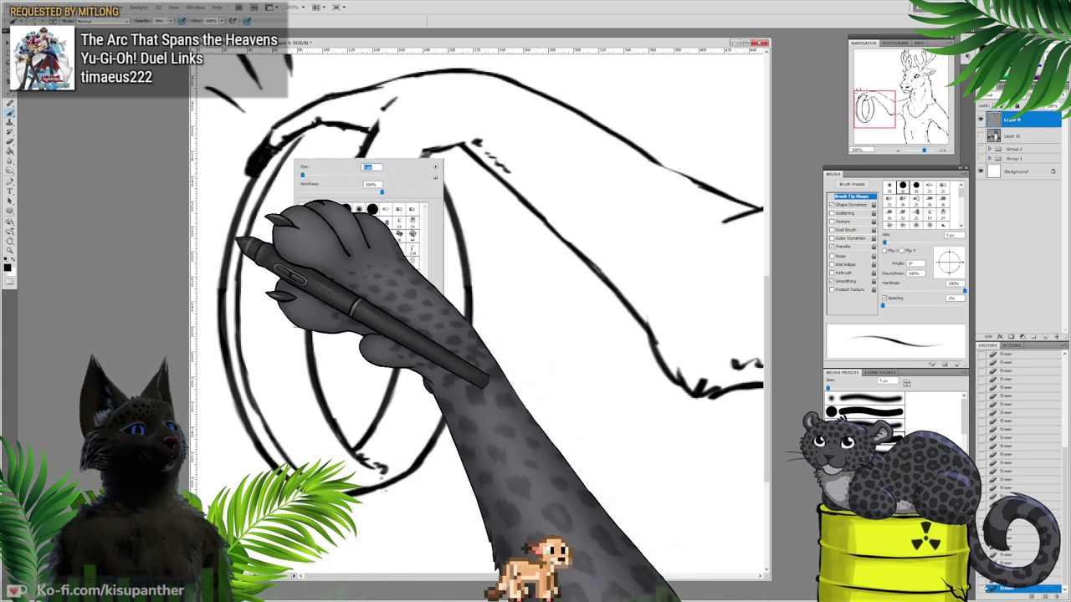
pyautogui.moveTo(233, 266)
pyautogui.mouseDown()
pyautogui.moveTo(227, 290)
pyautogui.moveTo(244, 219)
pyautogui.mouseUp()
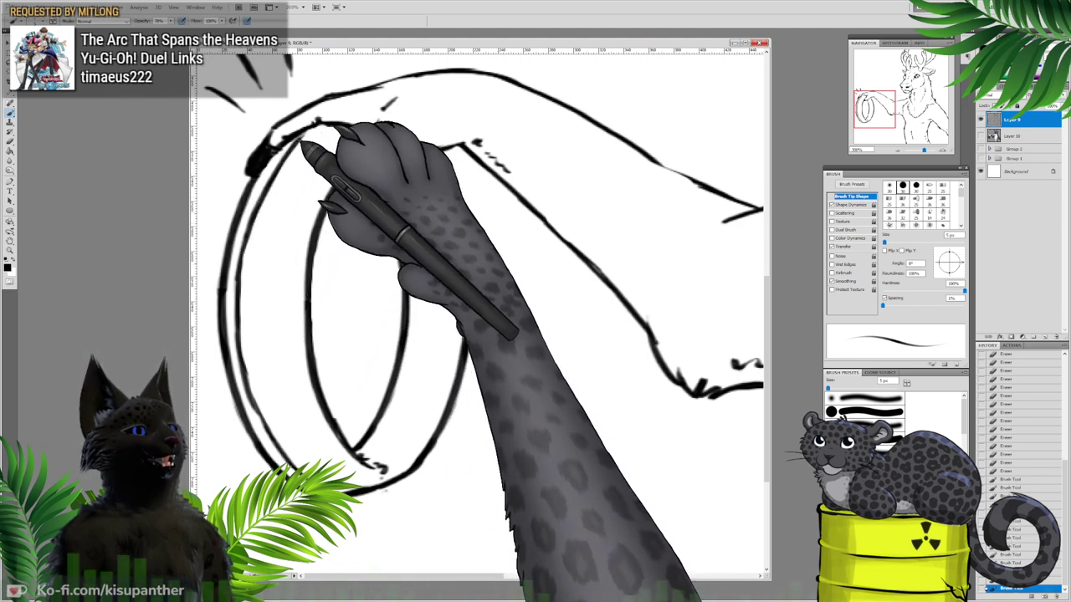
pyautogui.moveTo(309, 134); pyautogui.dragTo(351, 124)
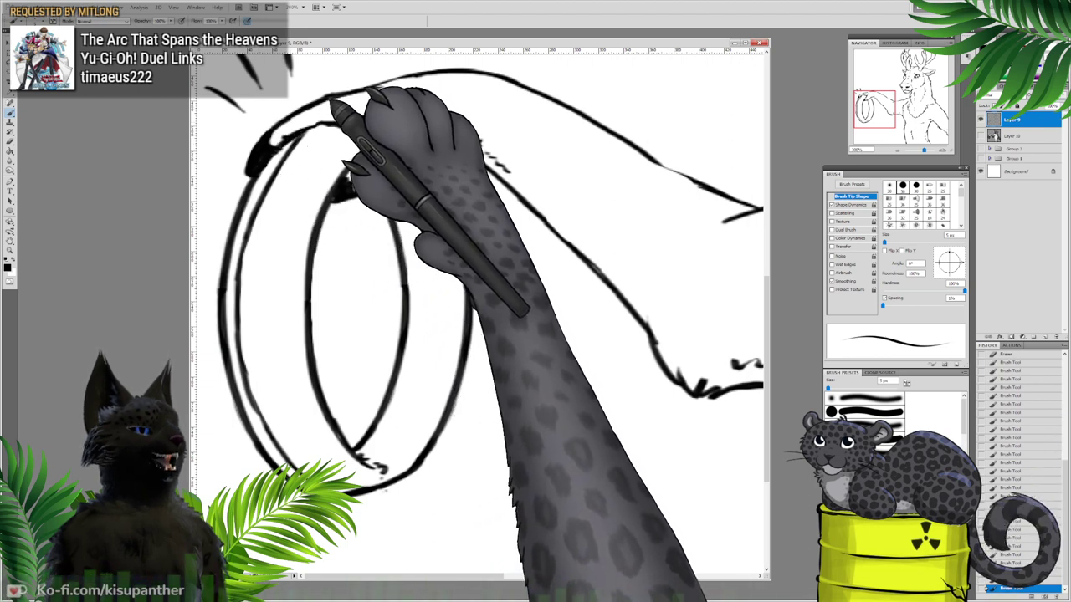
pyautogui.moveTo(376, 90); pyautogui.dragTo(443, 76)
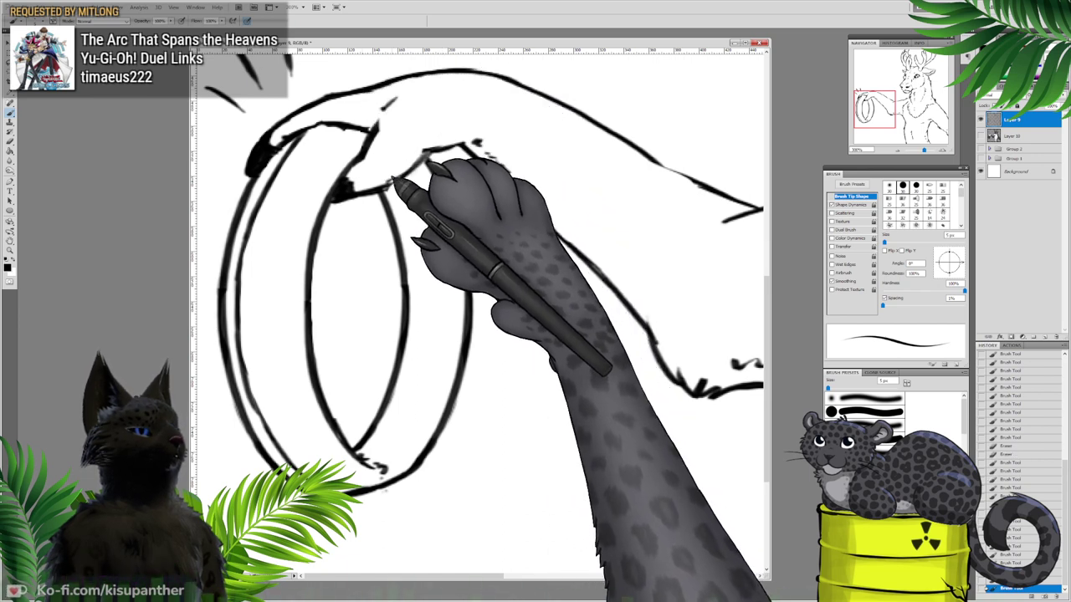
pyautogui.moveTo(399, 182)
pyautogui.mouseDown()
pyautogui.moveTo(428, 156)
pyautogui.moveTo(470, 144)
pyautogui.moveTo(458, 140)
pyautogui.mouseUp()
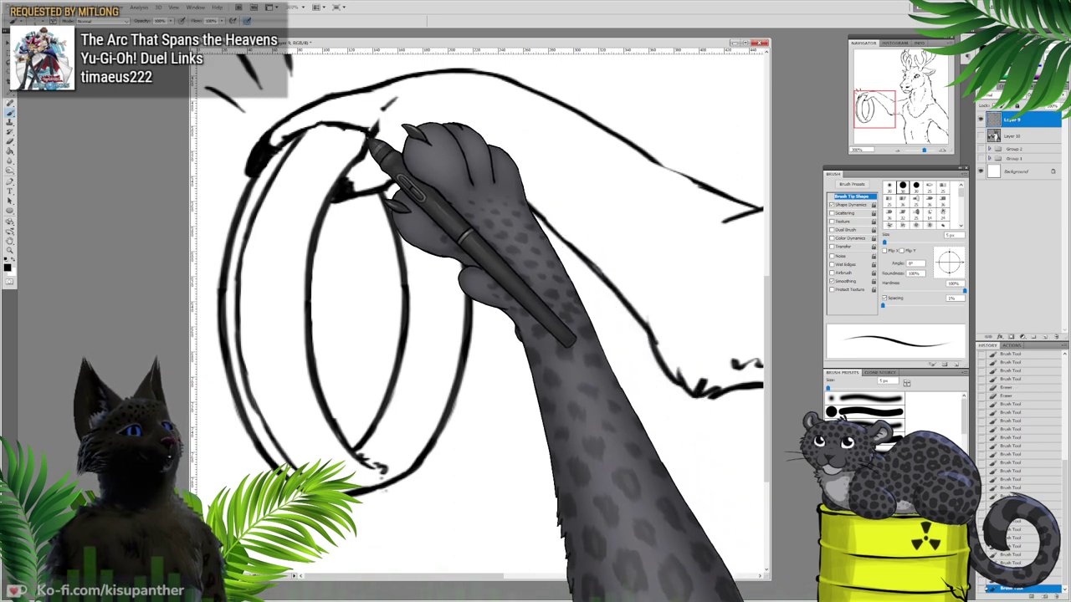
pyautogui.moveTo(372, 131); pyautogui.dragTo(365, 144)
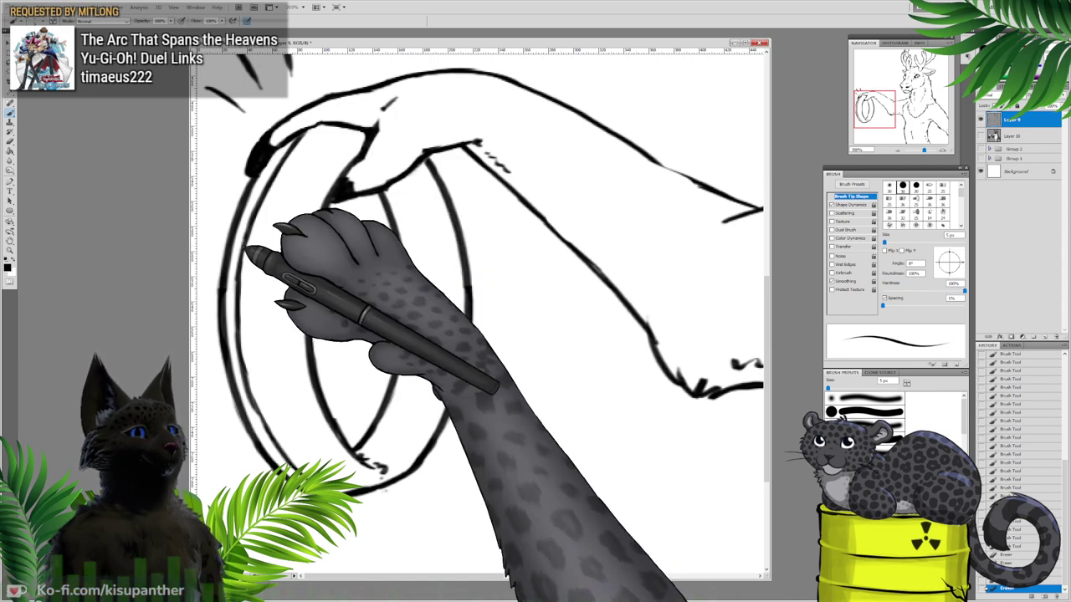
# Step: Smooth and thicken the double line along the ring's left rim and the left curve of its inner opening
pyautogui.moveTo(244, 238); pyautogui.dragTo(232, 270)
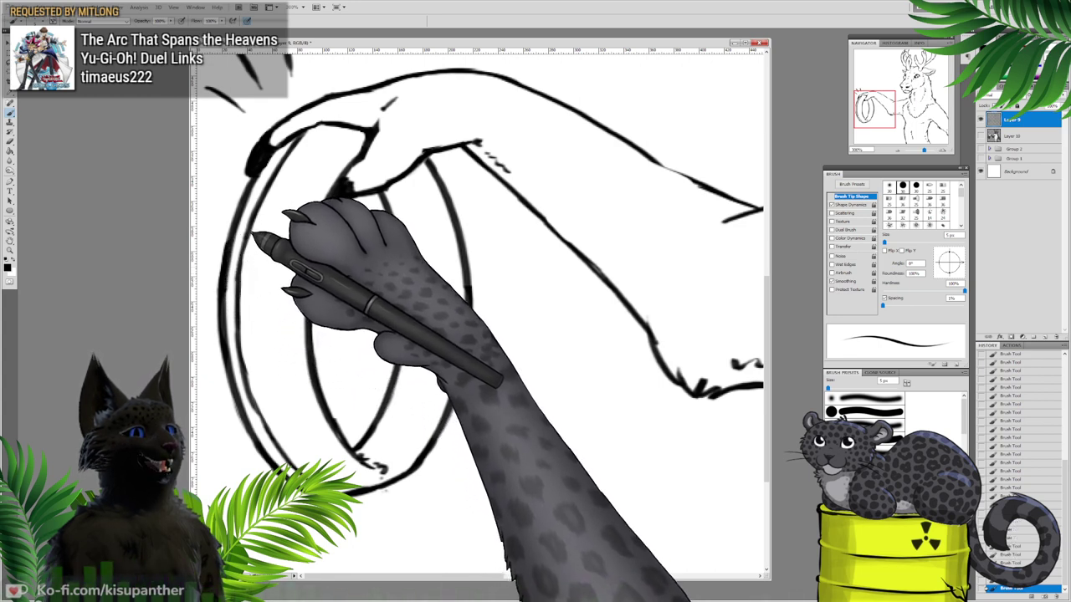
pyautogui.moveTo(250, 236)
pyautogui.mouseDown()
pyautogui.moveTo(238, 303)
pyautogui.moveTo(264, 421)
pyautogui.mouseUp()
pyautogui.moveTo(260, 412); pyautogui.dragTo(296, 485)
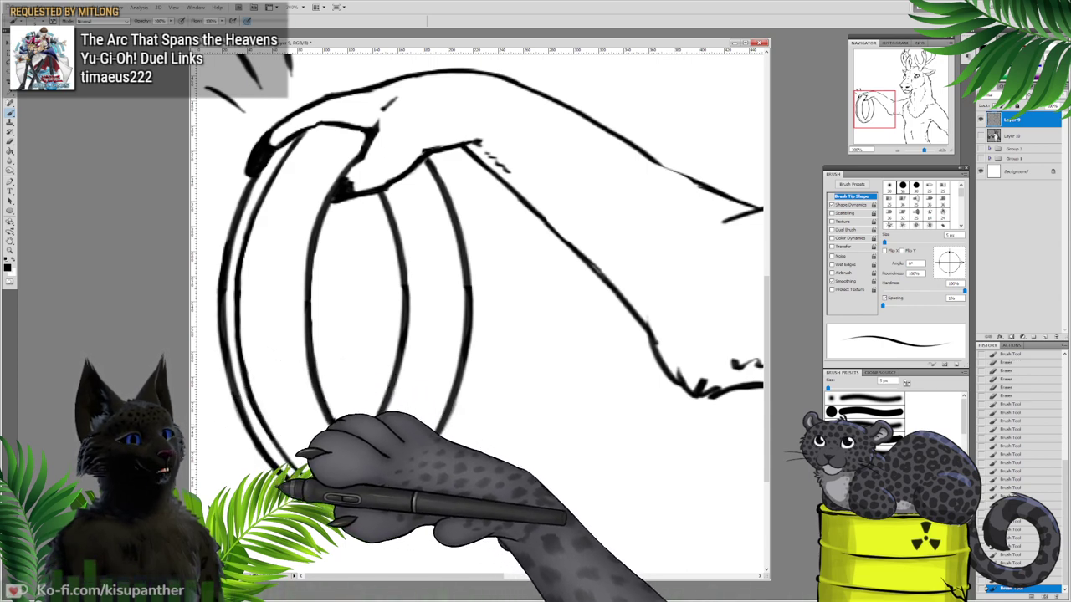
pyautogui.moveTo(276, 476); pyautogui.dragTo(222, 390)
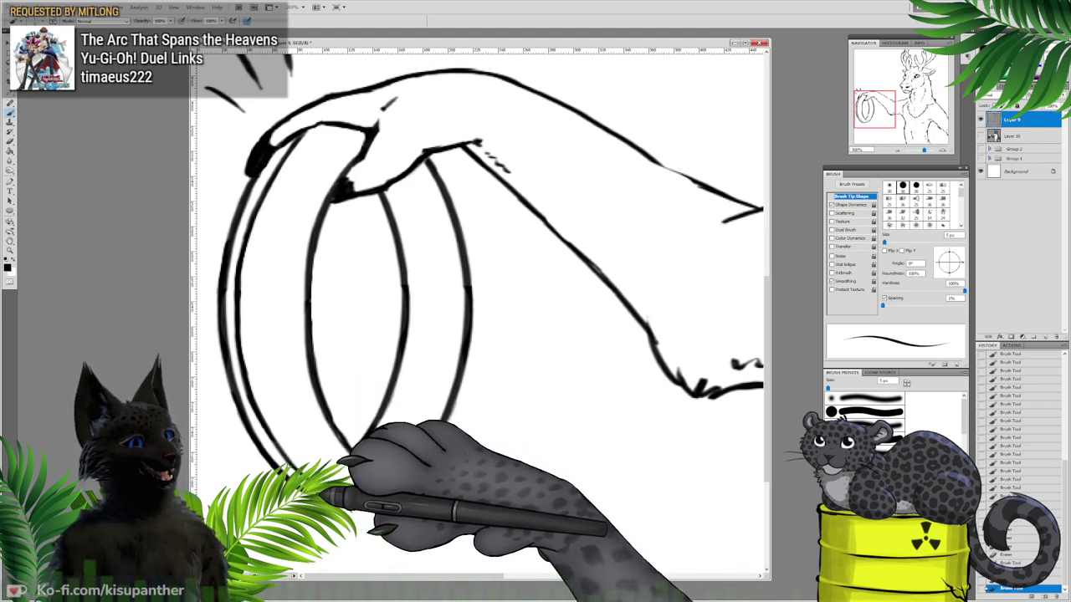
pyautogui.moveTo(321, 496)
pyautogui.mouseDown()
pyautogui.moveTo(399, 480)
pyautogui.moveTo(341, 436)
pyautogui.moveTo(330, 417)
pyautogui.moveTo(360, 454)
pyautogui.moveTo(332, 420)
pyautogui.moveTo(316, 366)
pyautogui.mouseUp()
pyautogui.moveTo(309, 330)
pyautogui.mouseDown()
pyautogui.moveTo(312, 349)
pyautogui.moveTo(310, 249)
pyautogui.mouseUp()
pyautogui.moveTo(327, 209); pyautogui.dragTo(321, 228)
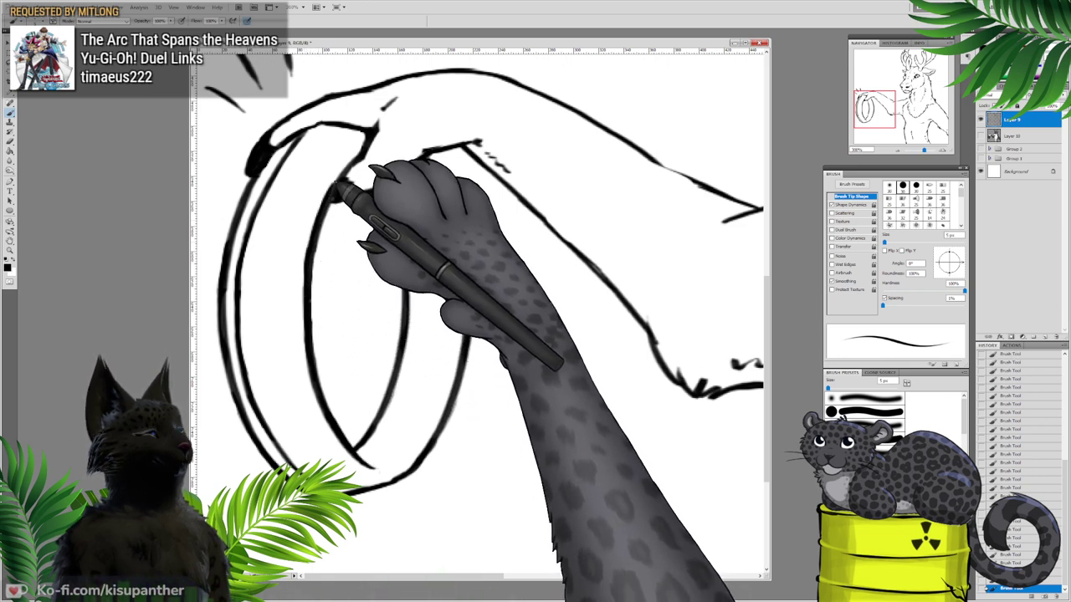
# Step: Reshape the black fingertips gripping the ring, and clean up the short finger crease and the ring's line ends
pyautogui.moveTo(340, 186)
pyautogui.mouseDown()
pyautogui.moveTo(326, 213)
pyautogui.moveTo(330, 201)
pyautogui.mouseUp()
pyautogui.moveTo(360, 159); pyautogui.dragTo(340, 197)
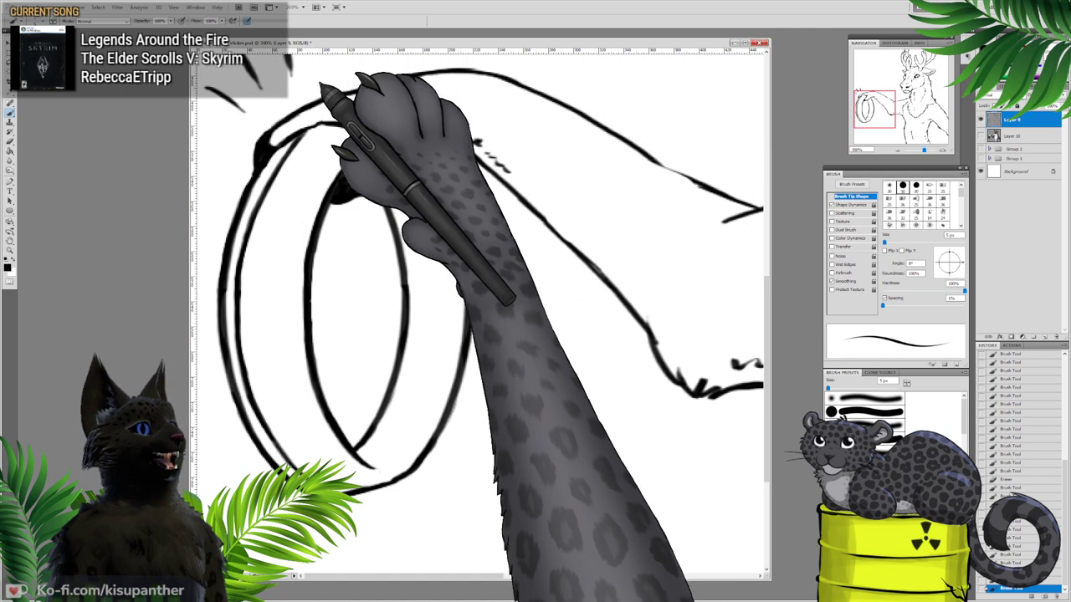
pyautogui.moveTo(400, 100)
pyautogui.mouseDown()
pyautogui.moveTo(380, 118)
pyautogui.moveTo(391, 100)
pyautogui.mouseUp()
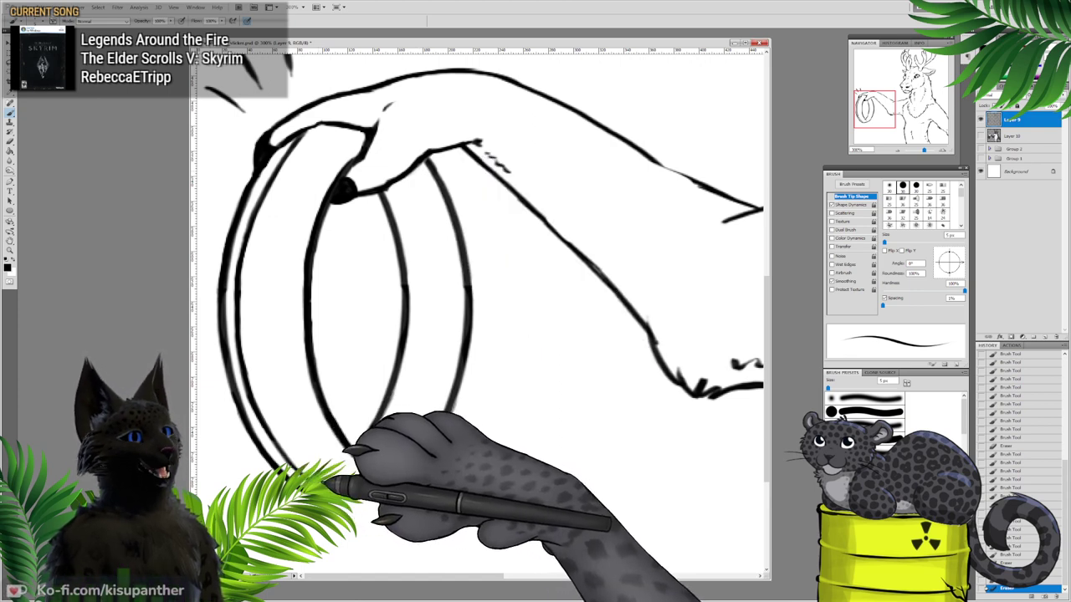
pyautogui.moveTo(317, 474); pyautogui.dragTo(304, 458)
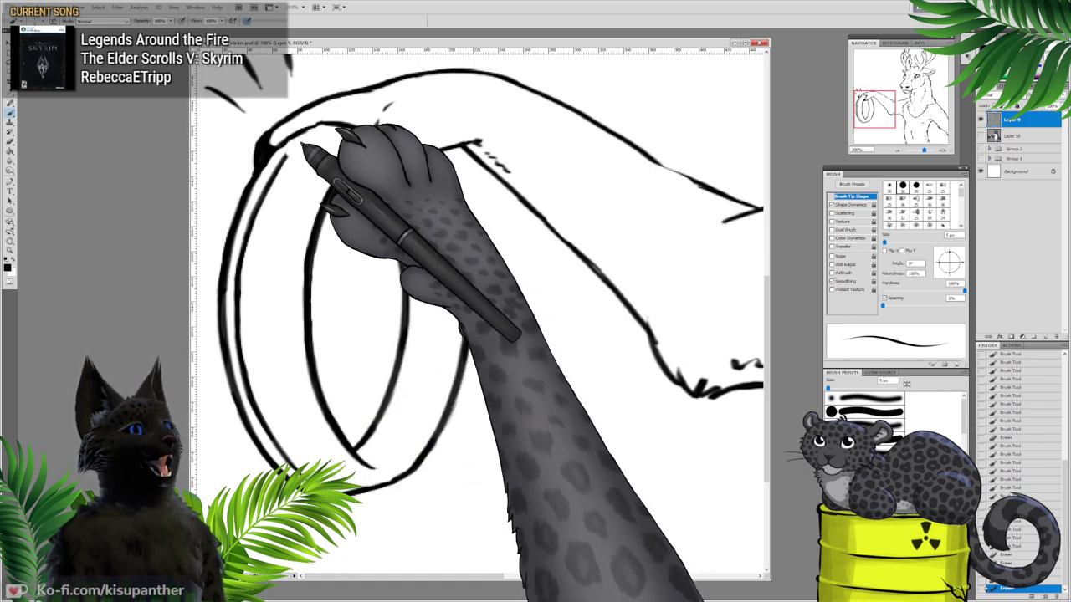
pyautogui.moveTo(318, 139); pyautogui.dragTo(296, 153)
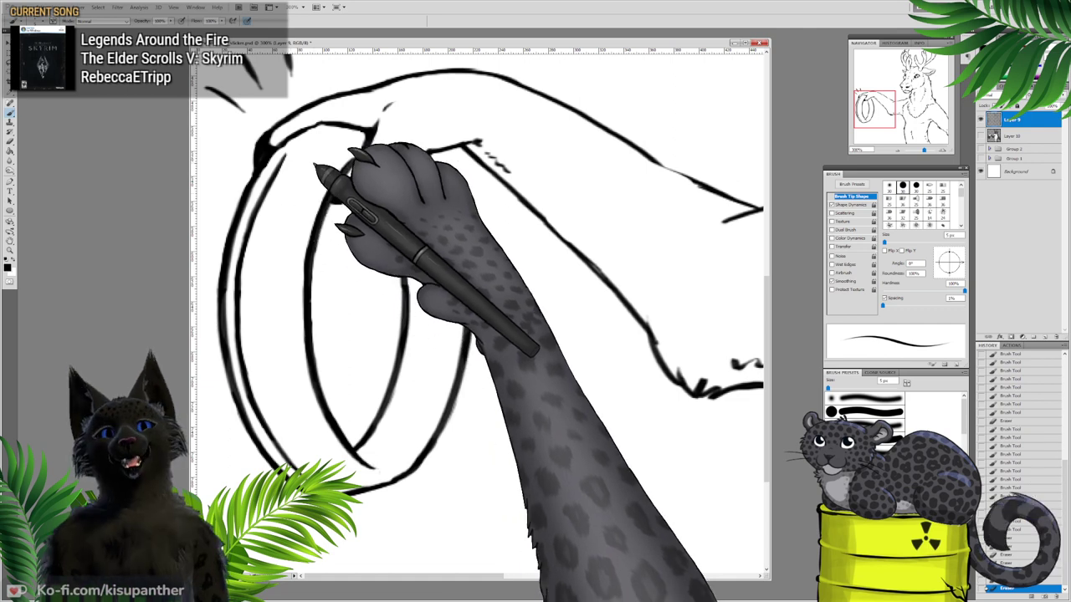
# Step: Extend the forearm's upper outline cleanly to the shoulder line and smooth its lower outline toward the elbow
pyautogui.moveTo(471, 179); pyautogui.dragTo(207, 268)
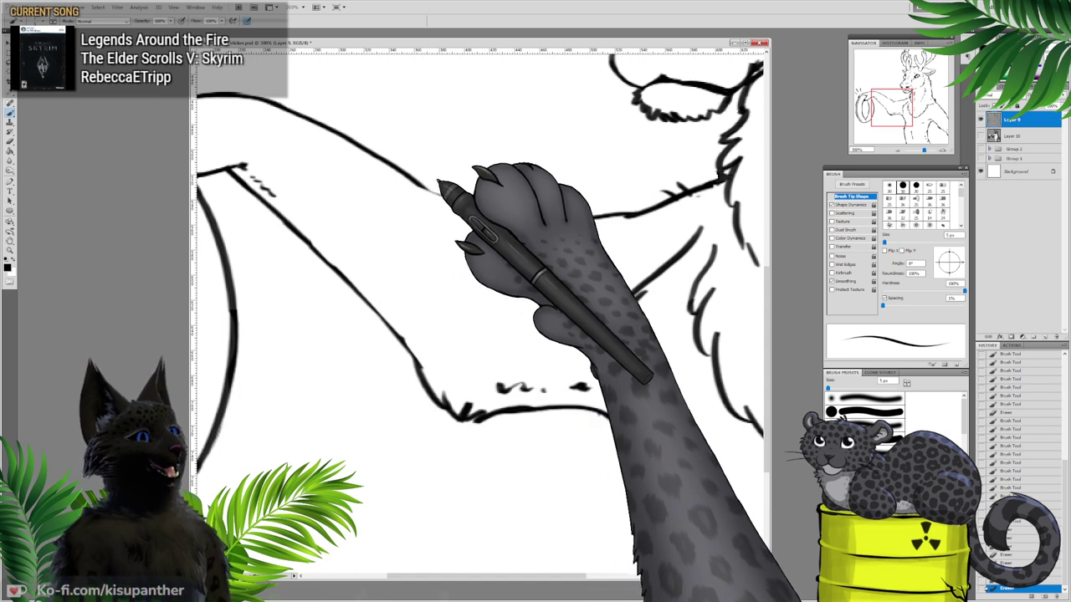
pyautogui.moveTo(425, 188); pyautogui.dragTo(483, 221)
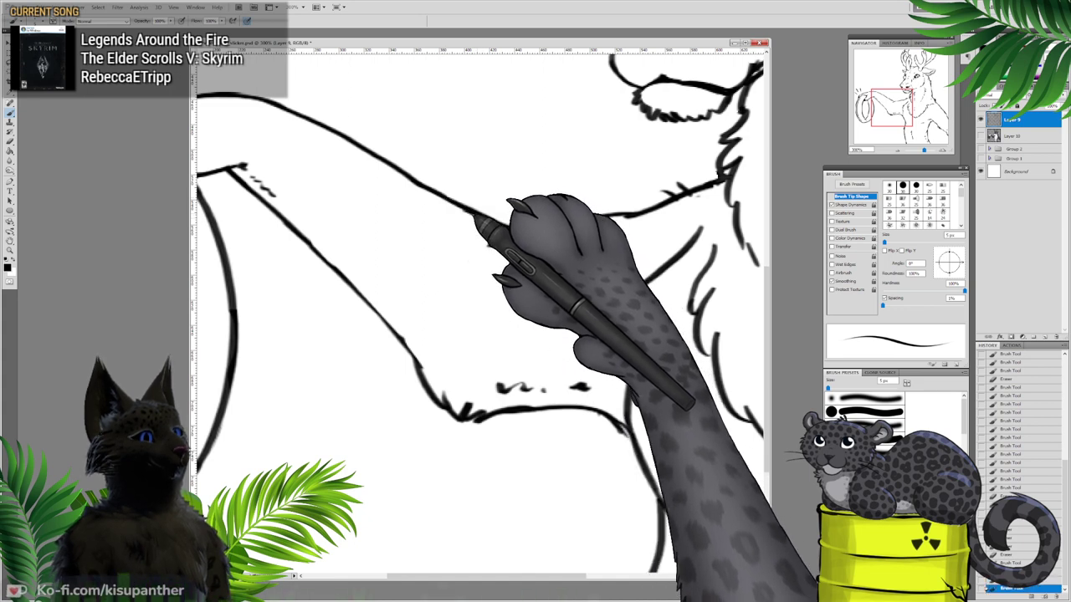
pyautogui.moveTo(311, 245); pyautogui.dragTo(368, 314)
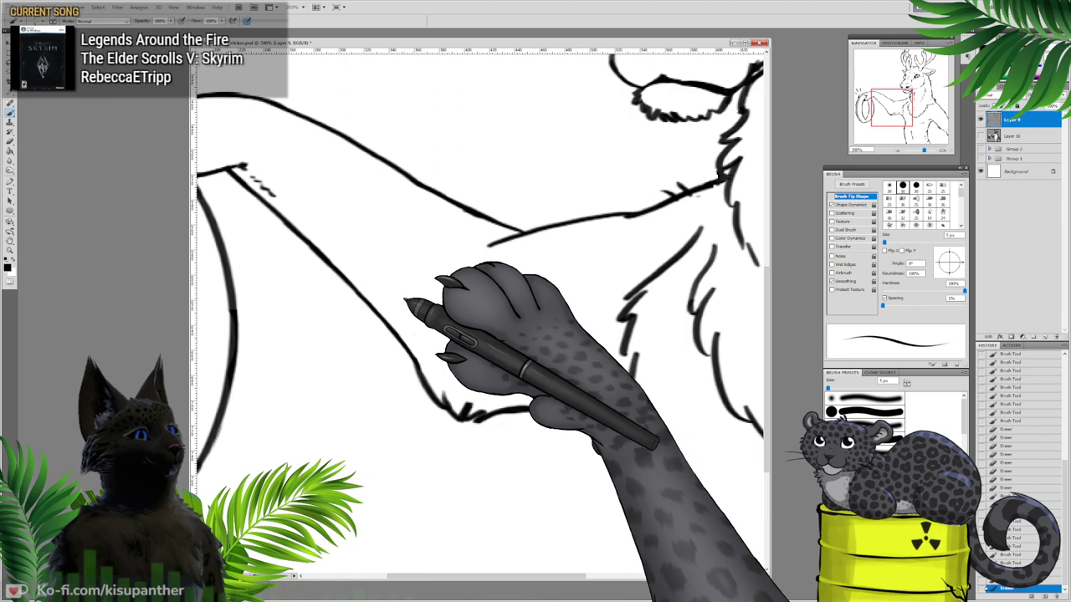
# Step: Clean up the elbow's fur tufts and smooth the upper arm's underside line up to the chest
pyautogui.moveTo(438, 292); pyautogui.dragTo(372, 153)
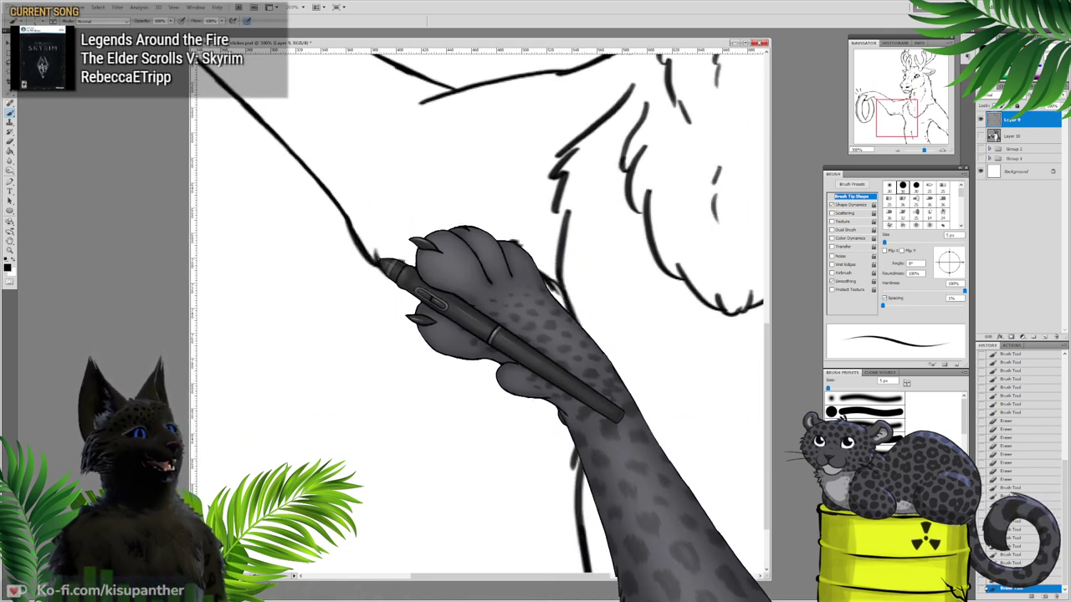
pyautogui.moveTo(374, 251)
pyautogui.mouseDown()
pyautogui.moveTo(395, 277)
pyautogui.moveTo(401, 264)
pyautogui.mouseUp()
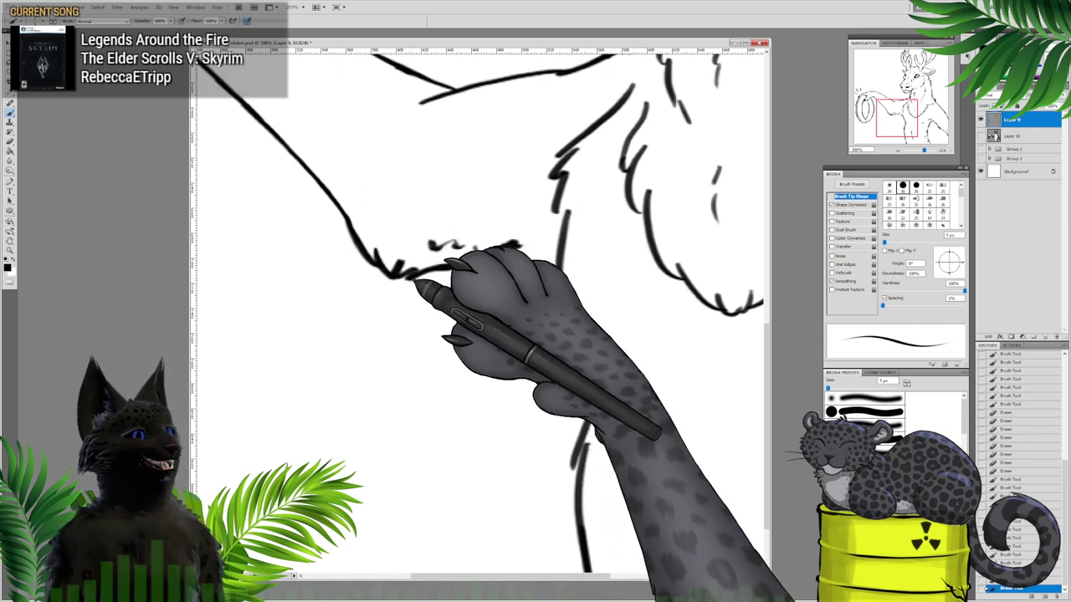
pyautogui.moveTo(433, 251); pyautogui.dragTo(466, 246)
pyautogui.moveTo(420, 272)
pyautogui.mouseDown()
pyautogui.moveTo(519, 270)
pyautogui.moveTo(498, 267)
pyautogui.moveTo(563, 270)
pyautogui.mouseUp()
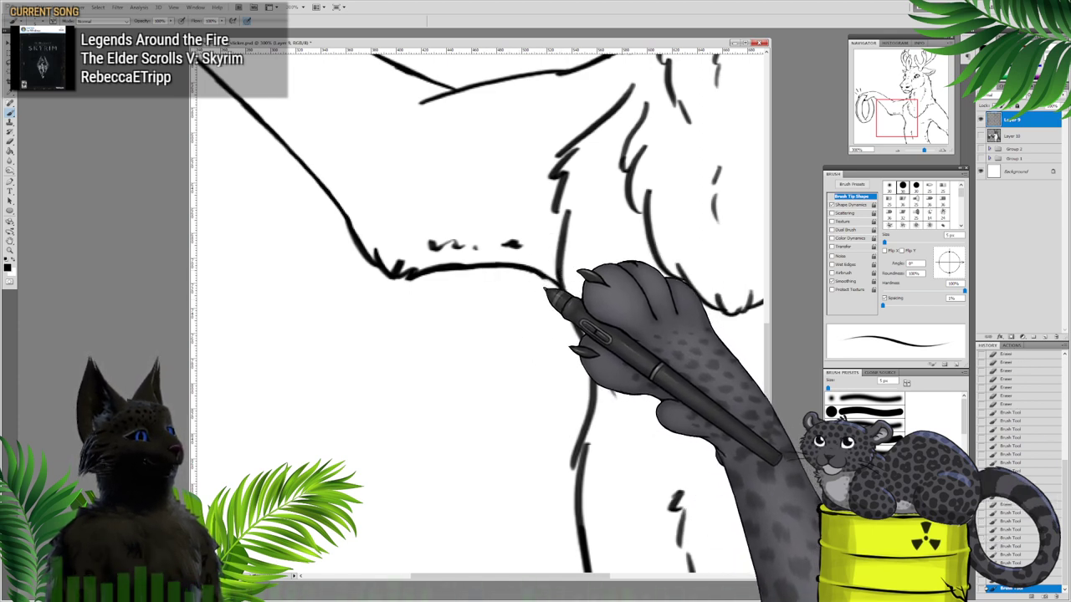
pyautogui.moveTo(541, 278); pyautogui.dragTo(524, 273)
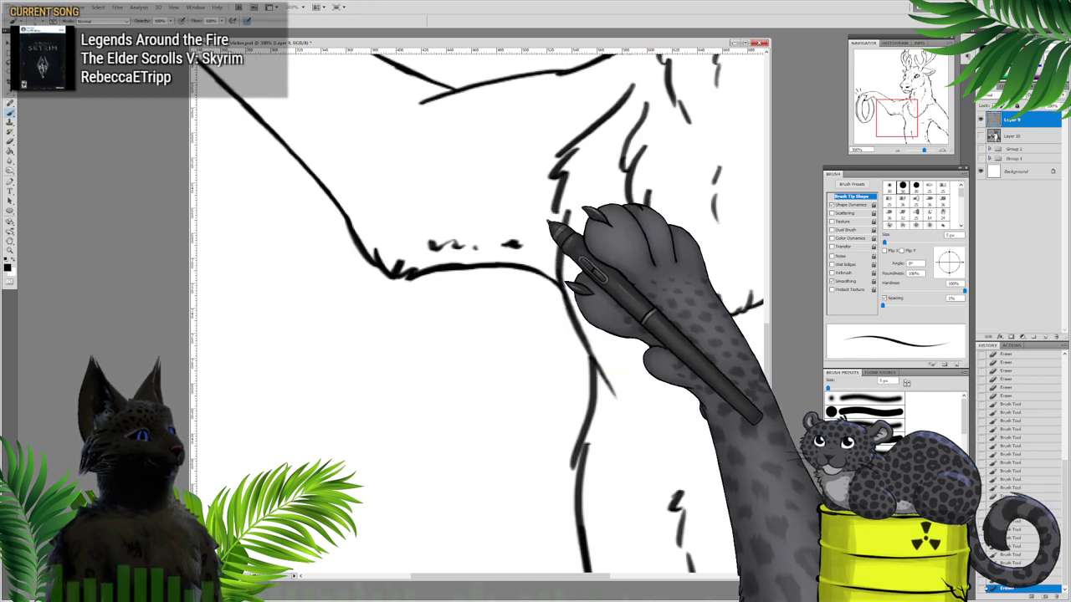
# Step: Smooth the torso's side outline below the armpit and join its broken segments at the fur notch above the waist
pyautogui.moveTo(521, 370); pyautogui.dragTo(367, 242)
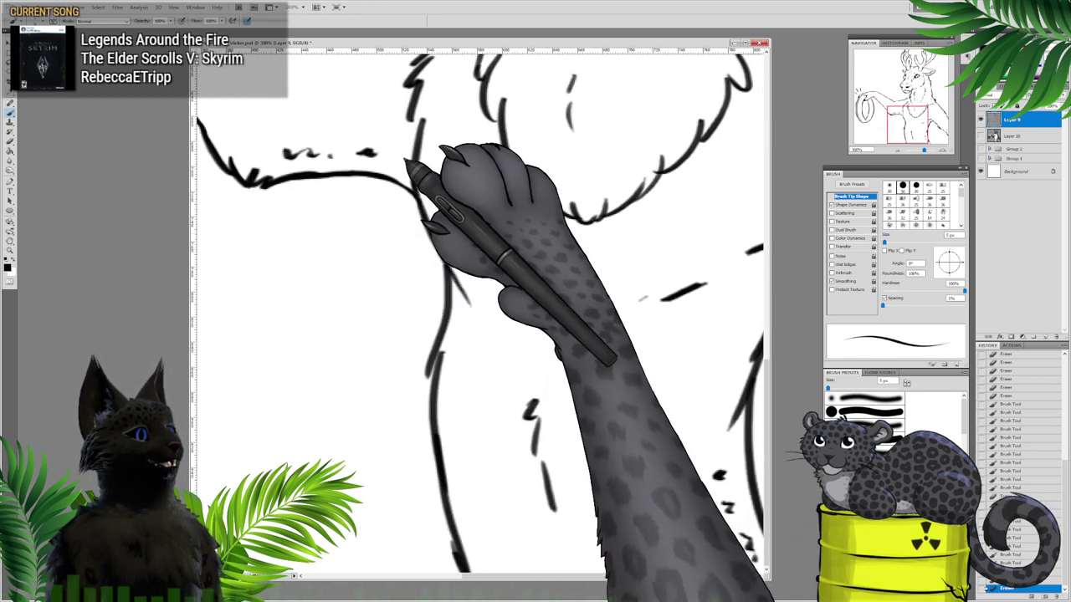
pyautogui.moveTo(410, 189); pyautogui.dragTo(367, 174)
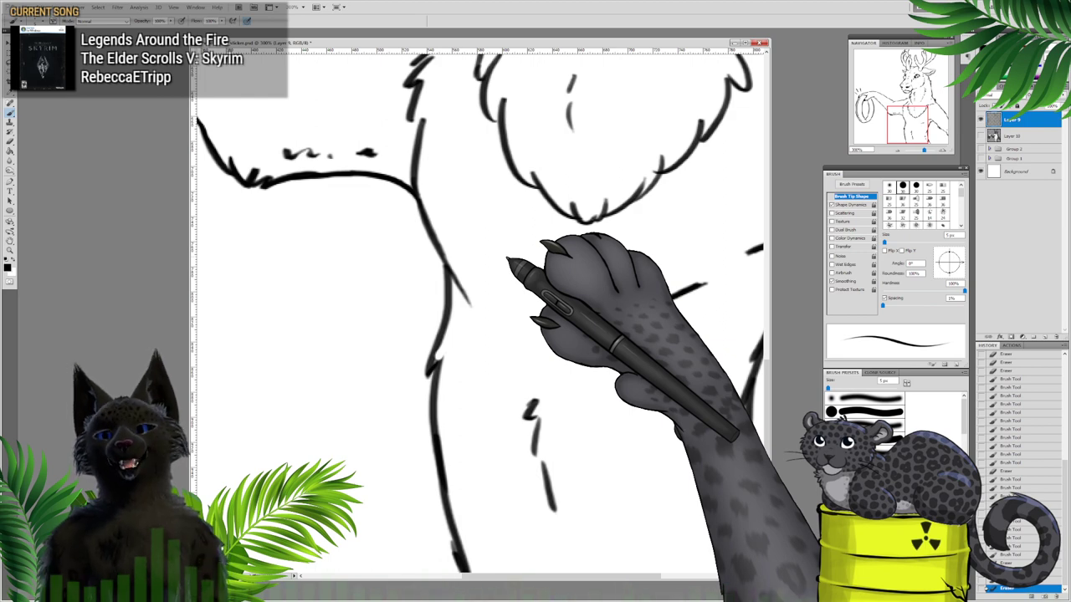
pyautogui.moveTo(439, 346)
pyautogui.mouseDown()
pyautogui.moveTo(428, 374)
pyautogui.moveTo(442, 360)
pyautogui.mouseUp()
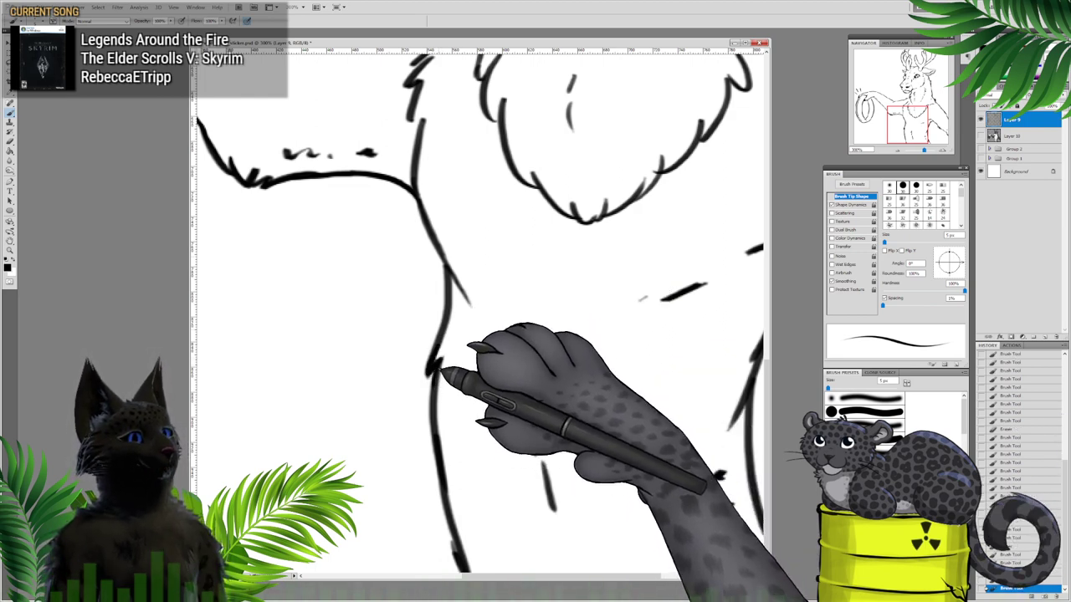
# Step: Join the broken abdomen crease into one jagged line and clean up the lower end of the waist outline
pyautogui.moveTo(524, 302); pyautogui.dragTo(453, 263)
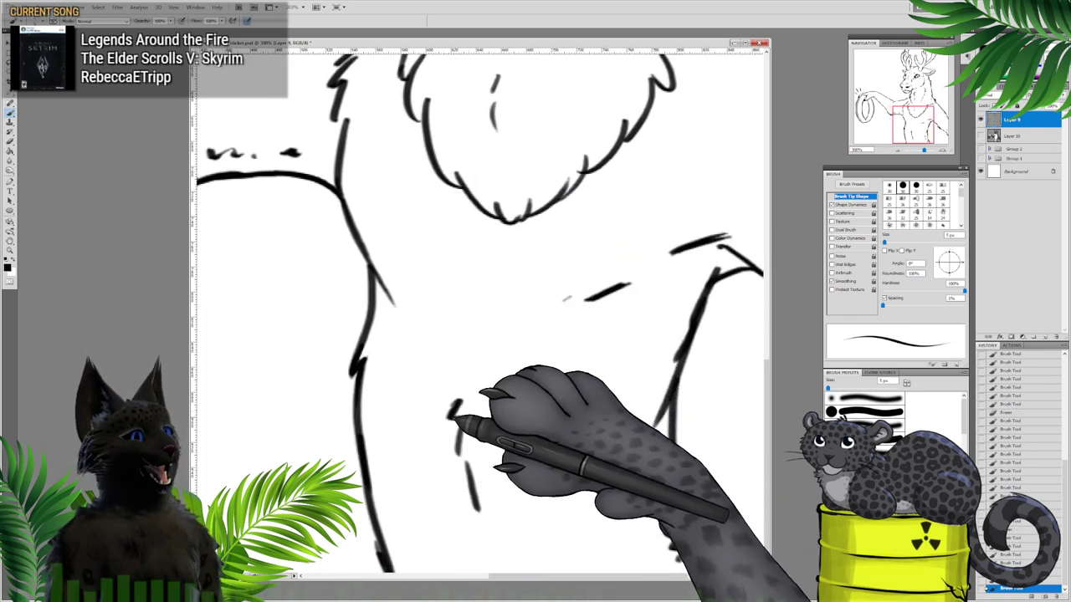
pyautogui.moveTo(460, 448)
pyautogui.mouseDown()
pyautogui.moveTo(471, 477)
pyautogui.moveTo(465, 465)
pyautogui.mouseUp()
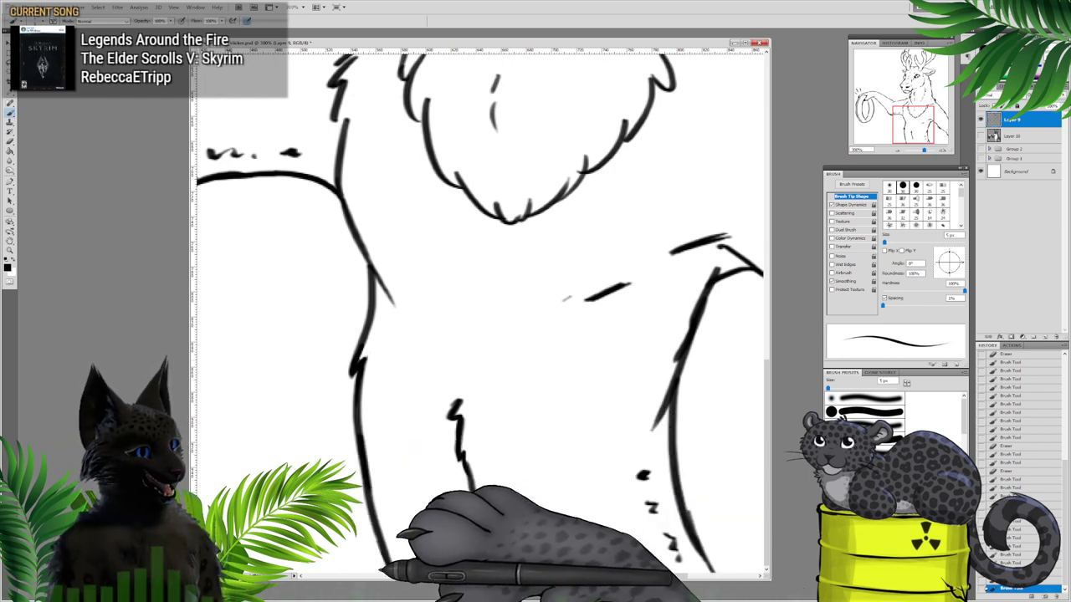
pyautogui.moveTo(378, 577); pyautogui.dragTo(366, 527)
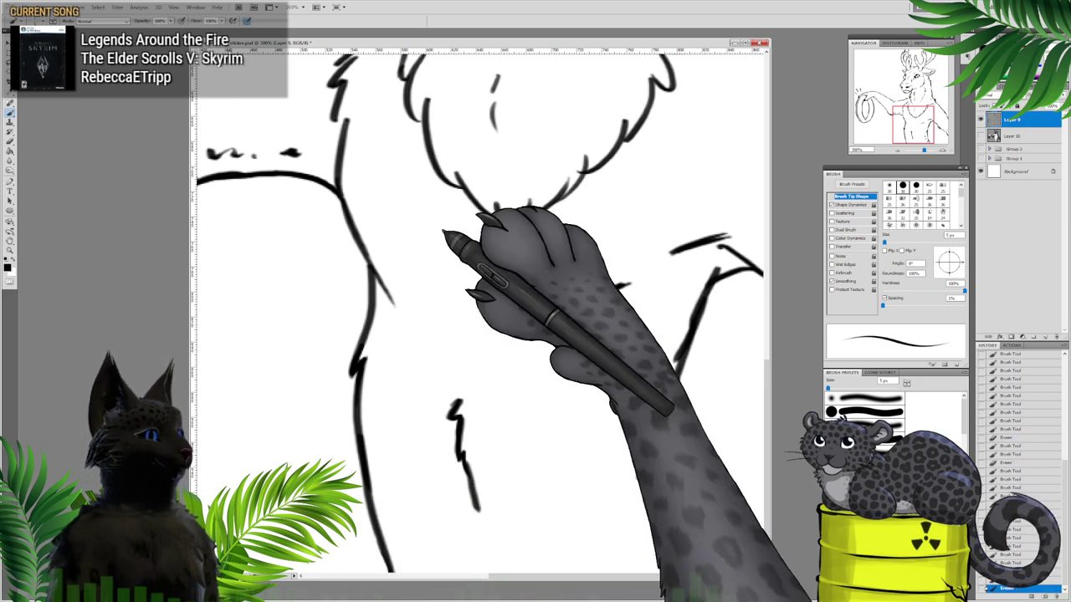
# Step: Clean up the short crease between the chest fur and the far armpit, erasing its faint stray end
pyautogui.moveTo(438, 267); pyautogui.dragTo(366, 278)
pyautogui.moveTo(406, 316); pyautogui.dragTo(289, 312)
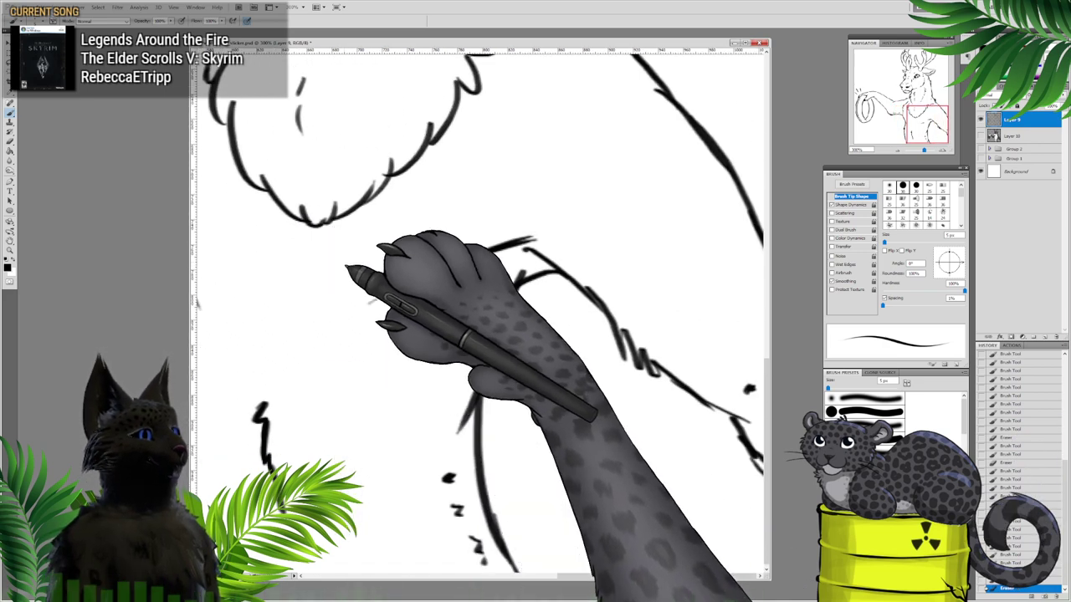
pyautogui.moveTo(386, 296)
pyautogui.mouseDown()
pyautogui.moveTo(416, 280)
pyautogui.moveTo(390, 298)
pyautogui.mouseUp()
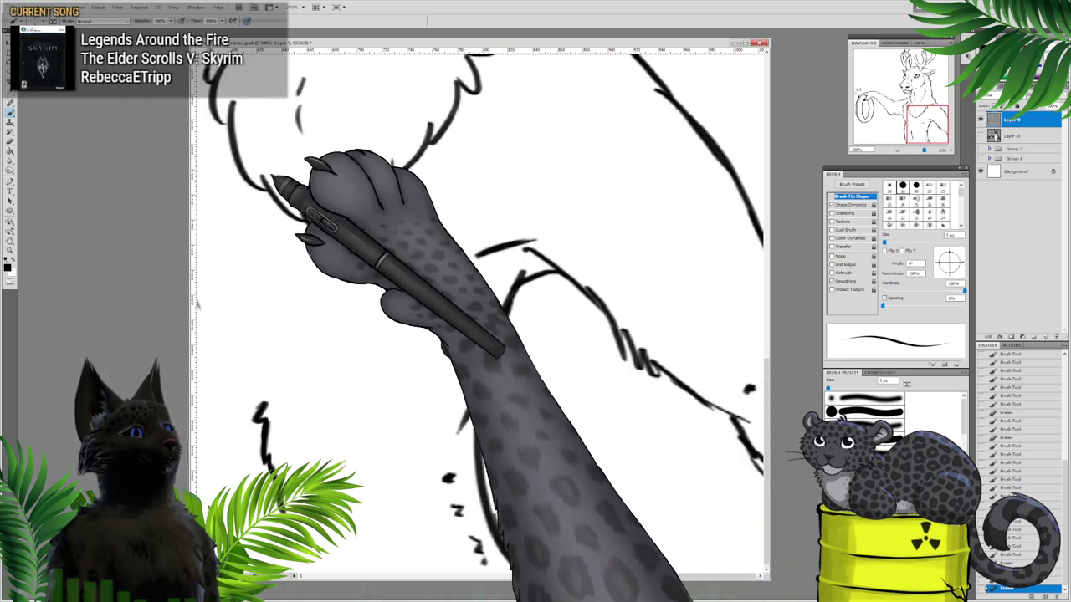
# Step: Taper the fur tufts along the chest ruff's lower tip and far edge, joining the outline up to the curled tuft
pyautogui.moveTo(274, 178); pyautogui.dragTo(282, 189)
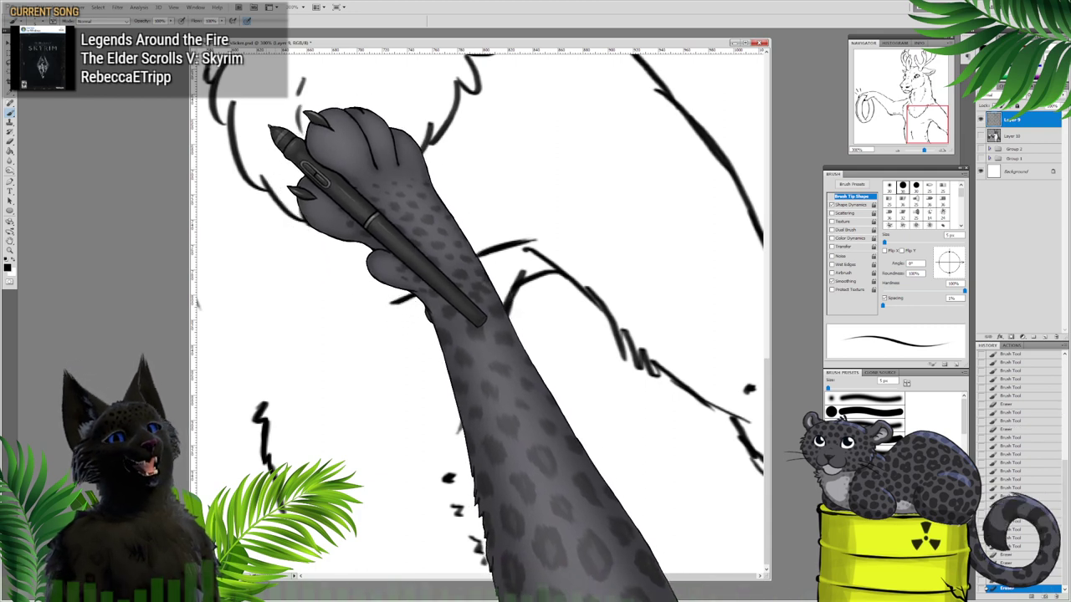
pyautogui.moveTo(282, 131); pyautogui.dragTo(359, 227)
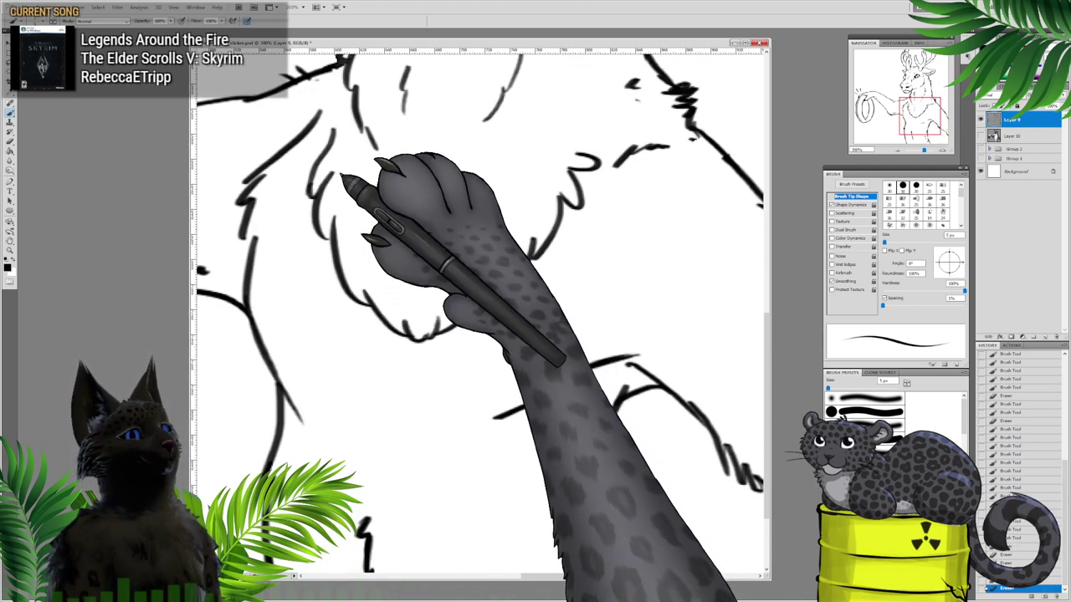
pyautogui.moveTo(341, 147)
pyautogui.mouseDown()
pyautogui.moveTo(324, 134)
pyautogui.moveTo(318, 105)
pyautogui.mouseUp()
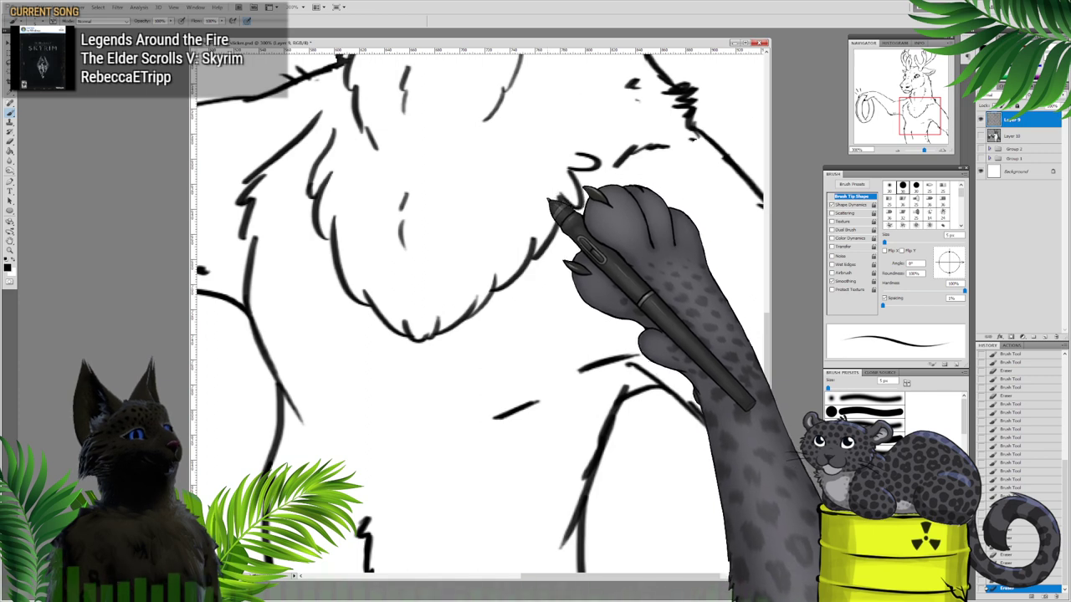
pyautogui.moveTo(549, 210); pyautogui.dragTo(555, 196)
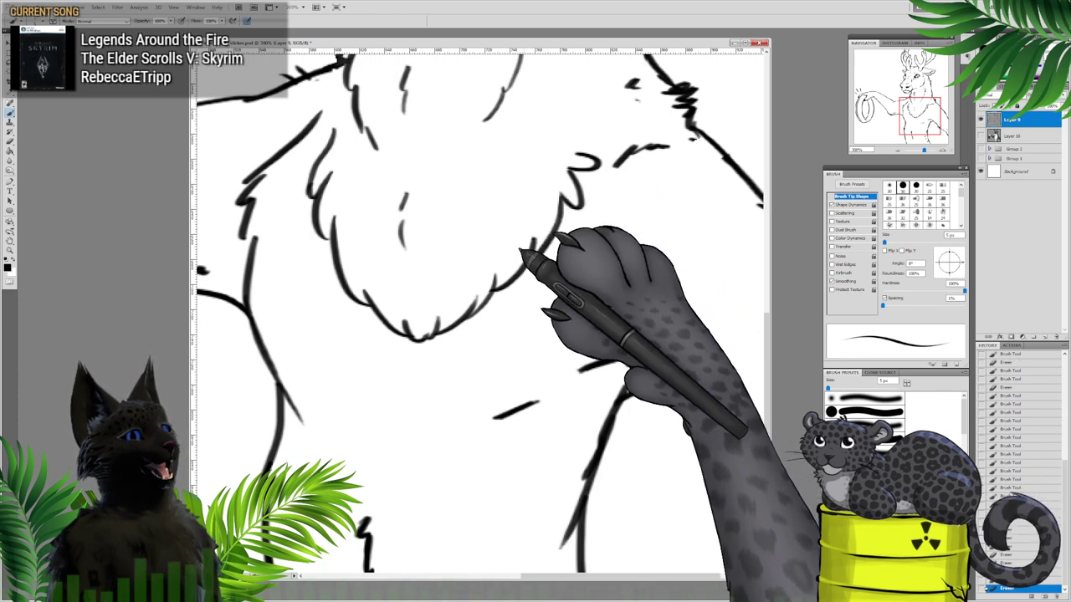
pyautogui.moveTo(525, 245); pyautogui.dragTo(530, 246)
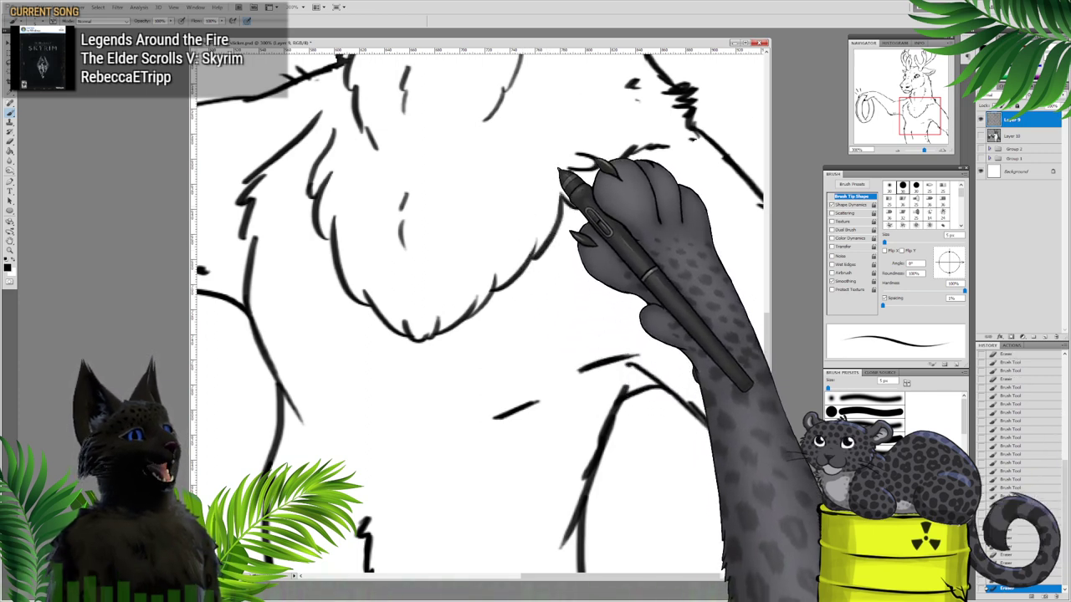
pyautogui.moveTo(575, 160); pyautogui.dragTo(572, 162)
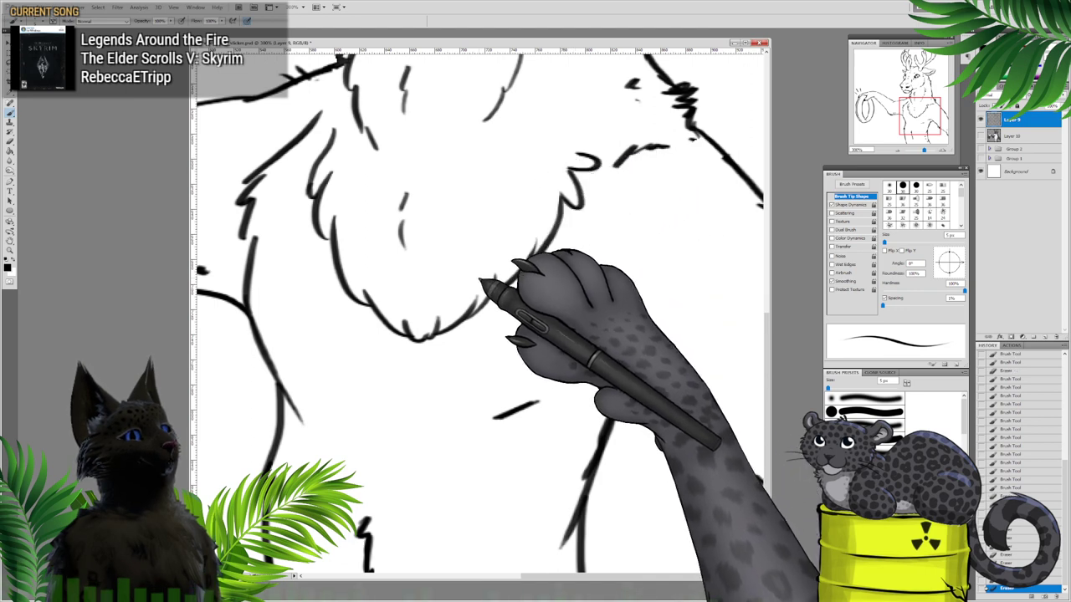
pyautogui.moveTo(486, 278); pyautogui.dragTo(491, 279)
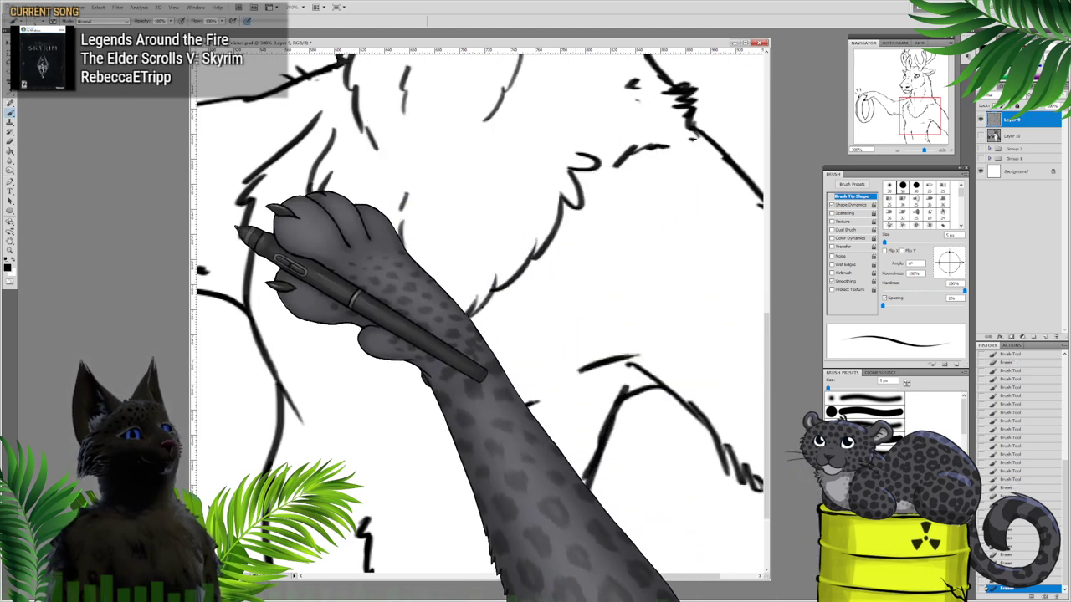
# Step: Join the jagged fur tufts beside the near shoulder into one outline, extending and thickening its upper stroke
pyautogui.moveTo(246, 240); pyautogui.dragTo(252, 236)
pyautogui.moveTo(245, 239)
pyautogui.mouseDown()
pyautogui.moveTo(255, 233)
pyautogui.moveTo(252, 315)
pyautogui.mouseUp()
pyautogui.moveTo(240, 203)
pyautogui.mouseDown()
pyautogui.moveTo(249, 236)
pyautogui.moveTo(250, 227)
pyautogui.mouseUp()
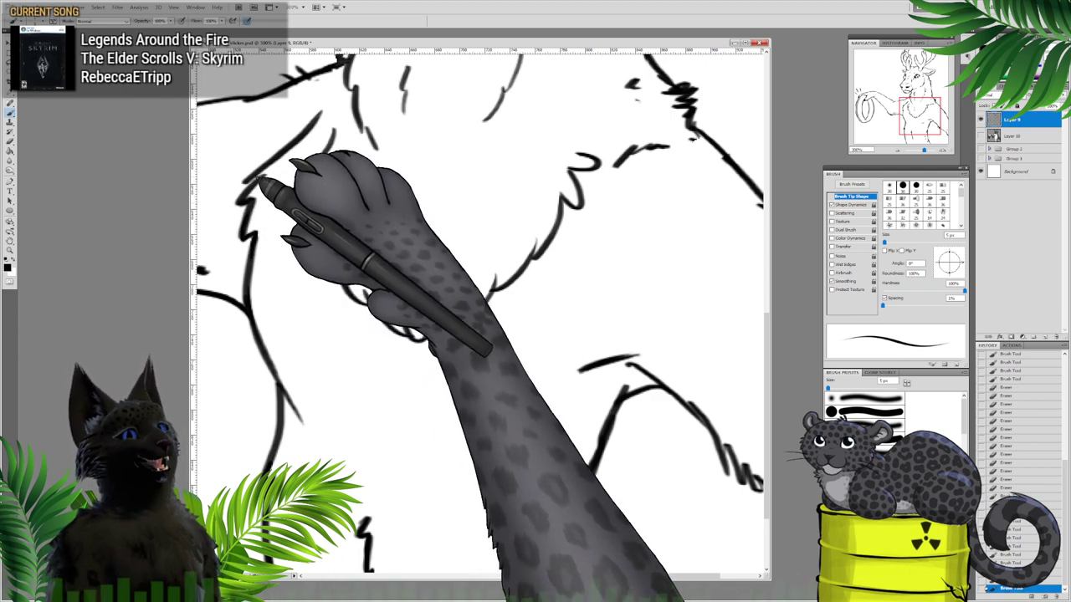
pyautogui.moveTo(262, 176)
pyautogui.mouseDown()
pyautogui.moveTo(243, 201)
pyautogui.moveTo(332, 103)
pyautogui.mouseUp()
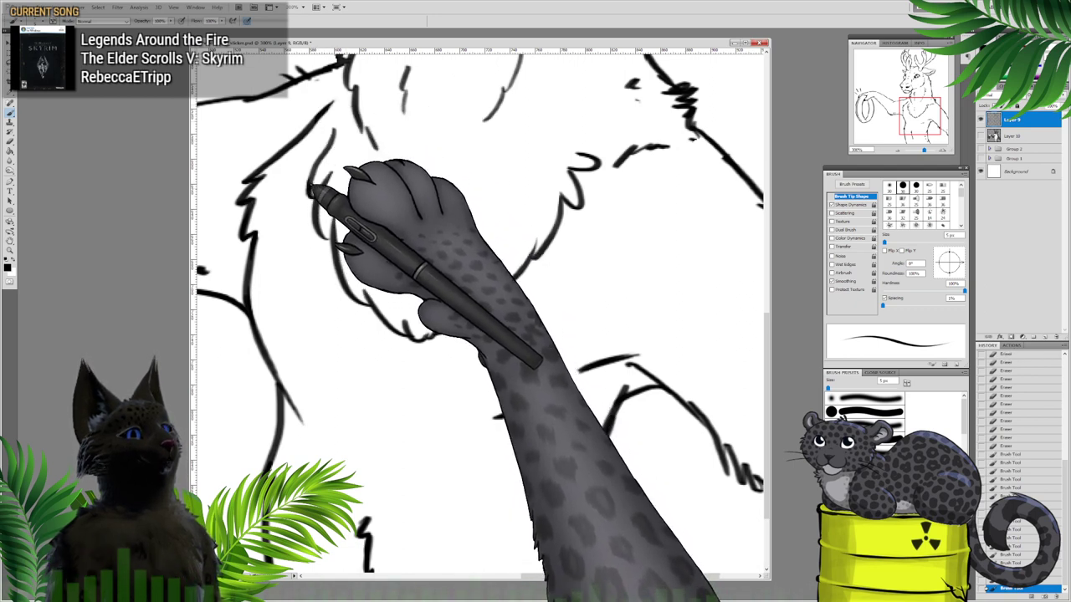
# Step: Thicken and join the chest ruff's near edge and lower tufts, and connect the small fur mark at its centre
pyautogui.moveTo(311, 184); pyautogui.dragTo(337, 123)
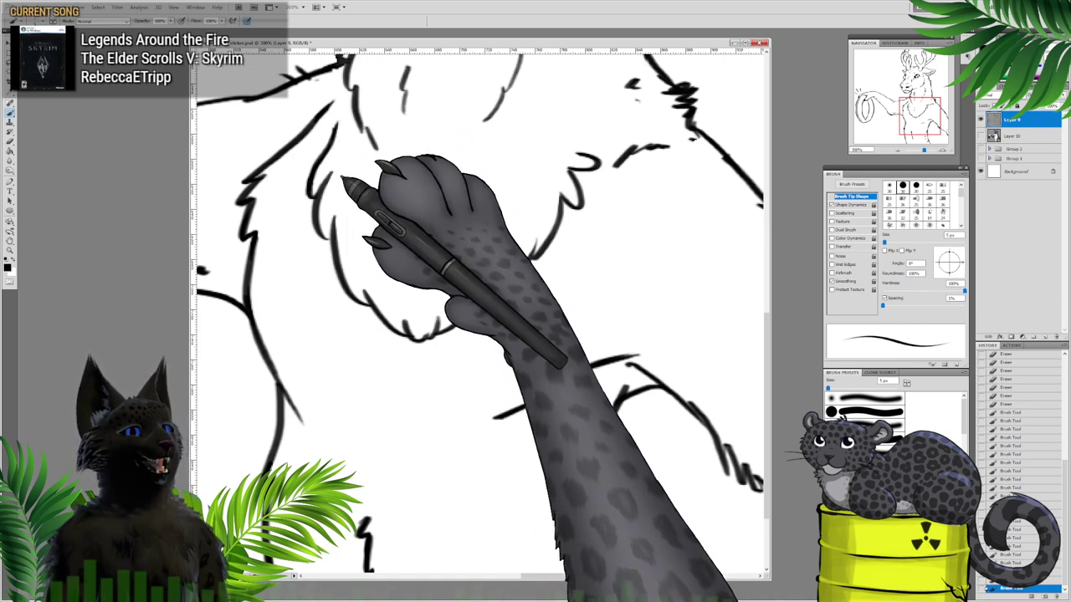
pyautogui.moveTo(319, 204); pyautogui.dragTo(329, 235)
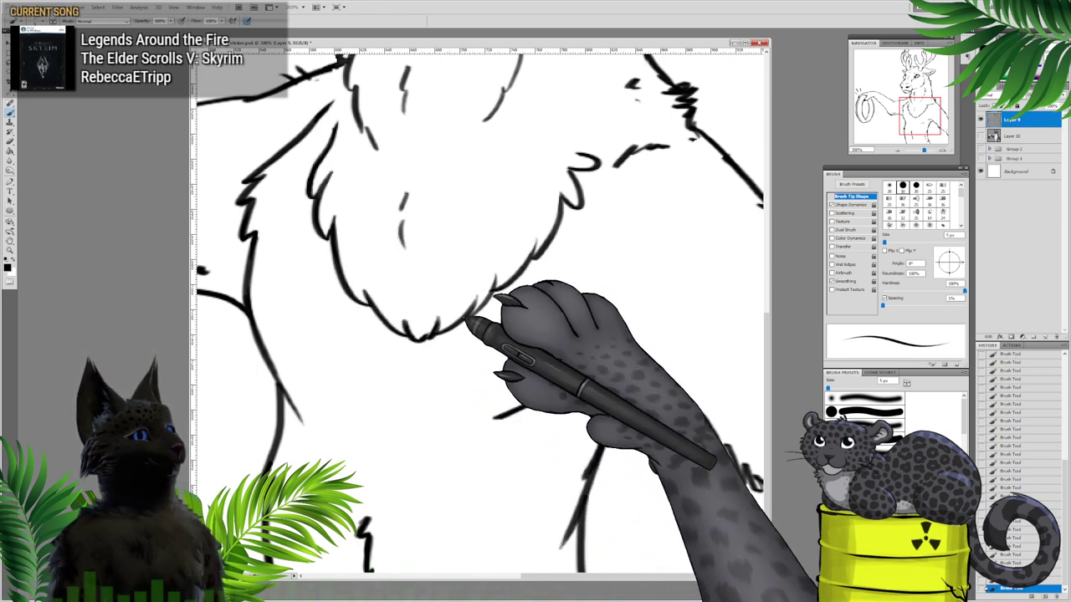
pyautogui.moveTo(437, 336); pyautogui.dragTo(514, 281)
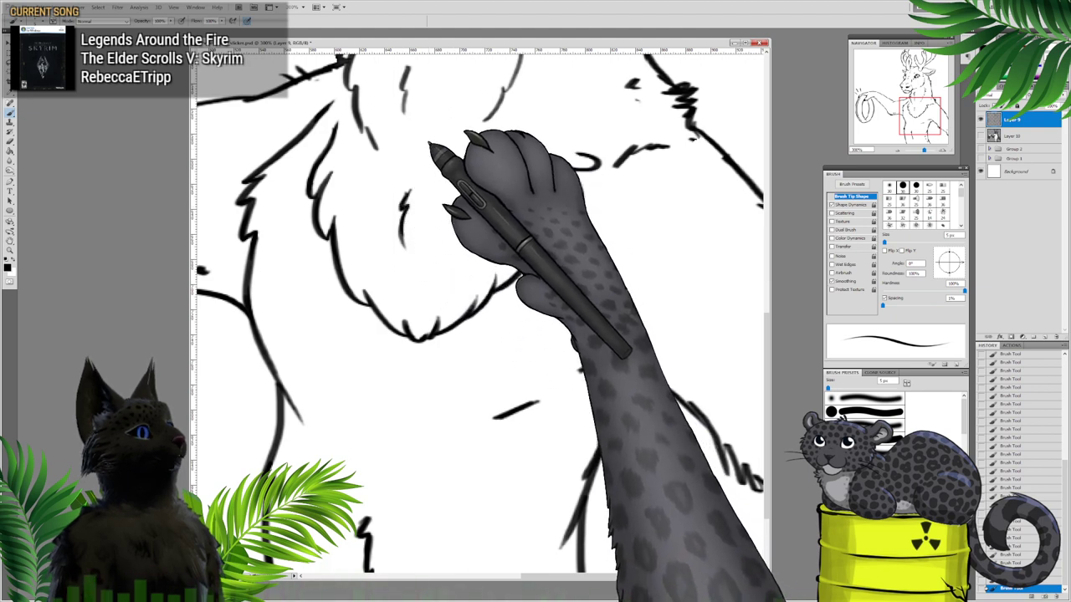
# Step: Join the fur tufts down the front of the neck and smooth the long curved cheek line
pyautogui.moveTo(430, 149); pyautogui.dragTo(431, 291)
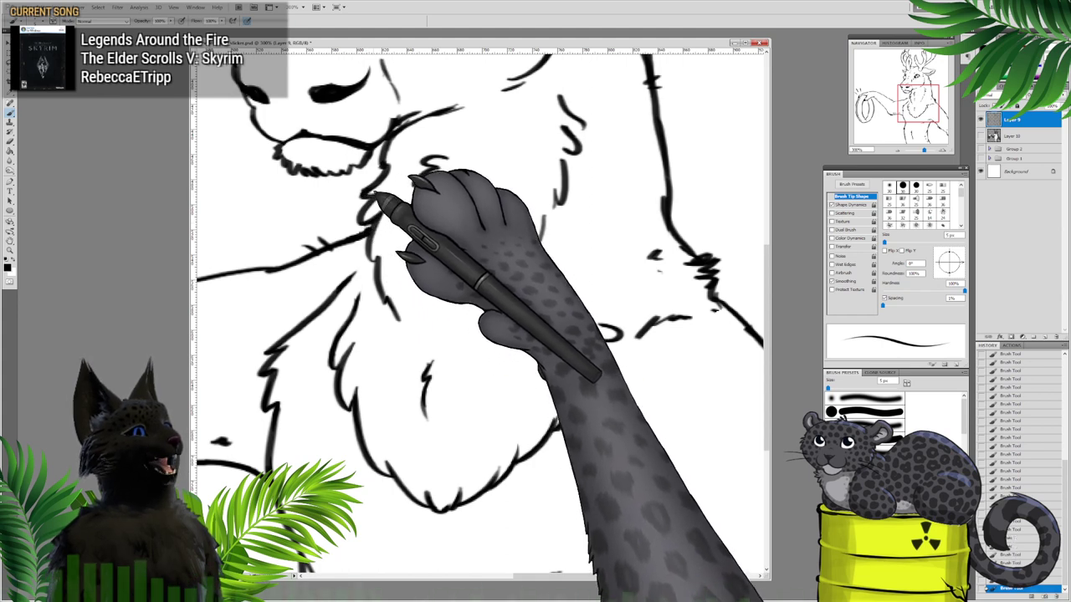
pyautogui.moveTo(433, 128); pyautogui.dragTo(374, 261)
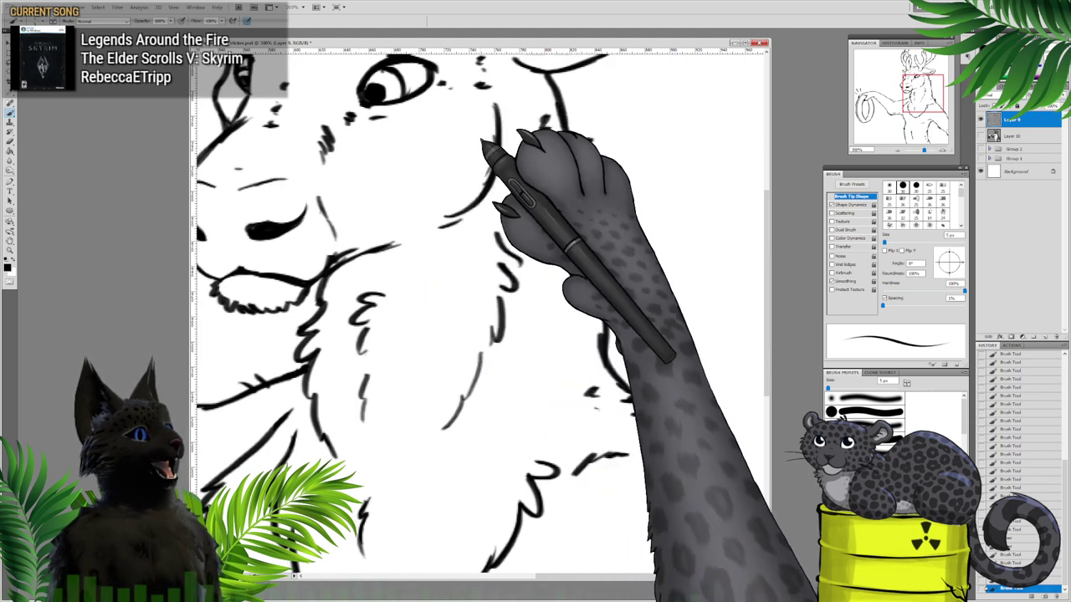
pyautogui.moveTo(490, 140); pyautogui.dragTo(471, 194)
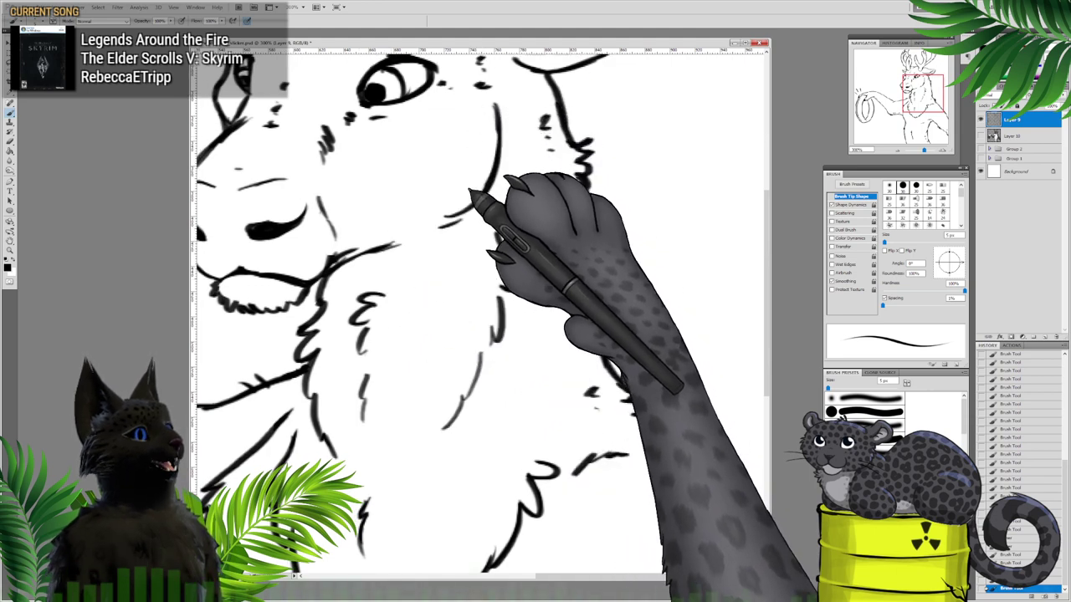
pyautogui.moveTo(488, 100); pyautogui.dragTo(483, 165)
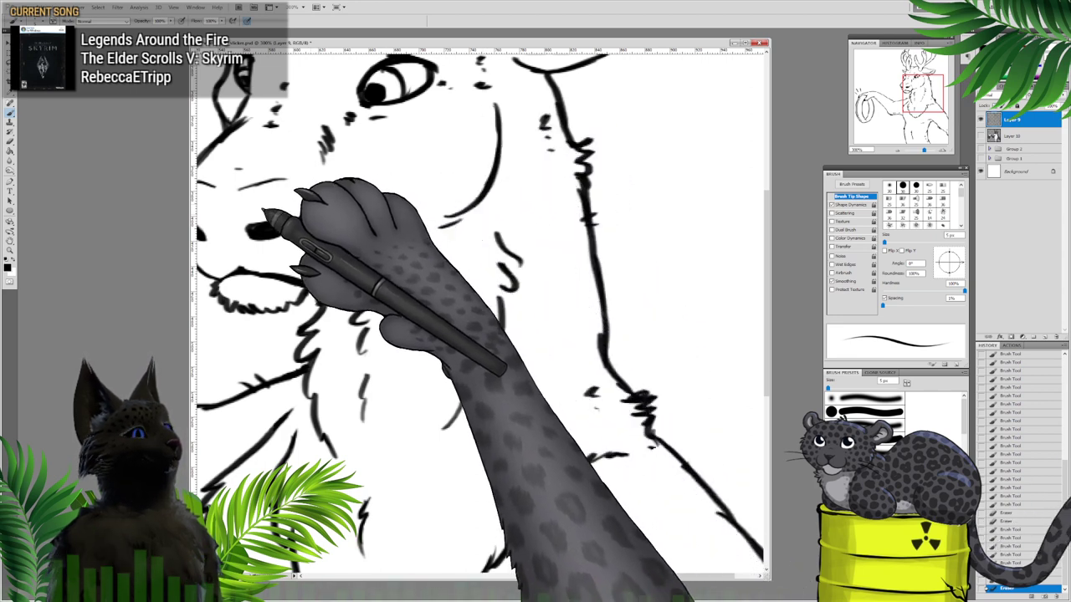
# Step: Smooth and thicken the muzzle's front outline from the nose bridge around the far nostril to the upper lip
pyautogui.moveTo(258, 210); pyautogui.dragTo(342, 201)
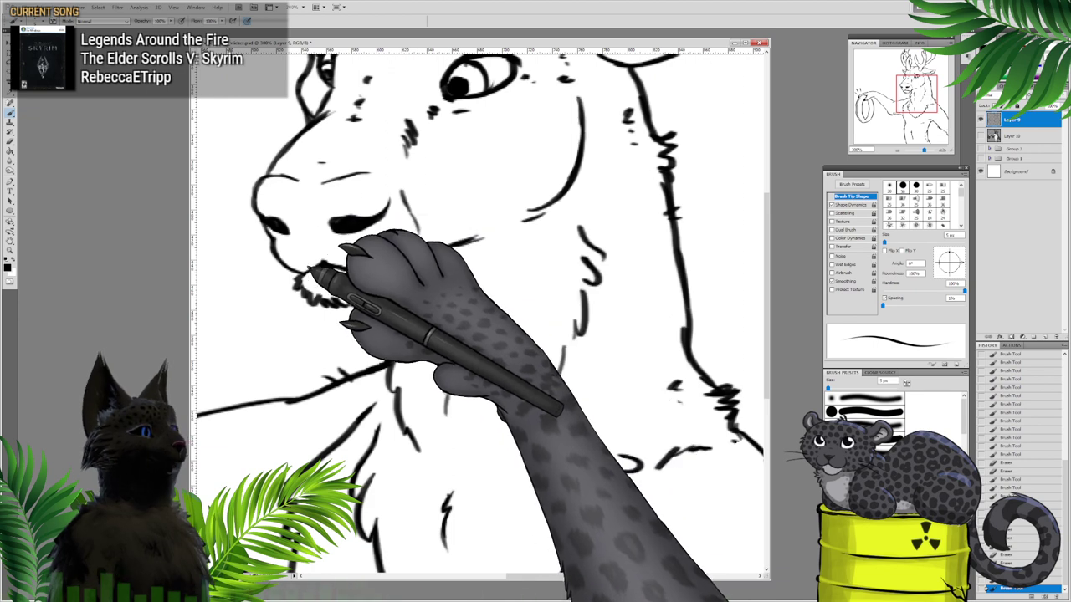
pyautogui.moveTo(274, 244)
pyautogui.mouseDown()
pyautogui.moveTo(282, 256)
pyautogui.moveTo(263, 222)
pyautogui.moveTo(270, 211)
pyautogui.mouseUp()
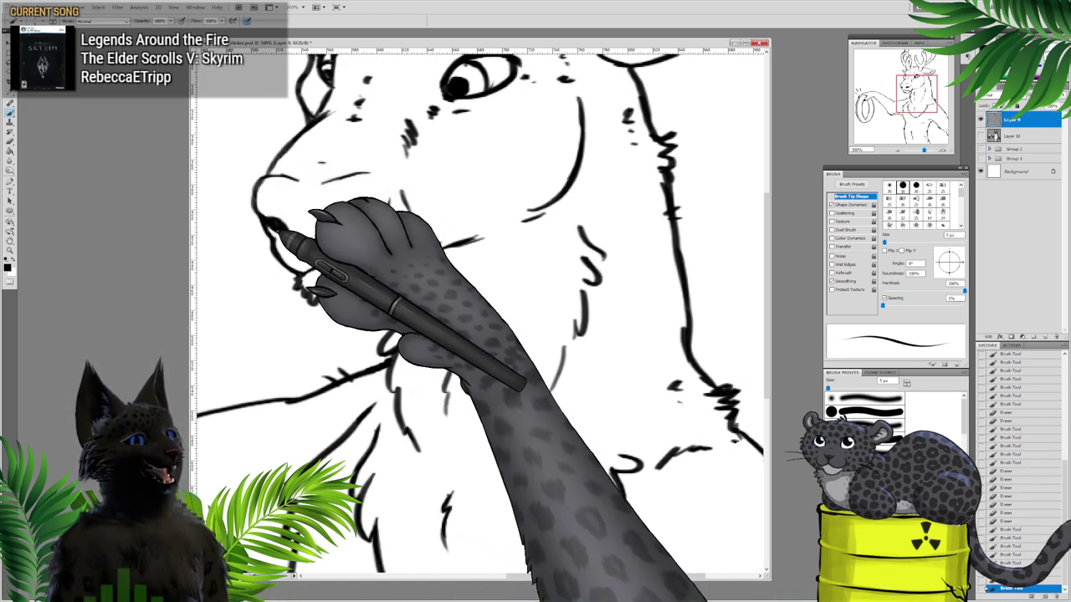
pyautogui.moveTo(281, 233)
pyautogui.mouseDown()
pyautogui.moveTo(258, 194)
pyautogui.moveTo(313, 128)
pyautogui.mouseUp()
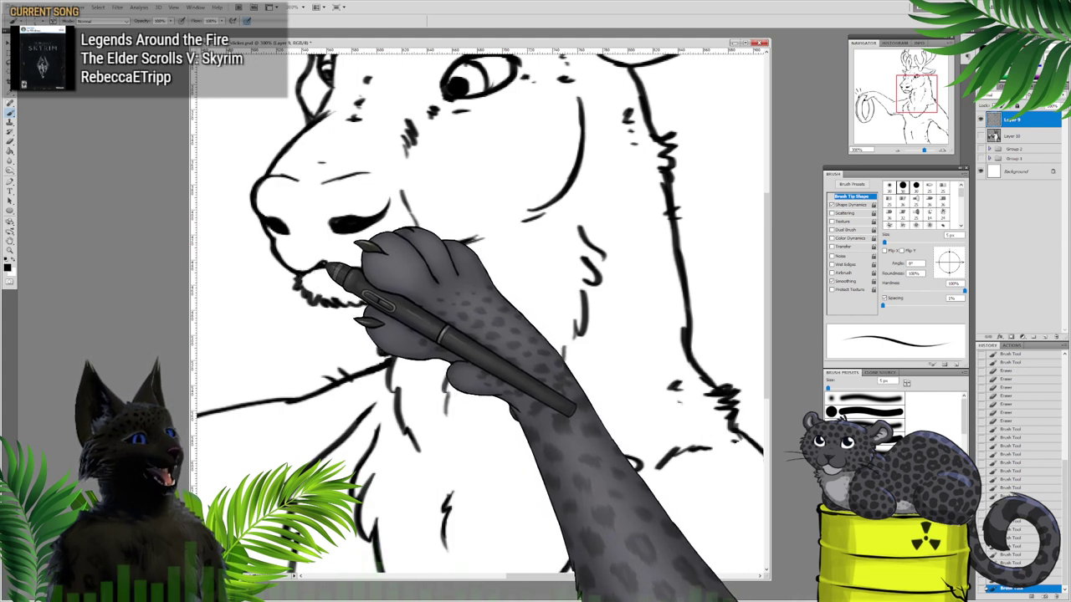
# Step: Thicken the mouth line into a clean jawline, and refine the chin tufts and the short creases around the nostrils
pyautogui.moveTo(317, 302); pyautogui.dragTo(315, 300)
pyautogui.moveTo(414, 266); pyautogui.dragTo(430, 249)
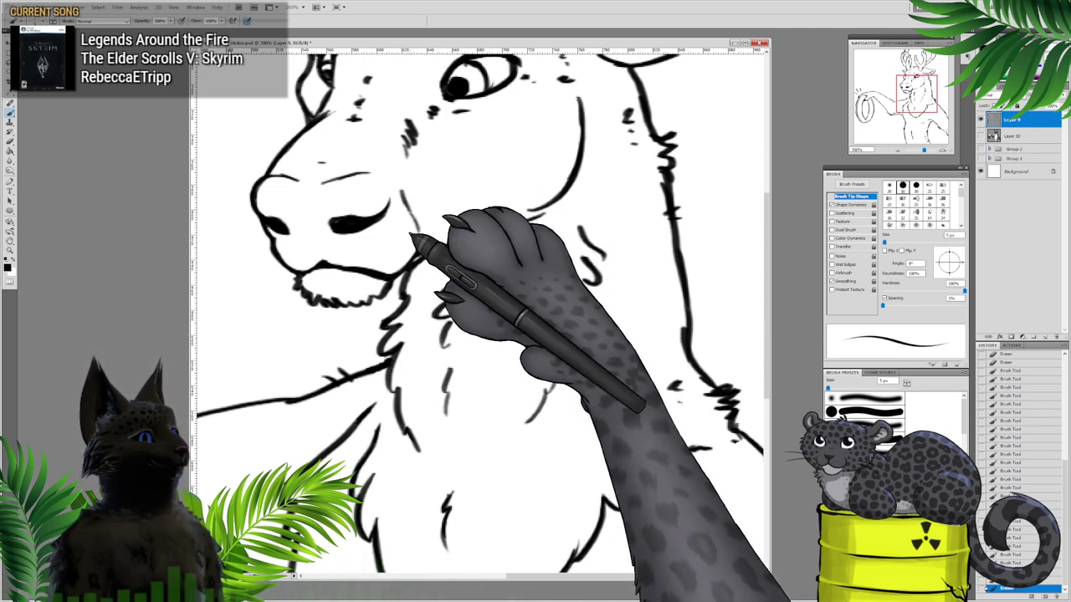
pyautogui.moveTo(409, 237); pyautogui.dragTo(401, 196)
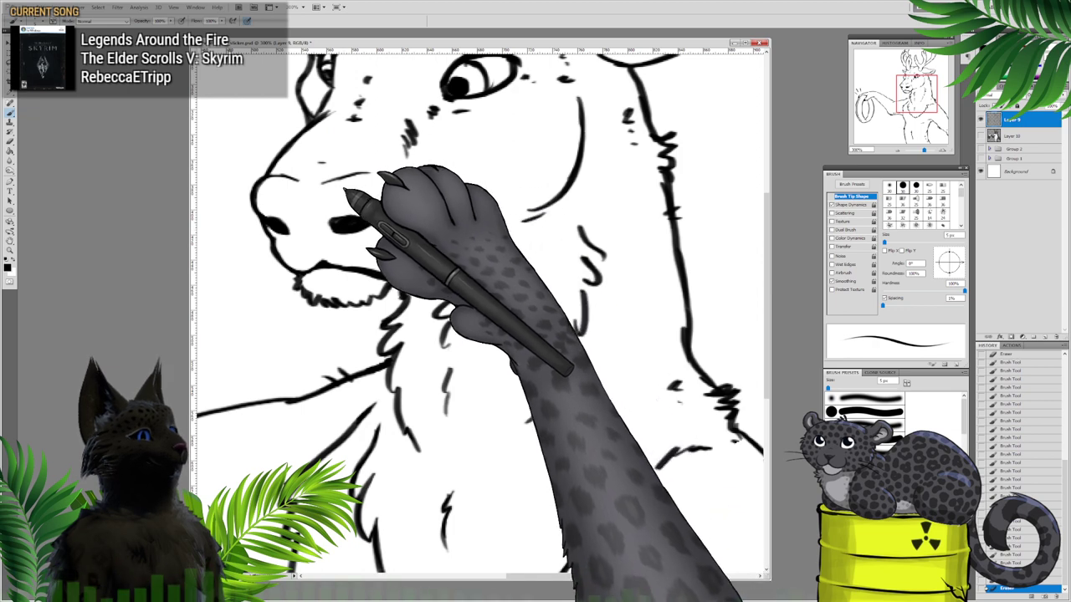
pyautogui.moveTo(254, 183)
pyautogui.mouseDown()
pyautogui.moveTo(259, 208)
pyautogui.moveTo(265, 178)
pyautogui.moveTo(295, 179)
pyautogui.mouseUp()
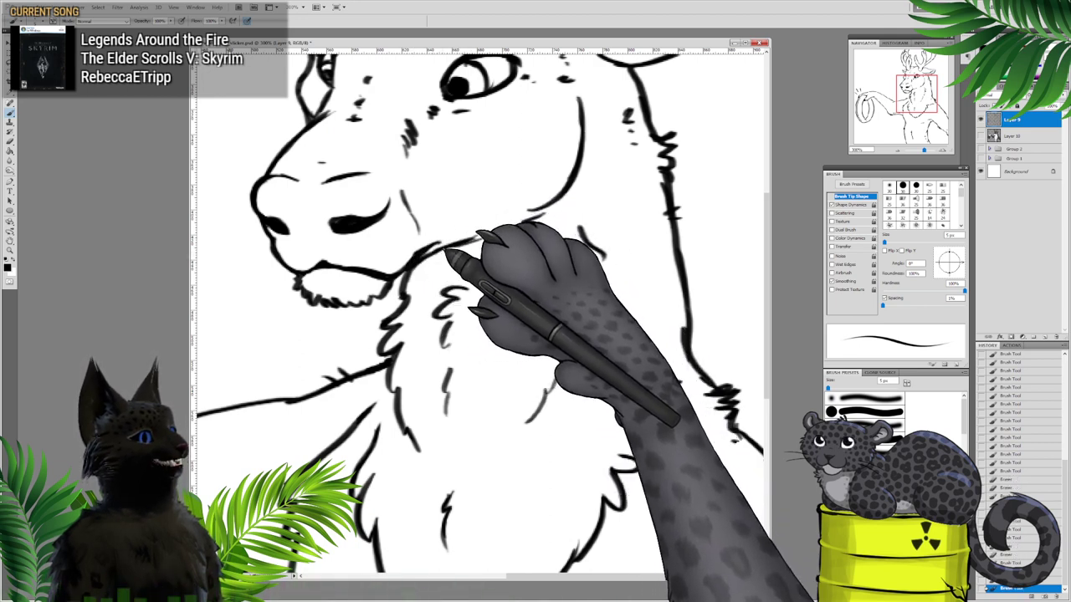
pyautogui.moveTo(451, 249); pyautogui.dragTo(486, 231)
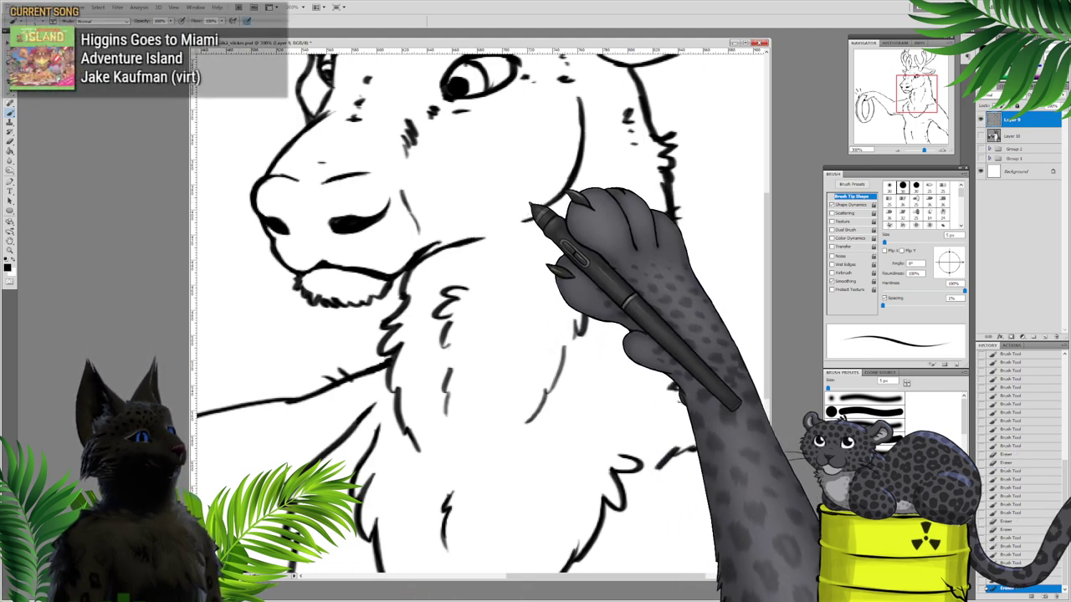
# Step: Smooth the face outline beside the far eye up to the forehead and close the rounded base of the far antler
pyautogui.moveTo(478, 175); pyautogui.dragTo(487, 280)
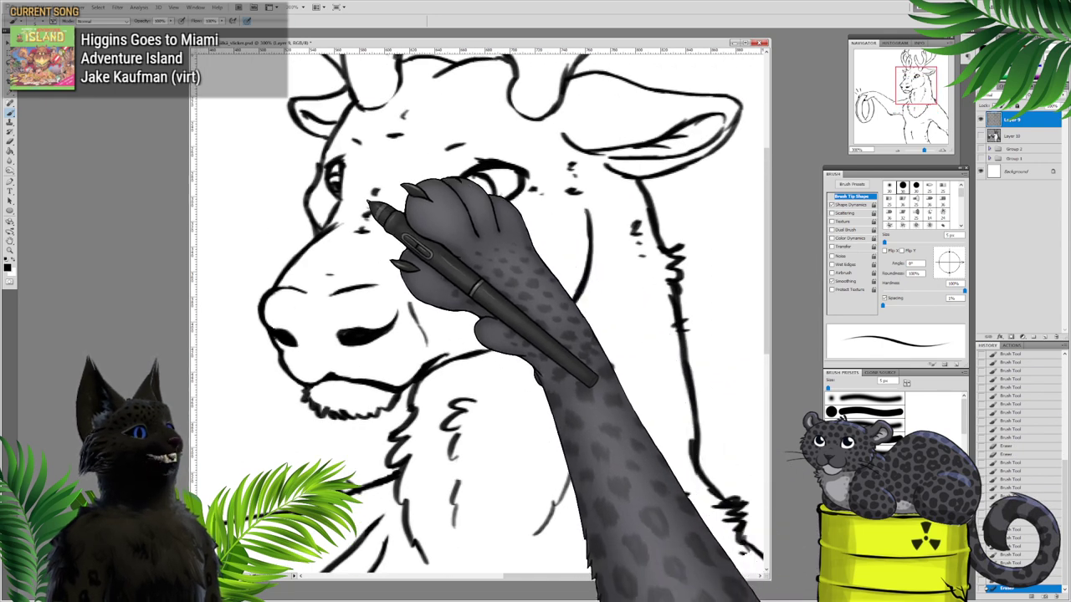
pyautogui.moveTo(362, 215)
pyautogui.mouseDown()
pyautogui.moveTo(346, 174)
pyautogui.moveTo(320, 160)
pyautogui.mouseUp()
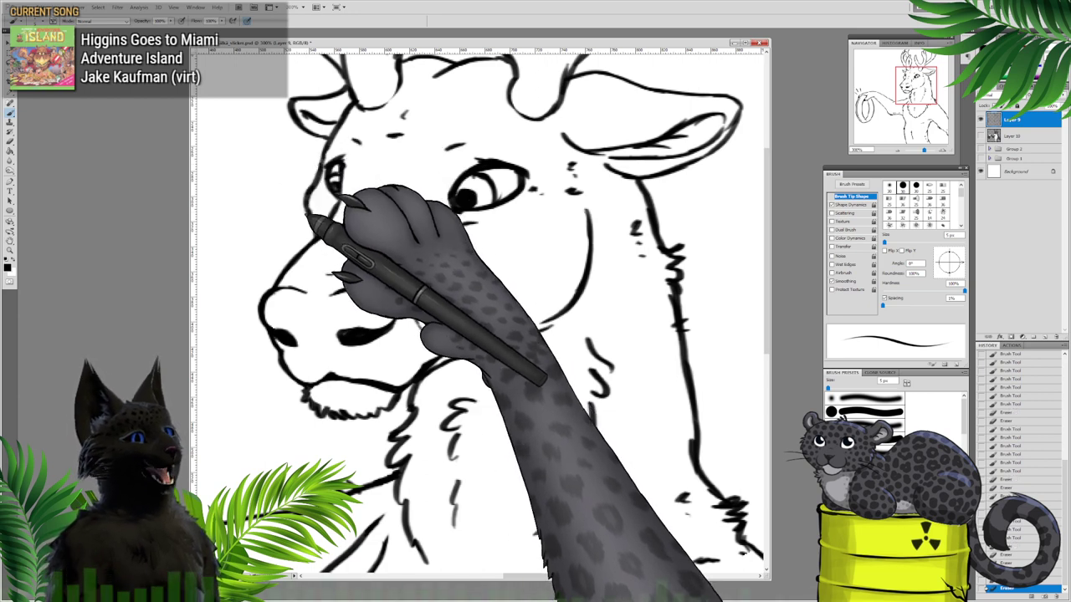
pyautogui.moveTo(312, 198)
pyautogui.mouseDown()
pyautogui.moveTo(332, 231)
pyautogui.moveTo(320, 237)
pyautogui.moveTo(309, 218)
pyautogui.moveTo(327, 157)
pyautogui.moveTo(390, 209)
pyautogui.mouseUp()
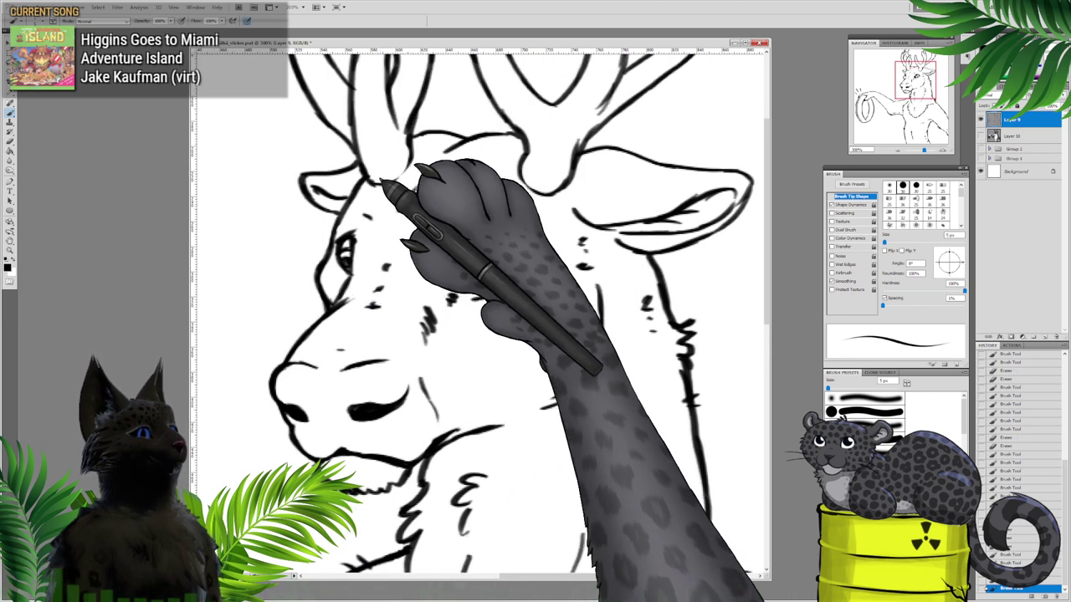
pyautogui.moveTo(311, 177)
pyautogui.mouseDown()
pyautogui.moveTo(345, 210)
pyautogui.moveTo(335, 215)
pyautogui.moveTo(345, 216)
pyautogui.moveTo(369, 186)
pyautogui.moveTo(415, 158)
pyautogui.mouseUp()
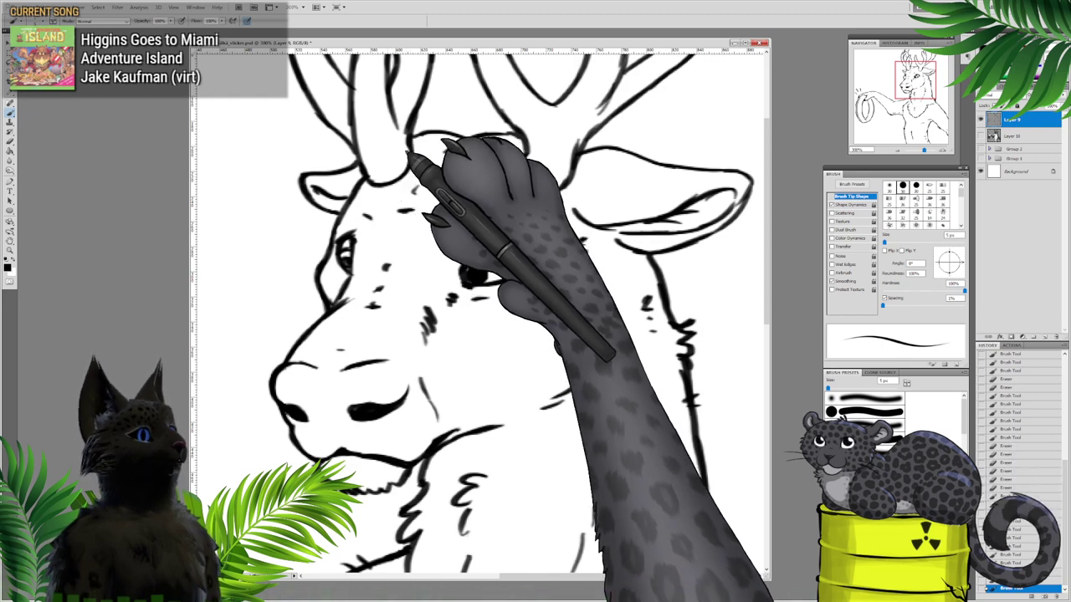
# Step: Clean up the near ear's lower edge and the near antler's outline from its rounded base to the front tine's tip
pyautogui.moveTo(525, 150)
pyautogui.mouseDown()
pyautogui.moveTo(533, 189)
pyautogui.moveTo(574, 178)
pyautogui.mouseUp()
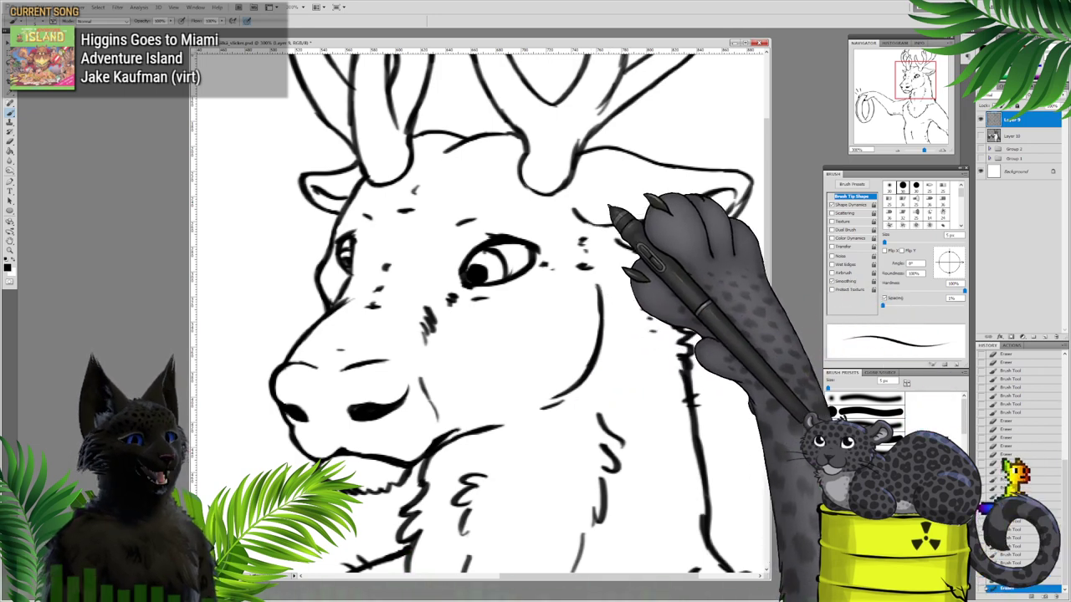
pyautogui.moveTo(585, 221); pyautogui.dragTo(629, 223)
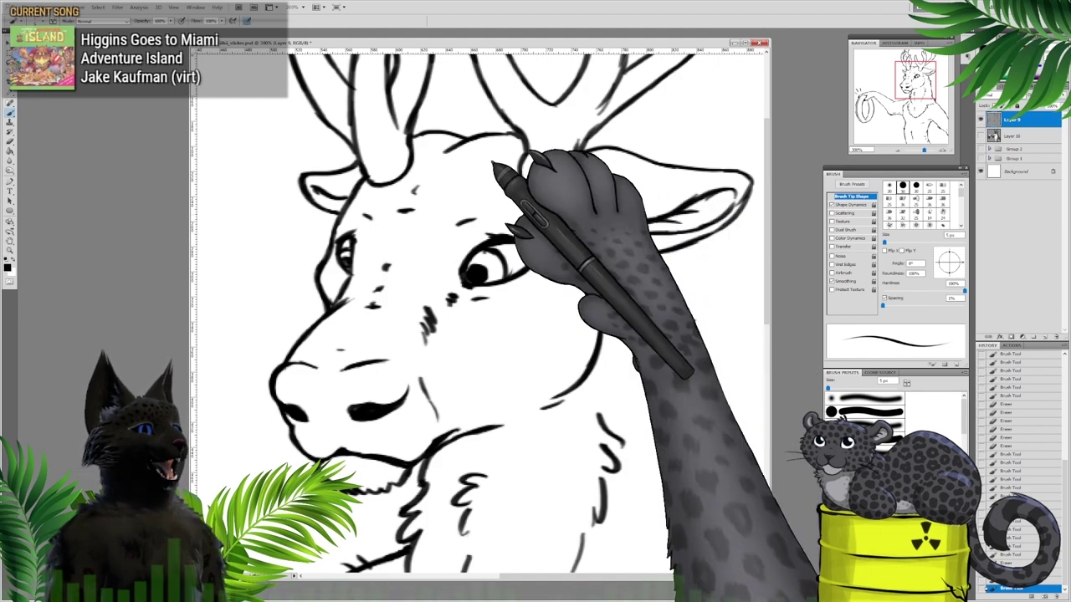
pyautogui.moveTo(473, 171)
pyautogui.mouseDown()
pyautogui.moveTo(449, 304)
pyautogui.moveTo(412, 331)
pyautogui.mouseUp()
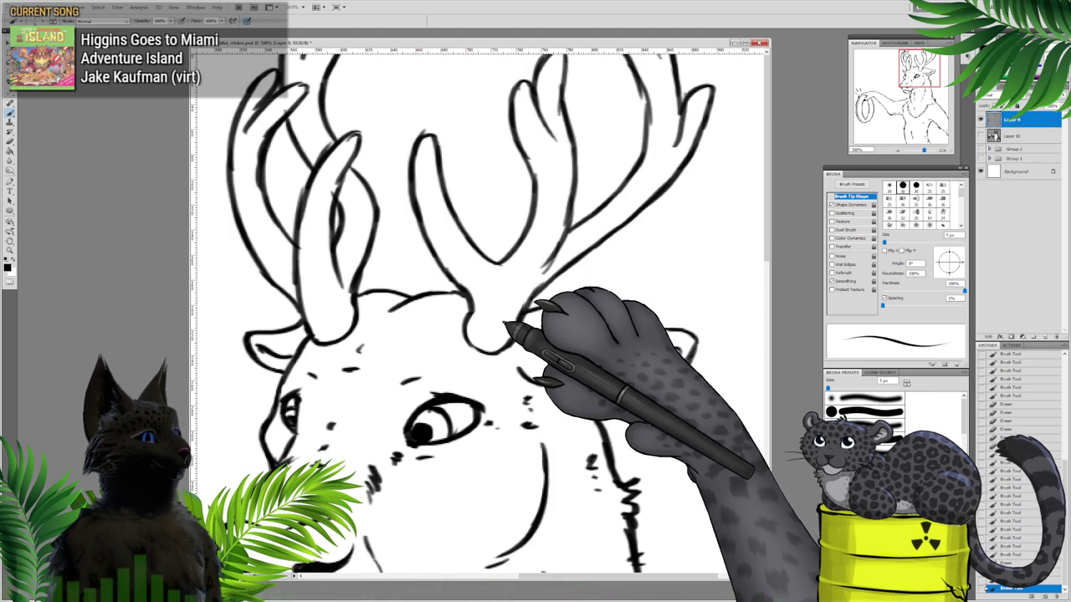
pyautogui.moveTo(538, 271); pyautogui.dragTo(548, 229)
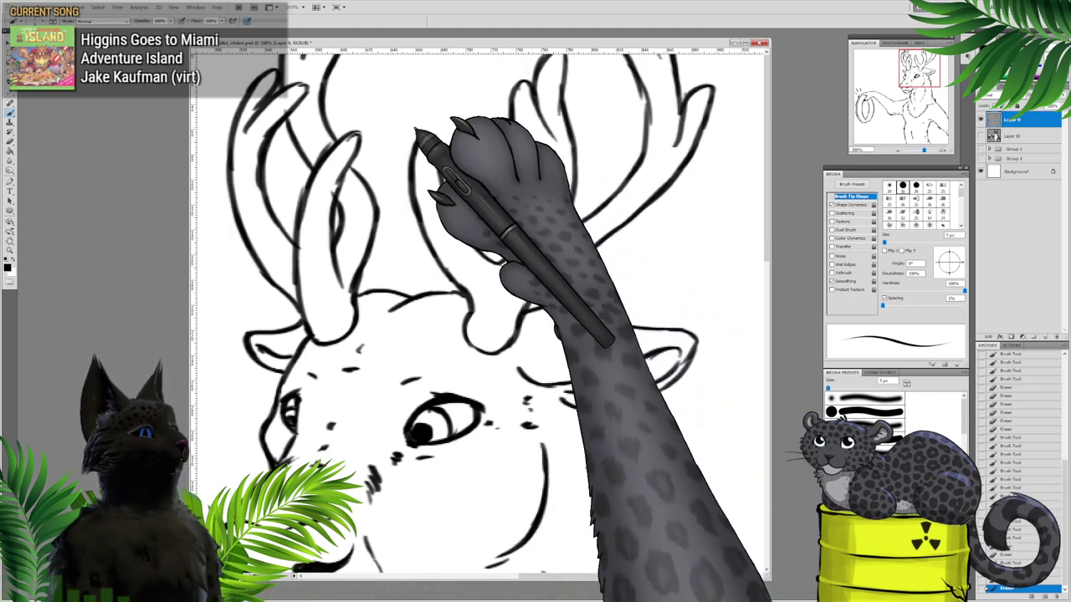
pyautogui.moveTo(416, 130); pyautogui.dragTo(410, 126)
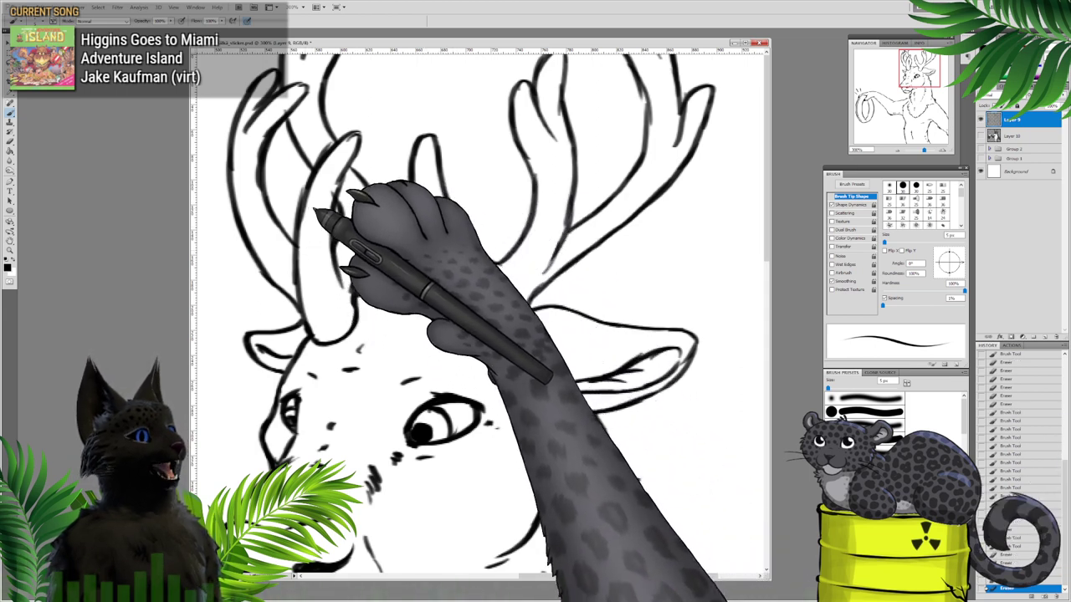
# Step: Smooth the edges of the far antler's front tine and clean up where it overlaps the tines behind it
pyautogui.moveTo(296, 189); pyautogui.dragTo(296, 203)
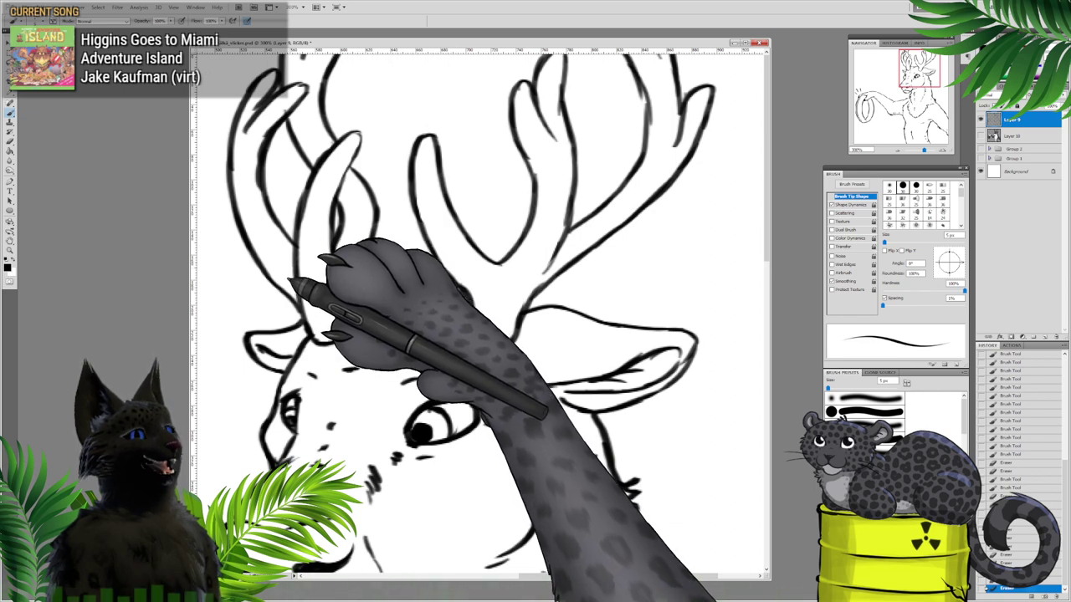
pyautogui.moveTo(268, 194); pyautogui.dragTo(241, 162)
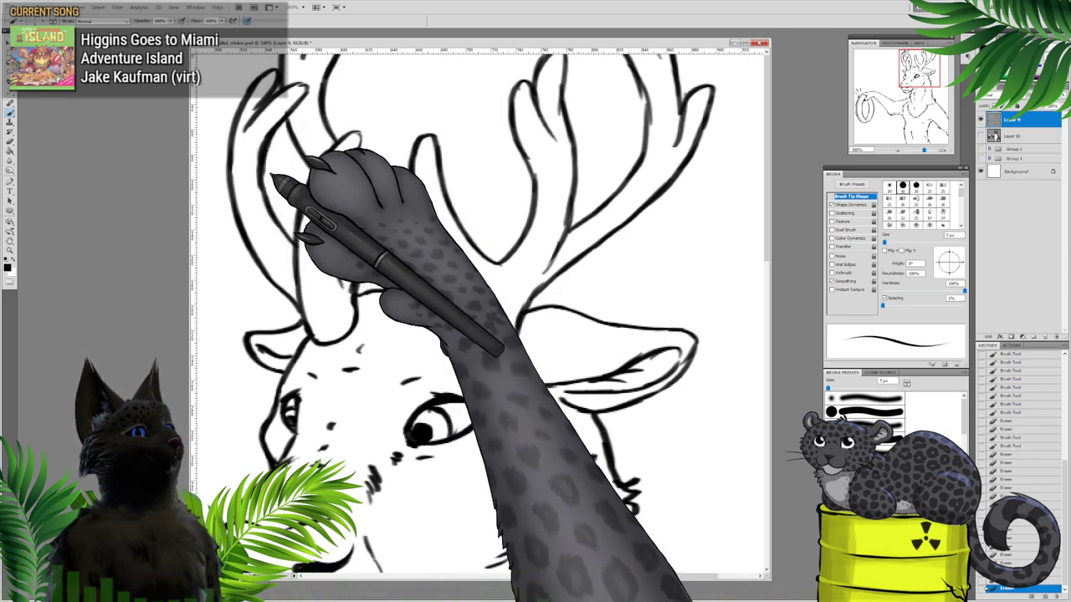
pyautogui.moveTo(259, 92); pyautogui.dragTo(256, 100)
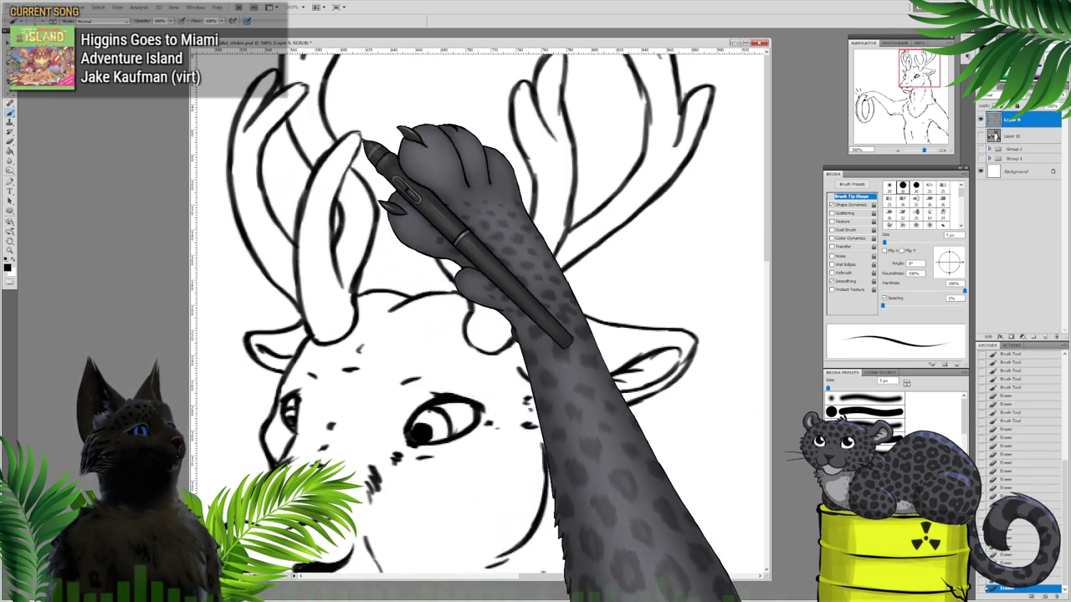
pyautogui.moveTo(369, 139)
pyautogui.mouseDown()
pyautogui.moveTo(359, 143)
pyautogui.moveTo(359, 117)
pyautogui.moveTo(342, 139)
pyautogui.mouseUp()
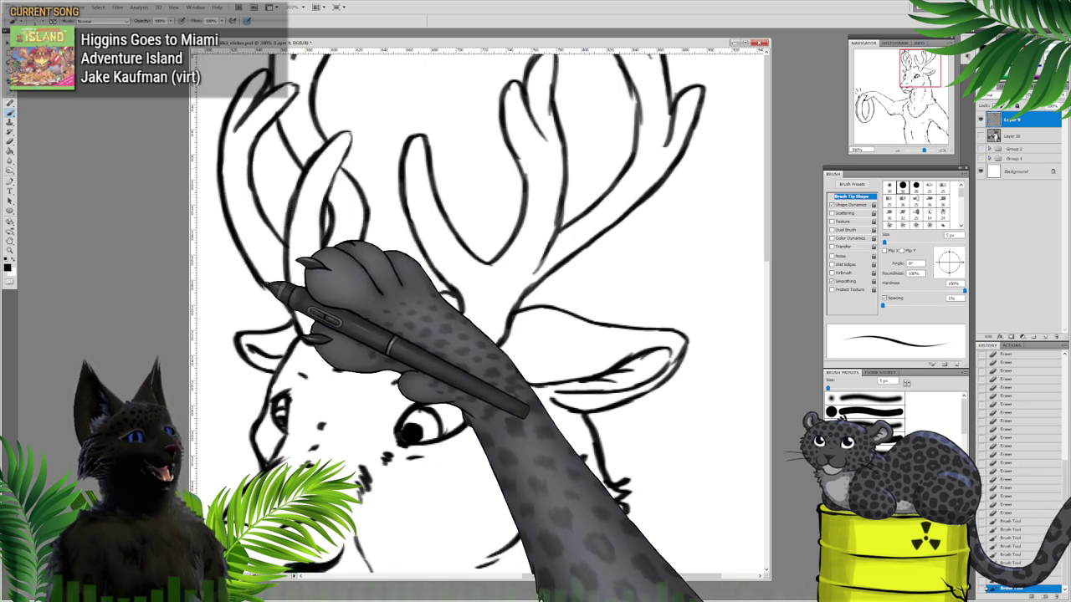
# Step: Undo the last stroke and thicken the far antler's outer beam, upper tine, inner curve and front tine edge
pyautogui.hotkey('ctrl', 'z')
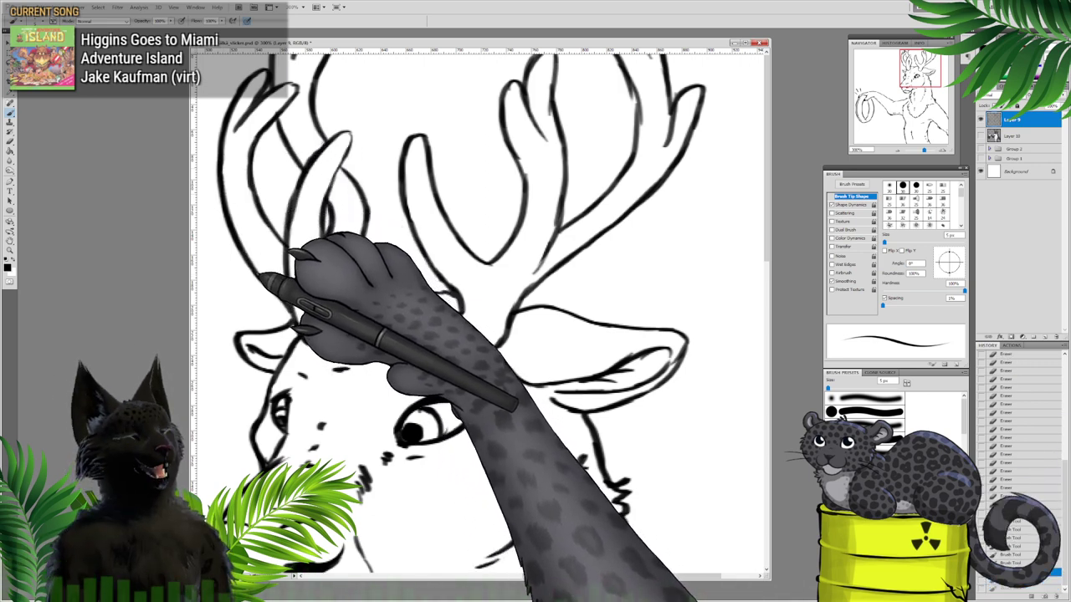
pyautogui.moveTo(246, 255); pyautogui.dragTo(283, 298)
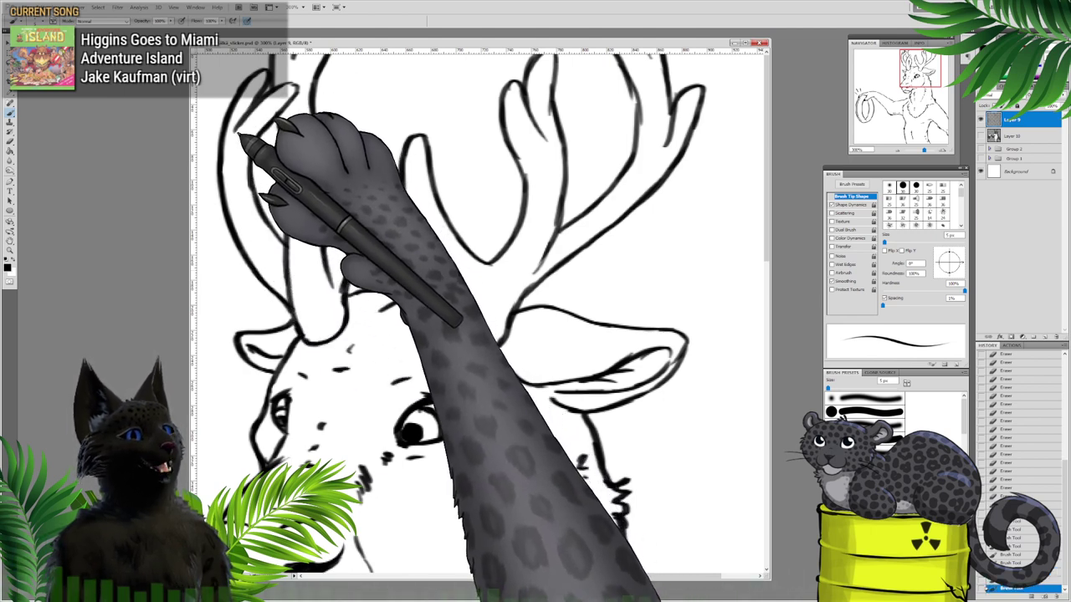
pyautogui.moveTo(238, 132)
pyautogui.mouseDown()
pyautogui.moveTo(259, 98)
pyautogui.moveTo(293, 88)
pyautogui.mouseUp()
pyautogui.moveTo(288, 85); pyautogui.dragTo(296, 93)
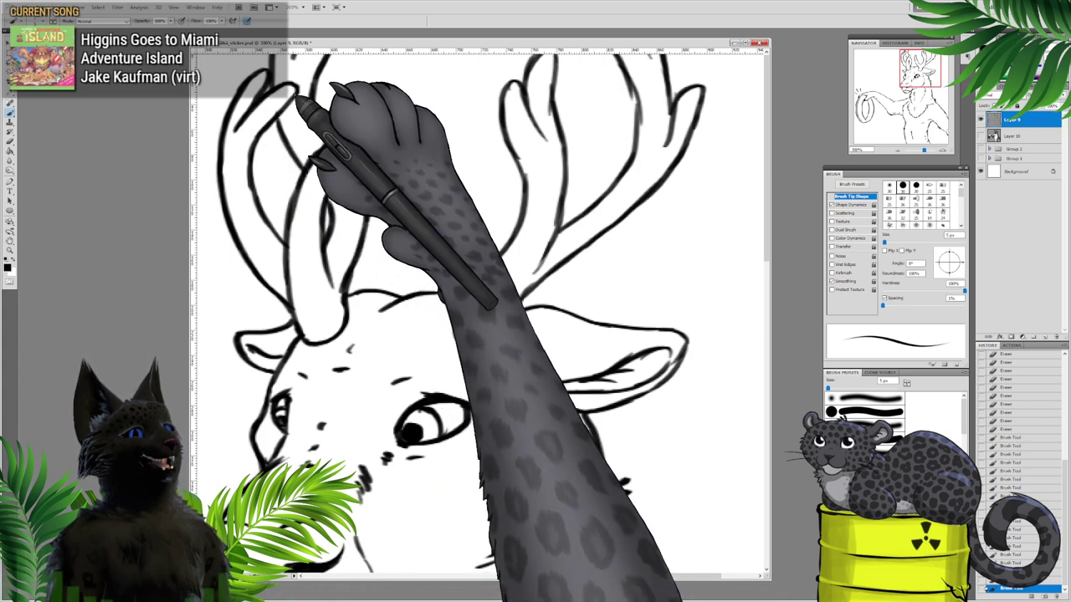
pyautogui.moveTo(266, 131)
pyautogui.mouseDown()
pyautogui.moveTo(246, 173)
pyautogui.moveTo(268, 170)
pyautogui.moveTo(255, 199)
pyautogui.mouseUp()
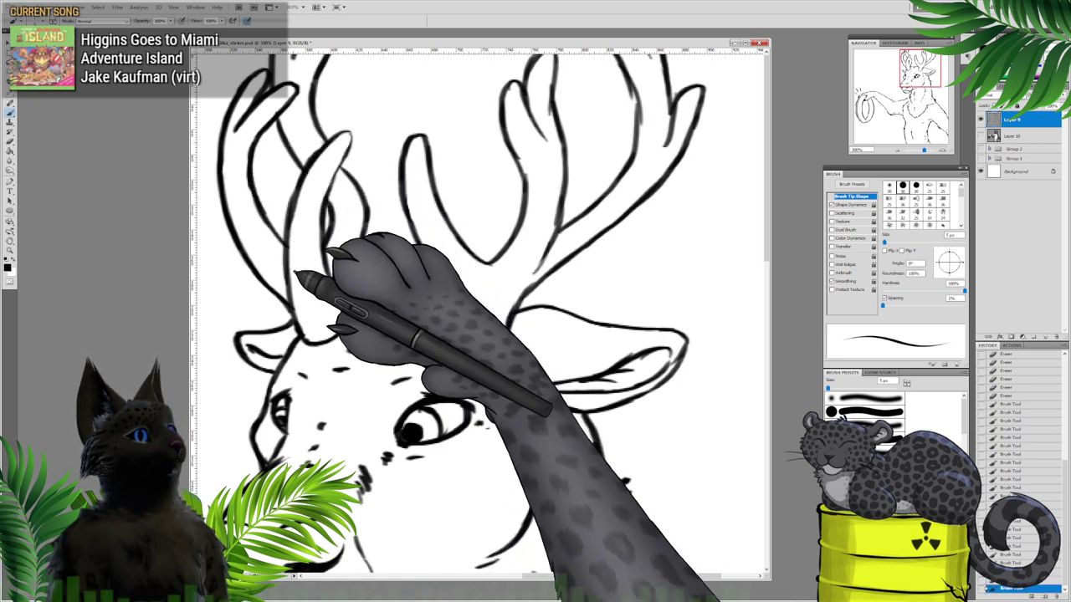
pyautogui.moveTo(295, 273); pyautogui.dragTo(298, 321)
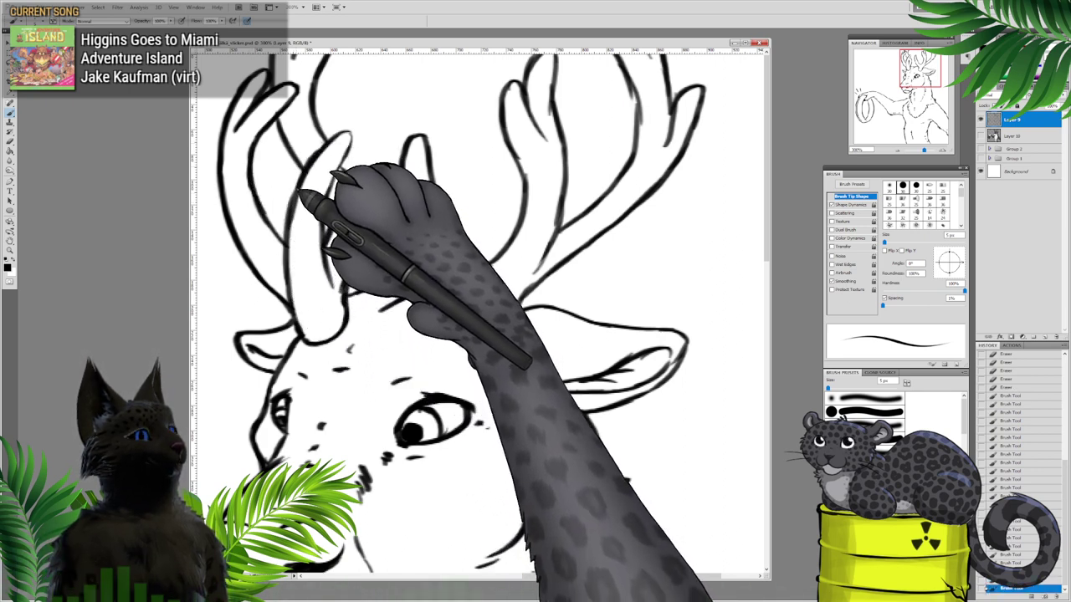
pyautogui.moveTo(297, 192)
pyautogui.mouseDown()
pyautogui.moveTo(290, 262)
pyautogui.moveTo(302, 335)
pyautogui.mouseUp()
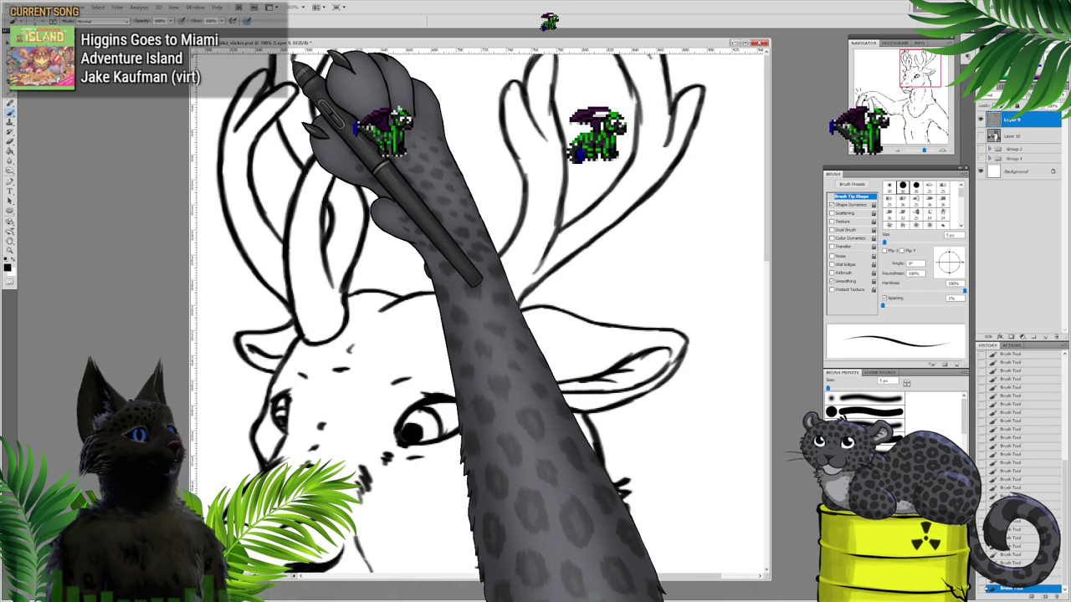
# Step: Refine the rounded tip of the near antler's front tine and the line at the antler's base beside the ear
pyautogui.moveTo(447, 170)
pyautogui.mouseDown()
pyautogui.moveTo(363, 160)
pyautogui.moveTo(418, 139)
pyautogui.mouseUp()
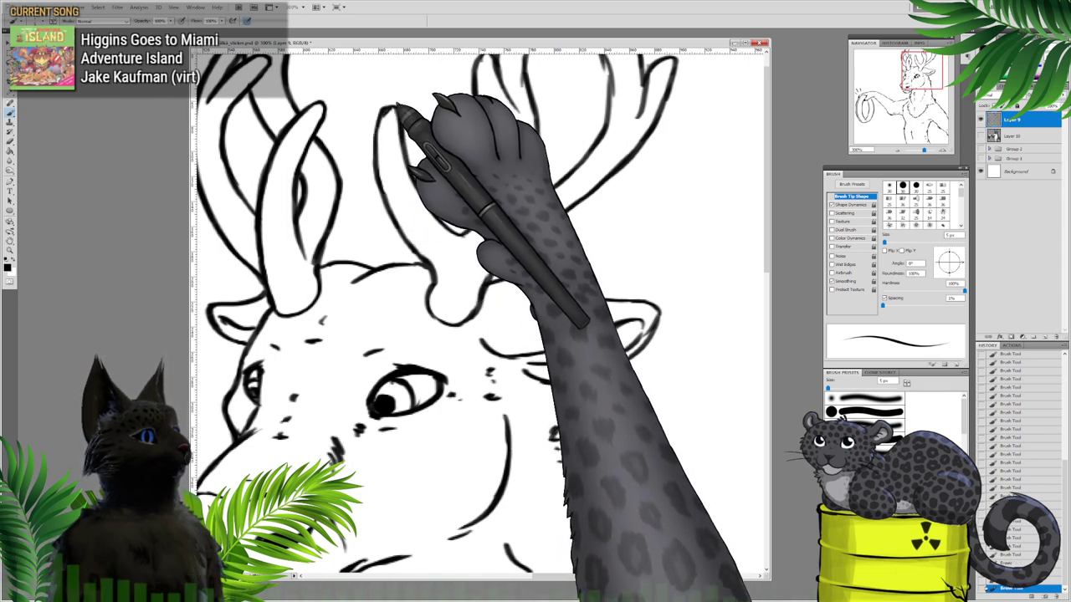
pyautogui.hotkey('ctrl', 'z')
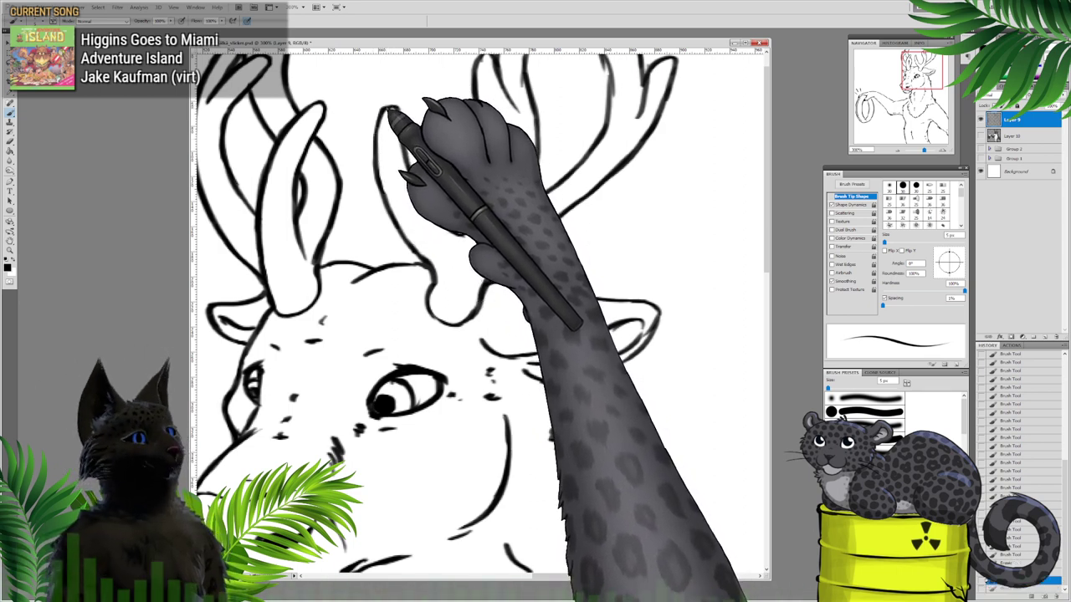
pyautogui.moveTo(389, 108); pyautogui.dragTo(382, 112)
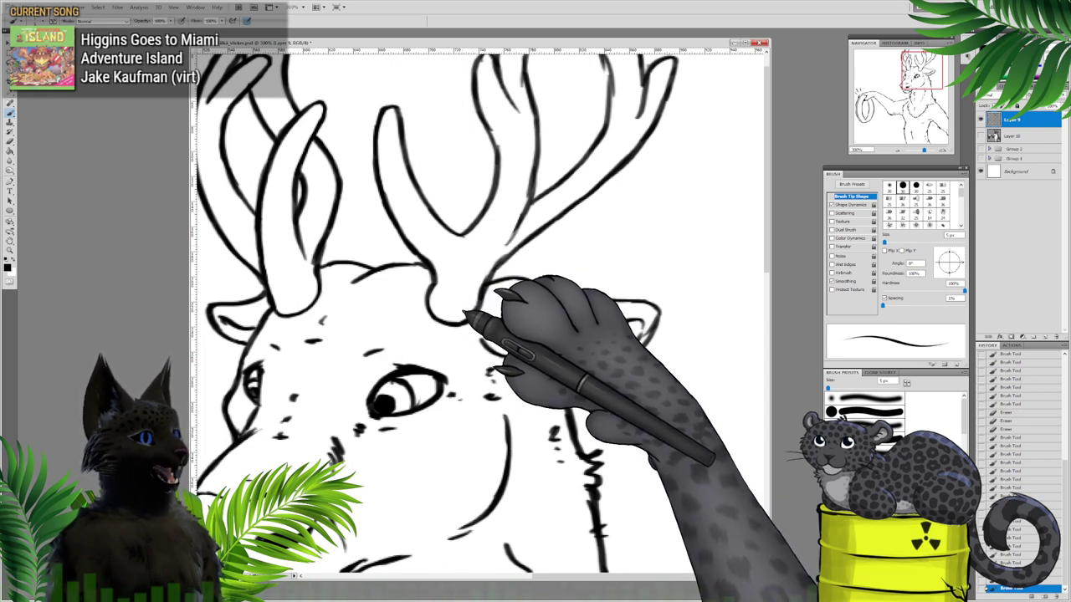
pyautogui.moveTo(467, 302); pyautogui.dragTo(486, 280)
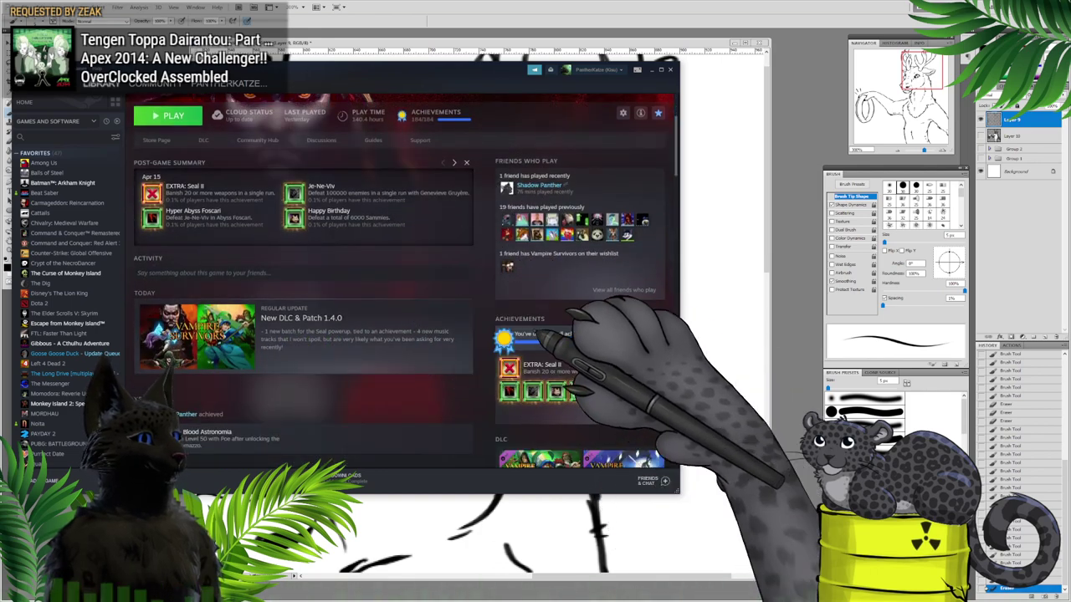
# Step: In Steam, view the Vampire Survivors achievements and look through the global achievement percentages to the end of the list
pyautogui.click(619, 415)
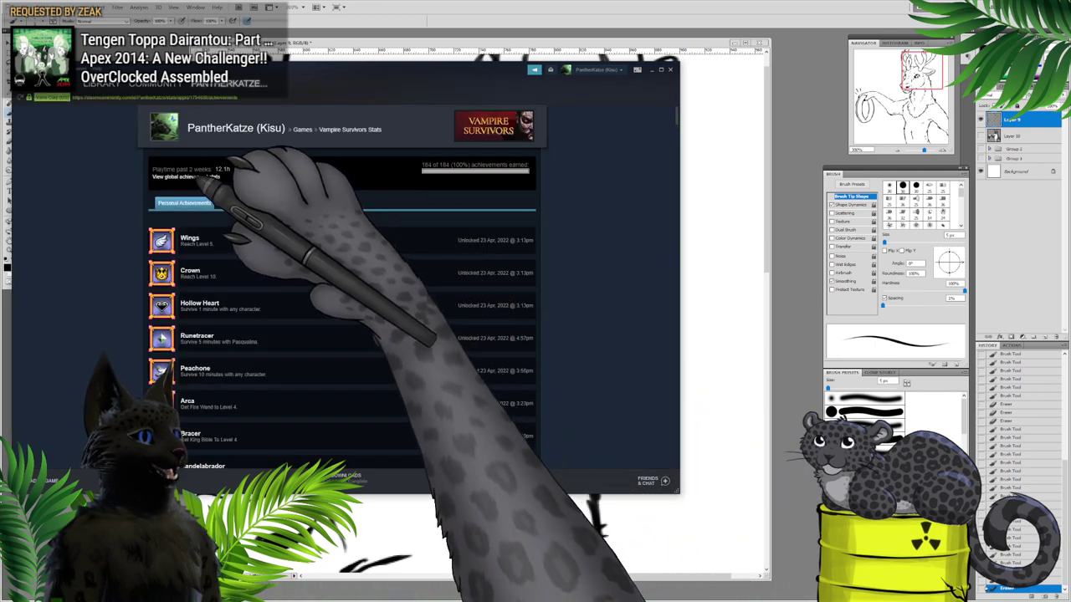
pyautogui.click(198, 177)
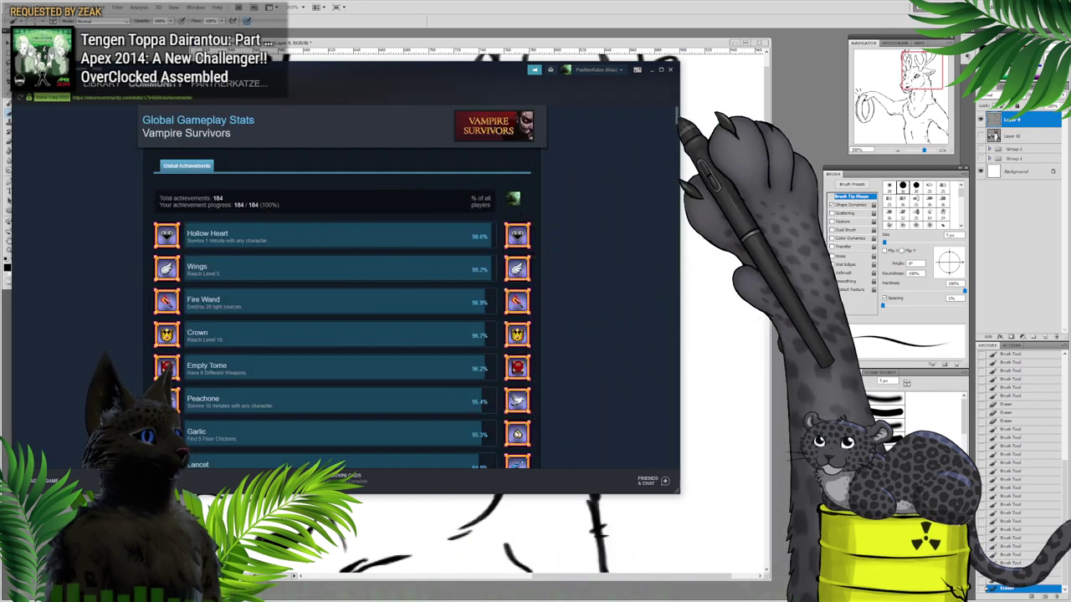
pyautogui.moveTo(676, 116); pyautogui.dragTo(697, 295)
pyautogui.scroll(-15, 343, 284)
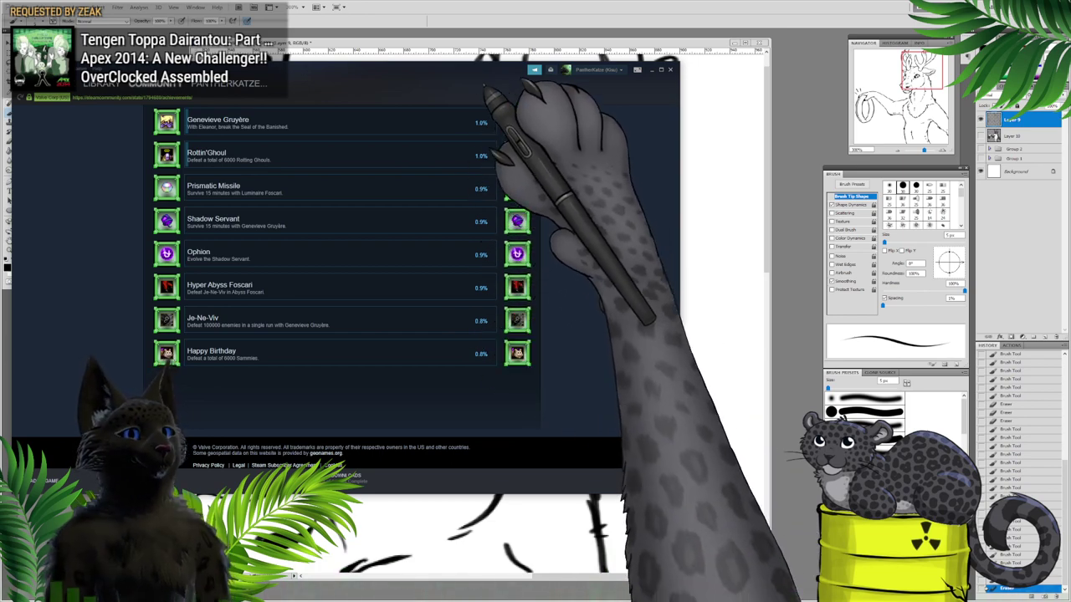
# Step: View the library page of Gibbous - A Cthulhu Adventure and move the Steam window off the canvas
pyautogui.click(102, 84)
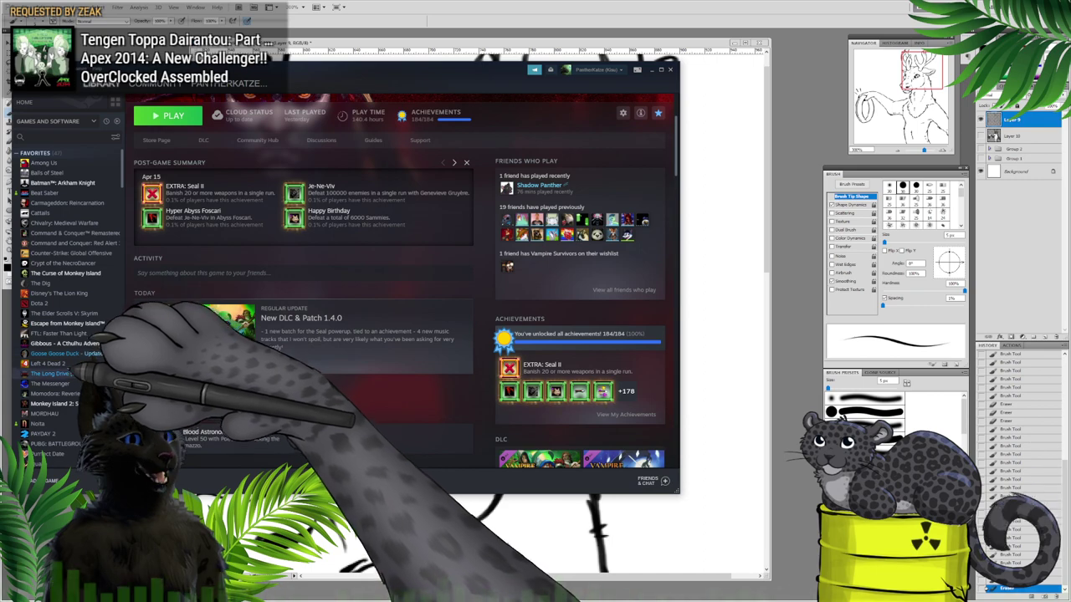
pyautogui.click(67, 343)
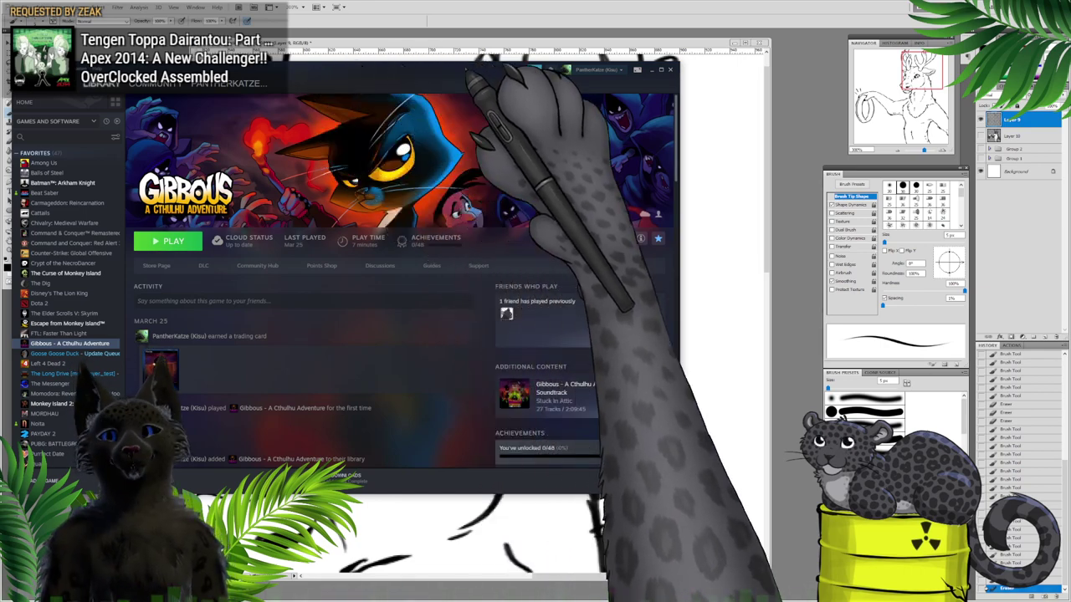
pyautogui.moveTo(466, 70); pyautogui.dragTo(0, 72)
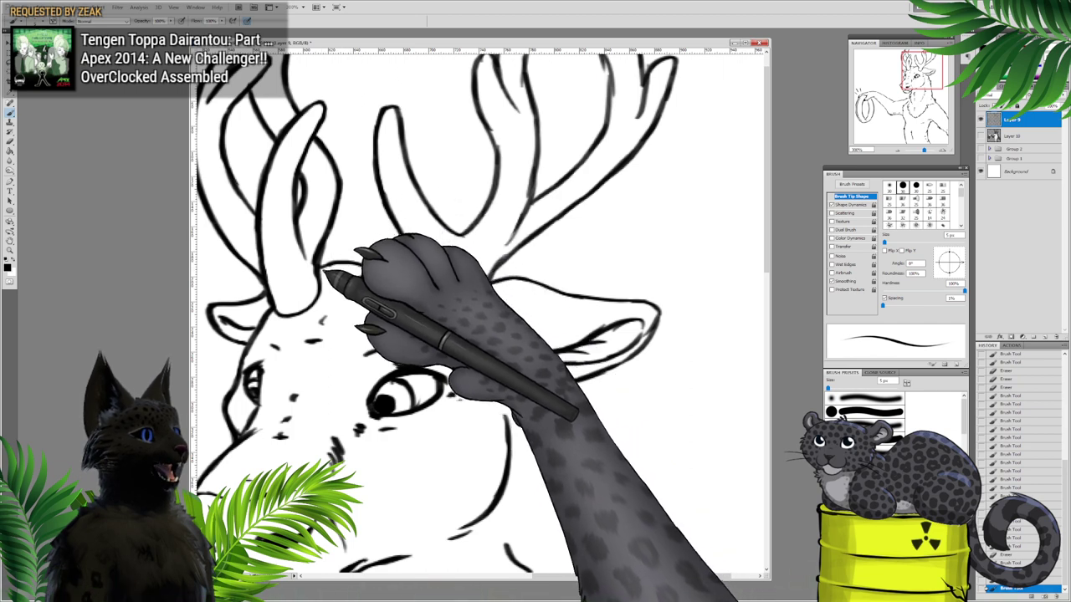
# Step: Smooth the top-of-head line between the antlers and the outer edge of the near antler's front tine
pyautogui.moveTo(323, 271); pyautogui.dragTo(358, 266)
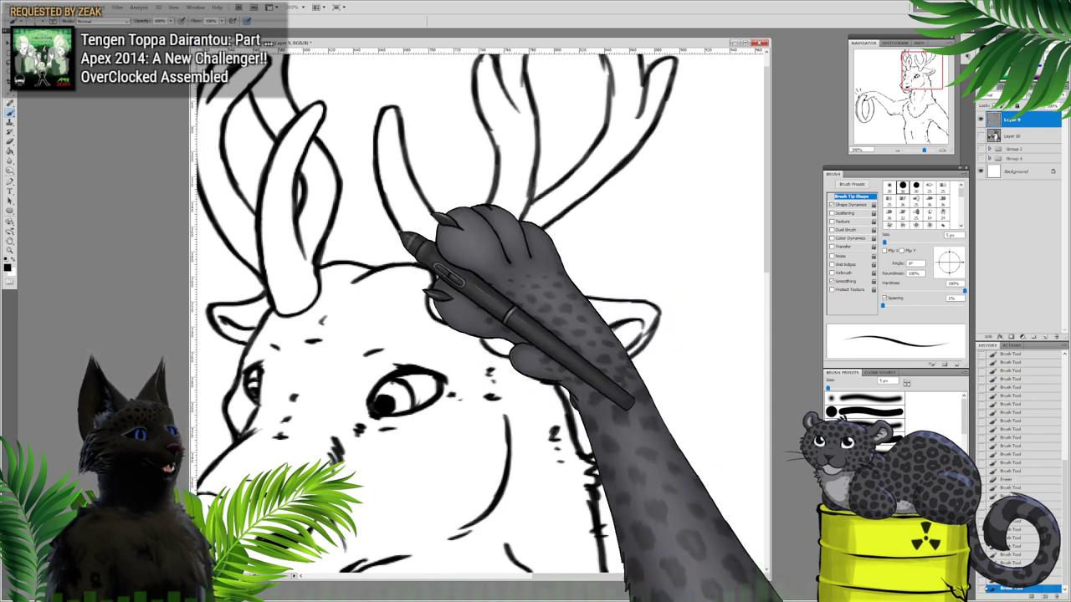
pyautogui.moveTo(376, 175); pyautogui.dragTo(390, 203)
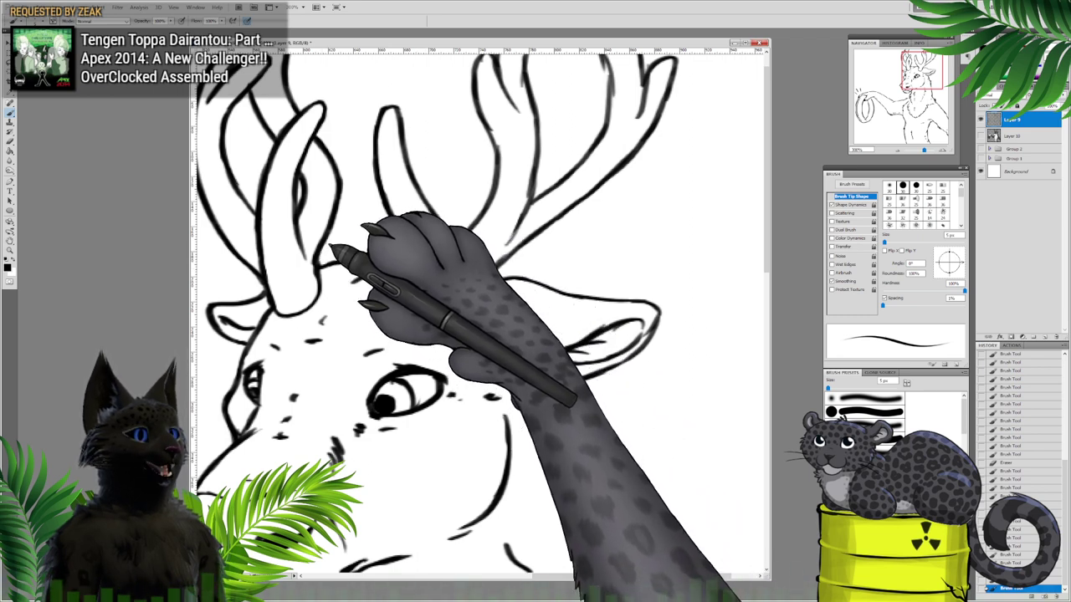
pyautogui.moveTo(322, 267)
pyautogui.mouseDown()
pyautogui.moveTo(316, 255)
pyautogui.moveTo(318, 285)
pyautogui.moveTo(321, 266)
pyautogui.mouseUp()
pyautogui.moveTo(341, 224)
pyautogui.mouseDown()
pyautogui.moveTo(352, 199)
pyautogui.moveTo(404, 242)
pyautogui.mouseUp()
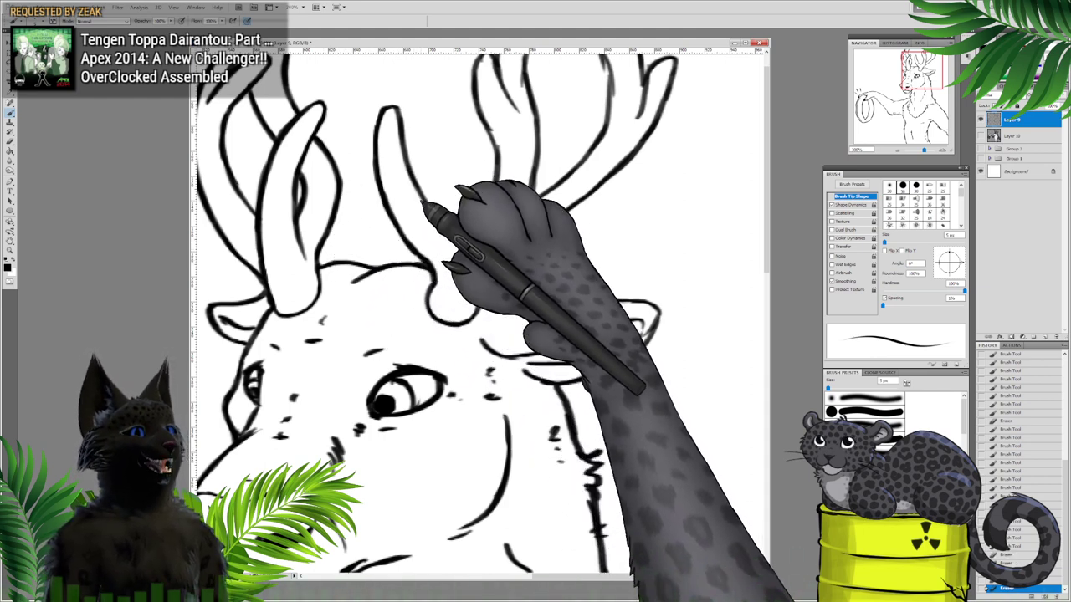
pyautogui.moveTo(322, 253)
pyautogui.mouseDown()
pyautogui.moveTo(318, 291)
pyautogui.moveTo(321, 275)
pyautogui.mouseUp()
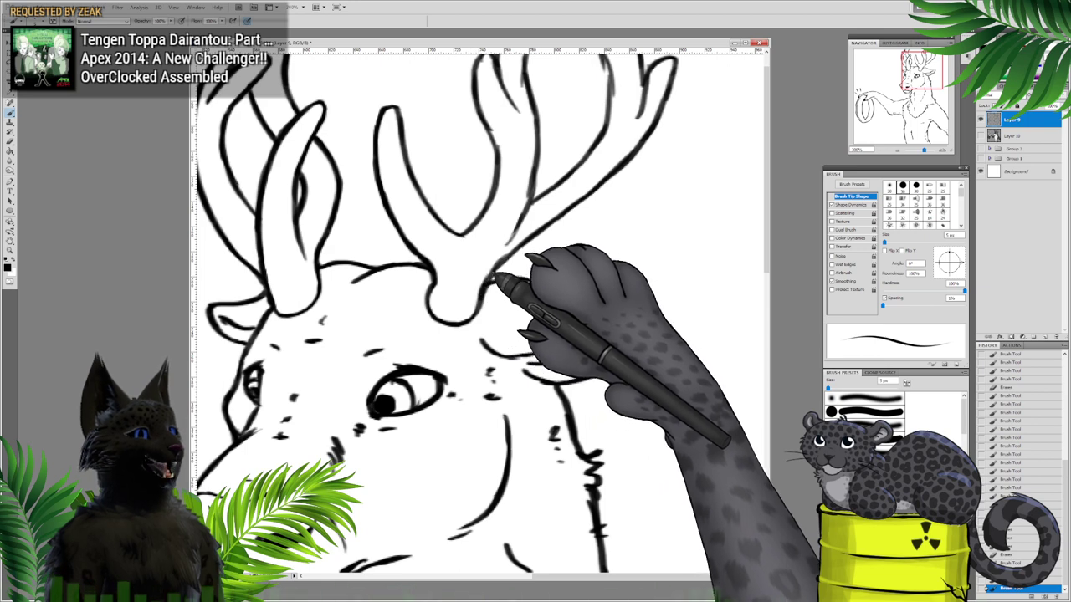
# Step: Strengthen the near antler's rear edge from the base up to the fork and the inner edge of its front tine
pyautogui.moveTo(488, 284)
pyautogui.mouseDown()
pyautogui.moveTo(520, 277)
pyautogui.moveTo(545, 226)
pyautogui.mouseUp()
pyautogui.moveTo(527, 241); pyautogui.dragTo(566, 210)
pyautogui.moveTo(529, 210)
pyautogui.mouseDown()
pyautogui.moveTo(517, 235)
pyautogui.moveTo(537, 164)
pyautogui.mouseUp()
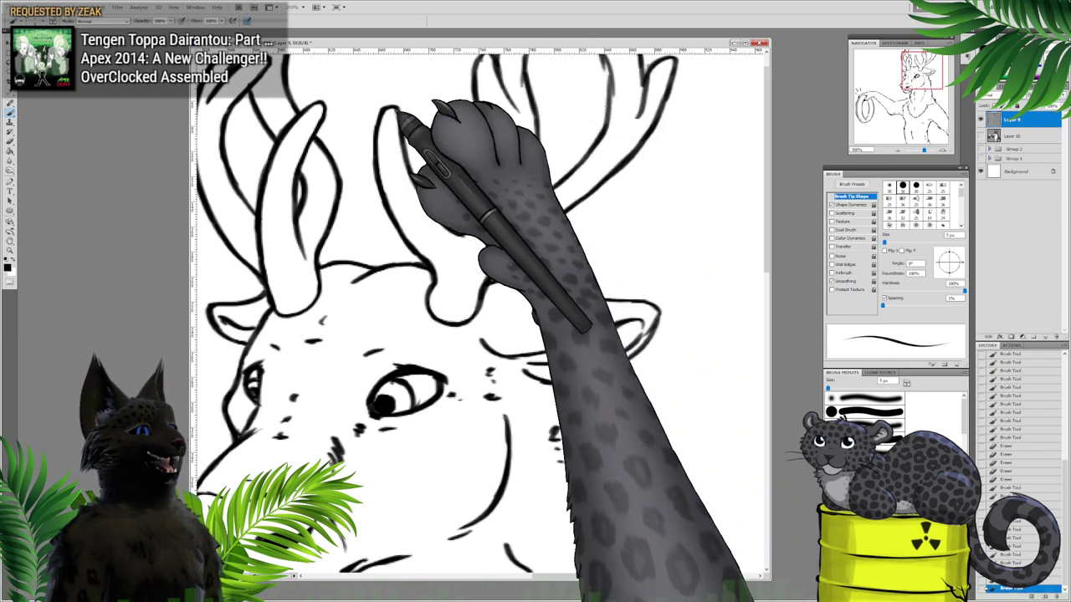
pyautogui.moveTo(397, 111); pyautogui.dragTo(410, 146)
# Step: Smooth and thicken the near antler's second tine from its tip down the curve to the fork with the front tine
pyautogui.moveTo(573, 138); pyautogui.dragTo(501, 168)
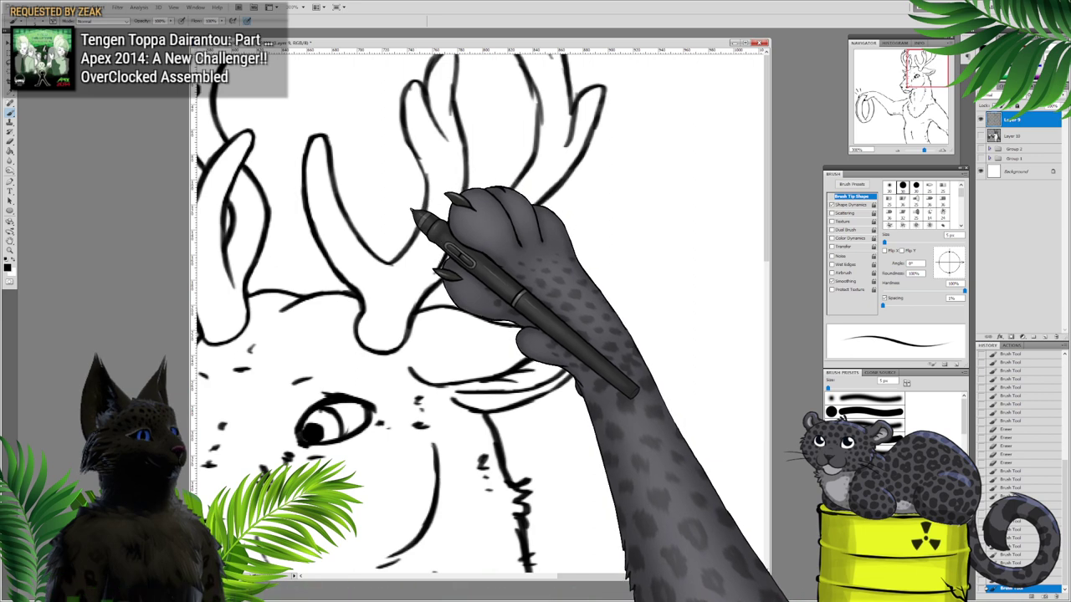
pyautogui.moveTo(413, 210); pyautogui.dragTo(400, 184)
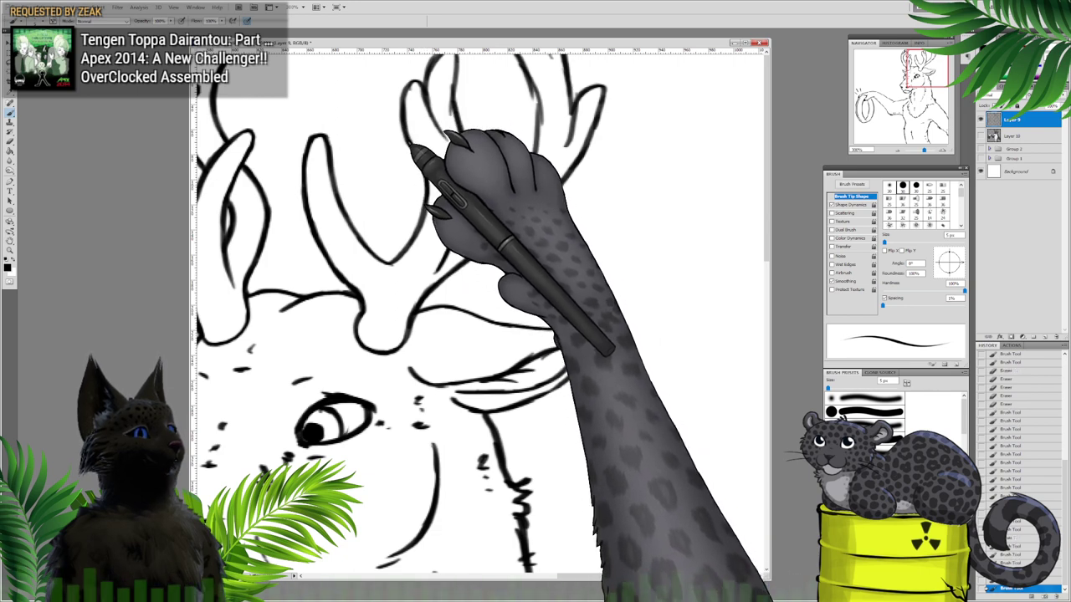
pyautogui.moveTo(411, 148)
pyautogui.mouseDown()
pyautogui.moveTo(407, 94)
pyautogui.moveTo(425, 81)
pyautogui.mouseUp()
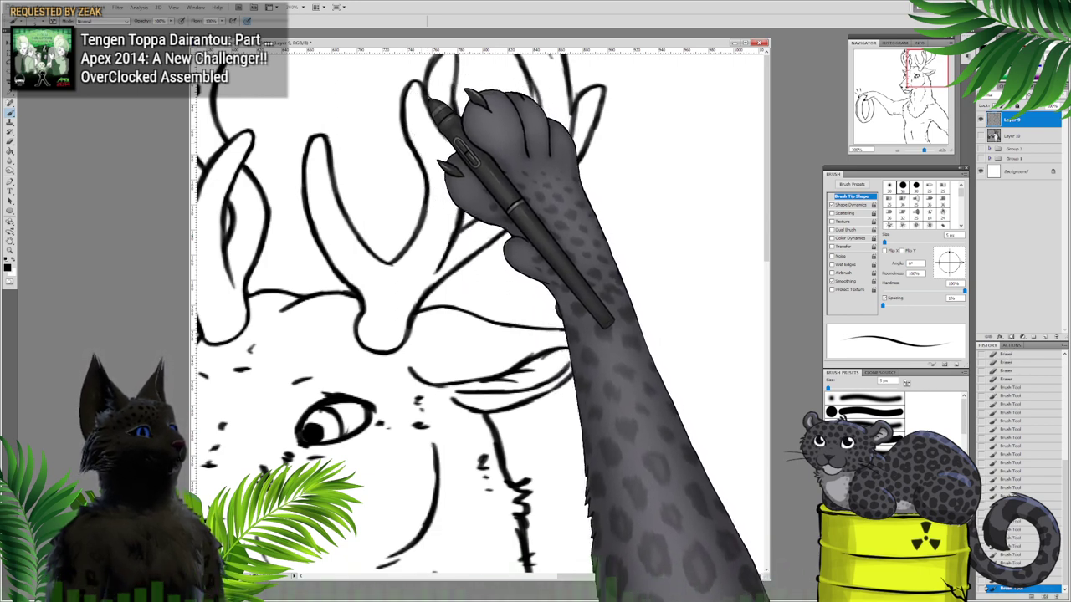
pyautogui.moveTo(432, 103)
pyautogui.mouseDown()
pyautogui.moveTo(453, 119)
pyautogui.moveTo(430, 52)
pyautogui.mouseUp()
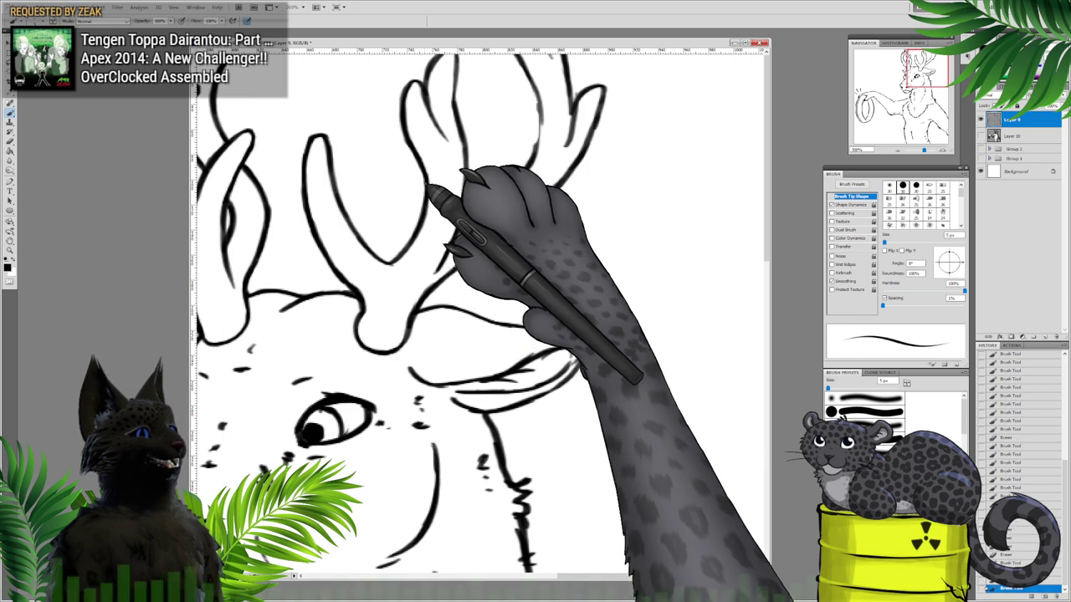
pyautogui.moveTo(428, 186); pyautogui.dragTo(390, 263)
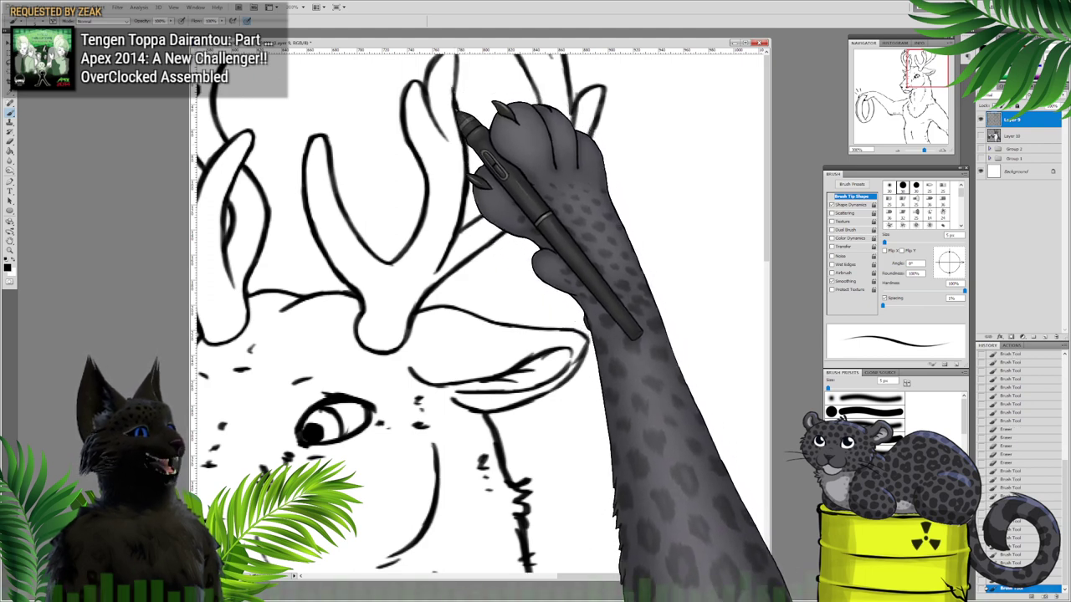
# Step: Thicken the rear edge of the near antler's second tine and the inner edge of its rear branch
pyautogui.moveTo(456, 96)
pyautogui.mouseDown()
pyautogui.moveTo(456, 107)
pyautogui.moveTo(466, 104)
pyautogui.moveTo(452, 114)
pyautogui.moveTo(427, 101)
pyautogui.moveTo(441, 130)
pyautogui.mouseUp()
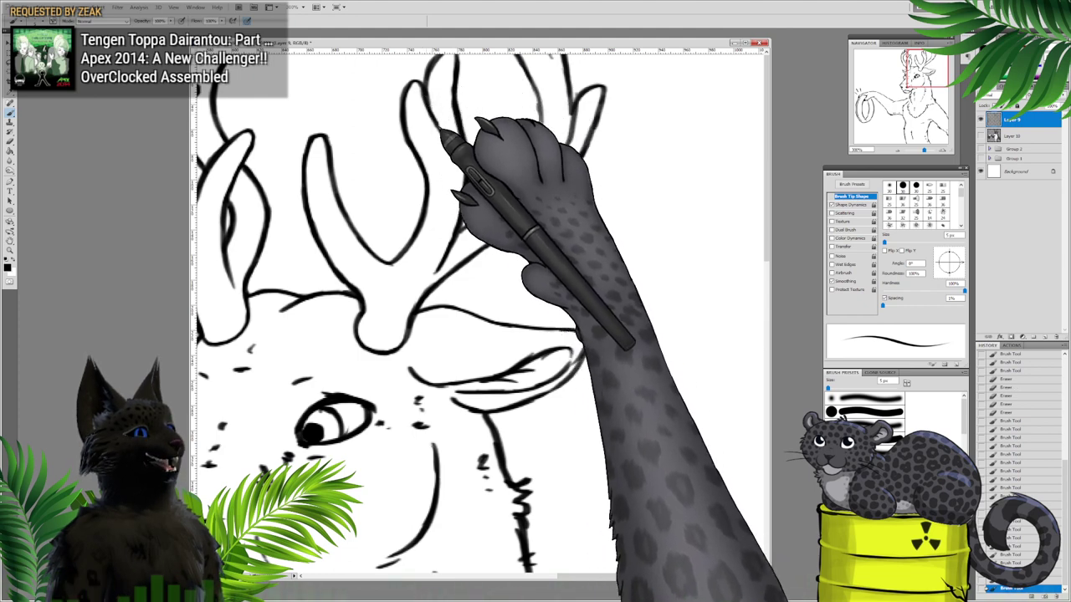
pyautogui.moveTo(430, 82)
pyautogui.mouseDown()
pyautogui.moveTo(431, 92)
pyautogui.moveTo(428, 75)
pyautogui.mouseUp()
pyautogui.moveTo(536, 110)
pyautogui.mouseDown()
pyautogui.moveTo(534, 164)
pyautogui.moveTo(535, 99)
pyautogui.mouseUp()
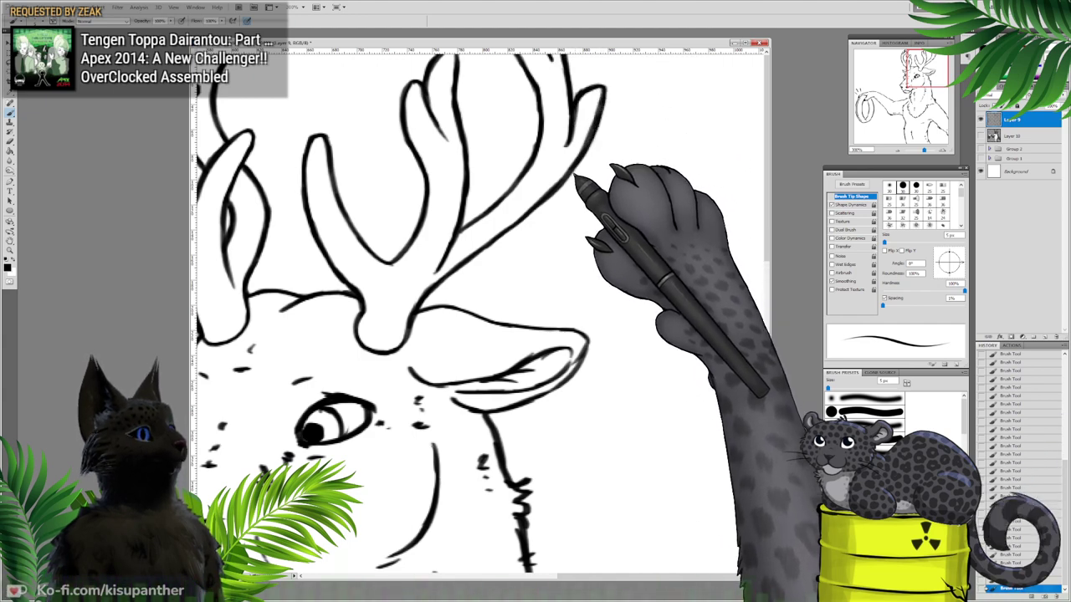
# Step: Clean up the near ear's lower rim and connect the back-of-neck line below it to the zigzag fur tuft
pyautogui.moveTo(538, 280); pyautogui.dragTo(549, 96)
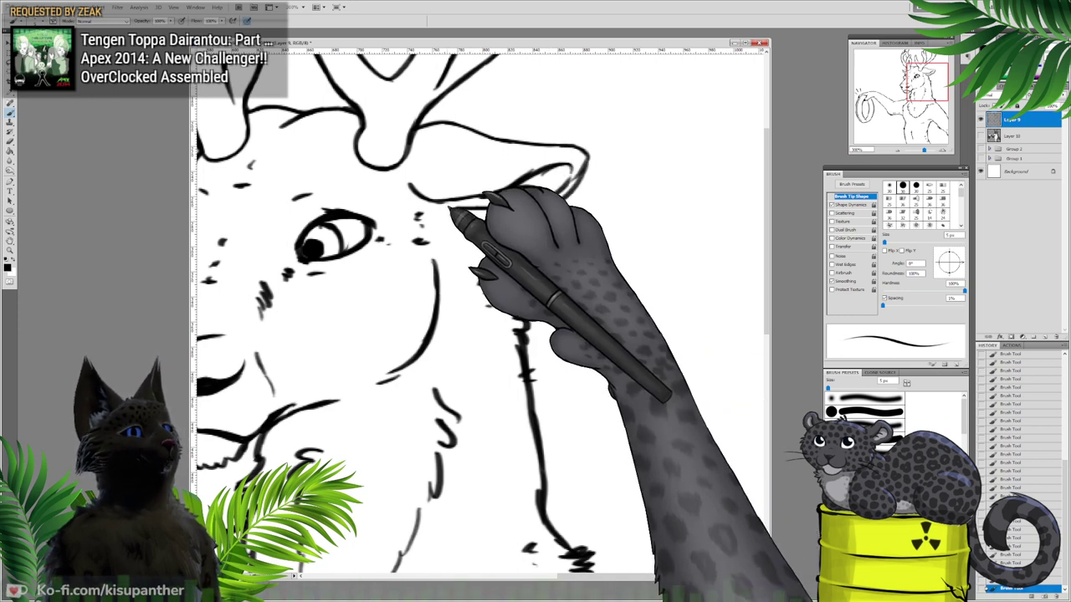
pyautogui.moveTo(449, 208); pyautogui.dragTo(442, 209)
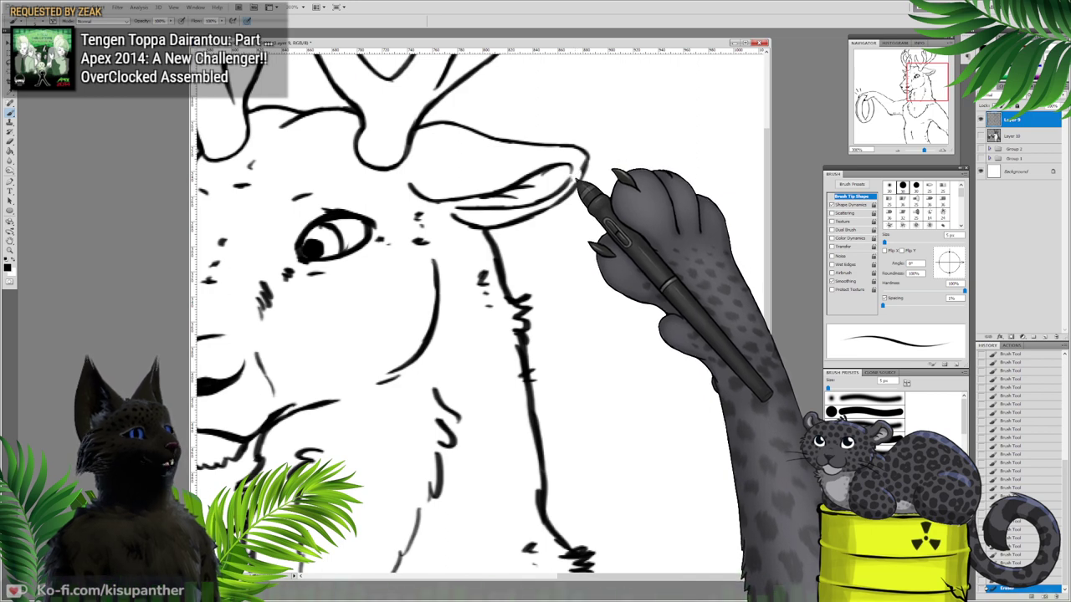
pyautogui.moveTo(569, 183)
pyautogui.mouseDown()
pyautogui.moveTo(554, 179)
pyautogui.moveTo(563, 204)
pyautogui.moveTo(551, 216)
pyautogui.mouseUp()
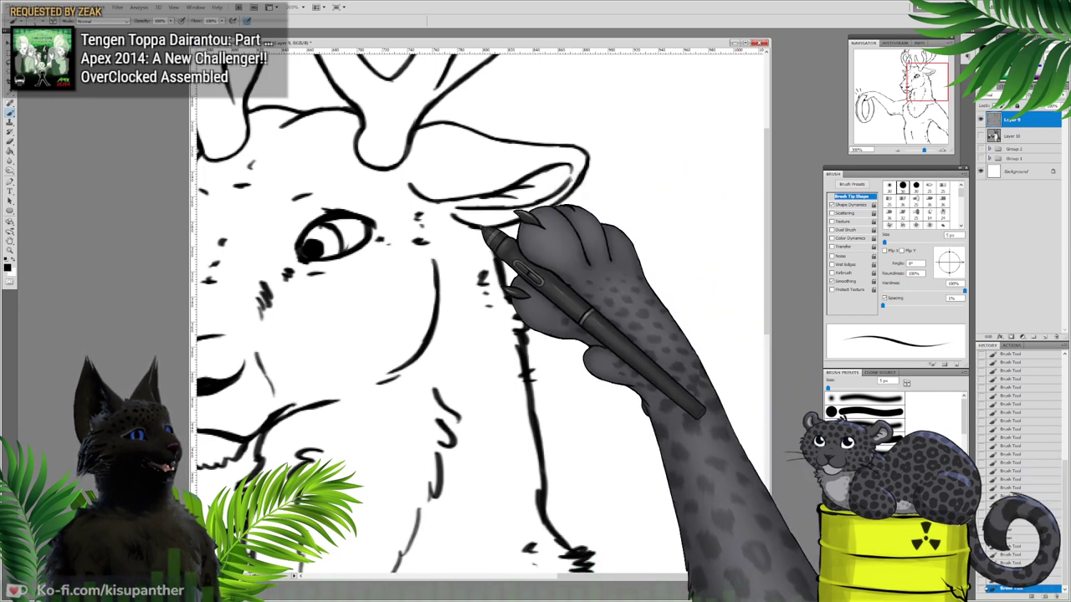
pyautogui.moveTo(531, 246); pyautogui.dragTo(540, 138)
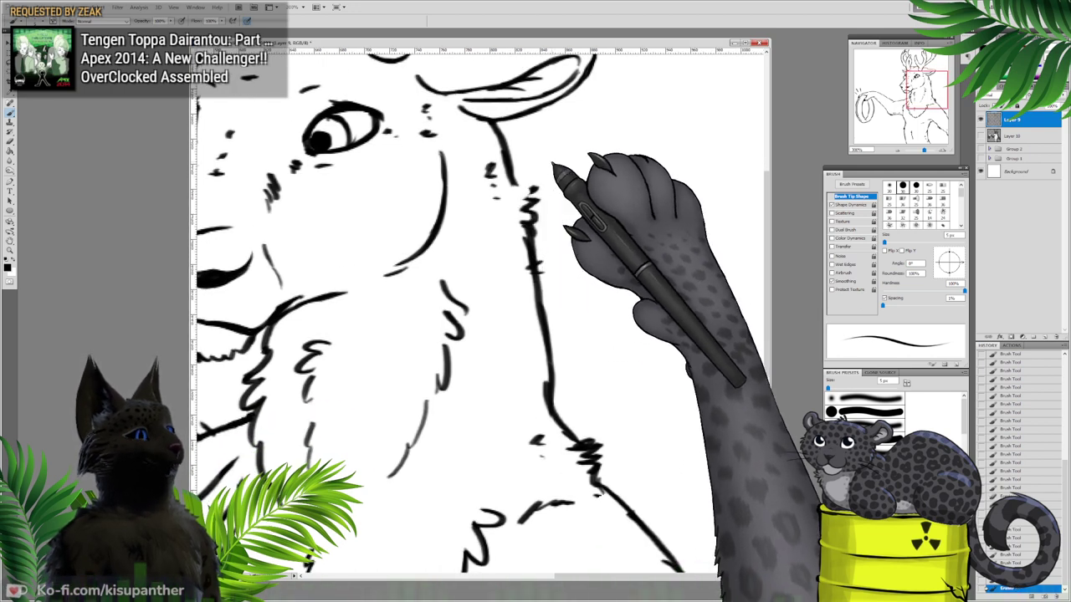
pyautogui.moveTo(512, 179)
pyautogui.mouseDown()
pyautogui.moveTo(535, 194)
pyautogui.moveTo(522, 201)
pyautogui.moveTo(536, 198)
pyautogui.moveTo(523, 201)
pyautogui.moveTo(546, 217)
pyautogui.moveTo(535, 242)
pyautogui.mouseUp()
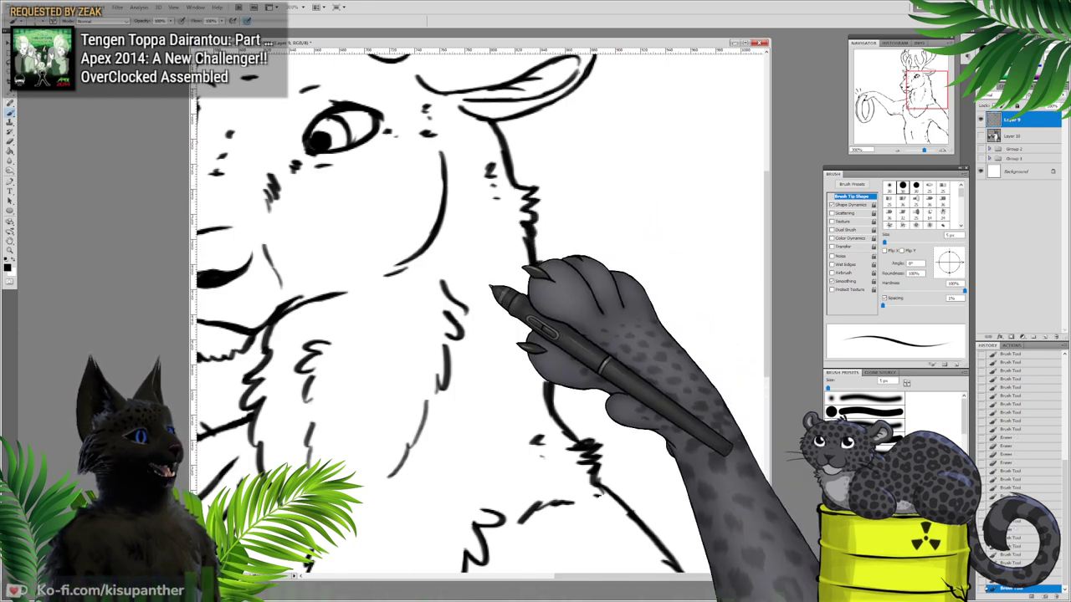
# Step: Sharpen the neck fur tuft below the cheek and replace the faint curve beneath it with a broken, tapered black line
pyautogui.moveTo(465, 307)
pyautogui.mouseDown()
pyautogui.moveTo(449, 312)
pyautogui.moveTo(442, 390)
pyautogui.moveTo(436, 377)
pyautogui.mouseUp()
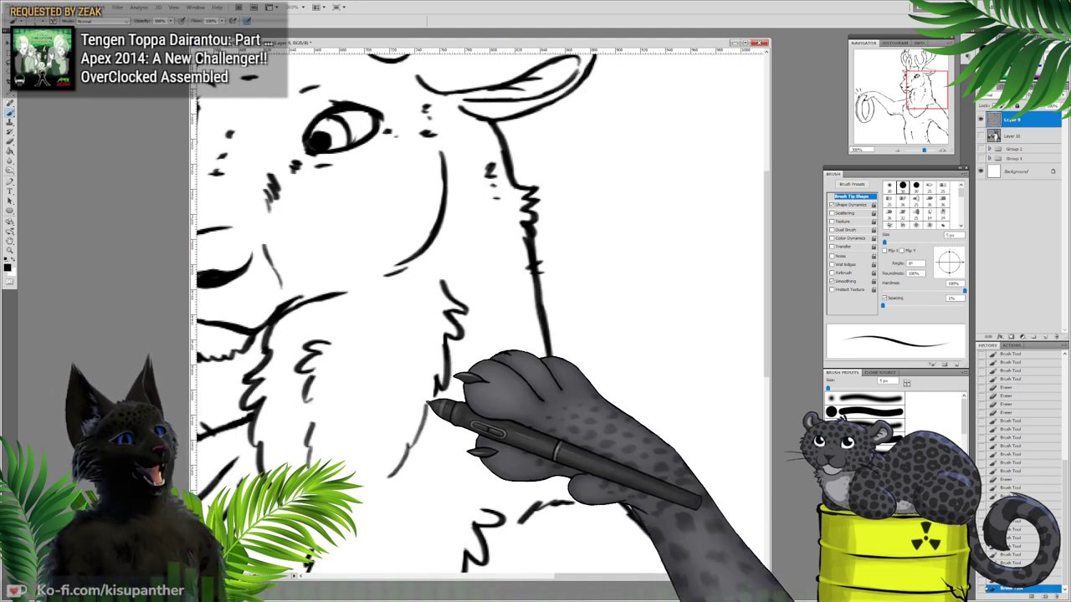
pyautogui.press('e')
pyautogui.moveTo(414, 440)
pyautogui.mouseDown()
pyautogui.moveTo(395, 461)
pyautogui.moveTo(402, 468)
pyautogui.moveTo(397, 460)
pyautogui.mouseUp()
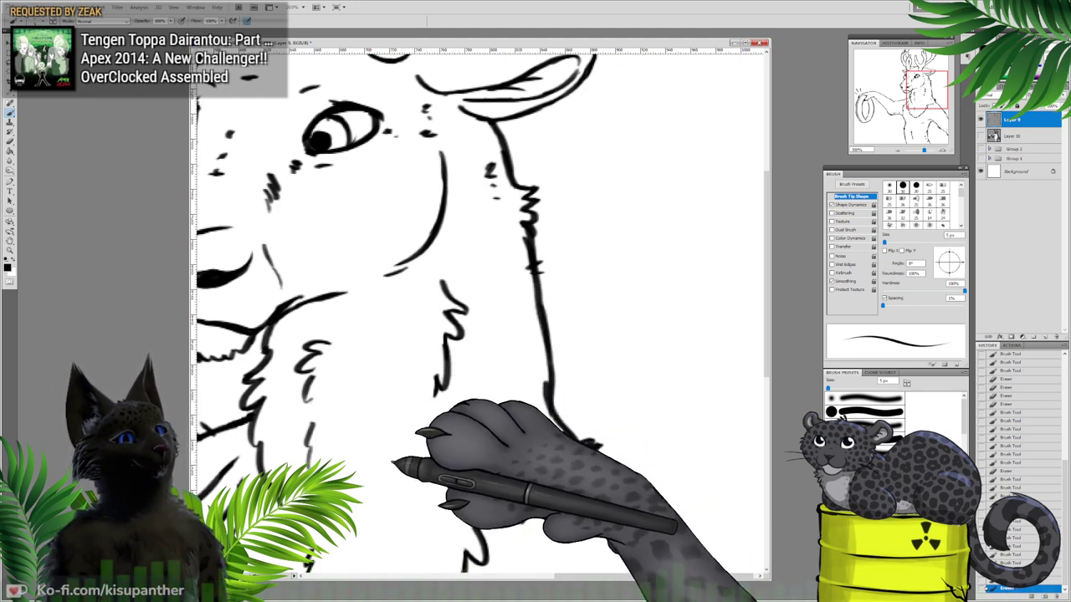
pyautogui.press('b')
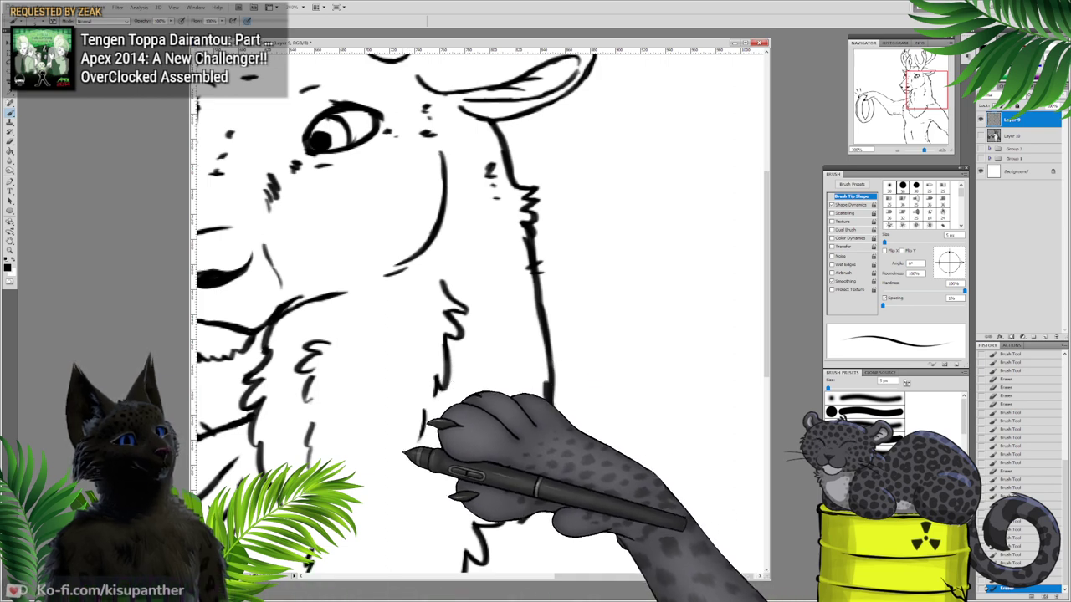
pyautogui.moveTo(400, 458); pyautogui.dragTo(343, 497)
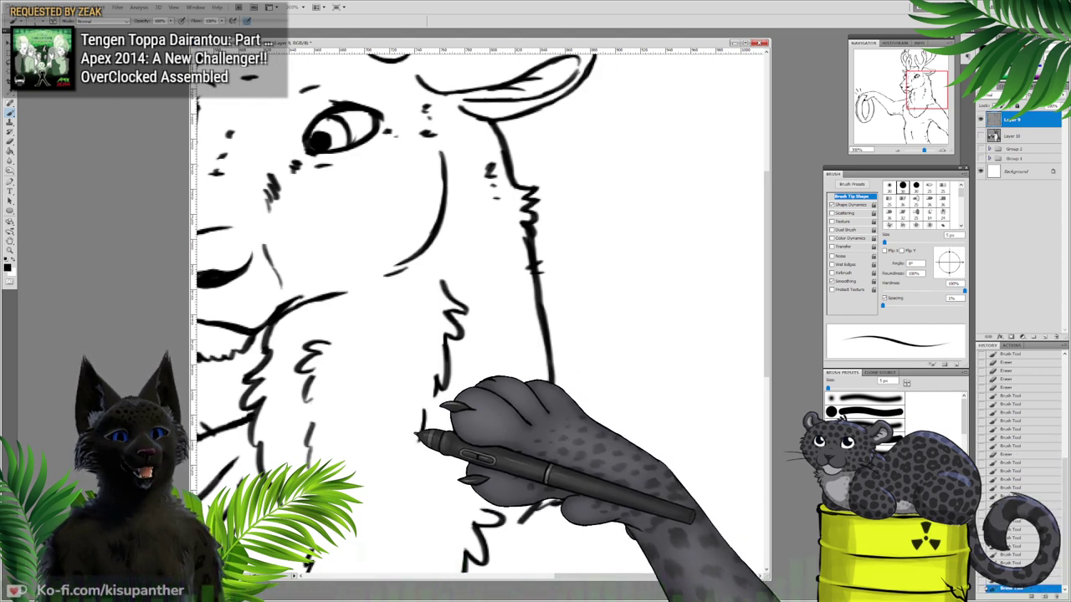
pyautogui.moveTo(401, 459); pyautogui.dragTo(328, 512)
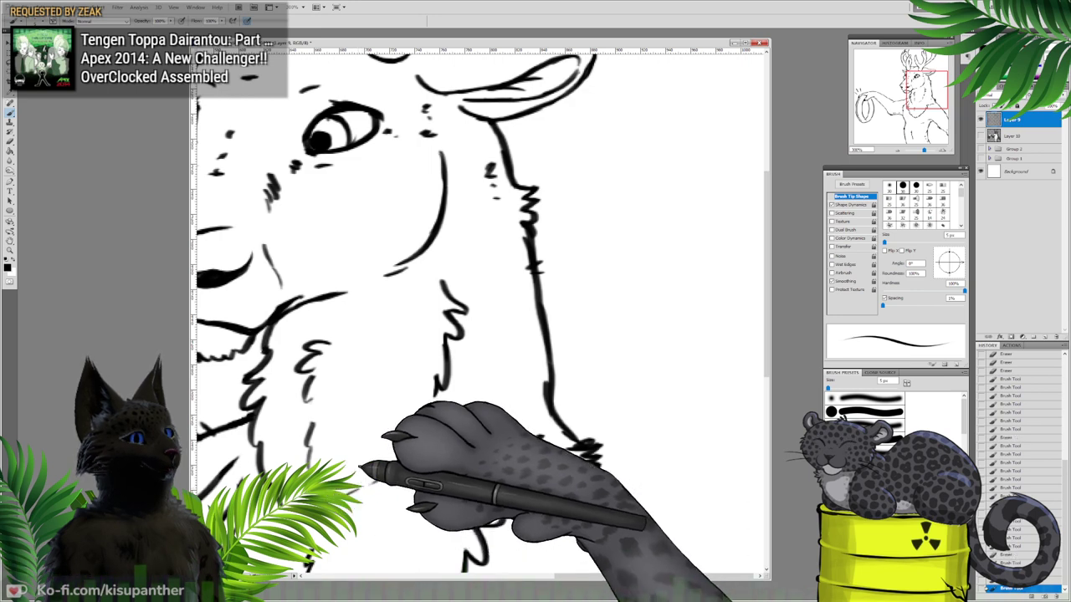
pyautogui.moveTo(437, 390); pyautogui.dragTo(442, 381)
pyautogui.moveTo(450, 345); pyautogui.dragTo(447, 376)
# Step: Clean up the chest ruff's rear tufts and lower edge, along with the short shoulder dash and stray marks beside the back tuft
pyautogui.moveTo(502, 310); pyautogui.dragTo(492, 107)
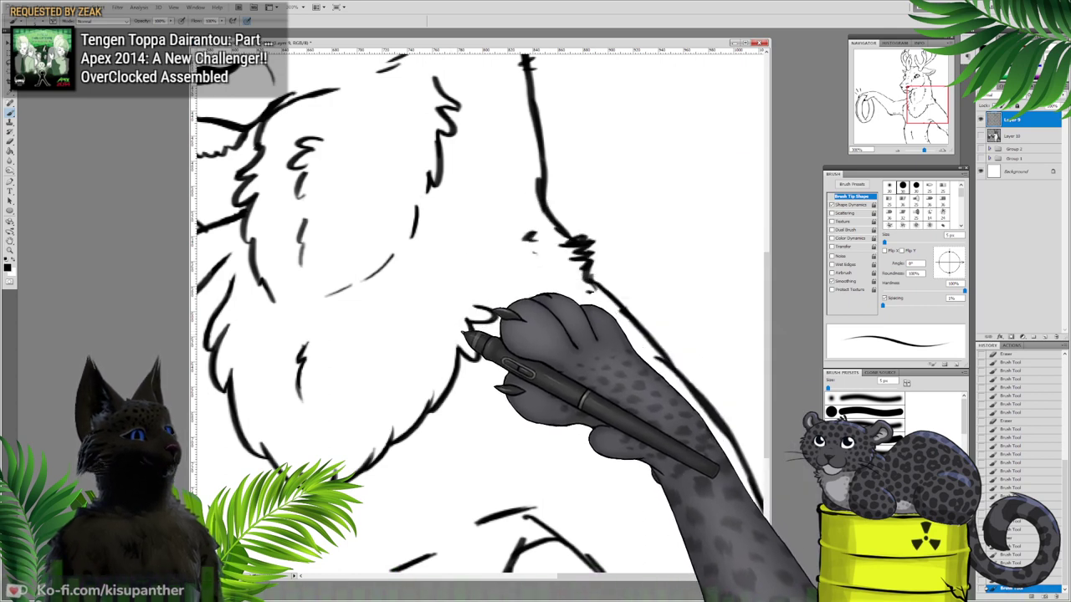
pyautogui.moveTo(464, 333); pyautogui.dragTo(471, 341)
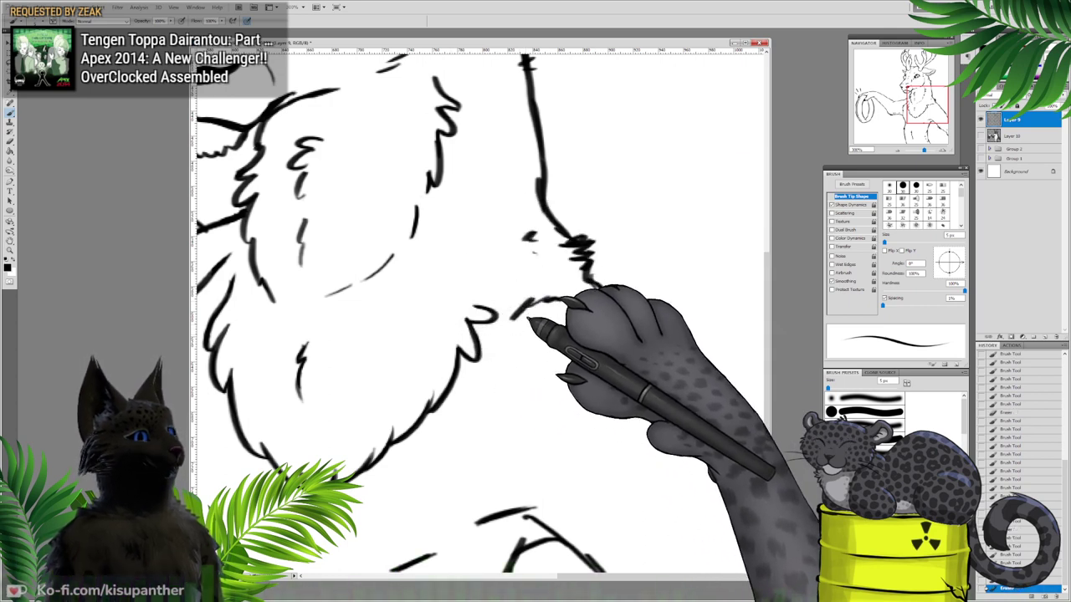
pyautogui.moveTo(527, 316); pyautogui.dragTo(514, 321)
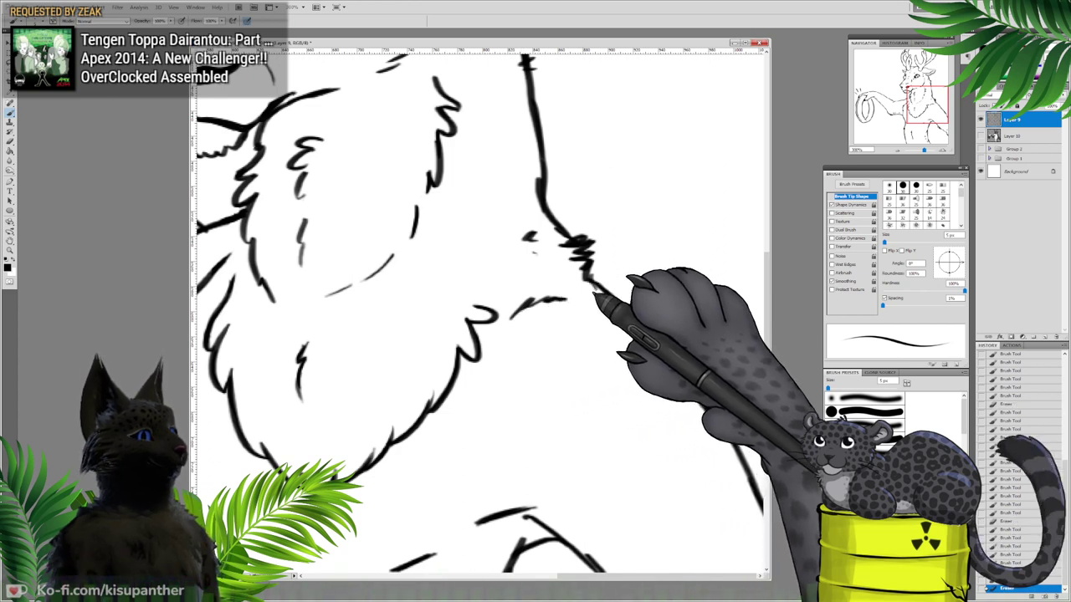
pyautogui.moveTo(542, 256)
pyautogui.mouseDown()
pyautogui.moveTo(527, 252)
pyautogui.moveTo(540, 246)
pyautogui.mouseUp()
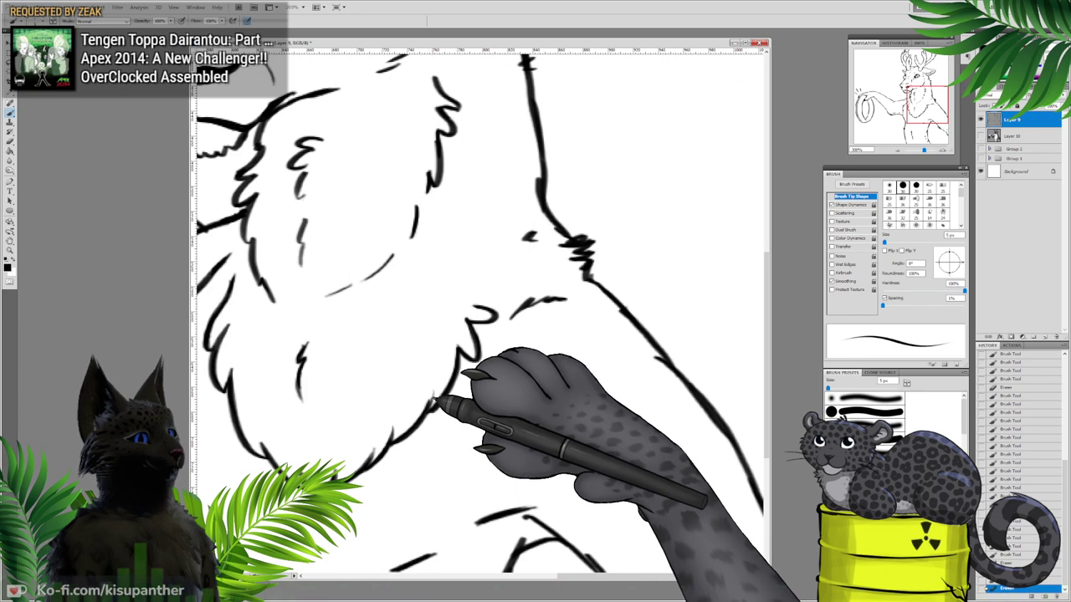
pyautogui.moveTo(393, 436); pyautogui.dragTo(333, 483)
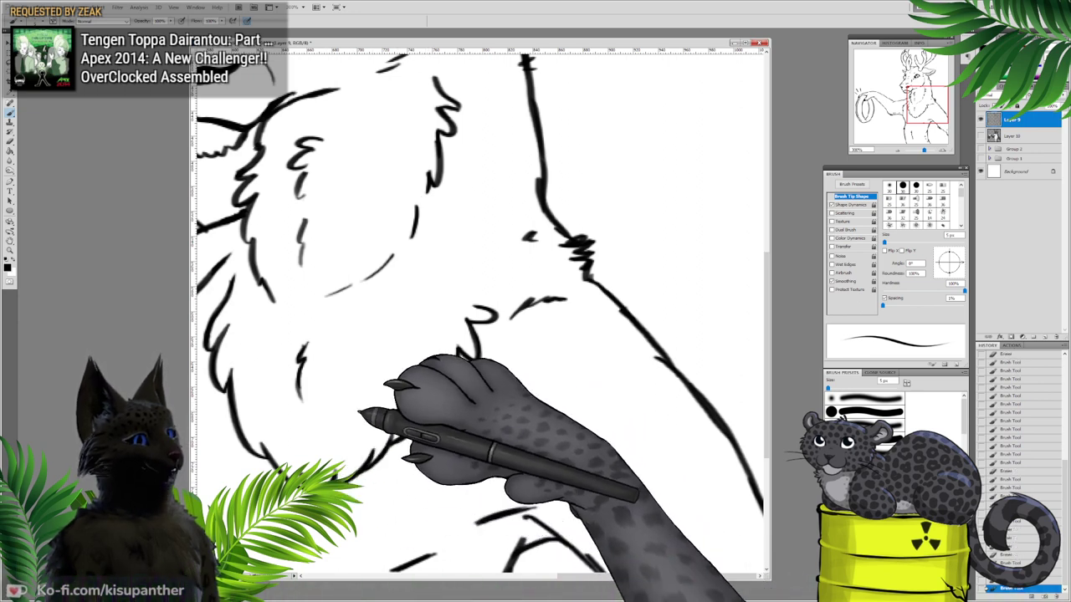
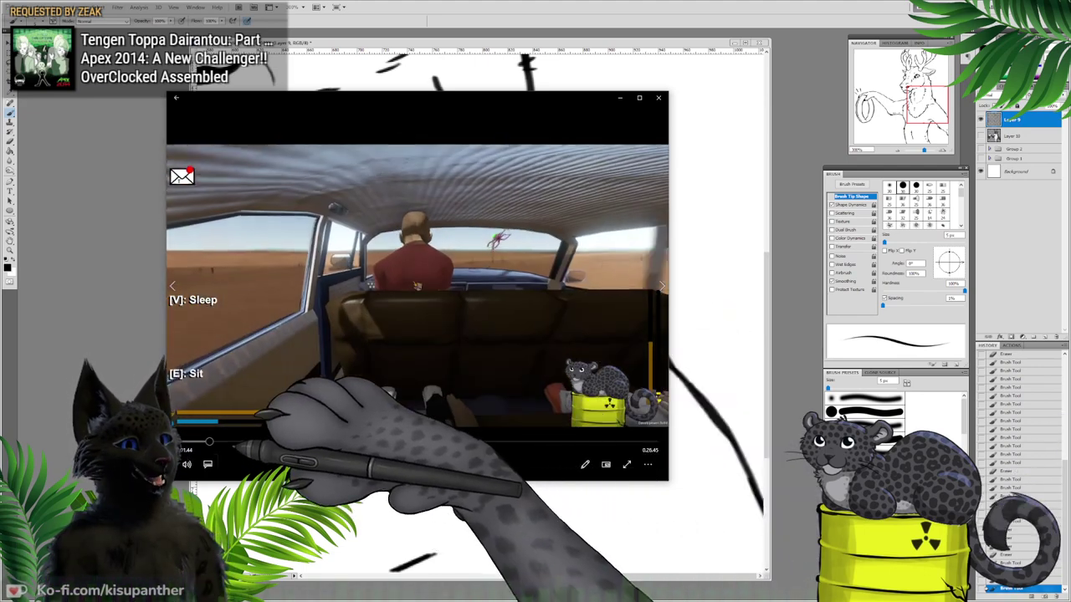
# Step: Skim through the car gameplay recording in the video player and close the player
pyautogui.moveTo(210, 441); pyautogui.dragTo(271, 442)
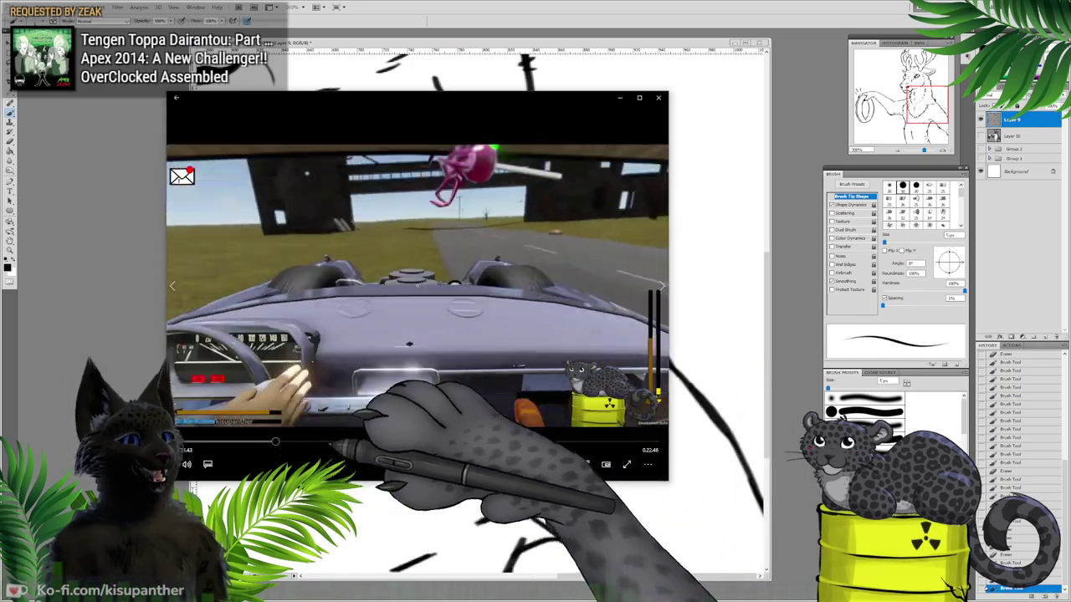
pyautogui.click(336, 442)
pyautogui.click(373, 441)
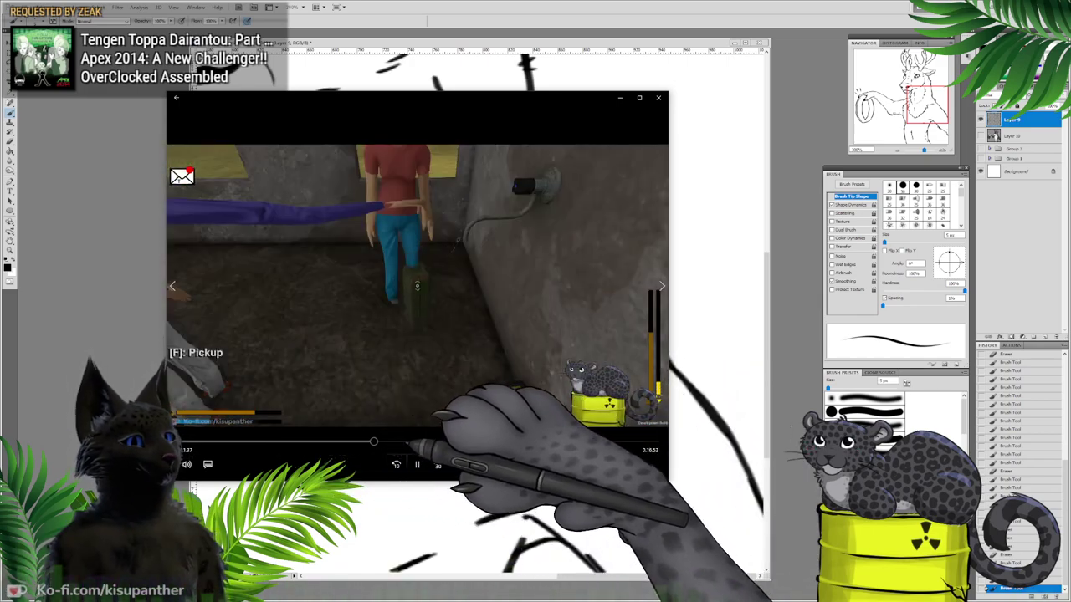
pyautogui.click(407, 442)
pyautogui.moveTo(408, 441); pyautogui.dragTo(476, 441)
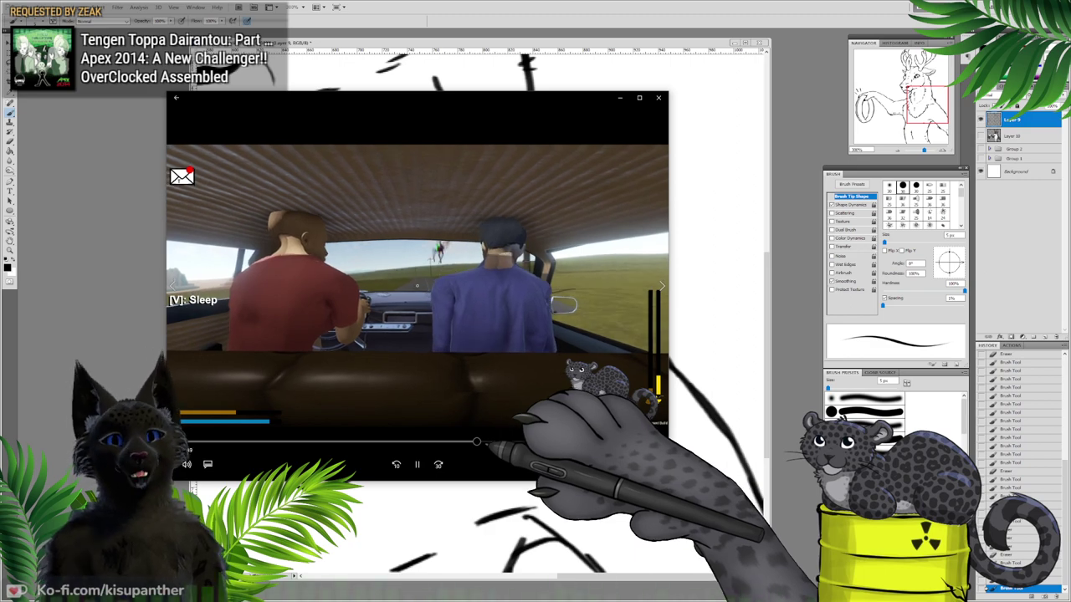
pyautogui.moveTo(476, 441); pyautogui.dragTo(552, 440)
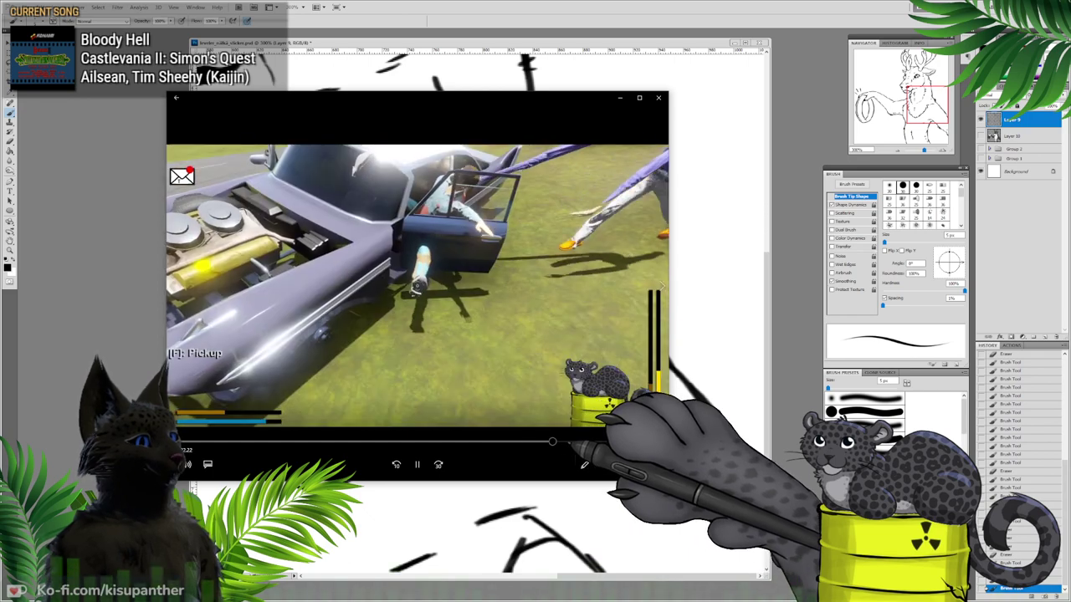
pyautogui.click(534, 442)
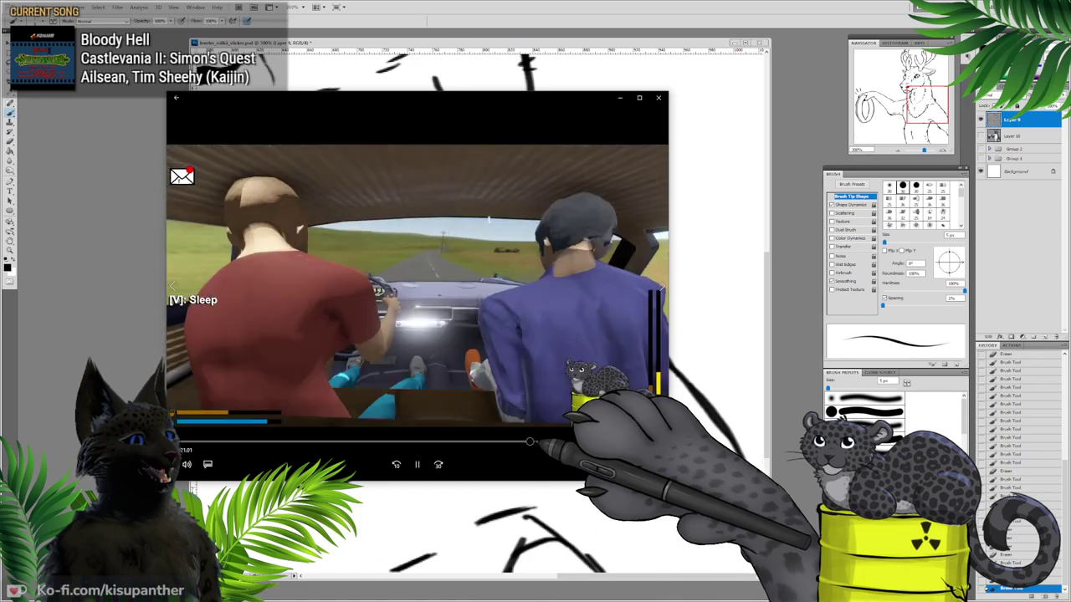
pyautogui.click(530, 442)
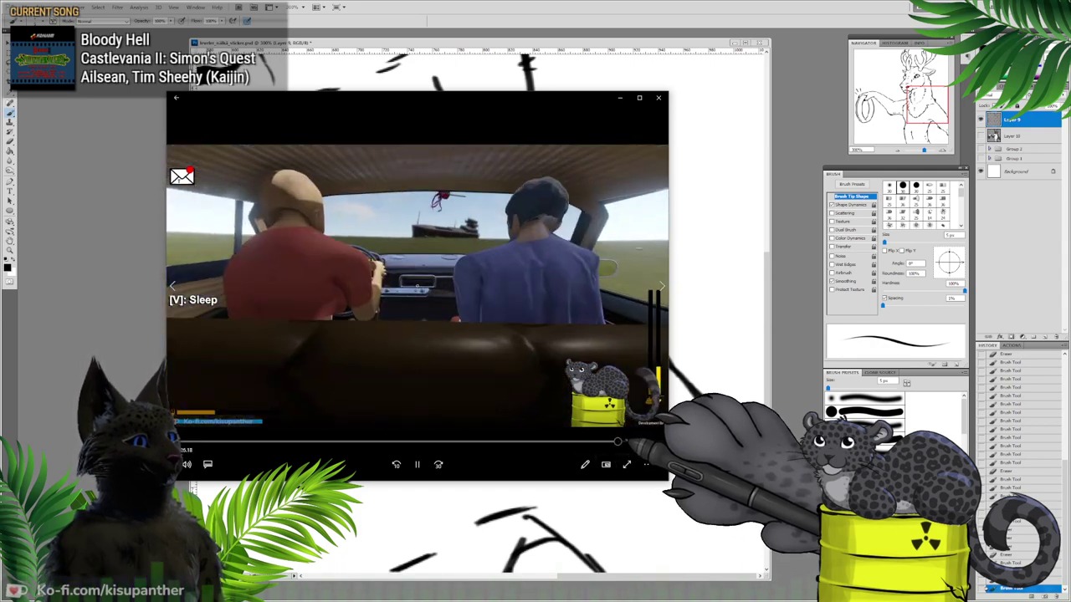
pyautogui.click(658, 98)
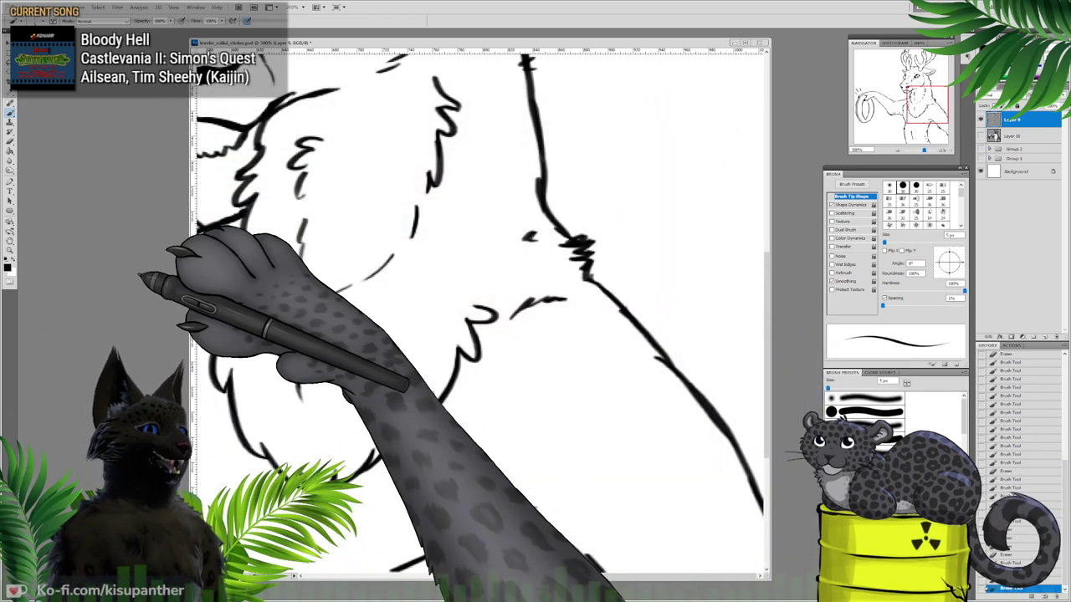
# Step: Refine the upper side-of-torso line below the armpit and the short jagged fur mark in the middle of the torso
pyautogui.scroll(-5, 481, 310)
pyautogui.scroll(-4, 481, 309)
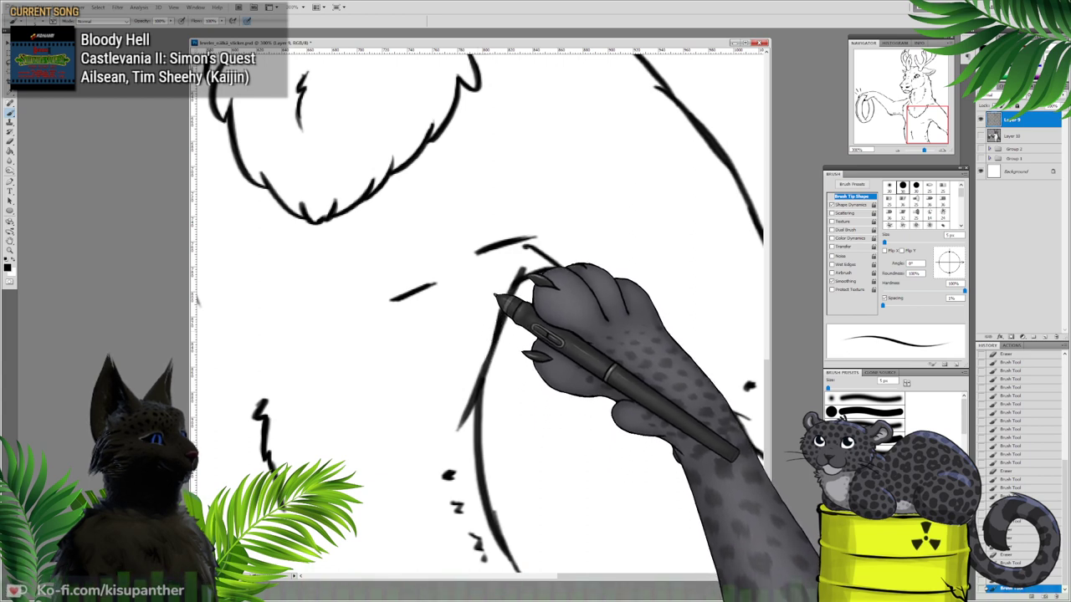
pyautogui.moveTo(498, 295)
pyautogui.mouseDown()
pyautogui.moveTo(518, 265)
pyautogui.moveTo(482, 338)
pyautogui.mouseUp()
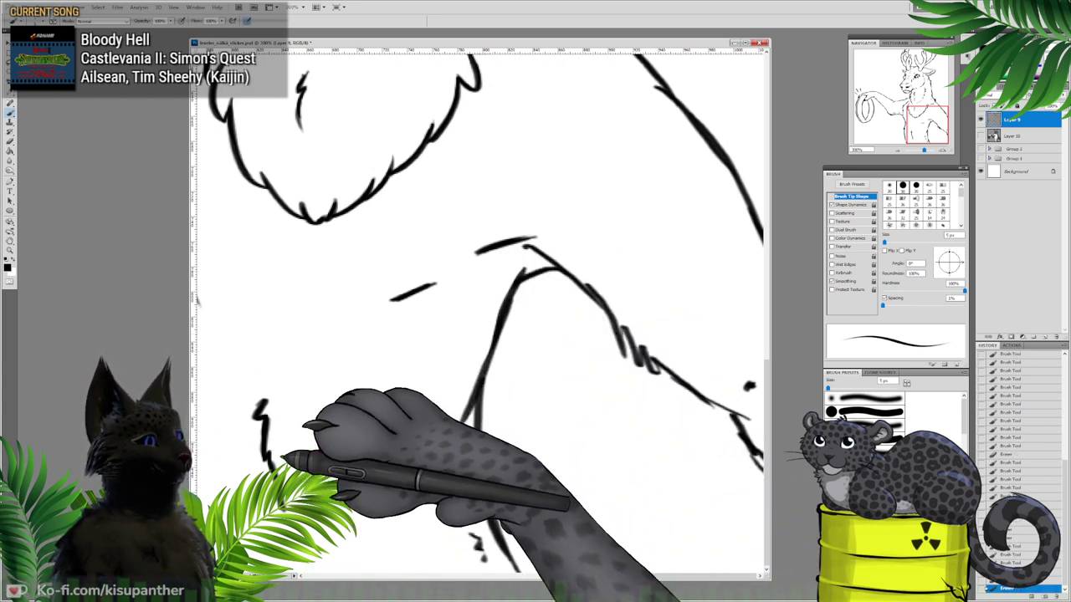
pyautogui.moveTo(282, 456); pyautogui.dragTo(275, 491)
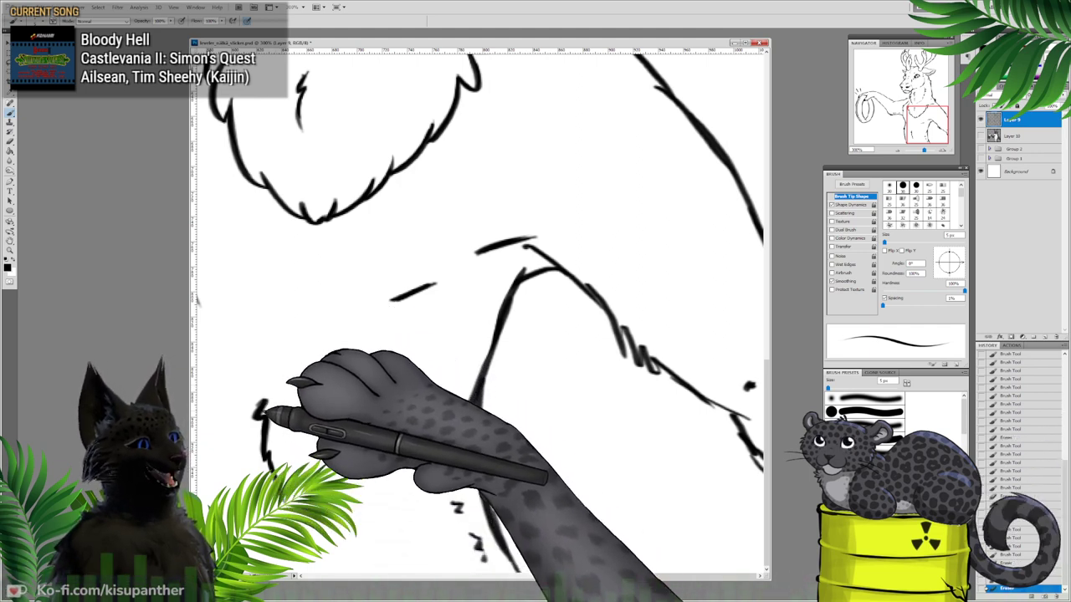
pyautogui.moveTo(262, 411); pyautogui.dragTo(273, 473)
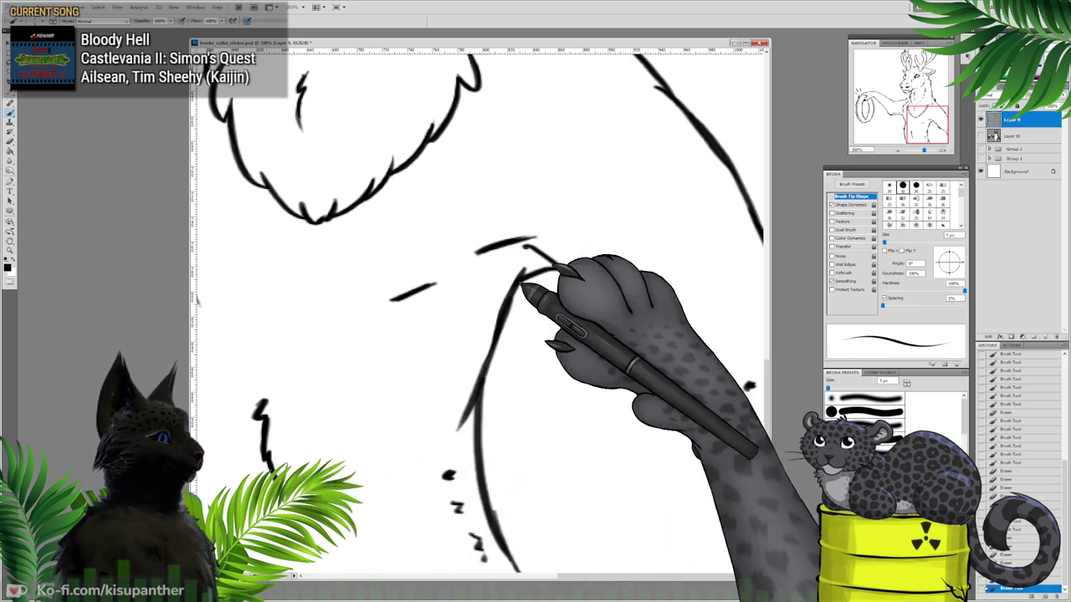
# Step: Smooth the armpit arch, the arm's underside line and the overlapping tail of the side-of-torso line
pyautogui.moveTo(522, 278)
pyautogui.mouseDown()
pyautogui.moveTo(512, 294)
pyautogui.moveTo(520, 291)
pyautogui.mouseUp()
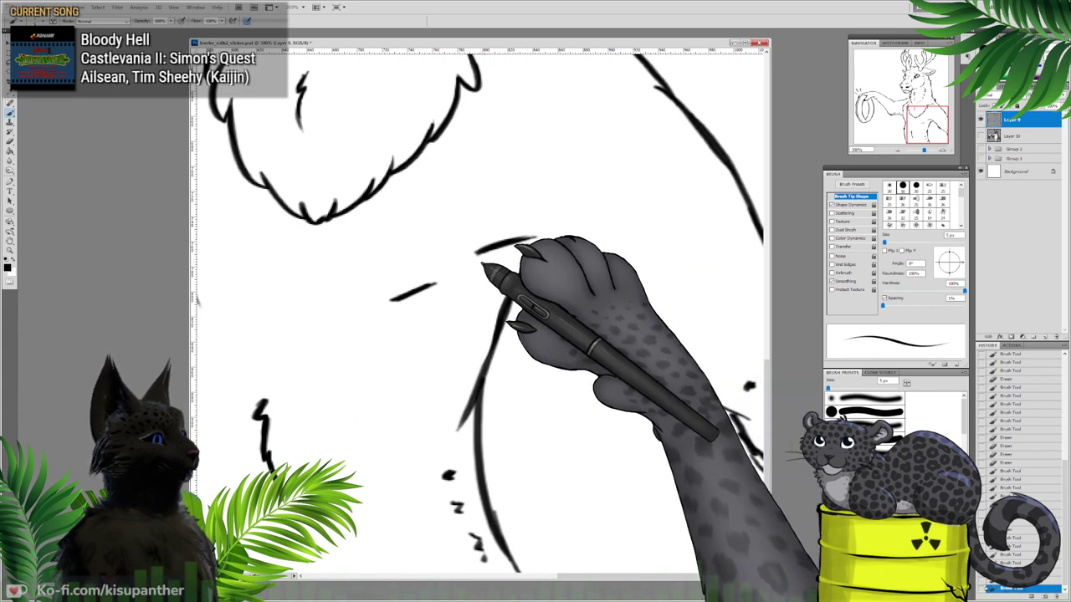
pyautogui.moveTo(524, 255); pyautogui.dragTo(532, 261)
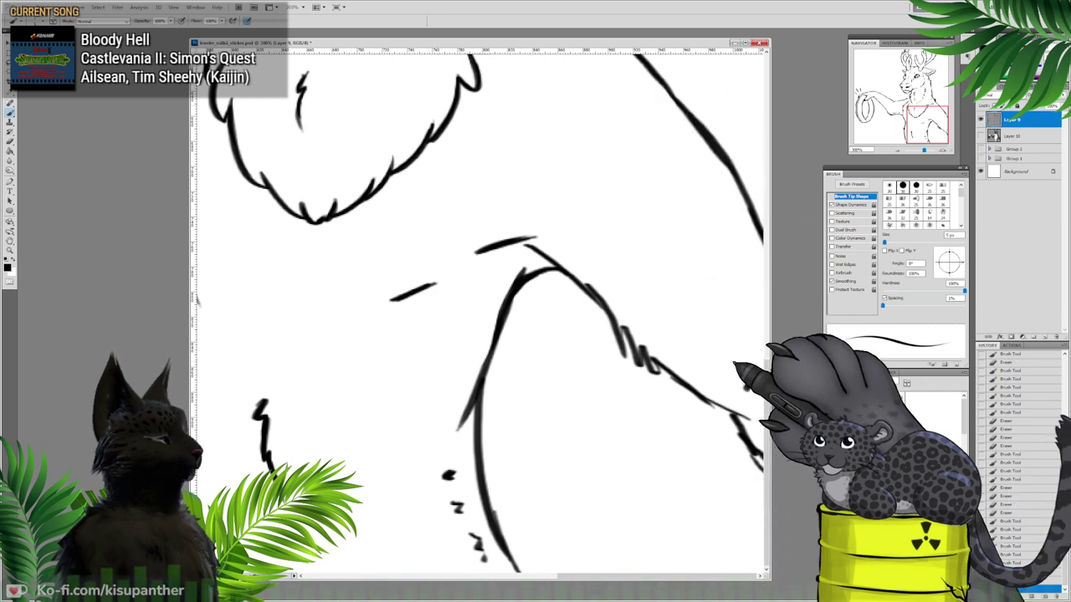
pyautogui.moveTo(726, 348); pyautogui.dragTo(721, 345)
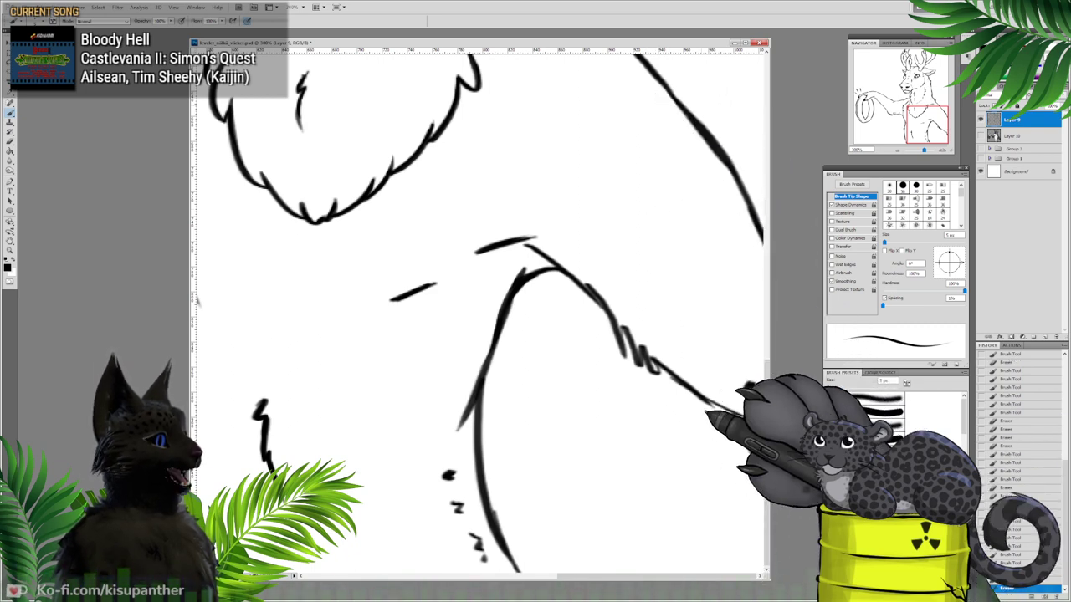
pyautogui.moveTo(707, 411); pyautogui.dragTo(678, 394)
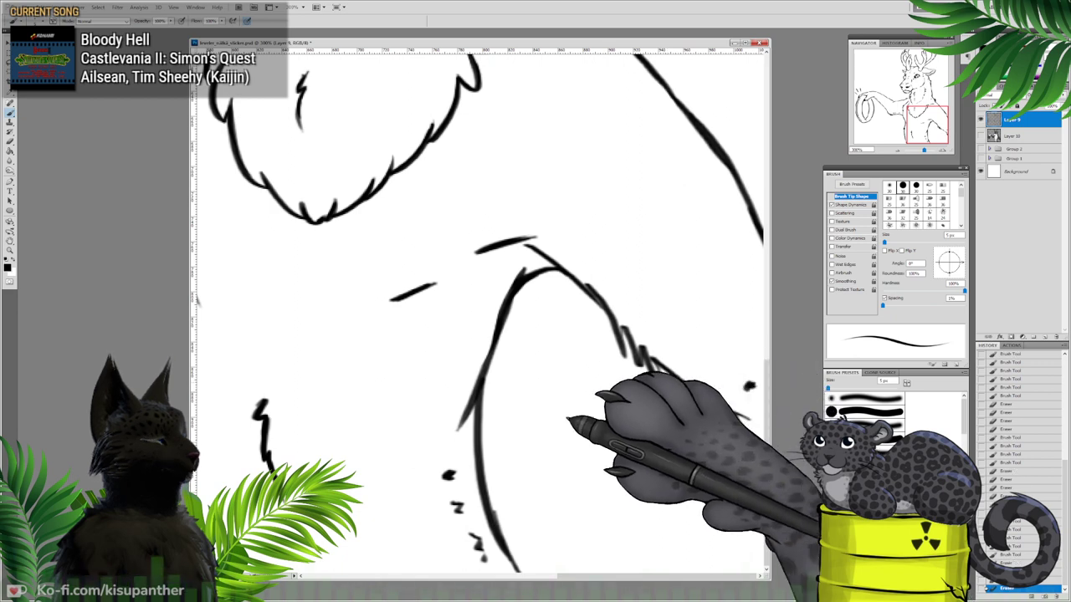
pyautogui.moveTo(493, 487); pyautogui.dragTo(514, 544)
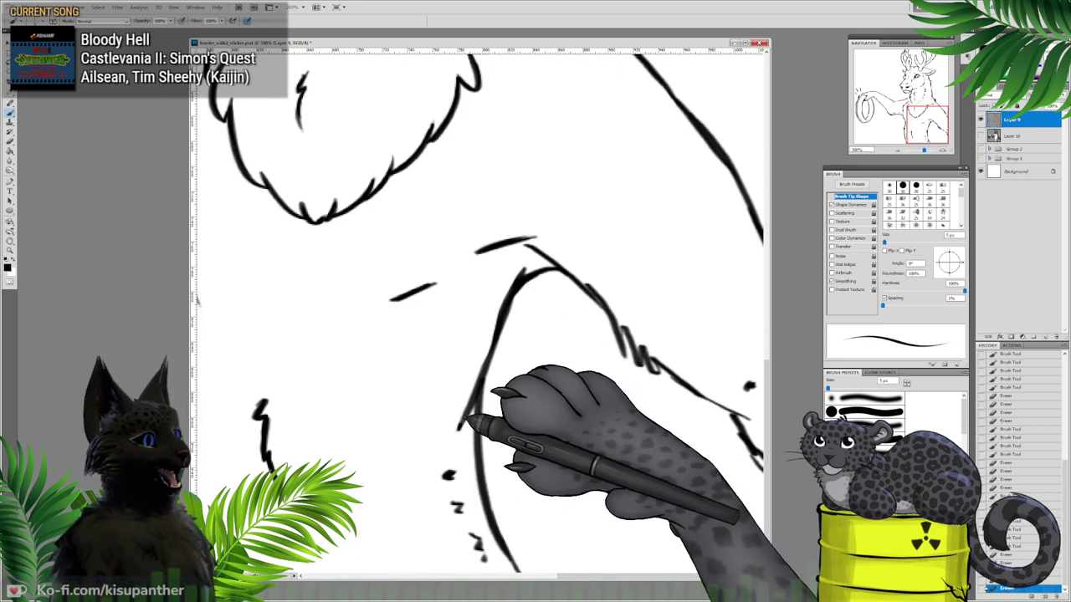
pyautogui.moveTo(466, 418); pyautogui.dragTo(535, 277)
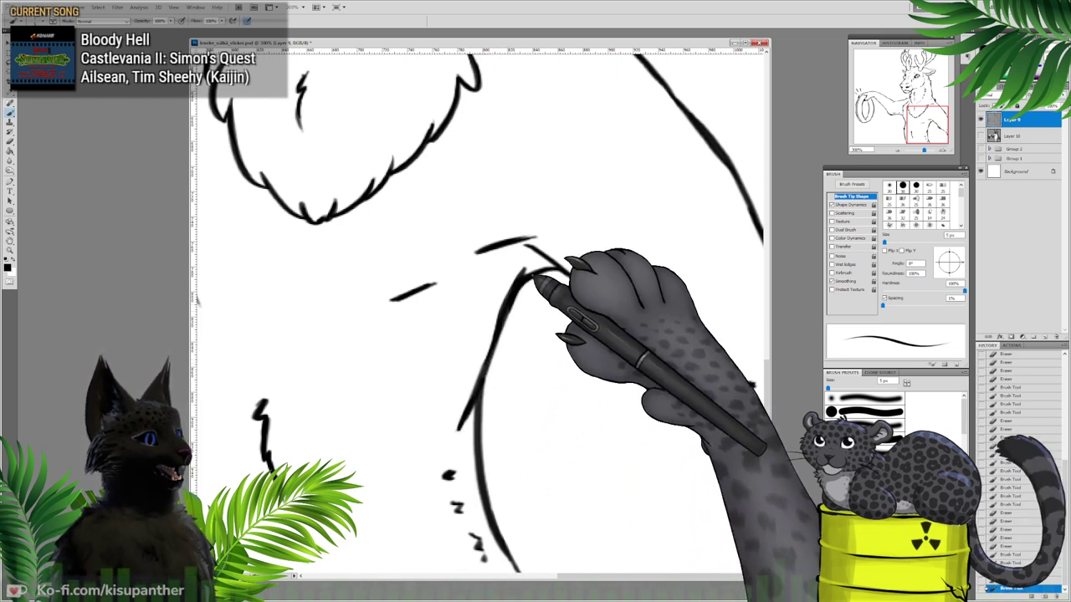
# Step: Refine the lower side-of-torso curve, the top of the armpit arch and the far end of the arm's underside line
pyautogui.moveTo(480, 424)
pyautogui.mouseDown()
pyautogui.moveTo(484, 472)
pyautogui.moveTo(520, 572)
pyautogui.mouseUp()
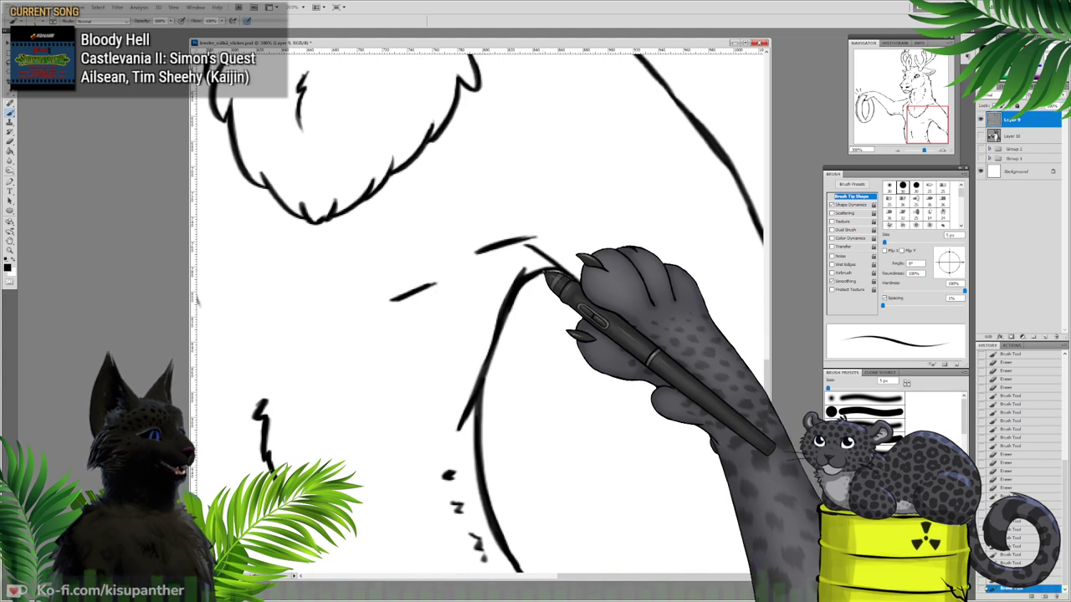
pyautogui.moveTo(552, 269); pyautogui.dragTo(557, 271)
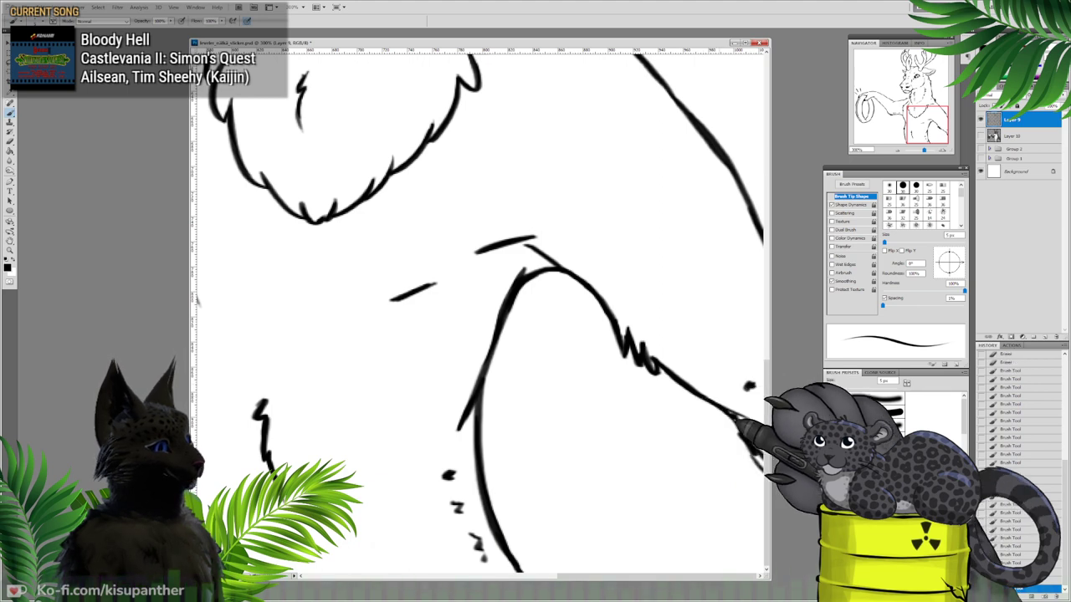
pyautogui.moveTo(735, 418); pyautogui.dragTo(728, 411)
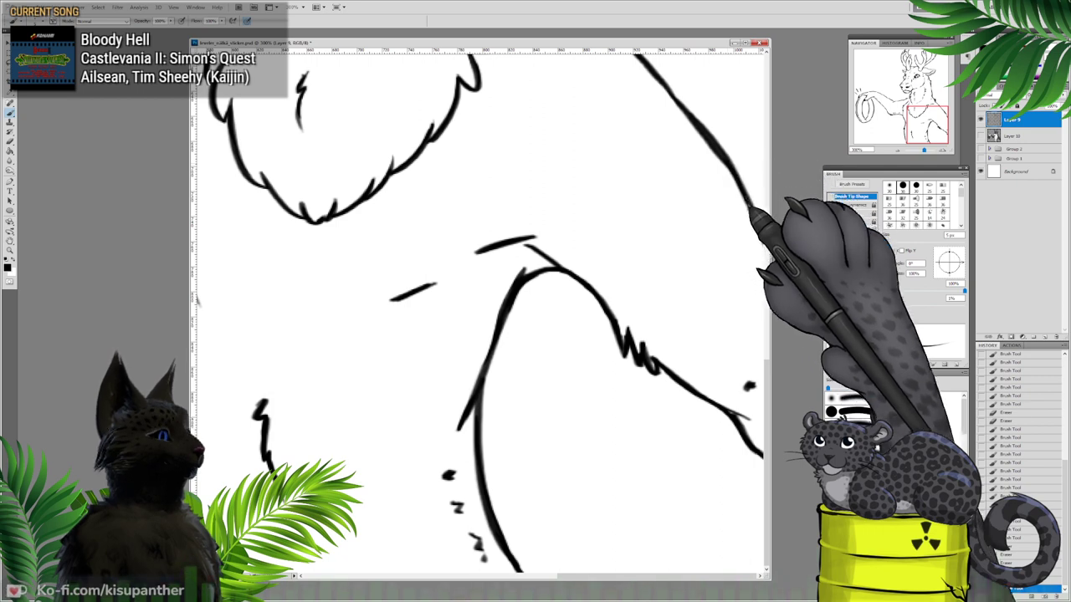
# Step: Clean up the outer upper-arm line and its start just below the jagged shoulder fur tuft
pyautogui.moveTo(730, 167); pyautogui.dragTo(761, 237)
pyautogui.moveTo(930, 125); pyautogui.dragTo(928, 112)
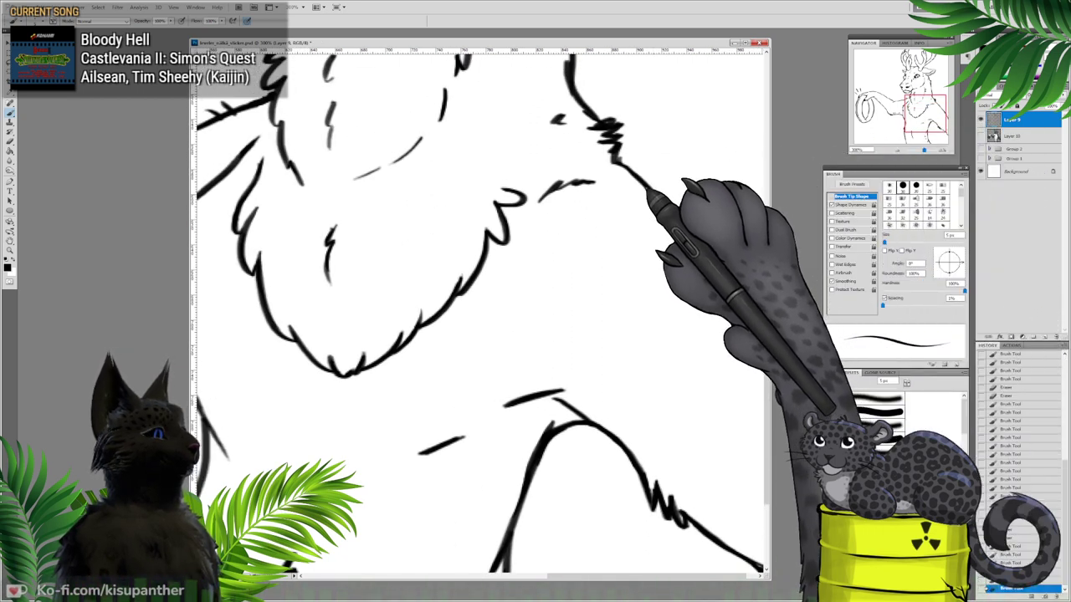
pyautogui.moveTo(627, 165)
pyautogui.mouseDown()
pyautogui.moveTo(634, 174)
pyautogui.moveTo(620, 160)
pyautogui.mouseUp()
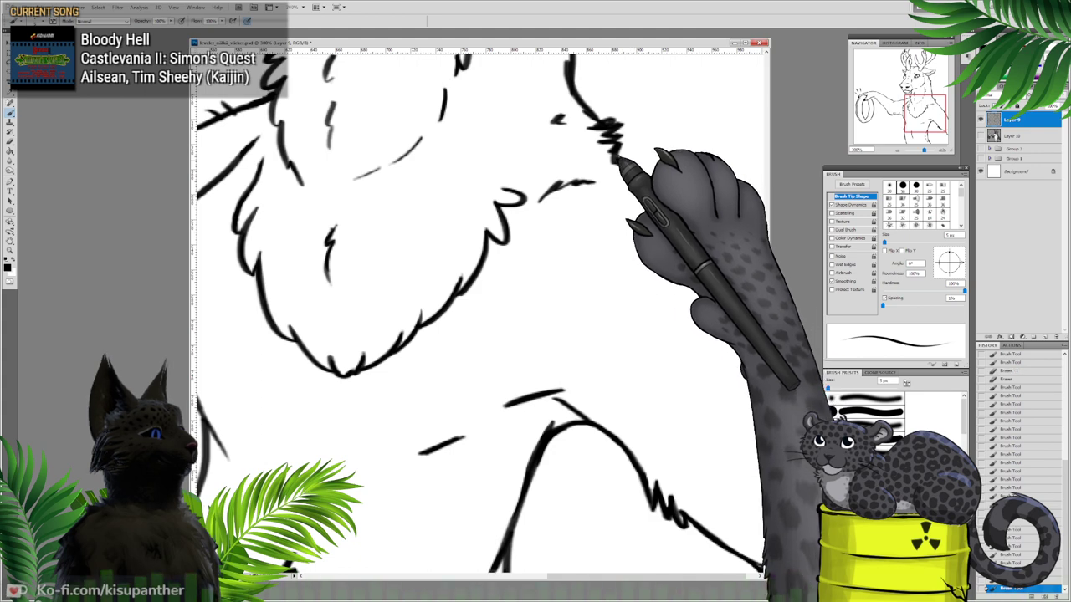
# Step: Clean up the outstretched arm's upper and lower lines and the front lower edge of the neck fur
pyautogui.moveTo(915, 121); pyautogui.dragTo(899, 115)
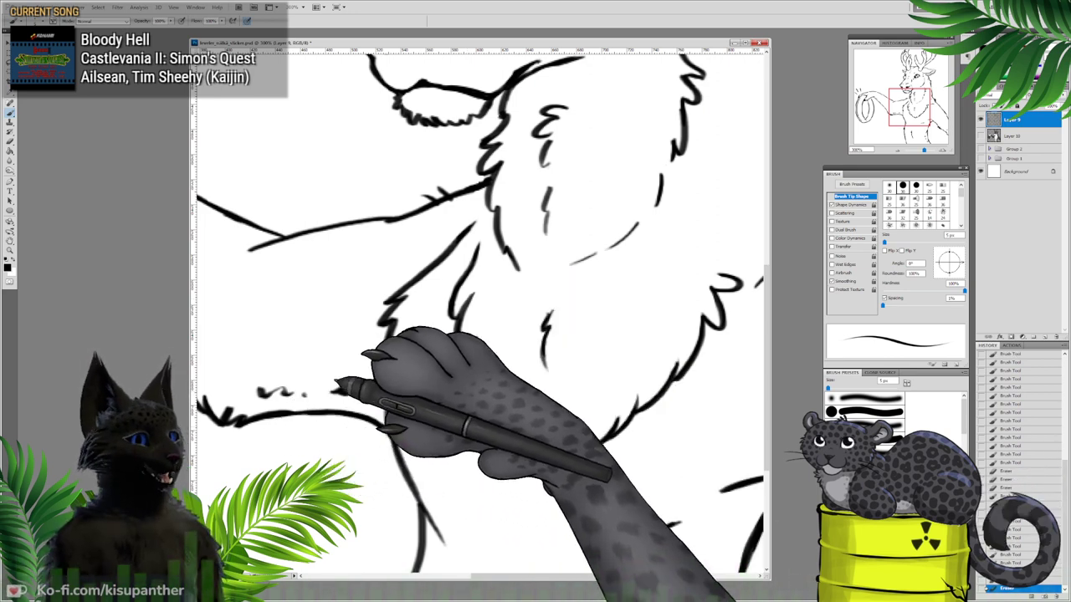
pyautogui.moveTo(274, 413); pyautogui.dragTo(318, 411)
pyautogui.moveTo(291, 240)
pyautogui.mouseDown()
pyautogui.moveTo(279, 234)
pyautogui.moveTo(305, 233)
pyautogui.mouseUp()
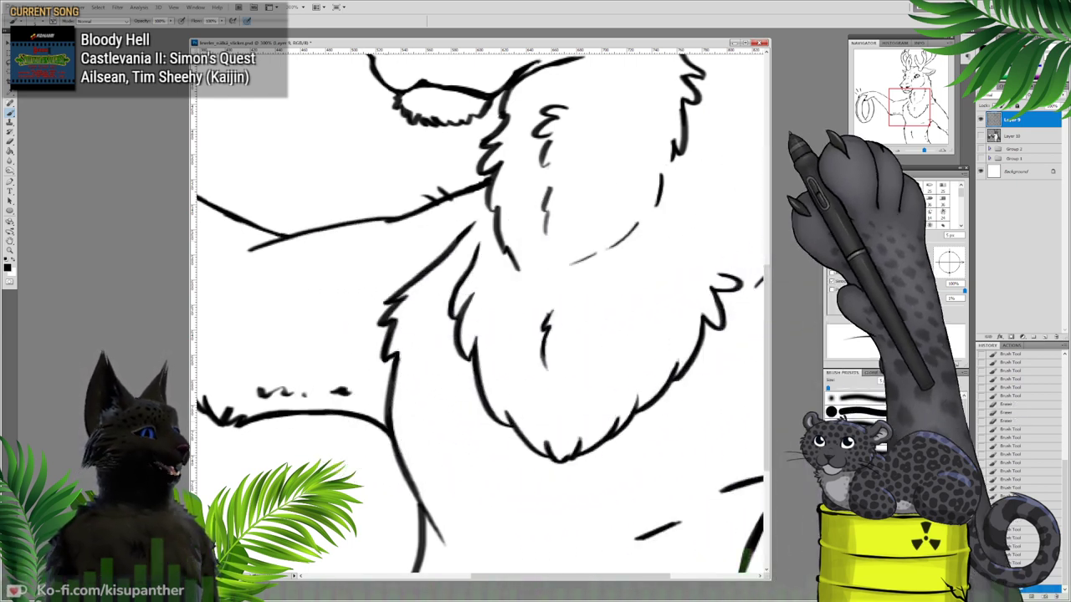
pyautogui.moveTo(507, 250); pyautogui.dragTo(519, 269)
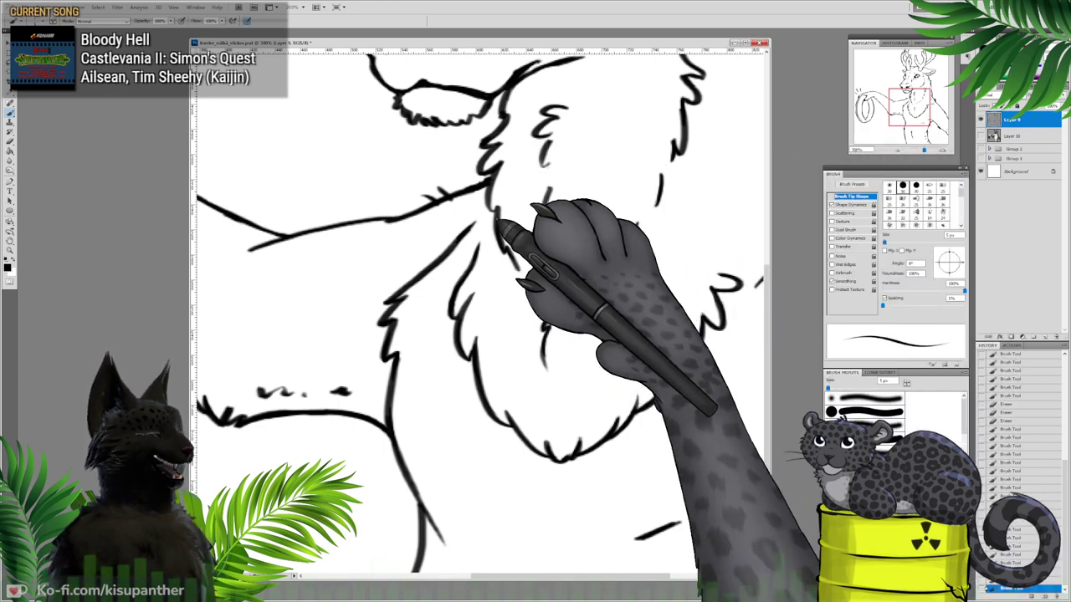
pyautogui.moveTo(500, 227); pyautogui.dragTo(507, 248)
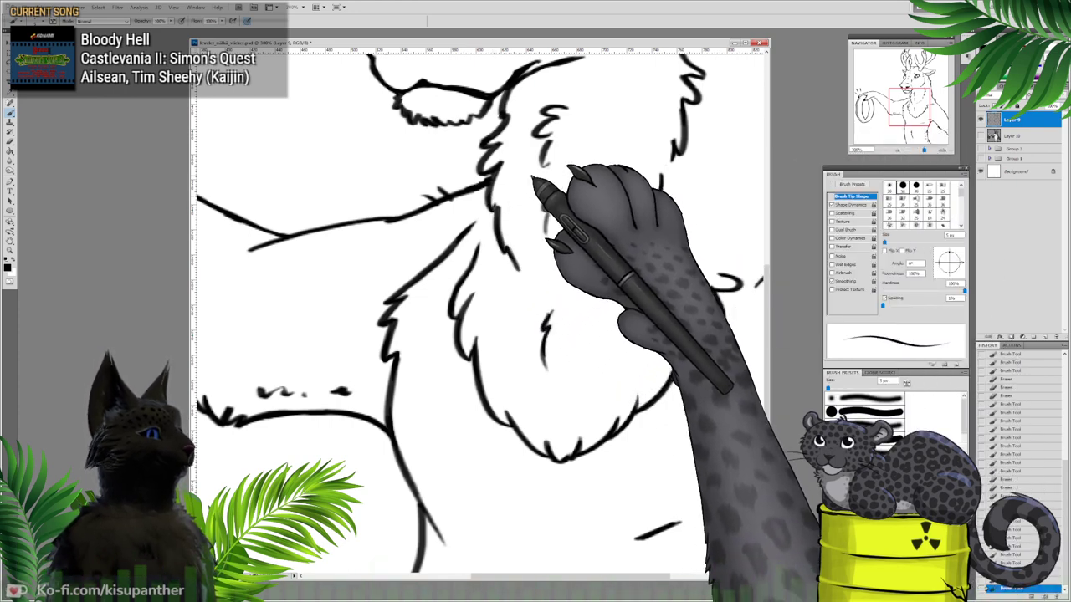
pyautogui.moveTo(493, 207); pyautogui.dragTo(499, 215)
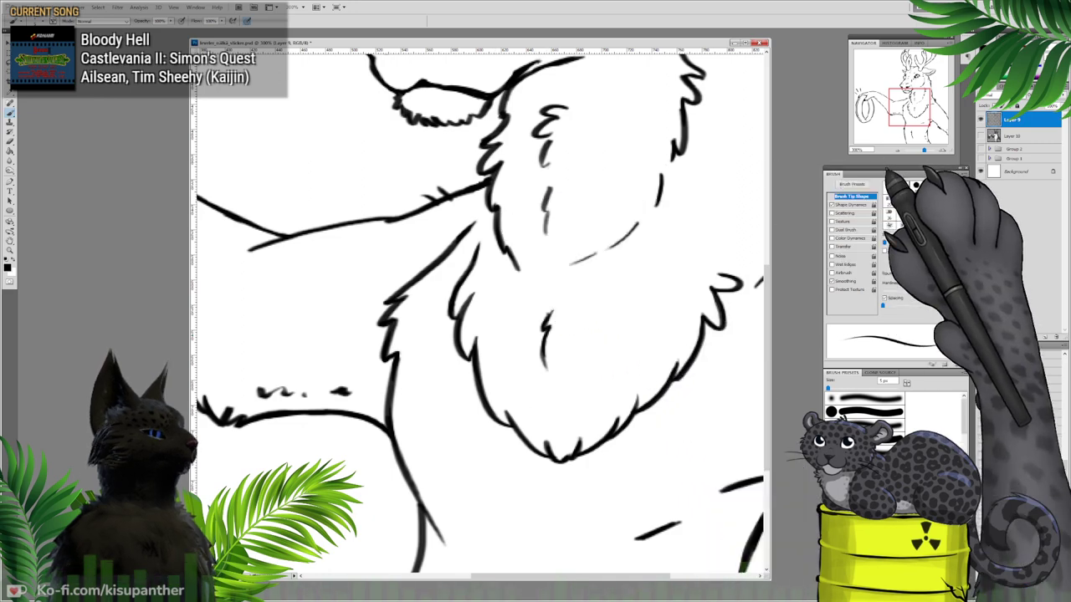
# Step: Show the colouring on Layer 10, lock the layer's transparent pixels and set the foreground colour to a light blue-grey
pyautogui.click(897, 152)
pyautogui.click(897, 151)
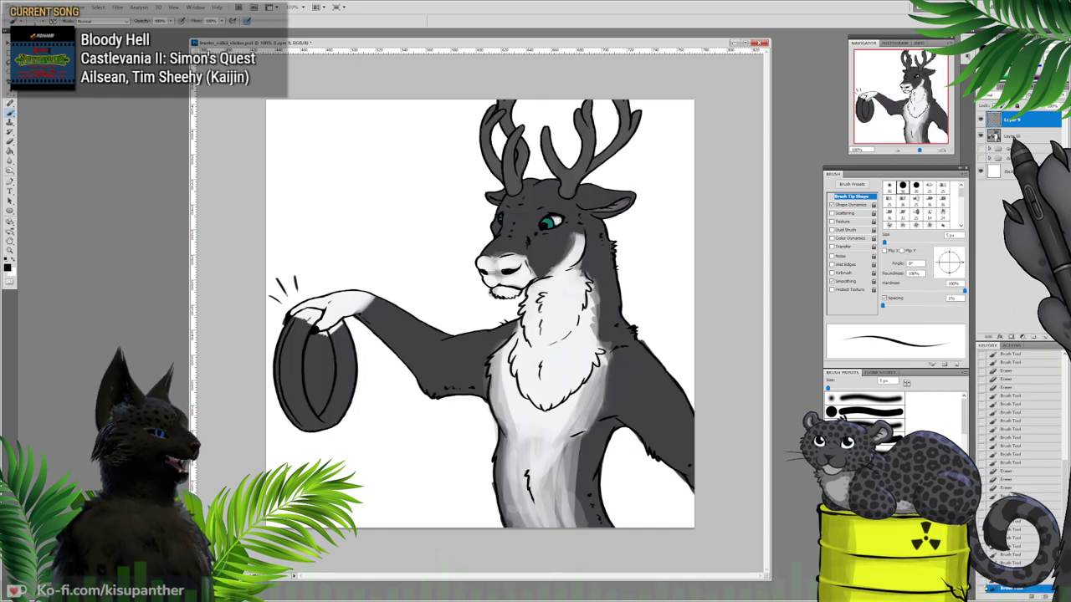
pyautogui.click(1014, 137)
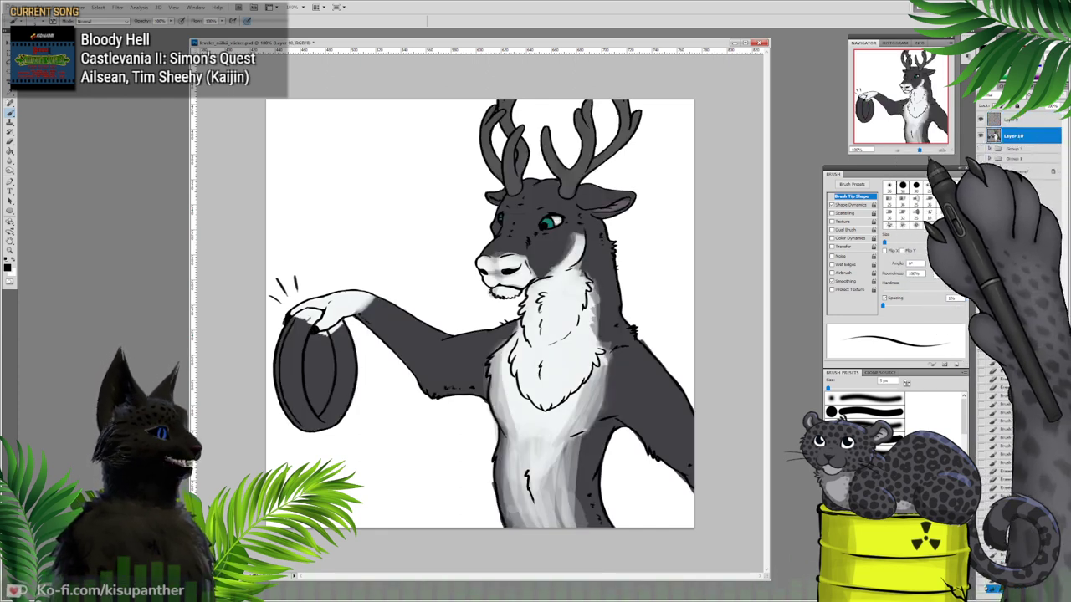
pyautogui.click(9, 265)
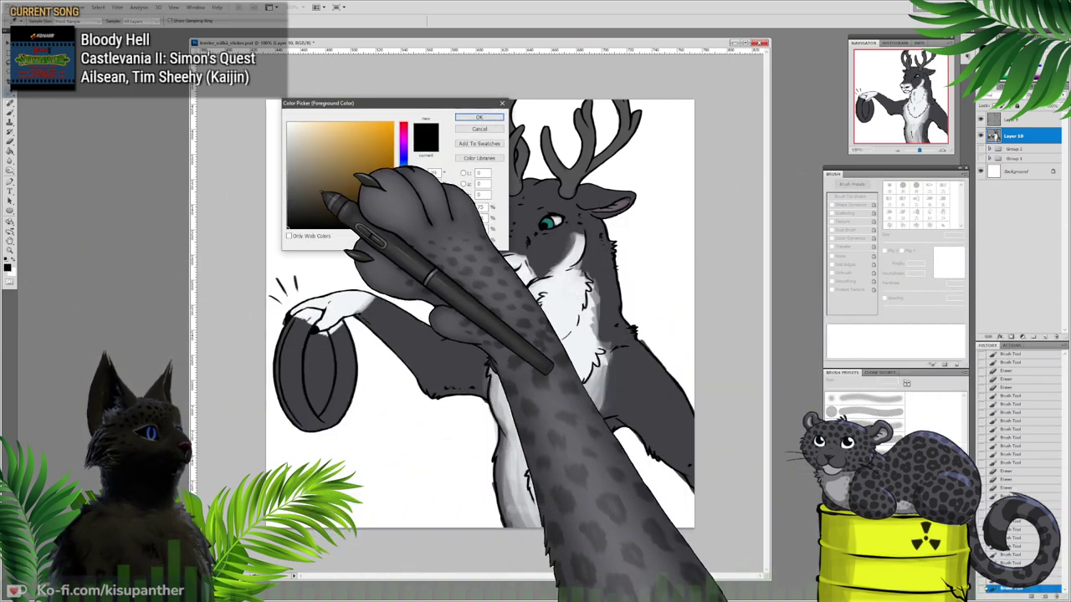
pyautogui.click(403, 171)
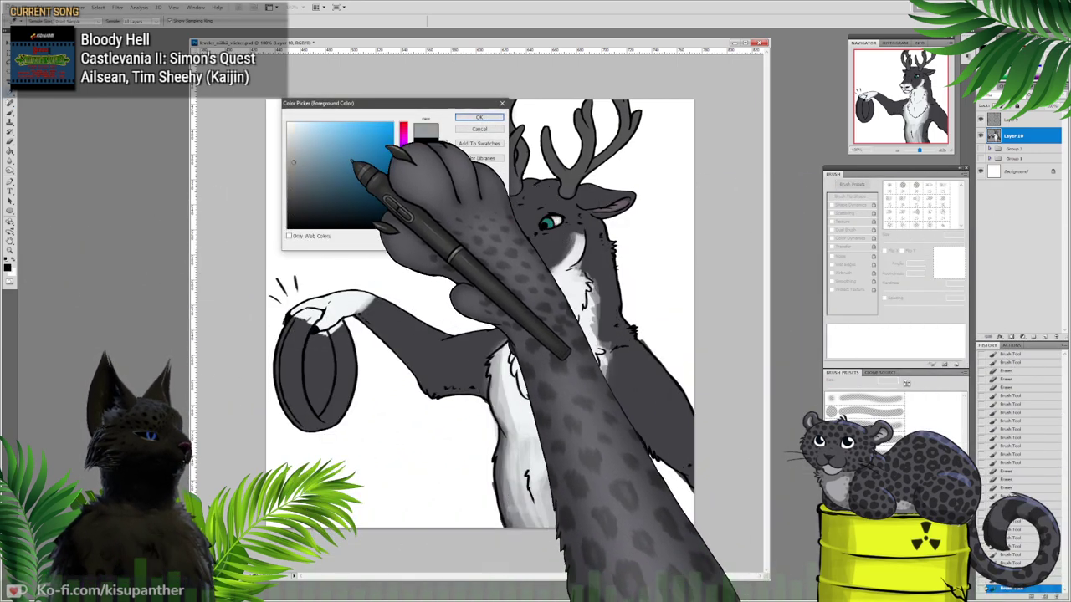
pyautogui.click(303, 158)
pyautogui.click(486, 117)
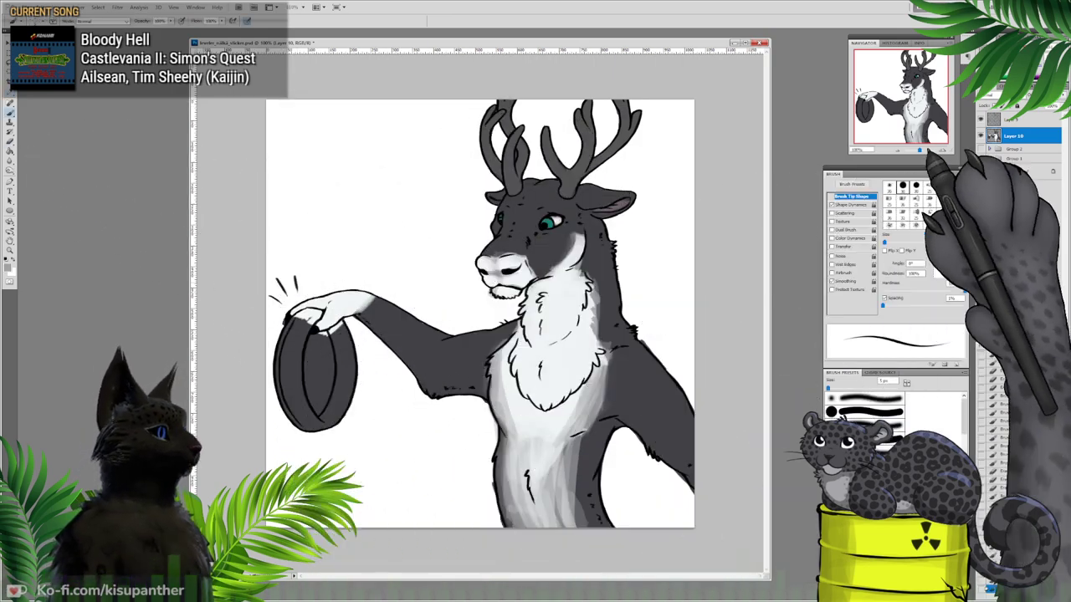
pyautogui.click(995, 106)
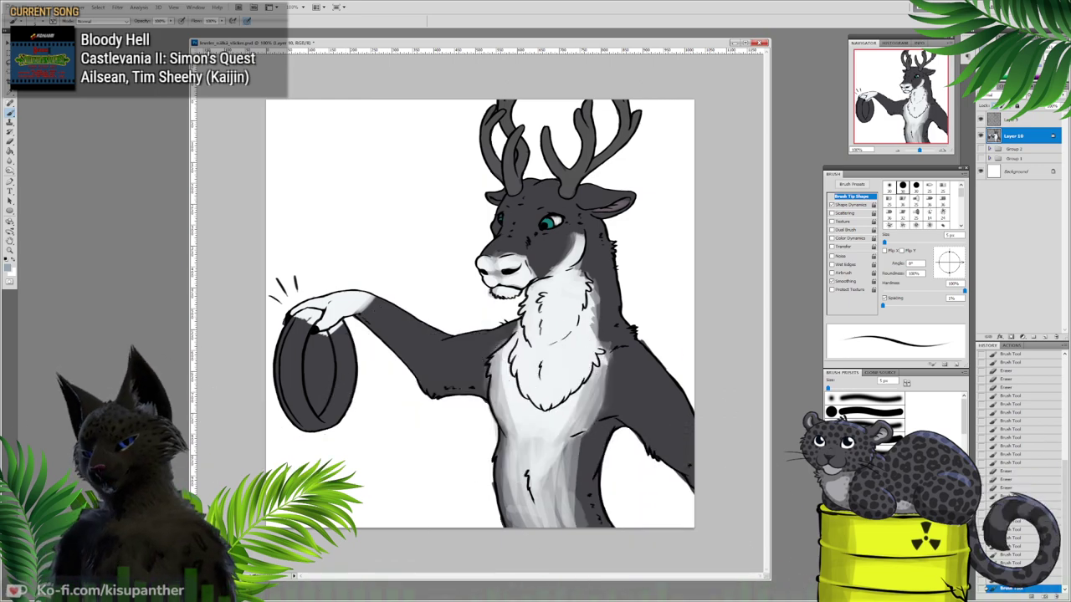
# Step: Check the reindeer reference image, then paint the ring in the outstretched hand light blue-grey on Layer 10 with a larger brush
pyautogui.click(59, 593)
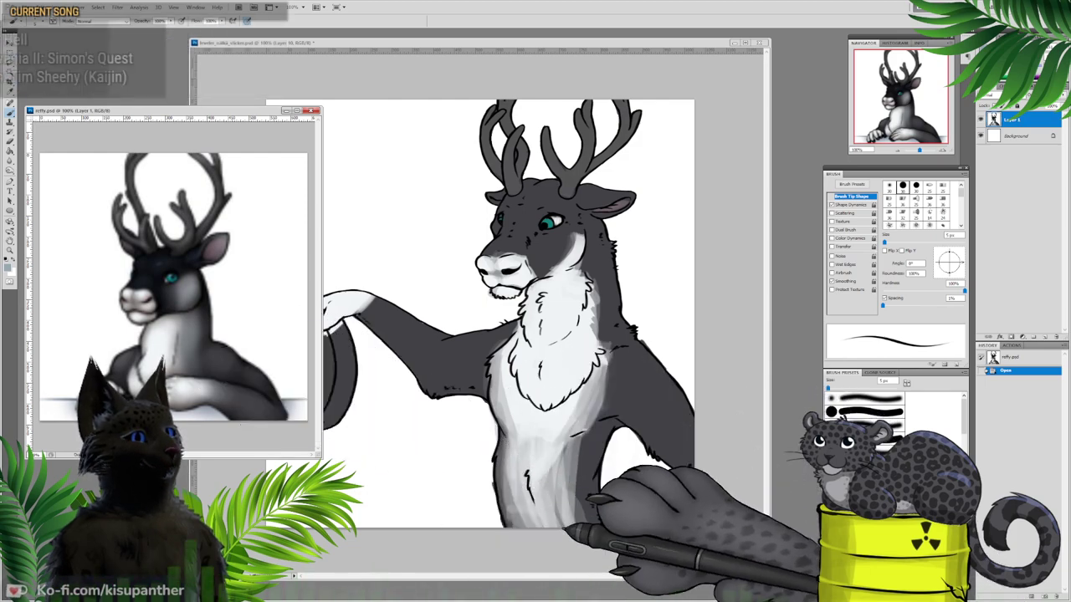
pyautogui.click(311, 43)
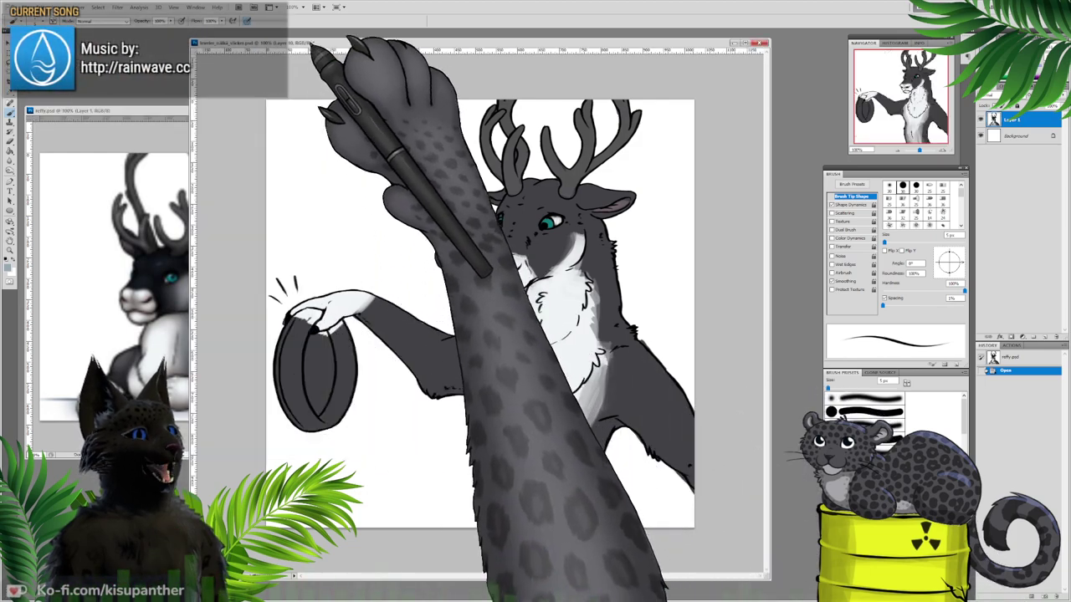
pyautogui.rightClick(319, 361)
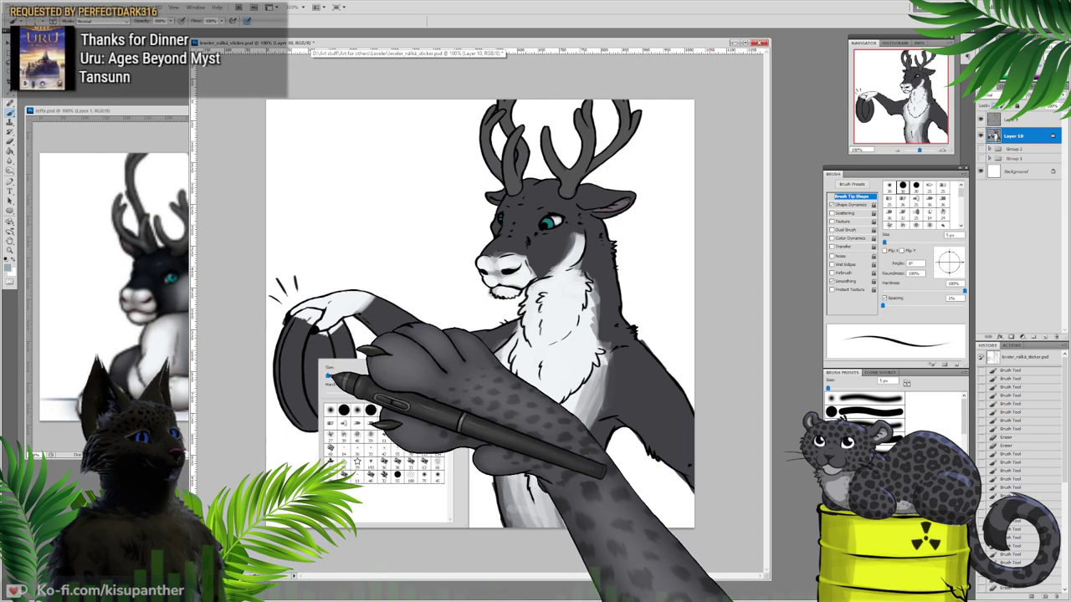
pyautogui.click(341, 376)
pyautogui.moveTo(298, 372); pyautogui.dragTo(287, 378)
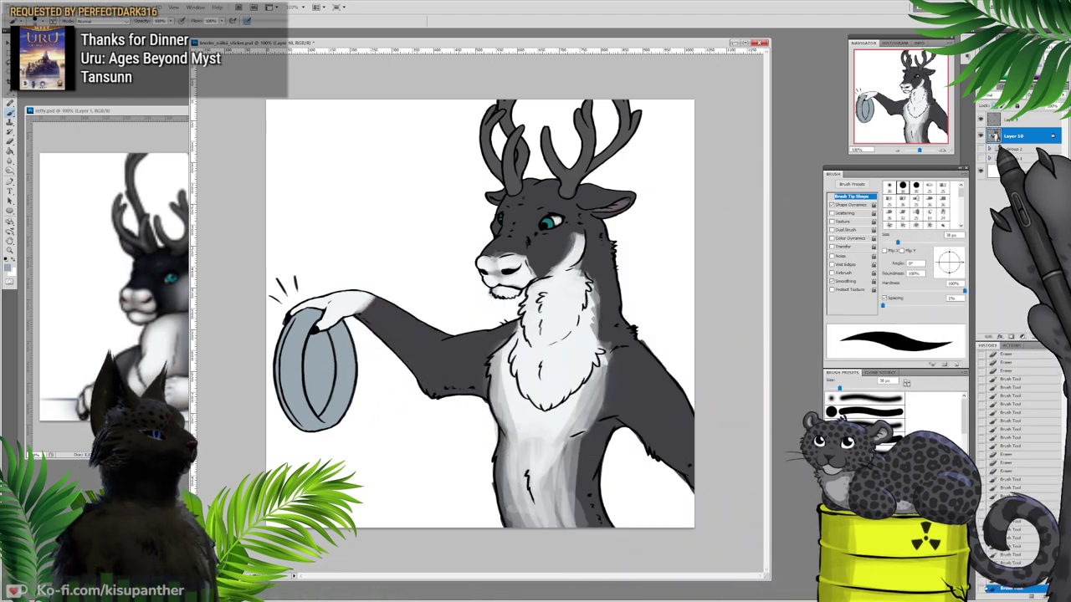
# Step: Select the white background around the reindeer and between the antlers with the Magic Wand on Layer 9
pyautogui.click(1015, 120)
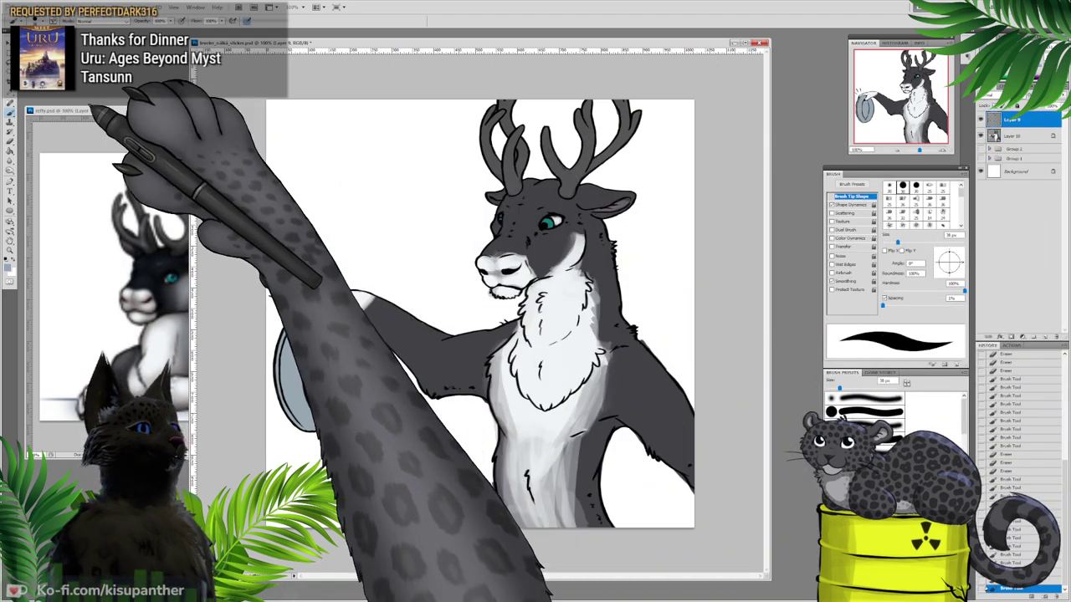
pyautogui.click(10, 72)
pyautogui.click(406, 186)
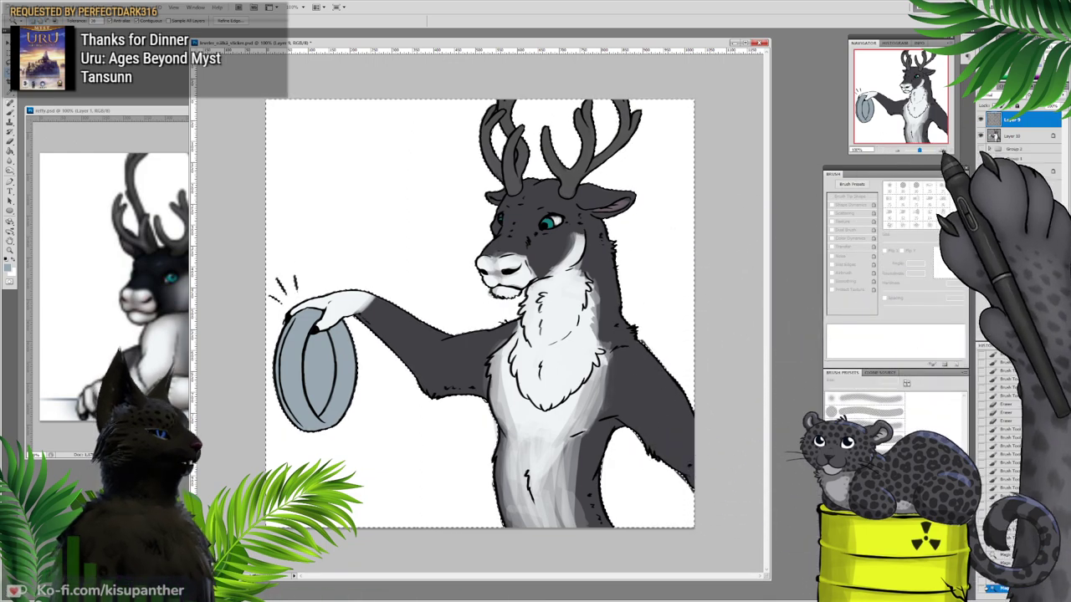
pyautogui.click(942, 151)
pyautogui.click(942, 150)
pyautogui.moveTo(903, 72); pyautogui.dragTo(912, 63)
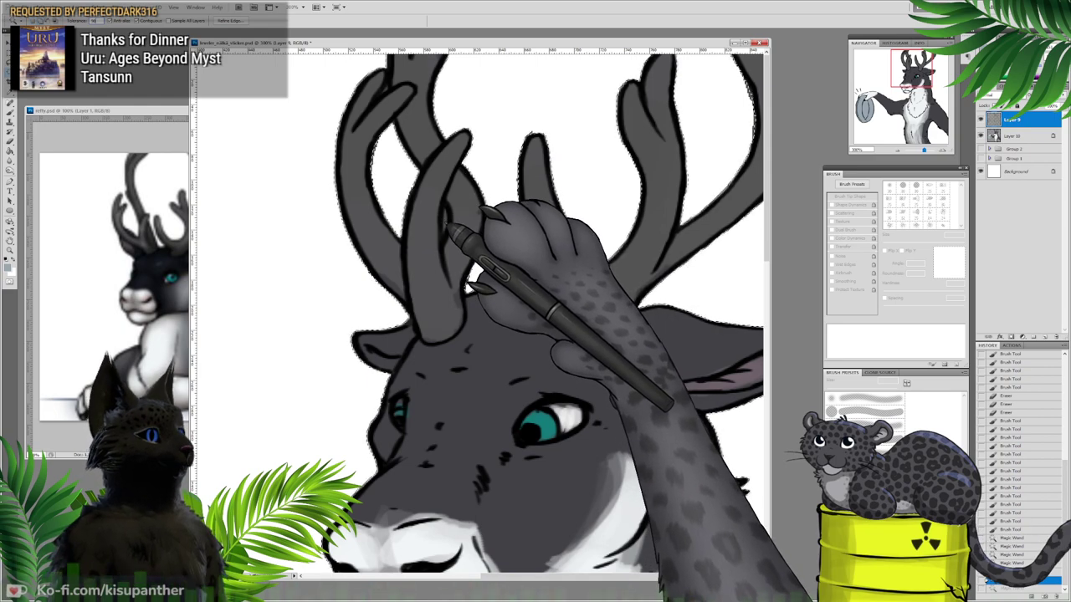
# Step: Try to add the small gap between the overlapping antler branches to the selection, adjusting the Magic Wand tolerance
pyautogui.hotkey('ctrl', 'd')
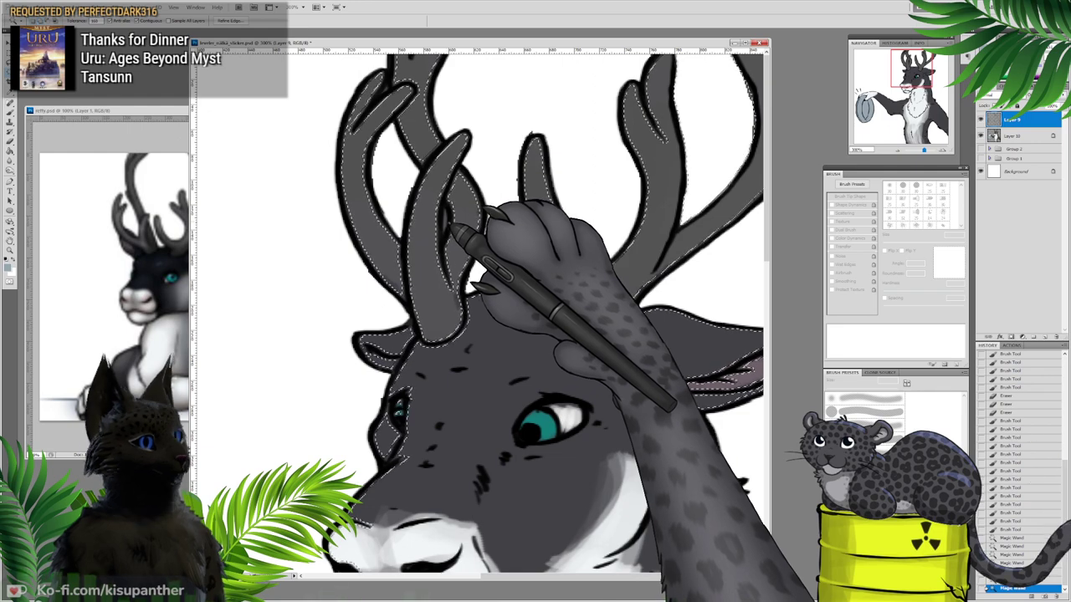
pyautogui.hotkey('ctrl', 'z')
pyautogui.moveTo(103, 21); pyautogui.dragTo(85, 21)
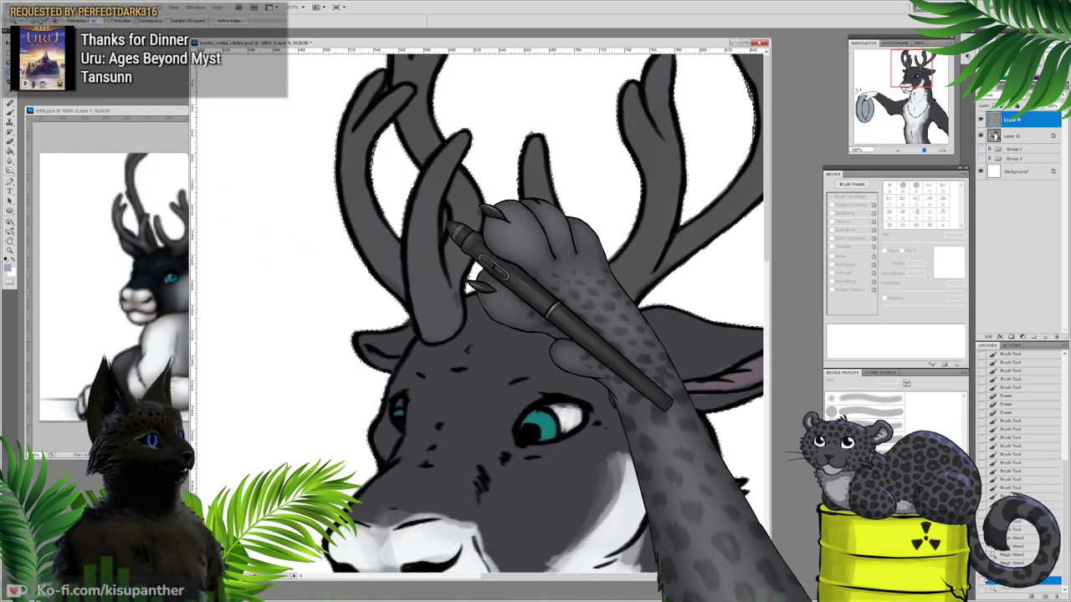
pyautogui.hotkey('ctrl', 'd')
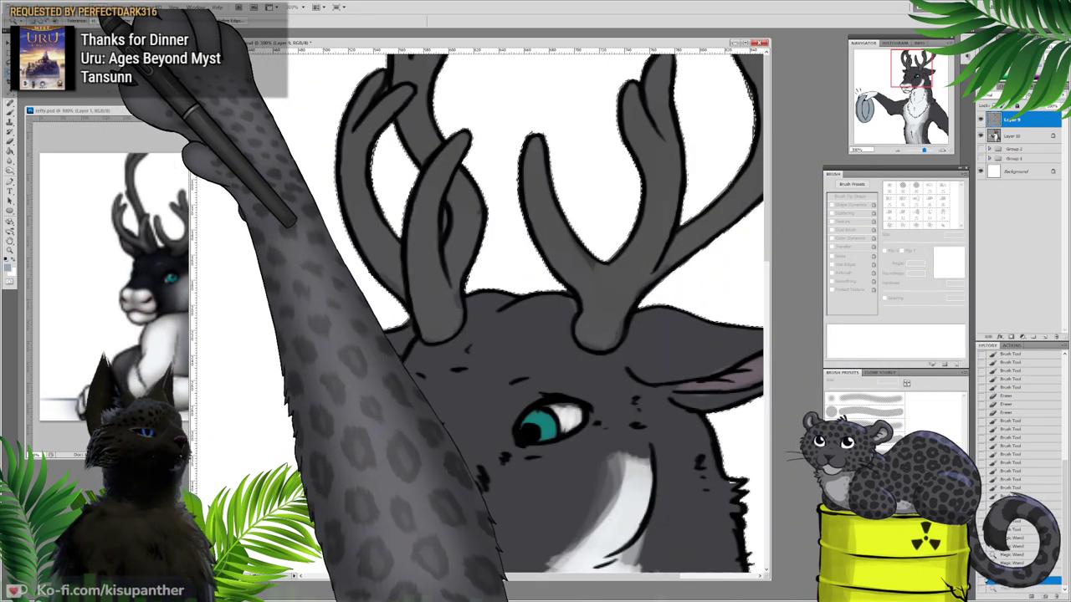
# Step: Expand the background selection into the reindeer's black outline
pyautogui.click(98, 8)
pyautogui.moveTo(143, 100)
pyautogui.click(191, 107)
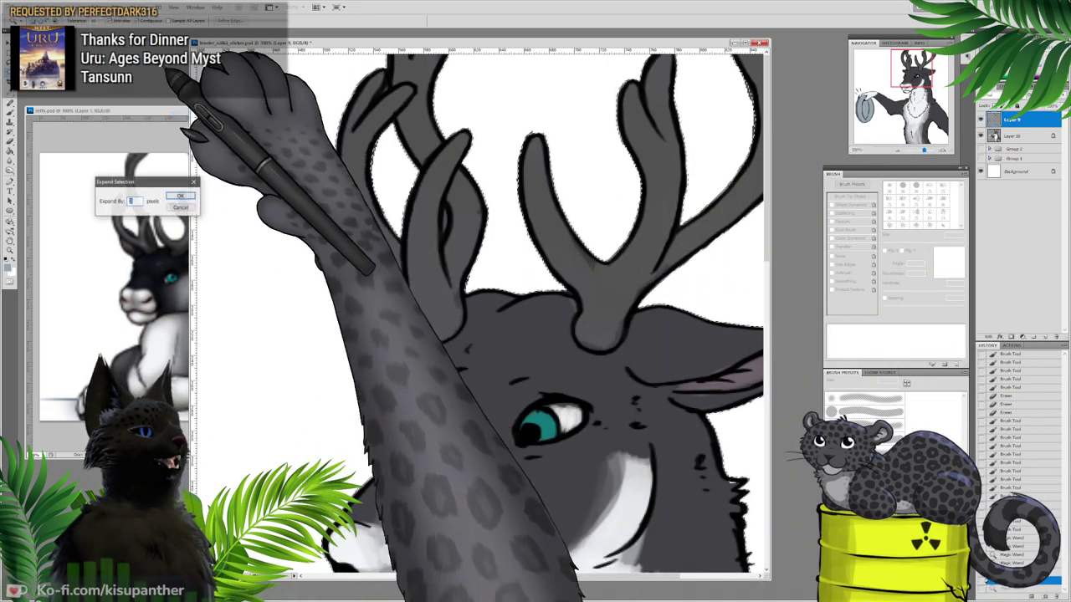
pyautogui.press('Return')
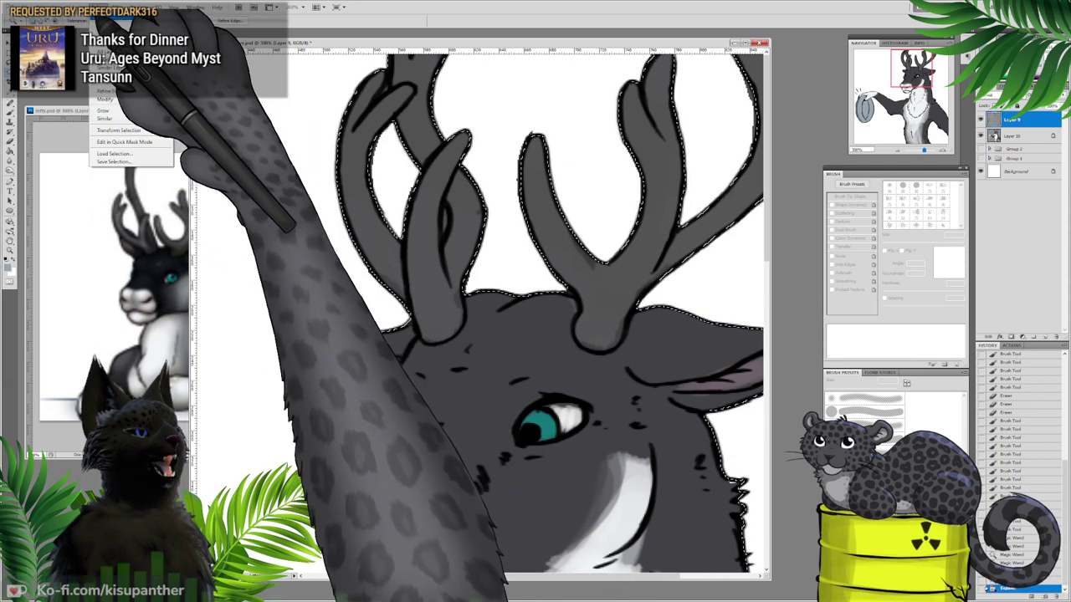
# Step: Try deleting the selected figure area's contents from Layer 10, and undo the deletion
pyautogui.click(1014, 135)
pyautogui.press('Delete')
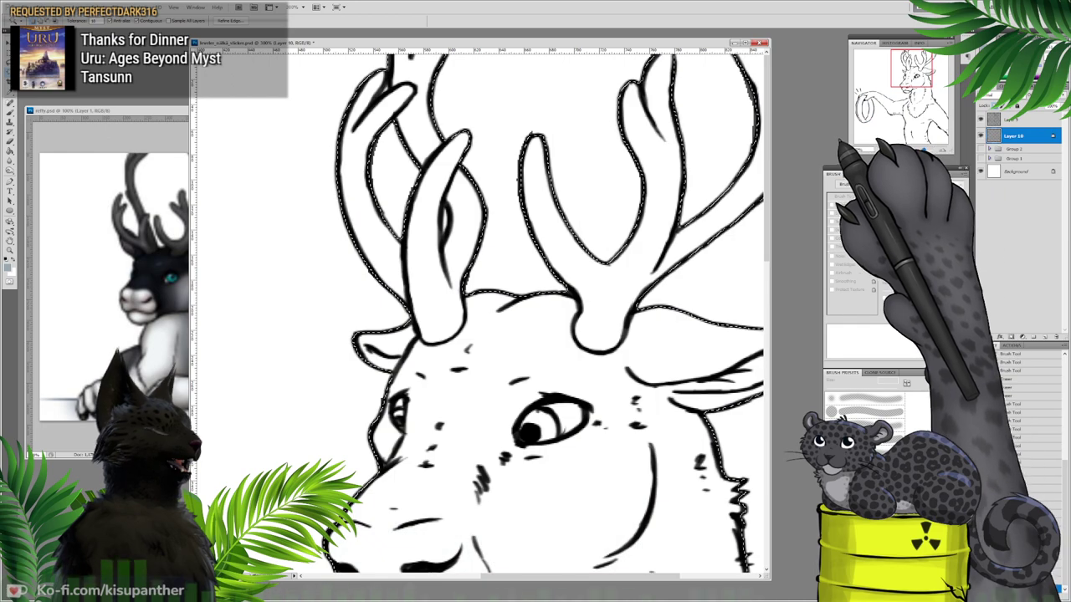
pyautogui.hotkey('ctrl', '-')
pyautogui.hotkey('ctrl', '-')
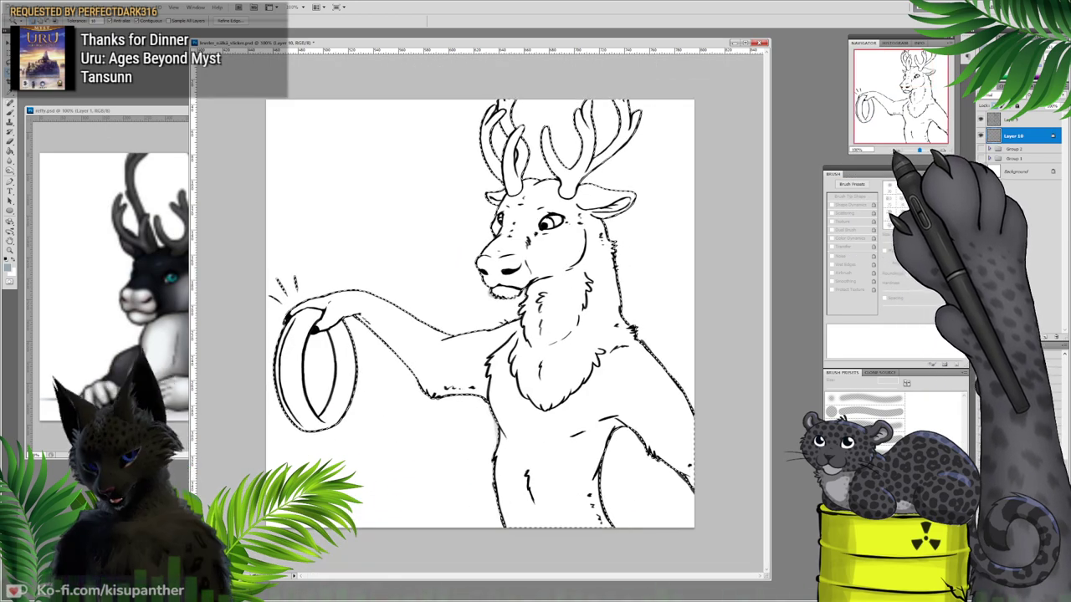
pyautogui.hotkey('ctrl', 'z')
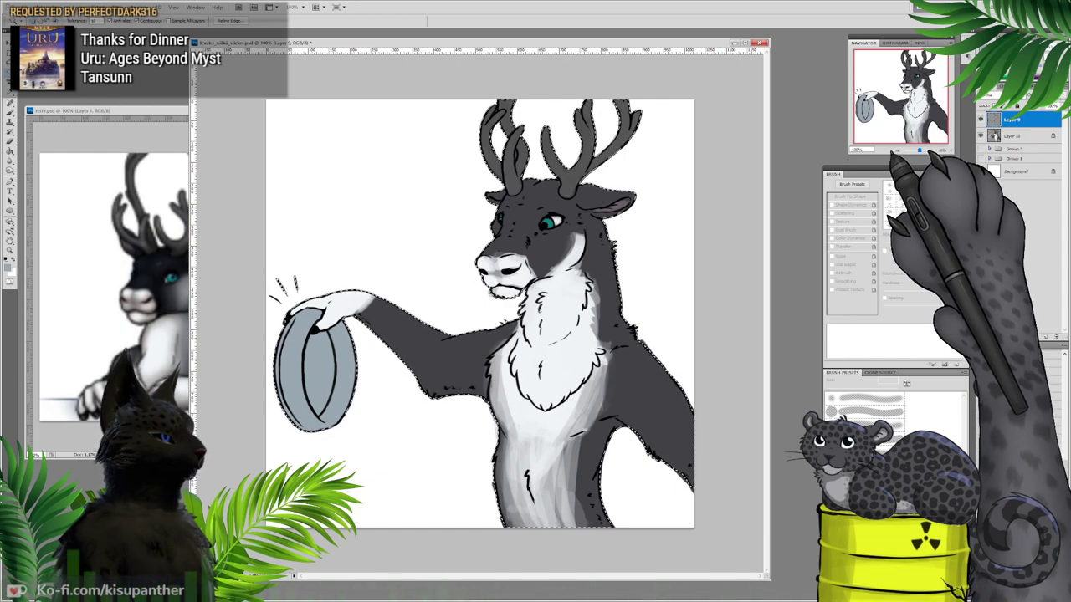
# Step: Invert the selection, clear the stray colour outside the reindeer's outline on Layer 10 and deselect
pyautogui.press('b')
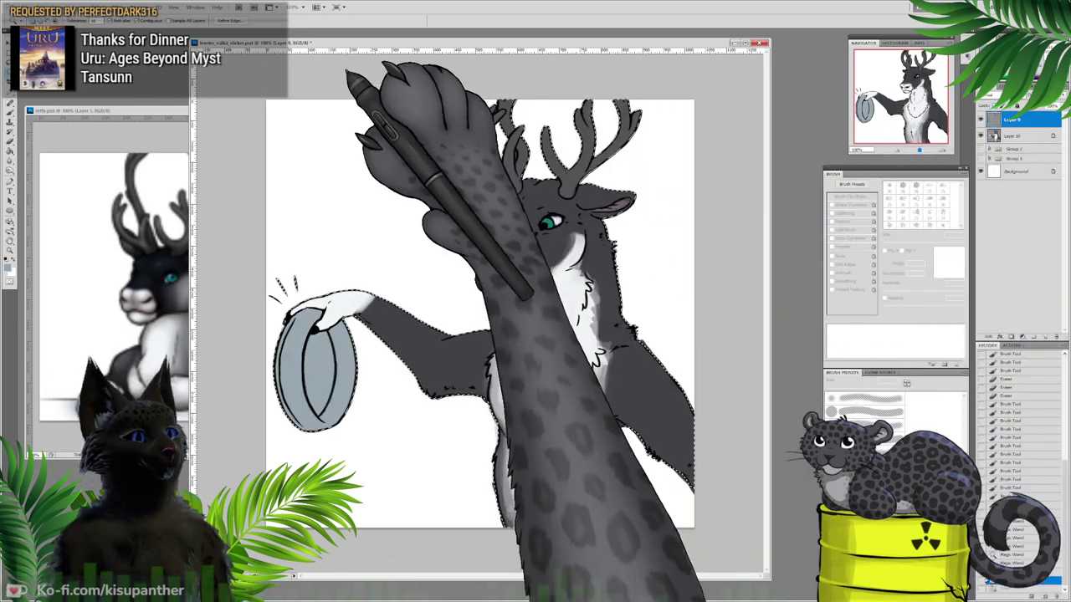
pyautogui.click(99, 8)
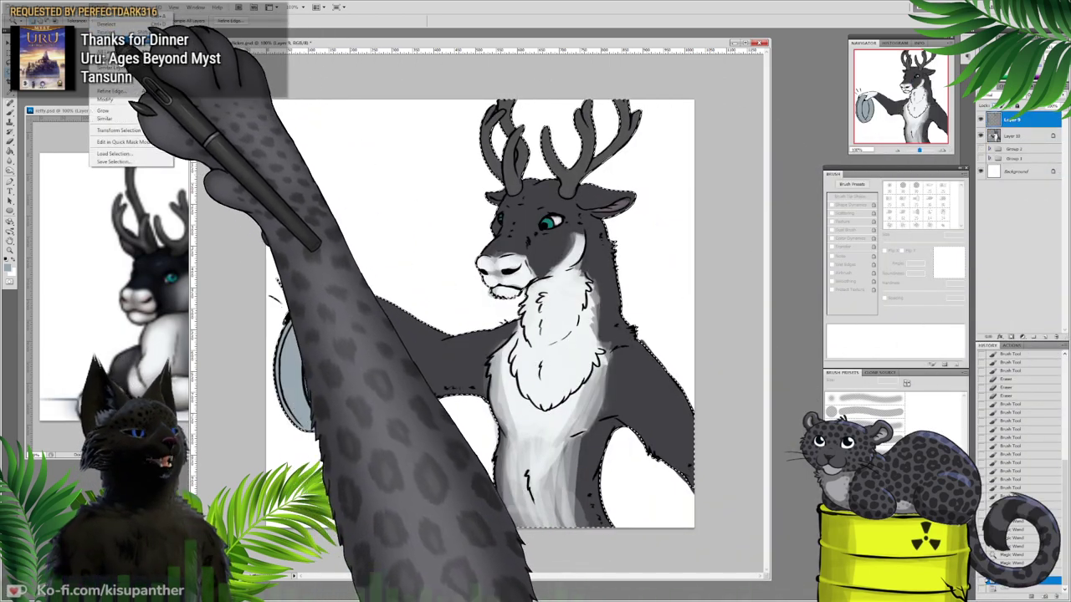
pyautogui.click(107, 40)
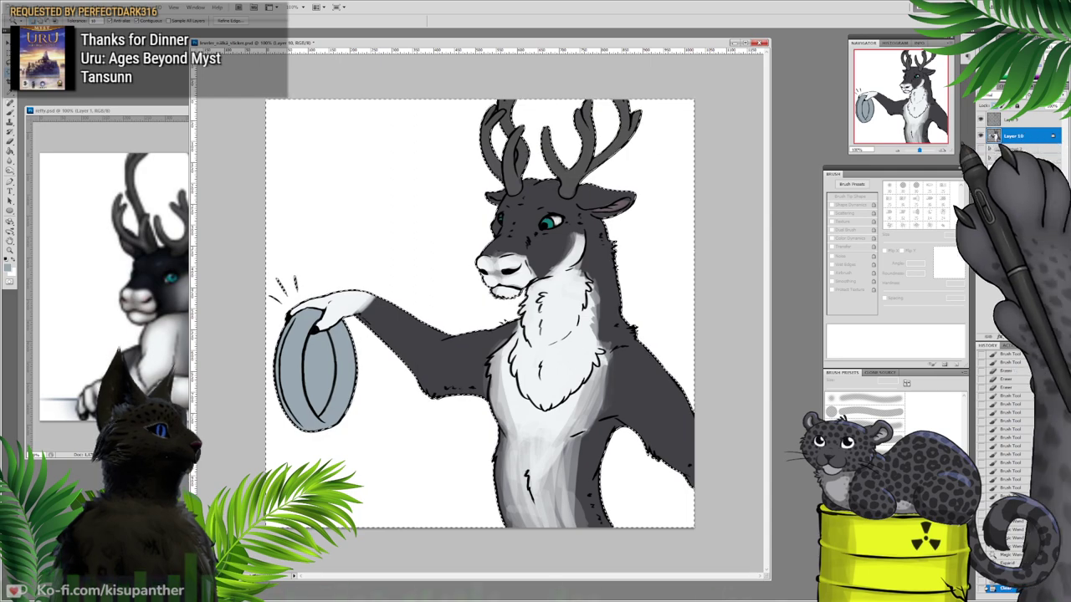
pyautogui.hotkey('ctrl', 'd')
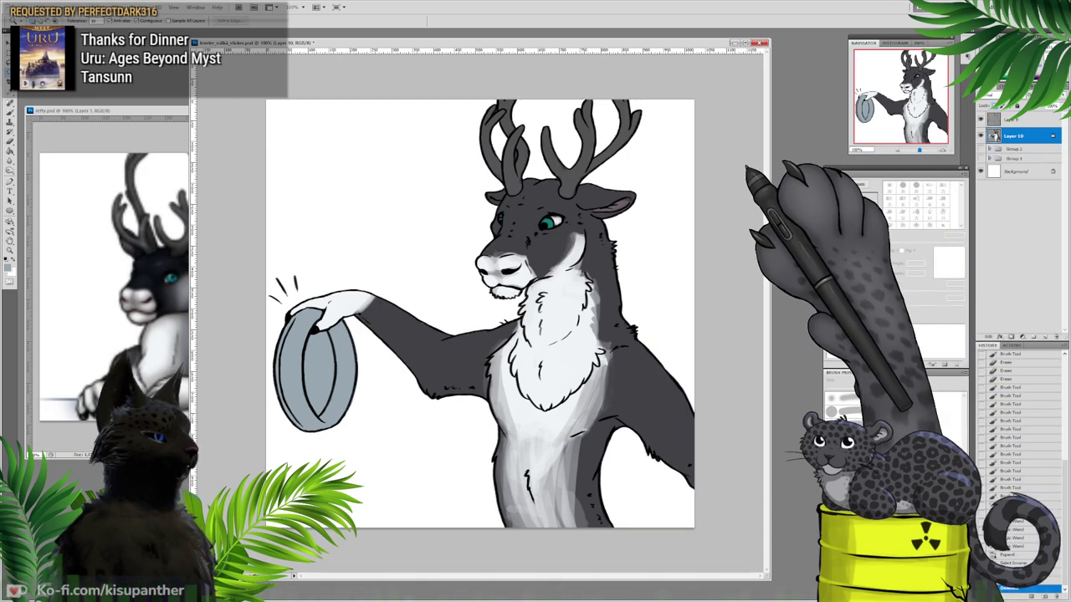
# Step: Erase the grey fill in the small gap between the two overlapping antler branches on Layer 10
pyautogui.click(10, 141)
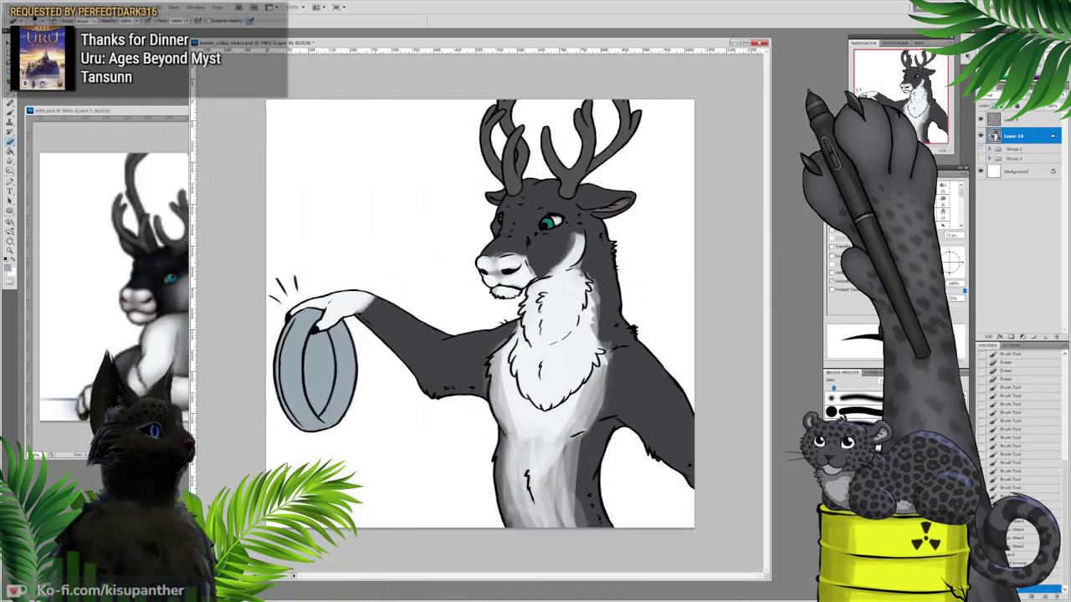
pyautogui.click(943, 151)
pyautogui.click(943, 150)
pyautogui.click(942, 151)
pyautogui.moveTo(892, 92); pyautogui.dragTo(911, 73)
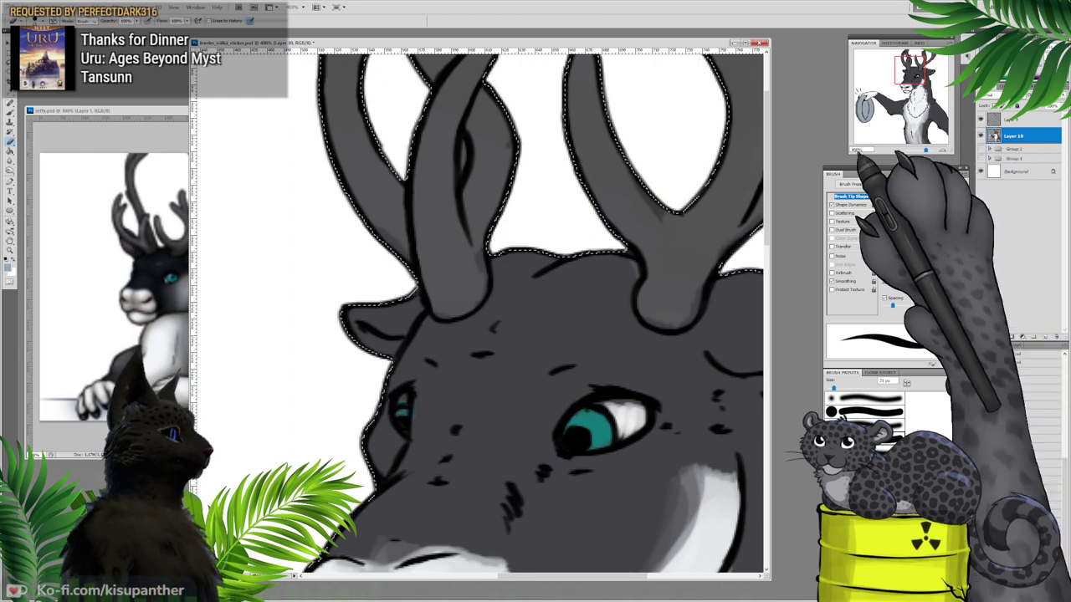
pyautogui.press('l')
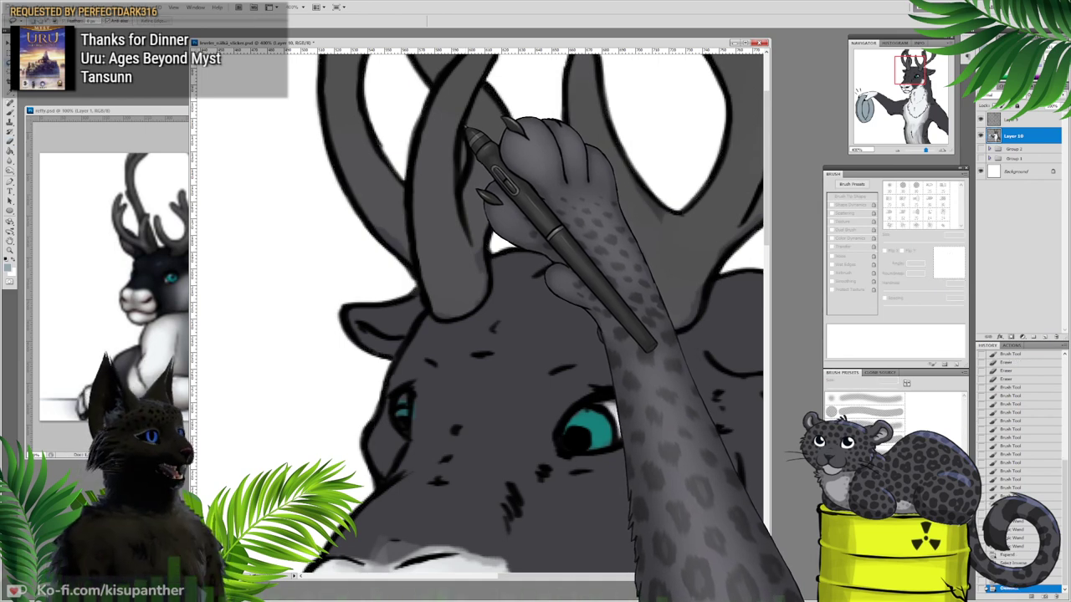
pyautogui.press('b')
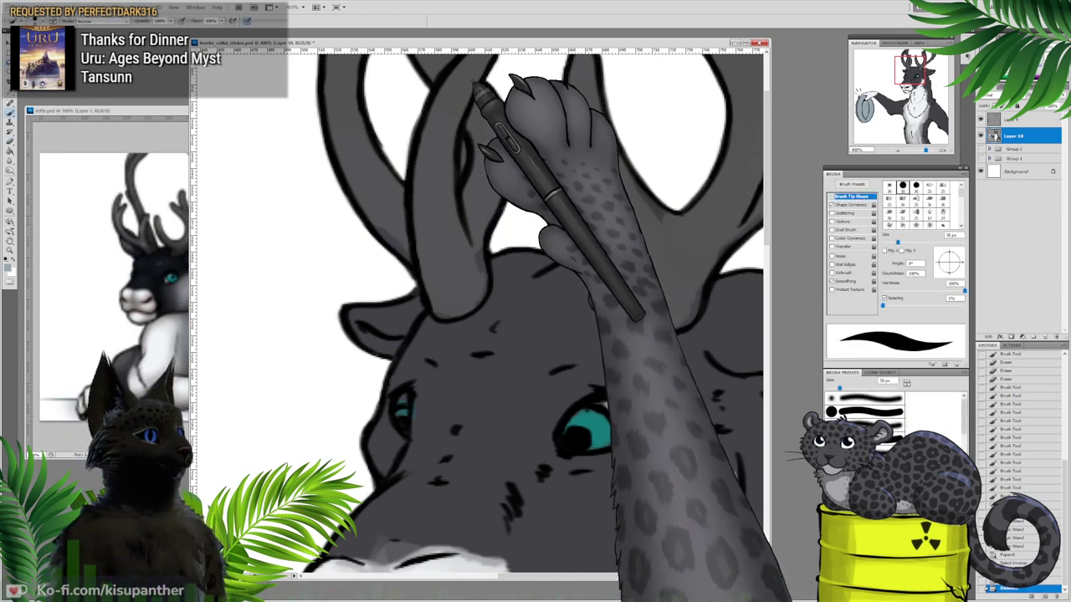
pyautogui.press('e')
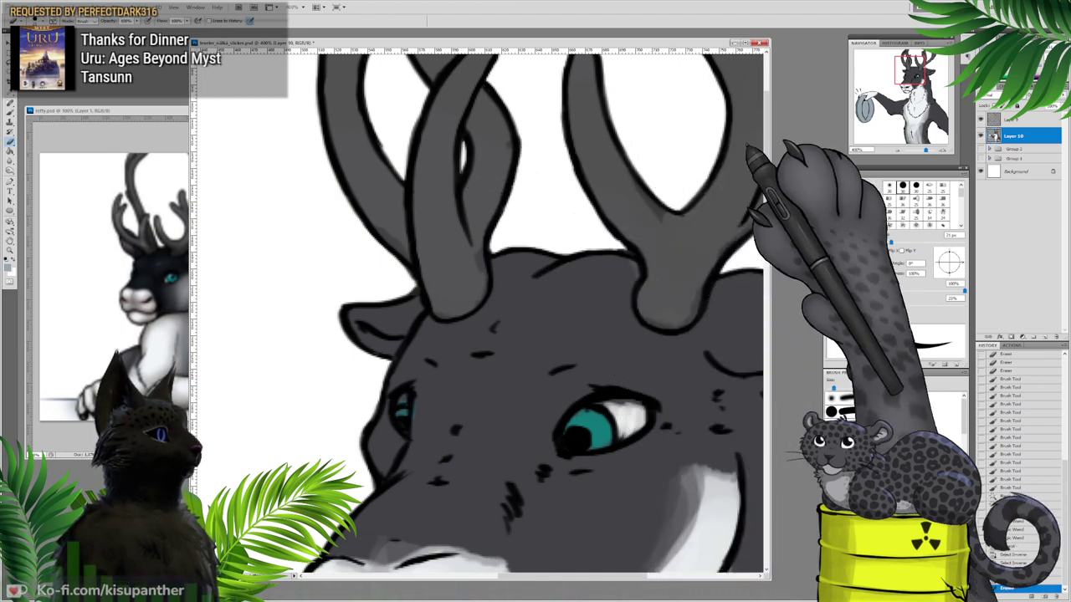
pyautogui.click(899, 150)
pyautogui.click(898, 151)
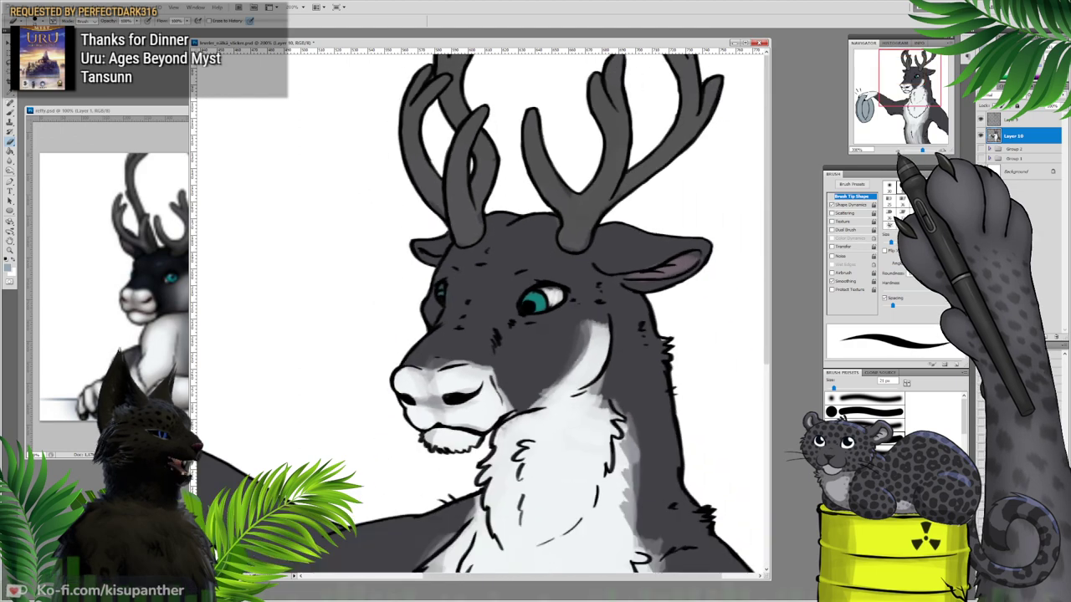
pyautogui.hotkey('ctrl', '-')
pyautogui.hotkey('ctrl', '-')
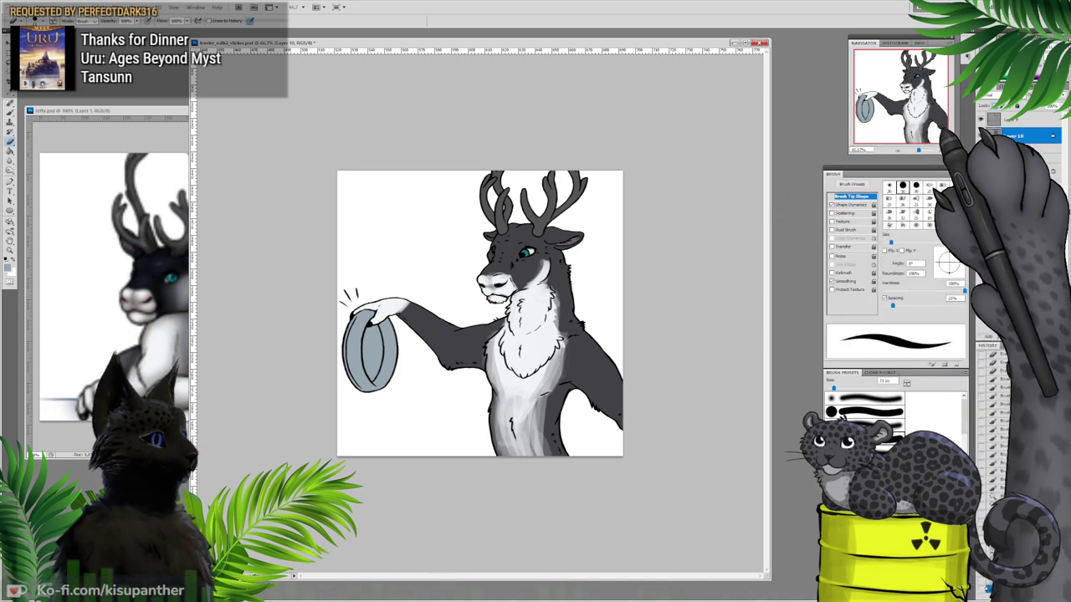
# Step: Check the reference drawing and erase the stray colour between the upper prongs of the reindeer's far antler
pyautogui.click(157, 111)
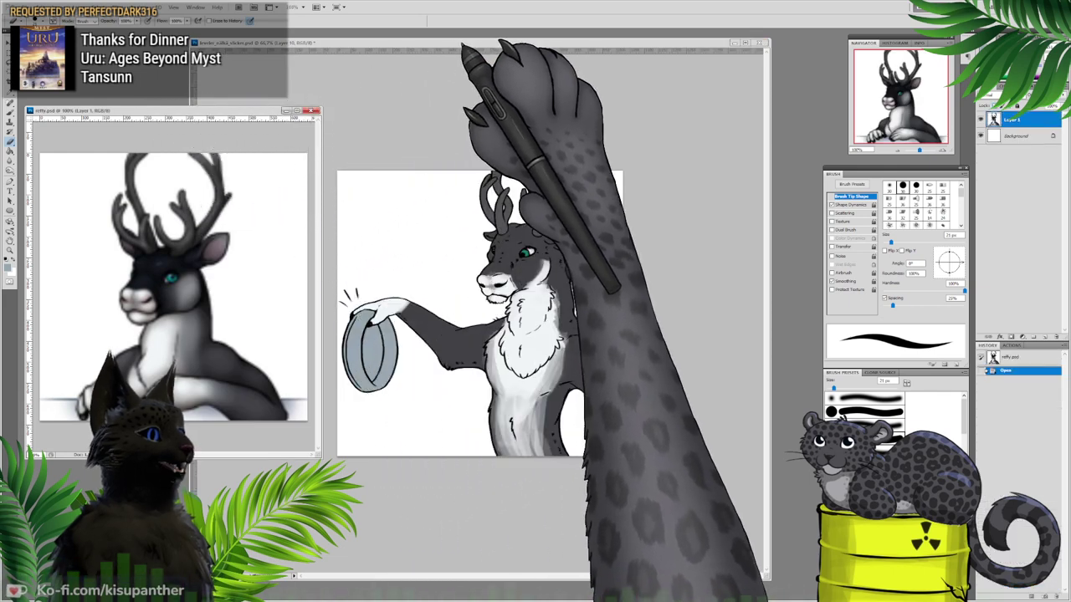
pyautogui.click(470, 44)
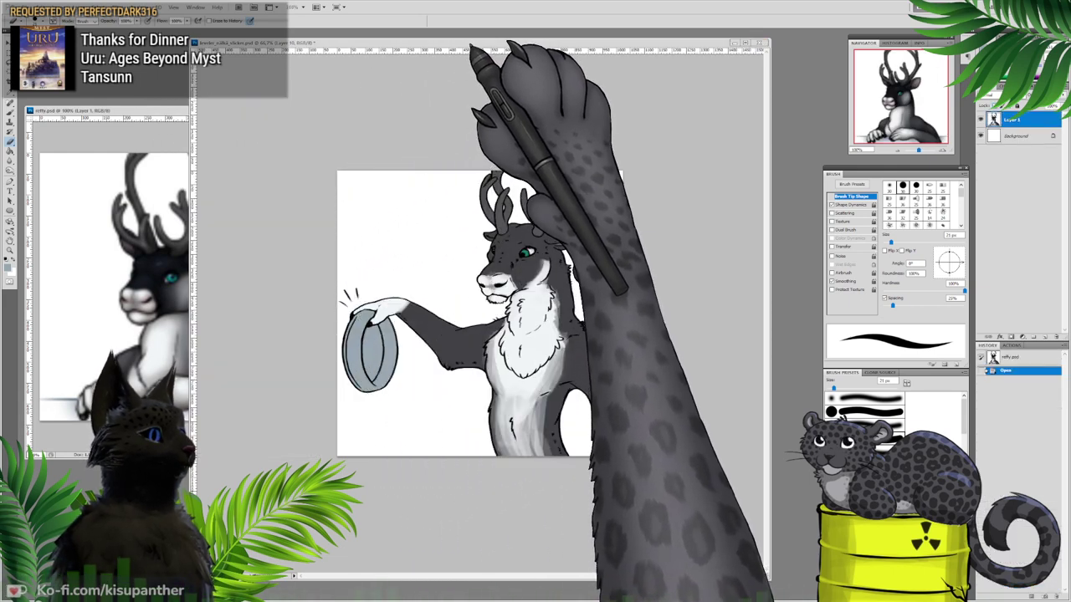
pyautogui.click(943, 150)
pyautogui.click(943, 150)
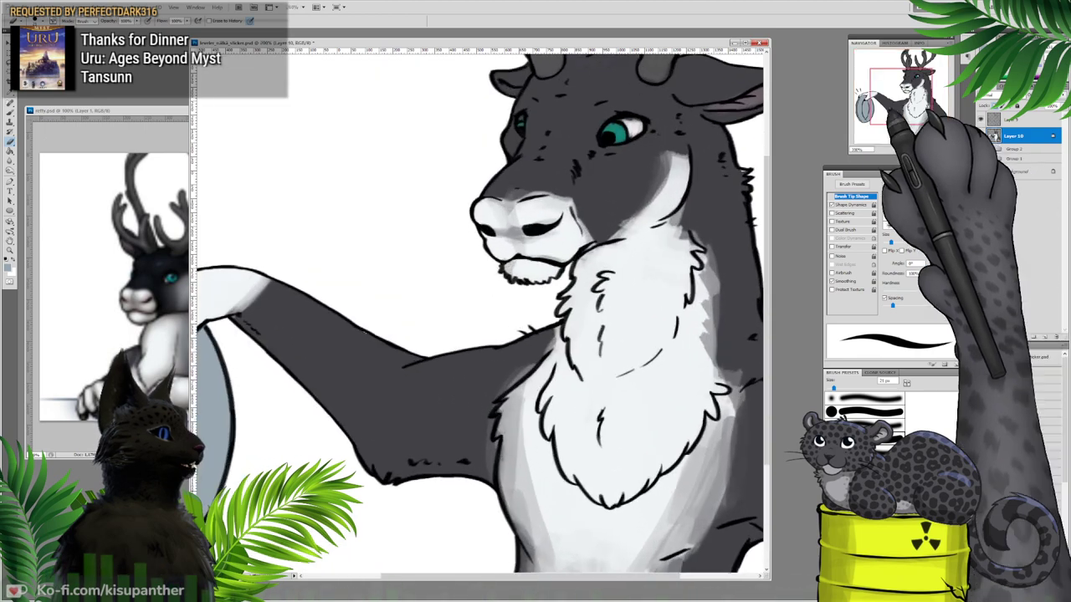
pyautogui.moveTo(883, 94); pyautogui.dragTo(898, 76)
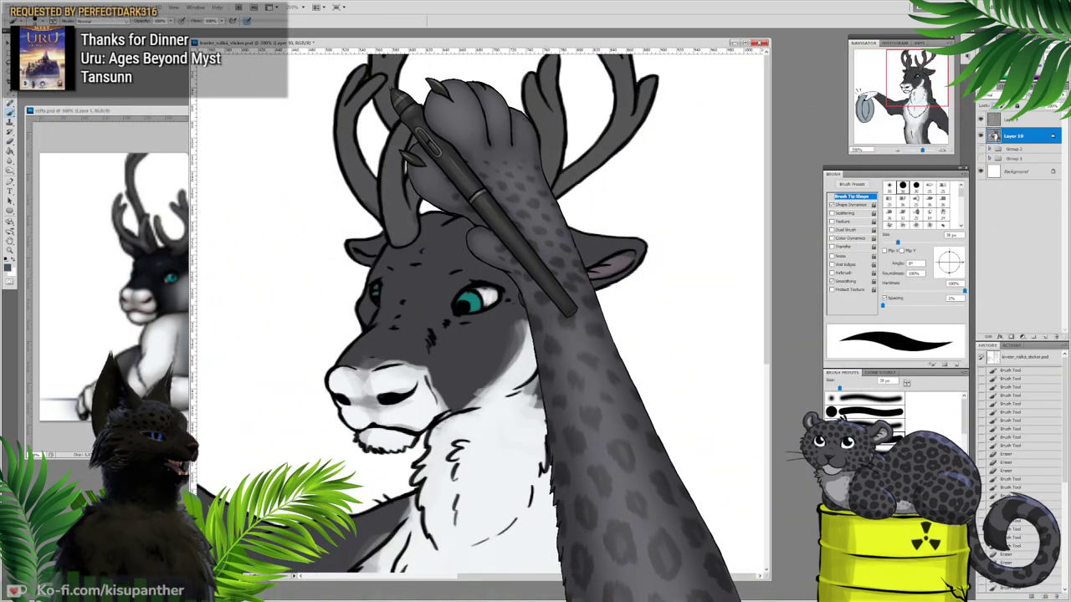
pyautogui.click(10, 141)
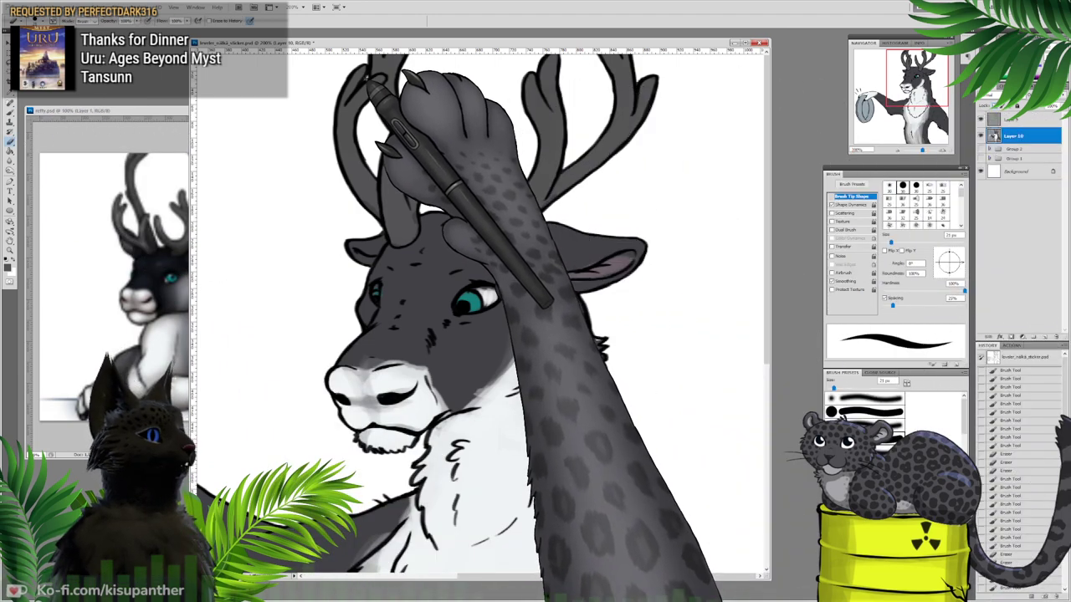
pyautogui.moveTo(368, 82); pyautogui.dragTo(378, 82)
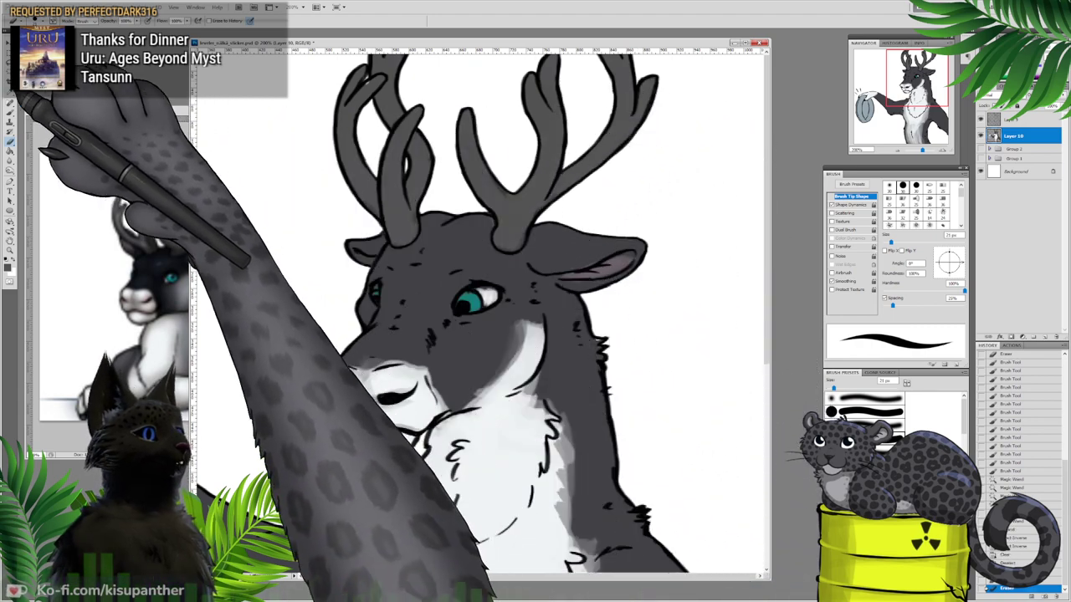
# Step: Touch up the dark fur and pink inner colour of both ears with colours sampled from the drawing, using a 19 px brush
pyautogui.click(10, 112)
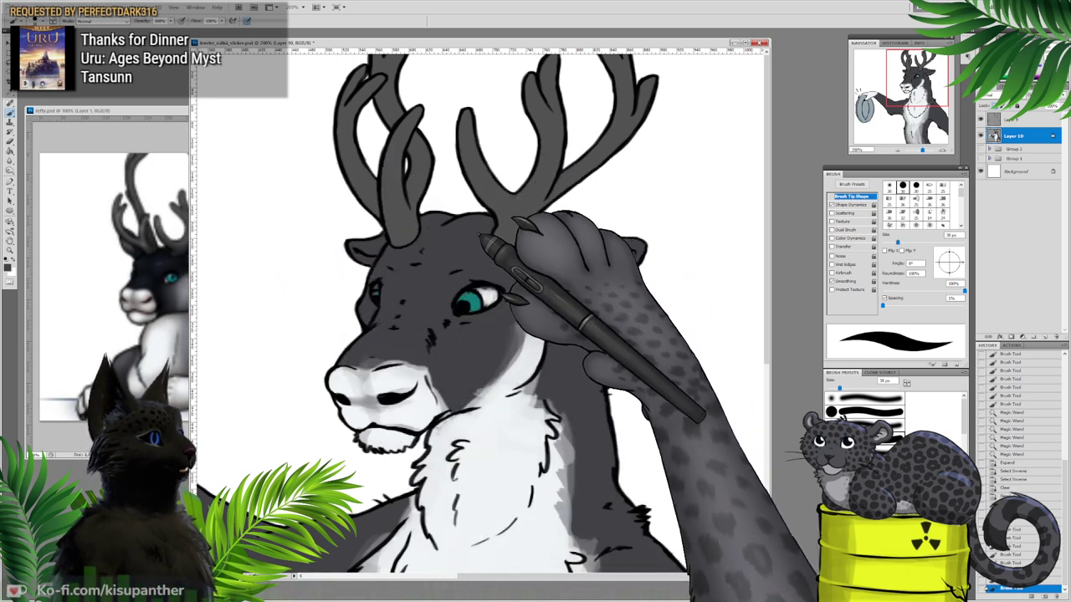
pyautogui.moveTo(557, 239)
pyautogui.mouseDown()
pyautogui.moveTo(577, 261)
pyautogui.moveTo(593, 260)
pyautogui.moveTo(580, 265)
pyautogui.moveTo(608, 260)
pyautogui.mouseUp()
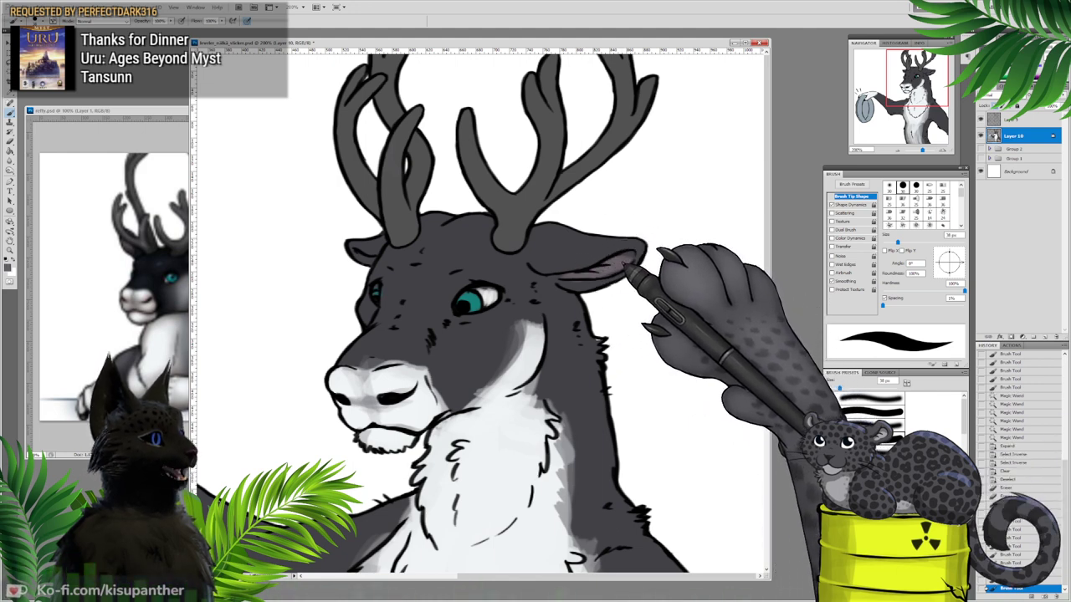
pyautogui.moveTo(640, 279); pyautogui.dragTo(632, 278)
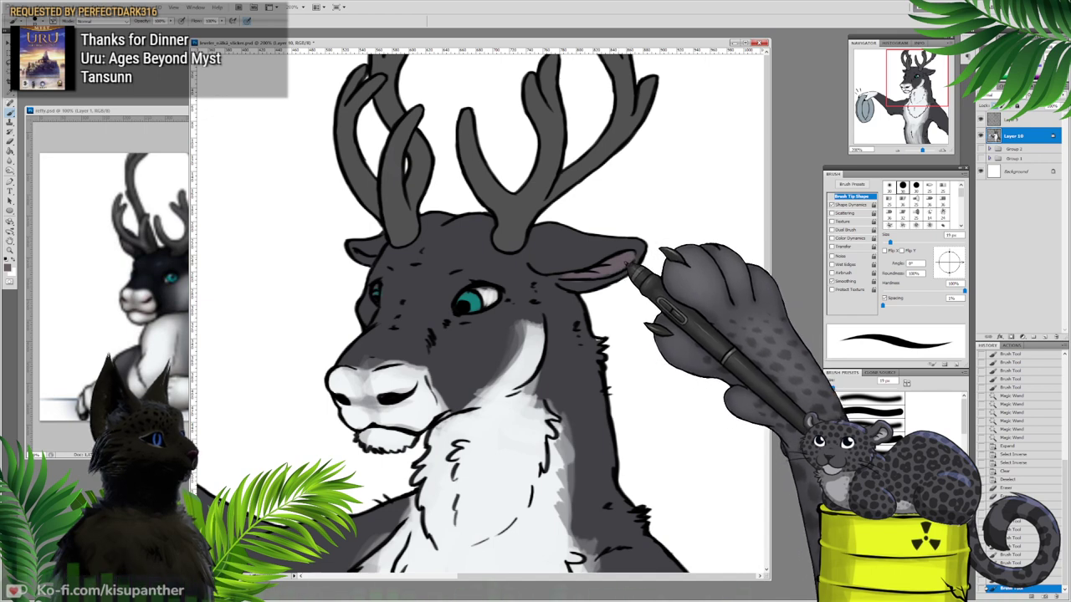
pyautogui.keyDown('alt'); pyautogui.click(572, 281); pyautogui.keyUp('alt')
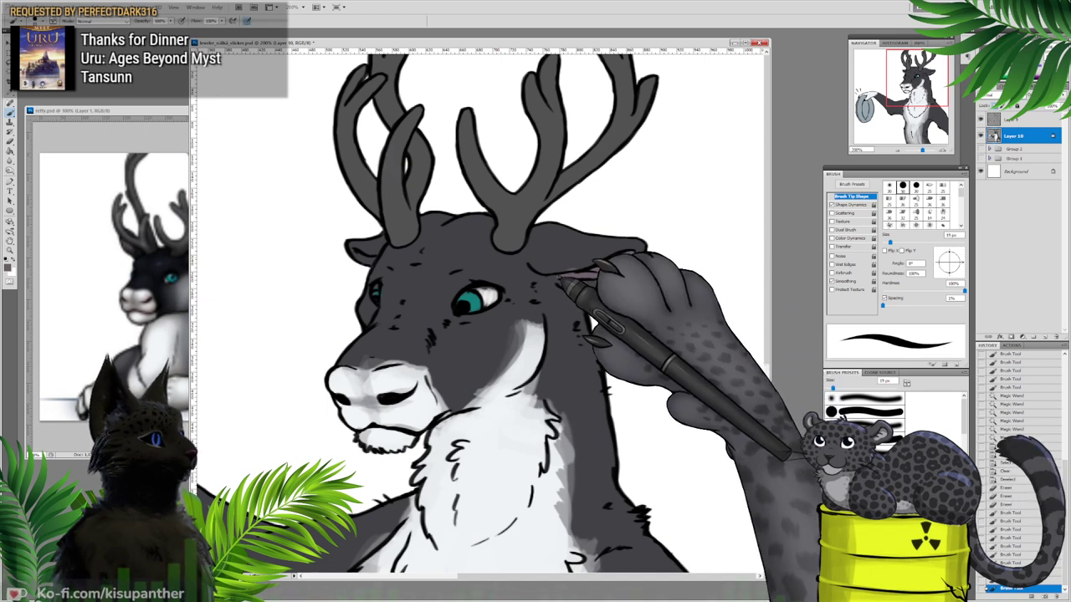
pyautogui.moveTo(574, 281); pyautogui.dragTo(567, 277)
pyautogui.moveTo(571, 277); pyautogui.dragTo(562, 275)
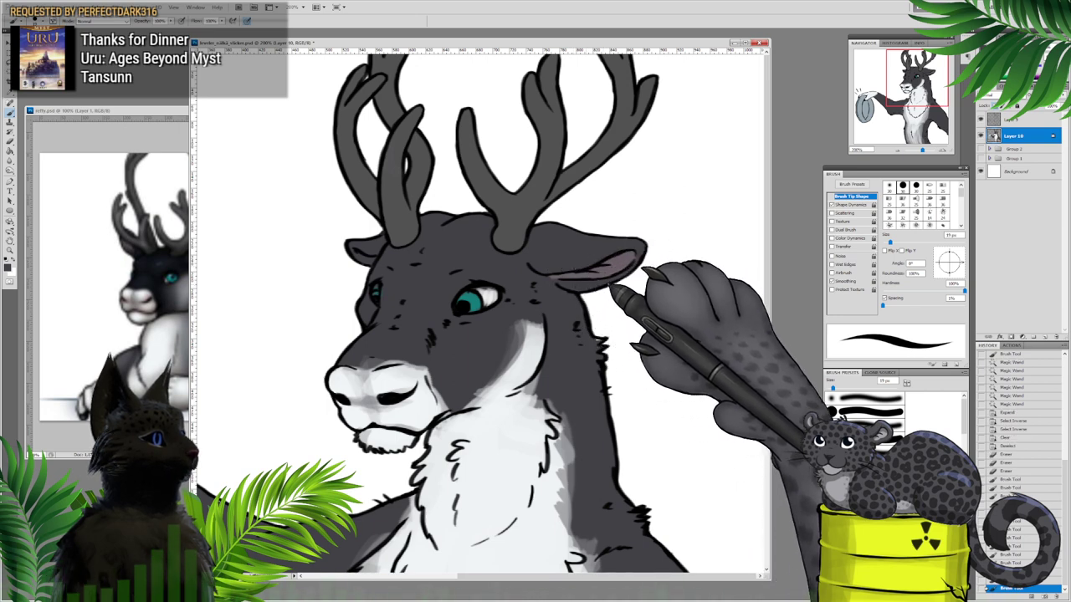
pyautogui.moveTo(610, 286); pyautogui.dragTo(645, 266)
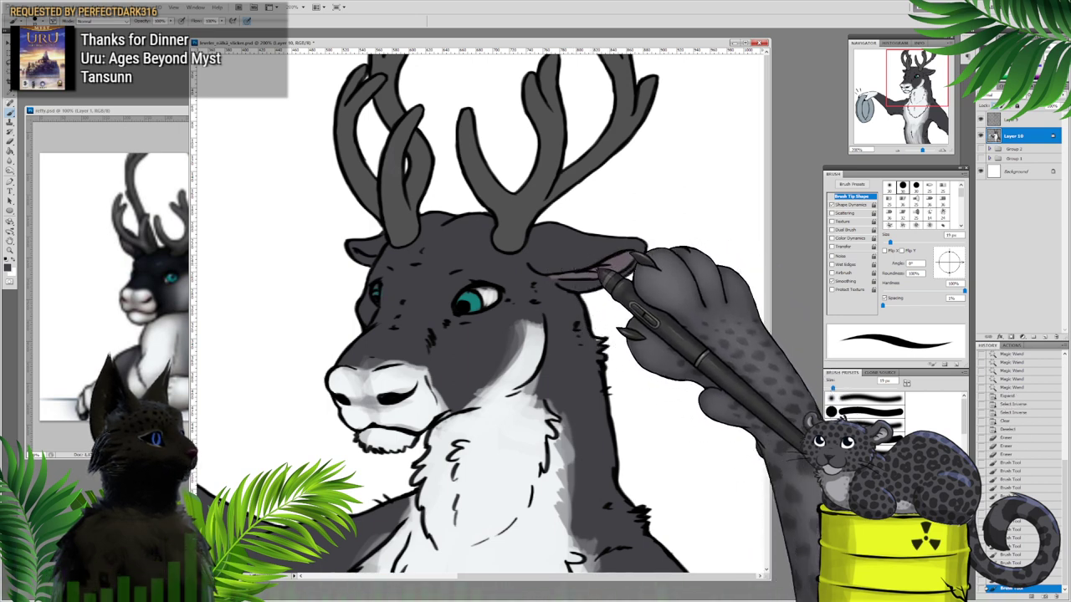
pyautogui.moveTo(550, 283); pyautogui.dragTo(545, 278)
pyautogui.keyDown('alt'); pyautogui.click(372, 253); pyautogui.keyUp('alt')
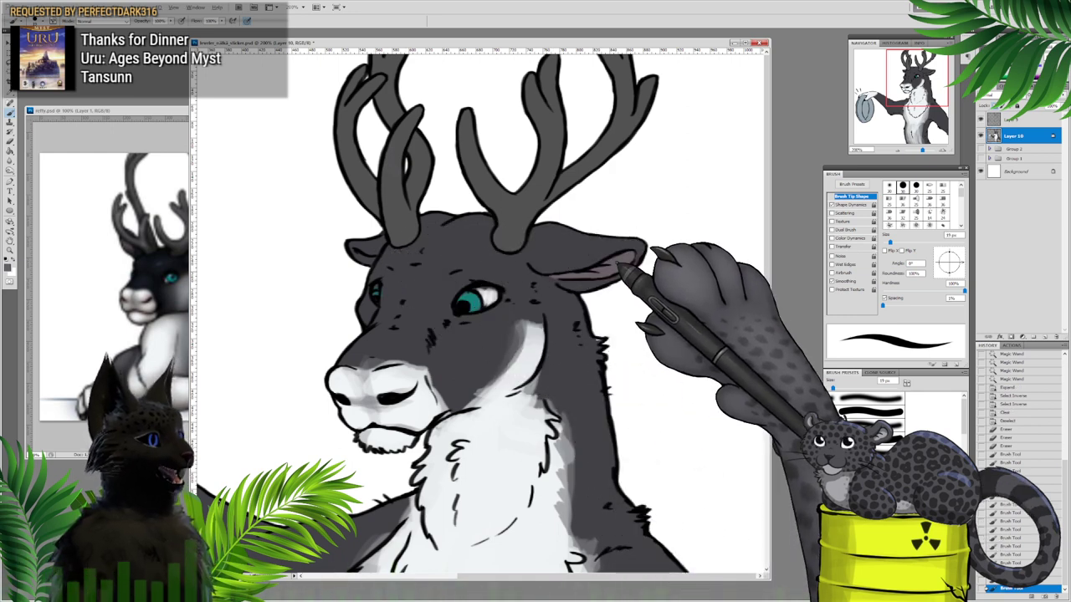
pyautogui.moveTo(360, 254); pyautogui.dragTo(375, 254)
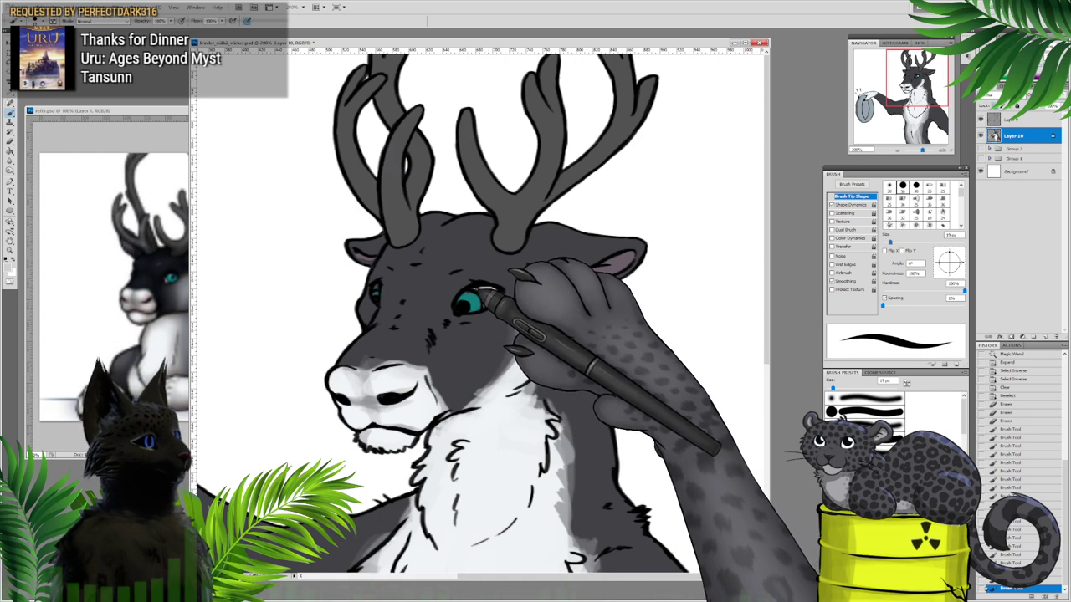
# Step: Clean up both eyes by repainting the teal irises and the eye whites with colours sampled from the near eye
pyautogui.keyDown('alt'); pyautogui.click(476, 299); pyautogui.keyUp('alt')
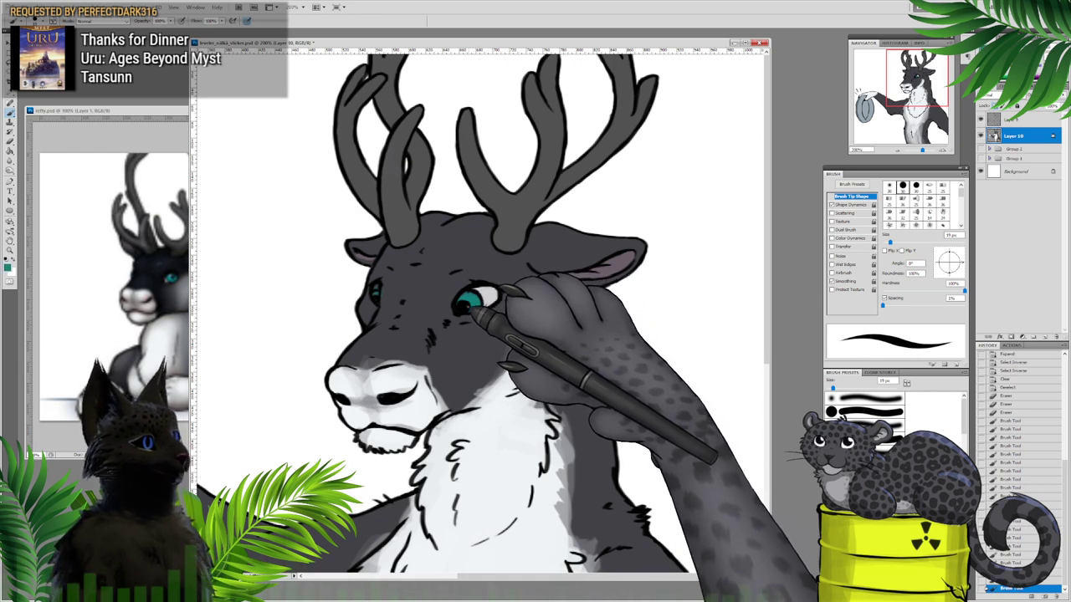
pyautogui.moveTo(462, 308); pyautogui.dragTo(471, 306)
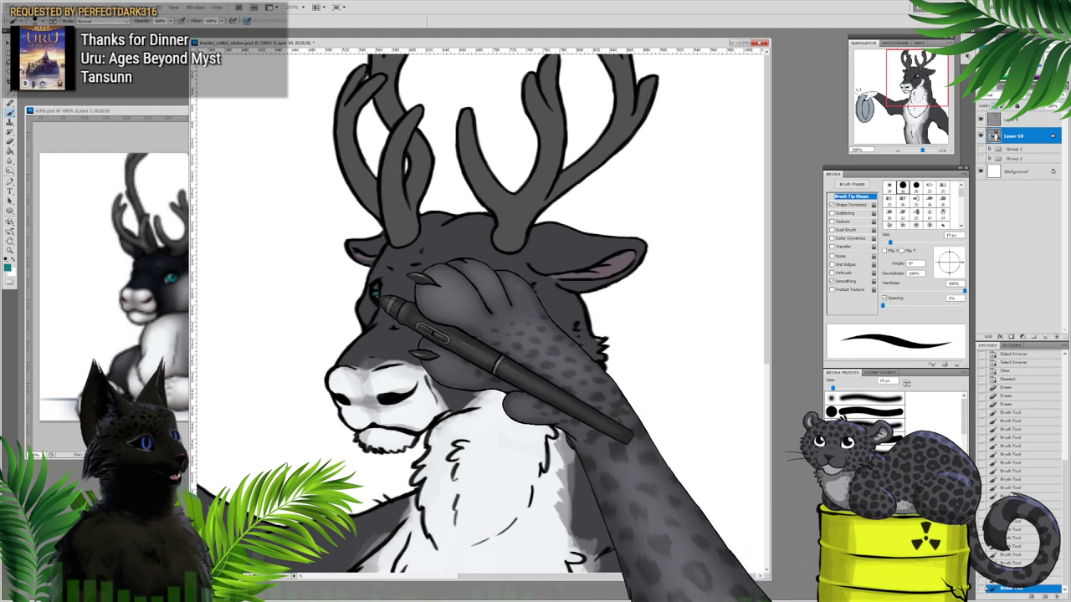
pyautogui.keyDown('alt'); pyautogui.click(495, 297); pyautogui.keyUp('alt')
pyautogui.moveTo(376, 288)
pyautogui.mouseDown()
pyautogui.moveTo(387, 299)
pyautogui.moveTo(382, 291)
pyautogui.mouseUp()
pyautogui.keyDown('alt'); pyautogui.click(390, 290); pyautogui.keyUp('alt')
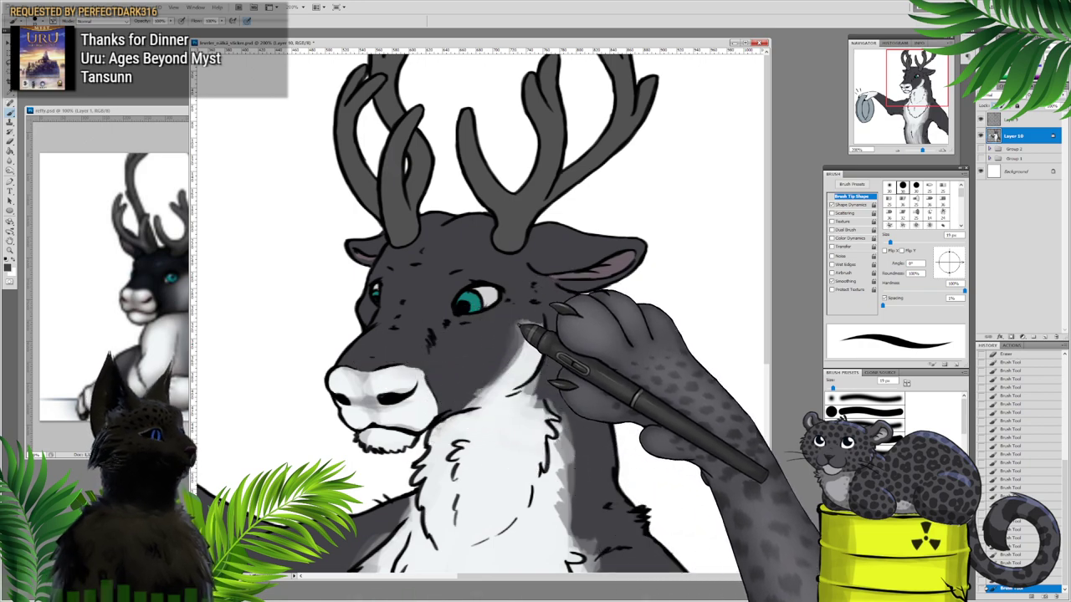
# Step: Touch up the dark fur on the body and paint dark grey over the lighter strip beside the neck and chest ruff
pyautogui.scroll(-5, 481, 310)
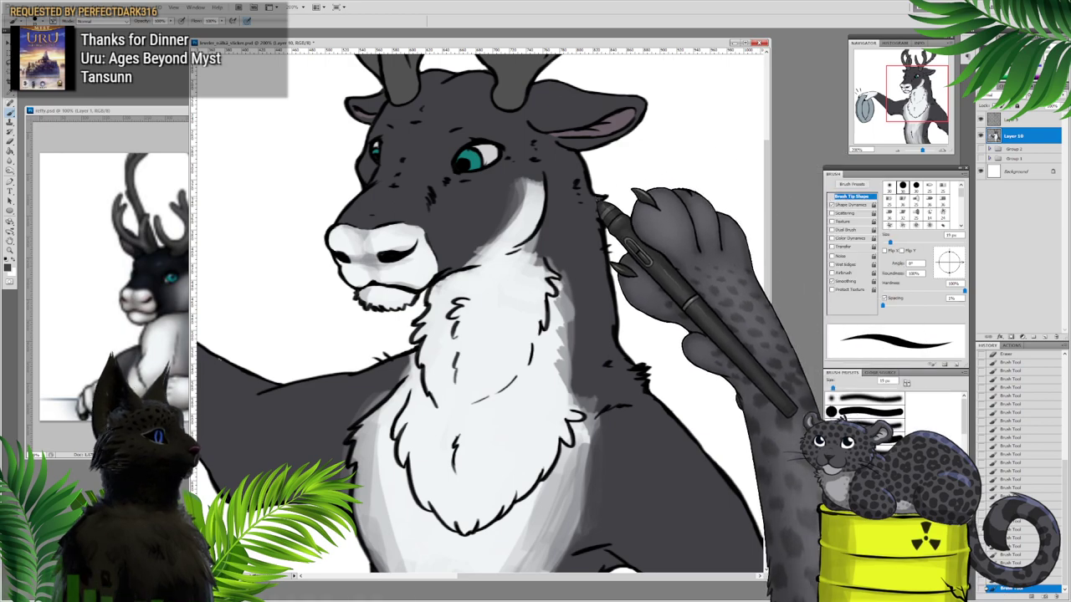
pyautogui.moveTo(389, 290); pyautogui.dragTo(673, 180)
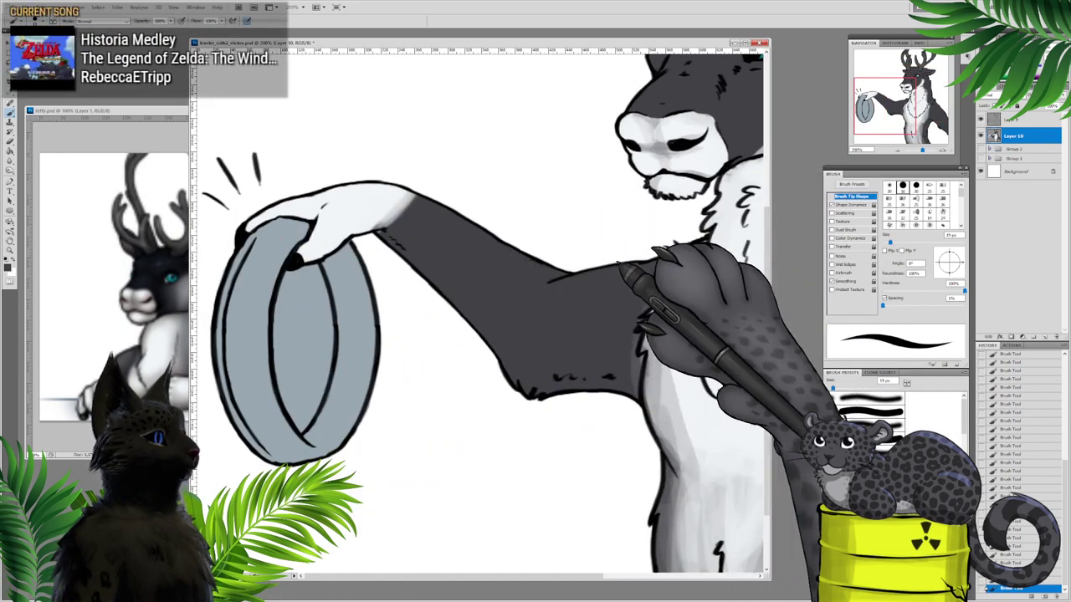
pyautogui.moveTo(602, 255); pyautogui.dragTo(334, 170)
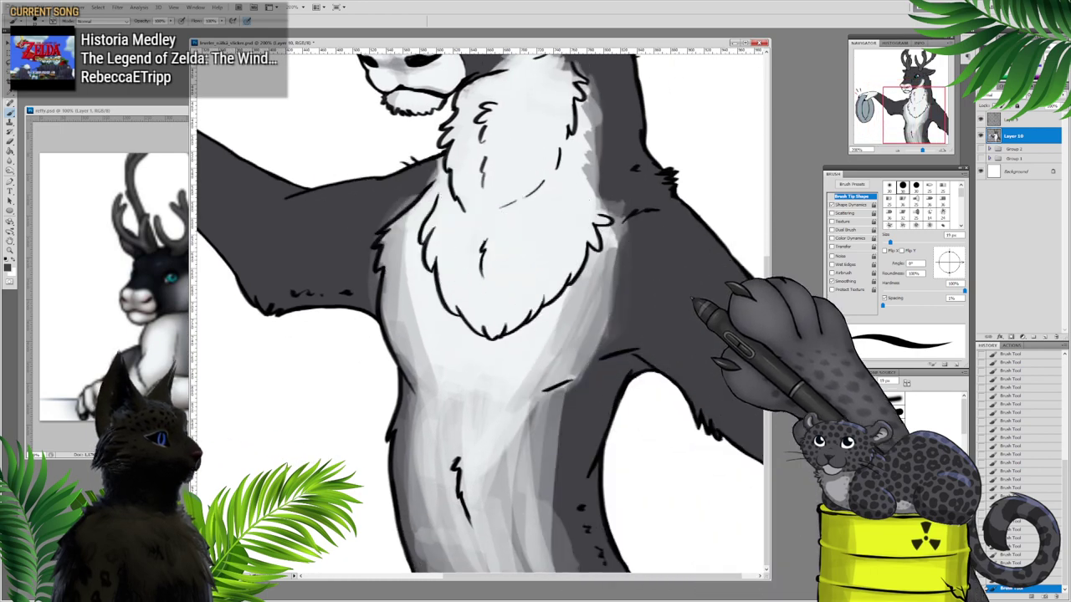
pyautogui.moveTo(693, 304); pyautogui.dragTo(667, 302)
pyautogui.moveTo(649, 210); pyautogui.dragTo(698, 419)
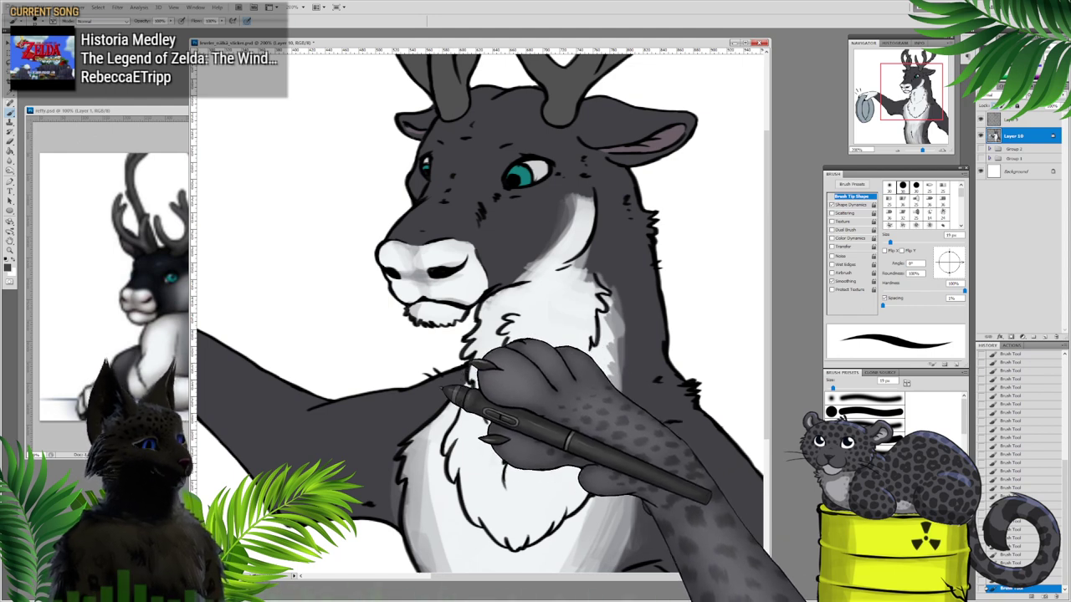
pyautogui.scroll(-5, 481, 309)
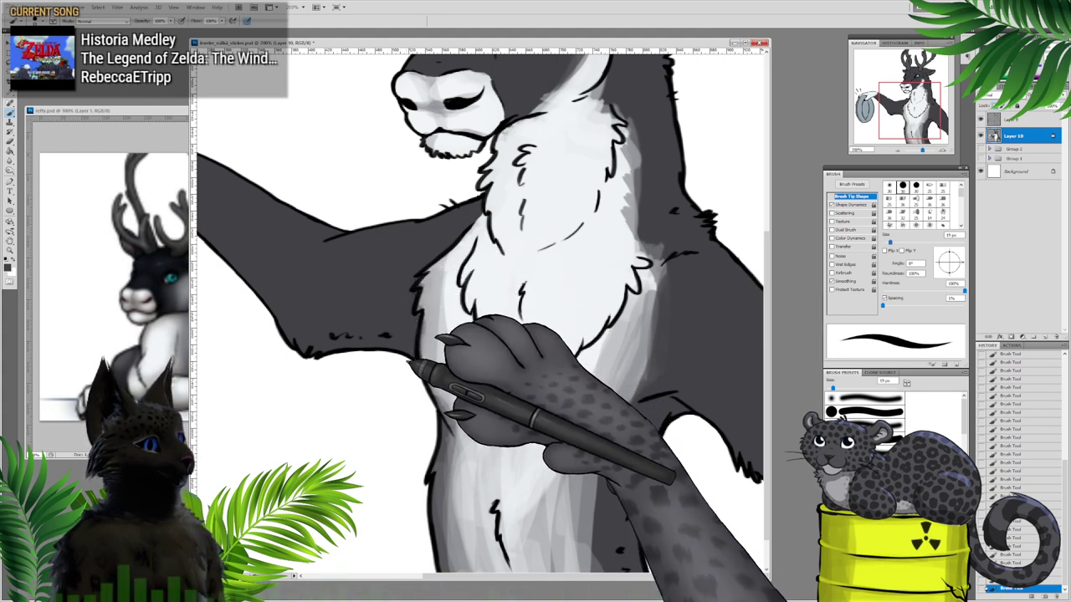
pyautogui.moveTo(380, 314); pyautogui.dragTo(602, 389)
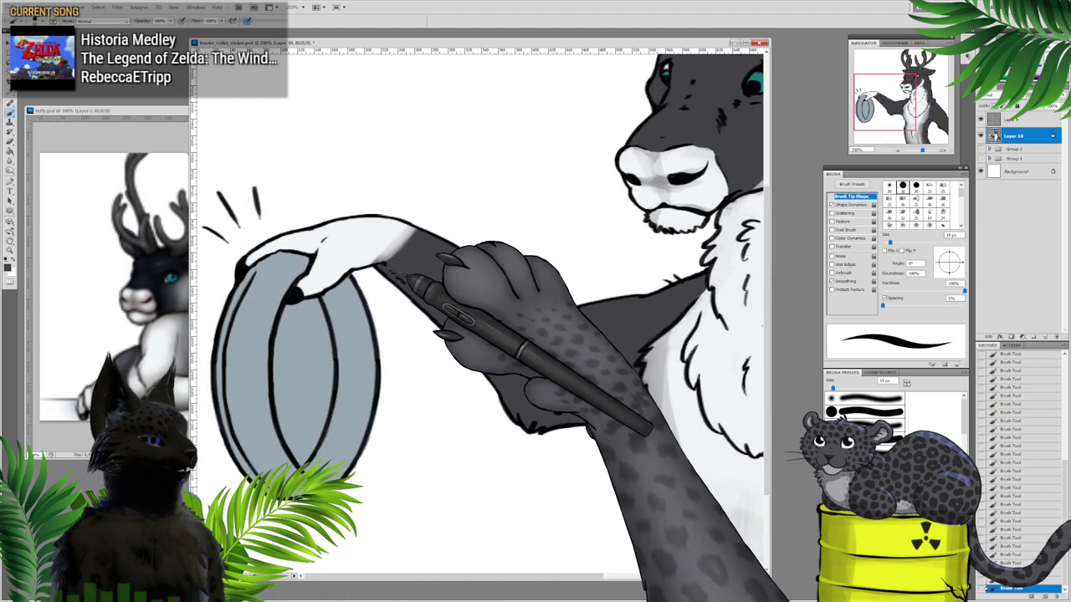
pyautogui.moveTo(548, 269); pyautogui.dragTo(275, 210)
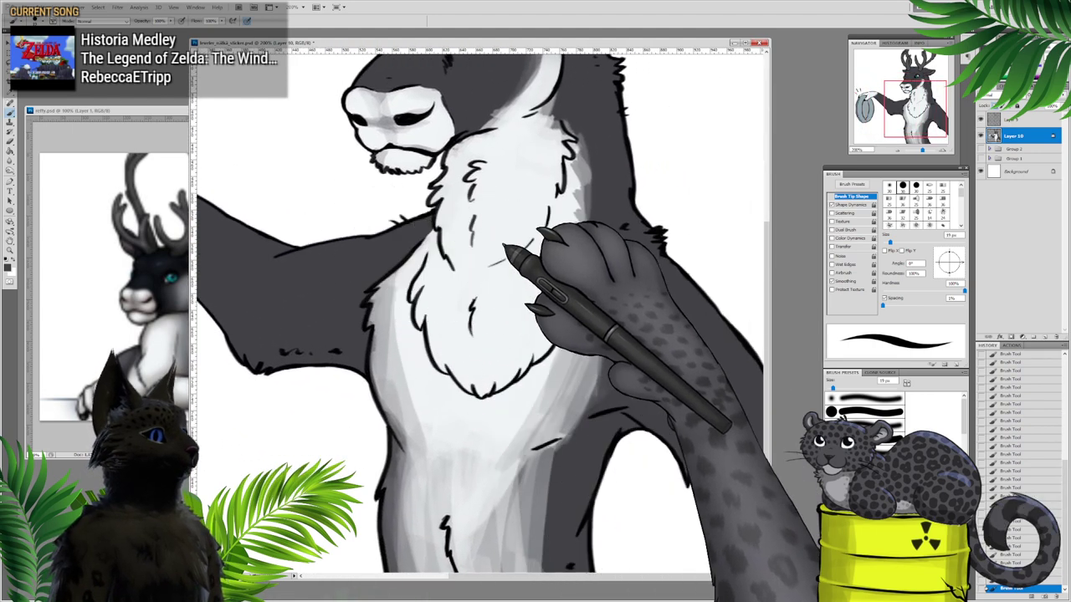
pyautogui.moveTo(554, 286); pyautogui.dragTo(526, 339)
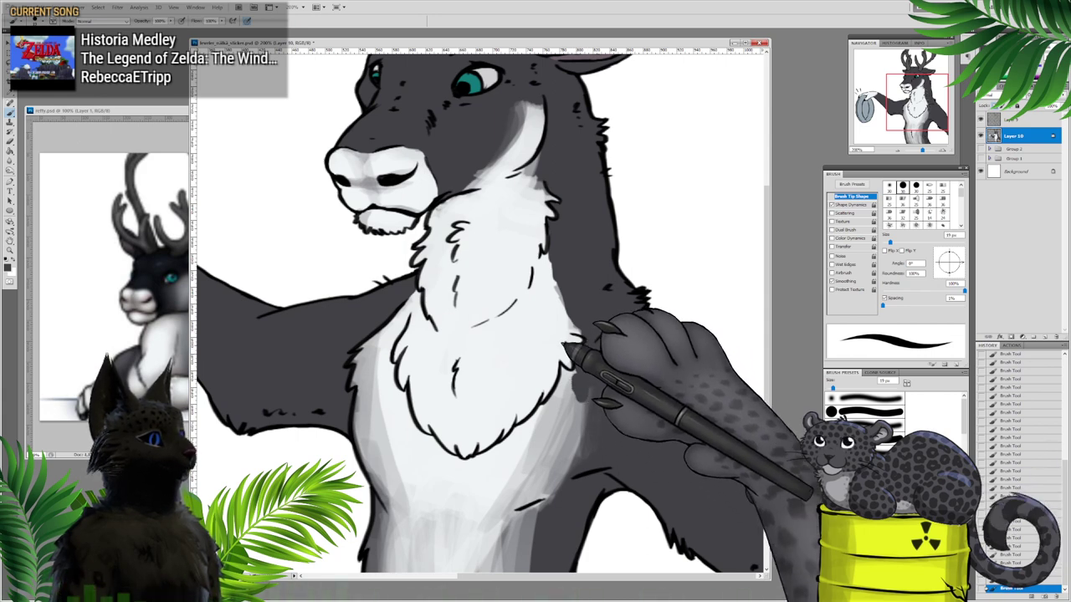
# Step: Consult the reference drawing and repaint the white cheek and throat marking with a softer round brush and sampled colours
pyautogui.click(151, 144)
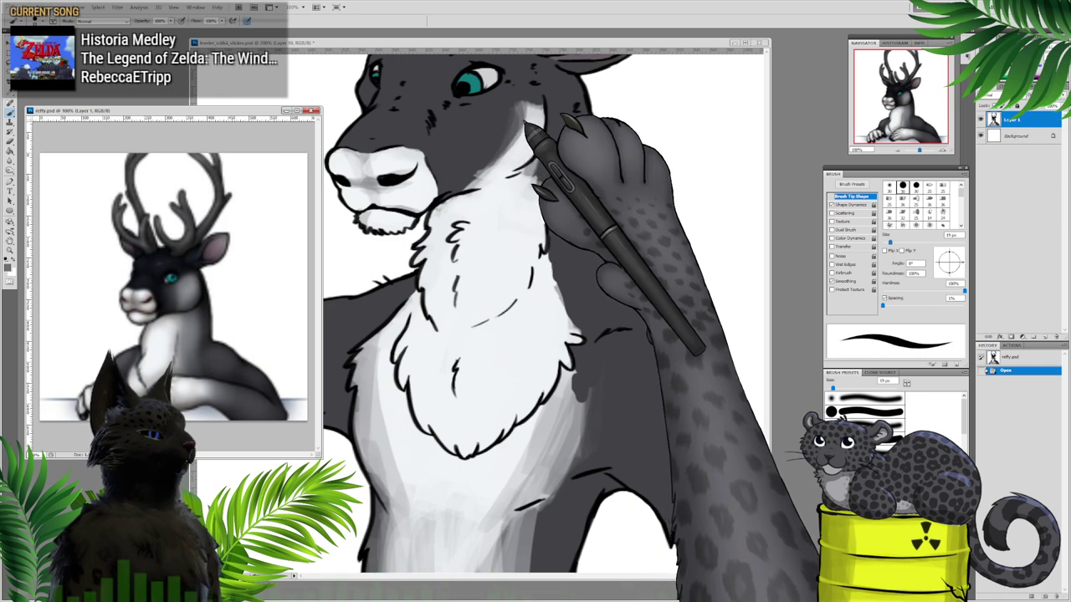
pyautogui.click(519, 150)
pyautogui.rightClick(519, 152)
pyautogui.click(558, 202)
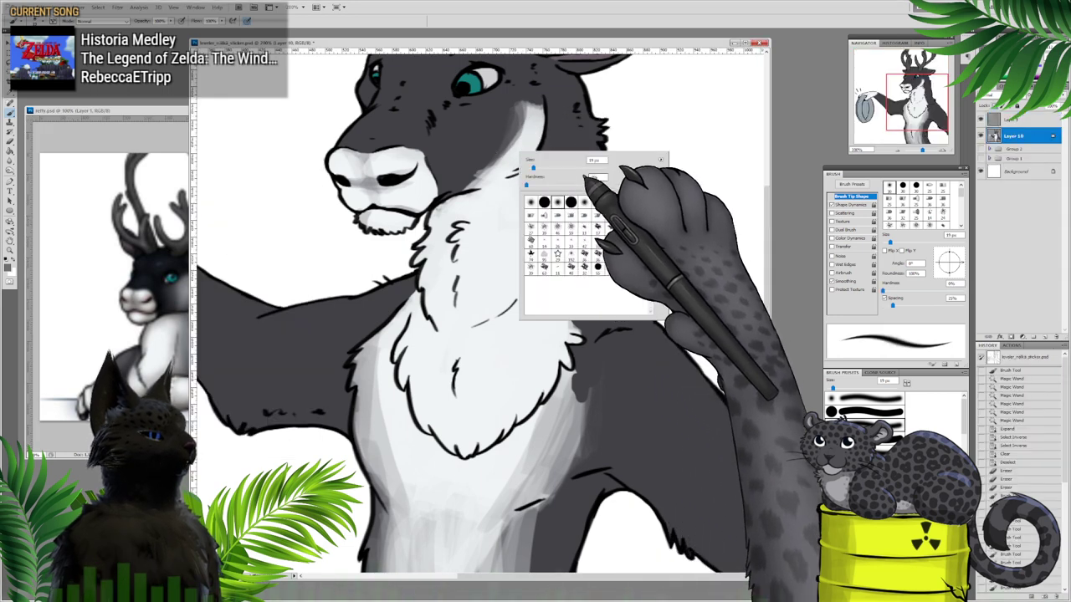
pyautogui.click(553, 168)
pyautogui.moveTo(471, 178)
pyautogui.mouseDown()
pyautogui.moveTo(505, 165)
pyautogui.moveTo(498, 172)
pyautogui.mouseUp()
pyautogui.keyDown('alt'); pyautogui.click(489, 191); pyautogui.keyUp('alt')
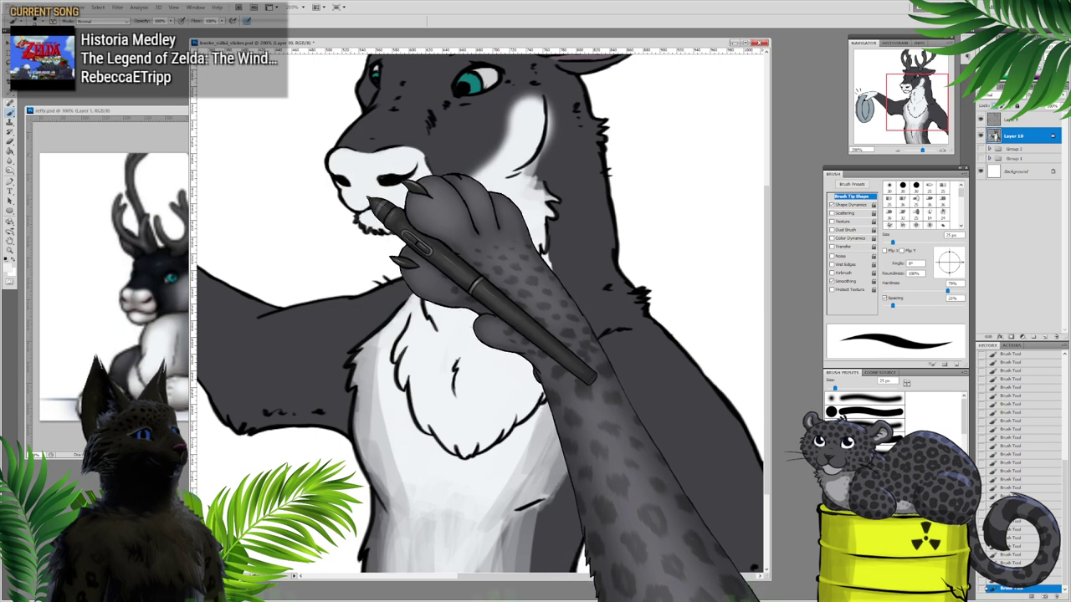
# Step: Paint over the white cheek marking with the dark grey fur colour, using a soft brush at 13% hardness
pyautogui.moveTo(368, 199); pyautogui.dragTo(402, 226)
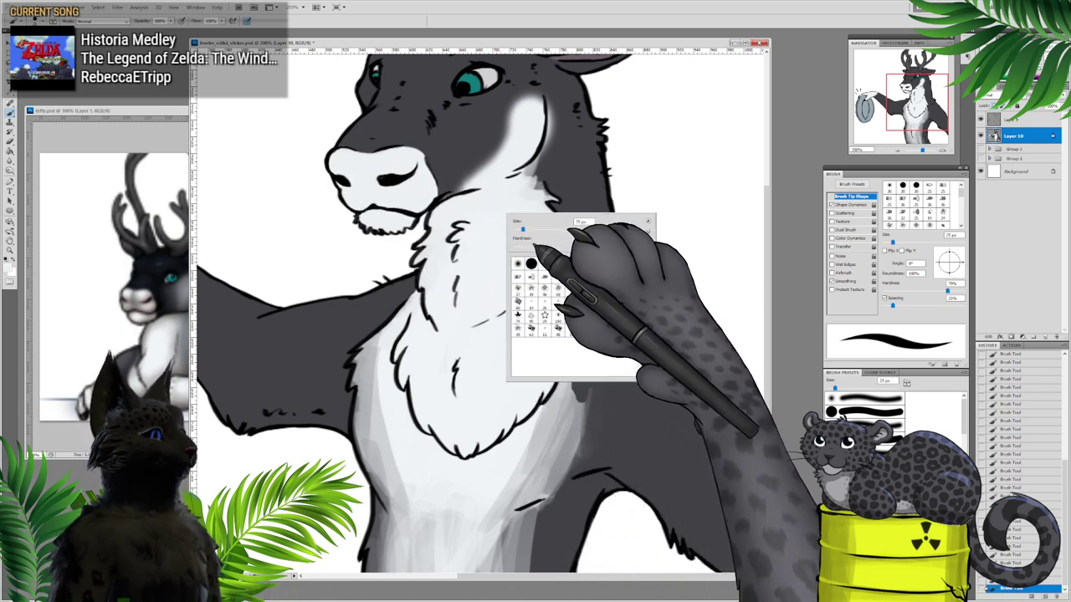
pyautogui.click(536, 230)
pyautogui.click(536, 247)
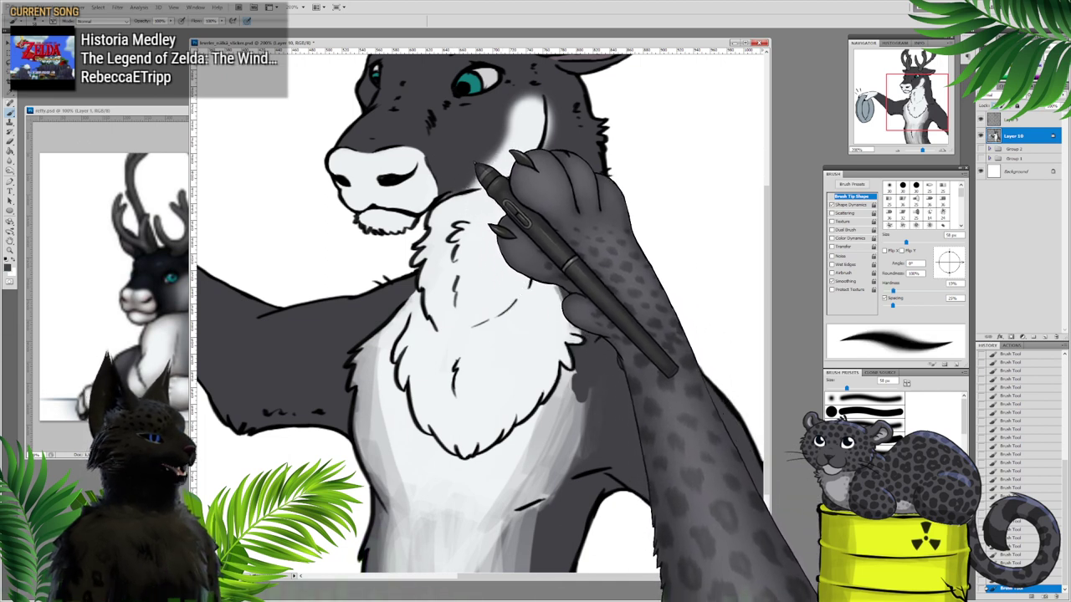
pyautogui.click(179, 113)
pyautogui.click(574, 47)
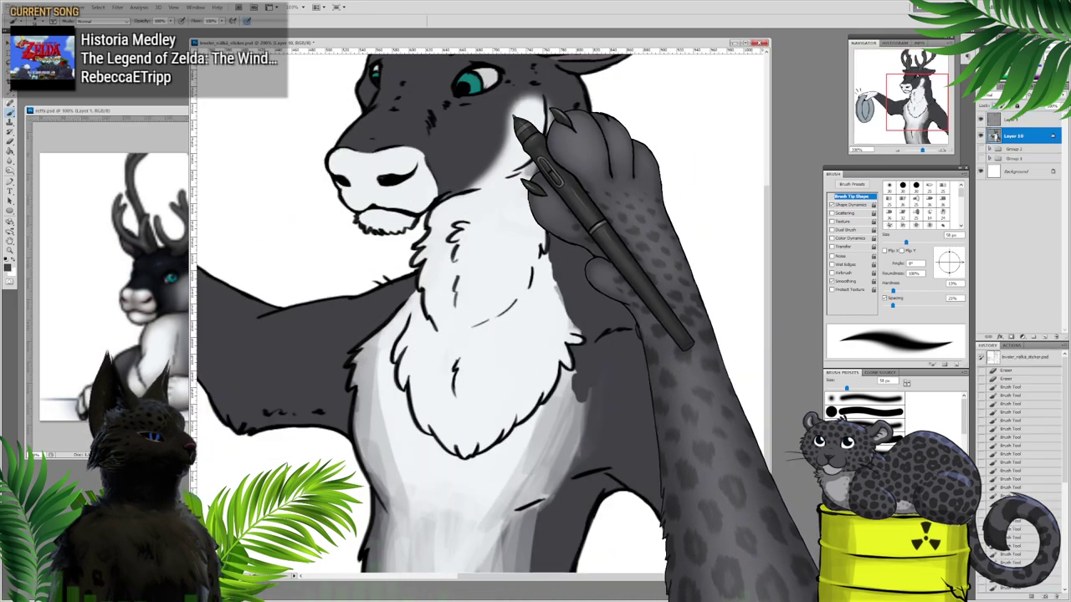
pyautogui.scroll(2, 487, 142)
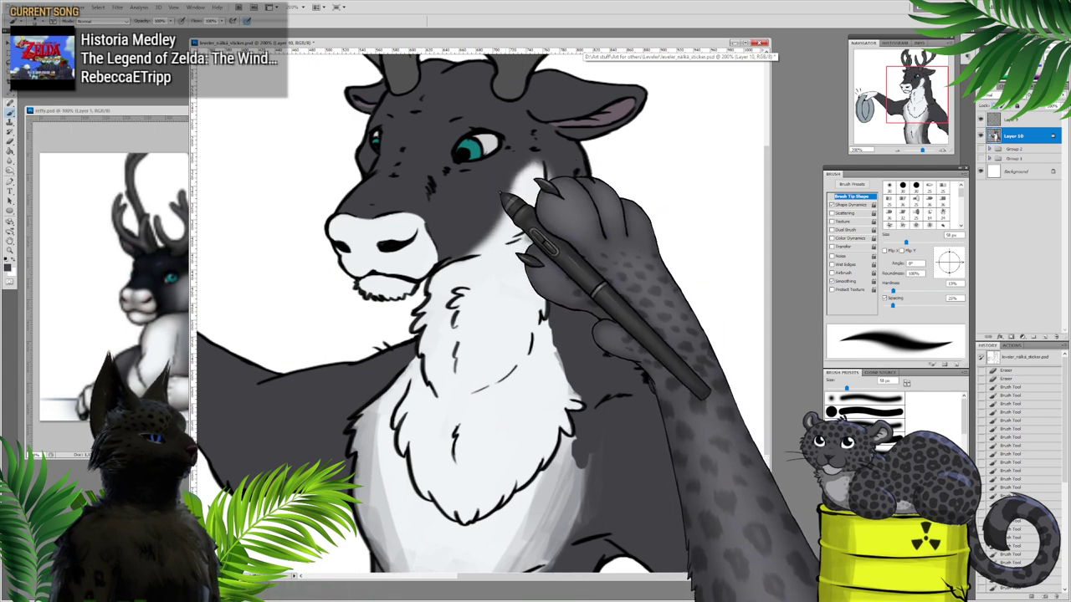
pyautogui.moveTo(489, 222); pyautogui.dragTo(511, 187)
pyautogui.keyDown('alt'); pyautogui.click(532, 190); pyautogui.keyUp('alt')
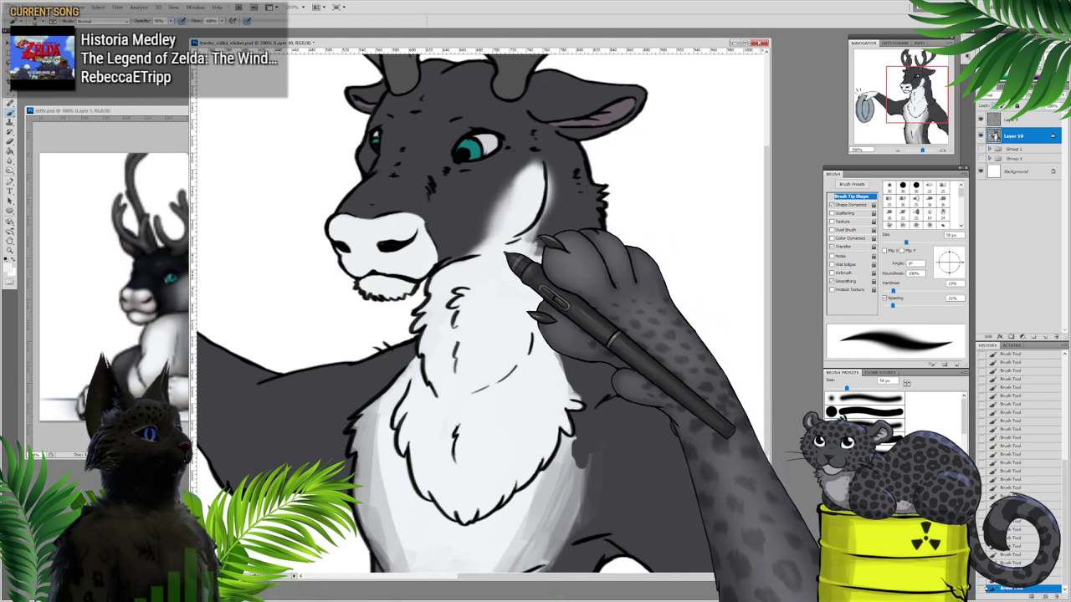
pyautogui.hotkey('shift', '[')
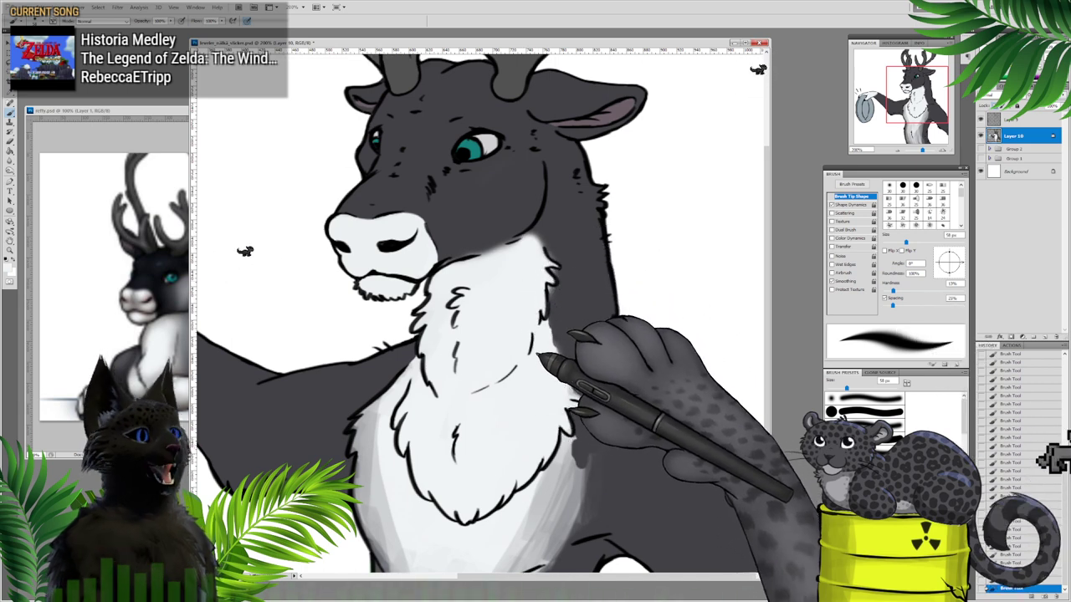
# Step: Repaint the chest and belly in solid white and even out the dark grey edge along the flank
pyautogui.scroll(-5, 476, 310)
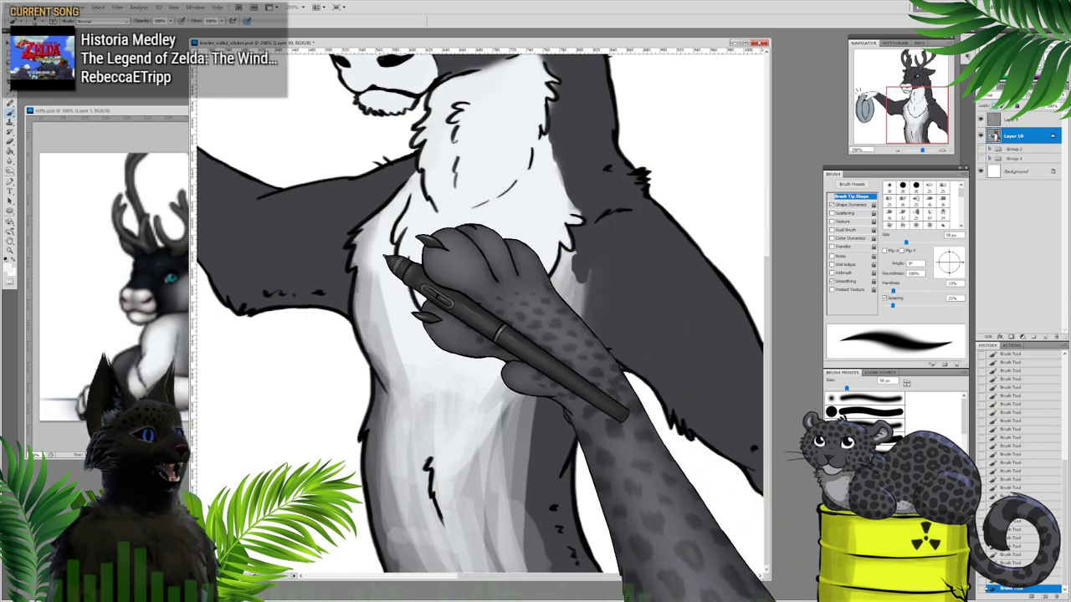
pyautogui.moveTo(376, 239)
pyautogui.mouseDown()
pyautogui.moveTo(386, 337)
pyautogui.moveTo(370, 311)
pyautogui.moveTo(402, 387)
pyautogui.moveTo(387, 352)
pyautogui.moveTo(394, 419)
pyautogui.moveTo(381, 463)
pyautogui.moveTo(388, 445)
pyautogui.moveTo(415, 564)
pyautogui.moveTo(394, 515)
pyautogui.moveTo(432, 442)
pyautogui.moveTo(428, 385)
pyautogui.moveTo(407, 460)
pyautogui.moveTo(421, 434)
pyautogui.moveTo(433, 471)
pyautogui.moveTo(454, 466)
pyautogui.moveTo(508, 525)
pyautogui.mouseUp()
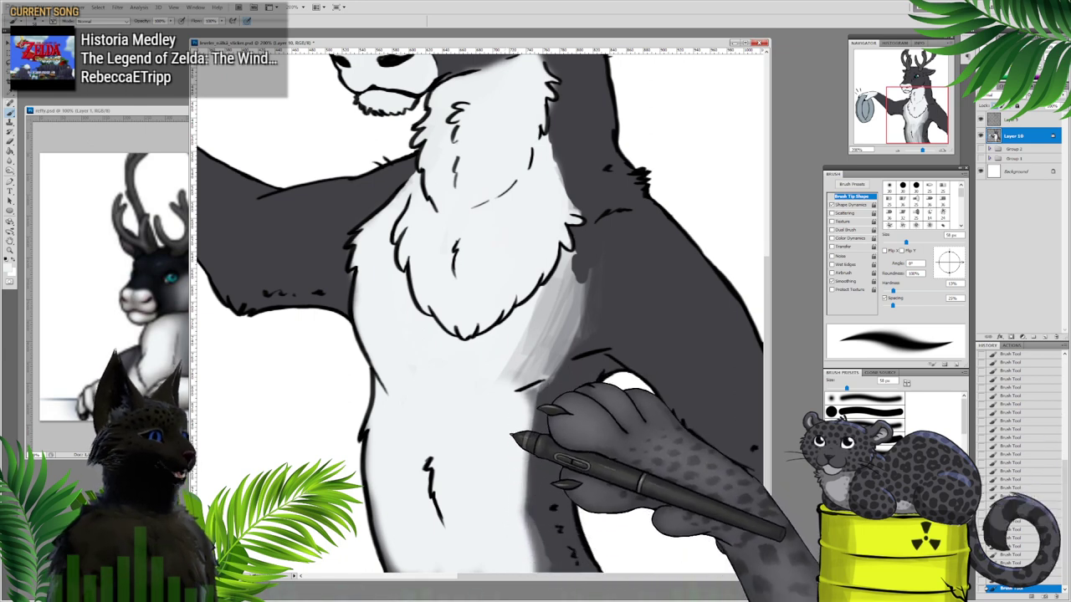
pyautogui.moveTo(500, 363)
pyautogui.mouseDown()
pyautogui.moveTo(429, 398)
pyautogui.moveTo(410, 376)
pyautogui.moveTo(448, 428)
pyautogui.moveTo(475, 357)
pyautogui.moveTo(518, 325)
pyautogui.moveTo(539, 260)
pyautogui.moveTo(535, 310)
pyautogui.moveTo(565, 248)
pyautogui.moveTo(569, 264)
pyautogui.moveTo(538, 155)
pyautogui.moveTo(561, 204)
pyautogui.moveTo(549, 171)
pyautogui.moveTo(556, 274)
pyautogui.moveTo(569, 250)
pyautogui.moveTo(569, 259)
pyautogui.moveTo(534, 358)
pyautogui.moveTo(563, 318)
pyautogui.moveTo(557, 340)
pyautogui.moveTo(537, 365)
pyautogui.moveTo(568, 323)
pyautogui.moveTo(508, 439)
pyautogui.moveTo(512, 527)
pyautogui.moveTo(529, 418)
pyautogui.moveTo(520, 527)
pyautogui.moveTo(530, 573)
pyautogui.moveTo(525, 523)
pyautogui.moveTo(535, 572)
pyautogui.mouseUp()
pyautogui.moveTo(402, 539); pyautogui.dragTo(393, 539)
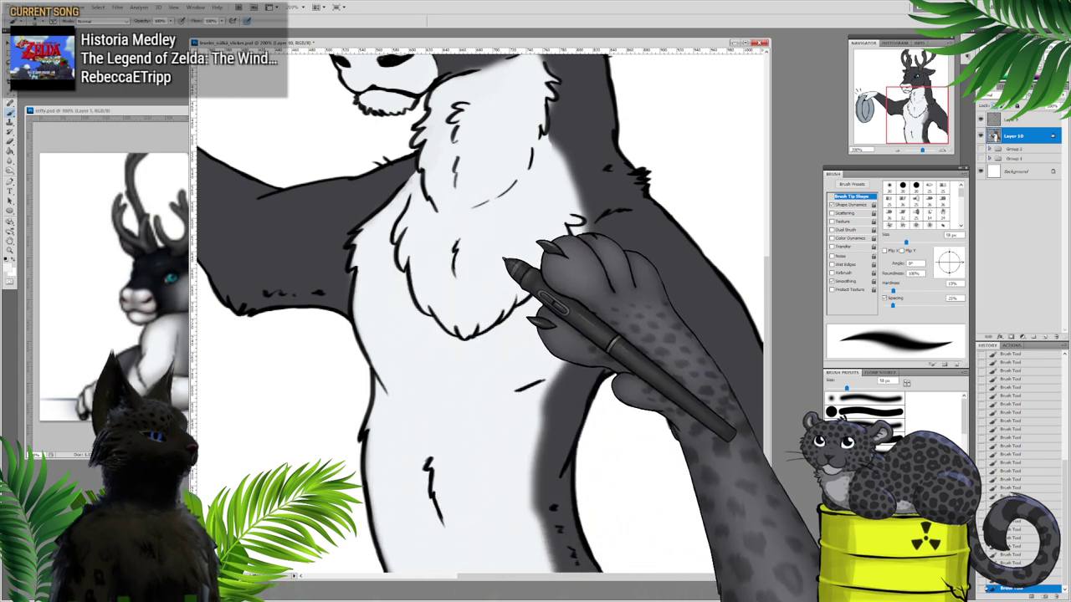
pyautogui.moveTo(542, 170)
pyautogui.mouseDown()
pyautogui.moveTo(579, 270)
pyautogui.moveTo(574, 317)
pyautogui.moveTo(515, 416)
pyautogui.moveTo(537, 374)
pyautogui.moveTo(514, 453)
pyautogui.mouseUp()
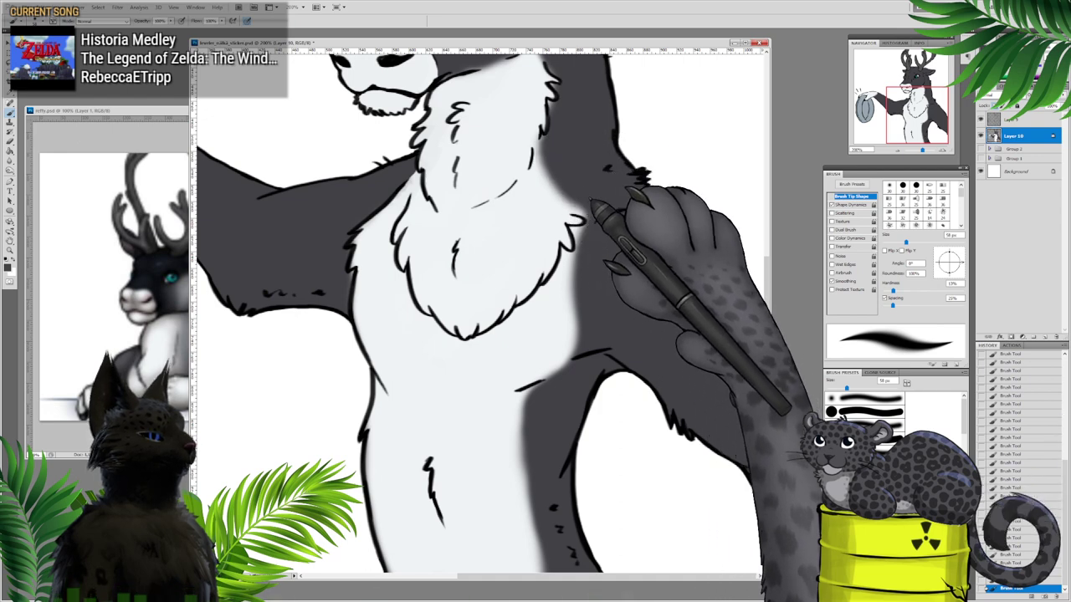
# Step: Touch up the dark fur beside the chest with a hard-edged brush at 100% hardness
pyautogui.rightClick(400, 243)
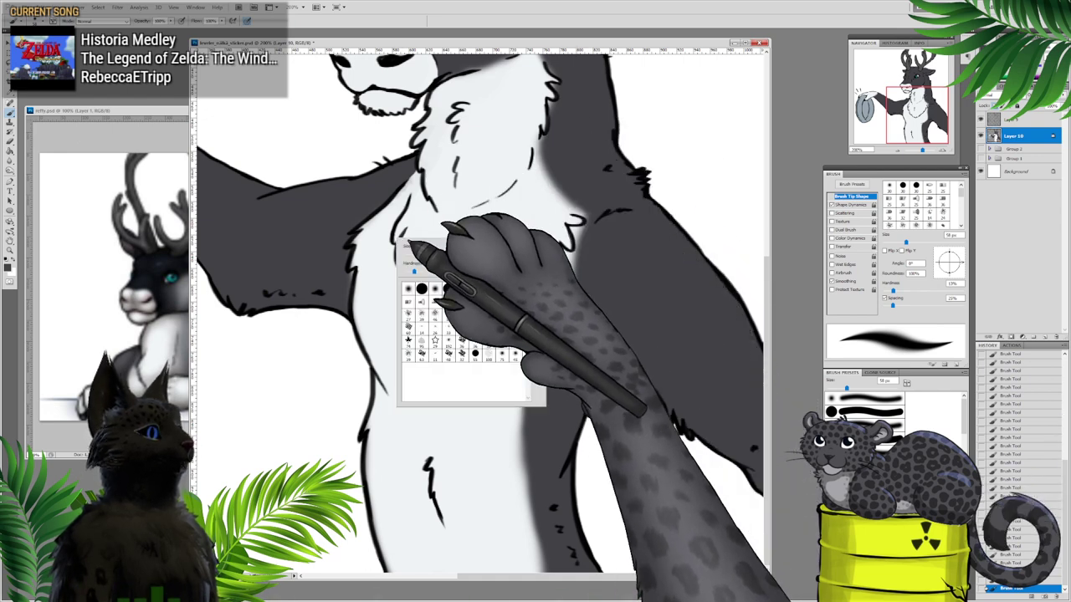
pyautogui.moveTo(426, 254); pyautogui.dragTo(415, 254)
pyautogui.click(358, 270)
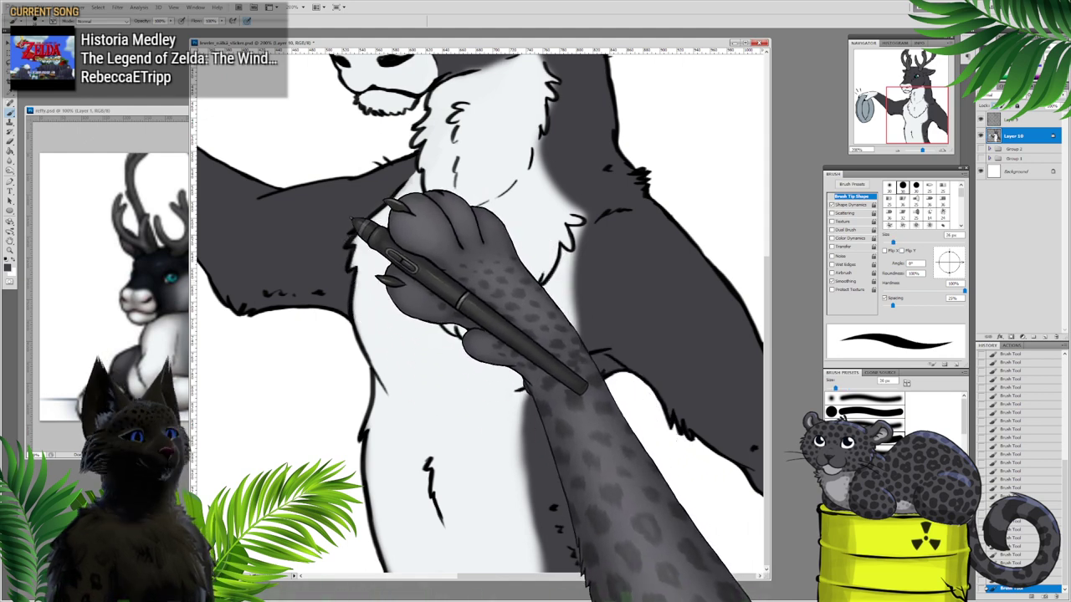
pyautogui.scroll(5, 481, 310)
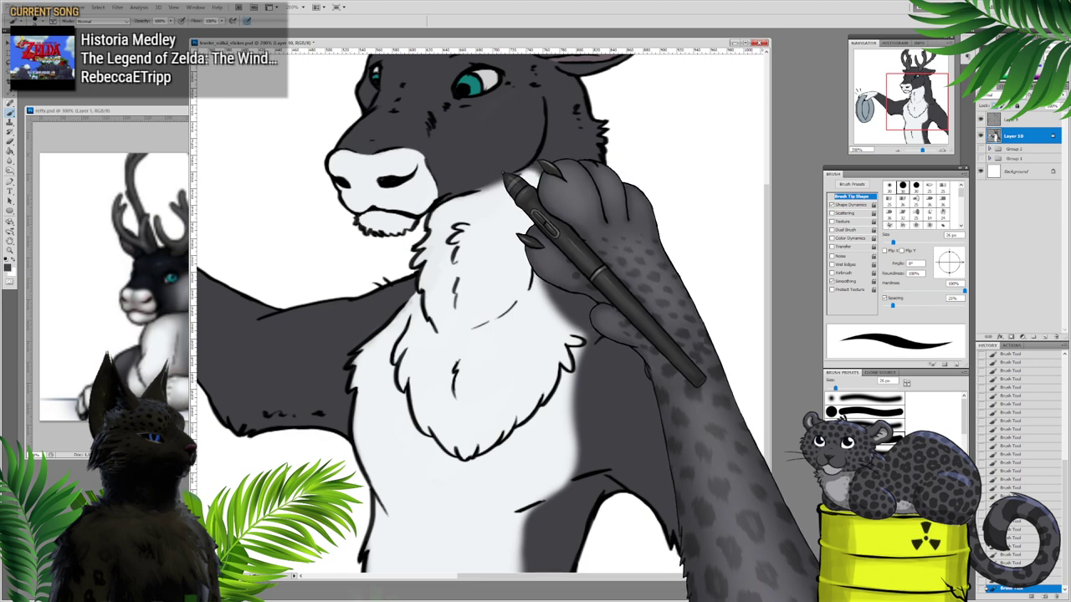
# Step: Add a new layer above the base colour layer and clip it to that layer
pyautogui.hotkey('ctrl', 'shift', 'alt', 'n')
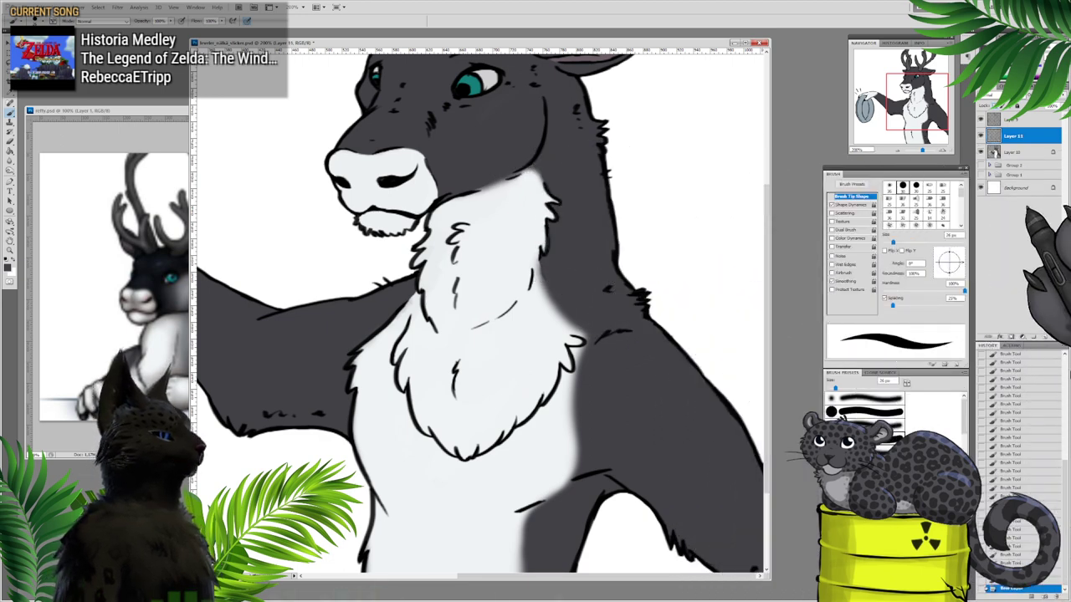
pyautogui.rightClick(993, 136)
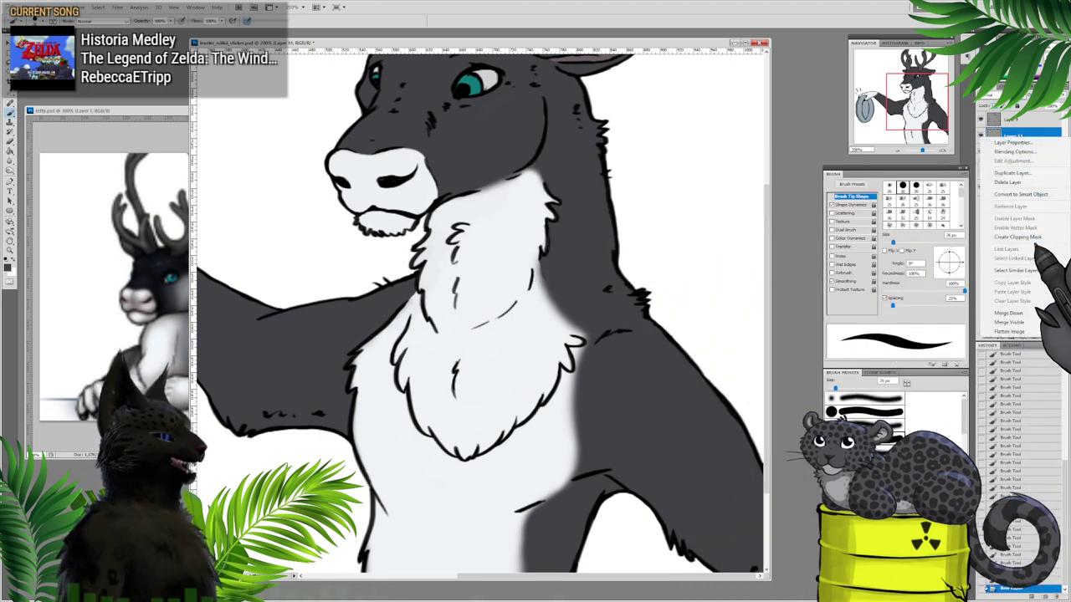
pyautogui.click(1017, 236)
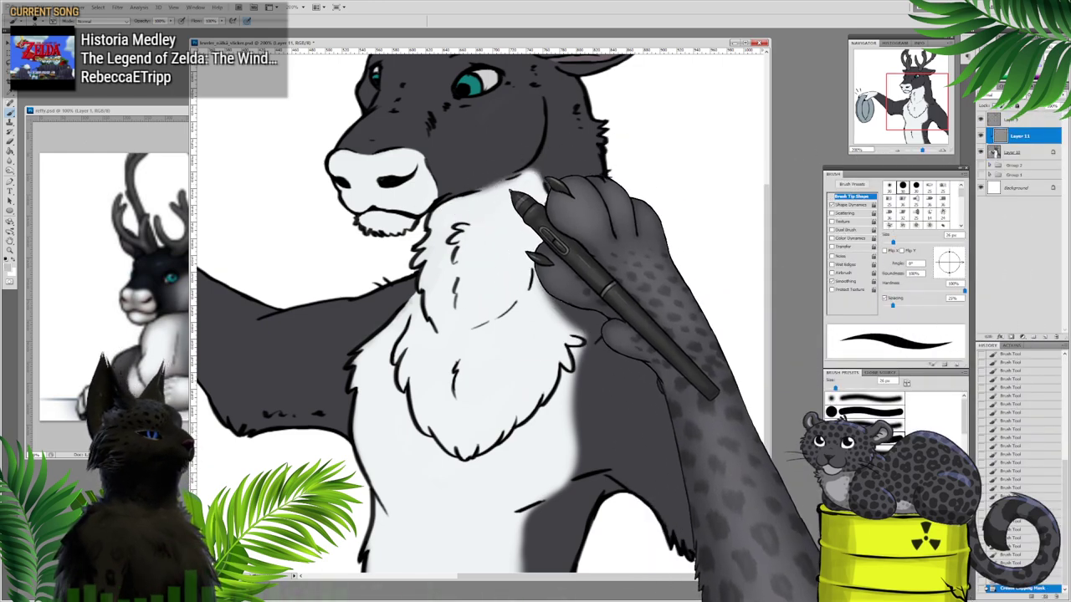
# Step: Paint a soft white cheek patch on the clipped layer with a large 0% hardness brush using pressure-controlled opacity
pyautogui.rightClick(513, 191)
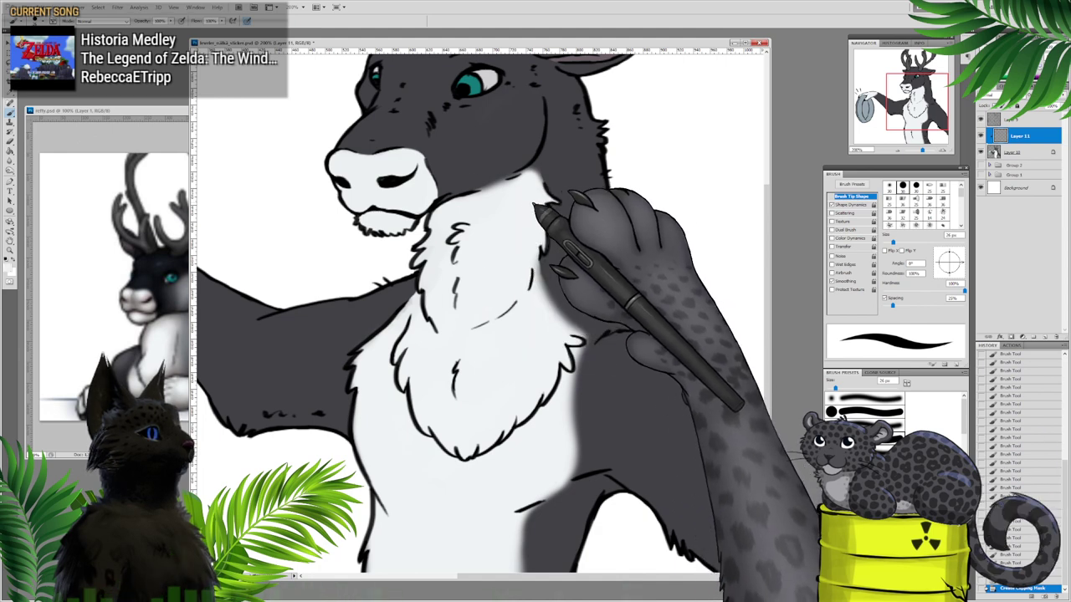
pyautogui.click(566, 255)
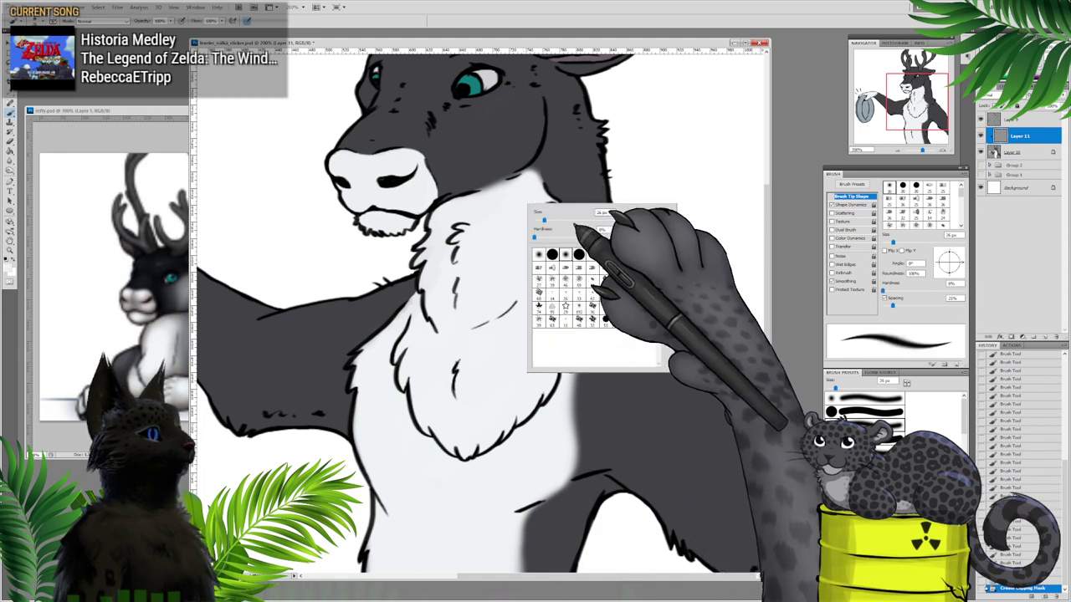
pyautogui.click(572, 221)
pyautogui.click(170, 21)
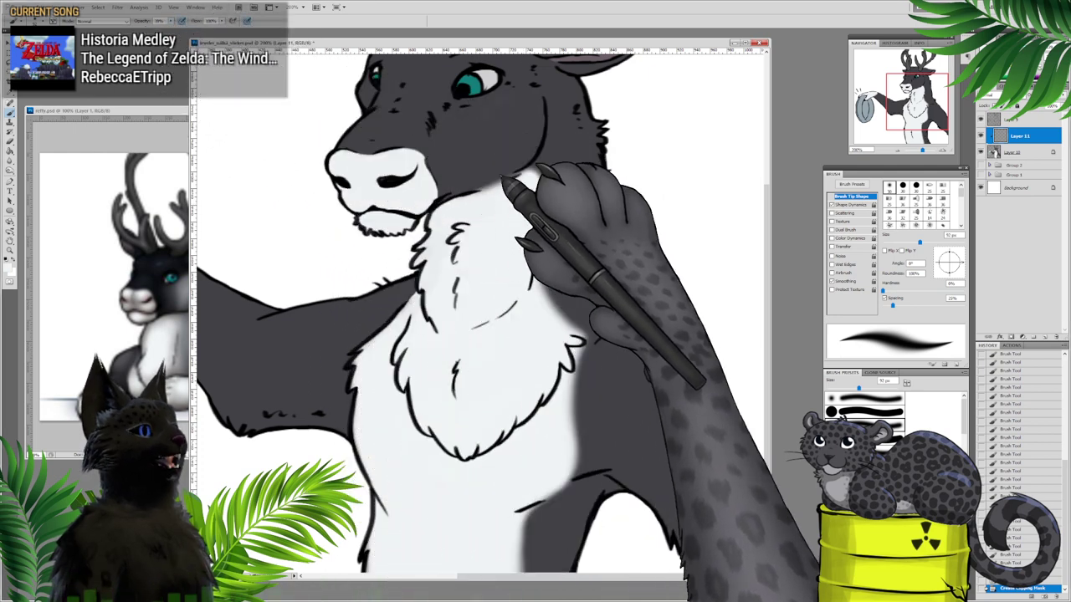
pyautogui.moveTo(505, 175)
pyautogui.mouseDown()
pyautogui.moveTo(499, 142)
pyautogui.moveTo(531, 146)
pyautogui.moveTo(536, 113)
pyautogui.moveTo(487, 157)
pyautogui.moveTo(504, 117)
pyautogui.moveTo(488, 163)
pyautogui.moveTo(500, 185)
pyautogui.moveTo(520, 147)
pyautogui.moveTo(502, 180)
pyautogui.moveTo(530, 145)
pyautogui.mouseUp()
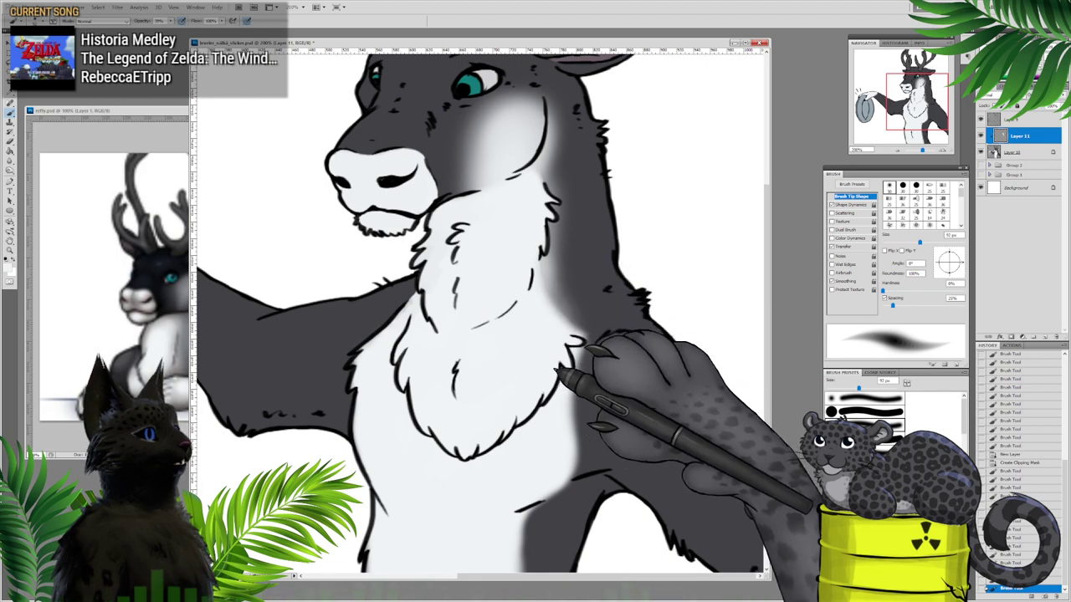
# Step: Soften the transition between the white belly and the dark flank with light soft-brush strokes
pyautogui.moveTo(524, 530); pyautogui.dragTo(518, 571)
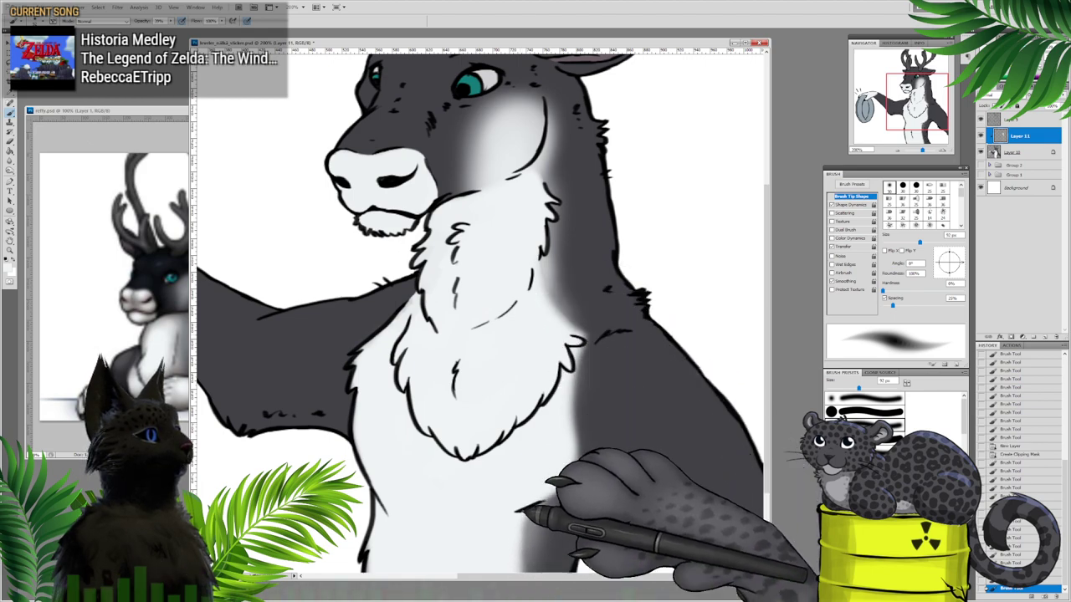
pyautogui.moveTo(522, 507); pyautogui.dragTo(520, 567)
pyautogui.moveTo(552, 470); pyautogui.dragTo(532, 528)
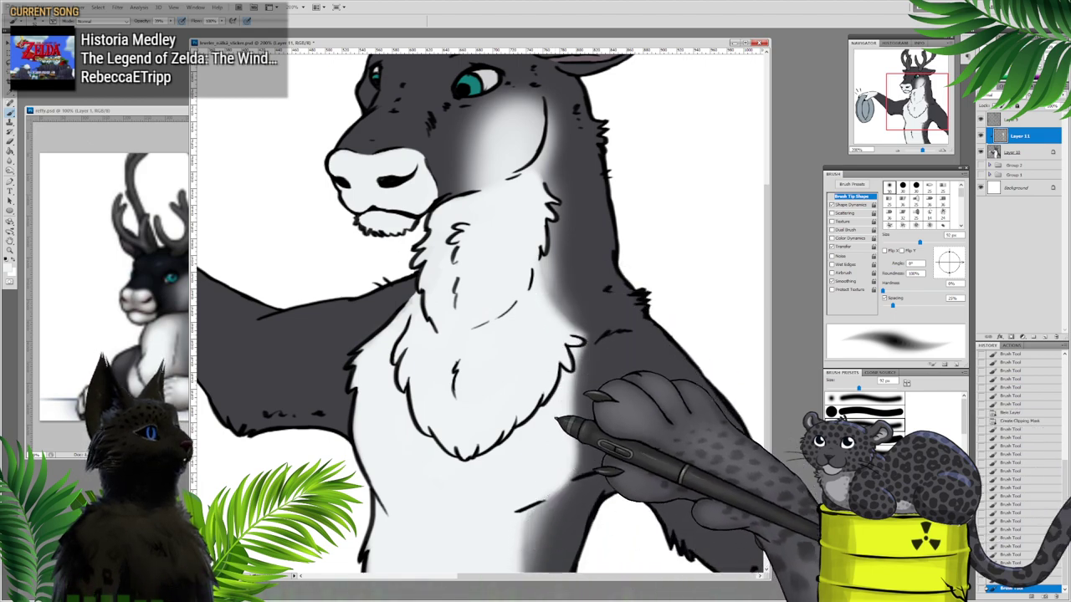
pyautogui.moveTo(558, 420); pyautogui.dragTo(553, 476)
# Step: Paint small soft white spots above both eyes with a smaller soft brush
pyautogui.hotkey('ctrl', '-')
pyautogui.rightClick(452, 239)
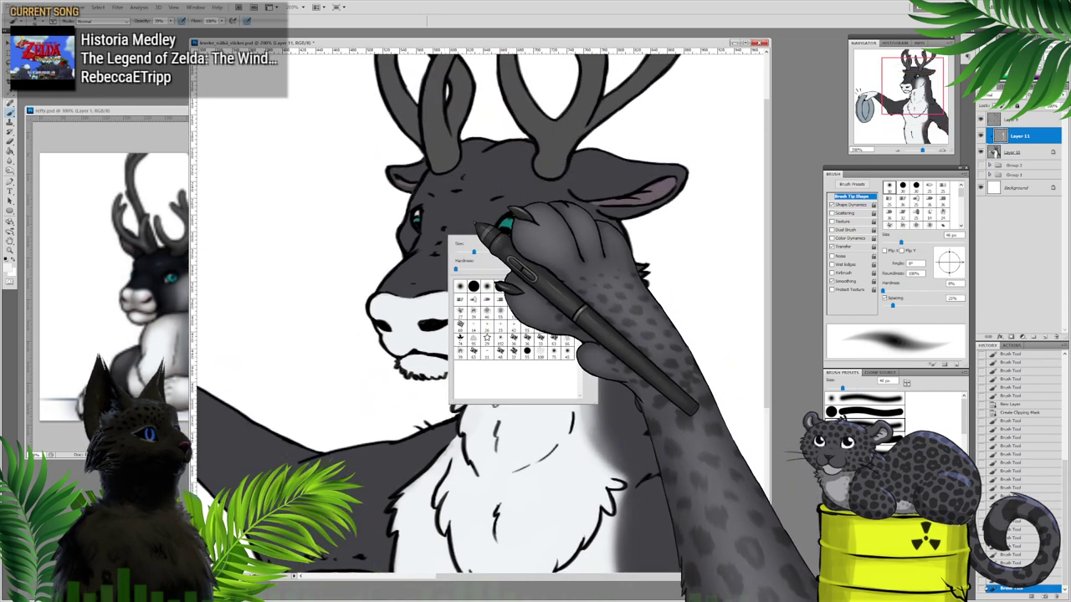
pyautogui.click(488, 199)
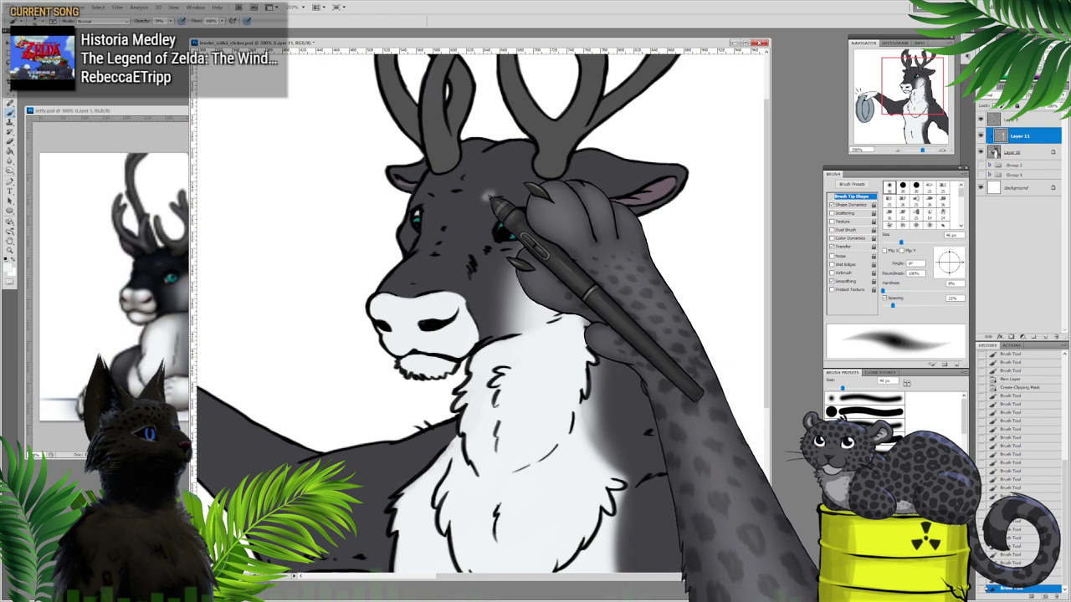
pyautogui.moveTo(488, 198)
pyautogui.mouseDown()
pyautogui.moveTo(470, 199)
pyautogui.moveTo(484, 203)
pyautogui.mouseUp()
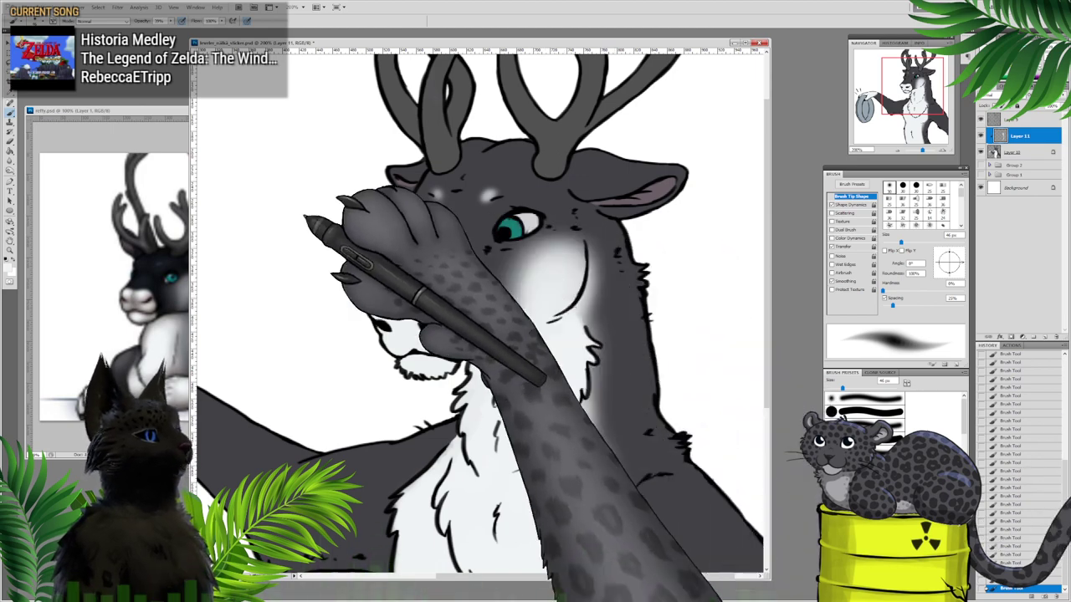
# Step: Trim the front edge of the white cheek patch with a large soft eraser at 0% hardness
pyautogui.click(10, 142)
pyautogui.rightClick(615, 230)
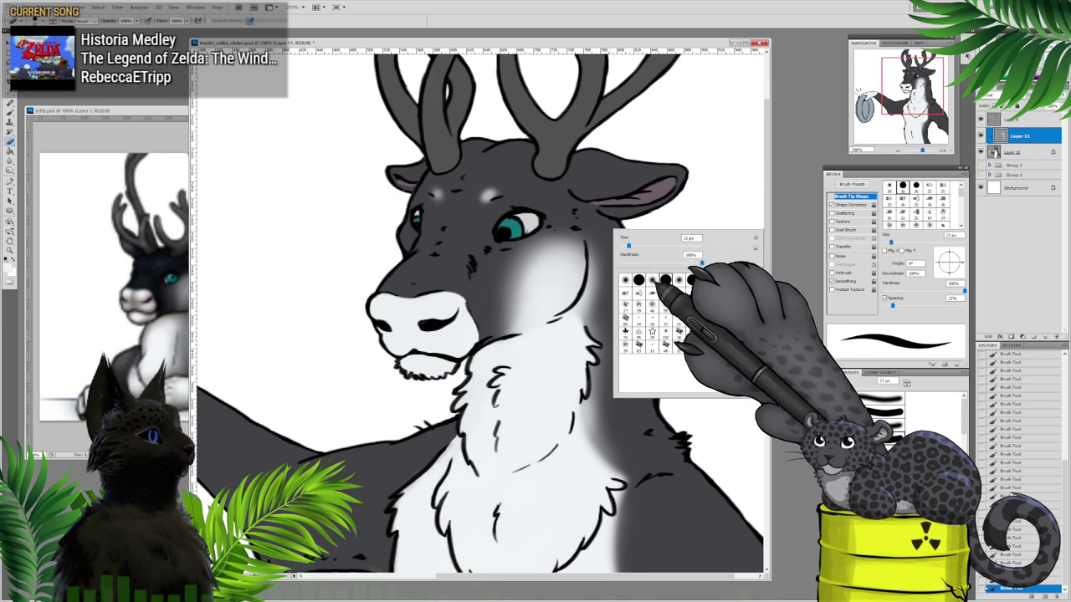
pyautogui.click(625, 281)
pyautogui.moveTo(631, 246)
pyautogui.mouseDown()
pyautogui.moveTo(645, 246)
pyautogui.moveTo(602, 234)
pyautogui.mouseUp()
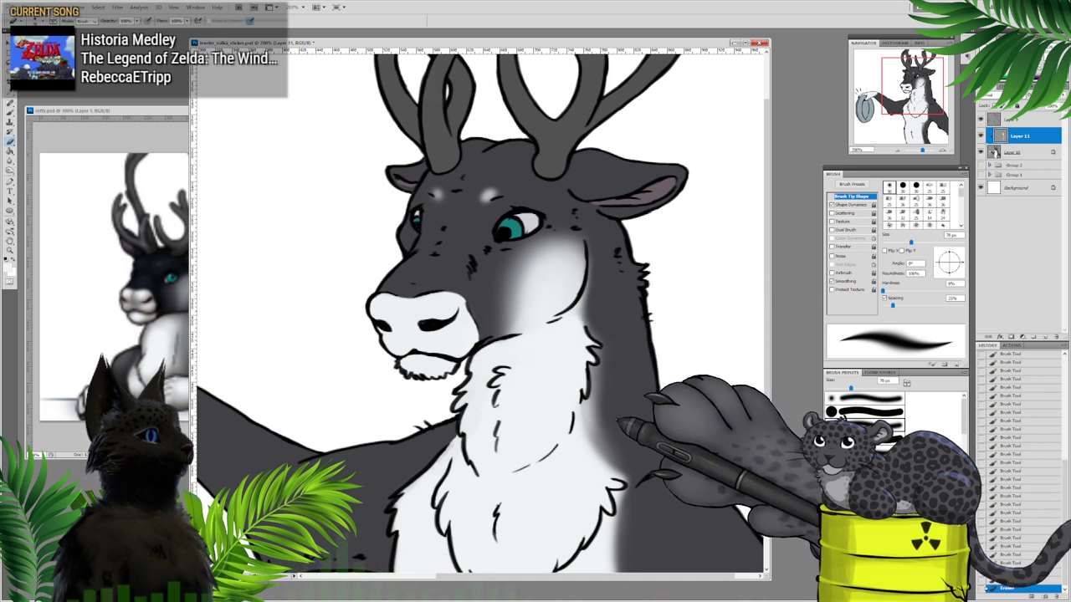
pyautogui.moveTo(495, 263); pyautogui.dragTo(504, 343)
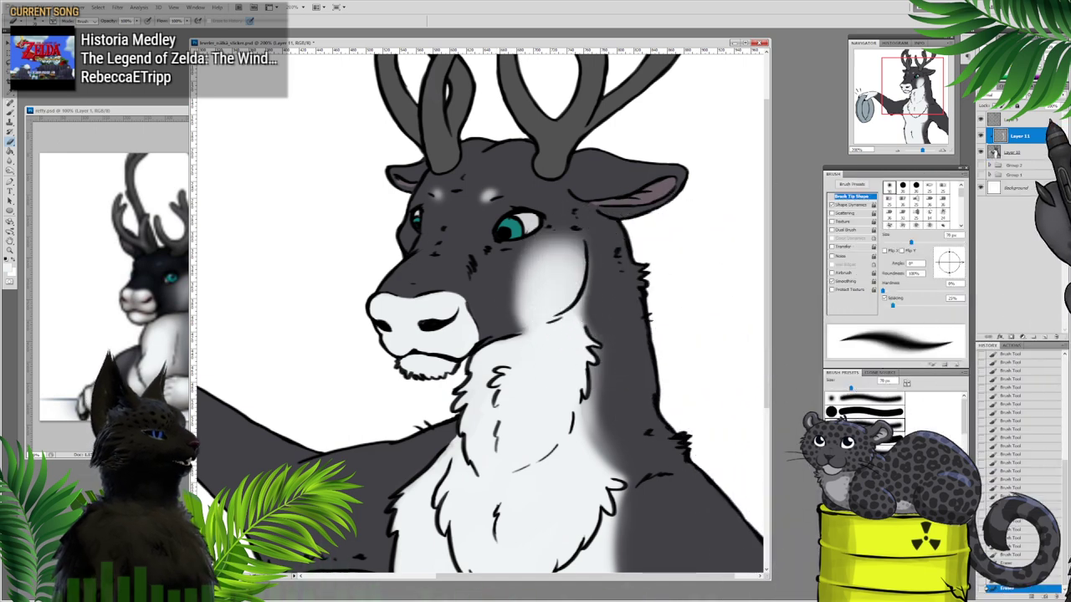
# Step: Lower the opacity of the clipped markings layer and compare the result with the reference drawing
pyautogui.moveTo(1059, 106); pyautogui.dragTo(1049, 106)
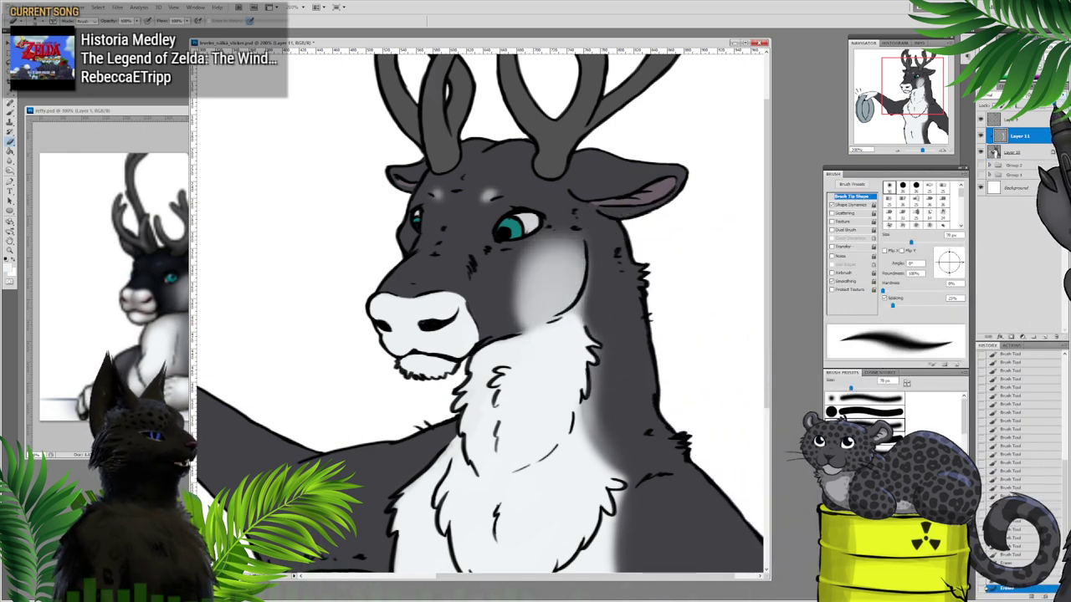
pyautogui.hotkey('ctrl', 'z')
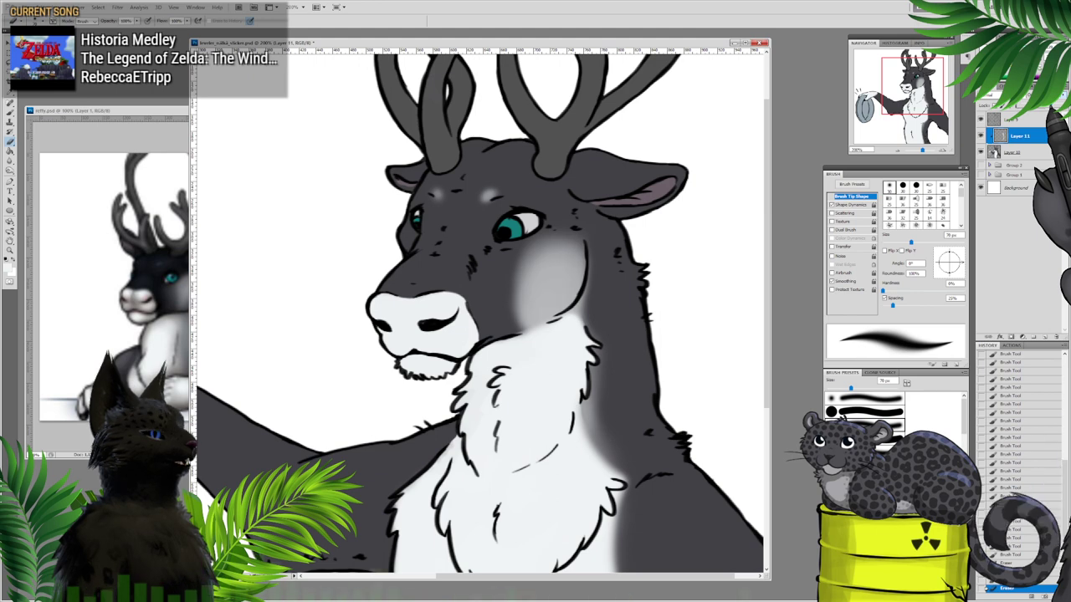
pyautogui.moveTo(1055, 108); pyautogui.dragTo(1063, 107)
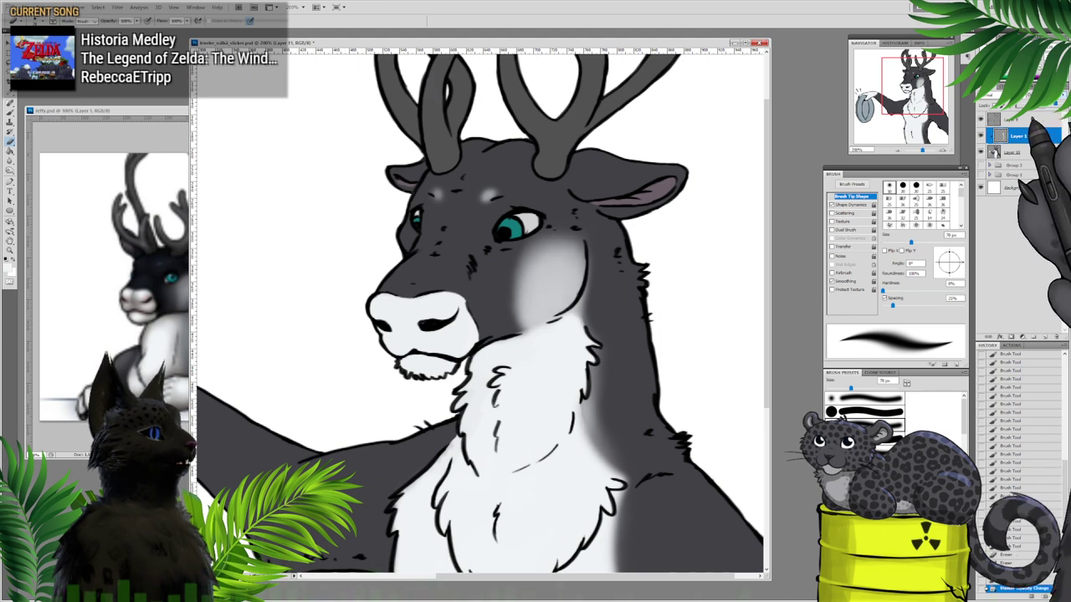
pyautogui.click(179, 111)
pyautogui.hotkey('ctrl', 'Tab')
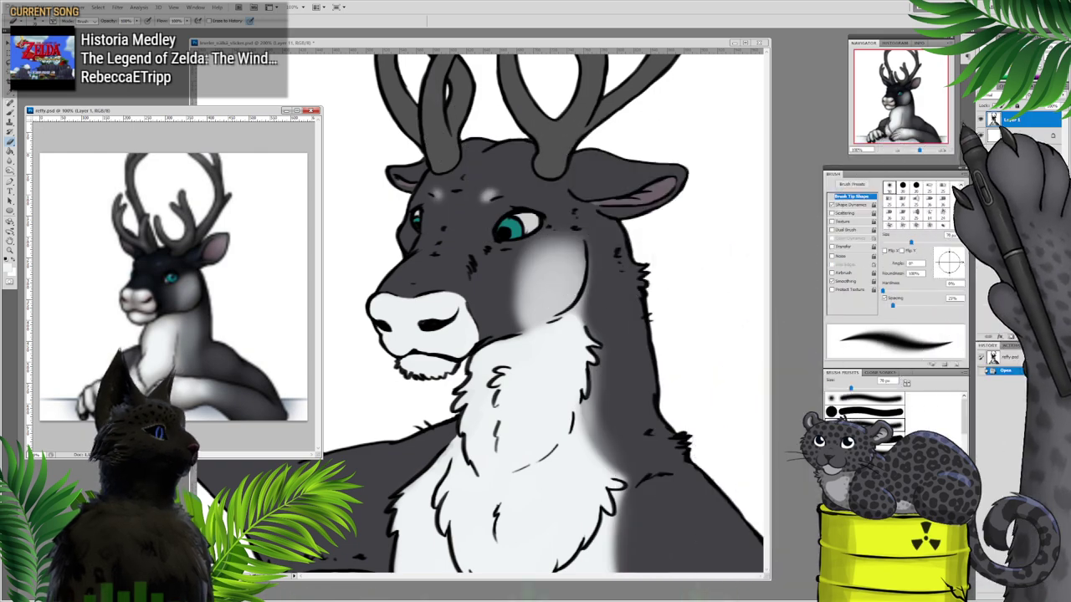
pyautogui.hotkey('ctrl', 'Tab')
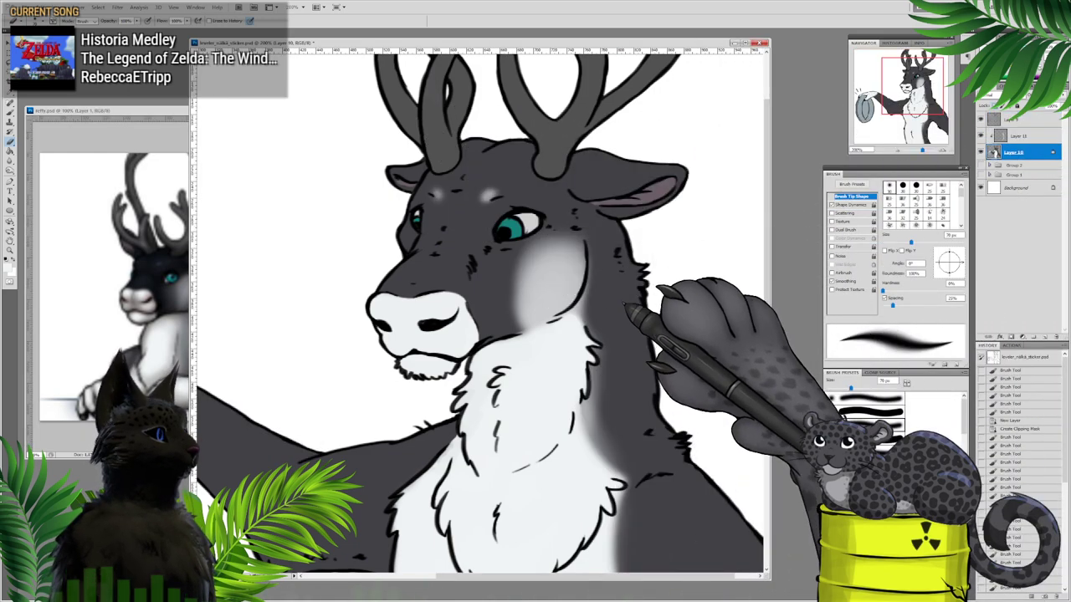
# Step: Sample the dark fur colour and softly shade the side of the throat and chest on the base colour layer
pyautogui.keyDown('alt'); pyautogui.click(626, 317); pyautogui.keyUp('alt')
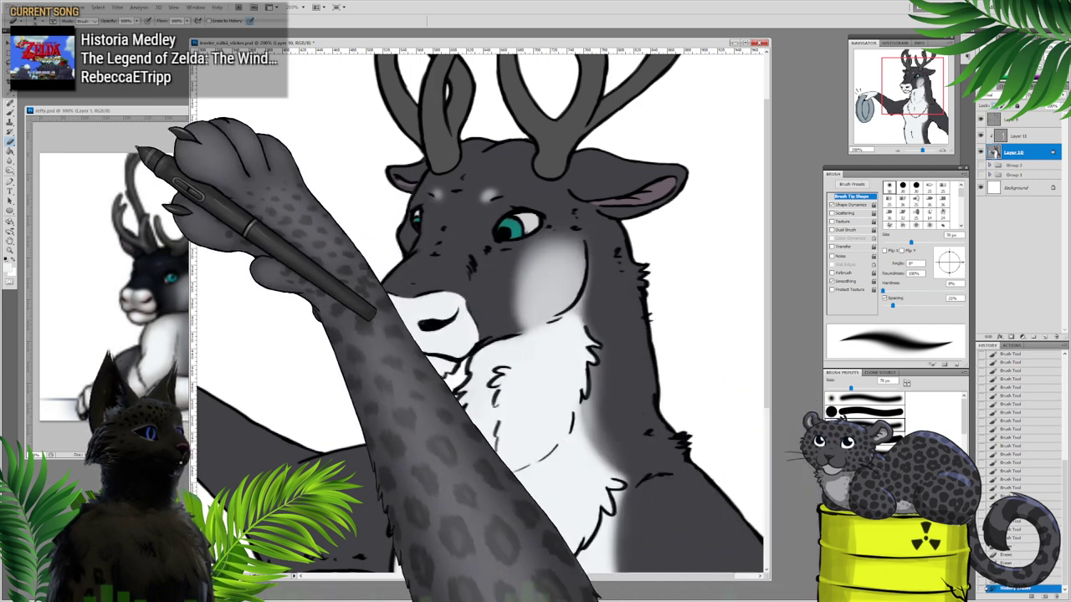
pyautogui.click(10, 112)
pyautogui.keyDown('alt'); pyautogui.click(633, 311); pyautogui.keyUp('alt')
pyautogui.rightClick(633, 319)
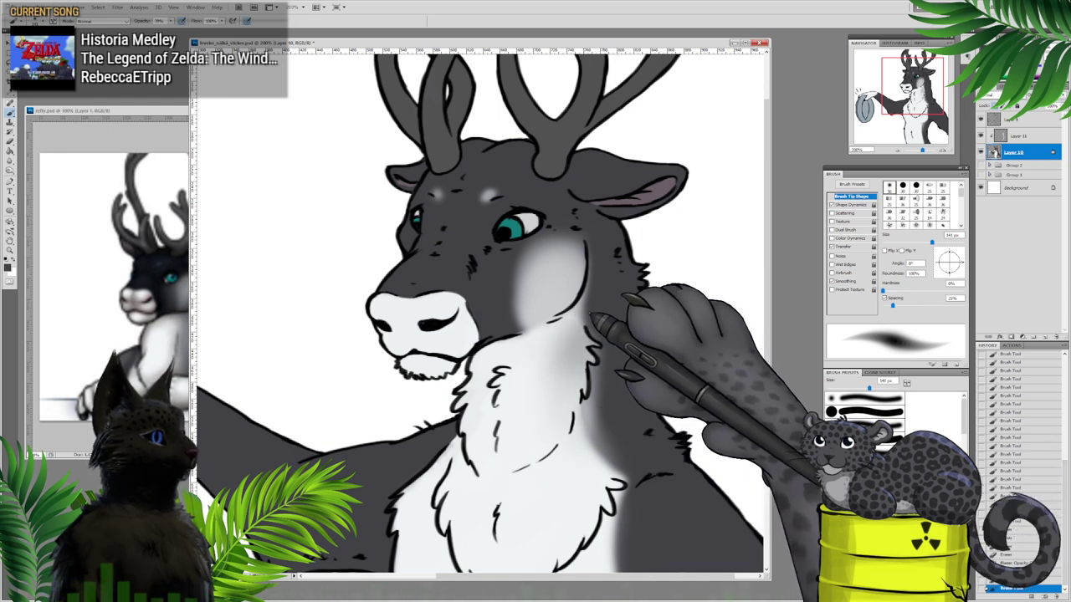
pyautogui.moveTo(565, 325)
pyautogui.mouseDown()
pyautogui.moveTo(594, 442)
pyautogui.moveTo(624, 475)
pyautogui.mouseUp()
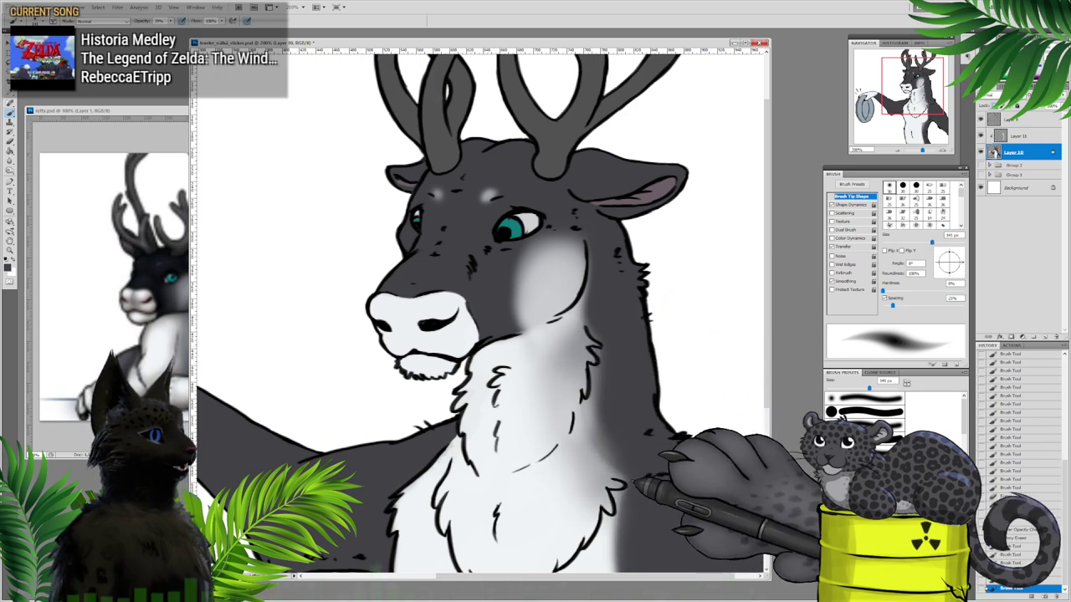
# Step: Blend the dark flank softly into the white belly down to the hip with a smaller soft brush
pyautogui.moveTo(658, 399); pyautogui.dragTo(658, 166)
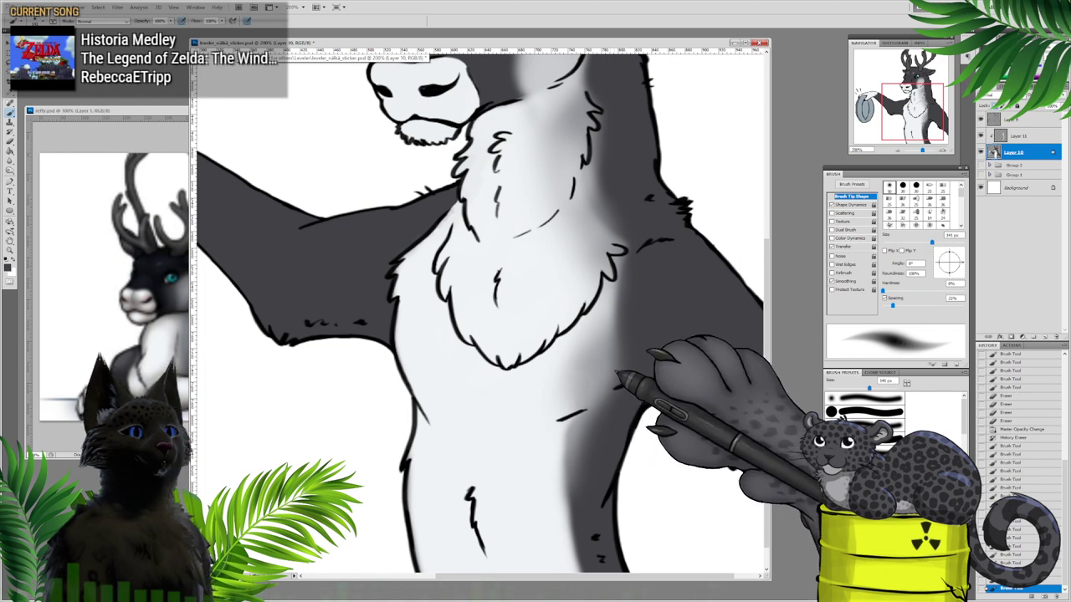
pyautogui.click(723, 357)
pyautogui.click(620, 384)
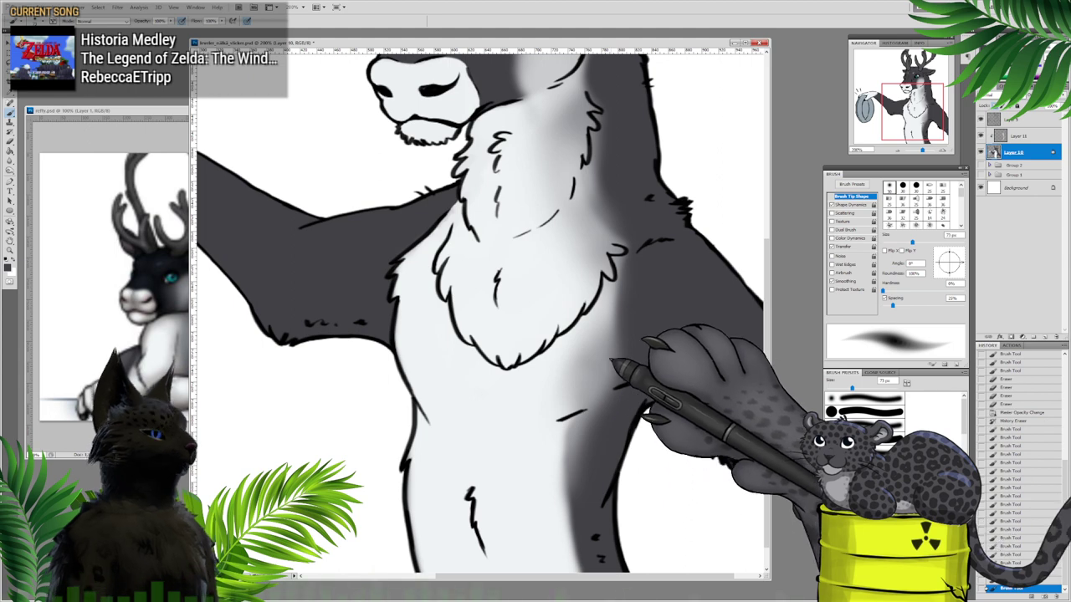
pyautogui.moveTo(617, 371)
pyautogui.mouseDown()
pyautogui.moveTo(634, 292)
pyautogui.moveTo(577, 481)
pyautogui.moveTo(593, 578)
pyautogui.moveTo(576, 511)
pyautogui.moveTo(583, 445)
pyautogui.moveTo(593, 557)
pyautogui.mouseUp()
pyautogui.moveTo(588, 507)
pyautogui.mouseDown()
pyautogui.moveTo(604, 580)
pyautogui.moveTo(575, 456)
pyautogui.mouseUp()
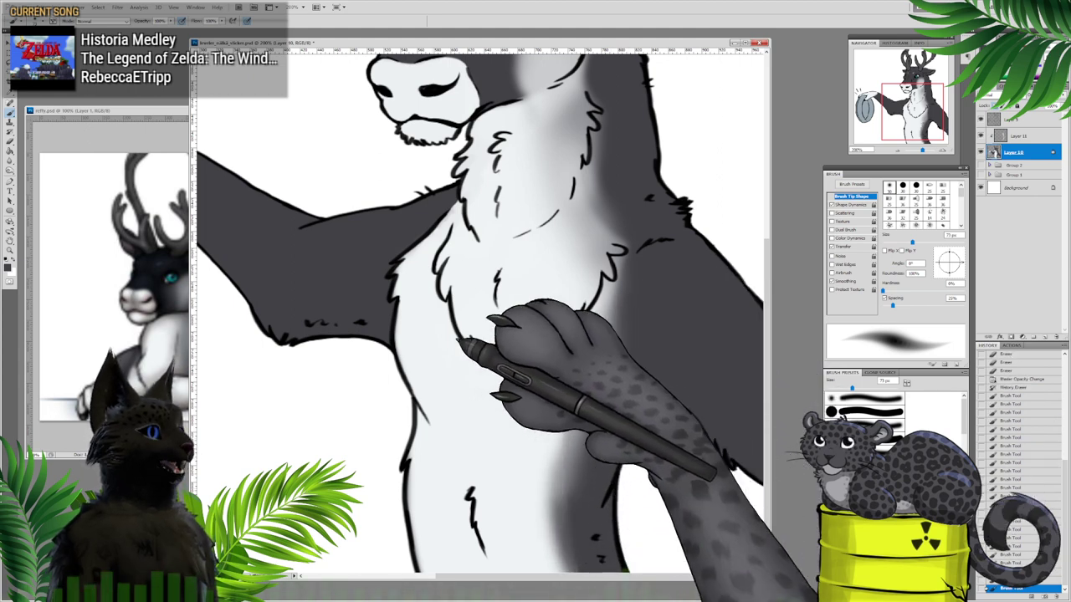
# Step: Shade the belly's lower edge on Layer 10 and brush a soft light tone onto the deer's neck on Layer 11
pyautogui.moveTo(390, 452); pyautogui.dragTo(430, 575)
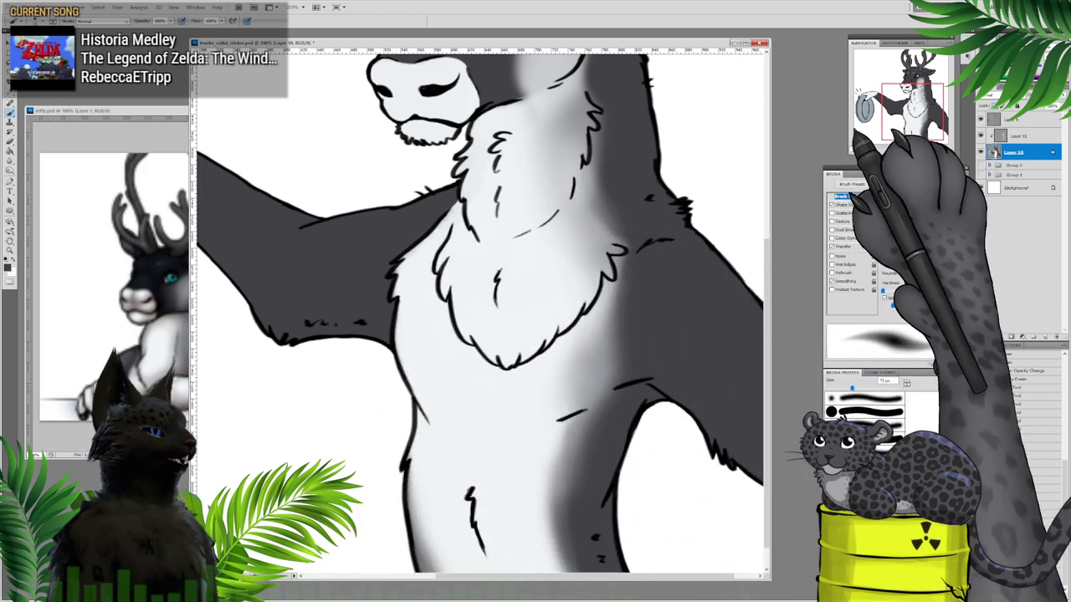
pyautogui.moveTo(907, 102); pyautogui.dragTo(912, 83)
pyautogui.click(1019, 135)
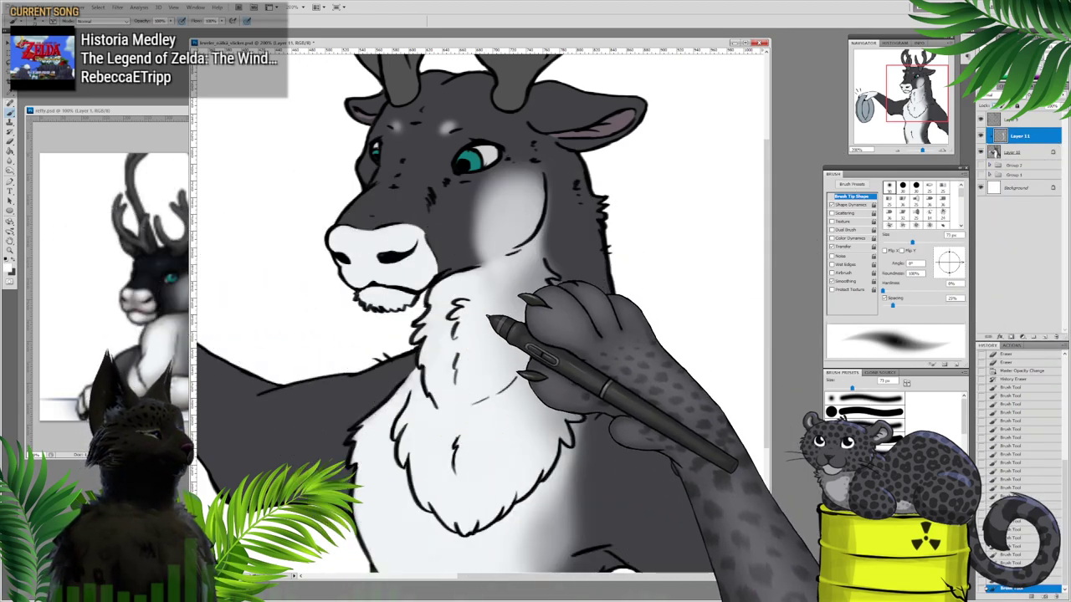
pyautogui.moveTo(490, 316)
pyautogui.mouseDown()
pyautogui.moveTo(512, 274)
pyautogui.moveTo(510, 297)
pyautogui.mouseUp()
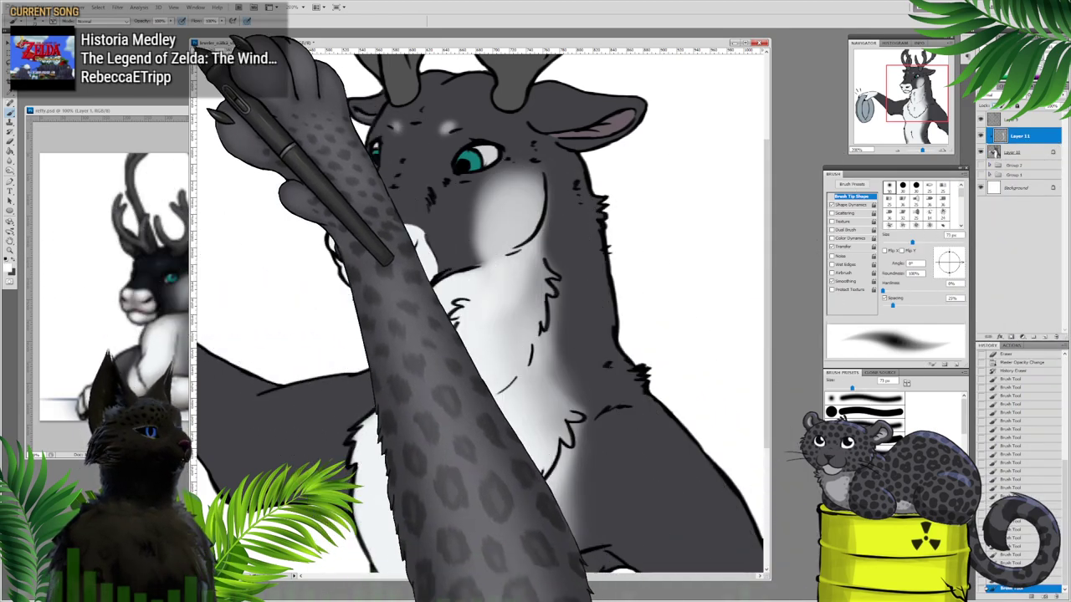
# Step: Lower the brush opacity, enlarge the brush, and softly blend light fur on the deer's neck and chest on Layer 11
pyautogui.click(171, 21)
pyautogui.moveTo(171, 30); pyautogui.dragTo(160, 30)
pyautogui.rightClick(520, 291)
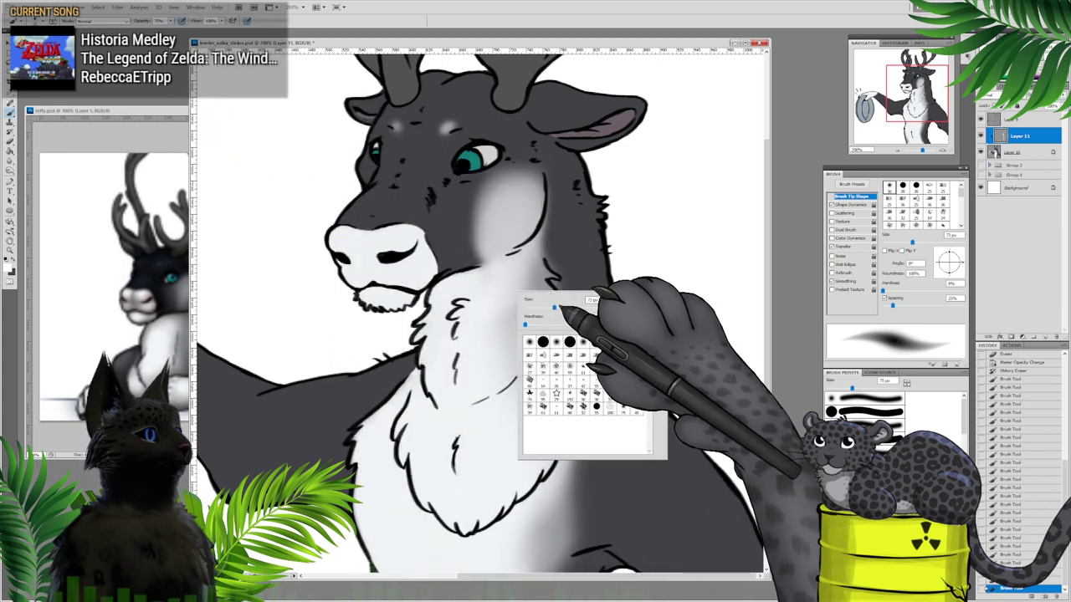
pyautogui.moveTo(554, 308); pyautogui.dragTo(562, 308)
pyautogui.click(524, 288)
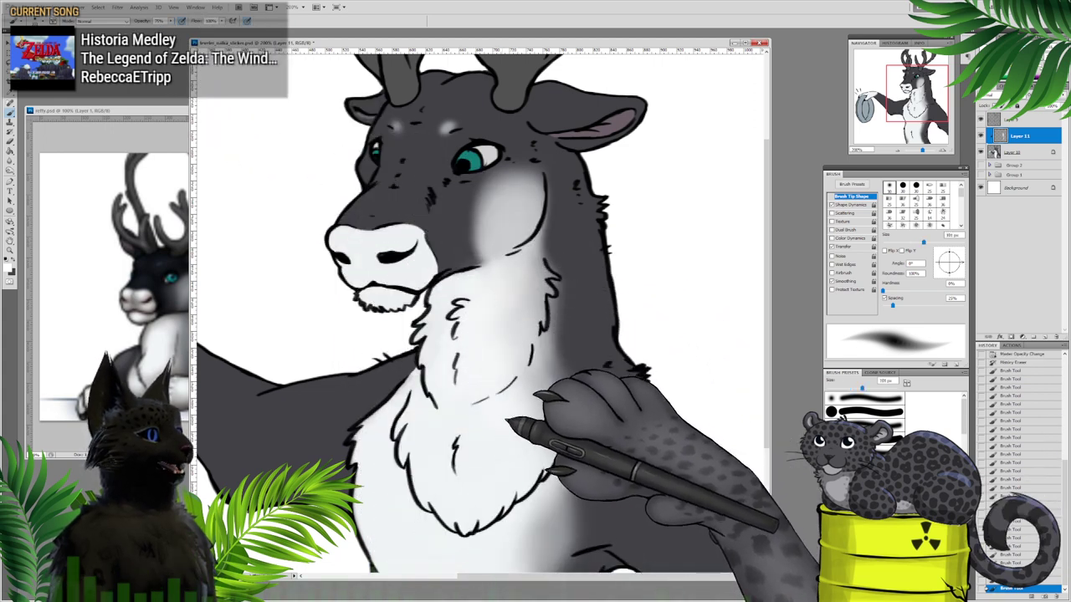
pyautogui.moveTo(511, 449)
pyautogui.mouseDown()
pyautogui.moveTo(502, 253)
pyautogui.moveTo(490, 386)
pyautogui.mouseUp()
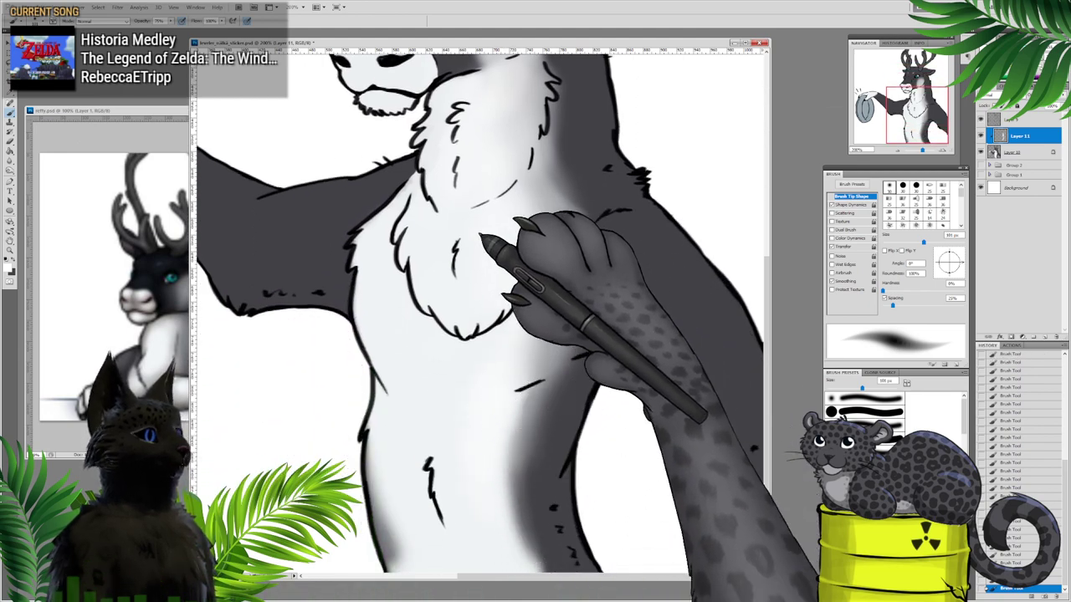
pyautogui.moveTo(325, 222); pyautogui.dragTo(624, 319)
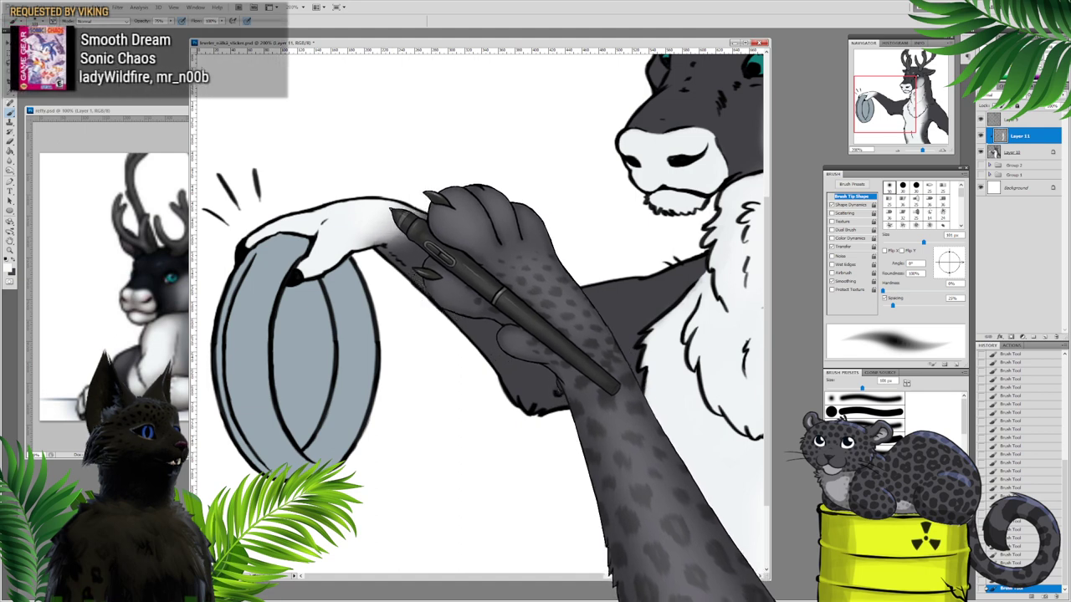
# Step: Select the inner area of the deer's near ear with the Lasso tool
pyautogui.click(1014, 153)
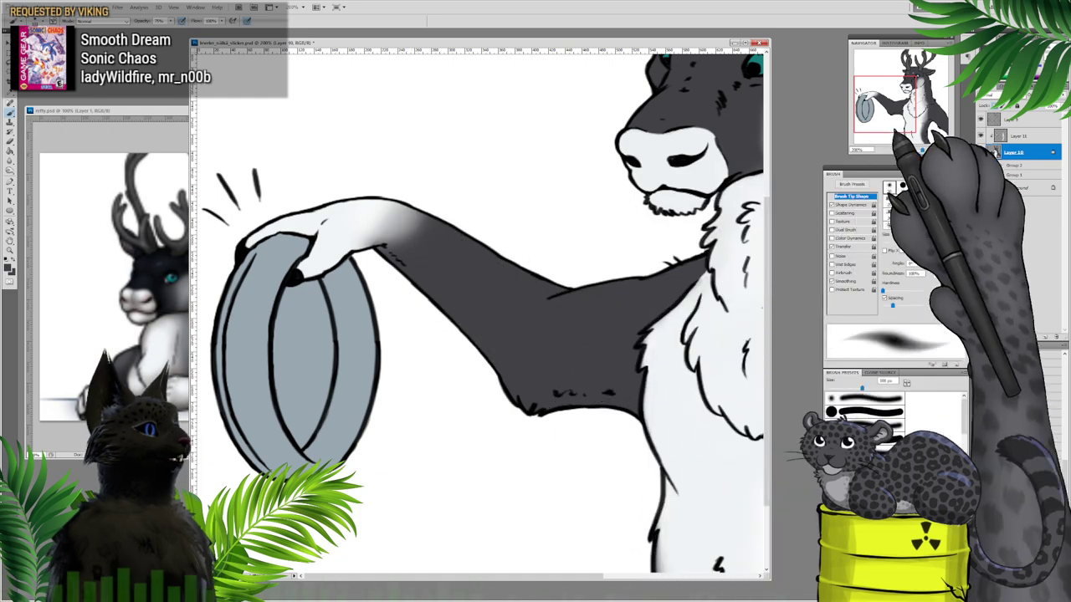
pyautogui.moveTo(904, 126); pyautogui.dragTo(918, 88)
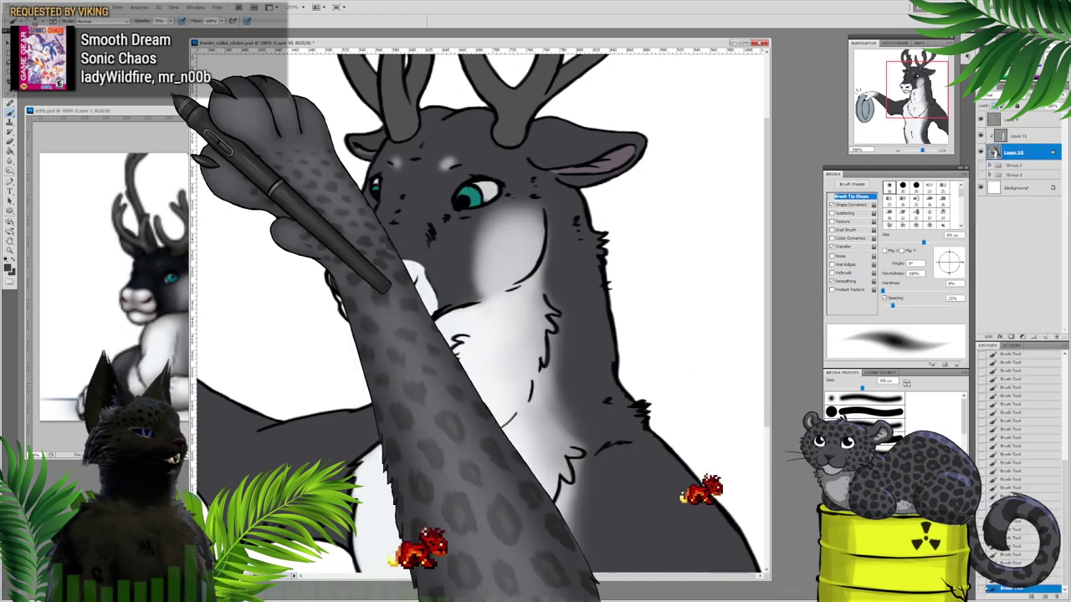
pyautogui.click(10, 63)
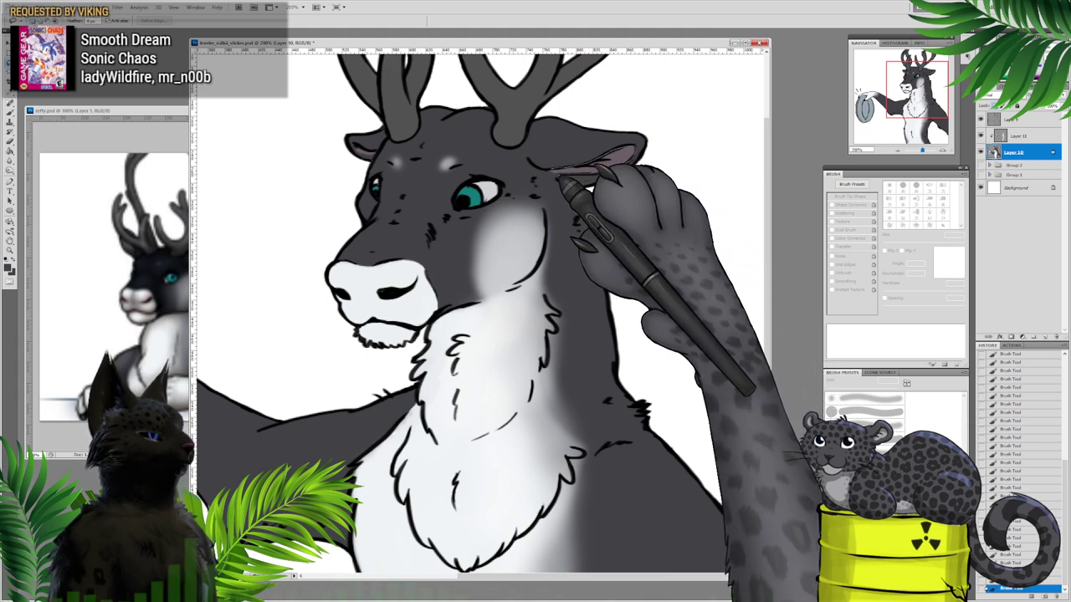
pyautogui.moveTo(559, 176); pyautogui.dragTo(633, 148)
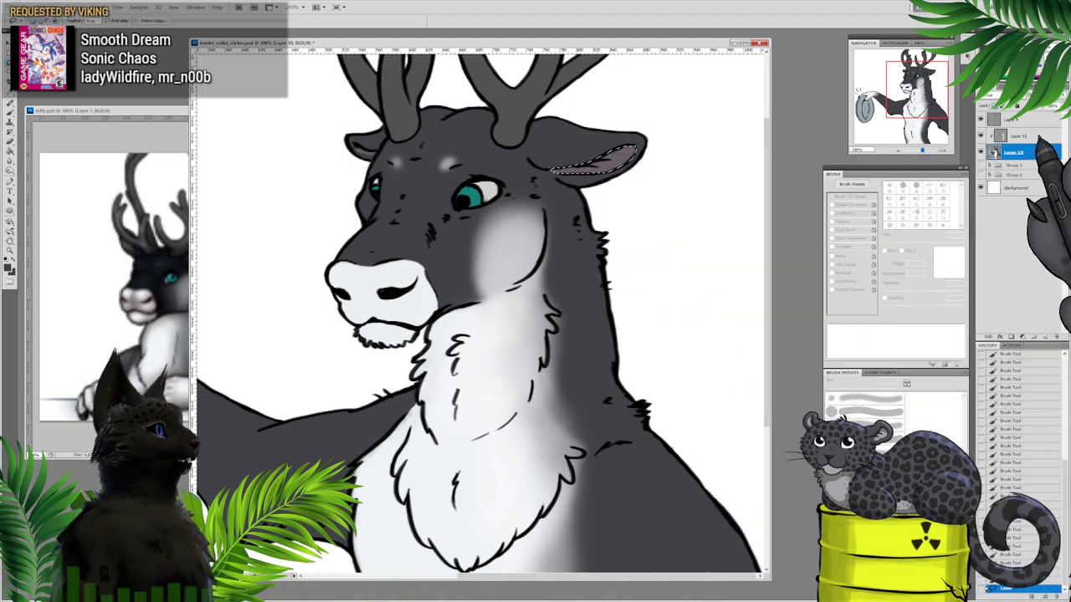
# Step: Check the reference drawing's ear, choose a new foreground colour, and brush it inside the selected near ear on Layer 11
pyautogui.click(181, 110)
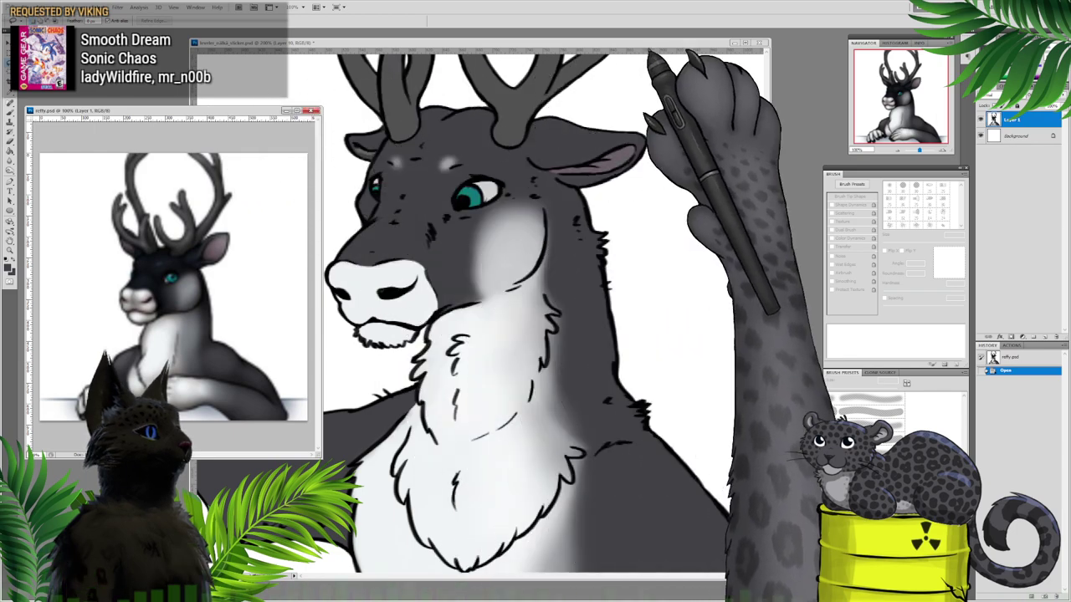
pyautogui.hotkey('ctrl', 'Tab')
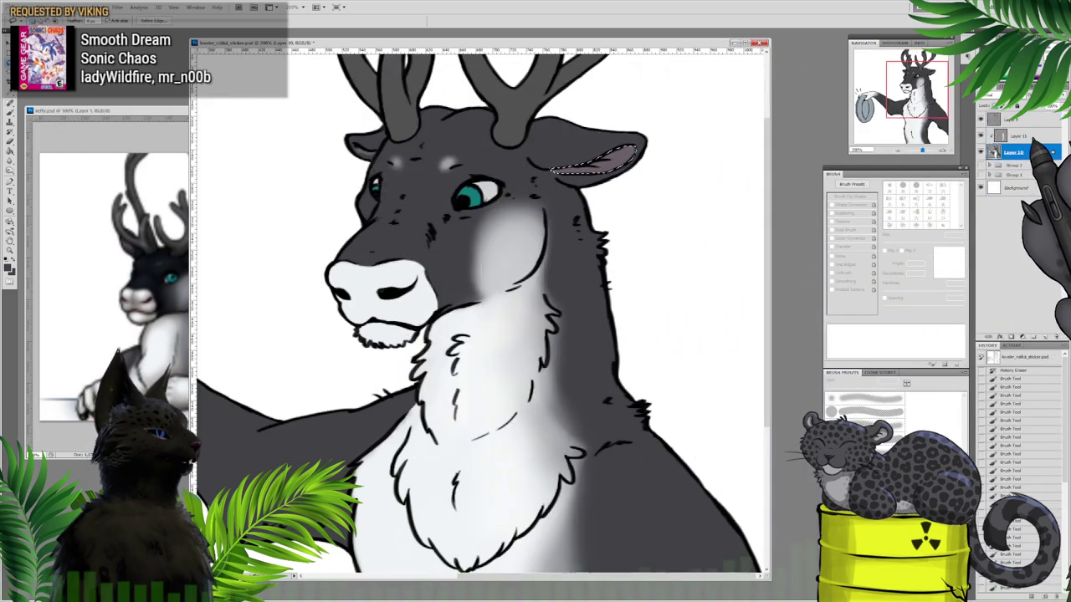
pyautogui.click(1017, 136)
pyautogui.press('b')
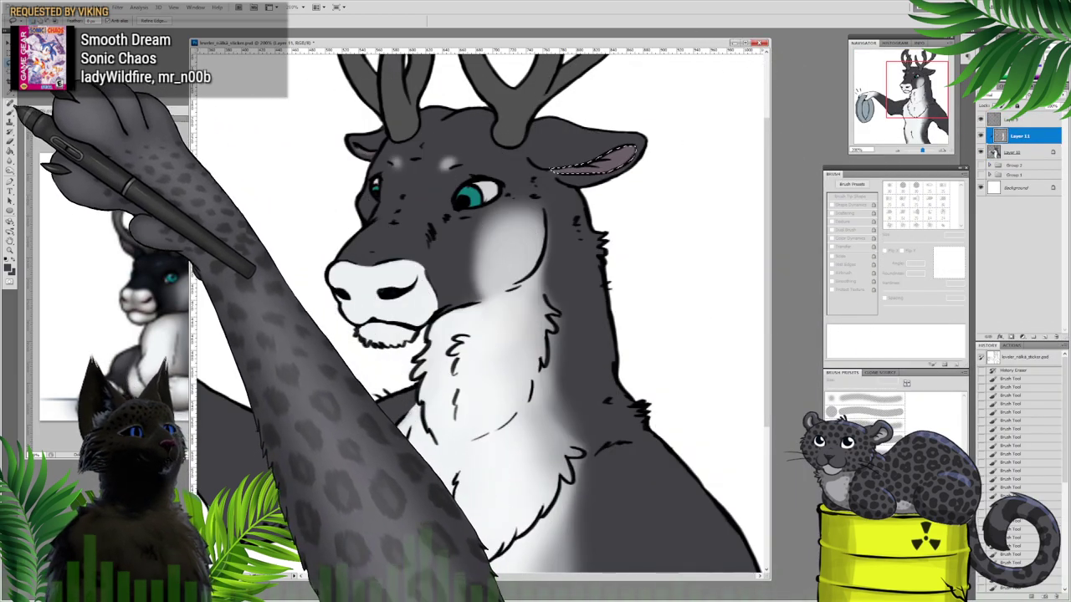
pyautogui.click(8, 267)
pyautogui.click(288, 124)
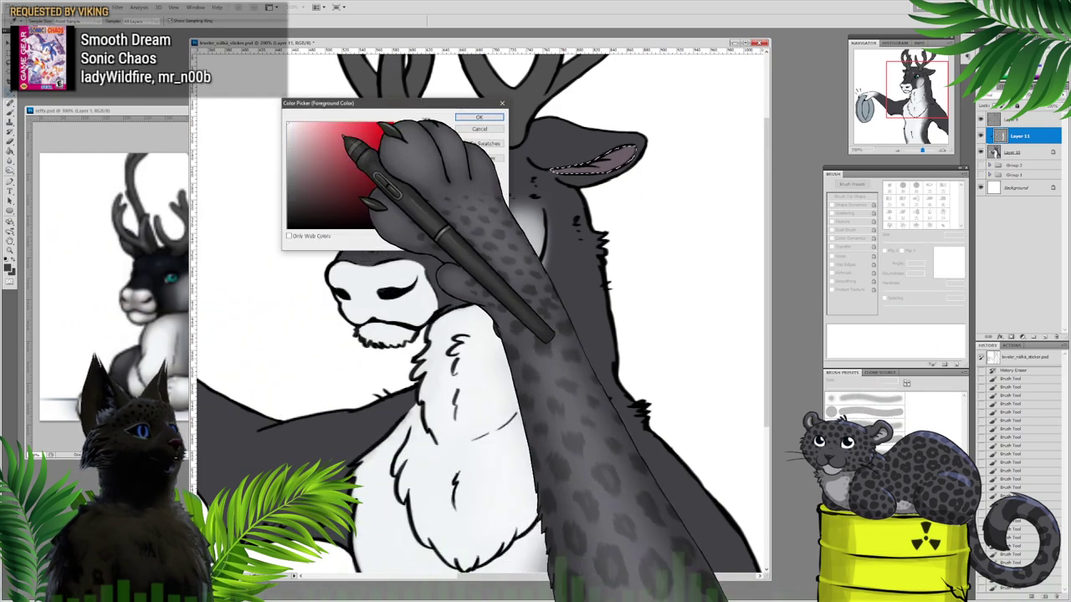
pyautogui.click(477, 117)
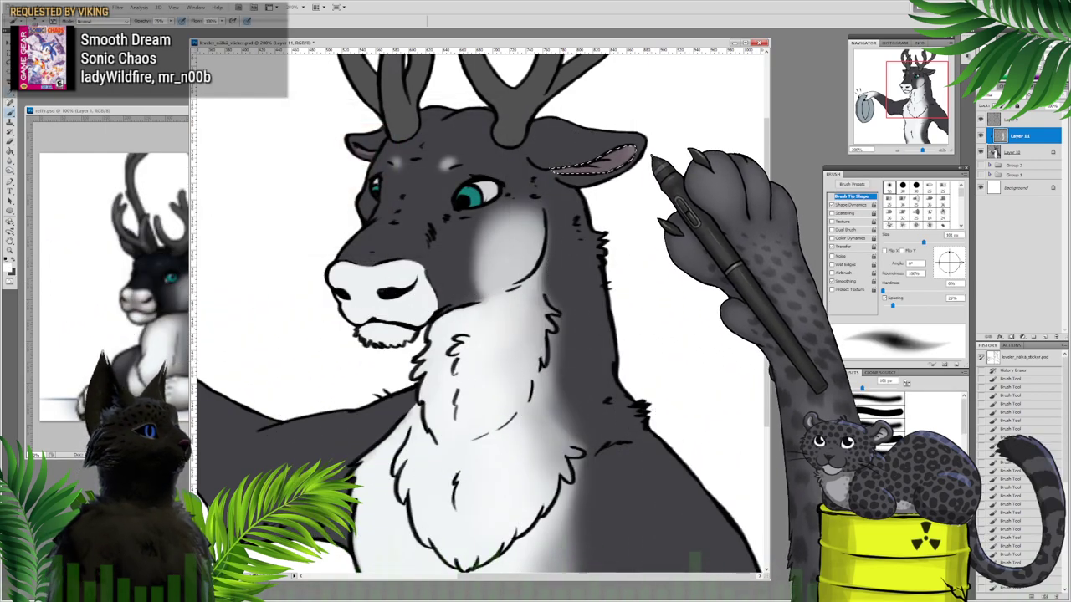
pyautogui.moveTo(656, 161); pyautogui.dragTo(656, 173)
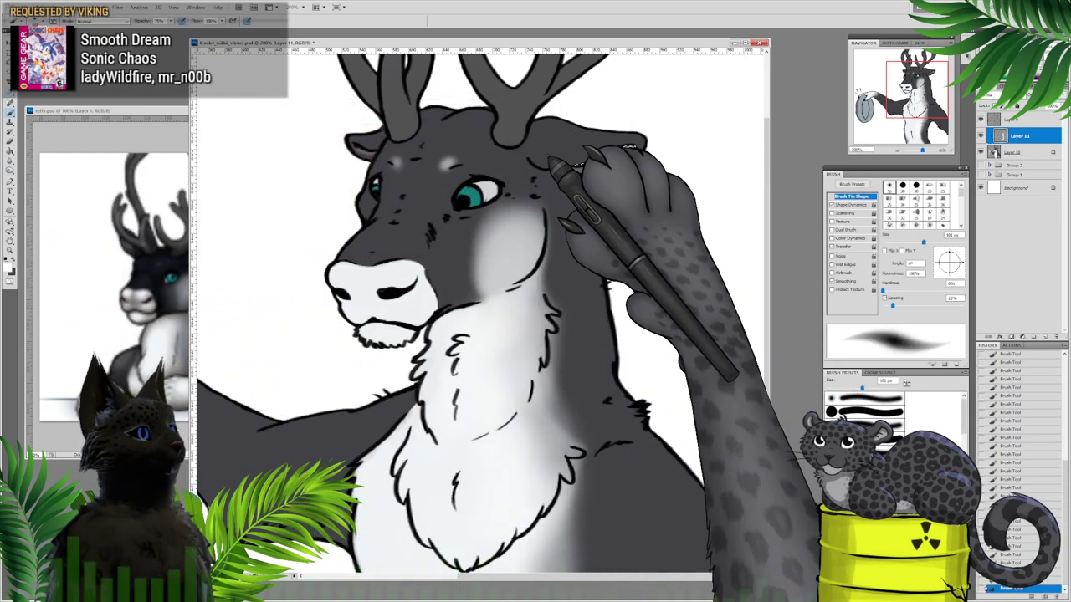
# Step: Set the foreground colour to #493c44 using the reference drawing and shade the near ear's interior with a 42 px brush
pyautogui.click(156, 113)
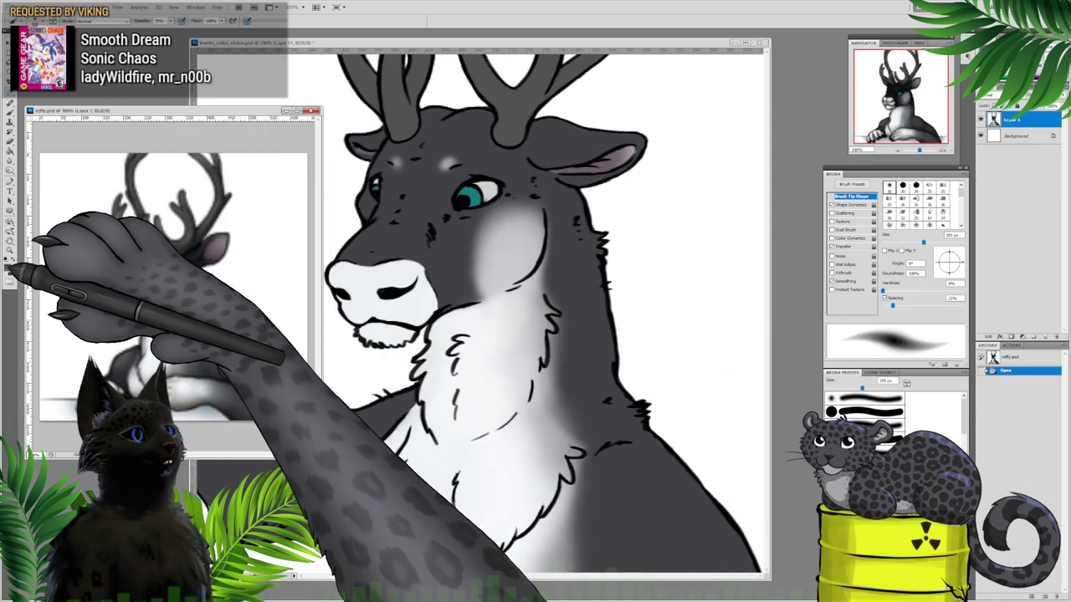
pyautogui.click(9, 268)
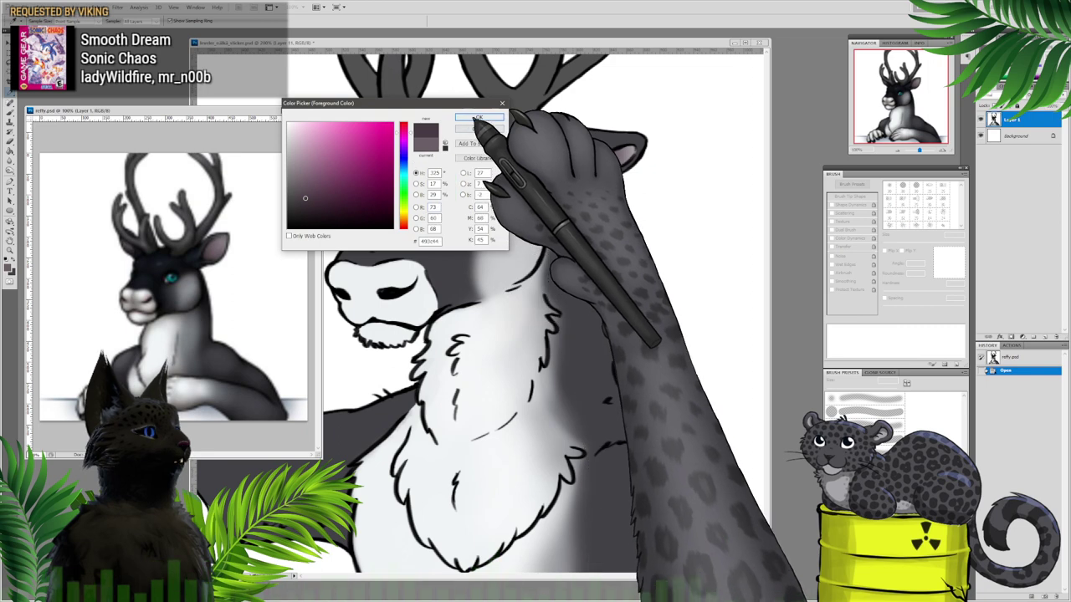
pyautogui.click(479, 118)
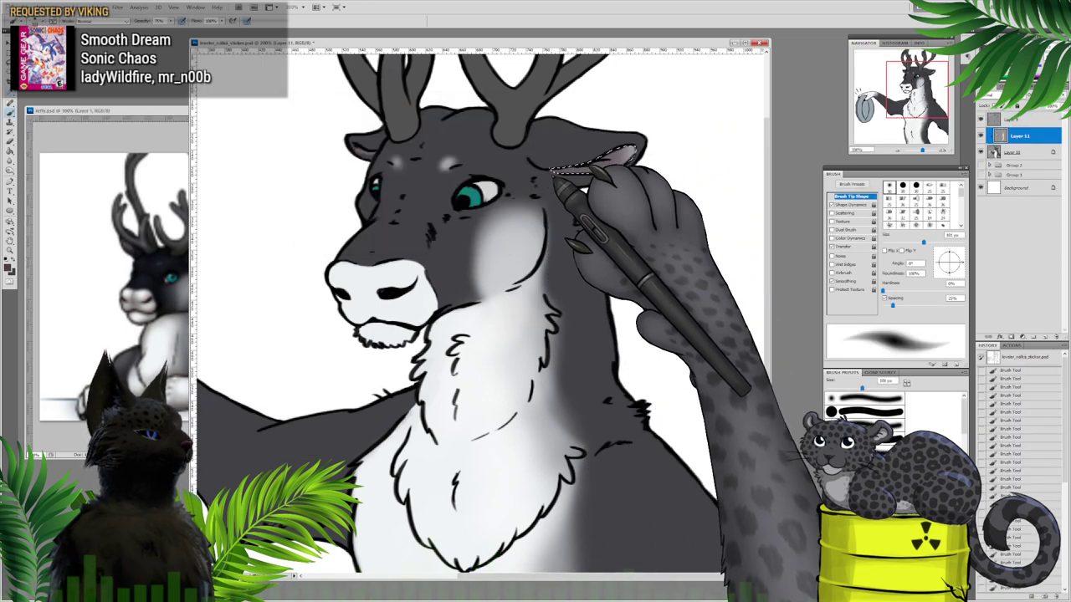
pyautogui.moveTo(554, 176); pyautogui.dragTo(596, 166)
pyautogui.rightClick(575, 176)
pyautogui.click(595, 191)
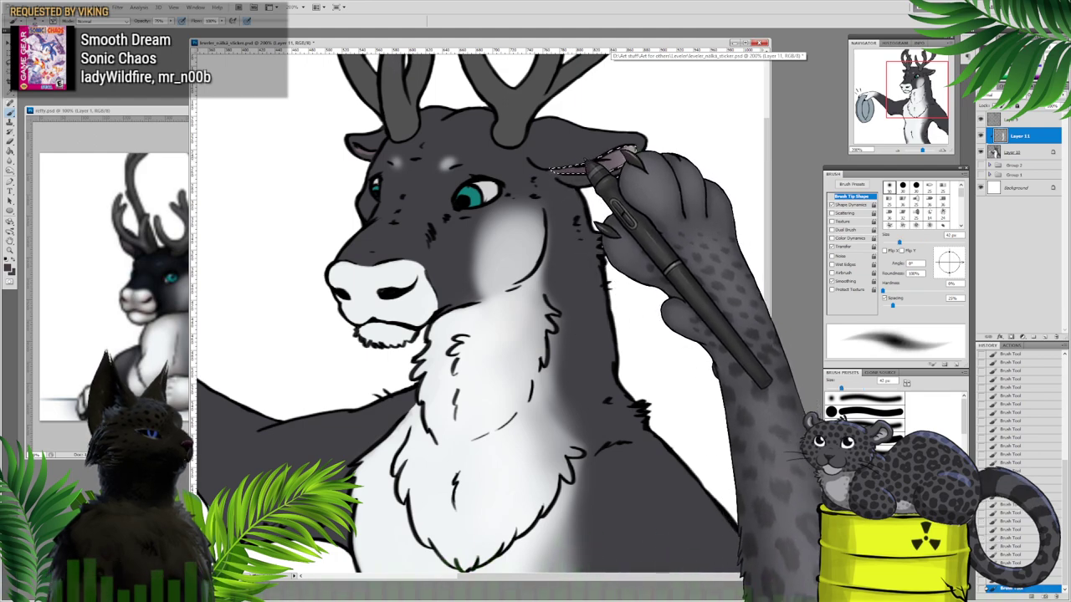
# Step: Clear the near ear's selection, lasso the far ear's interior, and brush the same dark shading into it
pyautogui.click(10, 63)
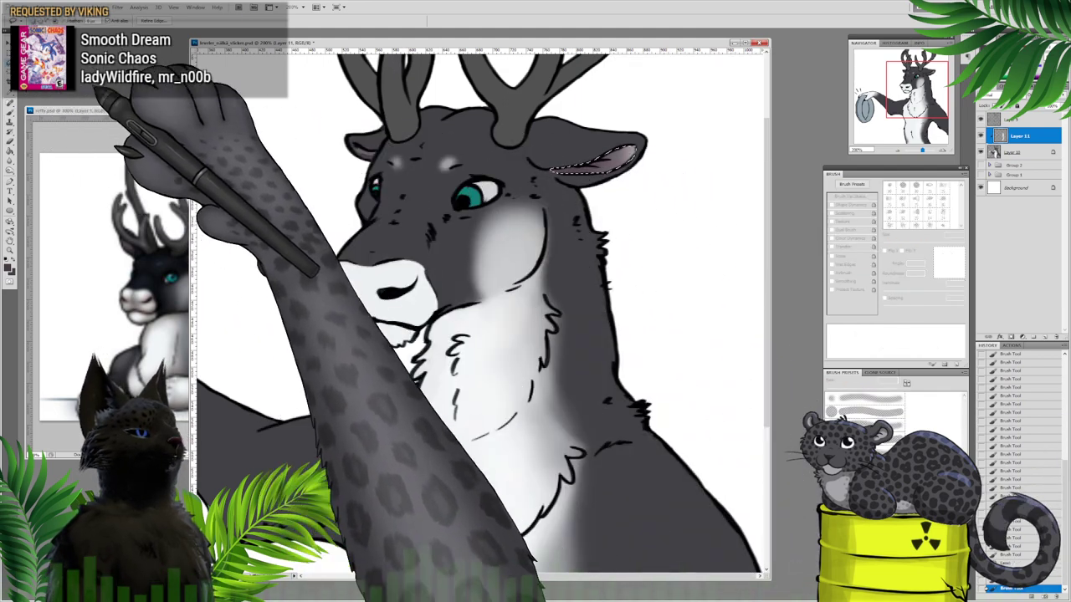
pyautogui.hotkey('ctrl', 'd')
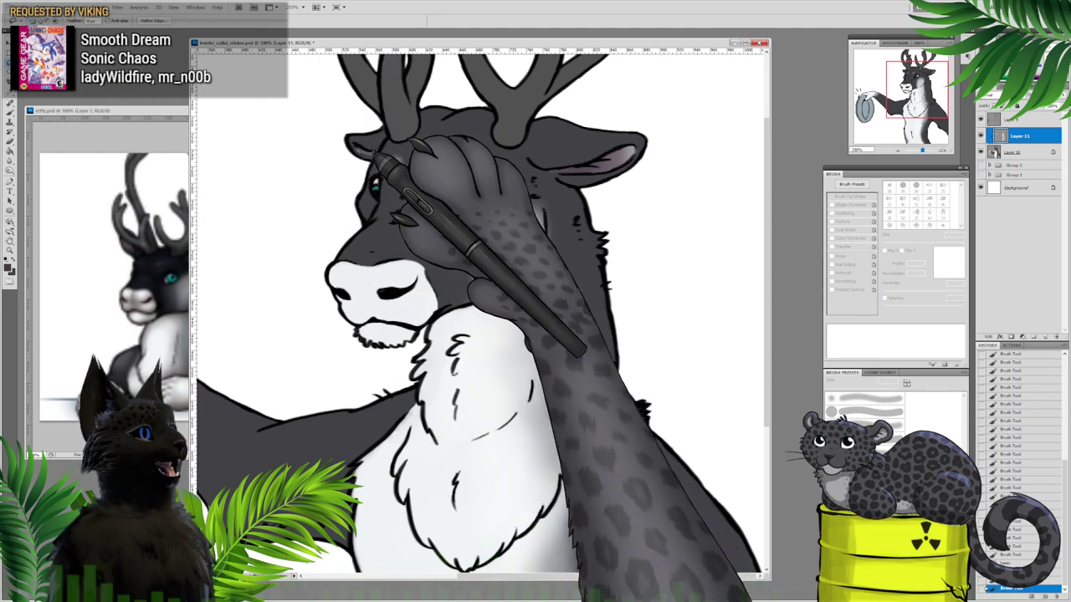
pyautogui.moveTo(358, 149); pyautogui.dragTo(381, 154)
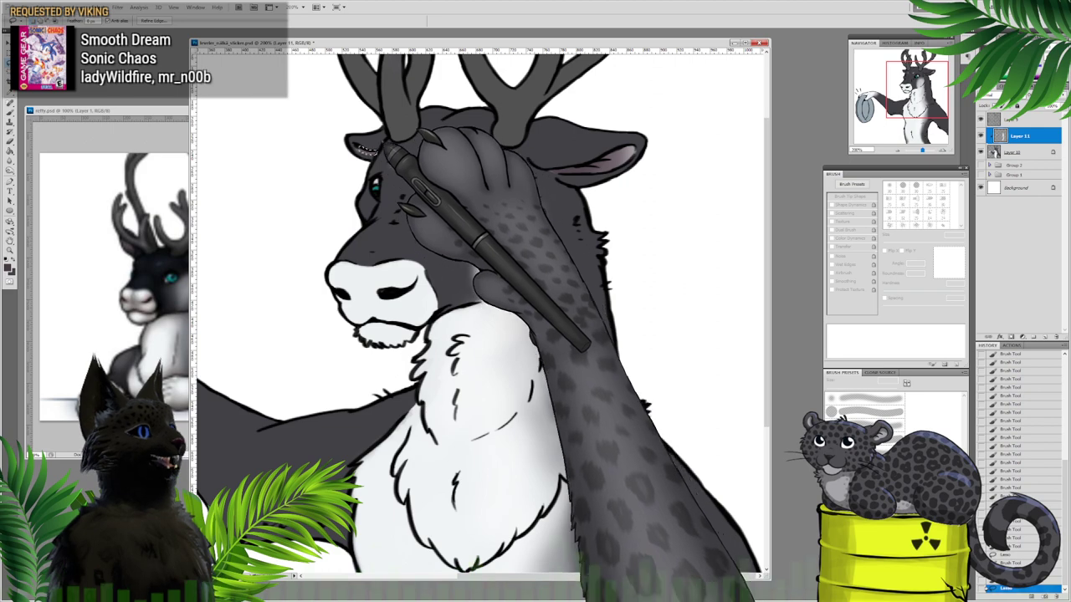
pyautogui.press('b')
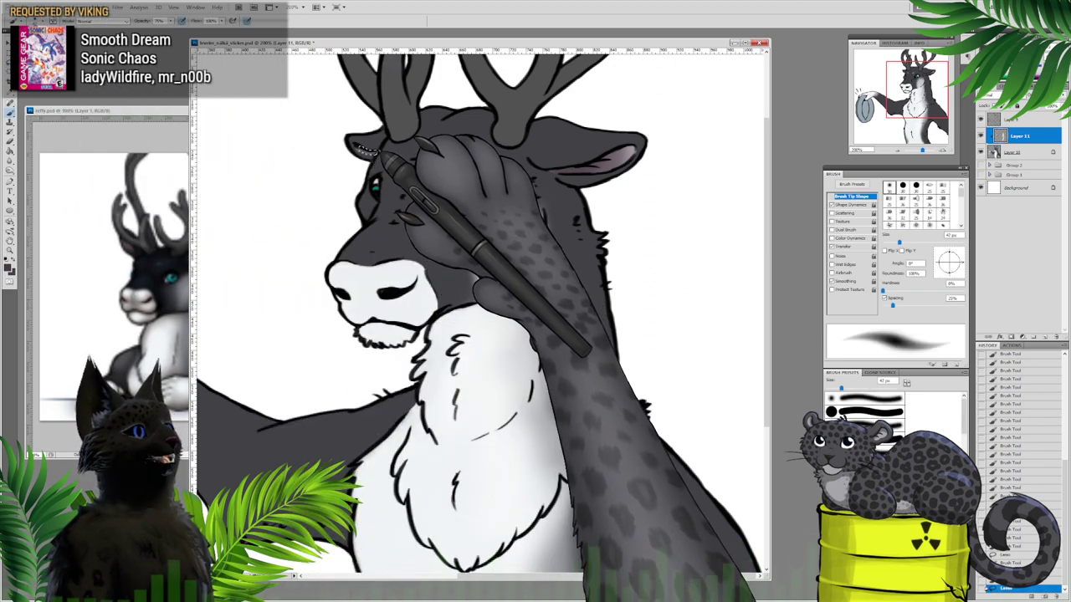
pyautogui.moveTo(379, 158); pyautogui.dragTo(363, 151)
pyautogui.moveTo(363, 151); pyautogui.dragTo(375, 154)
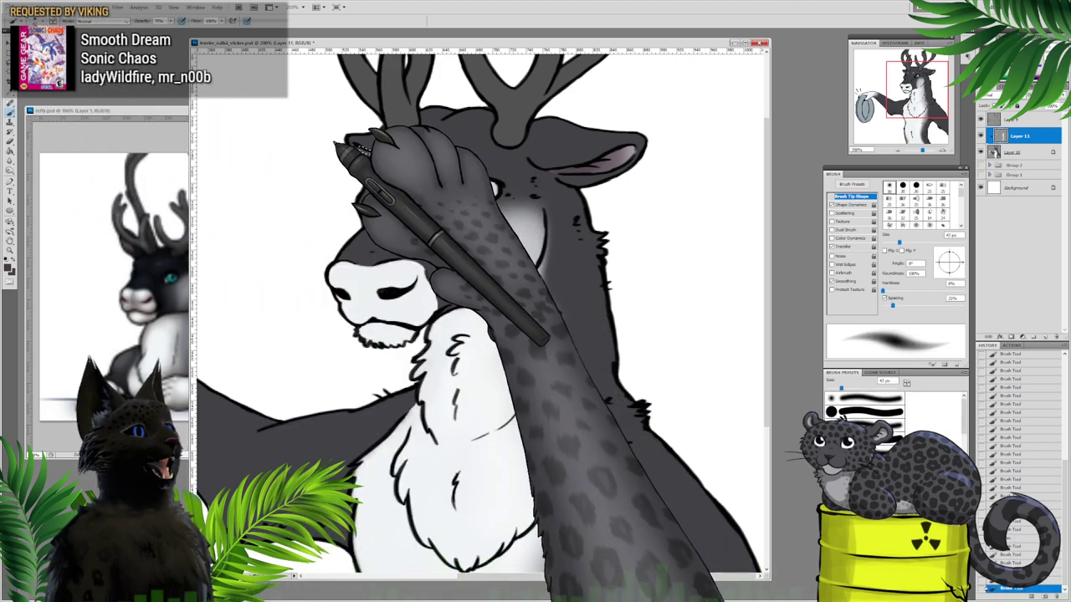
pyautogui.click(9, 63)
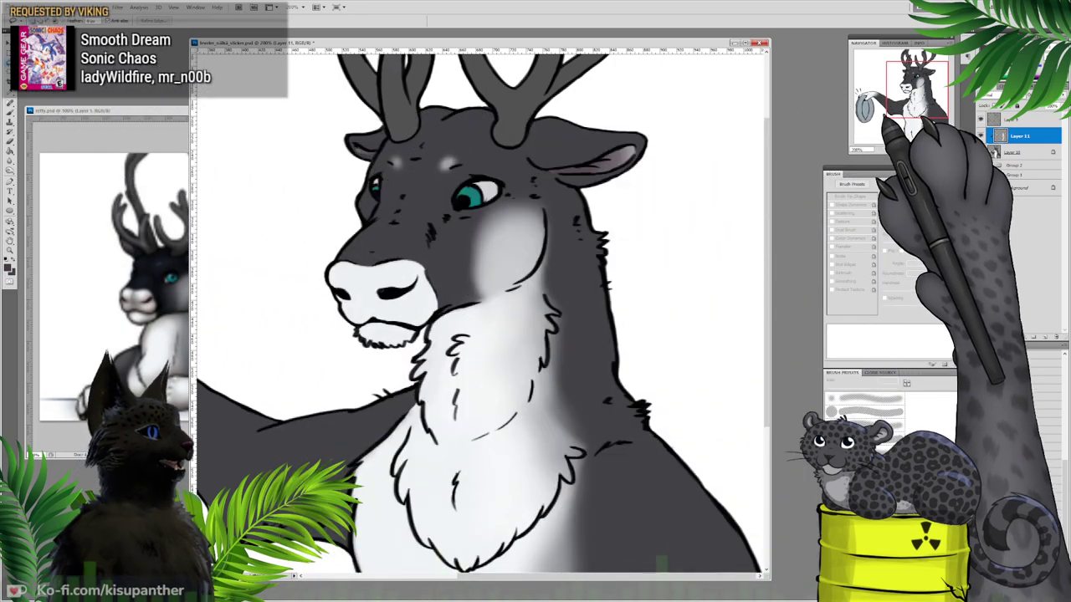
# Step: Select the blue-grey ring's colour area on Layer 9 with the Magic Wand
pyautogui.click(895, 151)
pyautogui.click(895, 150)
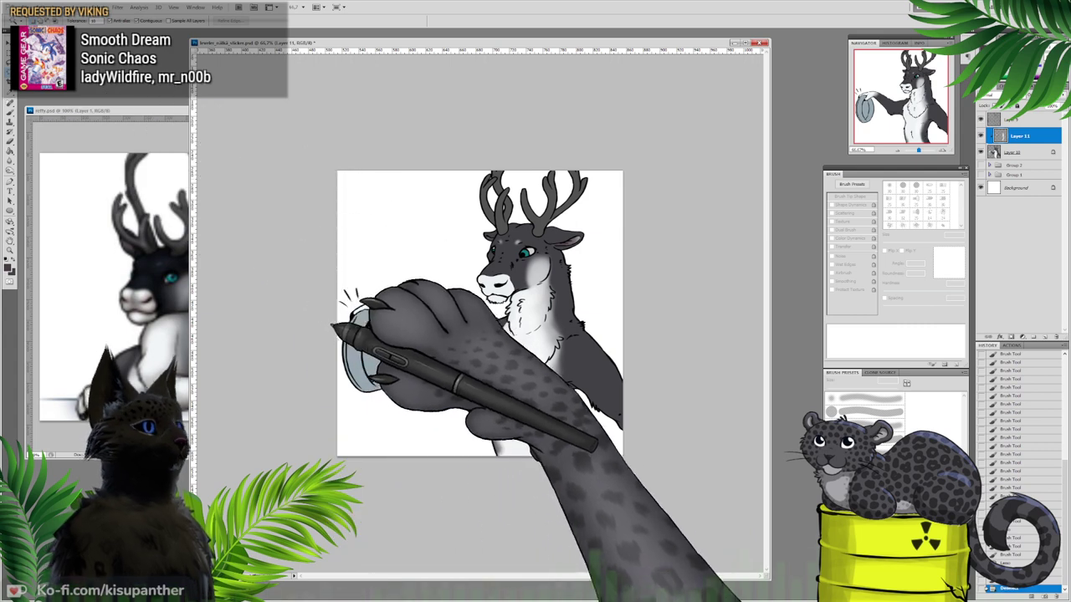
pyautogui.click(383, 314)
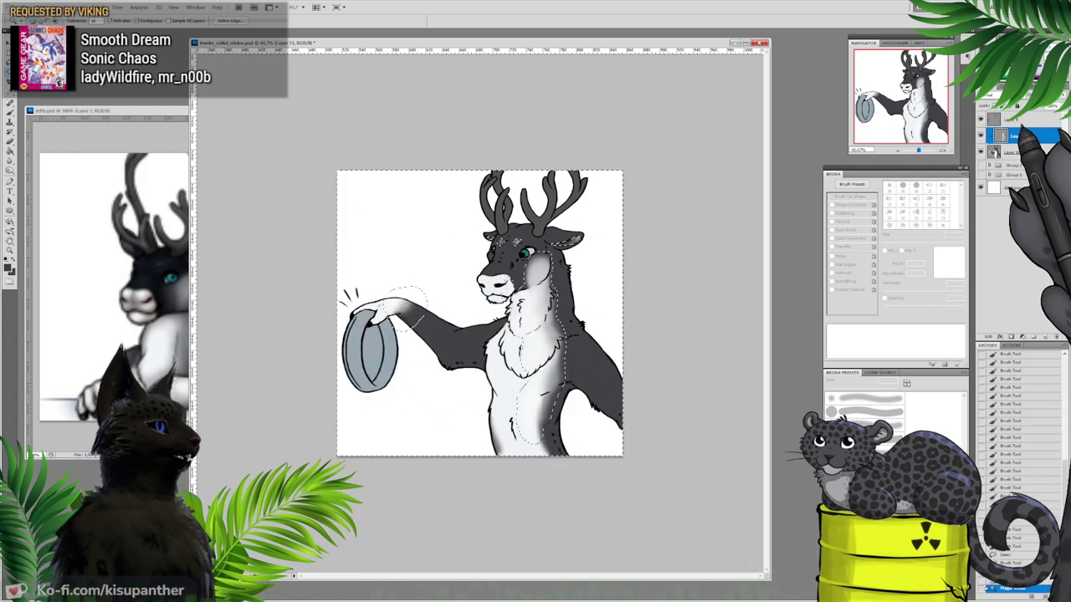
pyautogui.click(1021, 121)
pyautogui.hotkey('ctrl', 'd')
pyautogui.click(365, 329)
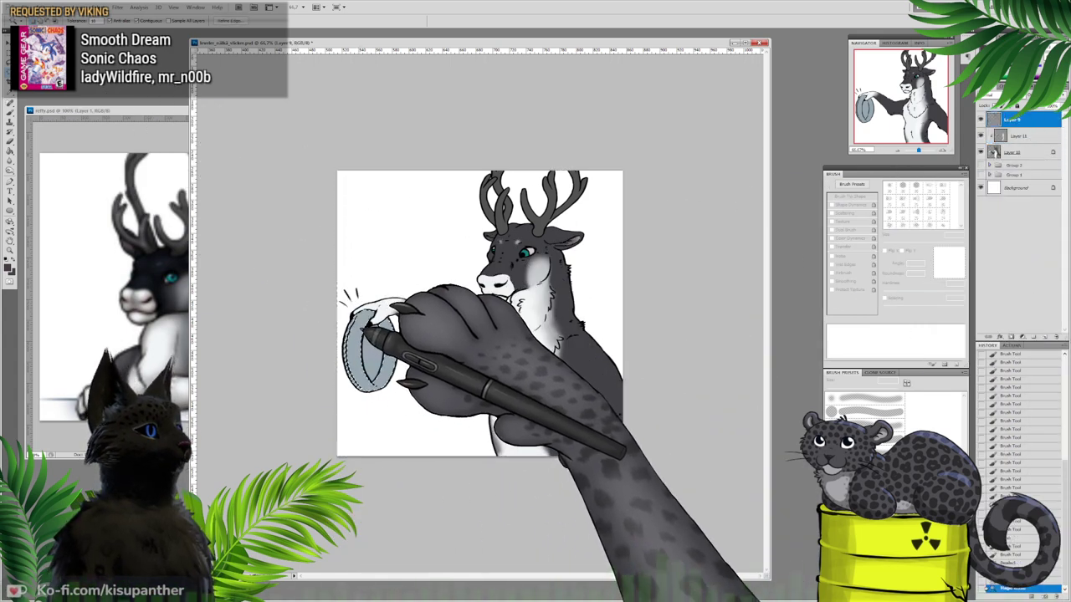
# Step: Expand the ring's selection outward into its line art
pyautogui.click(98, 8)
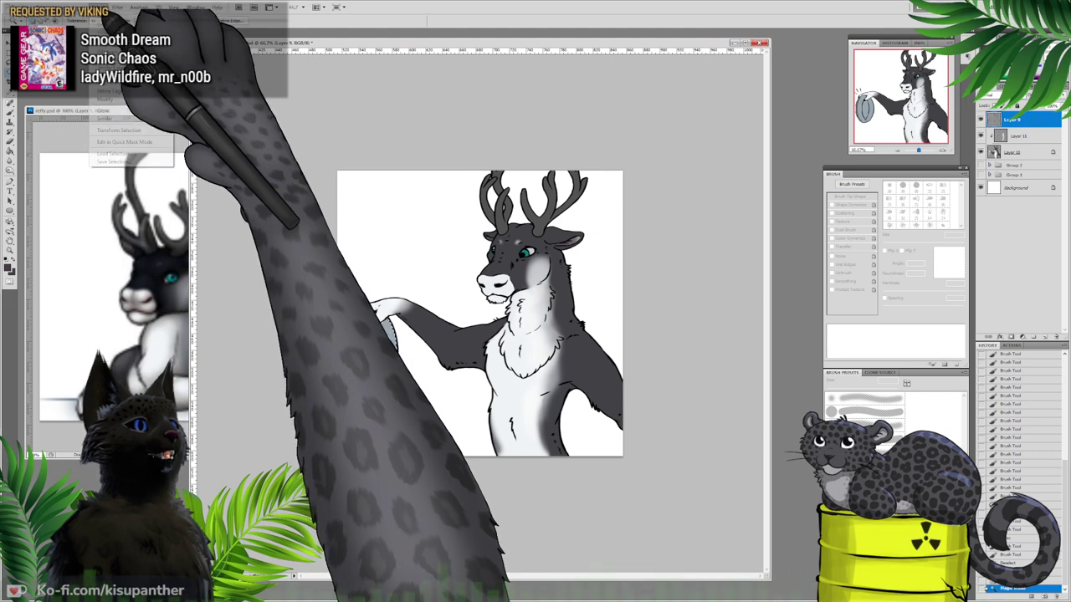
pyautogui.moveTo(141, 99)
pyautogui.click(201, 114)
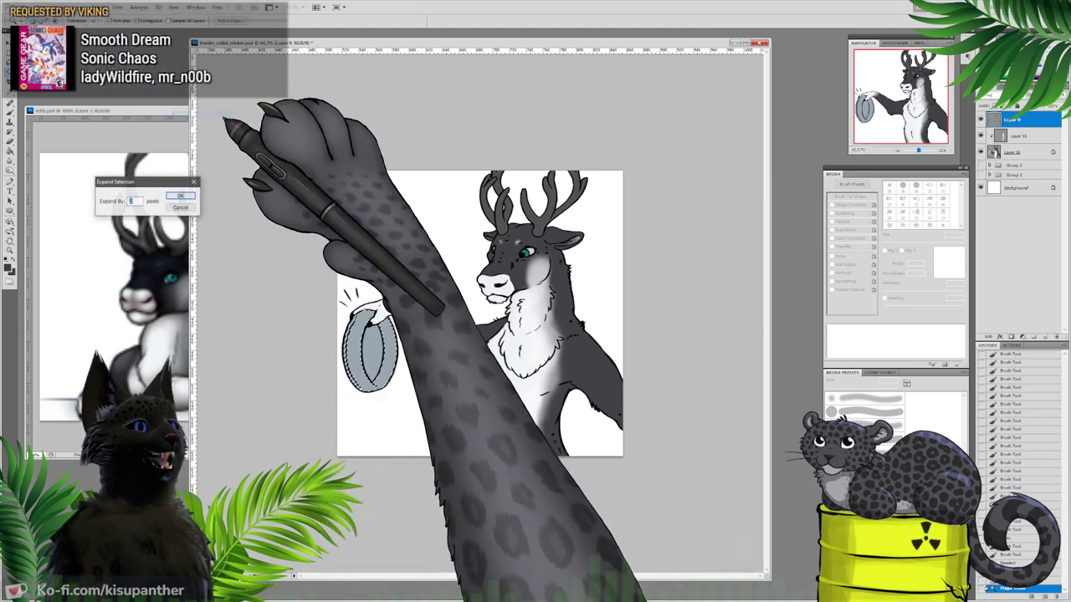
pyautogui.press('Return')
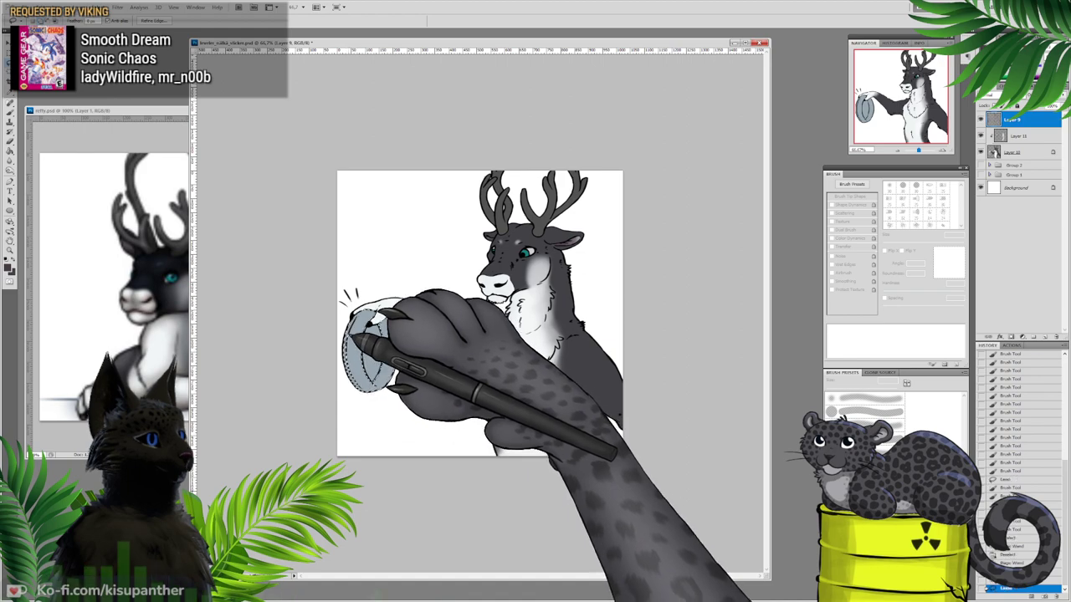
# Step: Extend the ring's selection with the Lasso so it covers the whole ring, including its inner line art
pyautogui.click(942, 150)
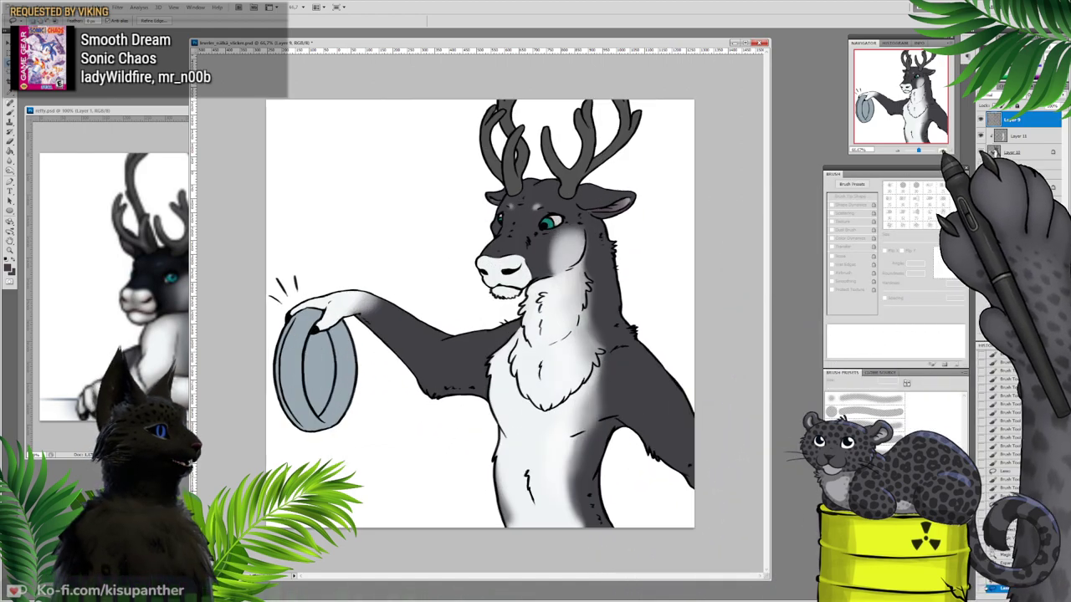
pyautogui.click(942, 151)
pyautogui.moveTo(895, 120); pyautogui.dragTo(877, 134)
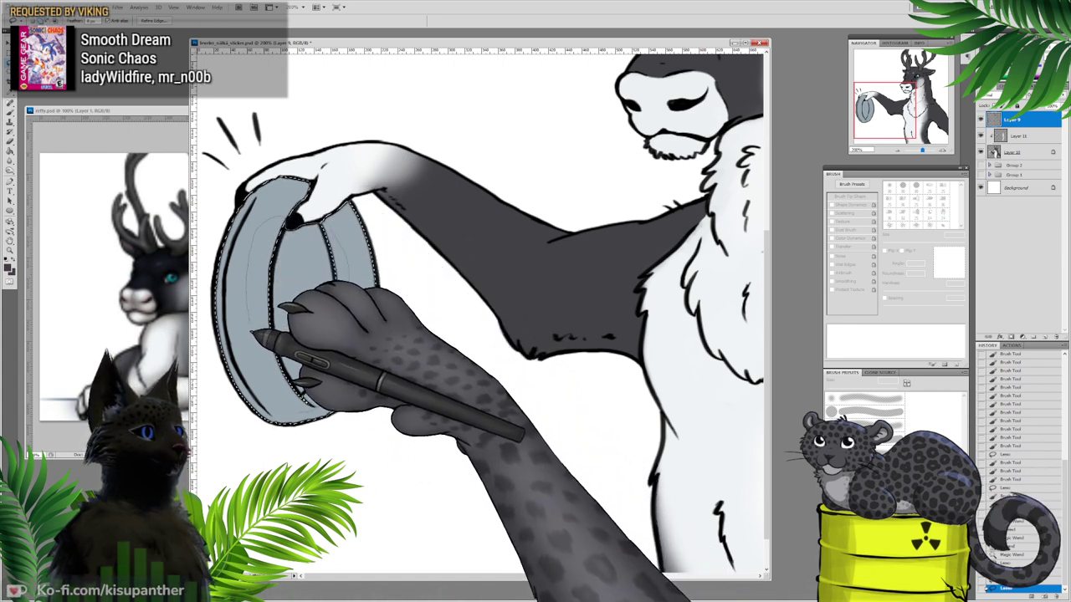
pyautogui.moveTo(253, 333)
pyautogui.mouseDown()
pyautogui.moveTo(276, 378)
pyautogui.moveTo(315, 358)
pyautogui.mouseUp()
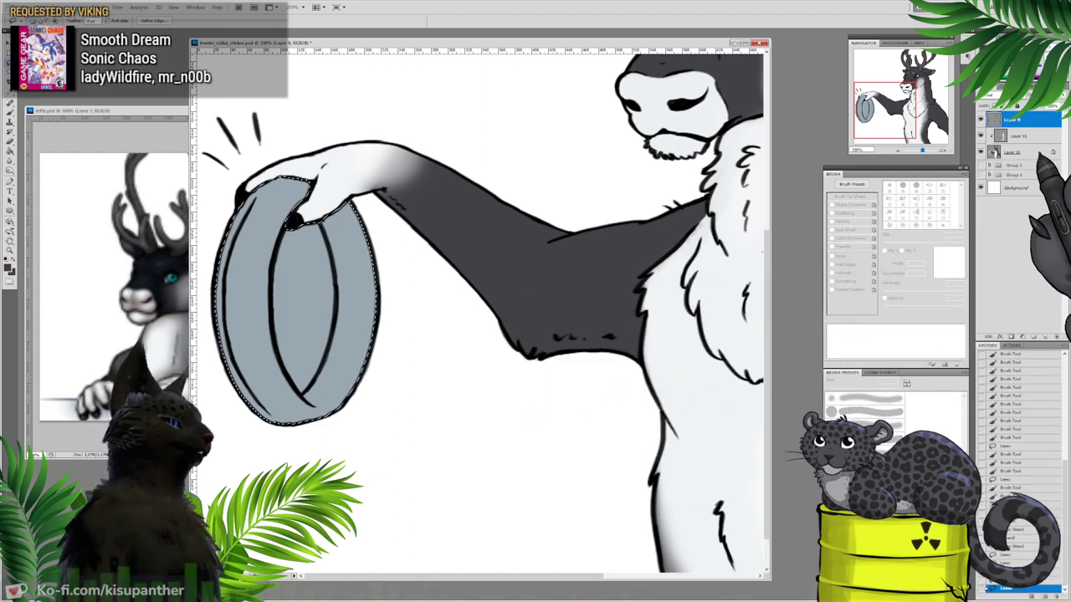
# Step: On Layer 10, choose a lighter blue-grey foreground colour and brush soft highlight bands across the ring with a 42 px brush
pyautogui.click(1038, 153)
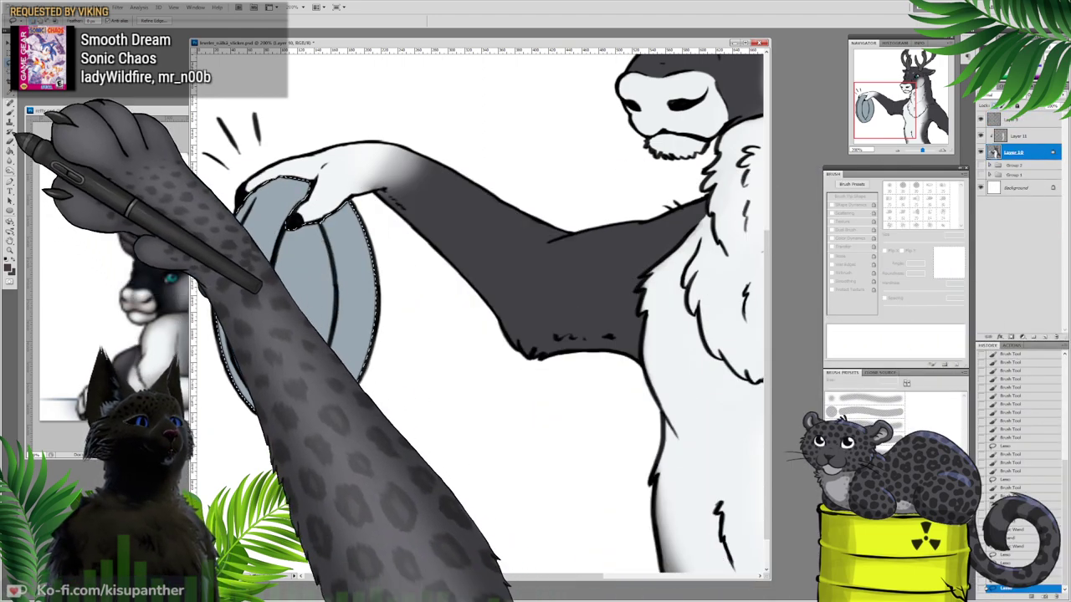
pyautogui.press('b')
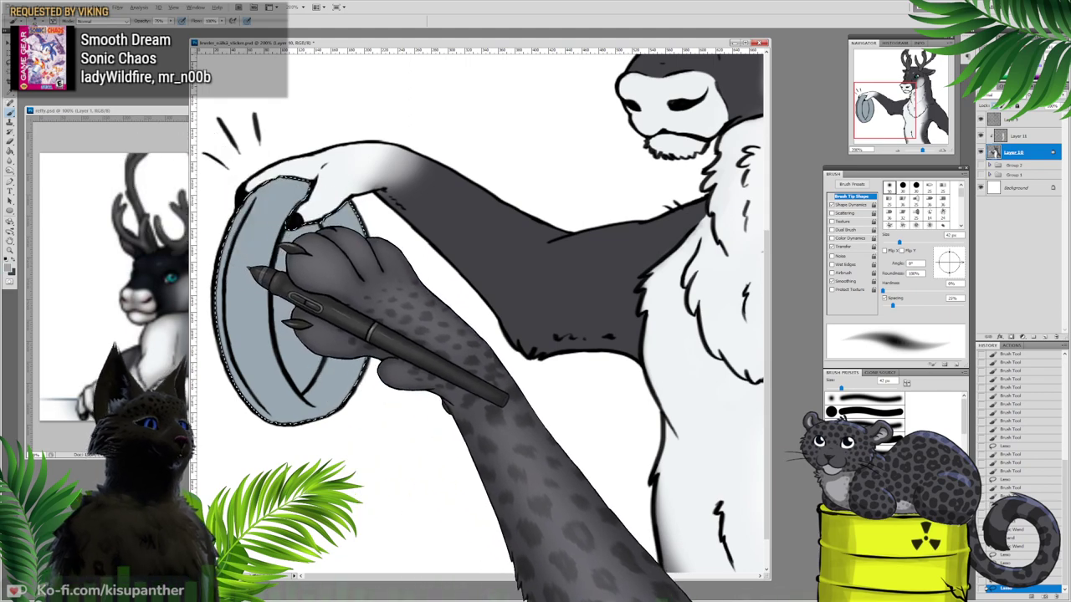
pyautogui.click(8, 267)
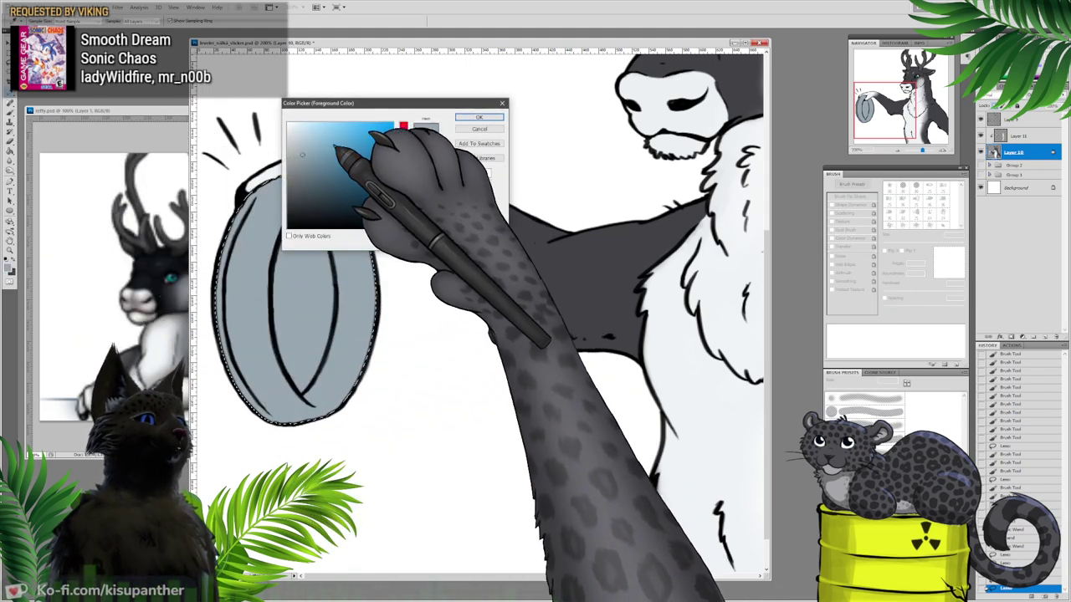
pyautogui.click(305, 146)
pyautogui.click(470, 118)
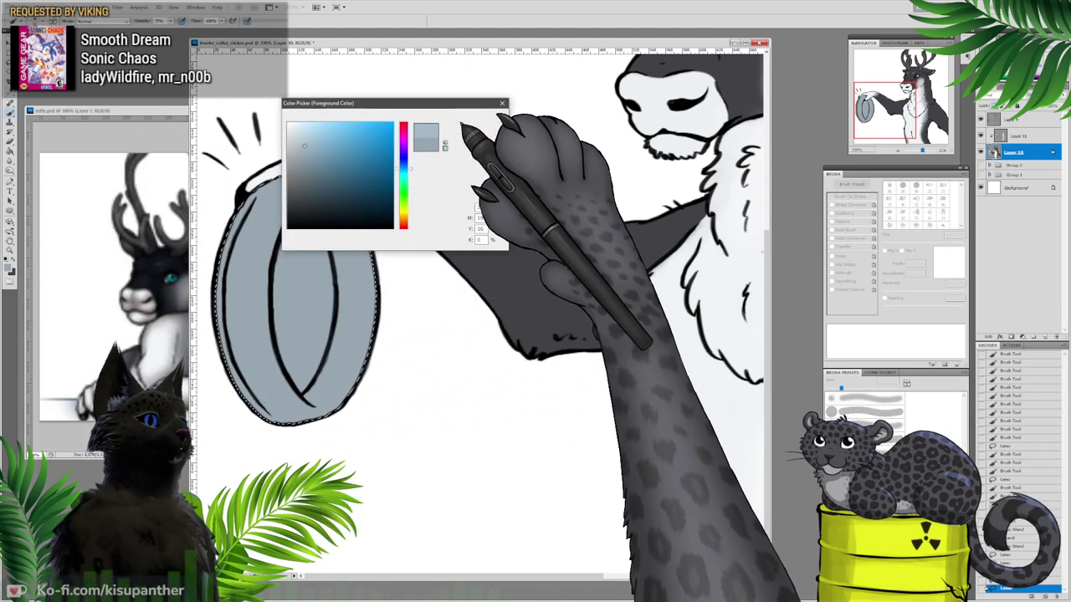
pyautogui.press('Return')
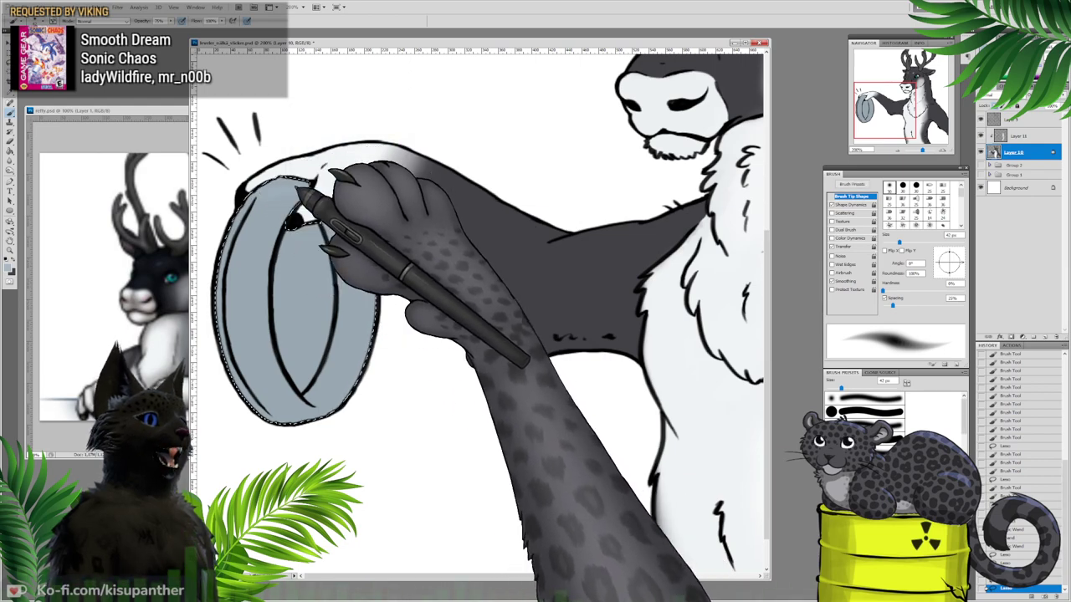
pyautogui.click(8, 267)
pyautogui.click(303, 133)
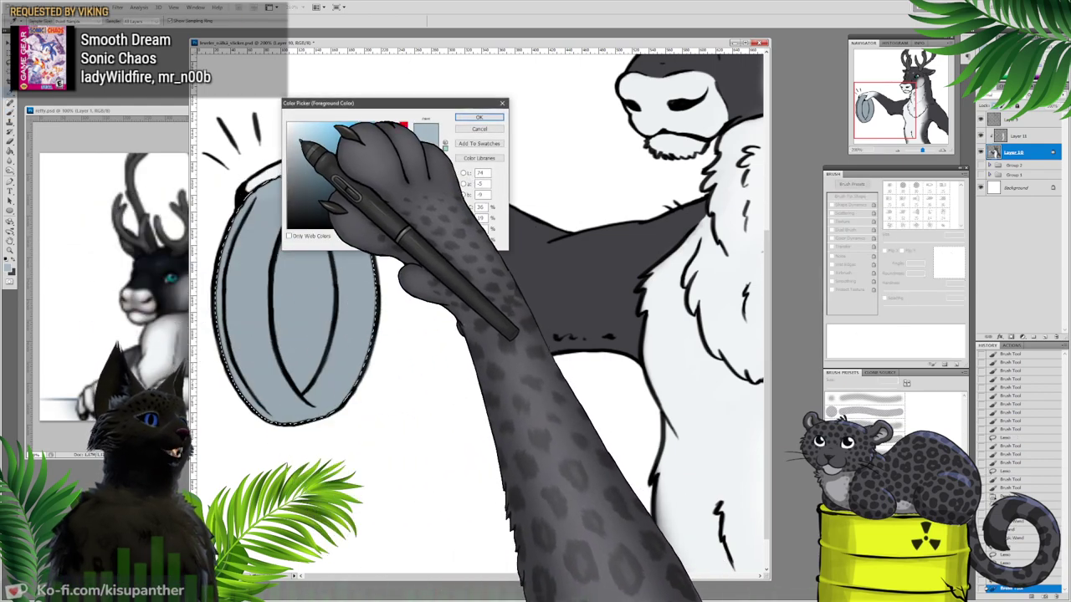
pyautogui.click(479, 117)
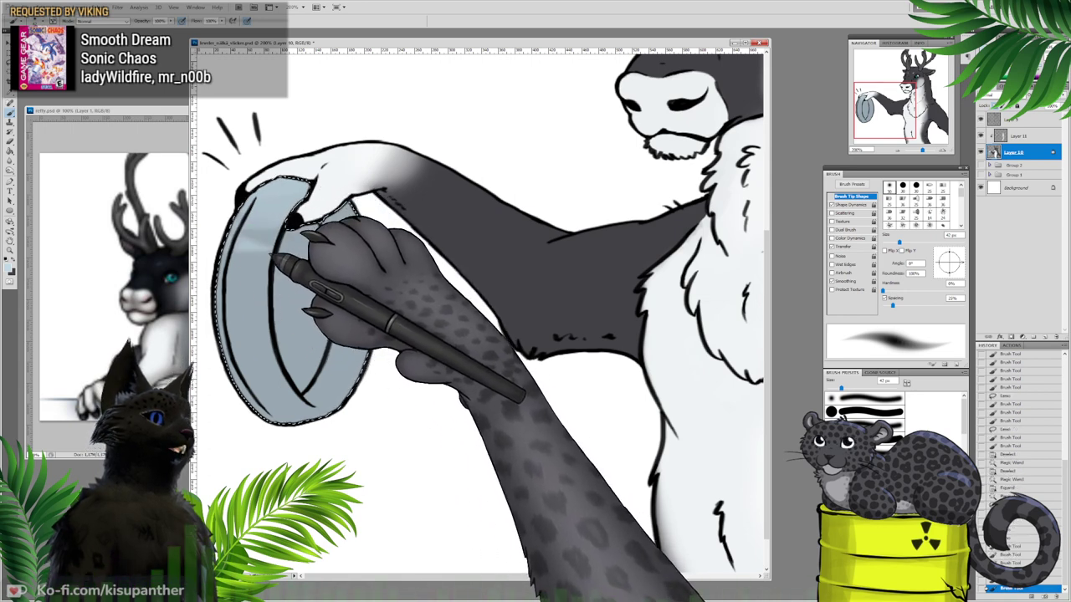
pyautogui.moveTo(270, 254)
pyautogui.mouseDown()
pyautogui.moveTo(290, 229)
pyautogui.moveTo(264, 274)
pyautogui.moveTo(272, 269)
pyautogui.mouseUp()
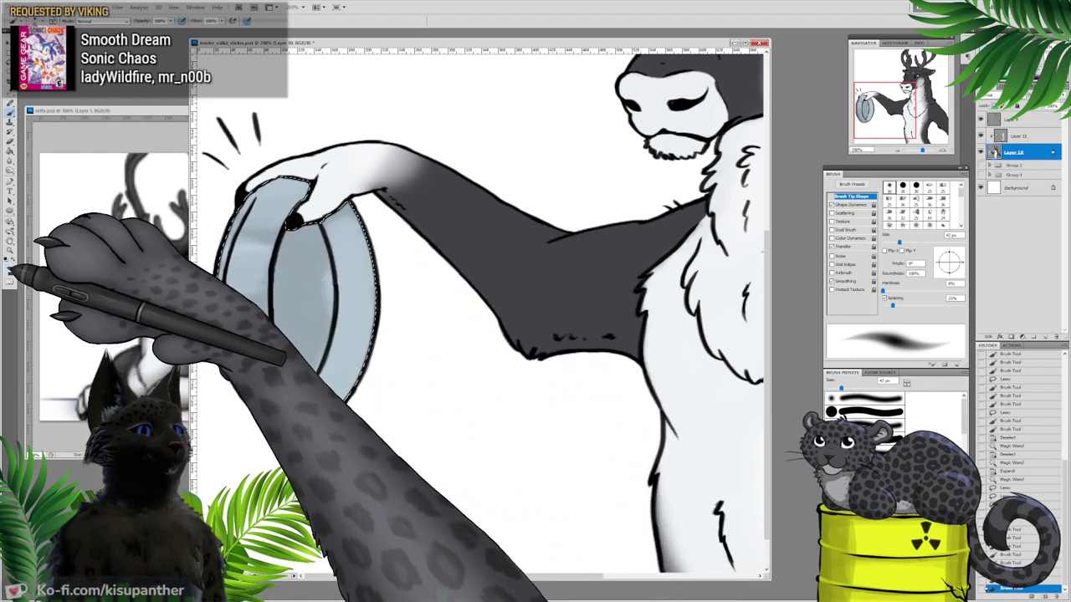
# Step: Pick a darker blue-grey foreground colour and brush soft shading bands over the ring's outer and inner surfaces
pyautogui.click(7, 265)
pyautogui.click(309, 163)
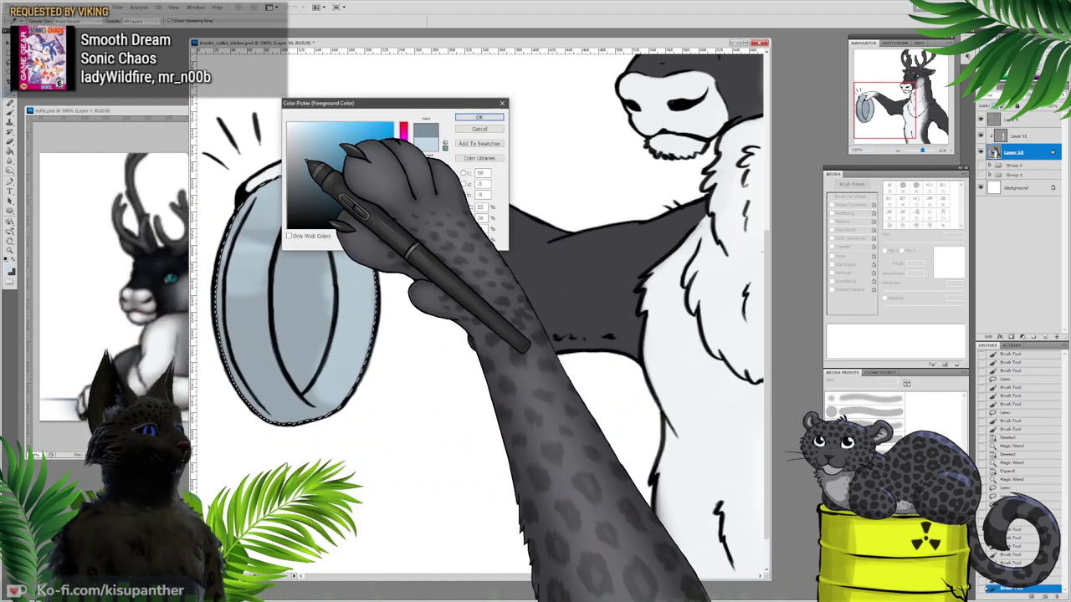
pyautogui.click(313, 161)
pyautogui.click(479, 118)
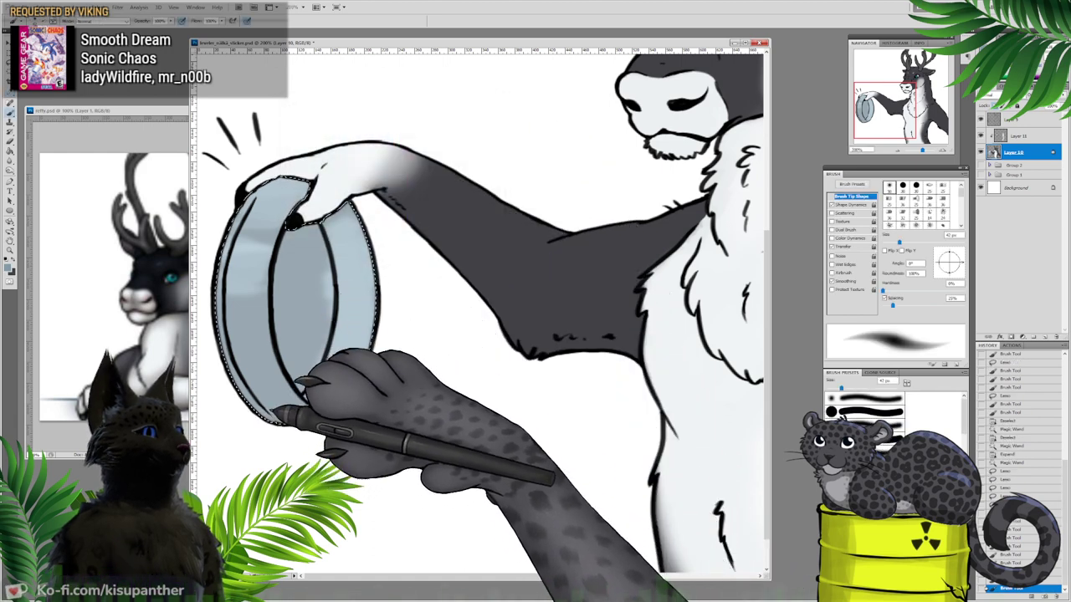
pyautogui.moveTo(311, 360); pyautogui.dragTo(289, 399)
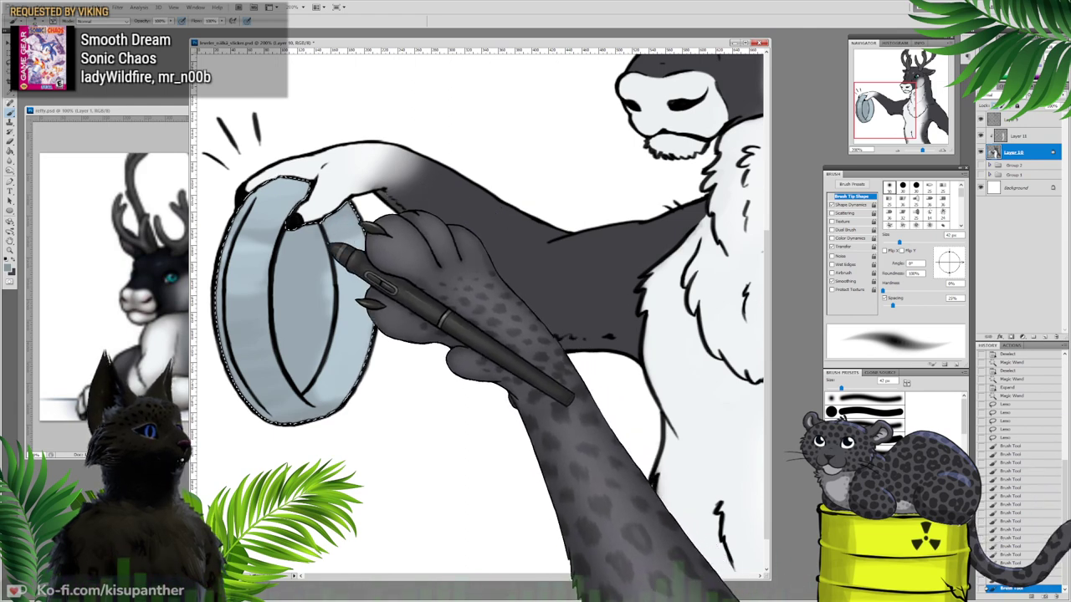
pyautogui.moveTo(350, 256); pyautogui.dragTo(279, 297)
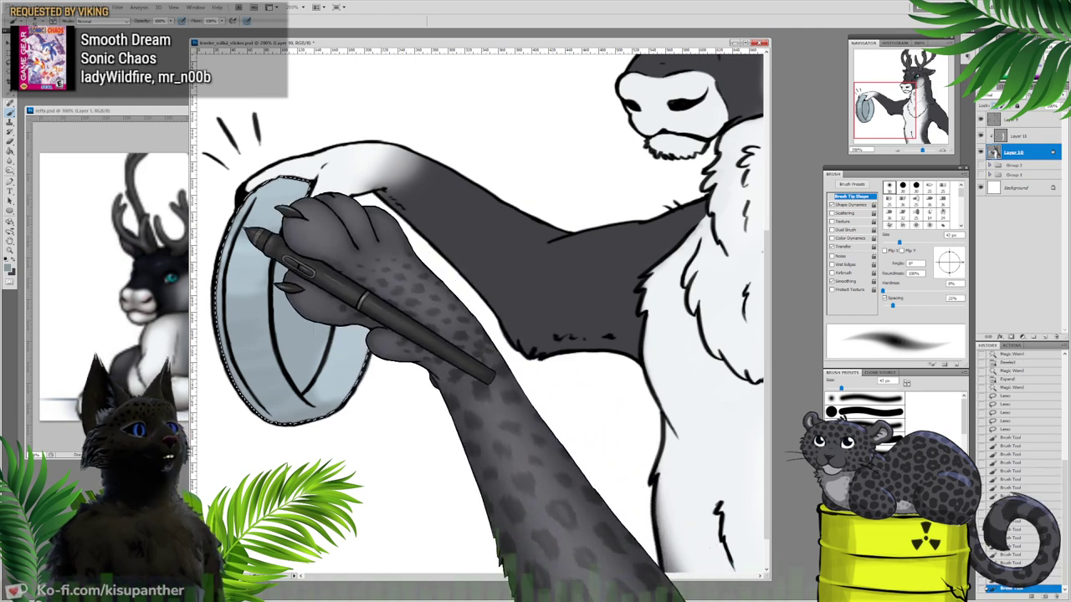
pyautogui.moveTo(261, 249); pyautogui.dragTo(253, 249)
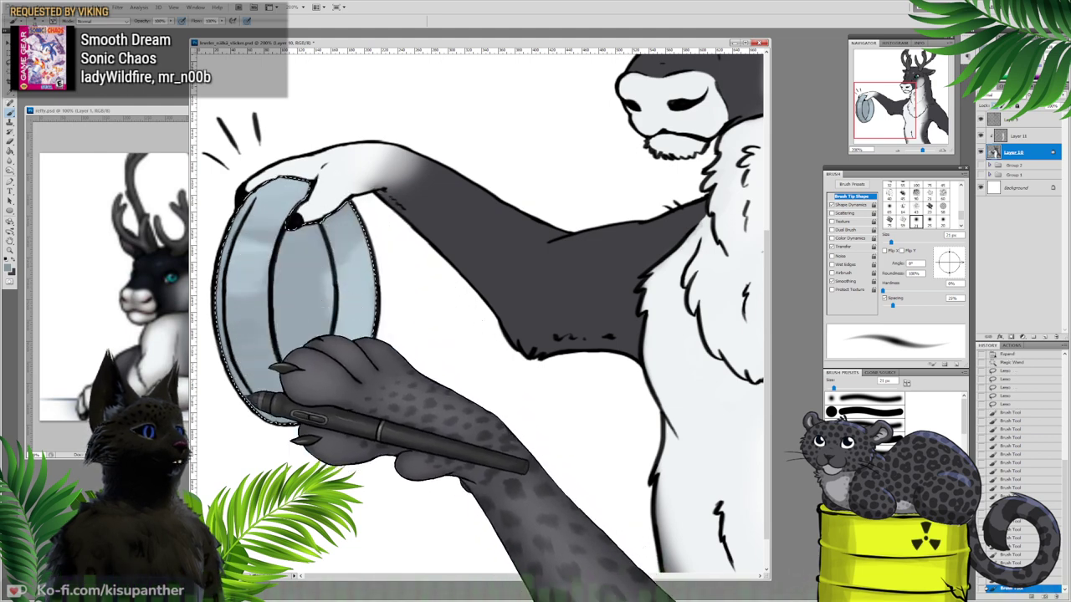
# Step: Refine the ring's edge with a 21 px brush, then add white reflection streaks at reduced brush opacity
pyautogui.moveTo(254, 399); pyautogui.dragTo(234, 359)
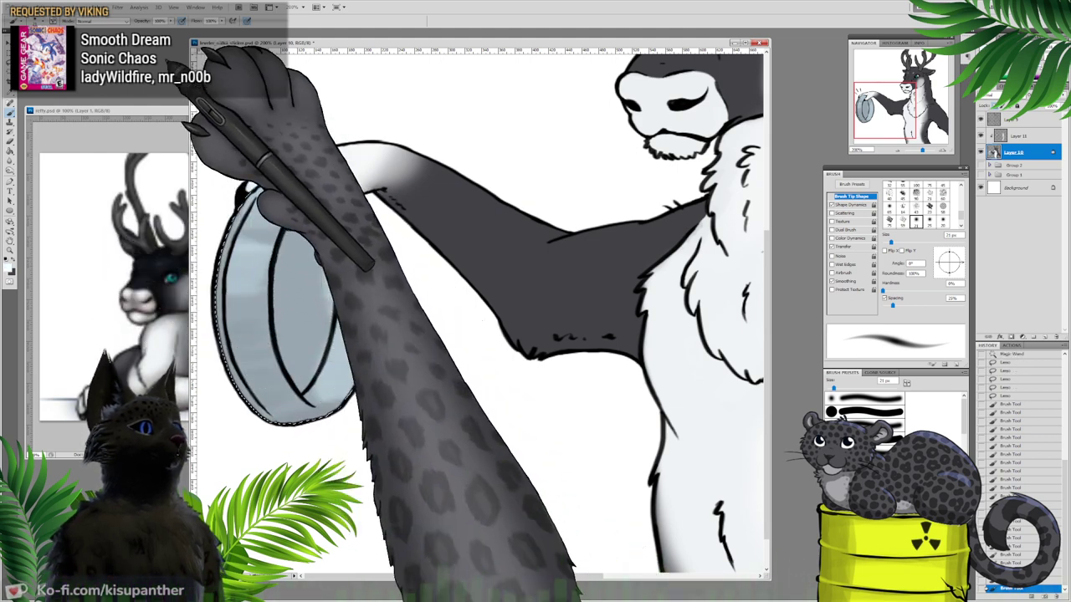
pyautogui.click(171, 21)
pyautogui.moveTo(174, 29); pyautogui.dragTo(153, 29)
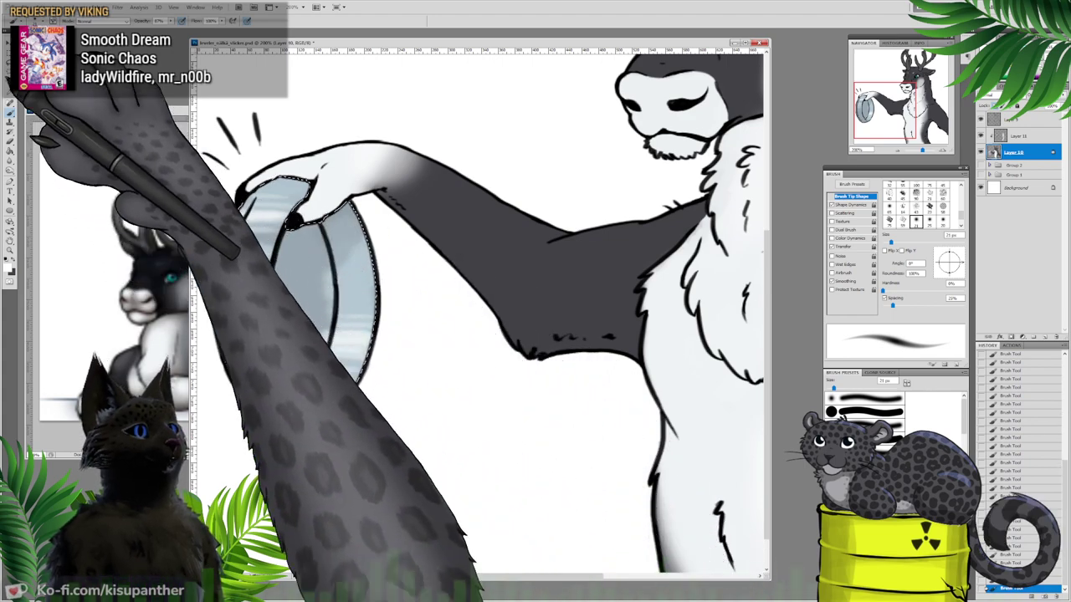
# Step: Replace the current selection with the ring's central area on Layer 9 using the Magic Wand, and expand it into the line art
pyautogui.click(10, 73)
pyautogui.hotkey('ctrl', 'd')
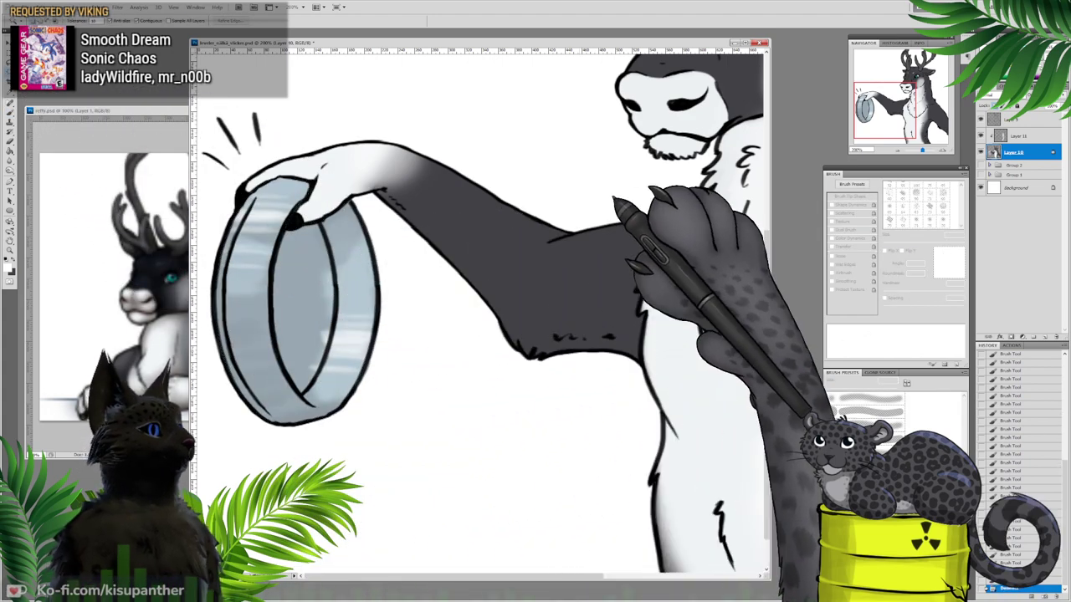
pyautogui.click(1009, 120)
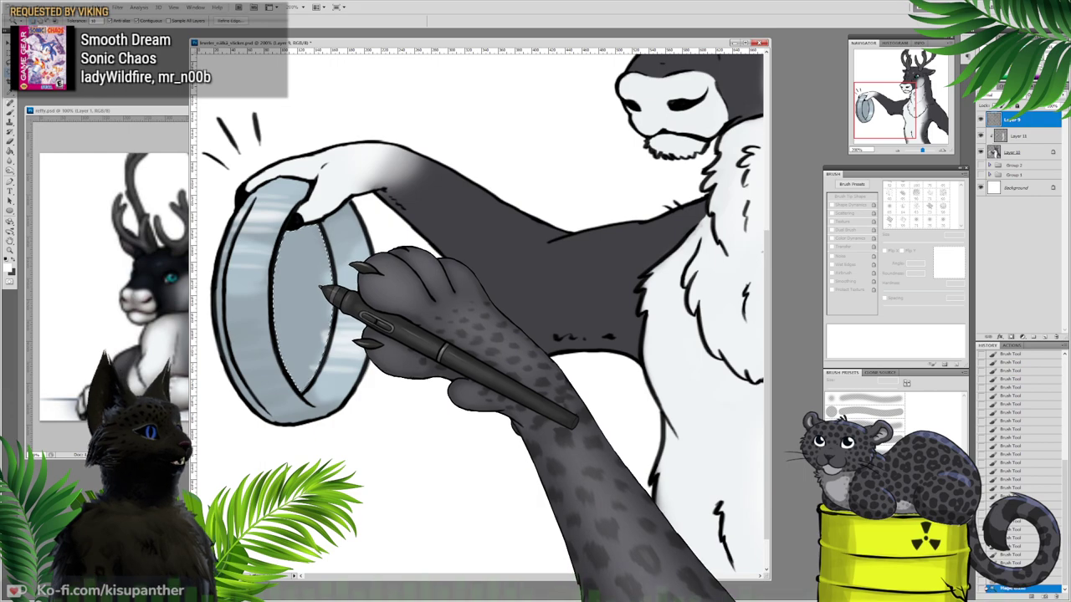
pyautogui.click(99, 7)
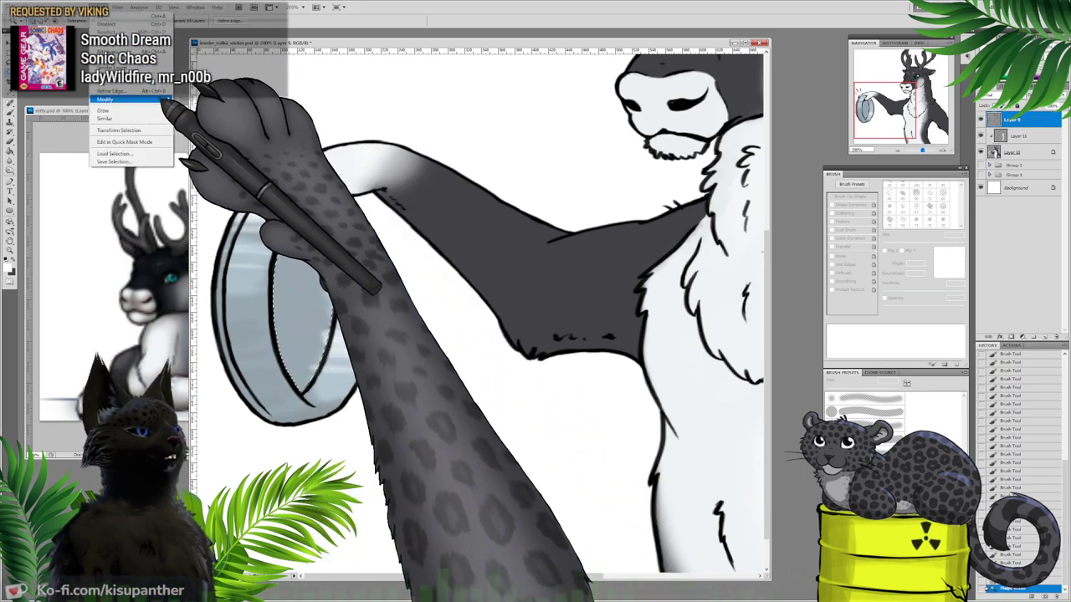
pyautogui.moveTo(163, 99)
pyautogui.click(201, 114)
pyautogui.click(180, 200)
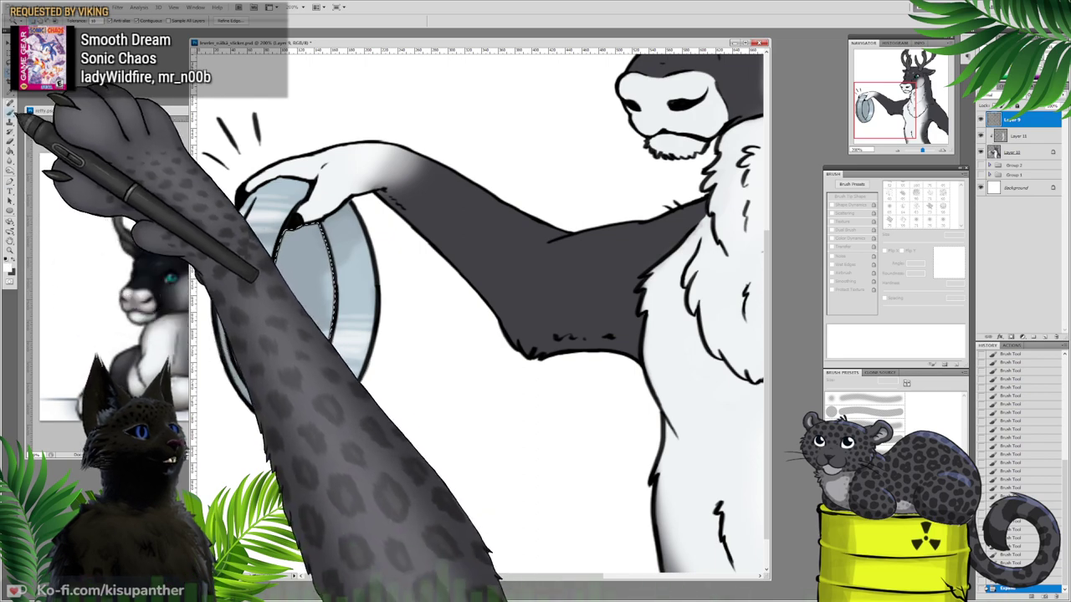
# Step: Choose a darker blue-grey foreground colour and brush it over the selected central area on Layer 10
pyautogui.click(11, 134)
pyautogui.click(10, 260)
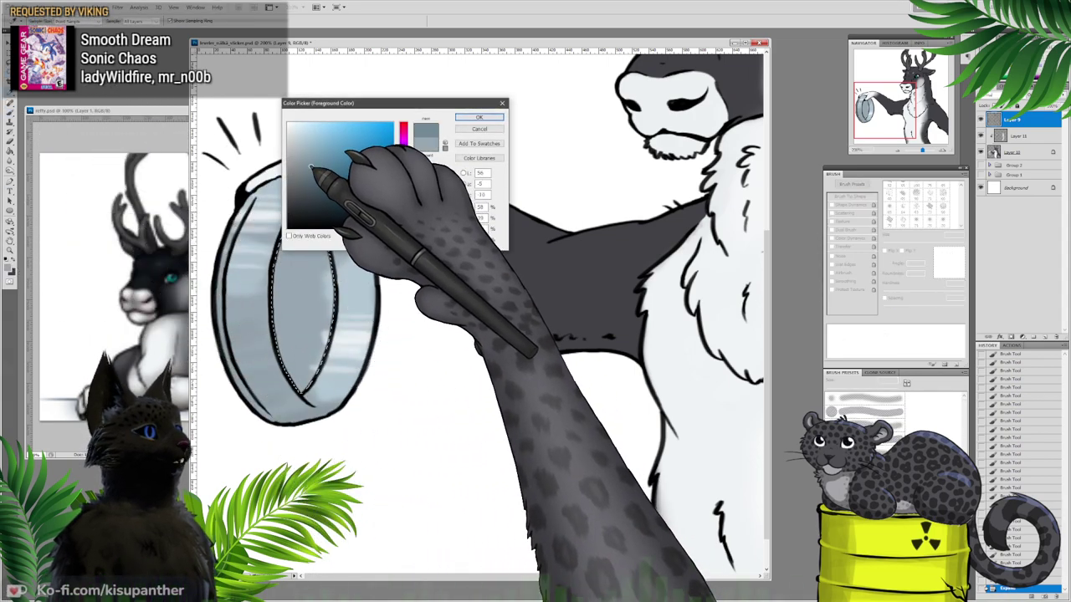
pyautogui.click(479, 116)
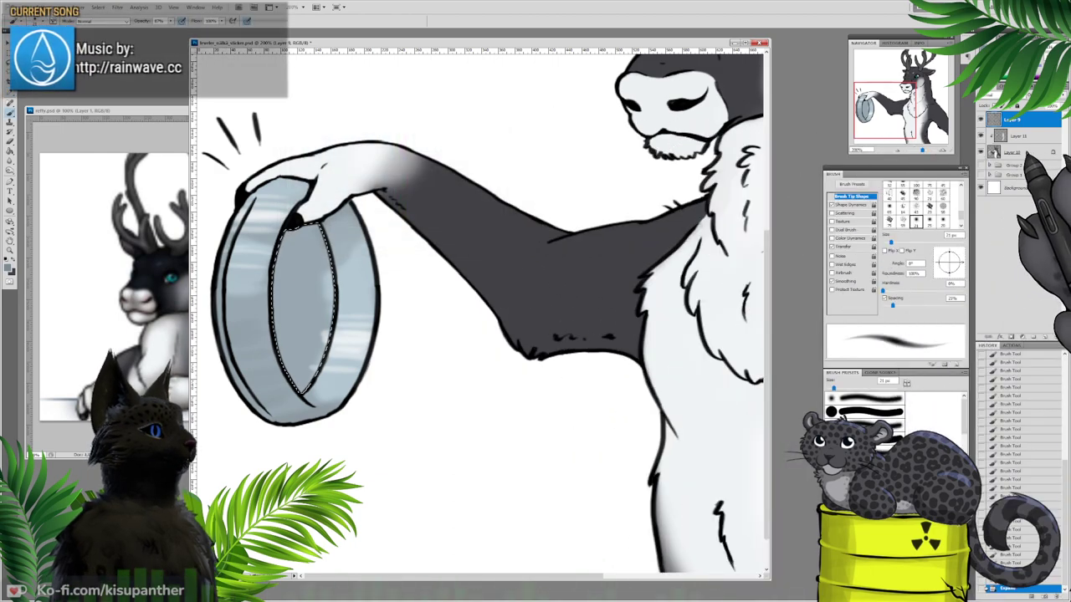
pyautogui.click(1025, 153)
pyautogui.click(326, 266)
pyautogui.moveTo(295, 225)
pyautogui.mouseDown()
pyautogui.moveTo(278, 296)
pyautogui.moveTo(301, 354)
pyautogui.mouseUp()
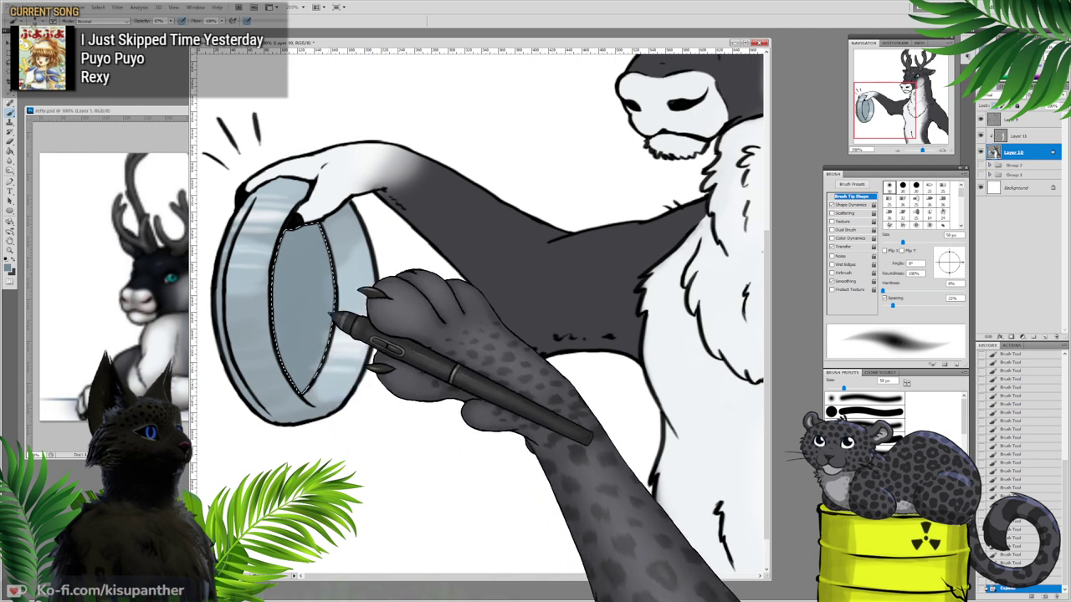
# Step: Cover the ring's central area with an even darker blue-grey using a brush at 100% hardness, then clear the selection
pyautogui.rightClick(350, 291)
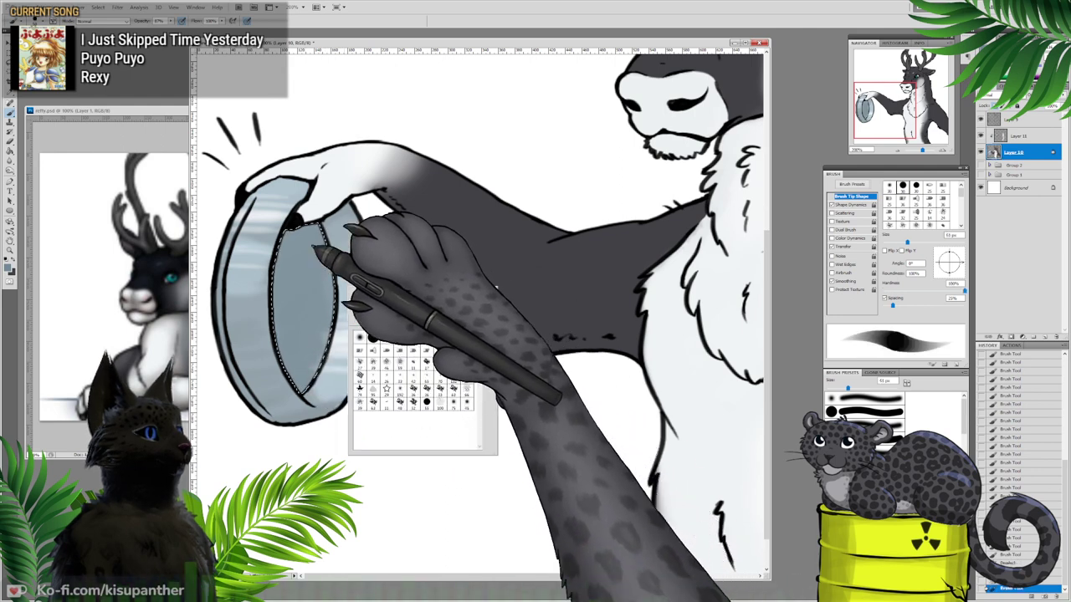
pyautogui.click(172, 21)
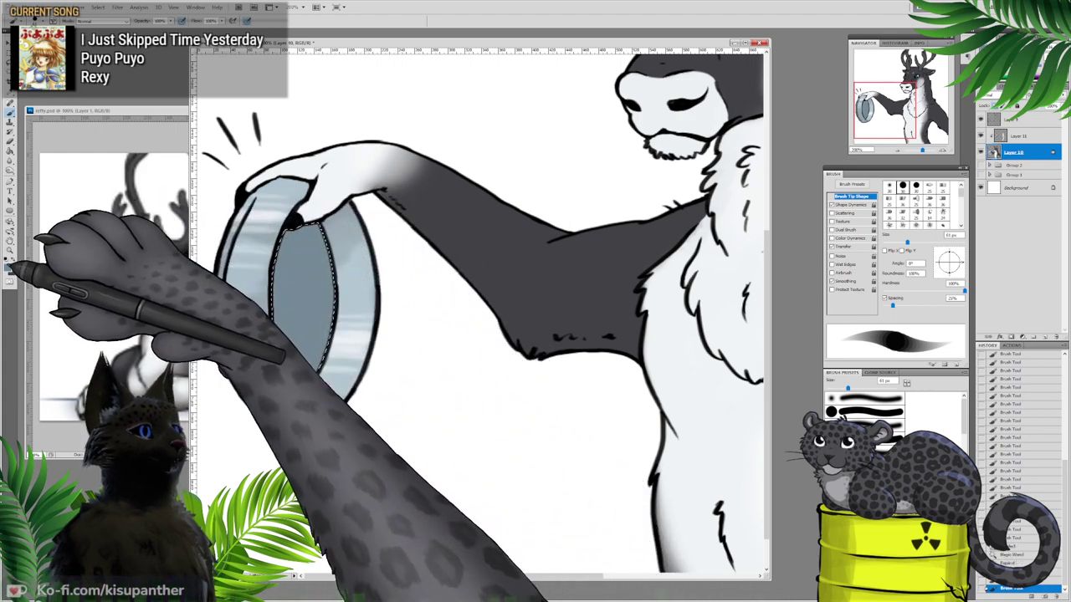
pyautogui.click(8, 267)
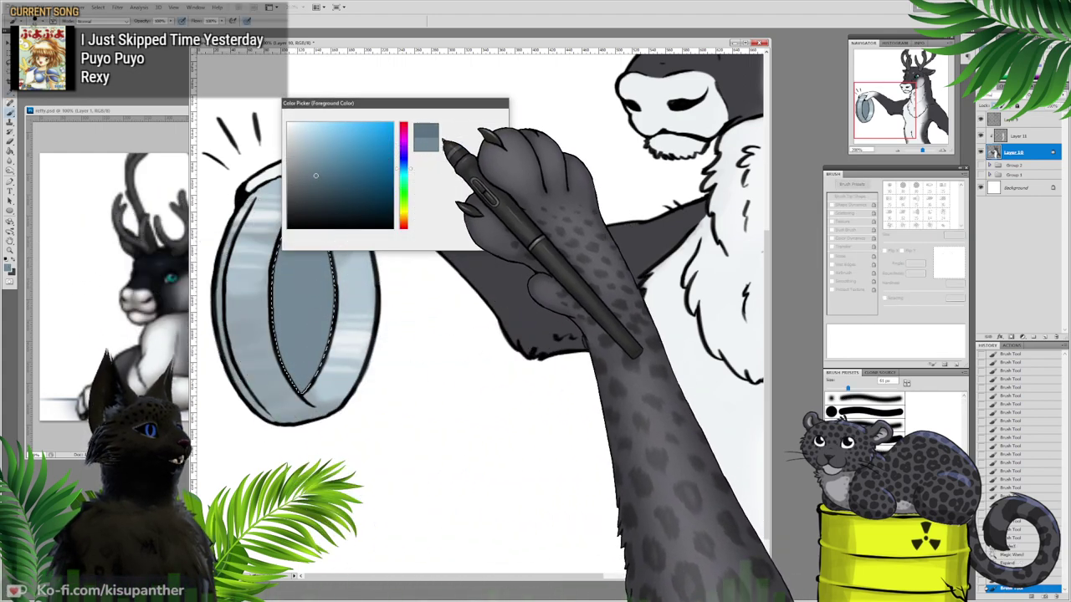
pyautogui.click(479, 117)
pyautogui.moveTo(283, 255)
pyautogui.mouseDown()
pyautogui.moveTo(283, 292)
pyautogui.moveTo(321, 295)
pyautogui.moveTo(311, 369)
pyautogui.mouseUp()
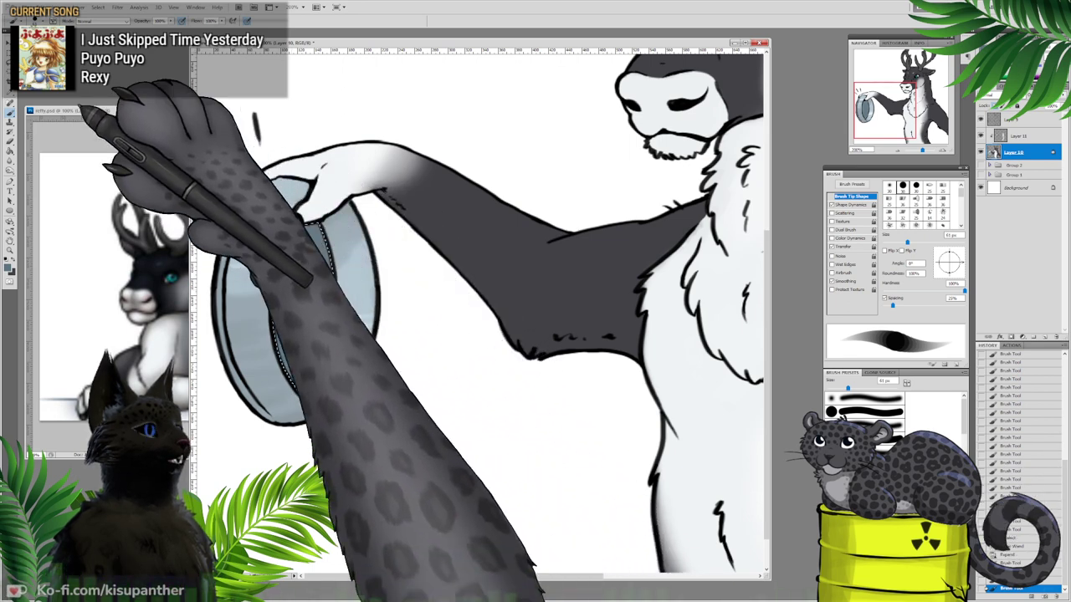
pyautogui.click(11, 64)
pyautogui.click(291, 96)
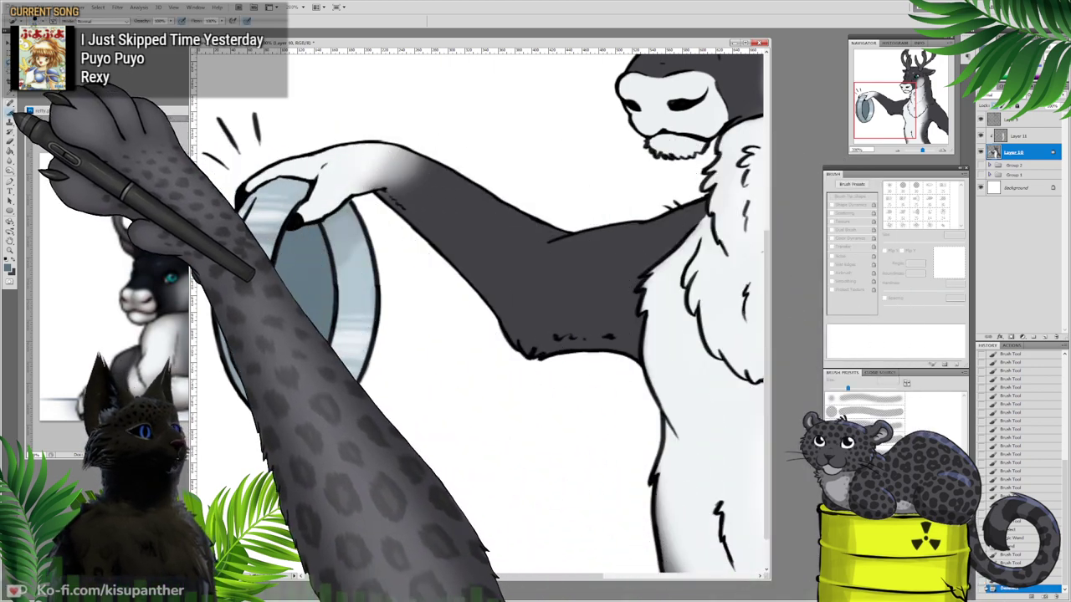
# Step: Switch to a small soft brush at 0% hardness and paint light highlights and blended shading along the ring's rim and band
pyautogui.press('b')
pyautogui.rightClick(269, 219)
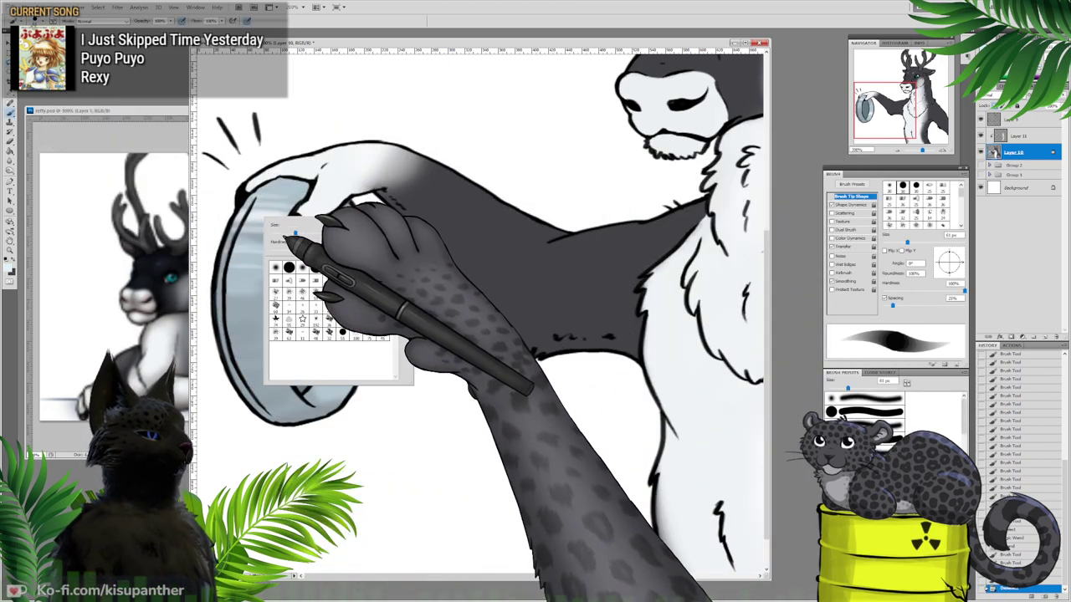
pyautogui.click(304, 266)
pyautogui.moveTo(284, 235); pyautogui.dragTo(277, 234)
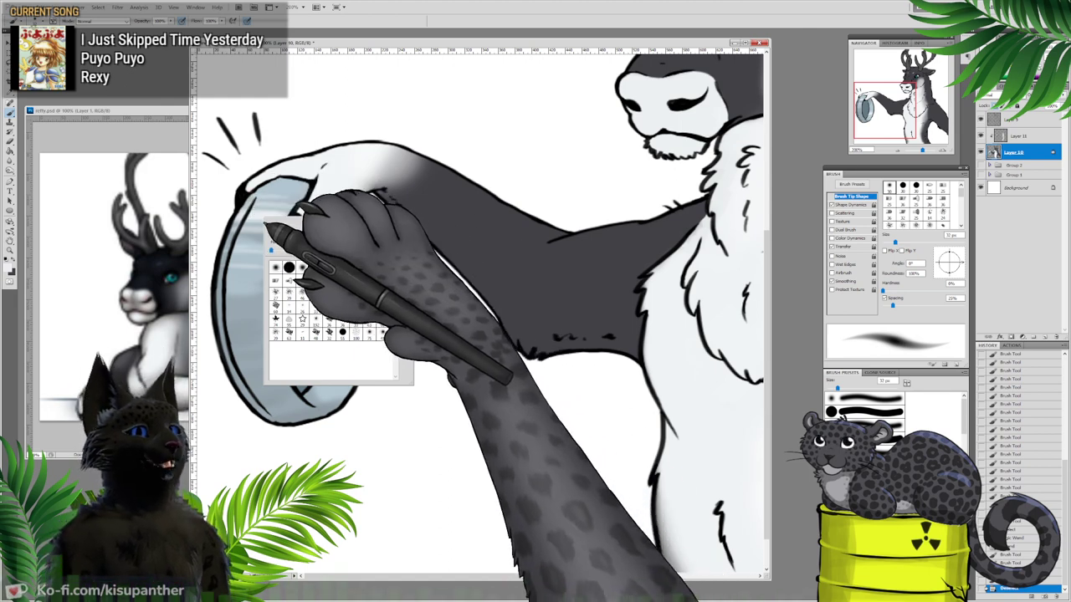
pyautogui.moveTo(283, 235)
pyautogui.mouseDown()
pyautogui.moveTo(246, 227)
pyautogui.moveTo(234, 243)
pyautogui.moveTo(226, 314)
pyautogui.mouseUp()
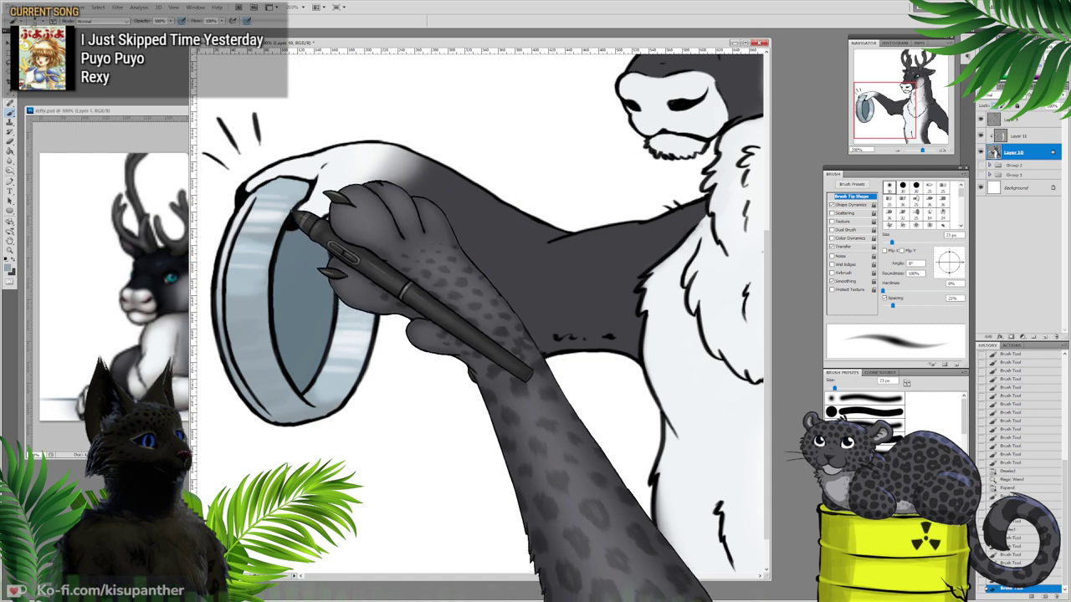
pyautogui.moveTo(292, 214)
pyautogui.mouseDown()
pyautogui.moveTo(272, 274)
pyautogui.moveTo(272, 348)
pyautogui.moveTo(303, 394)
pyautogui.moveTo(349, 400)
pyautogui.mouseUp()
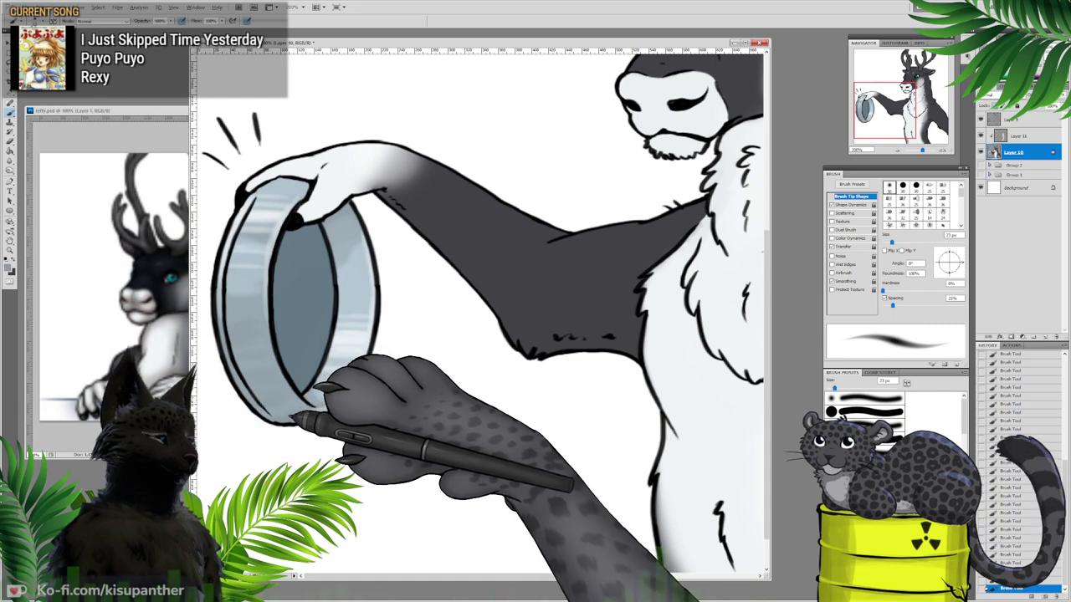
# Step: Choose a new blue-grey foreground colour and softly brush more shading onto the ring's inner band and central area on Layer 10
pyautogui.click(10, 261)
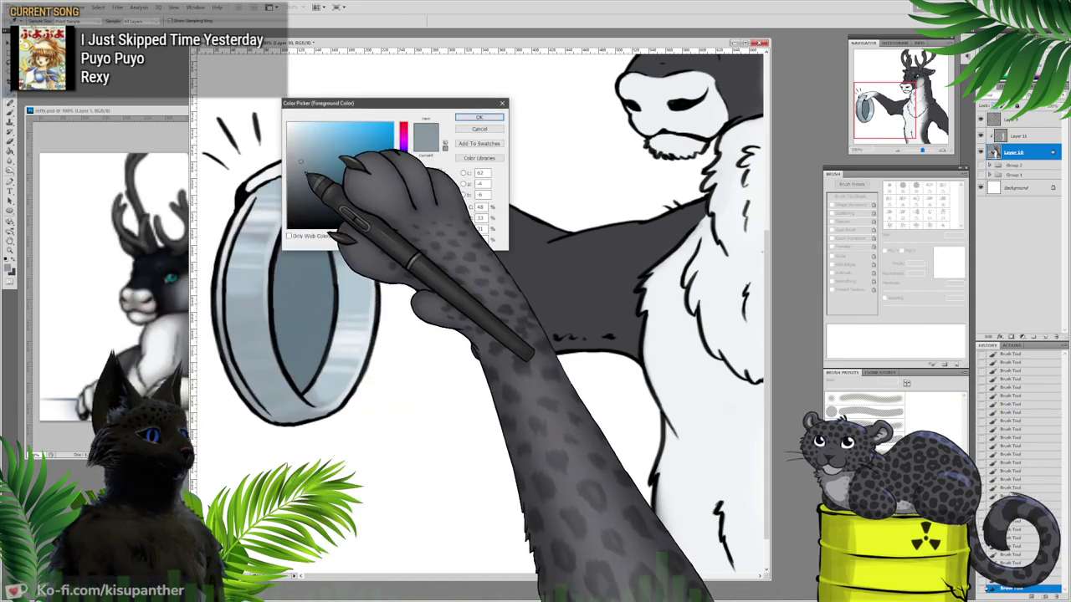
pyautogui.click(480, 117)
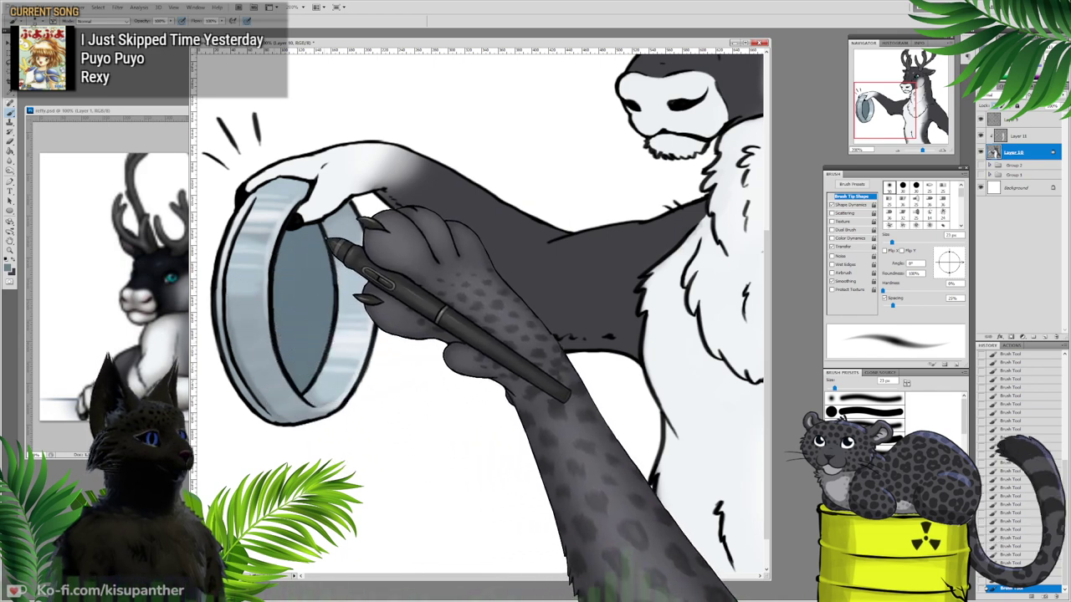
pyautogui.moveTo(345, 290); pyautogui.dragTo(337, 258)
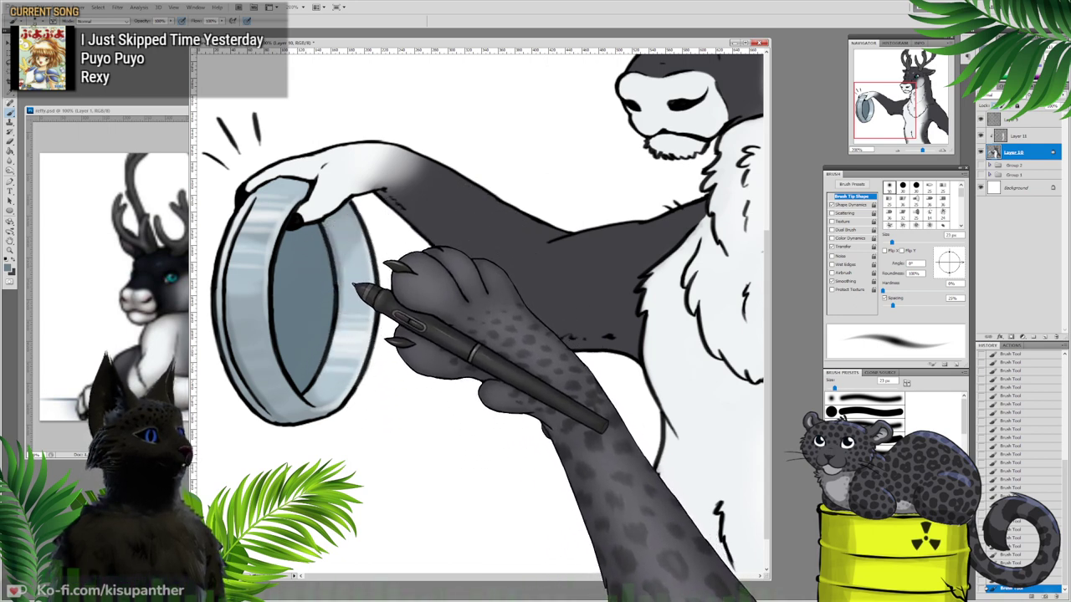
pyautogui.moveTo(293, 232)
pyautogui.mouseDown()
pyautogui.moveTo(285, 265)
pyautogui.moveTo(322, 243)
pyautogui.moveTo(286, 271)
pyautogui.moveTo(308, 266)
pyautogui.moveTo(308, 292)
pyautogui.moveTo(288, 318)
pyautogui.moveTo(315, 318)
pyautogui.mouseUp()
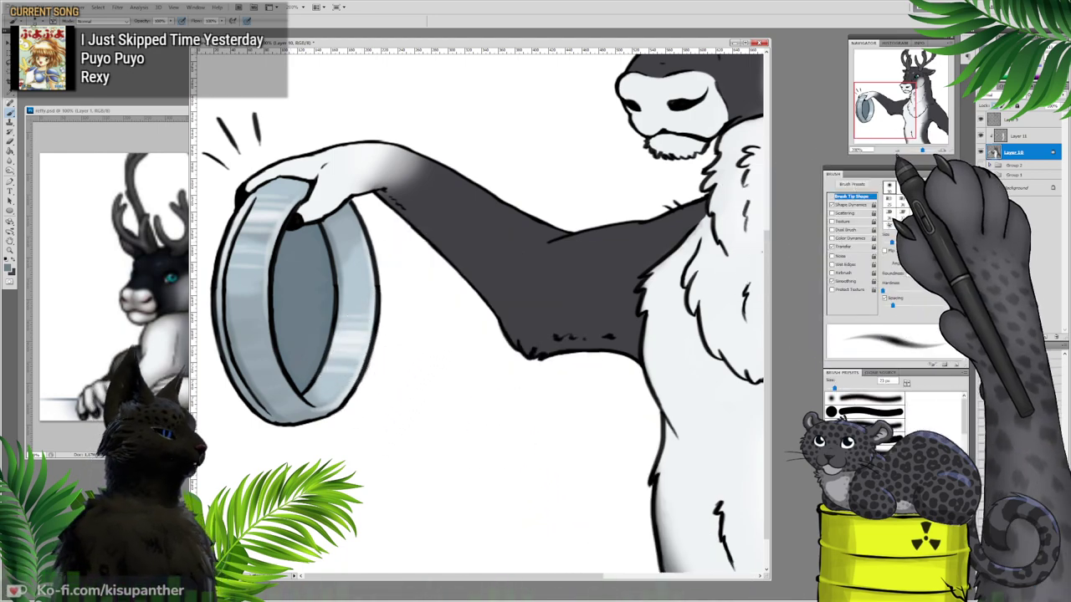
# Step: Examine the coloured ring and arm up close and against the whole reindeer illustration
pyautogui.click(899, 151)
pyautogui.click(899, 150)
pyautogui.click(899, 151)
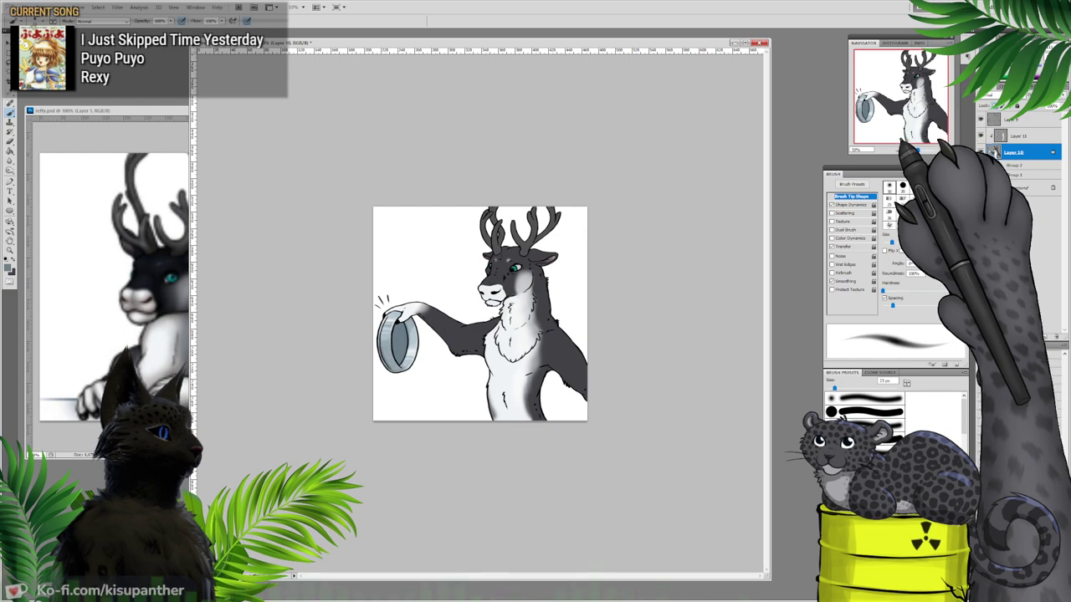
pyautogui.click(942, 151)
pyautogui.click(942, 151)
pyautogui.click(942, 152)
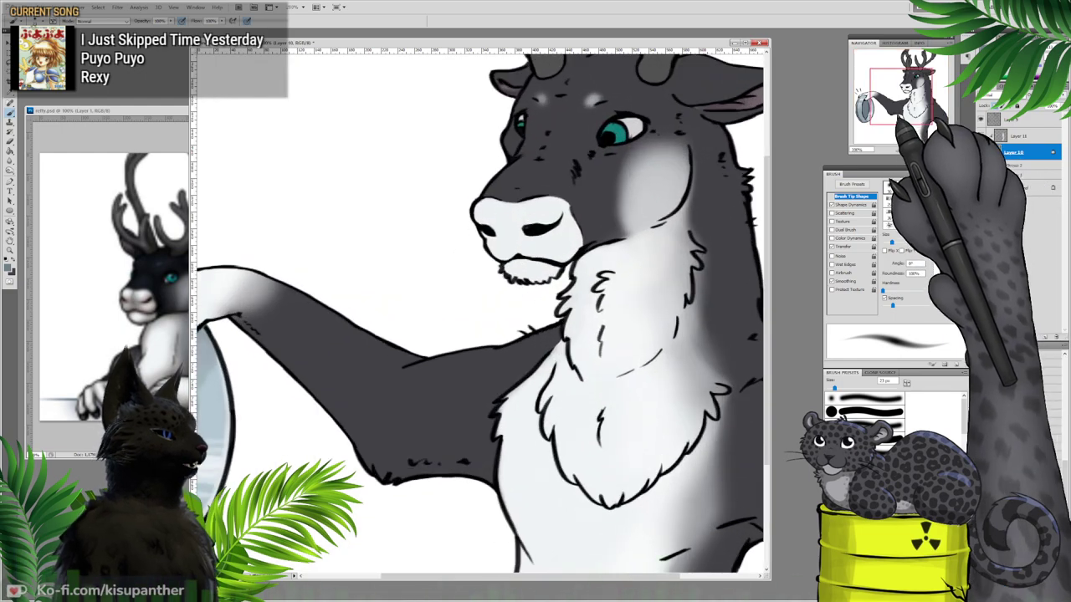
pyautogui.moveTo(907, 117); pyautogui.dragTo(884, 118)
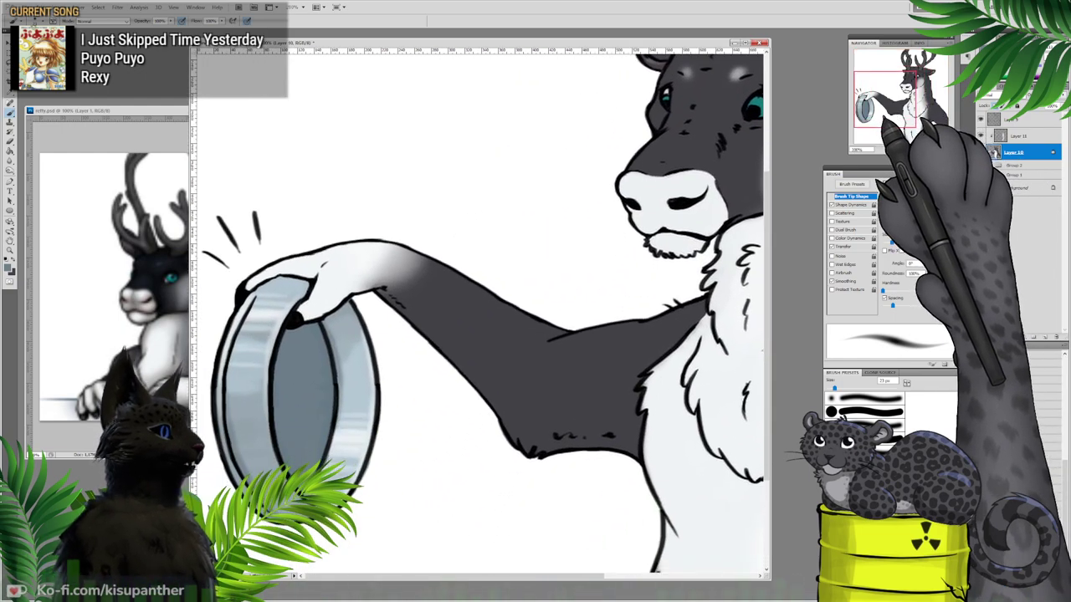
pyautogui.click(899, 150)
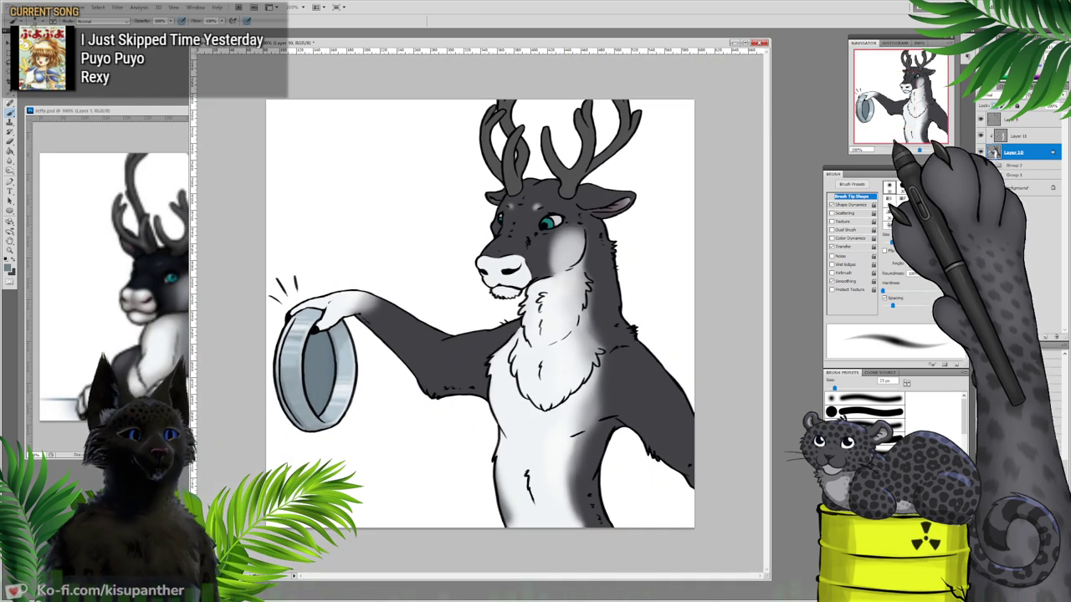
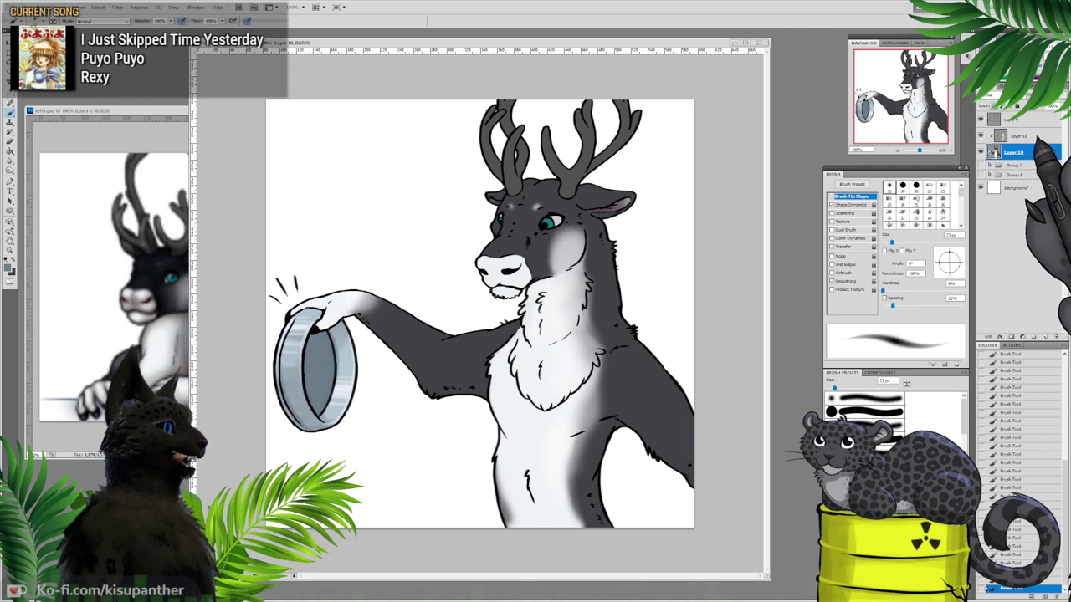
# Step: Add a new layer above Layer 11, clip it to the artwork below, and rename it "shading"
pyautogui.click(1017, 135)
pyautogui.click(1044, 337)
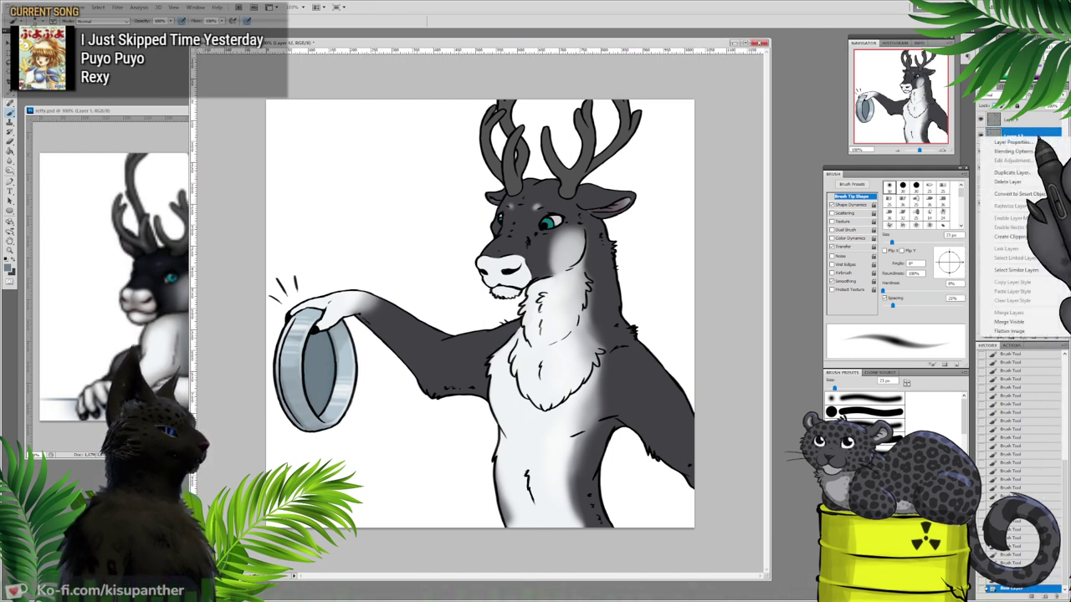
pyautogui.rightClick(1021, 136)
pyautogui.click(1016, 236)
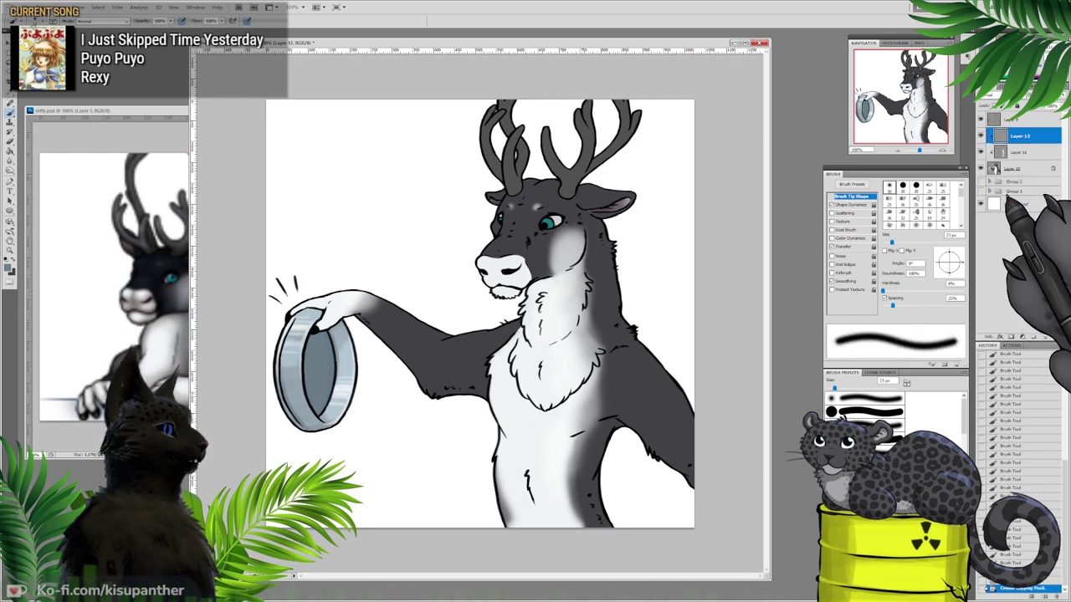
pyautogui.doubleClick(1019, 135)
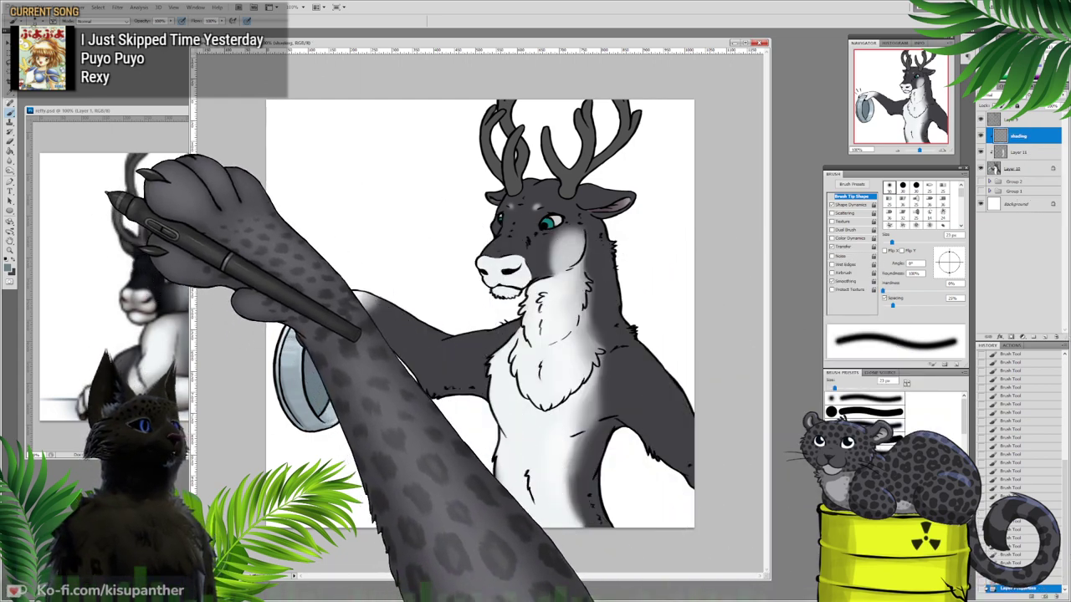
# Step: Choose a muted blue foreground colour for shadows and set the shading layer's blend mode to Multiply
pyautogui.click(9, 268)
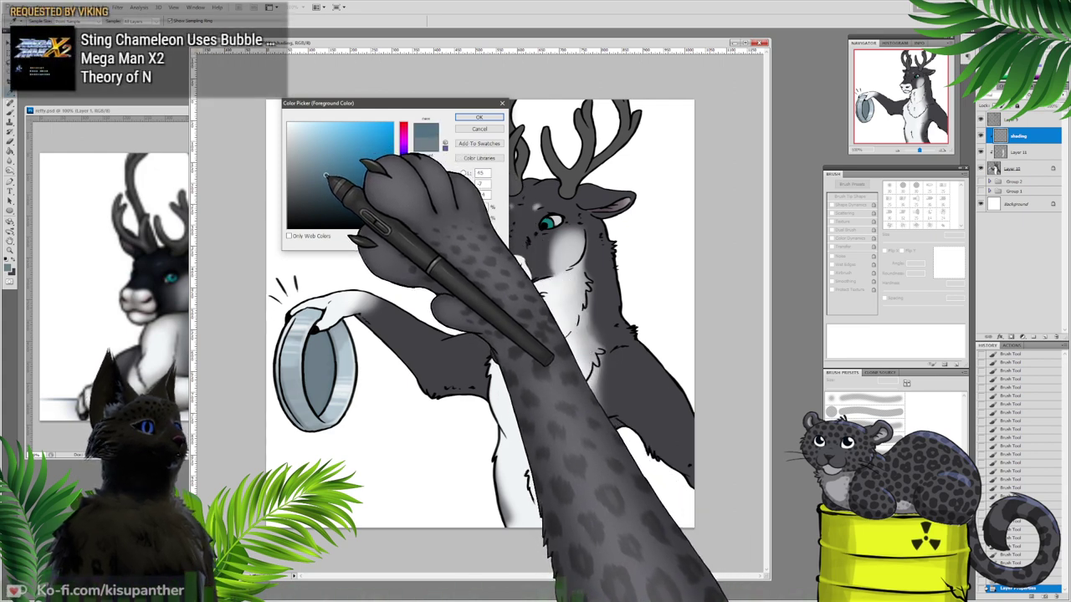
pyautogui.click(480, 117)
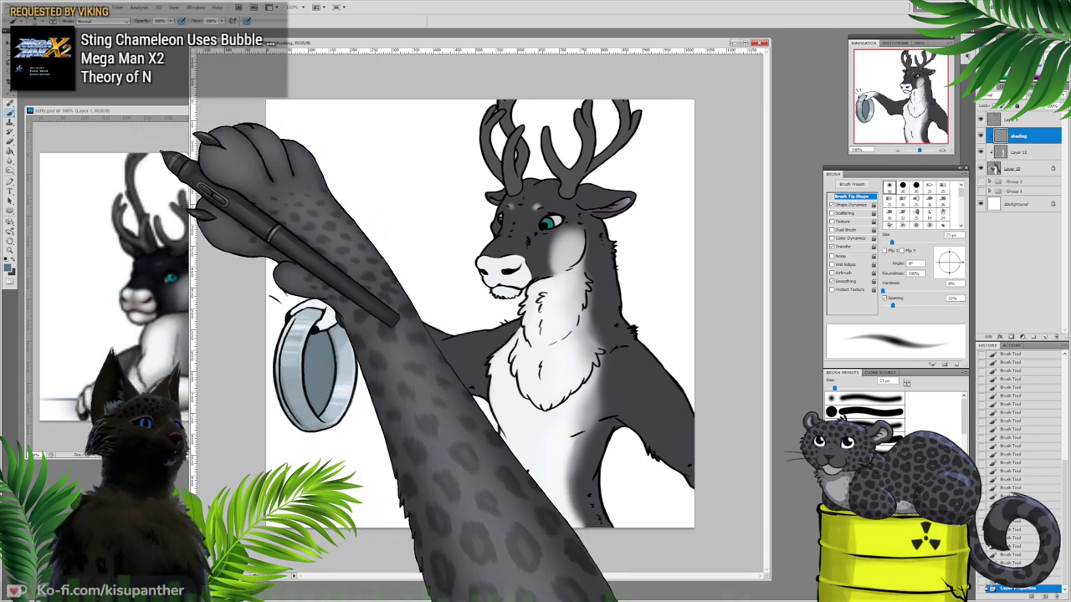
pyautogui.click(1001, 95)
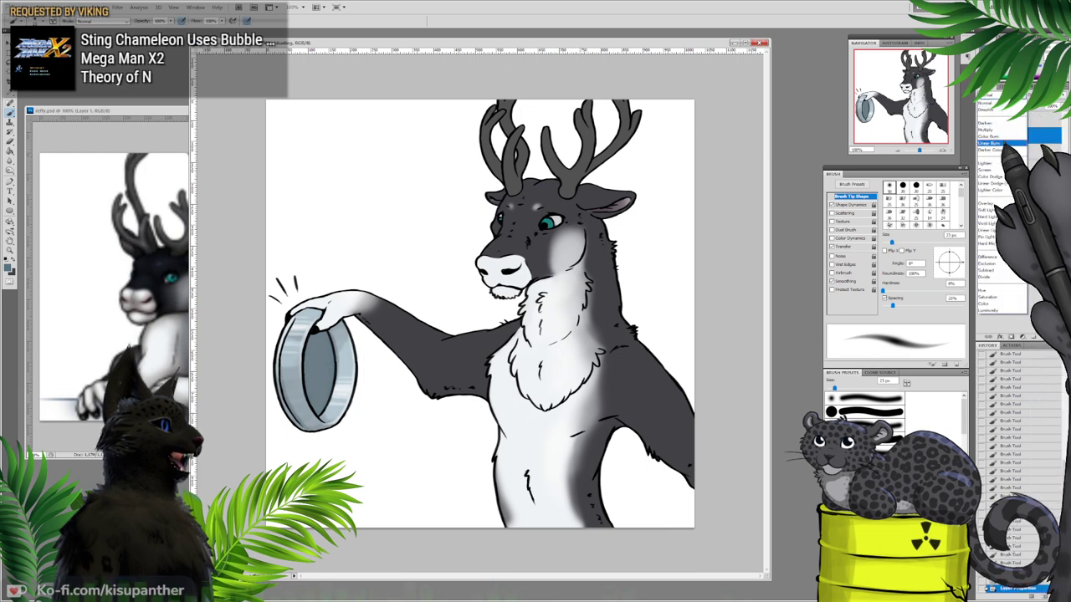
pyautogui.click(1003, 130)
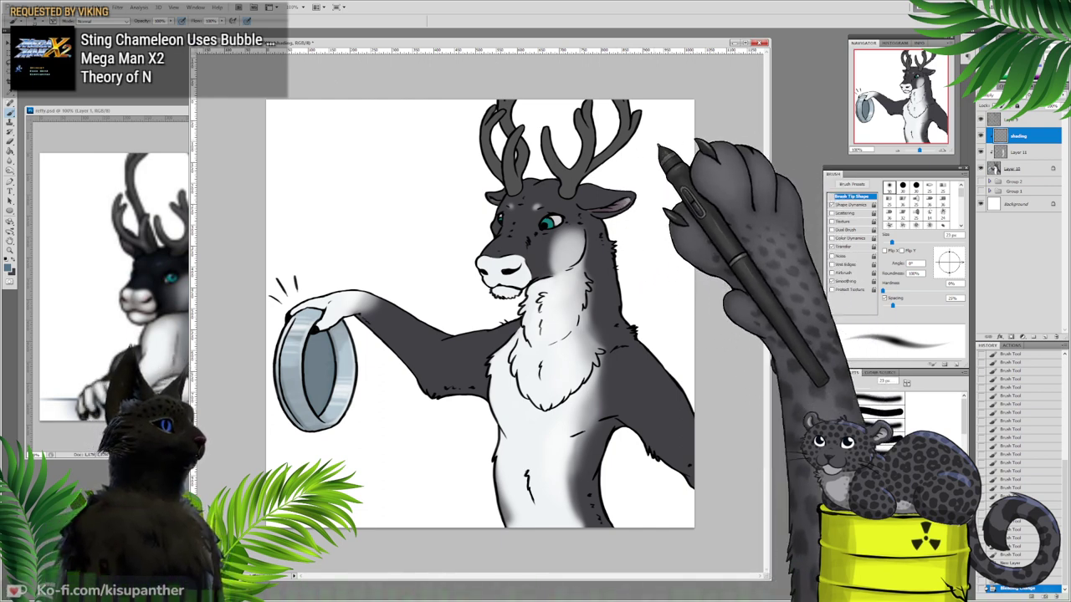
# Step: Switch to the textured brush preset that uses Dual Brush and set its size to 48 px
pyautogui.rightClick(599, 211)
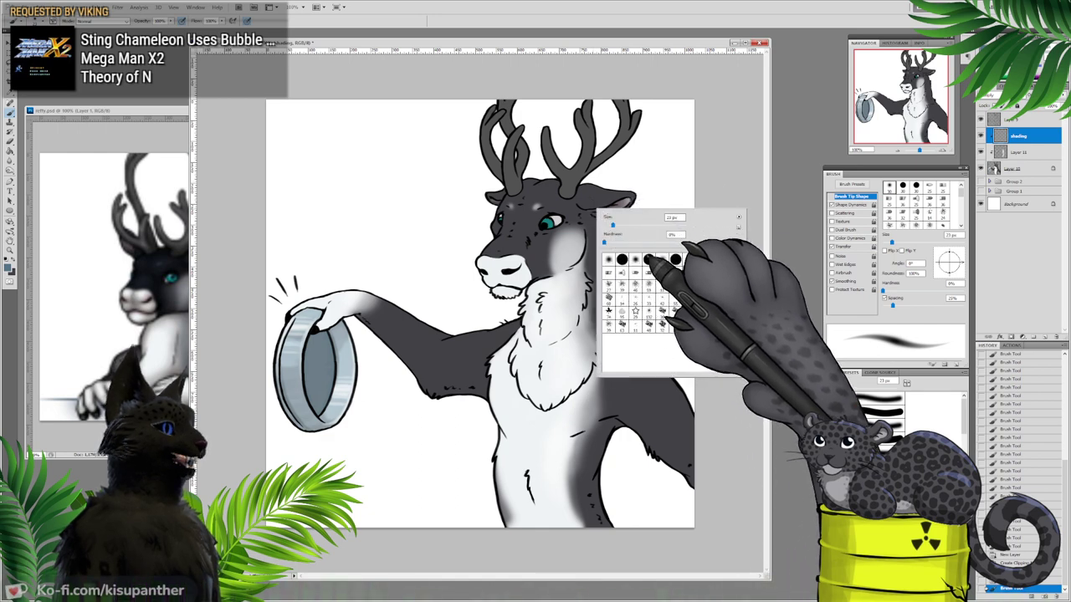
pyautogui.click(673, 242)
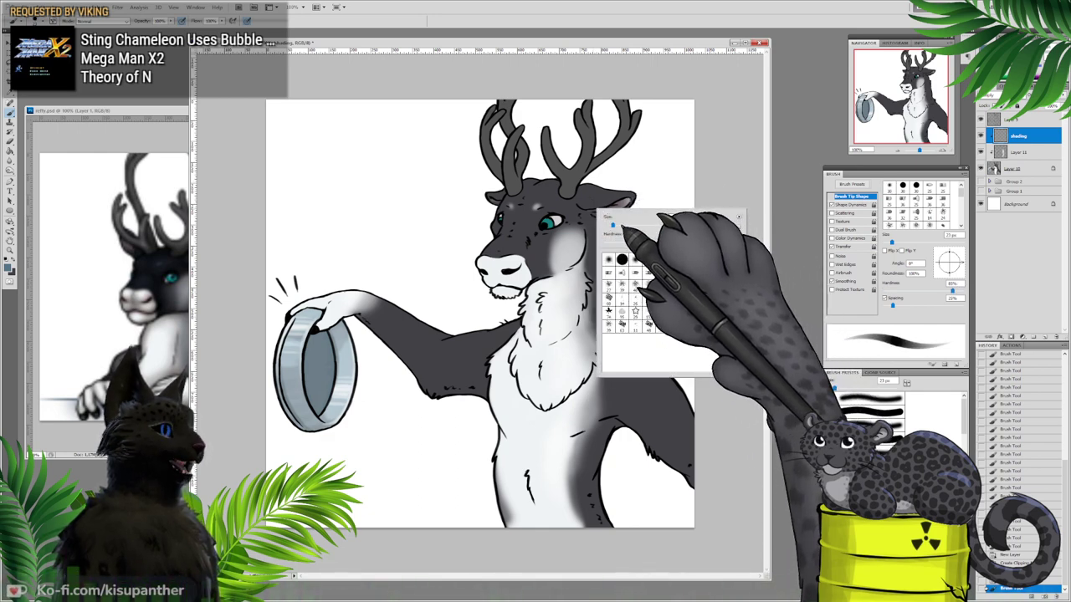
pyautogui.click(622, 326)
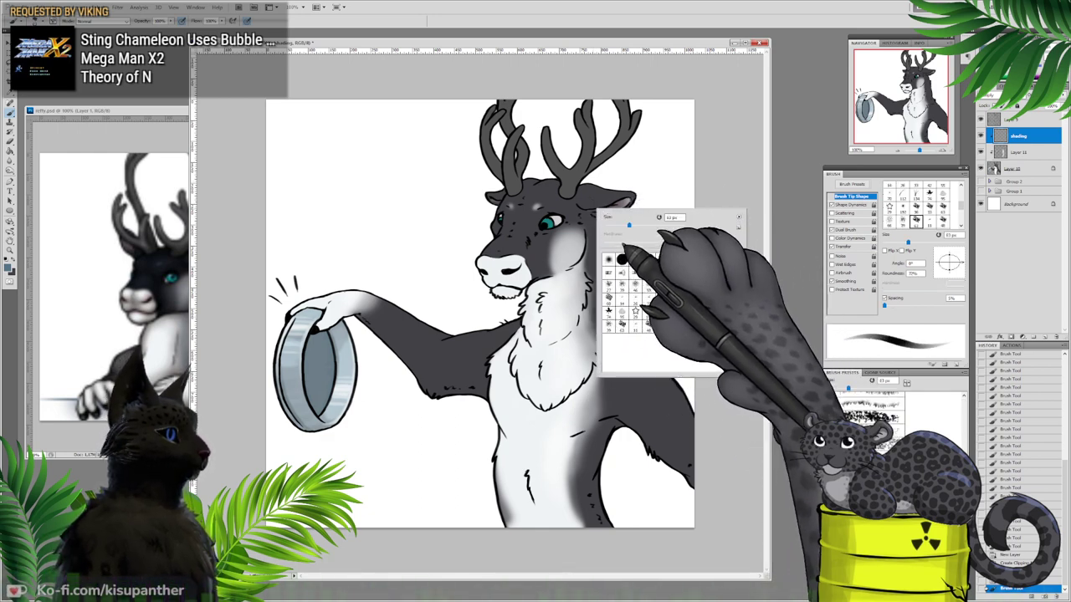
pyautogui.moveTo(624, 226)
pyautogui.mouseDown()
pyautogui.moveTo(614, 194)
pyautogui.moveTo(581, 193)
pyautogui.mouseUp()
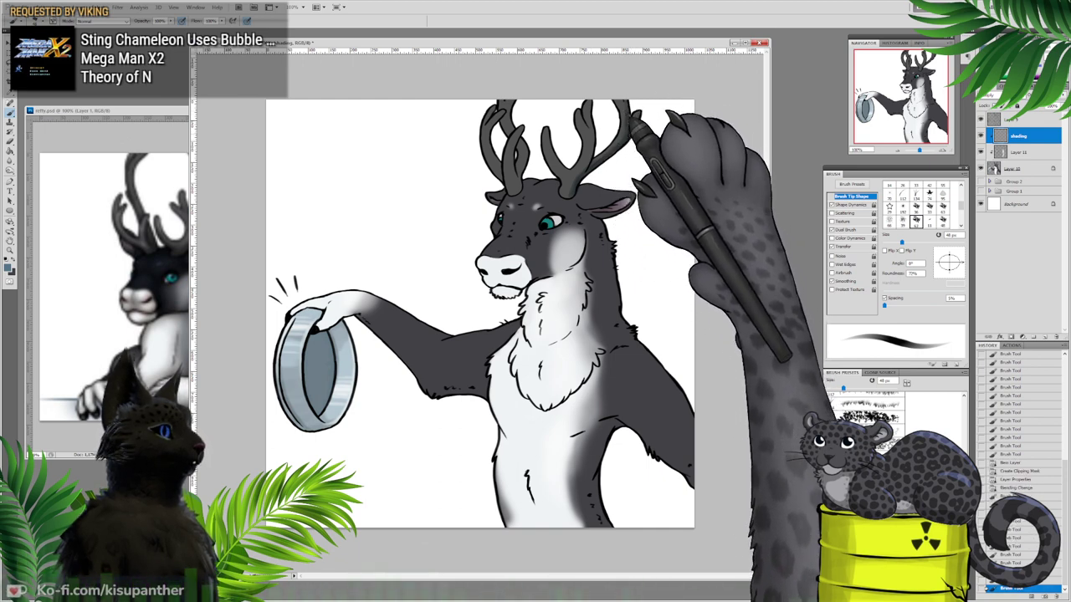
# Step: Reduce the brush to 39 px and paint blue-grey shadows along the branches and base of the antler beside the pink inner ear
pyautogui.click(941, 151)
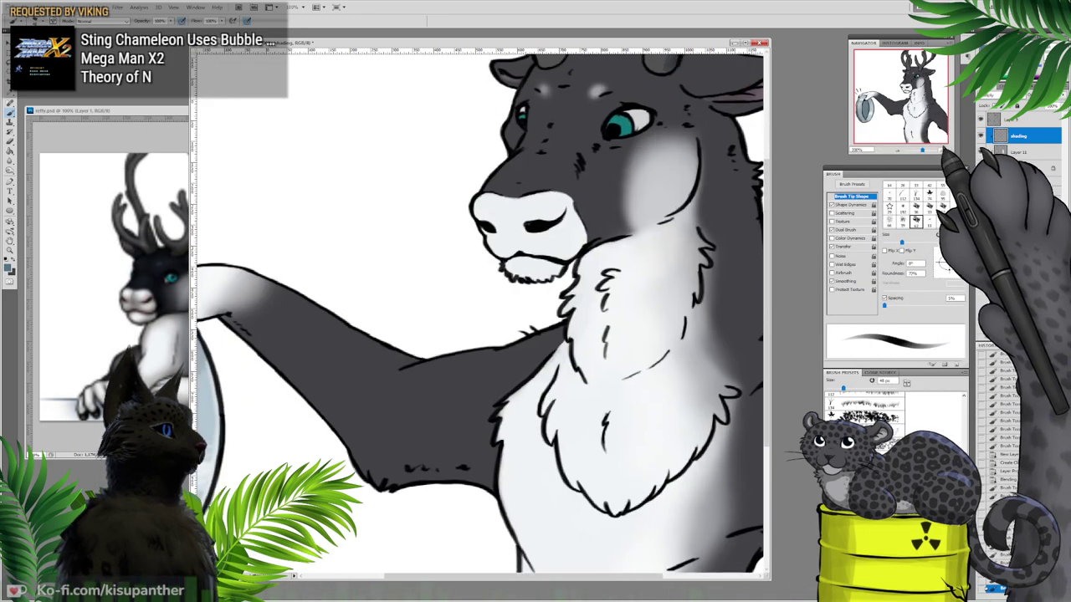
pyautogui.click(941, 150)
pyautogui.moveTo(902, 96); pyautogui.dragTo(929, 68)
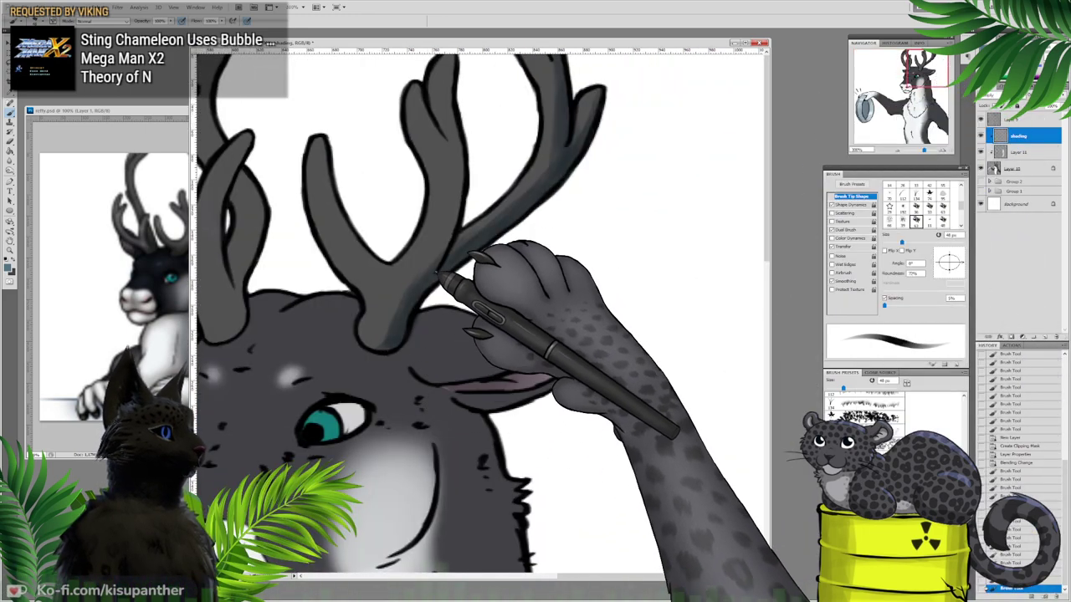
pyautogui.moveTo(498, 235); pyautogui.dragTo(494, 236)
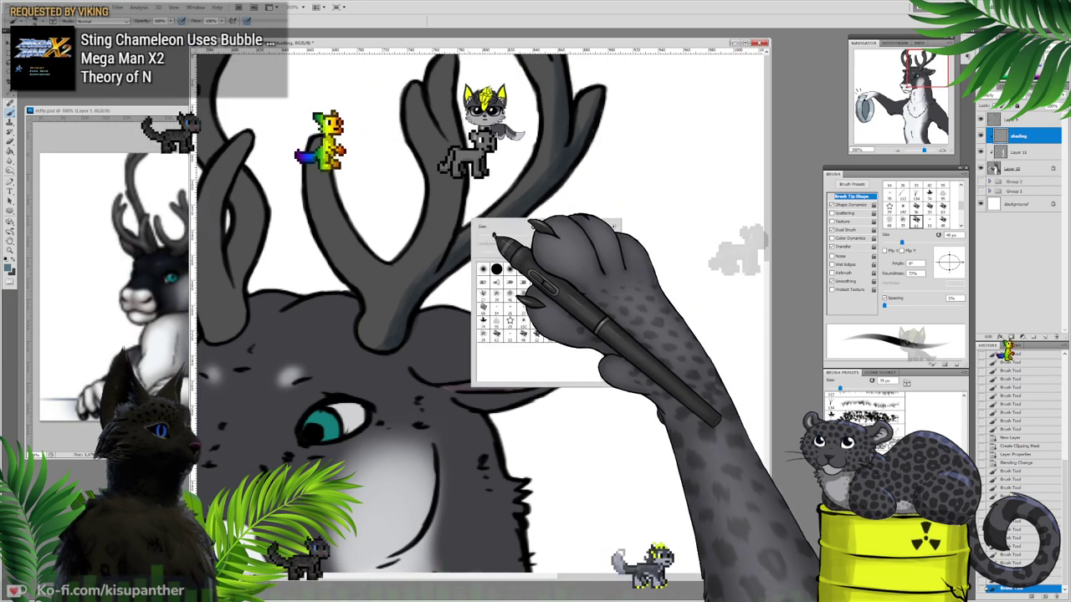
pyautogui.moveTo(450, 262); pyautogui.dragTo(452, 223)
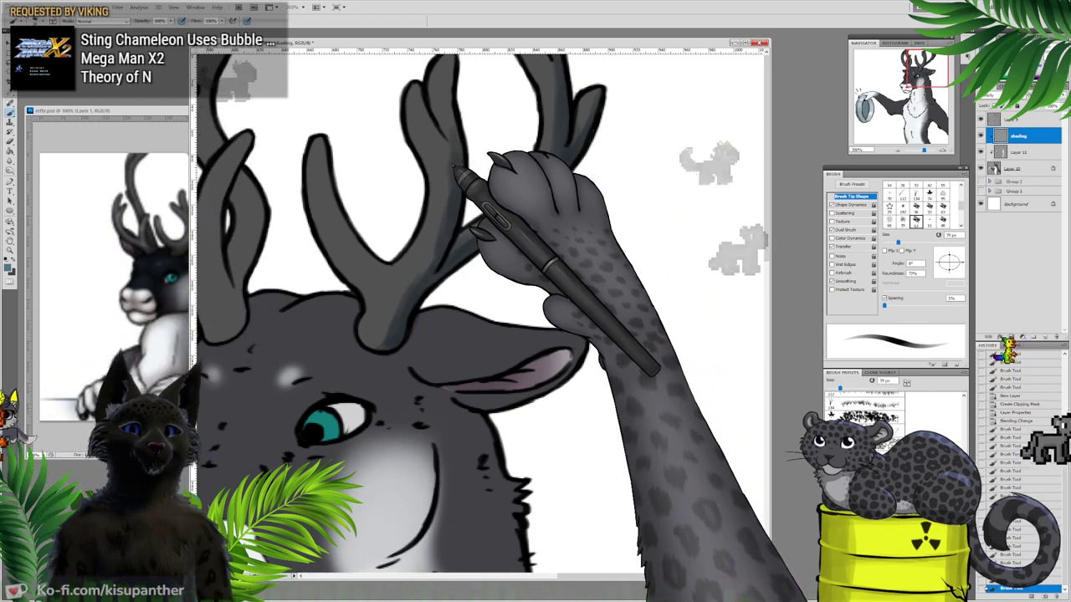
pyautogui.moveTo(458, 139)
pyautogui.mouseDown()
pyautogui.moveTo(450, 108)
pyautogui.moveTo(458, 76)
pyautogui.mouseUp()
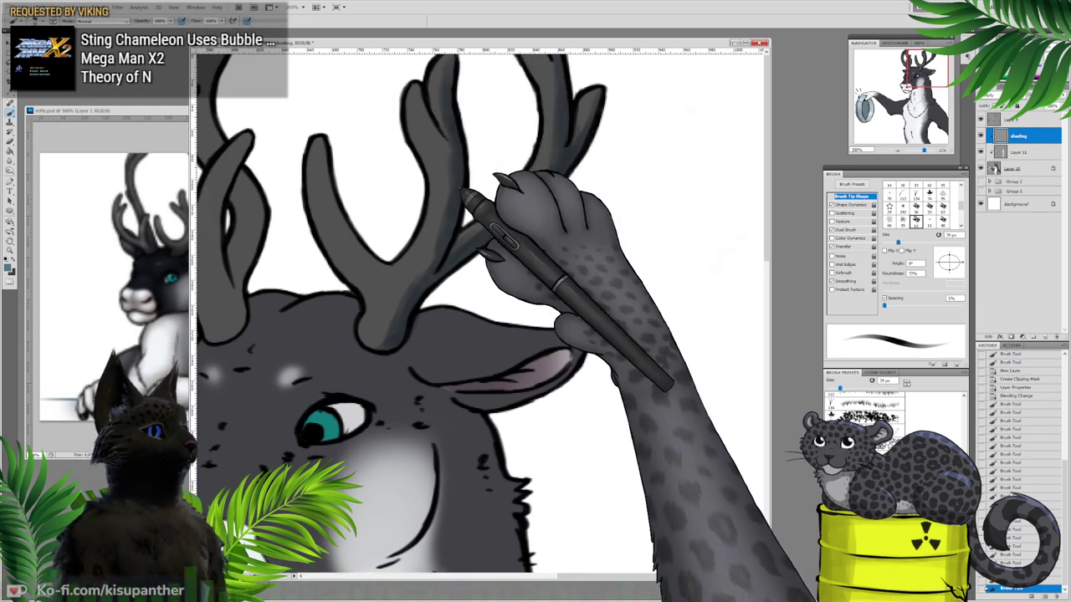
pyautogui.moveTo(447, 255); pyautogui.dragTo(449, 250)
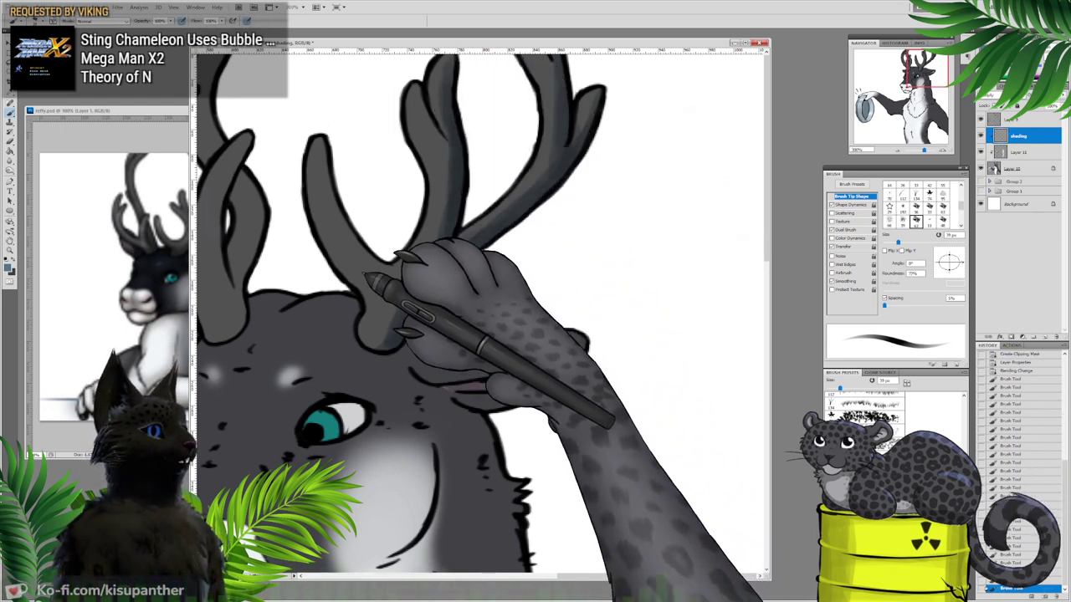
pyautogui.moveTo(374, 347)
pyautogui.mouseDown()
pyautogui.moveTo(399, 344)
pyautogui.moveTo(343, 276)
pyautogui.mouseUp()
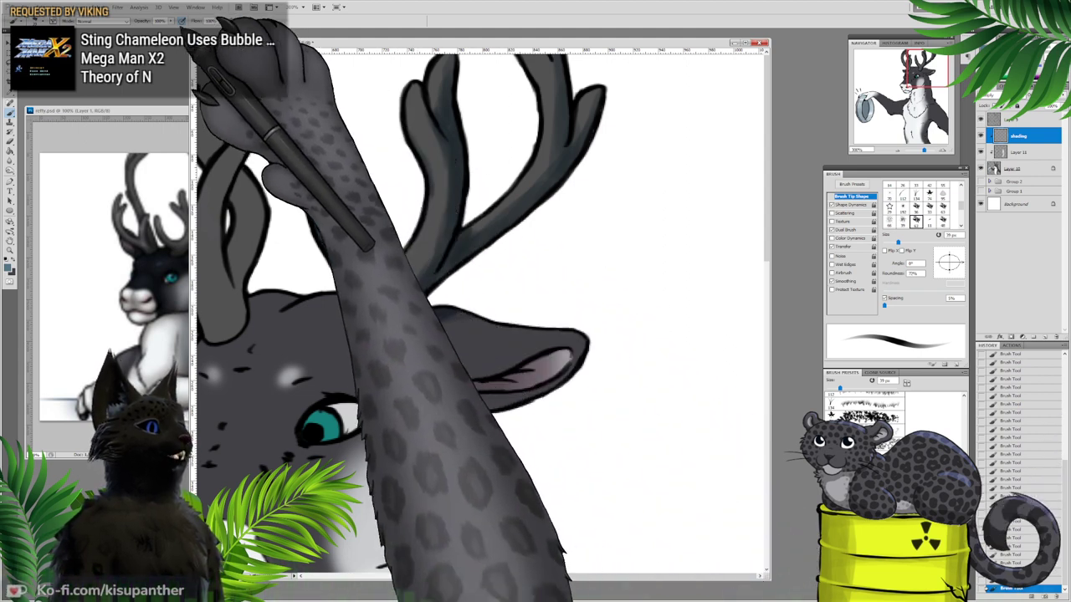
pyautogui.moveTo(407, 327); pyautogui.dragTo(386, 343)
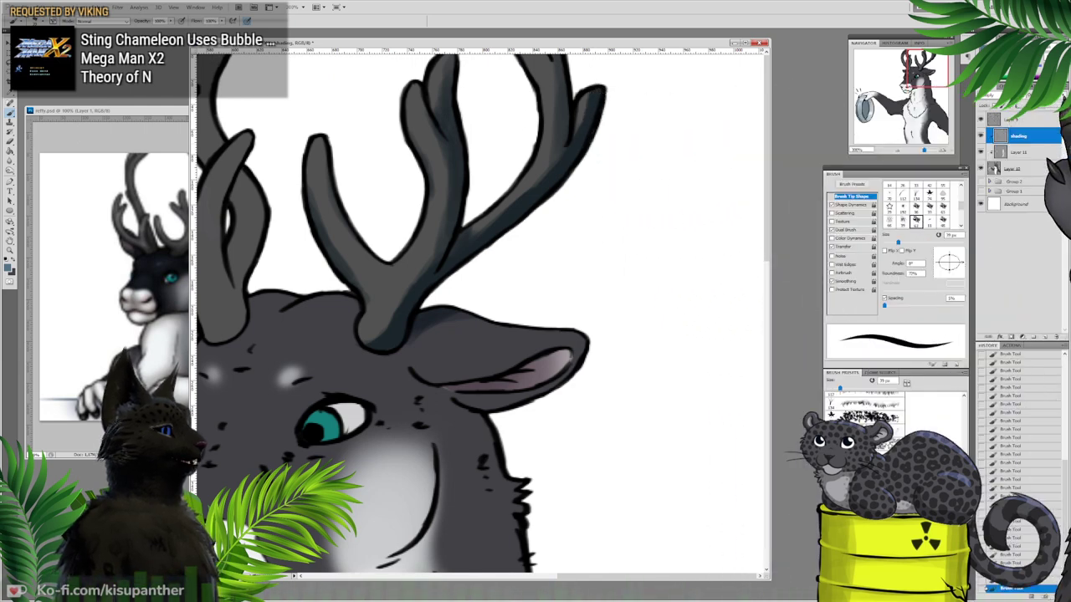
# Step: Adjust the shading layer's opacity and choose a lighter blue foreground colour
pyautogui.moveTo(1054, 108); pyautogui.dragTo(1061, 109)
pyautogui.click(10, 267)
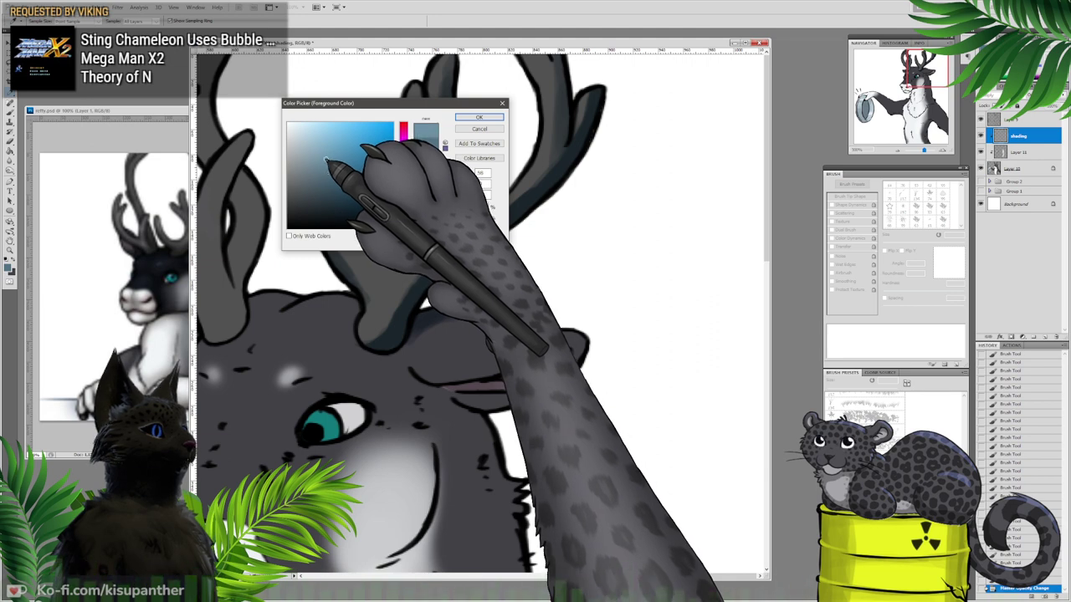
pyautogui.click(478, 117)
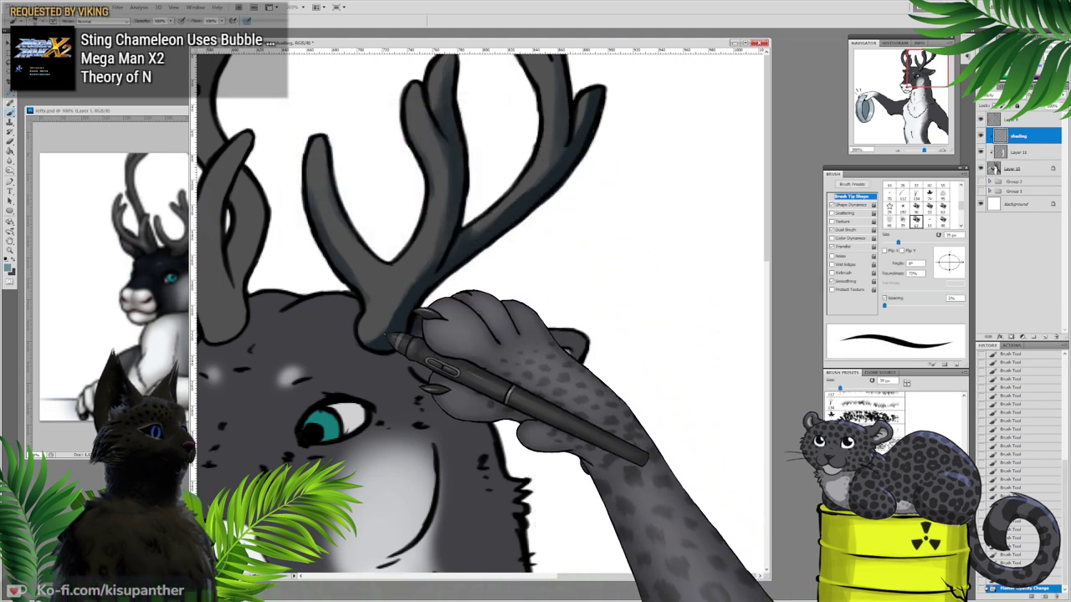
# Step: Paint blue shadows along the base, branches and upper tines of the antler above the near ear
pyautogui.moveTo(377, 346)
pyautogui.mouseDown()
pyautogui.moveTo(401, 341)
pyautogui.moveTo(438, 307)
pyautogui.moveTo(479, 319)
pyautogui.mouseUp()
pyautogui.moveTo(426, 289); pyautogui.dragTo(501, 224)
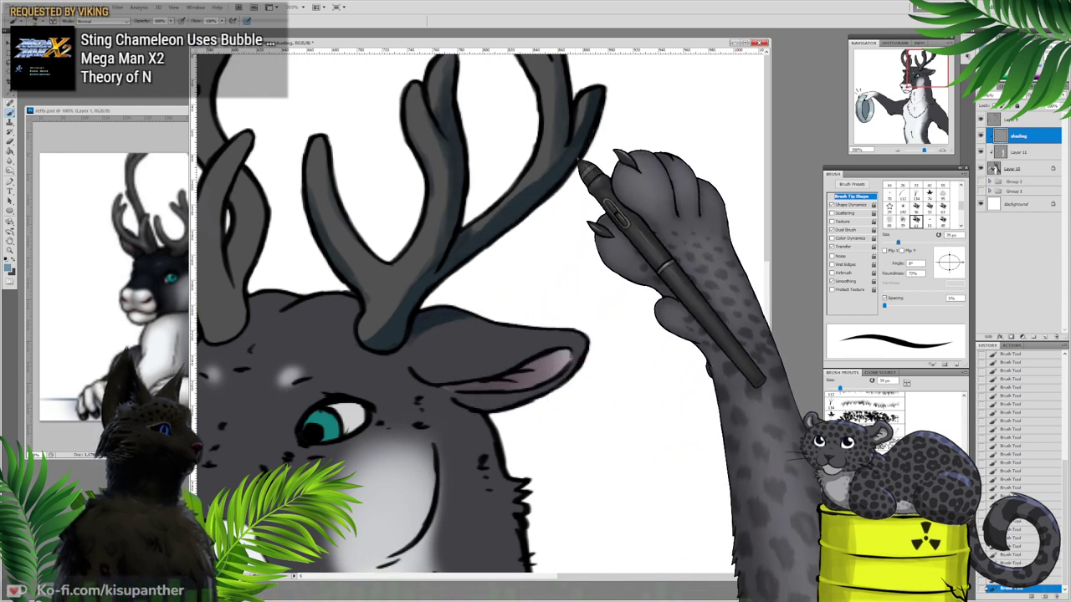
pyautogui.moveTo(599, 110)
pyautogui.mouseDown()
pyautogui.moveTo(571, 134)
pyautogui.moveTo(557, 178)
pyautogui.moveTo(572, 146)
pyautogui.mouseUp()
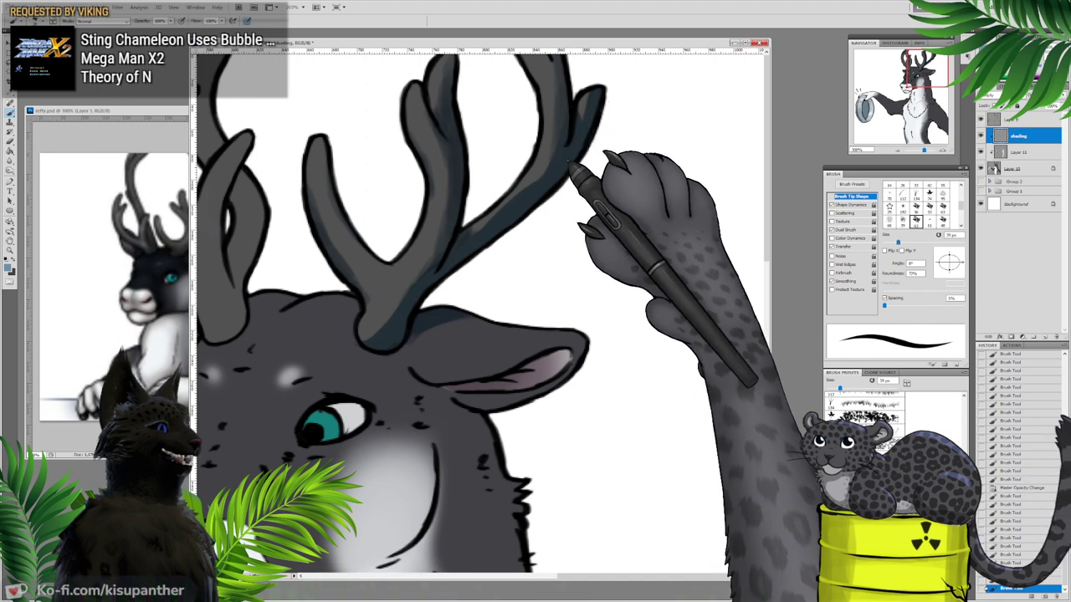
pyautogui.moveTo(597, 91); pyautogui.dragTo(566, 129)
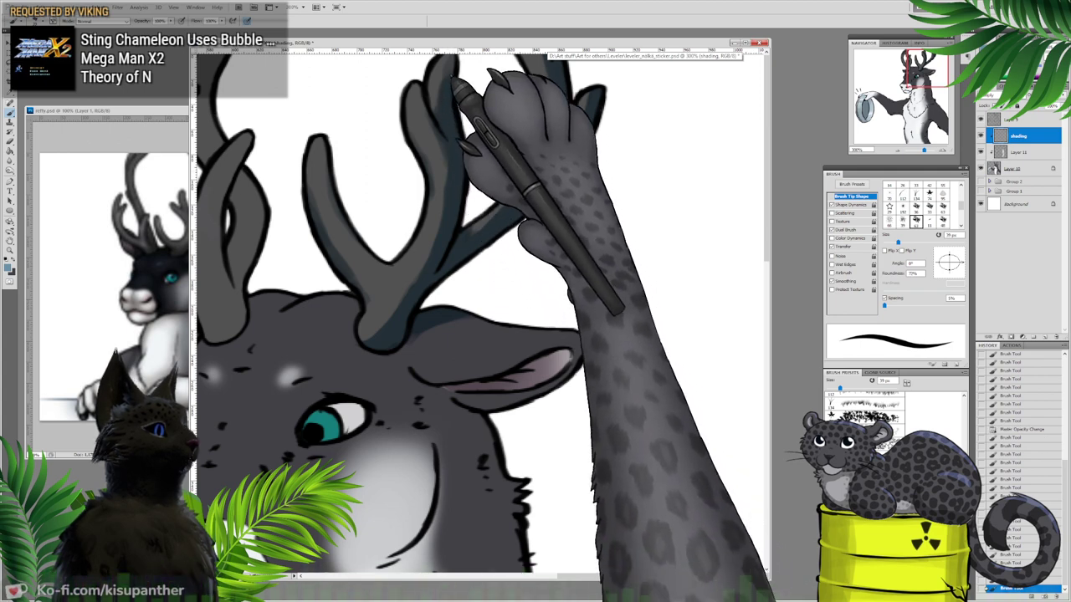
pyautogui.moveTo(432, 132); pyautogui.dragTo(455, 174)
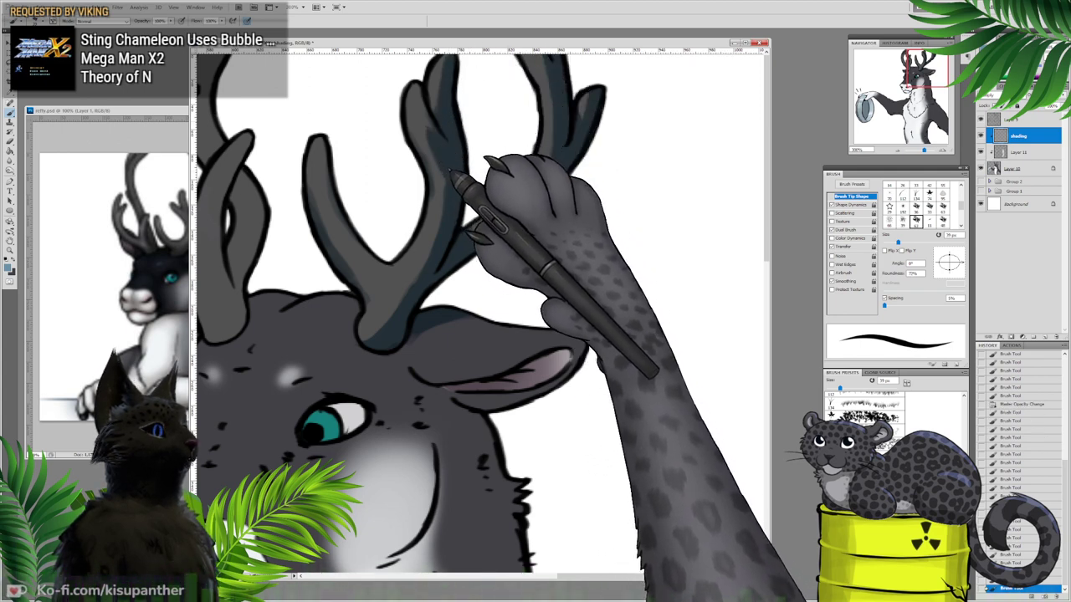
pyautogui.moveTo(425, 94); pyautogui.dragTo(435, 139)
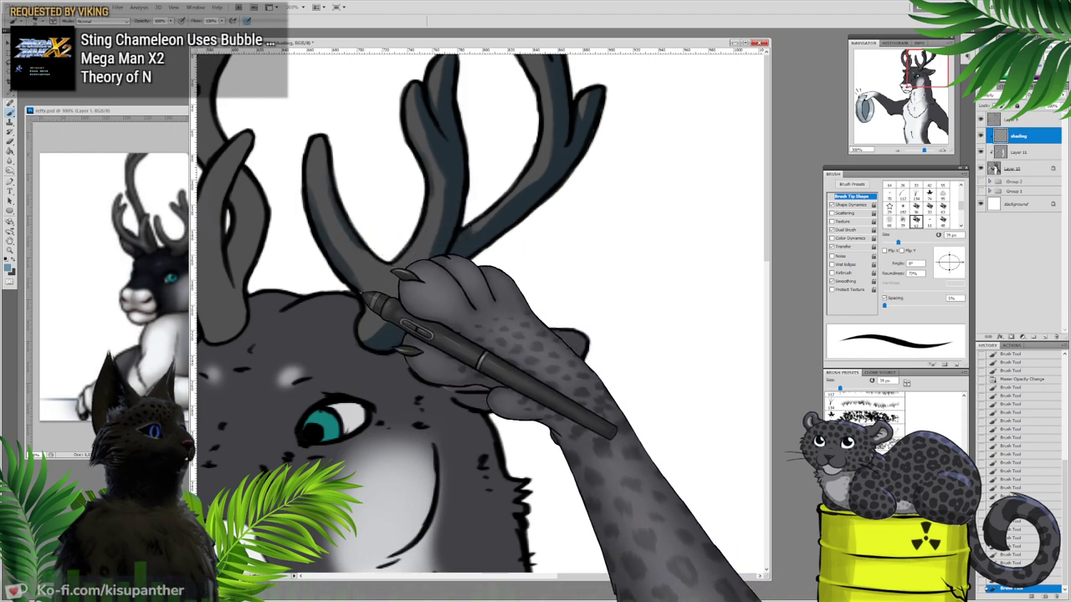
# Step: Shade the outer edge of the near antler's front tine and extend the blue shadows onto the far antler
pyautogui.moveTo(363, 293); pyautogui.dragTo(368, 305)
pyautogui.moveTo(330, 260); pyautogui.dragTo(348, 286)
pyautogui.moveTo(305, 216); pyautogui.dragTo(331, 265)
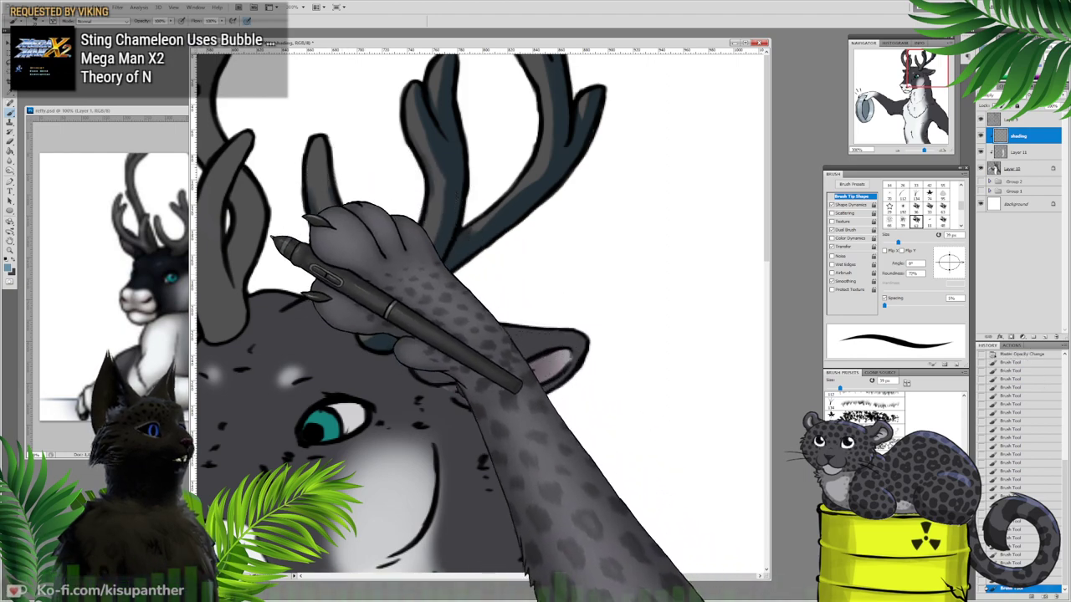
pyautogui.moveTo(273, 236); pyautogui.dragTo(454, 183)
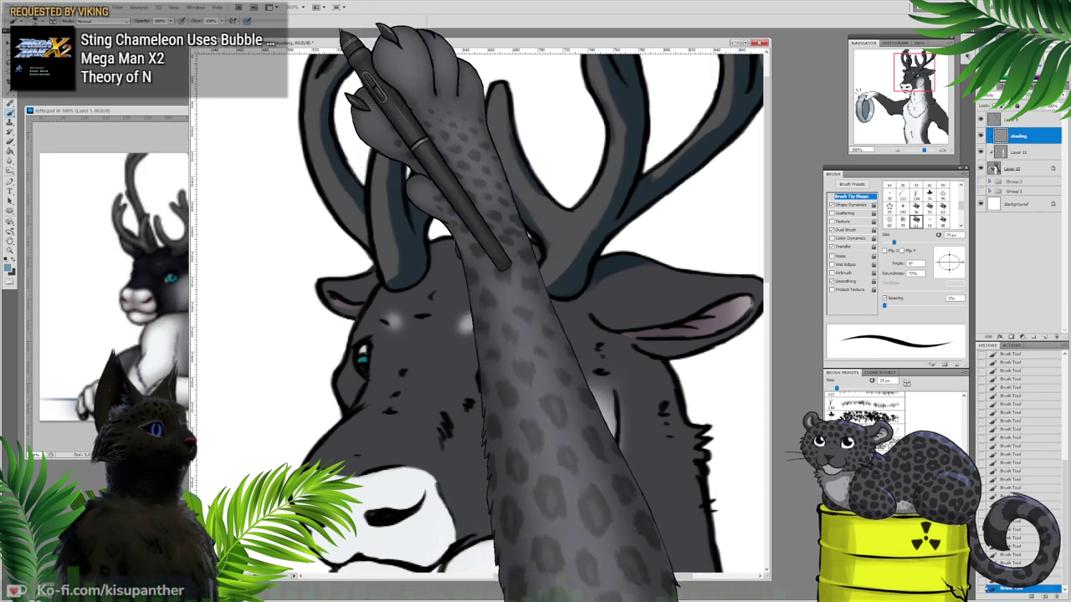
# Step: Clean up the far antler's shadows using the Eraser with the textured brush tip
pyautogui.click(11, 141)
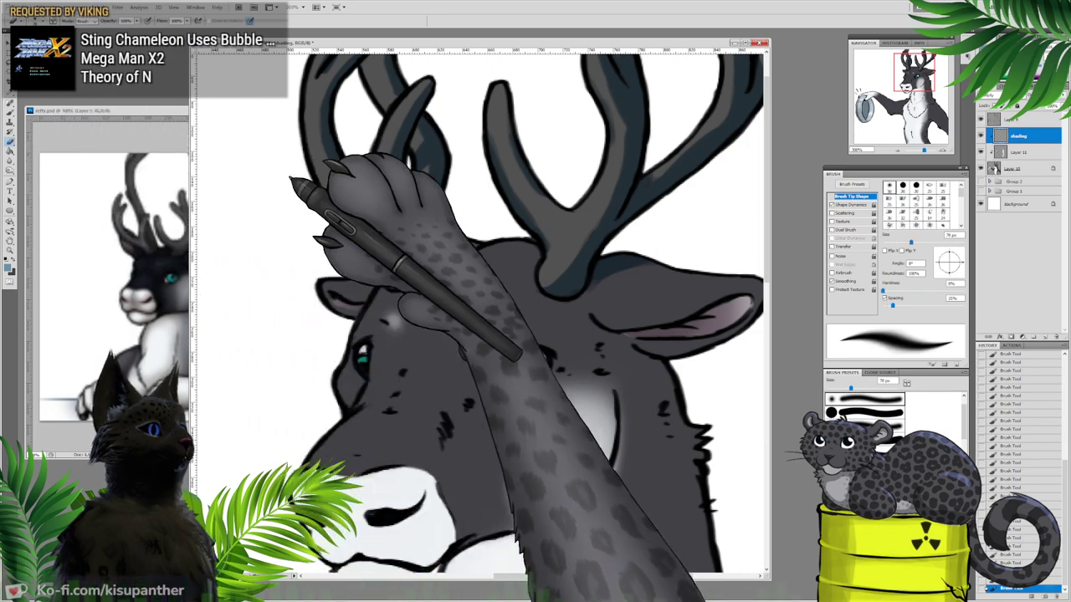
pyautogui.rightClick(328, 194)
pyautogui.click(355, 311)
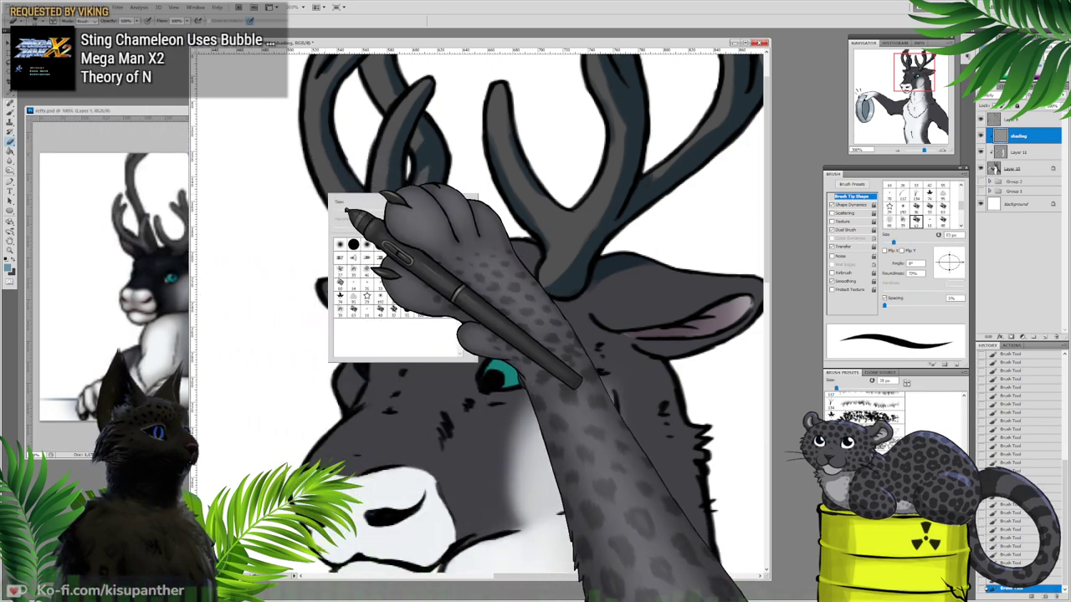
pyautogui.click(328, 72)
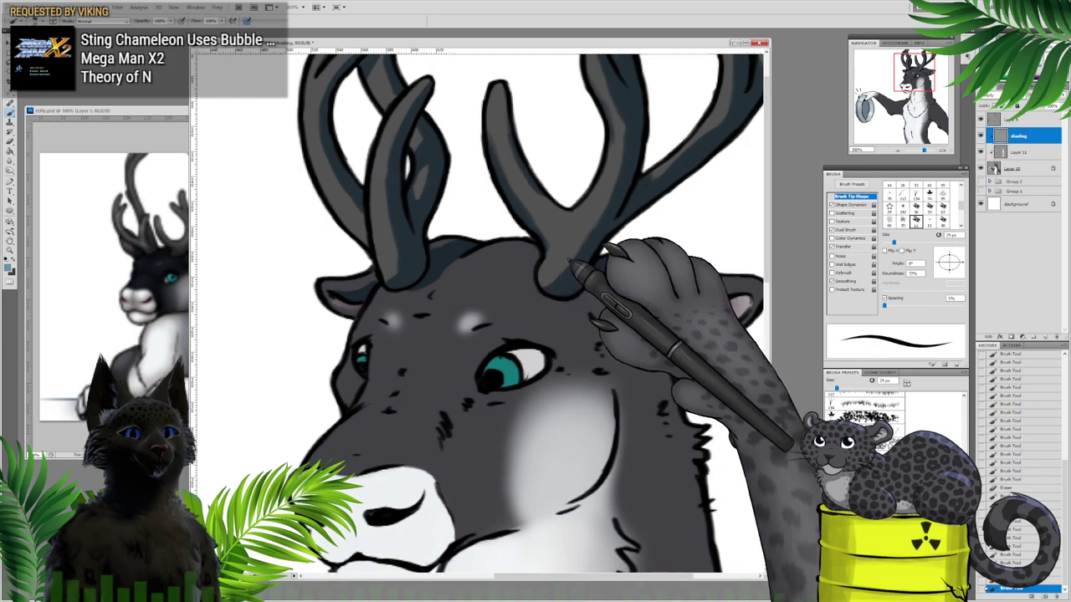
# Step: Paint blue shadows on the near ear's folds and pink inside, and on the neck just below it, with the 29 px brush
pyautogui.moveTo(582, 263); pyautogui.dragTo(423, 203)
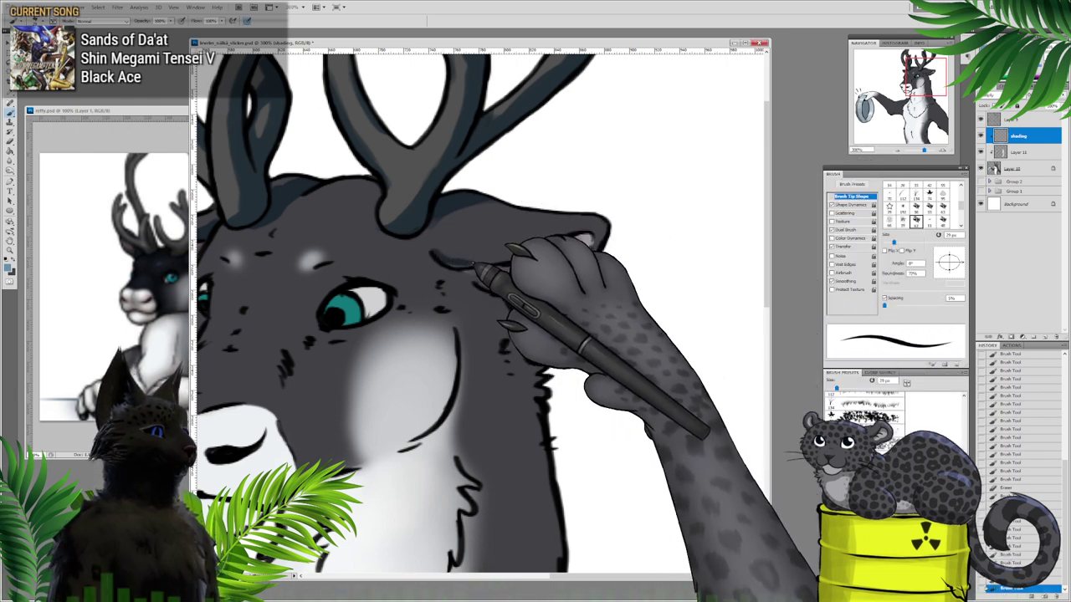
pyautogui.moveTo(473, 265)
pyautogui.mouseDown()
pyautogui.moveTo(437, 253)
pyautogui.moveTo(506, 260)
pyautogui.moveTo(462, 268)
pyautogui.moveTo(518, 257)
pyautogui.moveTo(468, 268)
pyautogui.moveTo(513, 266)
pyautogui.moveTo(493, 272)
pyautogui.moveTo(591, 231)
pyautogui.mouseUp()
pyautogui.moveTo(512, 273); pyautogui.dragTo(533, 276)
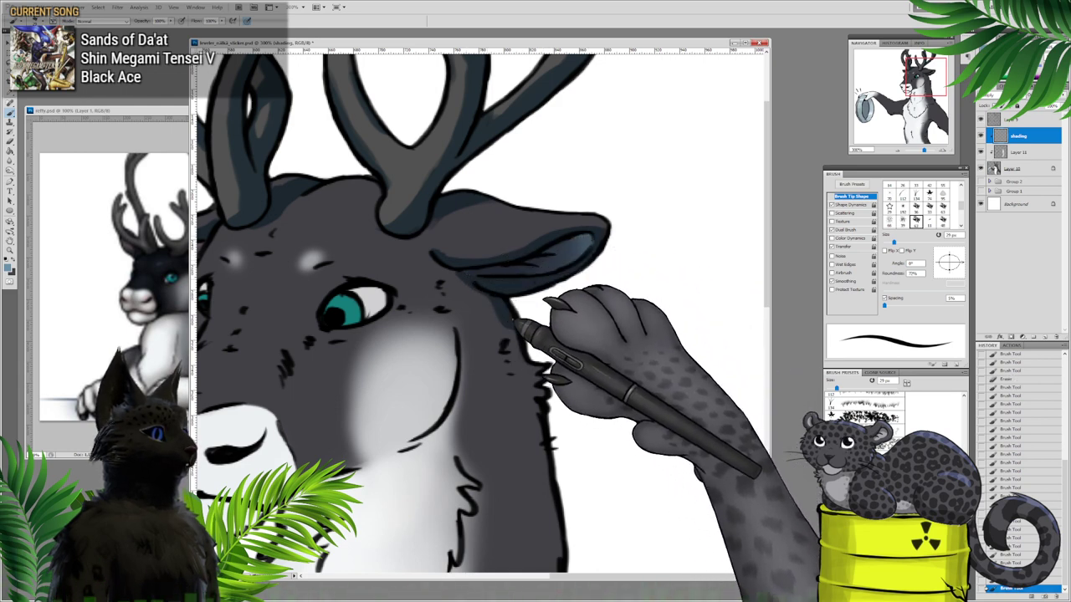
pyautogui.moveTo(454, 288); pyautogui.dragTo(559, 223)
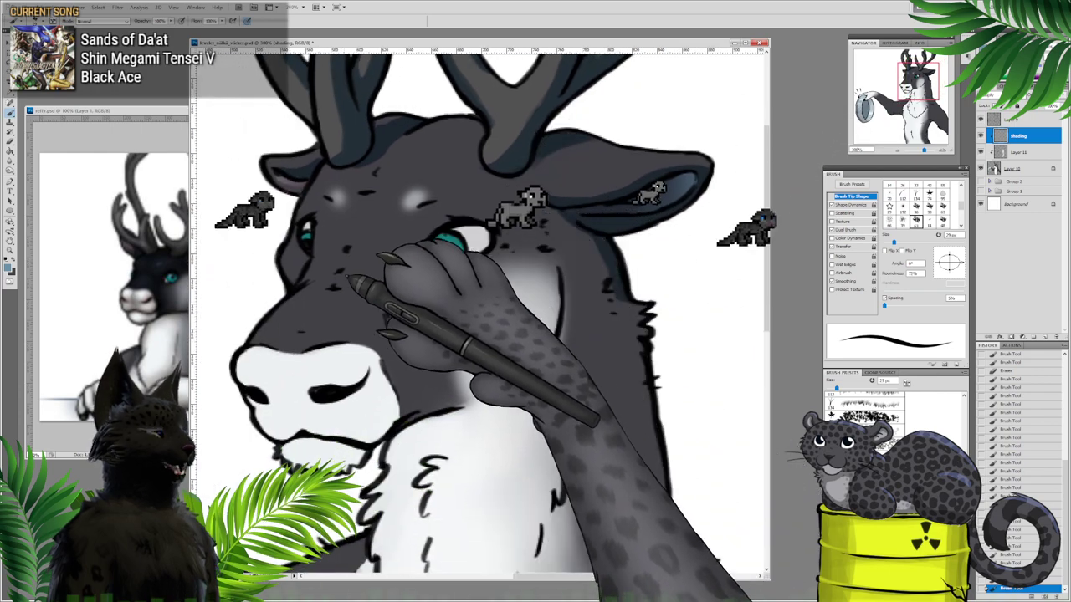
# Step: Shade the nose bridge, lower muzzle, jawline, cheek edge and the neck behind the cheek in blue
pyautogui.moveTo(352, 248); pyautogui.dragTo(344, 279)
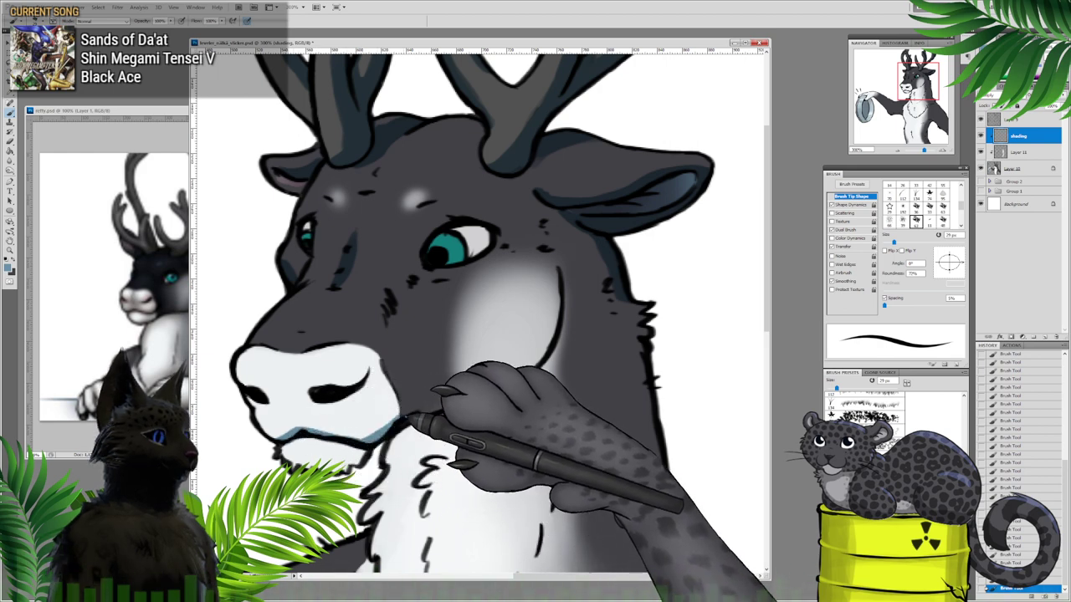
pyautogui.moveTo(398, 420)
pyautogui.mouseDown()
pyautogui.moveTo(508, 383)
pyautogui.moveTo(442, 411)
pyautogui.moveTo(513, 380)
pyautogui.moveTo(525, 362)
pyautogui.moveTo(513, 383)
pyautogui.moveTo(555, 310)
pyautogui.moveTo(540, 356)
pyautogui.moveTo(557, 285)
pyautogui.moveTo(565, 300)
pyautogui.moveTo(522, 369)
pyautogui.moveTo(530, 337)
pyautogui.moveTo(555, 272)
pyautogui.mouseUp()
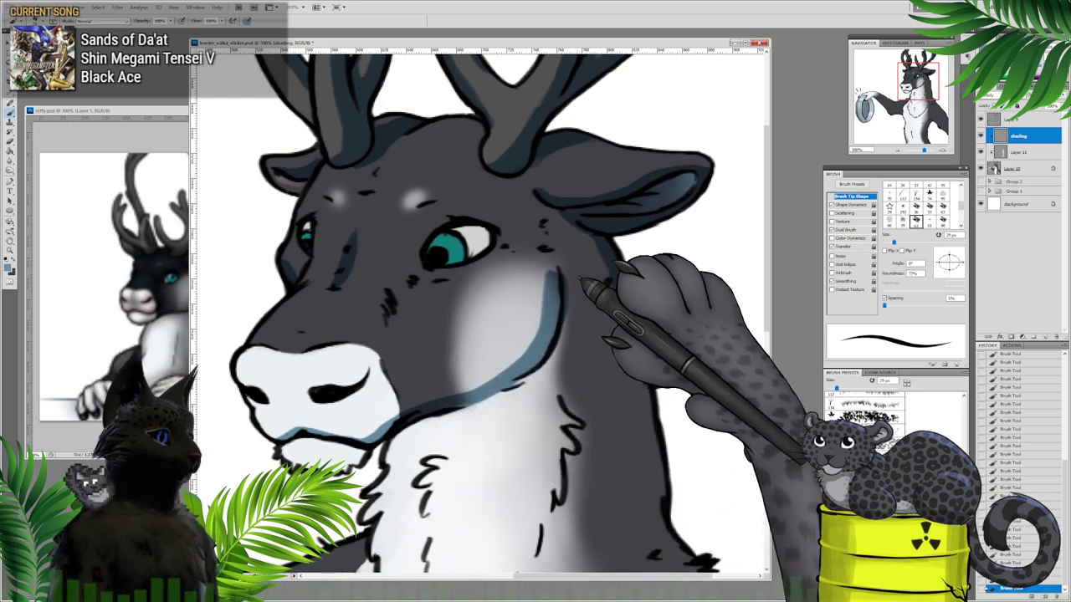
pyautogui.moveTo(548, 222)
pyautogui.mouseDown()
pyautogui.moveTo(605, 256)
pyautogui.moveTo(571, 216)
pyautogui.moveTo(608, 253)
pyautogui.moveTo(578, 243)
pyautogui.moveTo(580, 274)
pyautogui.moveTo(607, 271)
pyautogui.moveTo(590, 303)
pyautogui.moveTo(646, 329)
pyautogui.mouseUp()
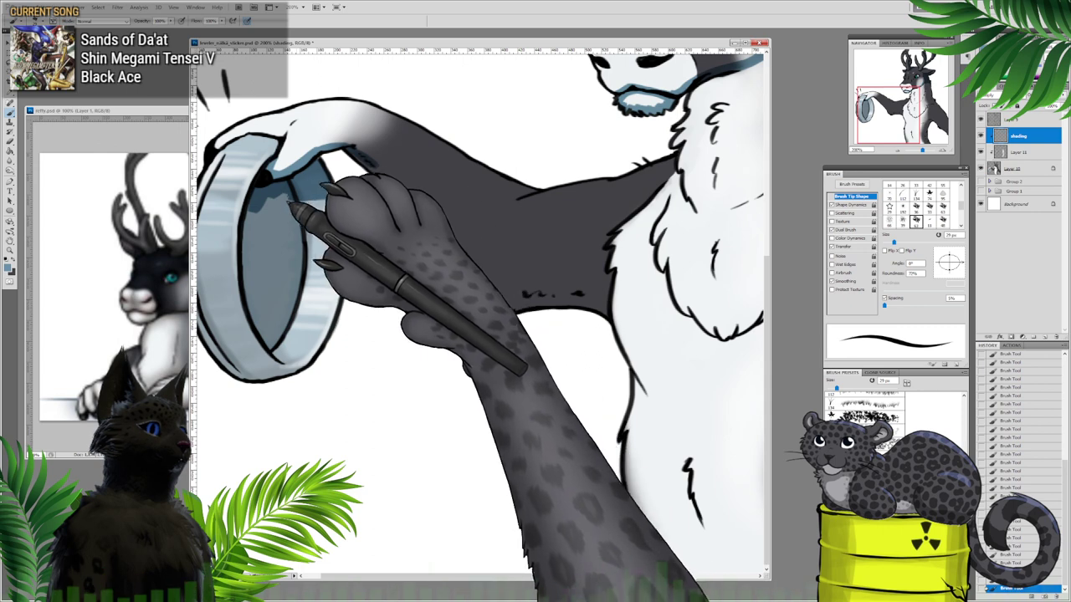
# Step: Fill the ring's opening with dark blue shadow and shade its outer rim with a 19 px brush
pyautogui.moveTo(266, 210)
pyautogui.mouseDown()
pyautogui.moveTo(253, 240)
pyautogui.moveTo(271, 211)
pyautogui.moveTo(271, 227)
pyautogui.moveTo(292, 240)
pyautogui.moveTo(296, 227)
pyautogui.moveTo(298, 282)
pyautogui.moveTo(286, 260)
pyautogui.moveTo(268, 293)
pyautogui.moveTo(248, 268)
pyautogui.moveTo(275, 351)
pyautogui.moveTo(294, 302)
pyautogui.moveTo(288, 327)
pyautogui.moveTo(288, 303)
pyautogui.moveTo(271, 323)
pyautogui.moveTo(290, 294)
pyautogui.mouseUp()
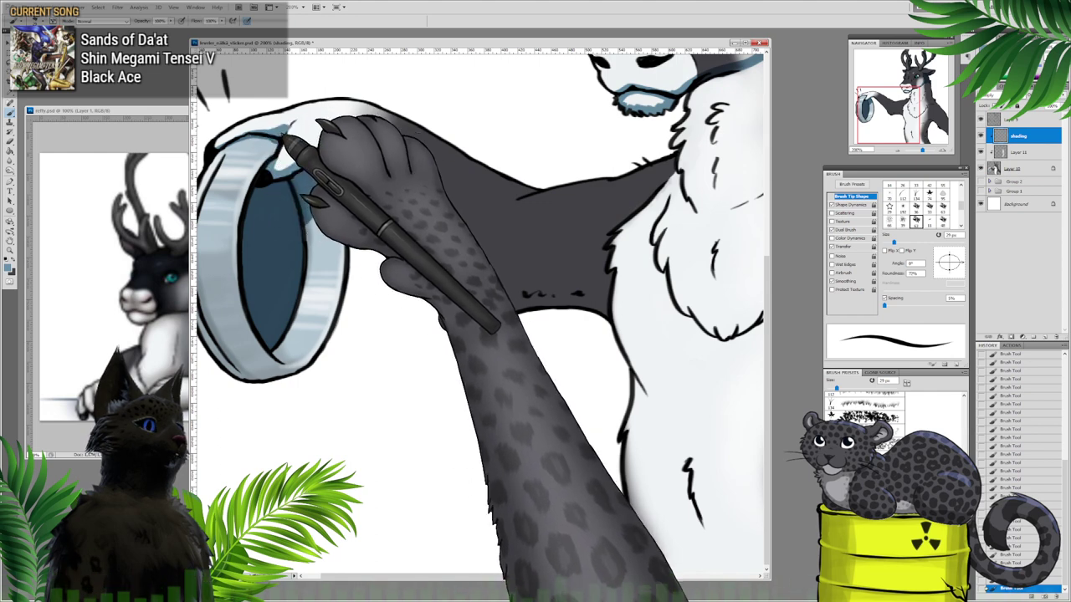
pyautogui.moveTo(334, 312); pyautogui.dragTo(428, 273)
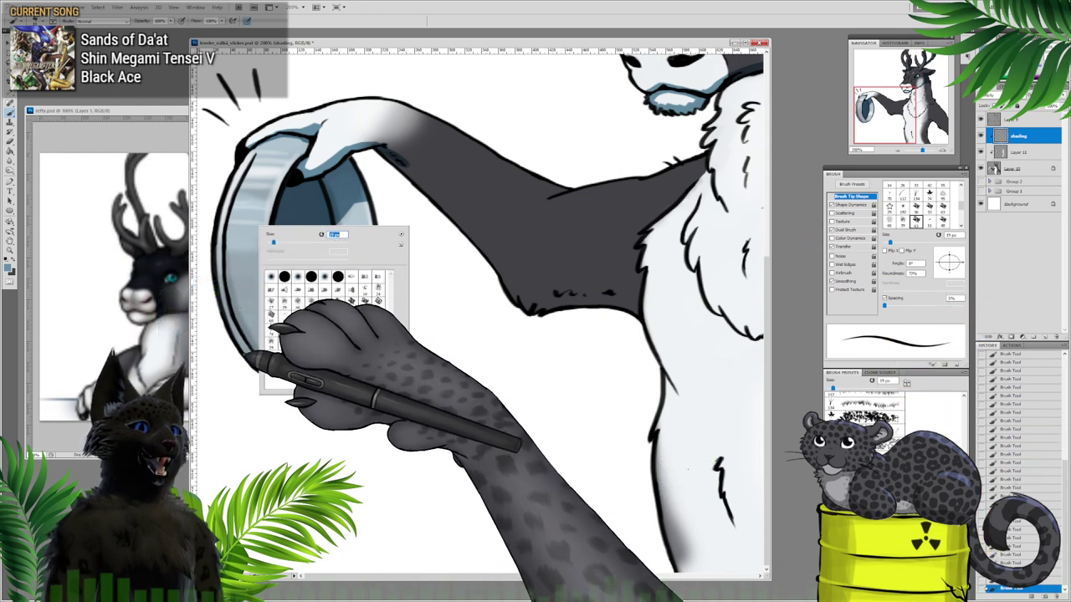
pyautogui.click(242, 360)
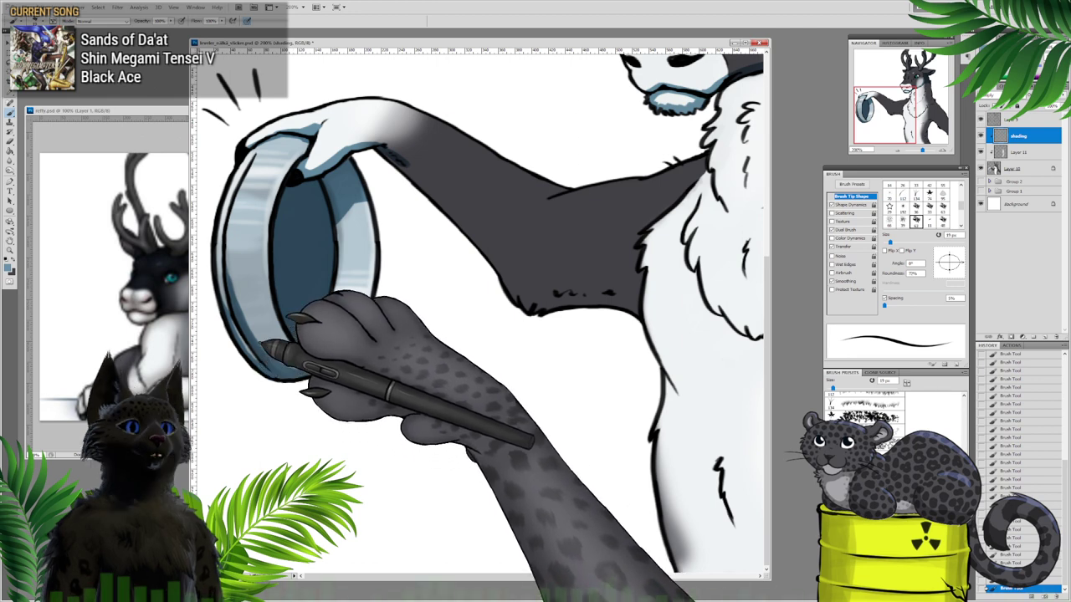
# Step: Trim the shadow on the ring's outer rim with a 14 px textured eraser and touch up the shading below the fingers
pyautogui.press('e')
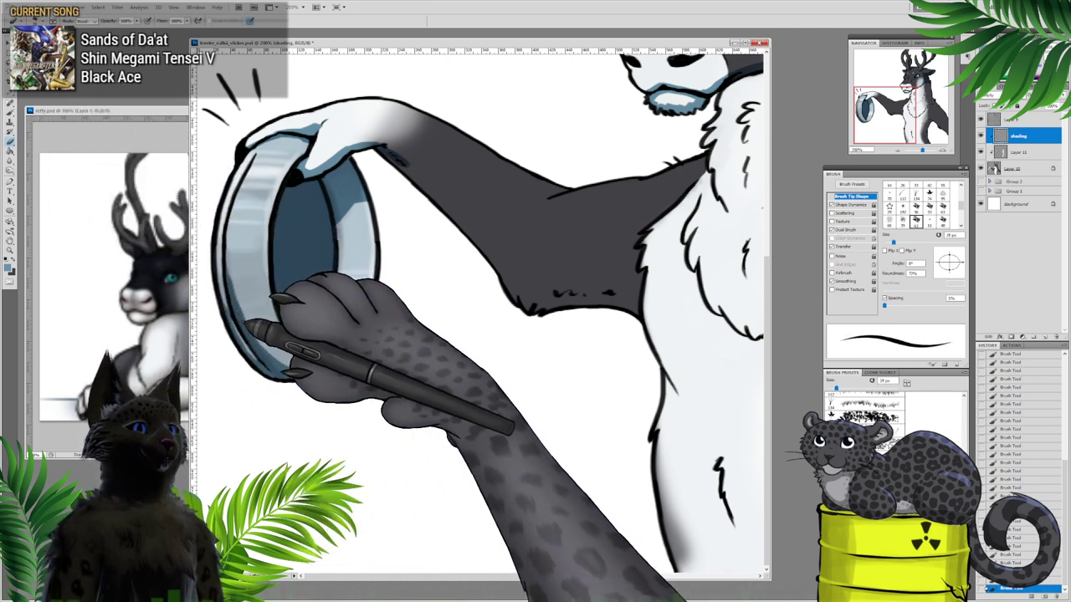
pyautogui.rightClick(249, 343)
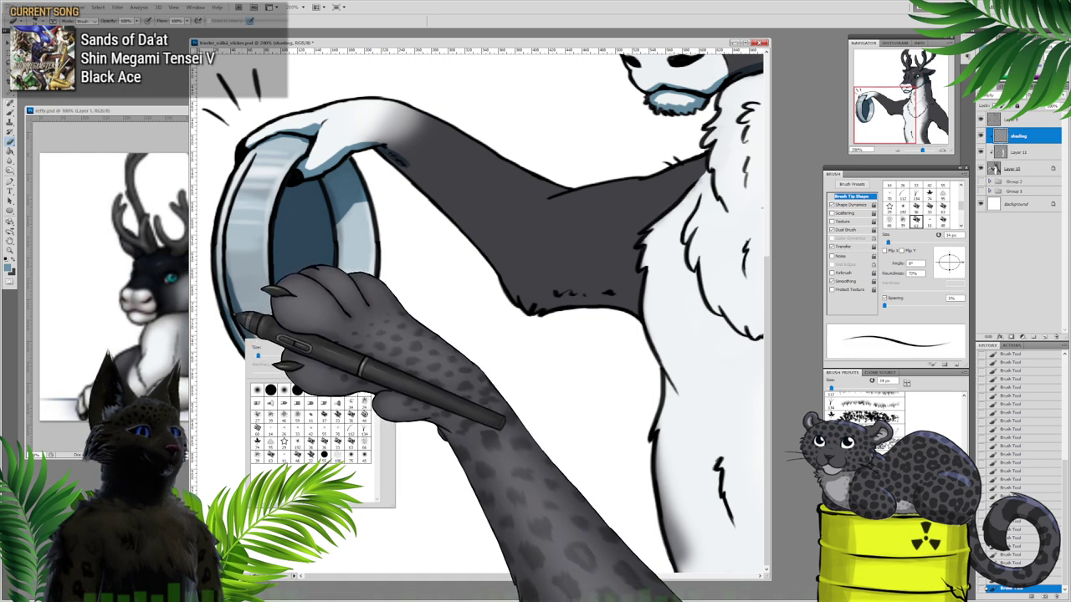
pyautogui.click(234, 314)
pyautogui.moveTo(230, 310); pyautogui.dragTo(252, 350)
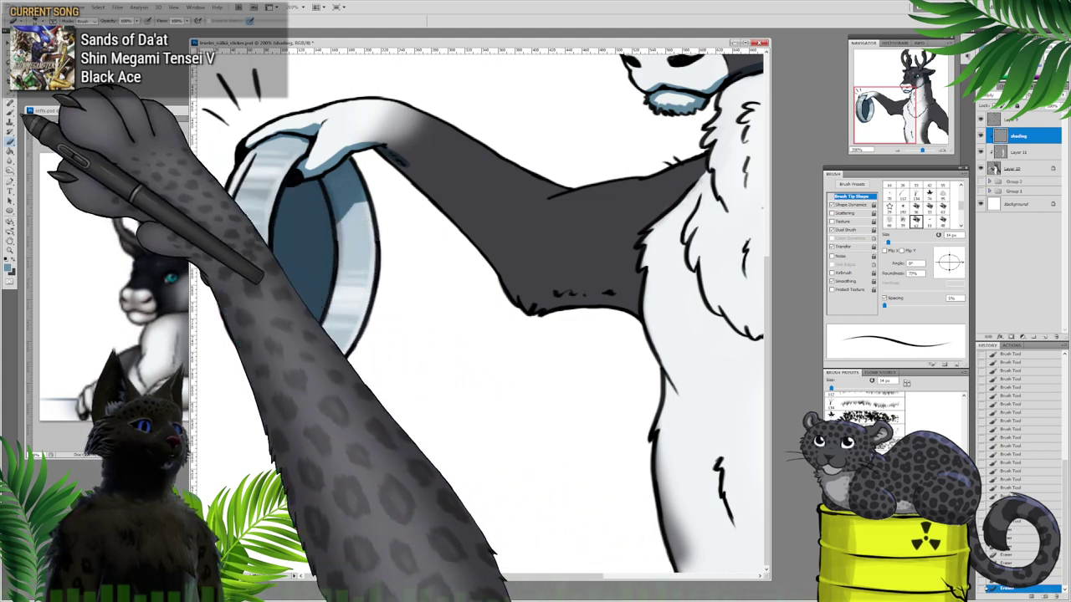
pyautogui.click(10, 112)
pyautogui.moveTo(249, 135)
pyautogui.mouseDown()
pyautogui.moveTo(256, 146)
pyautogui.moveTo(246, 149)
pyautogui.moveTo(263, 146)
pyautogui.mouseUp()
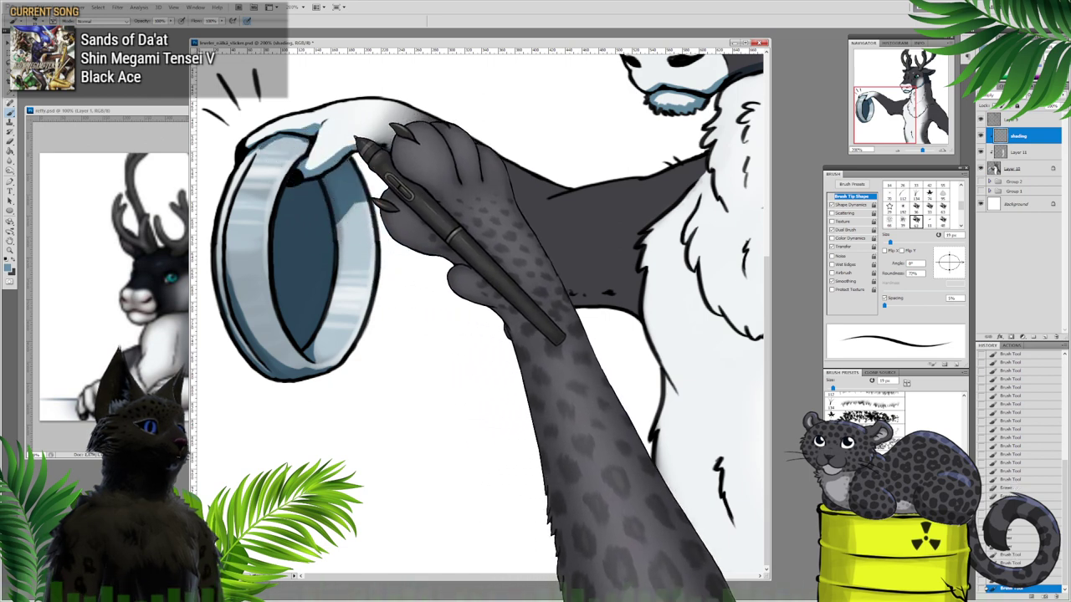
# Step: Set the brush to 45 px and paint a ragged blue shadow along the underside of the outstretched arm and elbow
pyautogui.rightClick(470, 222)
pyautogui.moveTo(484, 240); pyautogui.dragTo(495, 239)
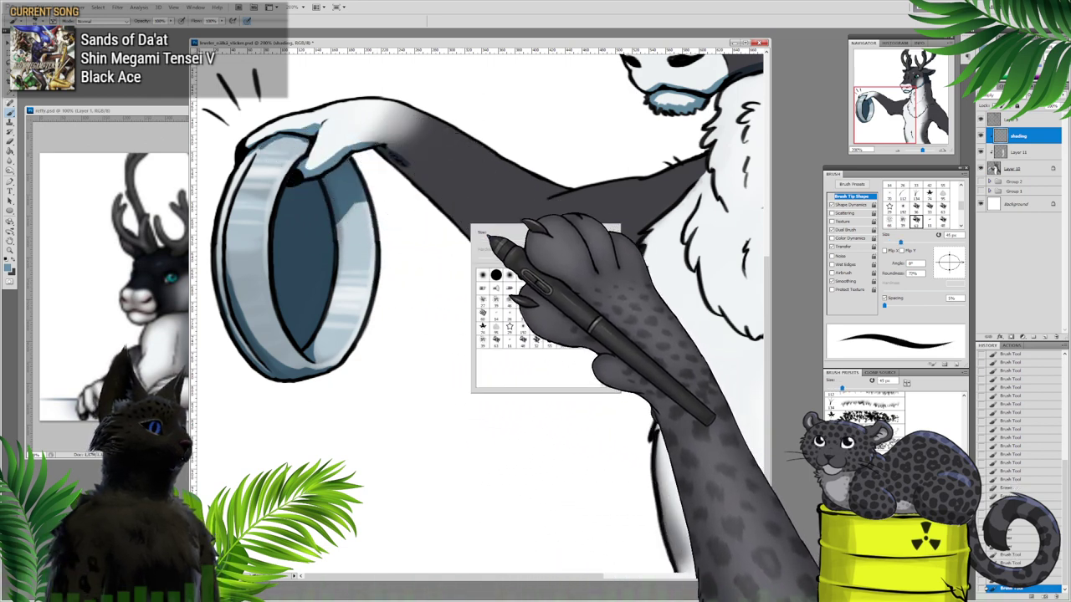
pyautogui.click(401, 172)
pyautogui.moveTo(401, 173)
pyautogui.mouseDown()
pyautogui.moveTo(535, 313)
pyautogui.moveTo(504, 266)
pyautogui.moveTo(556, 291)
pyautogui.moveTo(552, 312)
pyautogui.moveTo(634, 313)
pyautogui.mouseUp()
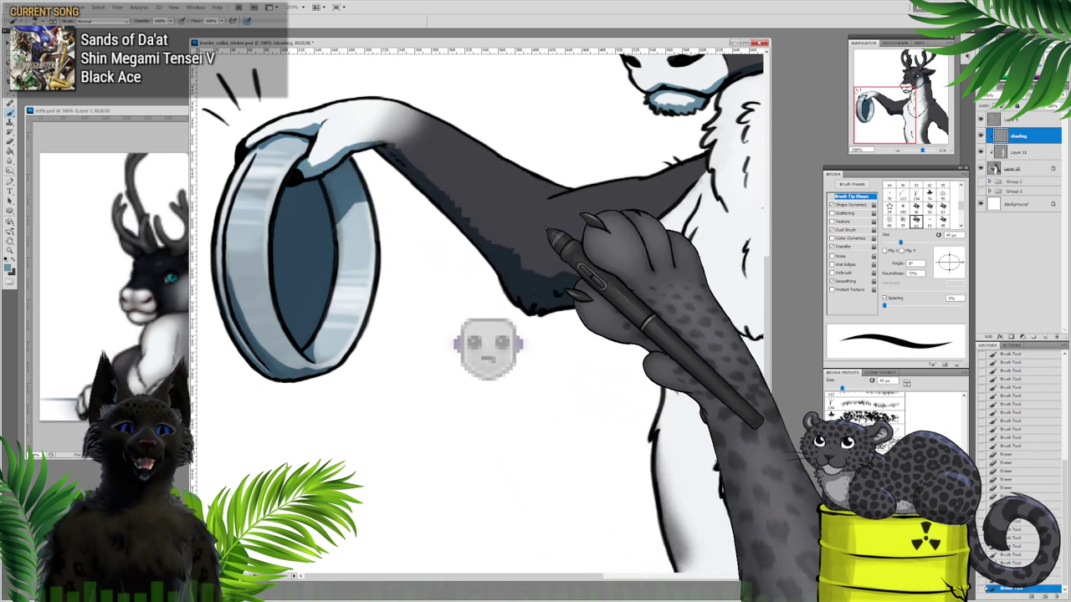
pyautogui.moveTo(552, 232); pyautogui.dragTo(408, 211)
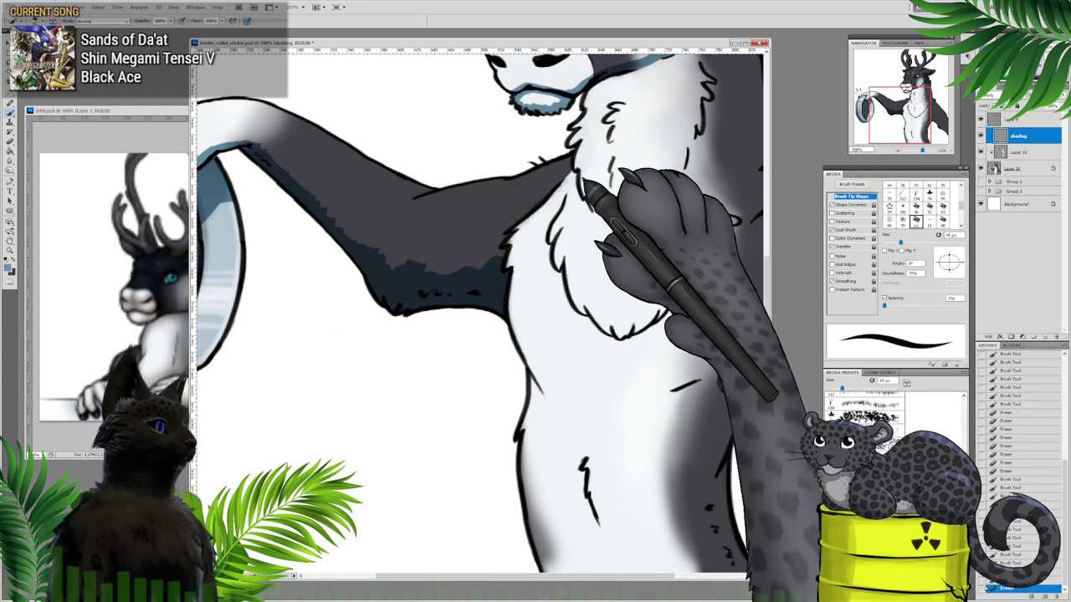
# Step: Paint a blue shadow cast by the head across the throat and neck, extending down the side of the throat fur
pyautogui.moveTo(579, 197); pyautogui.dragTo(439, 258)
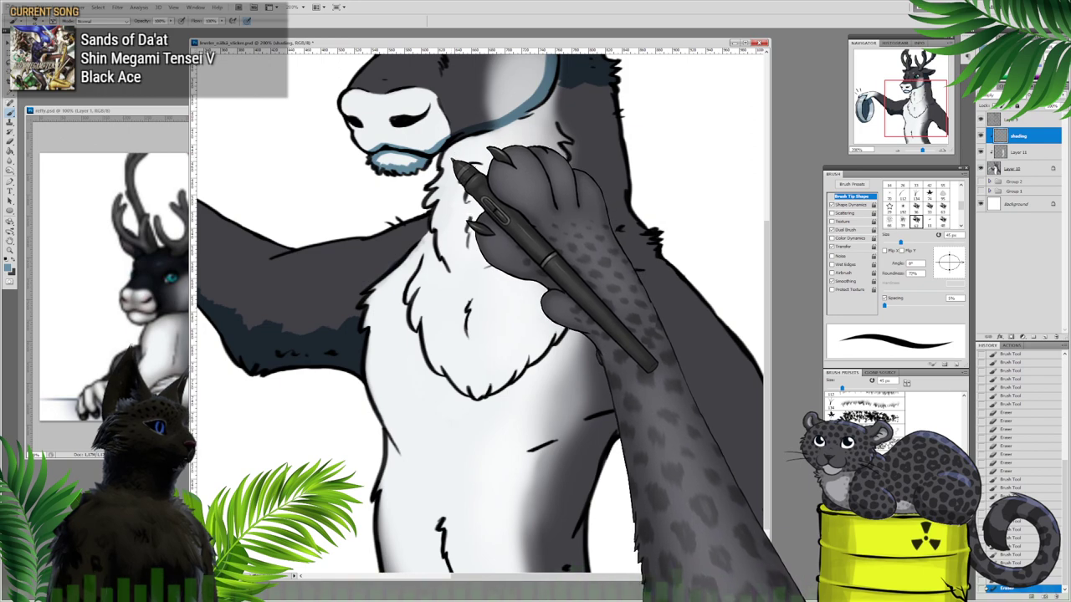
pyautogui.moveTo(455, 162)
pyautogui.mouseDown()
pyautogui.moveTo(477, 142)
pyautogui.moveTo(477, 160)
pyautogui.moveTo(499, 170)
pyautogui.moveTo(494, 153)
pyautogui.moveTo(518, 136)
pyautogui.moveTo(521, 144)
pyautogui.moveTo(558, 101)
pyautogui.moveTo(604, 90)
pyautogui.moveTo(586, 166)
pyautogui.mouseUp()
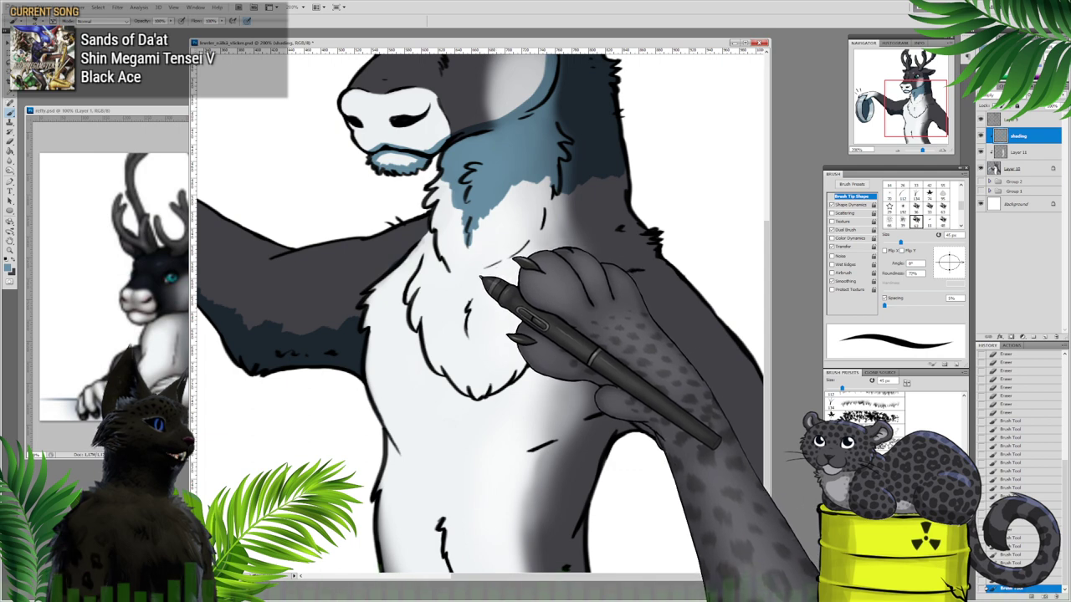
pyautogui.moveTo(546, 216)
pyautogui.mouseDown()
pyautogui.moveTo(606, 180)
pyautogui.moveTo(636, 180)
pyautogui.mouseUp()
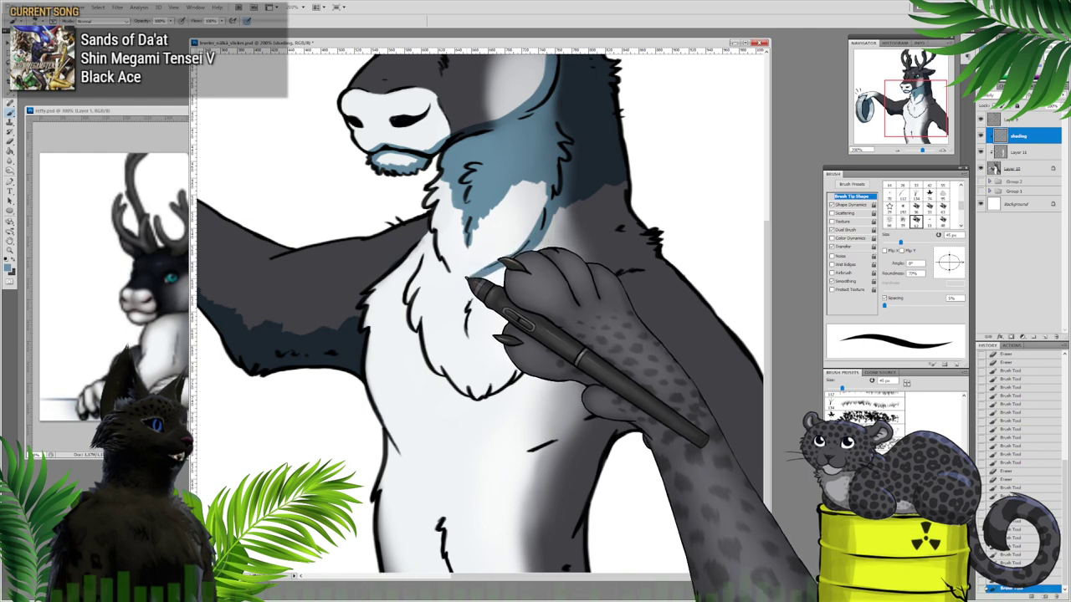
# Step: Shade beneath the lower edges of the throat and chest ruffs and down the neck to the shoulder
pyautogui.moveTo(452, 272); pyautogui.dragTo(470, 277)
pyautogui.moveTo(446, 268); pyautogui.dragTo(480, 276)
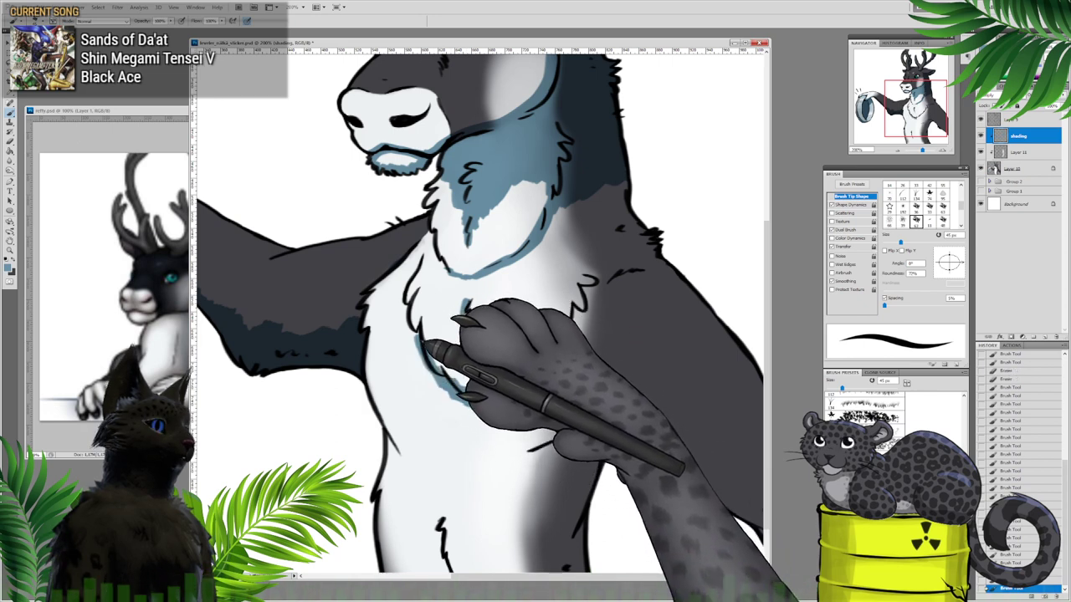
pyautogui.moveTo(416, 332)
pyautogui.mouseDown()
pyautogui.moveTo(441, 382)
pyautogui.moveTo(473, 388)
pyautogui.moveTo(446, 372)
pyautogui.moveTo(474, 390)
pyautogui.mouseUp()
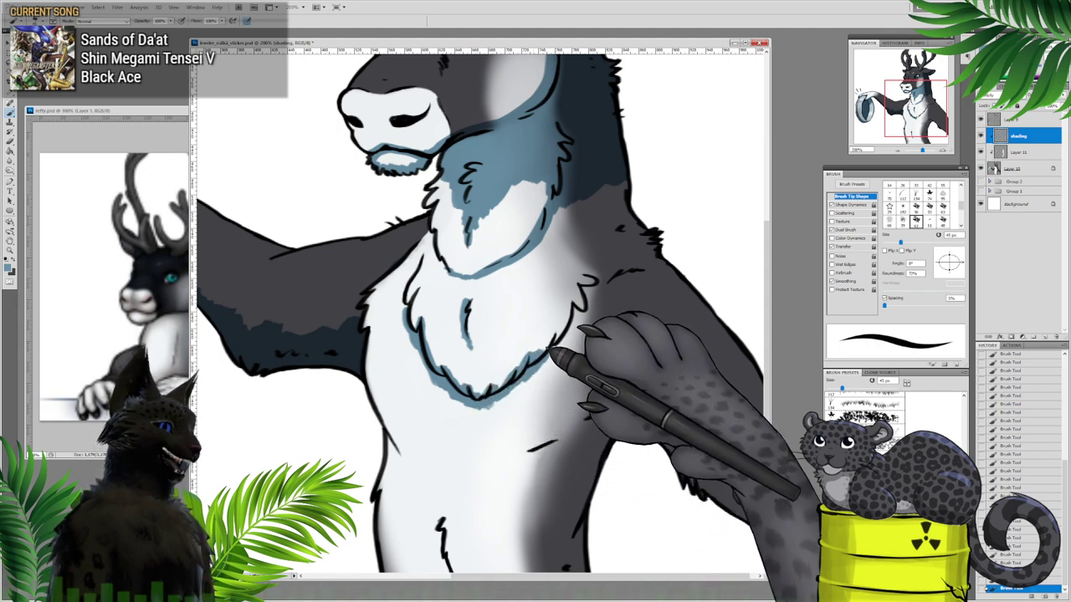
pyautogui.moveTo(584, 293); pyautogui.dragTo(578, 302)
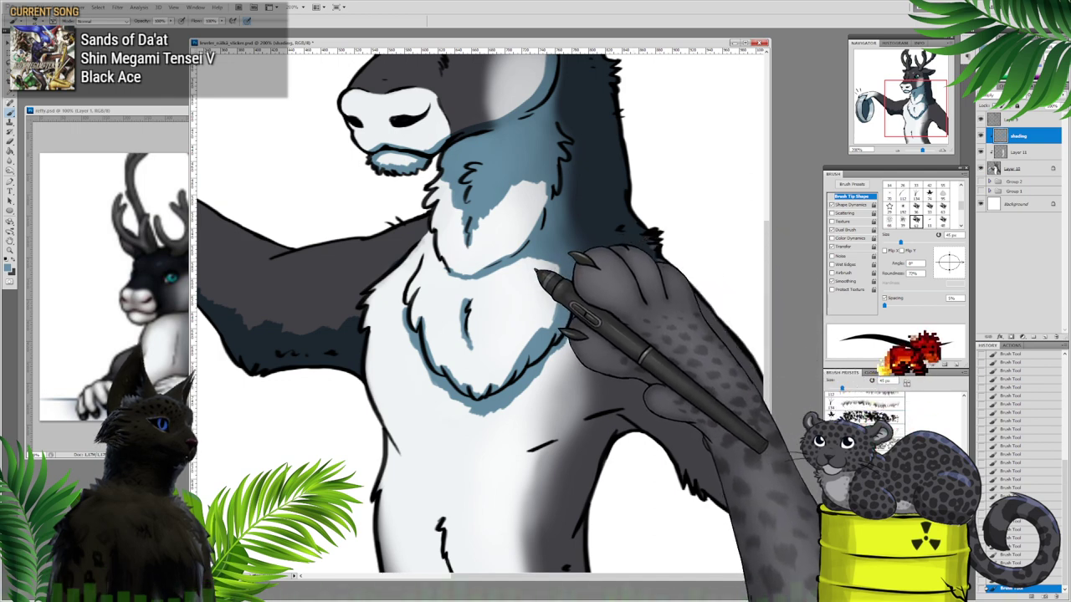
# Step: Reduce the brush to 28 px and refine the blue shadows on the chest fur, neck and muzzle
pyautogui.rightClick(516, 266)
pyautogui.moveTo(534, 276); pyautogui.dragTo(520, 278)
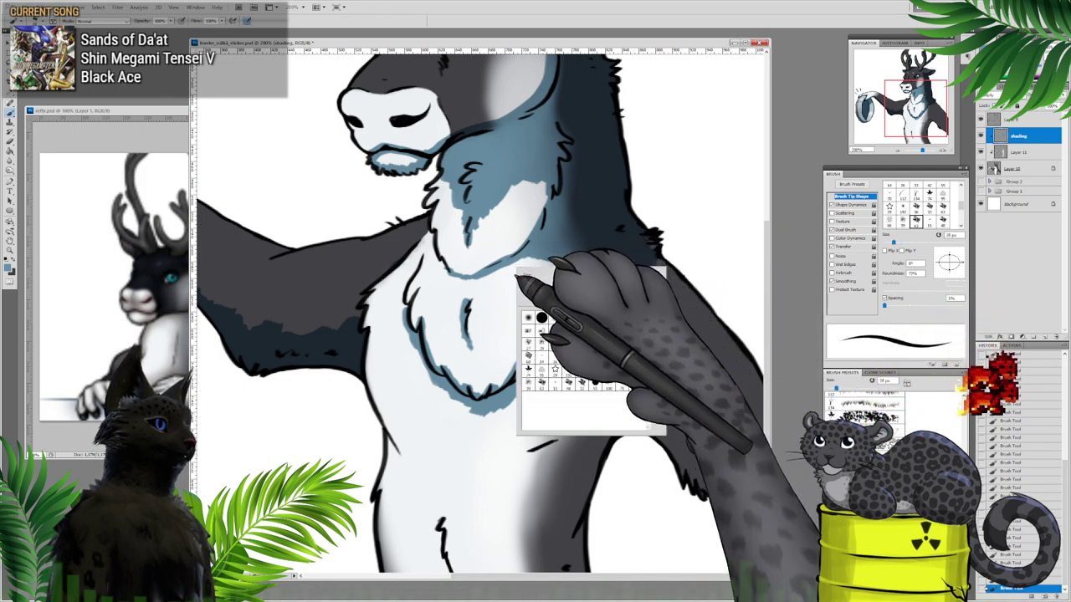
pyautogui.click(480, 278)
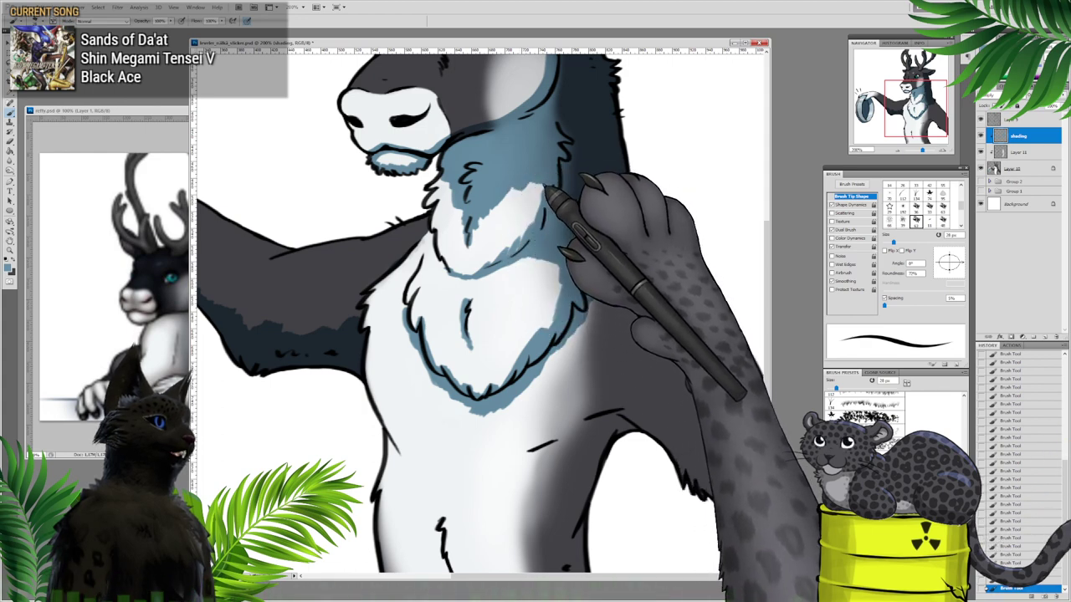
pyautogui.moveTo(525, 146); pyautogui.dragTo(517, 244)
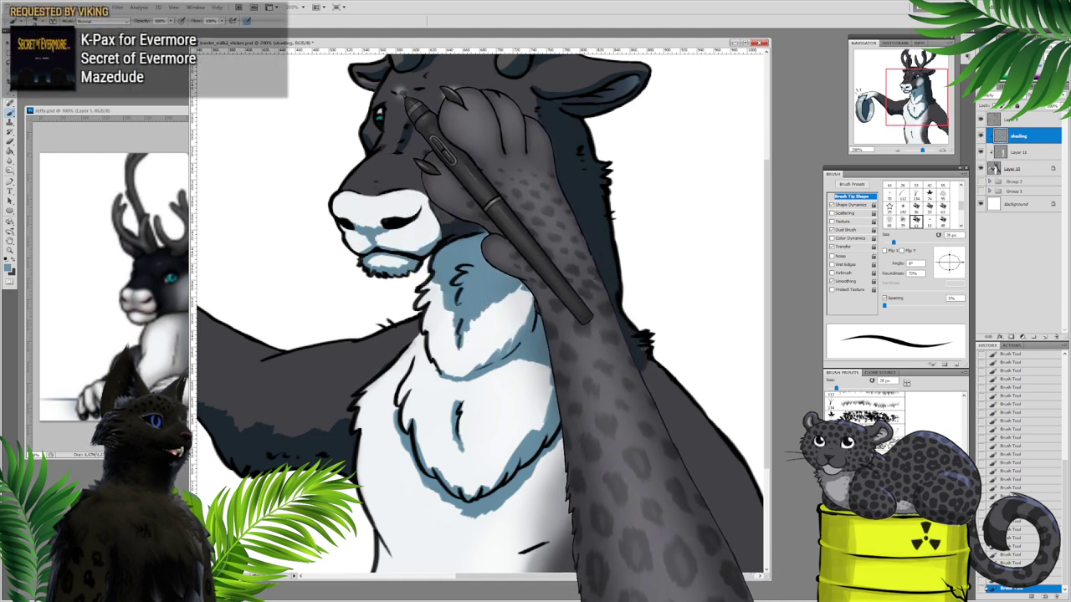
# Step: Add short blue shadow strokes around the light brow spots on the forehead
pyautogui.moveTo(407, 97)
pyautogui.mouseDown()
pyautogui.moveTo(411, 106)
pyautogui.moveTo(453, 98)
pyautogui.mouseUp()
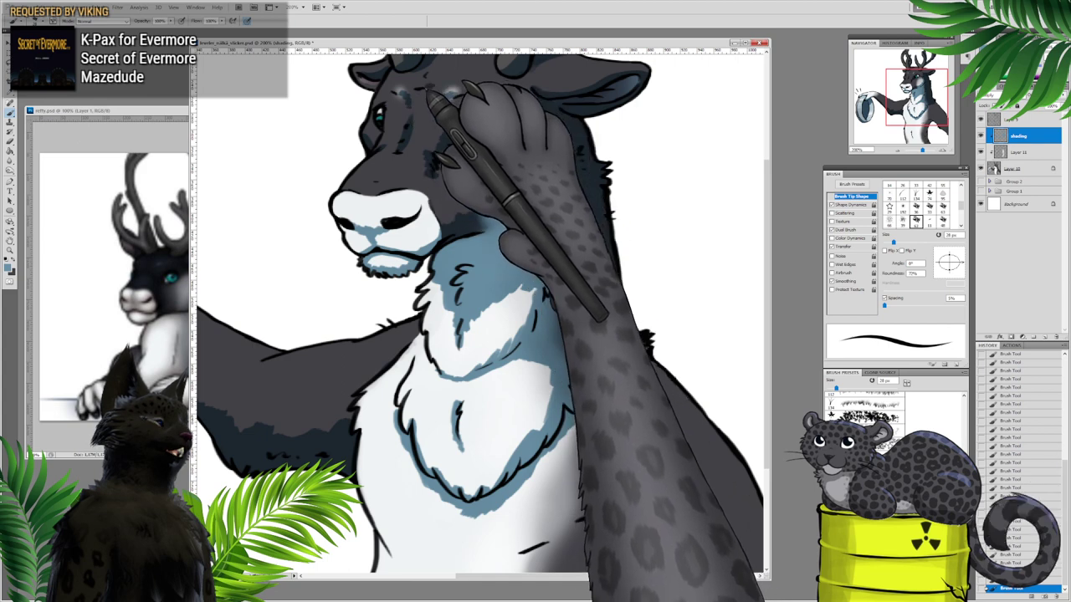
pyautogui.scroll(2, 481, 310)
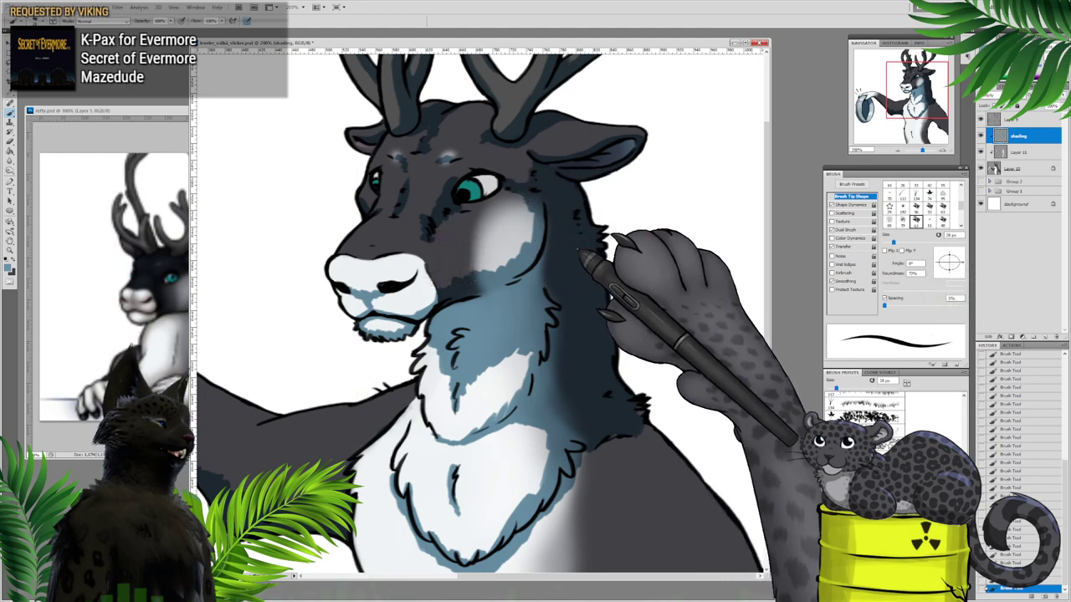
# Step: Enlarge the brush and paint ragged blue shadows over the shoulder, along the back of the upper arm and down the side of the torso
pyautogui.scroll(-5, 586, 217)
pyautogui.rightClick(694, 226)
pyautogui.moveTo(699, 237); pyautogui.dragTo(716, 236)
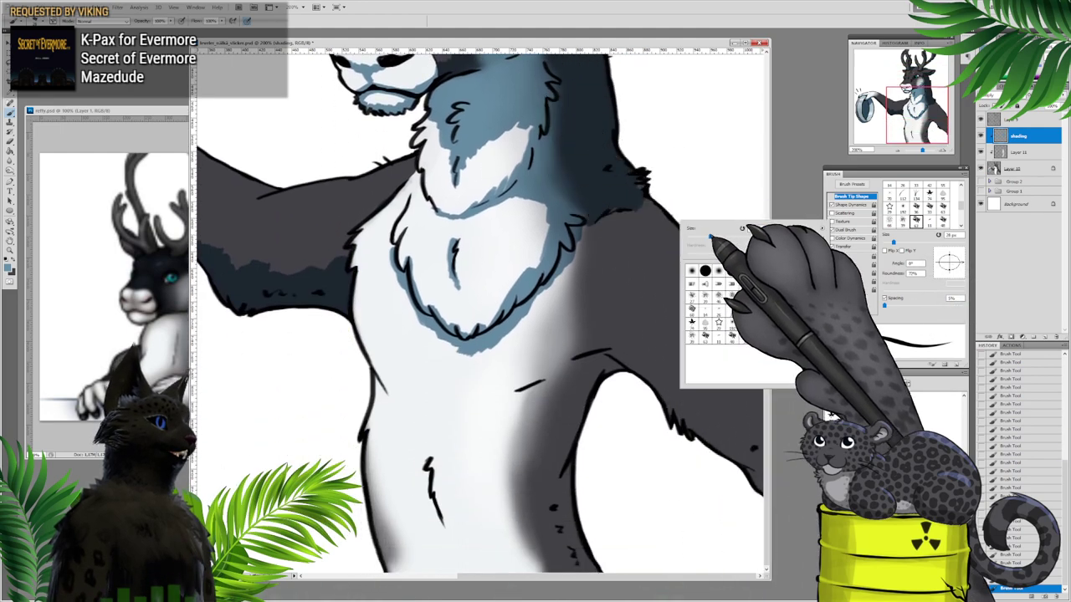
pyautogui.moveTo(594, 351)
pyautogui.mouseDown()
pyautogui.moveTo(568, 422)
pyautogui.moveTo(574, 505)
pyautogui.moveTo(567, 456)
pyautogui.moveTo(601, 575)
pyautogui.moveTo(567, 513)
pyautogui.moveTo(603, 574)
pyautogui.moveTo(578, 530)
pyautogui.moveTo(578, 566)
pyautogui.mouseUp()
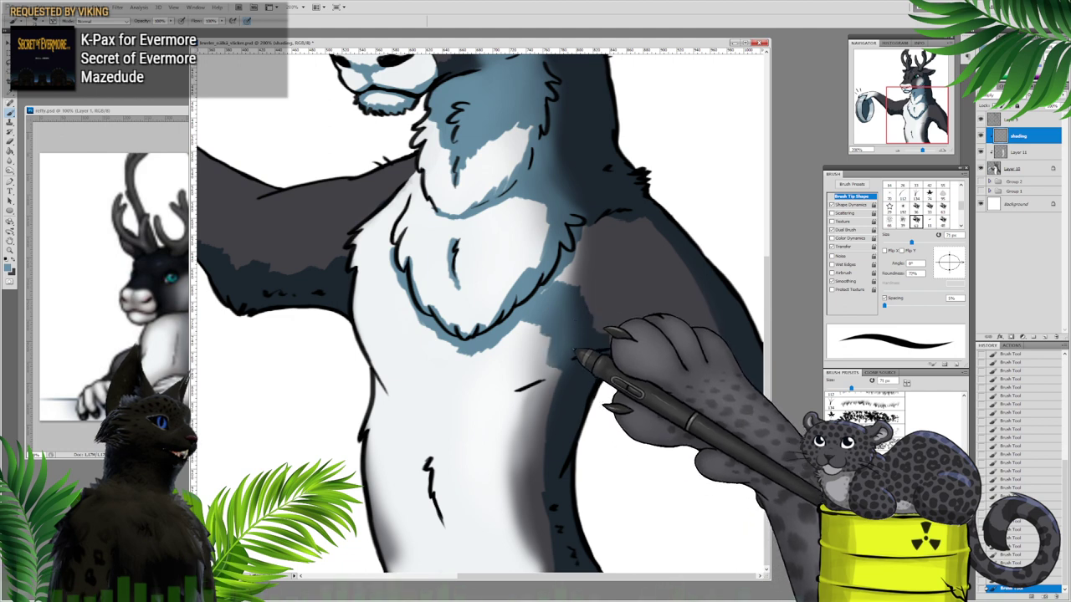
# Step: Extend the blue shadow beneath the chest ruff and down the flank, and shade along the belly crease
pyautogui.moveTo(468, 349)
pyautogui.mouseDown()
pyautogui.moveTo(455, 354)
pyautogui.moveTo(445, 343)
pyautogui.mouseUp()
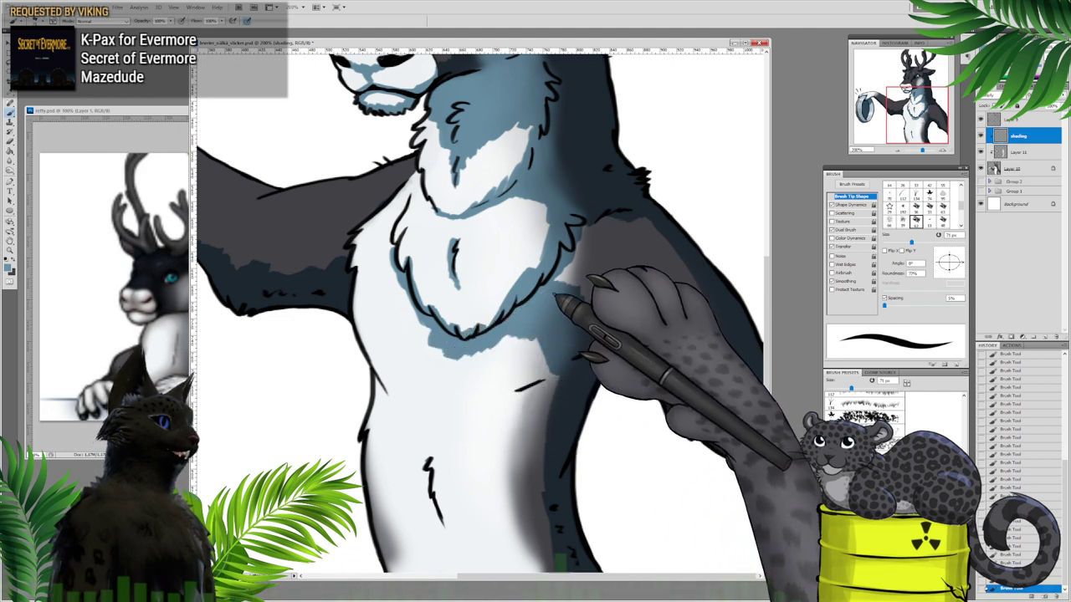
pyautogui.moveTo(551, 377); pyautogui.dragTo(574, 497)
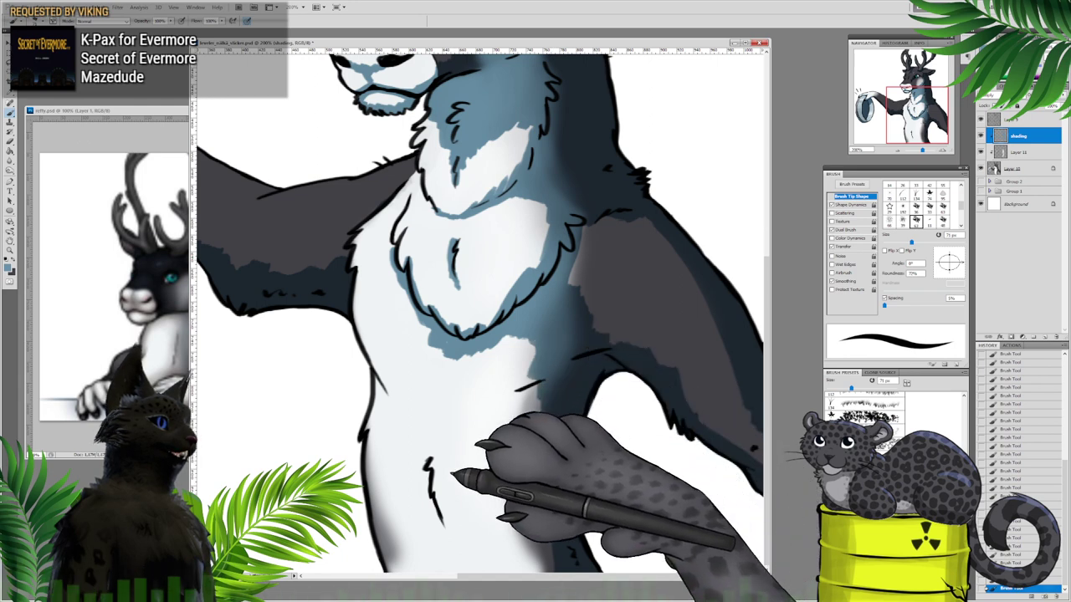
pyautogui.moveTo(430, 461)
pyautogui.mouseDown()
pyautogui.moveTo(450, 550)
pyautogui.moveTo(433, 421)
pyautogui.mouseUp()
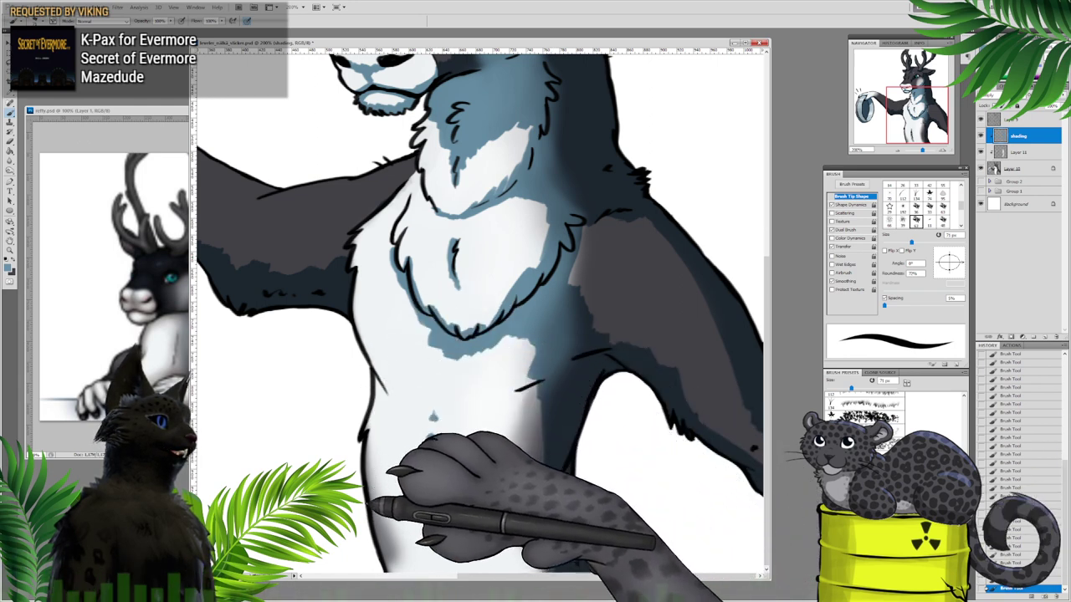
# Step: Soften the shadow edges across the whole figure with semi-transparent mid-tone strokes at reduced brush opacity
pyautogui.click(898, 149)
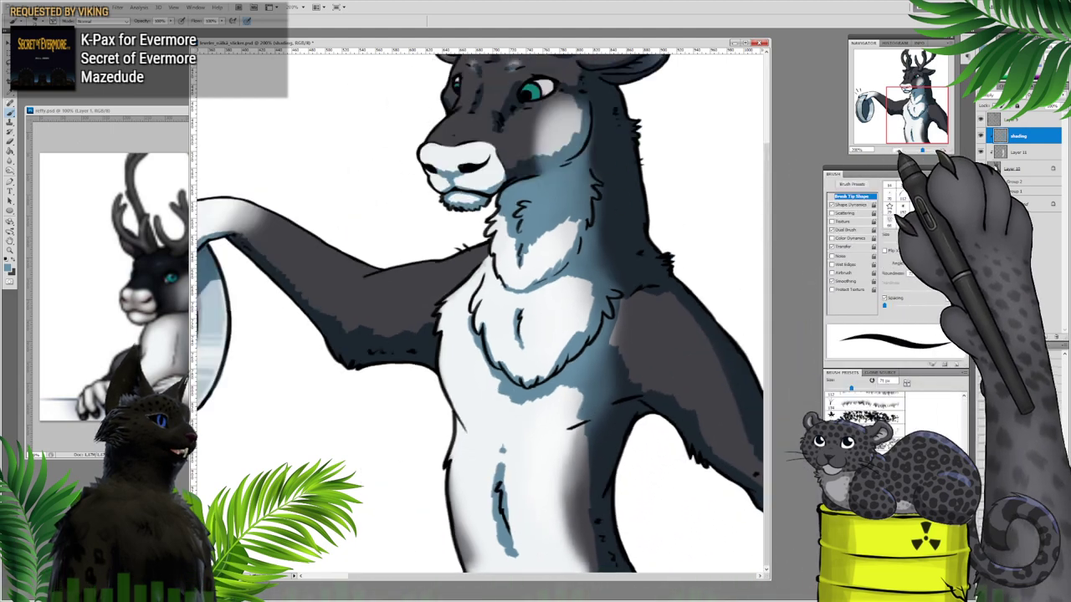
pyautogui.click(898, 150)
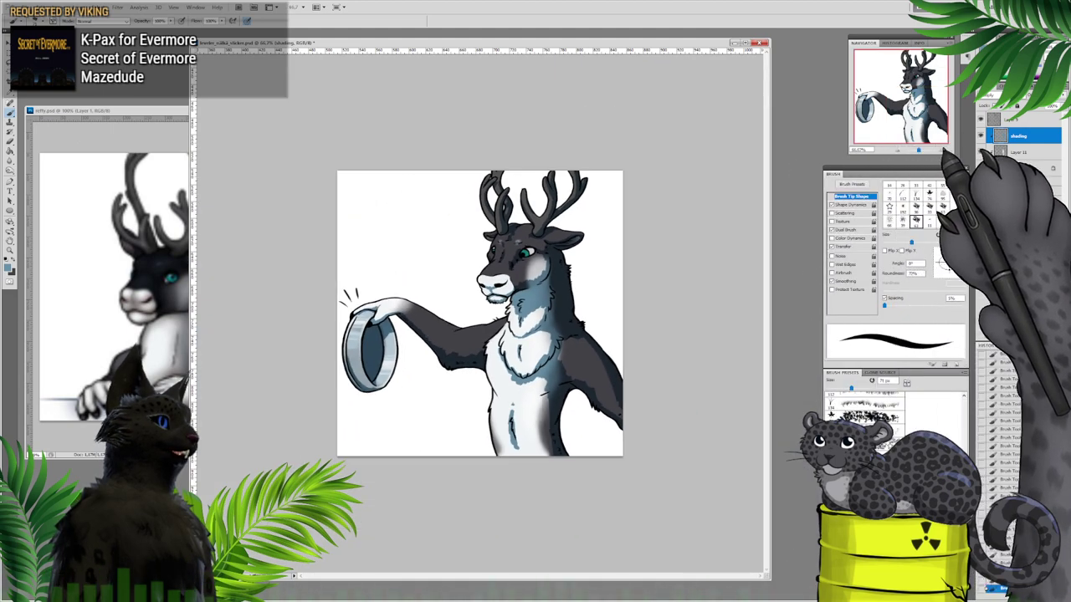
pyautogui.click(942, 151)
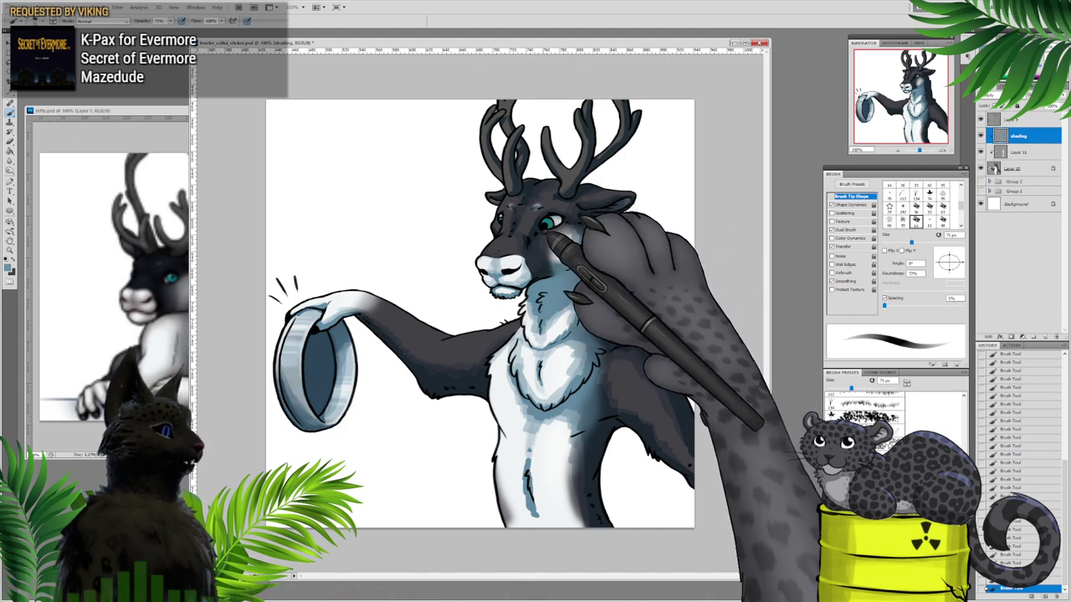
pyautogui.rightClick(548, 232)
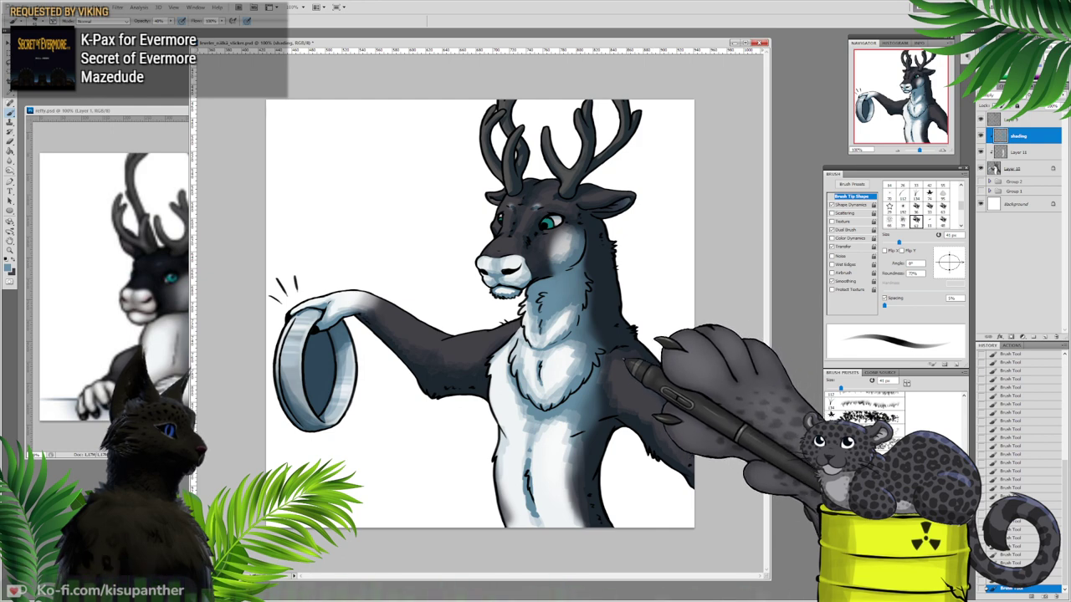
# Step: Use the Eraser at 39 px with reduced opacity to lighten the shading along the belly crease
pyautogui.click(9, 141)
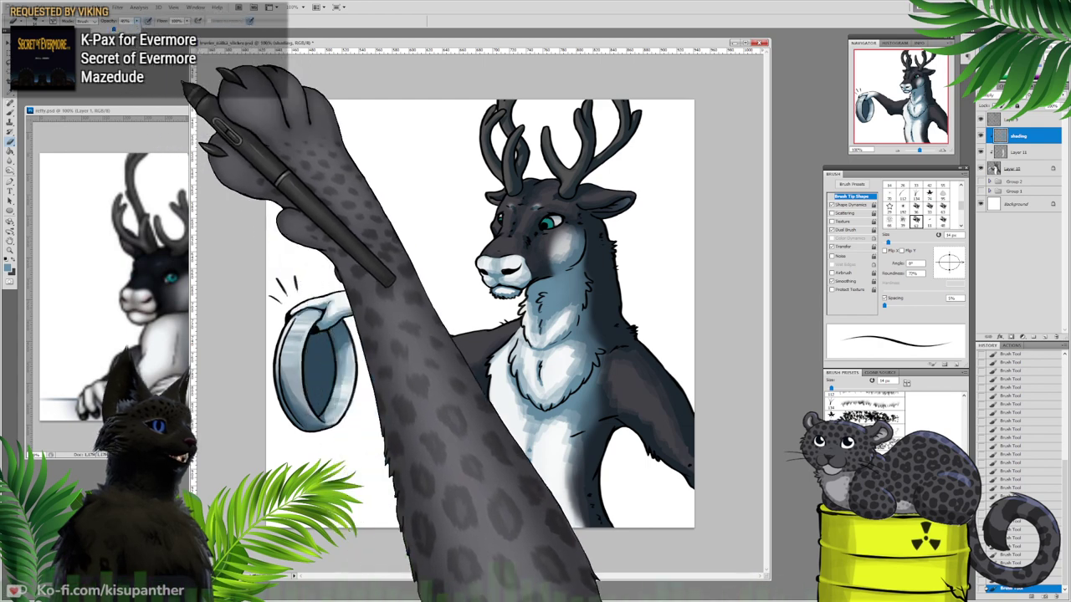
pyautogui.rightClick(539, 400)
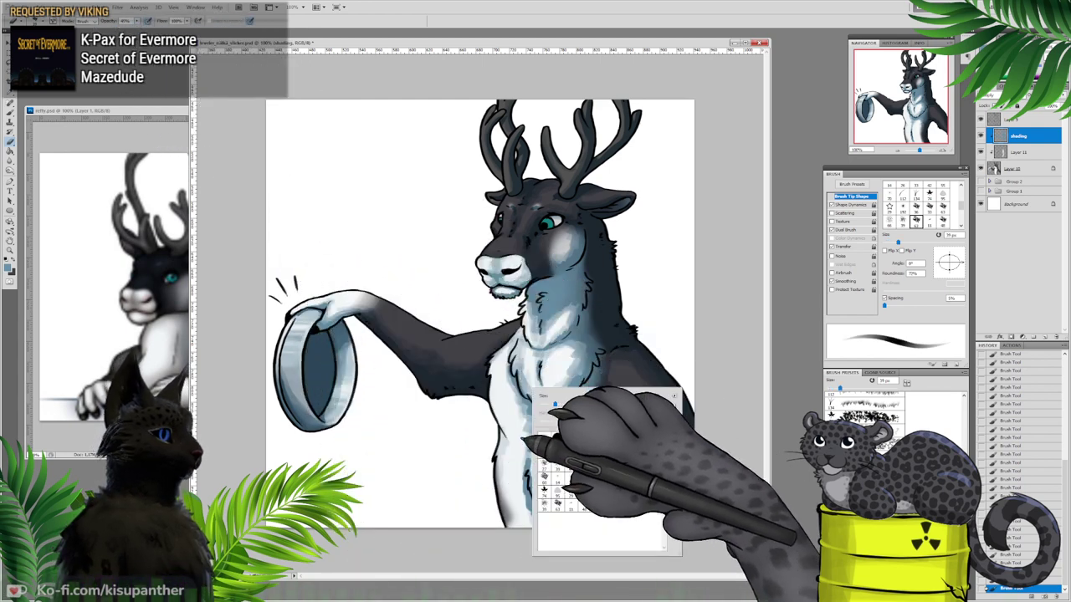
pyautogui.moveTo(528, 474); pyautogui.dragTo(537, 525)
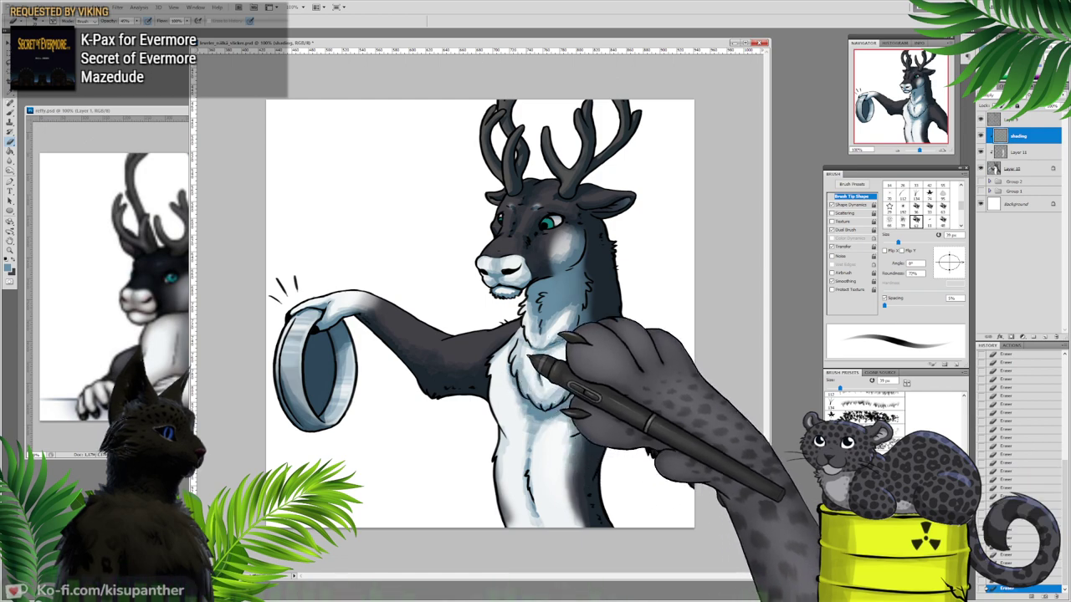
# Step: Reduce the Eraser size, raise its opacity and erase lighter fur streaks into the shadow along the front of the throat
pyautogui.rightClick(532, 361)
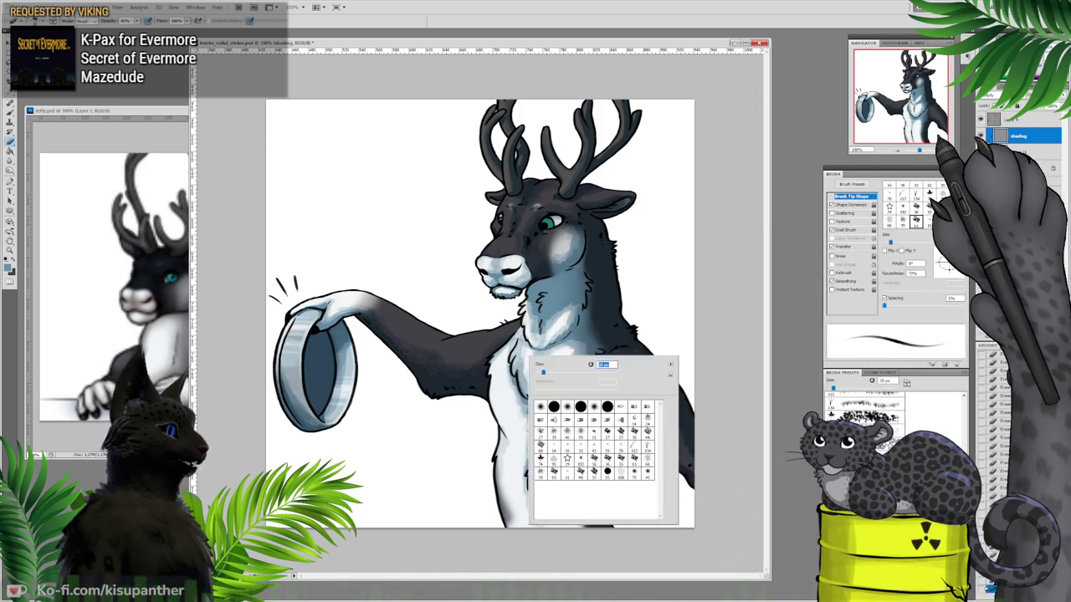
pyautogui.press('Escape')
pyautogui.hotkey('ctrl', '+')
pyautogui.click(942, 150)
pyautogui.moveTo(907, 113); pyautogui.dragTo(918, 125)
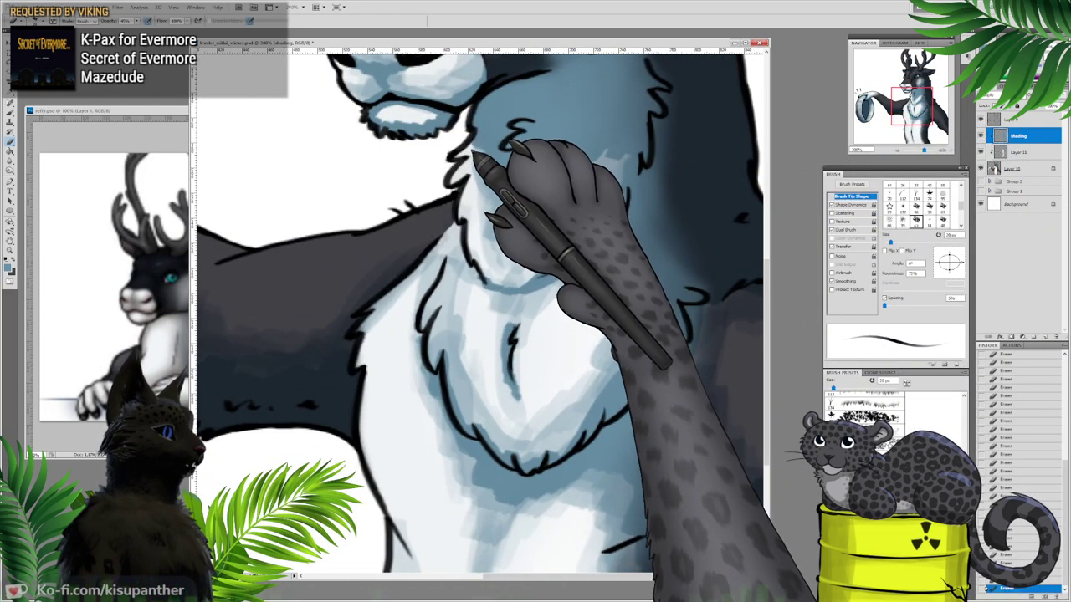
pyautogui.moveTo(139, 27); pyautogui.dragTo(157, 29)
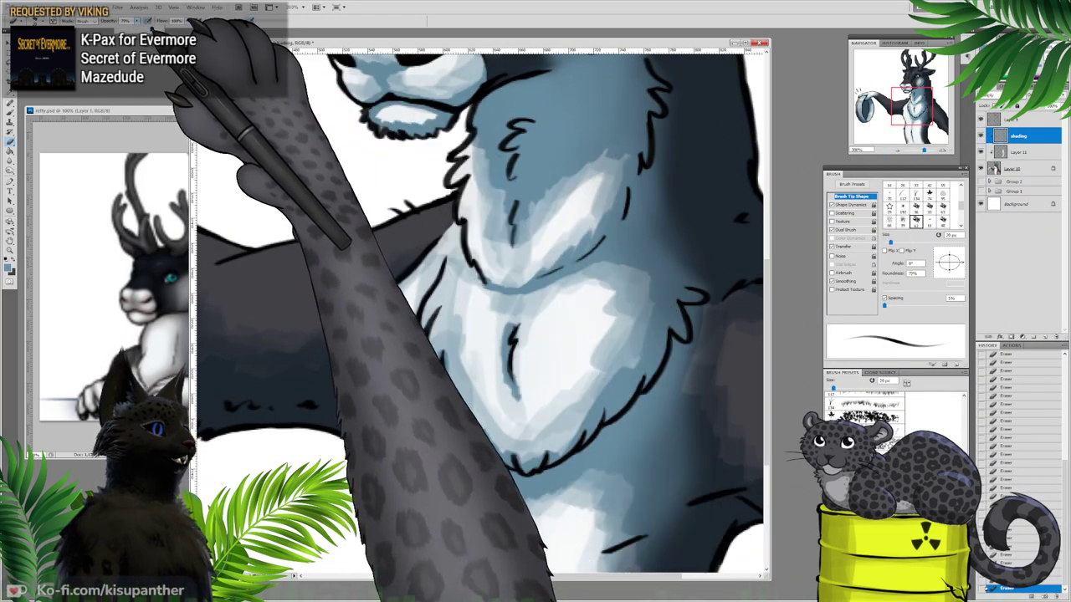
pyautogui.click(478, 132)
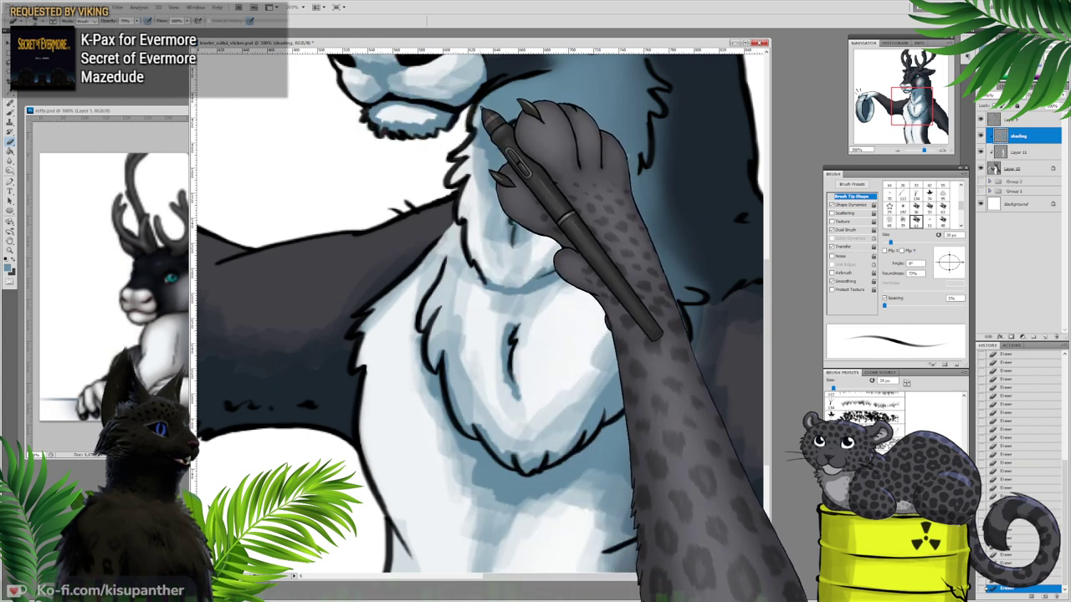
pyautogui.moveTo(490, 104); pyautogui.dragTo(471, 167)
pyautogui.moveTo(528, 126); pyautogui.dragTo(519, 154)
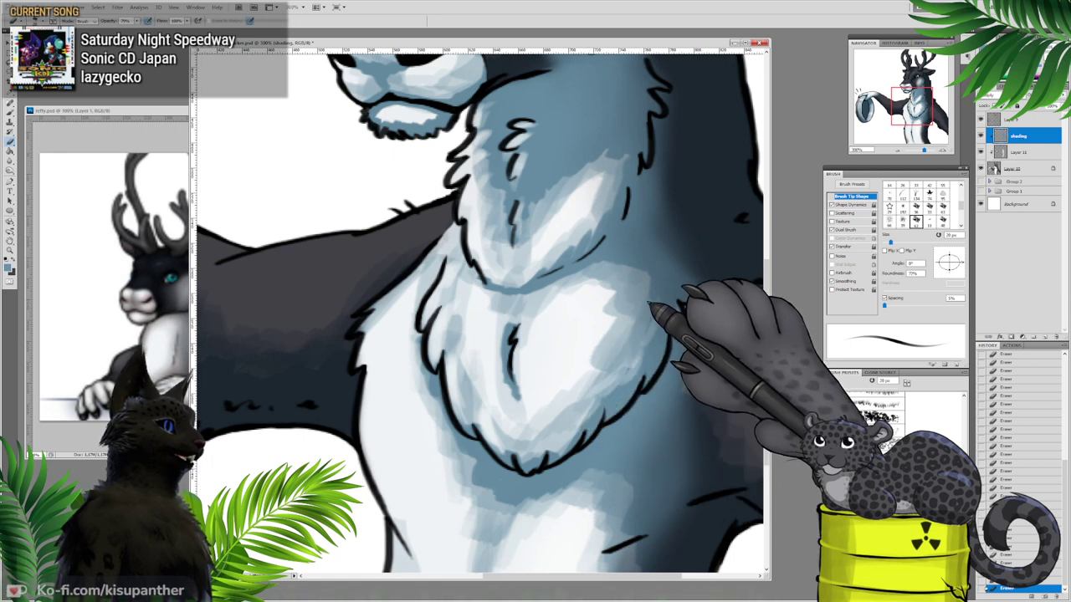
# Step: Erase soft light streaks into the shading around the chest ruff, upper belly and belly crease
pyautogui.moveTo(571, 369); pyautogui.dragTo(539, 189)
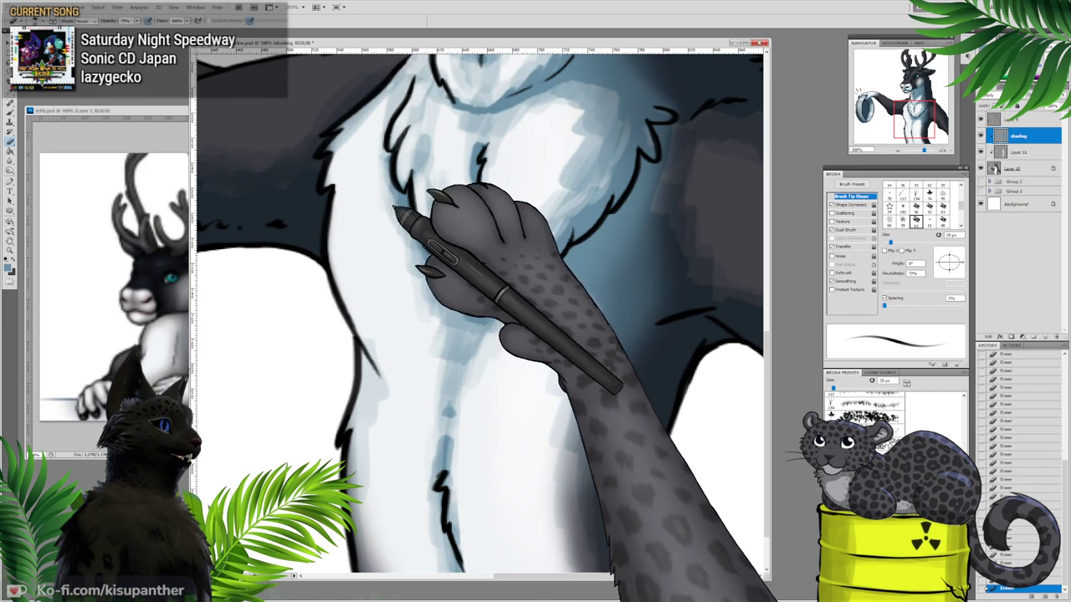
pyautogui.moveTo(401, 210); pyautogui.dragTo(416, 251)
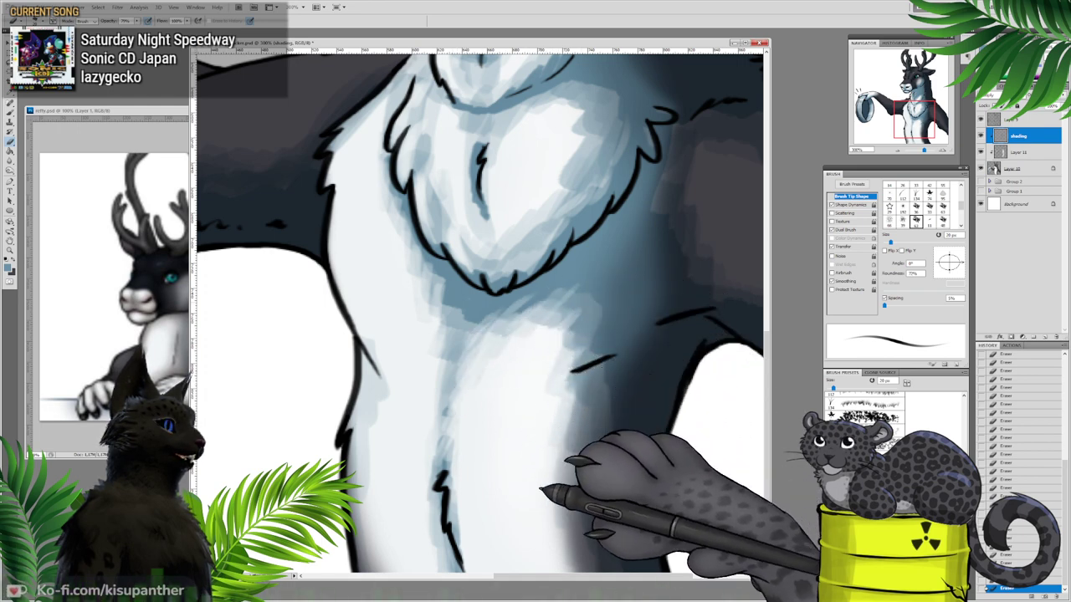
pyautogui.scroll(-3, 536, 418)
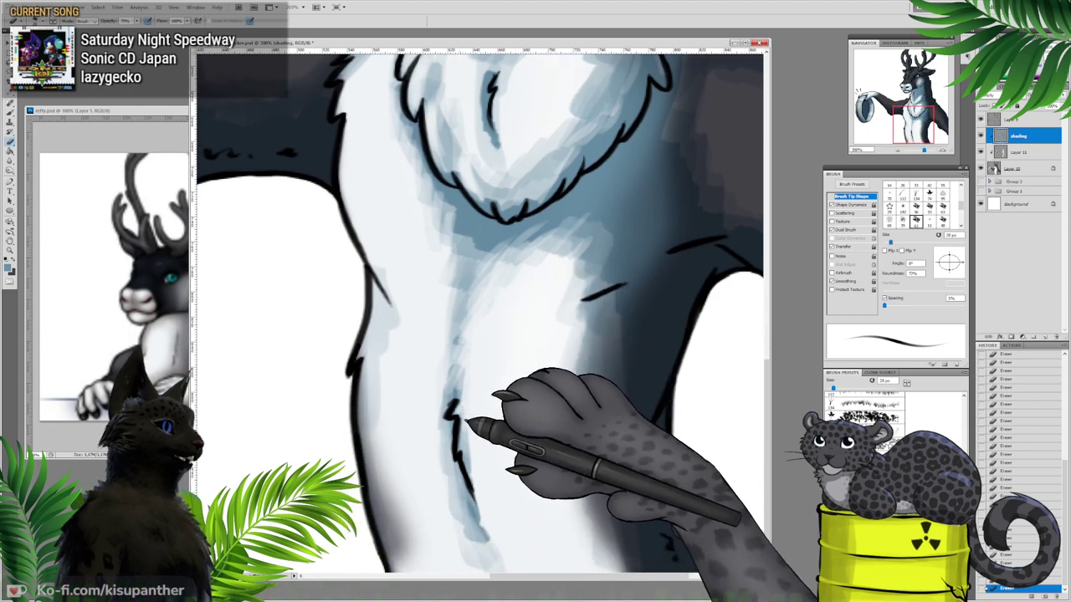
pyautogui.moveTo(420, 280); pyautogui.dragTo(564, 450)
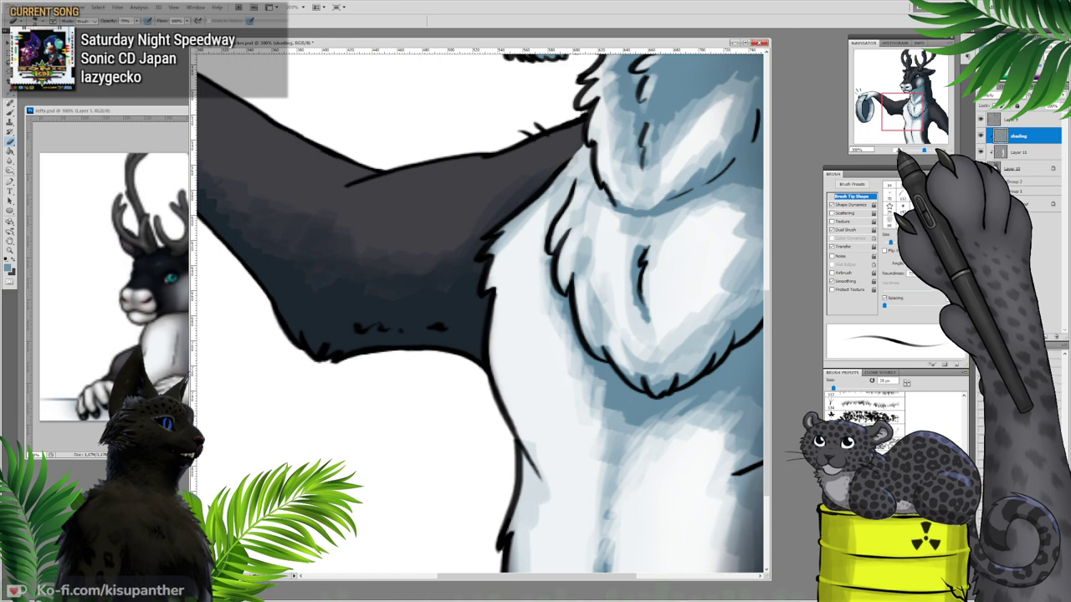
pyautogui.click(895, 151)
pyautogui.click(895, 151)
pyautogui.click(895, 151)
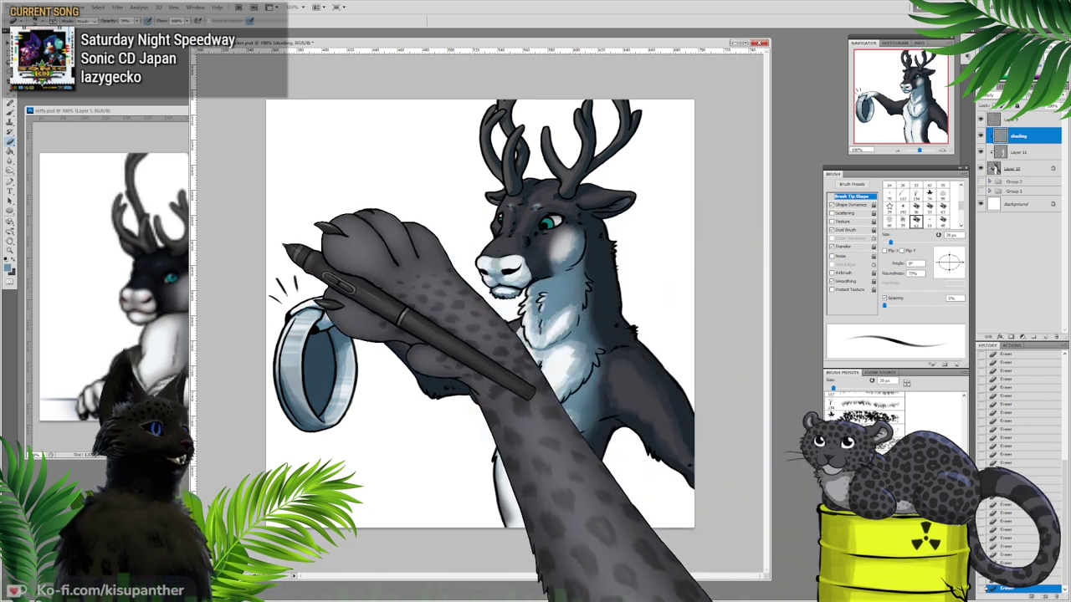
# Step: Switch back to the Brush tool, set it to 68 px and touch up the blue shading on the throat fur
pyautogui.click(10, 112)
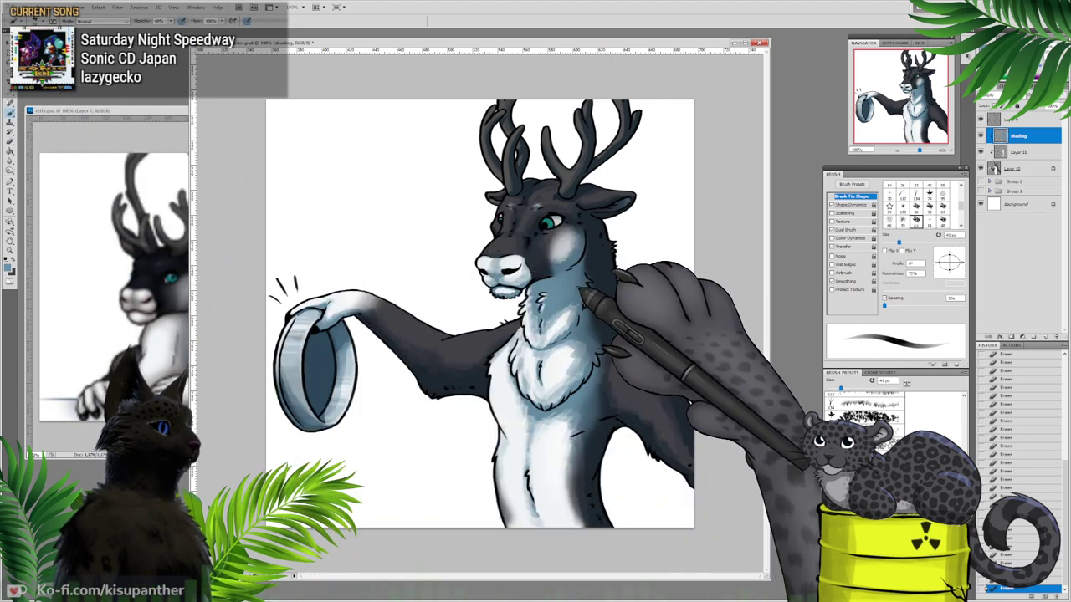
pyautogui.rightClick(592, 306)
pyautogui.moveTo(620, 318); pyautogui.dragTo(631, 318)
pyautogui.moveTo(564, 318); pyautogui.dragTo(566, 320)
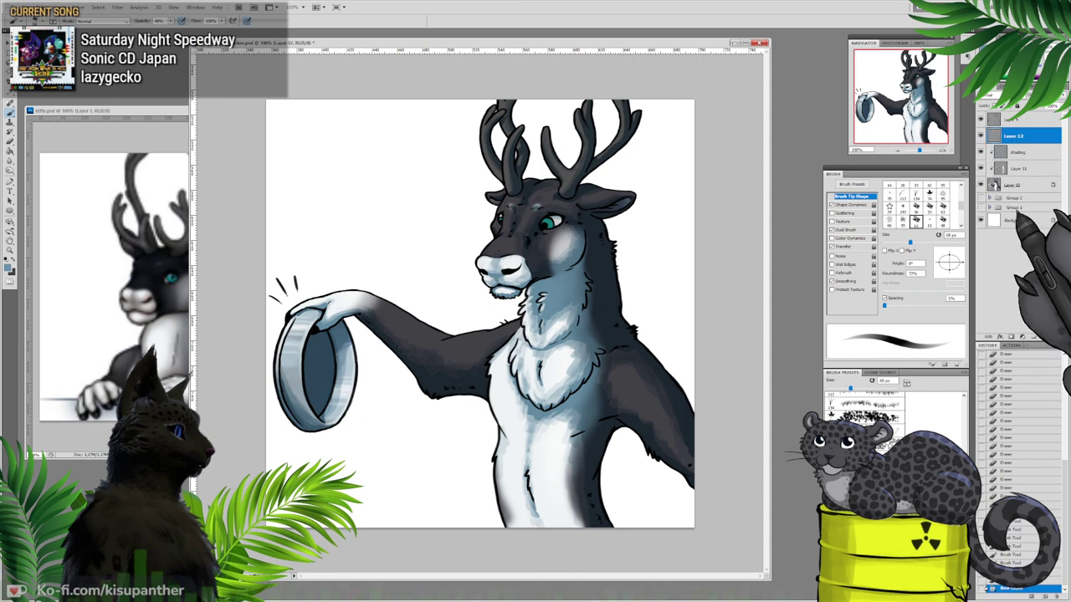
# Step: Add a new layer above the shading layer, clip it to the artwork below and set its blending mode to Screen
pyautogui.rightClick(989, 135)
pyautogui.click(1035, 235)
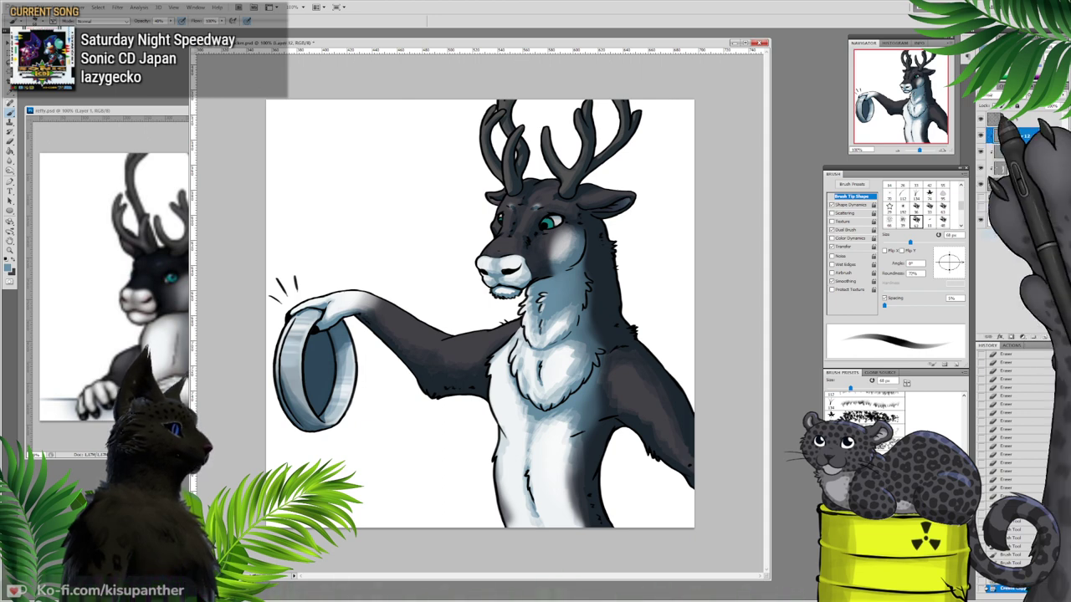
pyautogui.click(1000, 103)
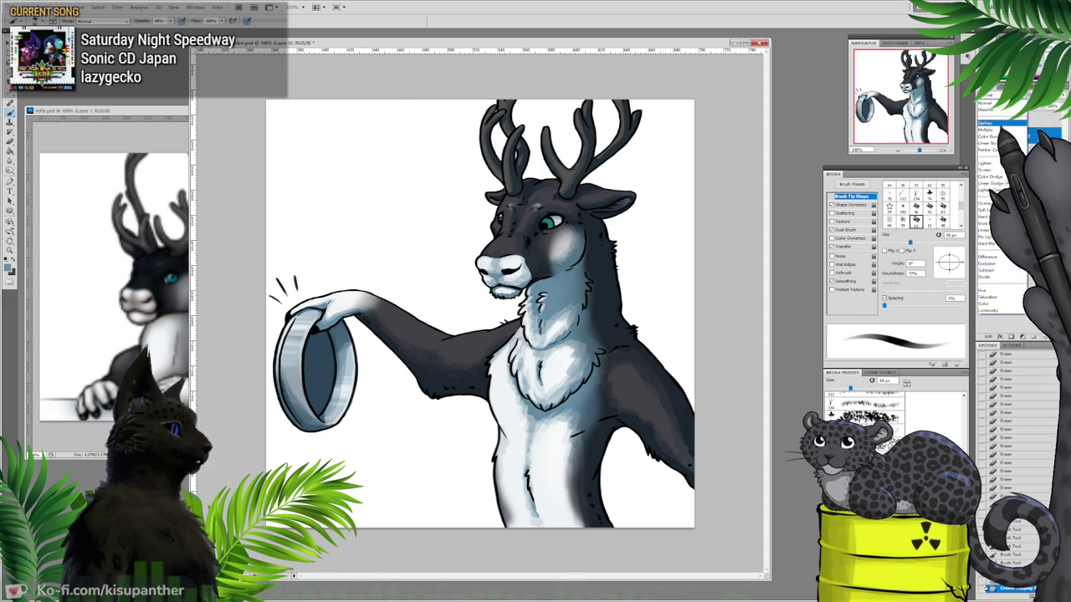
pyautogui.click(999, 170)
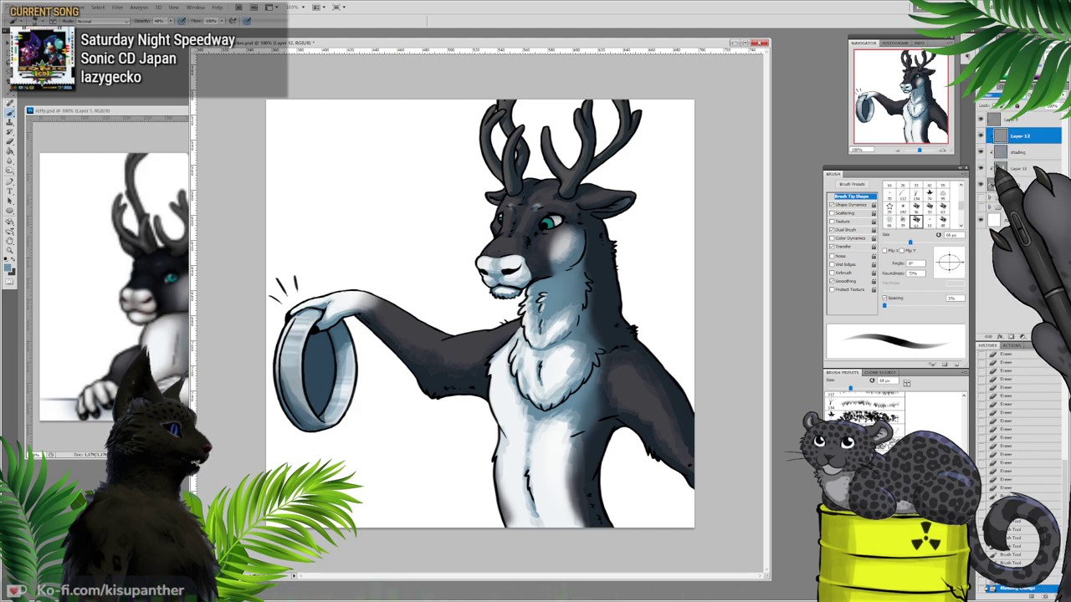
# Step: Sample the dark coat colour, shift it to a muted olive-grey and paint highlights on the clipped Screen layer
pyautogui.keyDown('alt'); pyautogui.click(404, 325); pyautogui.keyUp('alt')
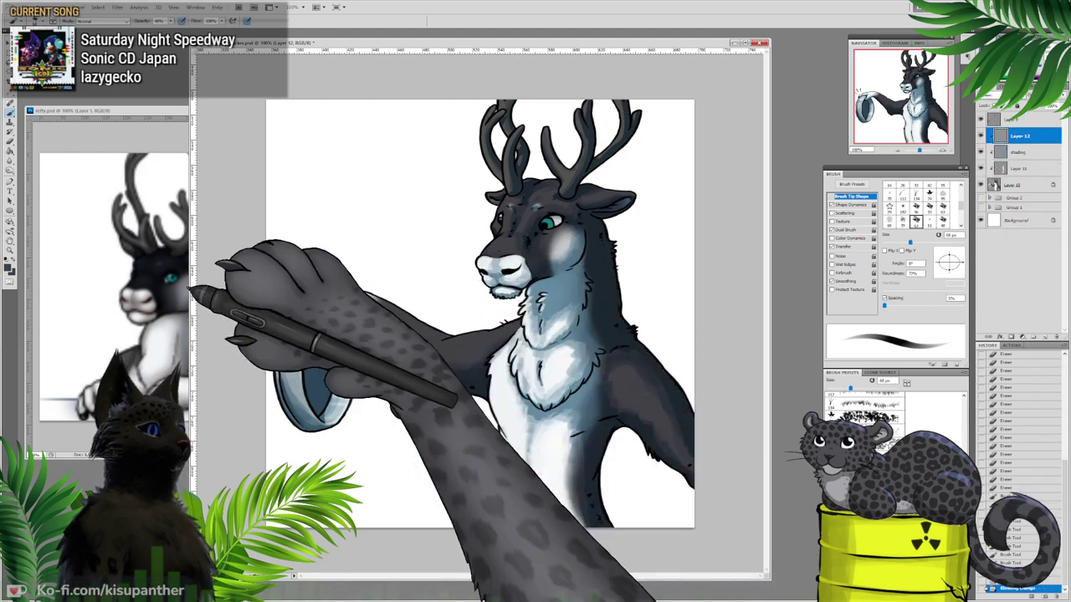
pyautogui.click(7, 268)
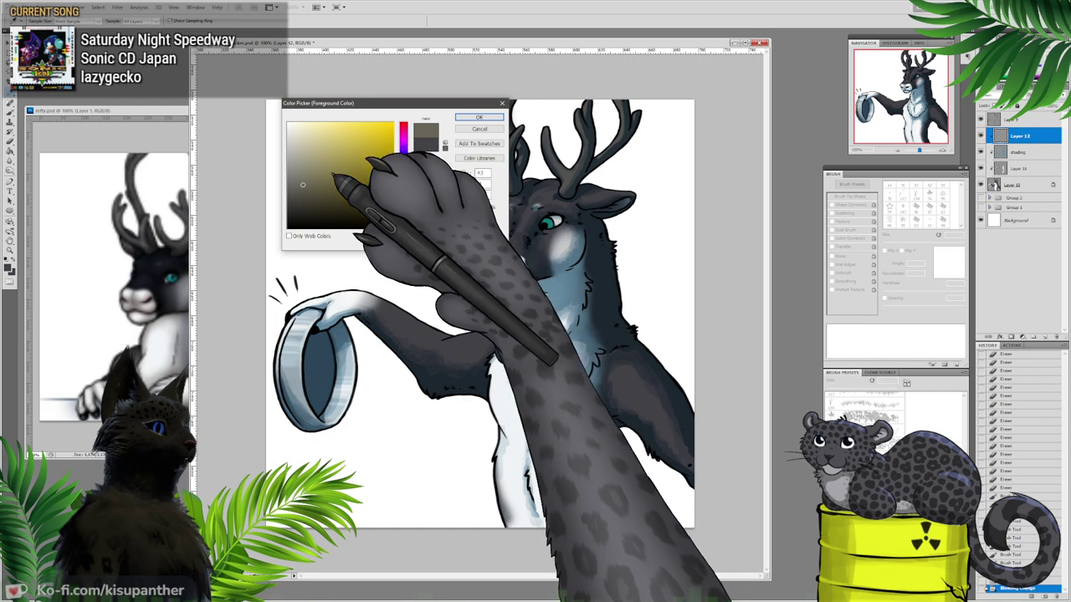
pyautogui.click(480, 118)
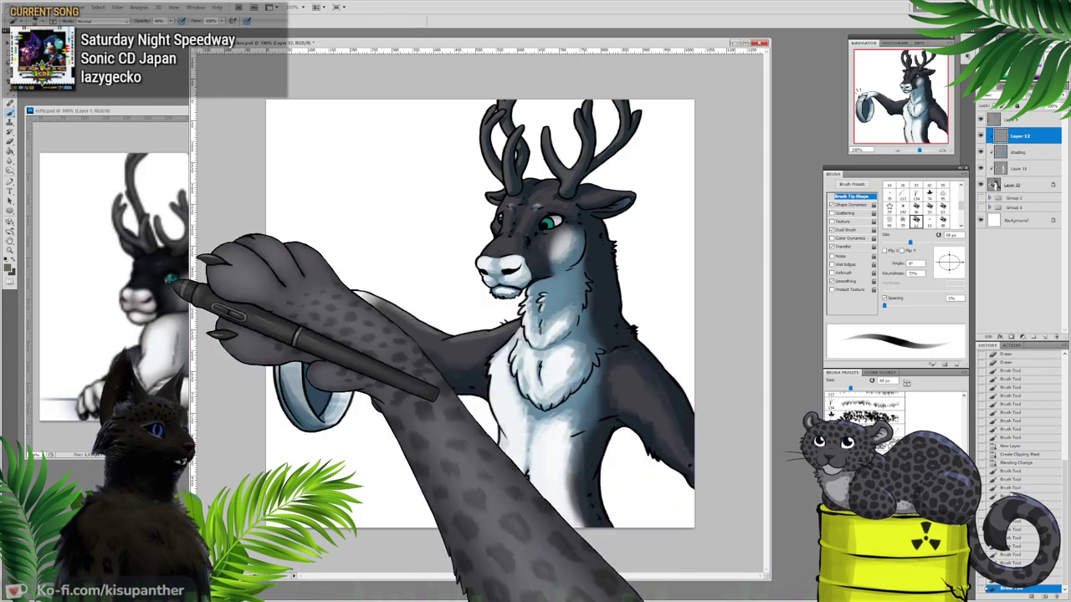
# Step: Set the foreground colour to olive #80774b and paint warm highlights along the upper edge of the outstretched arm and on the head
pyautogui.click(8, 267)
pyautogui.click(332, 176)
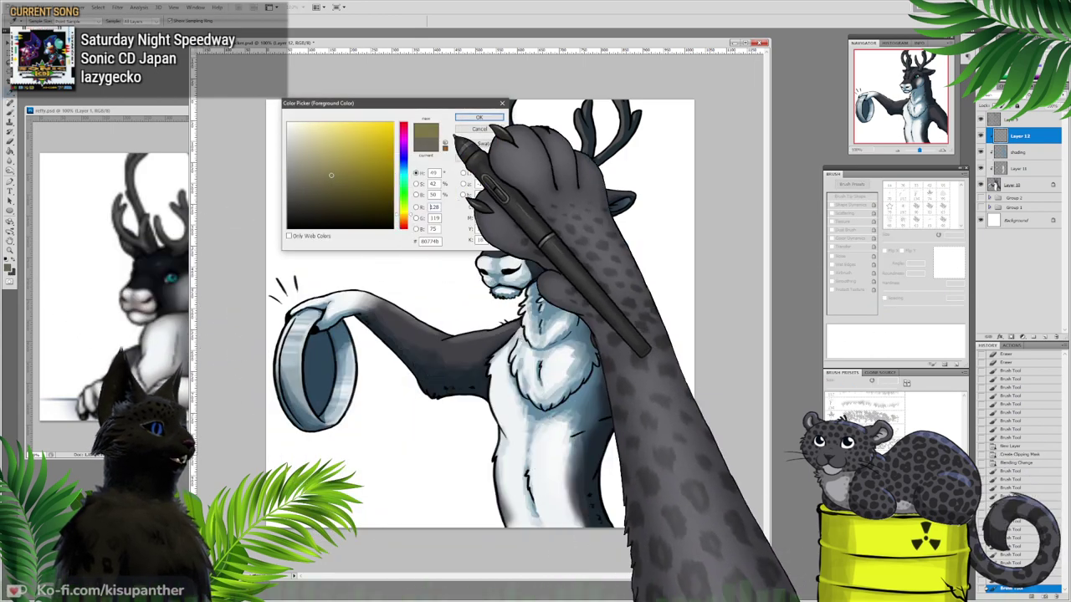
pyautogui.click(478, 118)
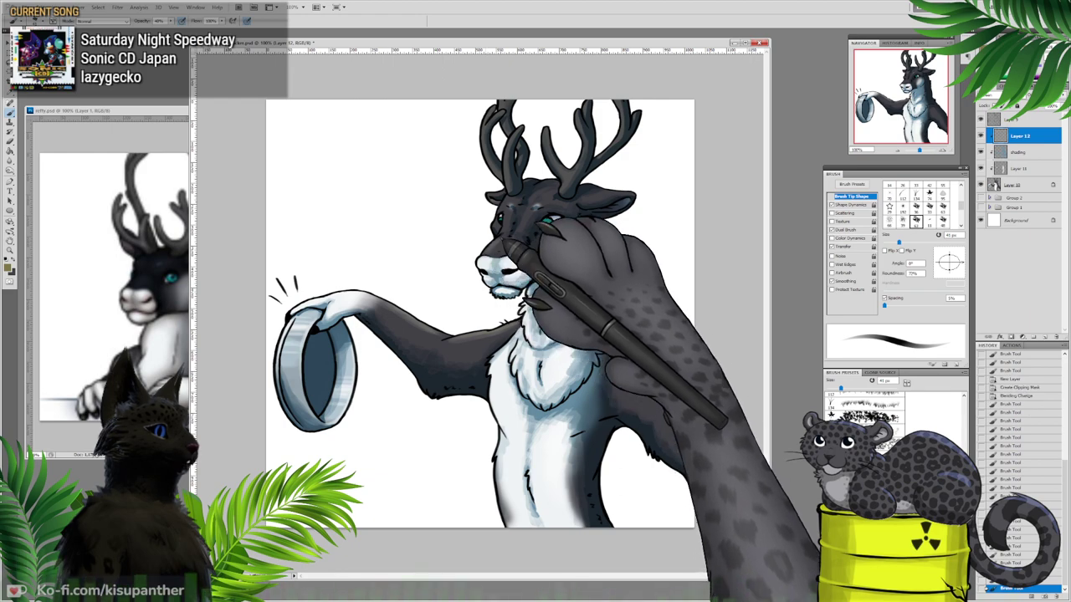
pyautogui.click(942, 151)
pyautogui.click(942, 150)
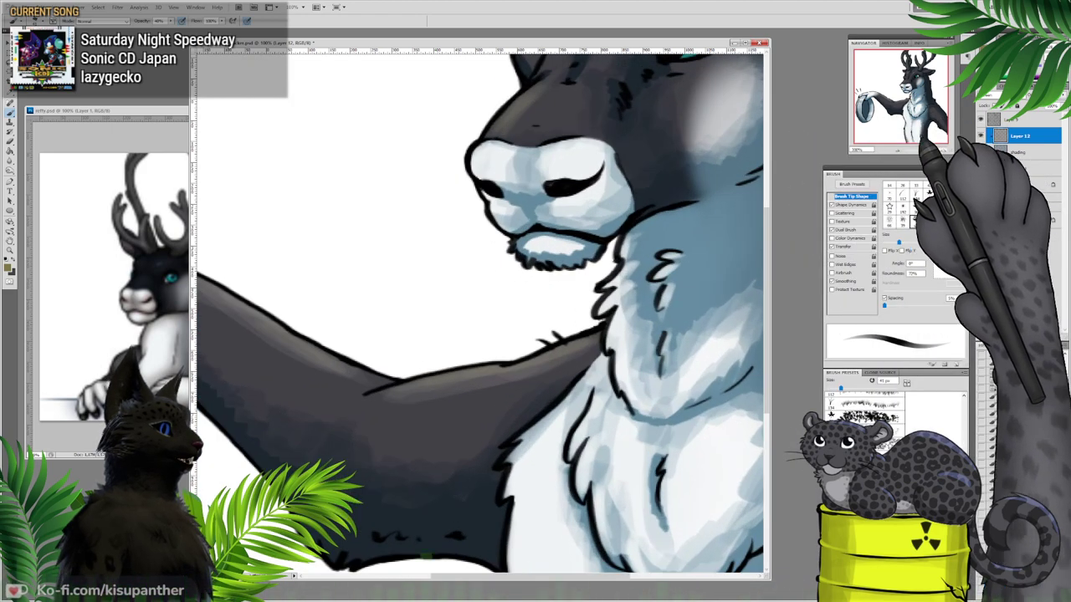
# Step: Set the brush to 14 px and paint olive highlights on the muzzle, forehead, ears and antlers
pyautogui.moveTo(909, 121); pyautogui.dragTo(917, 82)
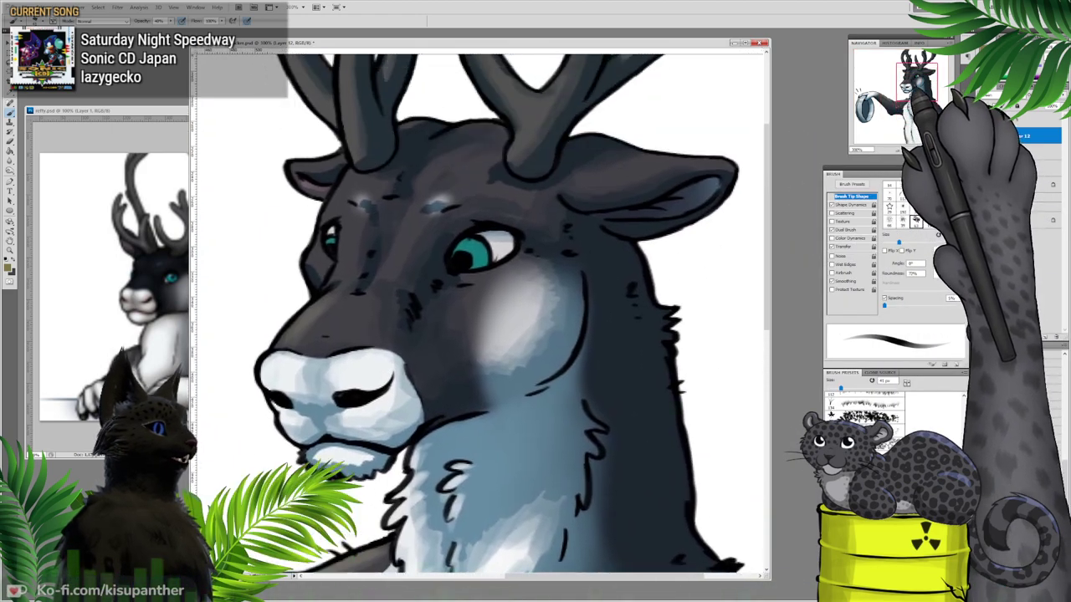
pyautogui.rightClick(405, 233)
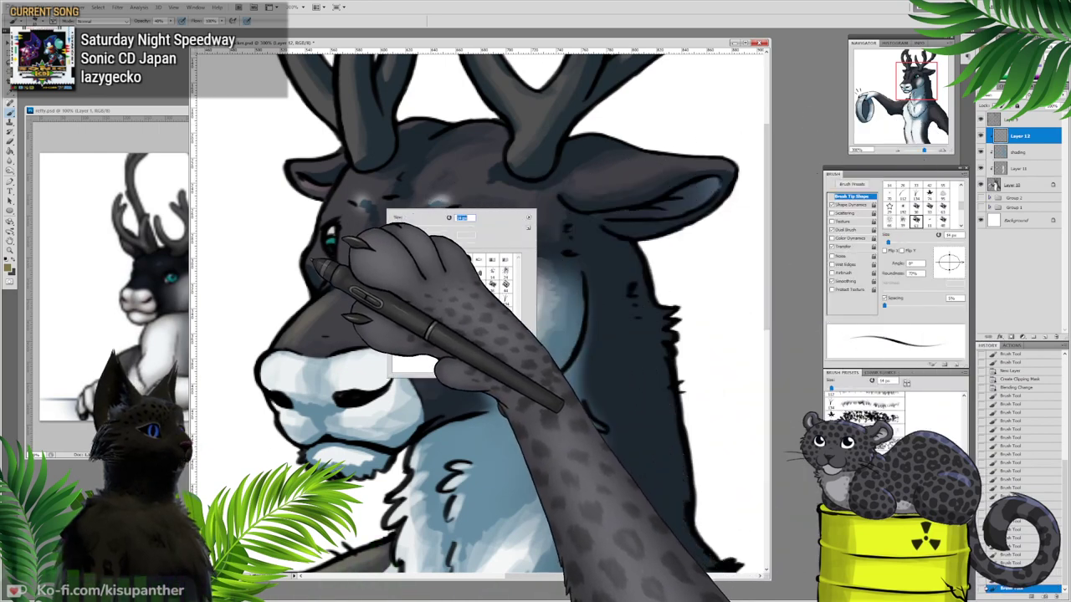
pyautogui.moveTo(318, 264)
pyautogui.mouseDown()
pyautogui.moveTo(313, 224)
pyautogui.moveTo(320, 252)
pyautogui.mouseUp()
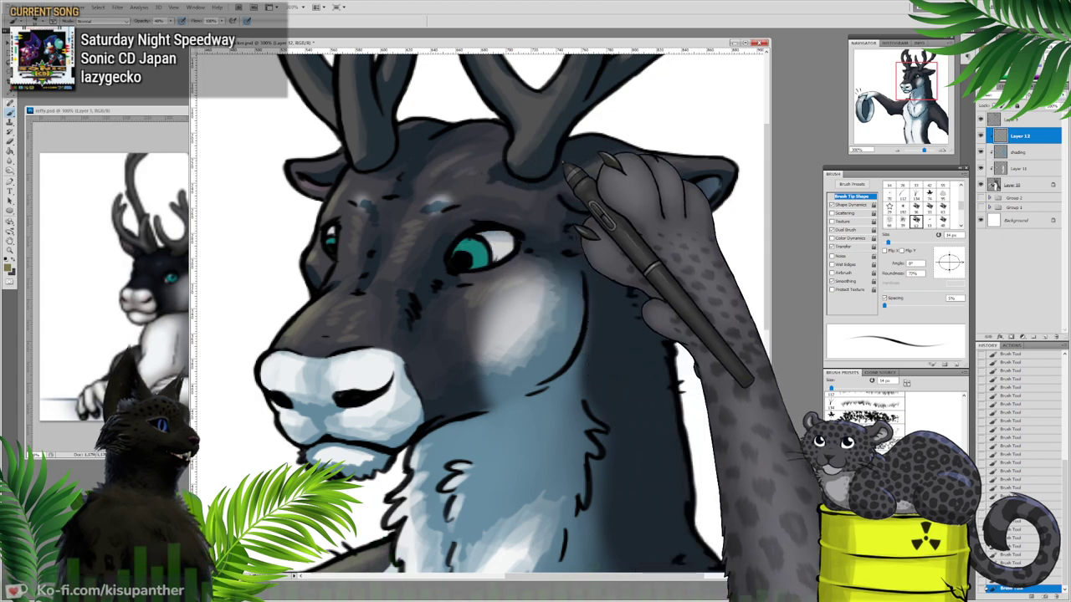
pyautogui.moveTo(567, 167); pyautogui.dragTo(547, 326)
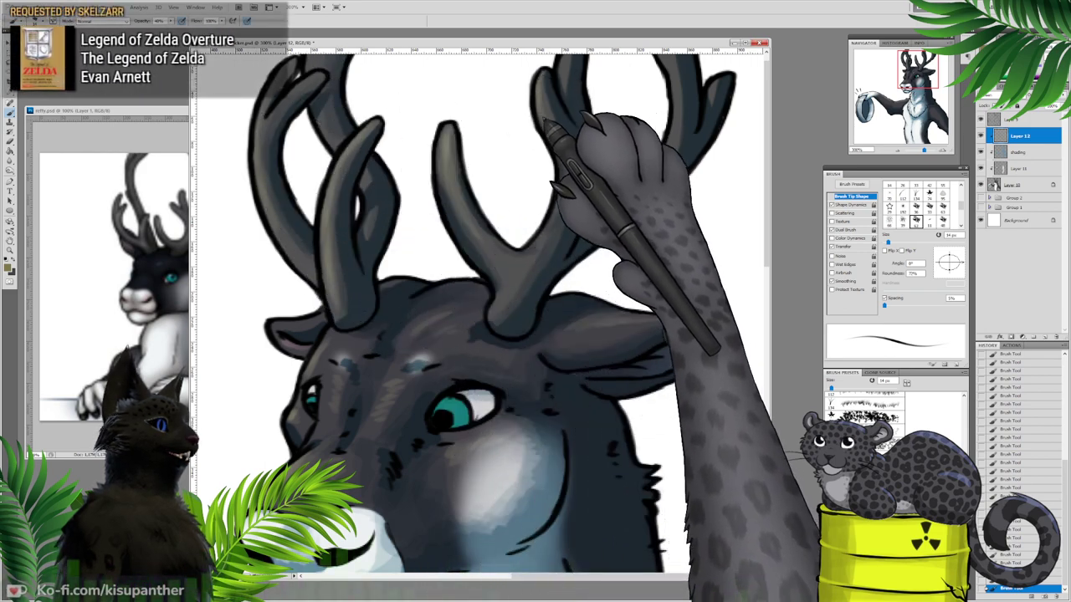
pyautogui.moveTo(623, 127); pyautogui.dragTo(609, 140)
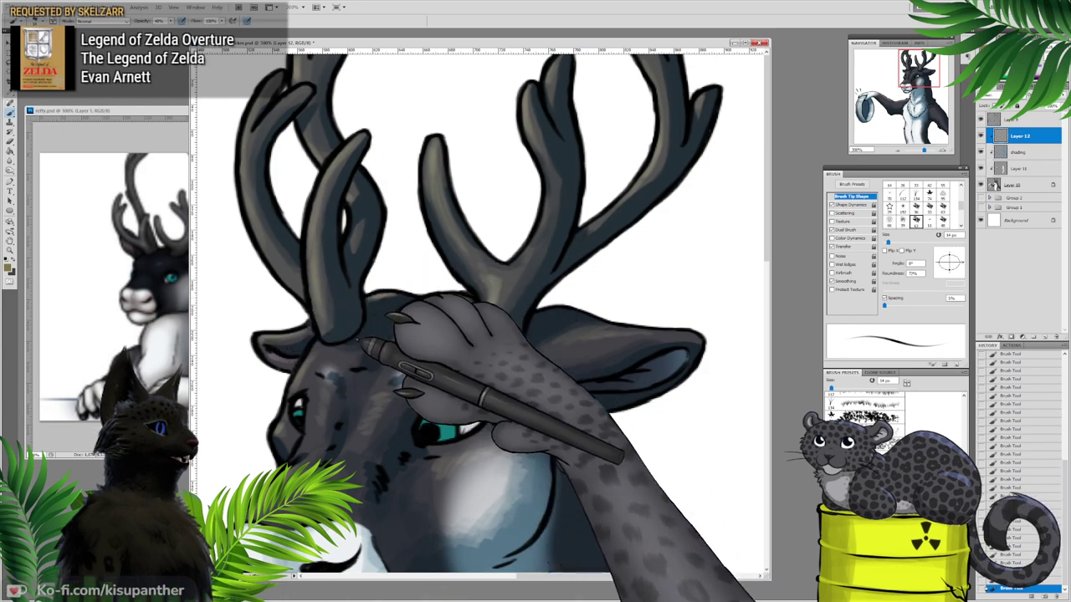
# Step: Enlarge the brush to 35 px and paint olive highlights down the shoulder and upper part of the lowered arm
pyautogui.scroll(-4, 481, 310)
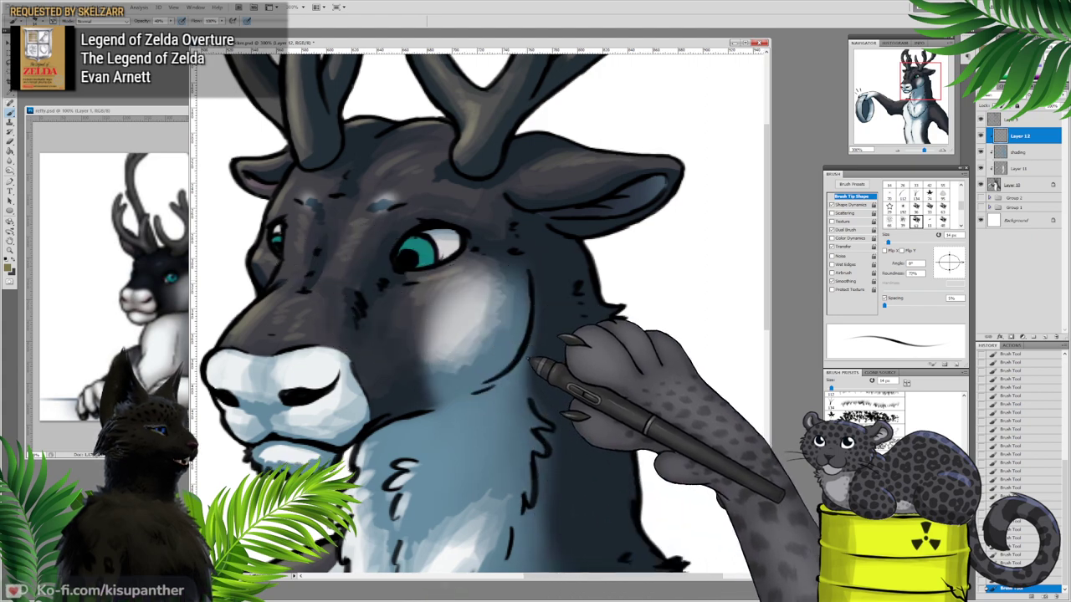
pyautogui.scroll(-5, 481, 310)
pyautogui.moveTo(542, 335); pyautogui.dragTo(397, 115)
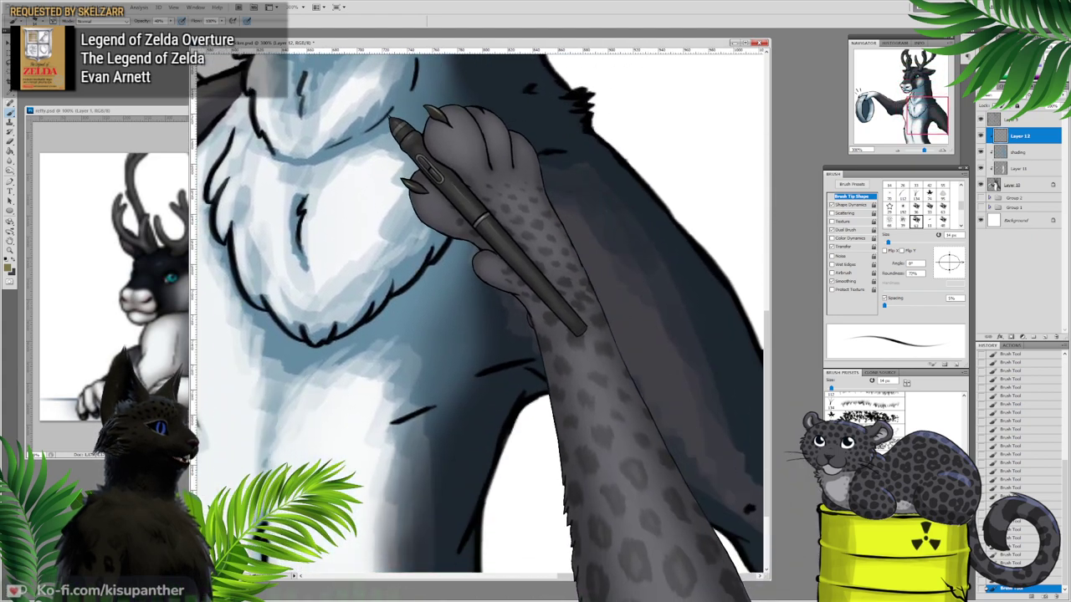
pyautogui.rightClick(538, 221)
pyautogui.moveTo(552, 238); pyautogui.dragTo(558, 237)
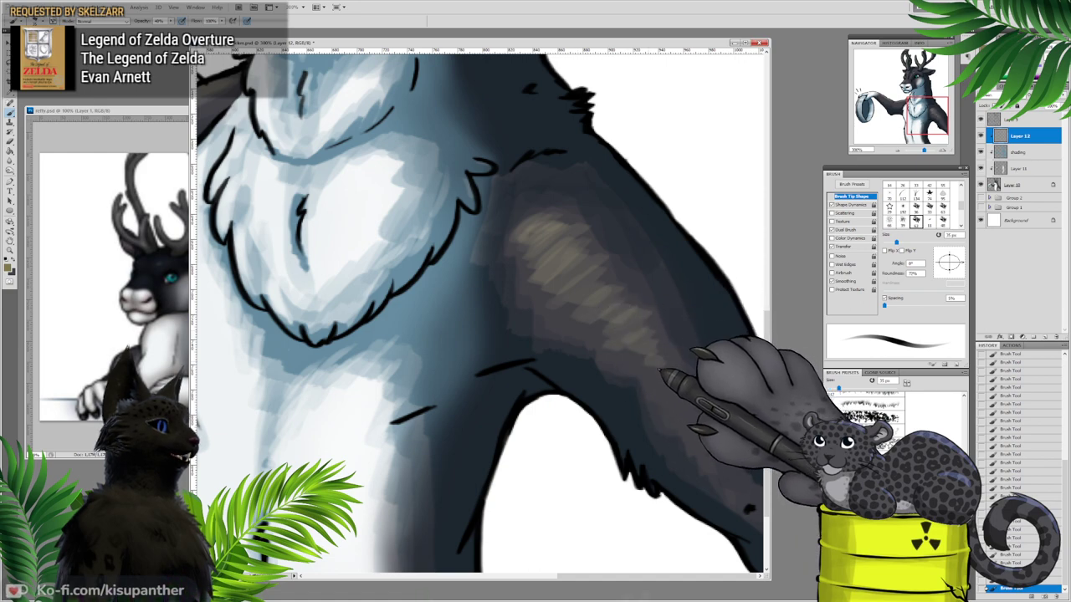
# Step: Paint broad olive highlights along the upper side of the outstretched arm, from the shoulder to the wrist
pyautogui.moveTo(533, 416); pyautogui.dragTo(744, 335)
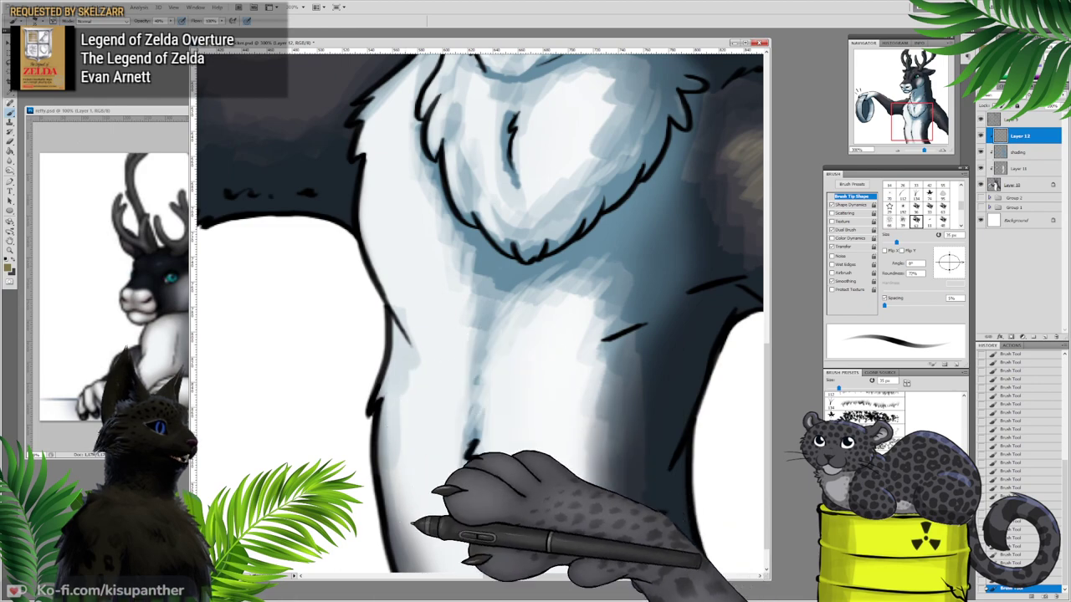
pyautogui.moveTo(445, 314); pyautogui.dragTo(661, 461)
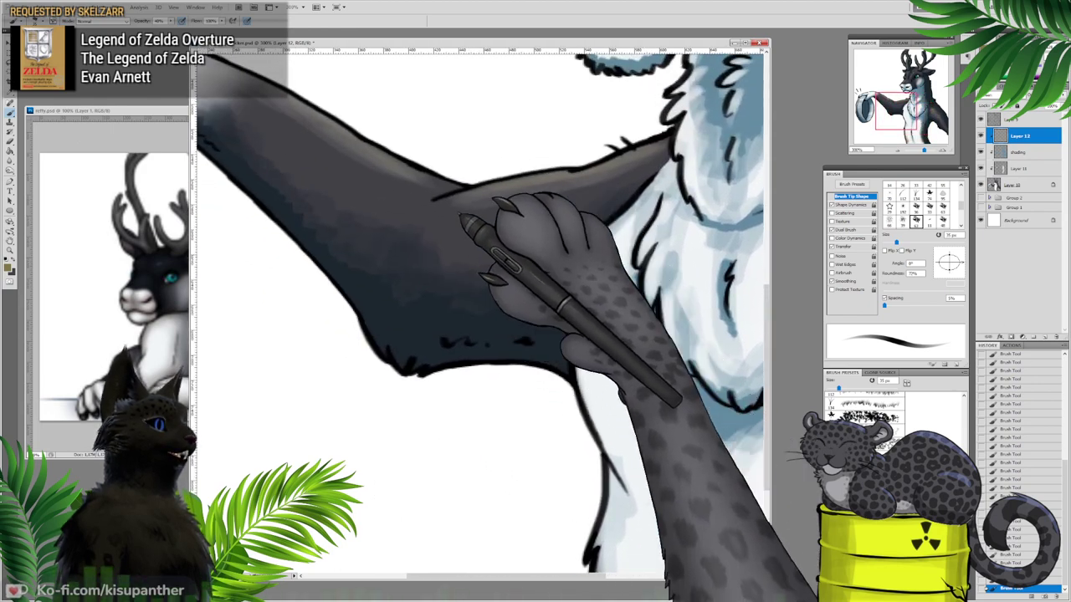
pyautogui.moveTo(462, 208)
pyautogui.mouseDown()
pyautogui.moveTo(579, 183)
pyautogui.moveTo(466, 215)
pyautogui.moveTo(581, 196)
pyautogui.moveTo(483, 222)
pyautogui.moveTo(542, 215)
pyautogui.mouseUp()
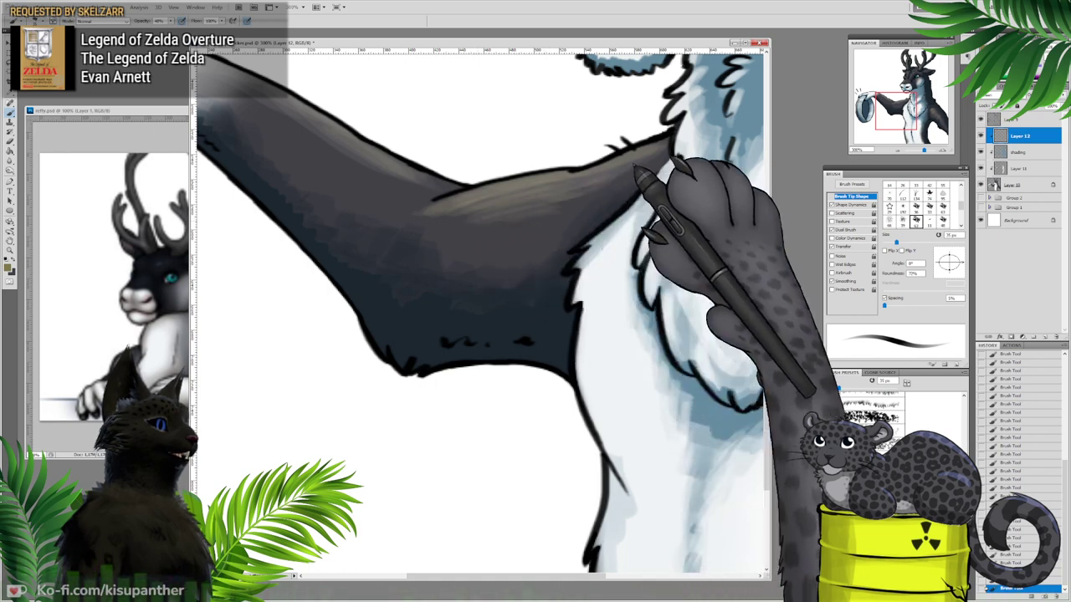
pyautogui.moveTo(407, 174); pyautogui.dragTo(570, 253)
pyautogui.moveTo(441, 193)
pyautogui.mouseDown()
pyautogui.moveTo(535, 238)
pyautogui.moveTo(535, 254)
pyautogui.mouseUp()
pyautogui.moveTo(435, 199); pyautogui.dragTo(505, 264)
pyautogui.moveTo(425, 227); pyautogui.dragTo(547, 243)
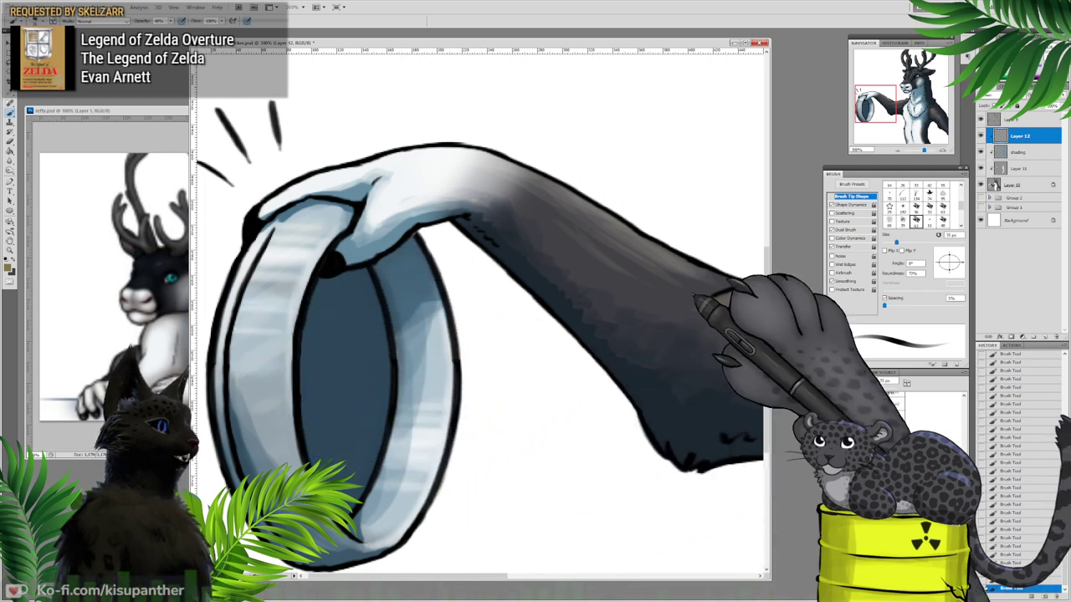
pyautogui.hotkey('ctrl', '-')
pyautogui.hotkey('ctrl', '-')
pyautogui.hotkey('ctrl', '-')
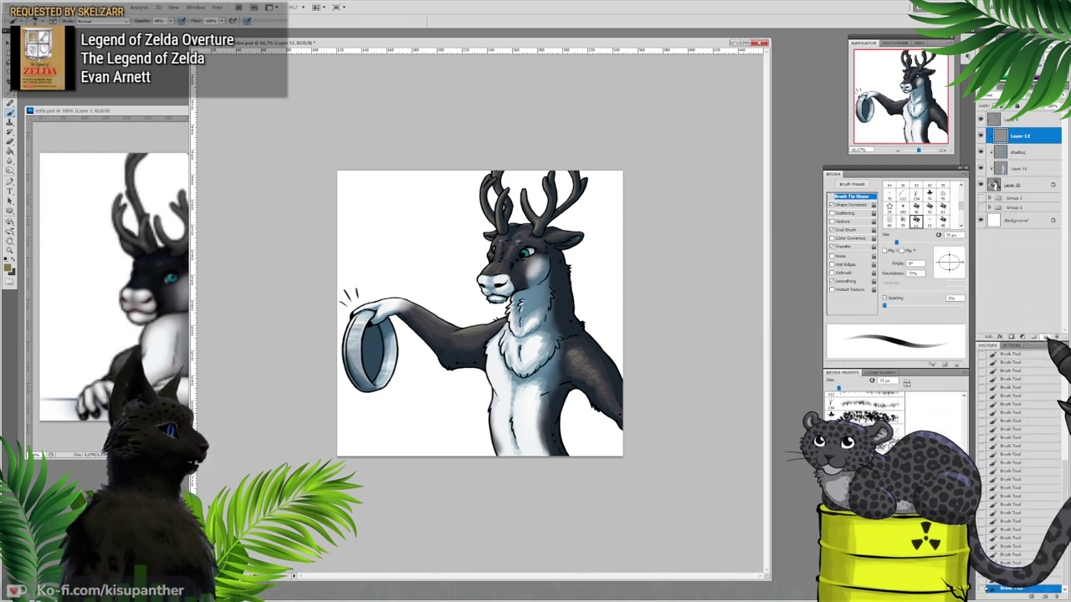
# Step: Add a new layer above the olive highlight layer, clip it to the artwork below and change its blending mode
pyautogui.click(1044, 336)
pyautogui.rightClick(1023, 136)
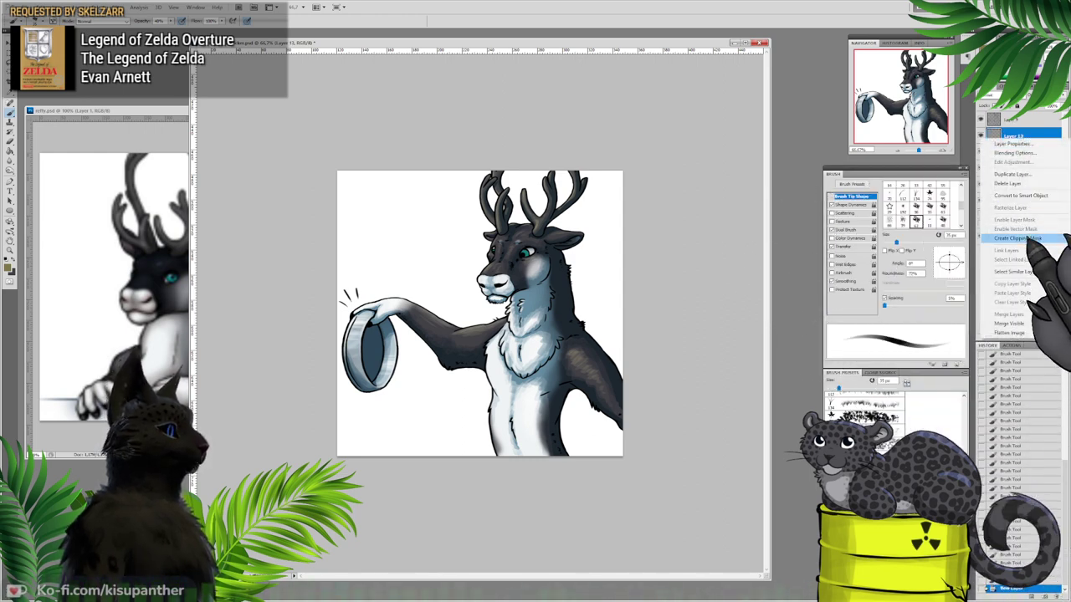
pyautogui.click(1029, 238)
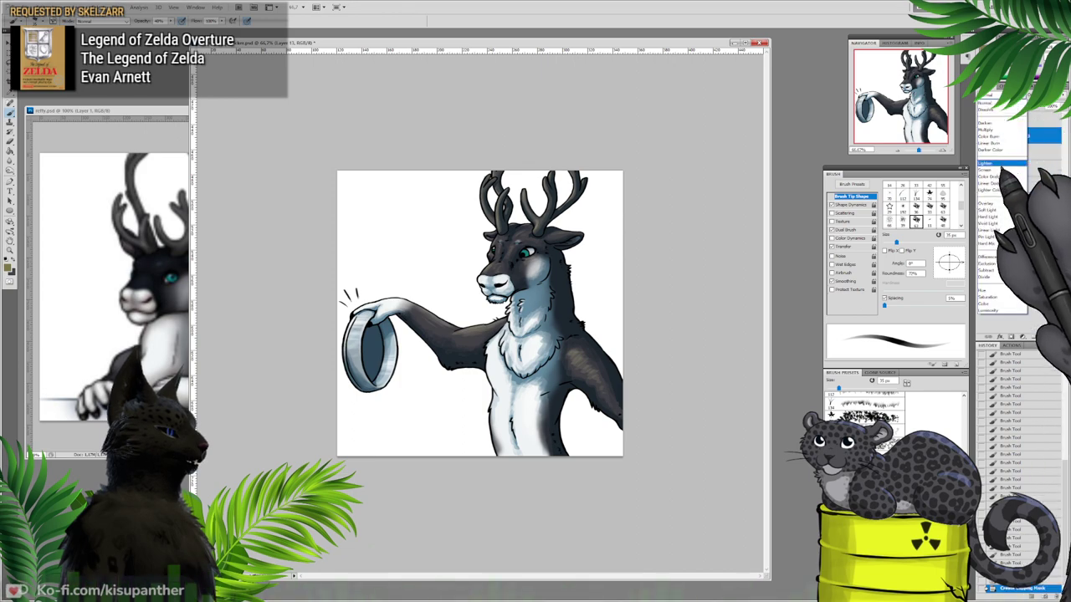
# Step: Set the foreground colour to a bright yellow and reduce the brush size
pyautogui.click(7, 267)
pyautogui.click(479, 117)
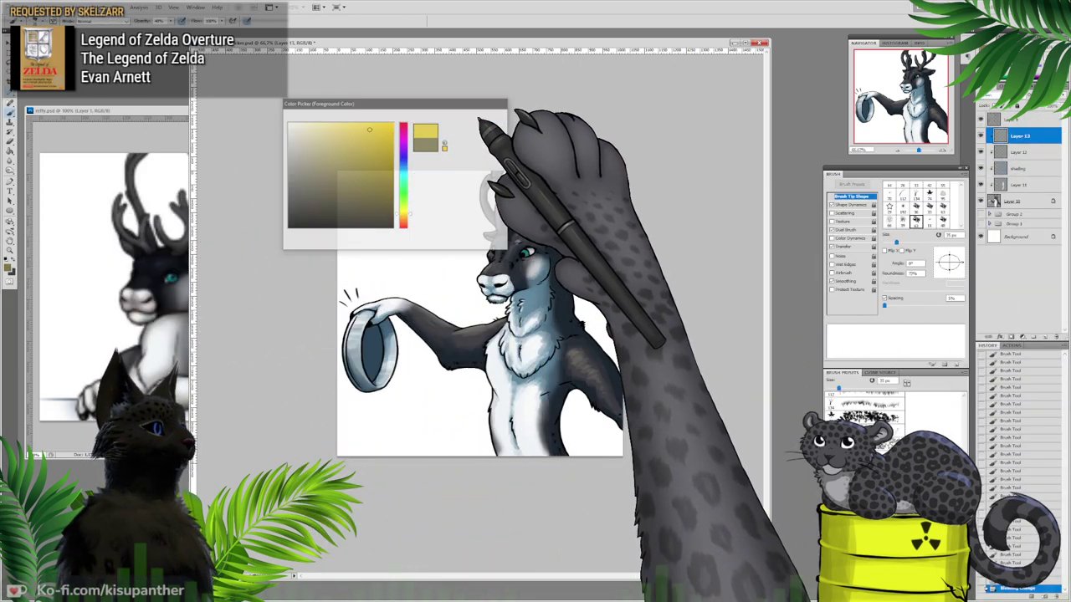
pyautogui.rightClick(506, 234)
pyautogui.moveTo(519, 241); pyautogui.dragTo(511, 241)
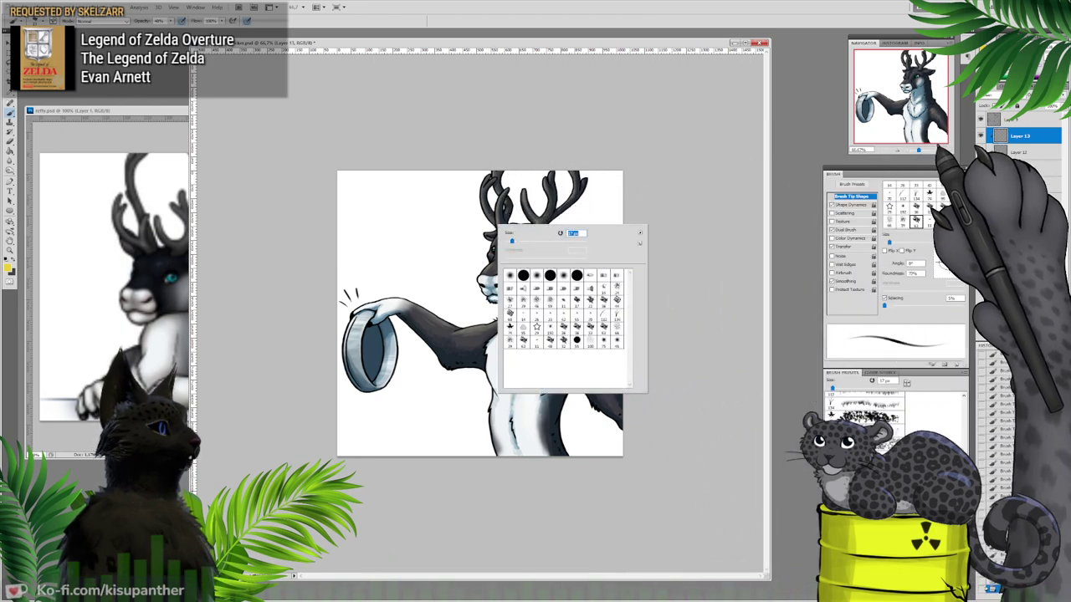
# Step: Set the brush to 14 px and paint yellow highlights on the bridge of the muzzle, the forehead and below the eye
pyautogui.click(943, 152)
pyautogui.click(943, 152)
pyautogui.click(943, 152)
pyautogui.click(943, 152)
pyautogui.moveTo(898, 107); pyautogui.dragTo(906, 91)
pyautogui.rightClick(424, 307)
pyautogui.moveTo(434, 319); pyautogui.dragTo(432, 319)
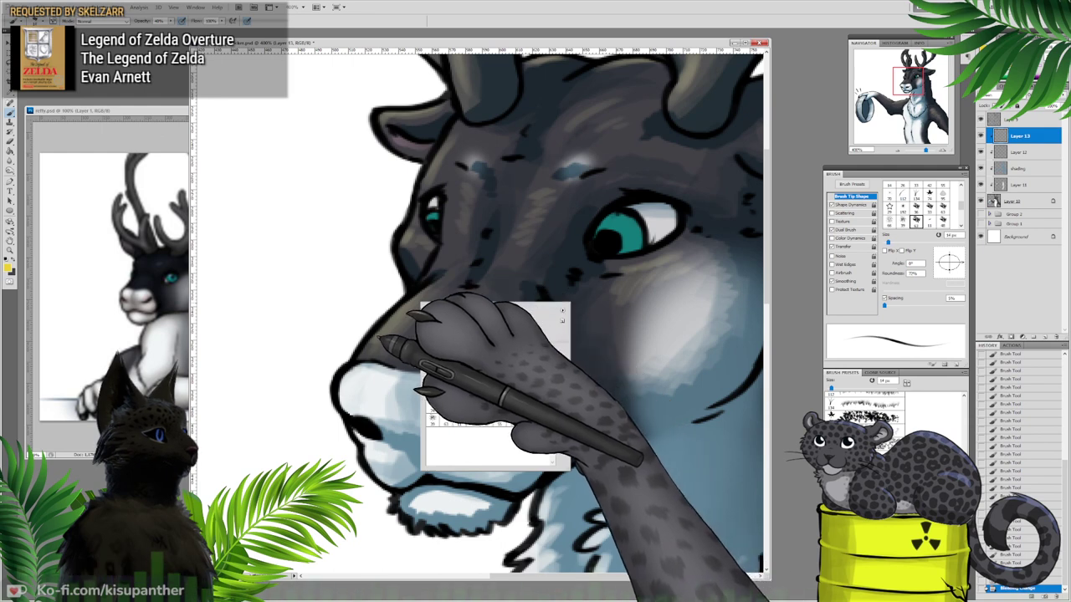
pyautogui.click(369, 348)
pyautogui.moveTo(369, 348); pyautogui.dragTo(420, 301)
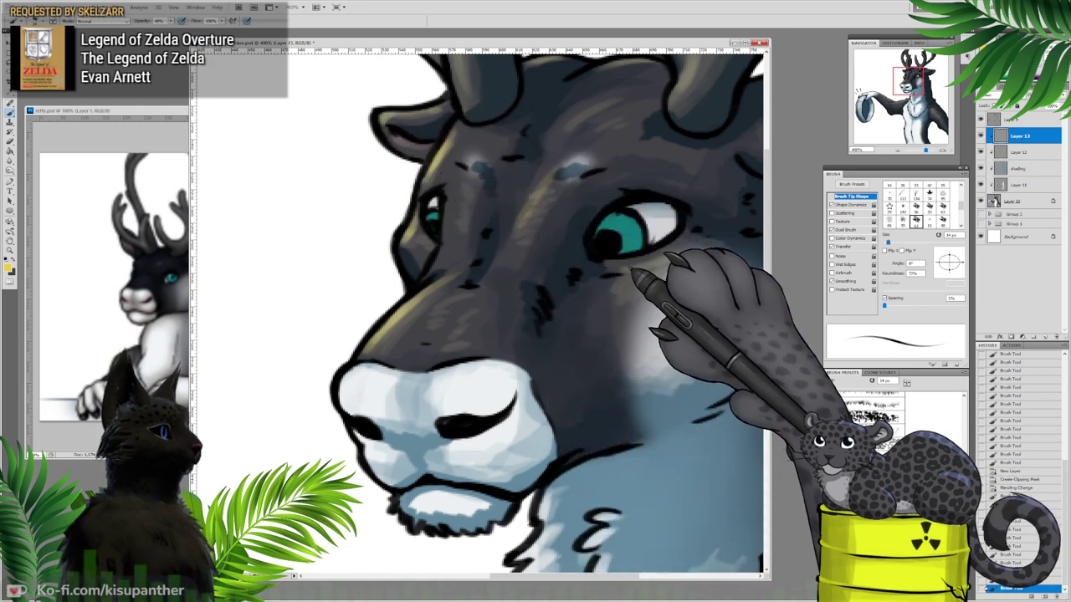
pyautogui.moveTo(632, 270)
pyautogui.mouseDown()
pyautogui.moveTo(691, 241)
pyautogui.moveTo(637, 263)
pyautogui.mouseUp()
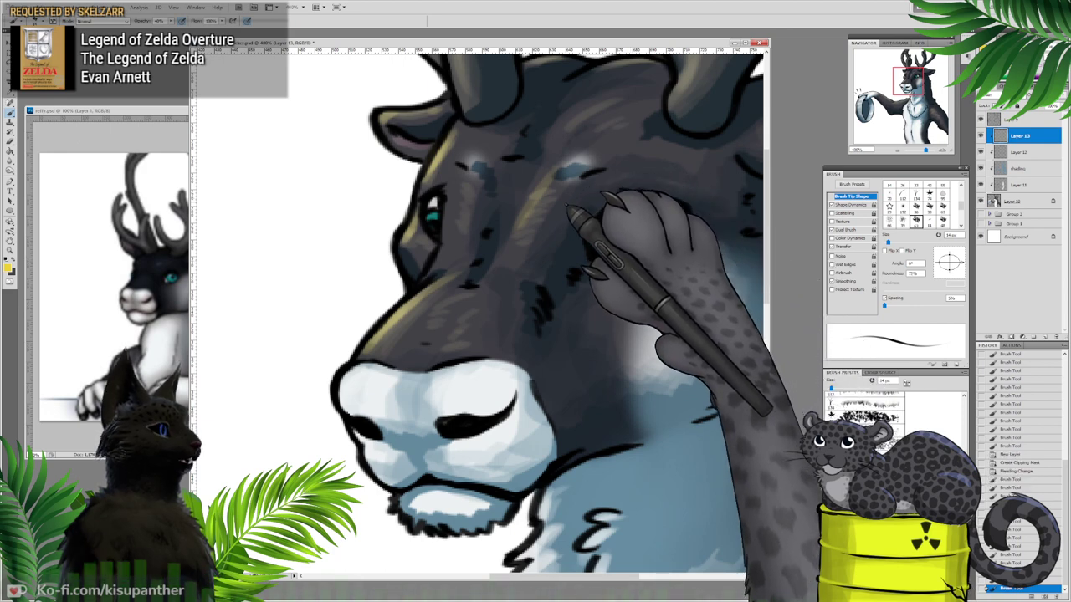
pyautogui.moveTo(574, 204); pyautogui.dragTo(606, 174)
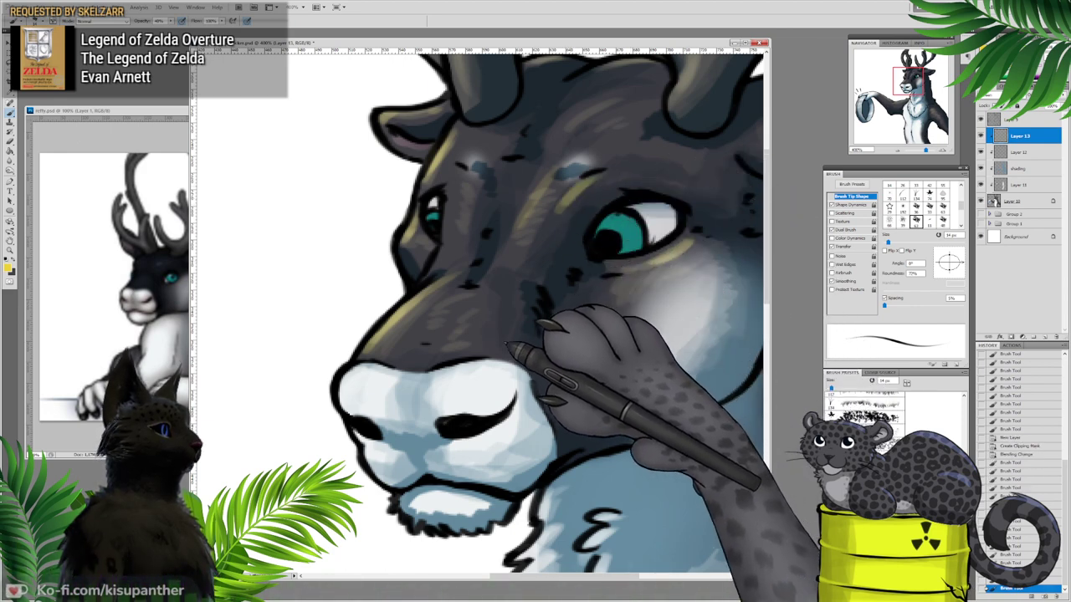
pyautogui.moveTo(479, 335); pyautogui.dragTo(472, 325)
# Step: Paint yellow highlights on the top of the head, the ear and along the lit edges of both antlers
pyautogui.moveTo(626, 203); pyautogui.dragTo(438, 411)
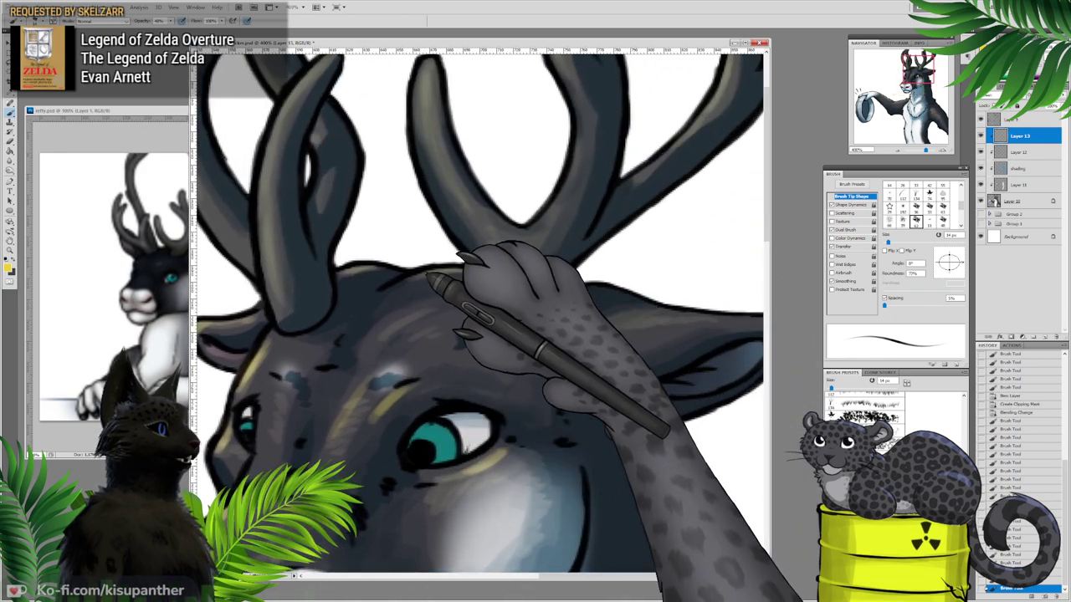
pyautogui.moveTo(427, 274); pyautogui.dragTo(390, 266)
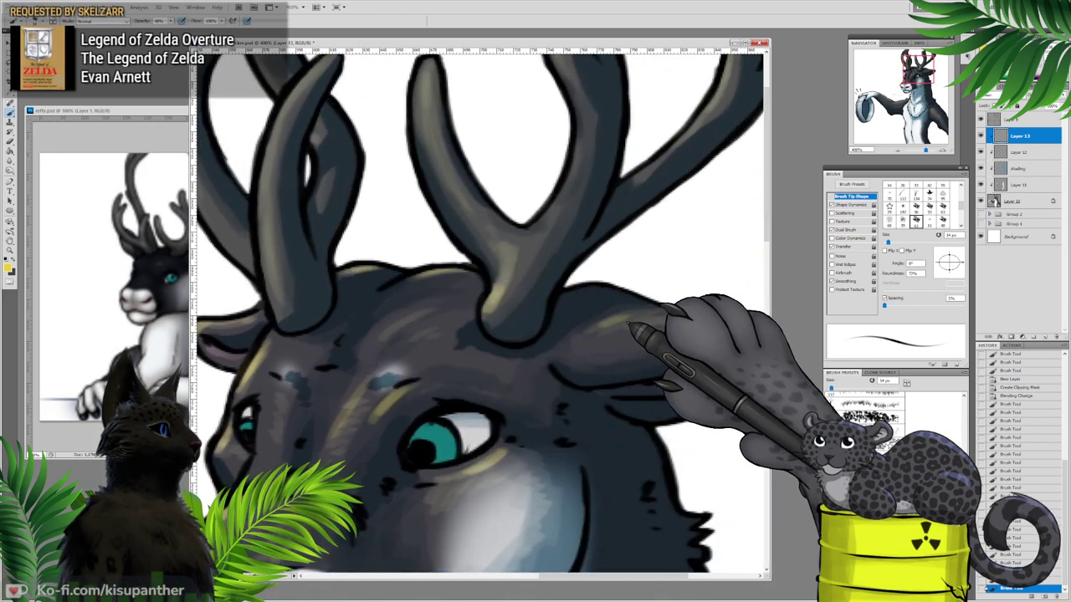
pyautogui.moveTo(584, 179); pyautogui.dragTo(586, 285)
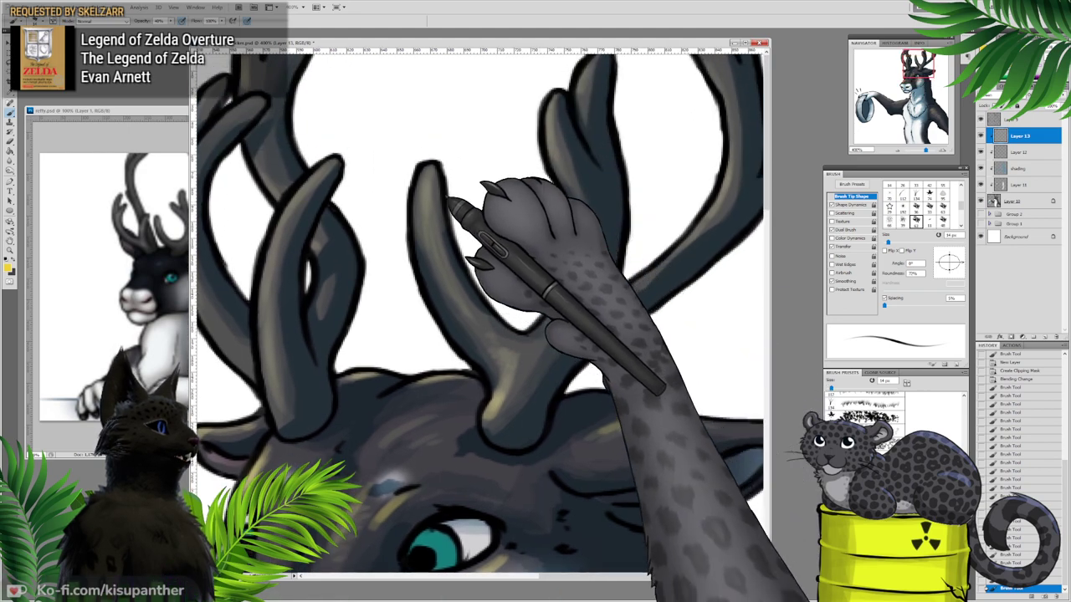
pyautogui.moveTo(423, 190)
pyautogui.mouseDown()
pyautogui.moveTo(430, 235)
pyautogui.moveTo(429, 173)
pyautogui.moveTo(456, 233)
pyautogui.mouseUp()
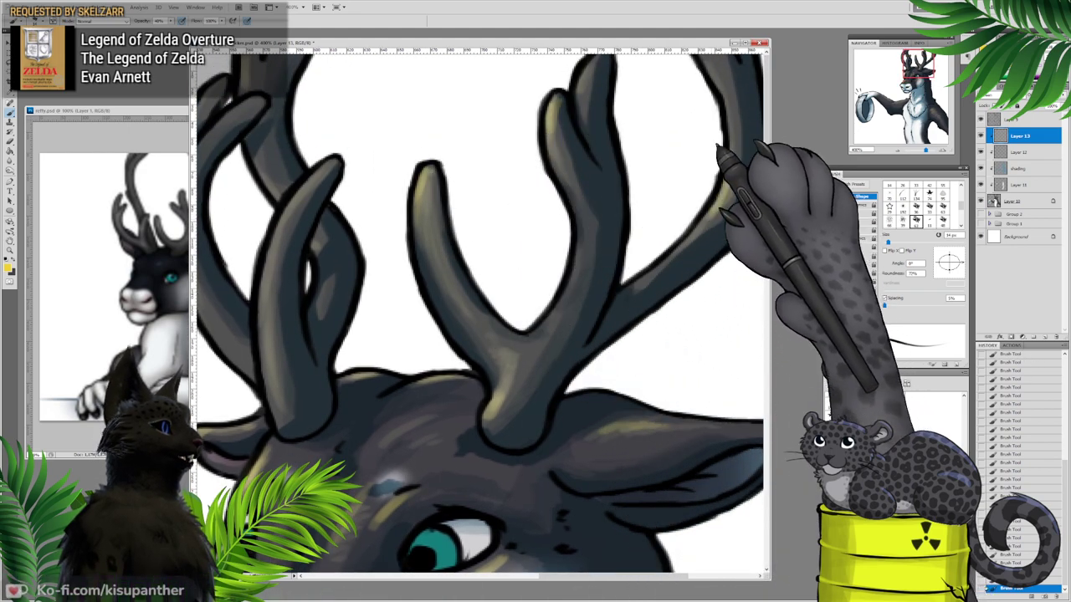
pyautogui.moveTo(693, 134); pyautogui.dragTo(601, 226)
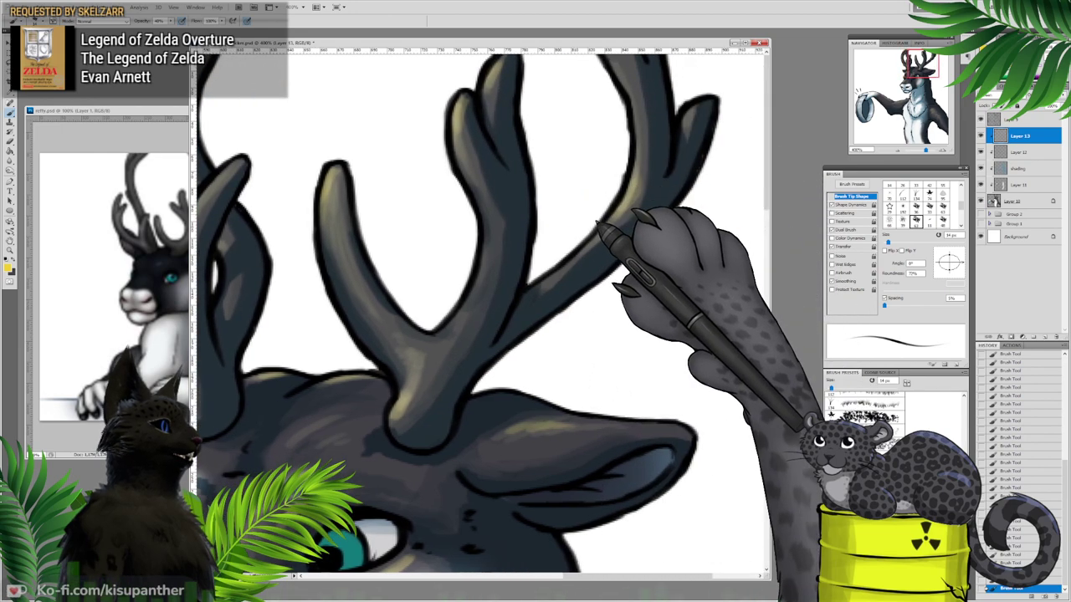
pyautogui.hscroll(-8, 493, 180)
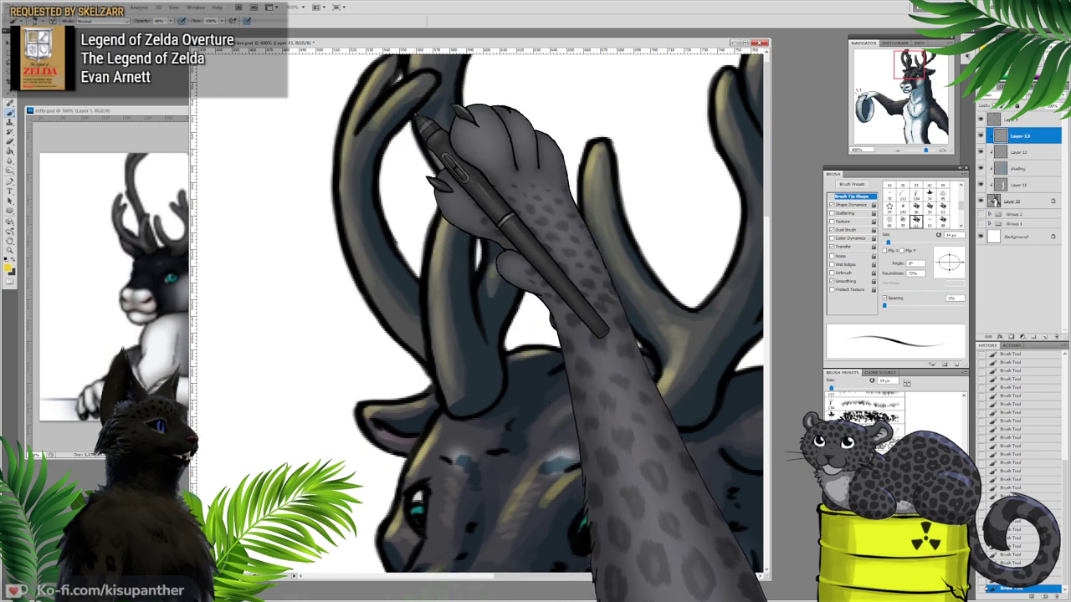
# Step: Paint yellow highlights on the edge of the throat fur and along the upper edge of the outstretched arm
pyautogui.moveTo(580, 388); pyautogui.dragTo(456, 73)
pyautogui.moveTo(542, 346)
pyautogui.mouseDown()
pyautogui.moveTo(543, 285)
pyautogui.moveTo(503, 202)
pyautogui.mouseUp()
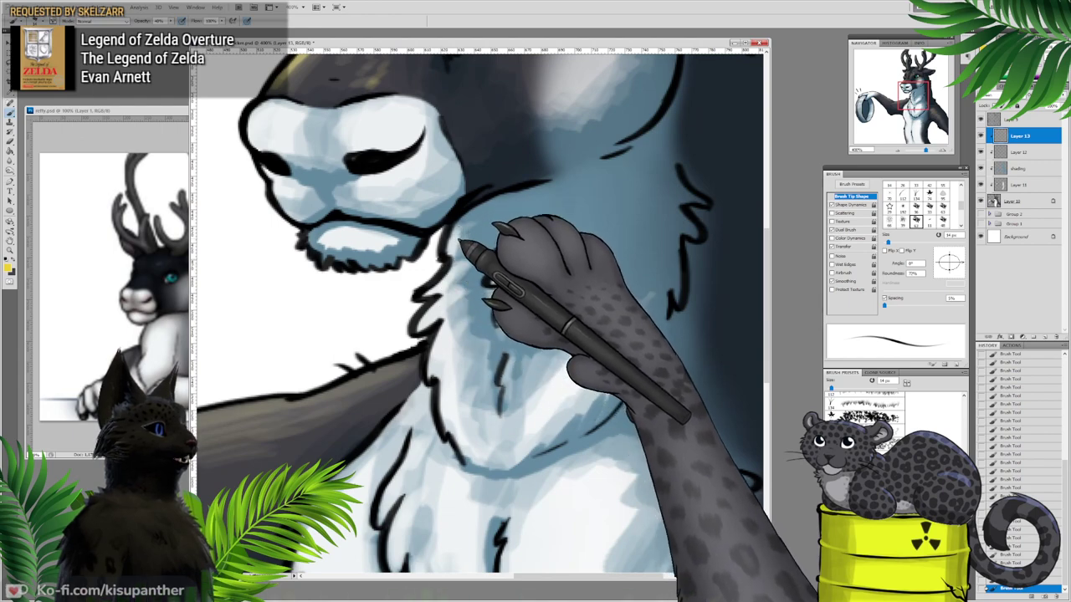
pyautogui.moveTo(421, 362); pyautogui.dragTo(610, 299)
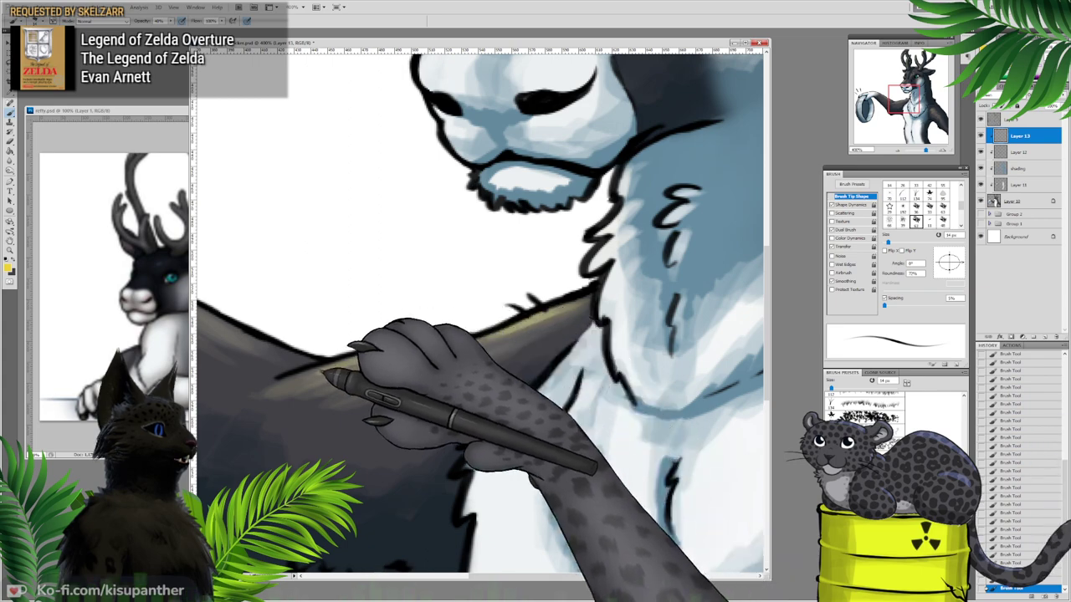
pyautogui.moveTo(268, 337); pyautogui.dragTo(502, 330)
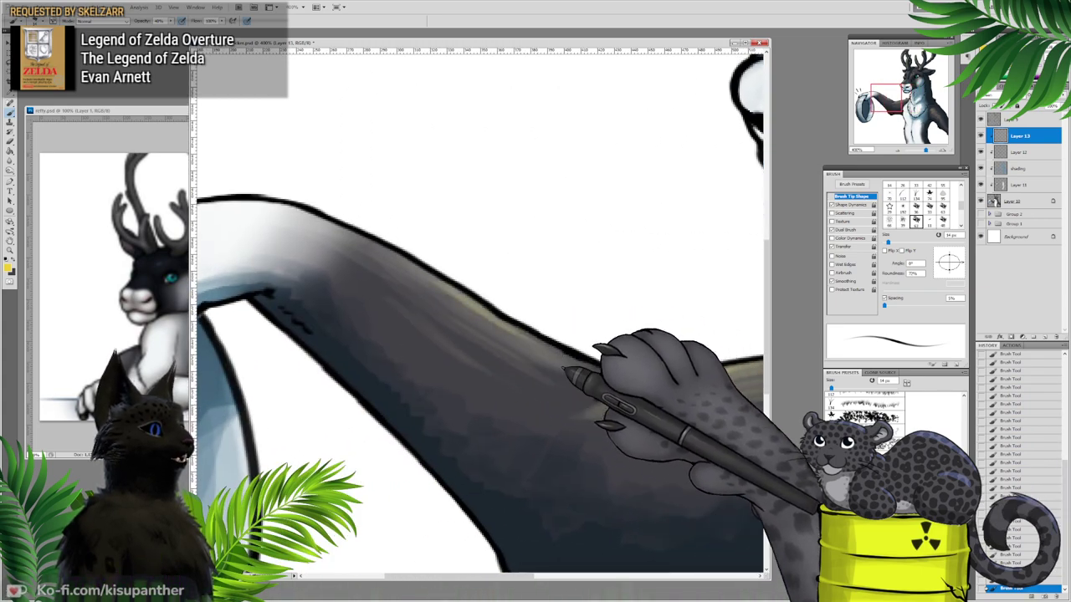
# Step: Paint fine yellow highlights along the rim of the held ring, reducing the brush size for the thin edges
pyautogui.moveTo(383, 293); pyautogui.dragTo(603, 267)
pyautogui.moveTo(399, 277); pyautogui.dragTo(482, 248)
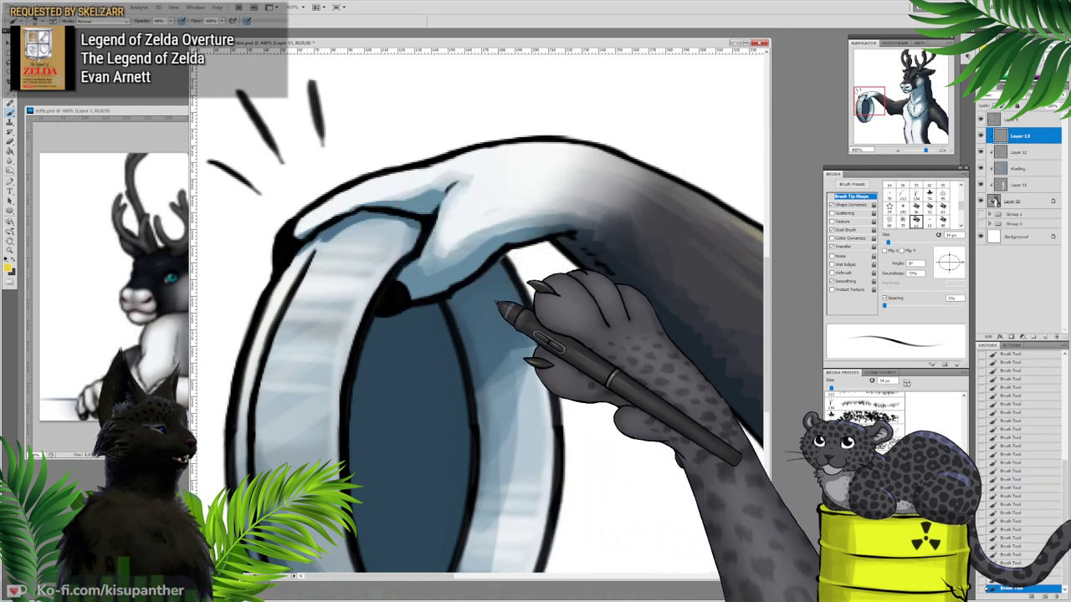
pyautogui.rightClick(391, 309)
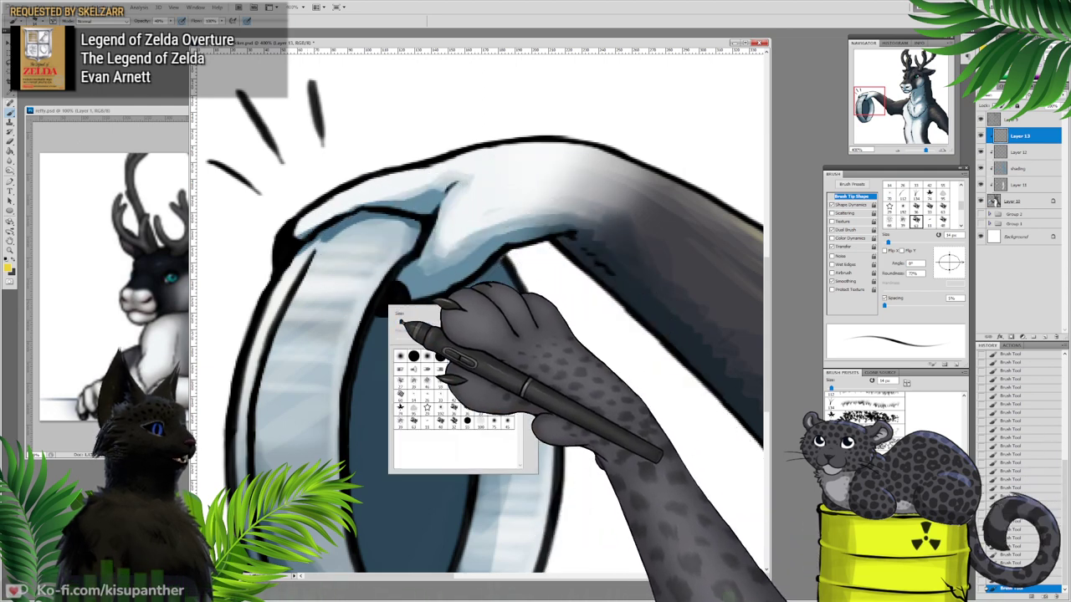
pyautogui.click(391, 264)
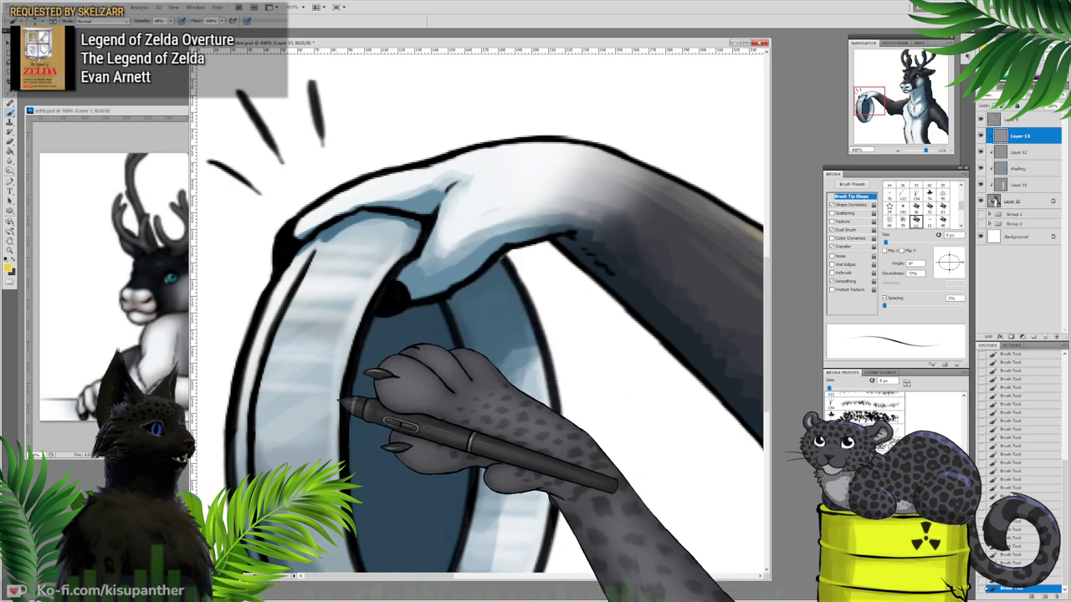
pyautogui.moveTo(452, 376); pyautogui.dragTo(403, 176)
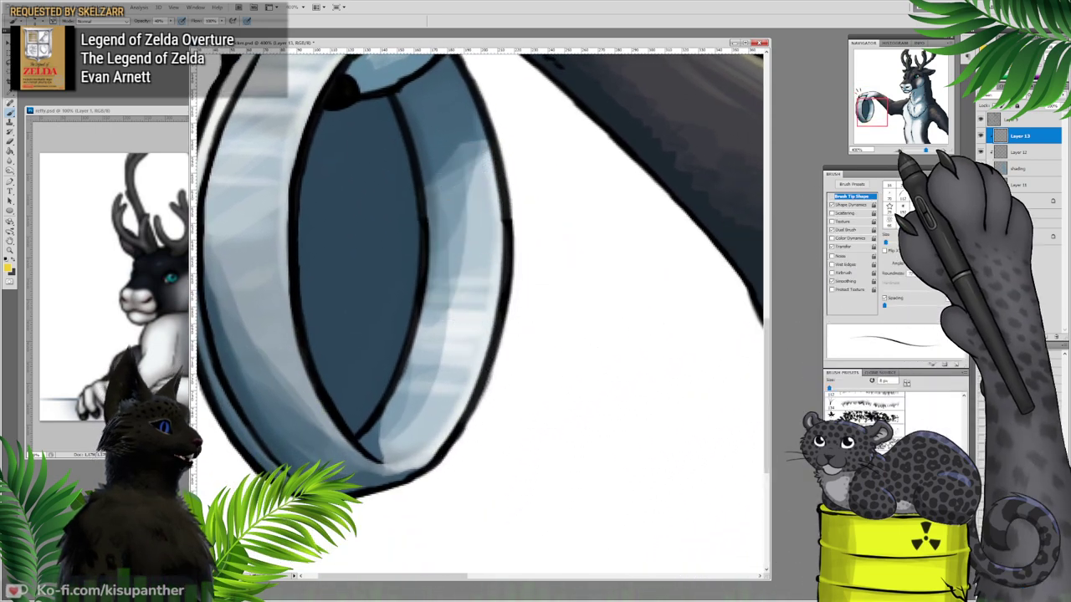
pyautogui.click(898, 151)
pyautogui.click(899, 150)
pyautogui.click(899, 151)
pyautogui.click(898, 151)
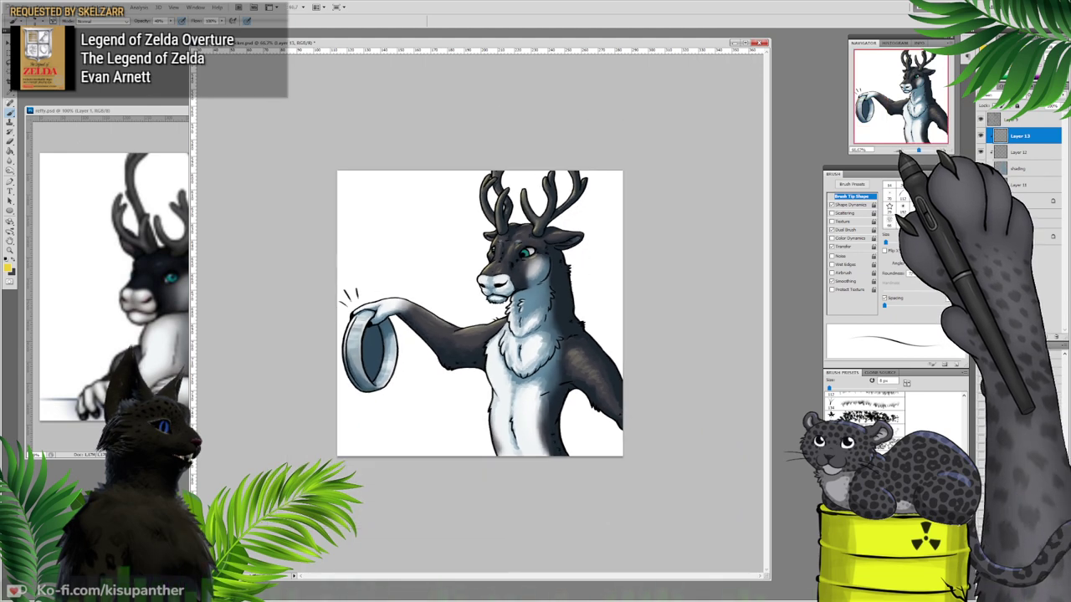
# Step: On the highlight layer just below, paint broad translucent yellow highlights over the shoulder and forearm with an enlarged textured brush
pyautogui.rightClick(643, 353)
pyautogui.rightClick(612, 369)
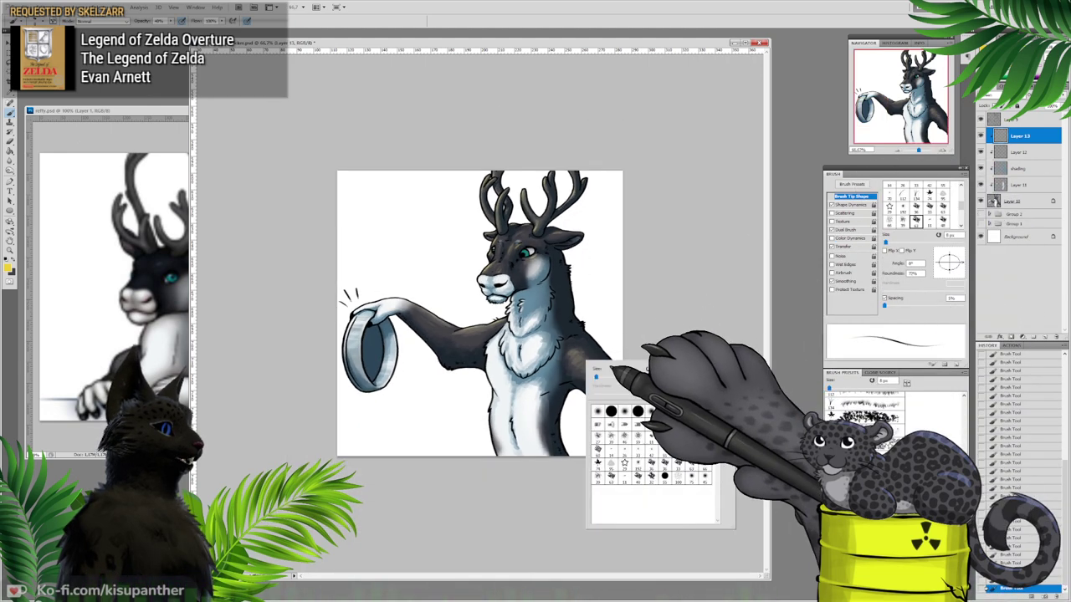
pyautogui.click(1022, 152)
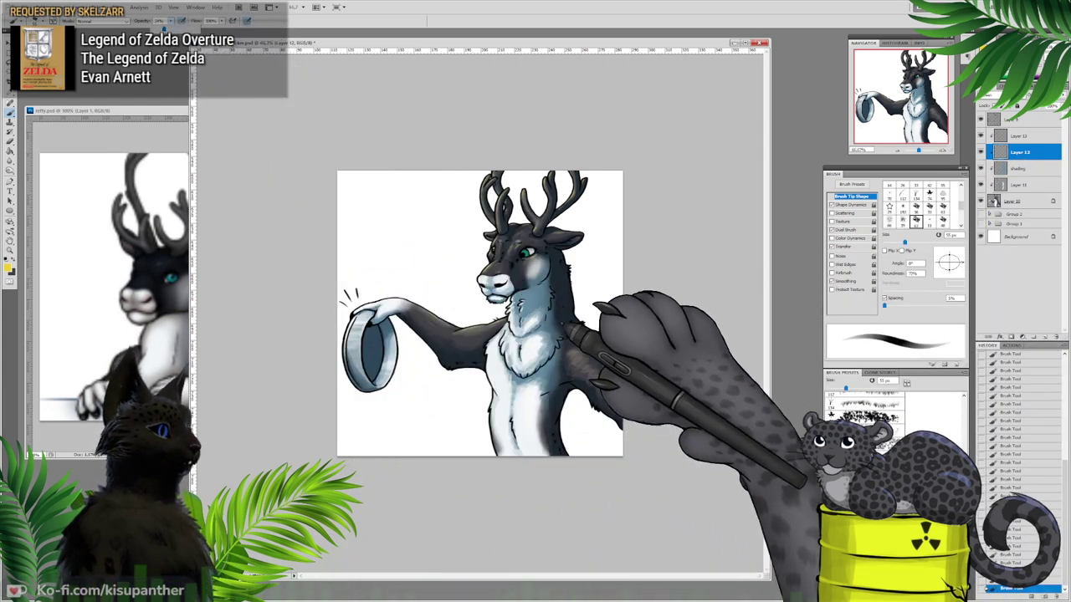
pyautogui.rightClick(611, 366)
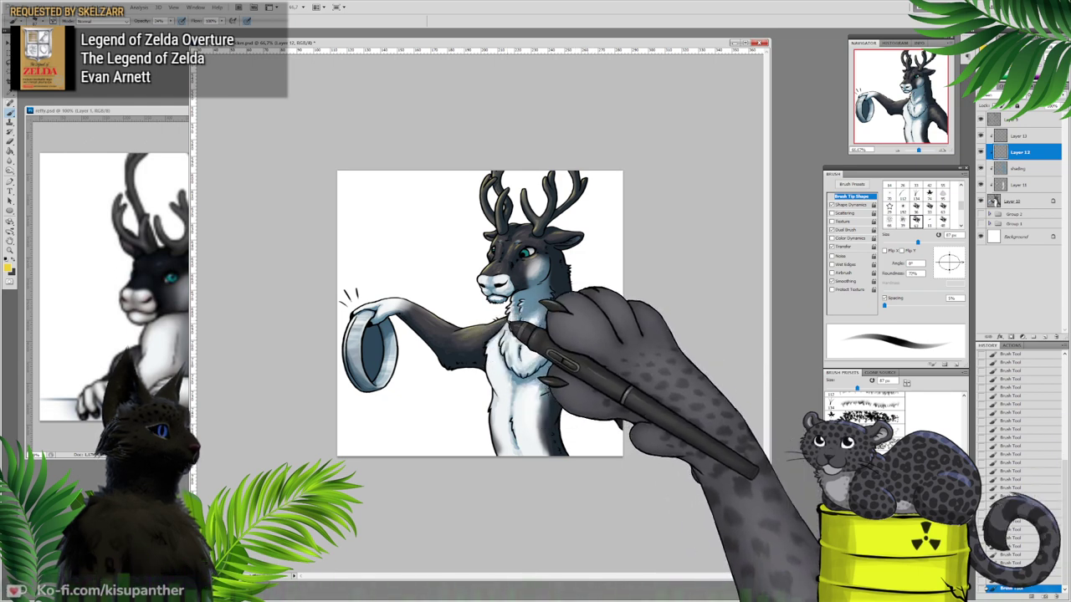
# Step: Switch to a large soft round brush with 0% hardness and paint a yellow glow over the shoulder and outstretched arm
pyautogui.rightClick(462, 322)
pyautogui.click(497, 366)
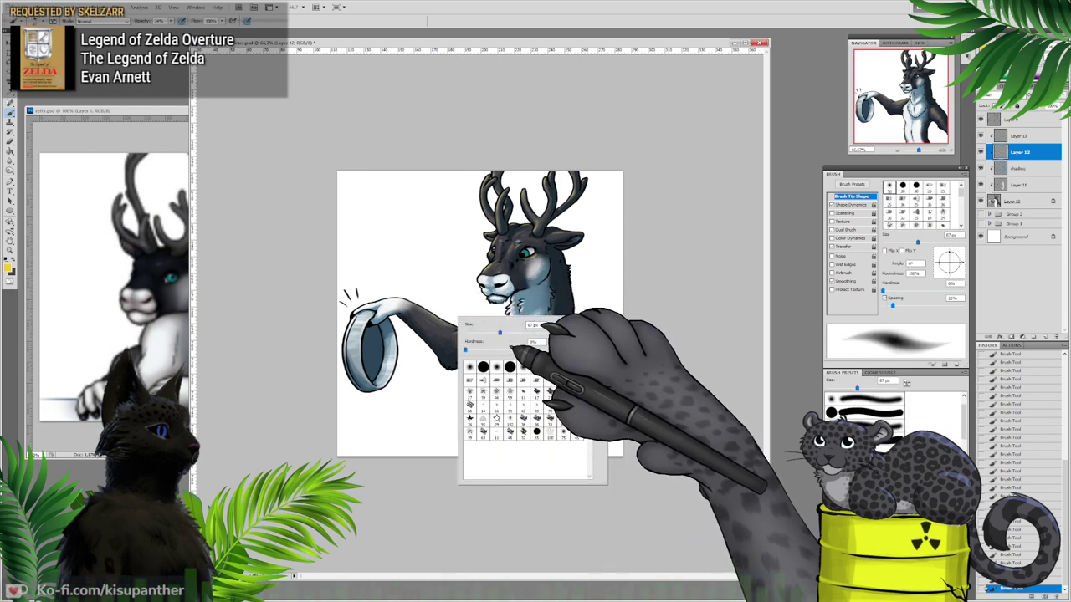
pyautogui.press('Return')
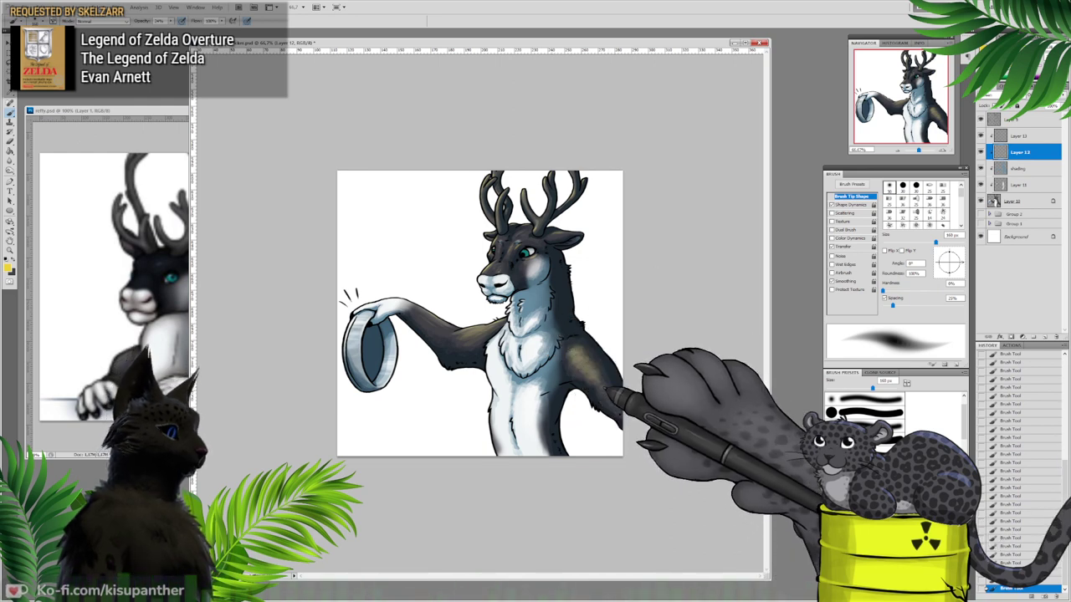
# Step: Enlarge the Eraser and trim the excess yellow glow from the shoulder and outstretched arm
pyautogui.click(10, 141)
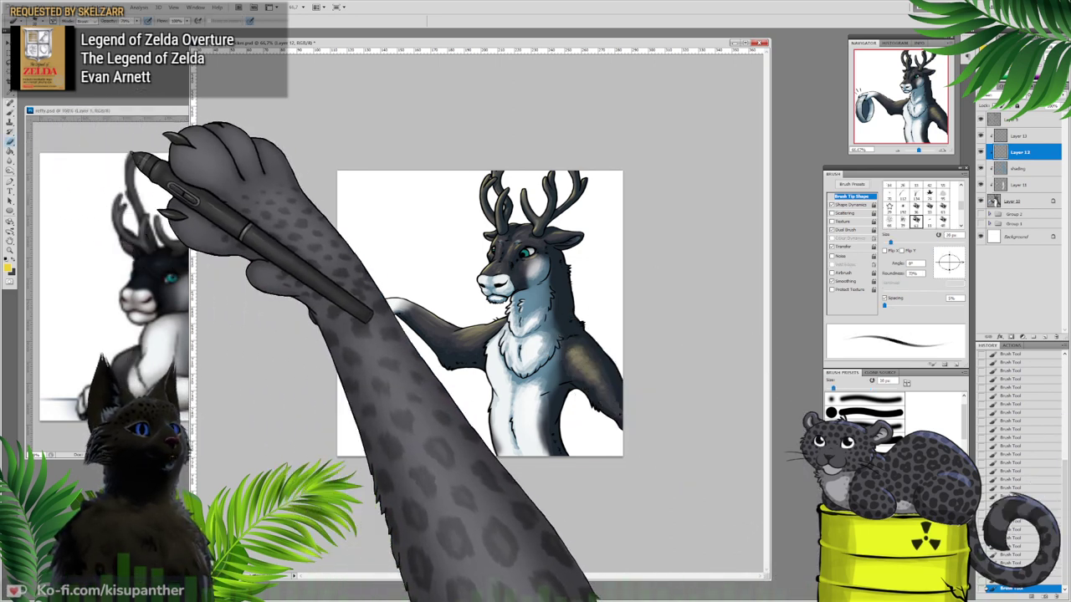
pyautogui.rightClick(566, 314)
pyautogui.moveTo(608, 330); pyautogui.dragTo(611, 330)
pyautogui.click(638, 332)
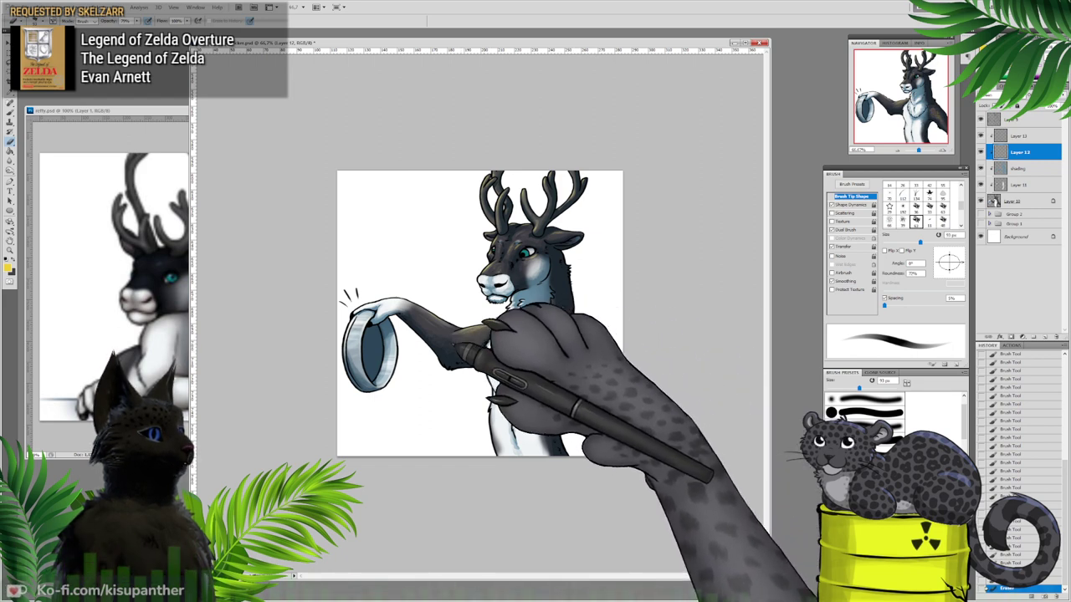
pyautogui.moveTo(460, 329); pyautogui.dragTo(429, 312)
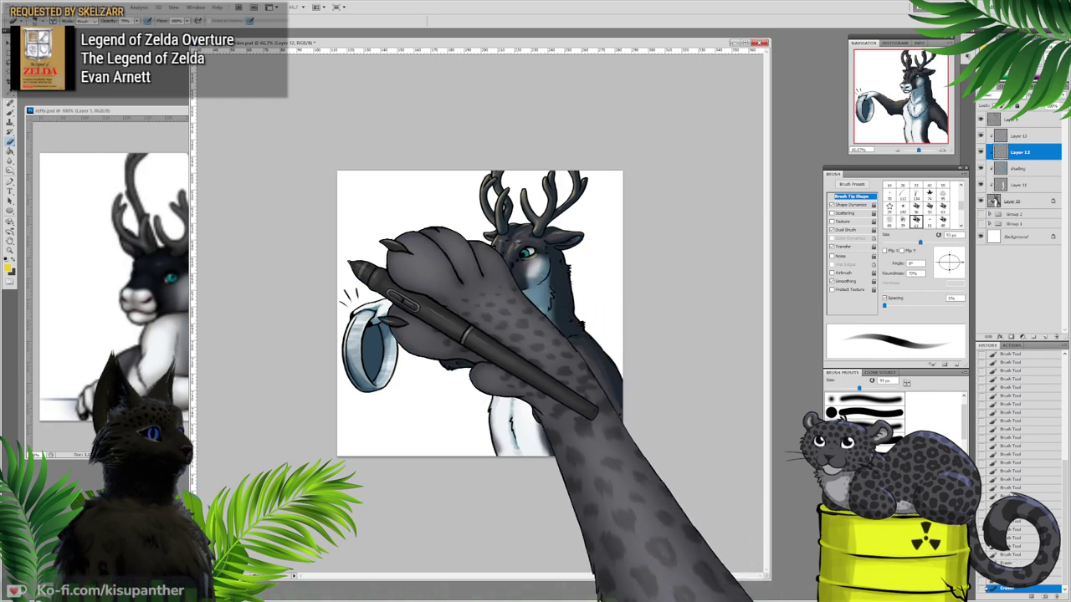
# Step: Return to the soft brush at a smaller size and paint a yellow glow over the muzzle and forehead
pyautogui.click(10, 112)
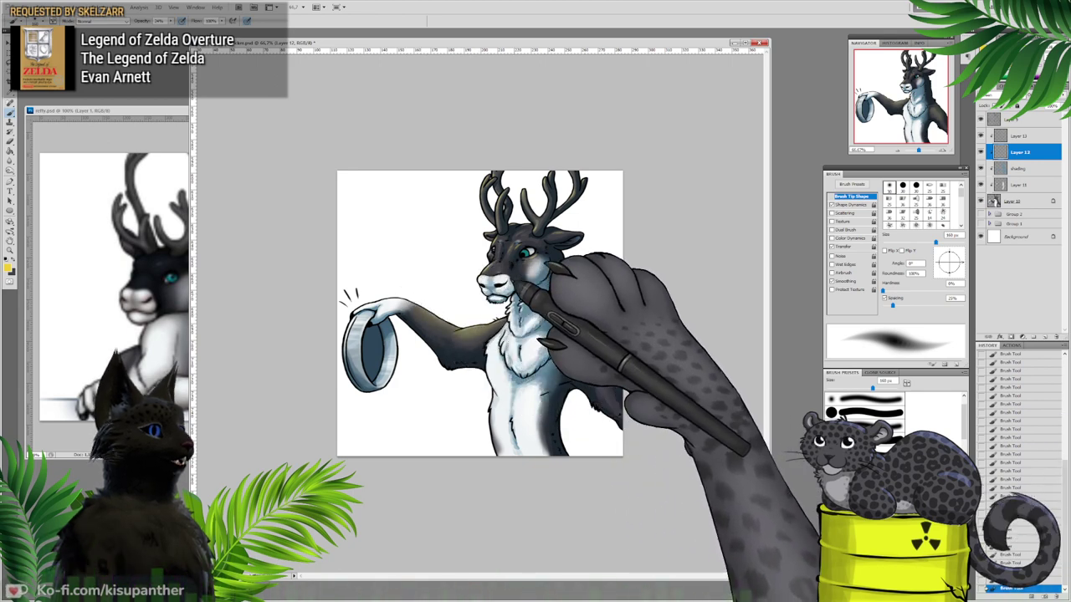
pyautogui.rightClick(541, 272)
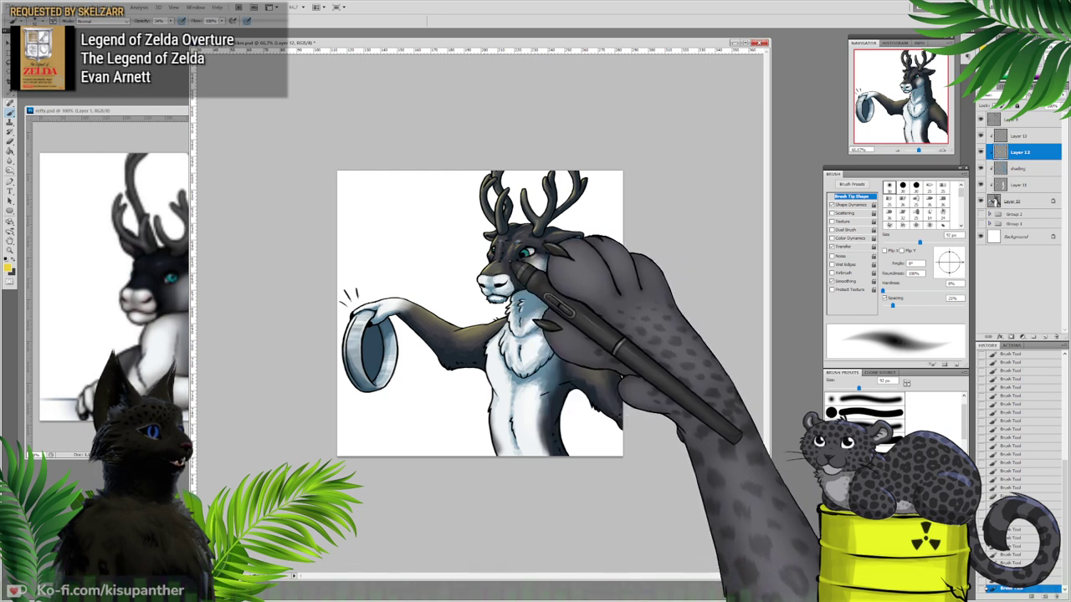
pyautogui.moveTo(496, 274)
pyautogui.mouseDown()
pyautogui.moveTo(537, 243)
pyautogui.moveTo(511, 266)
pyautogui.moveTo(537, 239)
pyautogui.moveTo(520, 238)
pyautogui.moveTo(562, 234)
pyautogui.mouseUp()
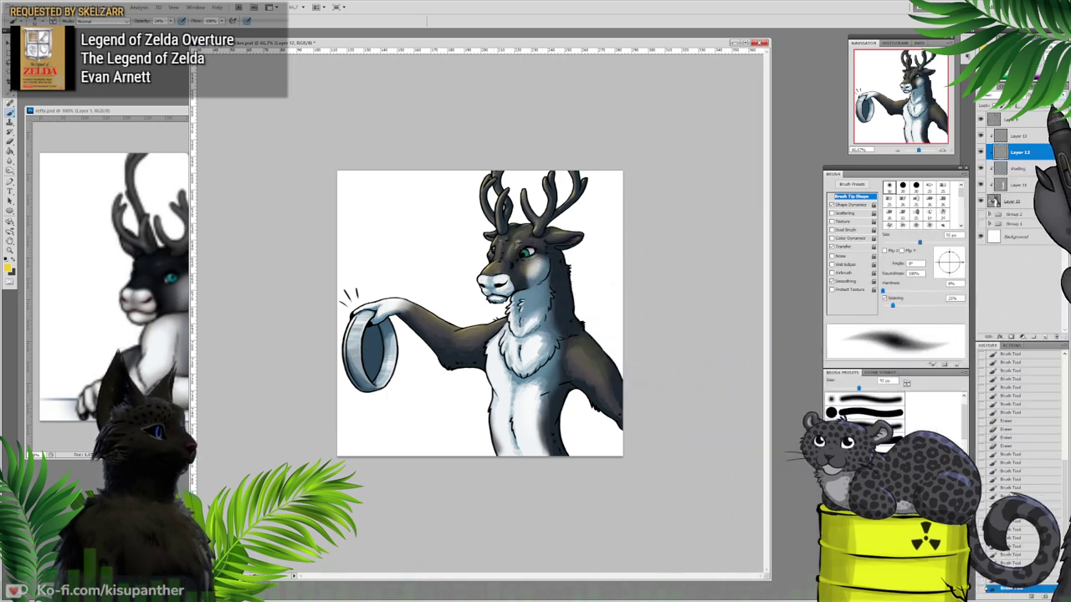
# Step: Apply Hue/Saturation to the shading layer with saturation -3 and lightness -7
pyautogui.click(1019, 169)
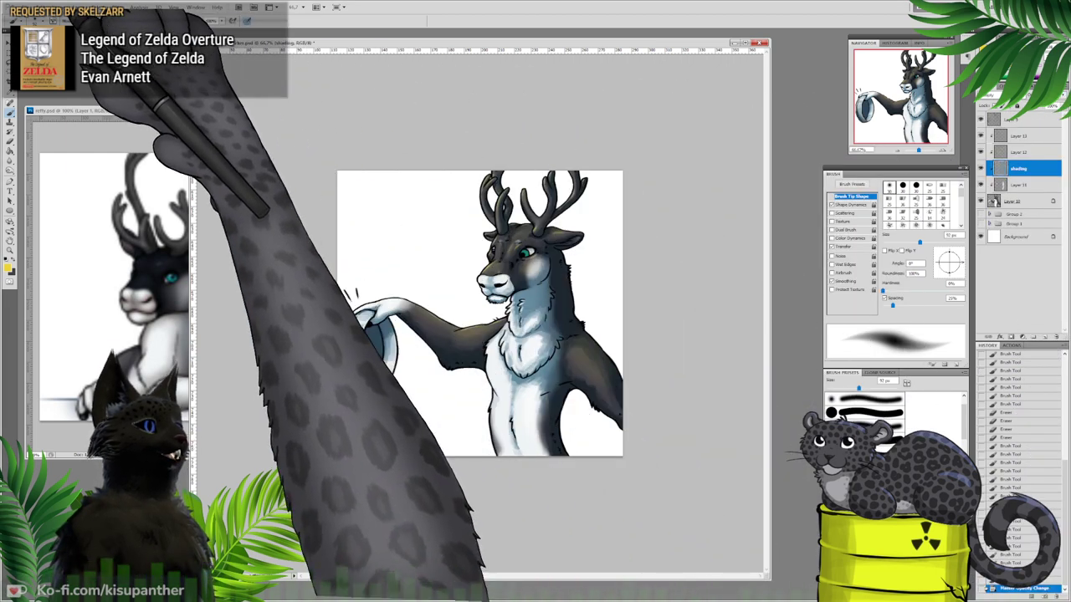
pyautogui.click(58, 8)
pyautogui.moveTo(82, 28)
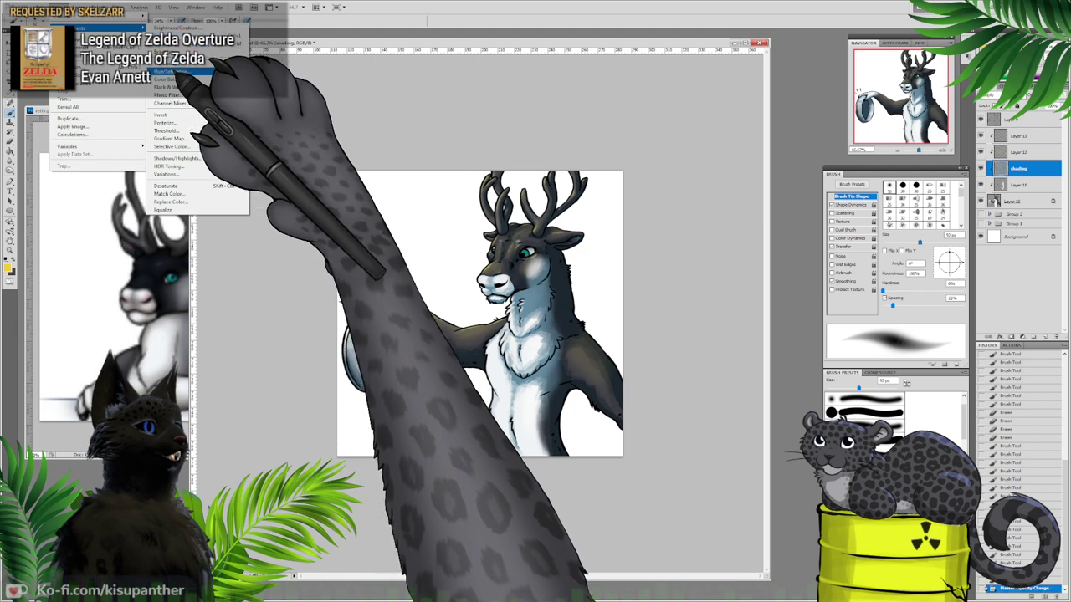
pyautogui.click(177, 72)
pyautogui.moveTo(623, 73); pyautogui.dragTo(750, 62)
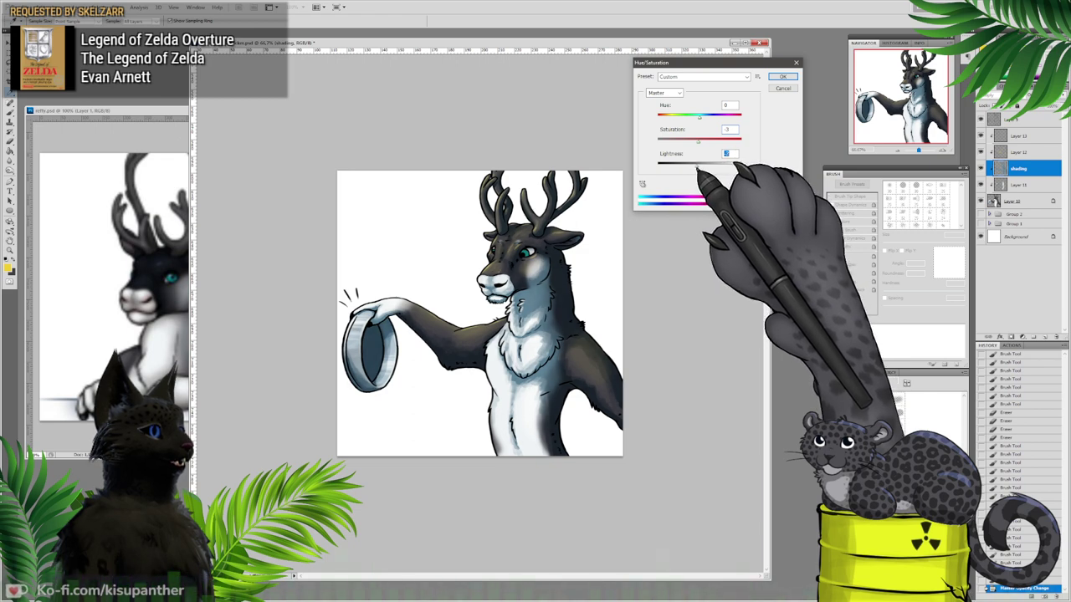
pyautogui.moveTo(699, 119); pyautogui.dragTo(701, 119)
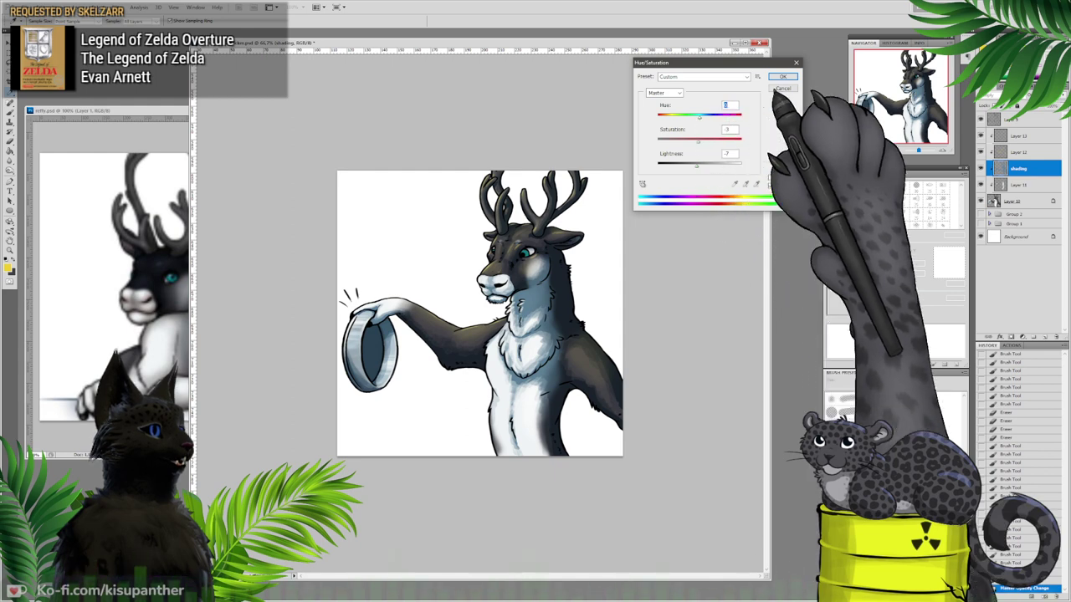
pyautogui.press('Return')
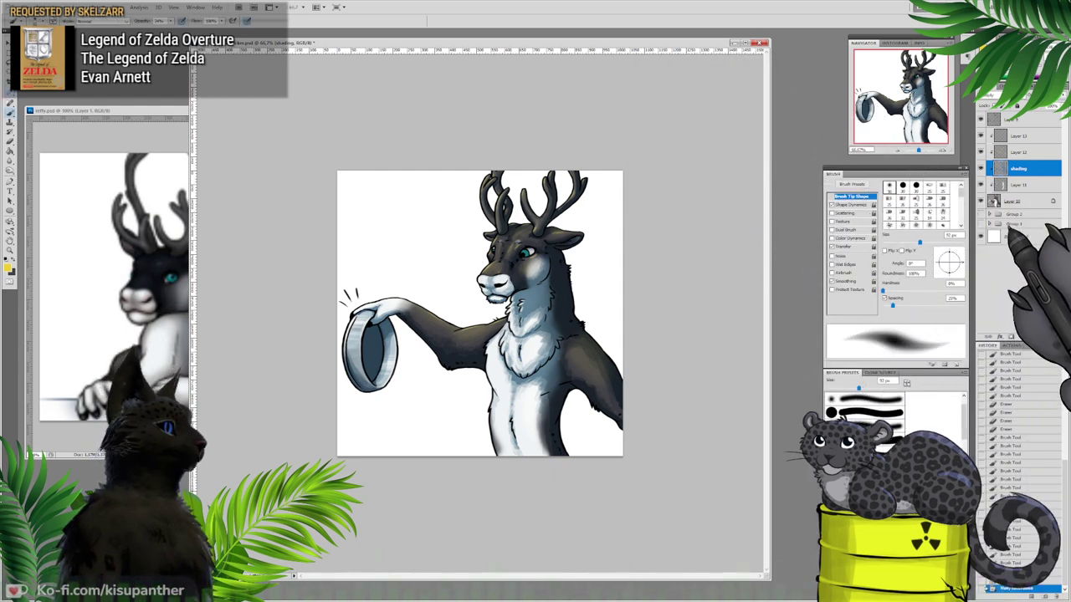
# Step: Add a white outer glow in Normal blend mode to the base reindeer layer
pyautogui.doubleClick(1035, 201)
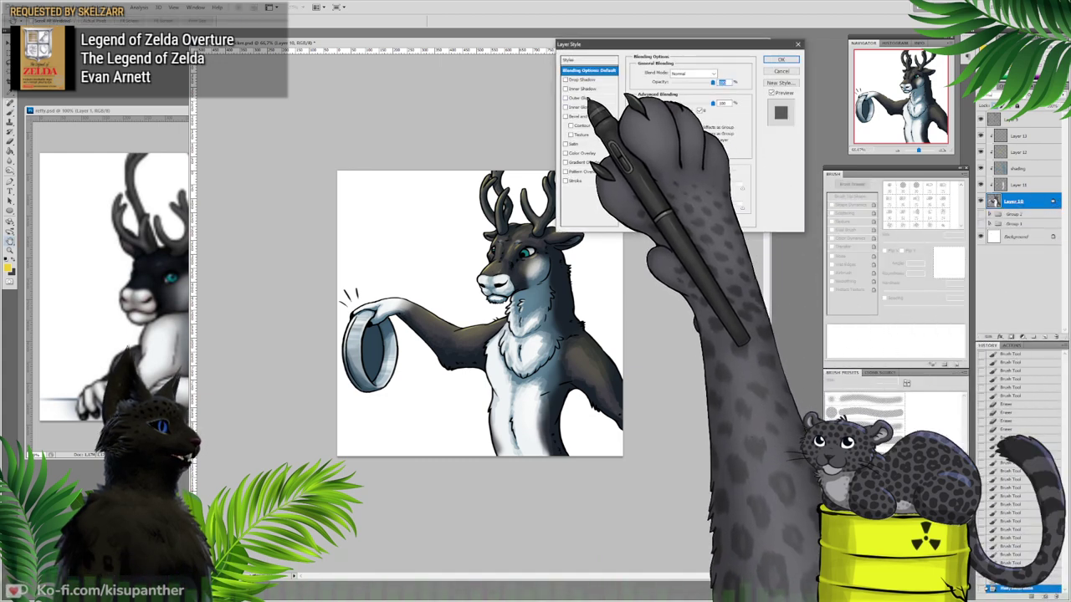
pyautogui.click(576, 98)
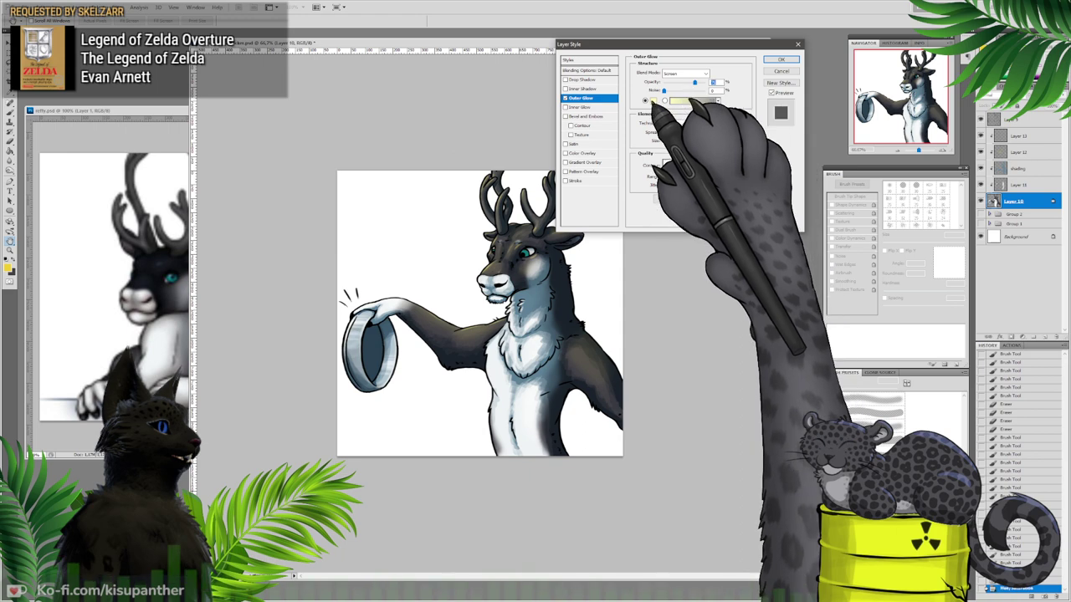
pyautogui.click(674, 101)
pyautogui.click(481, 118)
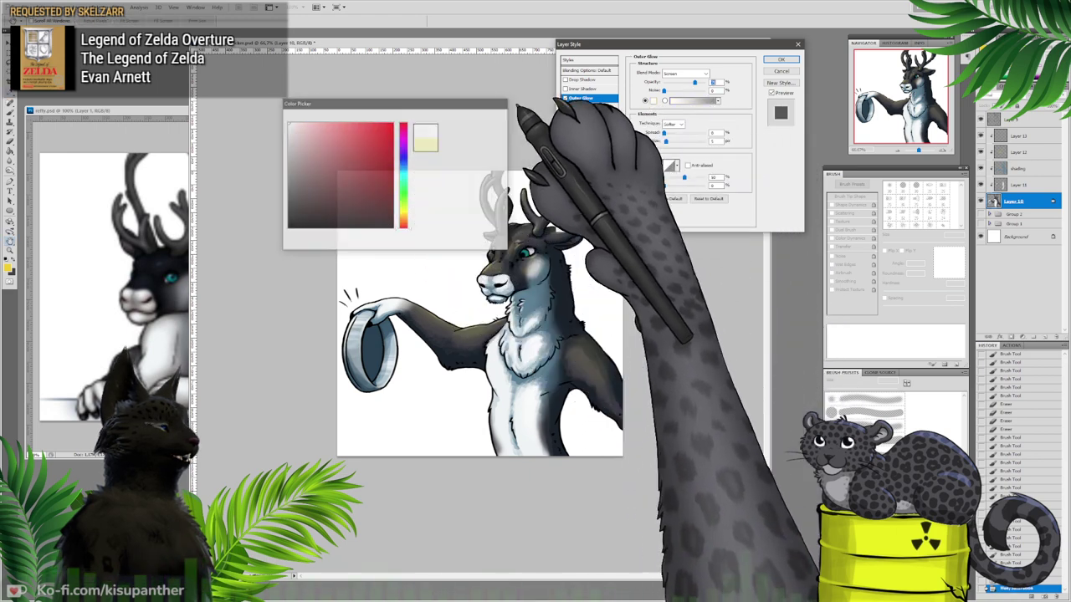
pyautogui.click(687, 73)
pyautogui.click(687, 82)
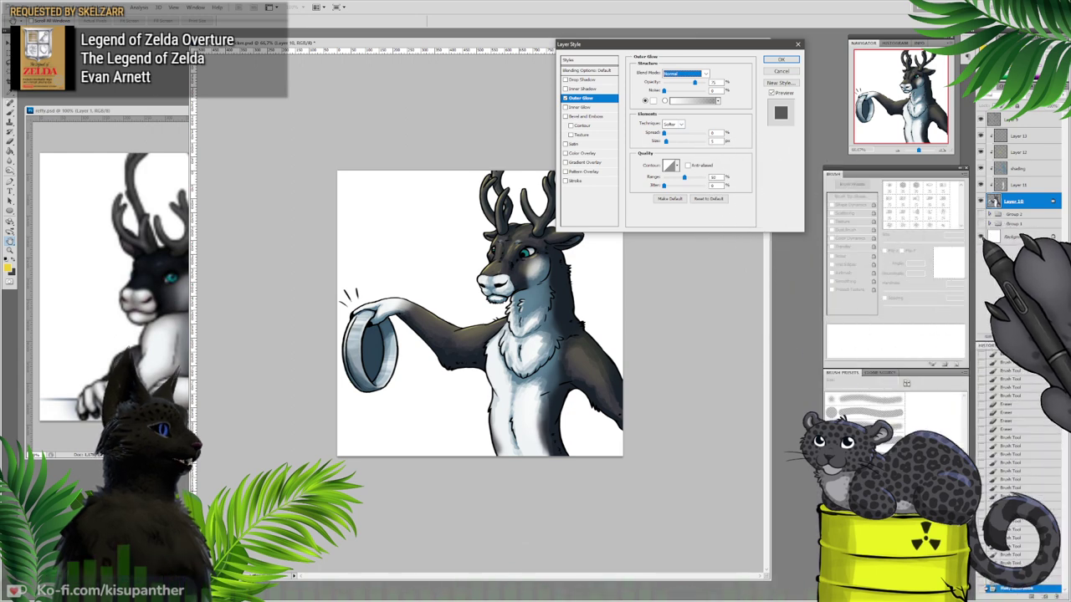
pyautogui.click(781, 59)
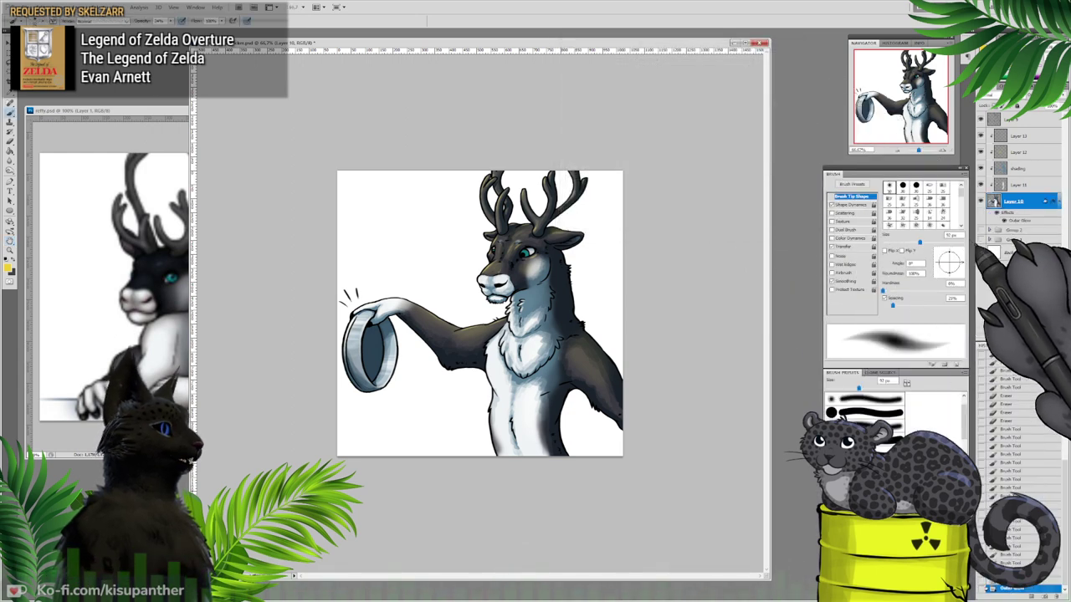
# Step: Hide the background and turn the outer glow into a crisp white outline by enlarging its size and lowering its range to 1%
pyautogui.click(981, 253)
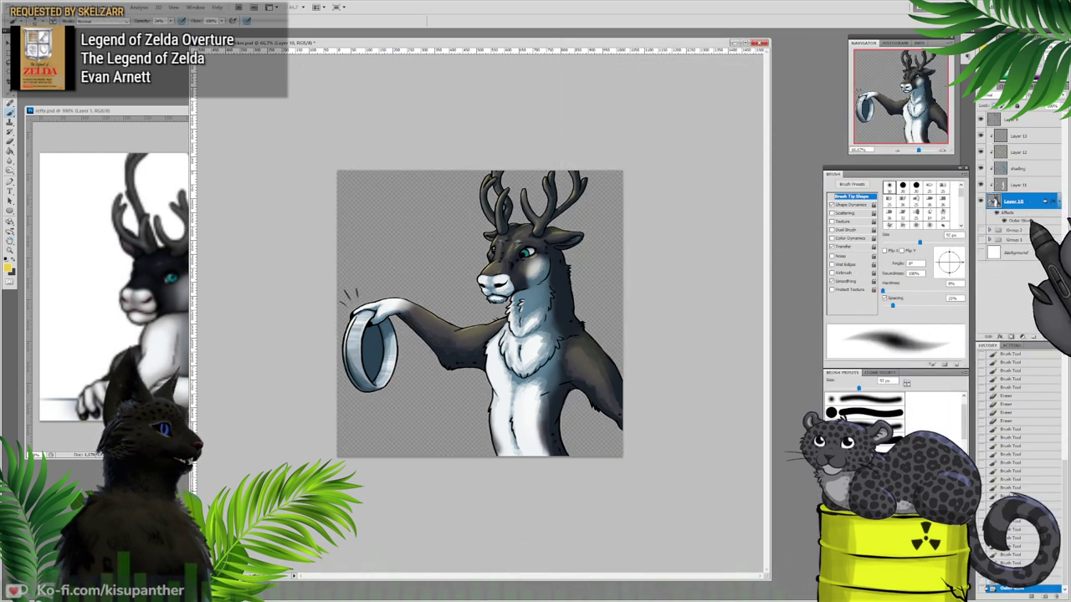
pyautogui.doubleClick(1019, 220)
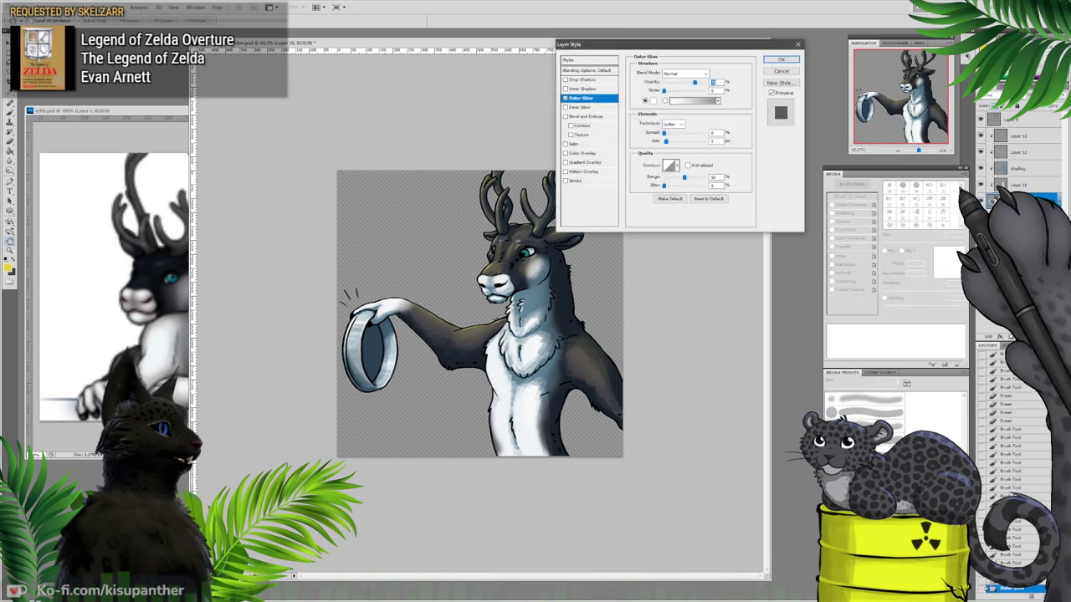
pyautogui.moveTo(666, 142); pyautogui.dragTo(681, 142)
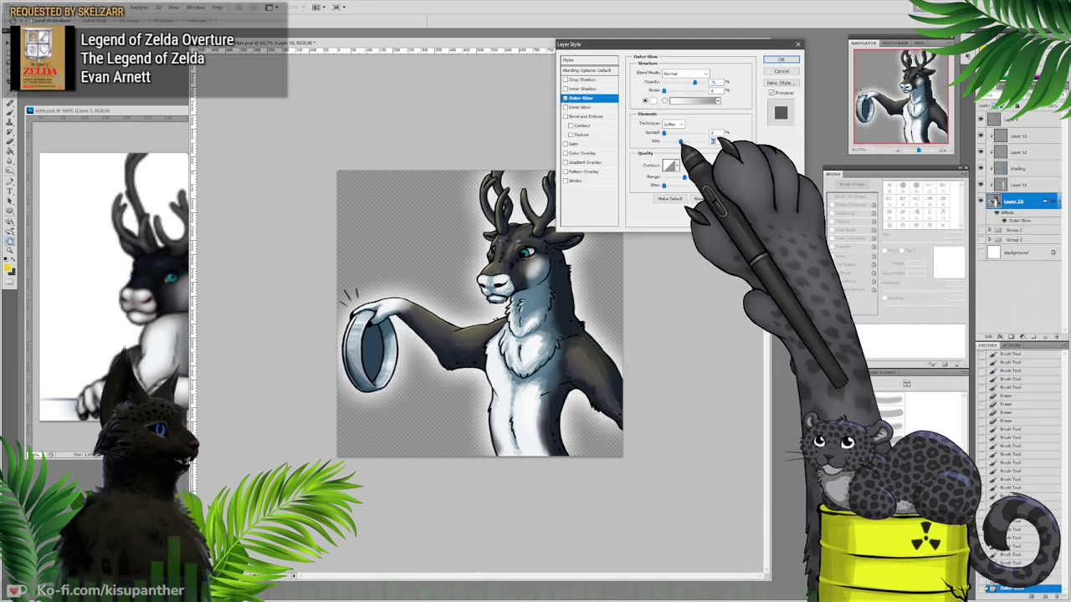
pyautogui.moveTo(684, 178); pyautogui.dragTo(653, 178)
pyautogui.moveTo(681, 142); pyautogui.dragTo(671, 142)
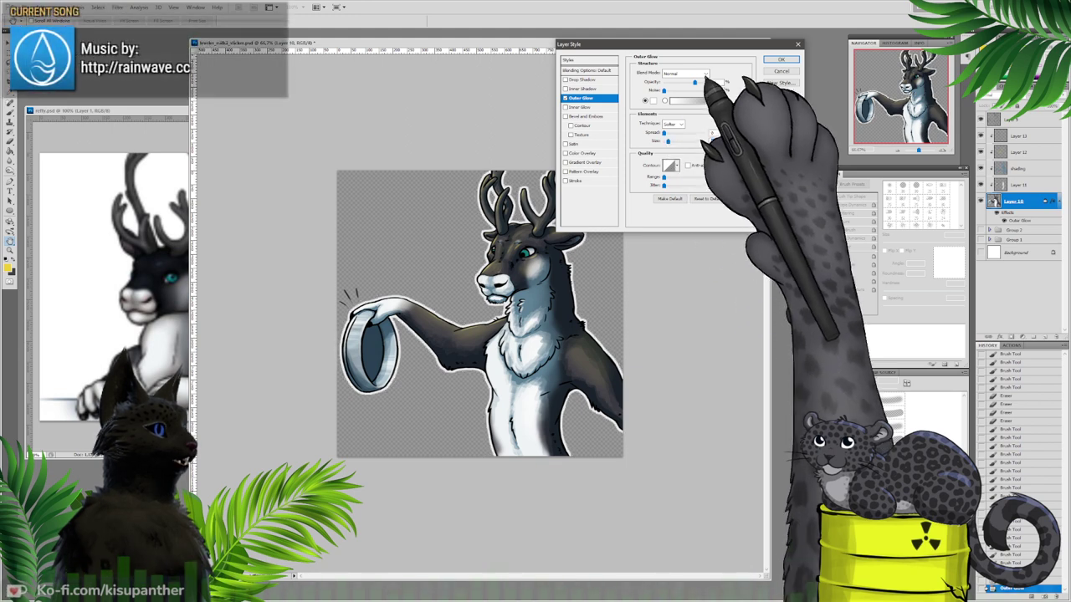
pyautogui.moveTo(725, 45); pyautogui.dragTo(757, 38)
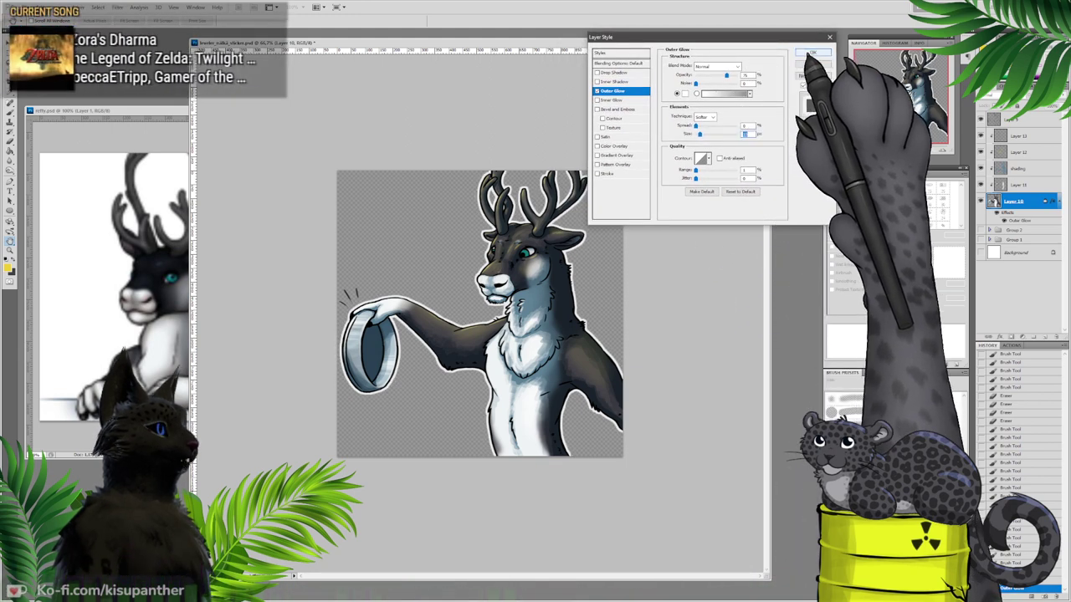
pyautogui.click(812, 52)
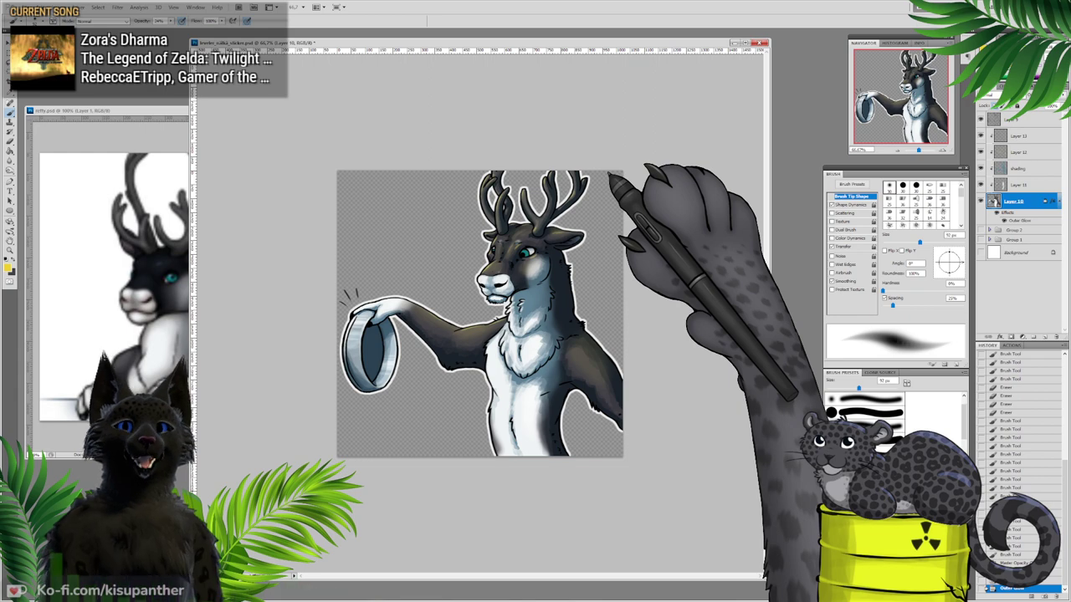
# Step: Add a black Multiply drop shadow to the base reindeer layer, increasing its distance and size
pyautogui.doubleClick(1035, 203)
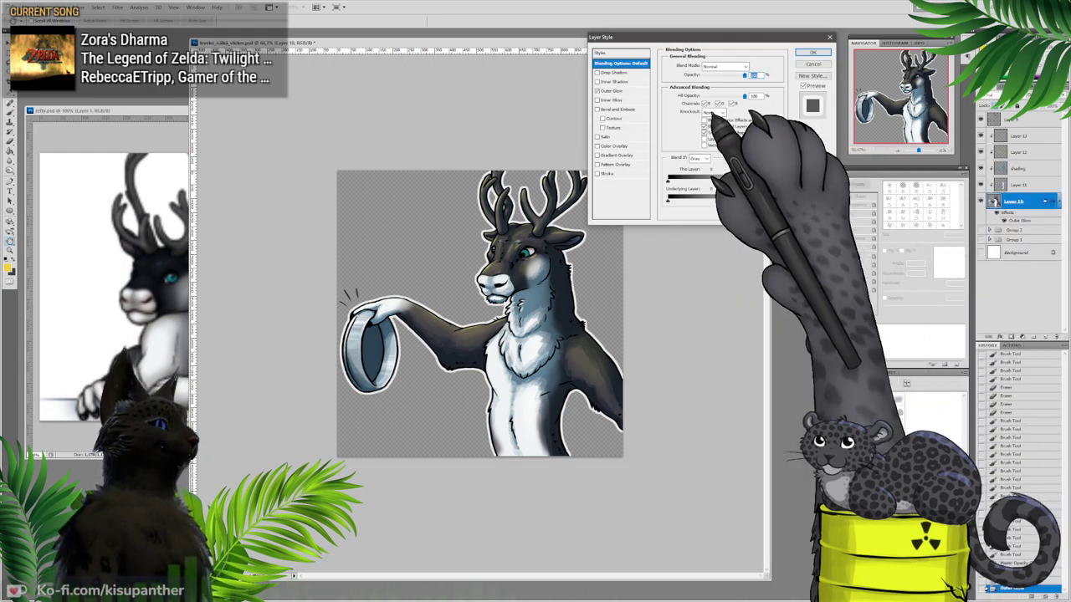
pyautogui.click(615, 73)
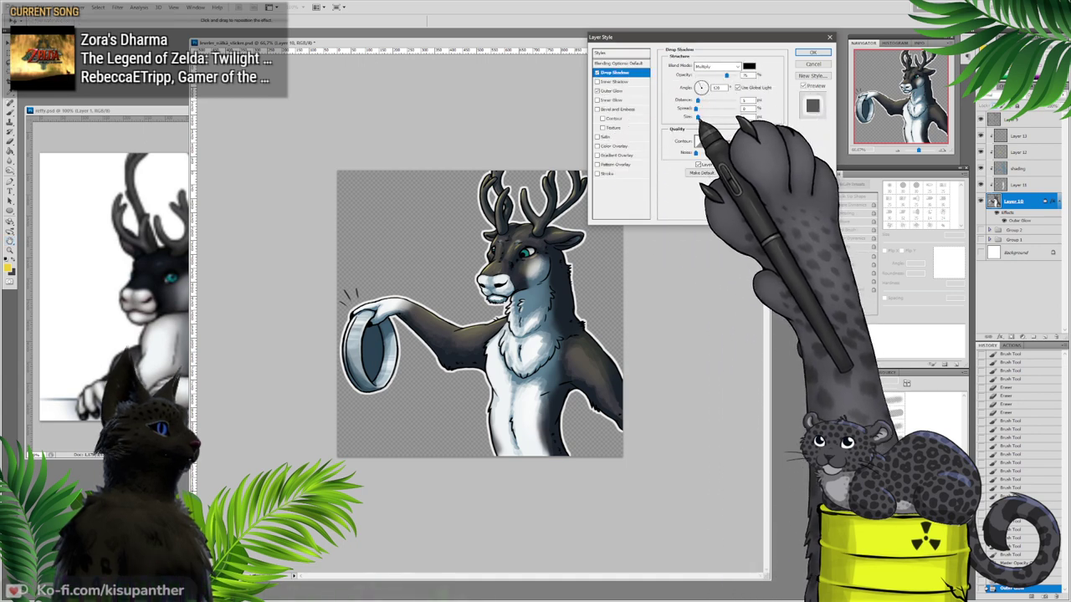
pyautogui.moveTo(701, 102); pyautogui.dragTo(707, 101)
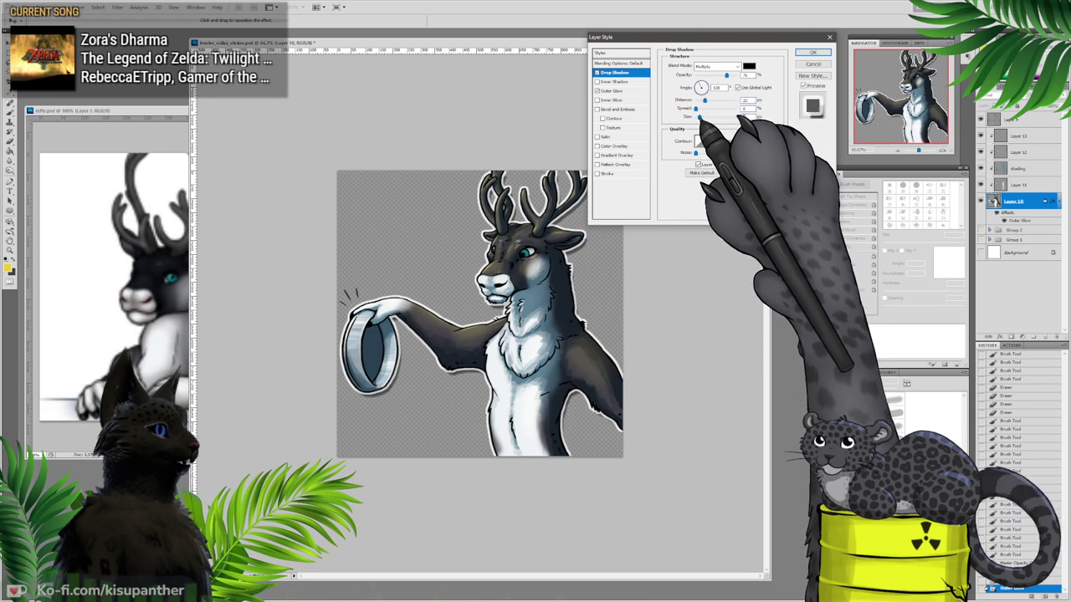
pyautogui.moveTo(699, 117)
pyautogui.mouseDown()
pyautogui.moveTo(702, 101)
pyautogui.moveTo(701, 118)
pyautogui.mouseUp()
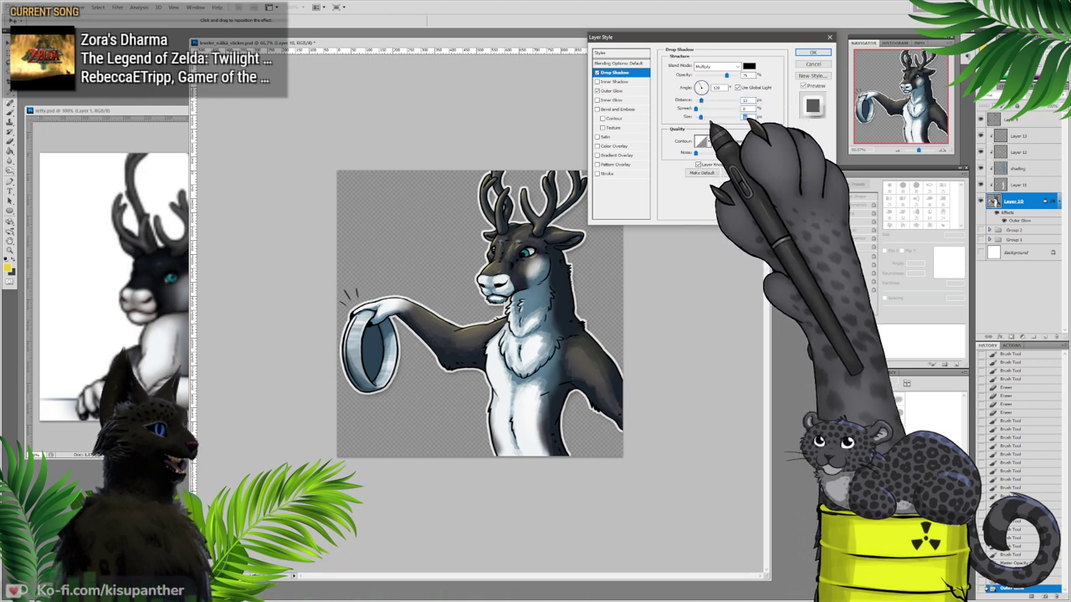
pyautogui.click(812, 52)
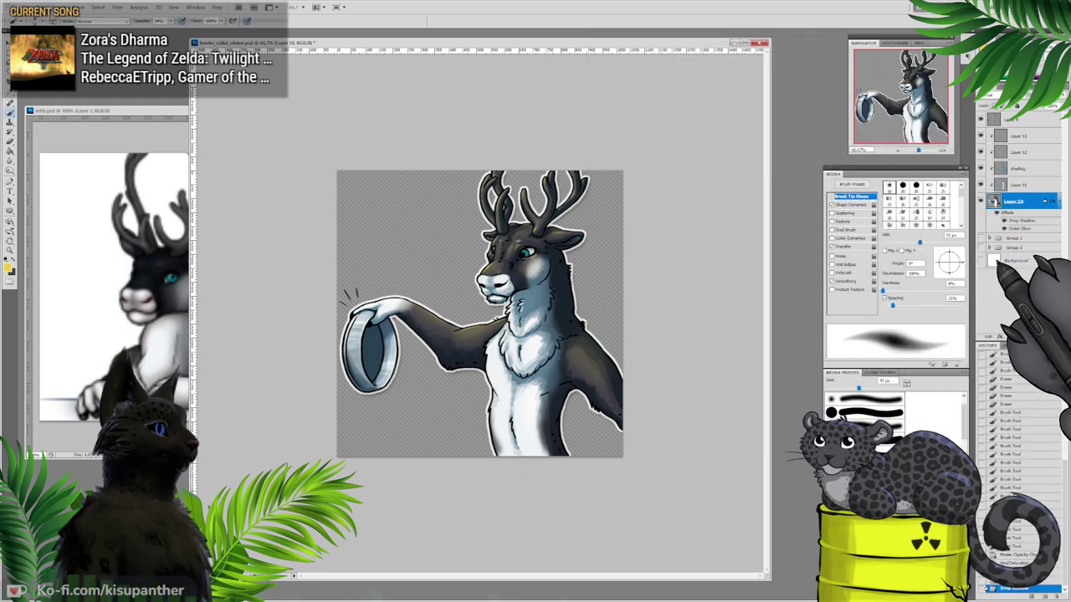
# Step: Compare the sticker's outline and shadow with and without the white background, and inspect the face and arm at 200% zoom
pyautogui.click(982, 261)
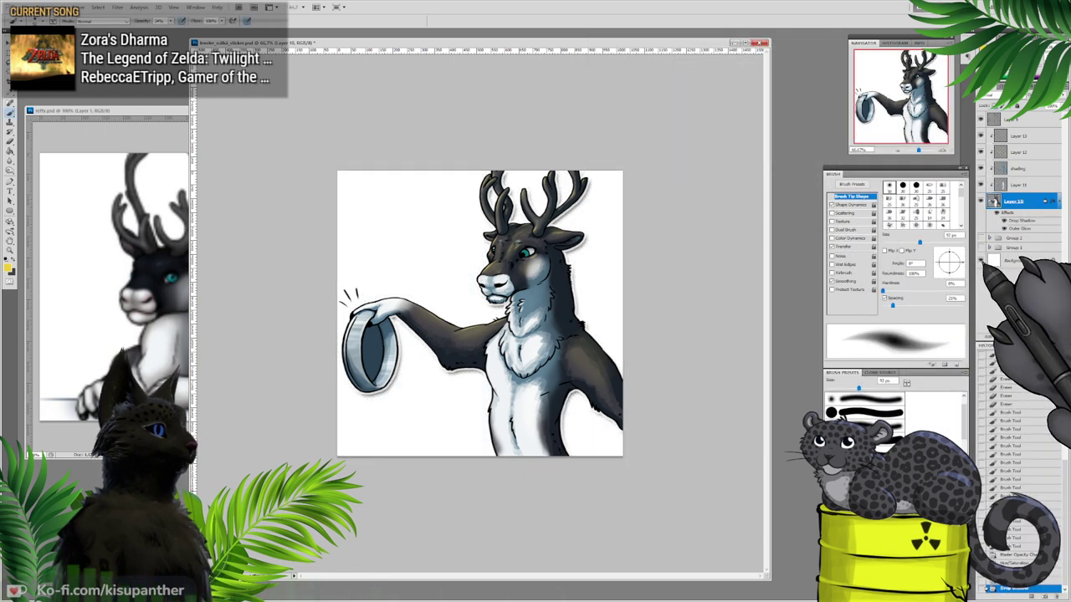
pyautogui.click(983, 261)
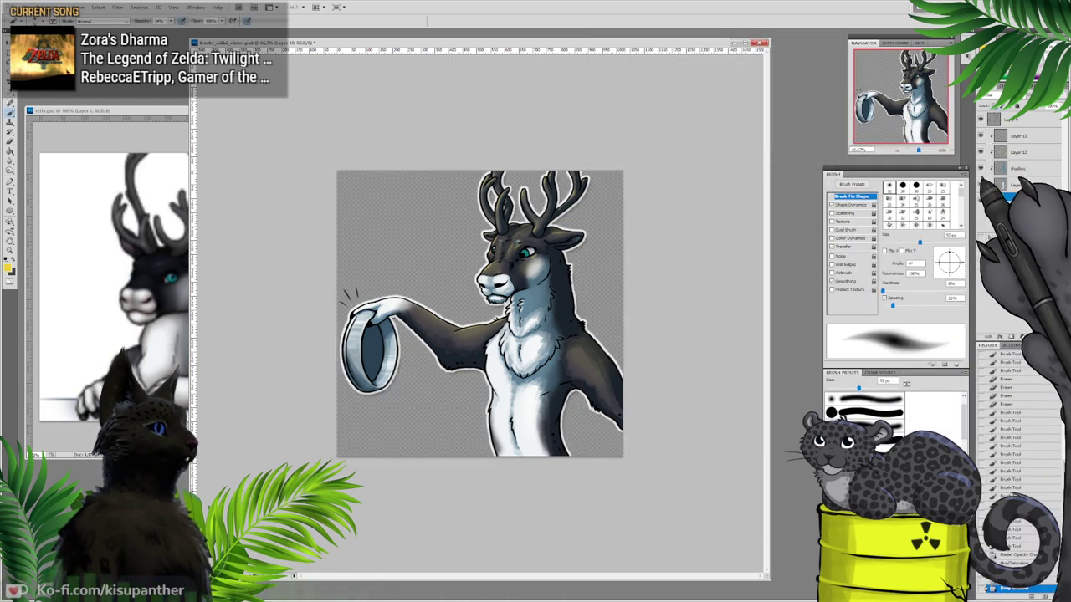
pyautogui.click(943, 151)
pyautogui.click(943, 151)
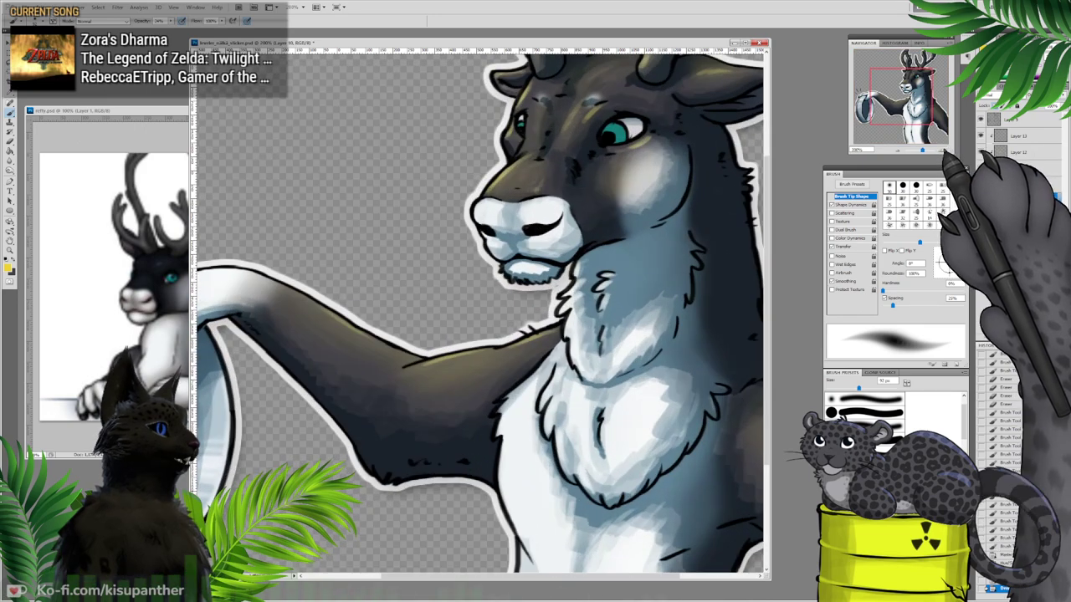
# Step: Shade the reindeer's muzzle on the shading layer with a textured 34 px brush
pyautogui.click(1021, 169)
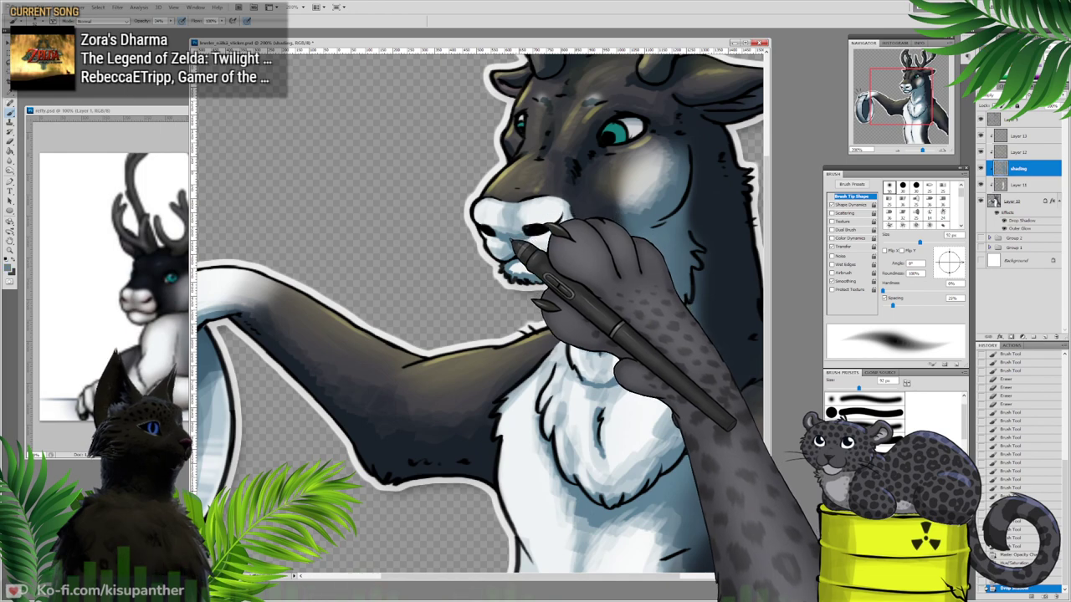
pyautogui.rightClick(522, 244)
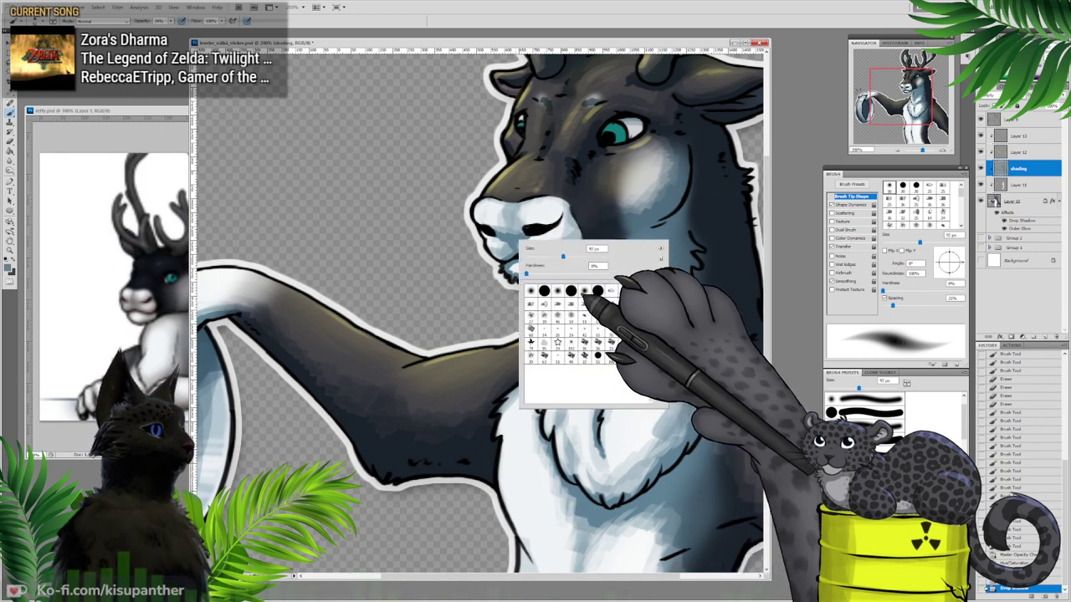
pyautogui.click(546, 357)
pyautogui.moveTo(551, 257); pyautogui.dragTo(521, 251)
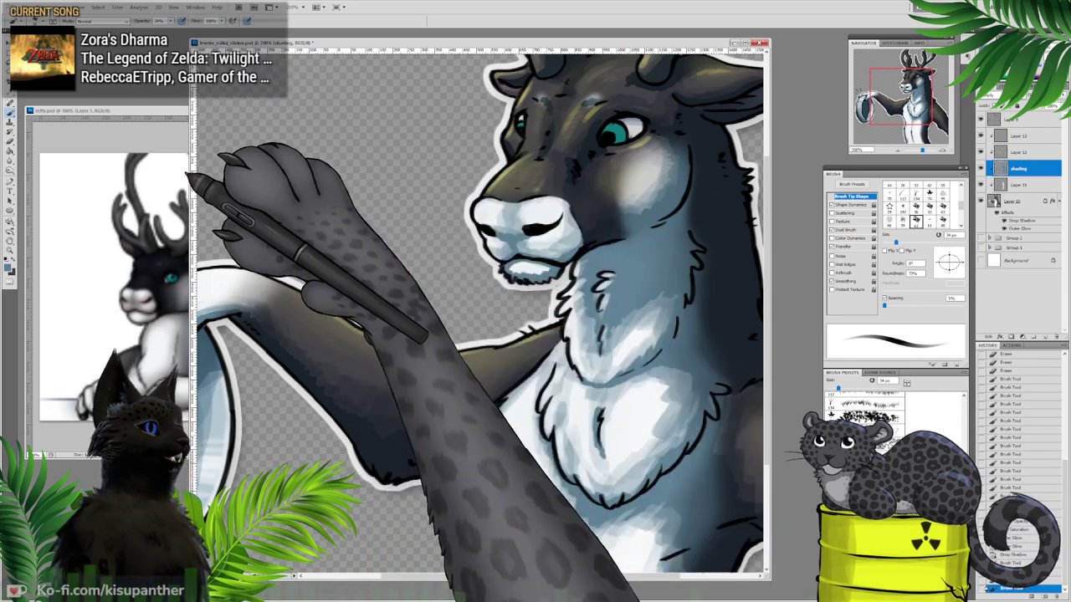
# Step: Refine the shading around the mouth and chin by erasing excess and repainting it with the textured brush
pyautogui.click(10, 142)
pyautogui.rightClick(541, 256)
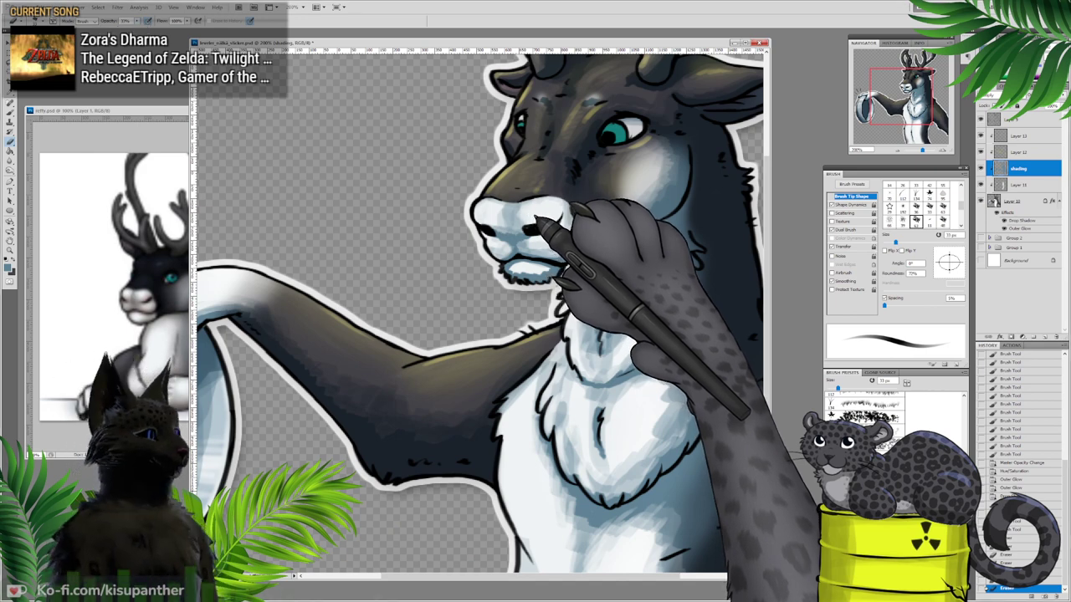
pyautogui.hotkey('ctrl', 'z')
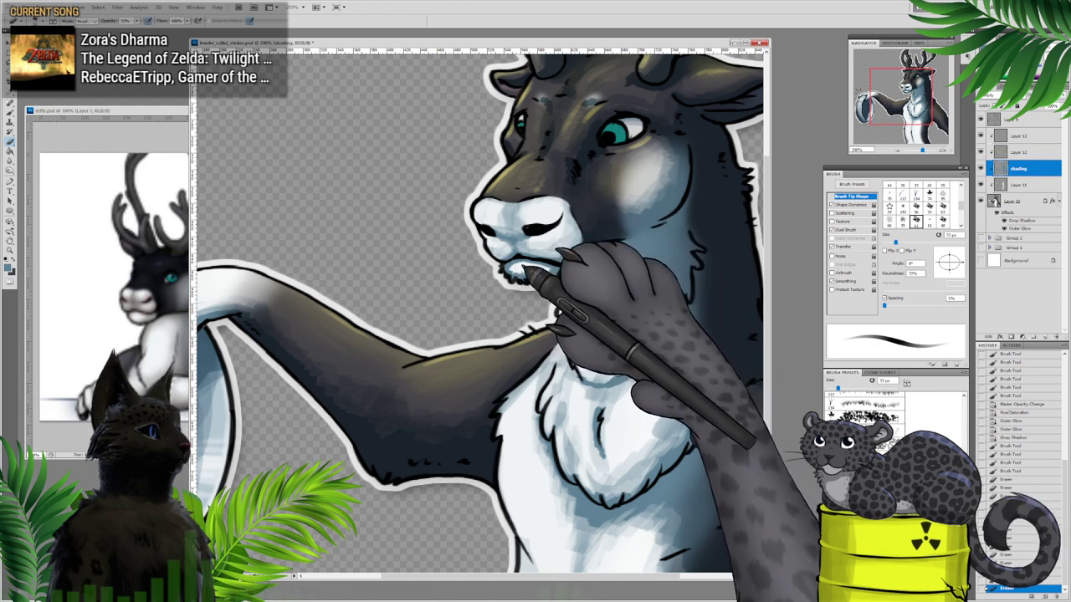
pyautogui.moveTo(542, 272); pyautogui.dragTo(536, 275)
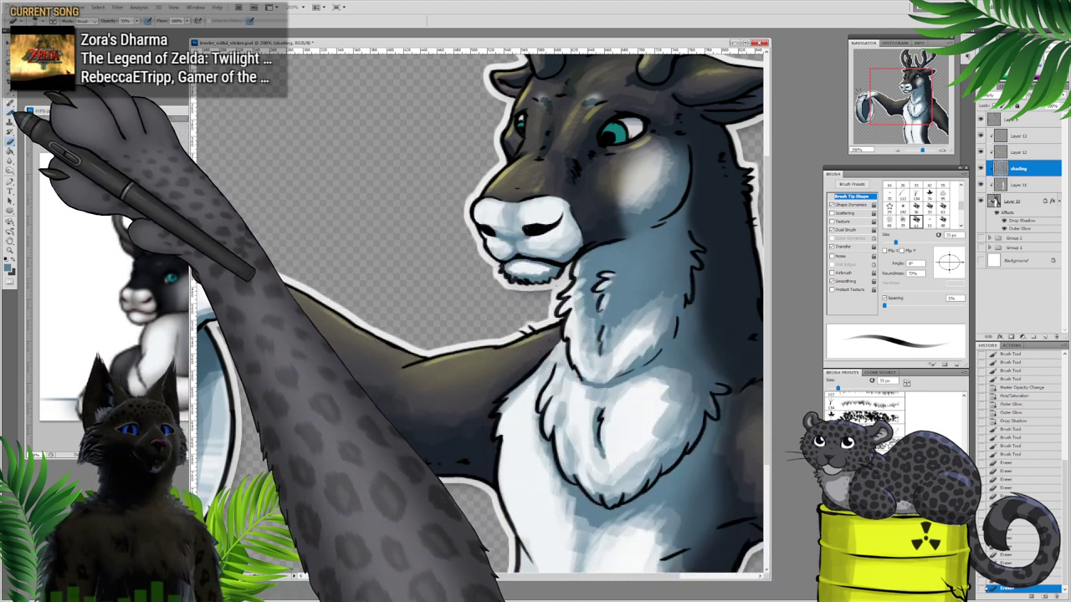
pyautogui.press('b')
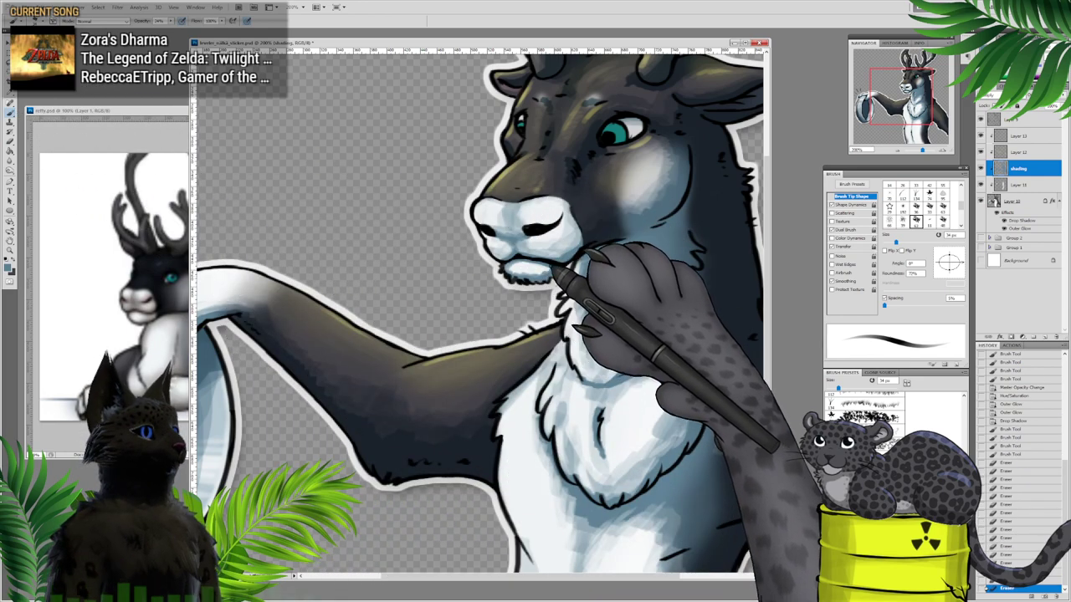
pyautogui.moveTo(553, 265); pyautogui.dragTo(554, 272)
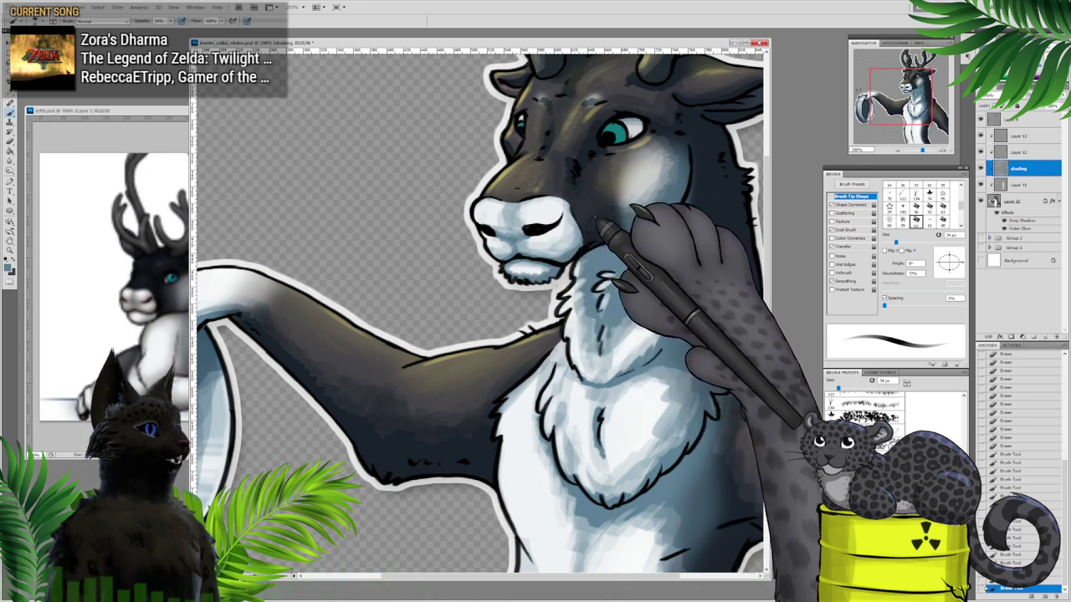
# Step: Try Normal blend mode on the shading layer and return it to Multiply
pyautogui.click(999, 96)
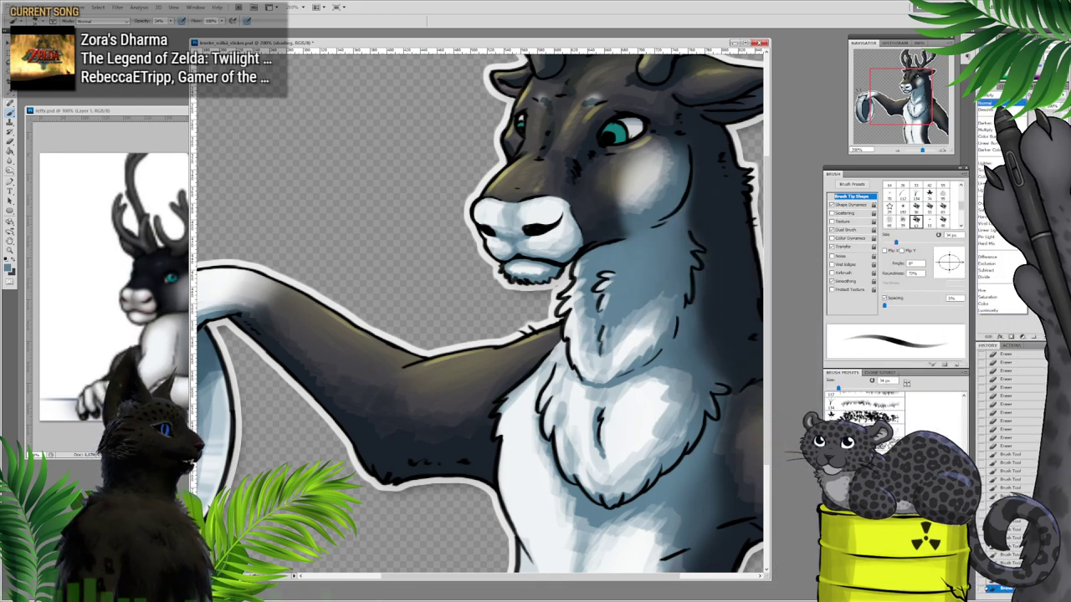
pyautogui.click(991, 104)
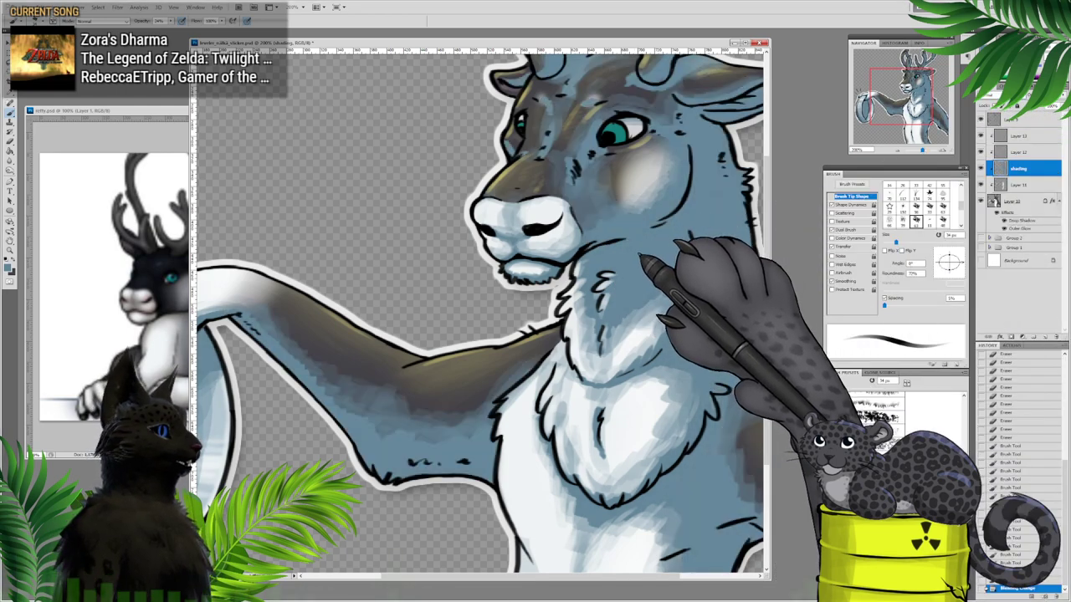
pyautogui.click(998, 96)
pyautogui.click(993, 131)
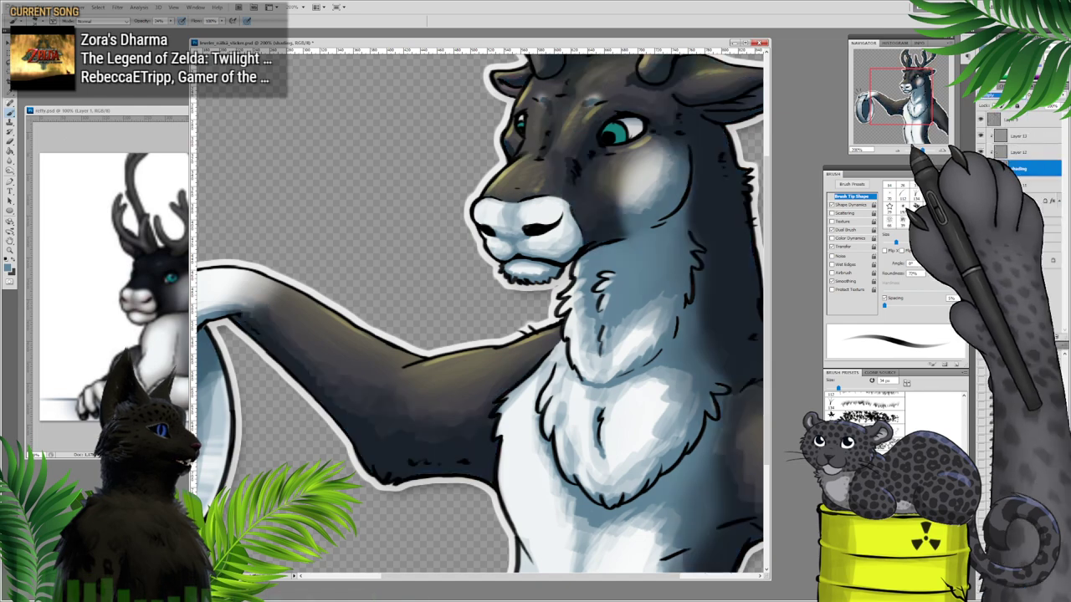
# Step: Deepen the shading around the nose, mouth and chin with a smaller 25 px brush at a higher opacity
pyautogui.rightClick(600, 258)
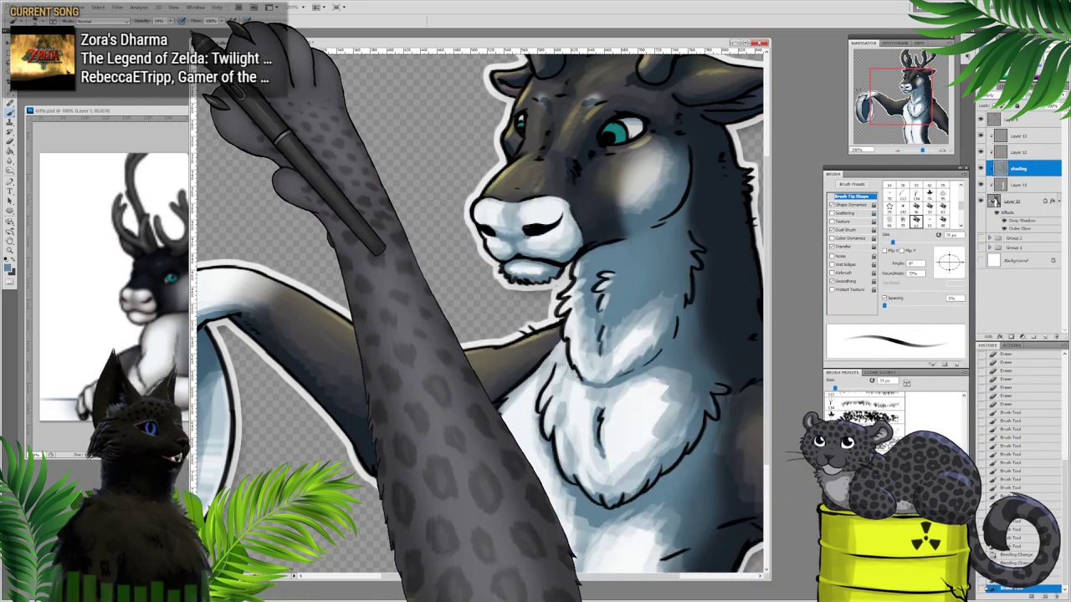
pyautogui.click(171, 20)
pyautogui.moveTo(171, 29); pyautogui.dragTo(184, 29)
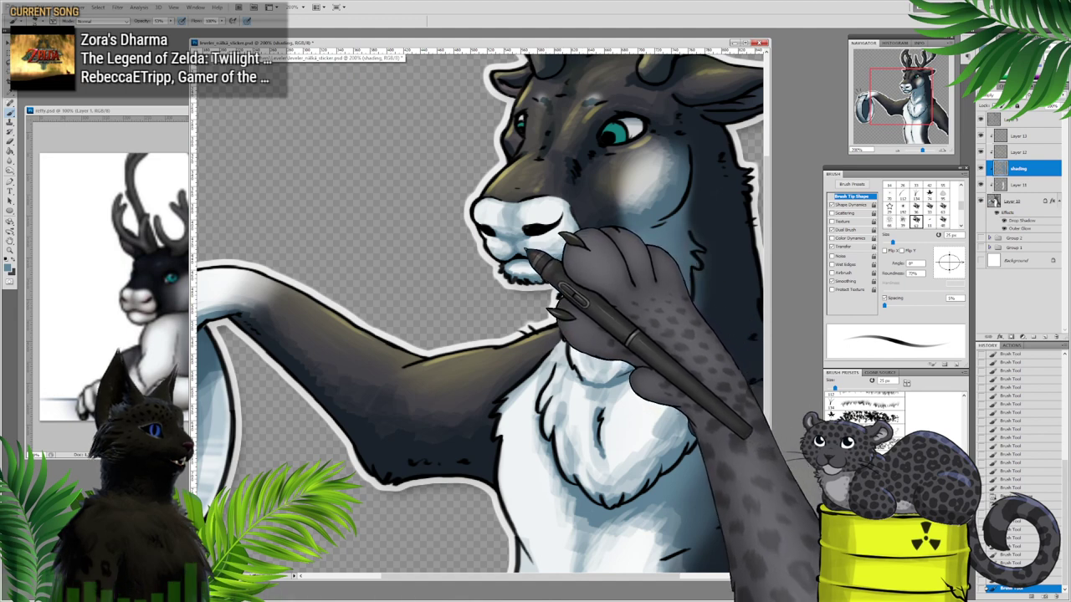
pyautogui.moveTo(504, 260); pyautogui.dragTo(523, 236)
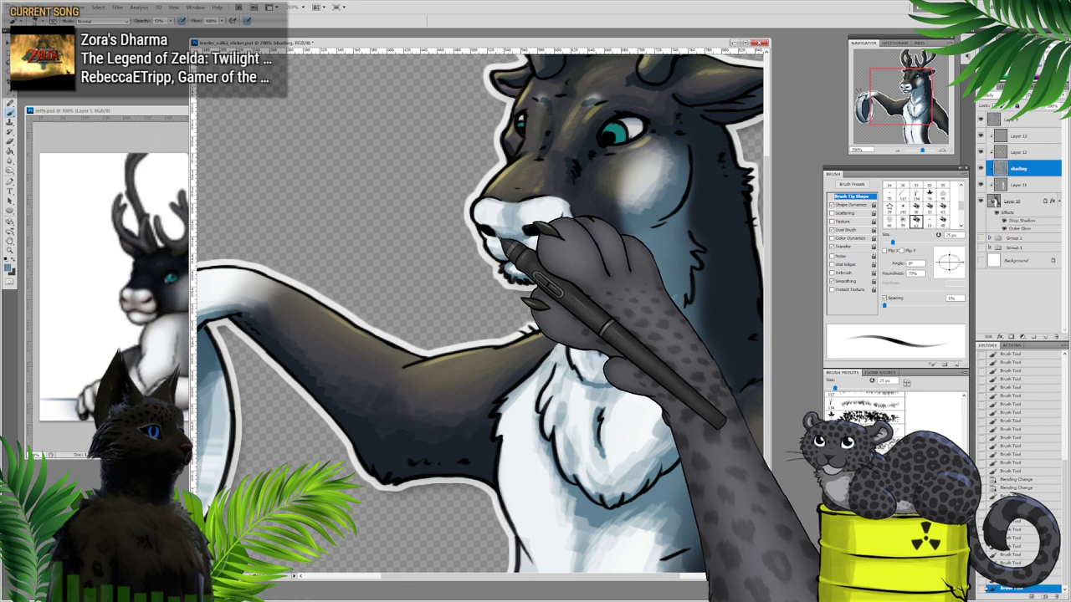
pyautogui.moveTo(491, 233); pyautogui.dragTo(506, 241)
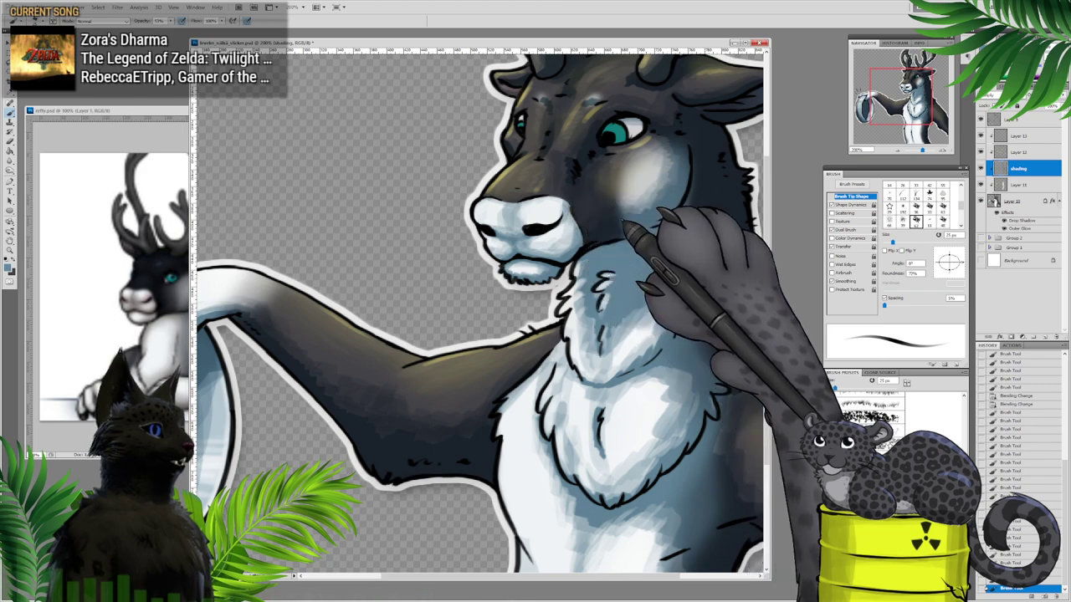
# Step: Paint fine details around the near eye with a 12 px brush on the layer directly above the shading layer
pyautogui.moveTo(903, 94); pyautogui.dragTo(913, 86)
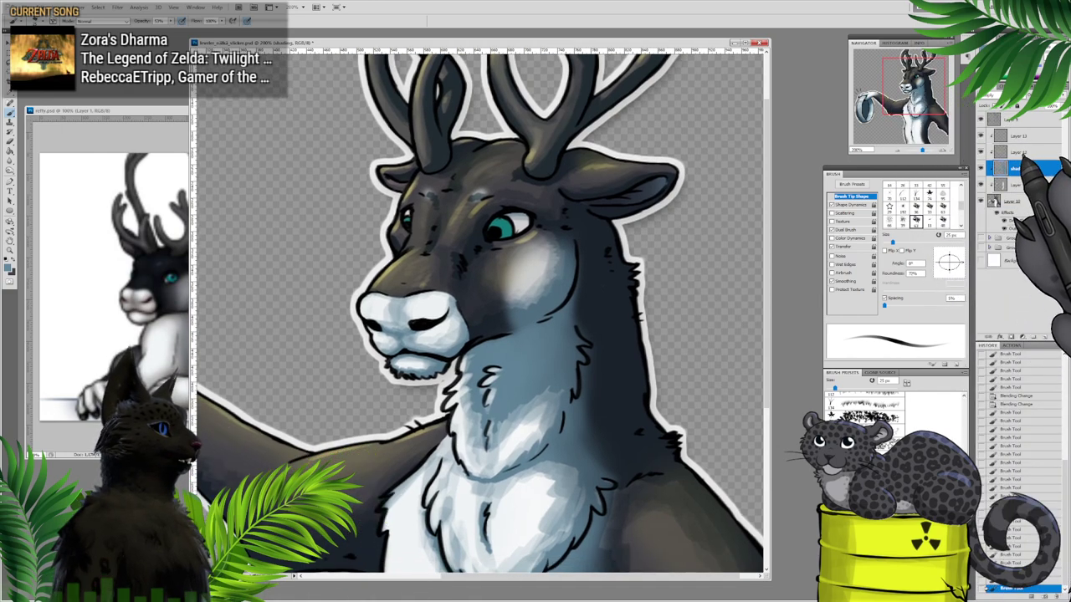
pyautogui.click(1019, 153)
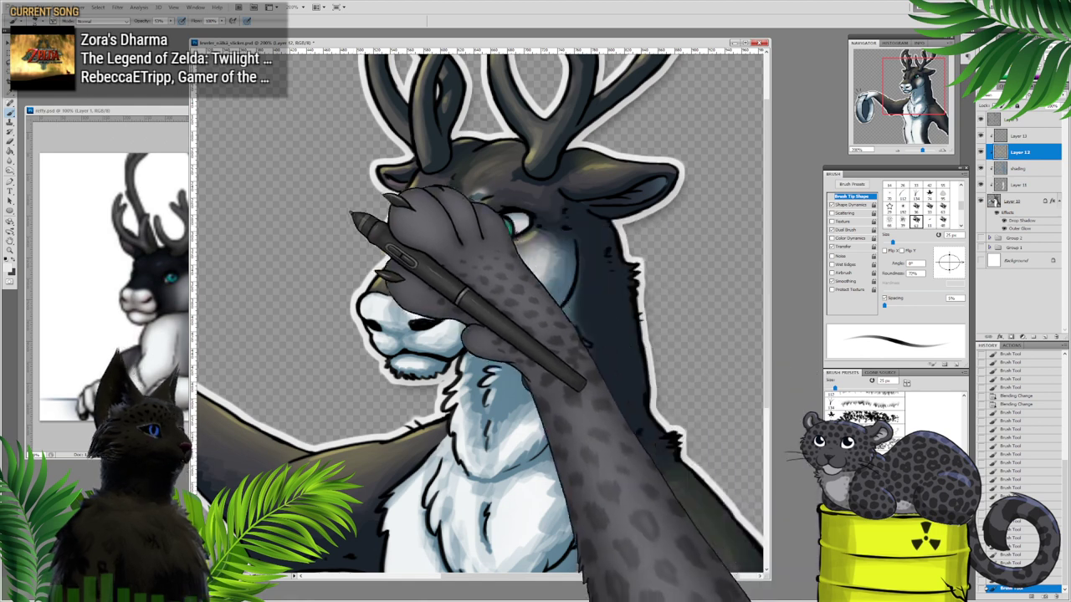
pyautogui.rightClick(535, 217)
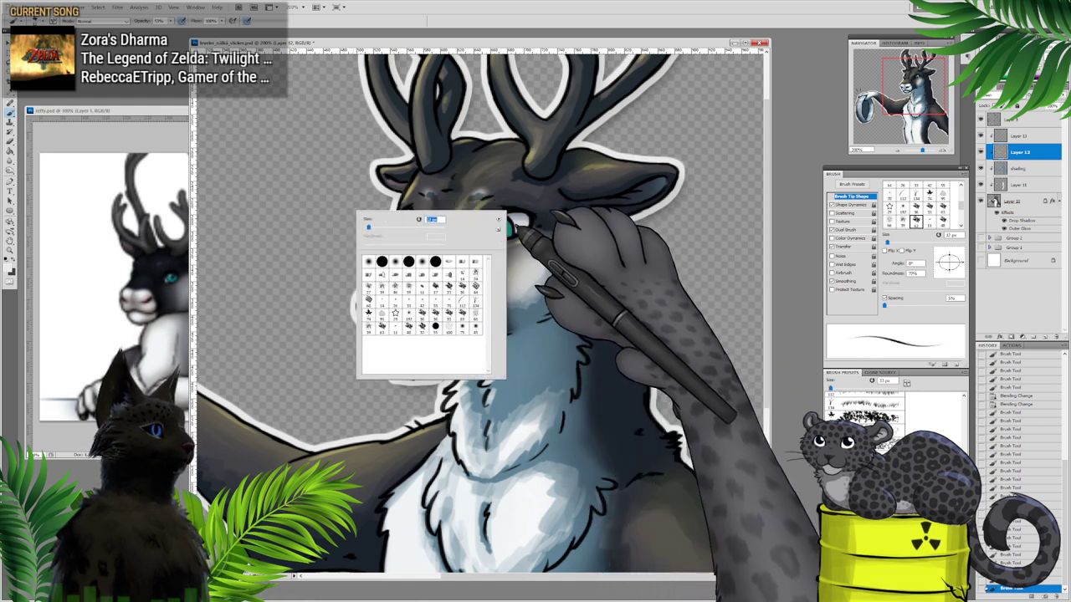
pyautogui.moveTo(521, 228); pyautogui.dragTo(528, 221)
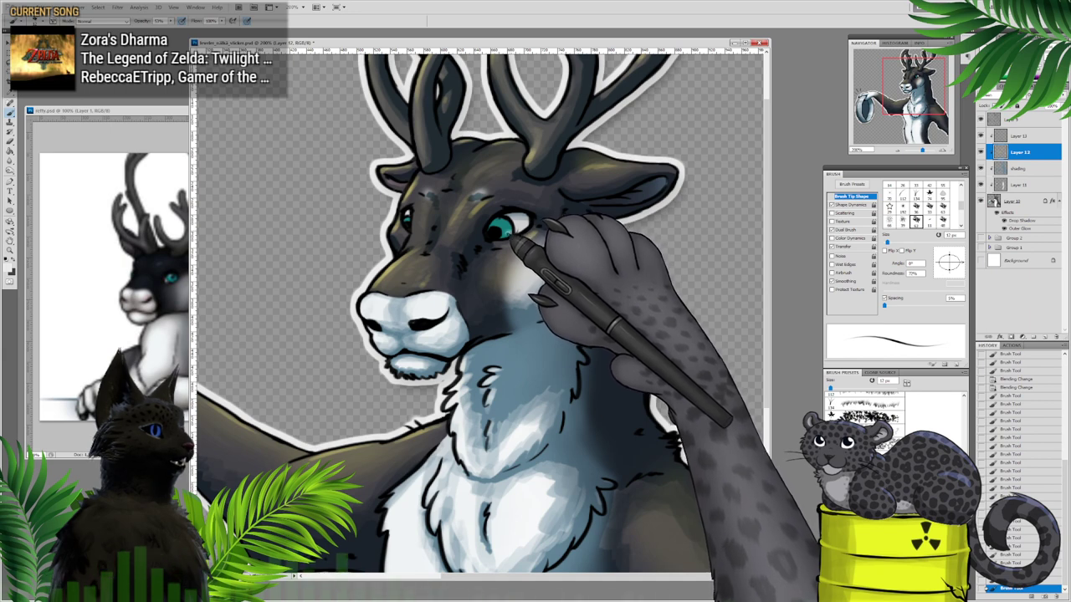
pyautogui.moveTo(512, 236); pyautogui.dragTo(535, 231)
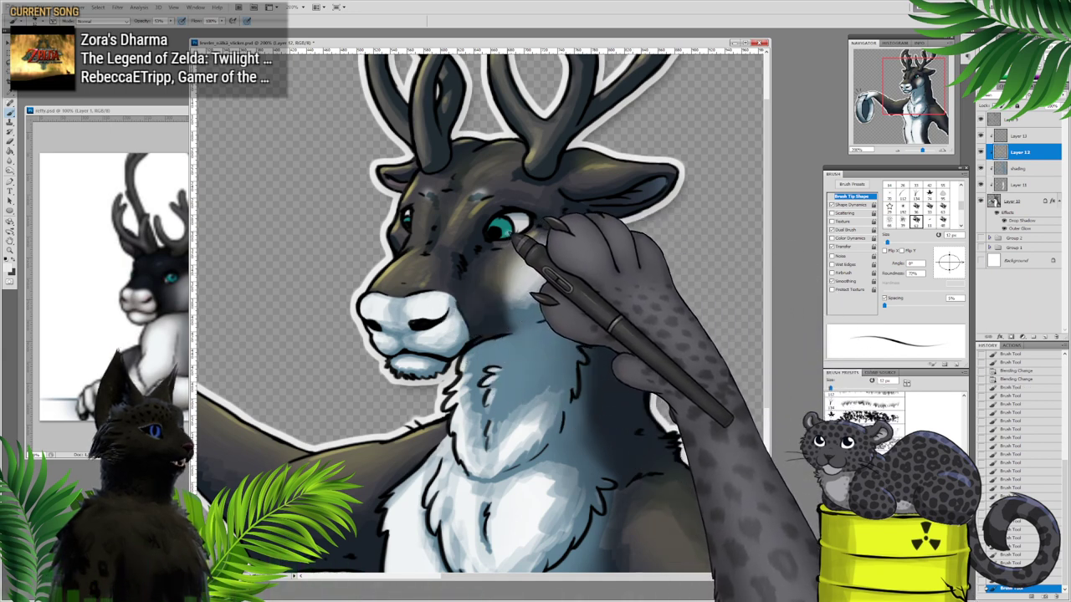
pyautogui.moveTo(512, 236); pyautogui.dragTo(507, 236)
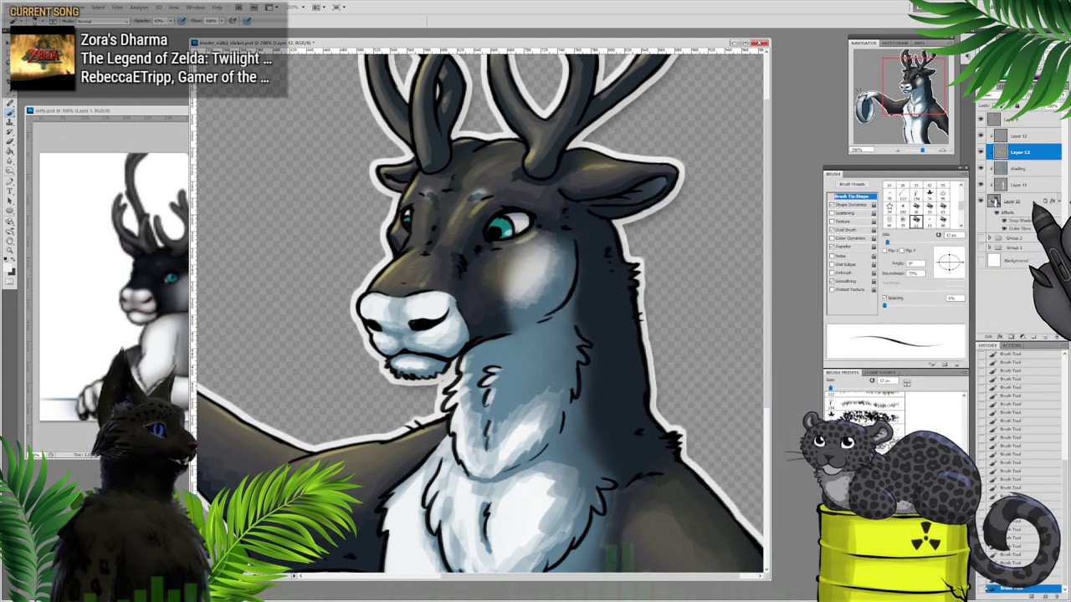
# Step: Sample the iris colour, choose a dark teal from it and touch up the eyes on the base reindeer layer
pyautogui.click(1015, 200)
pyautogui.keyDown('alt'); pyautogui.click(508, 223); pyautogui.keyUp('alt')
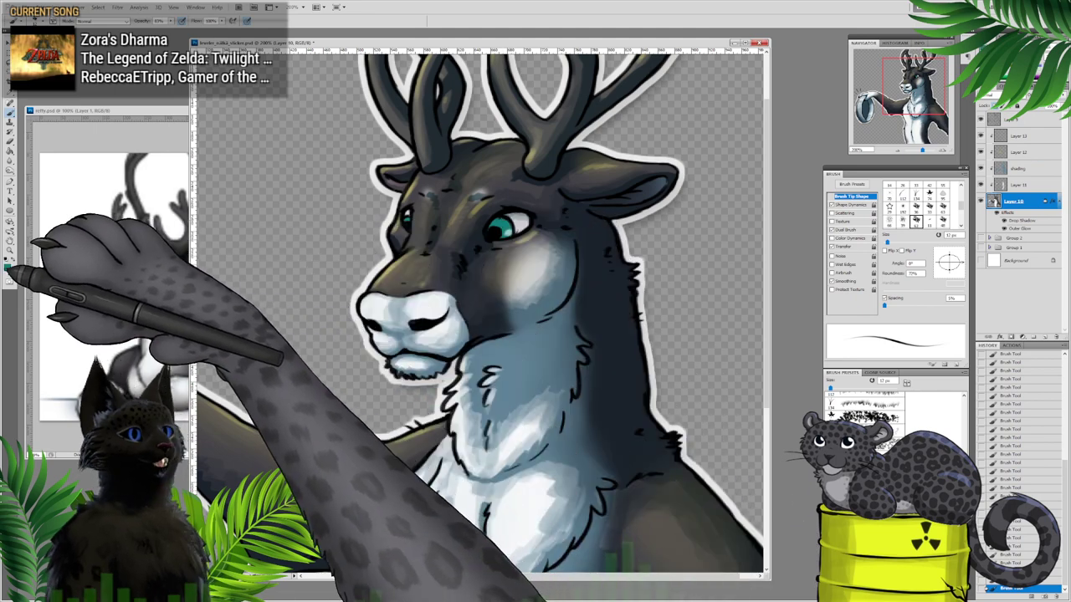
pyautogui.click(8, 266)
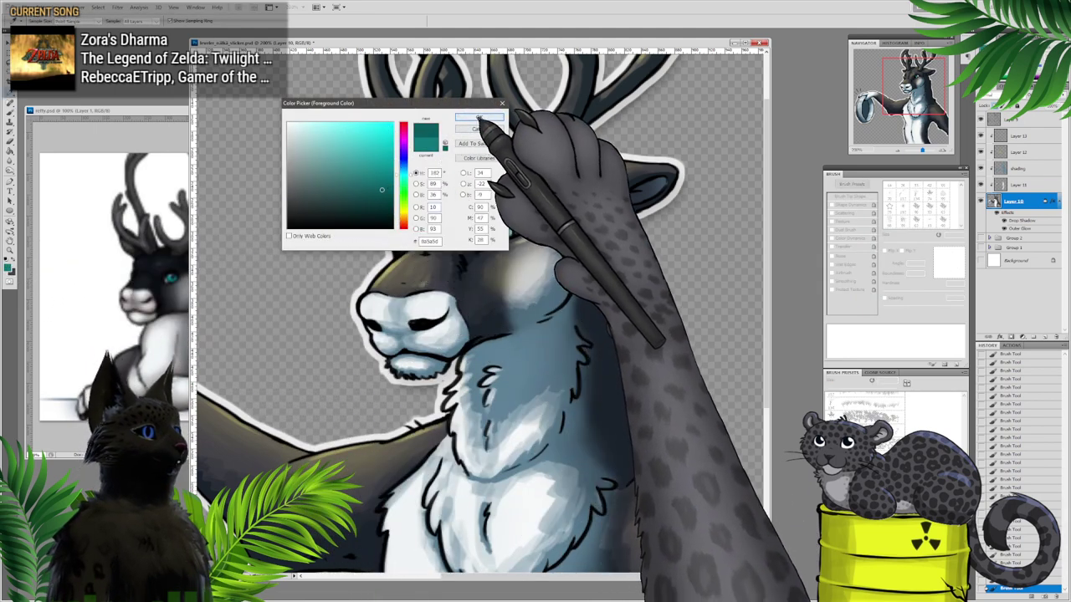
pyautogui.click(478, 117)
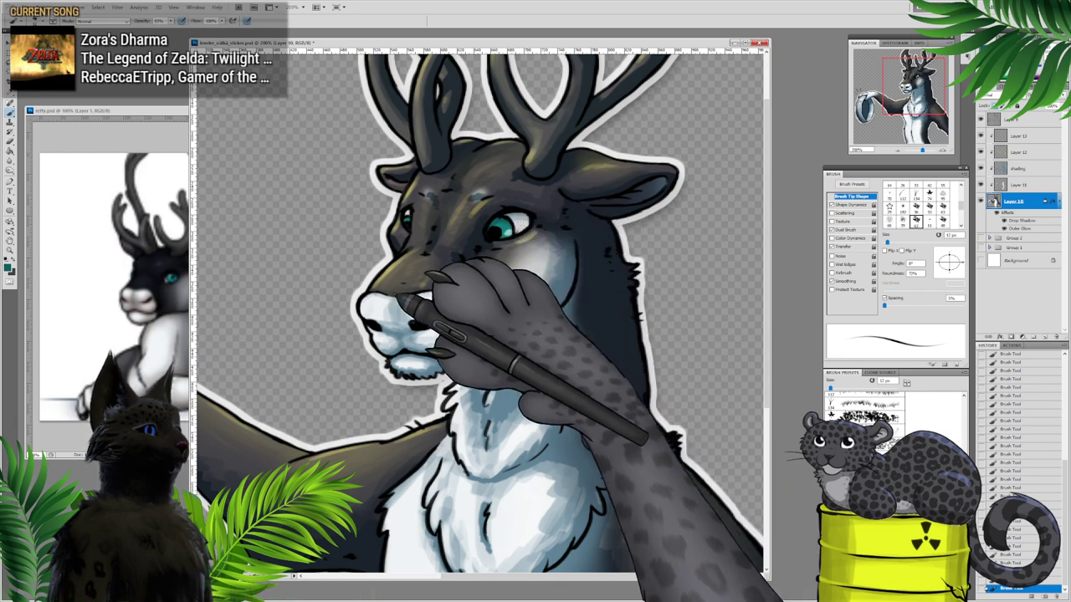
# Step: Add small highlight dots to the eye on Layer 9 with a small hard round brush
pyautogui.click(1014, 119)
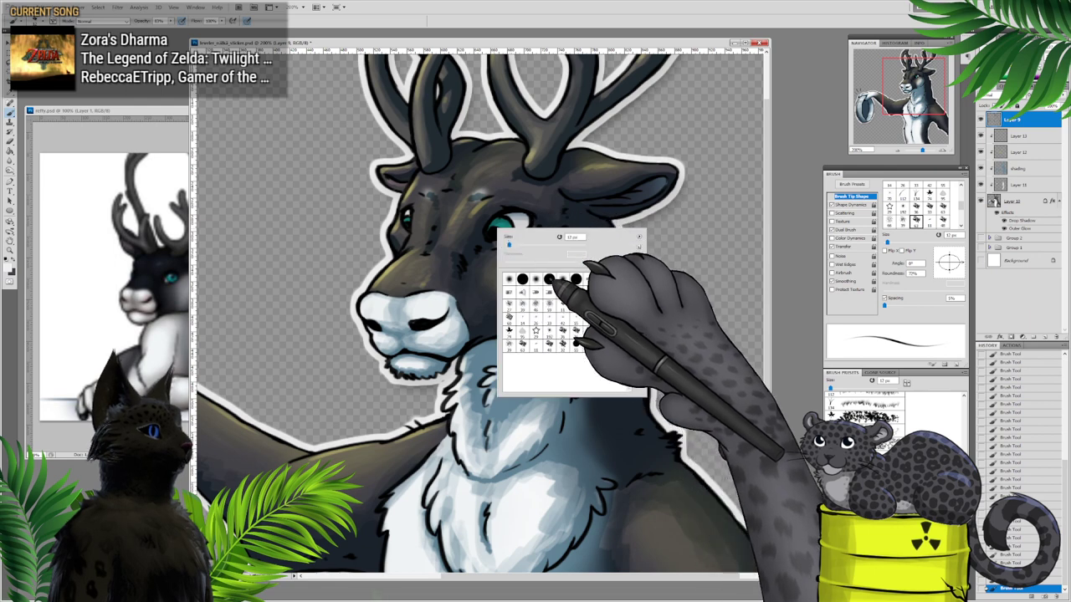
pyautogui.click(549, 280)
pyautogui.moveTo(507, 245); pyautogui.dragTo(506, 245)
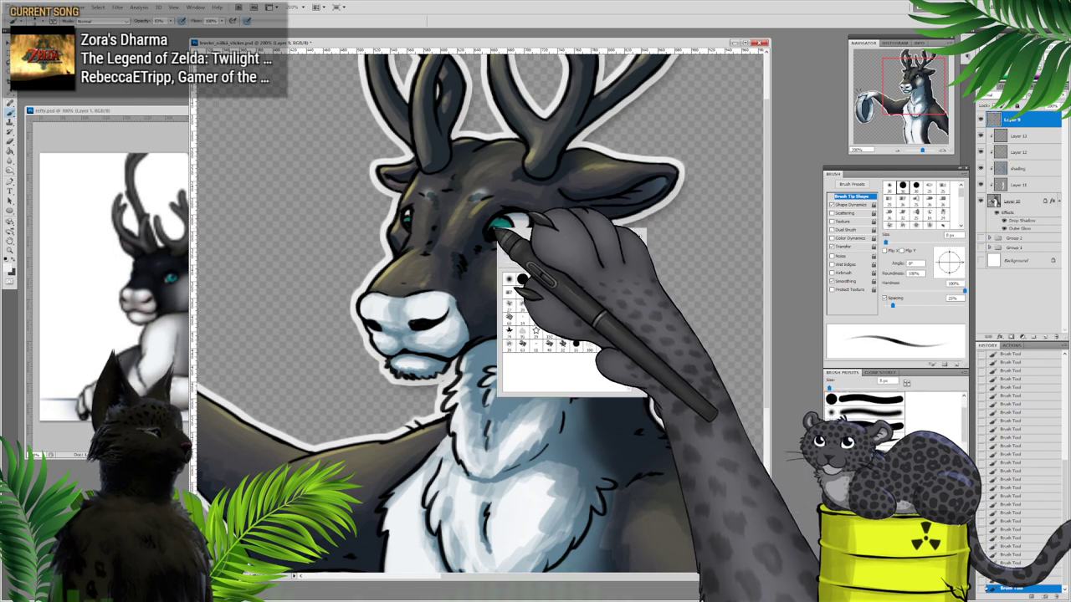
pyautogui.click(501, 225)
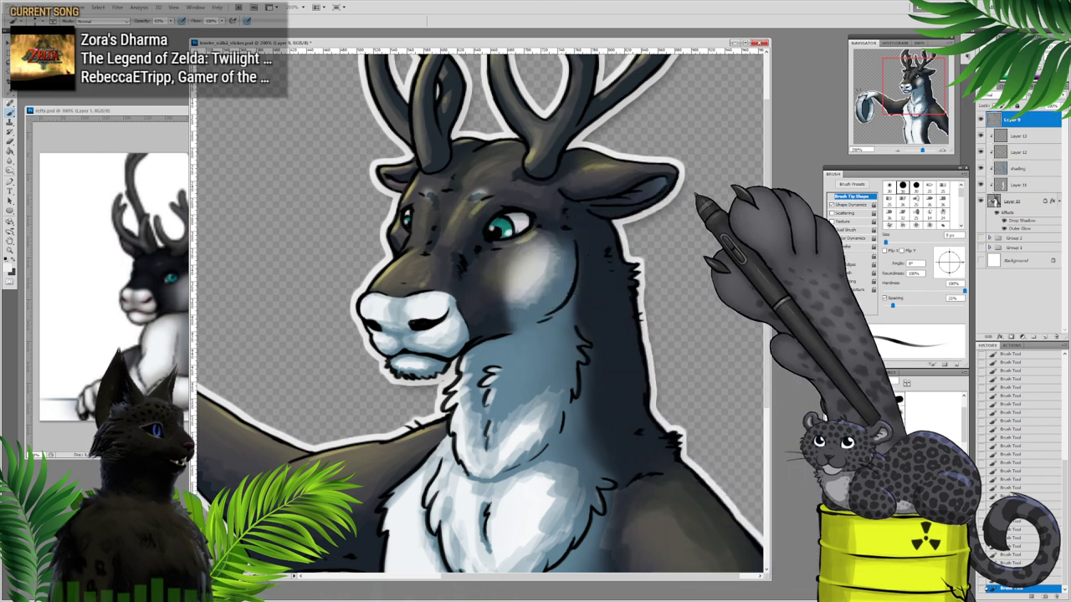
# Step: Resample the near eye's teal and refine the iris on the base reindeer layer with a dark teal
pyautogui.click(1013, 201)
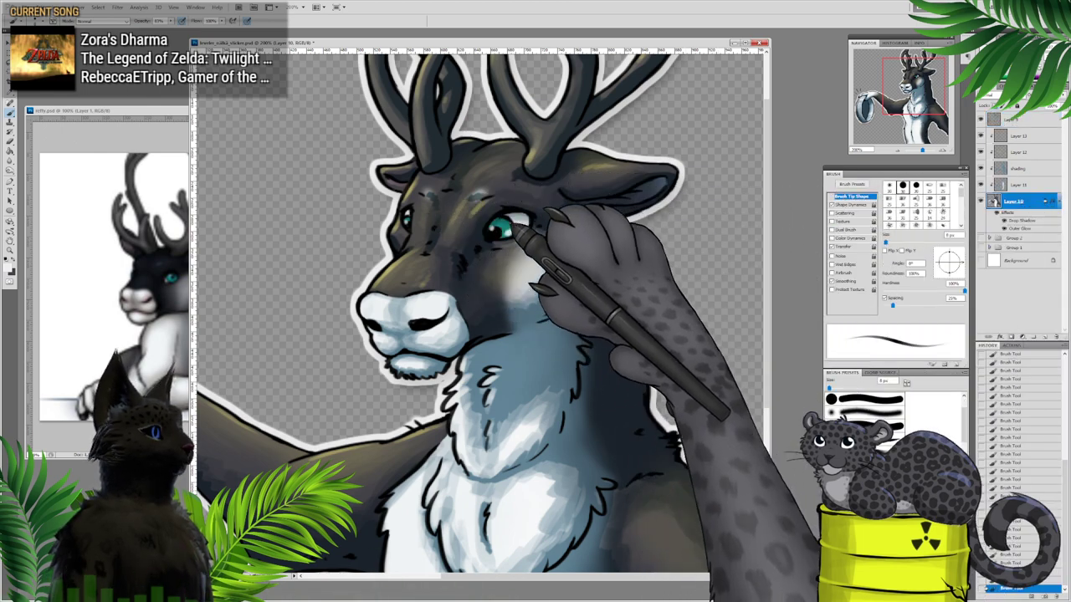
pyautogui.keyDown('alt'); pyautogui.click(505, 230); pyautogui.keyUp('alt')
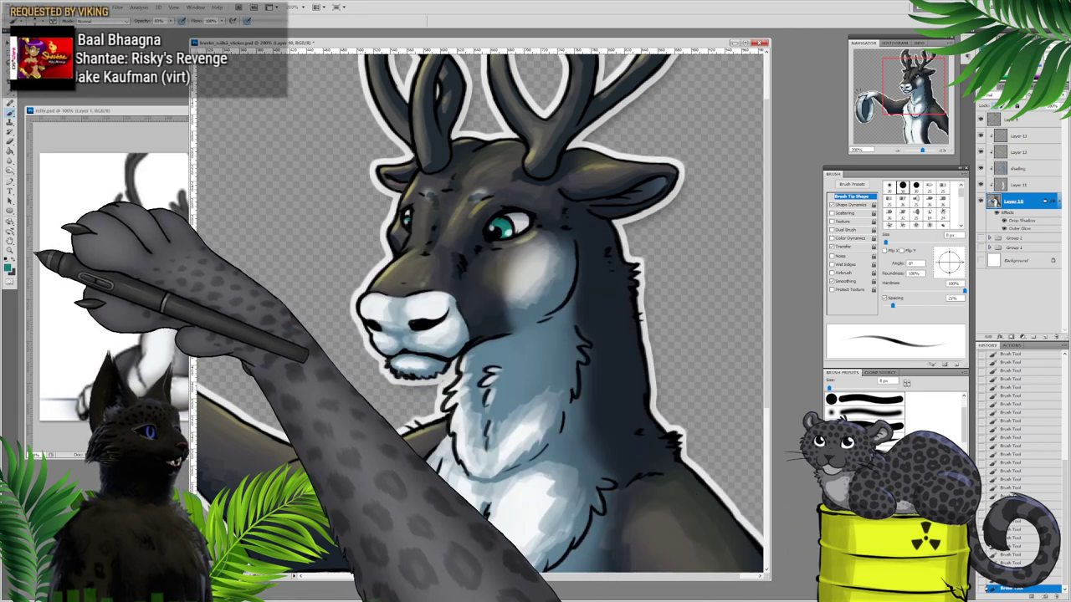
pyautogui.click(8, 267)
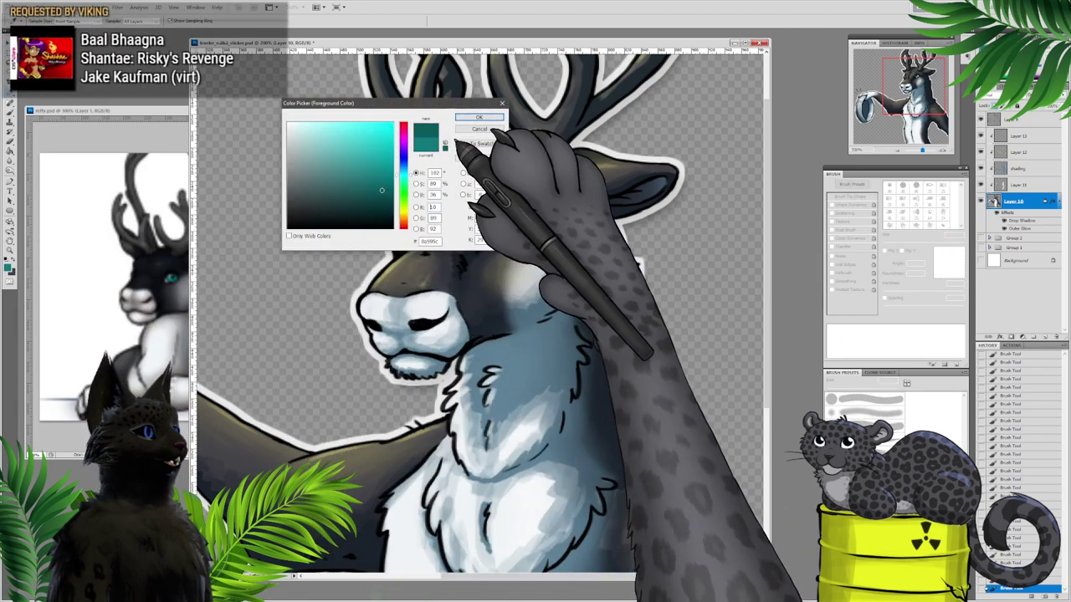
pyautogui.click(478, 117)
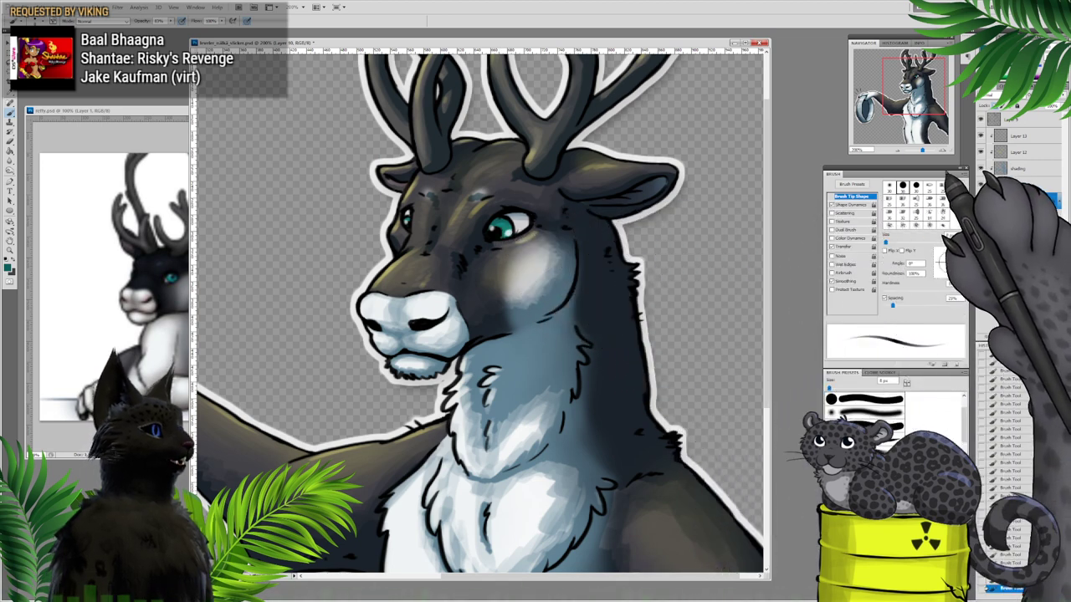
# Step: Make Layer 9 the active layer with the whole illustration in view
pyautogui.click(898, 150)
pyautogui.click(898, 151)
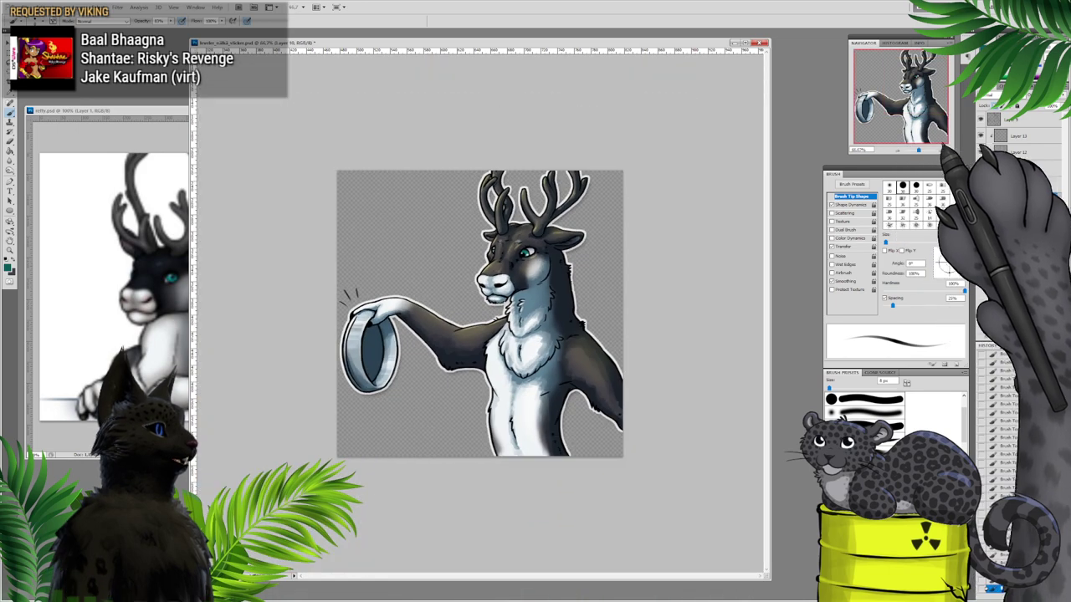
pyautogui.click(1020, 120)
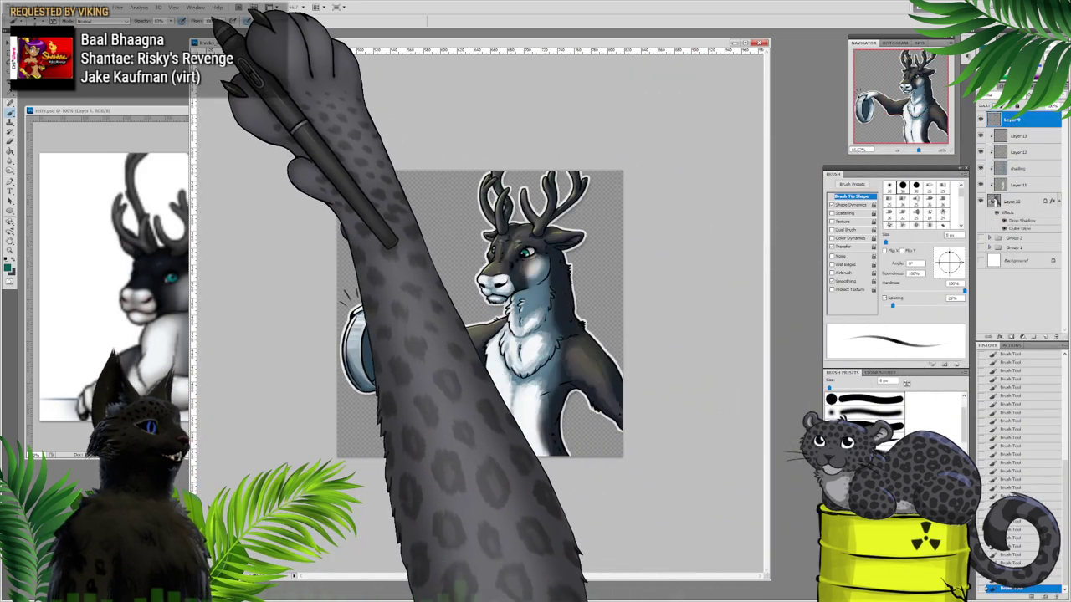
pyautogui.click(61, 7)
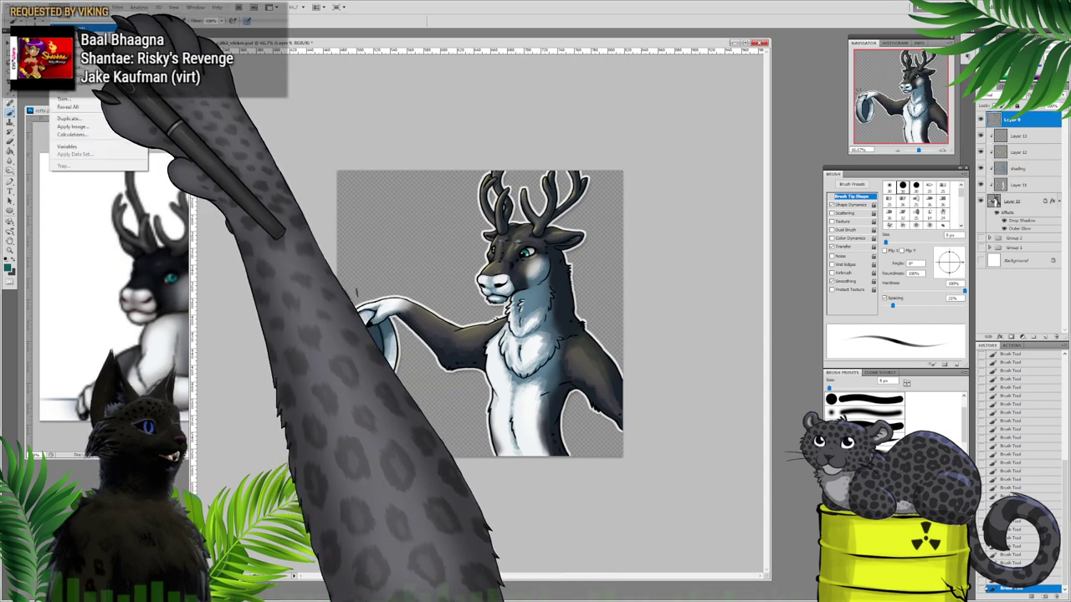
pyautogui.moveTo(83, 28)
pyautogui.click(200, 72)
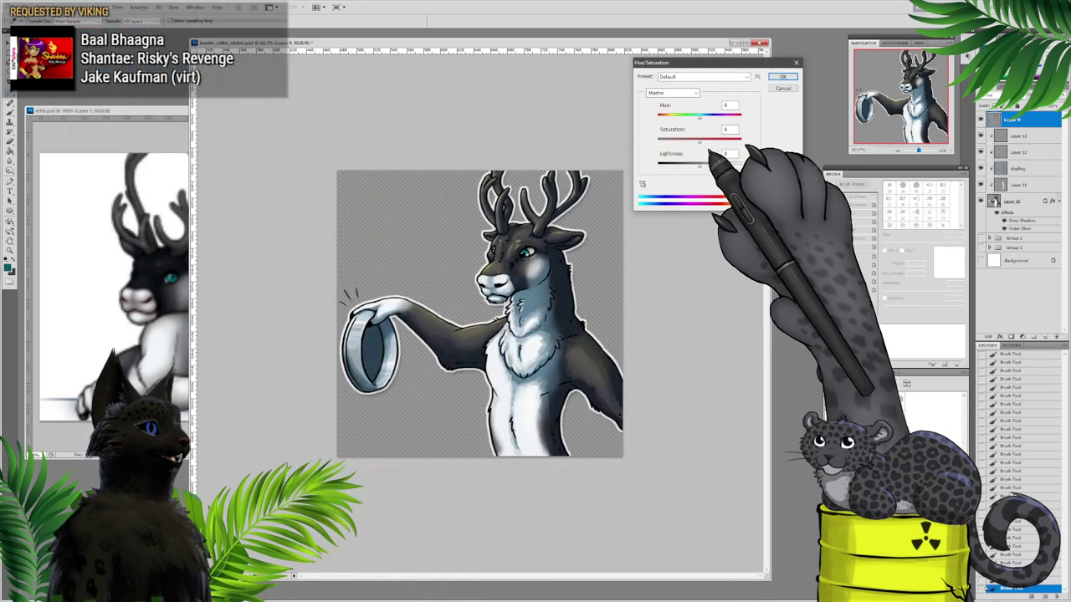
pyautogui.moveTo(700, 164)
pyautogui.mouseDown()
pyautogui.moveTo(730, 164)
pyautogui.moveTo(696, 166)
pyautogui.mouseUp()
pyautogui.click(779, 89)
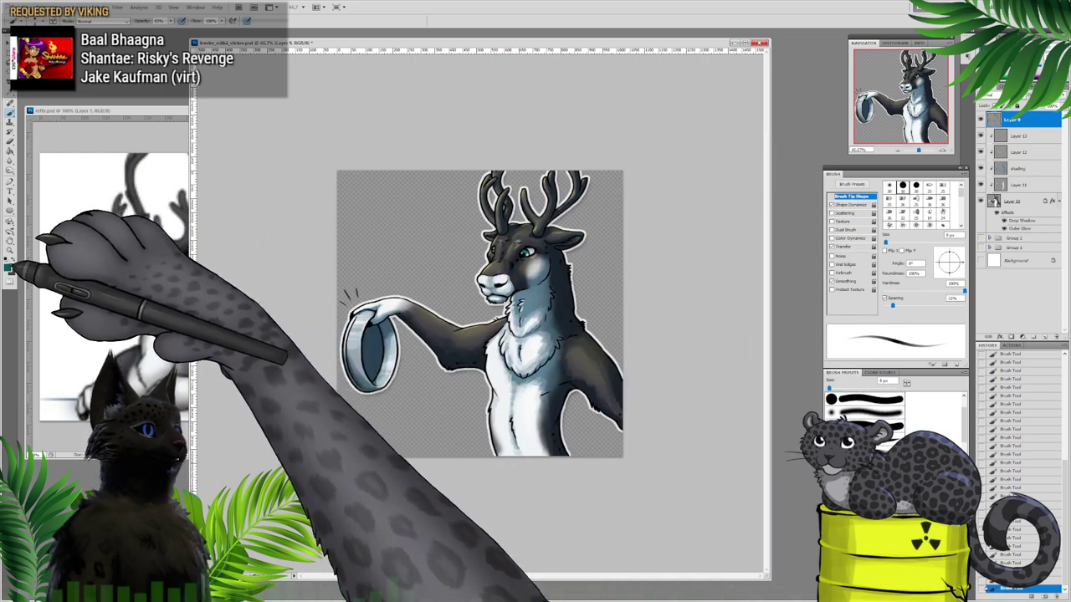
# Step: Set the foreground colour to a dark blue-grey with hue 197°, saturation 40% and brightness 16%
pyautogui.click(9, 267)
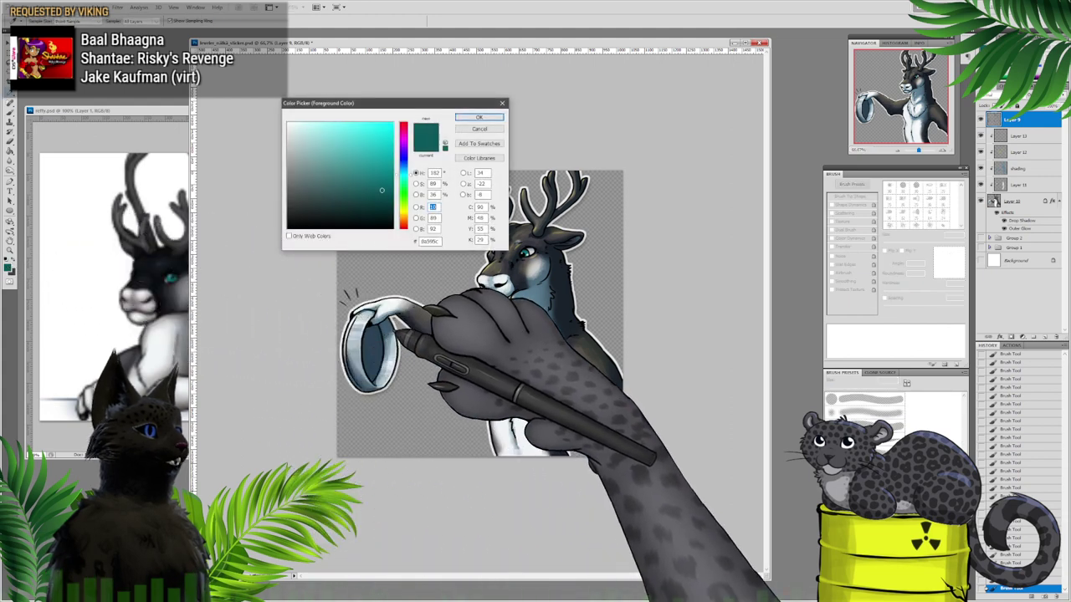
pyautogui.click(398, 331)
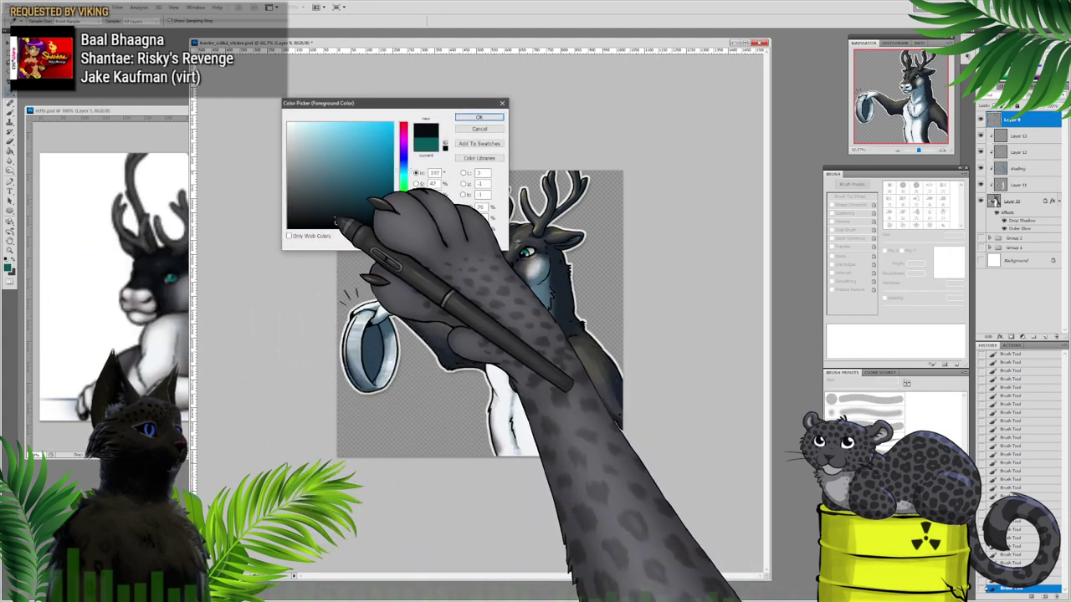
pyautogui.click(330, 212)
pyautogui.click(479, 117)
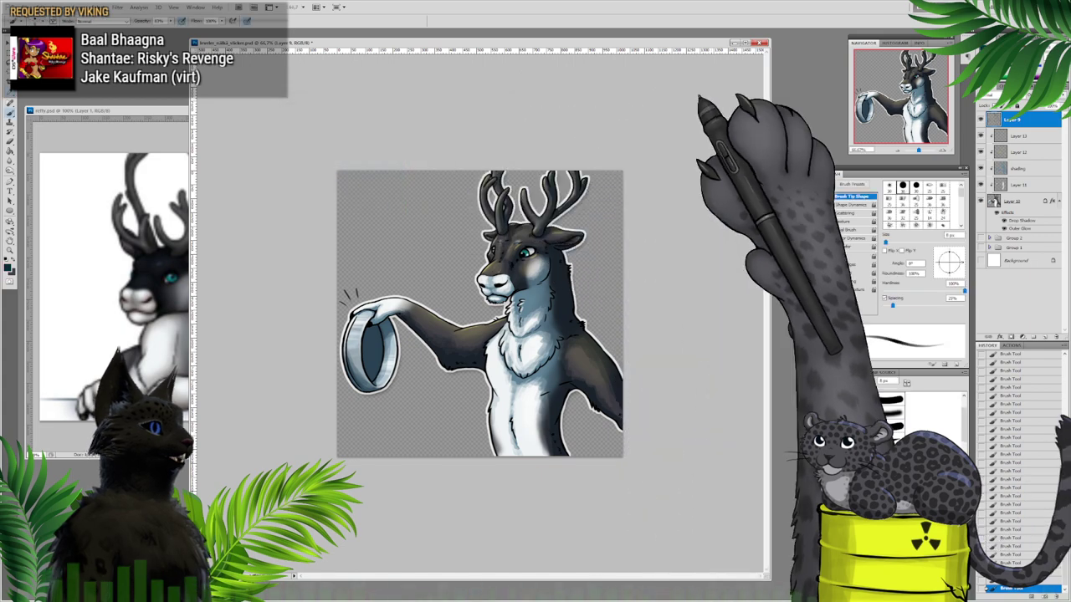
# Step: Lock Layer 9's transparent pixels and set up a 54 px hard round brush with Transfer turned off
pyautogui.rightClick(410, 268)
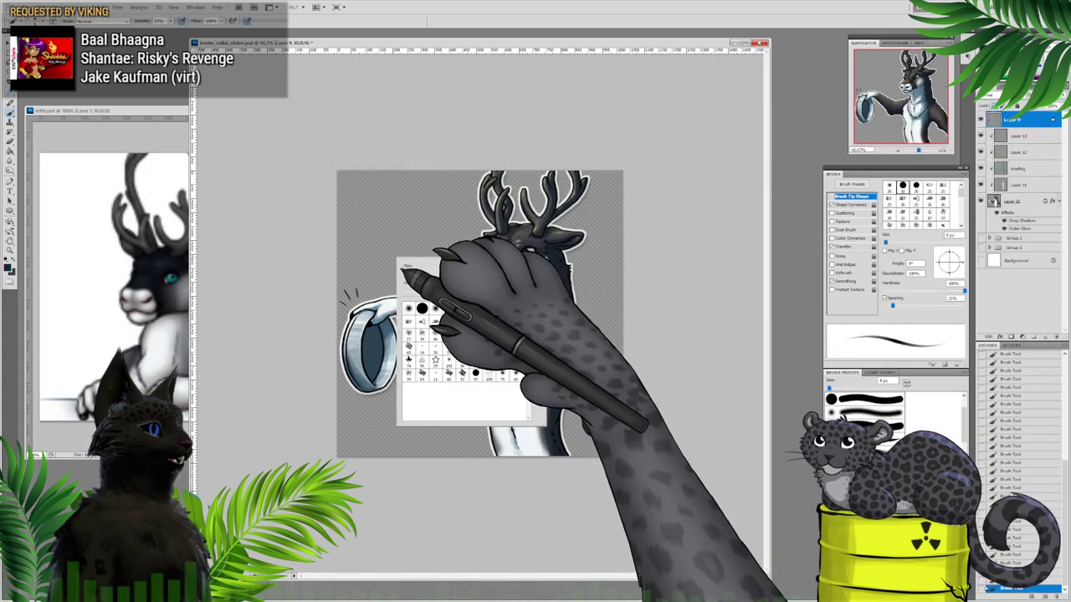
pyautogui.click(425, 274)
pyautogui.click(355, 325)
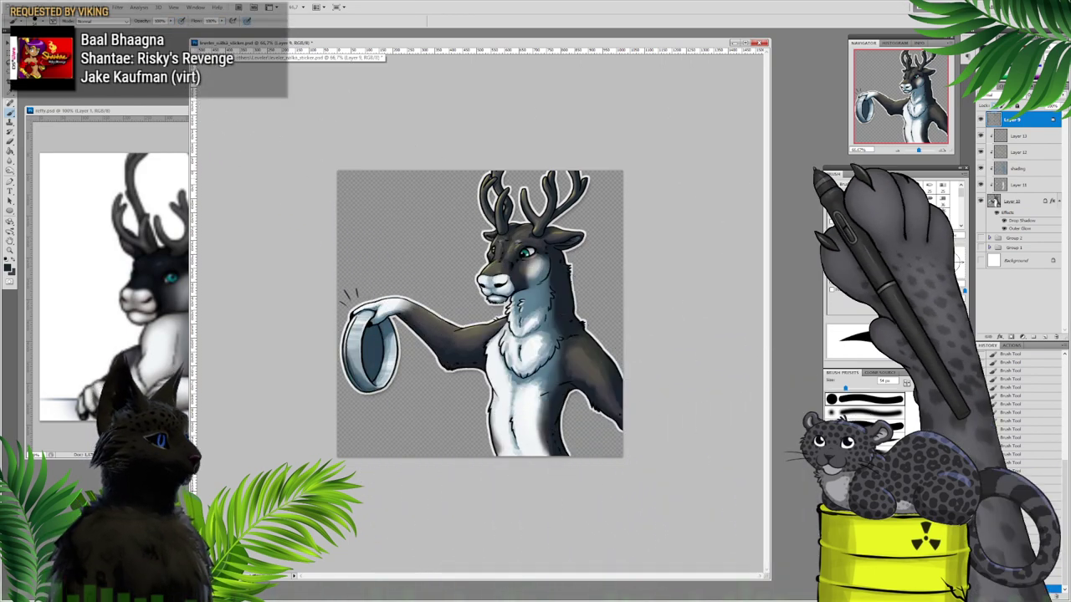
pyautogui.click(832, 247)
# Step: Adjust the dark paint colour and recolour the linework of the ring in the reindeer's hand
pyautogui.hotkey('ctrl', '+')
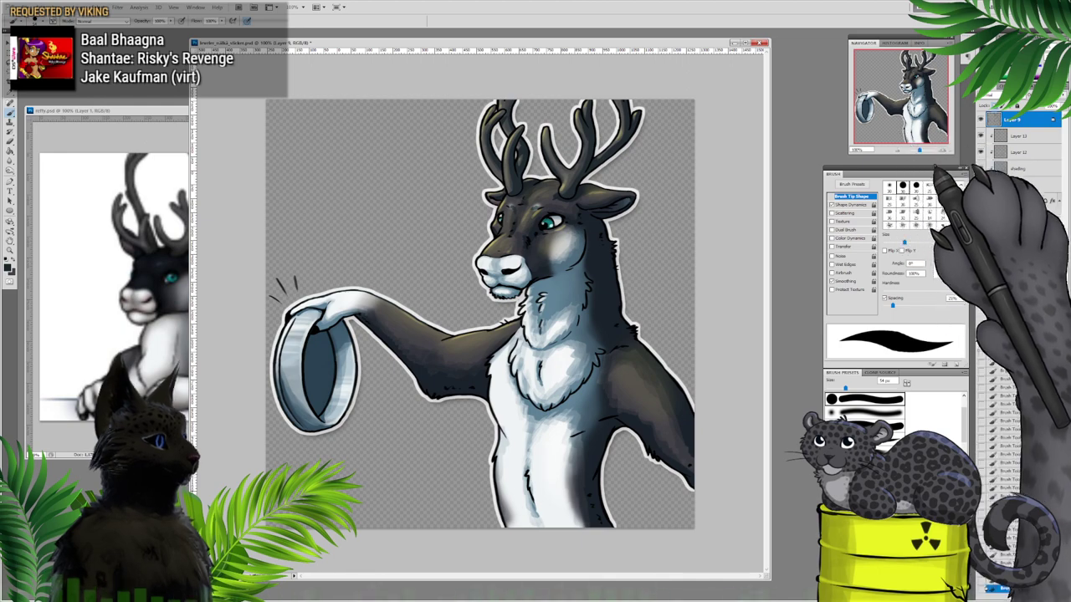
pyautogui.click(939, 151)
pyautogui.moveTo(914, 96); pyautogui.dragTo(877, 124)
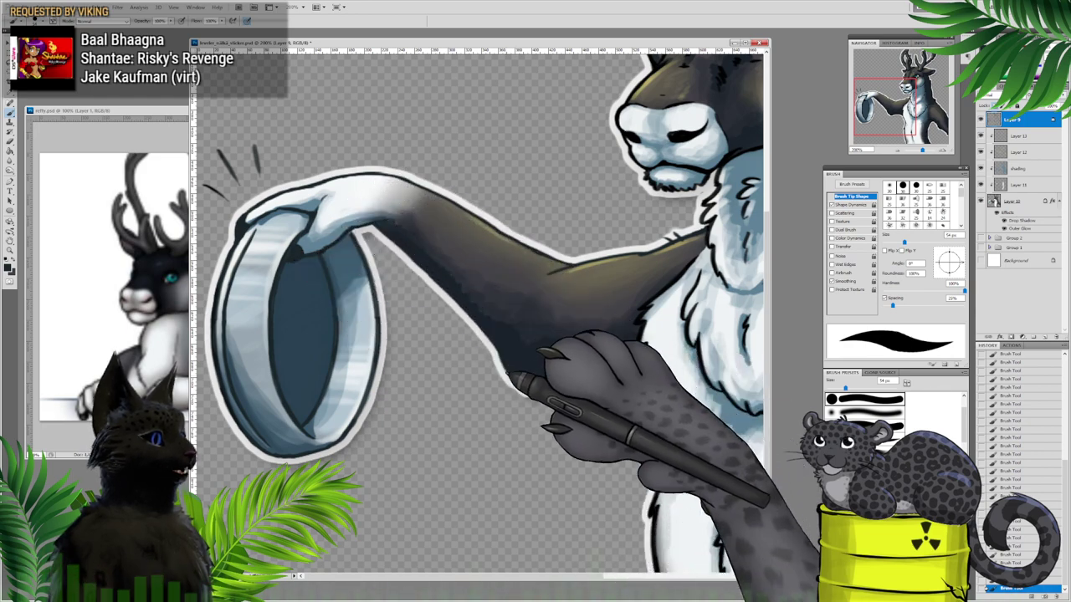
pyautogui.click(8, 268)
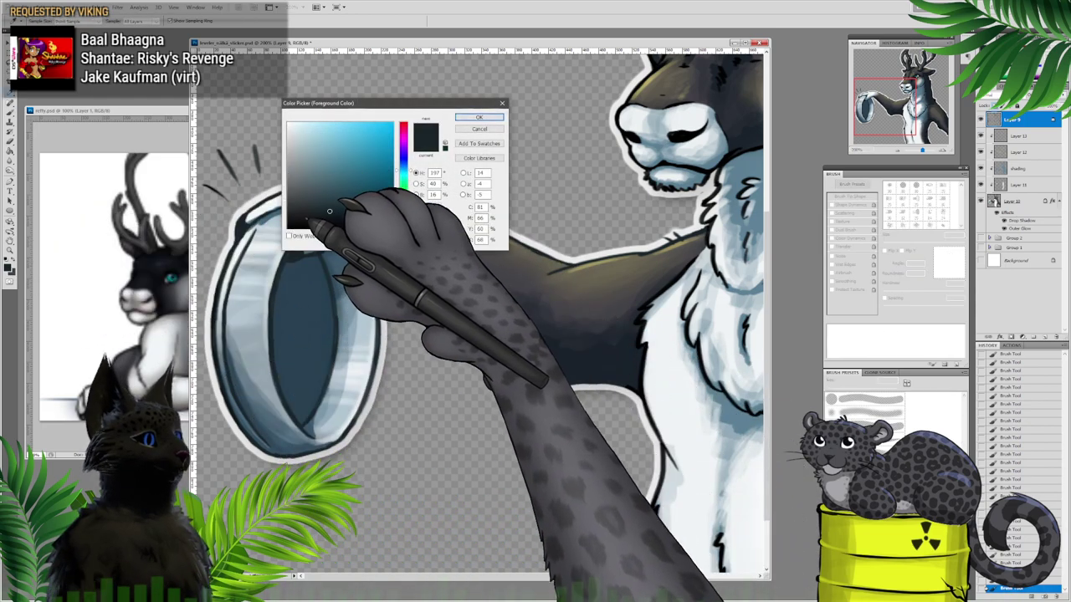
pyautogui.click(479, 118)
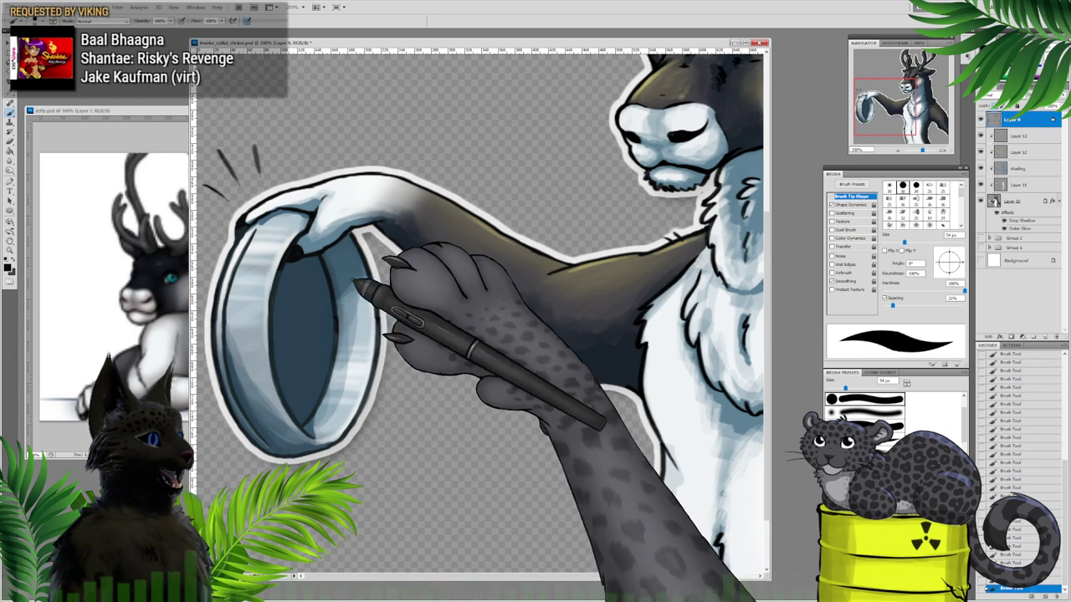
pyautogui.moveTo(379, 349)
pyautogui.mouseDown()
pyautogui.moveTo(317, 441)
pyautogui.moveTo(256, 431)
pyautogui.moveTo(265, 214)
pyautogui.moveTo(265, 426)
pyautogui.mouseUp()
pyautogui.moveTo(273, 368); pyautogui.dragTo(287, 409)
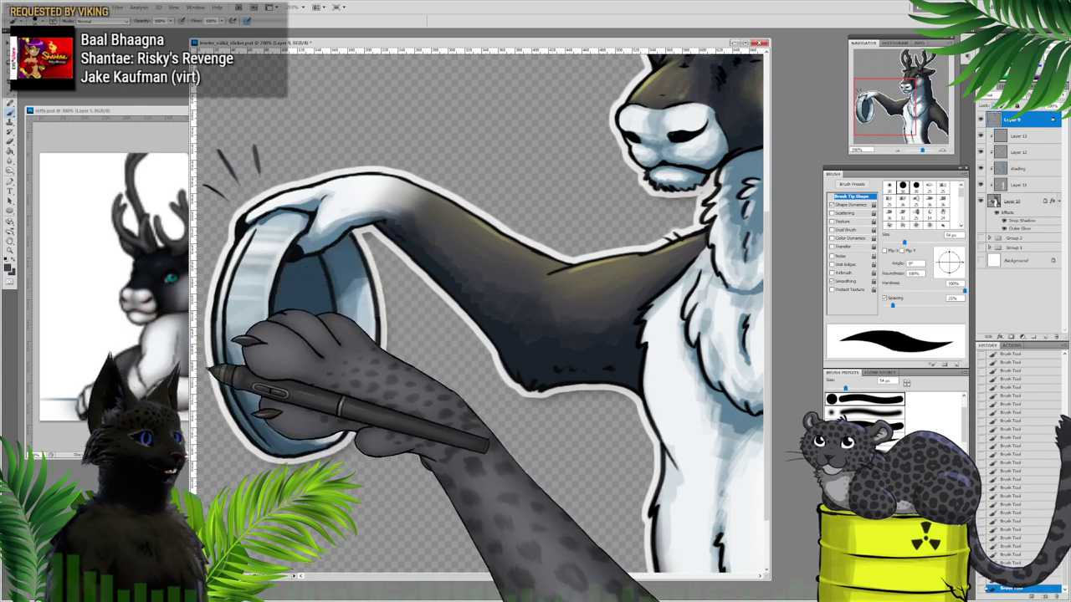
# Step: Choose a dark slate blue and refine the ring's linework with a smaller hard round brush
pyautogui.click(10, 266)
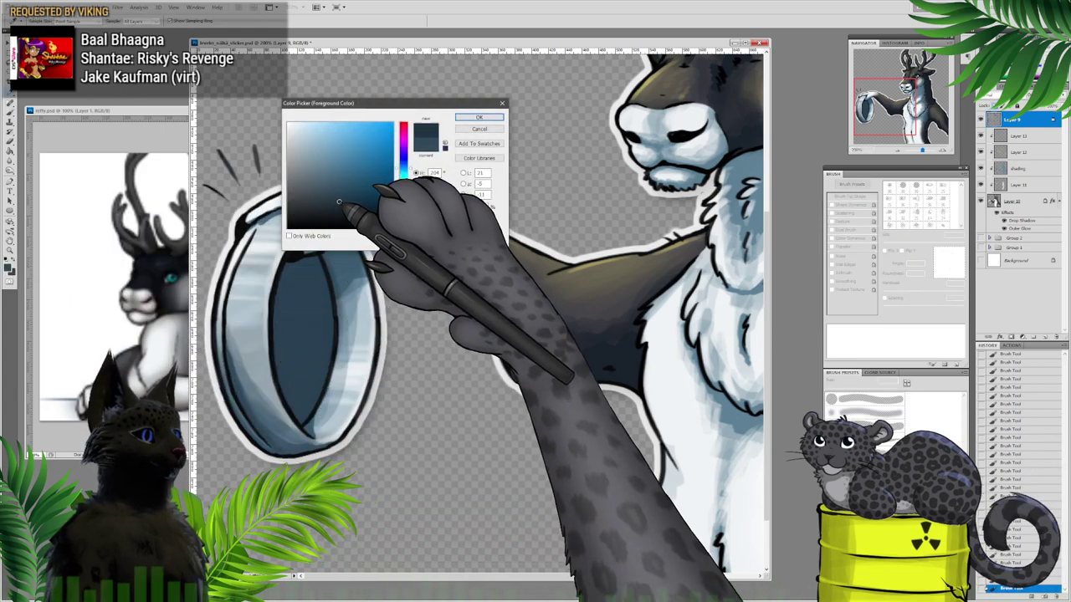
pyautogui.click(478, 117)
pyautogui.rightClick(253, 259)
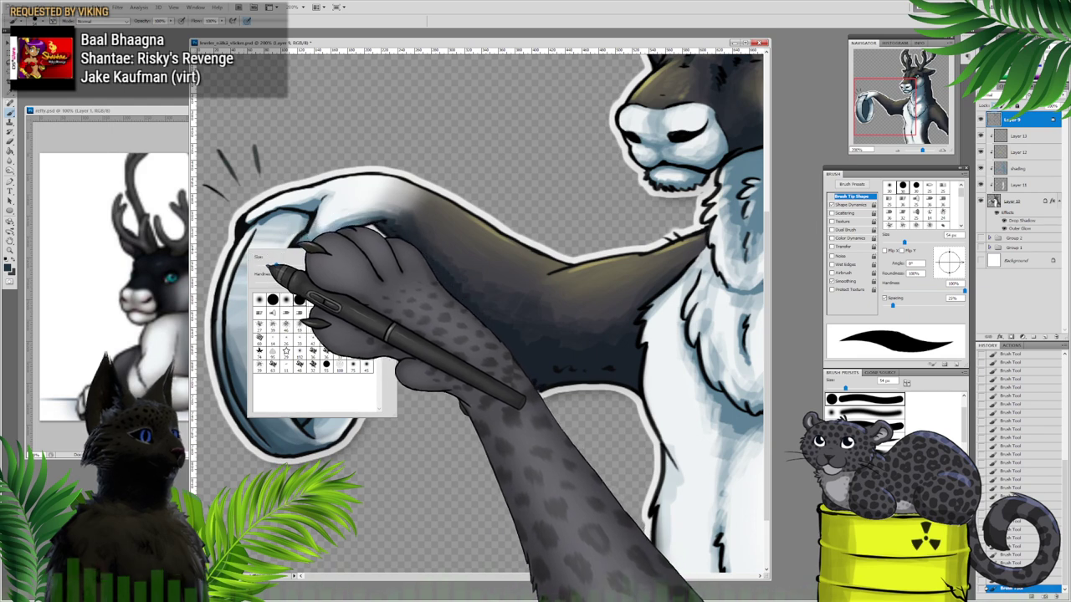
pyautogui.click(258, 236)
pyautogui.moveTo(258, 235); pyautogui.dragTo(232, 293)
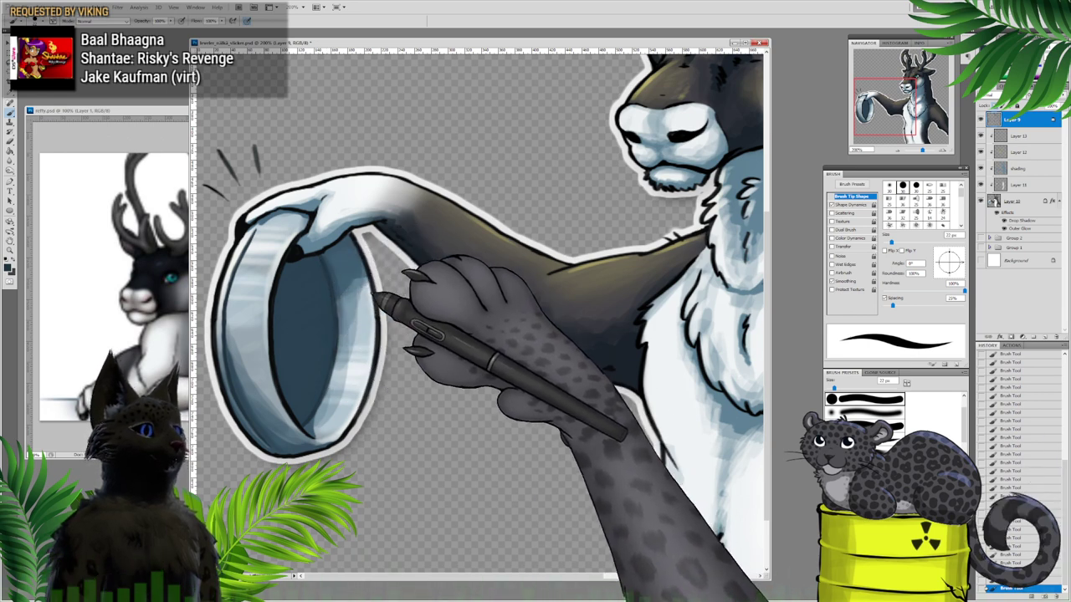
# Step: Recolour the fur strokes on the chest, neck, belly and outstretched arm in blue tones on Layer 9, sampling colour from the artwork
pyautogui.moveTo(885, 122); pyautogui.dragTo(918, 109)
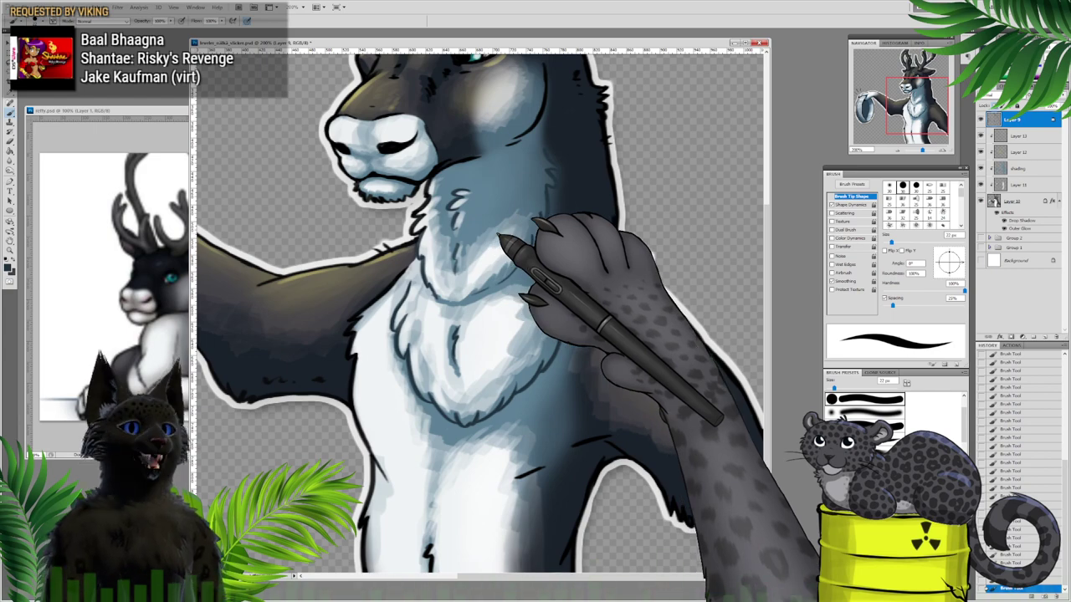
pyautogui.scroll(-3, 485, 247)
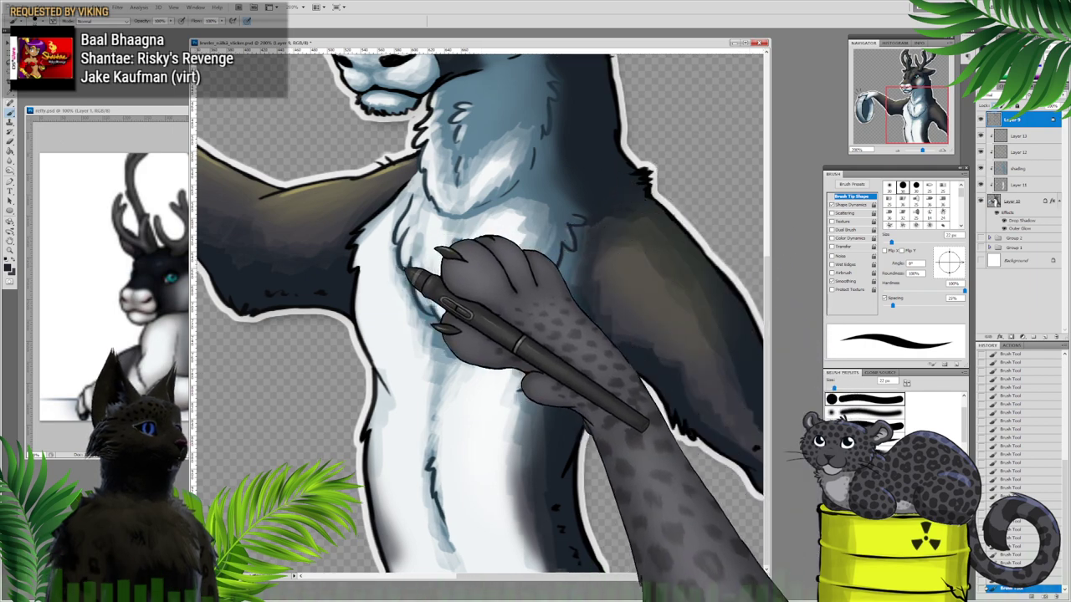
pyautogui.moveTo(390, 270); pyautogui.dragTo(513, 295)
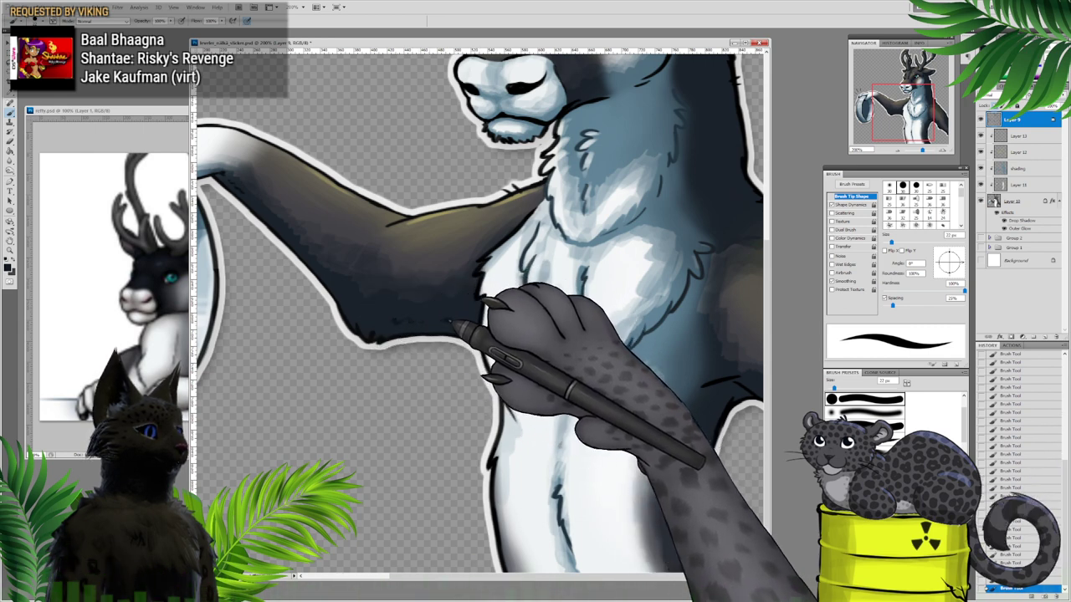
pyautogui.moveTo(311, 231); pyautogui.dragTo(436, 253)
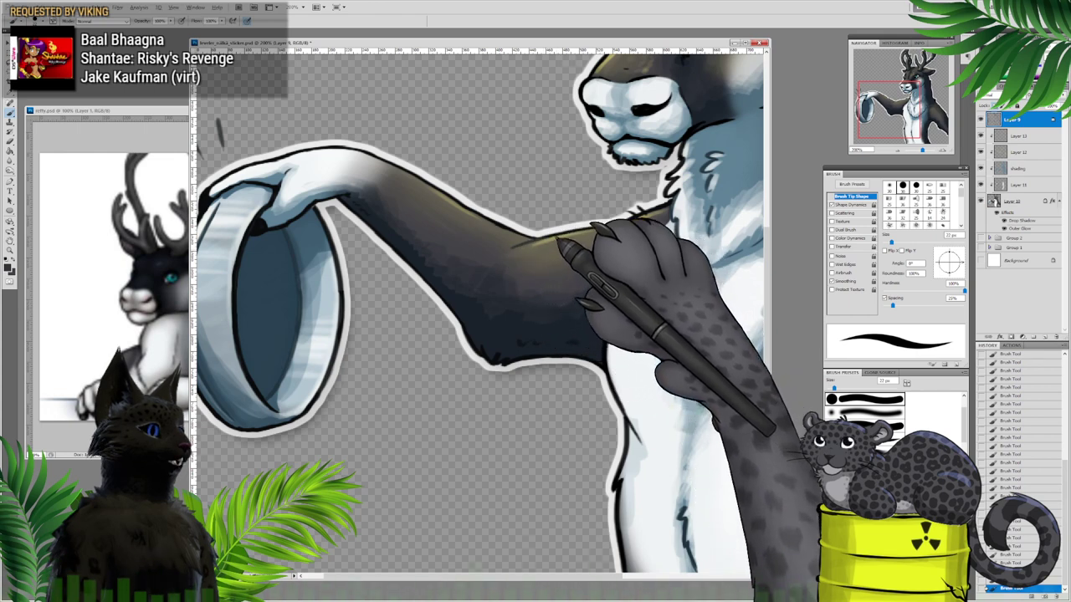
pyautogui.keyDown('alt'); pyautogui.click(552, 238); pyautogui.keyUp('alt')
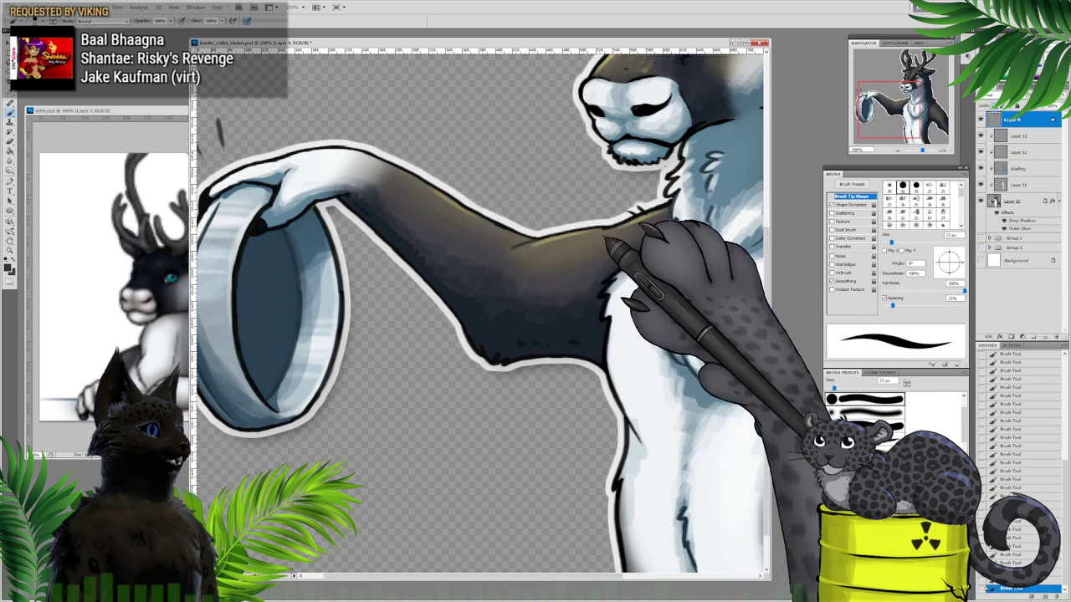
# Step: Recolour the linework and fur marks on the face, ears and neck to match the surrounding shading
pyautogui.moveTo(602, 245); pyautogui.dragTo(342, 395)
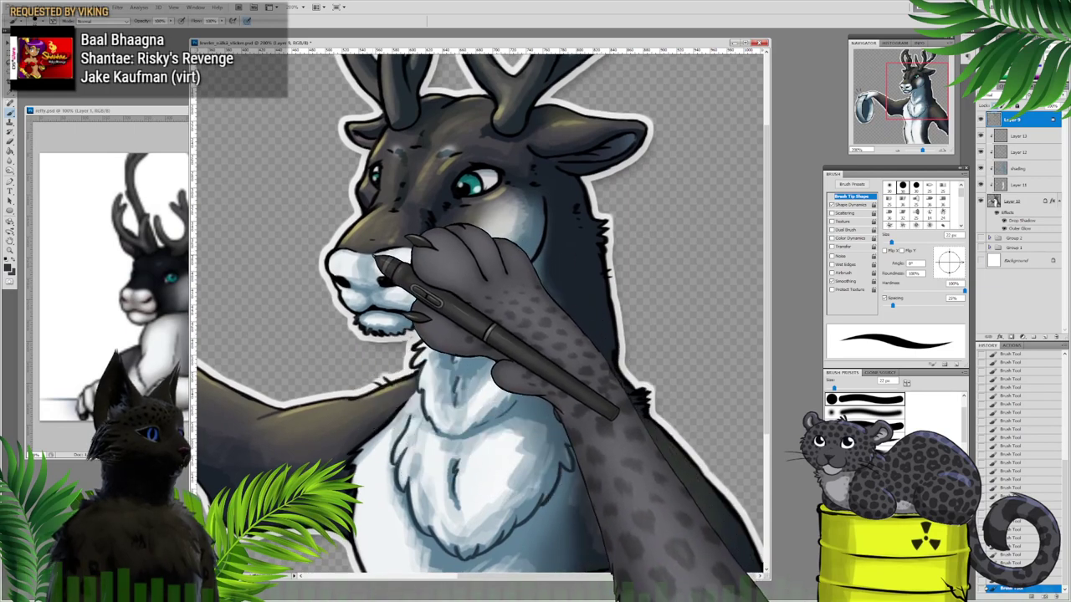
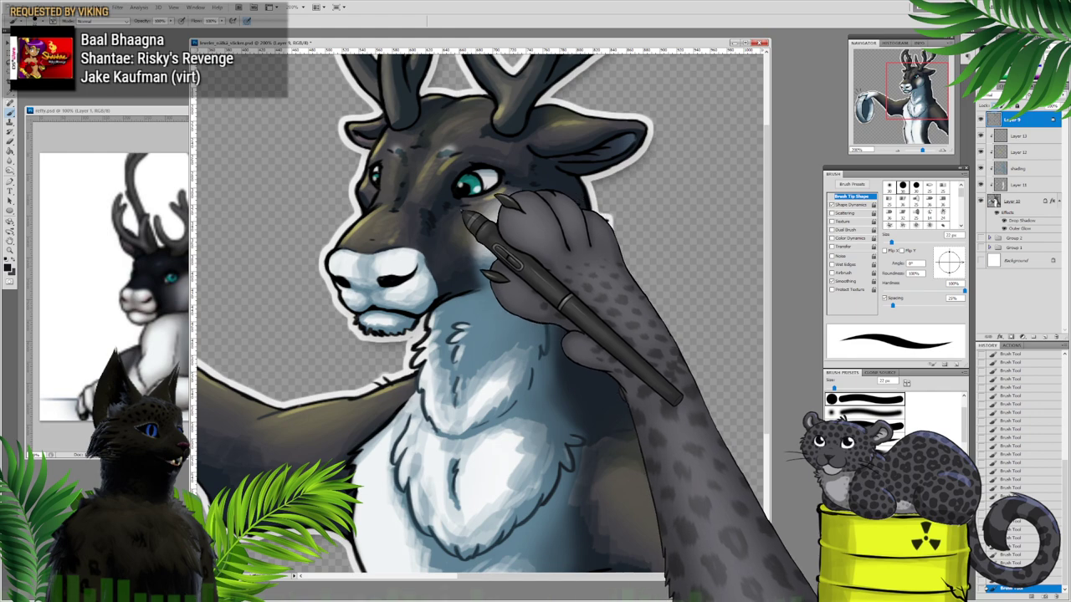
pyautogui.moveTo(577, 159); pyautogui.dragTo(513, 293)
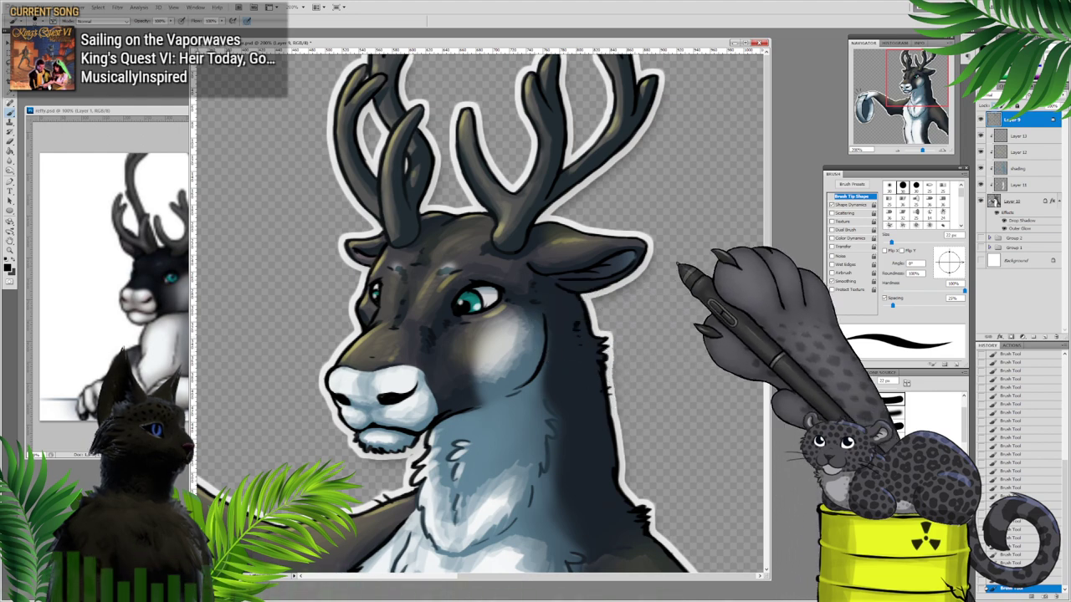
pyautogui.scroll(-8, 481, 310)
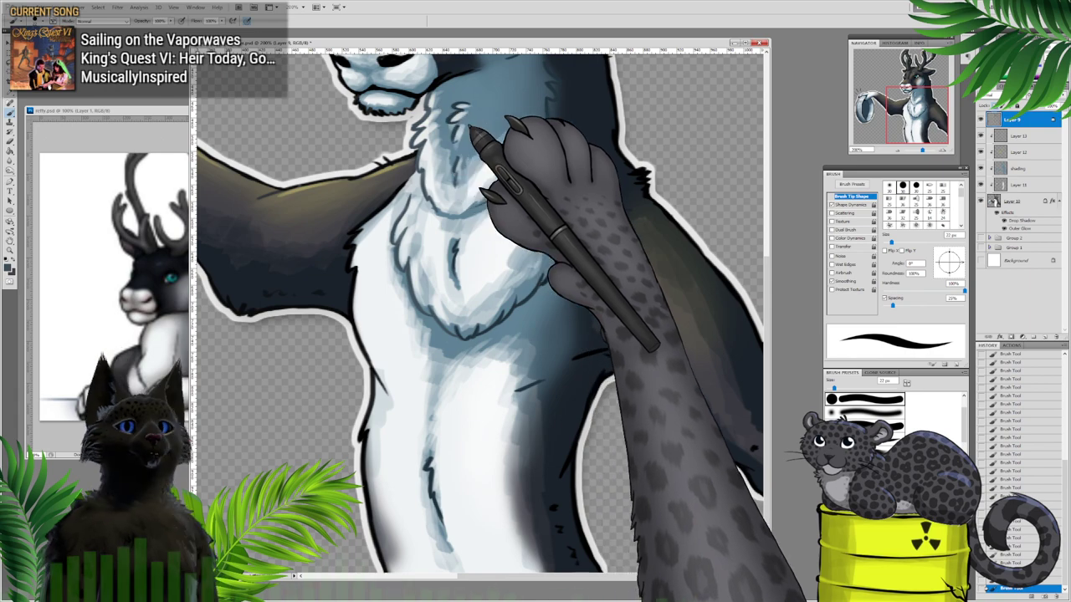
# Step: Check the recoloured linework on the whole illustration, and select Layer 13 to adjust its opacity
pyautogui.click(896, 151)
pyautogui.click(897, 150)
pyautogui.click(897, 151)
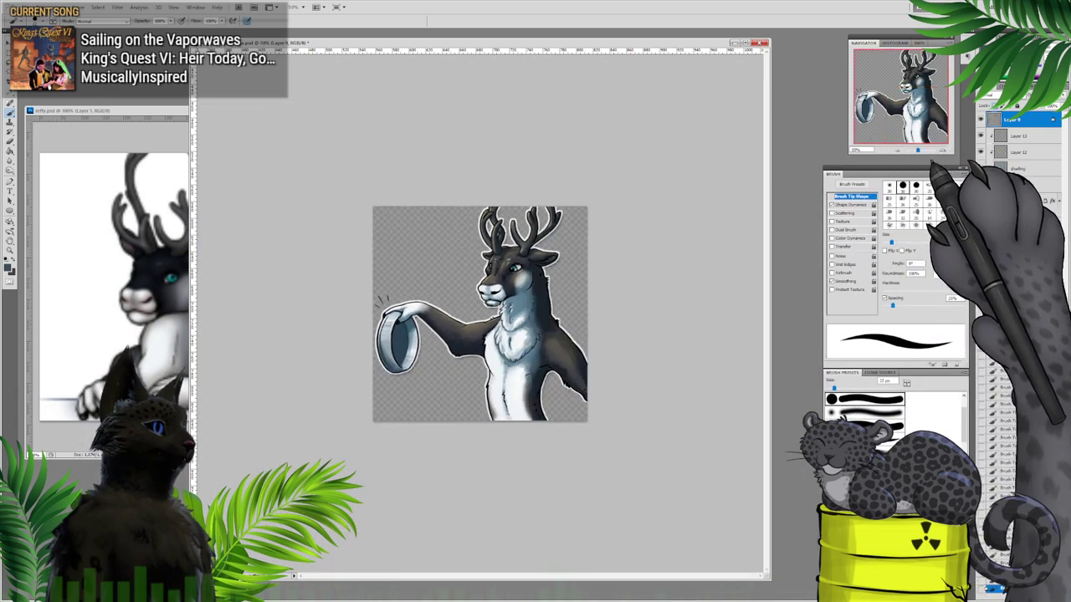
pyautogui.hotkey('ctrl', '+')
pyautogui.hotkey('ctrl', '+')
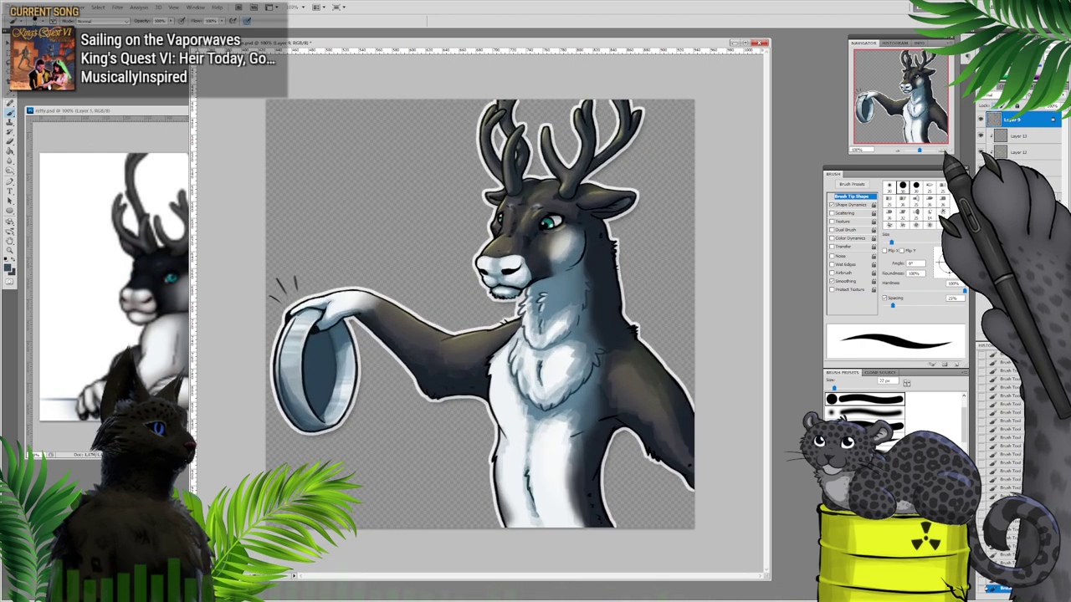
pyautogui.click(1029, 137)
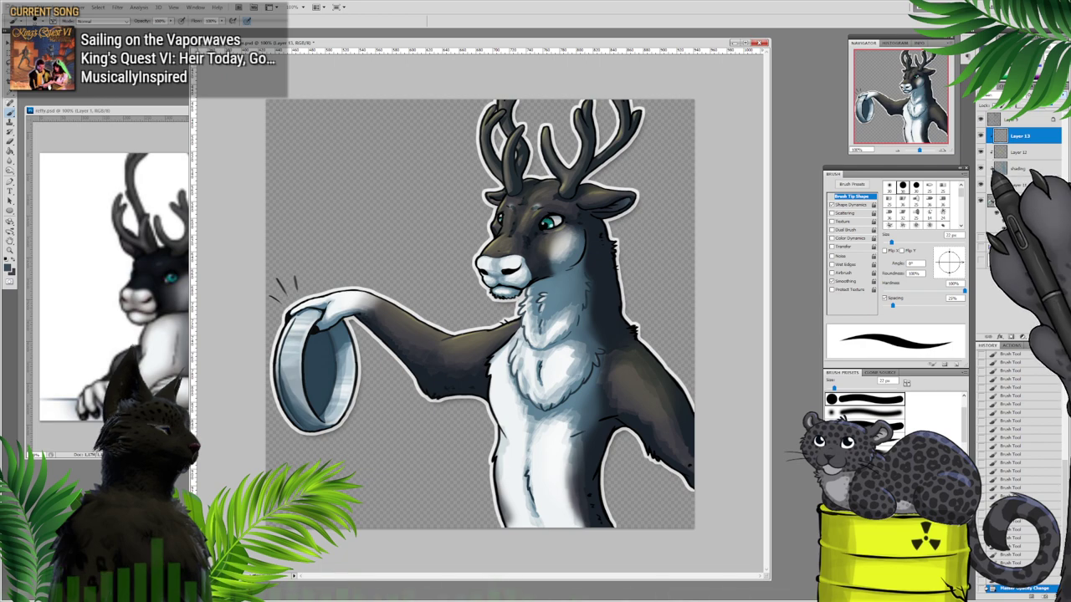
# Step: Set the shading layer's blend mode to Normal and hide Layer 13 and Layer 12 above it
pyautogui.click(982, 169)
pyautogui.click(981, 169)
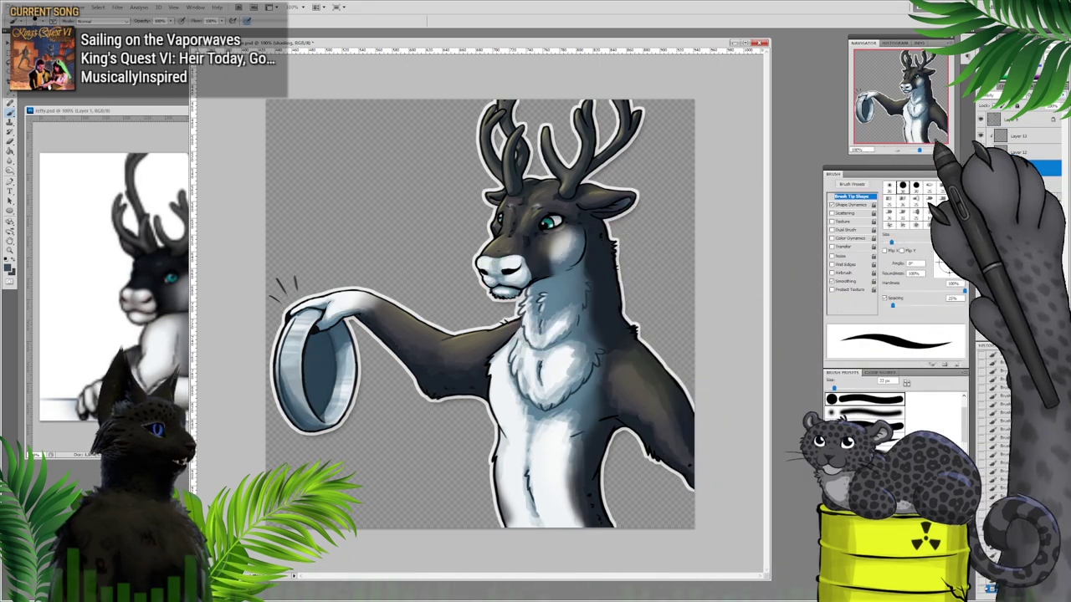
pyautogui.click(943, 151)
pyautogui.moveTo(897, 118); pyautogui.dragTo(880, 134)
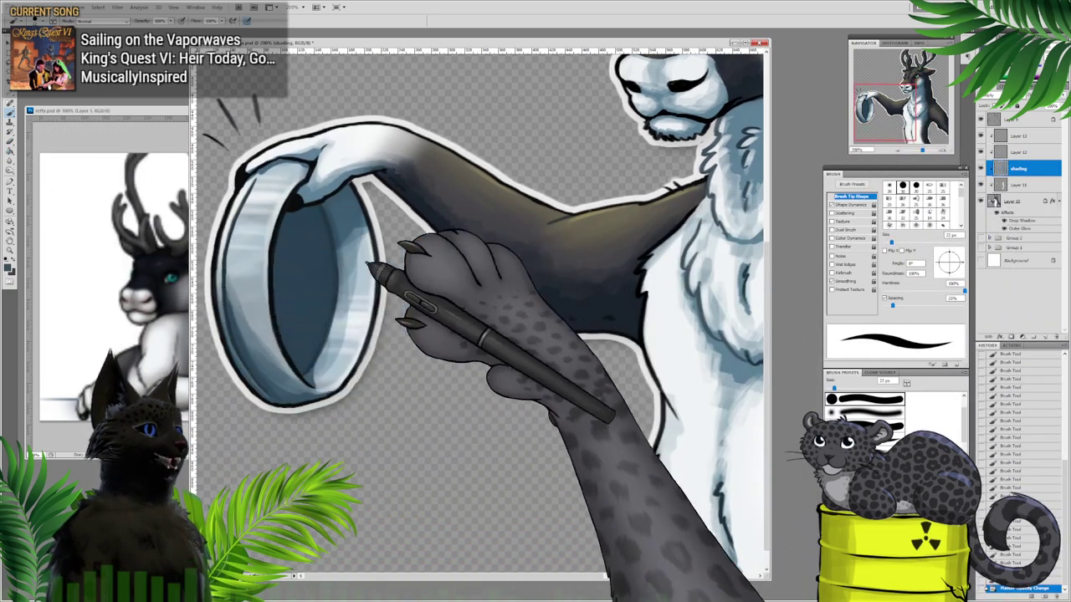
pyautogui.click(1003, 97)
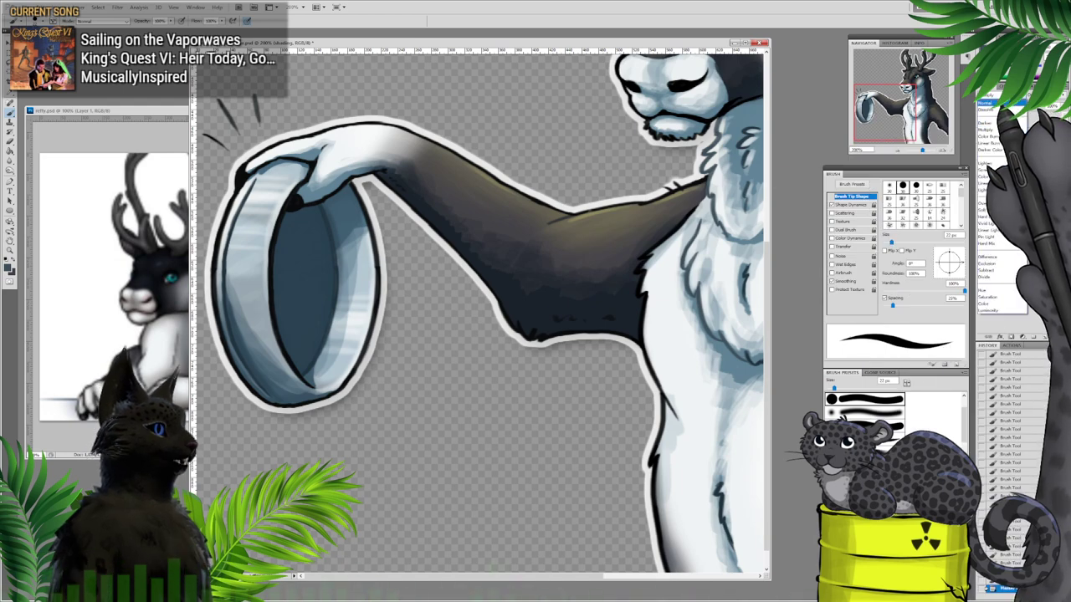
pyautogui.click(1000, 103)
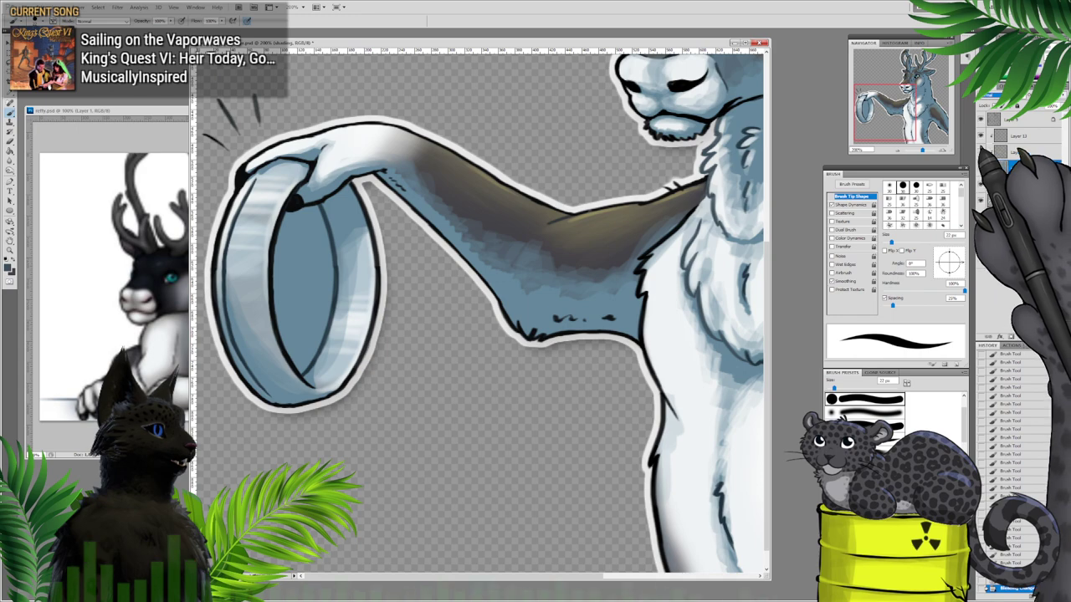
pyautogui.click(980, 136)
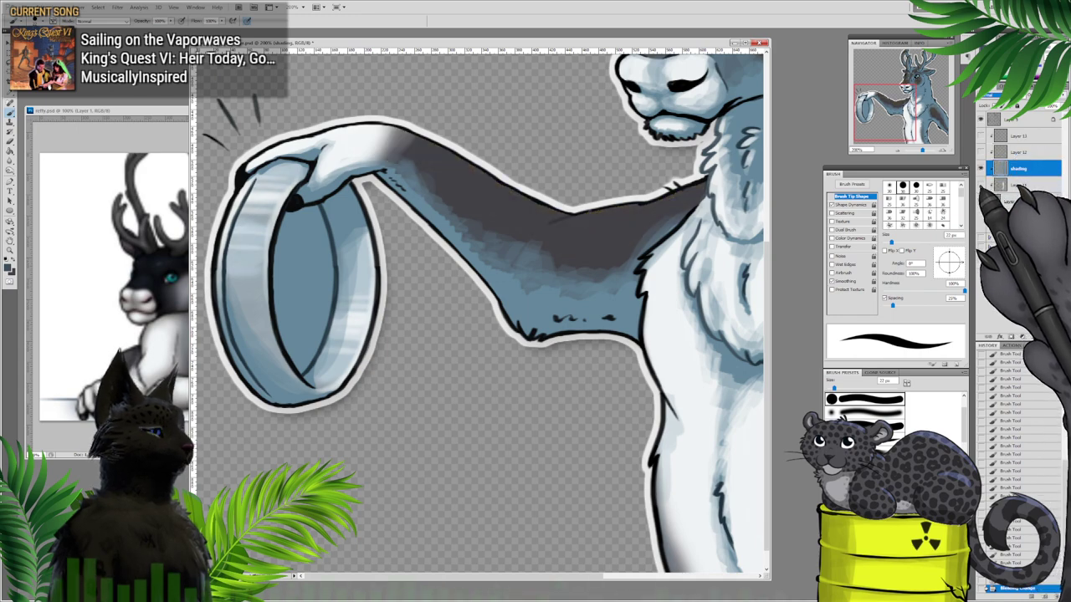
# Step: Compare the artwork without the figure's base layer, and make Layer 13, Layer 12 and the layers beneath visible again
pyautogui.click(980, 201)
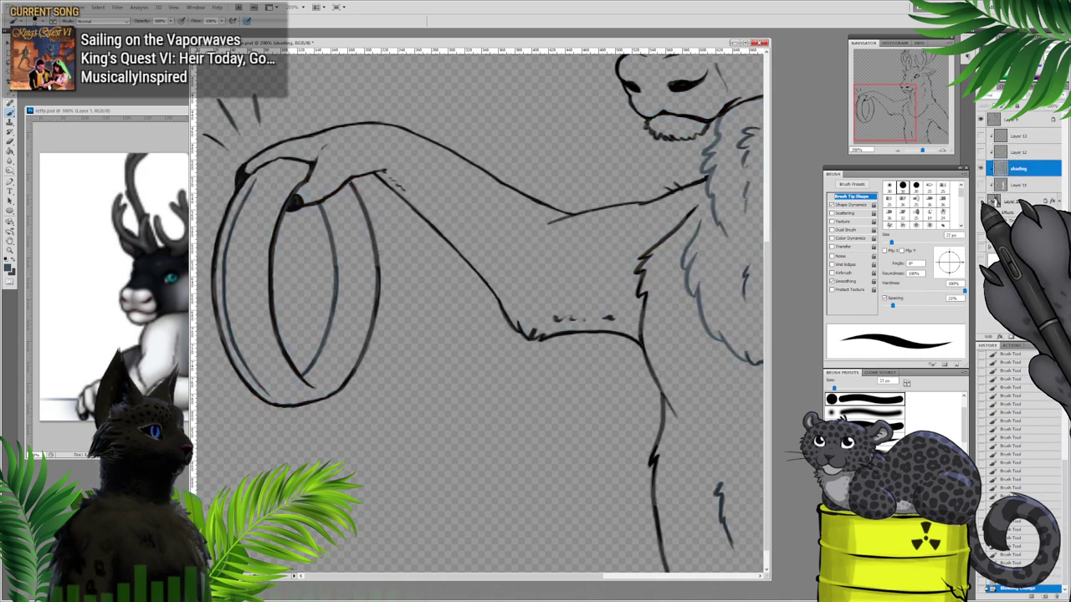
pyautogui.click(981, 201)
pyautogui.click(981, 185)
pyautogui.moveTo(981, 166); pyautogui.dragTo(981, 136)
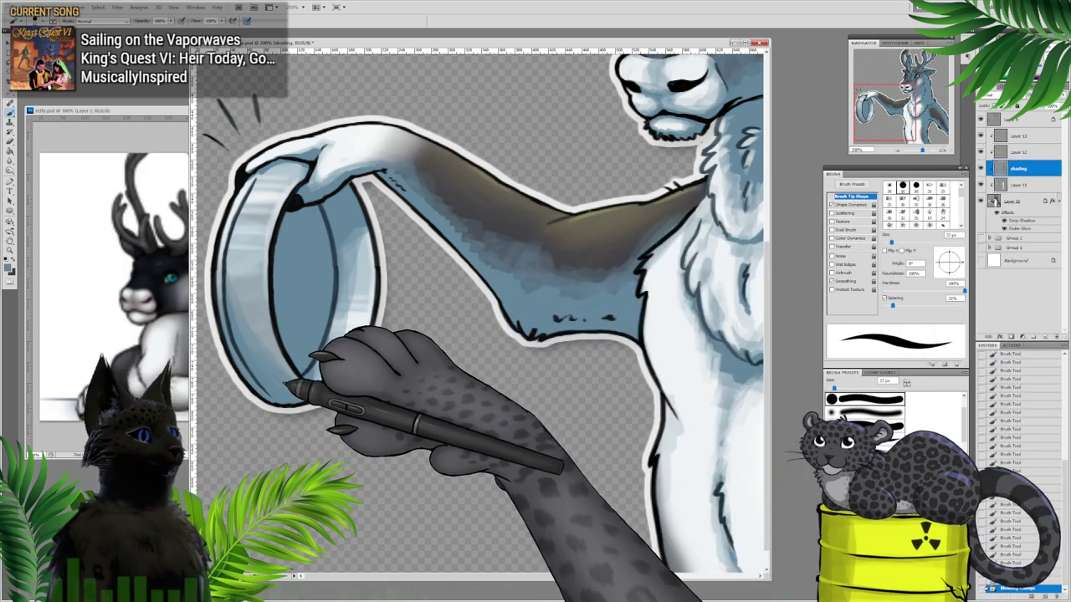
# Step: Choose a textured brush with Dual Brush enabled and paint blended blue shading along the ring's outer band on the shading layer
pyautogui.rightClick(289, 387)
pyautogui.click(311, 483)
pyautogui.click(311, 496)
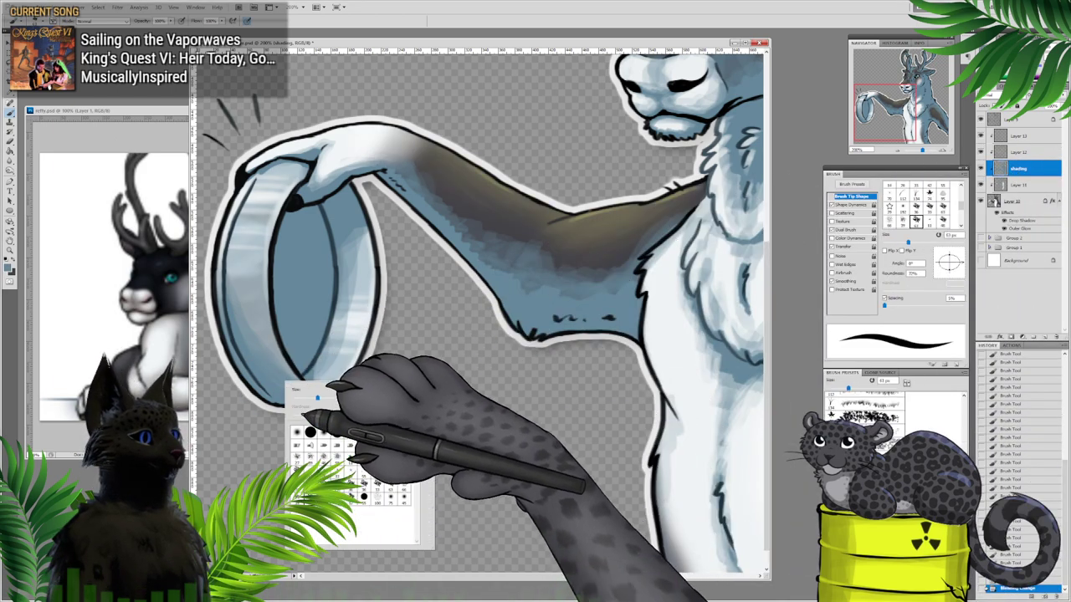
pyautogui.click(270, 386)
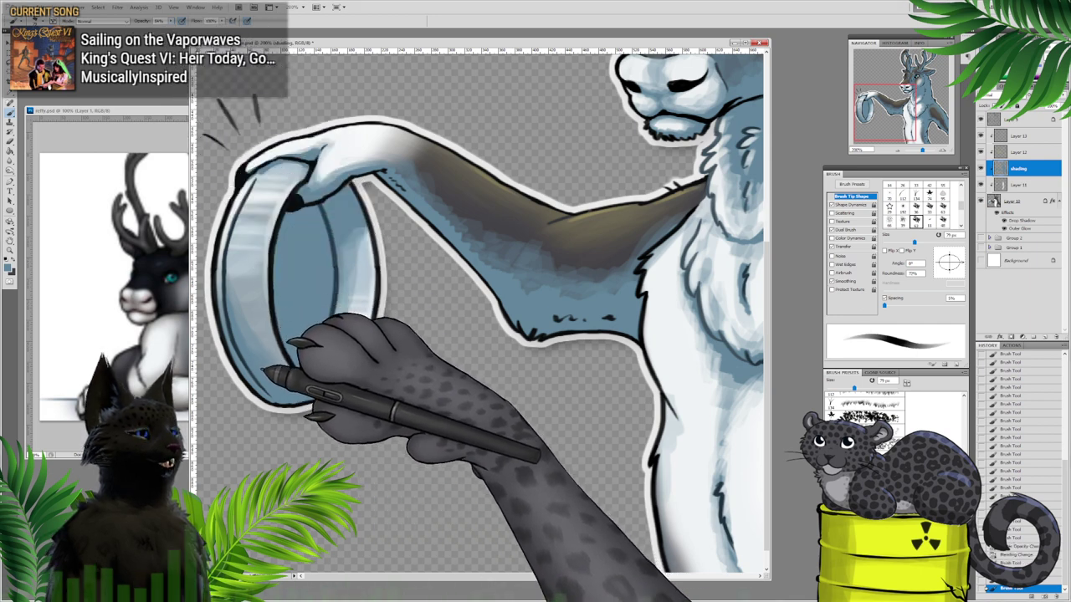
pyautogui.moveTo(258, 360); pyautogui.dragTo(236, 289)
pyautogui.moveTo(251, 342); pyautogui.dragTo(231, 260)
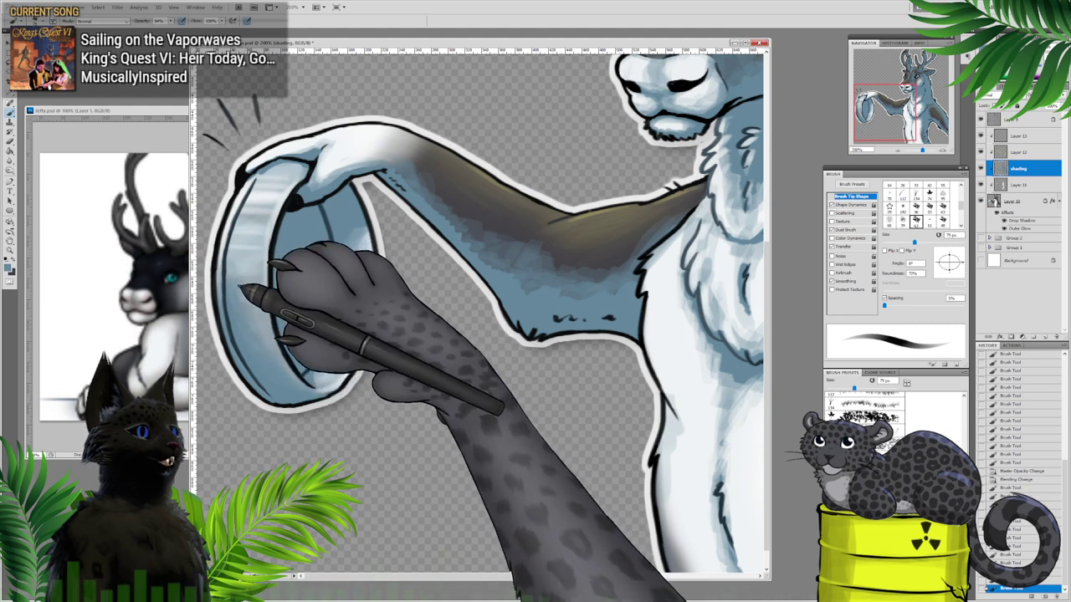
# Step: Refine the ring's shading with a smaller brush, including the upper rim beneath the fingers
pyautogui.rightClick(325, 373)
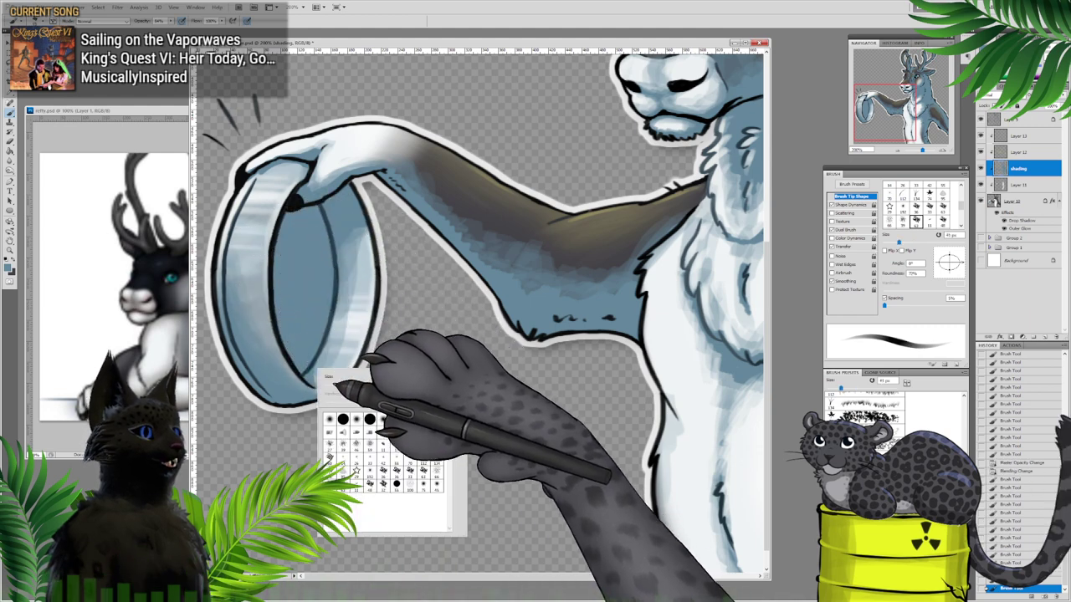
pyautogui.click(317, 381)
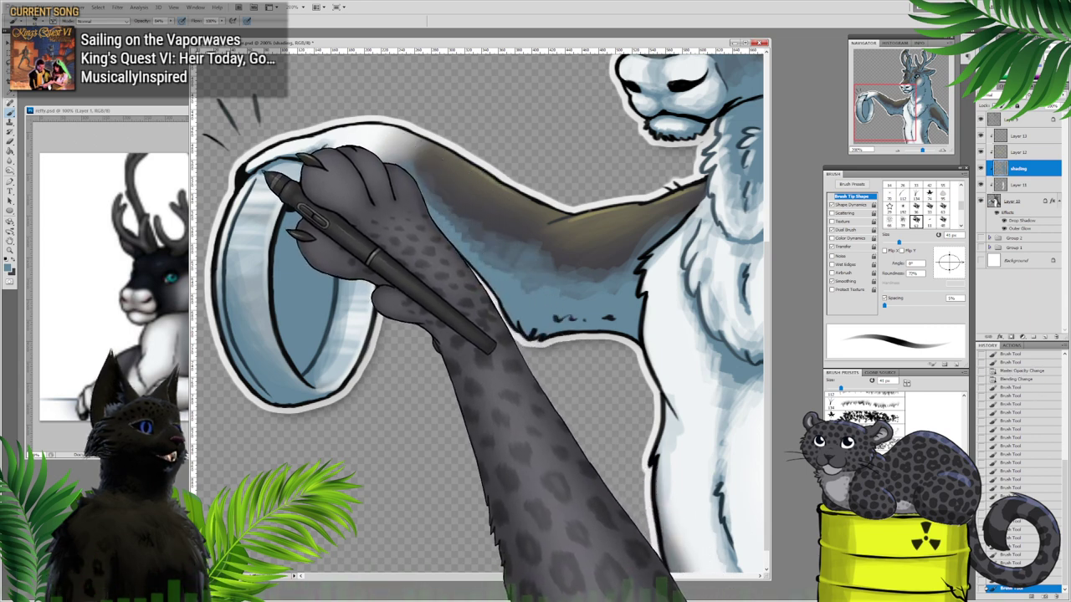
pyautogui.moveTo(255, 178); pyautogui.dragTo(296, 166)
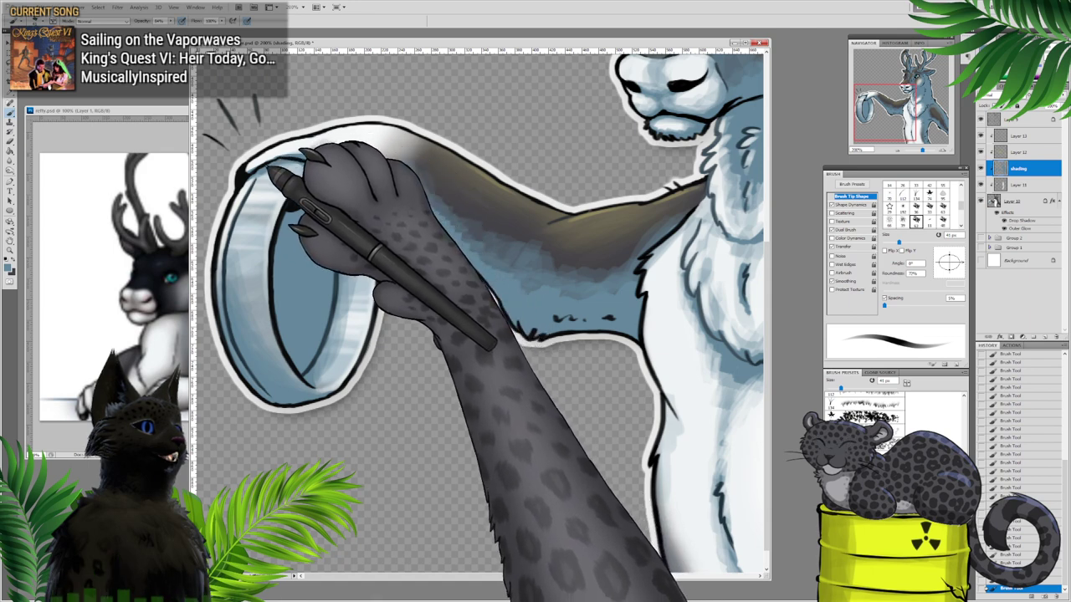
pyautogui.rightClick(285, 165)
pyautogui.click(261, 161)
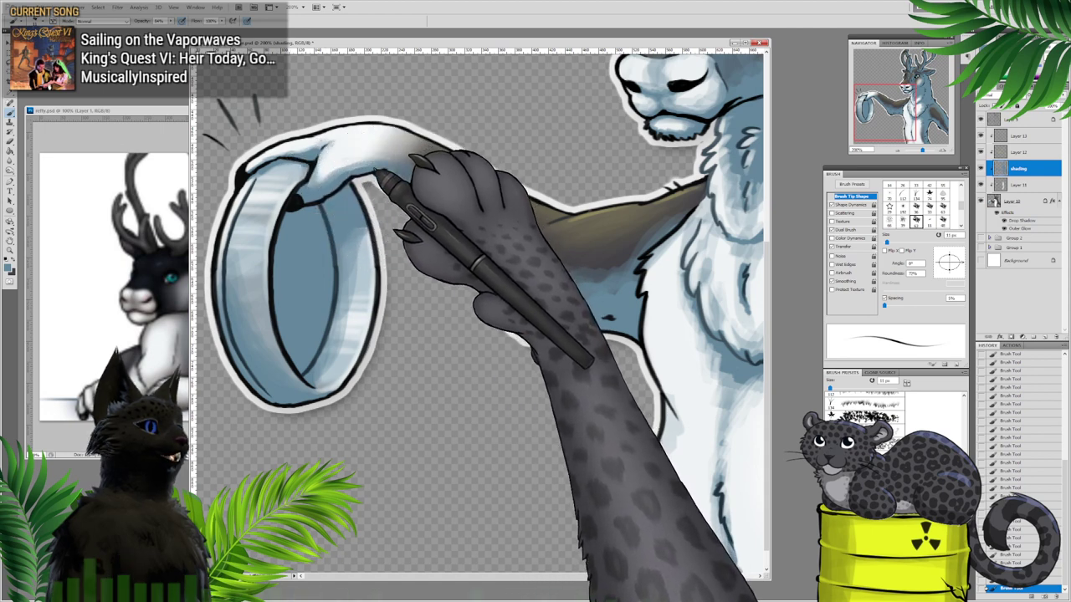
# Step: Adjust the brush size and blend the blue shading along the wrist and the underside of the outstretched arm
pyautogui.rightClick(380, 172)
pyautogui.moveTo(402, 188); pyautogui.dragTo(409, 189)
pyautogui.click(381, 174)
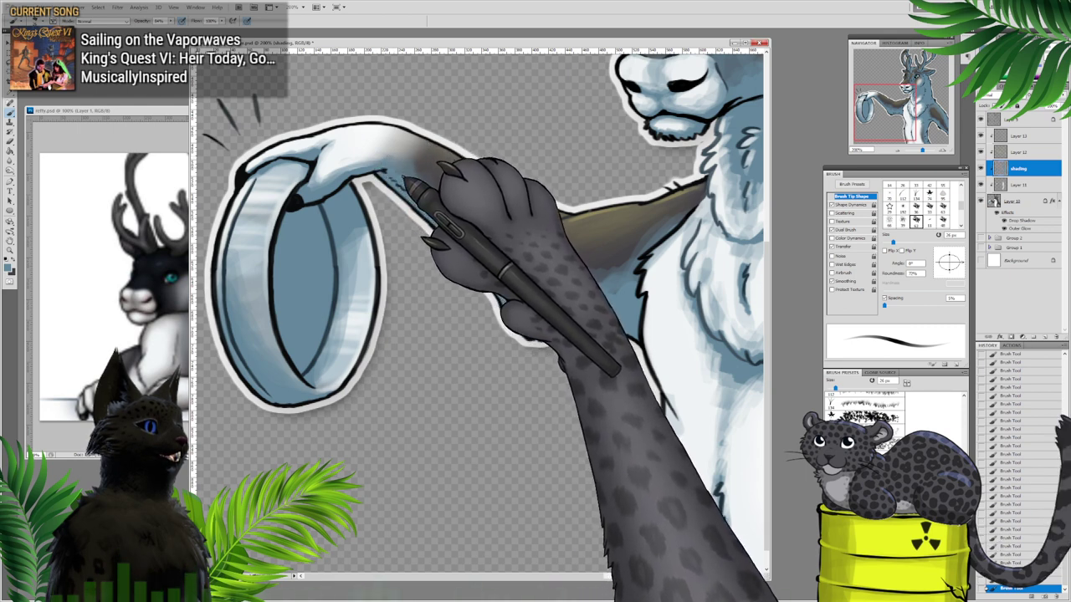
pyautogui.moveTo(404, 177)
pyautogui.mouseDown()
pyautogui.moveTo(478, 262)
pyautogui.moveTo(576, 300)
pyautogui.mouseUp()
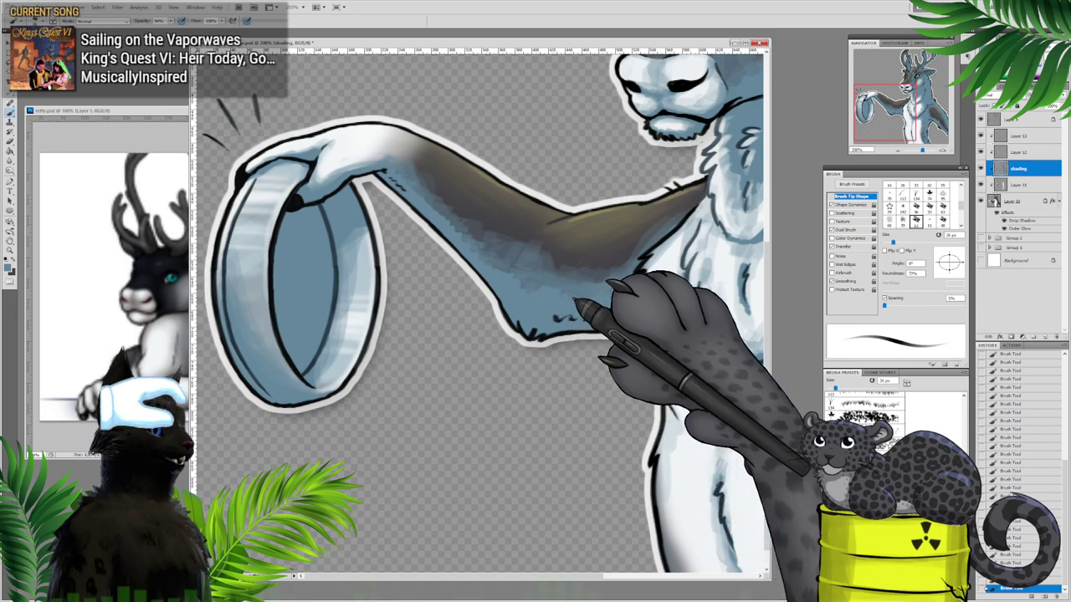
# Step: Set the shading layer's blend mode to Multiply and touch up the shading on the outstretched arm and neck
pyautogui.click(999, 106)
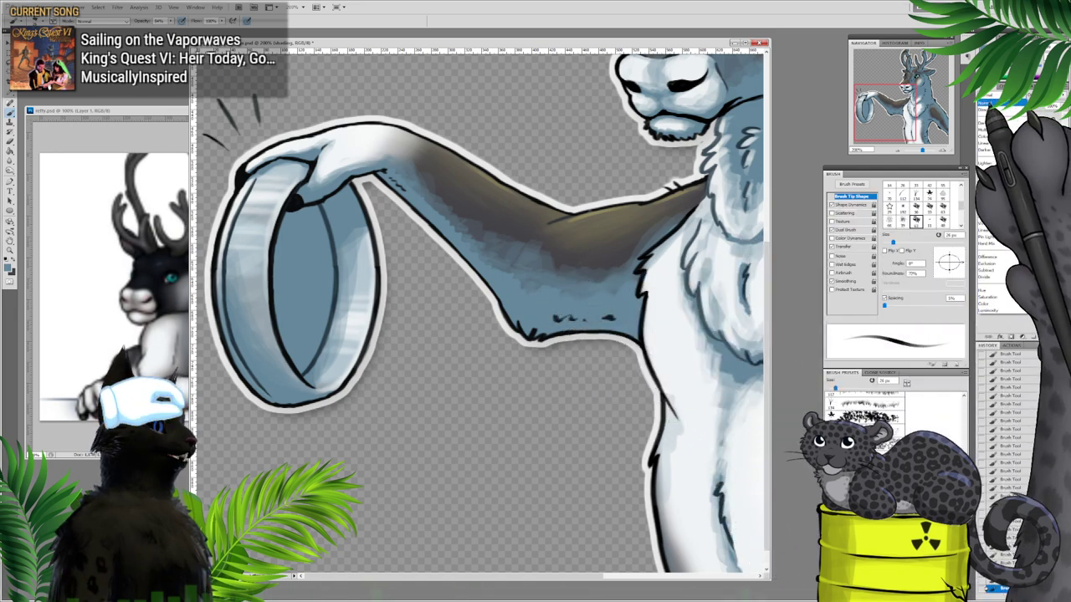
pyautogui.click(986, 130)
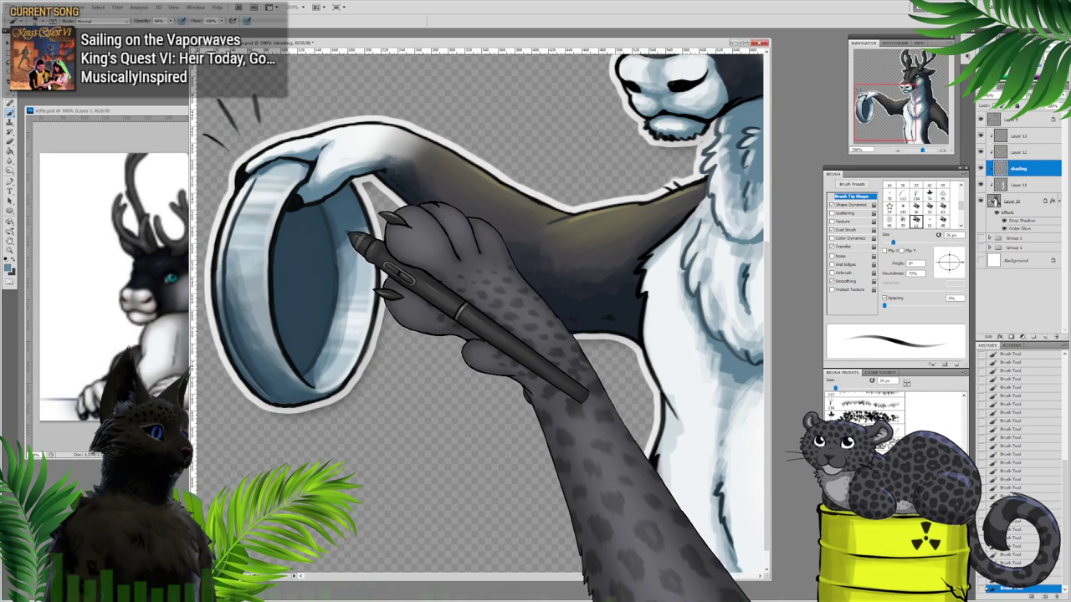
pyautogui.moveTo(875, 127); pyautogui.dragTo(902, 116)
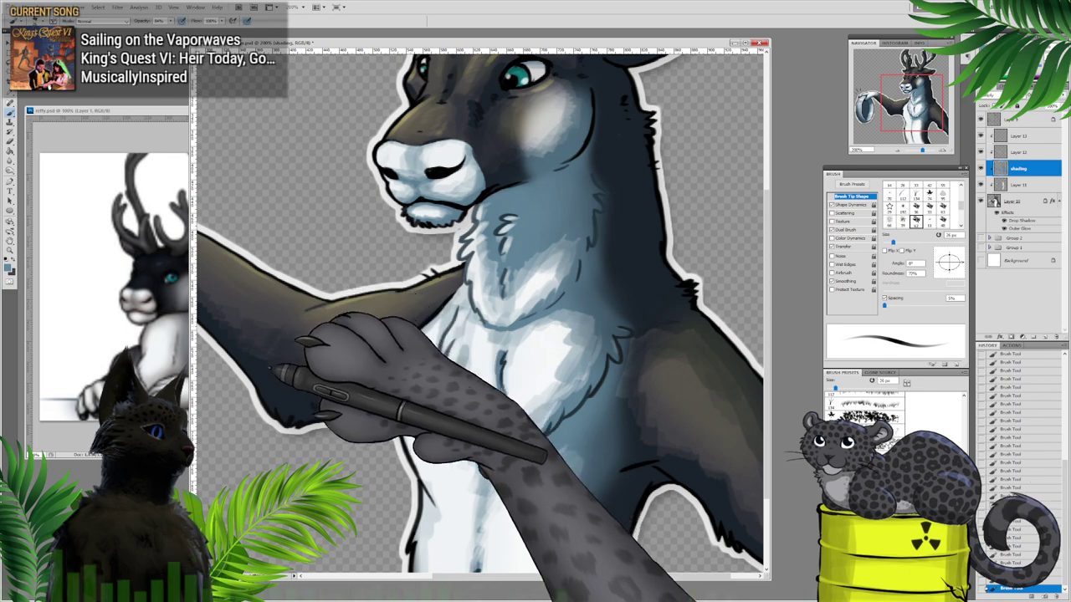
pyautogui.moveTo(269, 369)
pyautogui.mouseDown()
pyautogui.moveTo(285, 345)
pyautogui.moveTo(290, 377)
pyautogui.moveTo(257, 337)
pyautogui.mouseUp()
pyautogui.moveTo(526, 175); pyautogui.dragTo(534, 166)
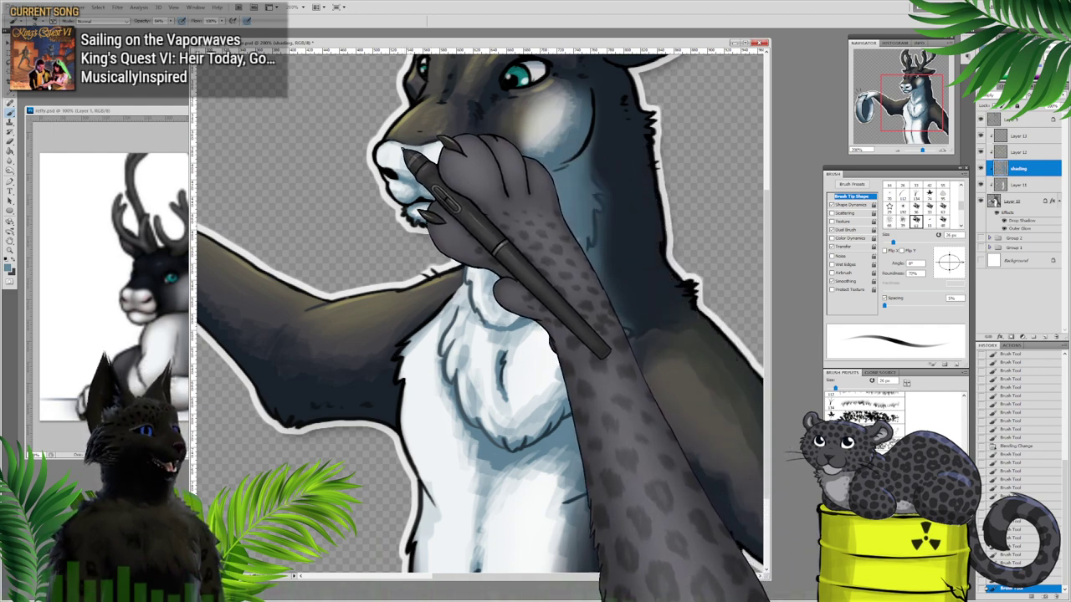
# Step: Paint shading strokes on the muzzle, brow and forehead of the reindeer's face
pyautogui.moveTo(905, 110); pyautogui.dragTo(911, 93)
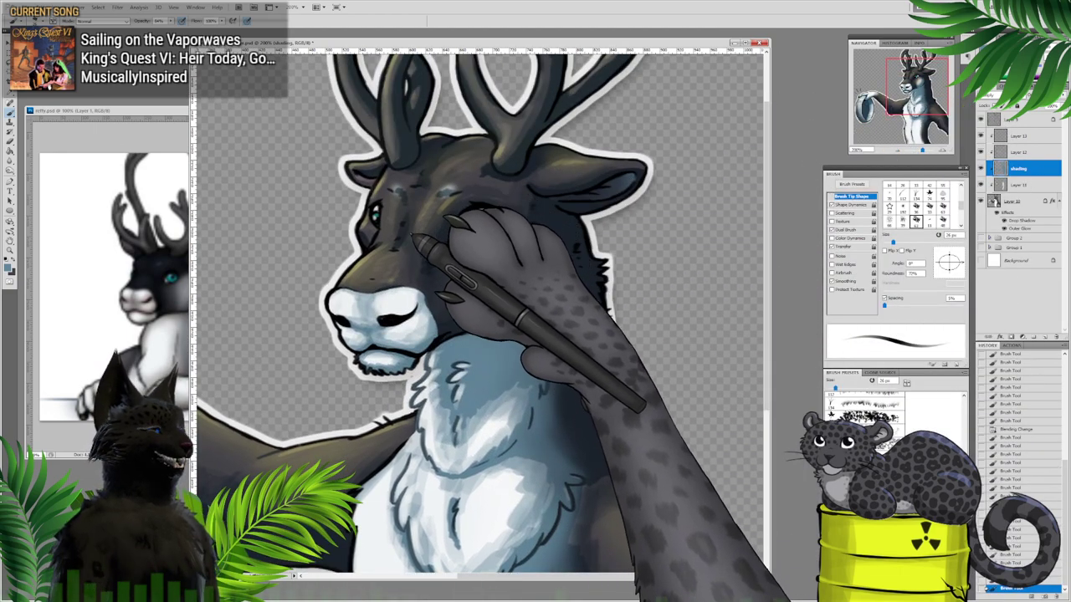
pyautogui.moveTo(432, 192); pyautogui.dragTo(400, 236)
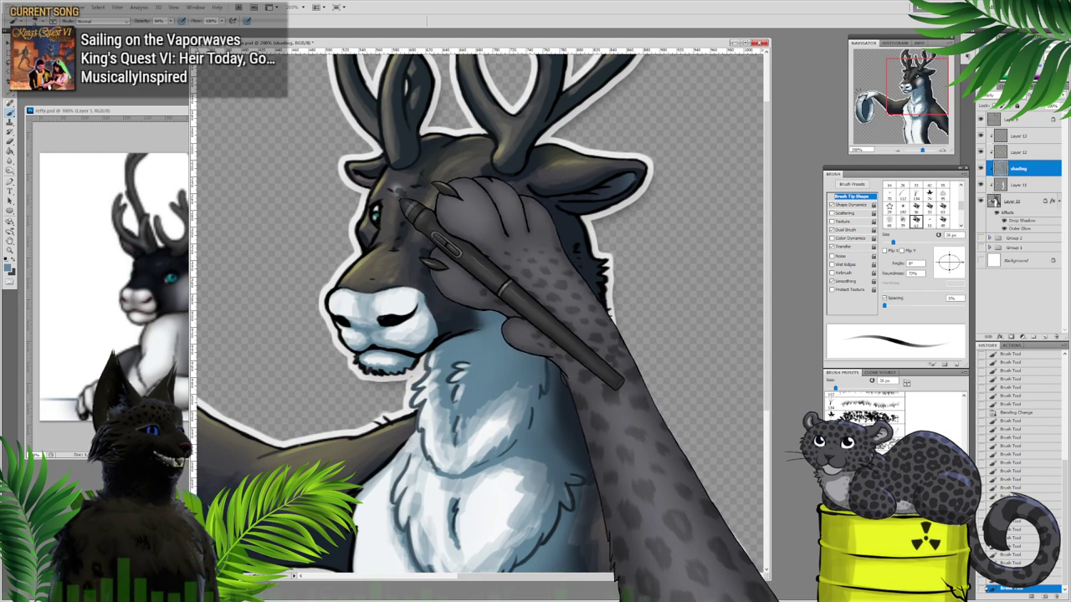
pyautogui.moveTo(401, 188)
pyautogui.mouseDown()
pyautogui.moveTo(379, 206)
pyautogui.moveTo(373, 243)
pyautogui.mouseUp()
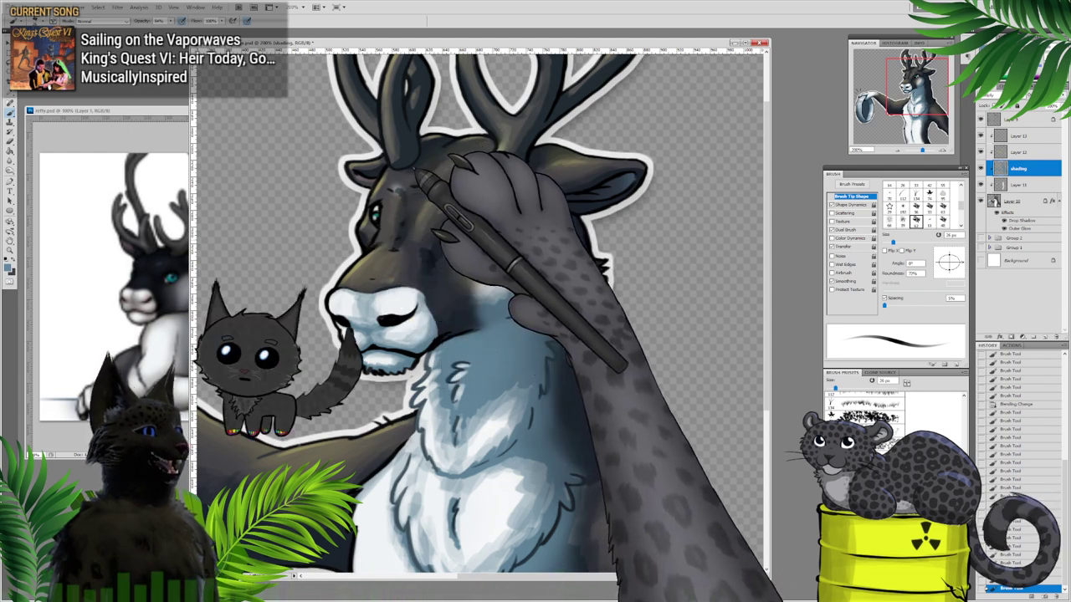
pyautogui.moveTo(426, 171); pyautogui.dragTo(424, 192)
pyautogui.moveTo(394, 158); pyautogui.dragTo(392, 164)
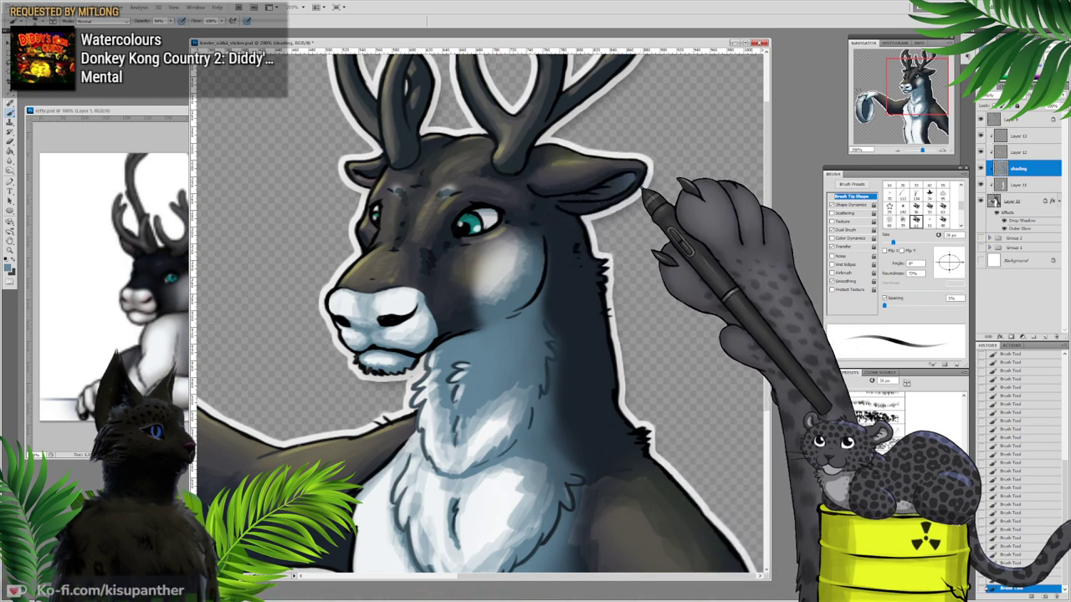
# Step: Blend the shading across the shoulder, chest and side of the torso, using a larger brush at reduced opacity
pyautogui.scroll(-5, 477, 314)
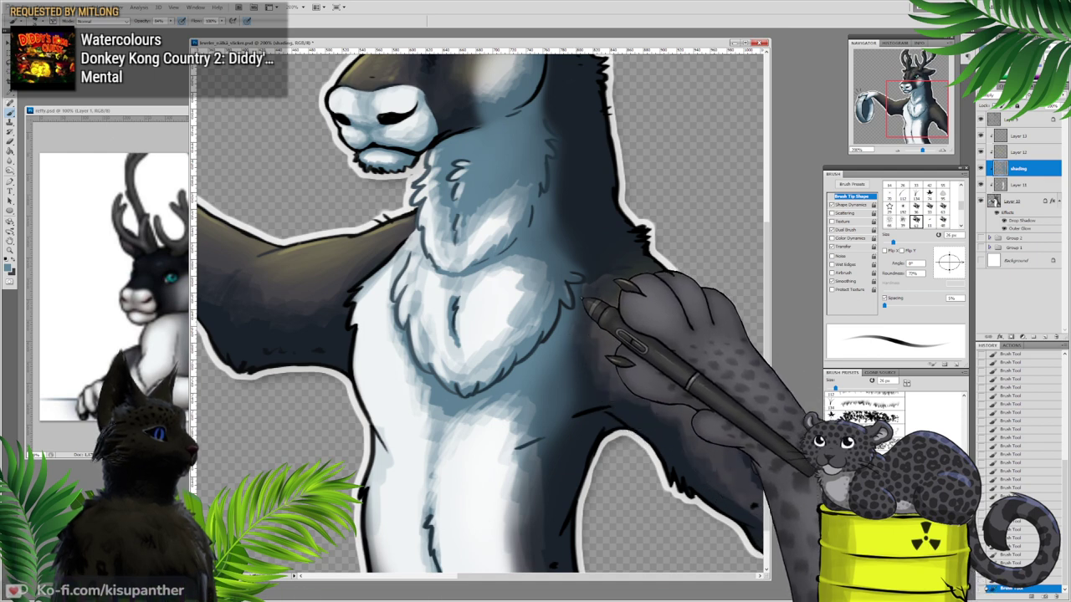
pyautogui.moveTo(583, 300)
pyautogui.mouseDown()
pyautogui.moveTo(605, 271)
pyautogui.moveTo(614, 284)
pyautogui.moveTo(617, 264)
pyautogui.moveTo(609, 279)
pyautogui.moveTo(641, 279)
pyautogui.mouseUp()
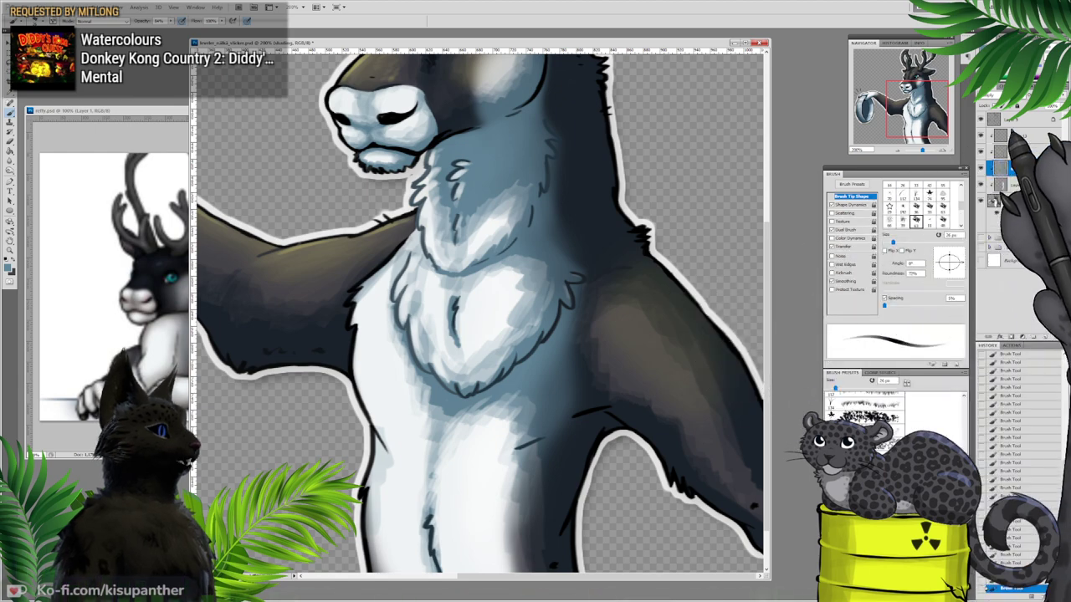
pyautogui.moveTo(938, 131)
pyautogui.mouseDown()
pyautogui.moveTo(942, 140)
pyautogui.moveTo(932, 132)
pyautogui.mouseUp()
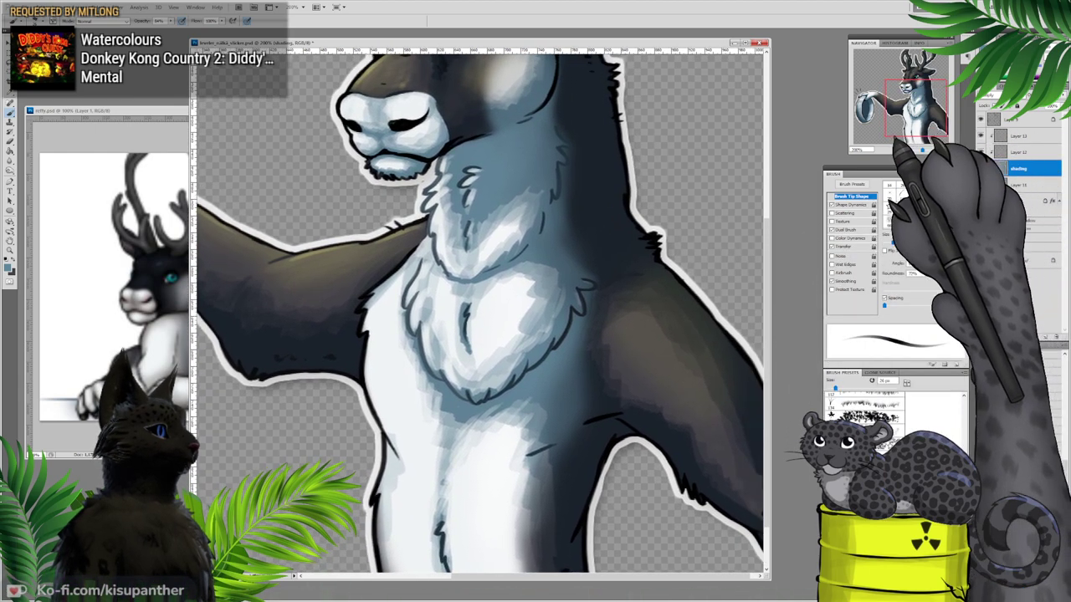
pyautogui.rightClick(515, 349)
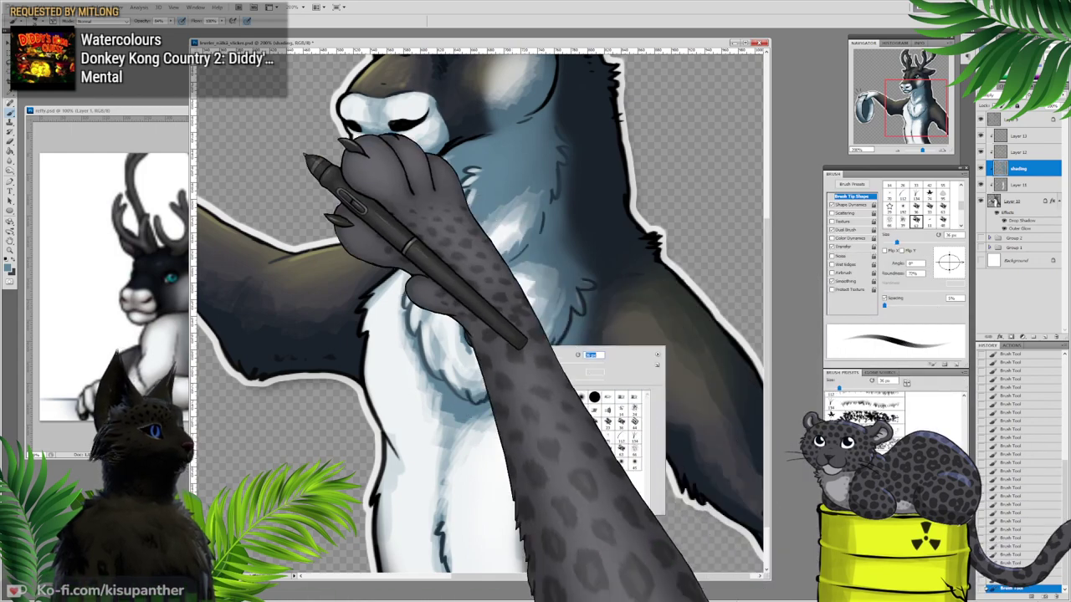
pyautogui.click(170, 20)
pyautogui.moveTo(170, 30); pyautogui.dragTo(144, 29)
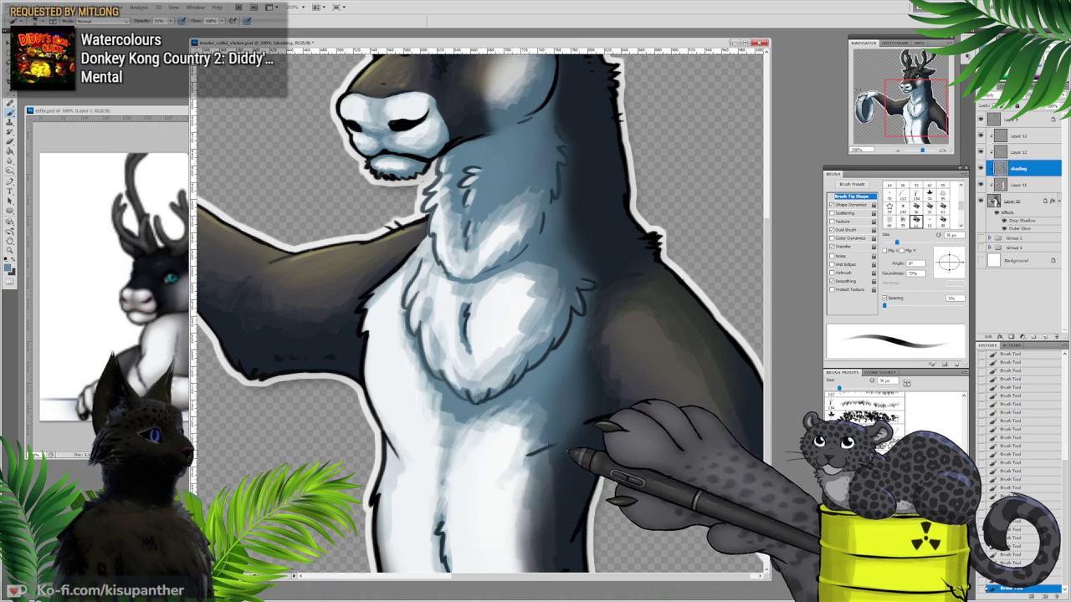
pyautogui.scroll(-3, 499, 382)
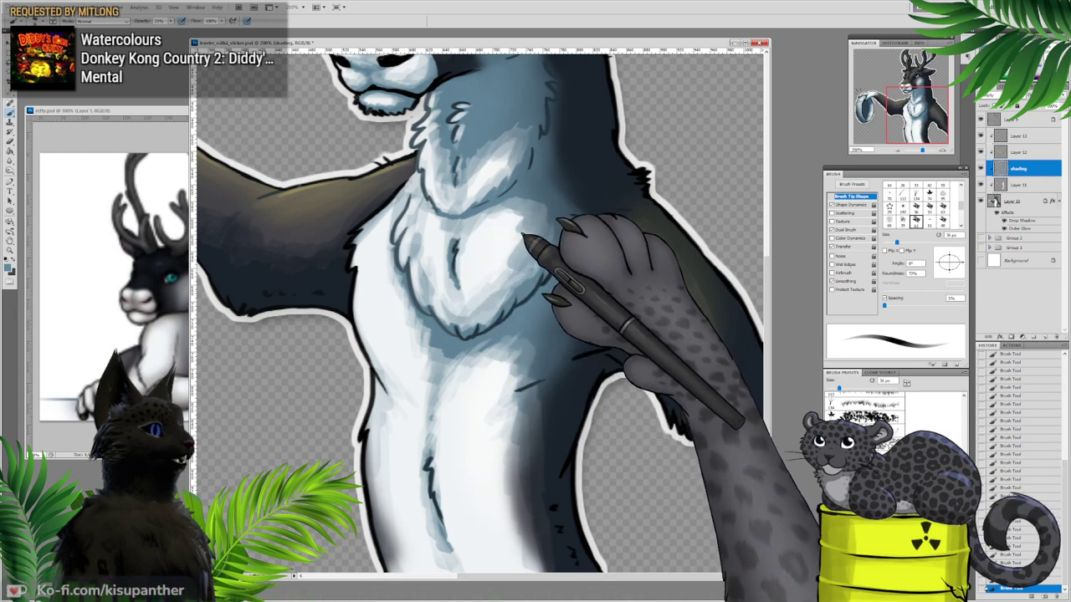
# Step: Check the whole illustration against the white background layer and against transparency
pyautogui.click(899, 151)
pyautogui.click(899, 150)
pyautogui.click(899, 151)
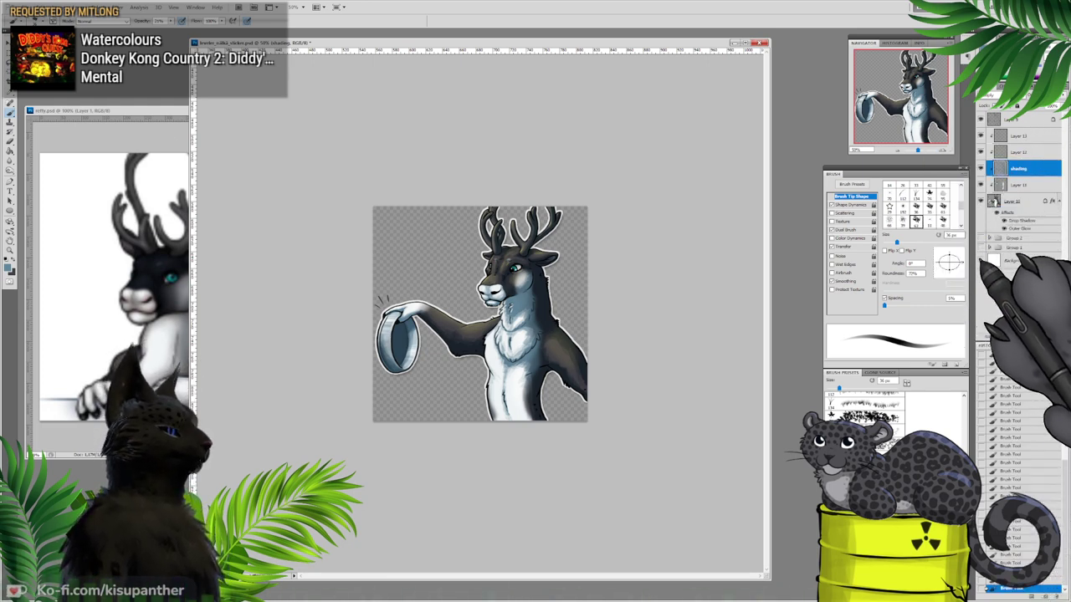
pyautogui.click(981, 261)
pyautogui.click(982, 260)
pyautogui.click(982, 260)
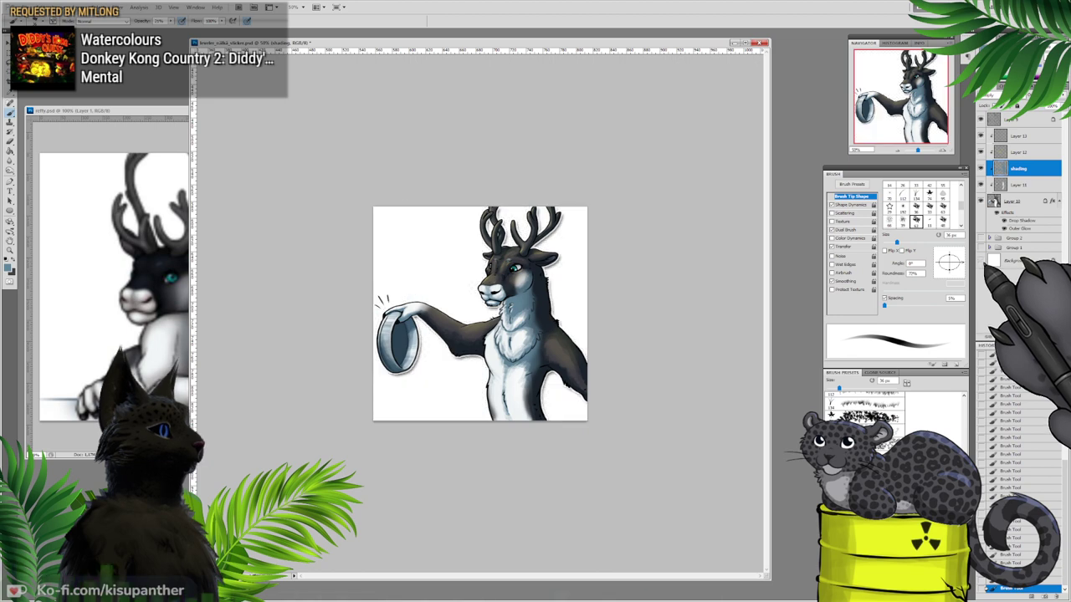
pyautogui.click(983, 261)
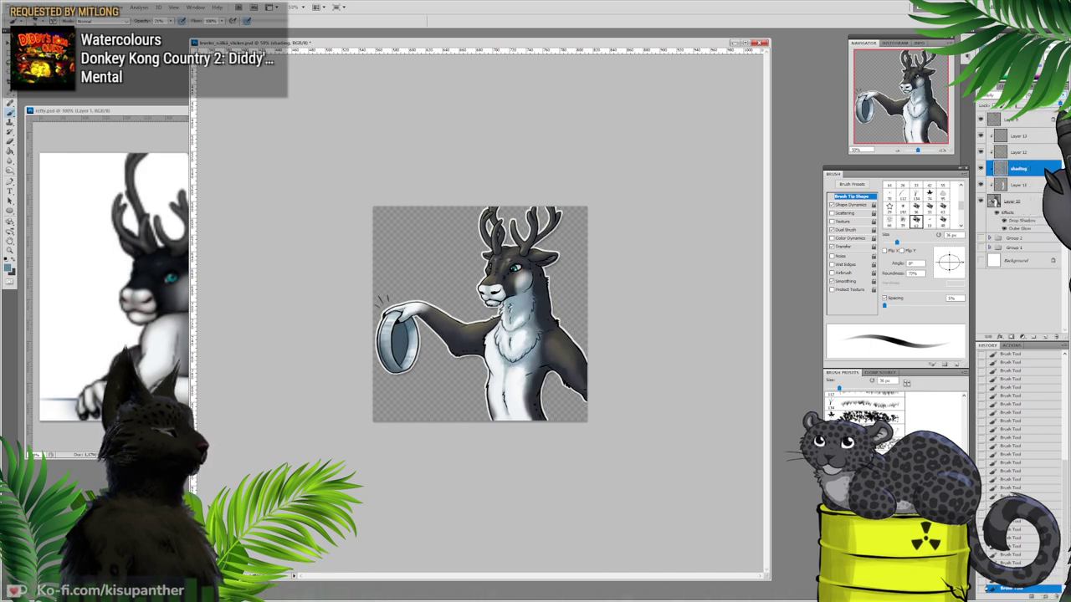
# Step: Adjust the shading layer's opacity and compare the artwork with the layer off and on
pyautogui.moveTo(1042, 105); pyautogui.dragTo(1060, 104)
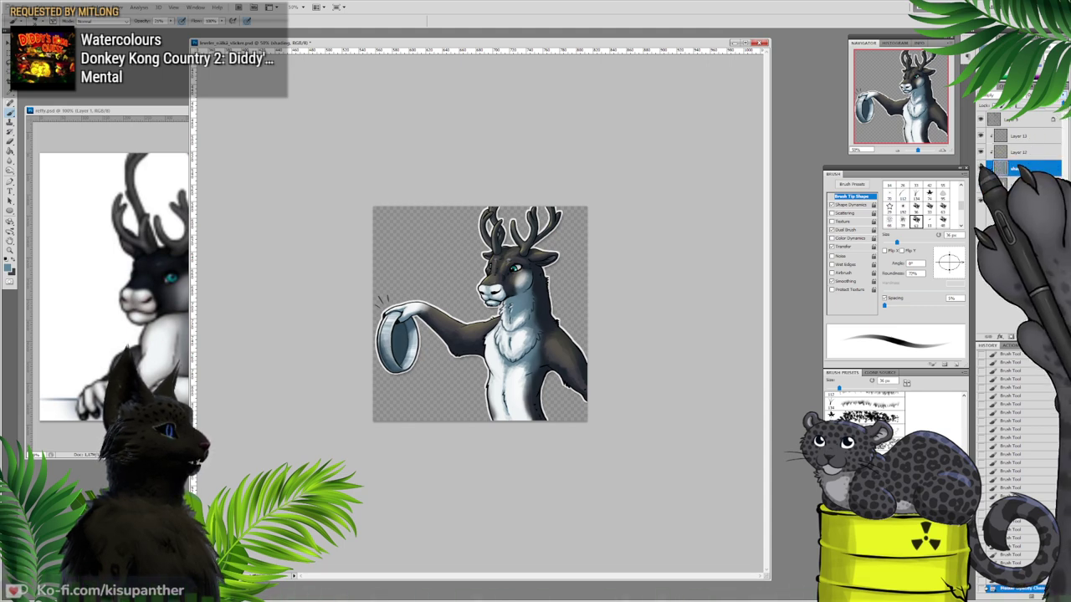
pyautogui.click(981, 169)
pyautogui.click(981, 169)
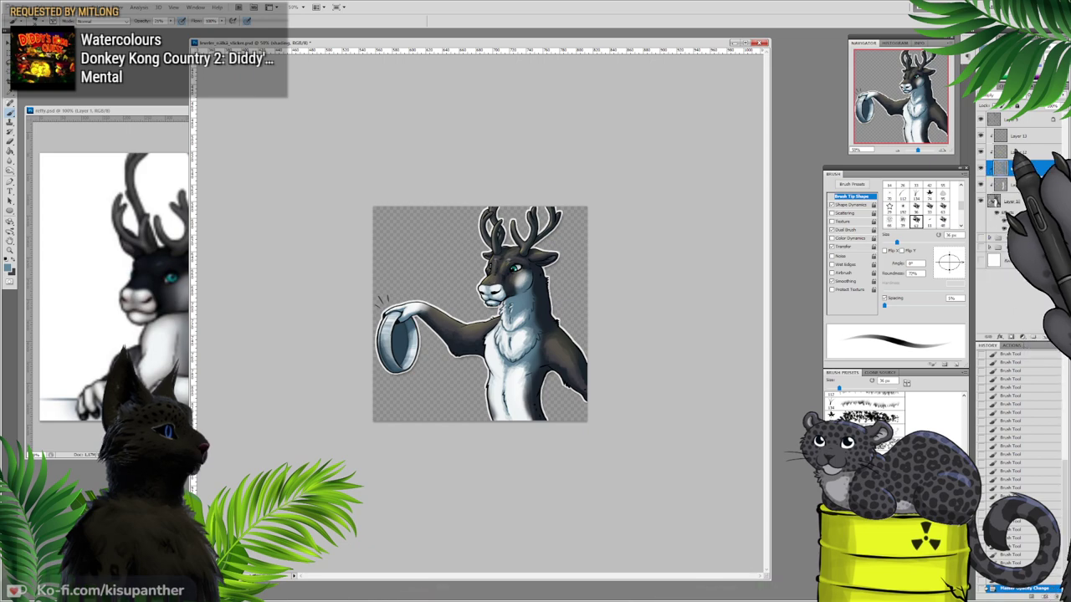
# Step: Soften the shading on the neck, chest ruff and upper belly with the textured Eraser
pyautogui.hotkey('ctrl', '+')
pyautogui.hotkey('ctrl', '+')
pyautogui.hotkey('ctrl', '+')
pyautogui.moveTo(932, 120); pyautogui.dragTo(946, 121)
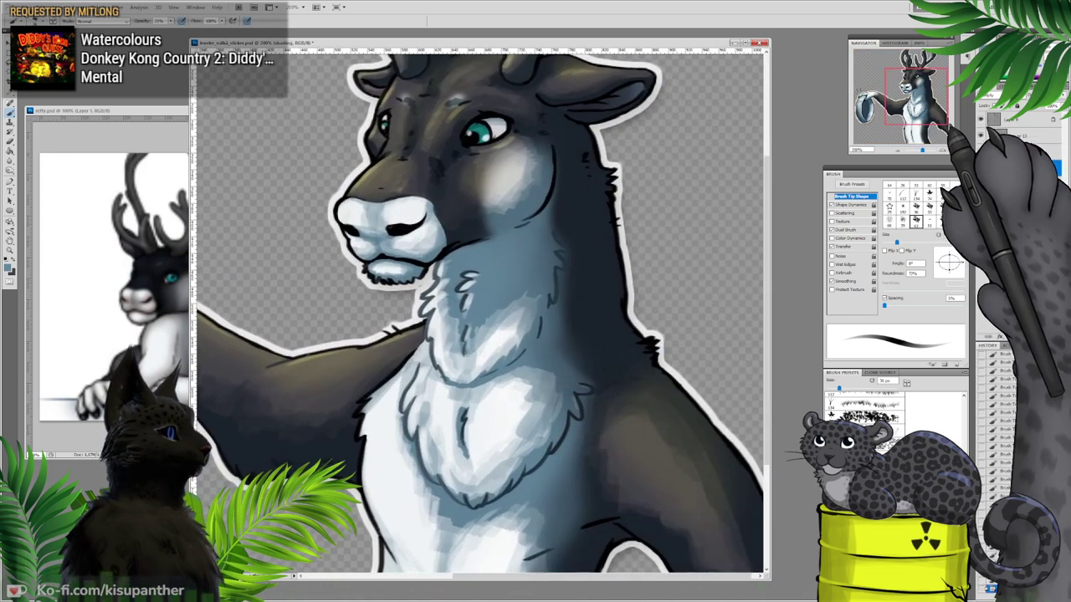
pyautogui.click(10, 142)
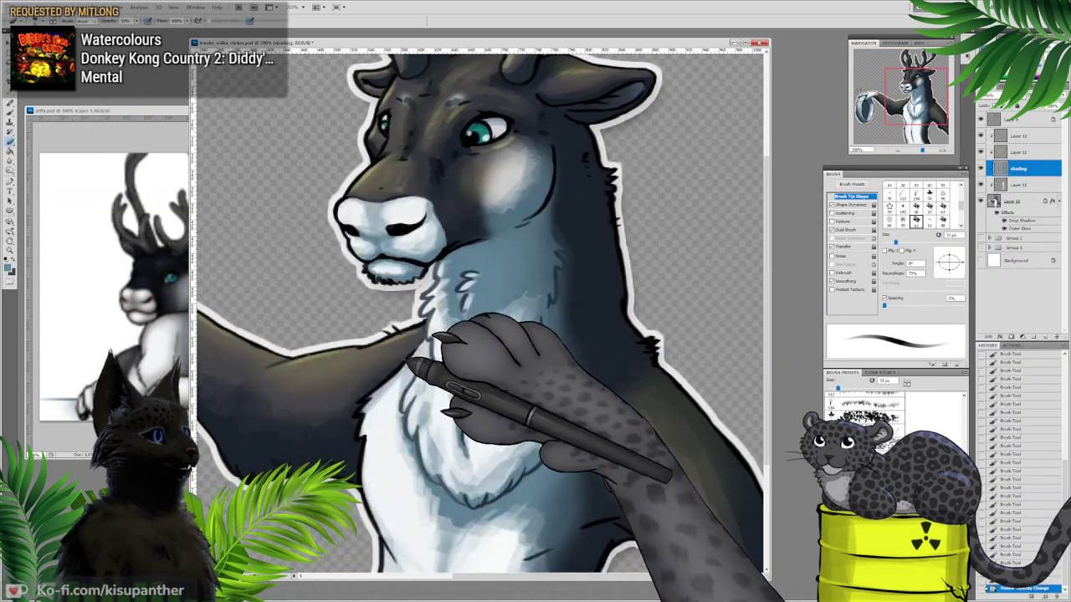
pyautogui.moveTo(502, 395)
pyautogui.mouseDown()
pyautogui.moveTo(517, 423)
pyautogui.moveTo(511, 438)
pyautogui.moveTo(533, 416)
pyautogui.moveTo(508, 437)
pyautogui.mouseUp()
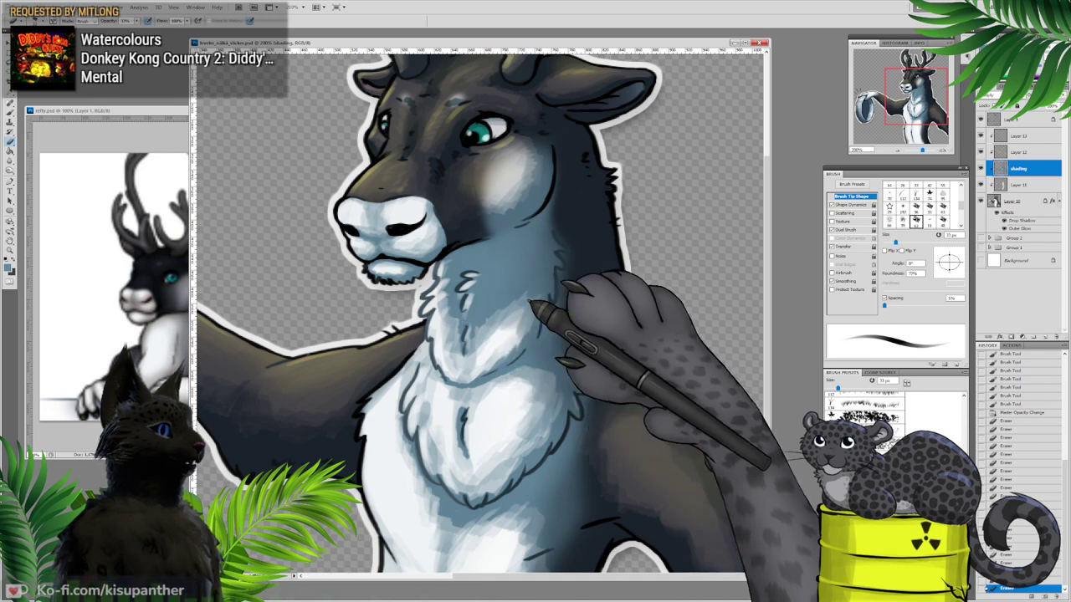
pyautogui.moveTo(917, 123)
pyautogui.mouseDown()
pyautogui.moveTo(915, 141)
pyautogui.moveTo(918, 118)
pyautogui.moveTo(900, 139)
pyautogui.moveTo(912, 140)
pyautogui.mouseUp()
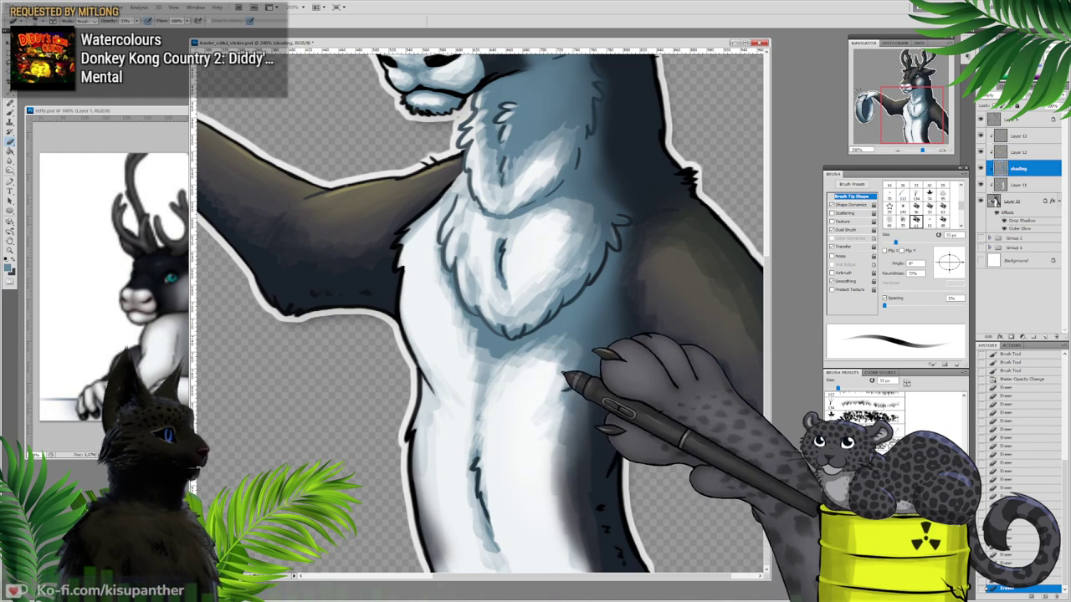
pyautogui.moveTo(540, 294); pyautogui.dragTo(524, 311)
pyautogui.moveTo(488, 242); pyautogui.dragTo(474, 249)
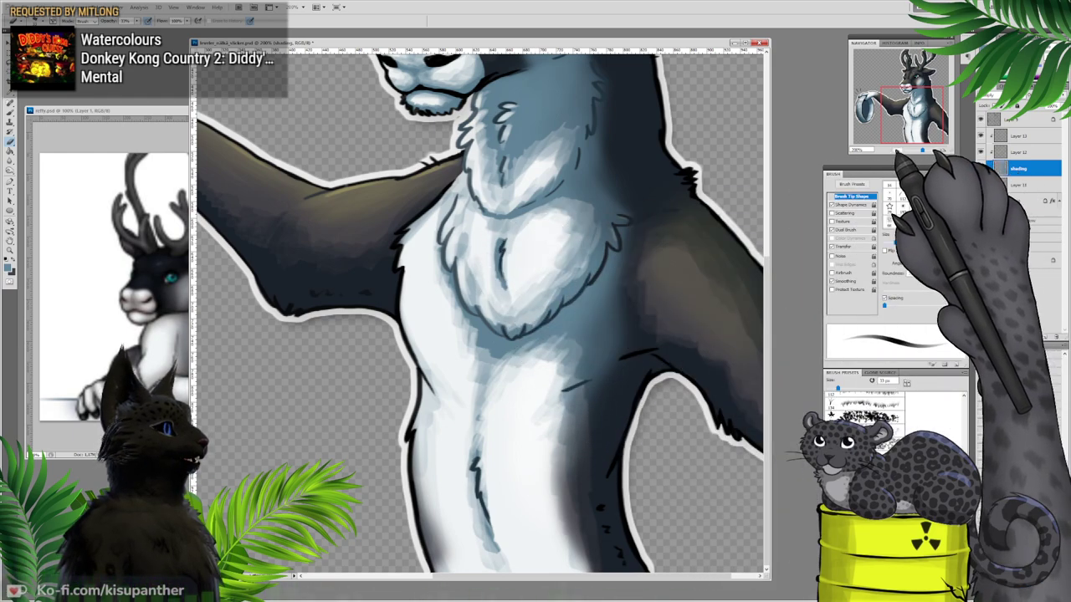
# Step: Show the whole reindeer sticker at 50% zoom and shrink its document window to fit the canvas
pyautogui.click(898, 151)
pyautogui.click(898, 152)
pyautogui.click(897, 152)
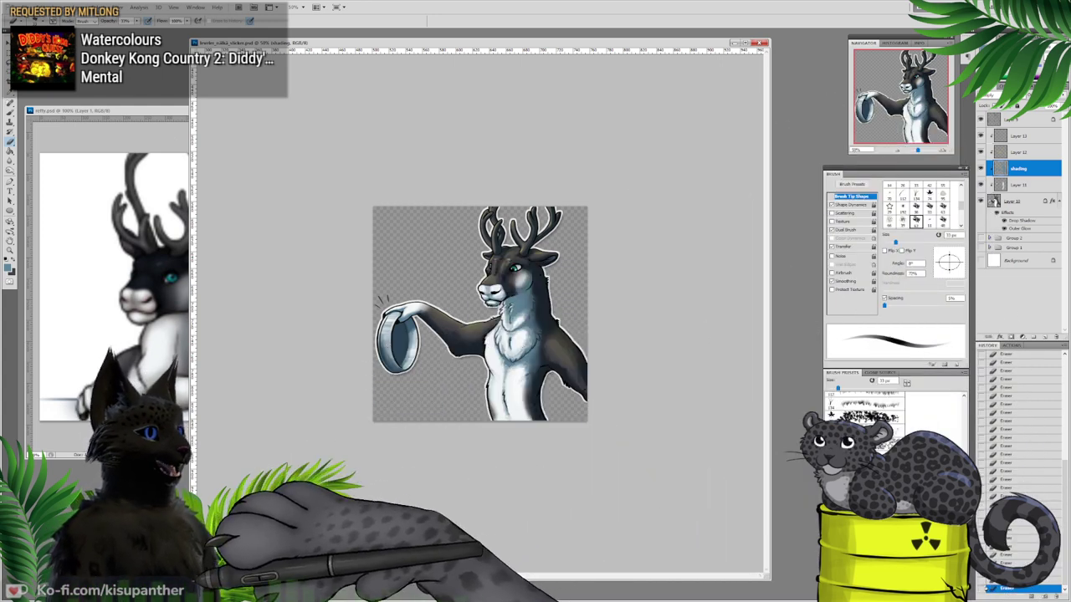
pyautogui.moveTo(192, 578); pyautogui.dragTo(515, 300)
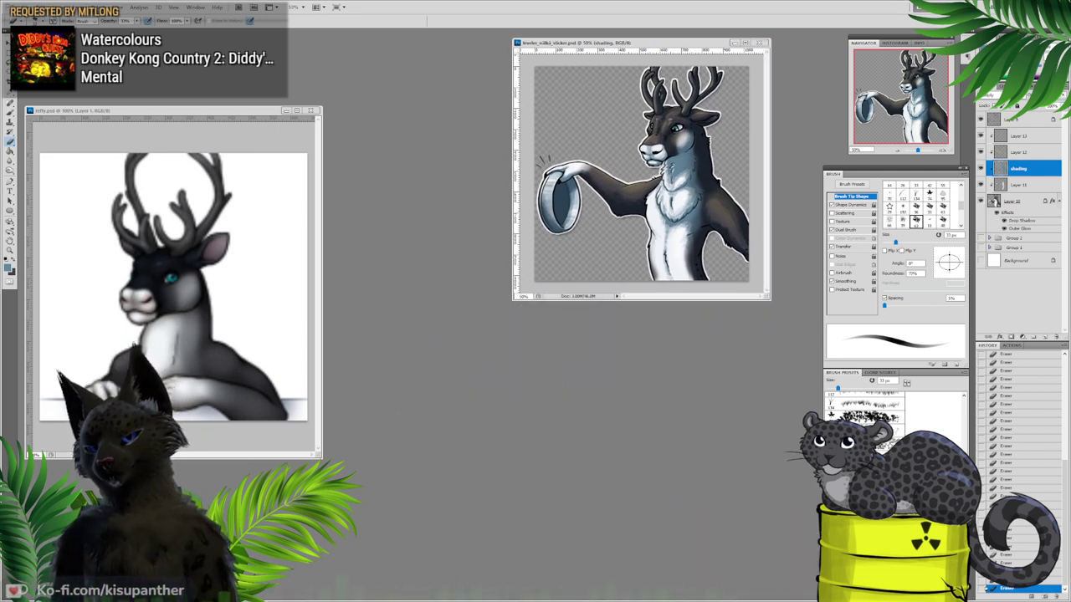
# Step: Close the reindeer reference image and place the resized kiyo_bounce.psd window beside the sticker
pyautogui.hotkey('ctrl', 'Tab')
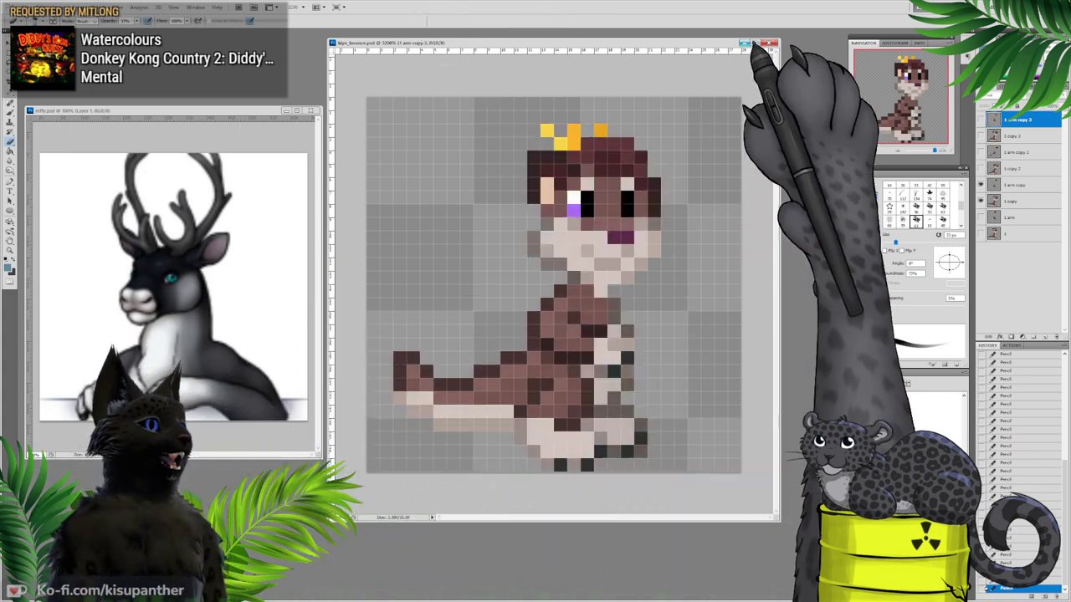
pyautogui.moveTo(779, 39); pyautogui.dragTo(707, 268)
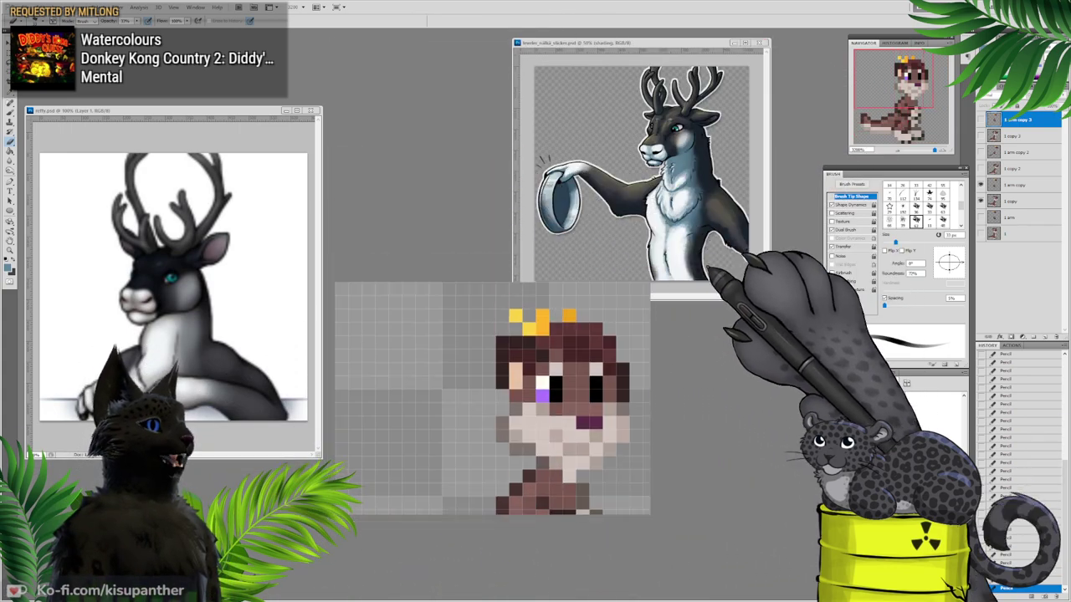
pyautogui.click(310, 110)
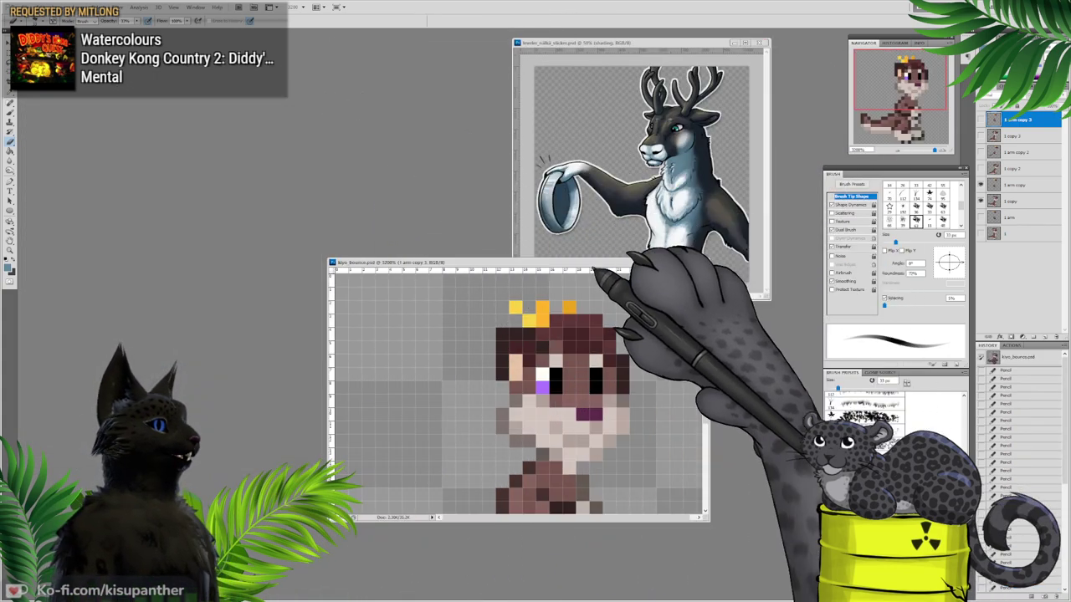
pyautogui.moveTo(596, 263); pyautogui.dragTo(383, 53)
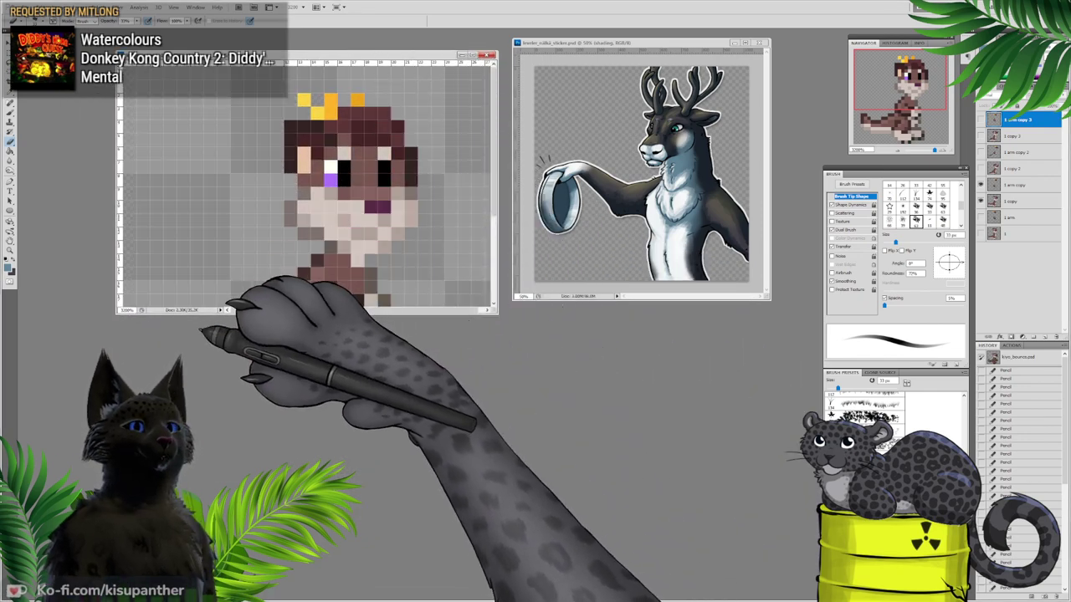
pyautogui.moveTo(116, 314); pyautogui.dragTo(115, 454)
# Step: Play back the frame animation of the crowned pixel-art character in kiyo_bounce.psd at a small size
pyautogui.click(899, 151)
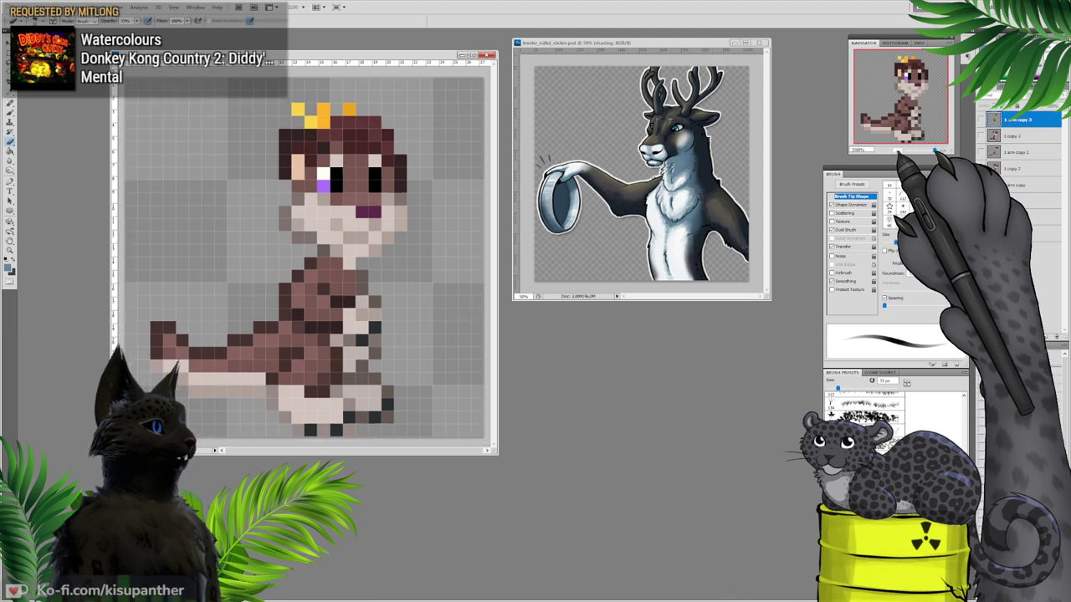
pyautogui.click(898, 152)
pyautogui.click(898, 152)
pyautogui.click(899, 151)
pyautogui.click(899, 151)
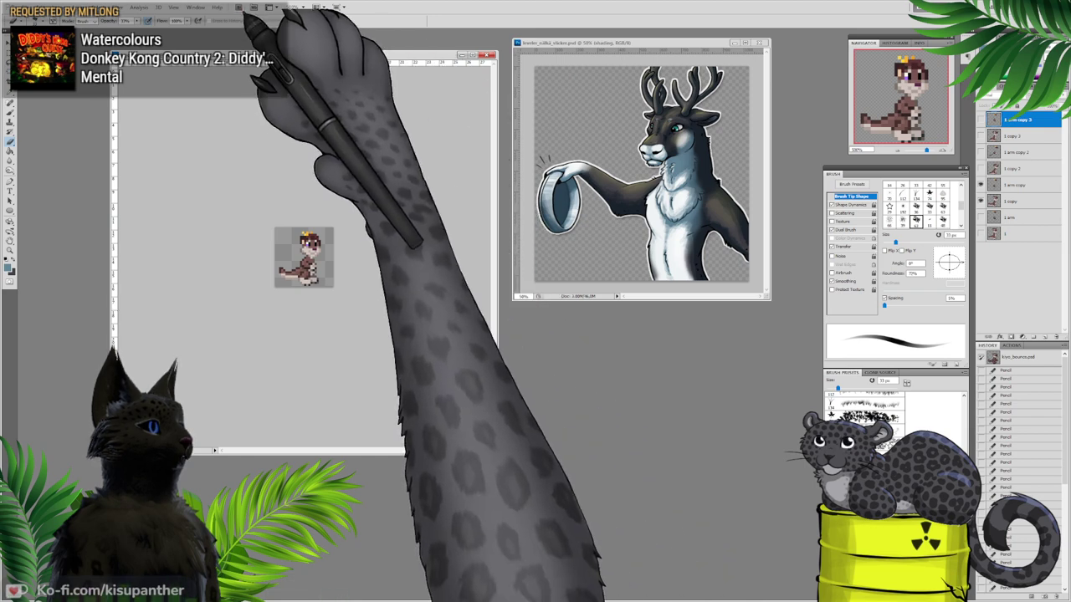
pyautogui.click(195, 7)
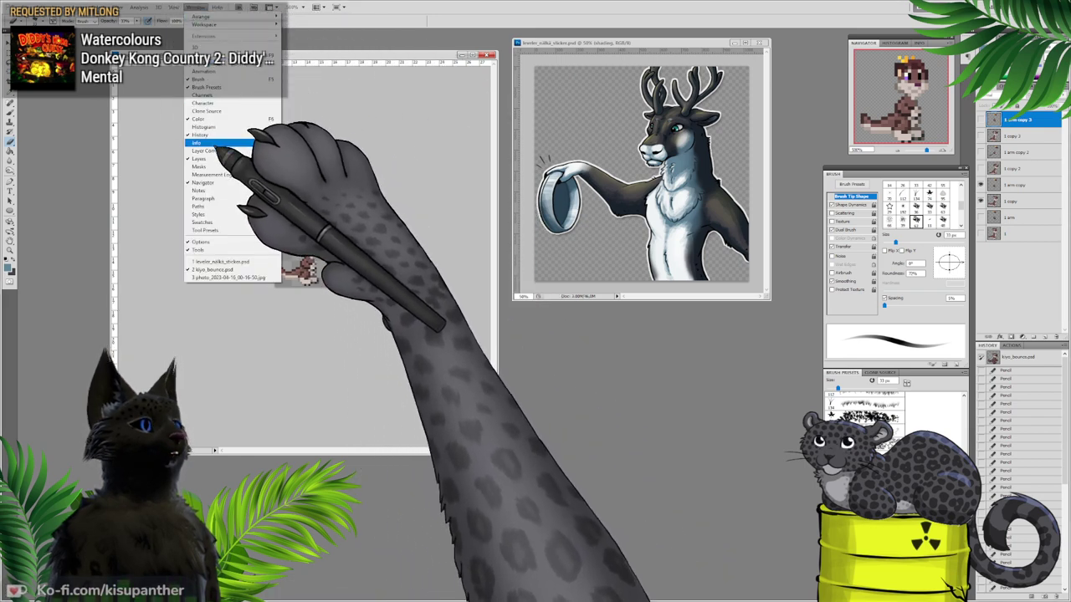
pyautogui.click(201, 71)
pyautogui.click(397, 588)
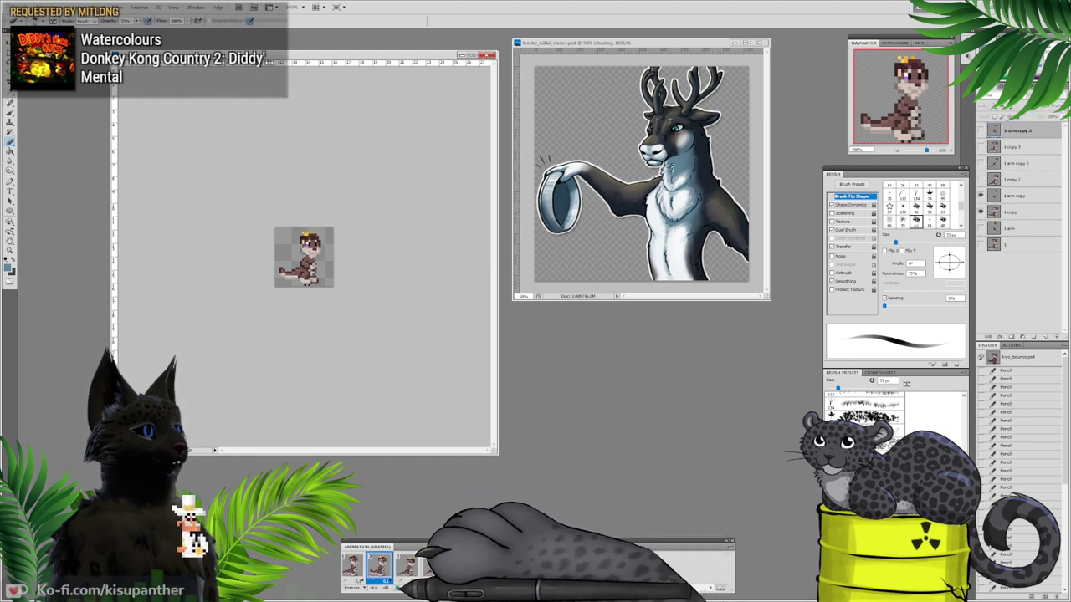
pyautogui.click(438, 567)
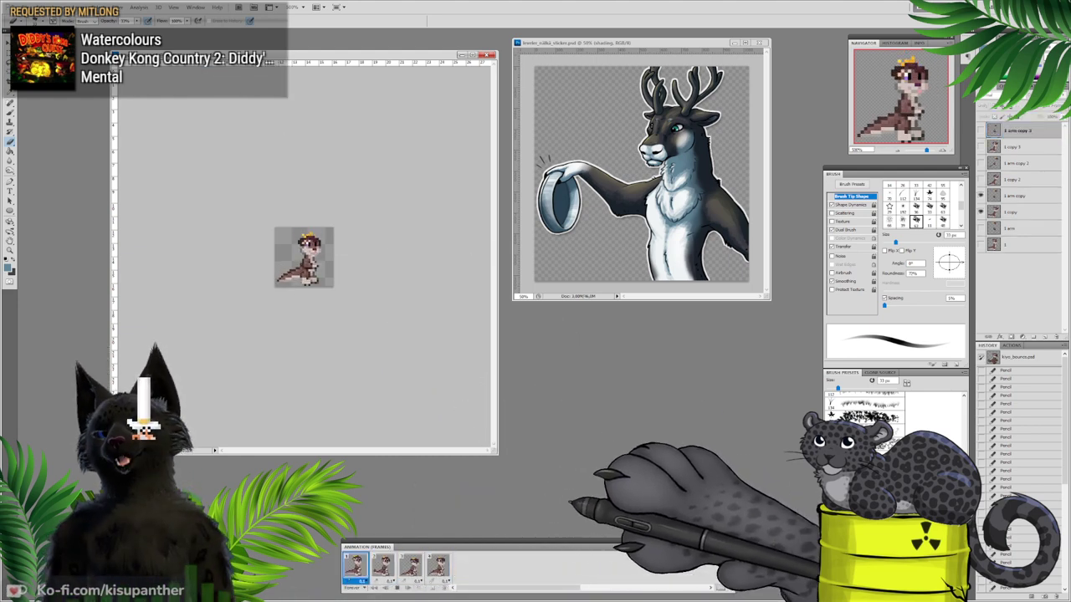